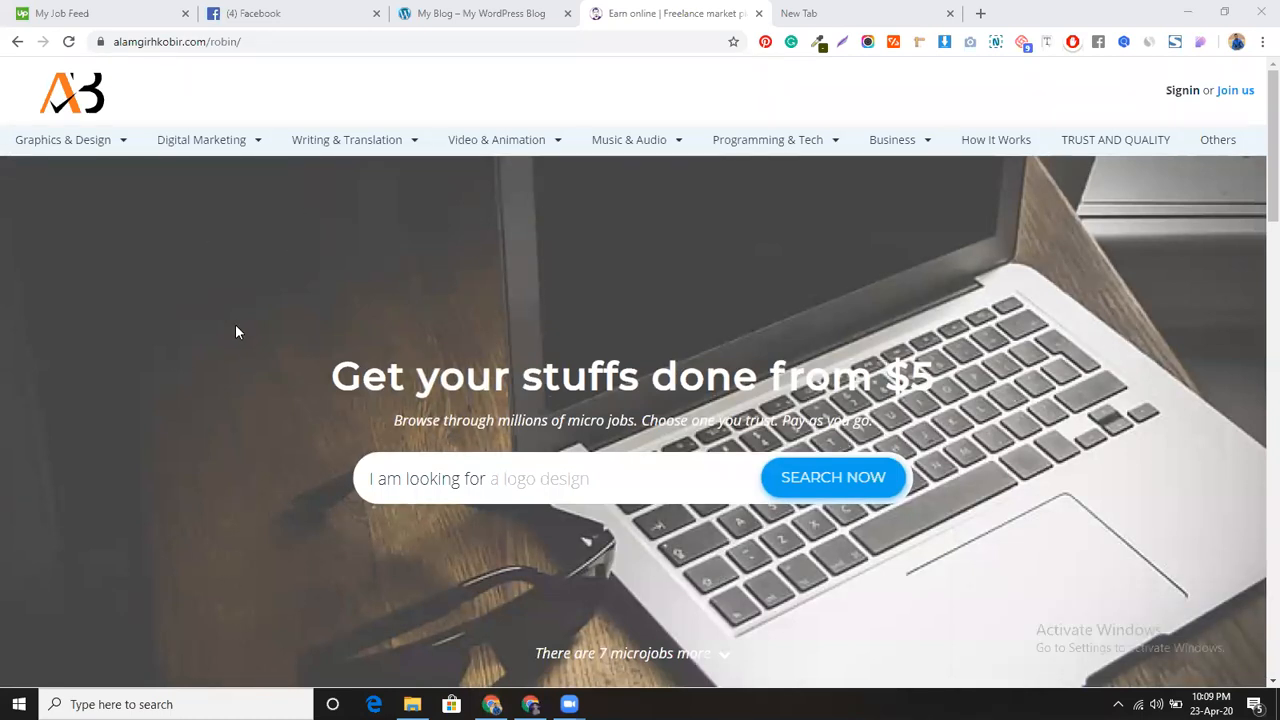
Step: From the My Blog front page, go to the Dashboard and open Appearance > Themes
{"action": "left_click", "coordinate": [503, 12]}
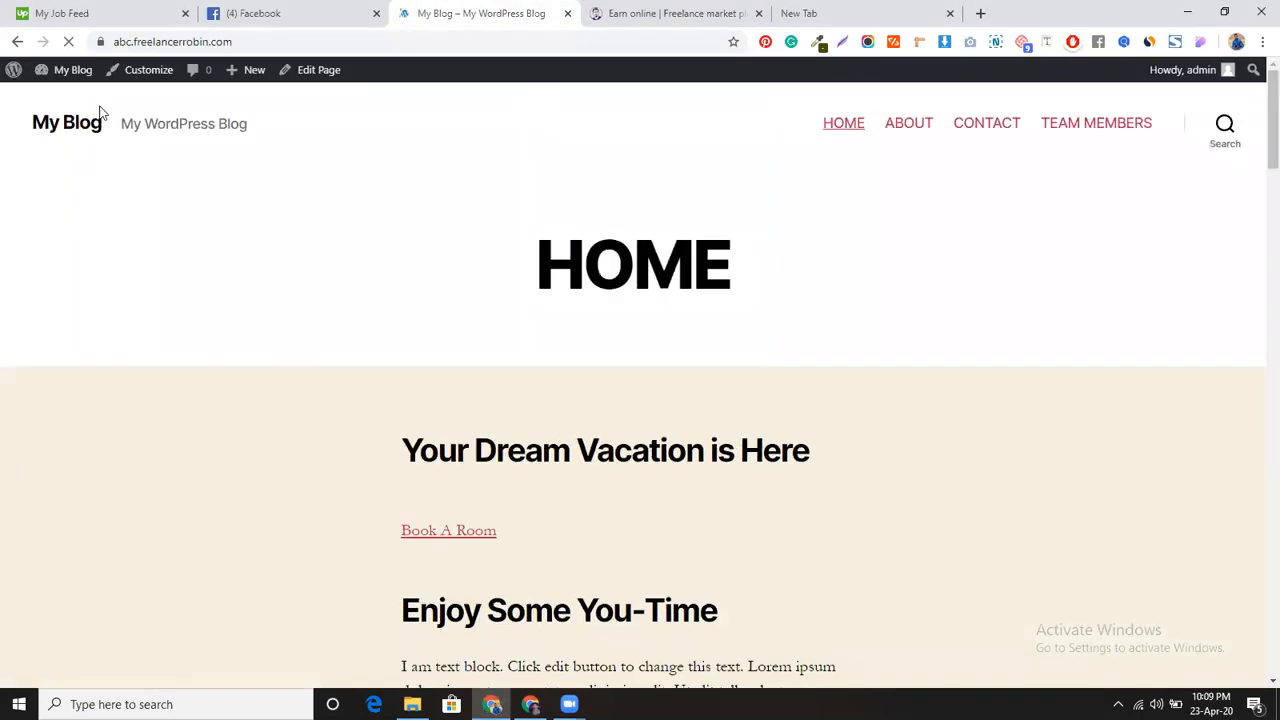
{"action": "mouse_move", "coordinate": [48, 72]}
{"action": "left_click", "coordinate": [55, 98]}
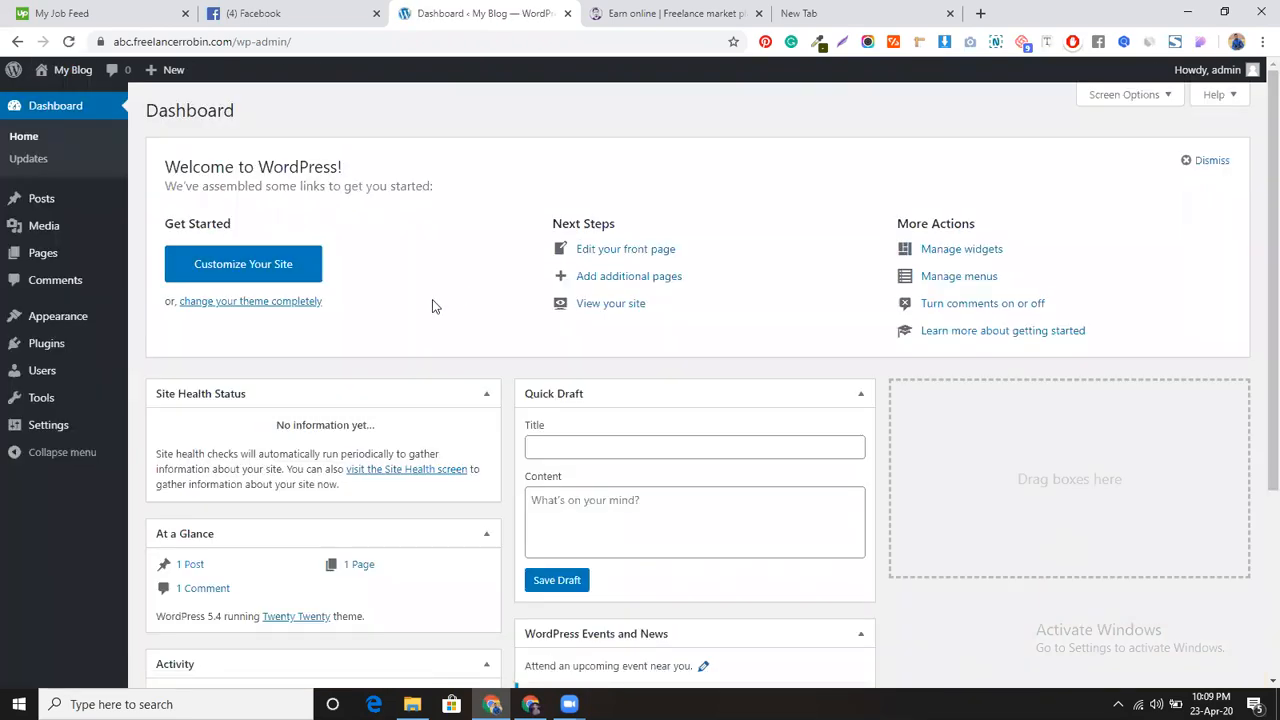
{"action": "mouse_move", "coordinate": [105, 316]}
{"action": "left_click", "coordinate": [157, 320]}
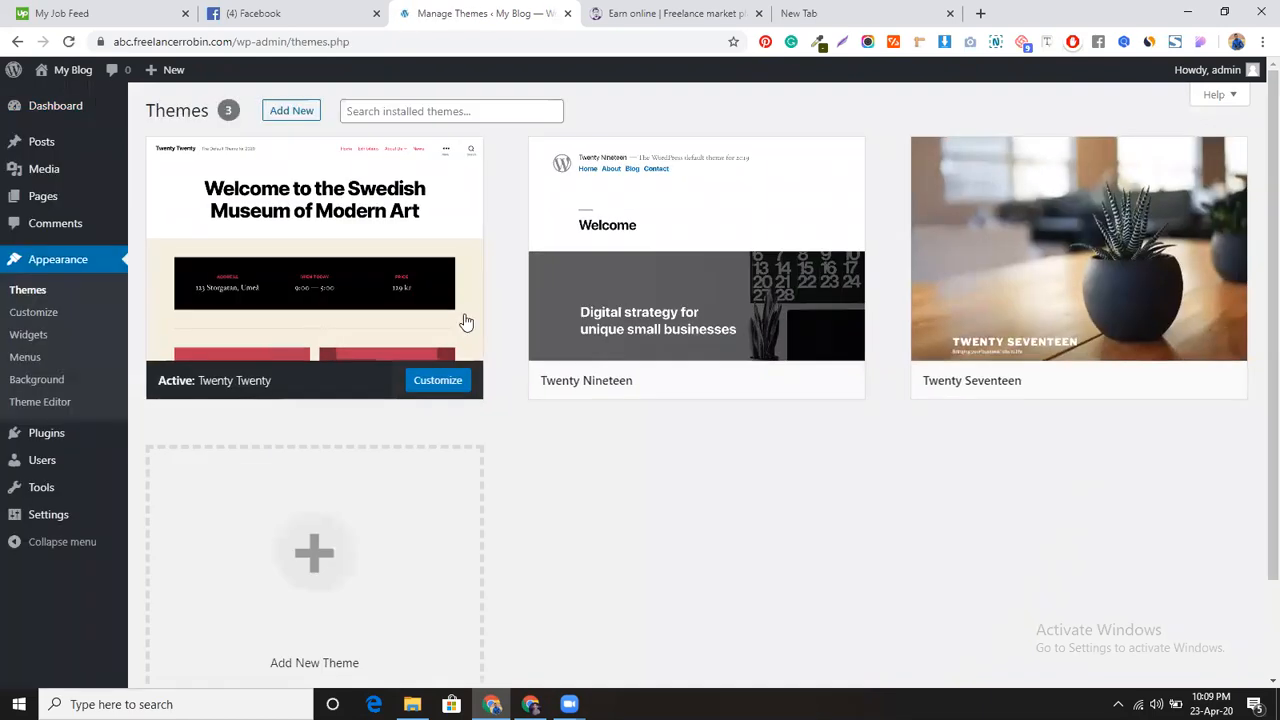
Step: Upload microjobengine-1.3.9.zip from the Desktop via Upload Theme, install it, and activate it
{"action": "left_click", "coordinate": [304, 112]}
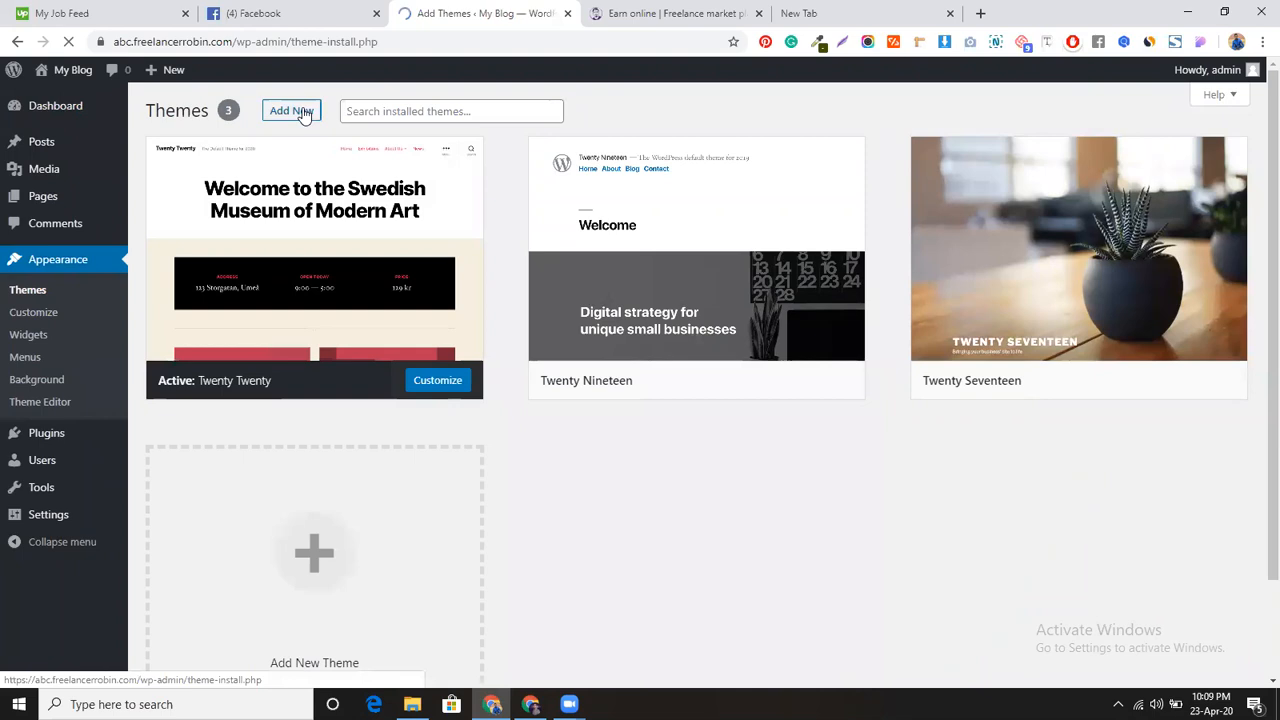
{"action": "left_click", "coordinate": [304, 111]}
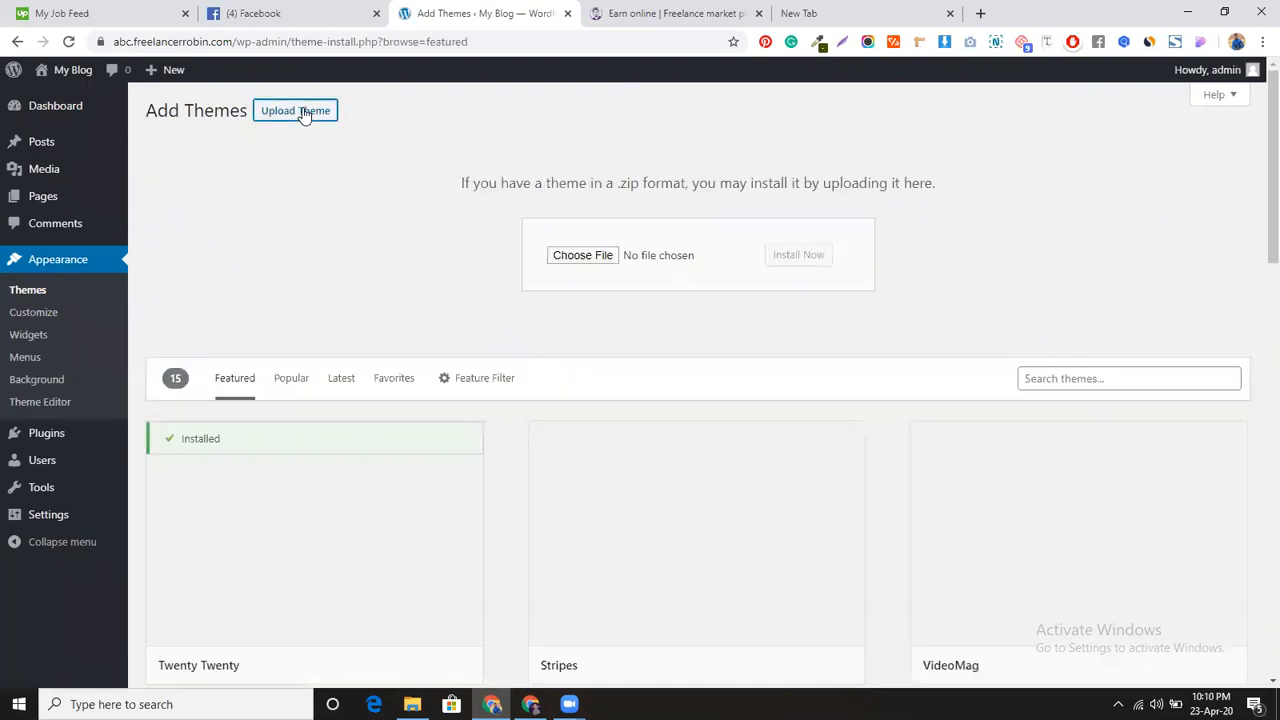
{"action": "left_click", "coordinate": [574, 259]}
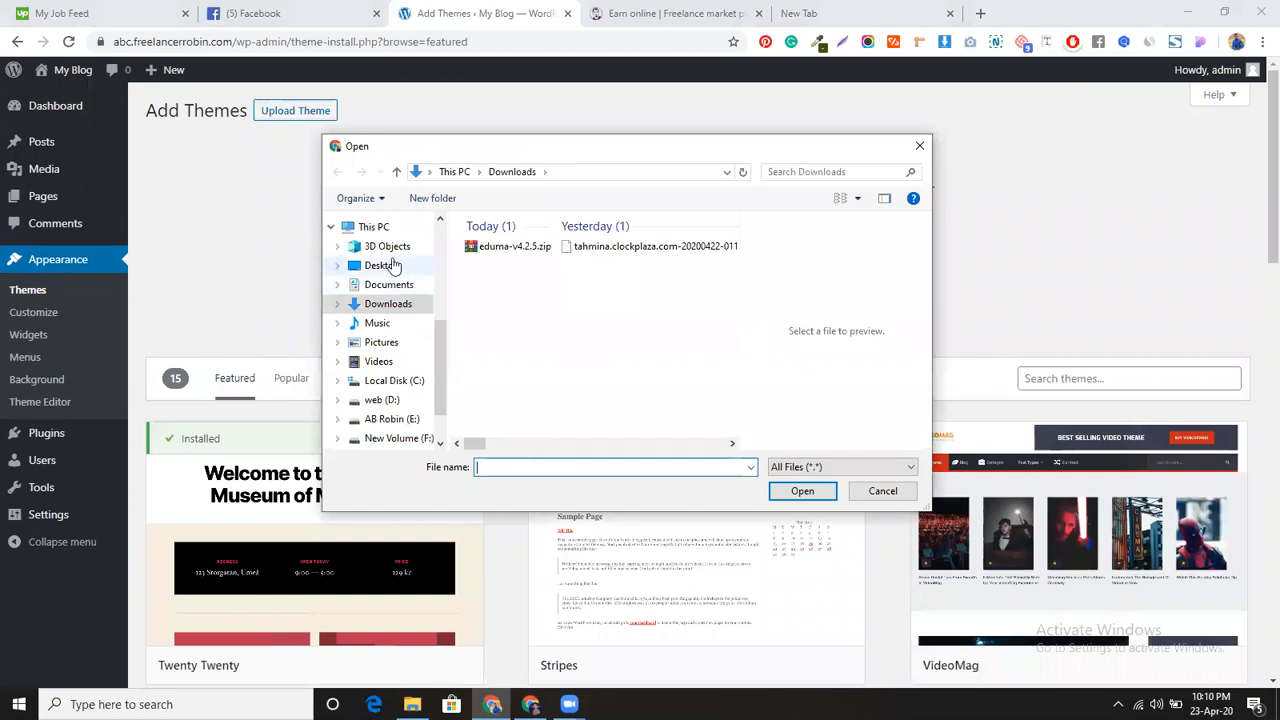
{"action": "left_click", "coordinate": [390, 266]}
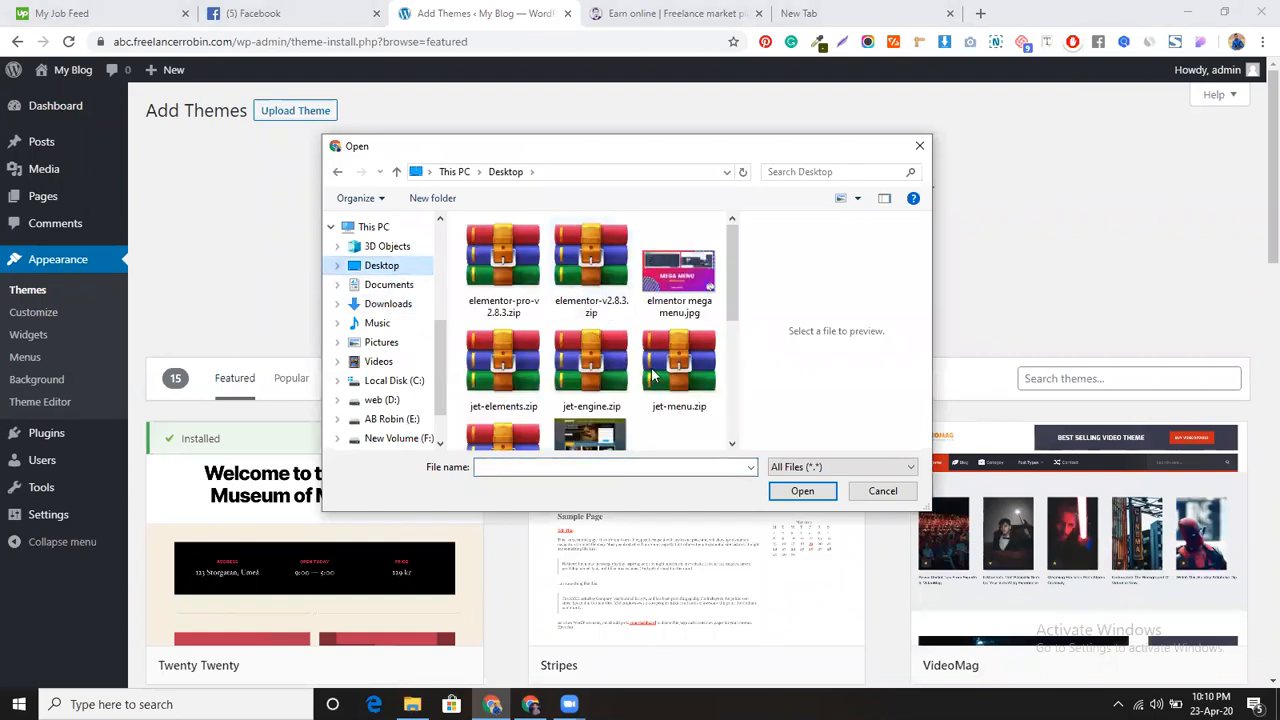
{"action": "scroll", "coordinate": [568, 392], "scroll_direction": "down", "scroll_amount": 1}
{"action": "left_click", "coordinate": [518, 375]}
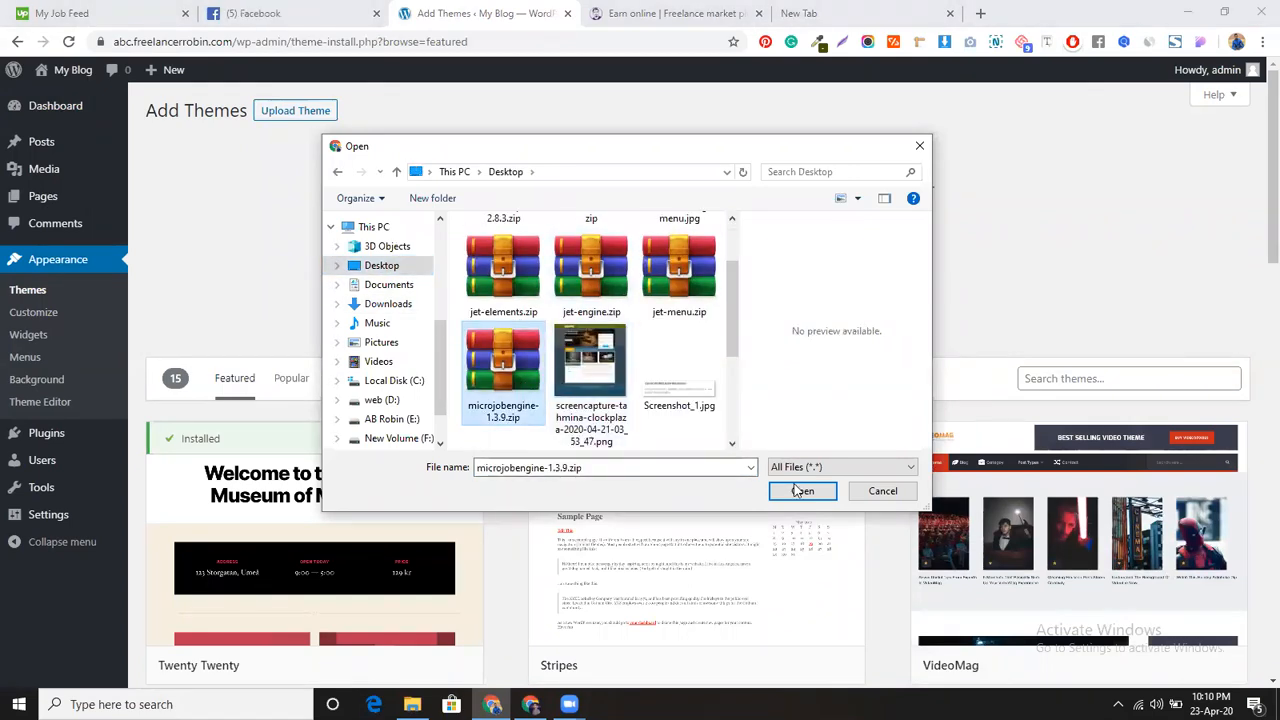
{"action": "left_click", "coordinate": [806, 492]}
{"action": "left_click", "coordinate": [792, 258]}
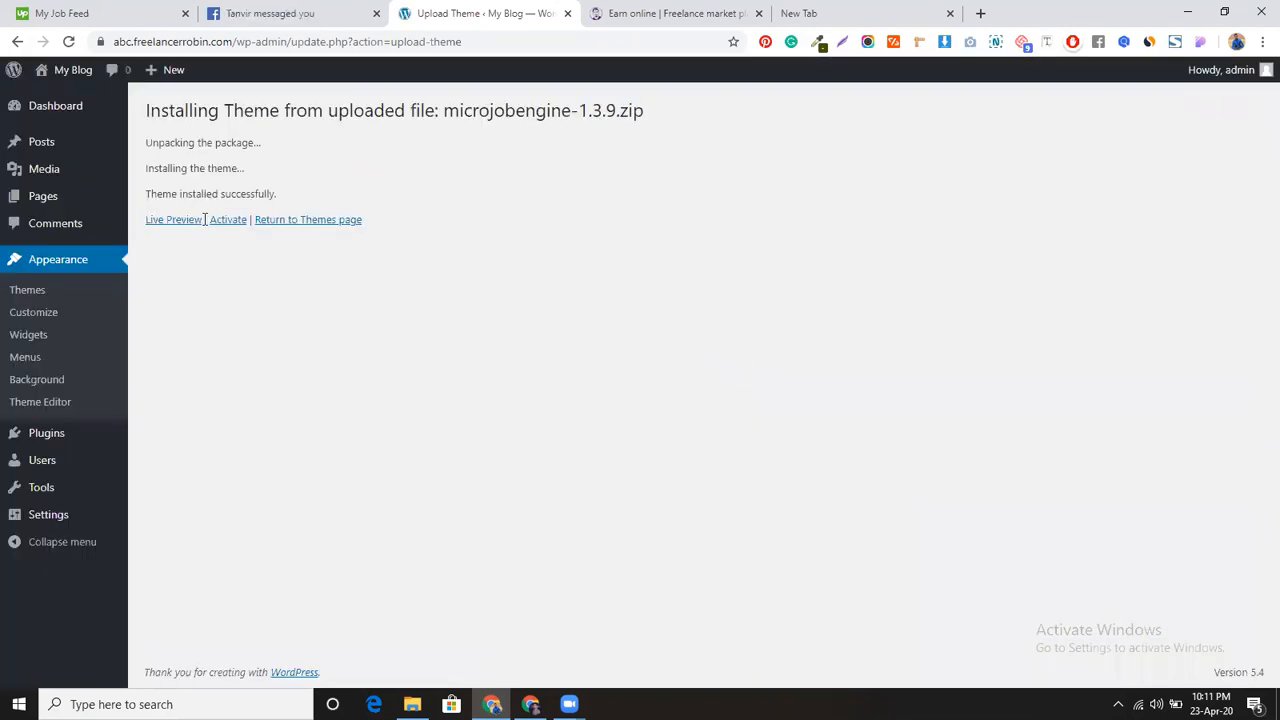
{"action": "left_click", "coordinate": [220, 224]}
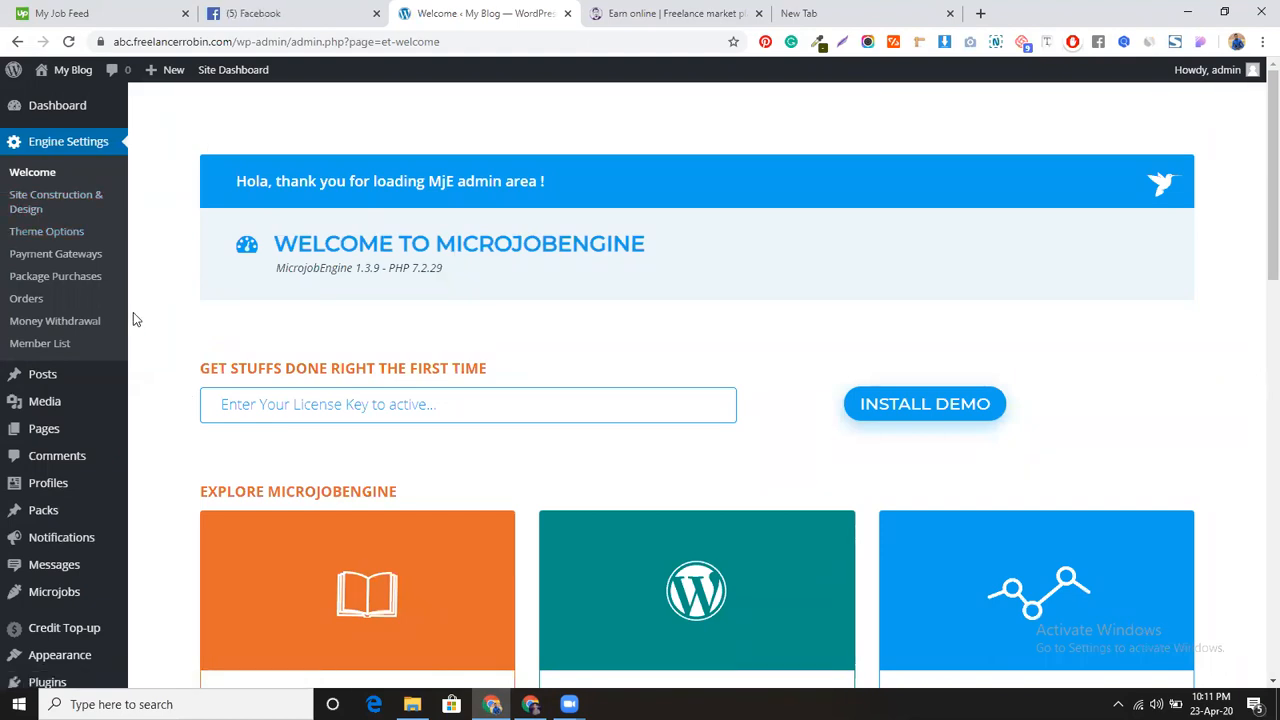
Step: Open the live site in a new tab from the My Blog admin-bar menu
{"action": "mouse_move", "coordinate": [75, 596]}
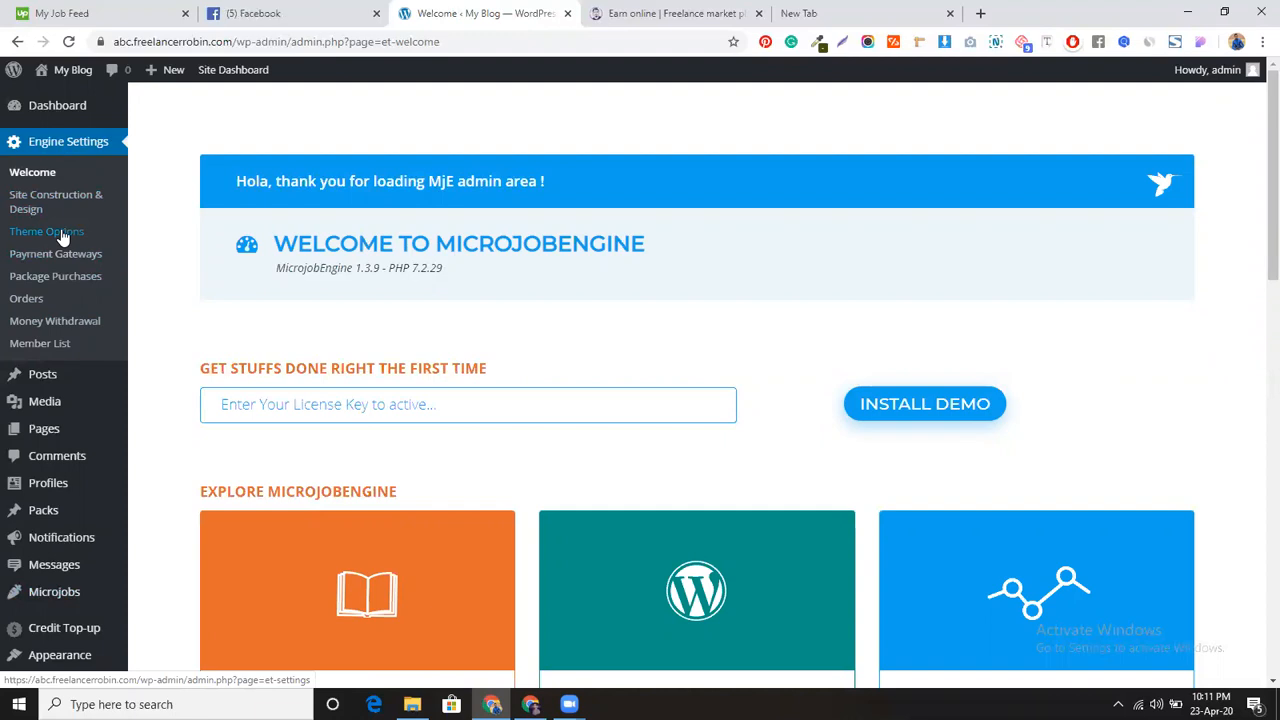
{"action": "mouse_move", "coordinate": [52, 76]}
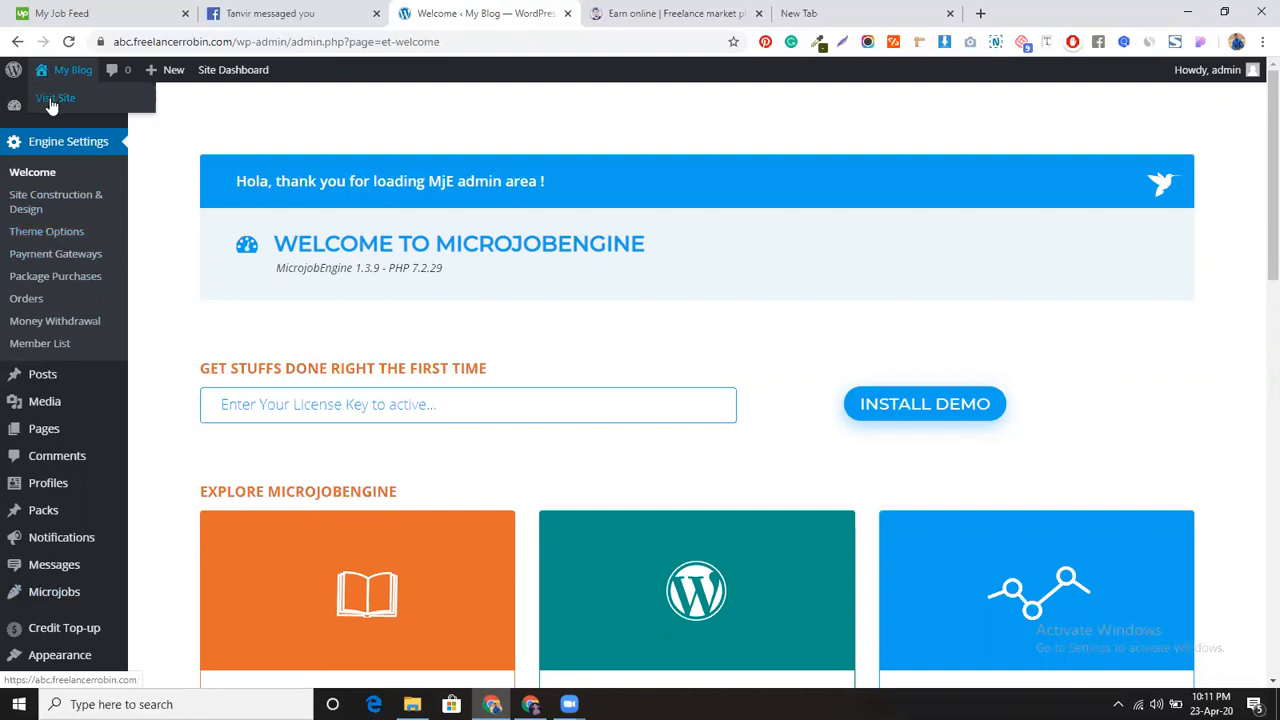
{"action": "middle_click", "coordinate": [52, 106]}
Step: Scroll through the live front page now styled by MicrojobENGINE
{"action": "left_click", "coordinate": [603, 10]}
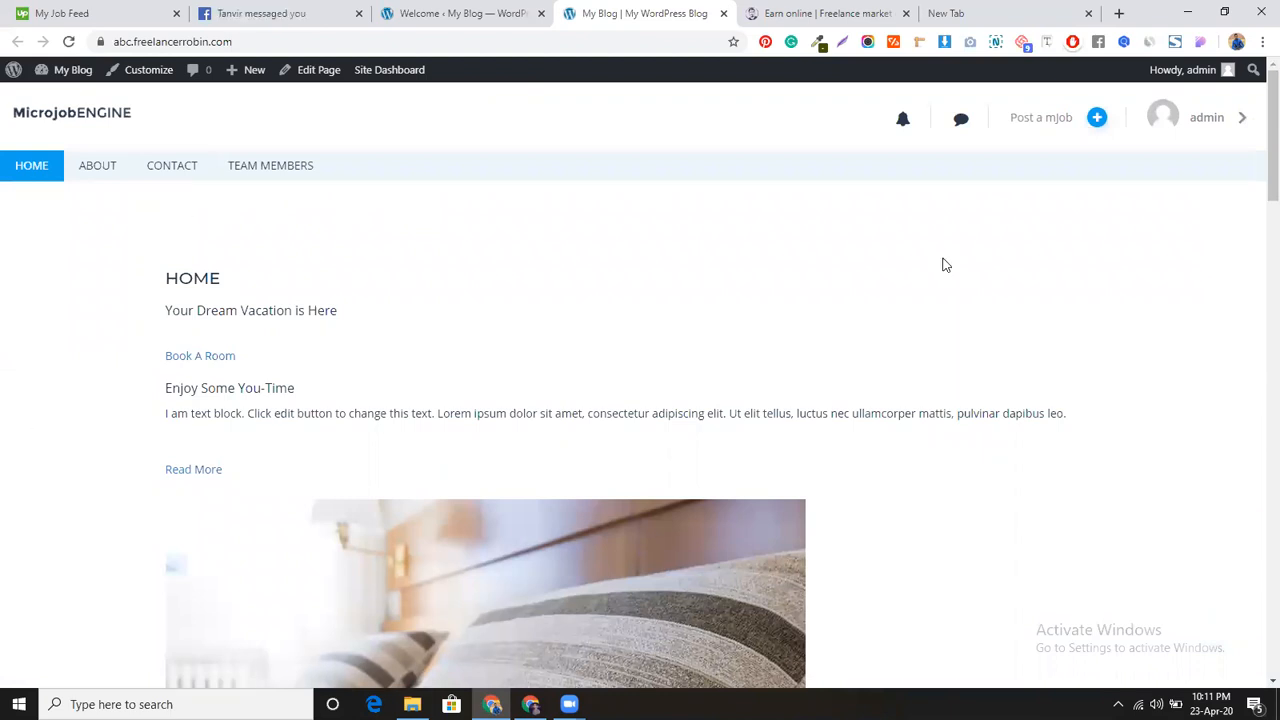
{"action": "scroll", "coordinate": [812, 233], "scroll_direction": "down", "scroll_amount": 7}
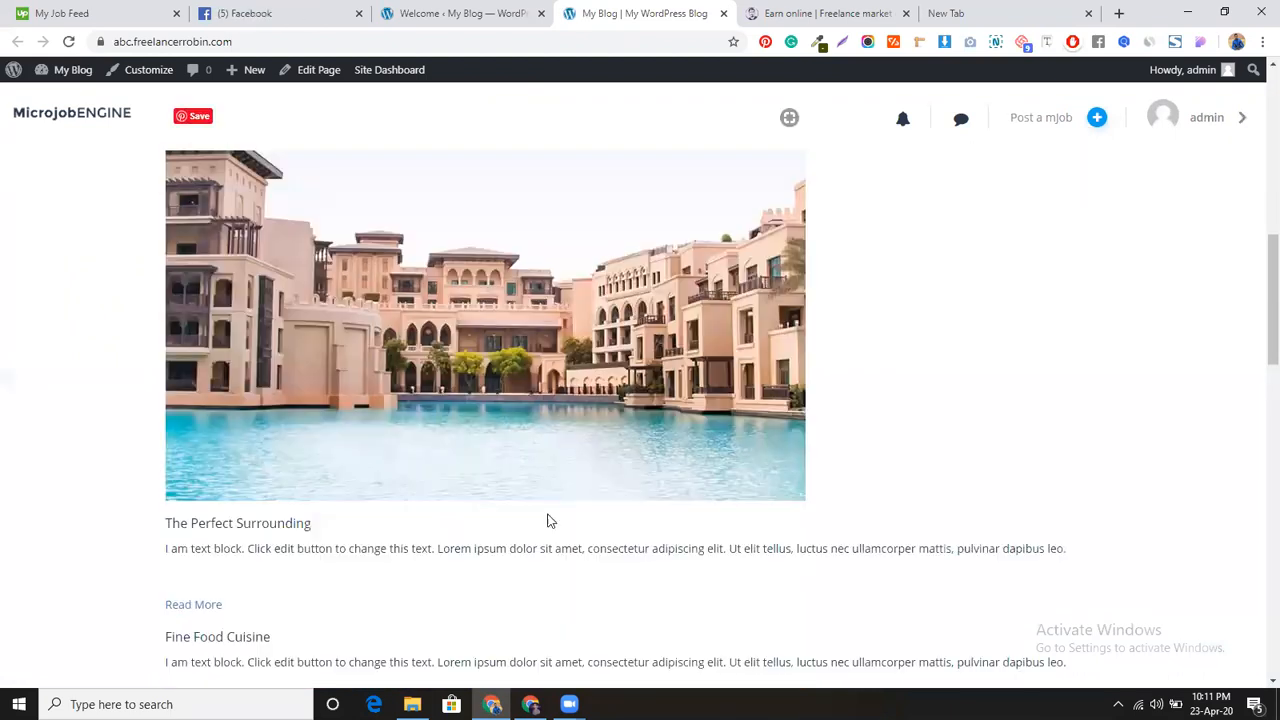
{"action": "scroll", "coordinate": [600, 550], "scroll_direction": "down", "scroll_amount": 4}
{"action": "scroll", "coordinate": [660, 530], "scroll_direction": "up", "scroll_amount": 6}
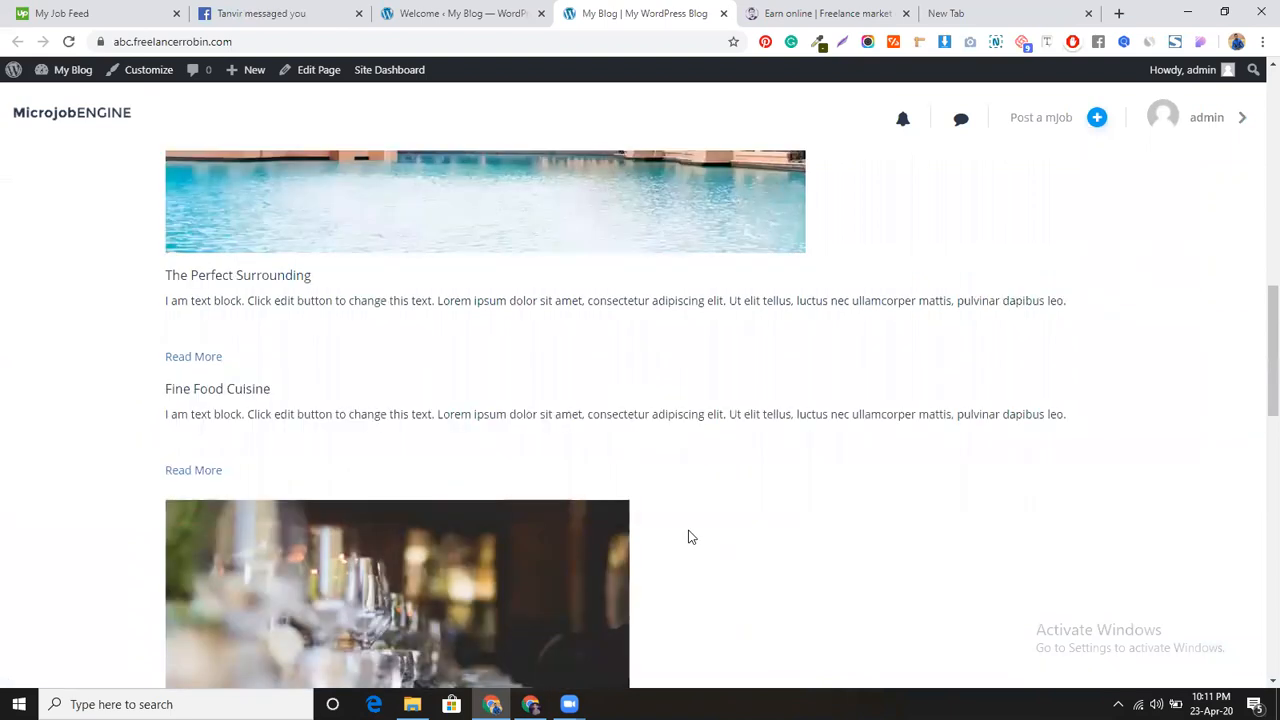
{"action": "scroll", "coordinate": [563, 292], "scroll_direction": "up", "scroll_amount": 8}
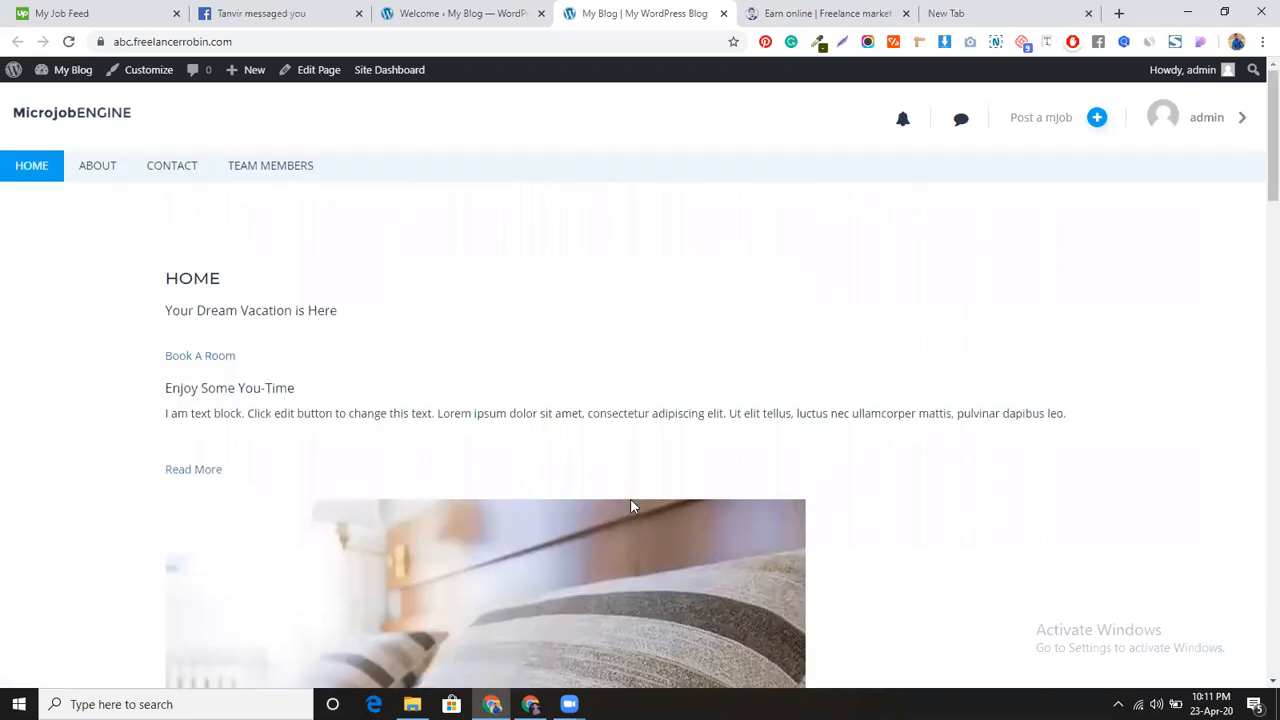
{"action": "scroll", "coordinate": [557, 453], "scroll_direction": "down", "scroll_amount": 20}
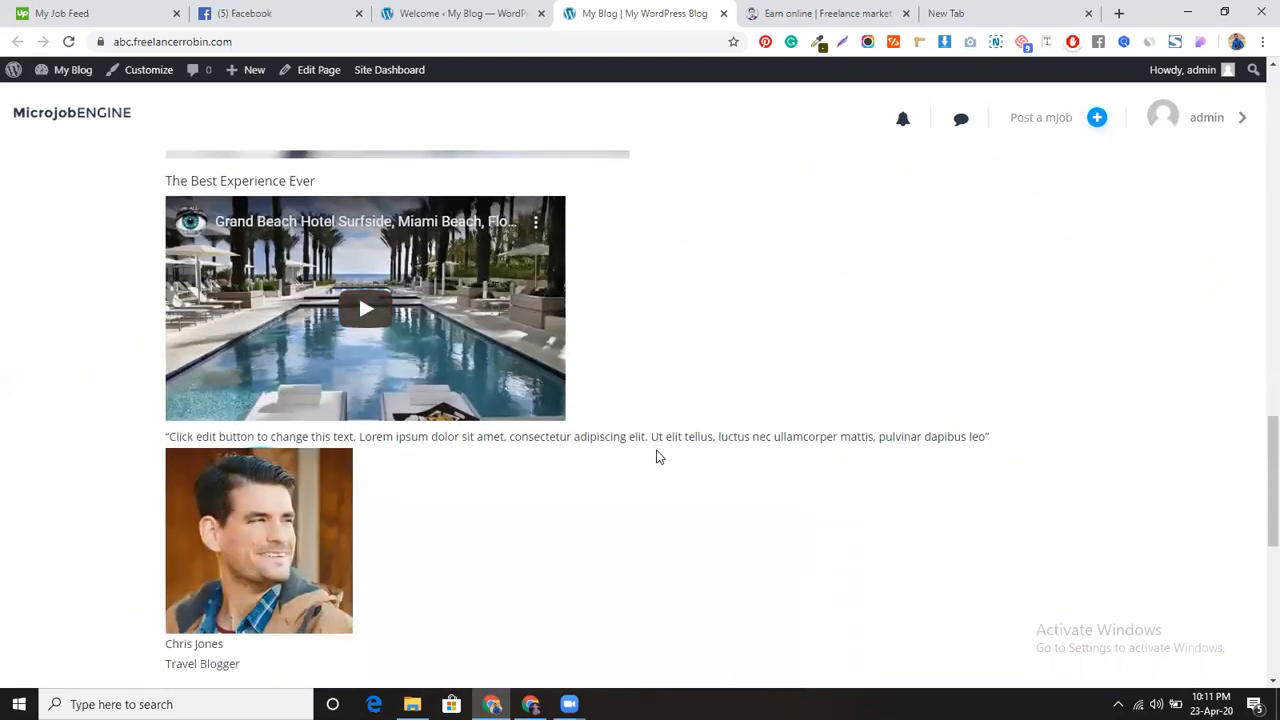
{"action": "scroll", "coordinate": [637, 151], "scroll_direction": "up", "scroll_amount": 10}
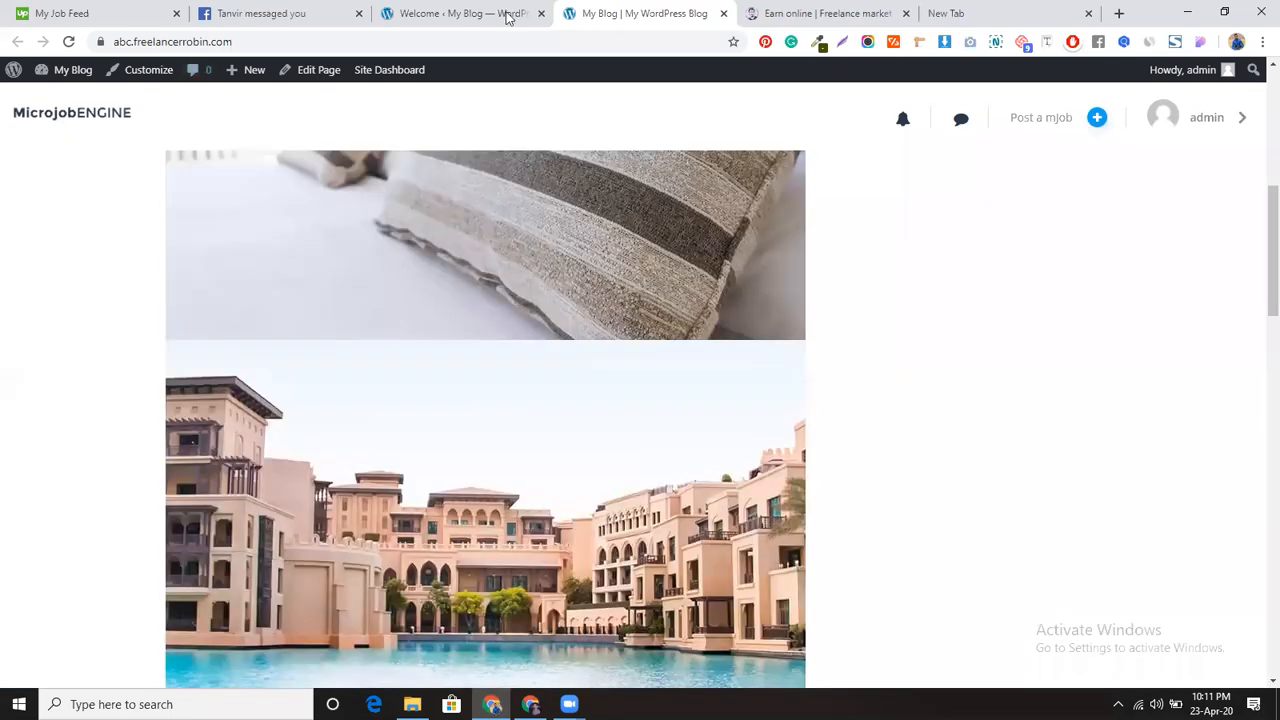
Step: Back in the admin, open Pages > All Pages in a new tab
{"action": "left_click", "coordinate": [460, 13]}
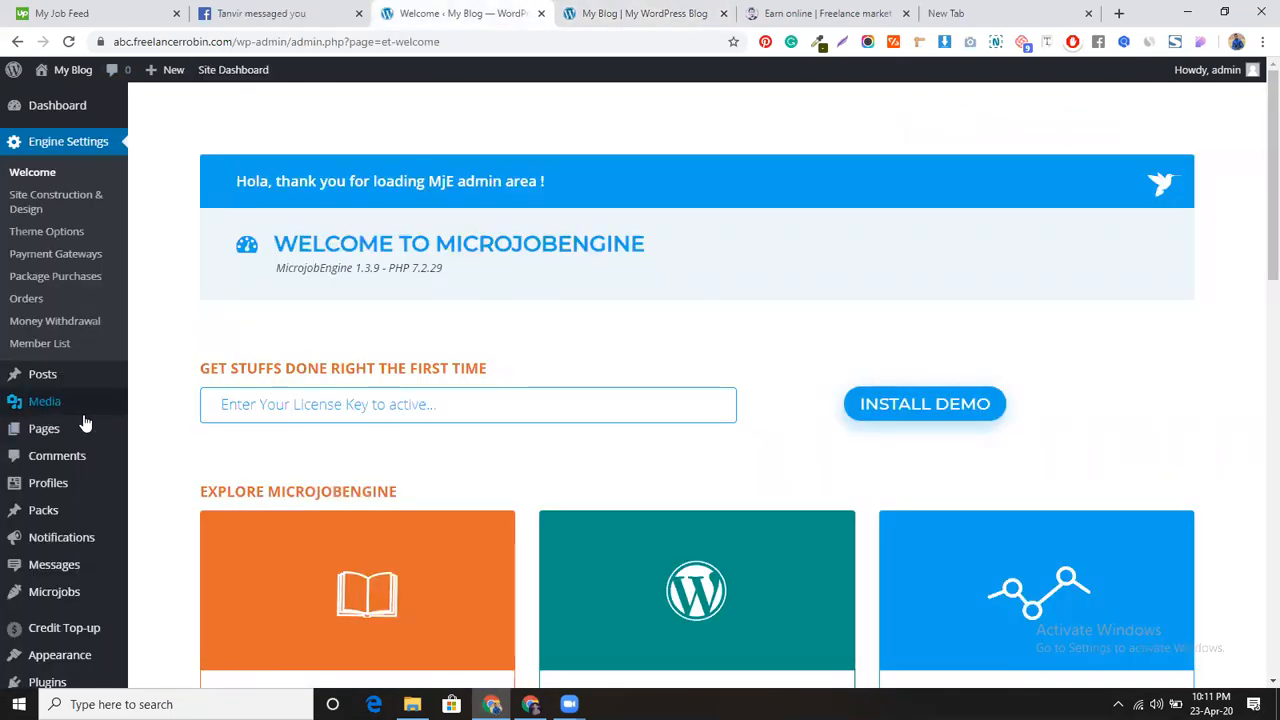
{"action": "mouse_move", "coordinate": [76, 432]}
{"action": "middle_click", "coordinate": [156, 433]}
{"action": "left_click", "coordinate": [724, 20]}
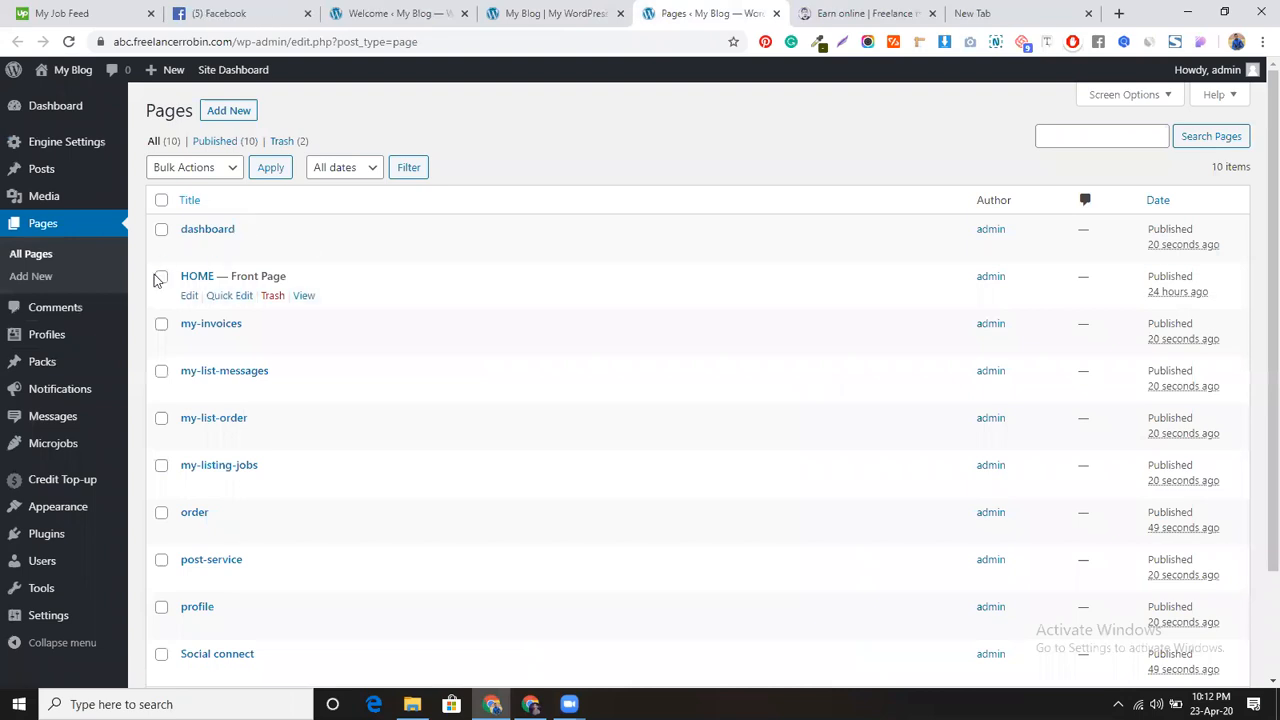
Step: Open the HOME front page in a new tab to view it, then close that tab
{"action": "scroll", "coordinate": [402, 500], "scroll_direction": "down", "scroll_amount": 2}
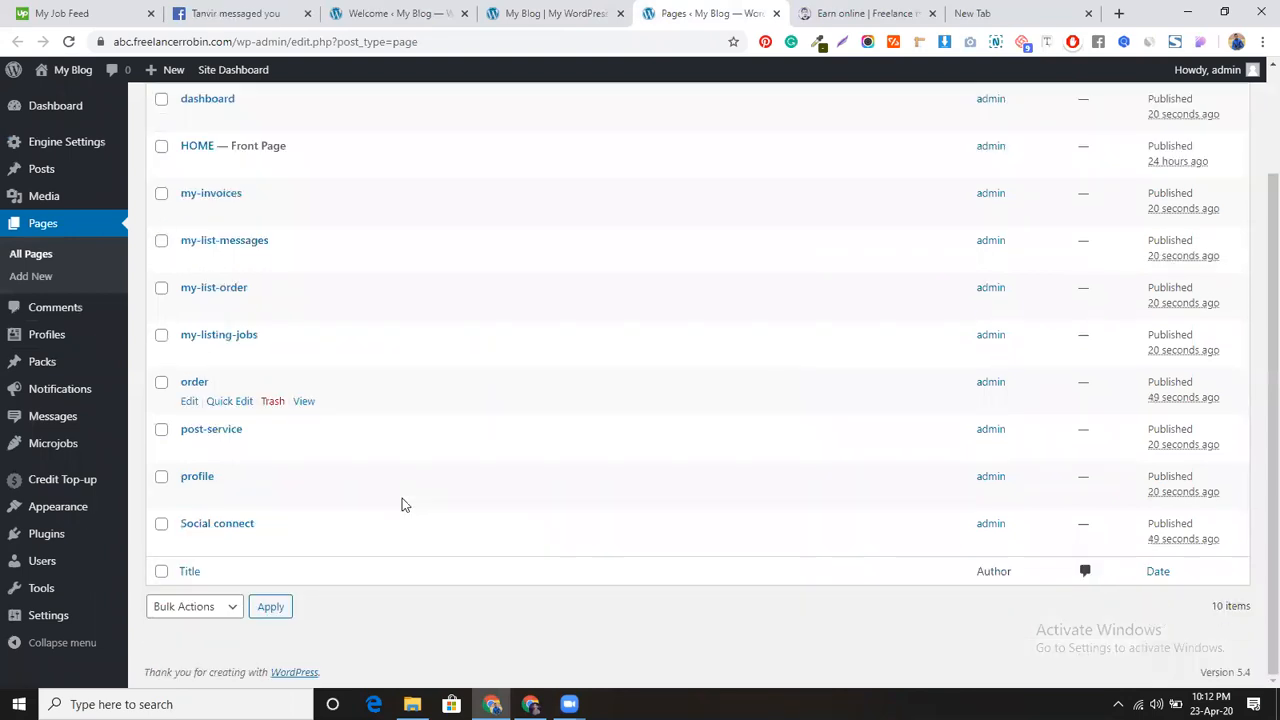
{"action": "scroll", "coordinate": [402, 500], "scroll_direction": "up", "scroll_amount": 3}
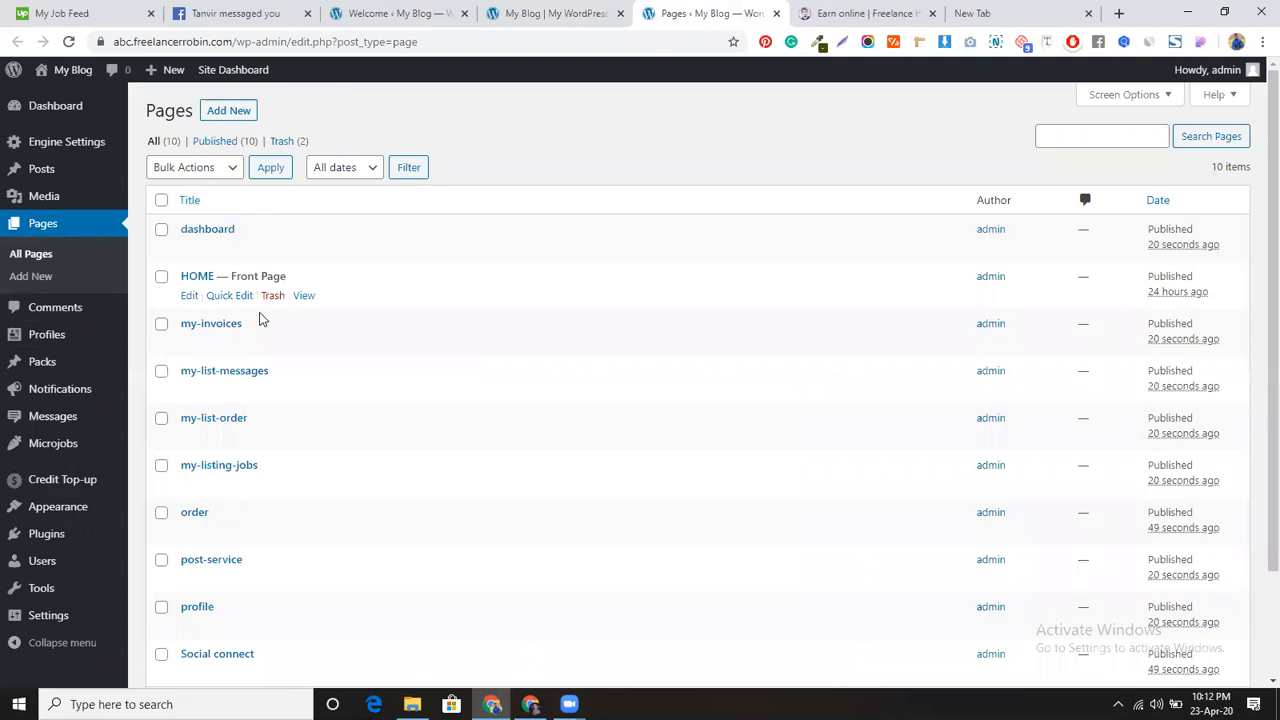
{"action": "middle_click", "coordinate": [304, 297]}
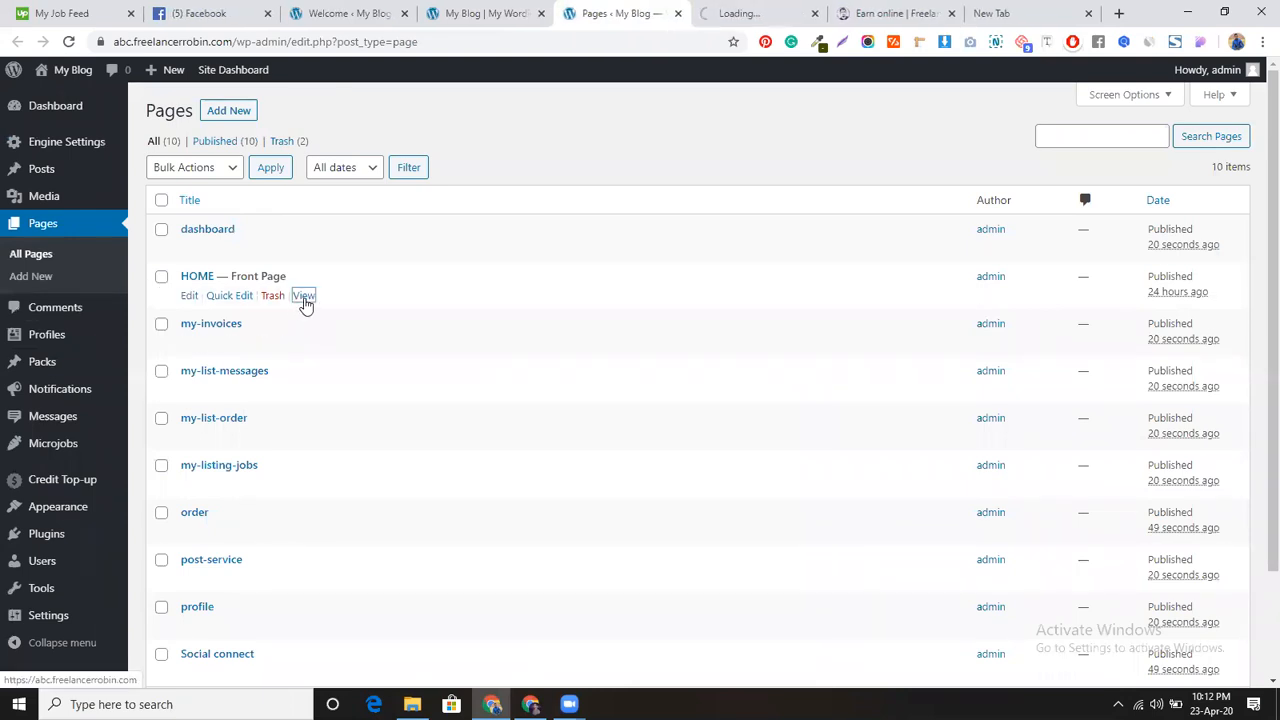
{"action": "left_click", "coordinate": [804, 12]}
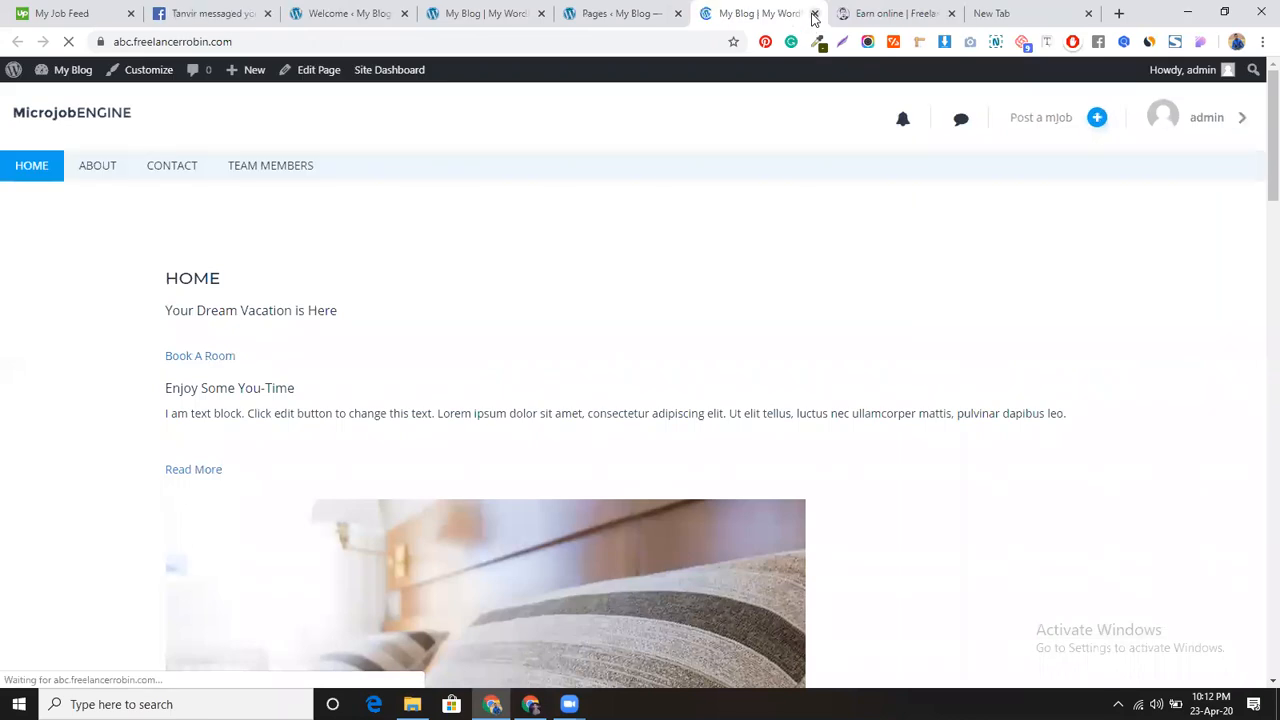
{"action": "left_click", "coordinate": [810, 12]}
Step: Permanently delete the two pages sitting in the Trash
{"action": "scroll", "coordinate": [240, 408], "scroll_direction": "down", "scroll_amount": 3}
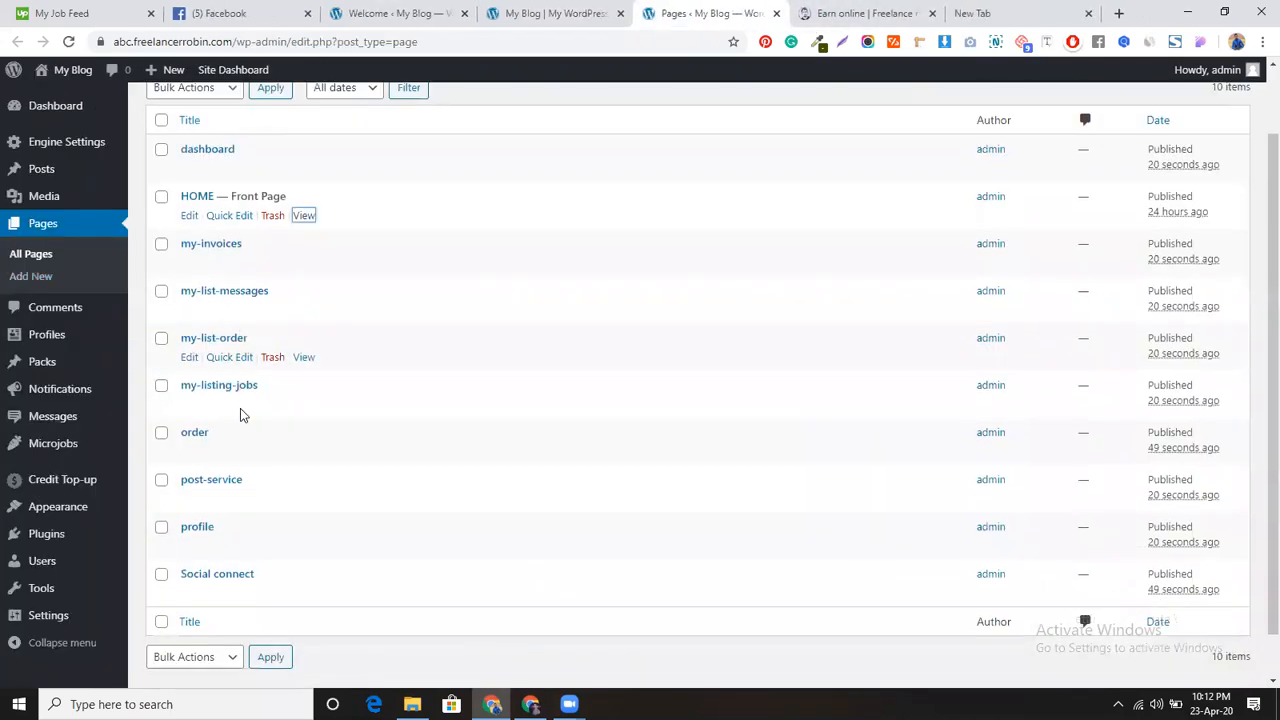
{"action": "scroll", "coordinate": [240, 408], "scroll_direction": "up", "scroll_amount": 3}
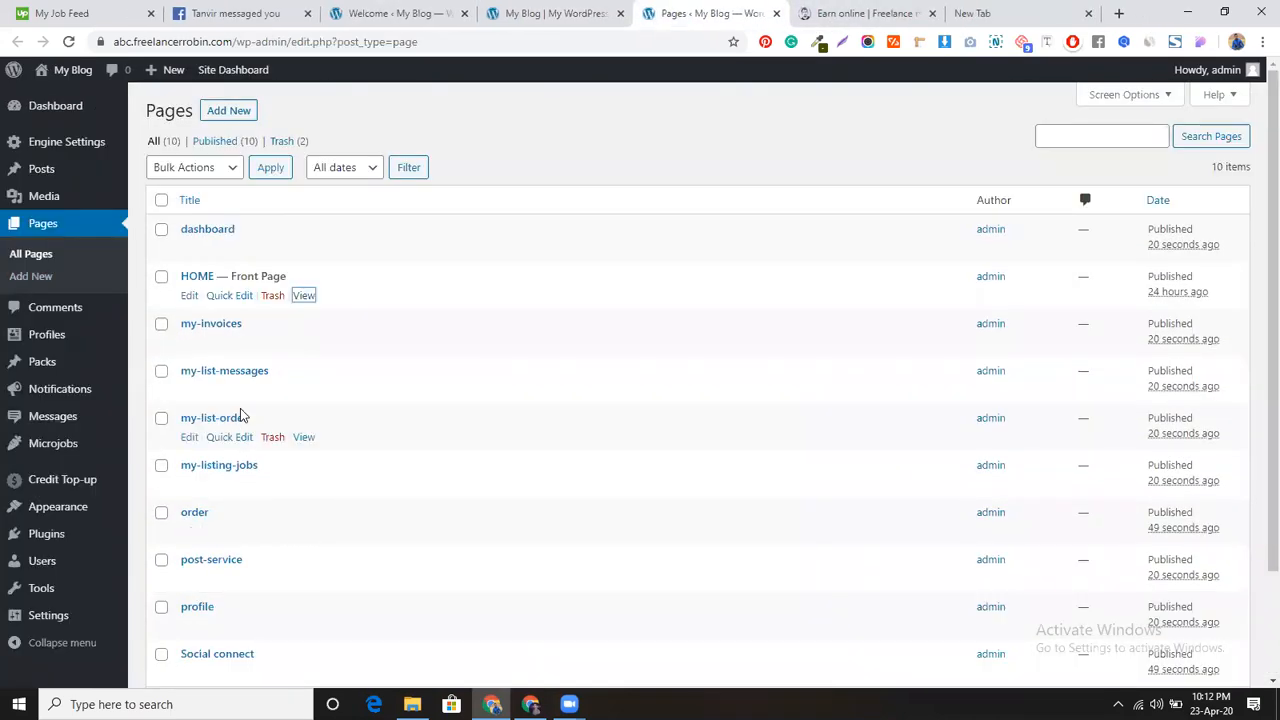
{"action": "left_click", "coordinate": [290, 142]}
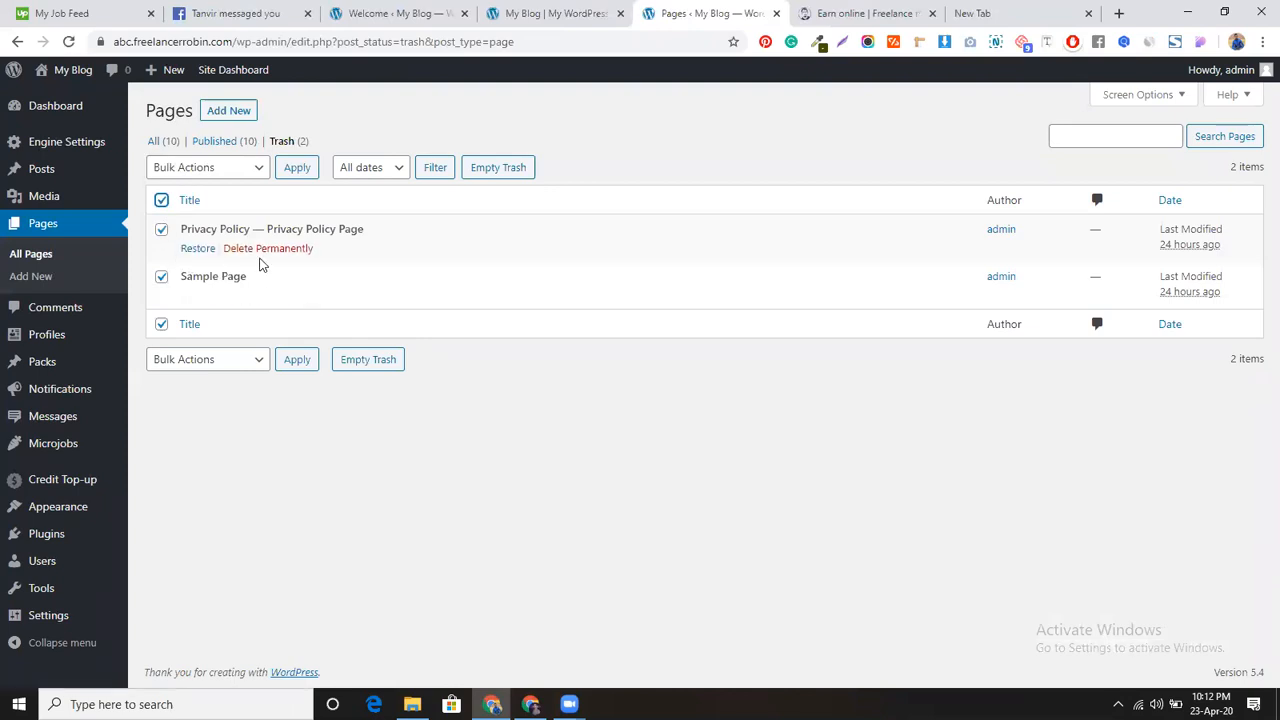
{"action": "left_click", "coordinate": [220, 168]}
{"action": "left_click", "coordinate": [210, 221]}
{"action": "left_click", "coordinate": [280, 168]}
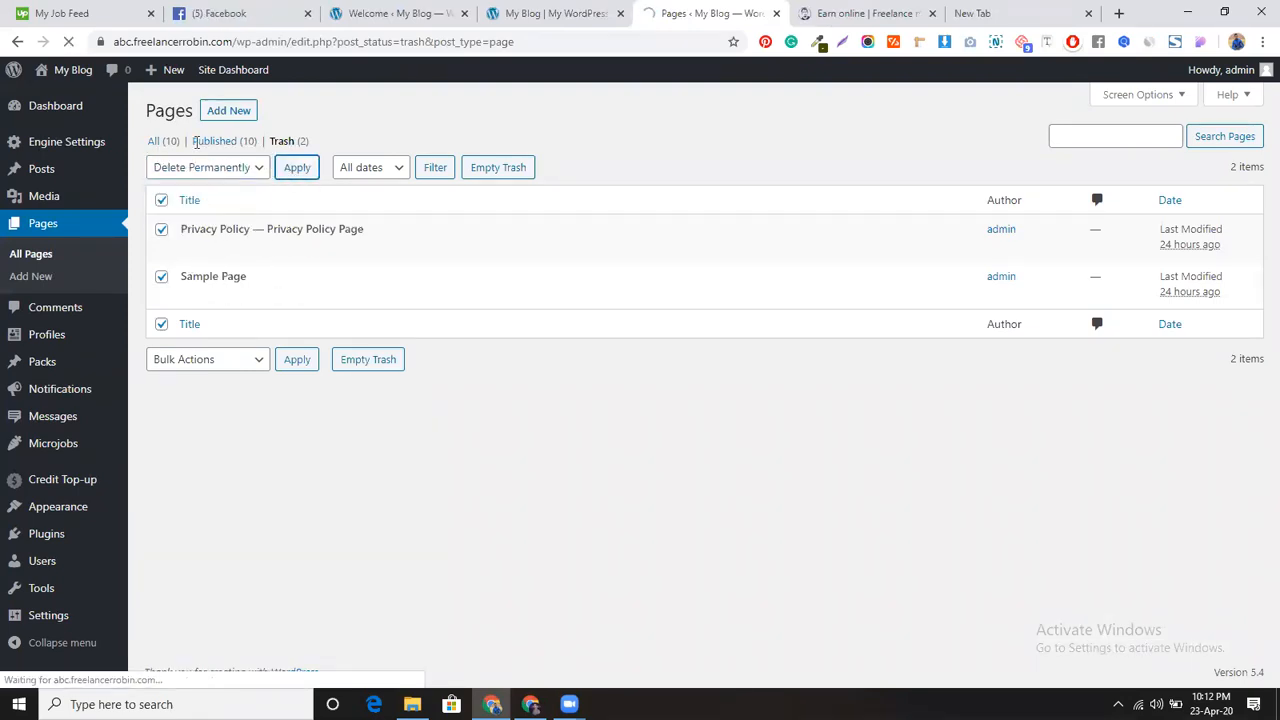
Step: Return to the pages admin tab and show the All (10) pages list
{"action": "left_click", "coordinate": [545, 10]}
{"action": "scroll", "coordinate": [455, 354], "scroll_direction": "up", "scroll_amount": 5}
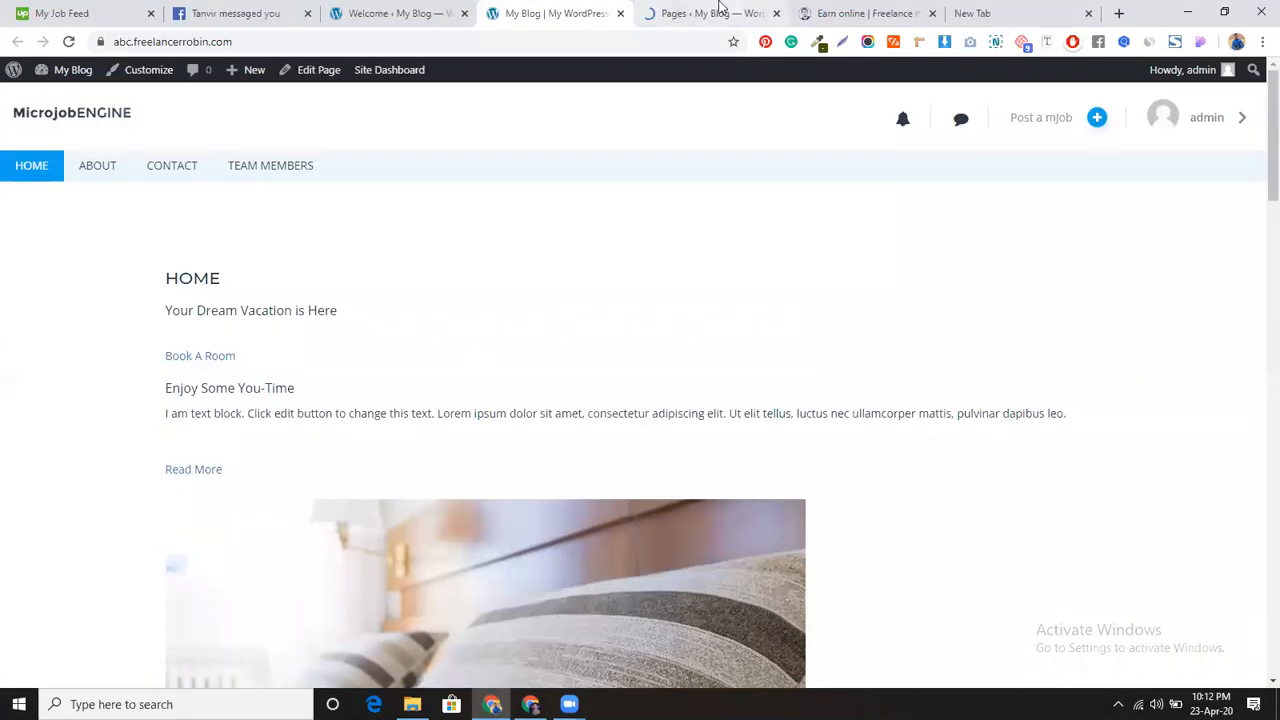
{"action": "key", "text": "ctrl+Tab"}
{"action": "left_click", "coordinate": [163, 190]}
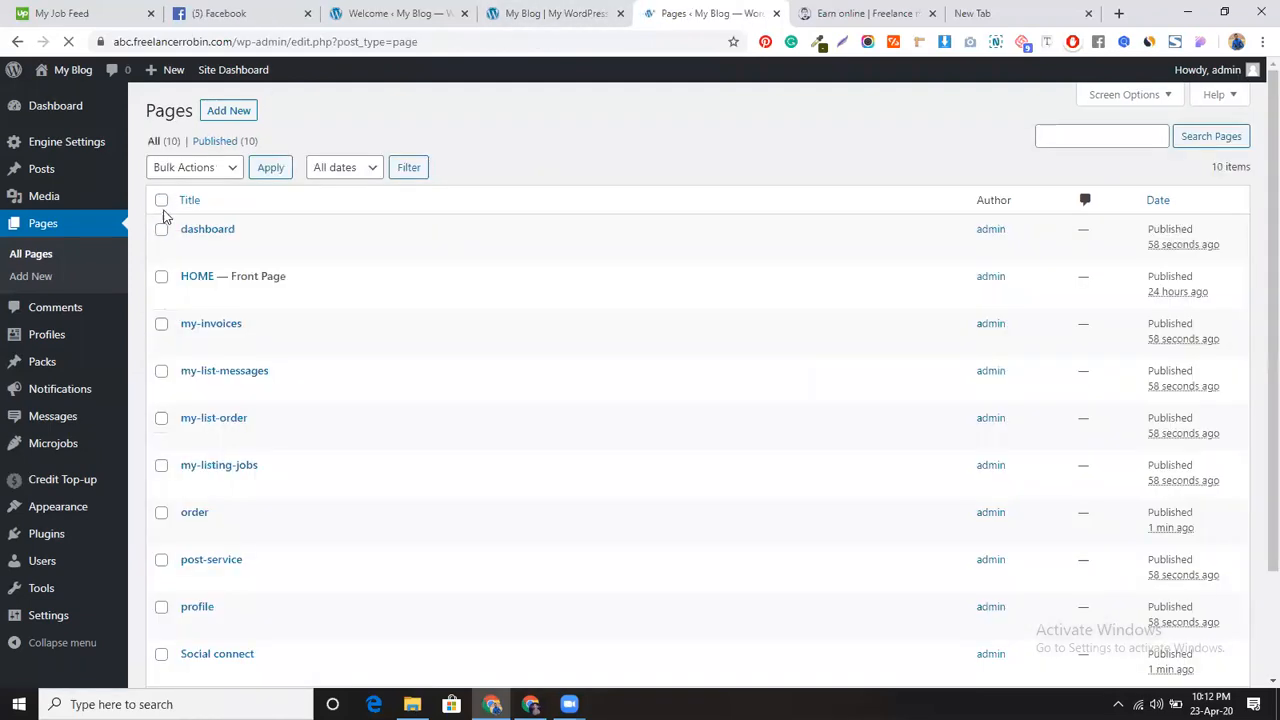
{"action": "left_click", "coordinate": [161, 276]}
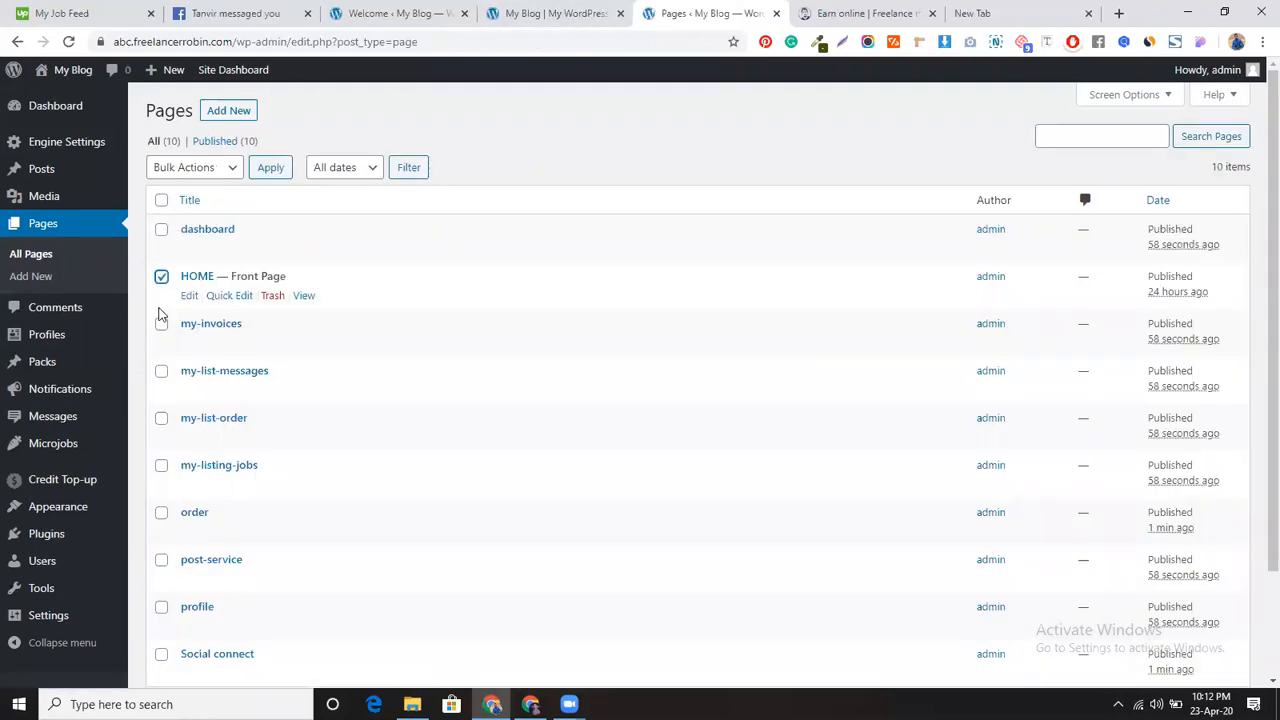
Step: Review the ten published pages and untick the HOME row checkbox
{"action": "scroll", "coordinate": [214, 506], "scroll_direction": "down", "scroll_amount": 2}
{"action": "scroll", "coordinate": [214, 506], "scroll_direction": "up", "scroll_amount": 2}
{"action": "scroll", "coordinate": [845, 375], "scroll_direction": "down", "scroll_amount": 3}
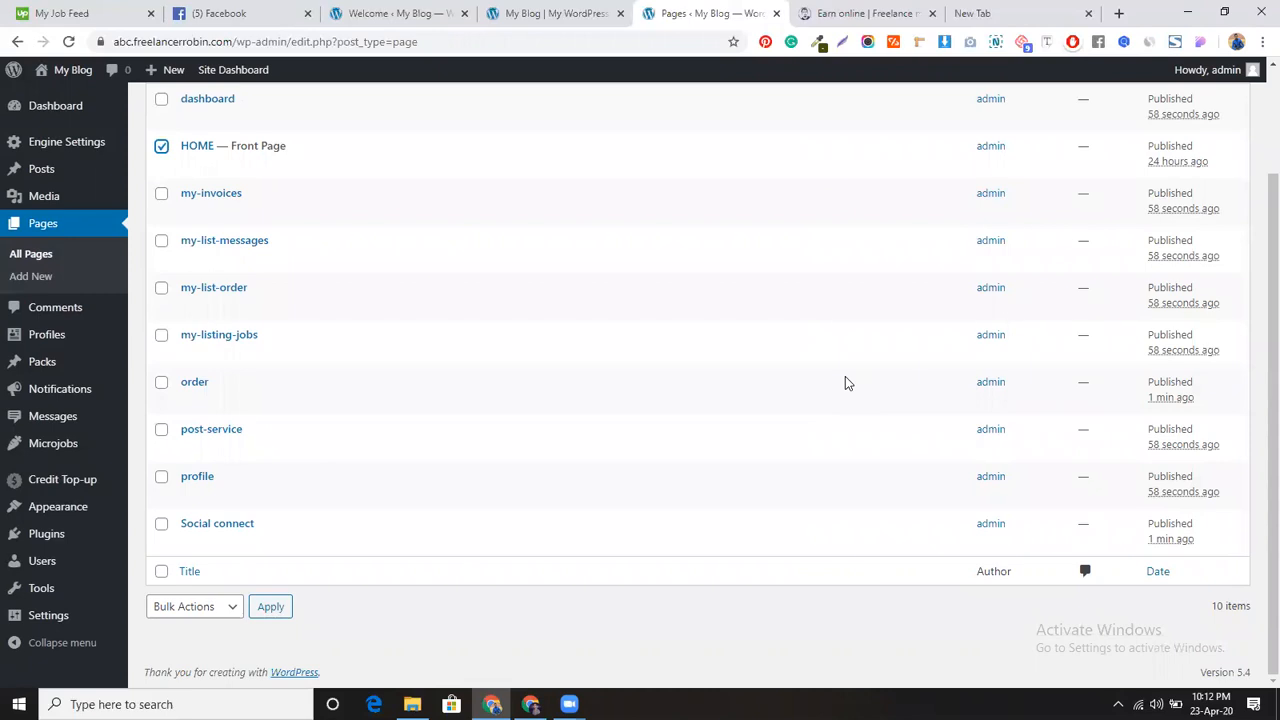
{"action": "scroll", "coordinate": [458, 391], "scroll_direction": "up", "scroll_amount": 3}
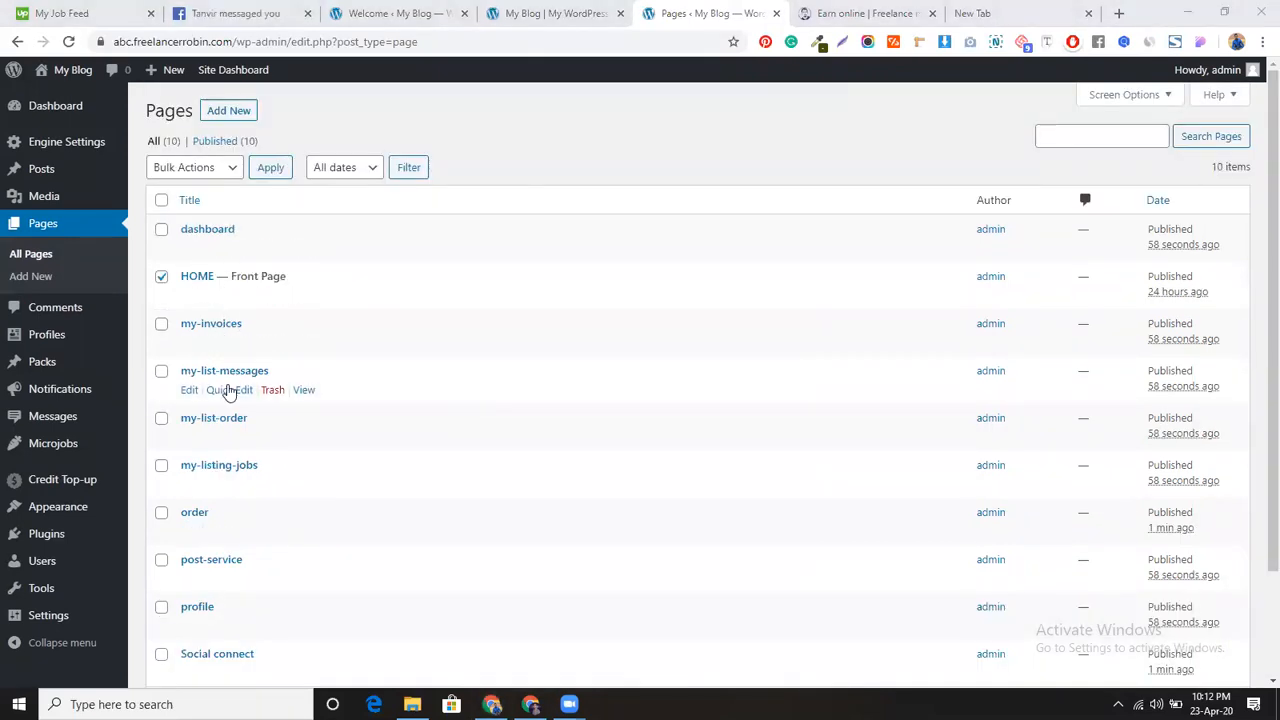
{"action": "left_click", "coordinate": [161, 276]}
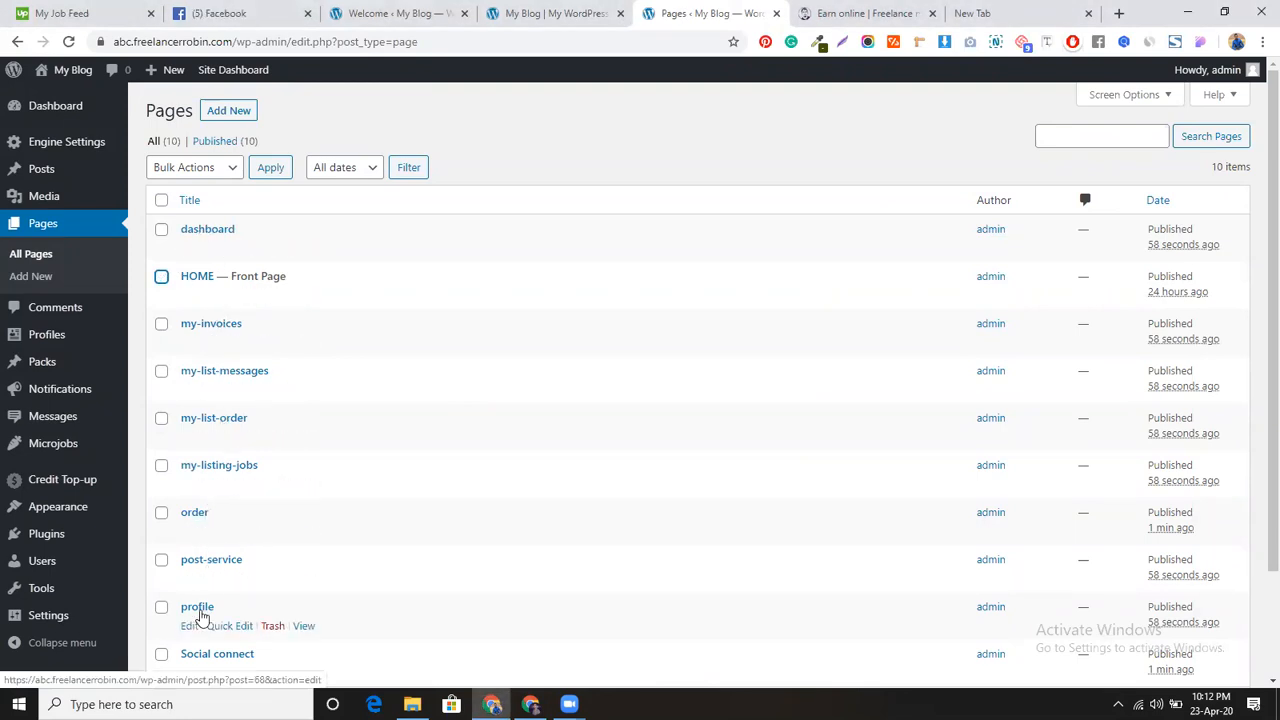
{"action": "scroll", "coordinate": [200, 615], "scroll_direction": "down", "scroll_amount": 1}
{"action": "mouse_move", "coordinate": [53, 345]}
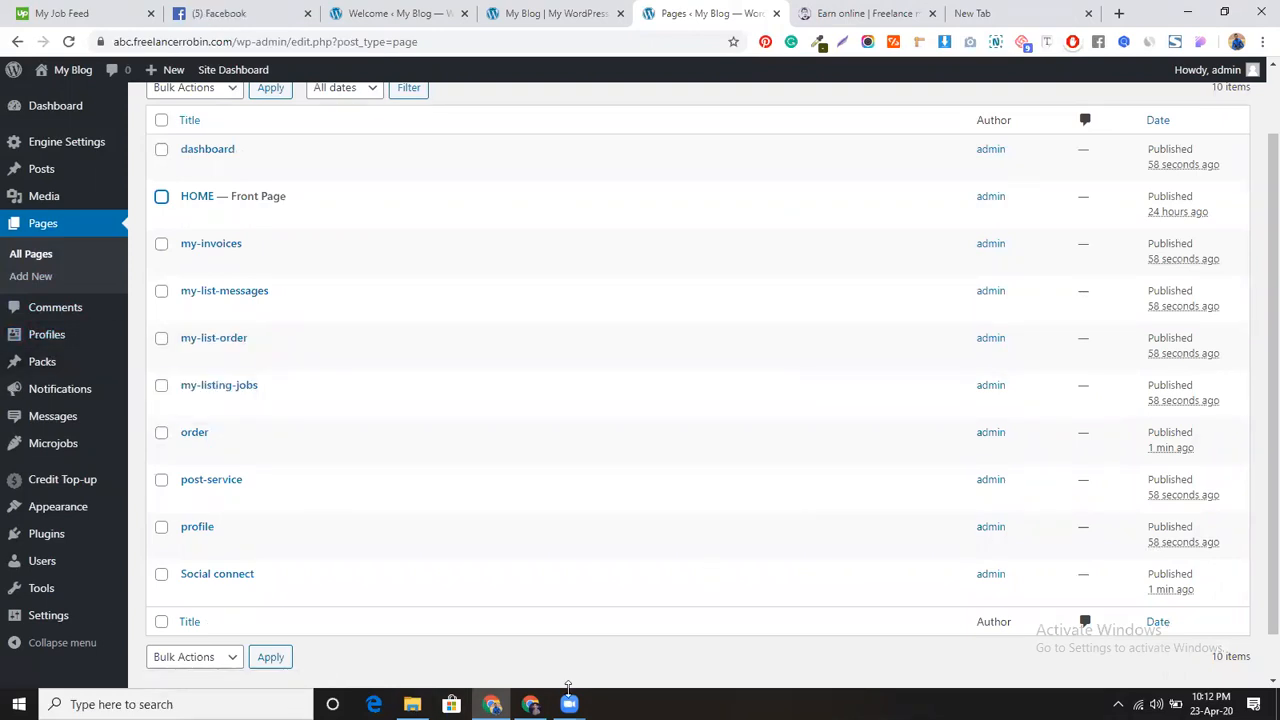
Step: Open Appearance > Menus in a new tab and load the main menu for editing
{"action": "mouse_move", "coordinate": [60, 506]}
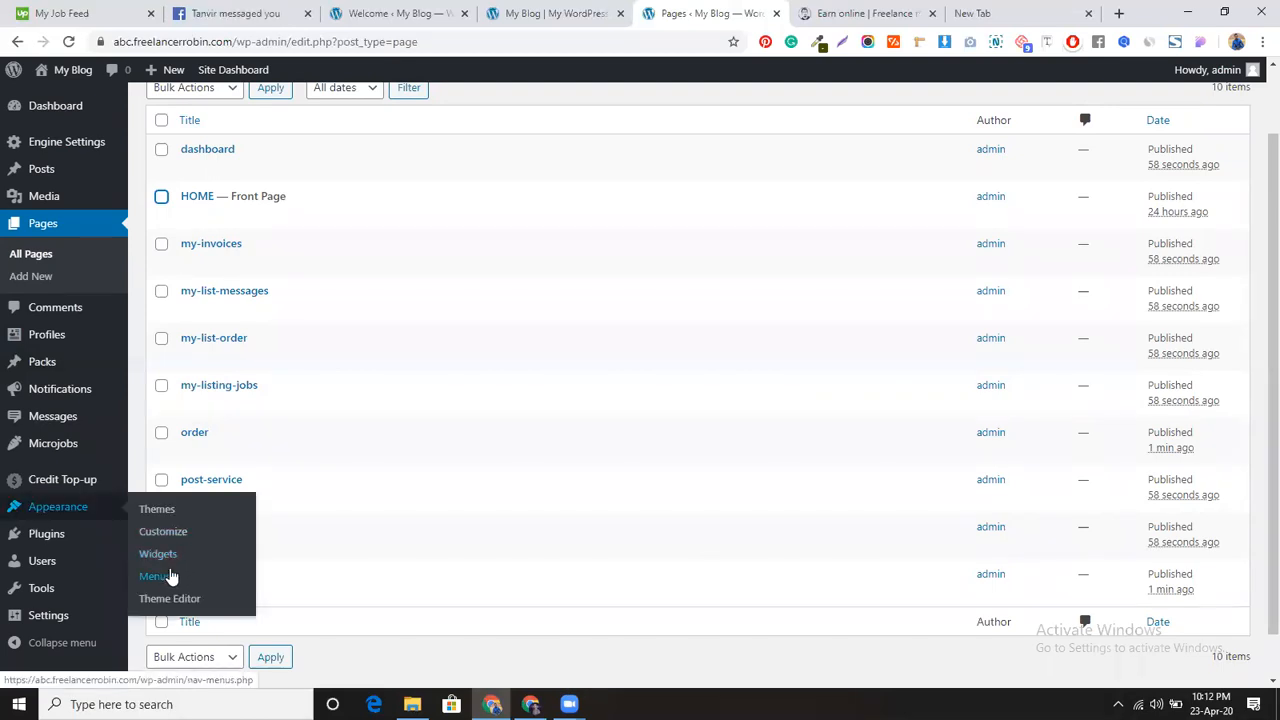
{"action": "middle_click", "coordinate": [166, 580]}
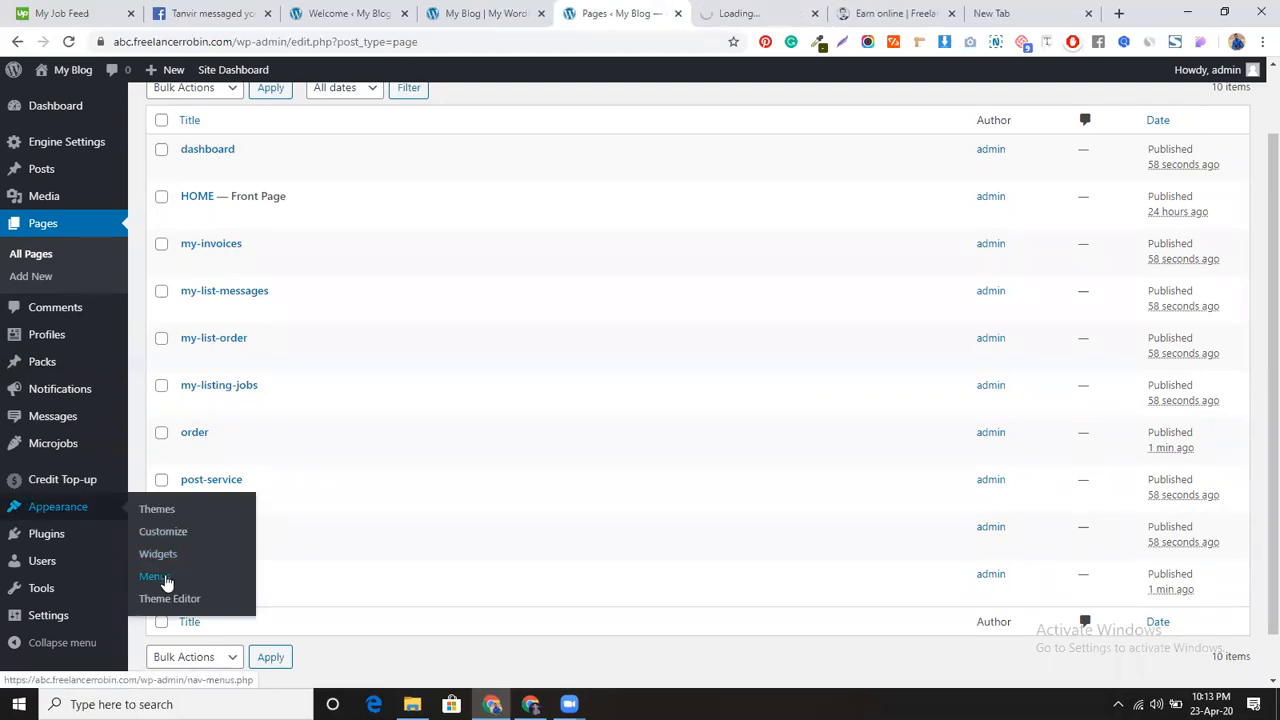
{"action": "left_click", "coordinate": [740, 13]}
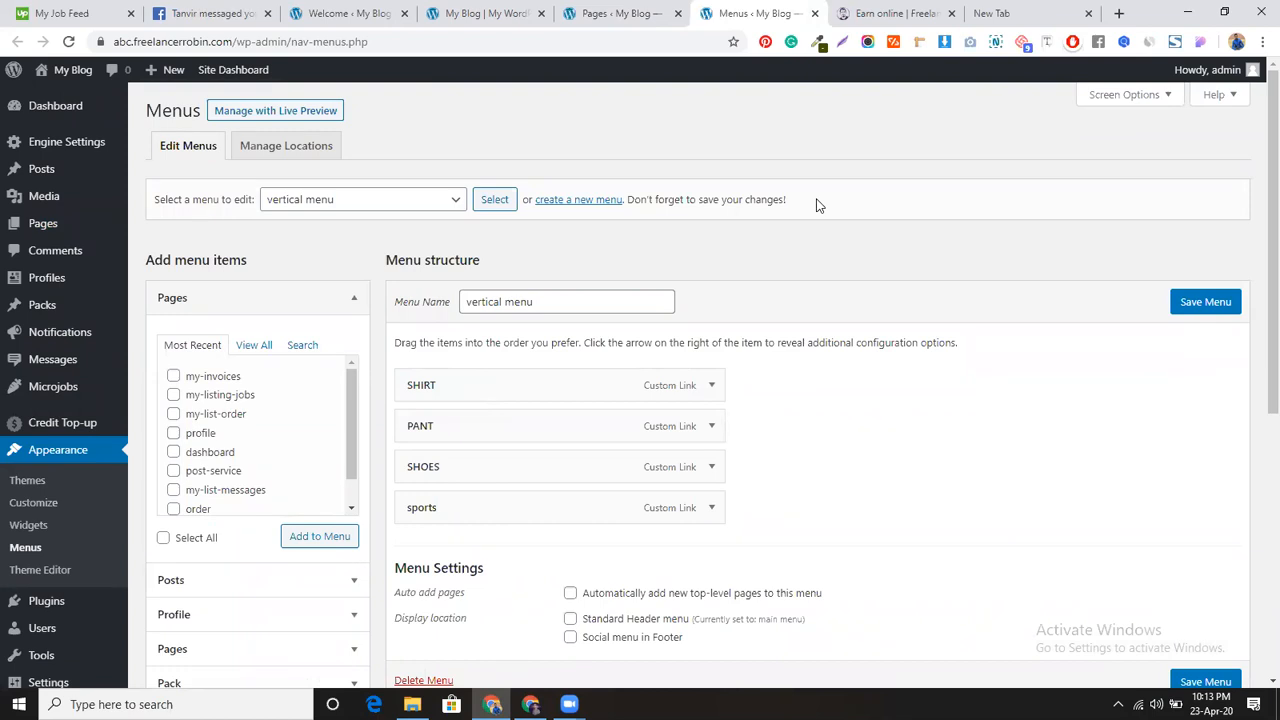
{"action": "scroll", "coordinate": [566, 394], "scroll_direction": "down", "scroll_amount": 1}
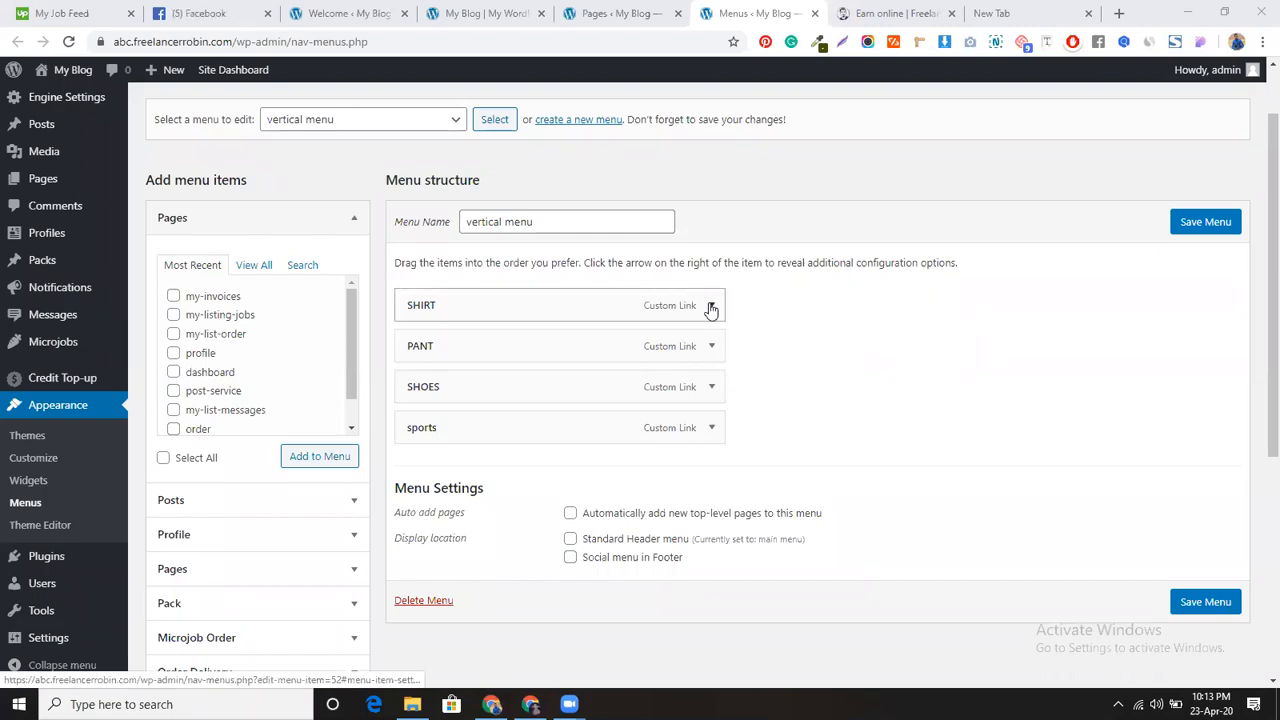
{"action": "left_click", "coordinate": [445, 122]}
{"action": "left_click", "coordinate": [429, 140]}
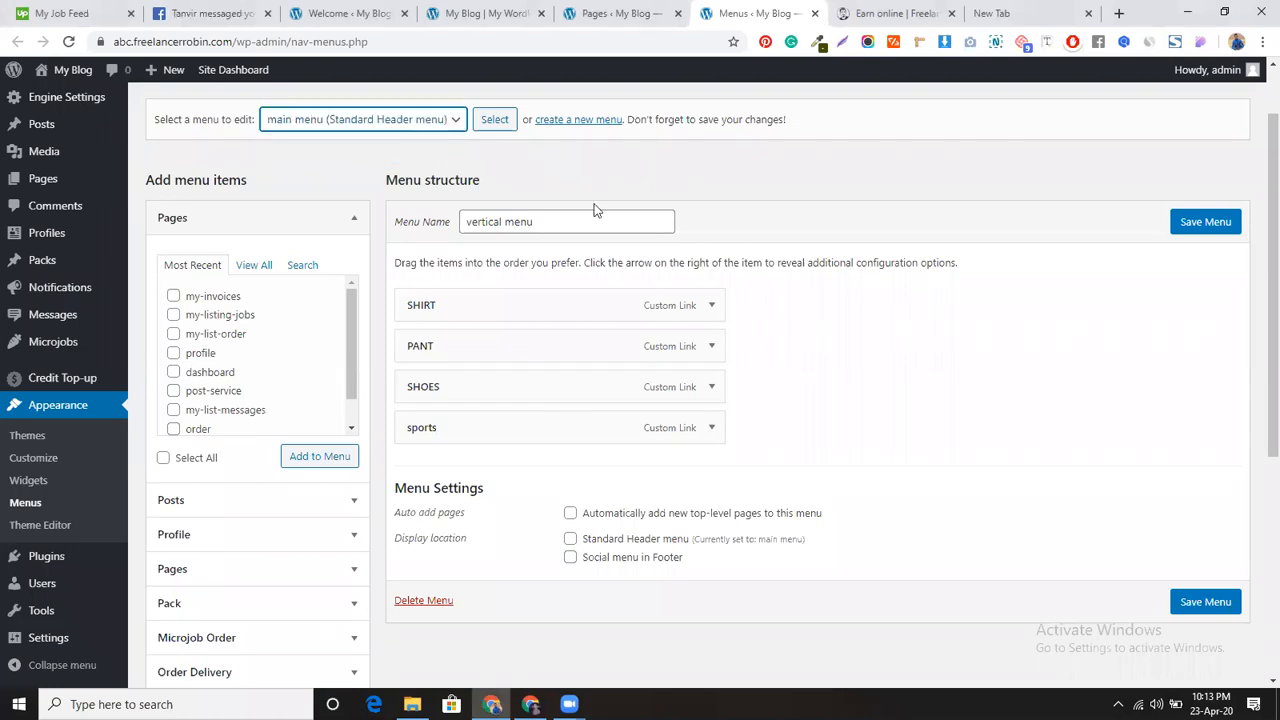
{"action": "left_click", "coordinate": [488, 127]}
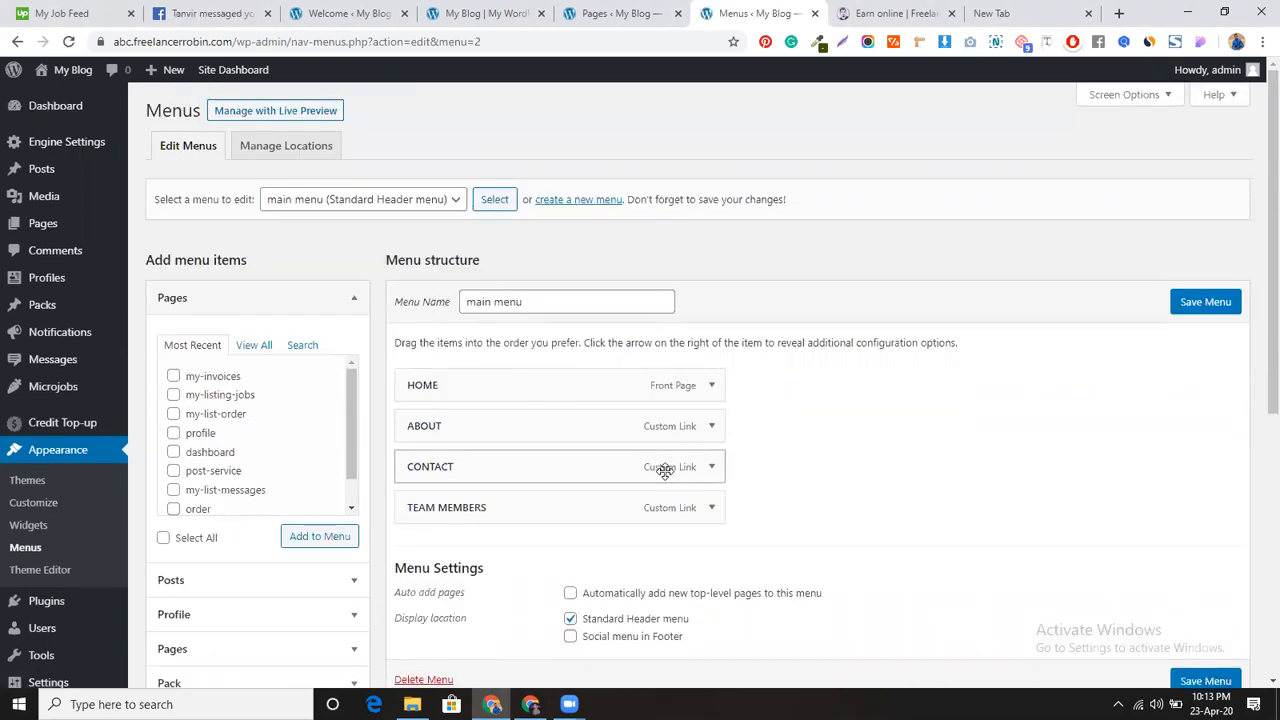
Step: Delete the main menu and then the vertical menu, confirming each deletion
{"action": "scroll", "coordinate": [665, 470], "scroll_direction": "down", "scroll_amount": 1}
{"action": "left_click", "coordinate": [425, 600]}
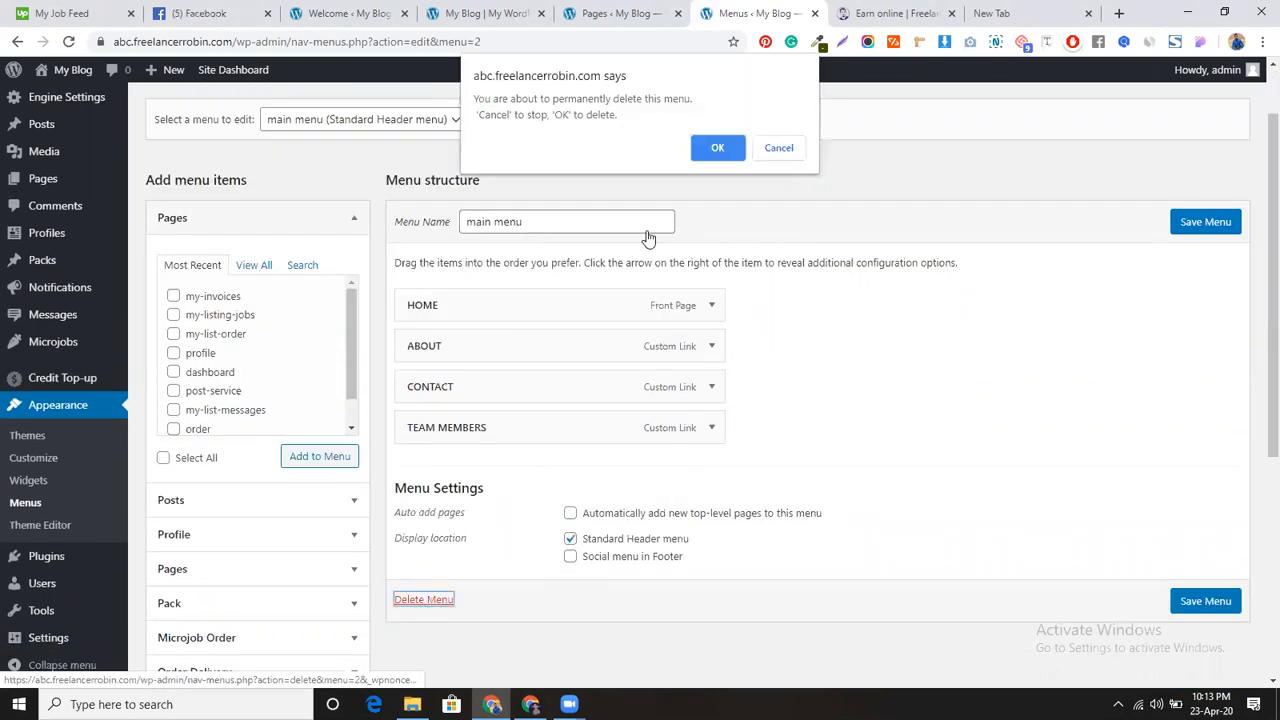
{"action": "left_click", "coordinate": [708, 147]}
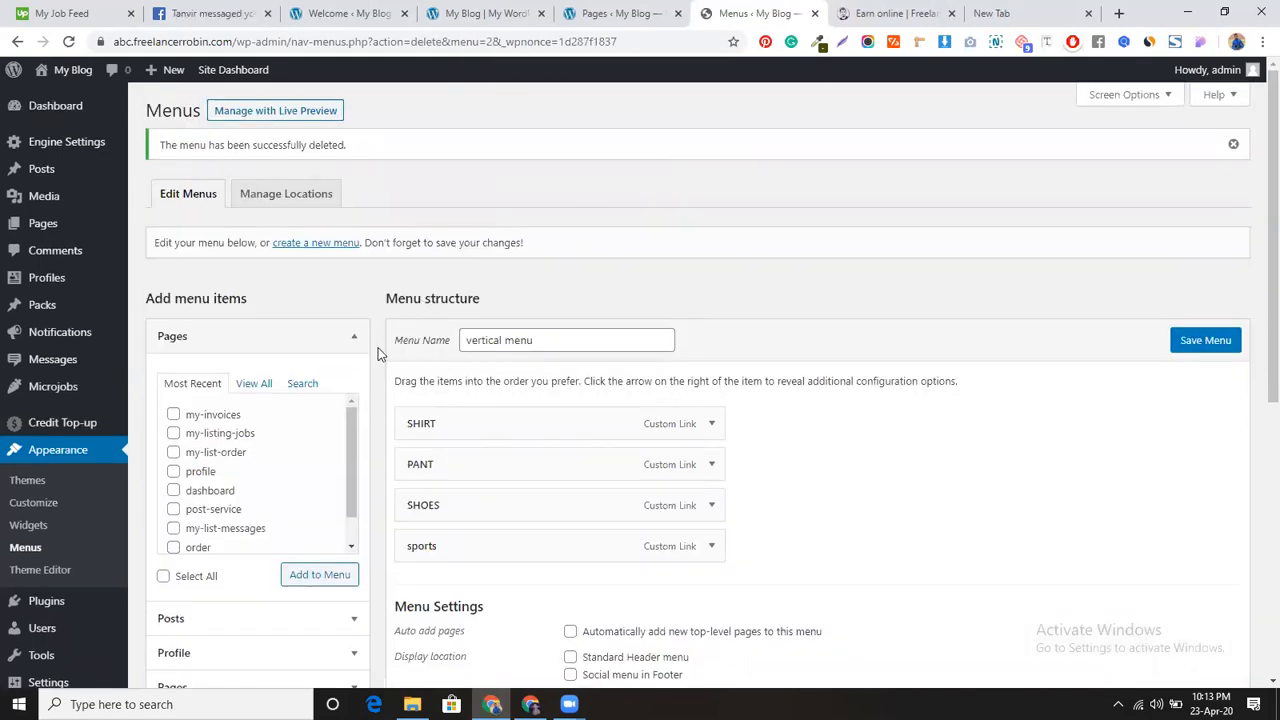
{"action": "scroll", "coordinate": [414, 470], "scroll_direction": "down", "scroll_amount": 3}
{"action": "left_click", "coordinate": [422, 478]}
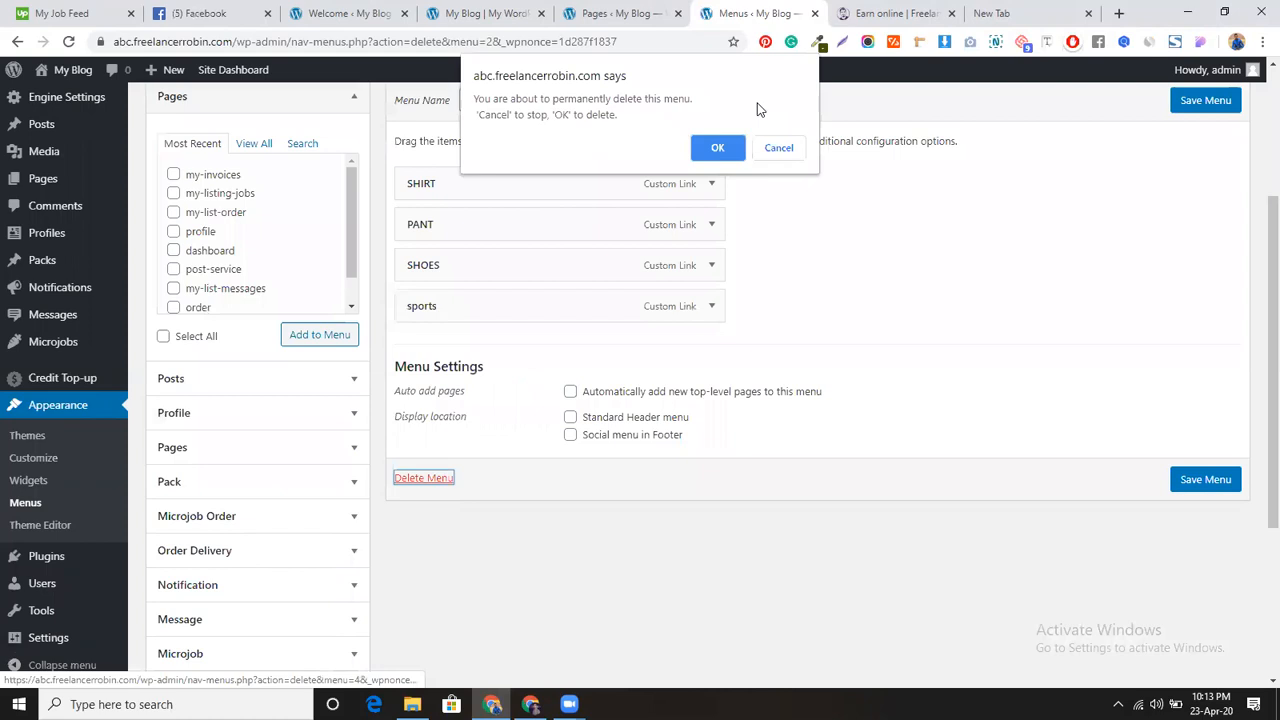
{"action": "left_click", "coordinate": [718, 148]}
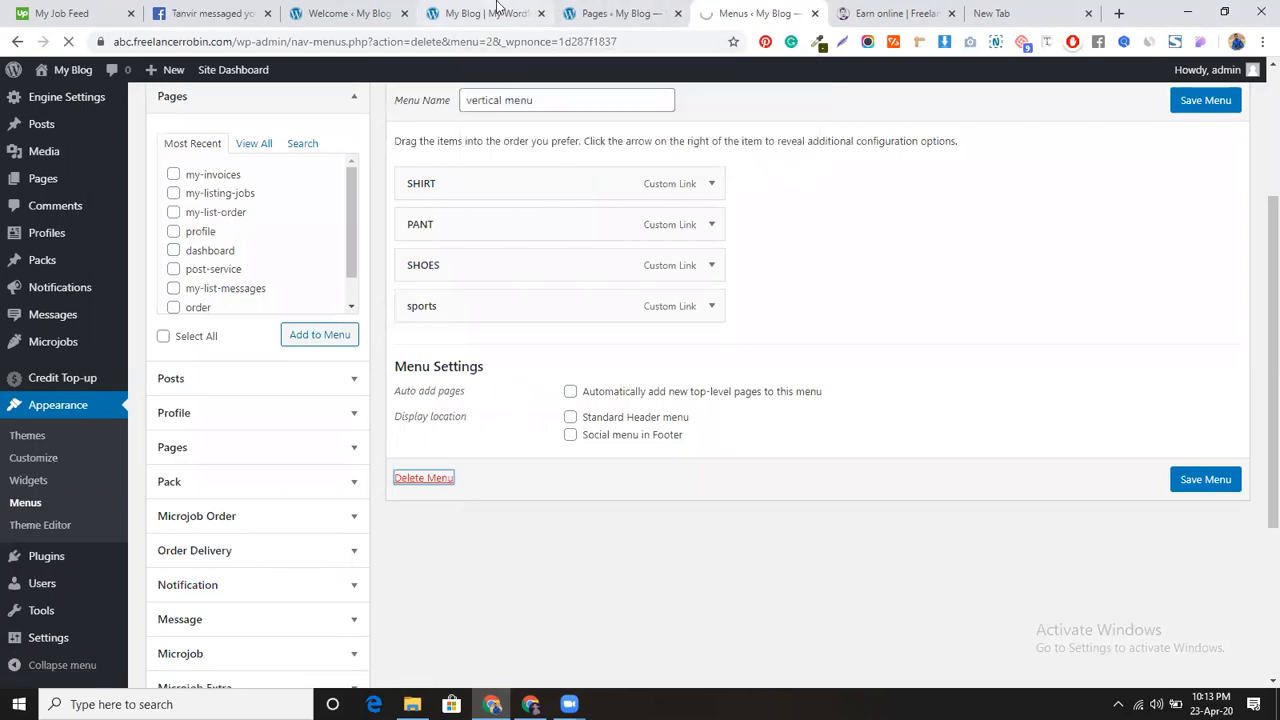
Step: Refresh the site front page to see the 'Add a menu' placeholder
{"action": "left_click", "coordinate": [487, 13]}
{"action": "left_click", "coordinate": [68, 41]}
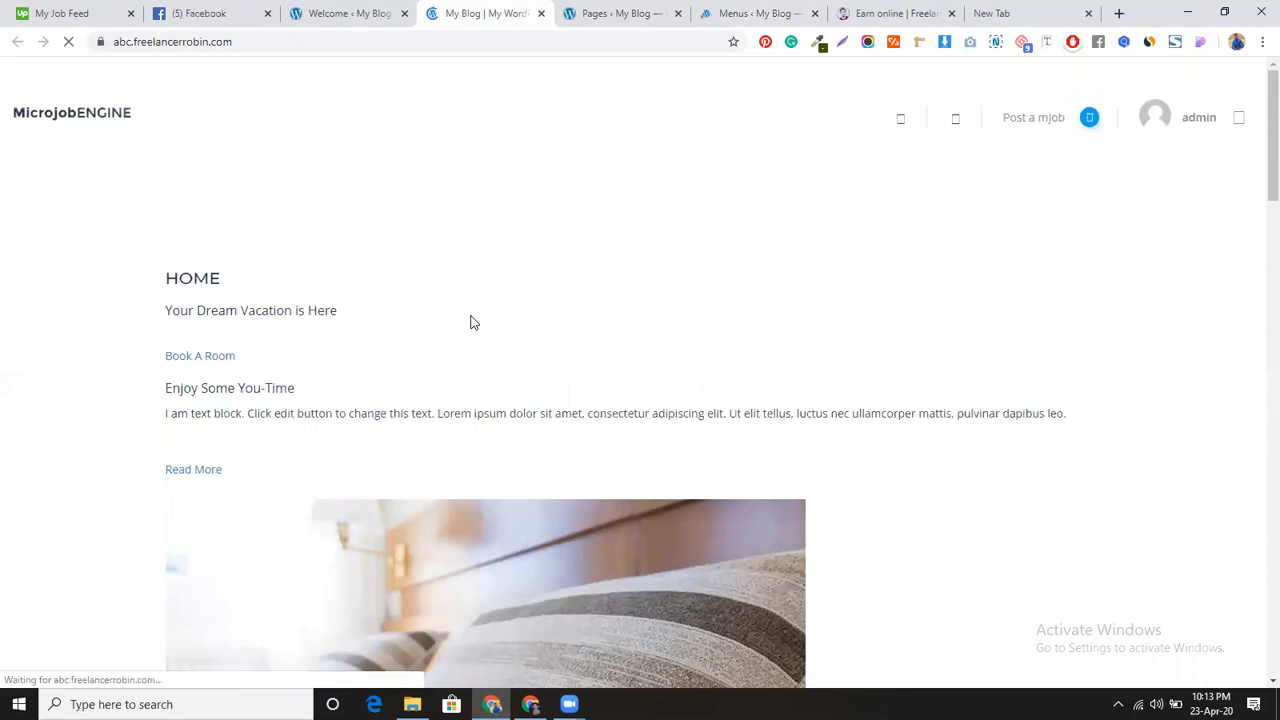
{"action": "left_click", "coordinate": [192, 278]}
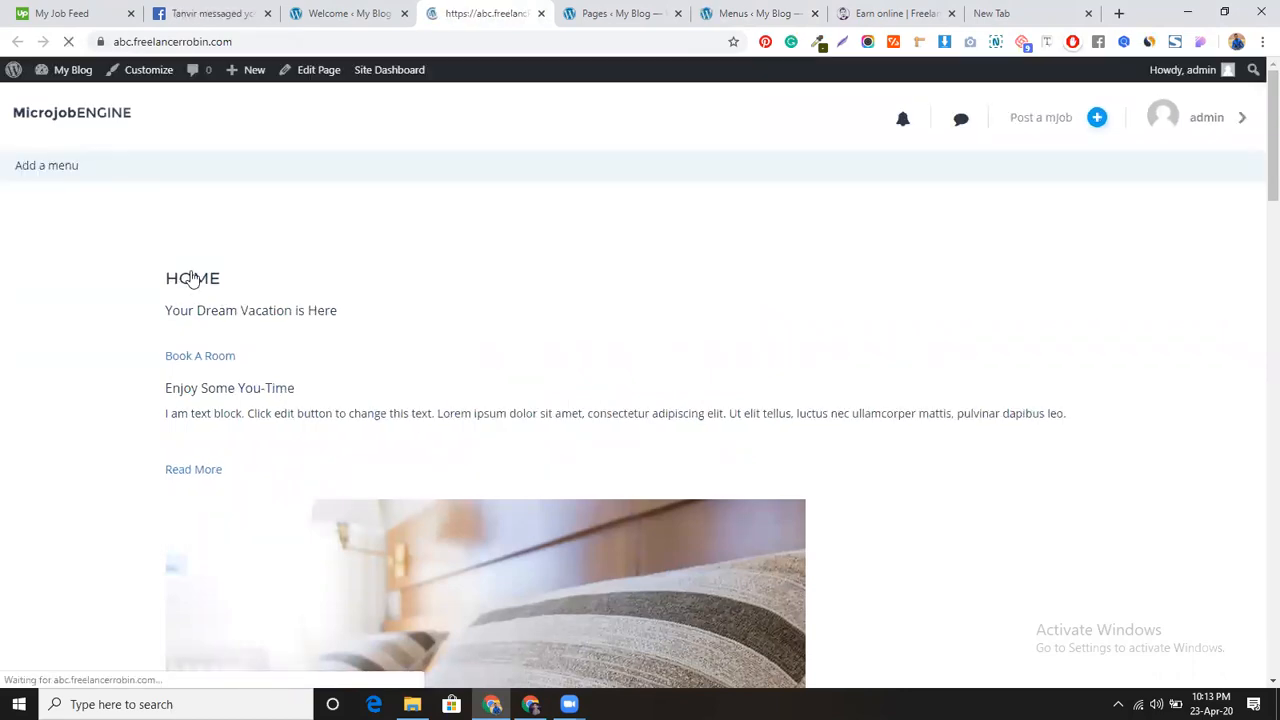
{"action": "left_click", "coordinate": [384, 10]}
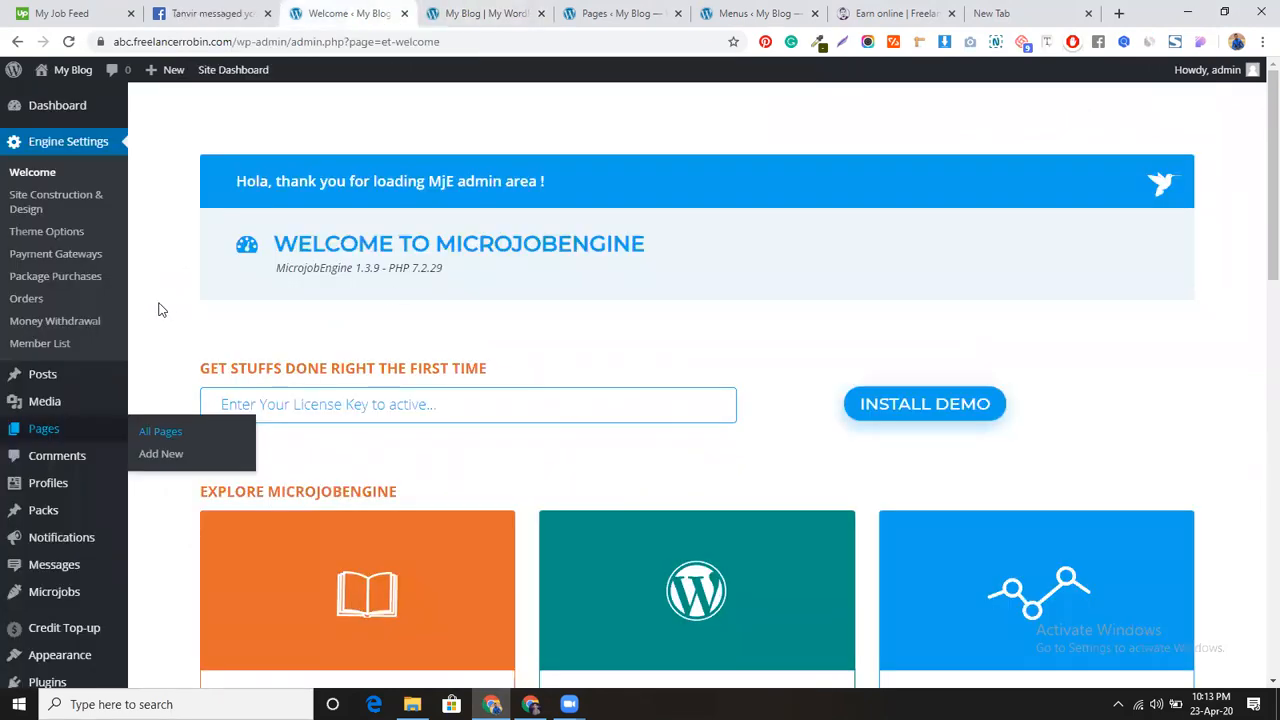
Step: Trash the HOME — Front Page row in the Pages list, then view the live site tab
{"action": "left_click", "coordinate": [566, 12]}
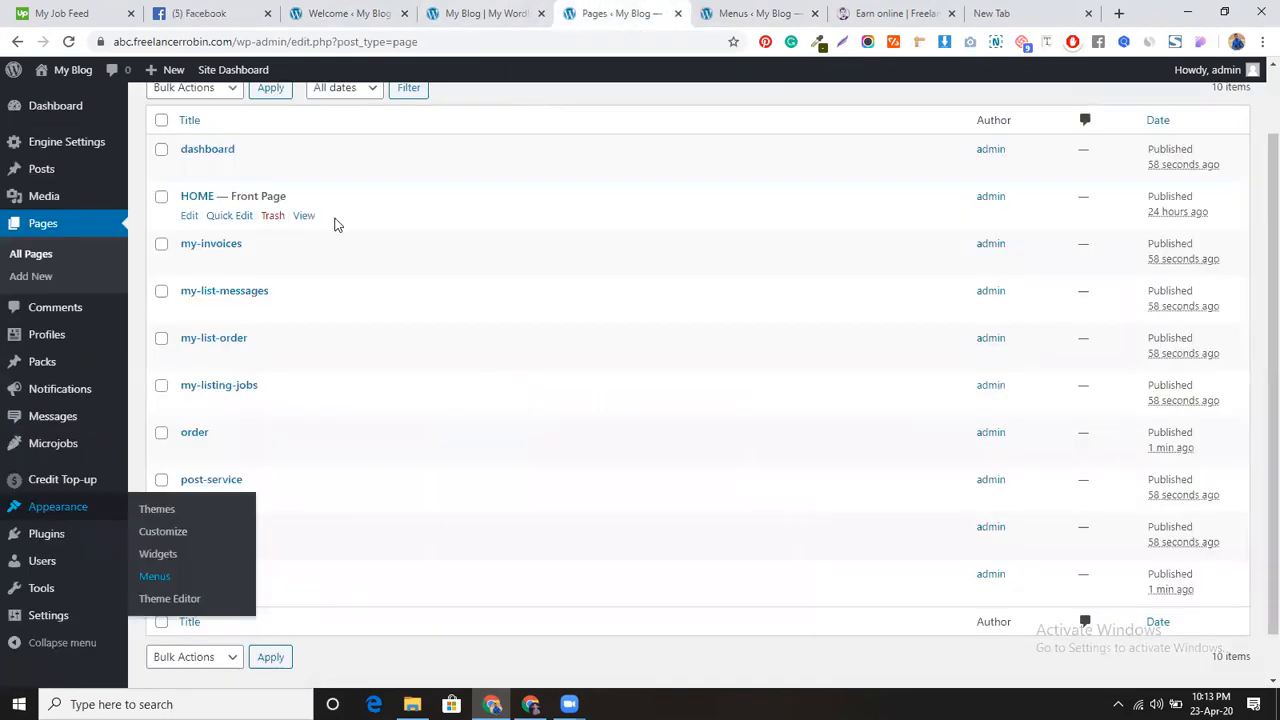
{"action": "left_click", "coordinate": [270, 218]}
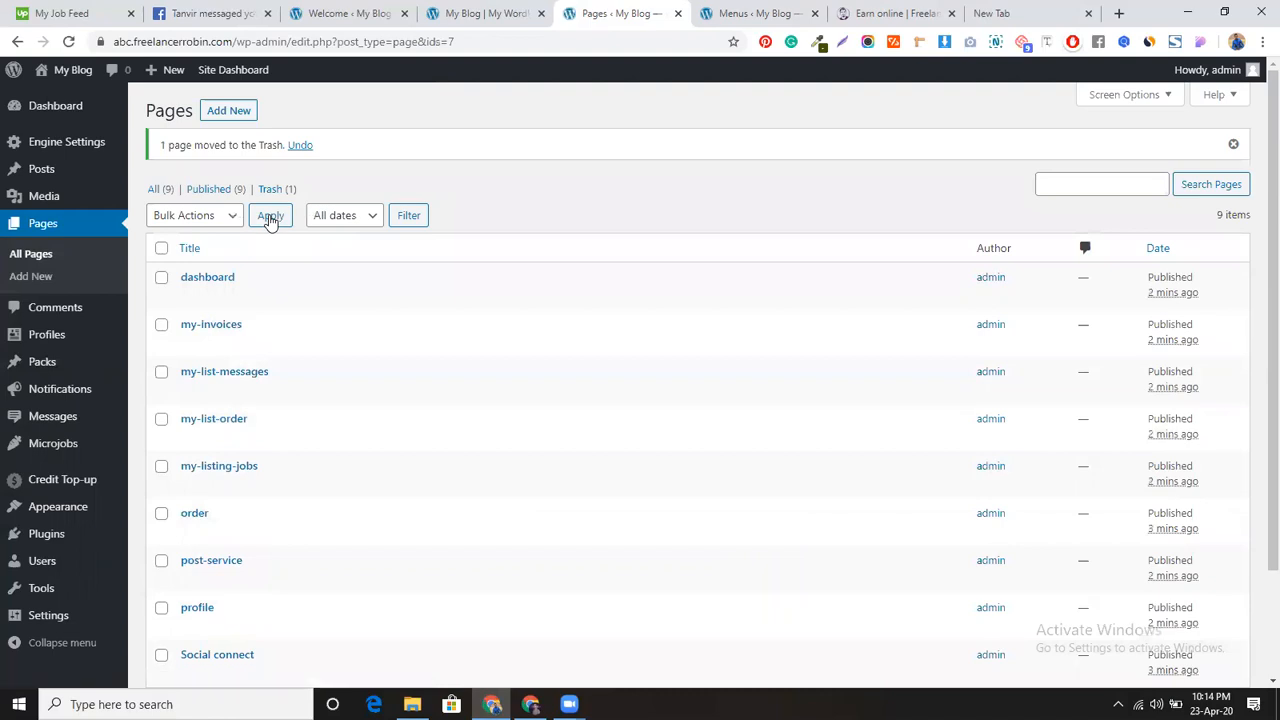
{"action": "left_click", "coordinate": [390, 12]}
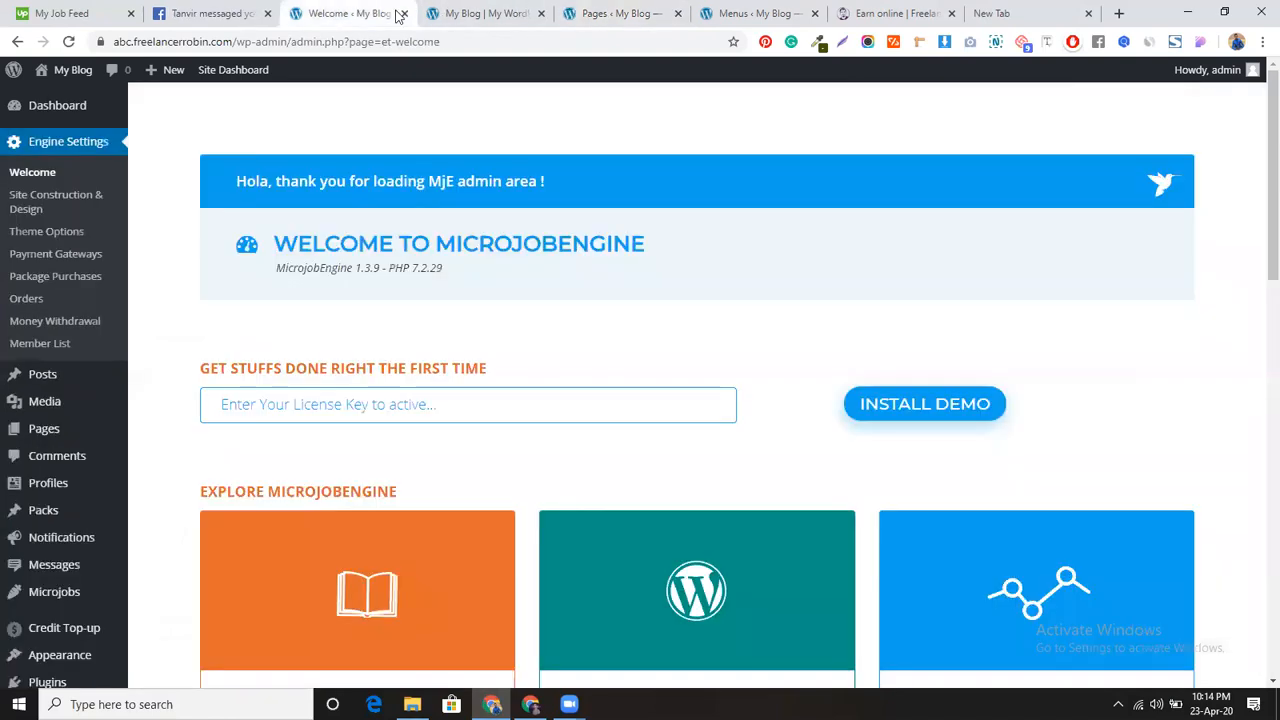
{"action": "left_click", "coordinate": [478, 8]}
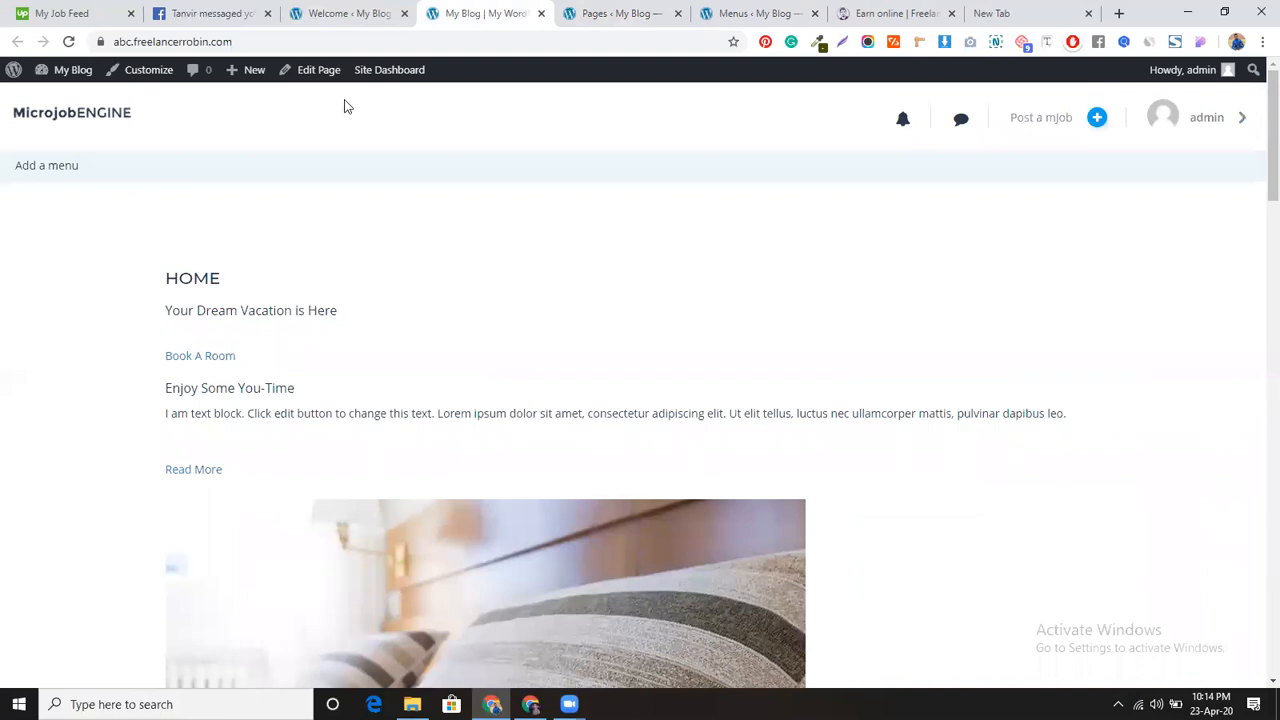
Step: Reload and scroll through the live front page, then go back to the 'Welcome < My Blog' tab
{"action": "left_click", "coordinate": [68, 41]}
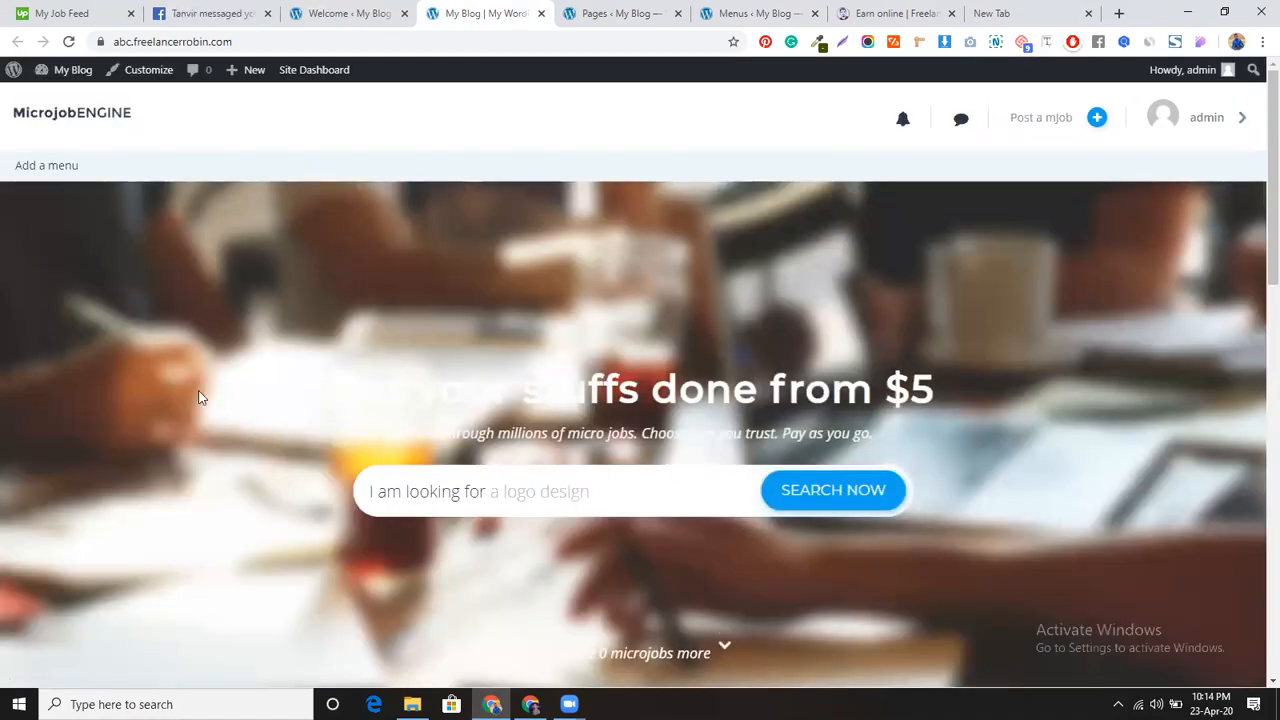
{"action": "scroll", "coordinate": [200, 380], "scroll_direction": "down", "scroll_amount": 5}
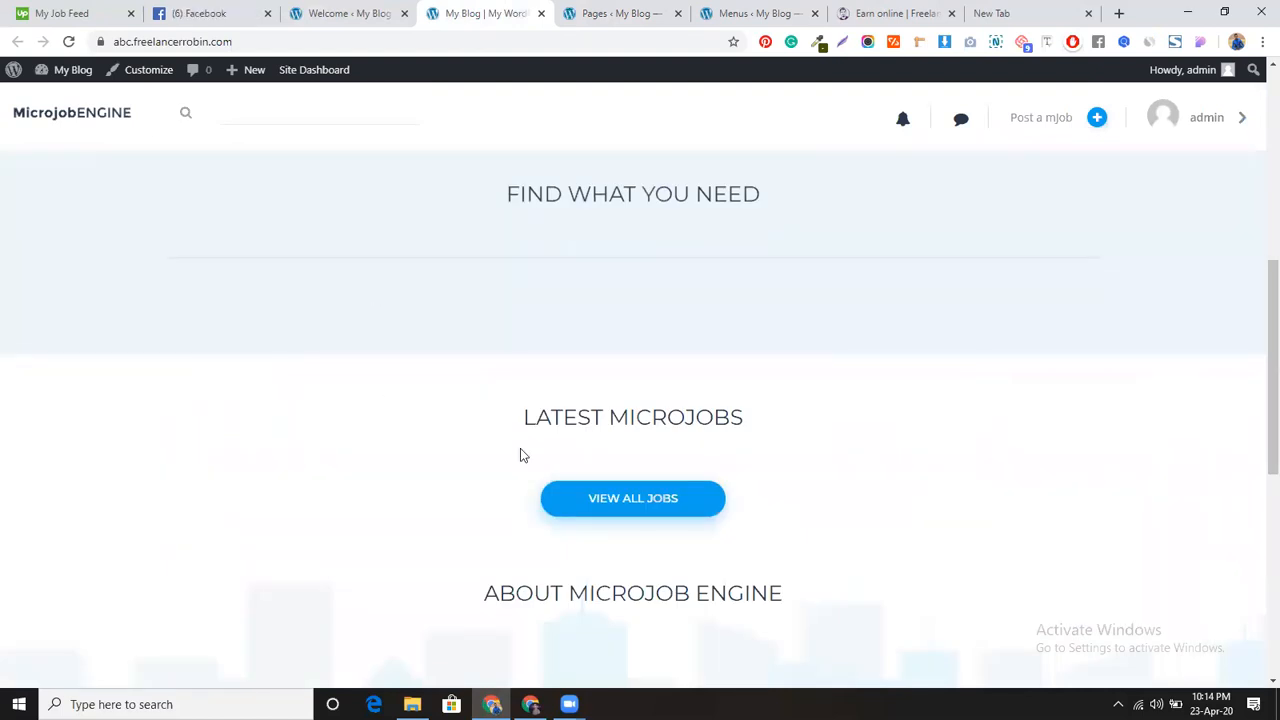
{"action": "scroll", "coordinate": [336, 412], "scroll_direction": "down", "scroll_amount": 4}
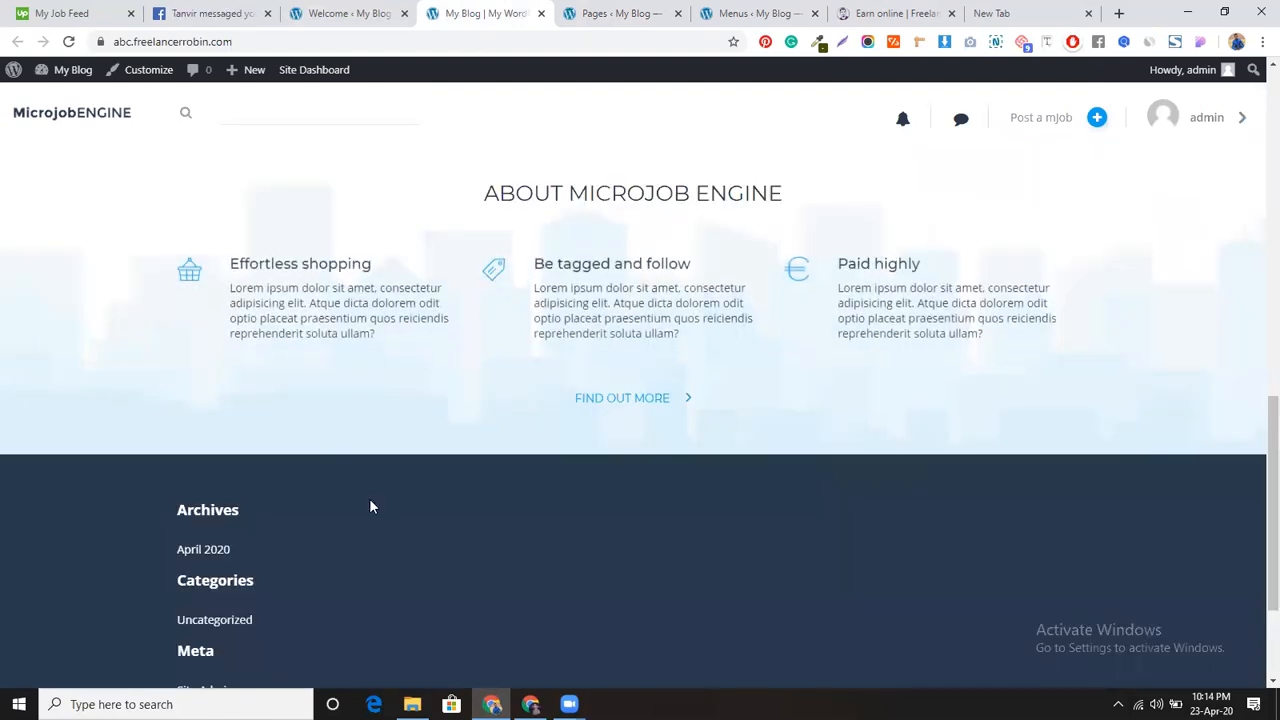
{"action": "scroll", "coordinate": [369, 498], "scroll_direction": "down", "scroll_amount": 2}
{"action": "scroll", "coordinate": [330, 395], "scroll_direction": "up", "scroll_amount": 10}
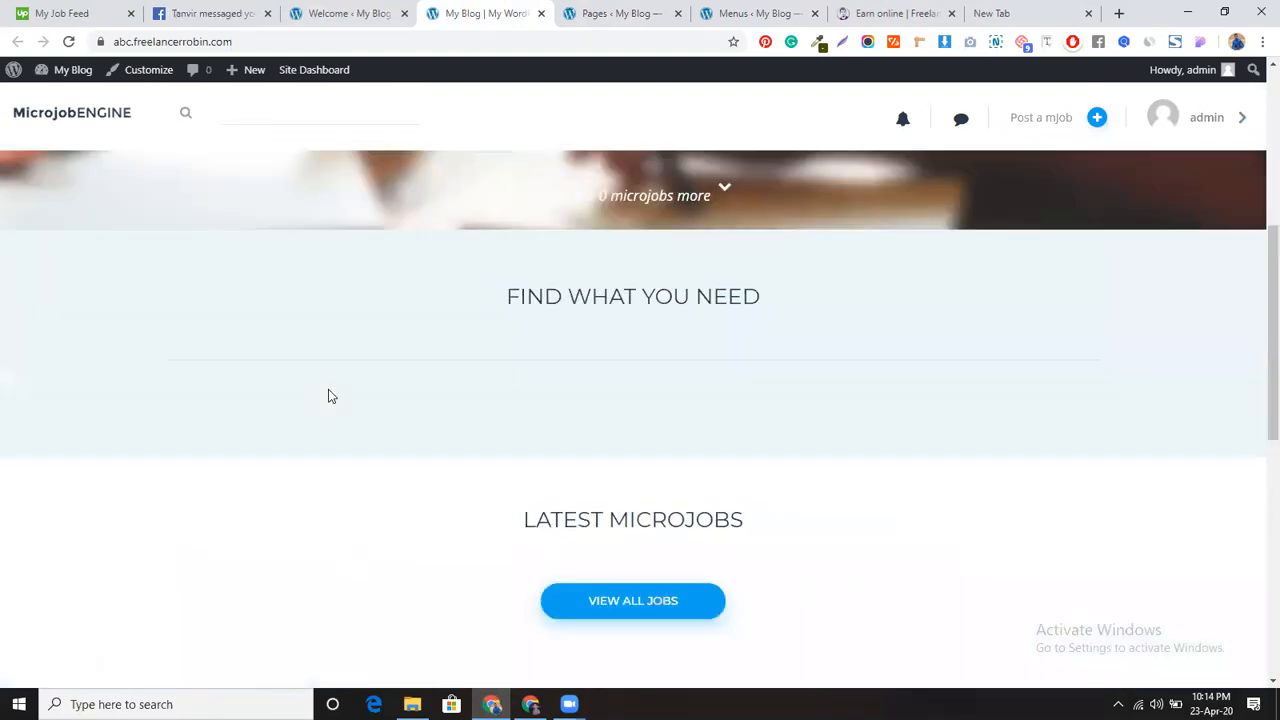
{"action": "scroll", "coordinate": [330, 395], "scroll_direction": "up", "scroll_amount": 2}
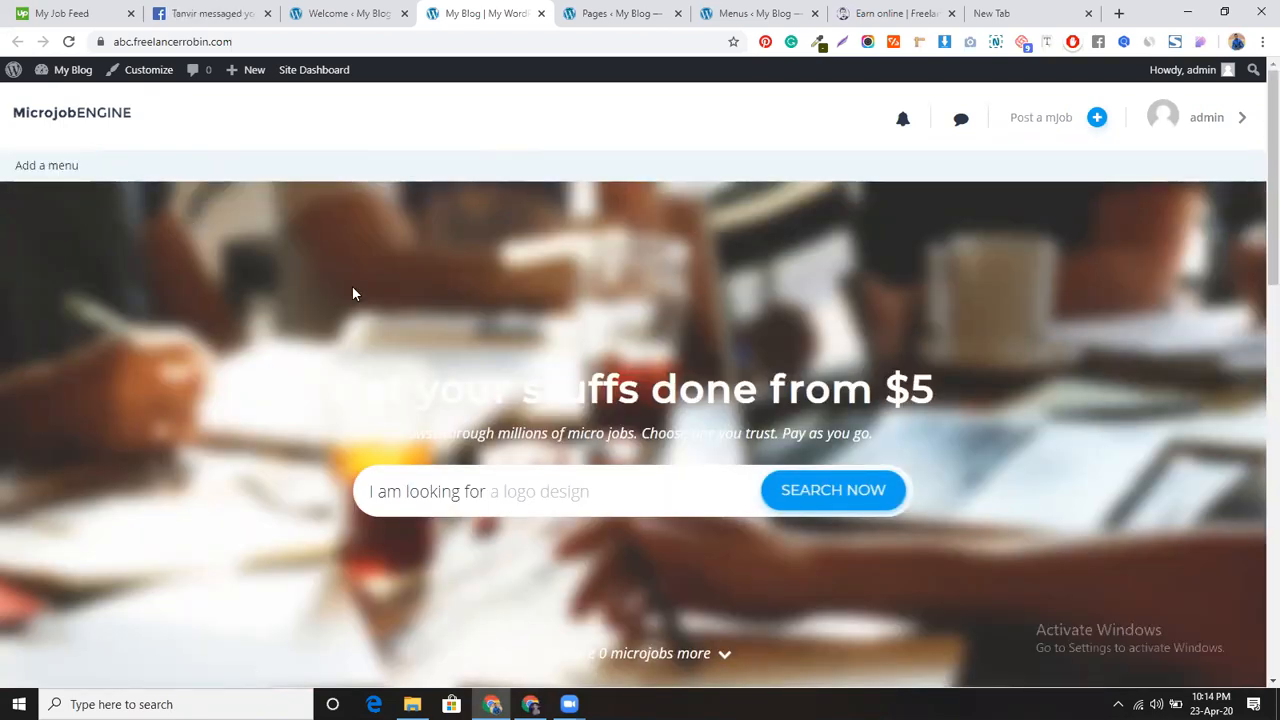
{"action": "scroll", "coordinate": [352, 290], "scroll_direction": "down", "scroll_amount": 2}
{"action": "scroll", "coordinate": [352, 304], "scroll_direction": "down", "scroll_amount": 3}
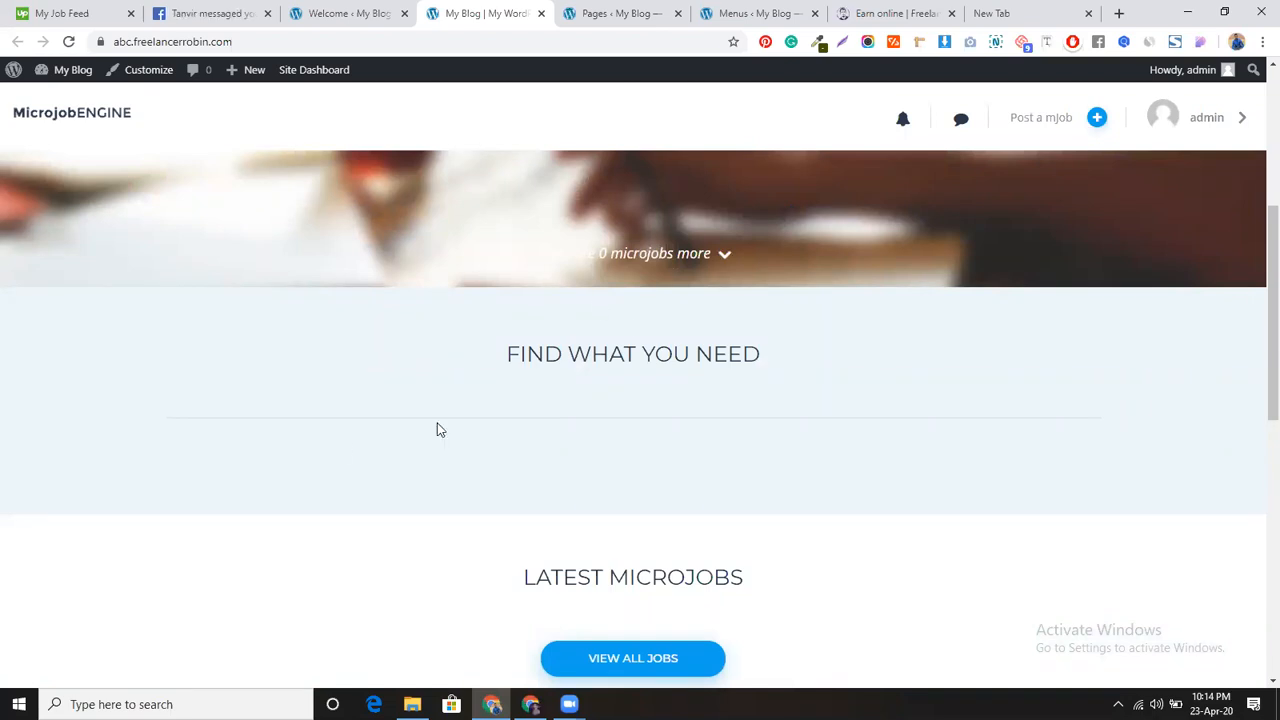
{"action": "scroll", "coordinate": [501, 423], "scroll_direction": "down", "scroll_amount": 3}
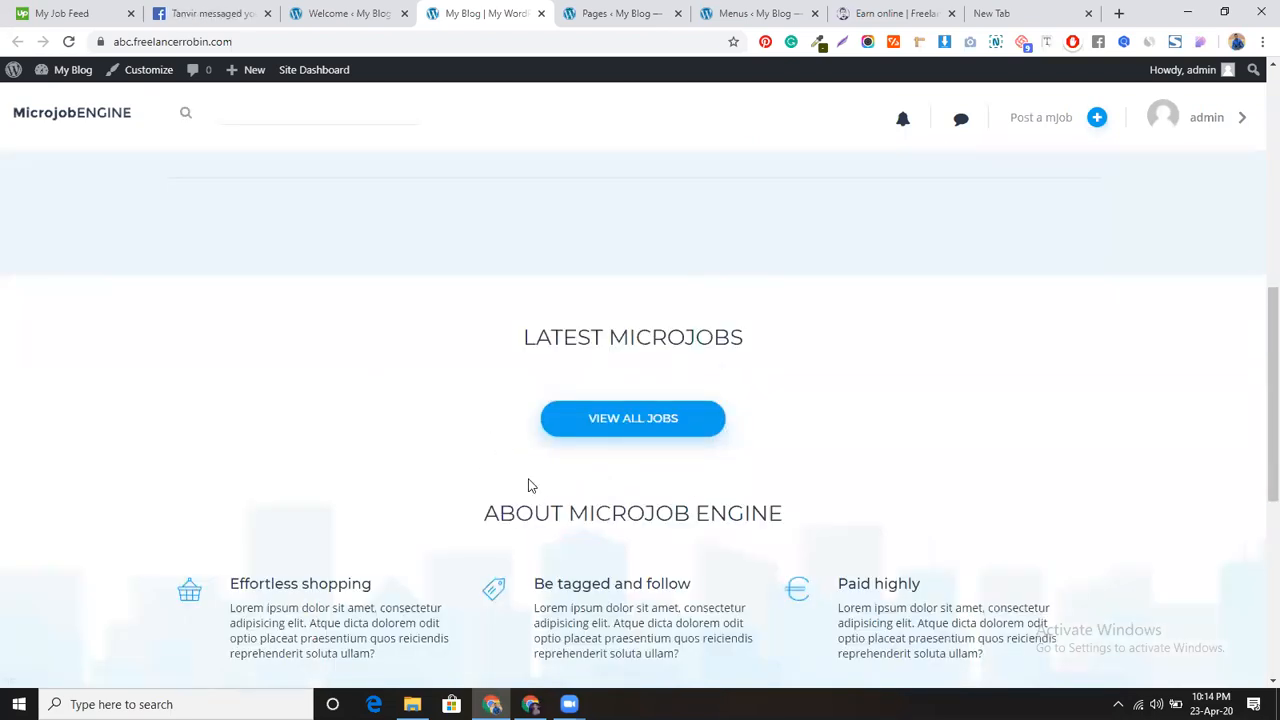
{"action": "scroll", "coordinate": [455, 425], "scroll_direction": "down", "scroll_amount": 2}
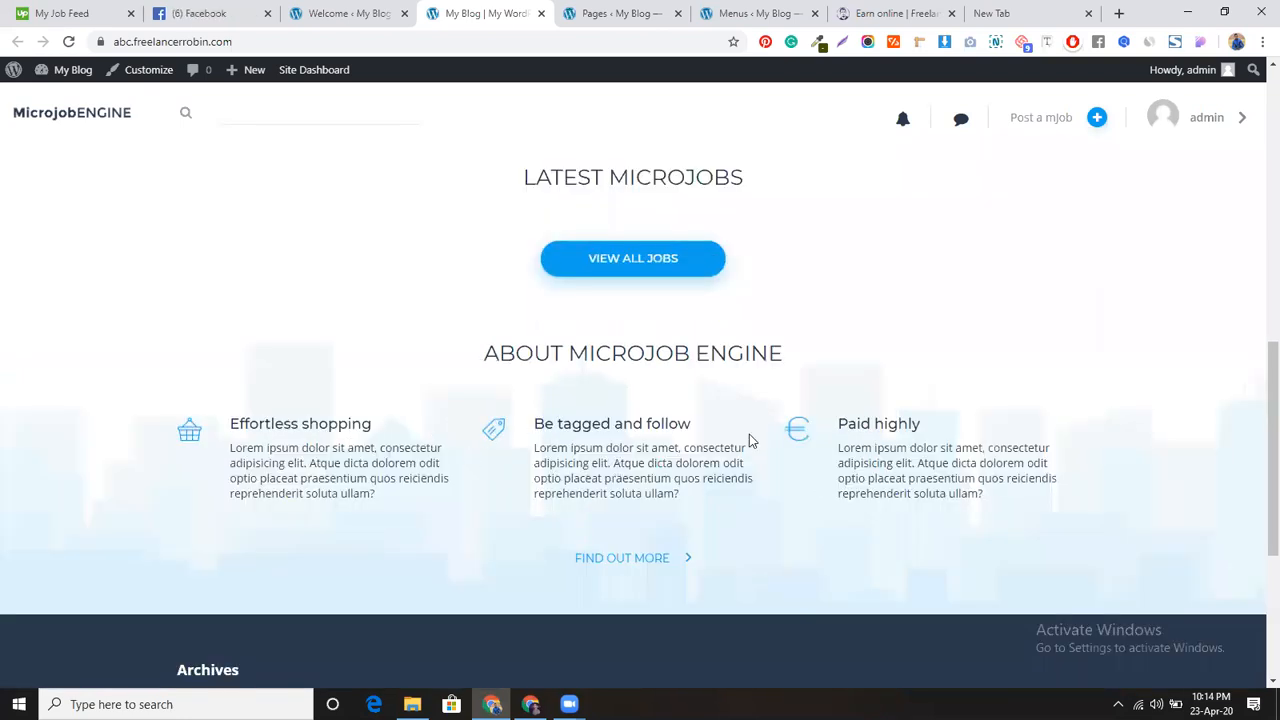
{"action": "scroll", "coordinate": [450, 403], "scroll_direction": "down", "scroll_amount": 3}
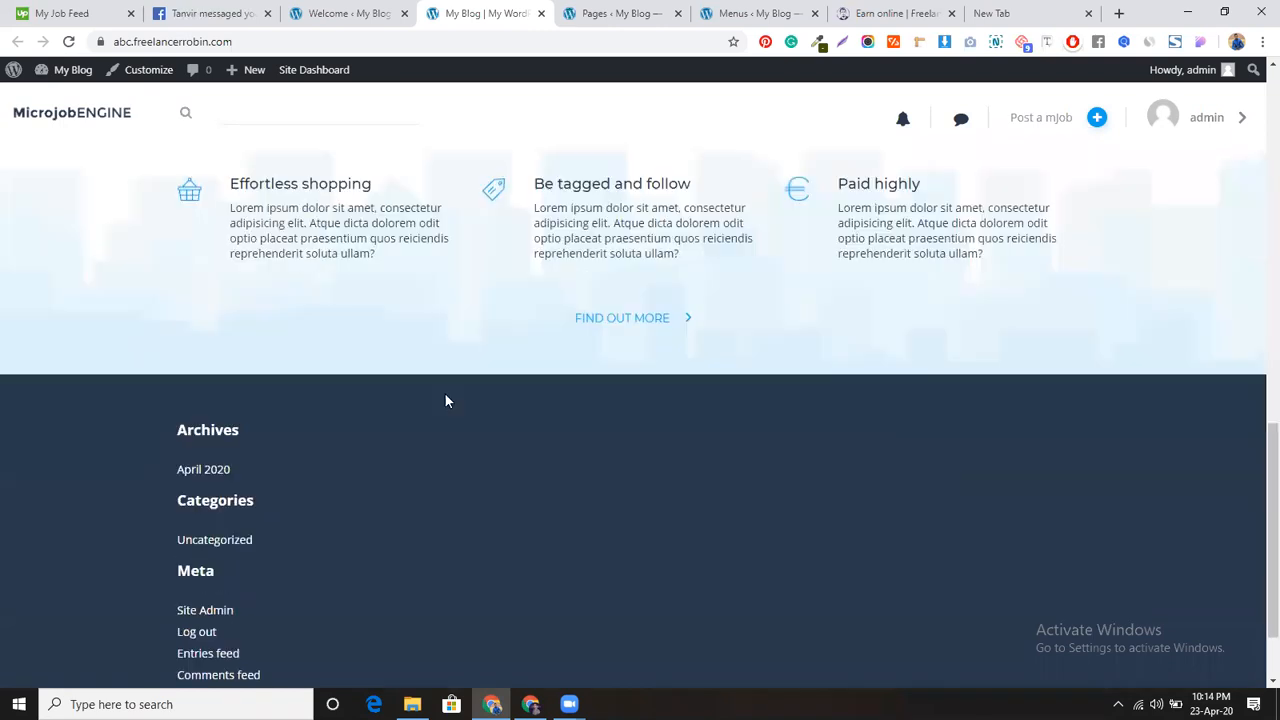
{"action": "scroll", "coordinate": [778, 521], "scroll_direction": "down", "scroll_amount": 1}
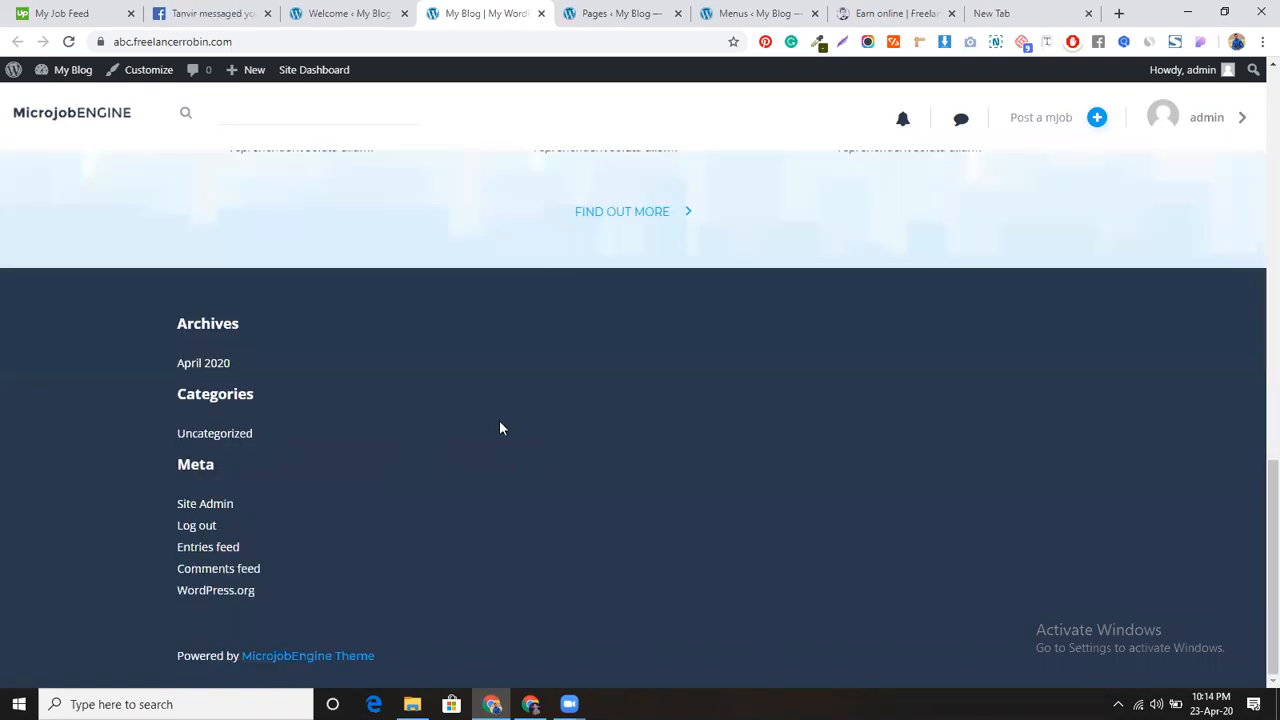
{"action": "scroll", "coordinate": [453, 469], "scroll_direction": "up", "scroll_amount": 10}
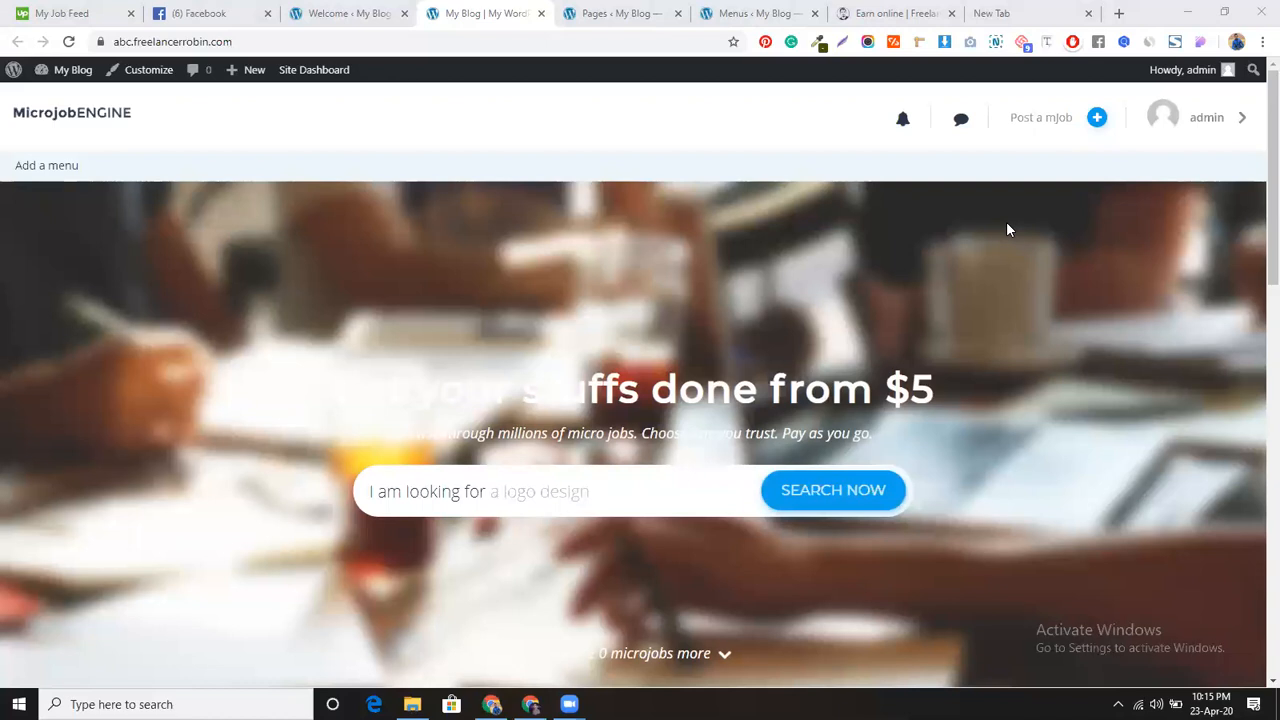
{"action": "left_click", "coordinate": [355, 13]}
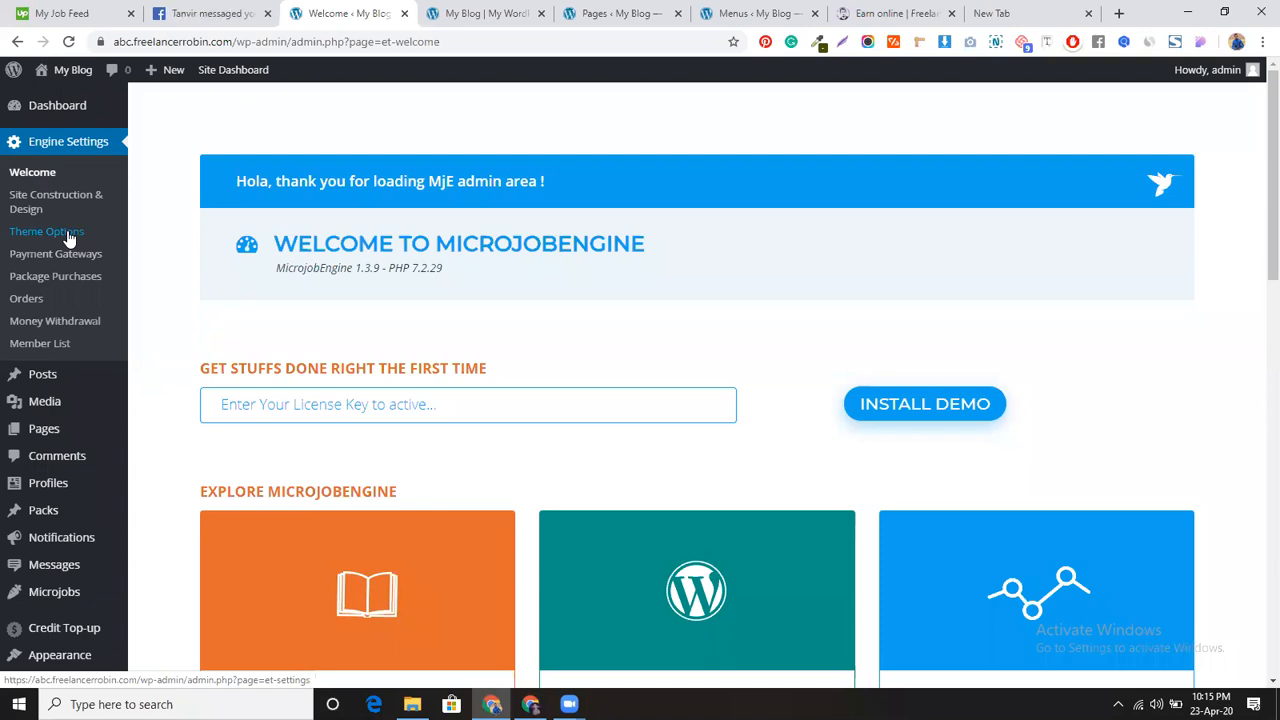
Step: Look over the Default and Diplomat skins in Site Construction & Design, then open Theme Options
{"action": "left_click", "coordinate": [68, 205]}
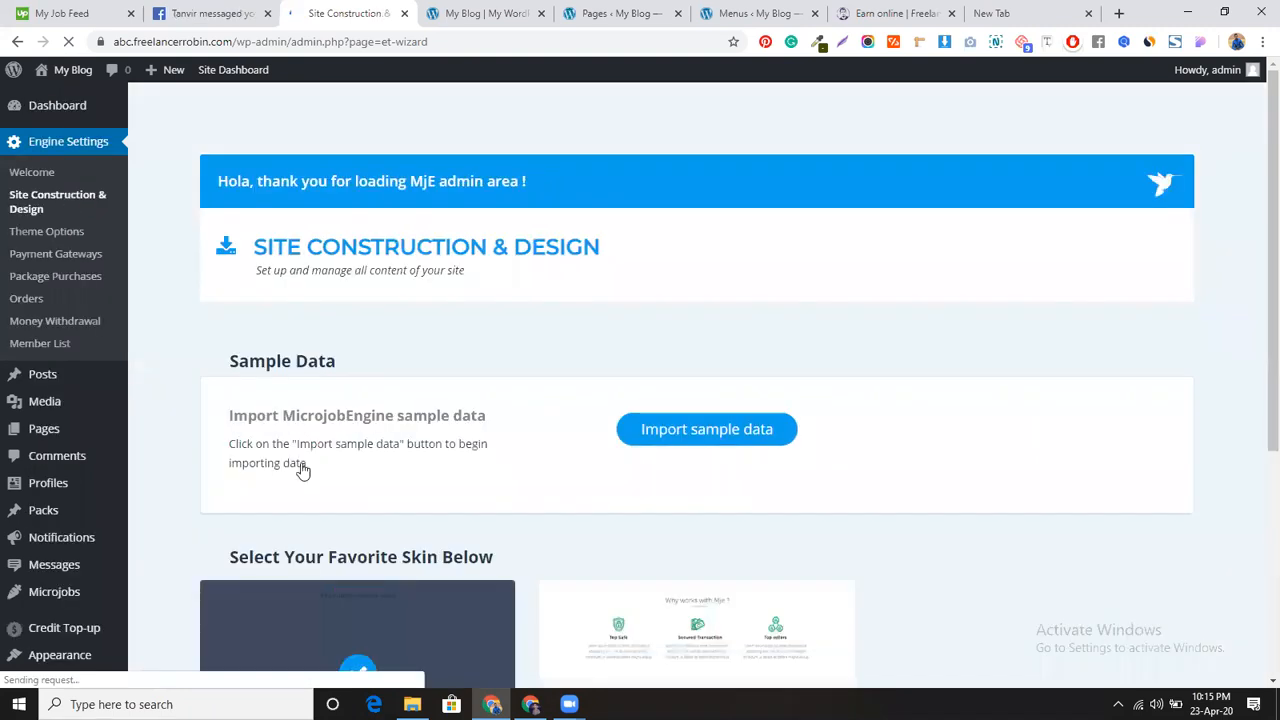
{"action": "scroll", "coordinate": [514, 432], "scroll_direction": "down", "scroll_amount": 3}
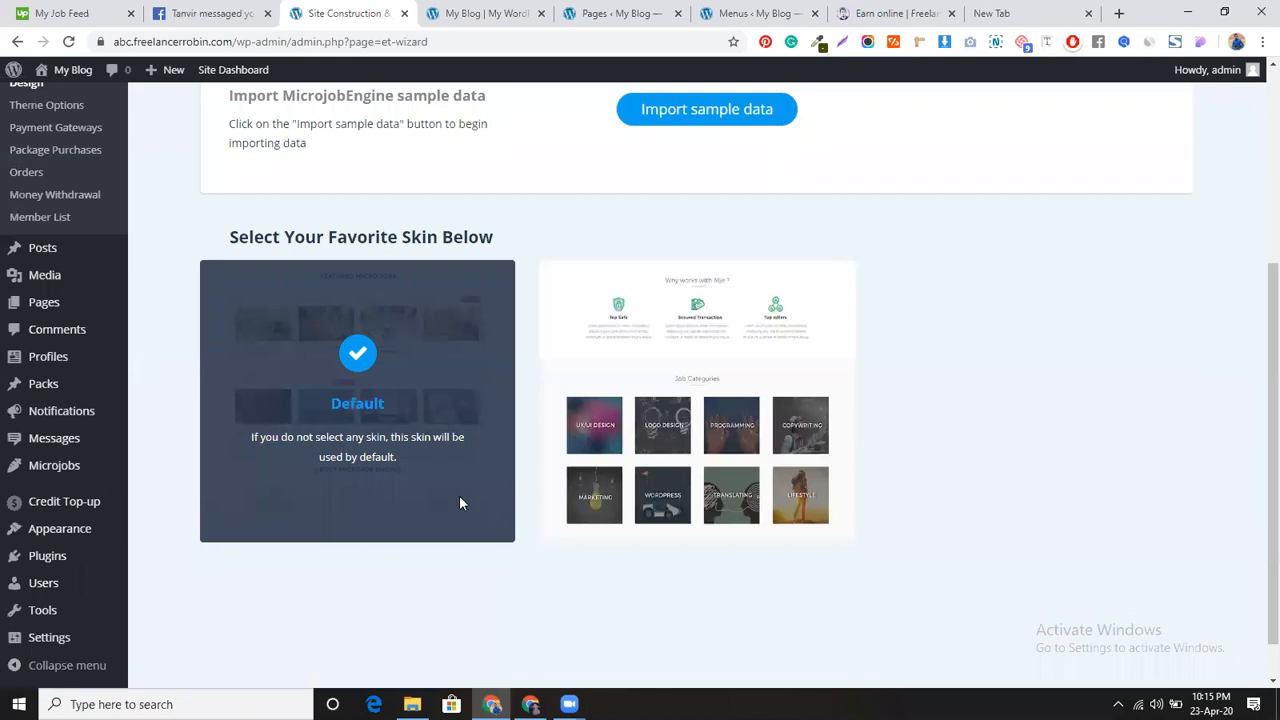
{"action": "mouse_move", "coordinate": [711, 410]}
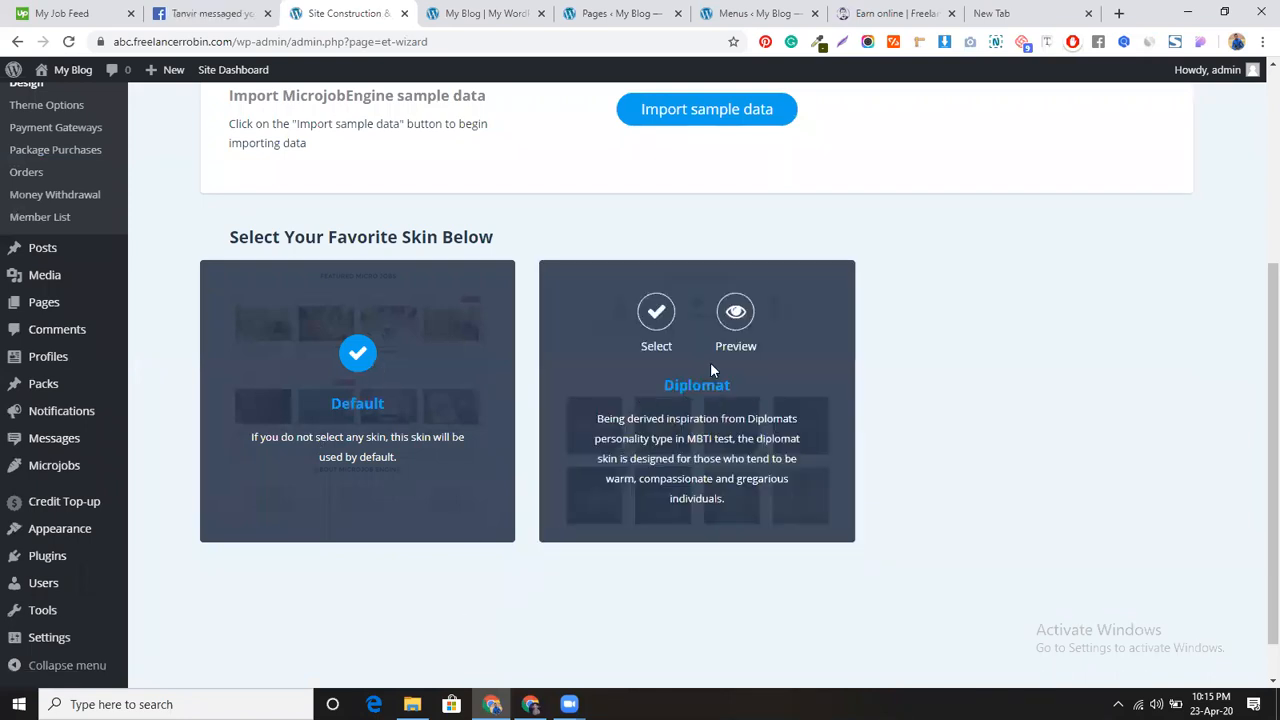
{"action": "scroll", "coordinate": [349, 480], "scroll_direction": "up", "scroll_amount": 3}
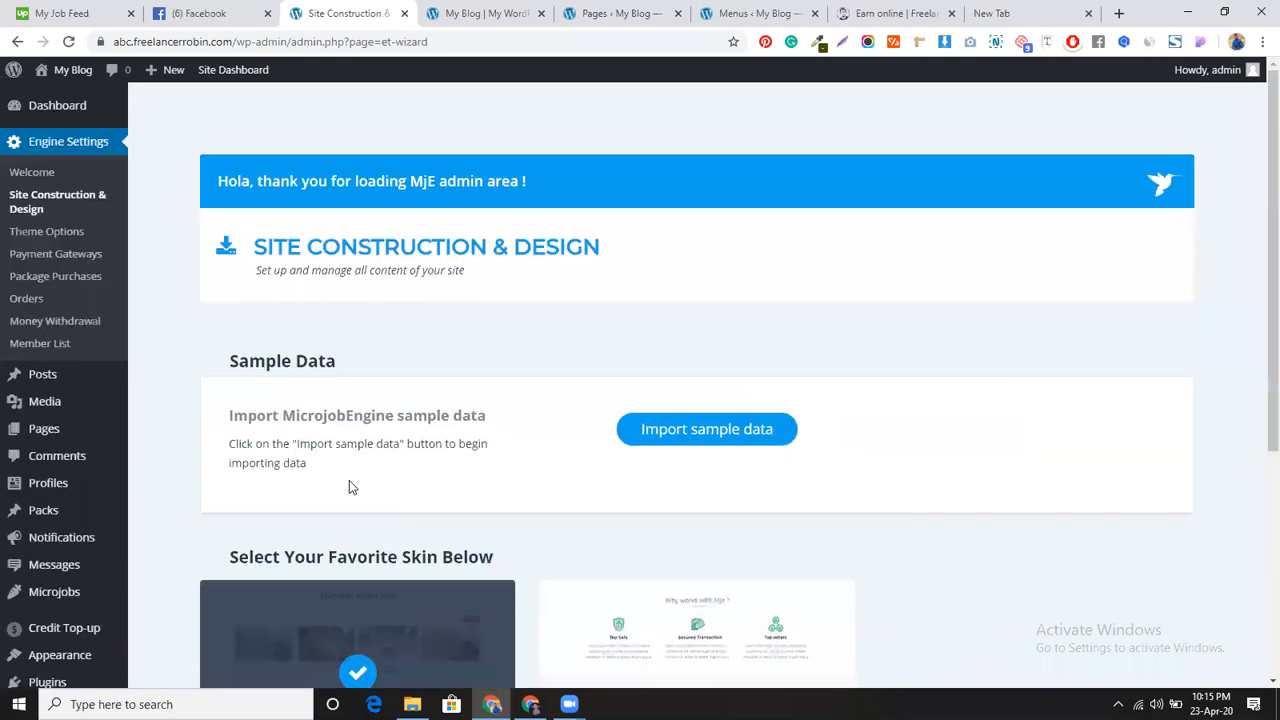
{"action": "left_click", "coordinate": [30, 233]}
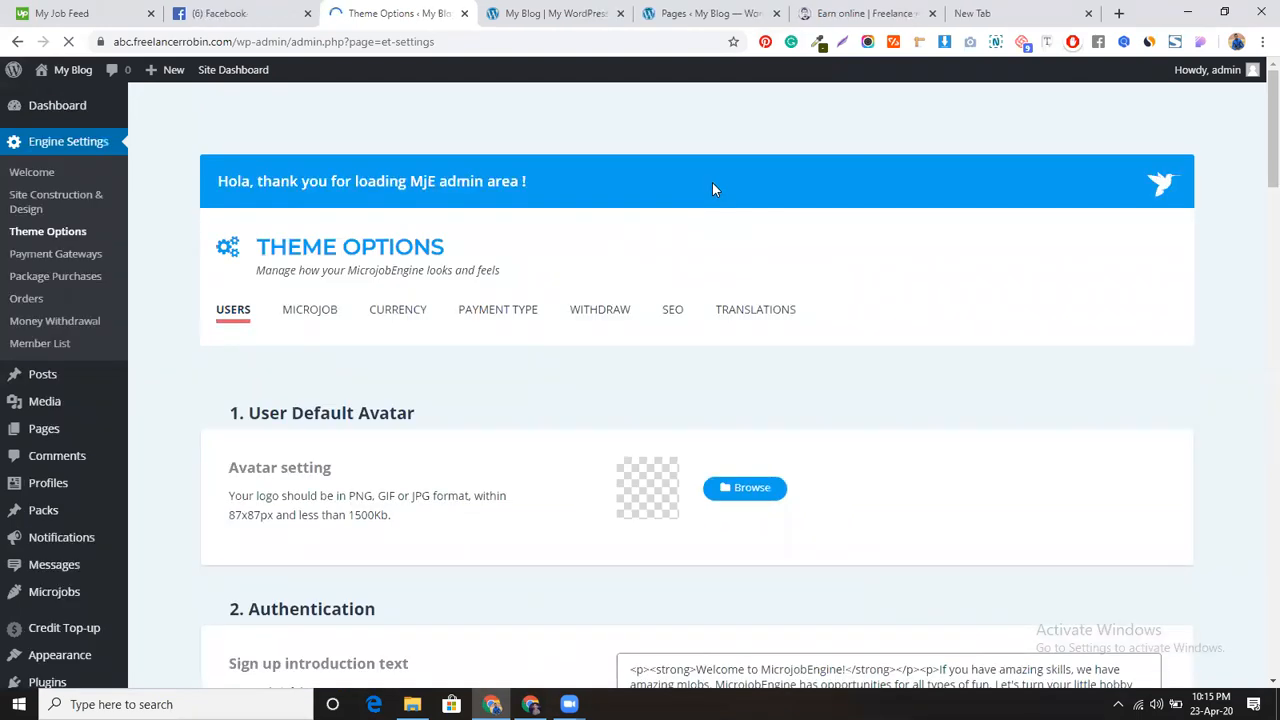
Step: Scroll through the Users tab settings, clicking into the sign-up introduction text editor
{"action": "scroll", "coordinate": [541, 436], "scroll_direction": "down", "scroll_amount": 2}
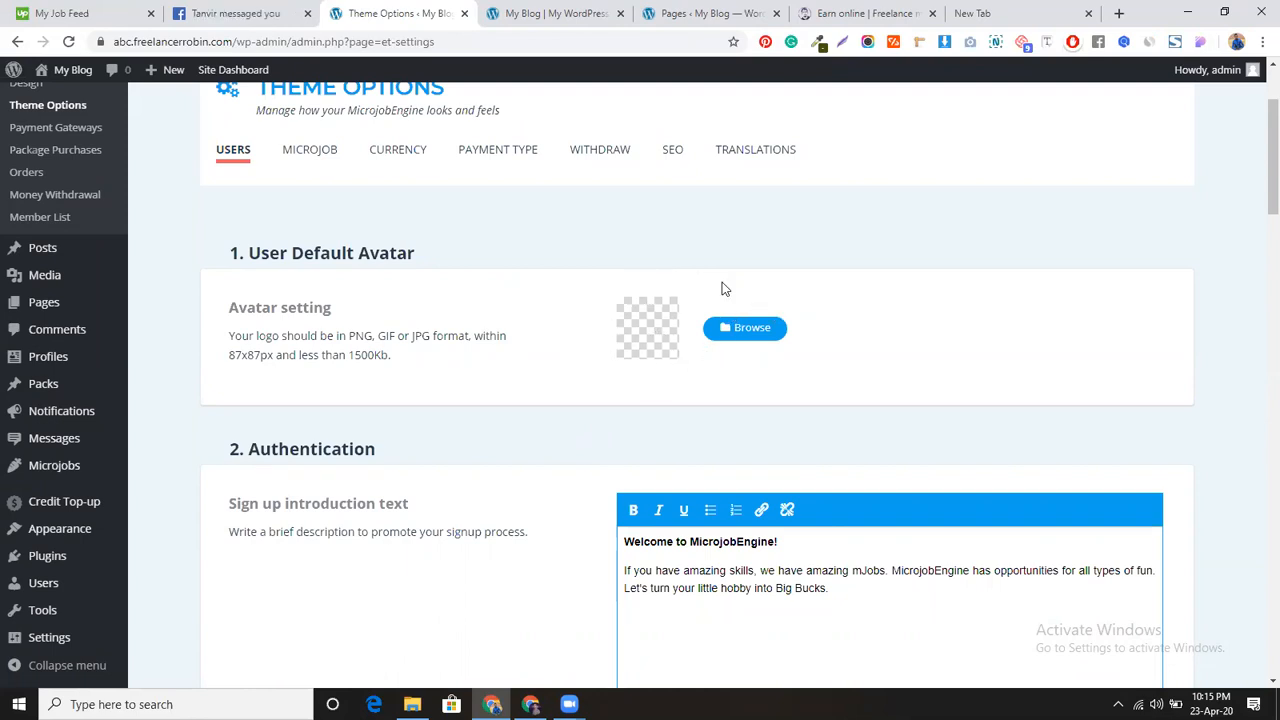
{"action": "scroll", "coordinate": [535, 428], "scroll_direction": "down", "scroll_amount": 2}
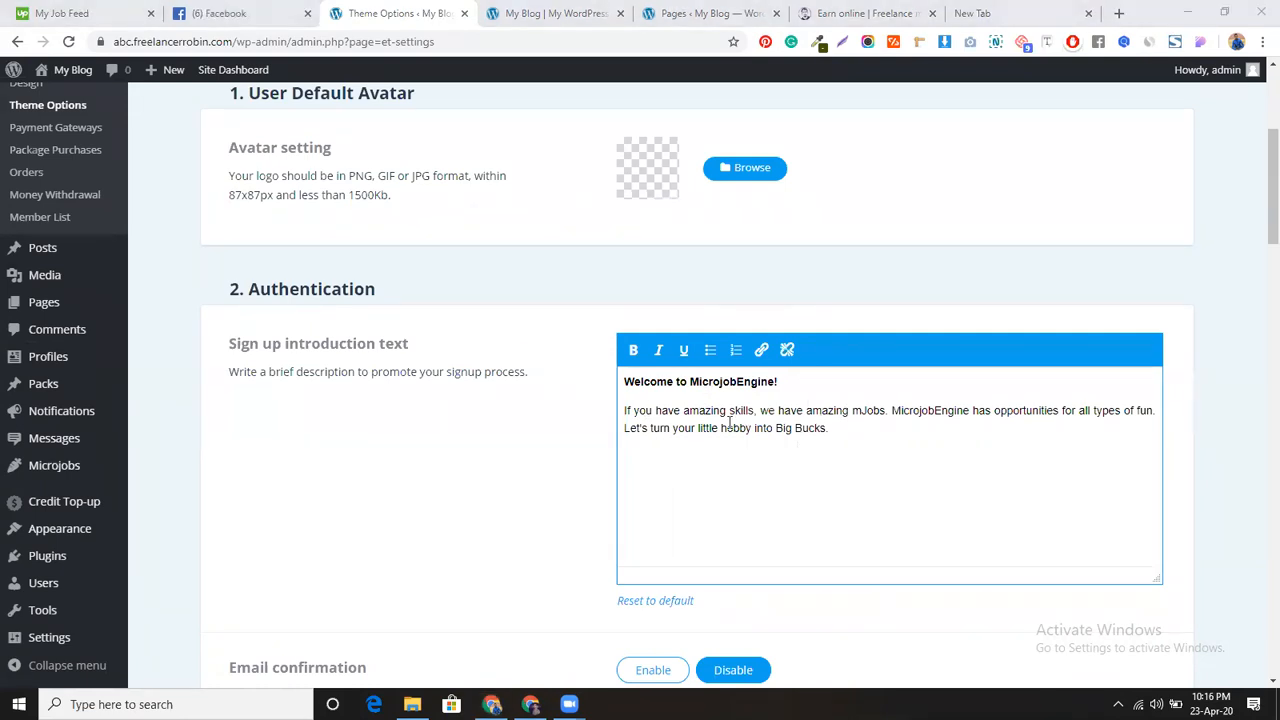
{"action": "left_click", "coordinate": [838, 430]}
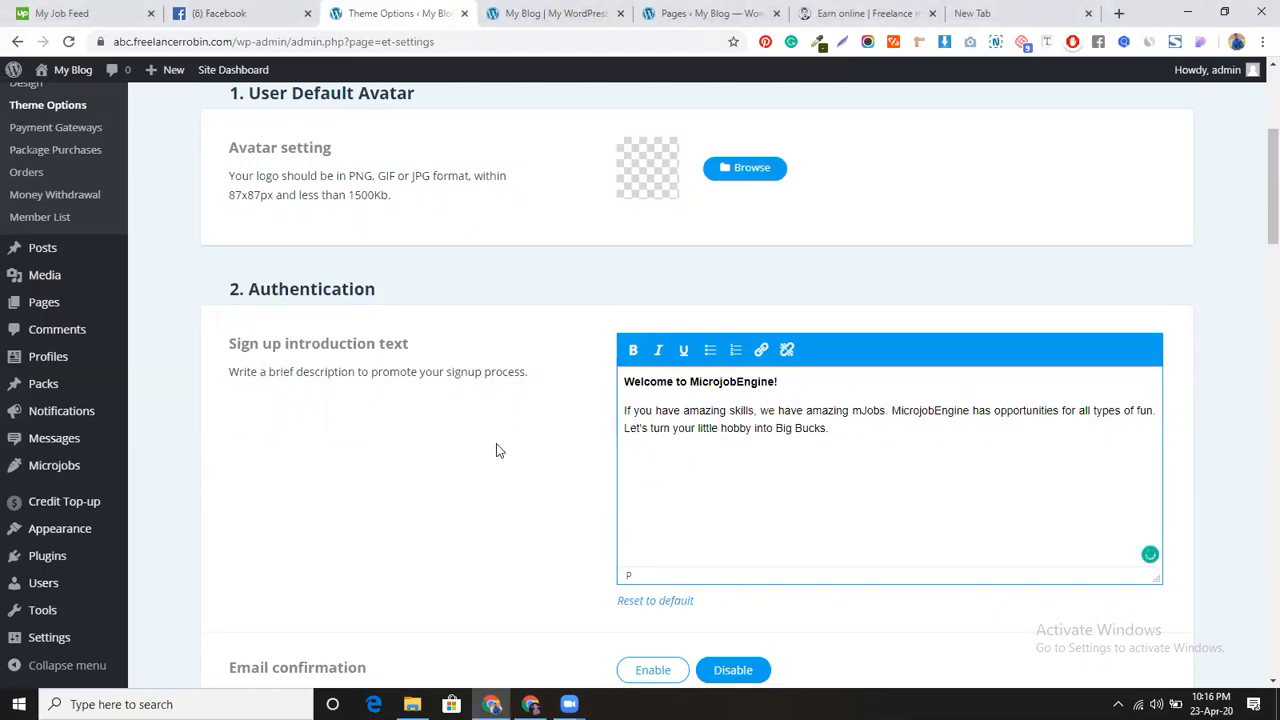
{"action": "scroll", "coordinate": [494, 449], "scroll_direction": "down", "scroll_amount": 2}
{"action": "scroll", "coordinate": [496, 449], "scroll_direction": "down", "scroll_amount": 1}
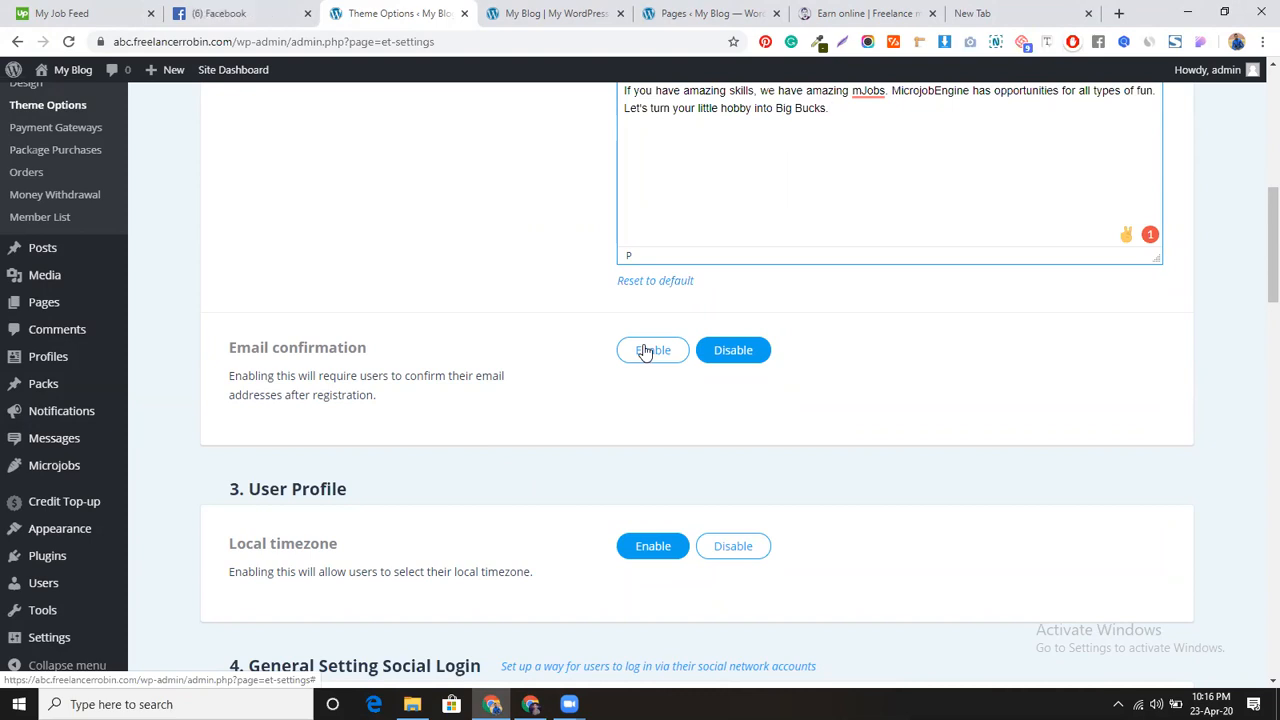
{"action": "scroll", "coordinate": [580, 437], "scroll_direction": "down", "scroll_amount": 3}
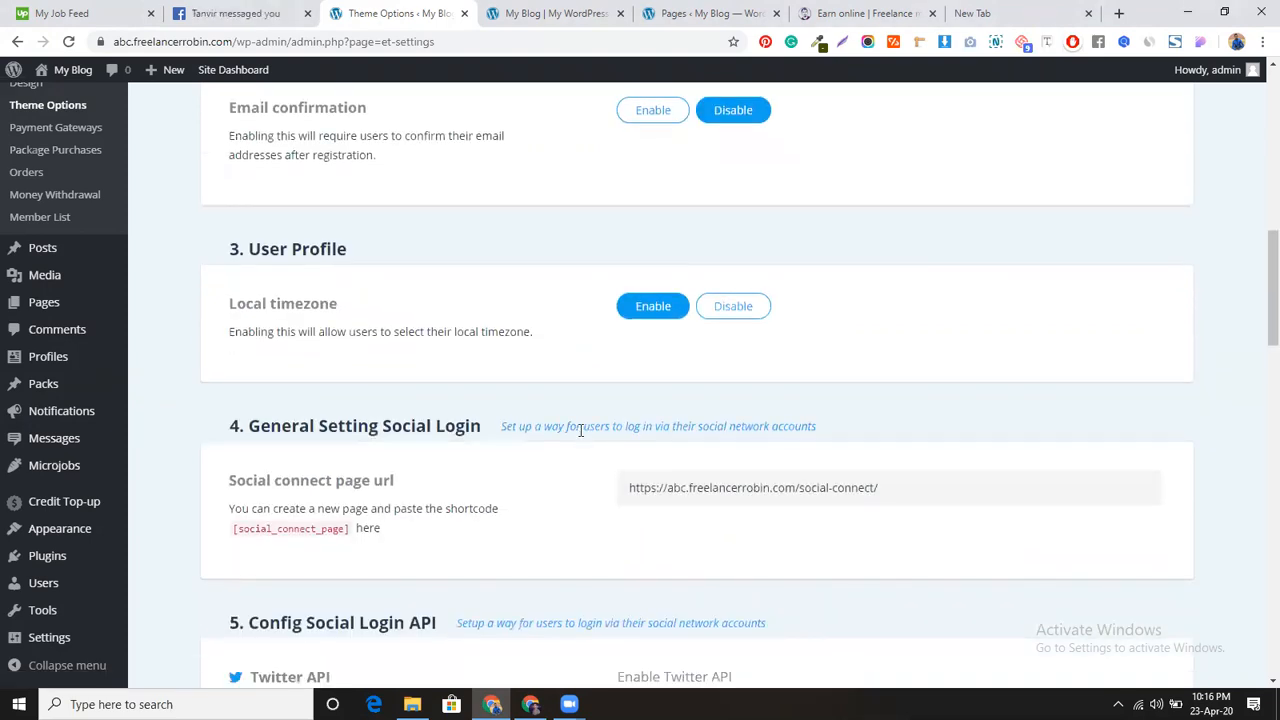
{"action": "scroll", "coordinate": [563, 487], "scroll_direction": "down", "scroll_amount": 4}
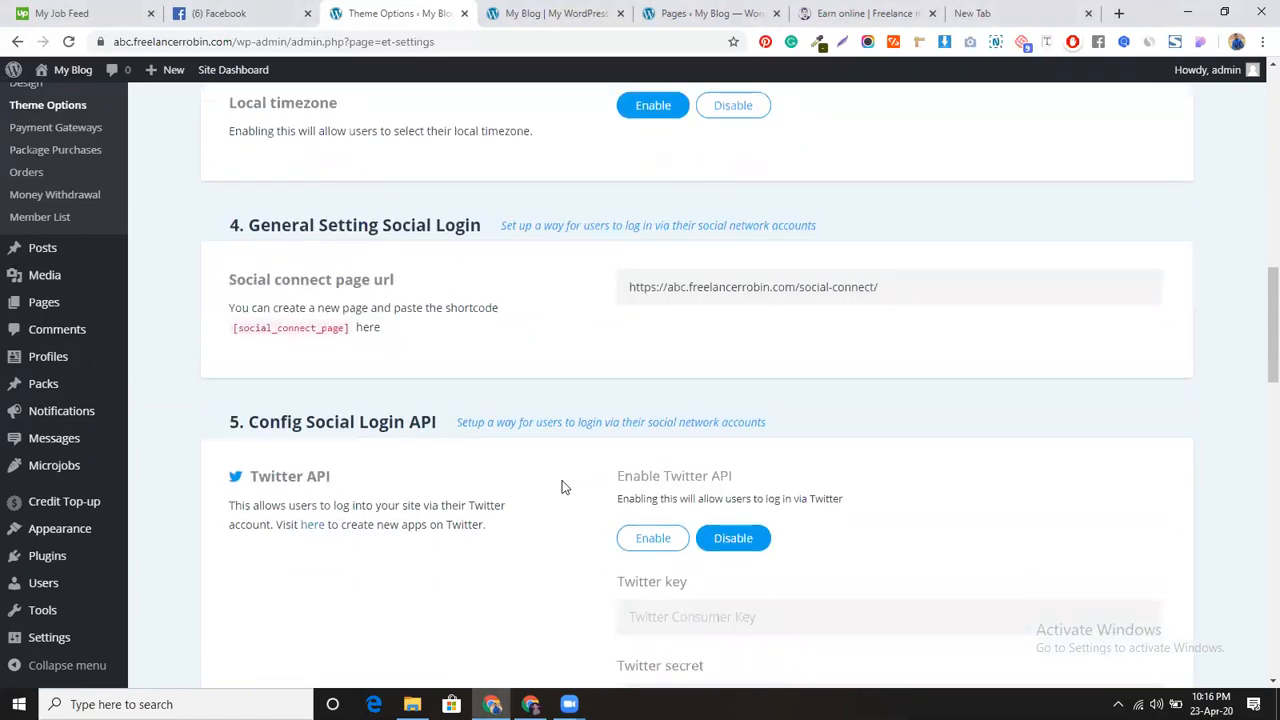
{"action": "scroll", "coordinate": [563, 487], "scroll_direction": "up", "scroll_amount": 1}
{"action": "scroll", "coordinate": [563, 487], "scroll_direction": "down", "scroll_amount": 1}
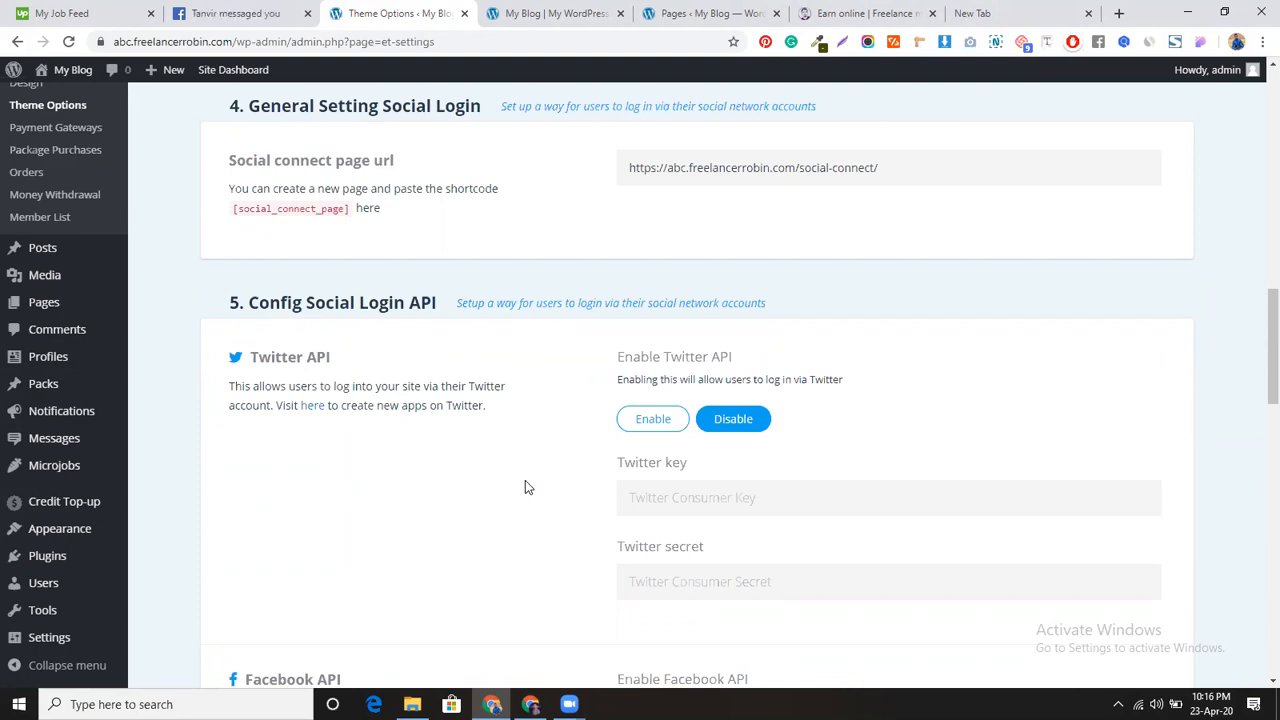
Step: Enable social login under both Twitter API and Facebook API
{"action": "left_click", "coordinate": [638, 424]}
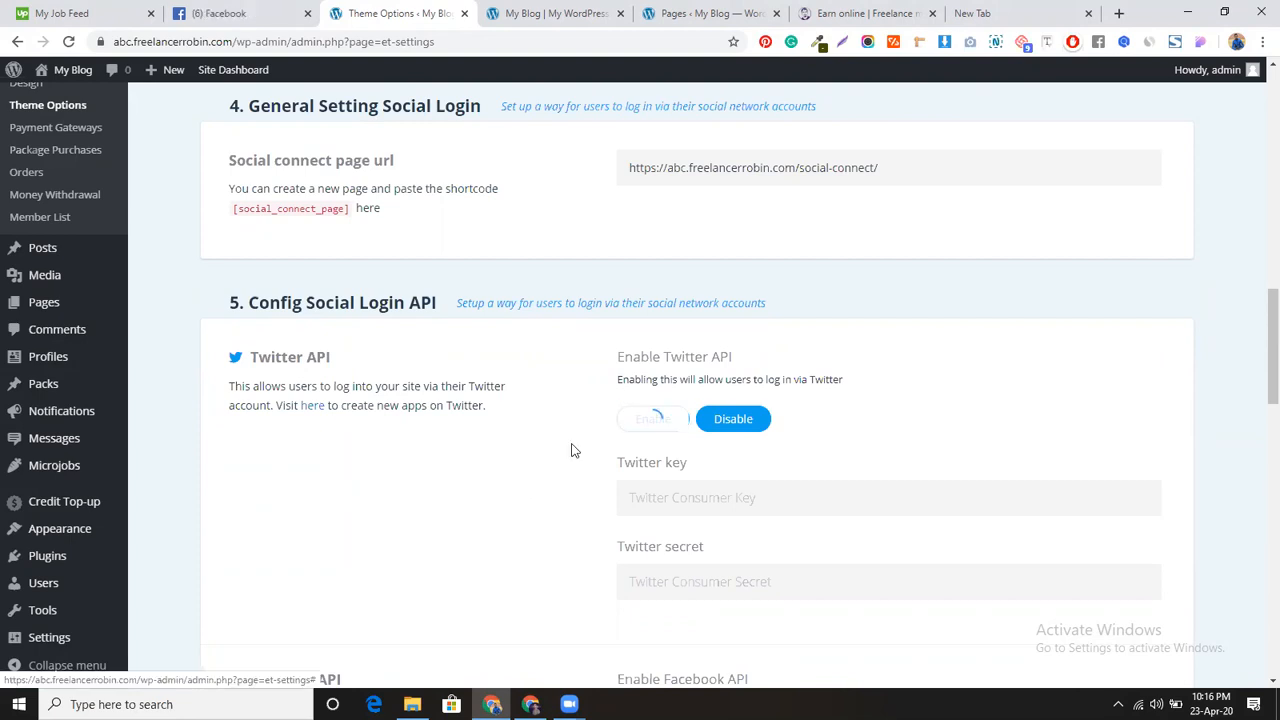
{"action": "scroll", "coordinate": [560, 460], "scroll_direction": "down", "scroll_amount": 1}
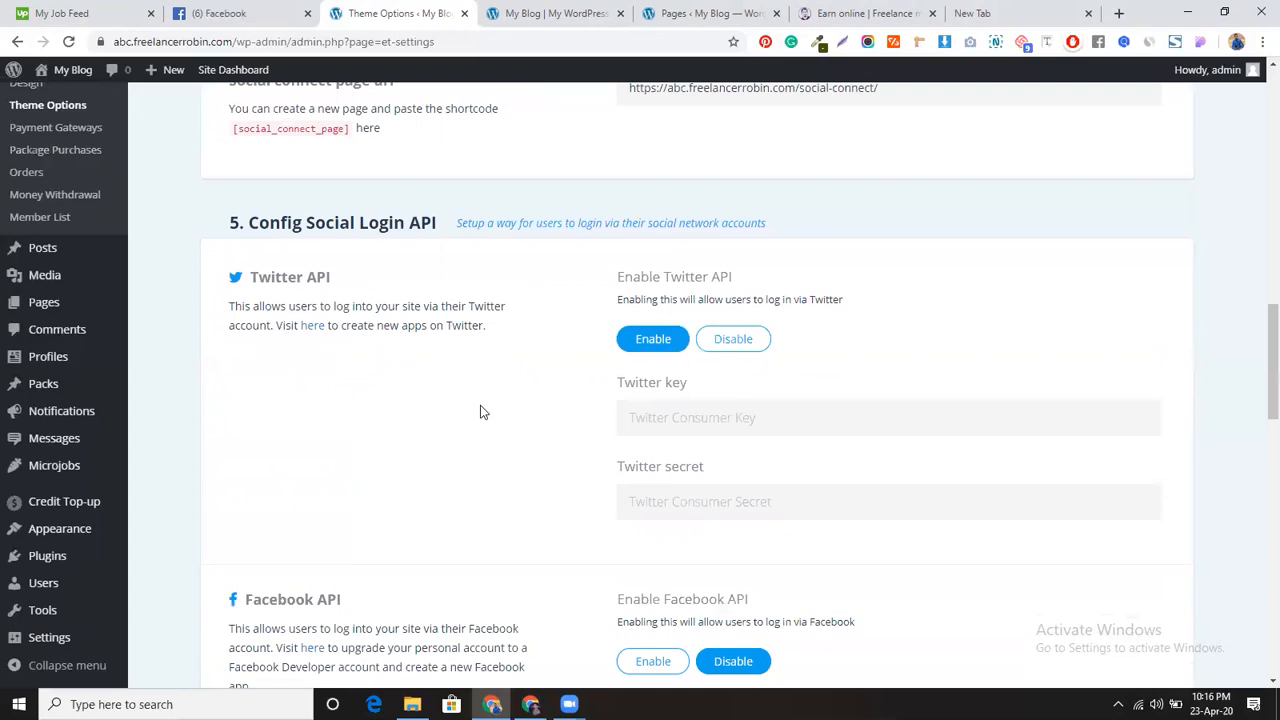
{"action": "scroll", "coordinate": [523, 500], "scroll_direction": "down", "scroll_amount": 3}
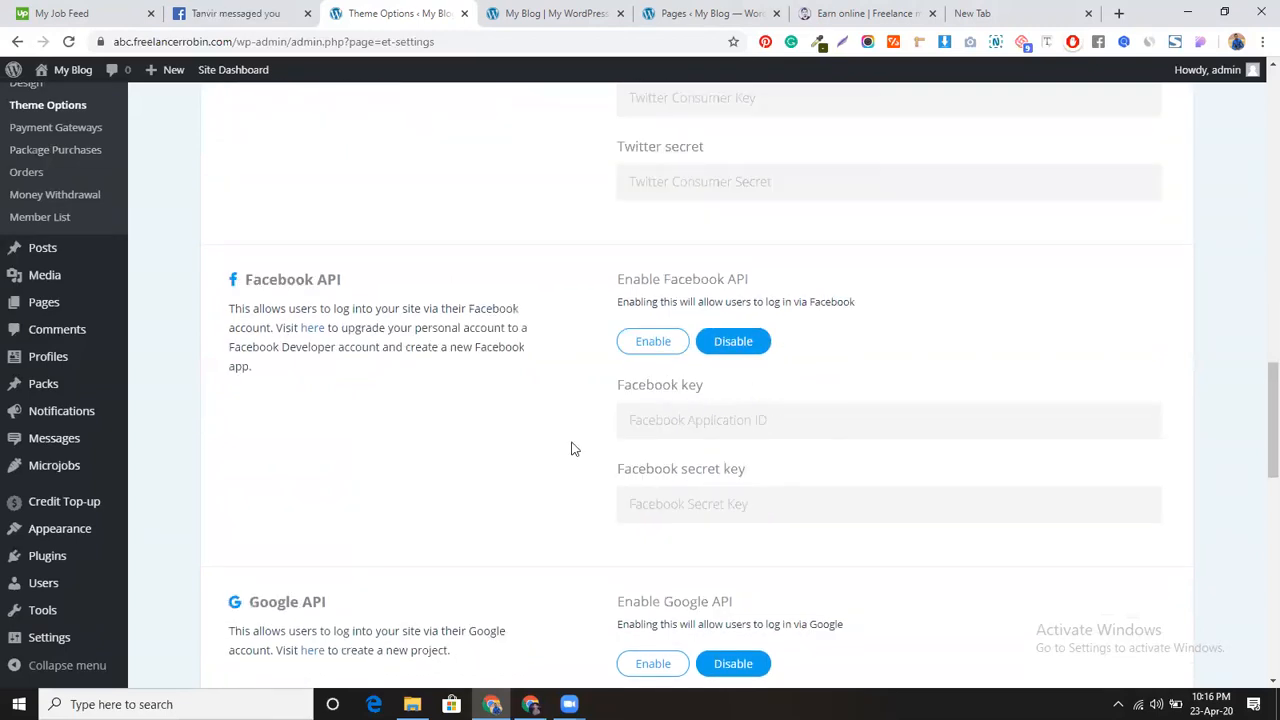
{"action": "left_click", "coordinate": [643, 348]}
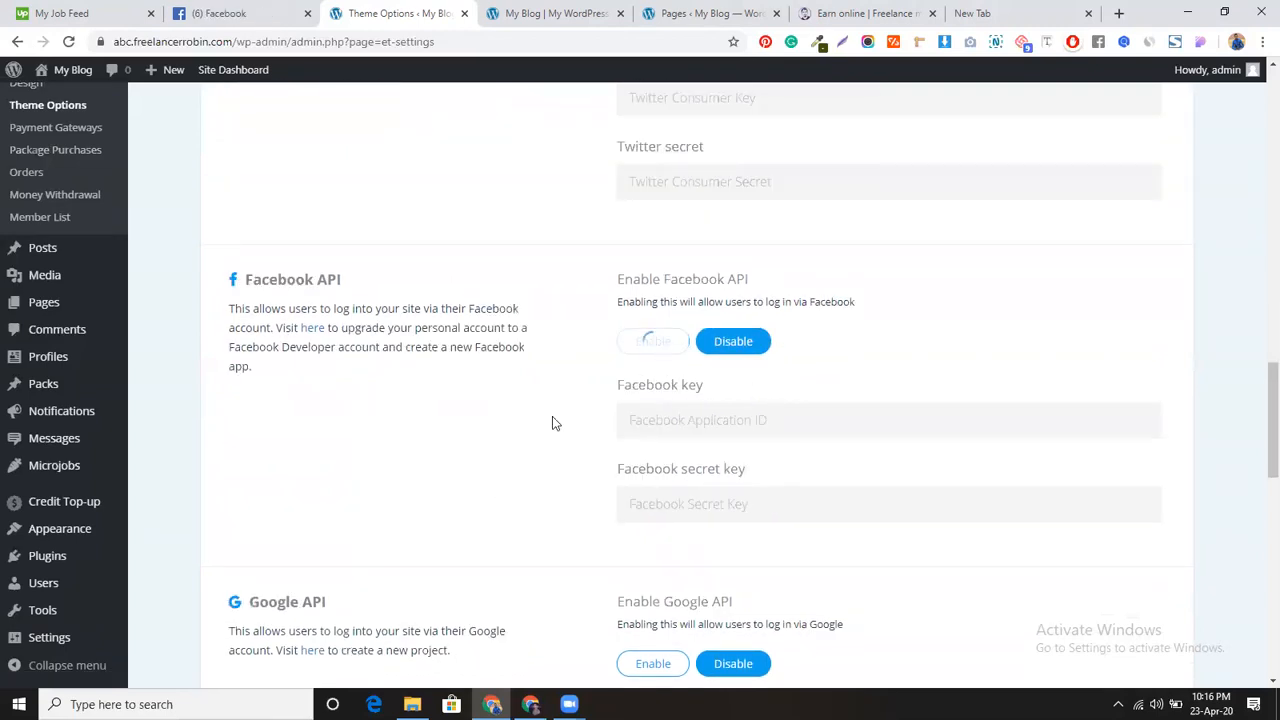
{"action": "scroll", "coordinate": [552, 424], "scroll_direction": "up", "scroll_amount": 8}
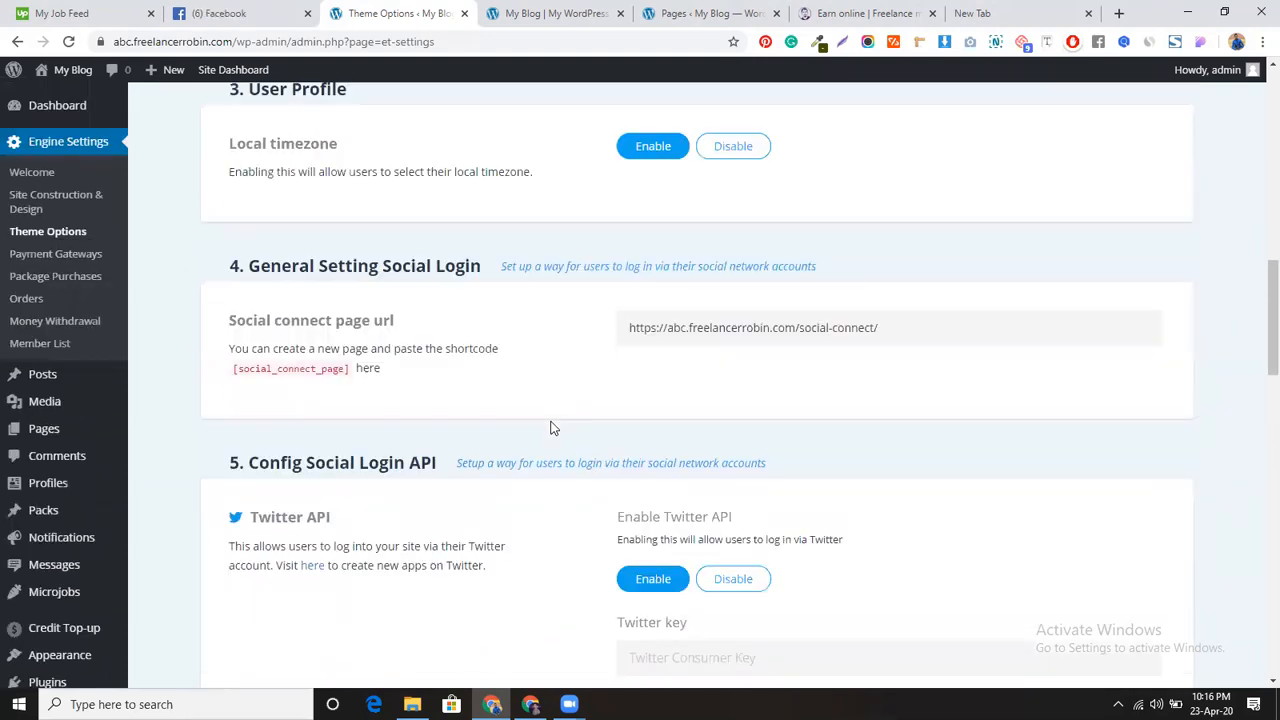
{"action": "scroll", "coordinate": [552, 428], "scroll_direction": "up", "scroll_amount": 7}
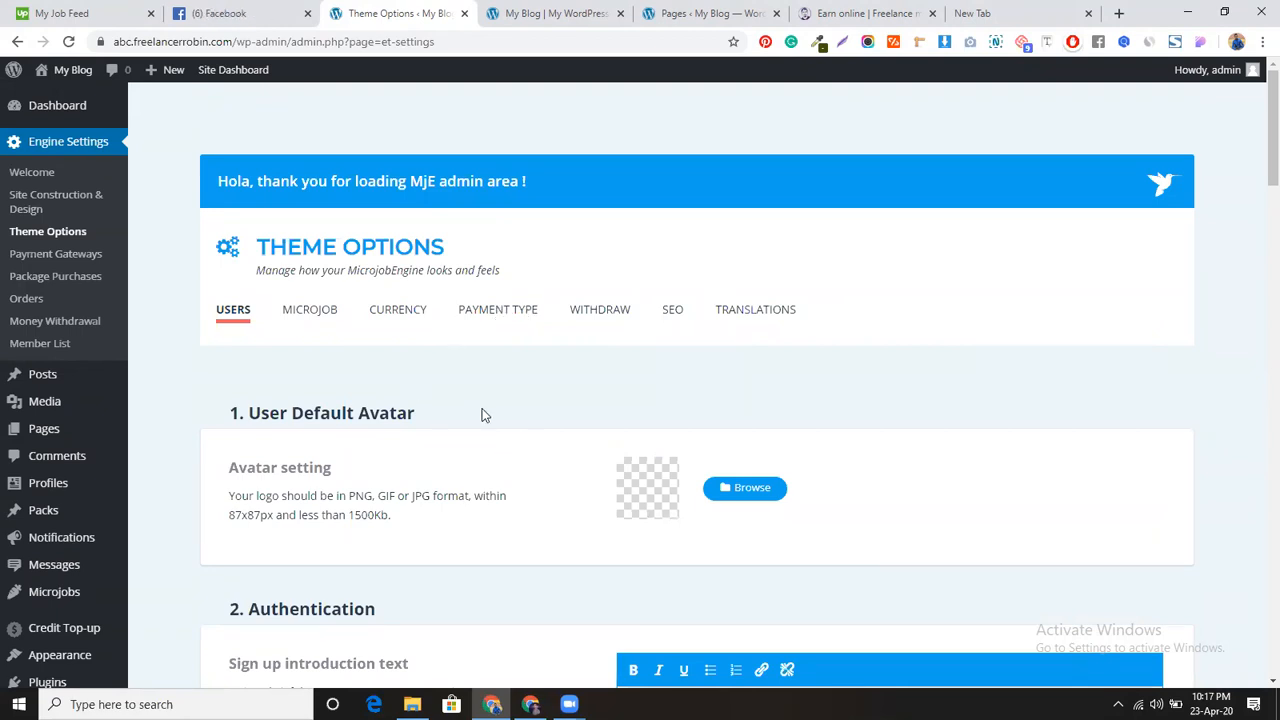
Step: In the Microjob settings, change the commission fee from 10 to 20
{"action": "left_click", "coordinate": [318, 314]}
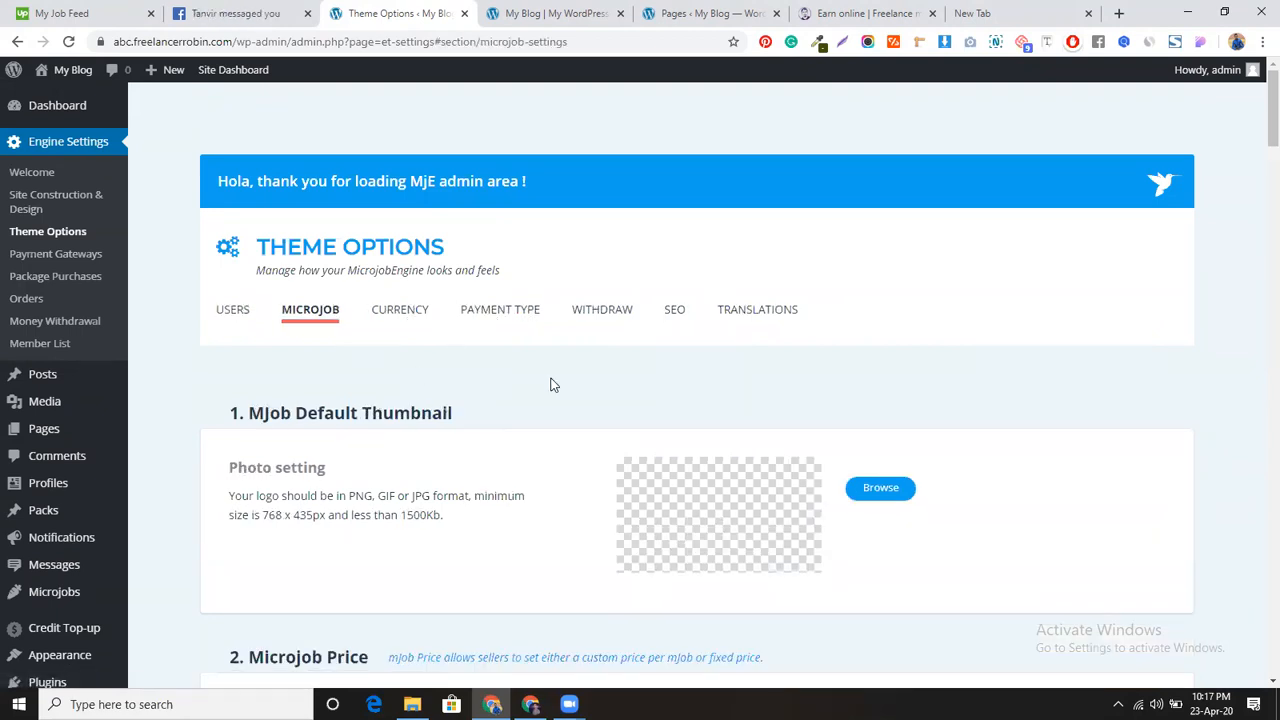
{"action": "scroll", "coordinate": [543, 420], "scroll_direction": "down", "scroll_amount": 1}
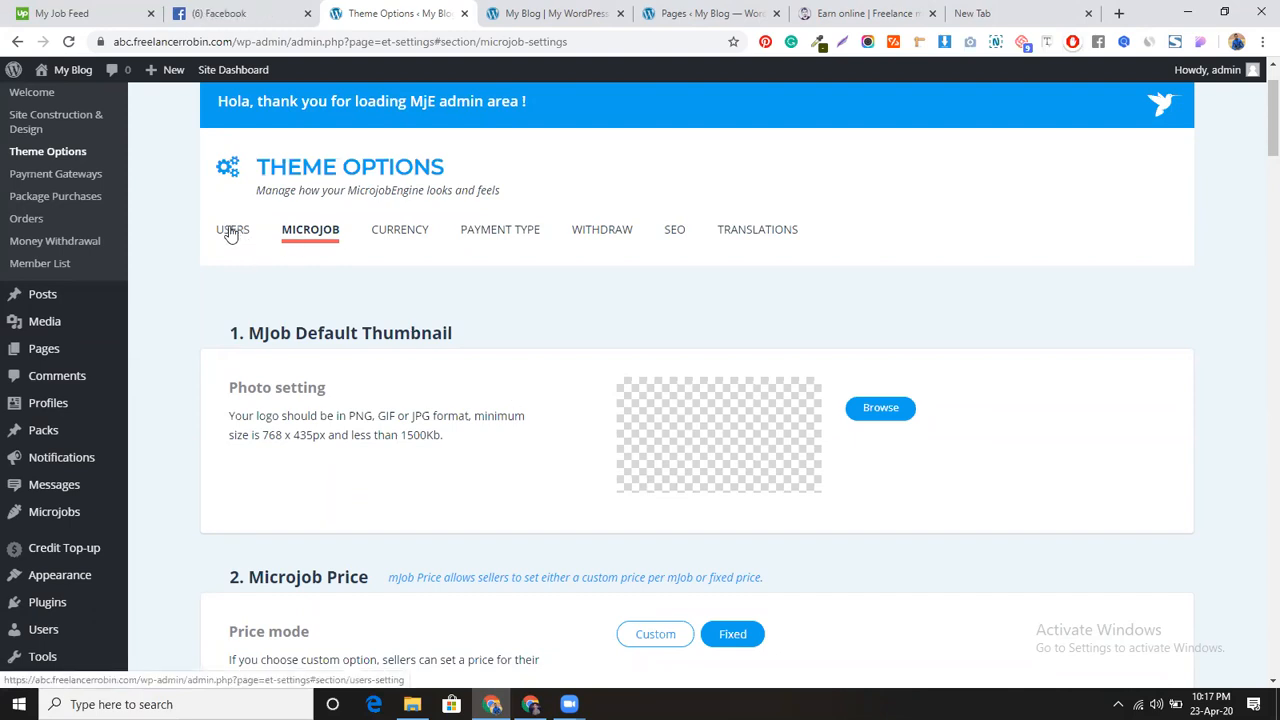
{"action": "scroll", "coordinate": [545, 416], "scroll_direction": "down", "scroll_amount": 2}
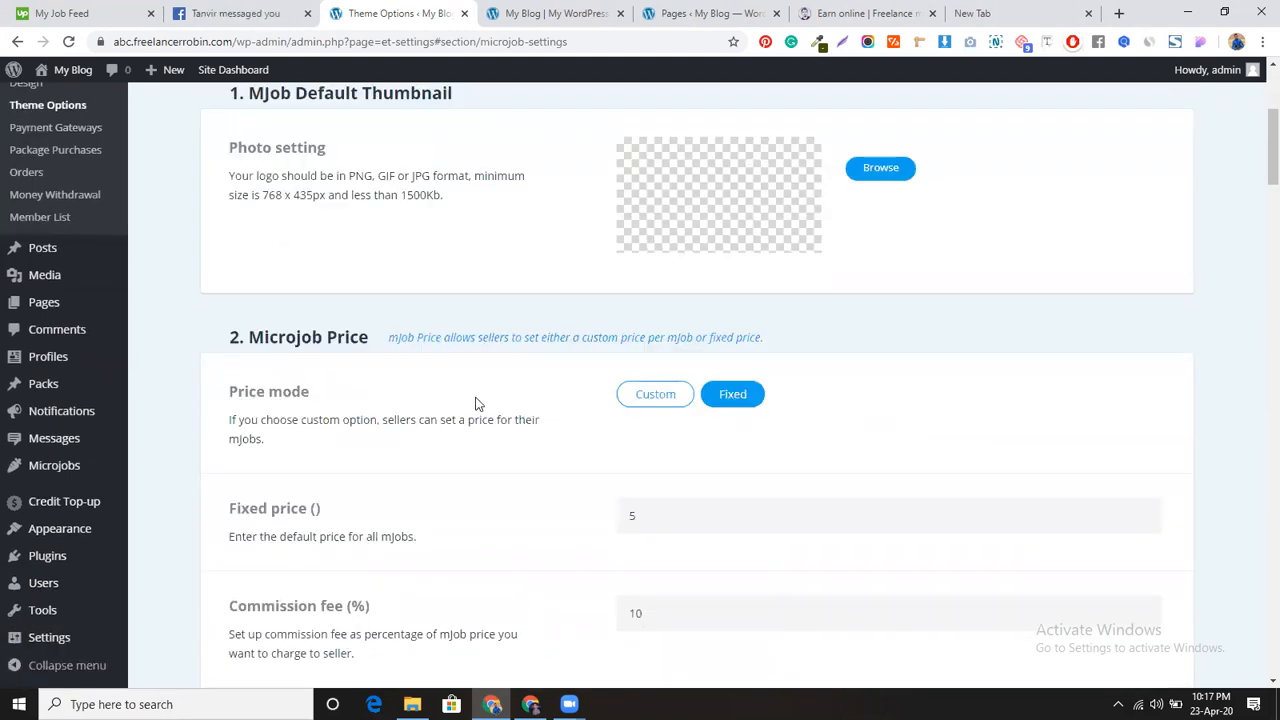
{"action": "scroll", "coordinate": [535, 470], "scroll_direction": "down", "scroll_amount": 2}
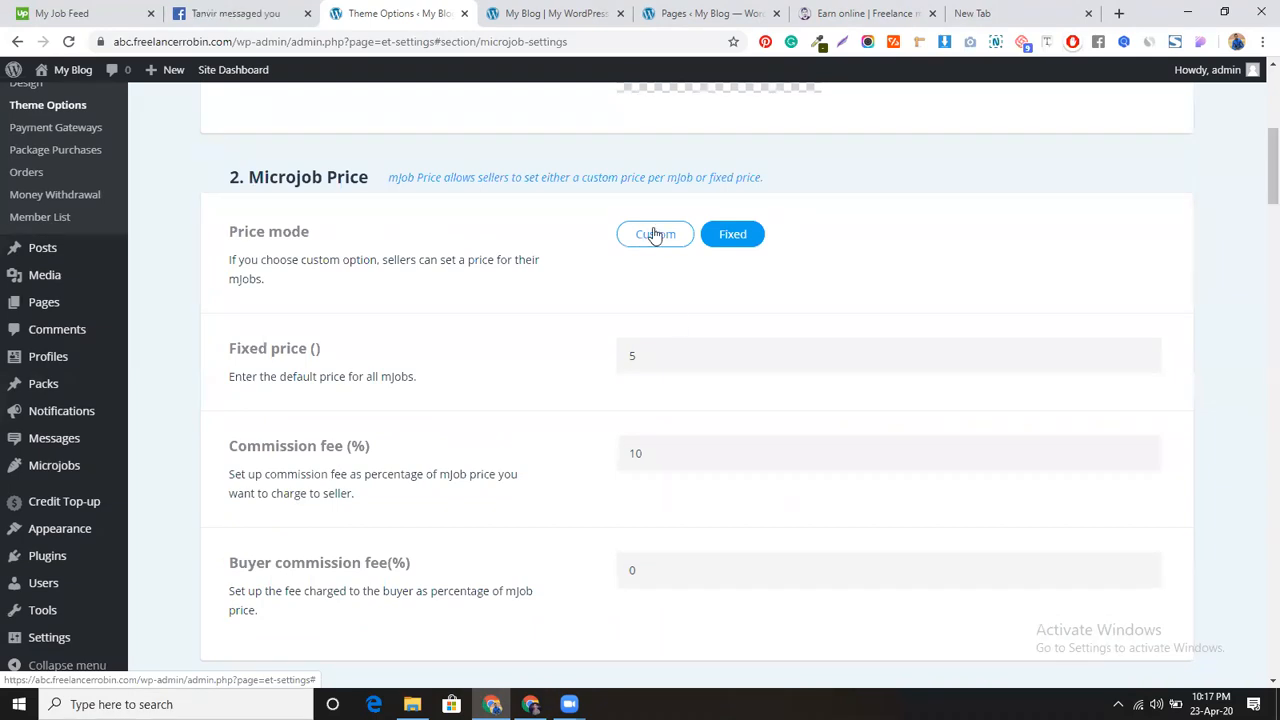
{"action": "scroll", "coordinate": [585, 420], "scroll_direction": "down", "scroll_amount": 1}
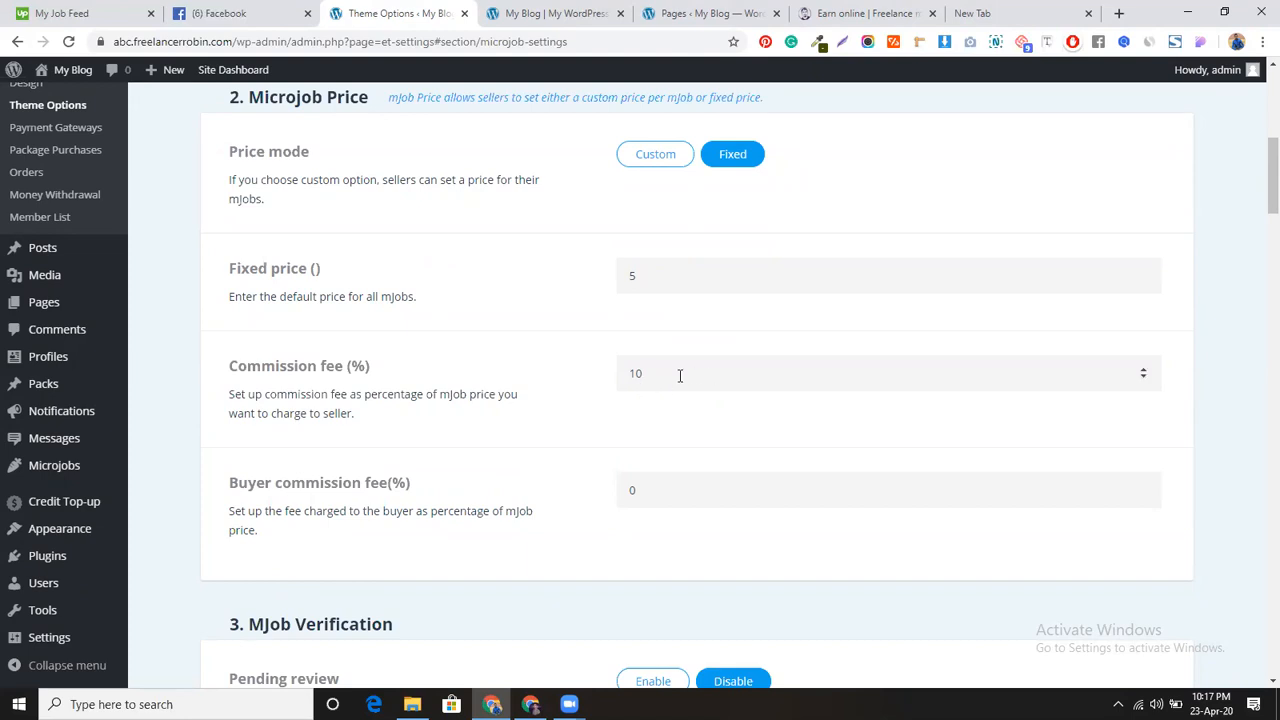
{"action": "double_click", "coordinate": [636, 375]}
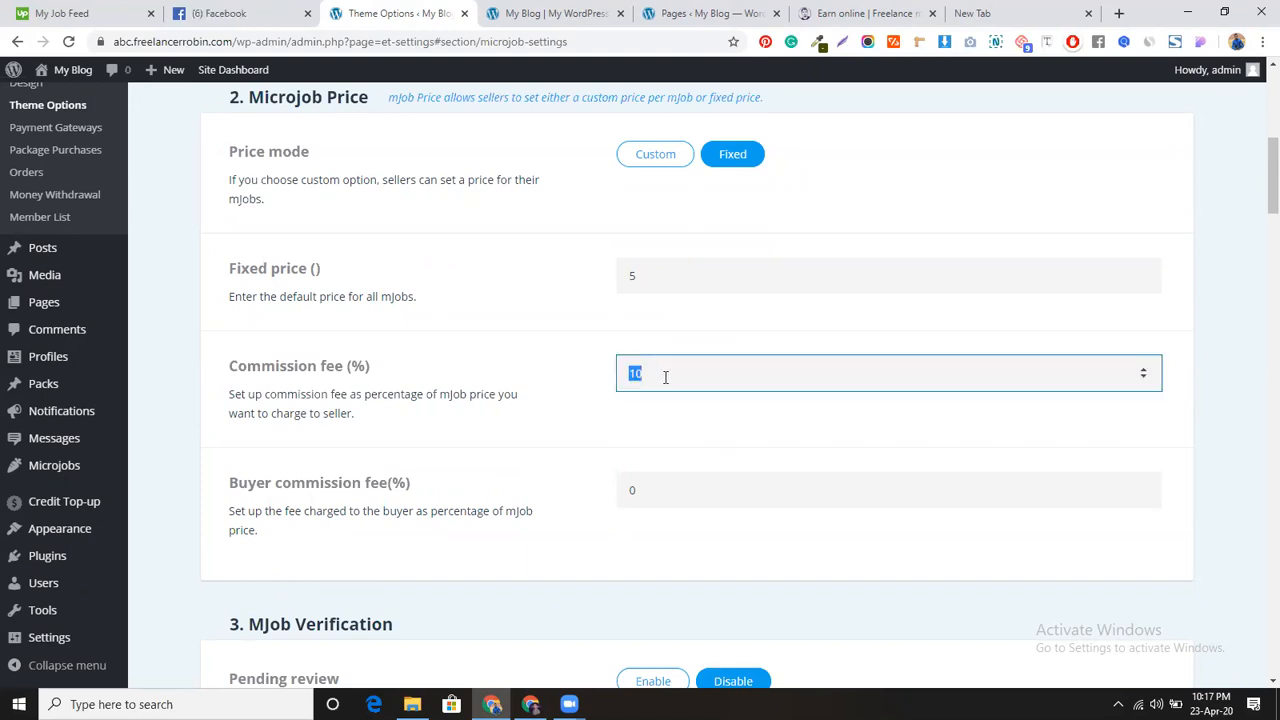
{"action": "type", "text": "20"}
Step: Switch the price mode to Custom and set the maximum price to 500, minimum staying 5
{"action": "left_click", "coordinate": [637, 162]}
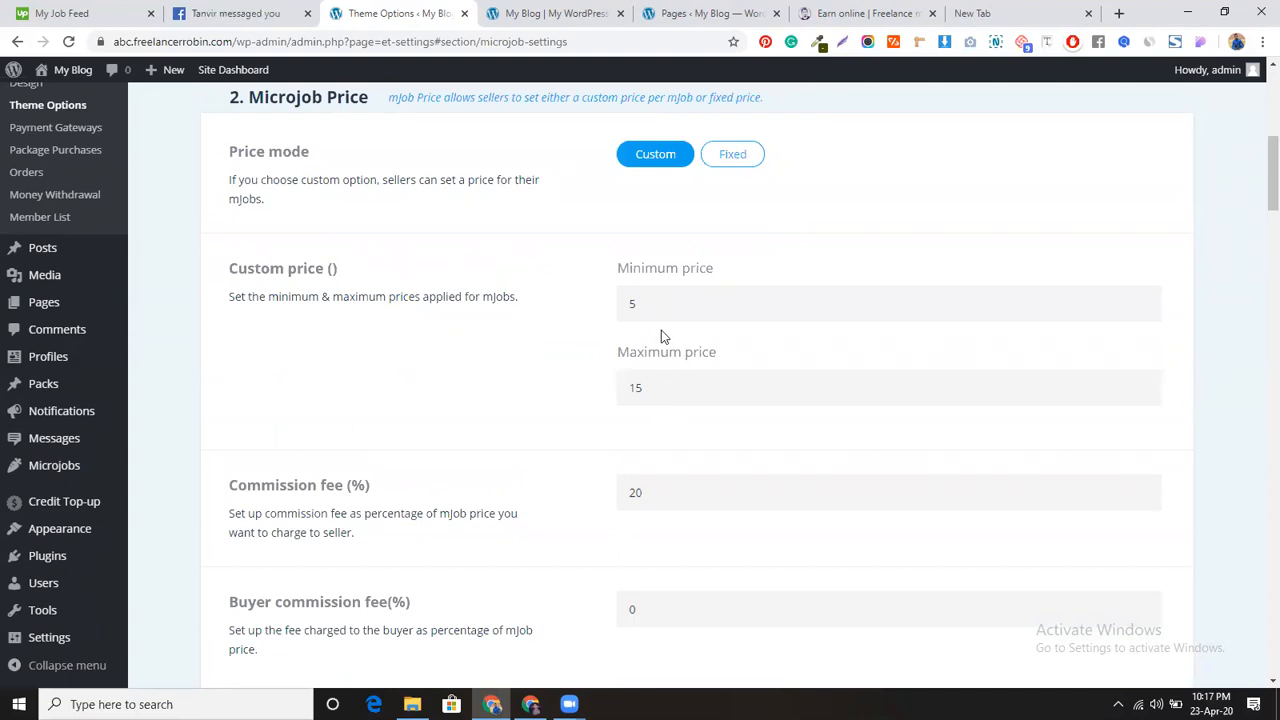
{"action": "left_click_drag", "start_coordinate": [663, 379], "coordinate": [631, 389]}
{"action": "type", "text": "500"}
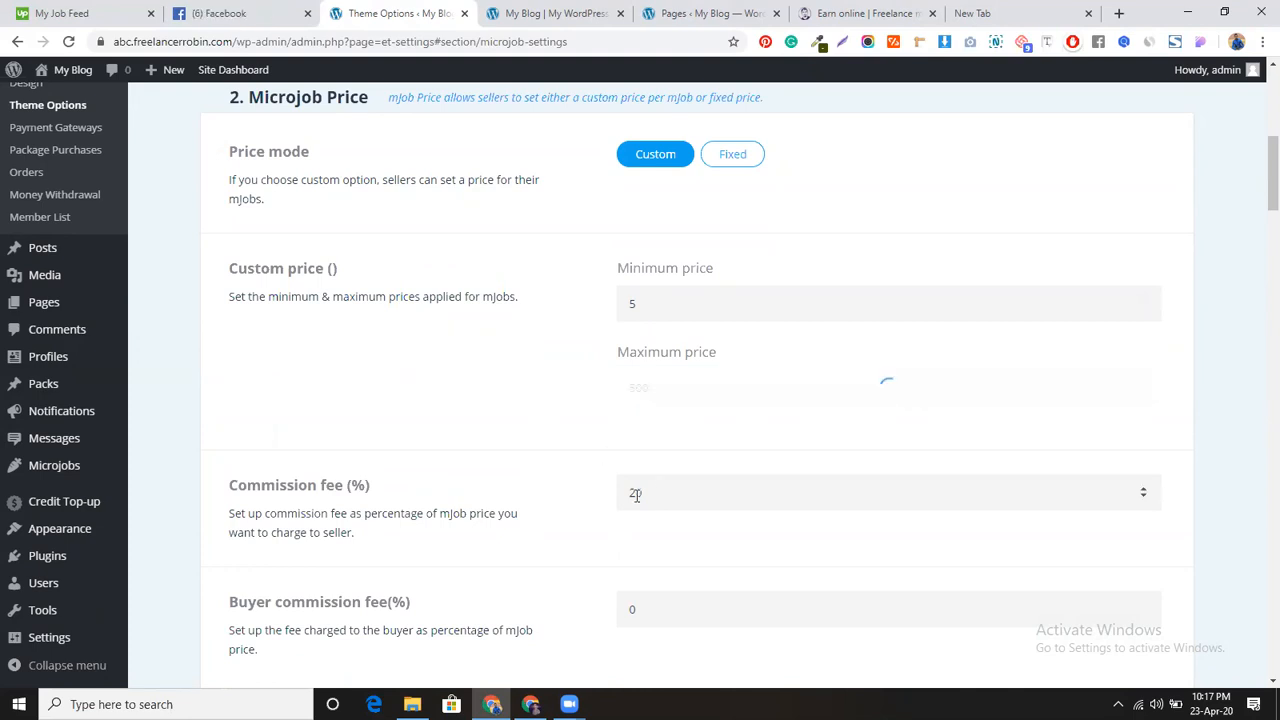
{"action": "scroll", "coordinate": [566, 404], "scroll_direction": "down", "scroll_amount": 2}
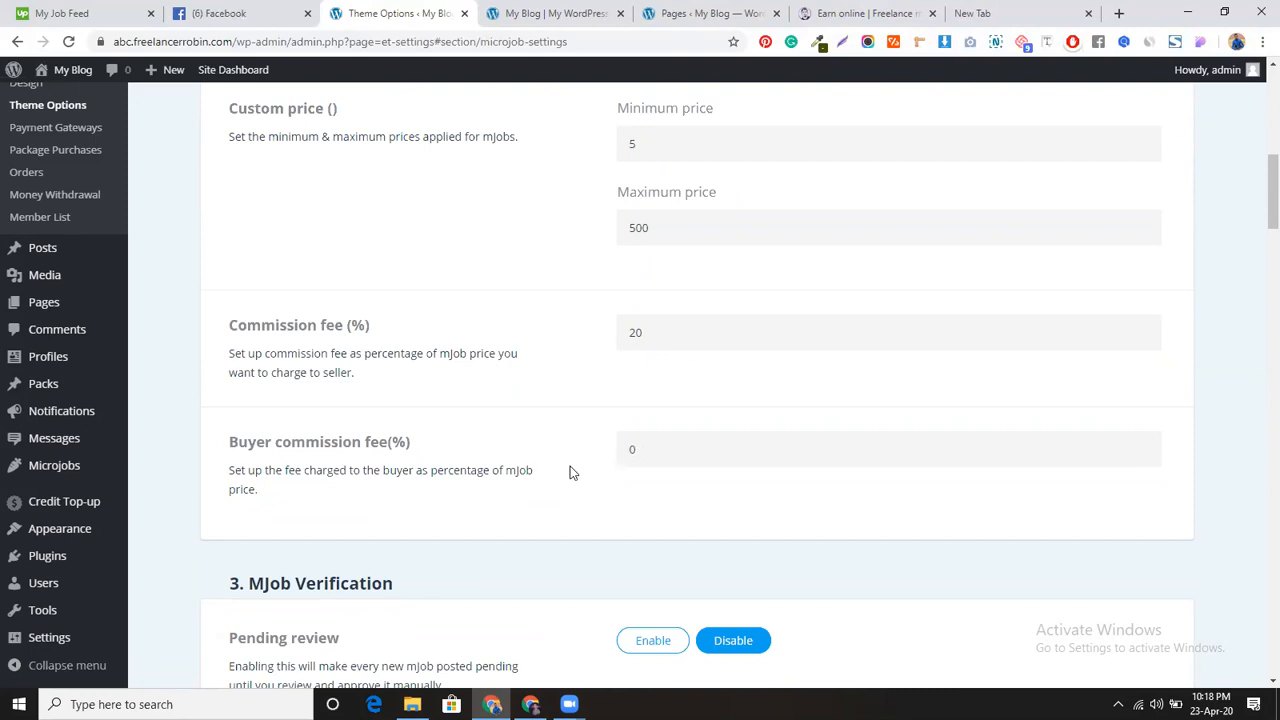
{"action": "scroll", "coordinate": [512, 486], "scroll_direction": "down", "scroll_amount": 2}
{"action": "scroll", "coordinate": [512, 480], "scroll_direction": "down", "scroll_amount": 1}
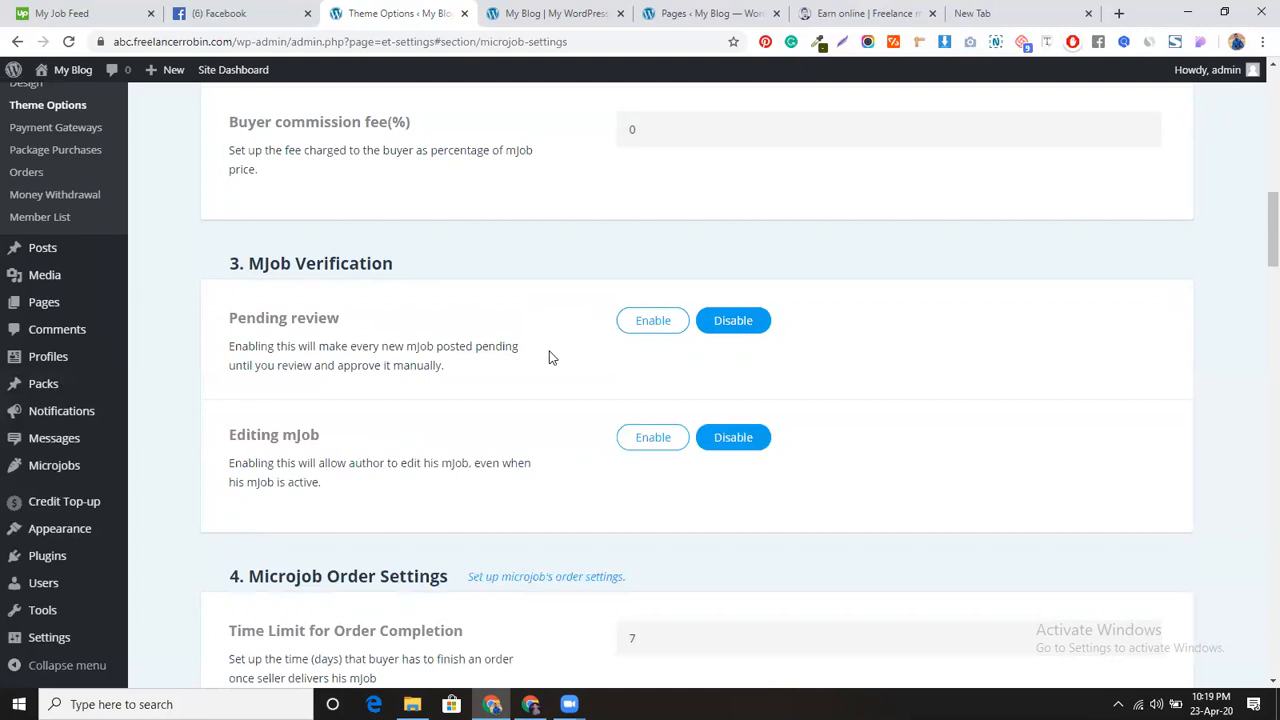
{"action": "scroll", "coordinate": [549, 357], "scroll_direction": "down", "scroll_amount": 2}
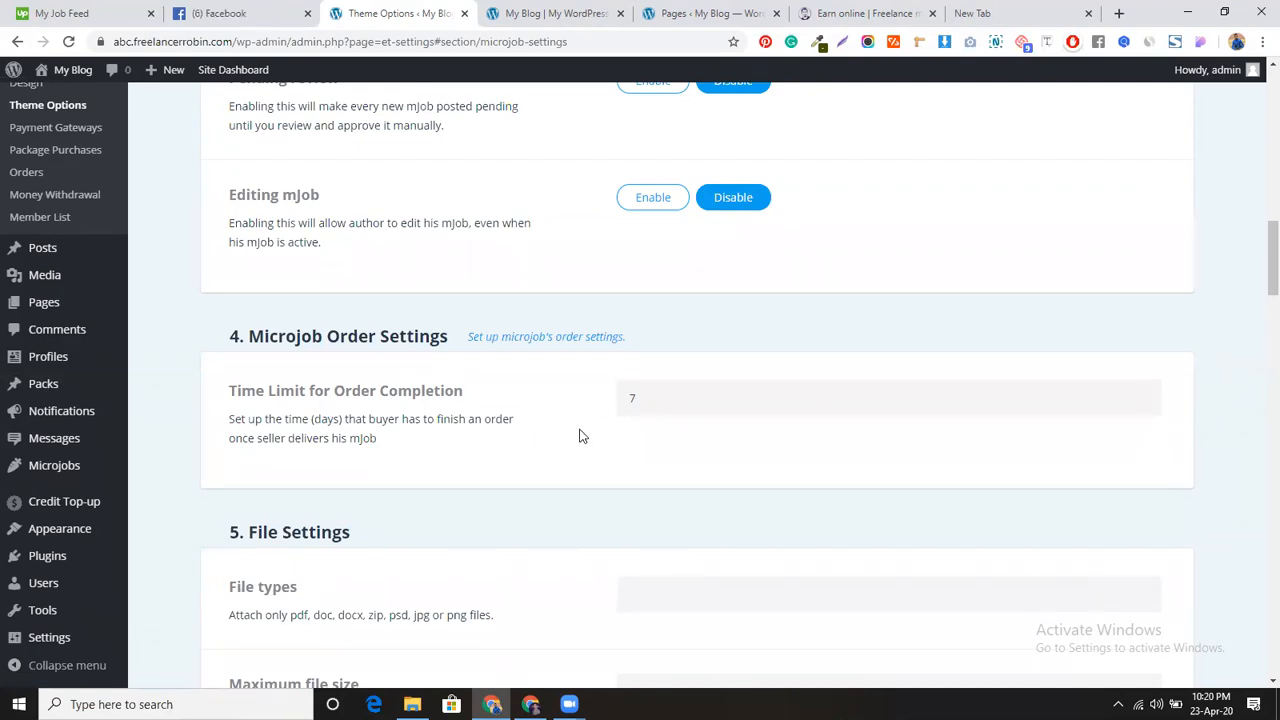
{"action": "scroll", "coordinate": [580, 434], "scroll_direction": "down", "scroll_amount": 2}
{"action": "scroll", "coordinate": [580, 434], "scroll_direction": "down", "scroll_amount": 2}
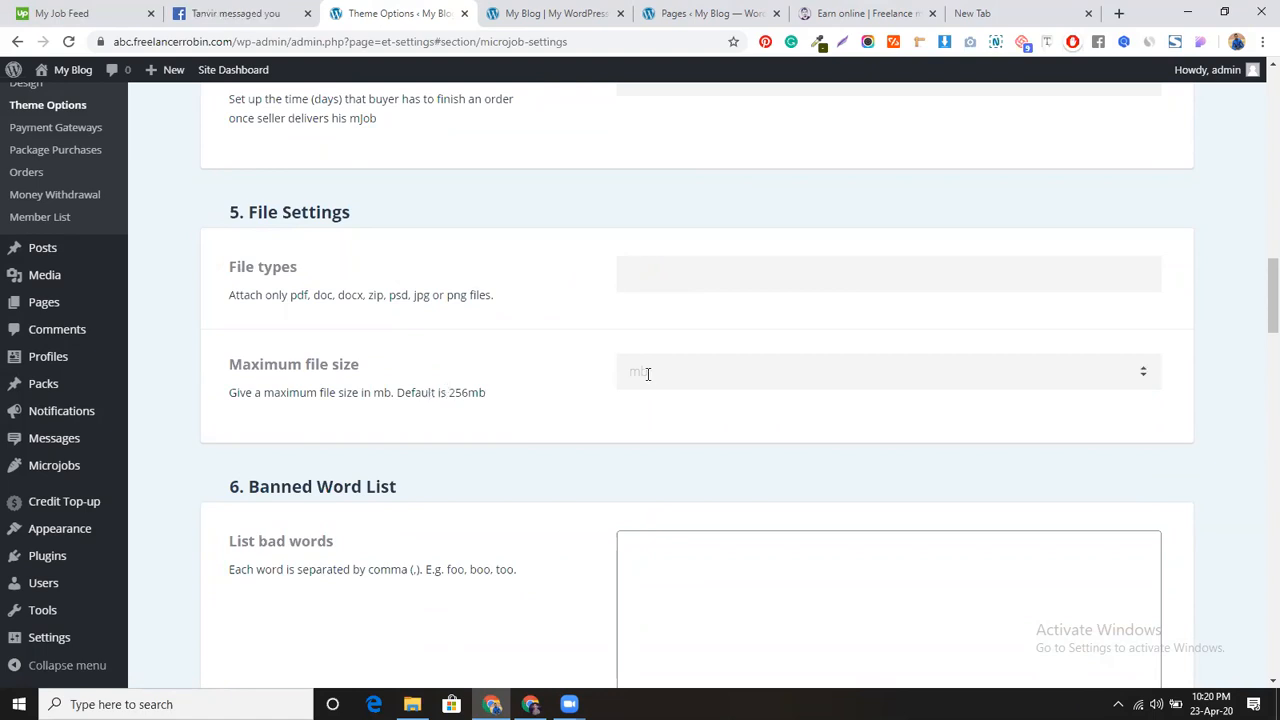
{"action": "scroll", "coordinate": [550, 405], "scroll_direction": "down", "scroll_amount": 1}
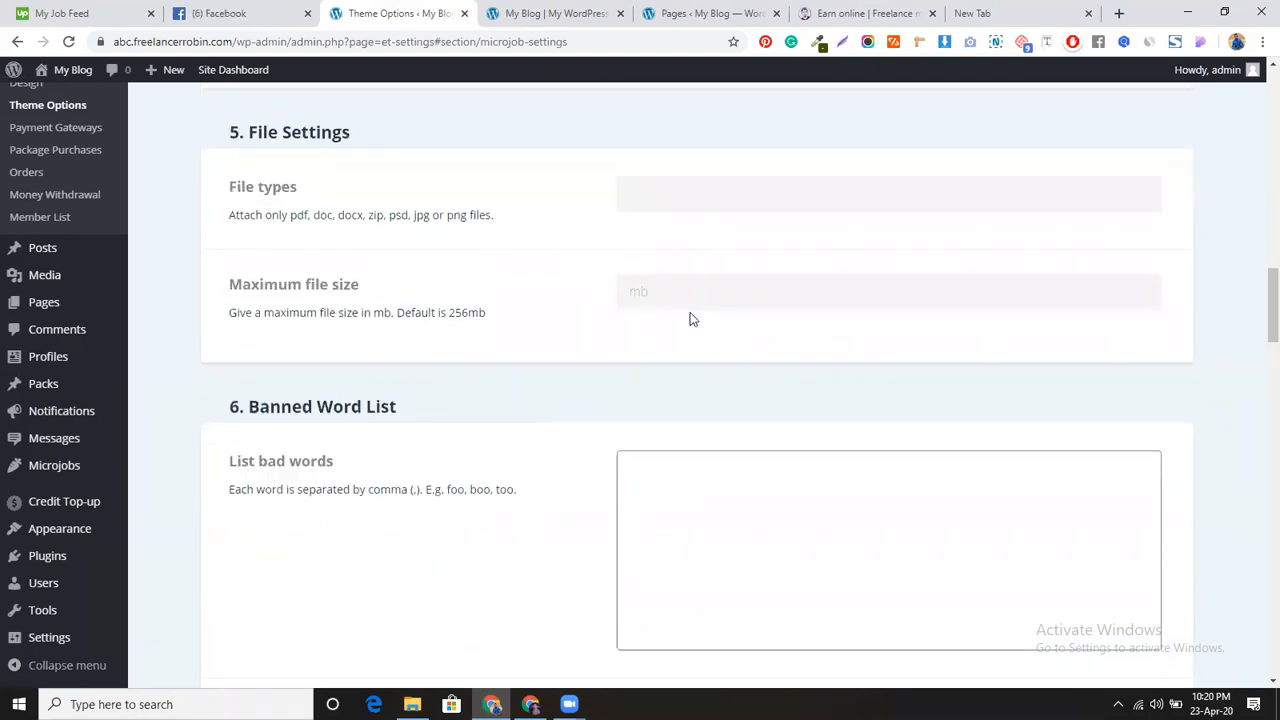
{"action": "scroll", "coordinate": [563, 430], "scroll_direction": "down", "scroll_amount": 1}
{"action": "scroll", "coordinate": [563, 430], "scroll_direction": "down", "scroll_amount": 2}
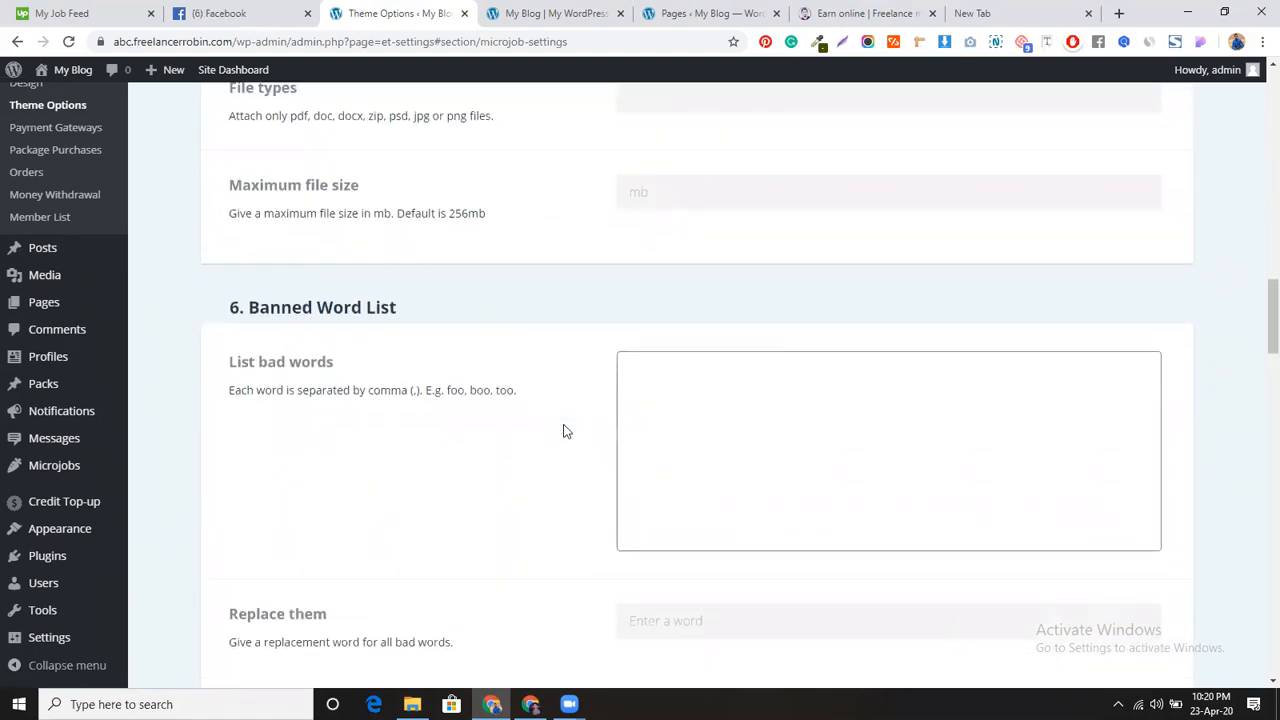
{"action": "scroll", "coordinate": [563, 430], "scroll_direction": "down", "scroll_amount": 1}
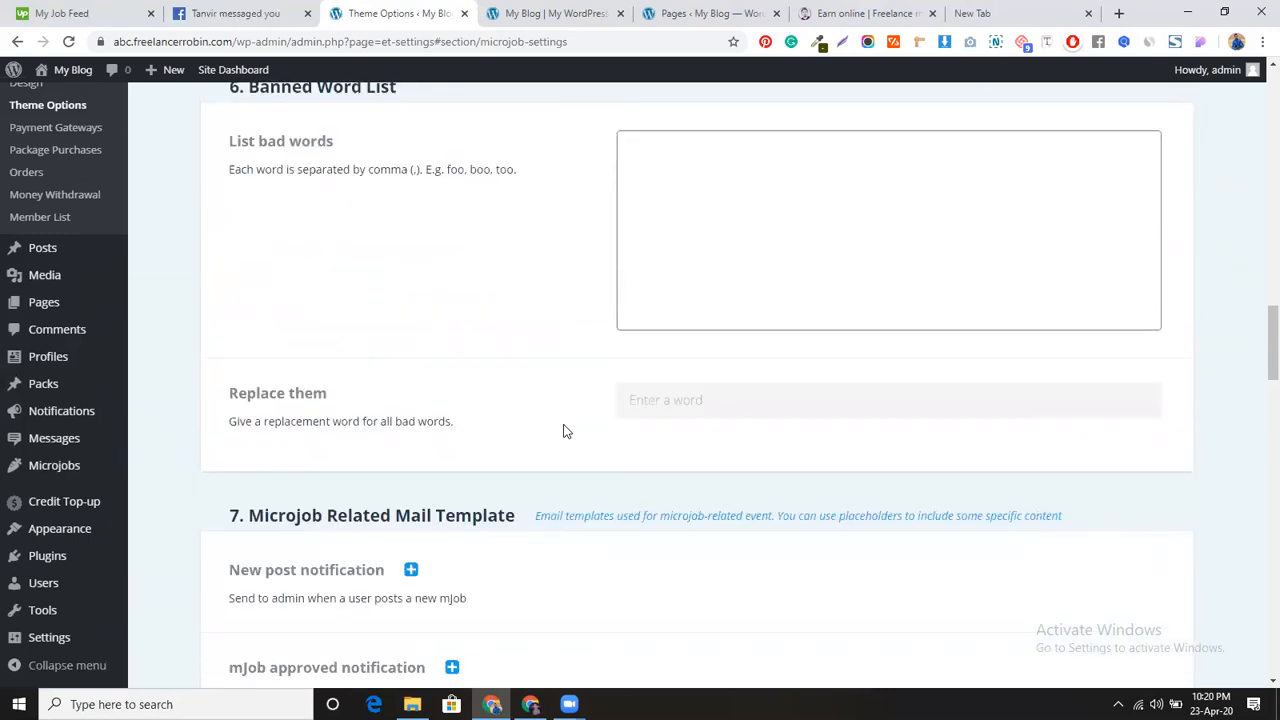
{"action": "scroll", "coordinate": [563, 430], "scroll_direction": "down", "scroll_amount": 2}
{"action": "scroll", "coordinate": [560, 346], "scroll_direction": "down", "scroll_amount": 1}
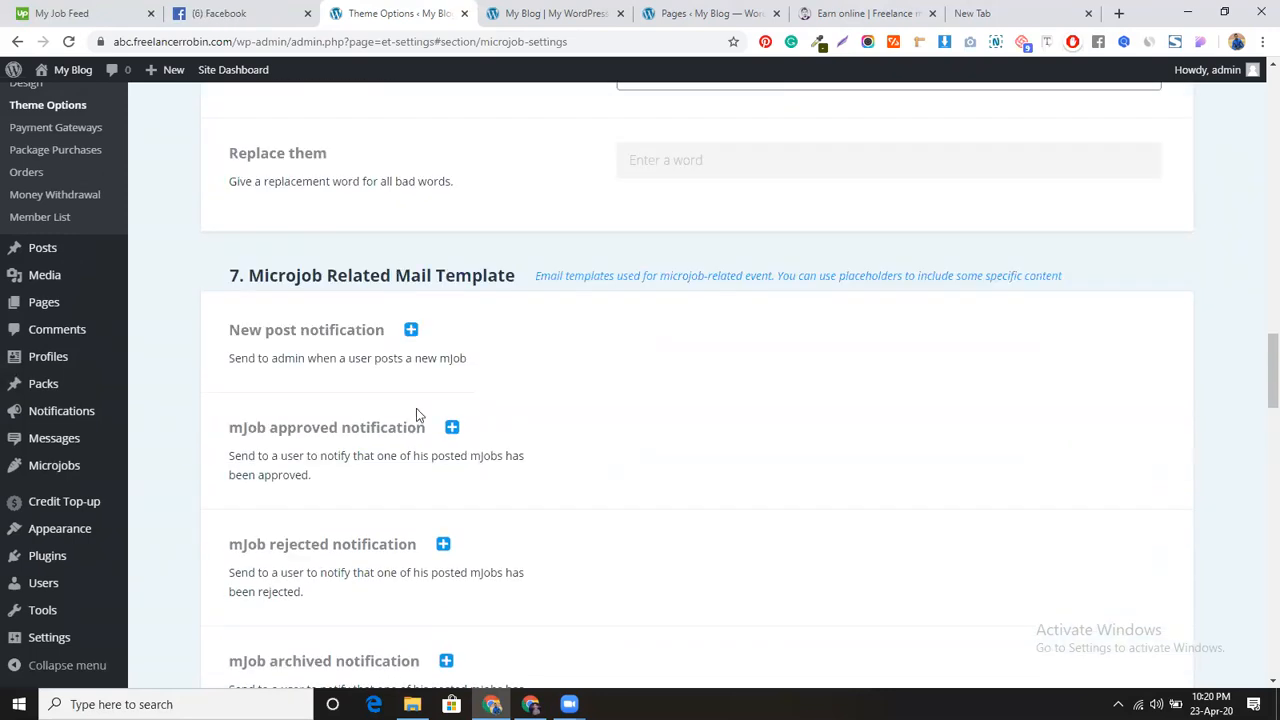
{"action": "scroll", "coordinate": [643, 386], "scroll_direction": "down", "scroll_amount": 1}
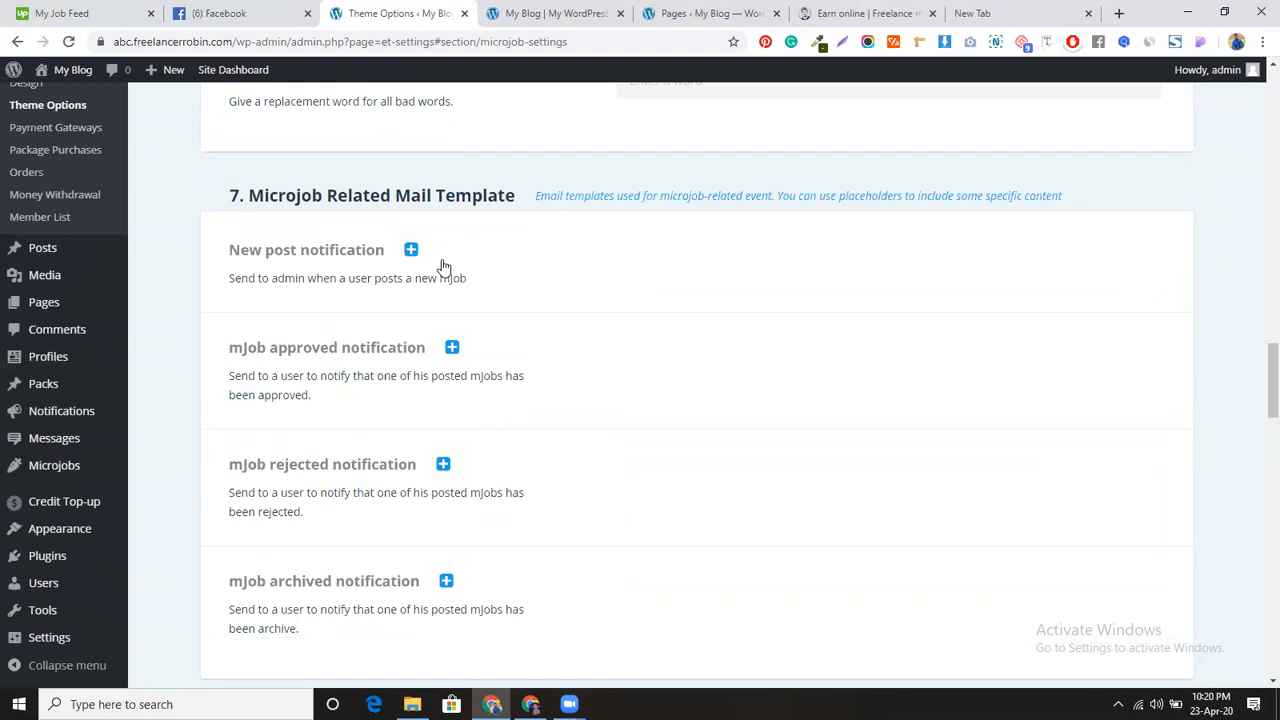
{"action": "left_click", "coordinate": [410, 252]}
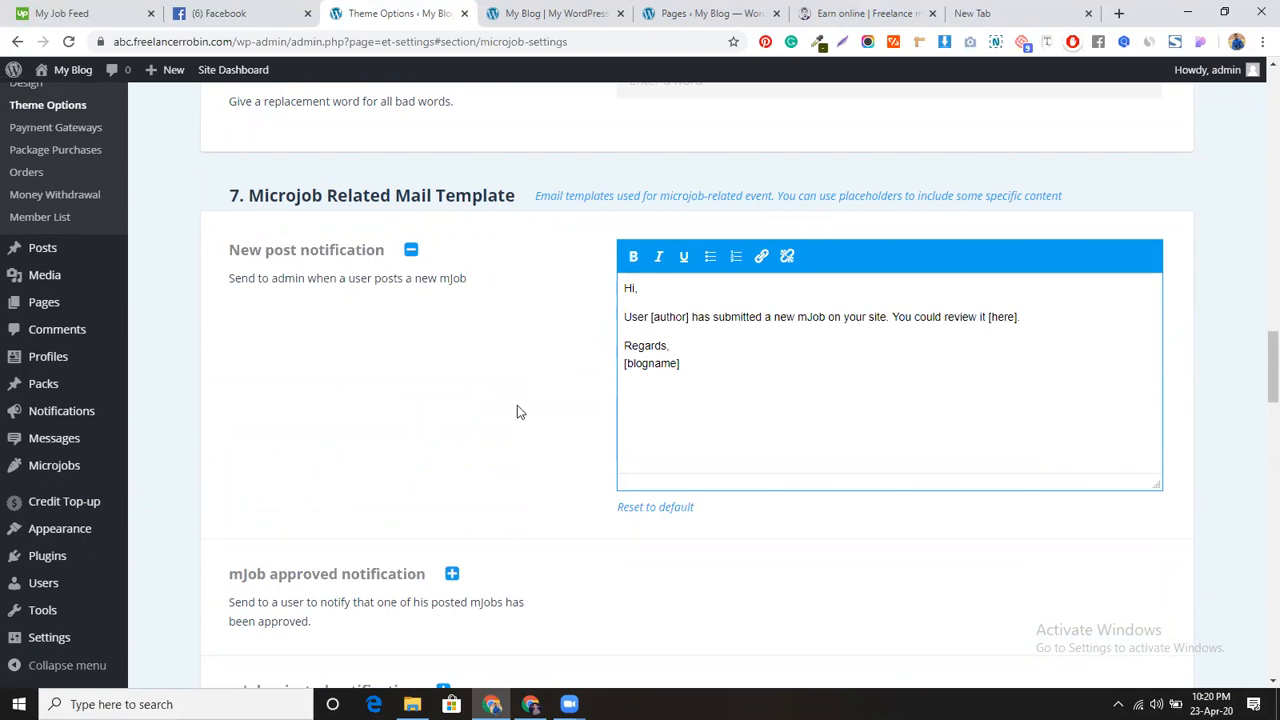
{"action": "left_click", "coordinate": [410, 250]}
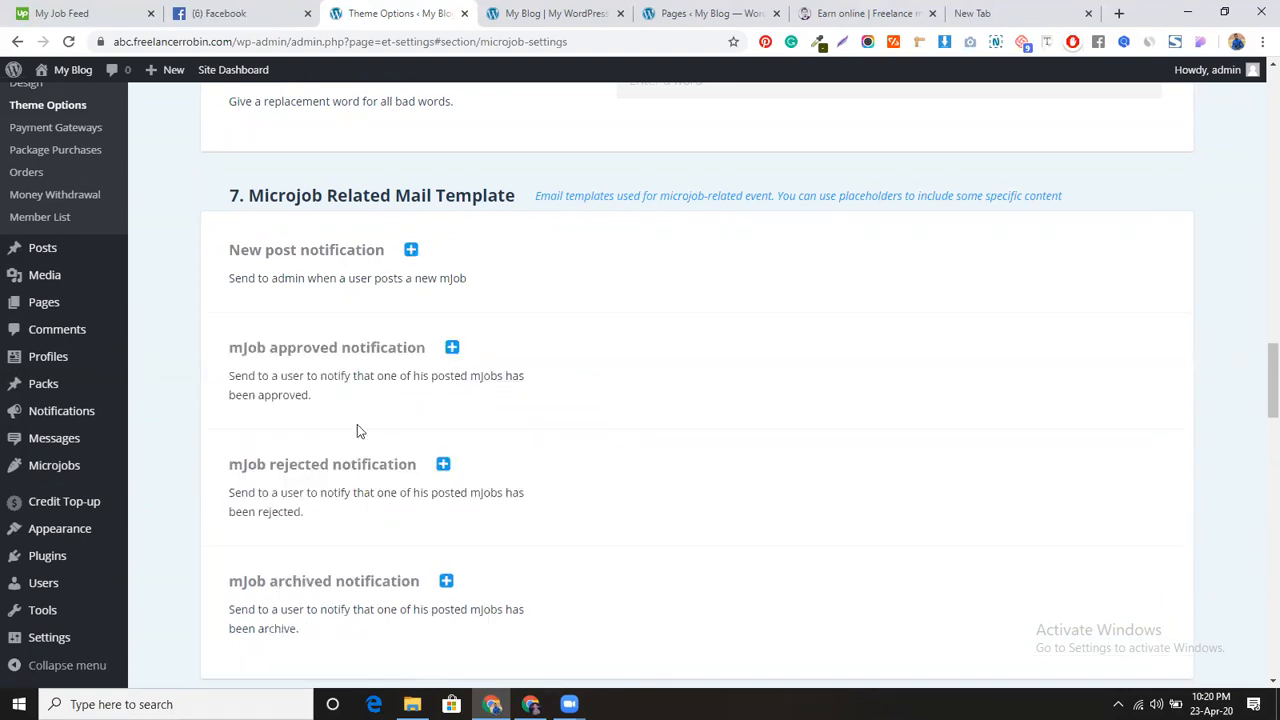
{"action": "scroll", "coordinate": [537, 406], "scroll_direction": "down", "scroll_amount": 2}
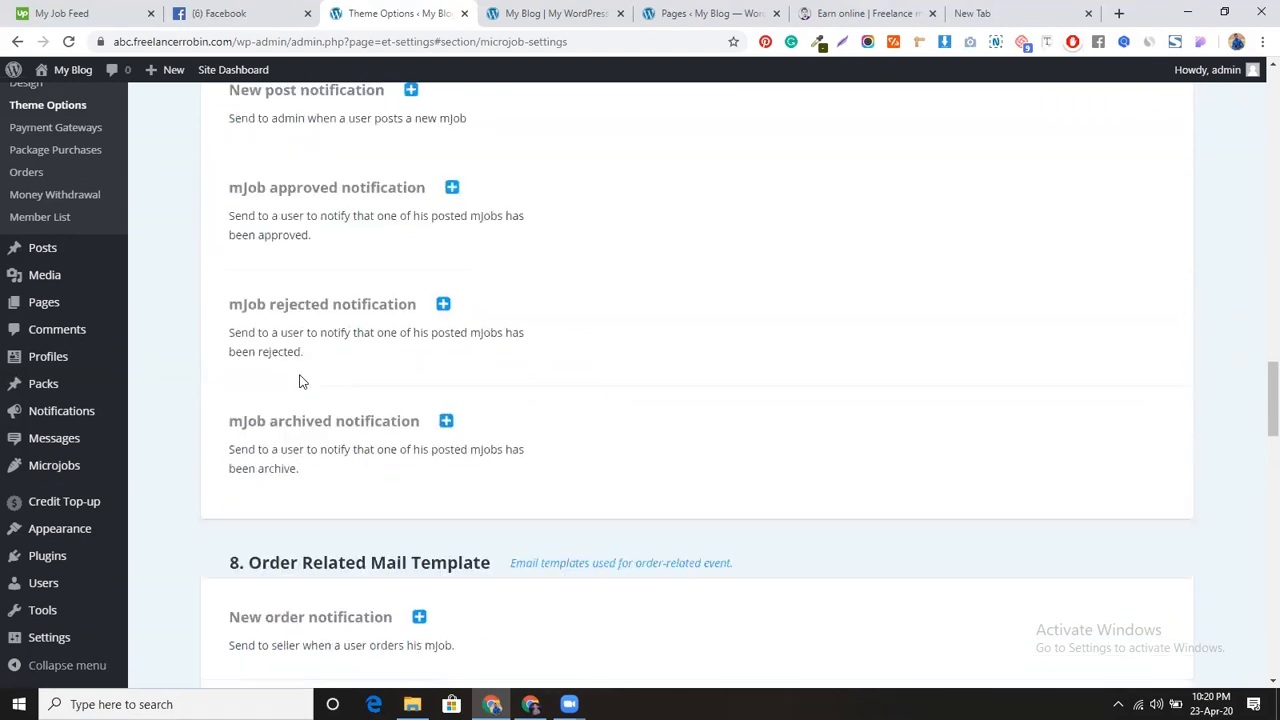
{"action": "left_click", "coordinate": [451, 189]}
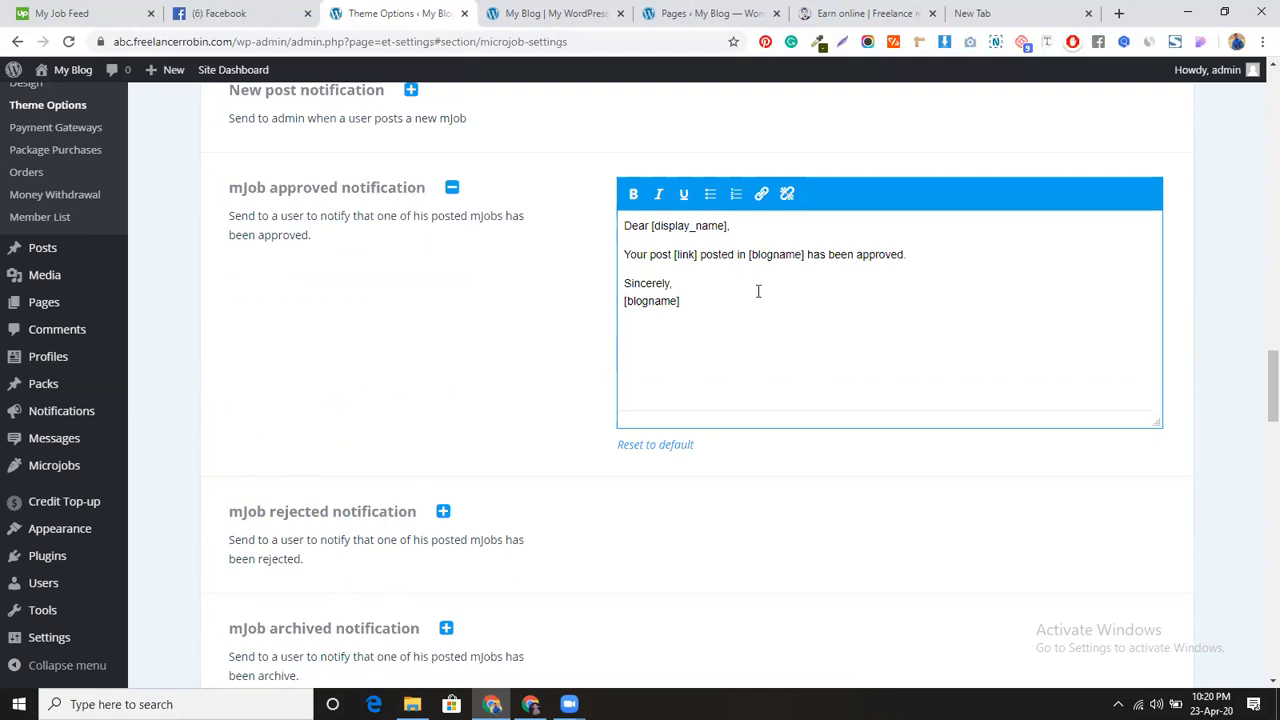
{"action": "left_click", "coordinate": [455, 189]}
{"action": "scroll", "coordinate": [525, 427], "scroll_direction": "down", "scroll_amount": 3}
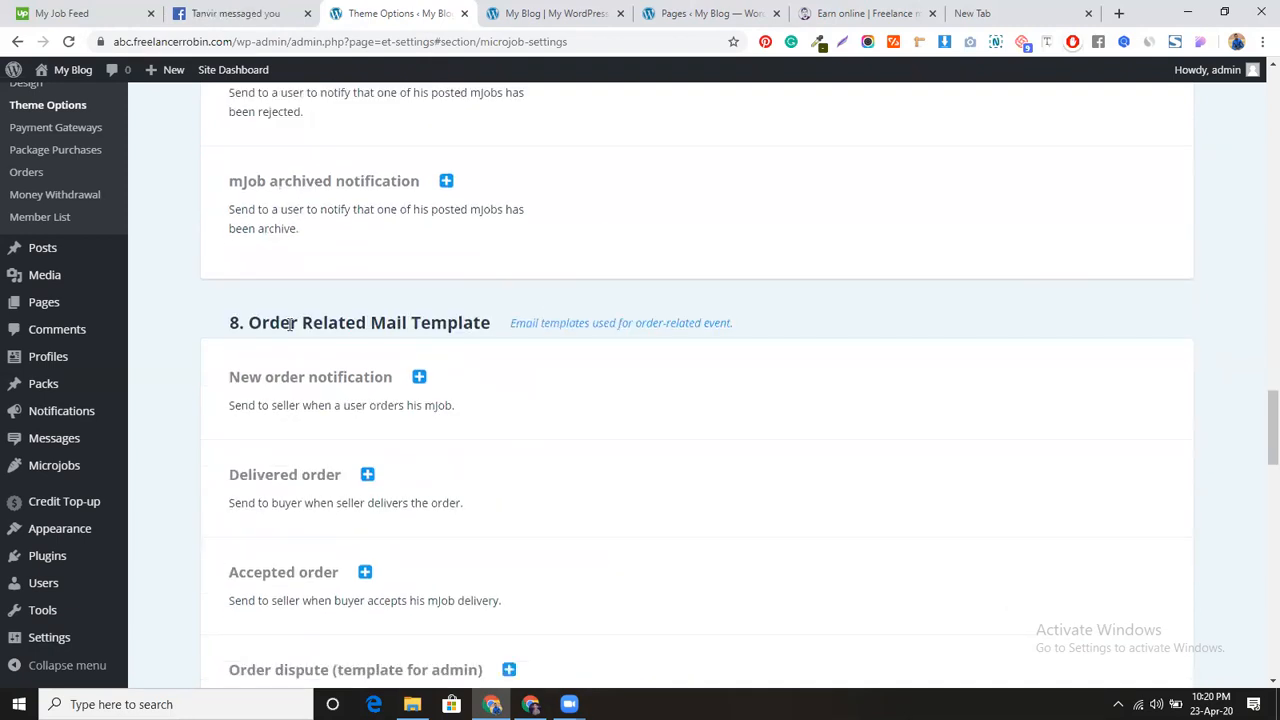
{"action": "scroll", "coordinate": [491, 408], "scroll_direction": "down", "scroll_amount": 3}
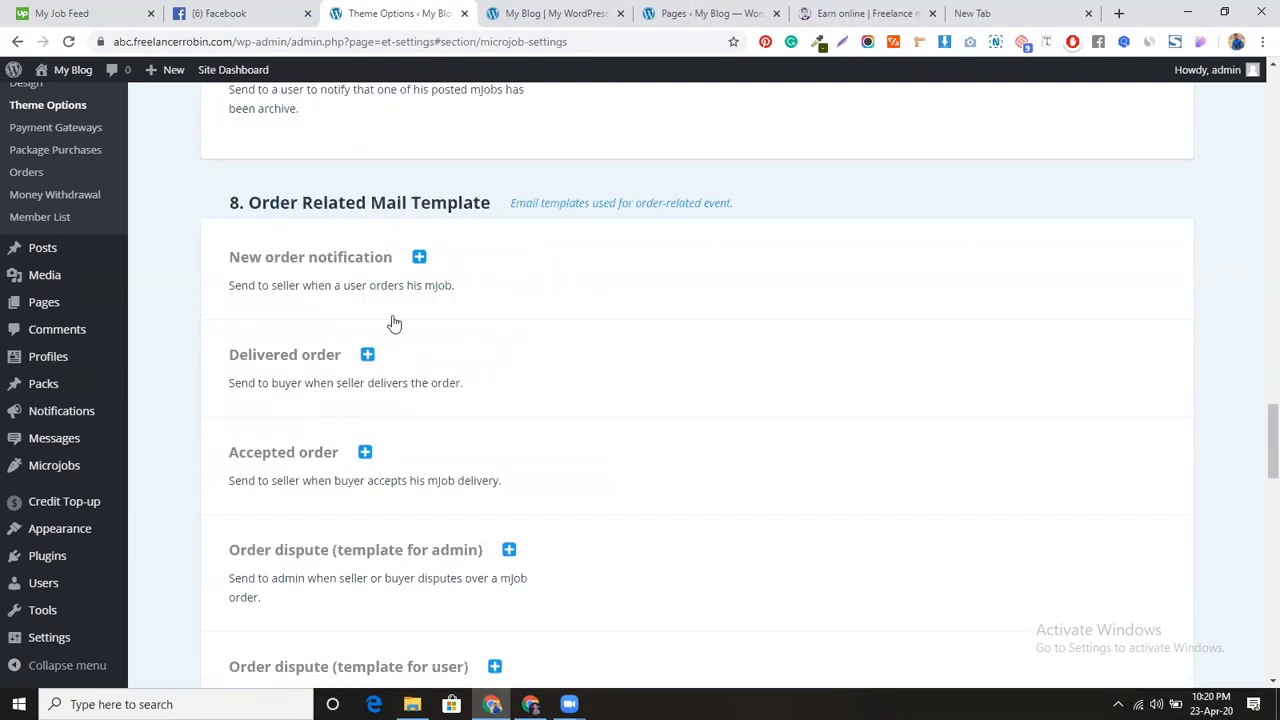
{"action": "left_click", "coordinate": [419, 217]}
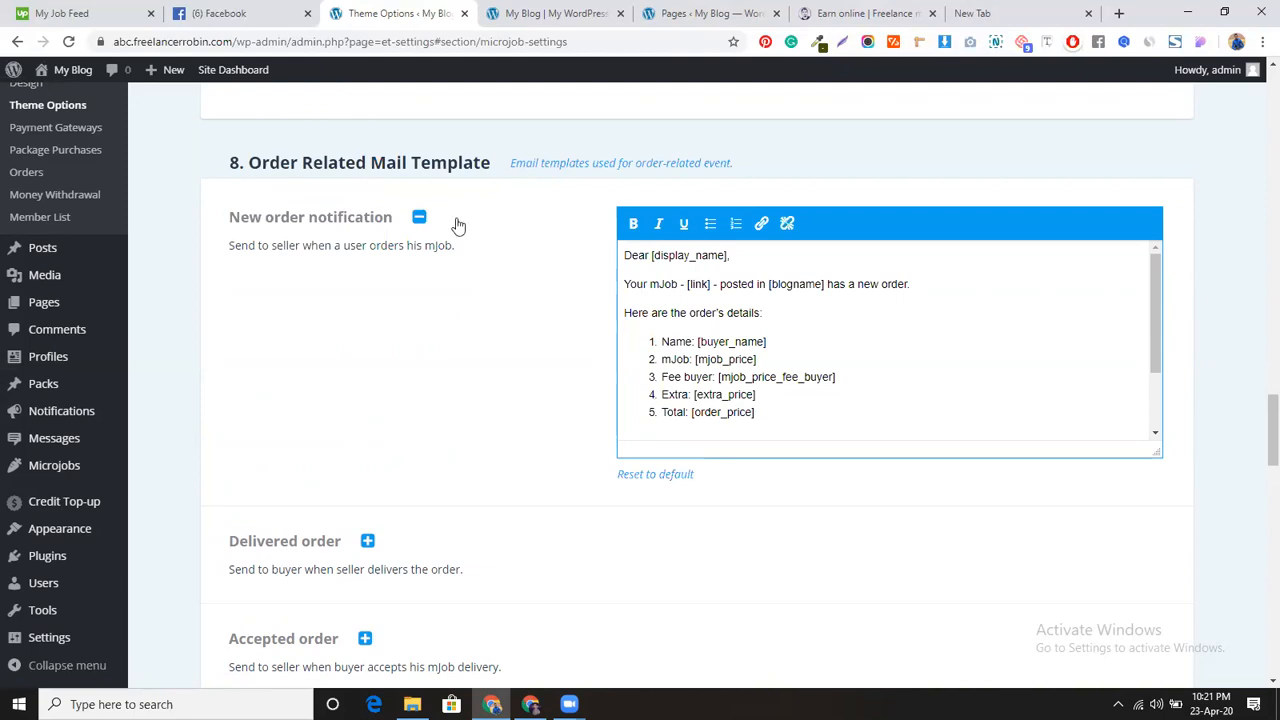
{"action": "left_click", "coordinate": [420, 220]}
{"action": "scroll", "coordinate": [486, 410], "scroll_direction": "down", "scroll_amount": 3}
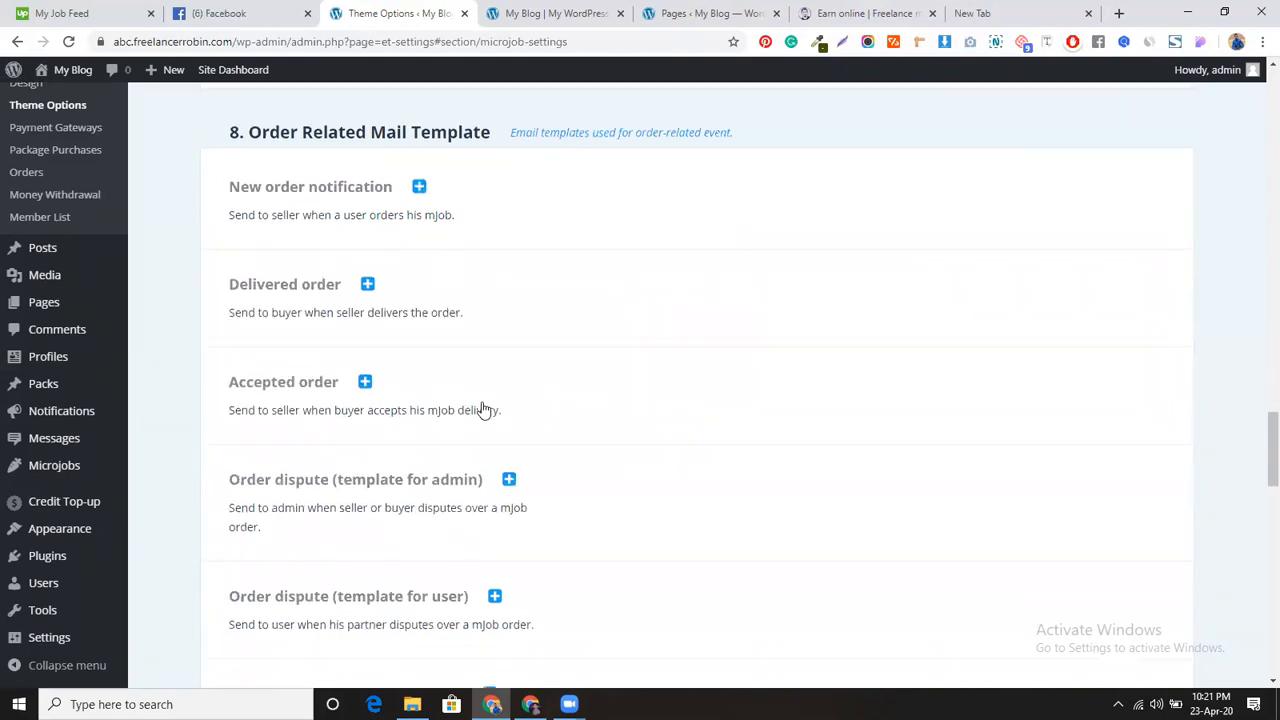
{"action": "scroll", "coordinate": [400, 515], "scroll_direction": "down", "scroll_amount": 2}
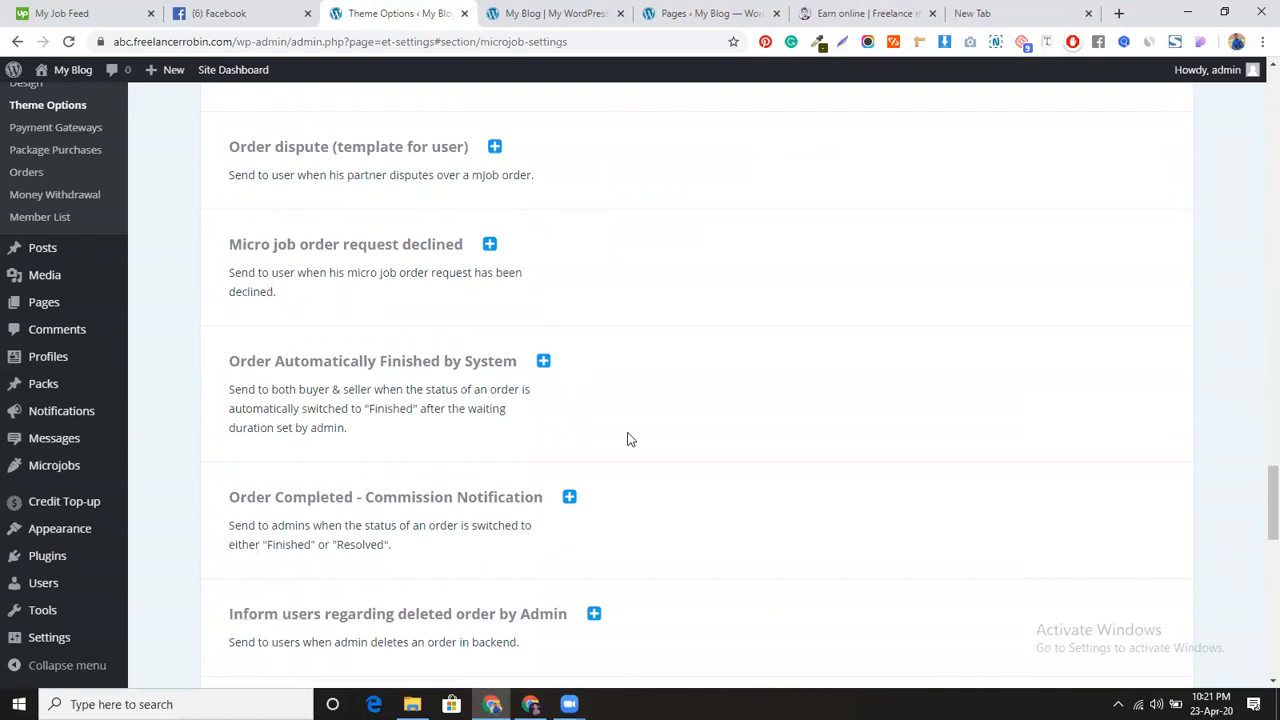
{"action": "scroll", "coordinate": [628, 437], "scroll_direction": "down", "scroll_amount": 2}
{"action": "scroll", "coordinate": [630, 440], "scroll_direction": "up", "scroll_amount": 4}
{"action": "scroll", "coordinate": [628, 440], "scroll_direction": "up", "scroll_amount": 10}
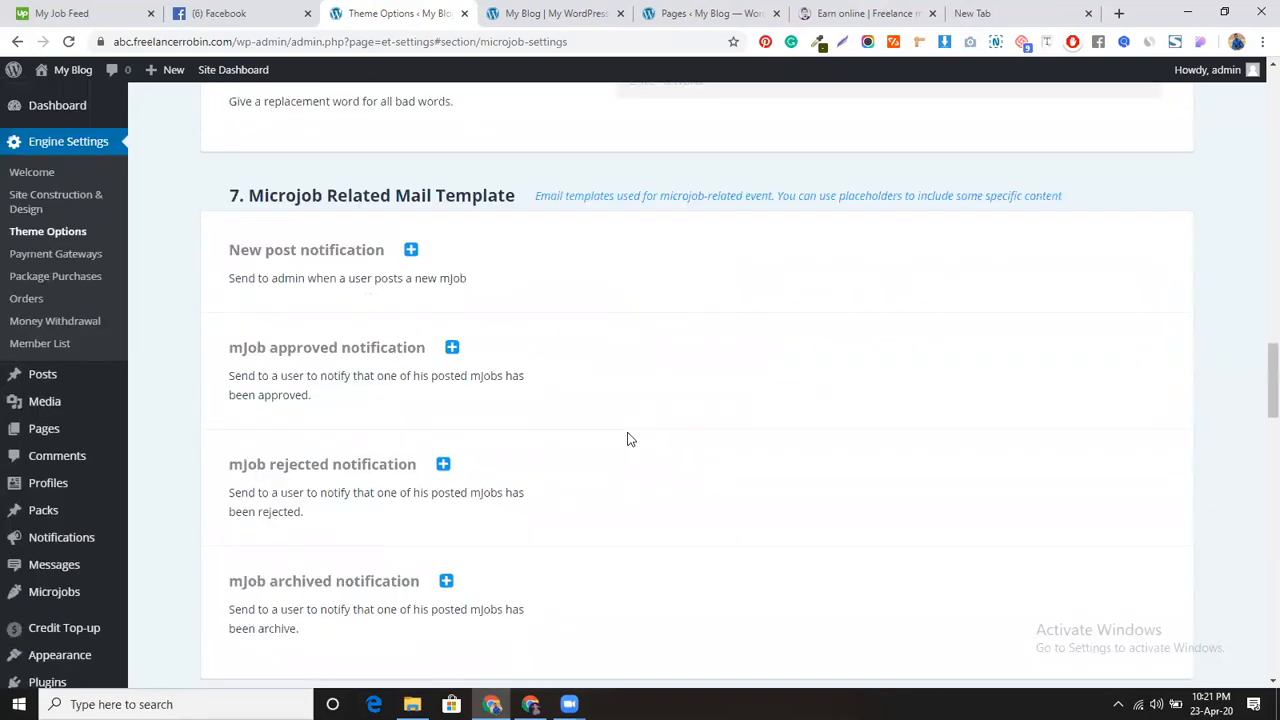
{"action": "scroll", "coordinate": [628, 440], "scroll_direction": "up", "scroll_amount": 4}
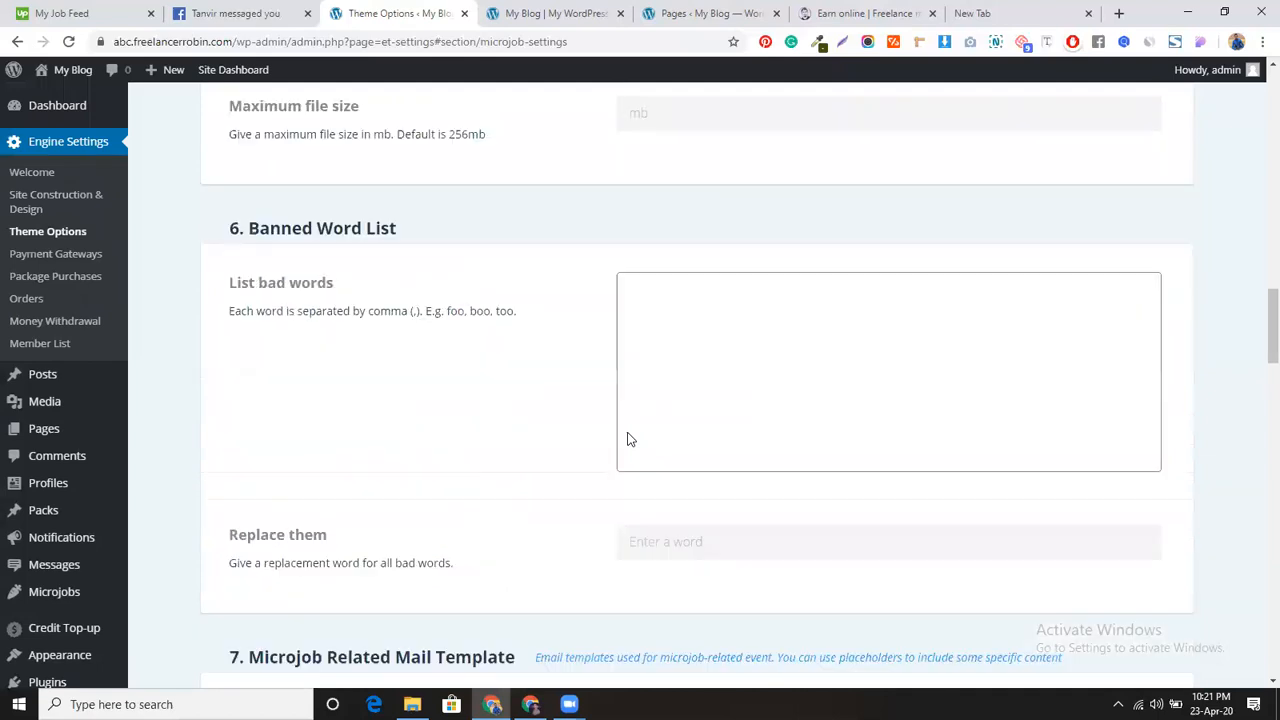
{"action": "scroll", "coordinate": [489, 480], "scroll_direction": "up", "scroll_amount": 15}
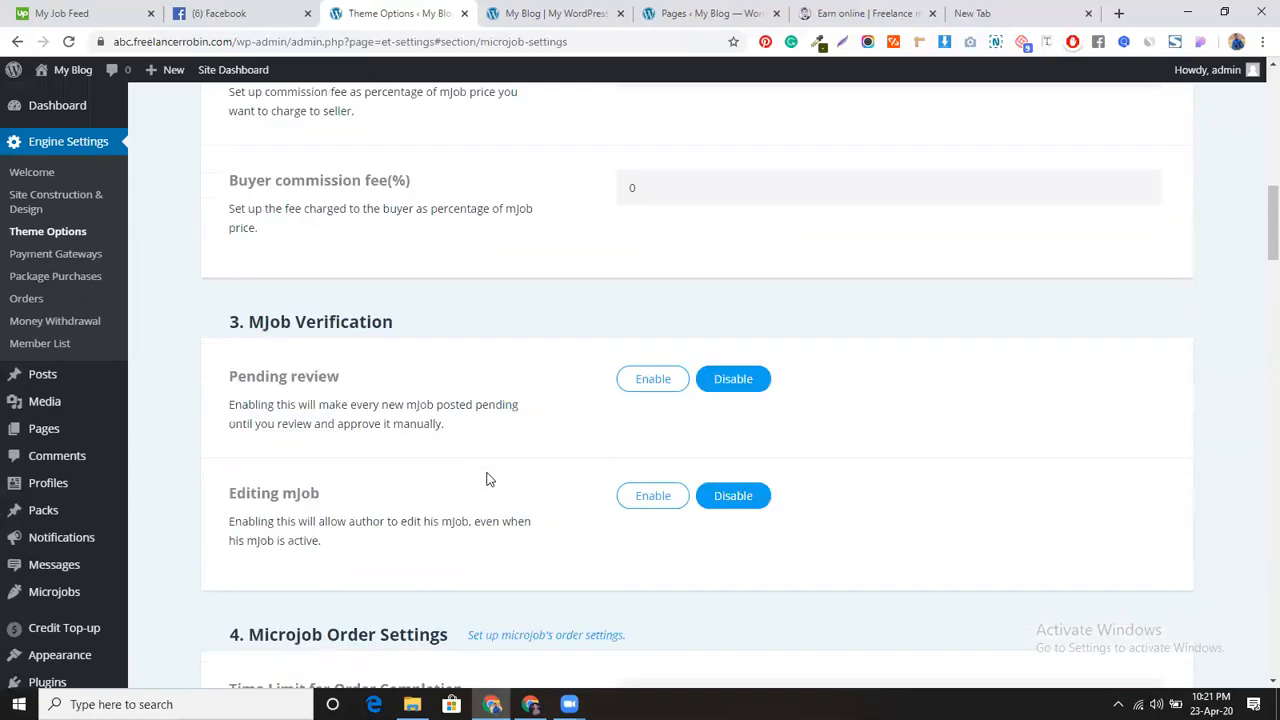
{"action": "scroll", "coordinate": [489, 480], "scroll_direction": "up", "scroll_amount": 3}
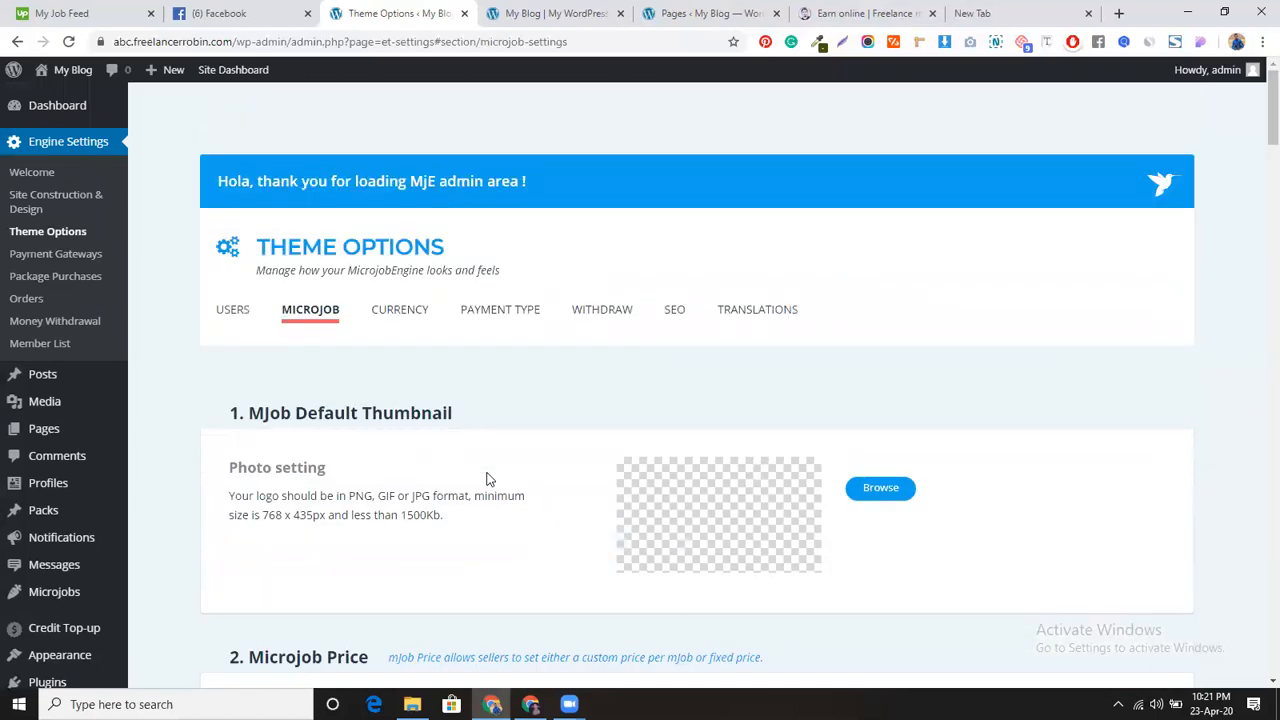
Step: Review the Currency tab's USD code, $ sign, Right position and number format options
{"action": "left_click", "coordinate": [385, 314]}
{"action": "scroll", "coordinate": [548, 420], "scroll_direction": "down", "scroll_amount": 2}
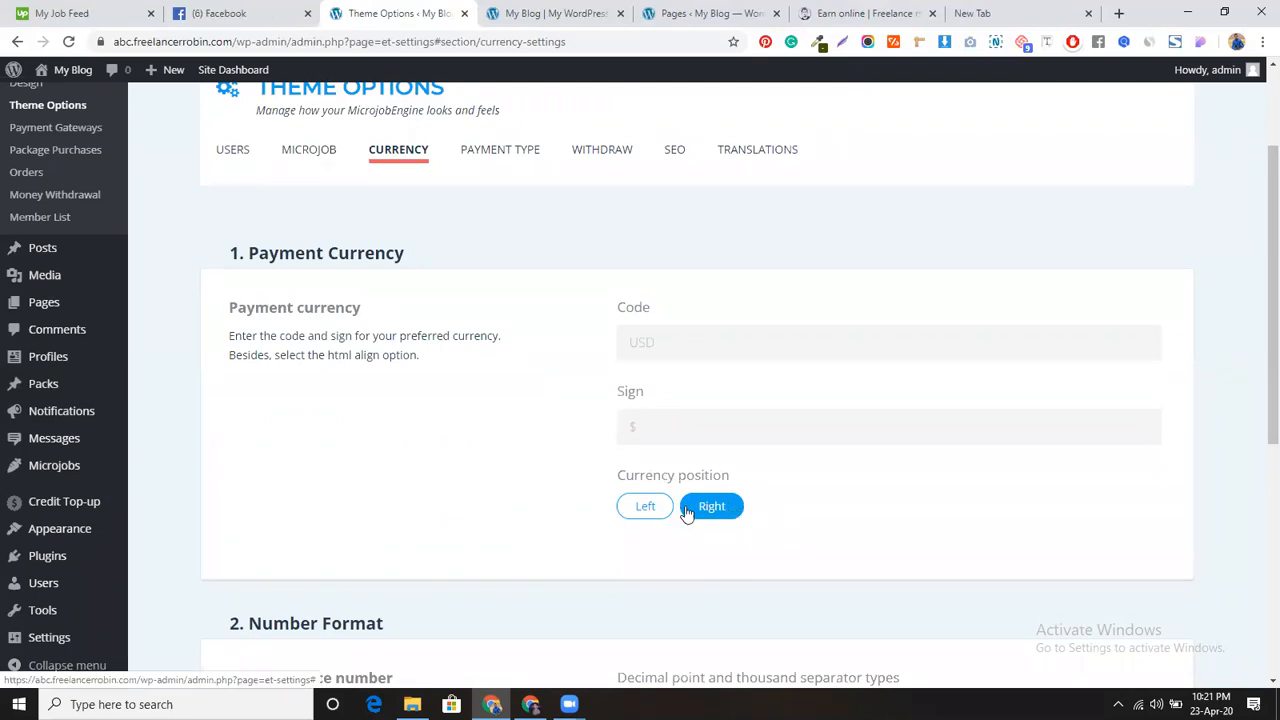
{"action": "scroll", "coordinate": [494, 471], "scroll_direction": "up", "scroll_amount": 2}
{"action": "scroll", "coordinate": [494, 471], "scroll_direction": "up", "scroll_amount": 1}
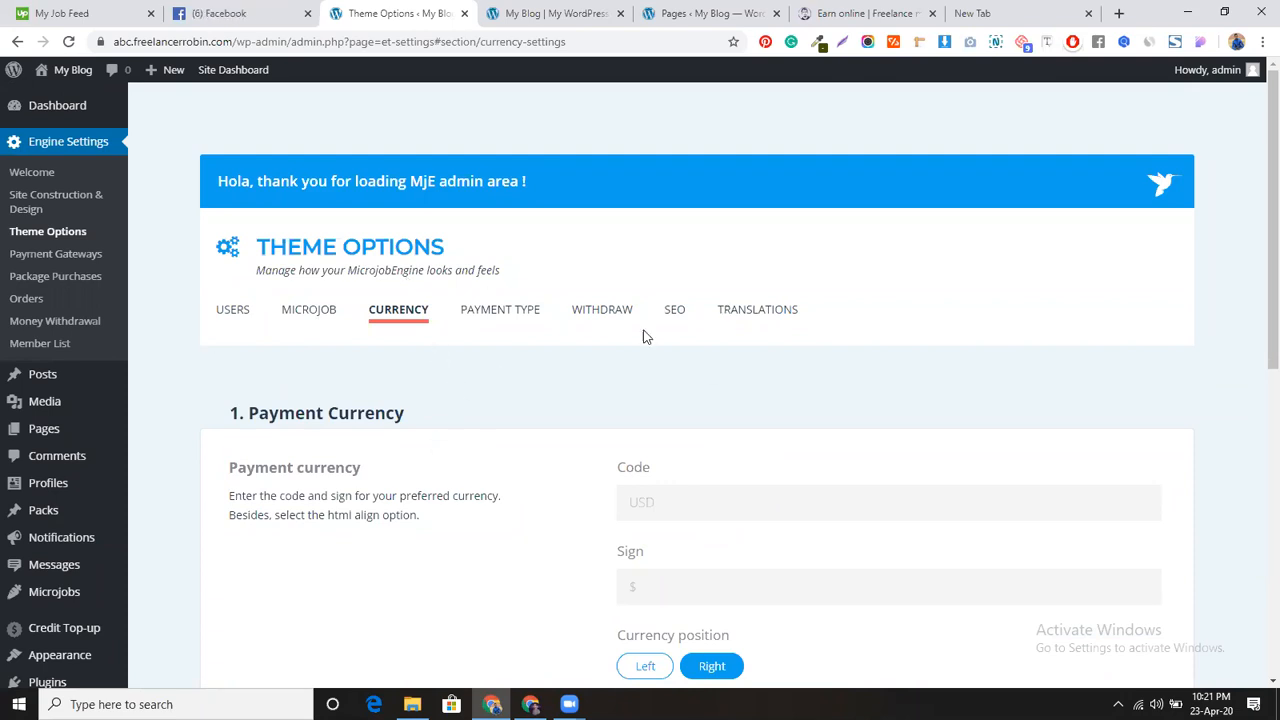
{"action": "scroll", "coordinate": [489, 309], "scroll_direction": "down", "scroll_amount": 3}
{"action": "scroll", "coordinate": [489, 310], "scroll_direction": "down", "scroll_amount": 3}
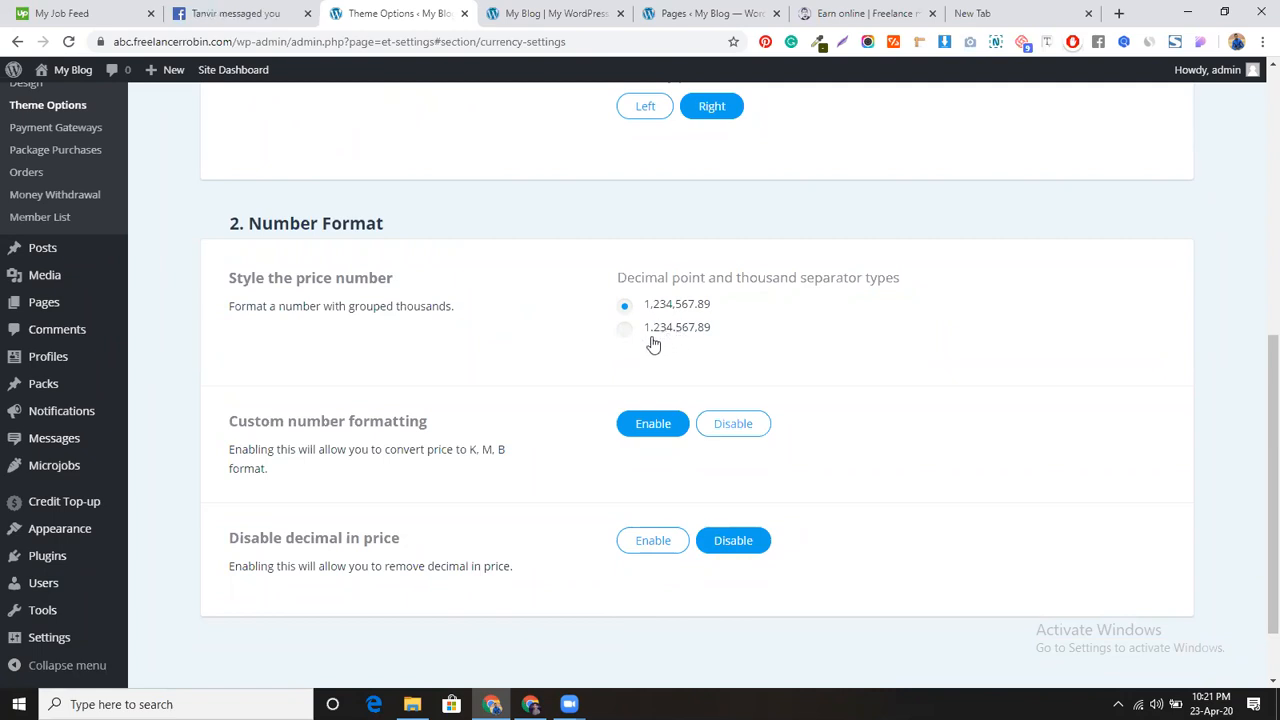
{"action": "scroll", "coordinate": [563, 373], "scroll_direction": "down", "scroll_amount": 2}
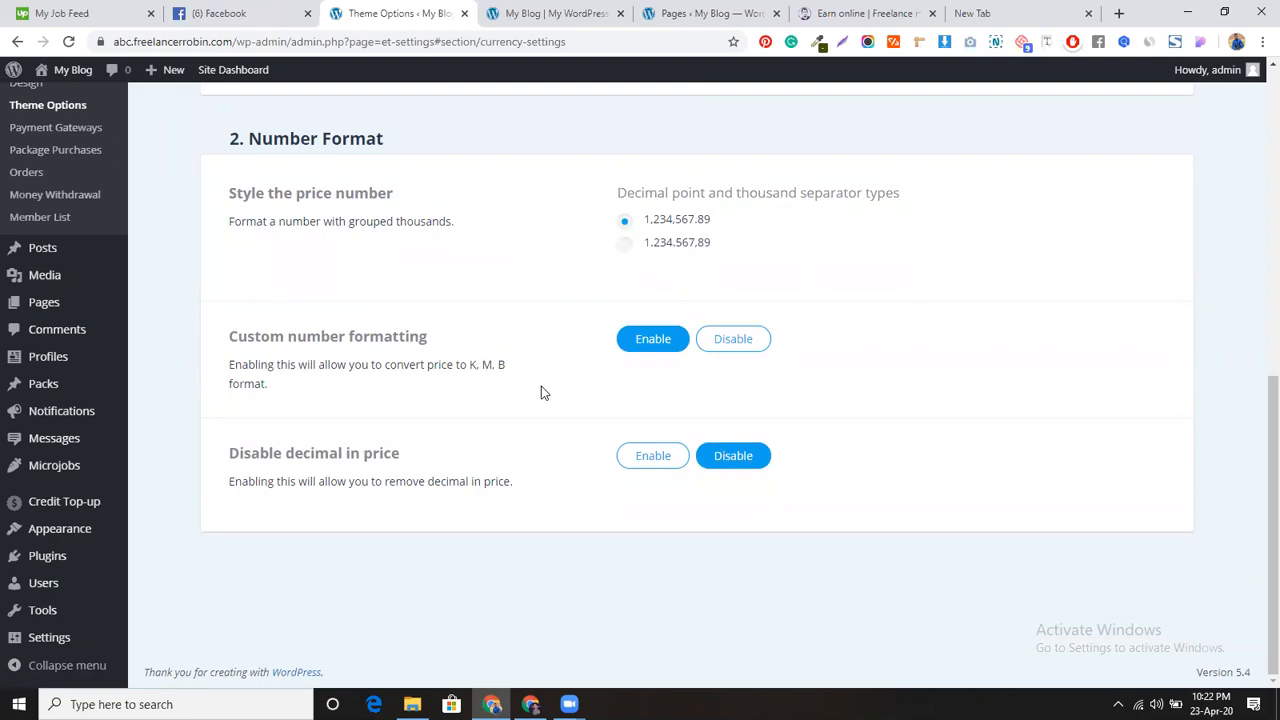
{"action": "scroll", "coordinate": [541, 421], "scroll_direction": "up", "scroll_amount": 5}
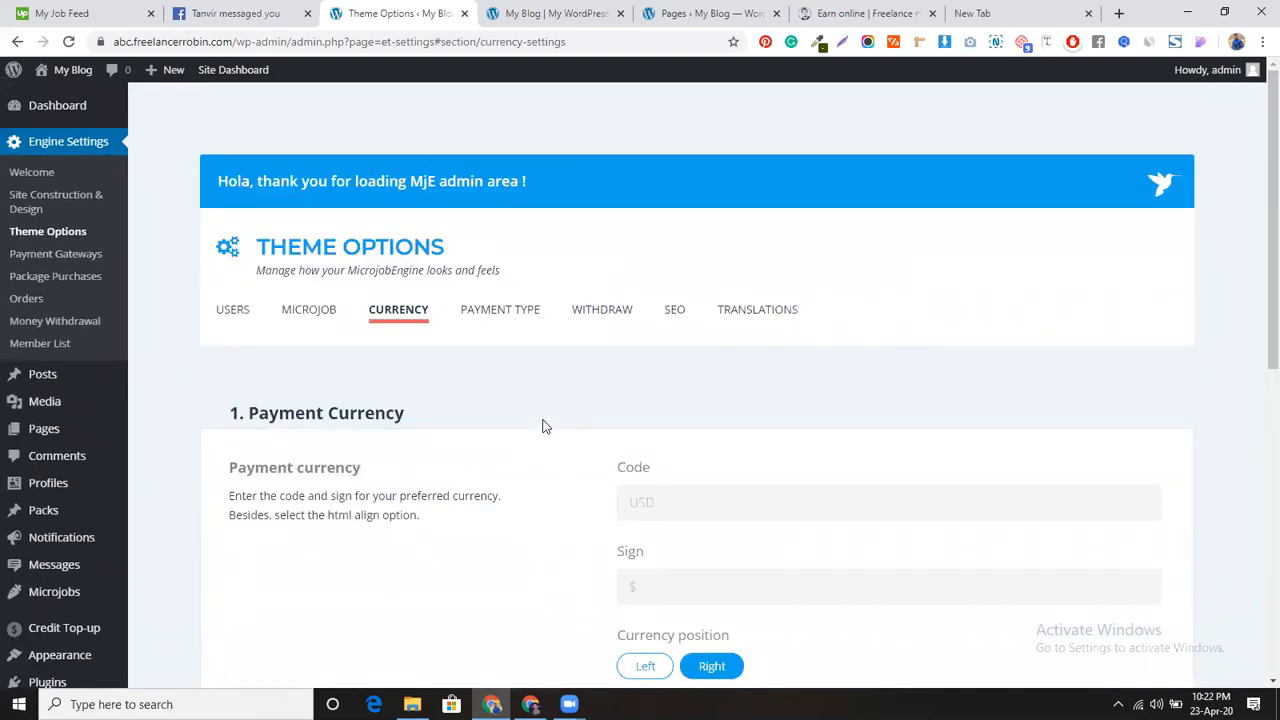
{"action": "left_click", "coordinate": [508, 310]}
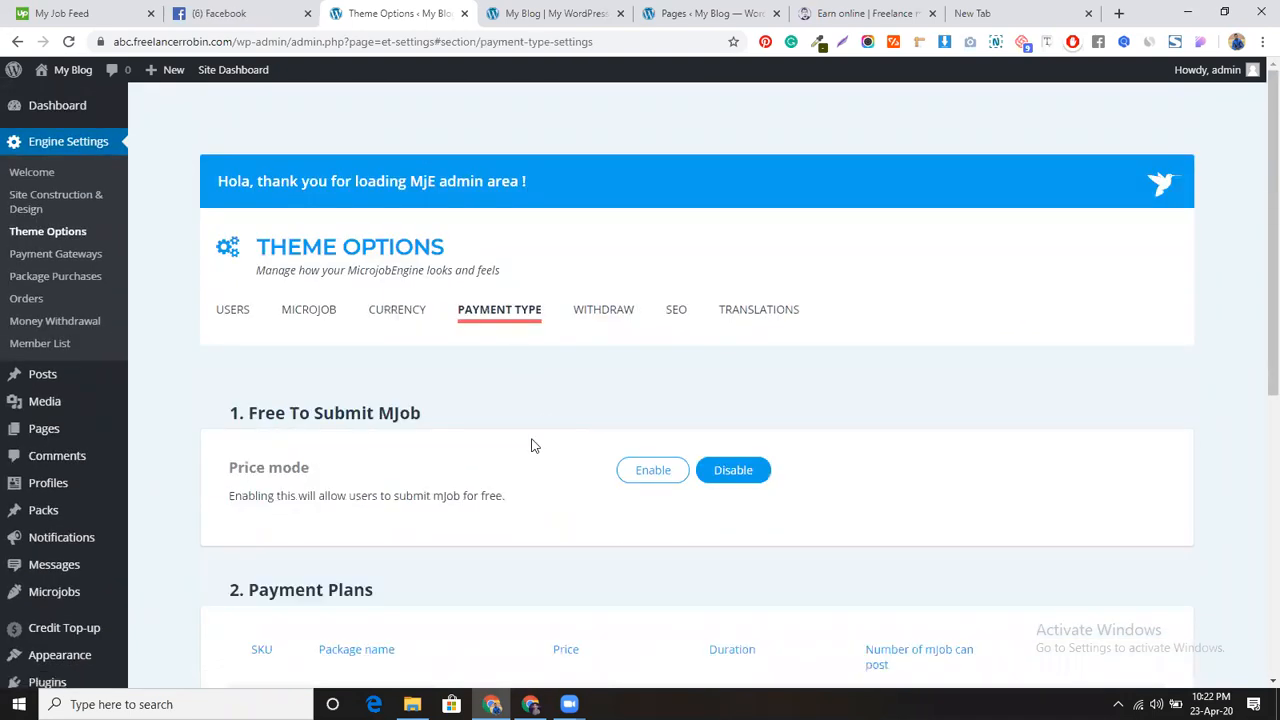
{"action": "scroll", "coordinate": [531, 445], "scroll_direction": "down", "scroll_amount": 3}
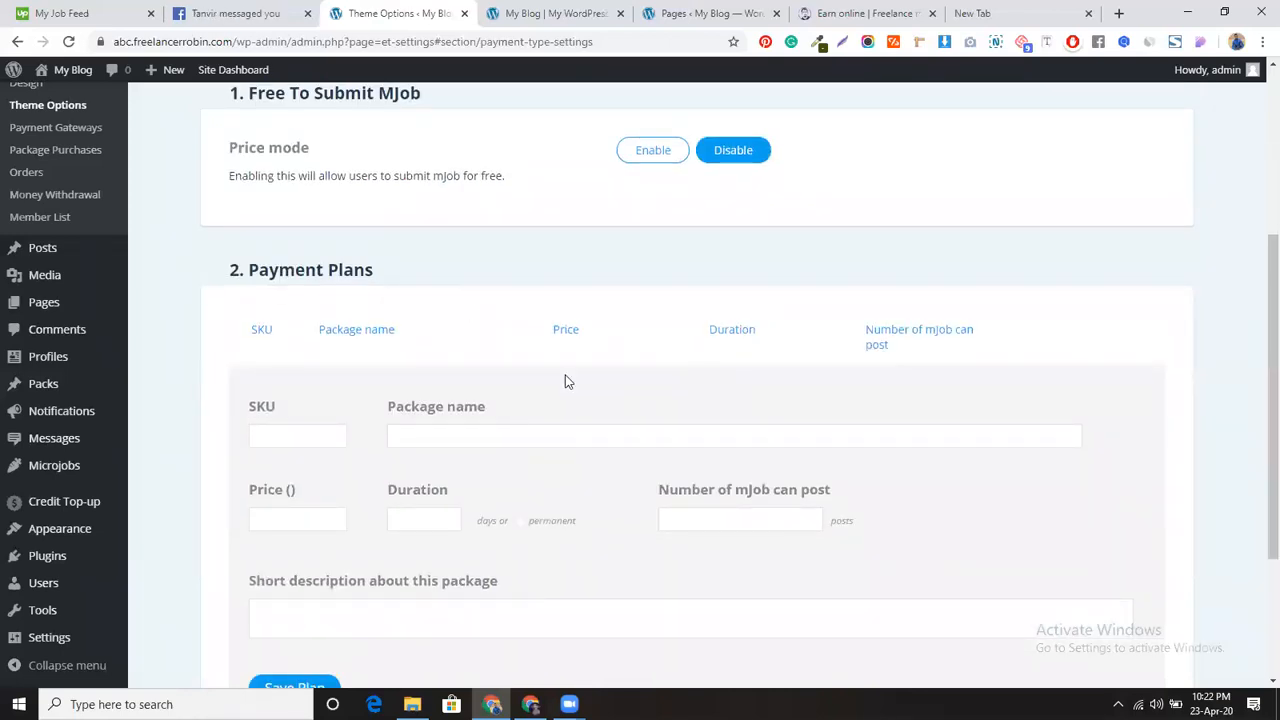
{"action": "scroll", "coordinate": [565, 381], "scroll_direction": "down", "scroll_amount": 1}
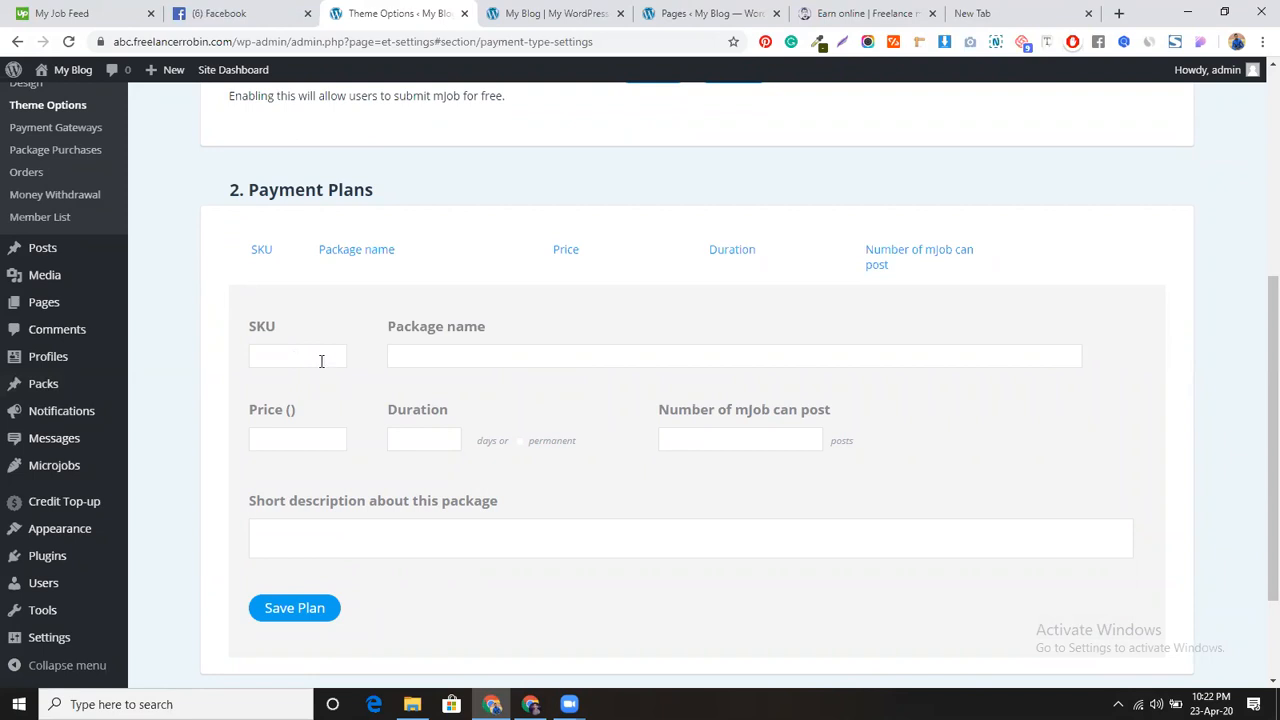
{"action": "scroll", "coordinate": [320, 287], "scroll_direction": "up", "scroll_amount": 2}
{"action": "left_click", "coordinate": [622, 234]}
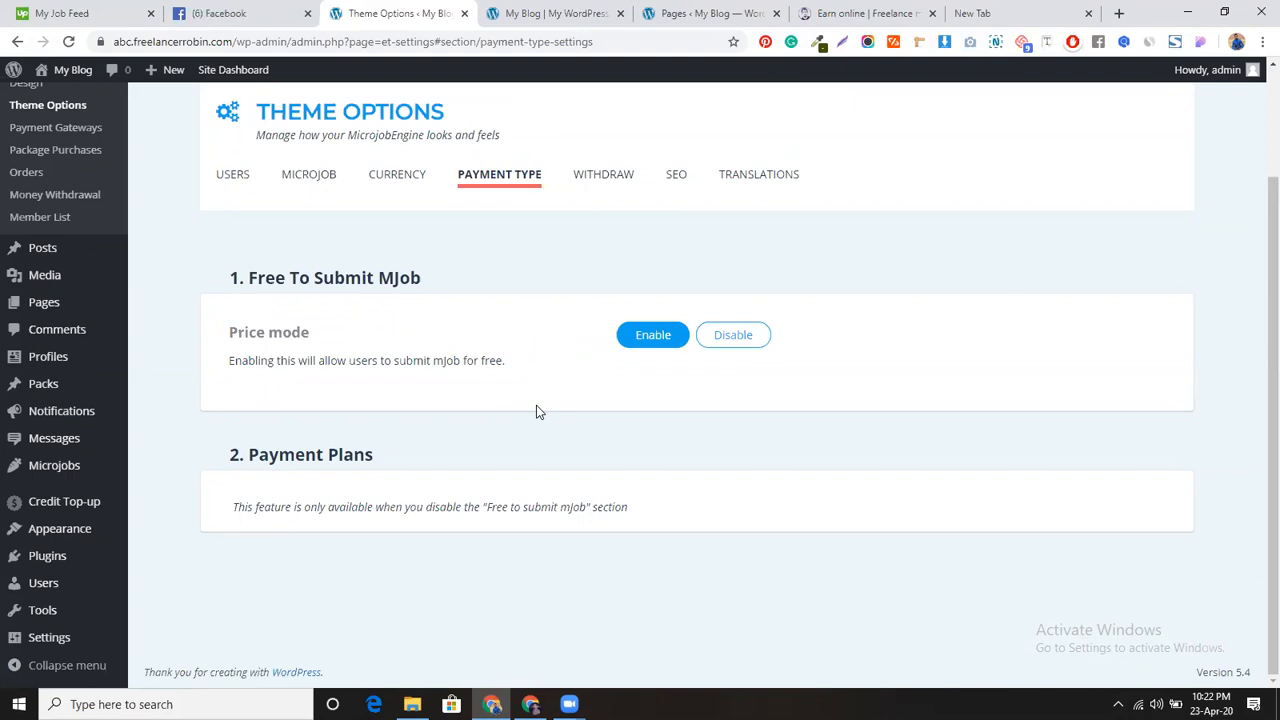
{"action": "left_click", "coordinate": [748, 335]}
{"action": "scroll", "coordinate": [509, 406], "scroll_direction": "down", "scroll_amount": 3}
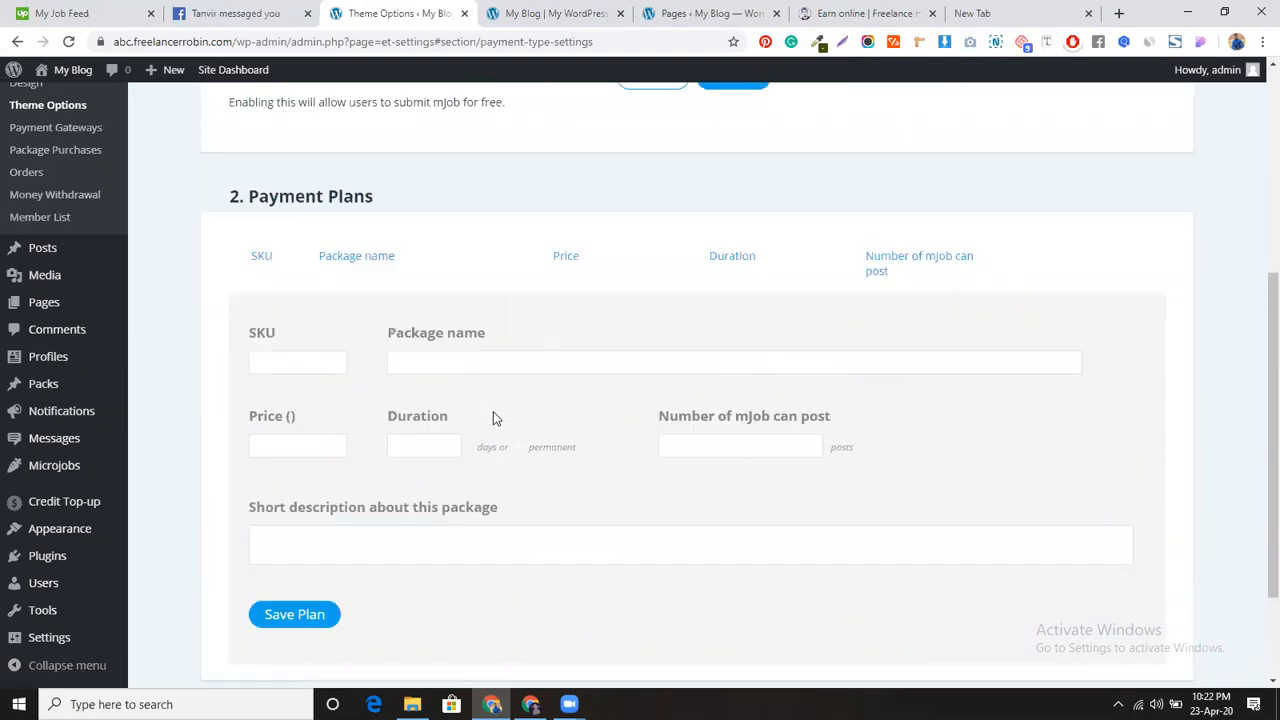
Step: Save payment plan SKU 1 'Basic': $5, 1 day, 5 mJobs
{"action": "left_click", "coordinate": [308, 361]}
{"action": "type", "text": "1"}
{"action": "left_click", "coordinate": [431, 358]}
{"action": "left_click", "coordinate": [429, 388]}
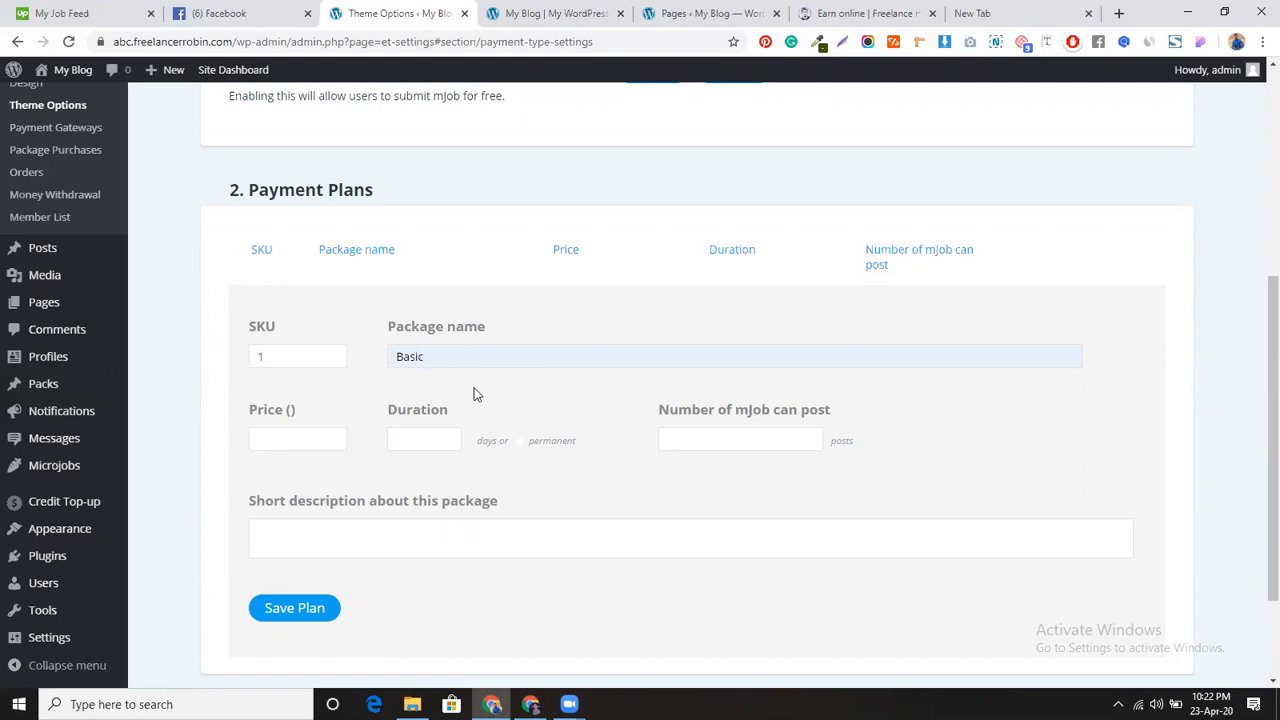
{"action": "left_click", "coordinate": [286, 438]}
{"action": "type", "text": "5"}
{"action": "left_click", "coordinate": [389, 438]}
{"action": "type", "text": "1"}
{"action": "left_click", "coordinate": [729, 441]}
{"action": "type", "text": "5"}
{"action": "left_click", "coordinate": [300, 609]}
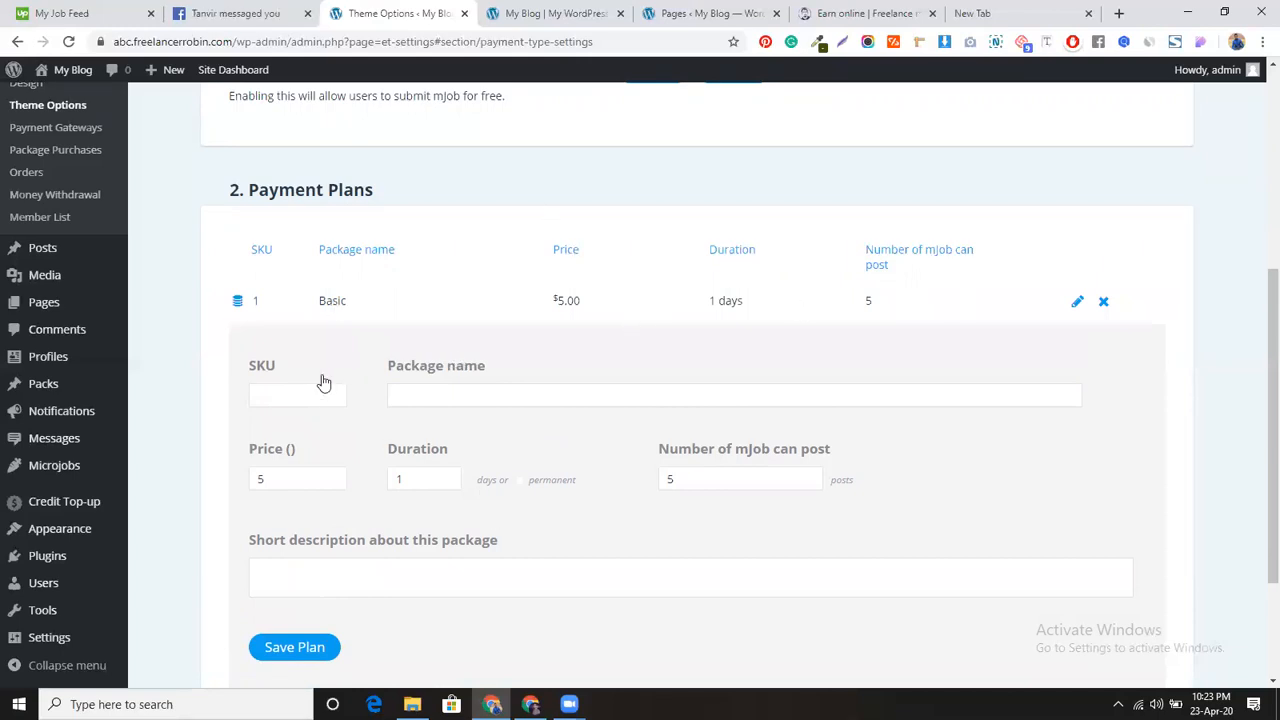
Step: Save payment plan SKU 2 'standard': $10, 2 days, 12 mJobs
{"action": "left_click", "coordinate": [285, 395]}
{"action": "type", "text": "2"}
{"action": "left_click", "coordinate": [455, 394]}
{"action": "type", "text": "standard"}
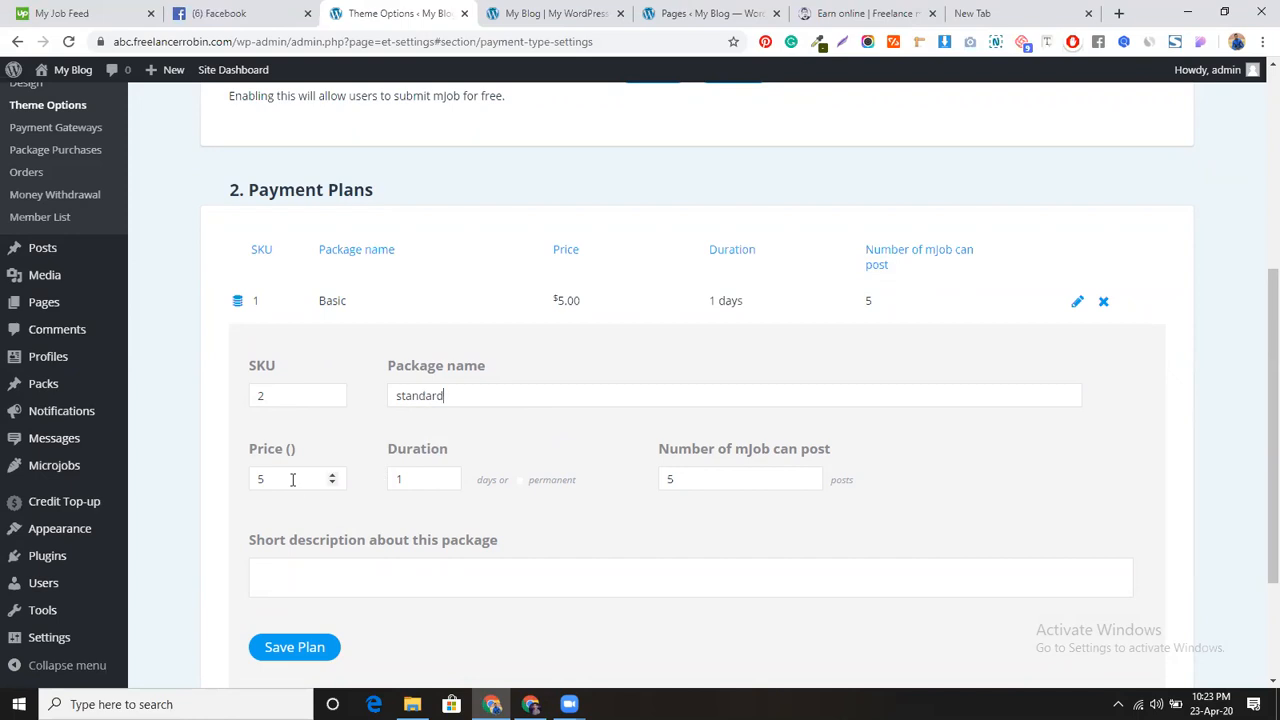
{"action": "left_click_drag", "start_coordinate": [293, 480], "coordinate": [247, 484]}
{"action": "type", "text": "10"}
{"action": "left_click_drag", "start_coordinate": [432, 480], "coordinate": [392, 479]}
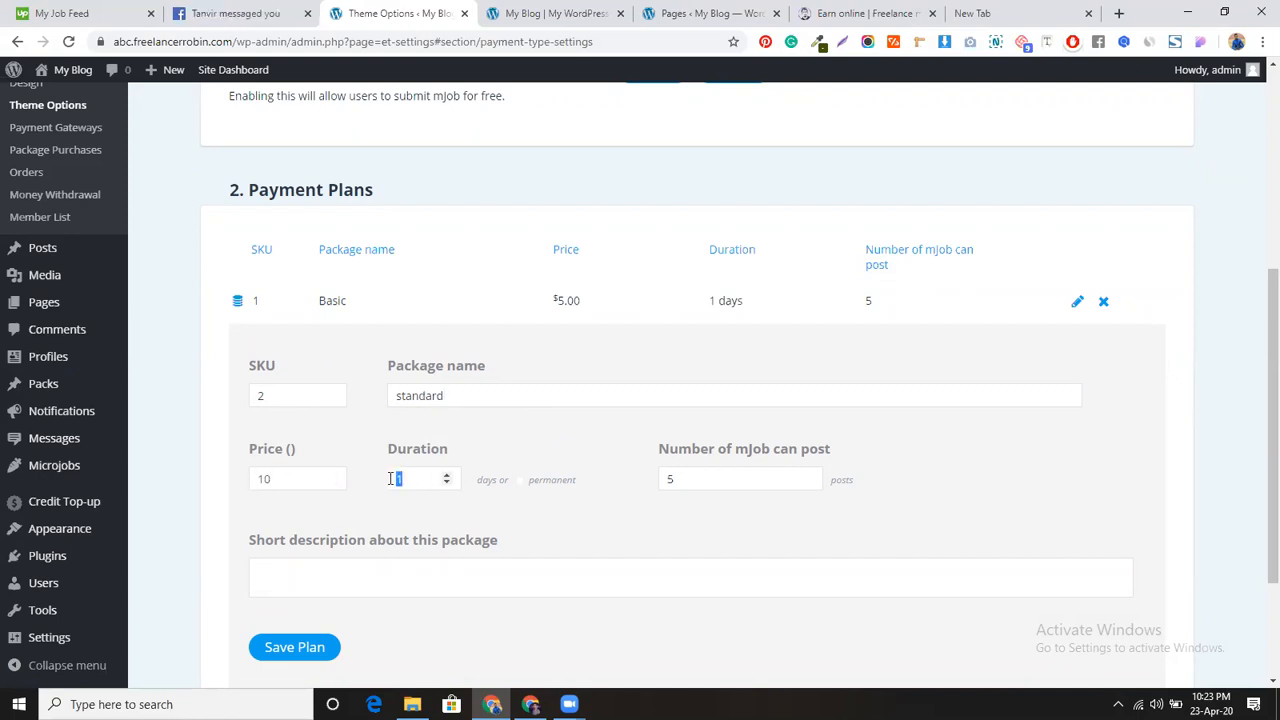
{"action": "type", "text": "2"}
{"action": "left_click_drag", "start_coordinate": [699, 480], "coordinate": [669, 480]}
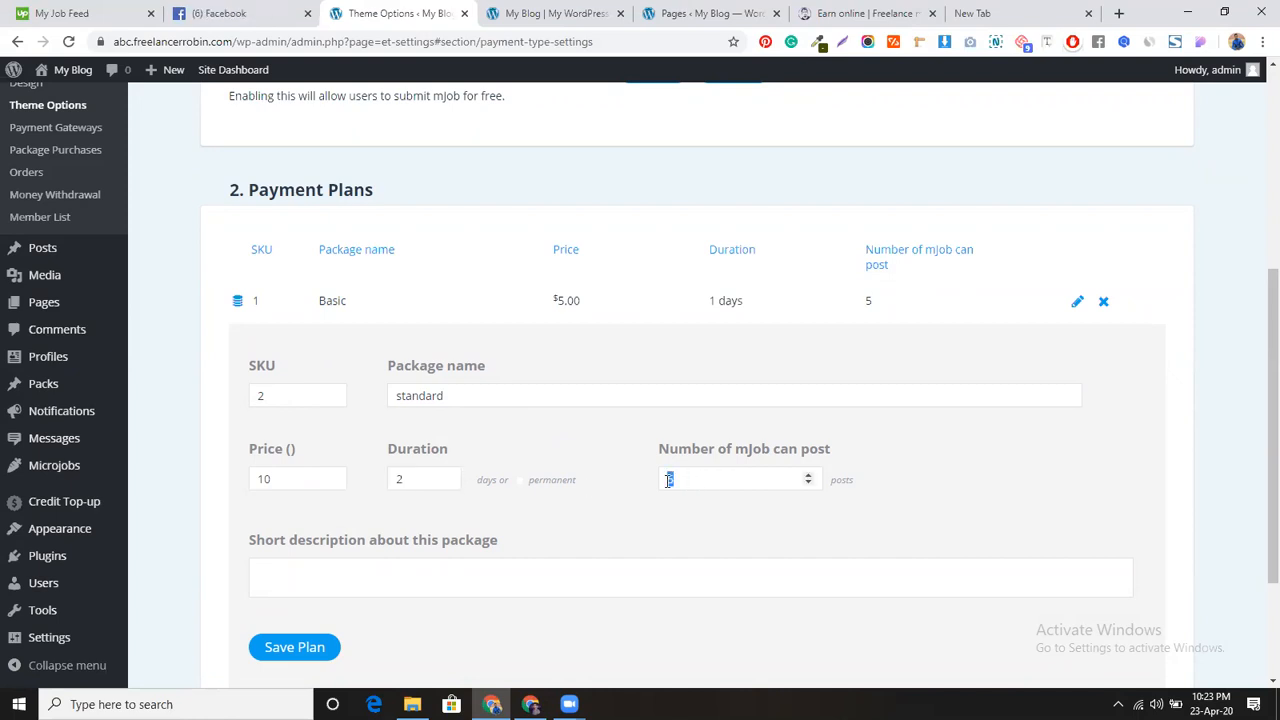
{"action": "key", "text": "BackSpace"}
{"action": "type", "text": "10"}
{"action": "key", "text": "BackSpace"}
{"action": "type", "text": "2"}
{"action": "left_click", "coordinate": [305, 647]}
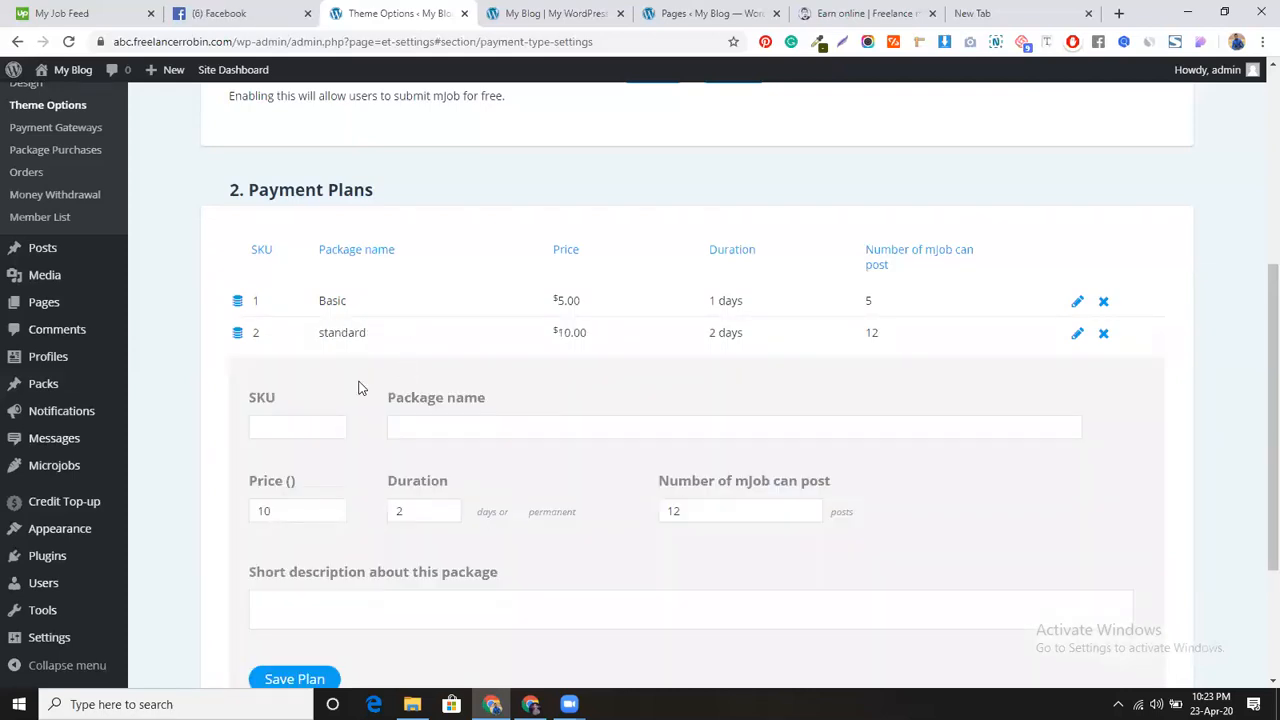
Step: Re-enable free mJob submission under Price mode, then go to the Withdraw settings
{"action": "scroll", "coordinate": [472, 397], "scroll_direction": "up", "scroll_amount": 3}
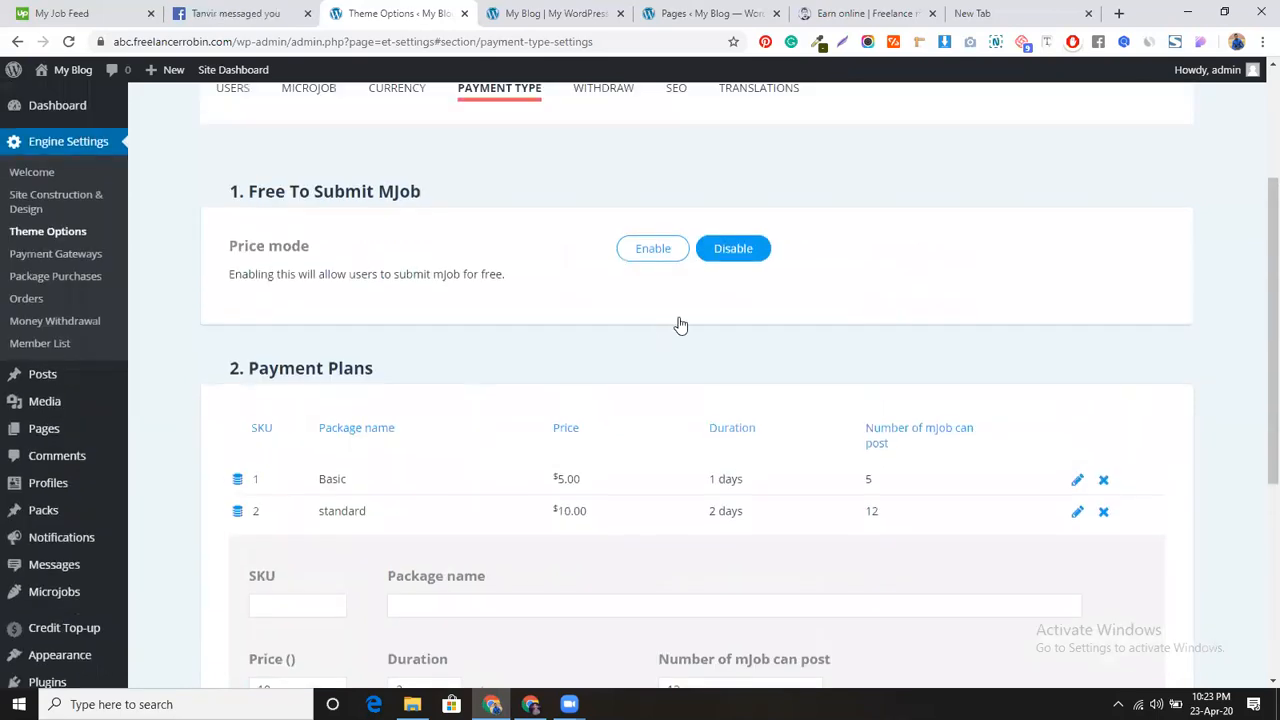
{"action": "left_click", "coordinate": [651, 311]}
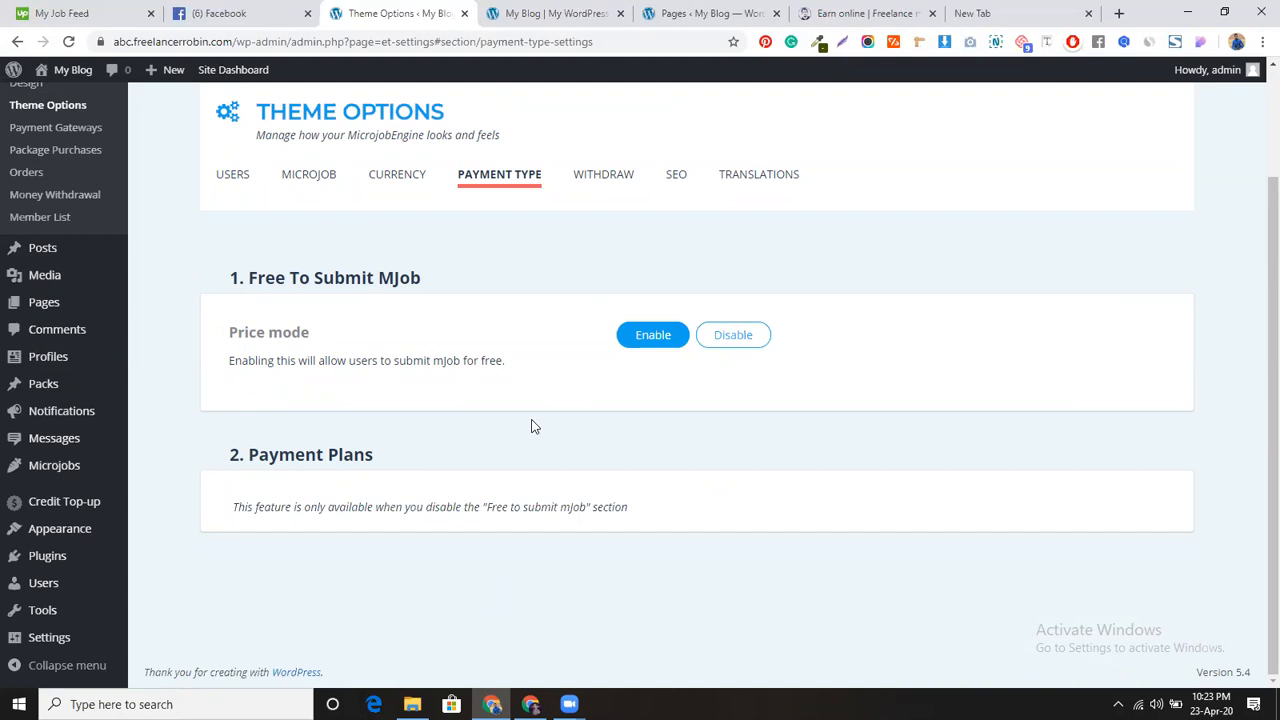
{"action": "left_click", "coordinate": [601, 174]}
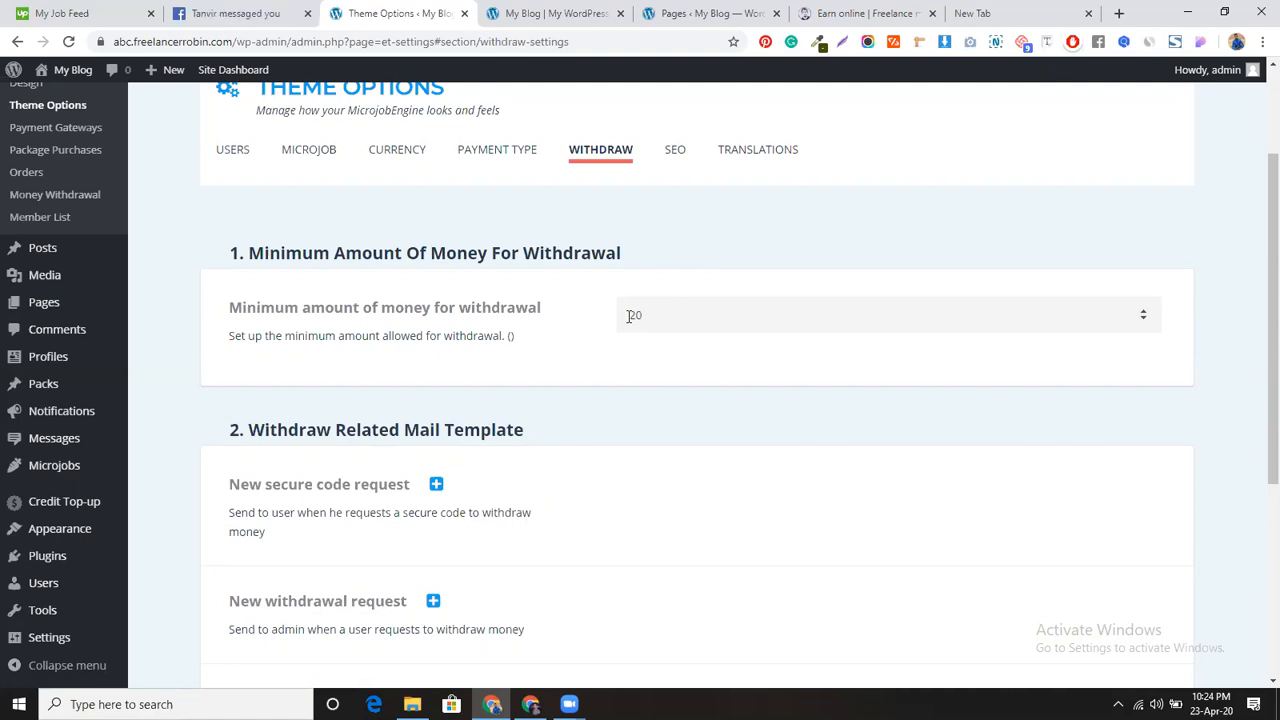
Step: Change the minimum withdrawal amount to 3 and review the withdrawal mail templates
{"action": "double_click", "coordinate": [686, 320]}
{"action": "type", "text": "100"}
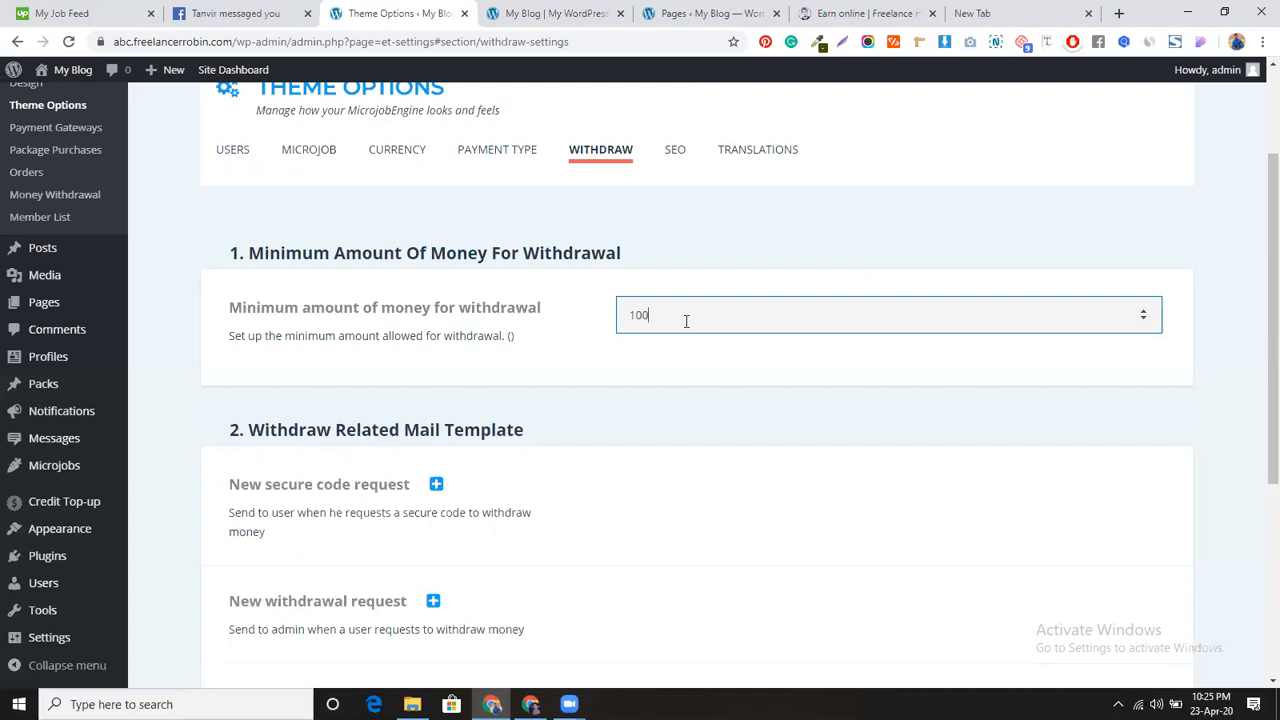
{"action": "key", "text": "BackSpace"}
{"action": "key", "text": "BackSpace"}
{"action": "key", "text": "BackSpace"}
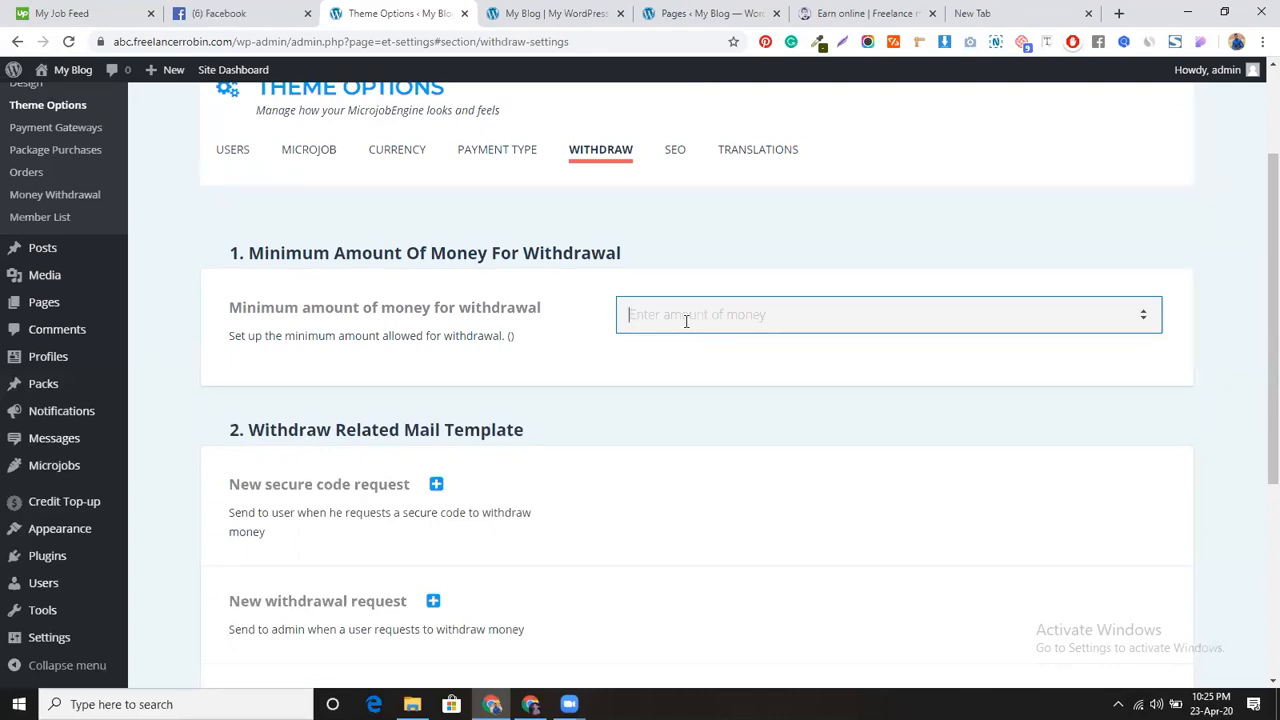
{"action": "type", "text": "4"}
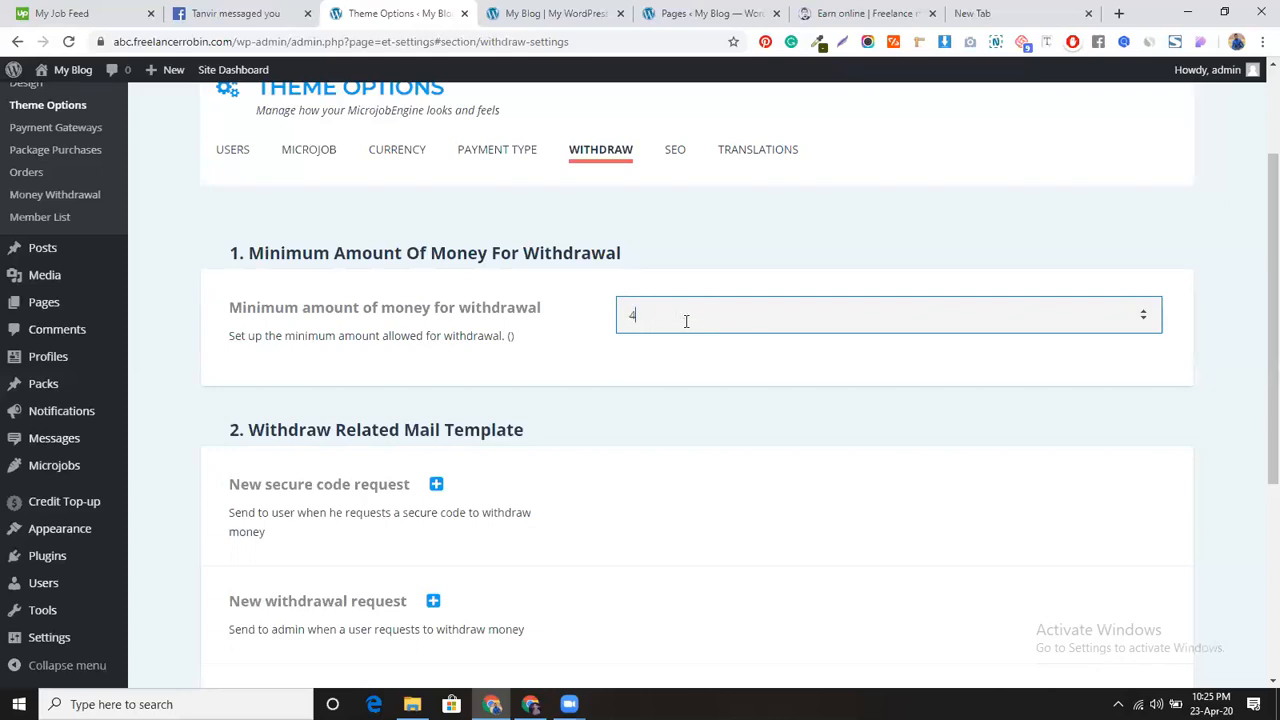
{"action": "key", "text": "BackSpace"}
{"action": "type", "text": "3"}
{"action": "scroll", "coordinate": [634, 463], "scroll_direction": "down", "scroll_amount": 3}
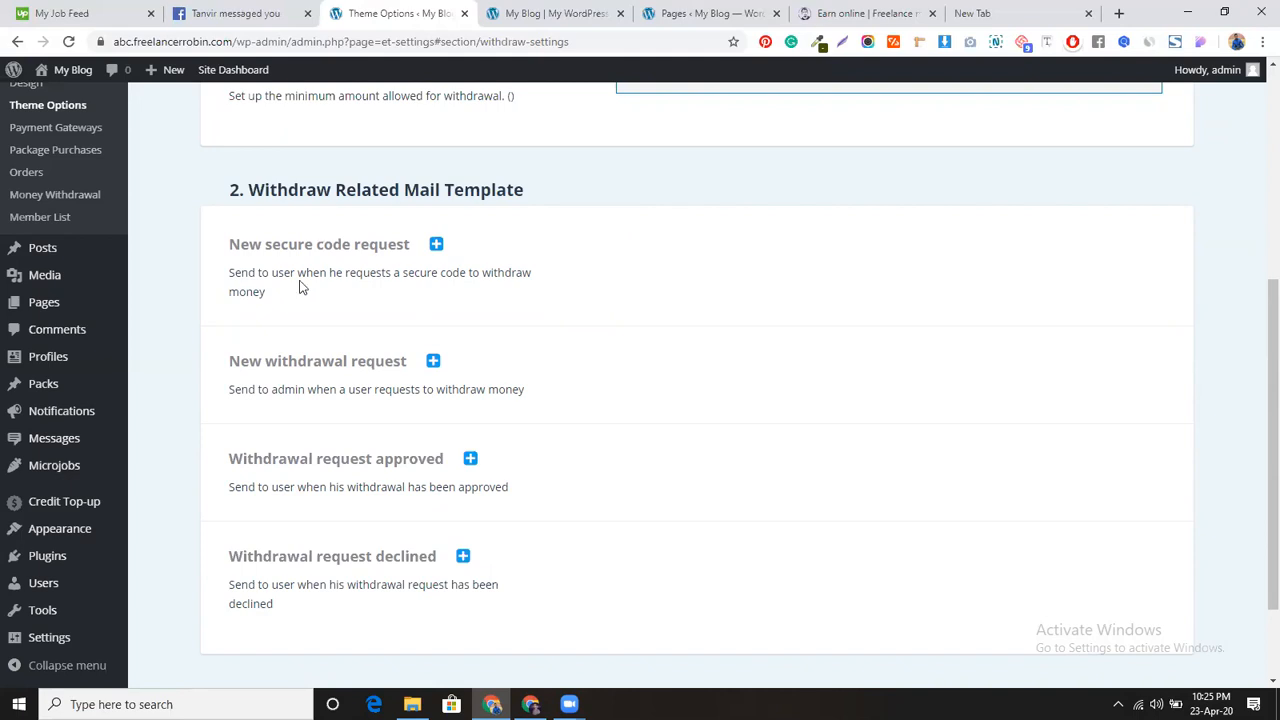
{"action": "scroll", "coordinate": [518, 305], "scroll_direction": "up", "scroll_amount": 1}
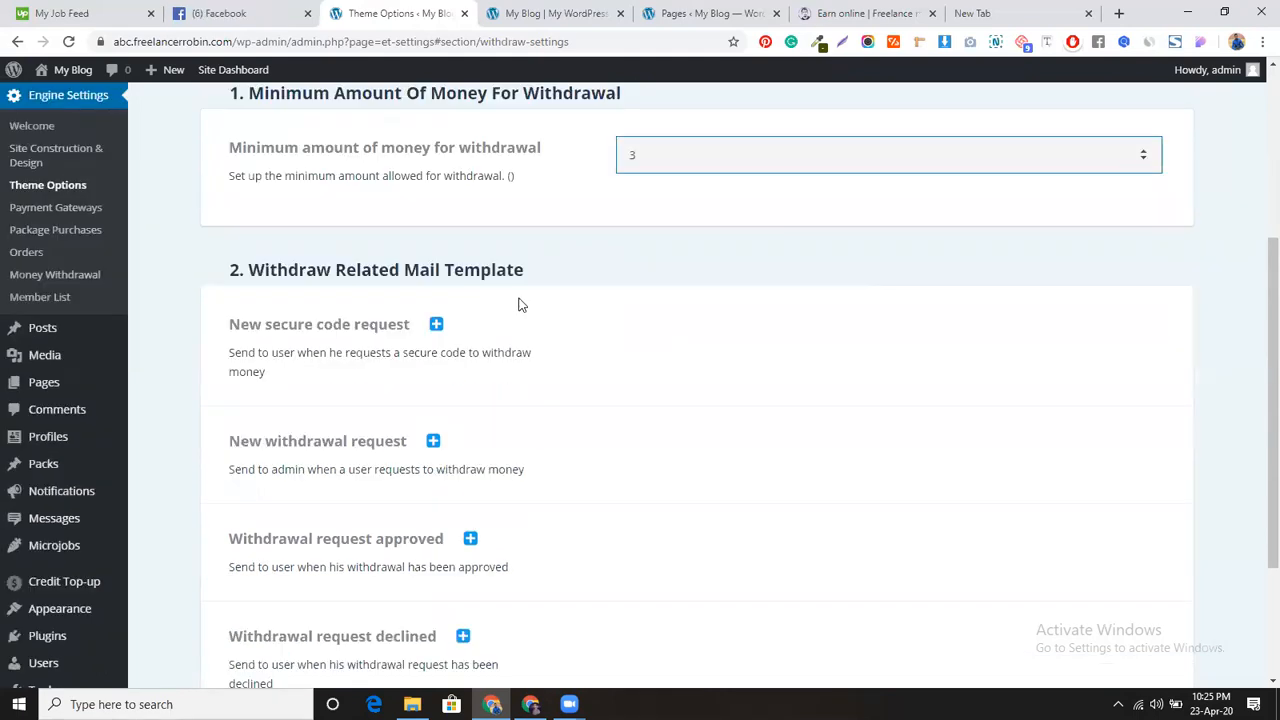
{"action": "scroll", "coordinate": [525, 305], "scroll_direction": "up", "scroll_amount": 3}
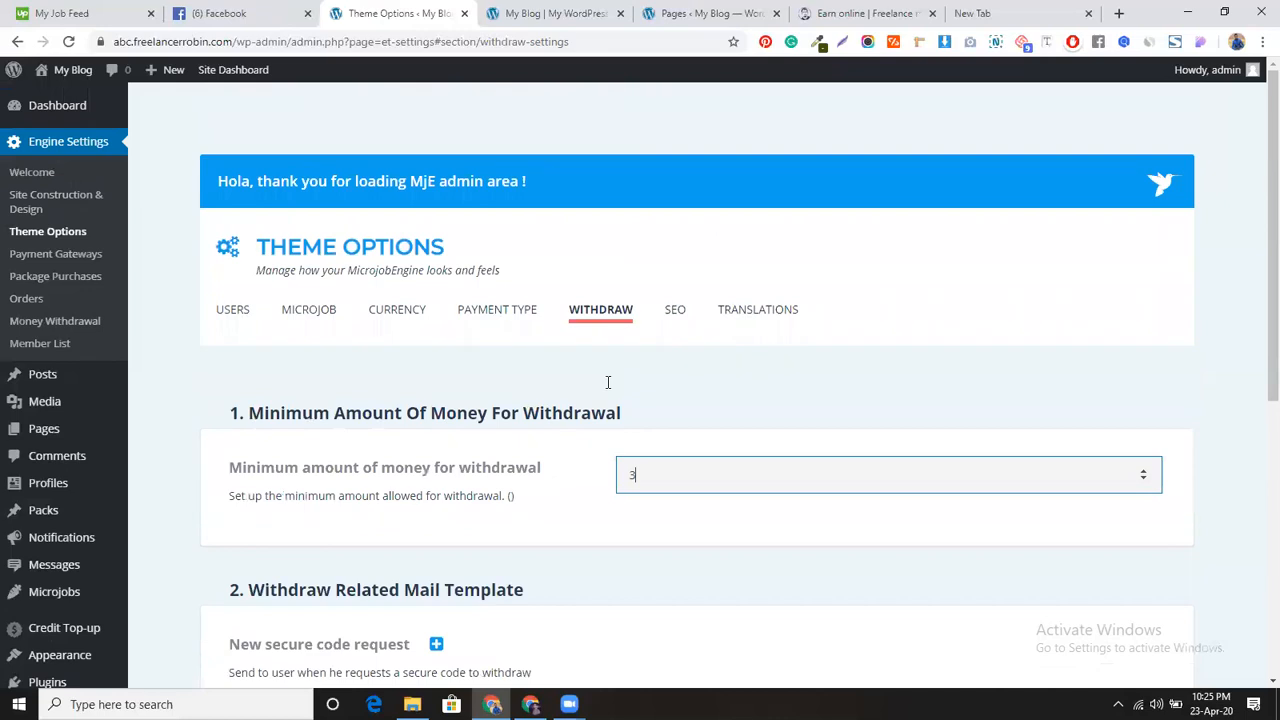
{"action": "scroll", "coordinate": [606, 380], "scroll_direction": "down", "scroll_amount": 6}
{"action": "scroll", "coordinate": [604, 387], "scroll_direction": "up", "scroll_amount": 8}
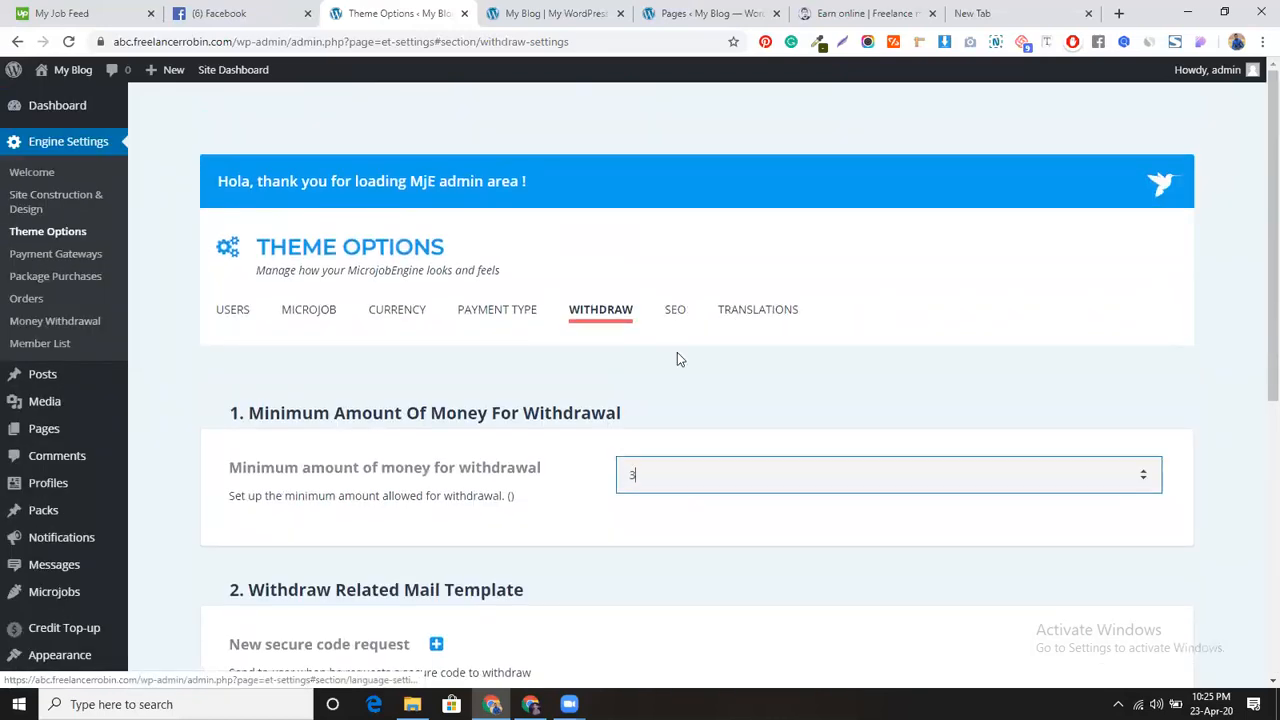
Step: Look through the SEO tab's slug settings, such as mjob_post and mjob_category
{"action": "left_click", "coordinate": [673, 312]}
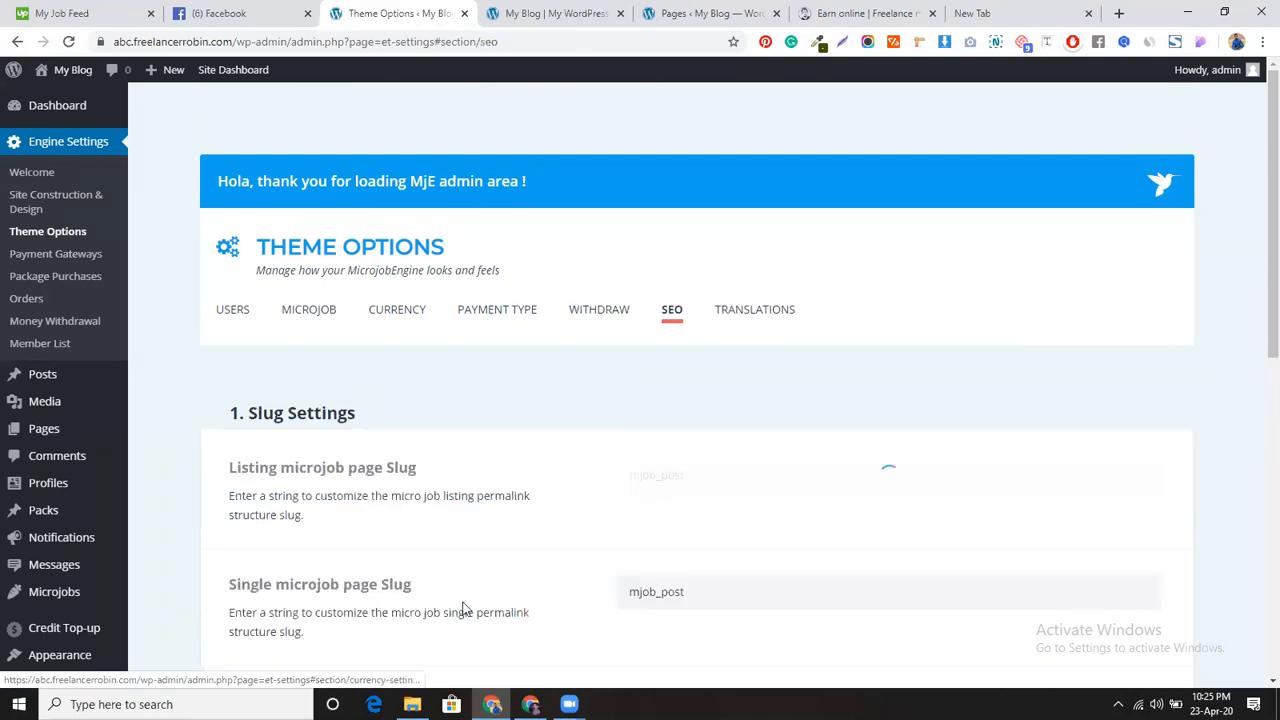
{"action": "scroll", "coordinate": [536, 458], "scroll_direction": "down", "scroll_amount": 2}
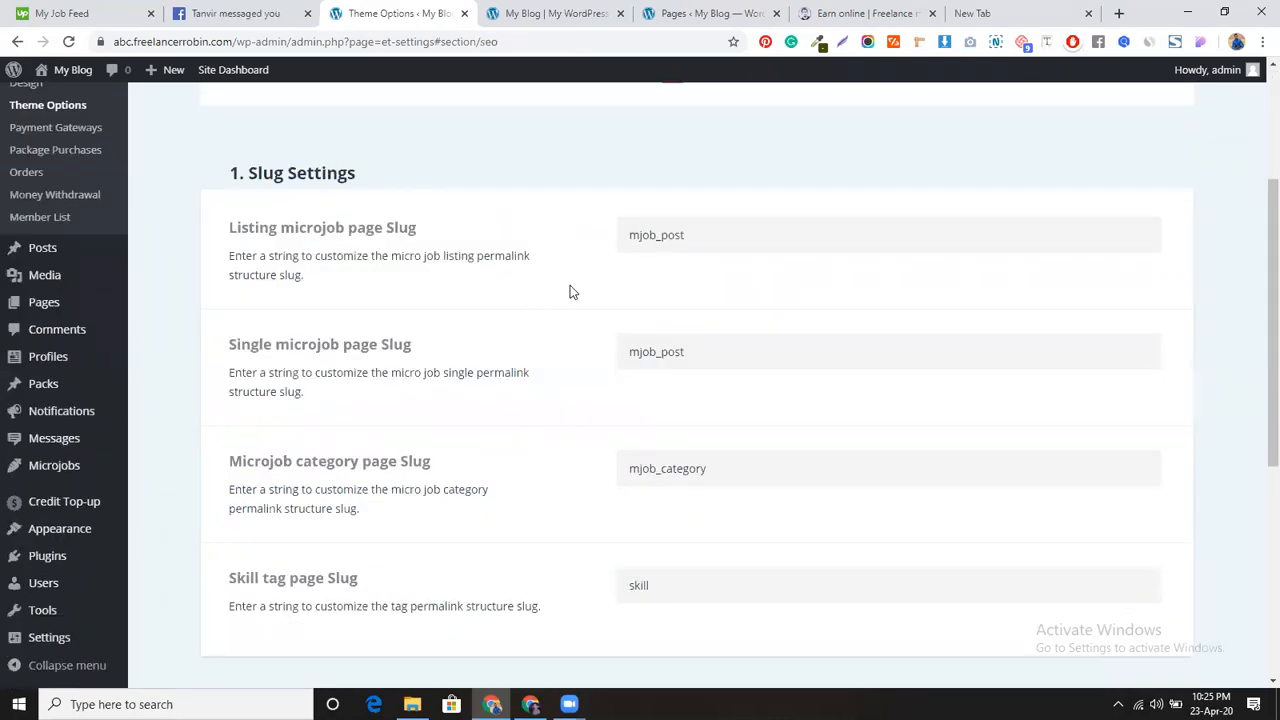
{"action": "scroll", "coordinate": [560, 428], "scroll_direction": "down", "scroll_amount": 2}
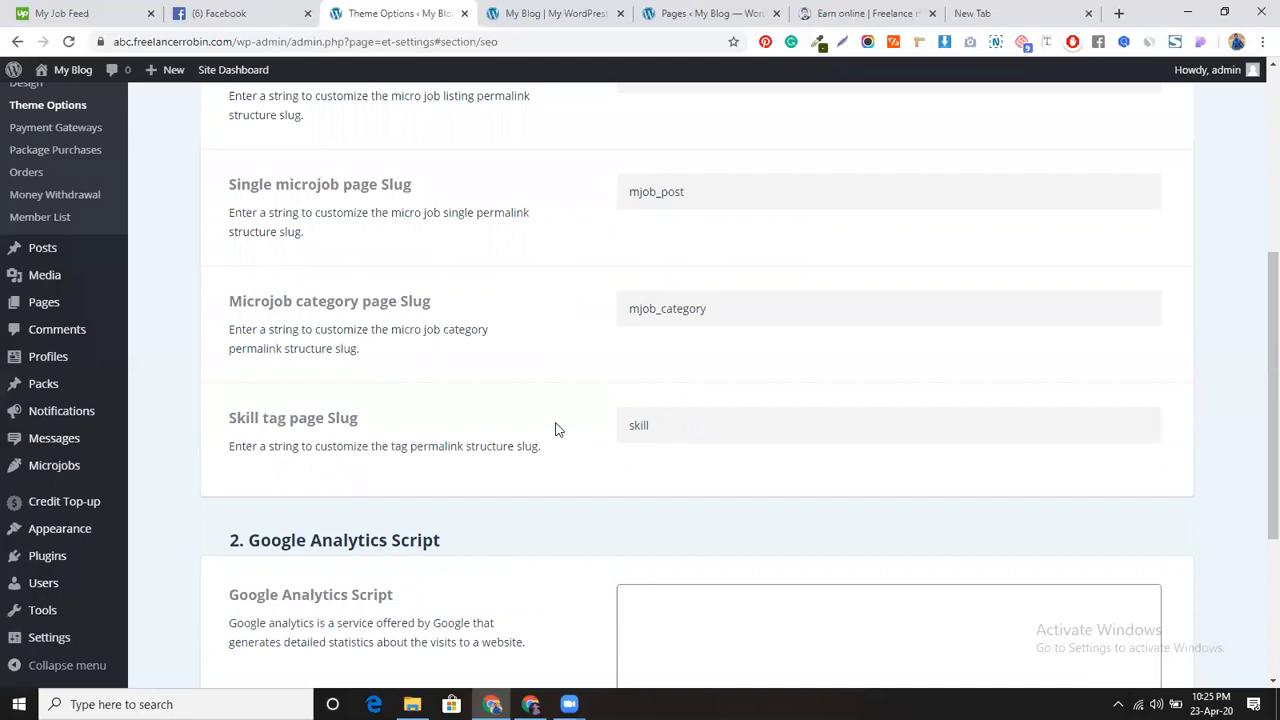
{"action": "scroll", "coordinate": [558, 429], "scroll_direction": "down", "scroll_amount": 3}
{"action": "scroll", "coordinate": [558, 431], "scroll_direction": "up", "scroll_amount": 2}
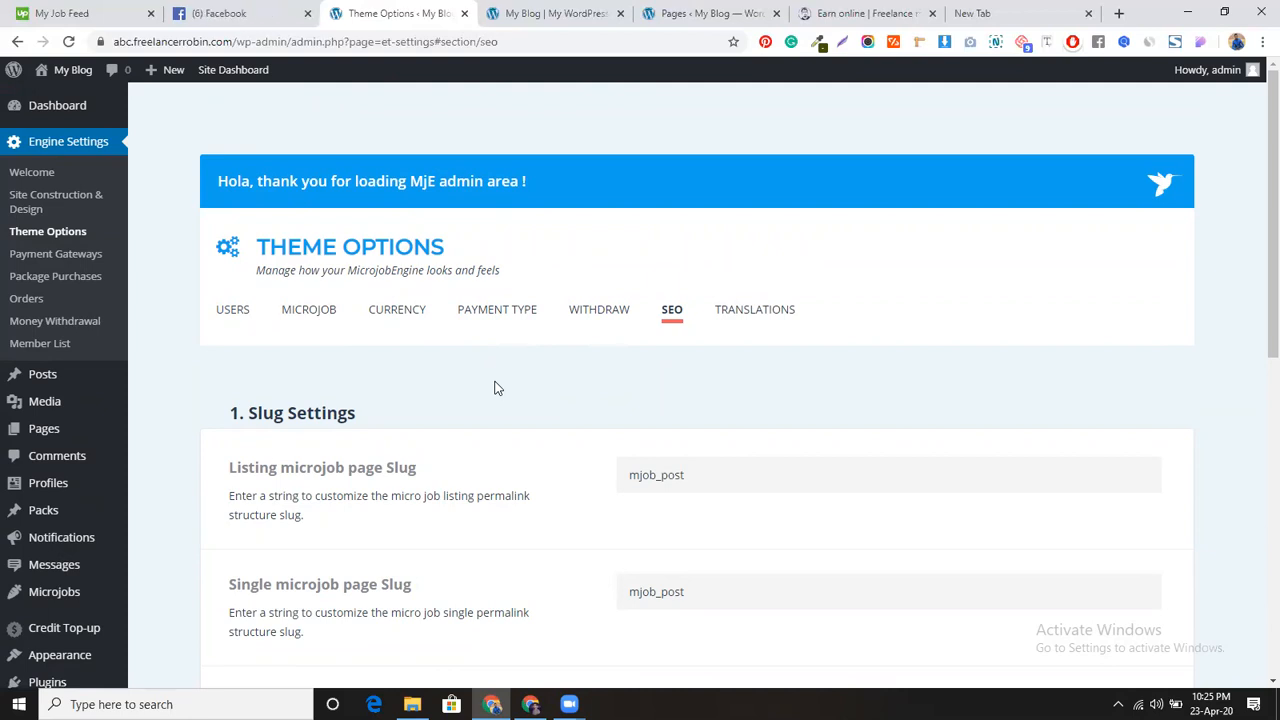
Step: Go back via Microjob to the Payment Type tab and confirm free mJob submission is enabled
{"action": "left_click", "coordinate": [326, 316]}
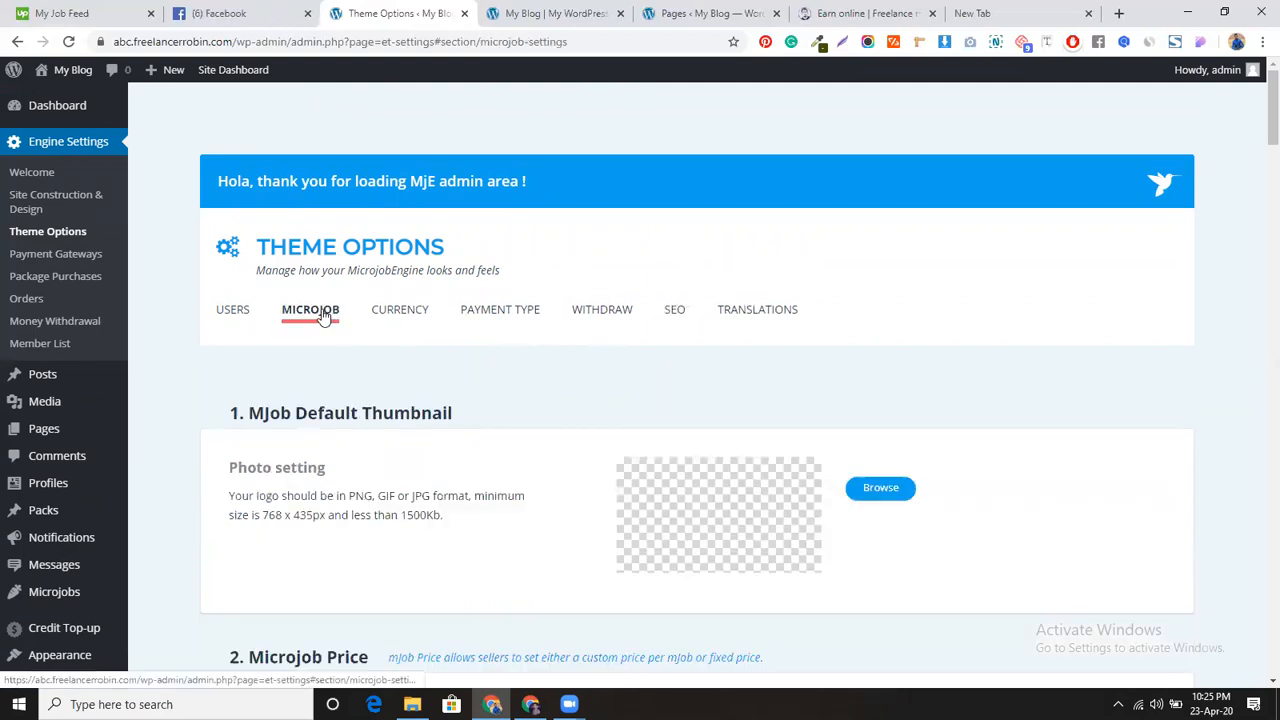
{"action": "left_click", "coordinate": [489, 316]}
{"action": "scroll", "coordinate": [533, 455], "scroll_direction": "down", "scroll_amount": 1}
{"action": "scroll", "coordinate": [533, 456], "scroll_direction": "down", "scroll_amount": 1}
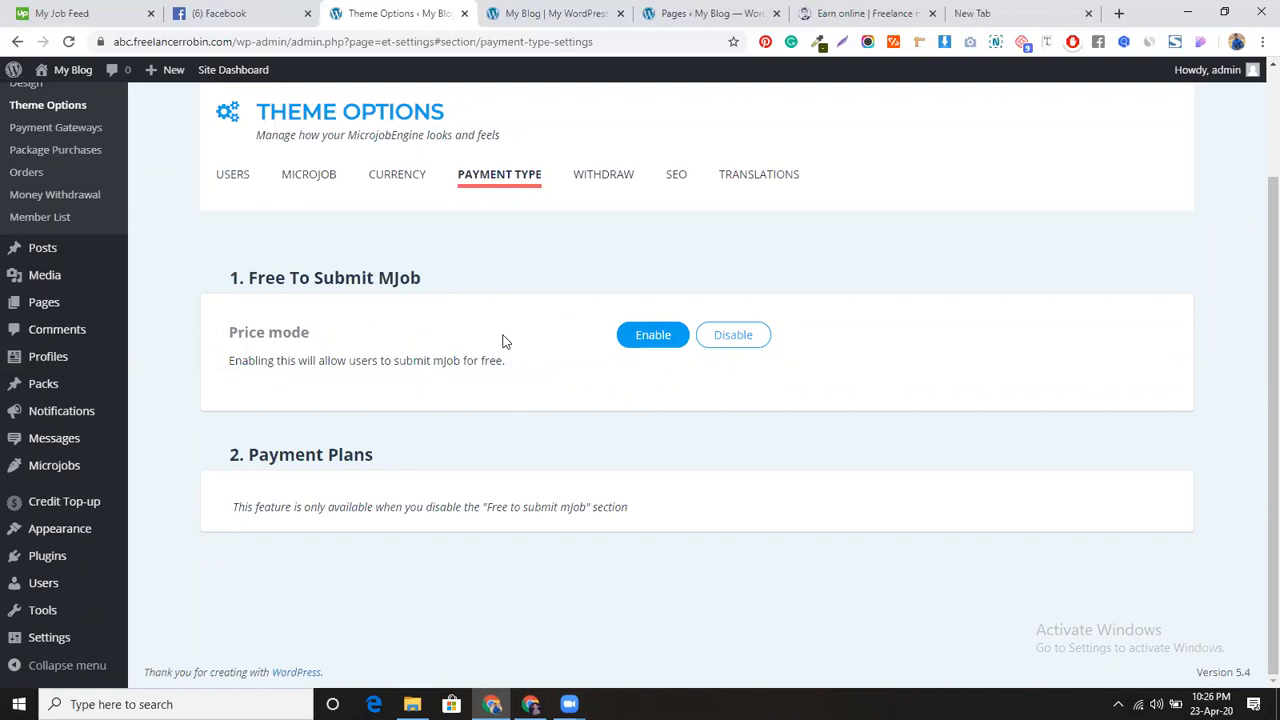
{"action": "scroll", "coordinate": [255, 297], "scroll_direction": "up", "scroll_amount": 1}
{"action": "scroll", "coordinate": [255, 297], "scroll_direction": "up", "scroll_amount": 3}
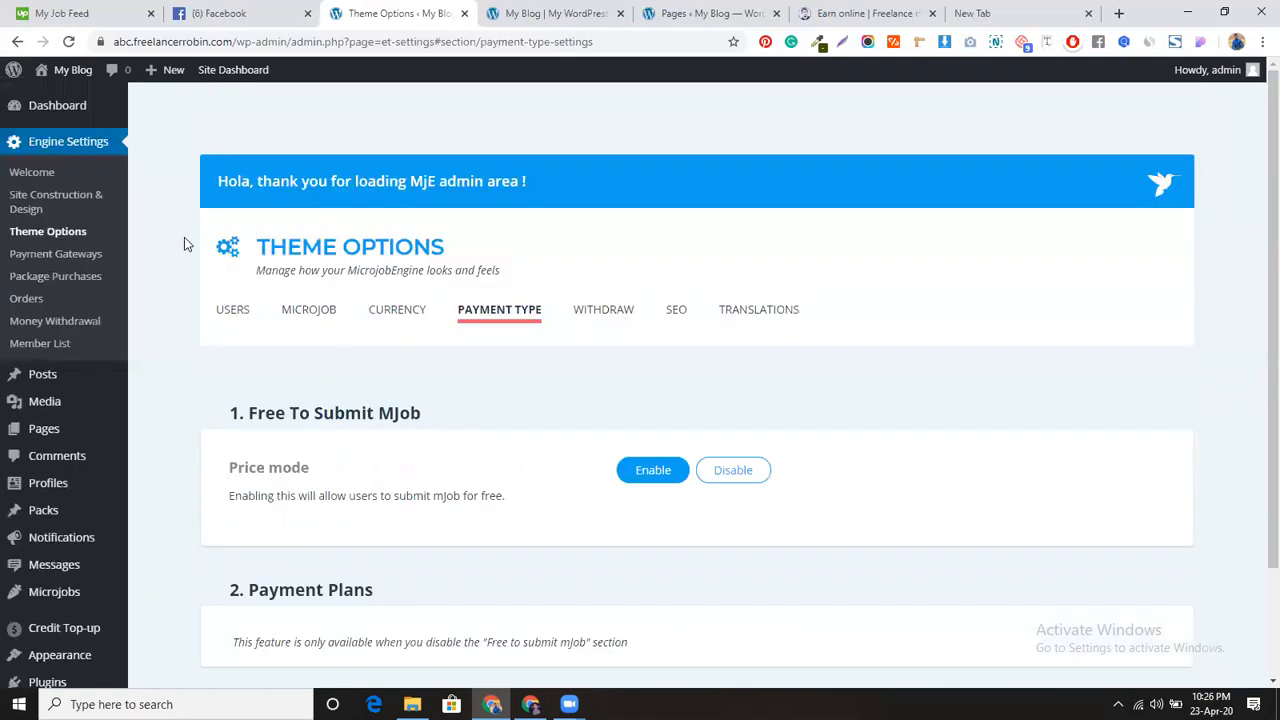
{"action": "left_click", "coordinate": [14, 255]}
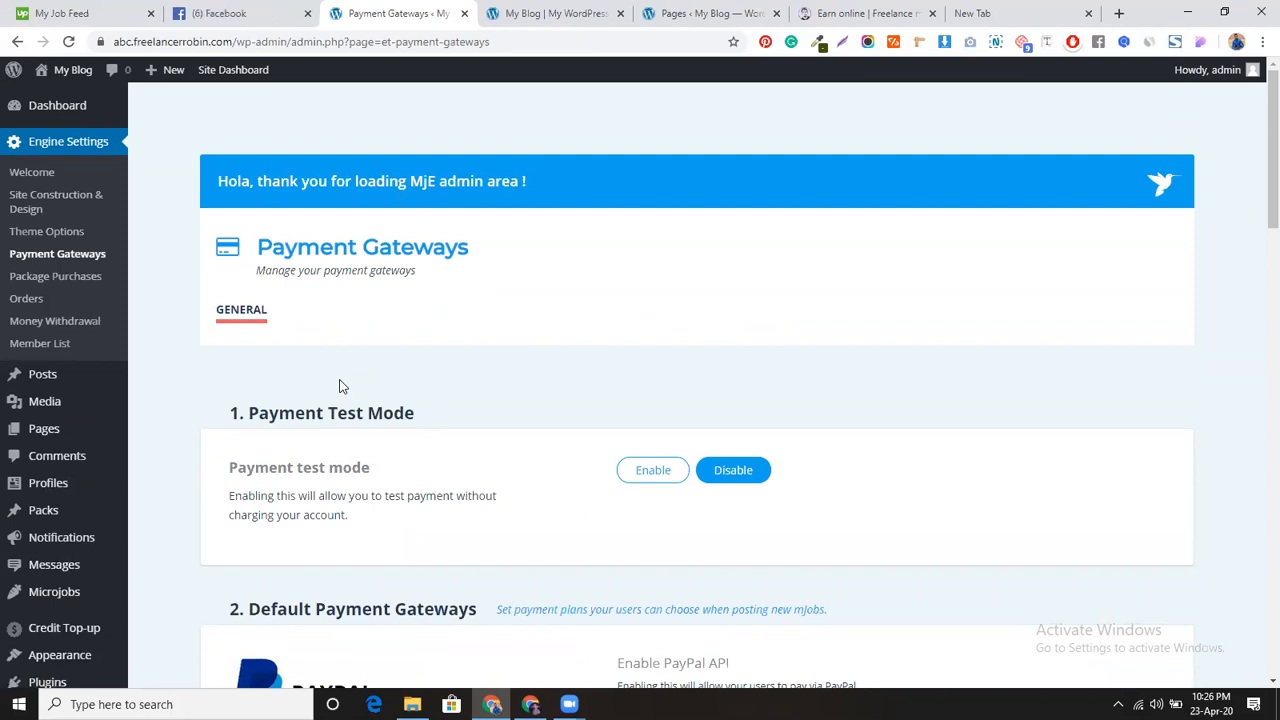
{"action": "scroll", "coordinate": [525, 384], "scroll_direction": "down", "scroll_amount": 2}
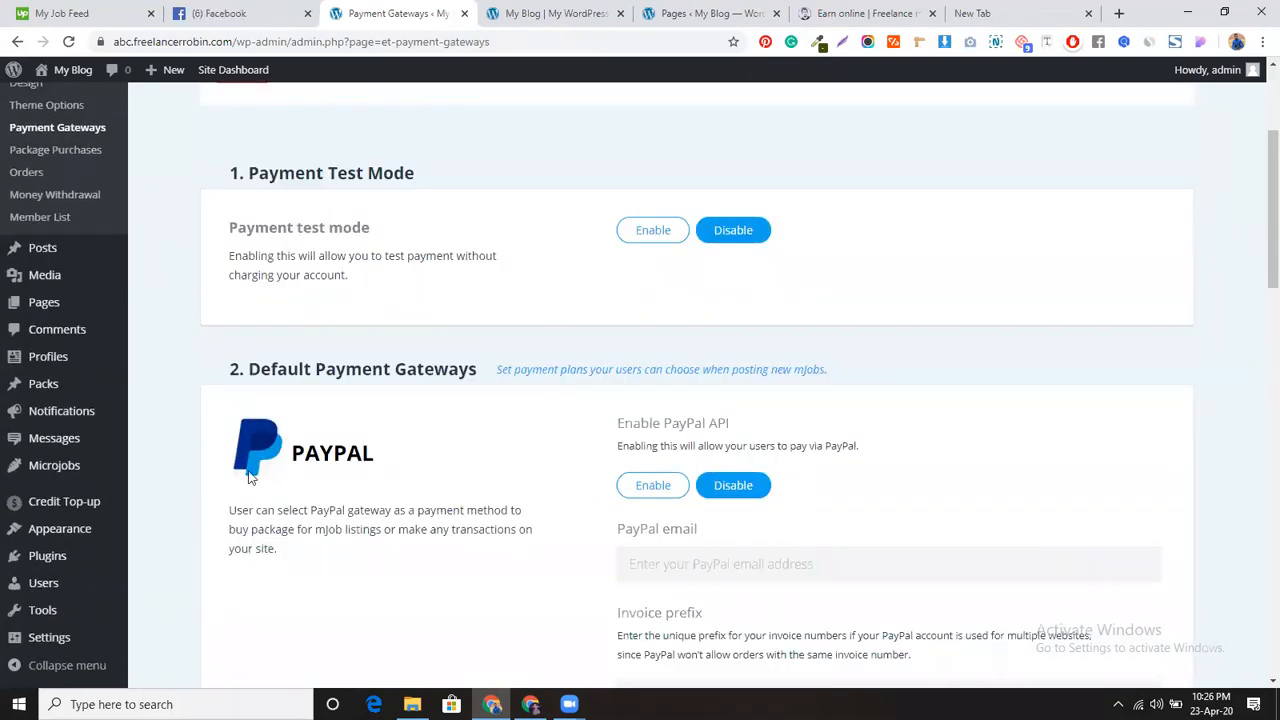
{"action": "scroll", "coordinate": [480, 471], "scroll_direction": "down", "scroll_amount": 4}
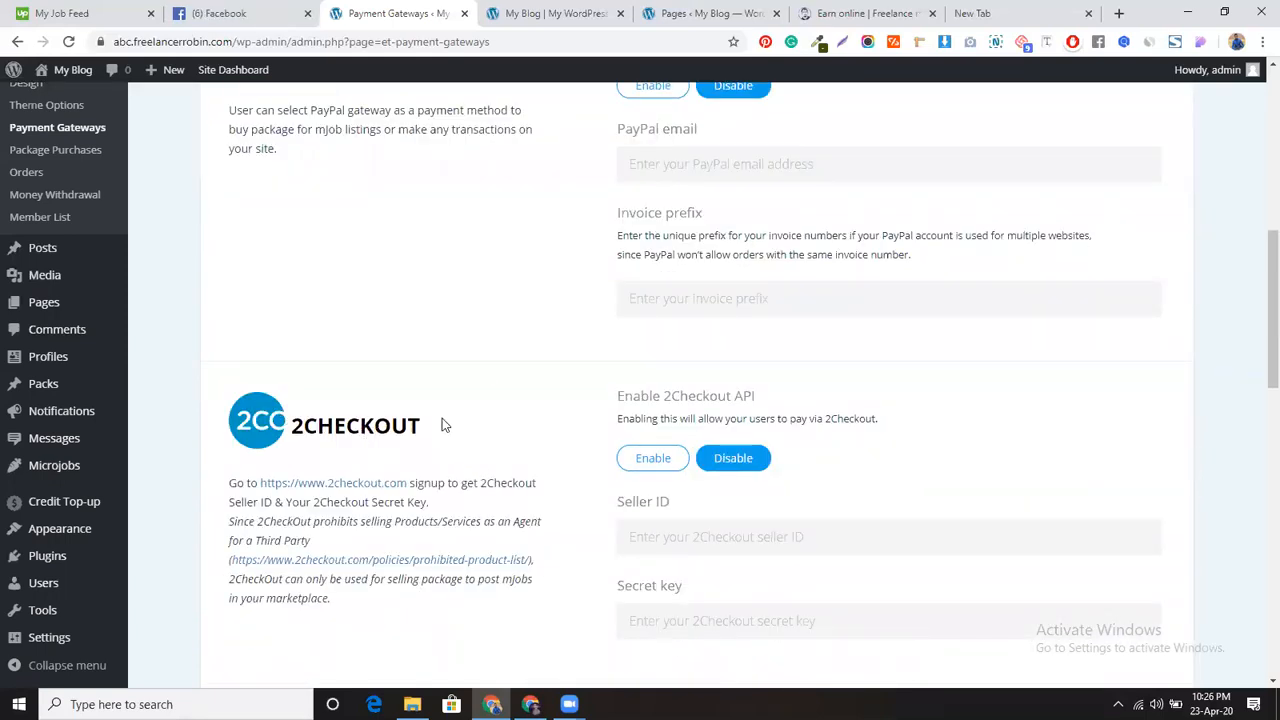
{"action": "scroll", "coordinate": [542, 450], "scroll_direction": "down", "scroll_amount": 4}
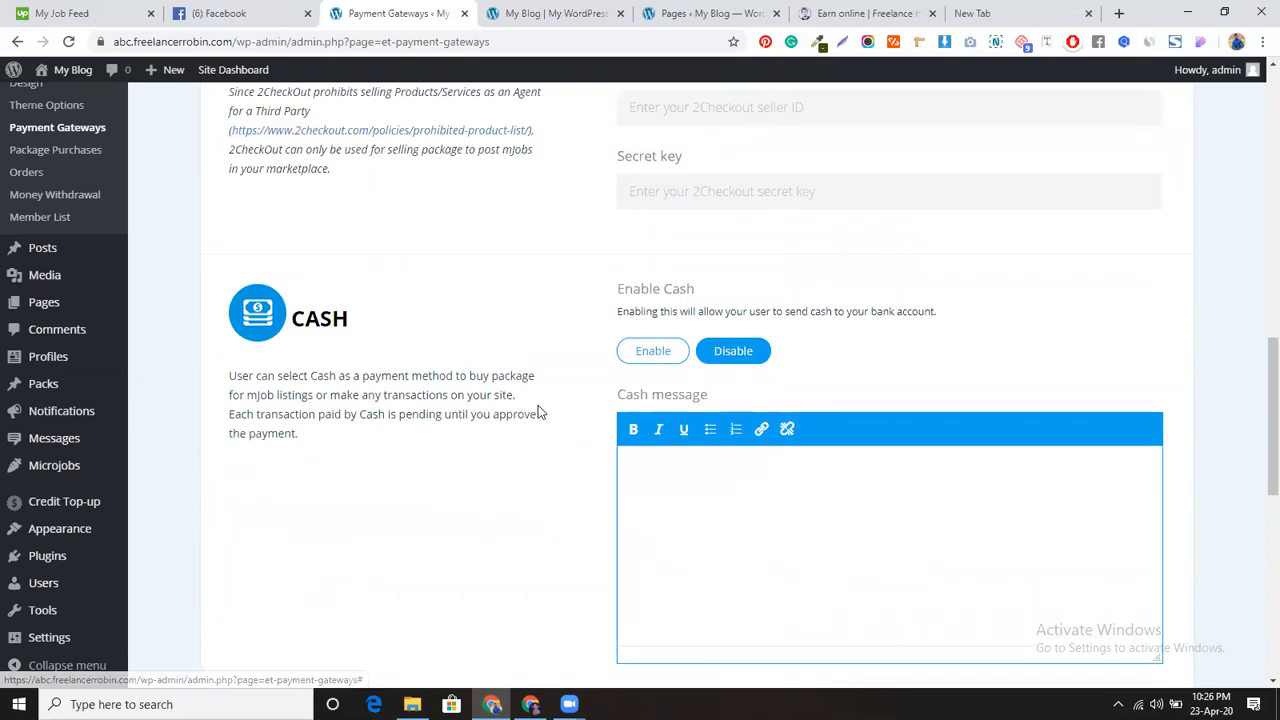
{"action": "scroll", "coordinate": [538, 405], "scroll_direction": "down", "scroll_amount": 5}
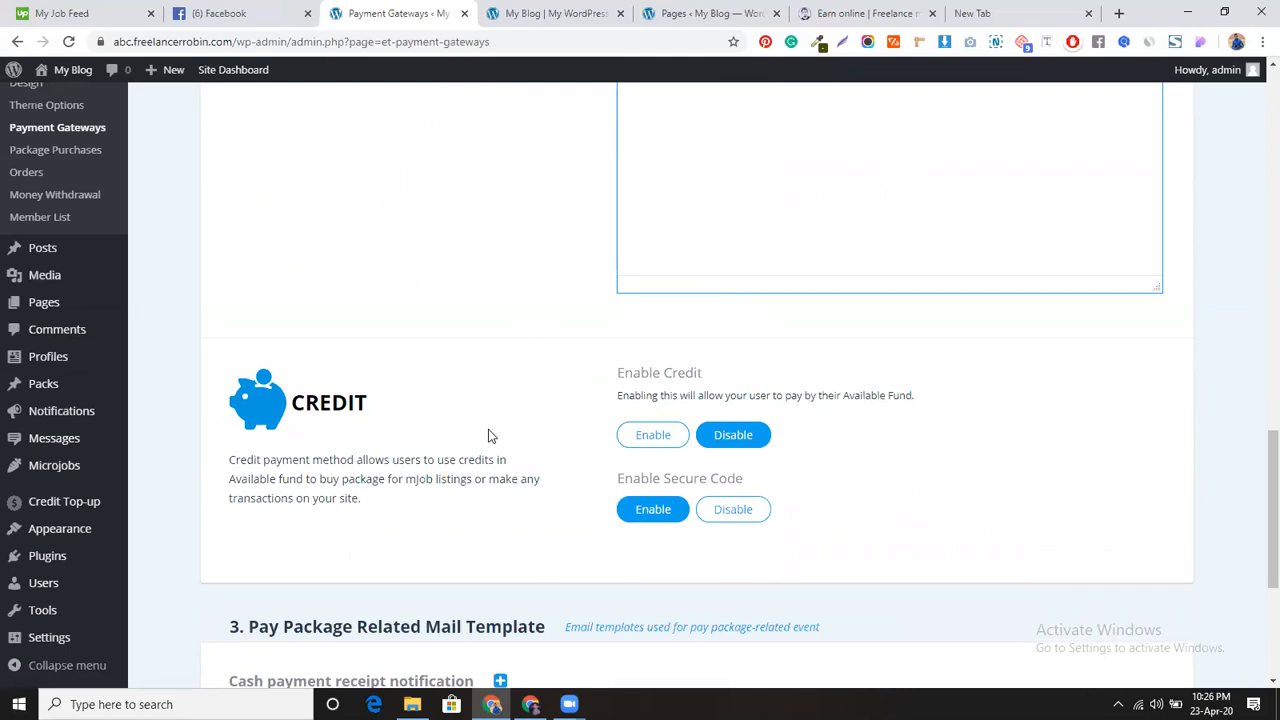
{"action": "scroll", "coordinate": [490, 435], "scroll_direction": "up", "scroll_amount": 1}
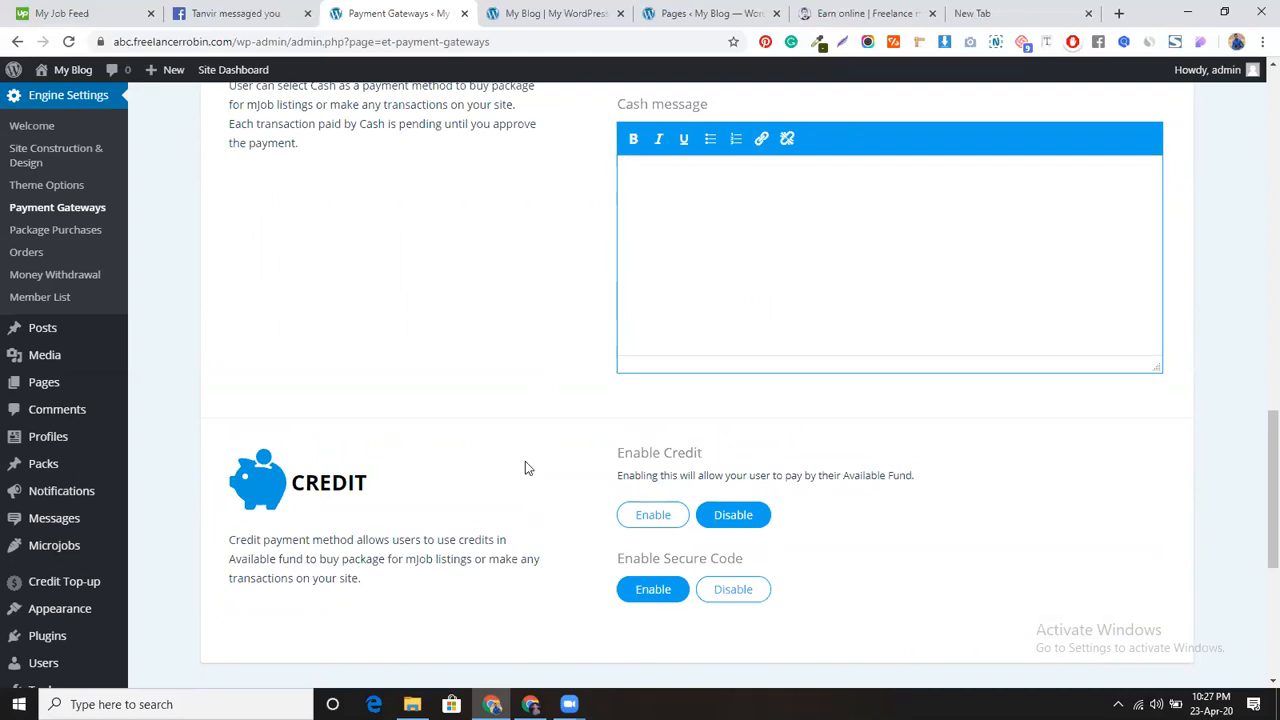
{"action": "scroll", "coordinate": [491, 523], "scroll_direction": "up", "scroll_amount": 3}
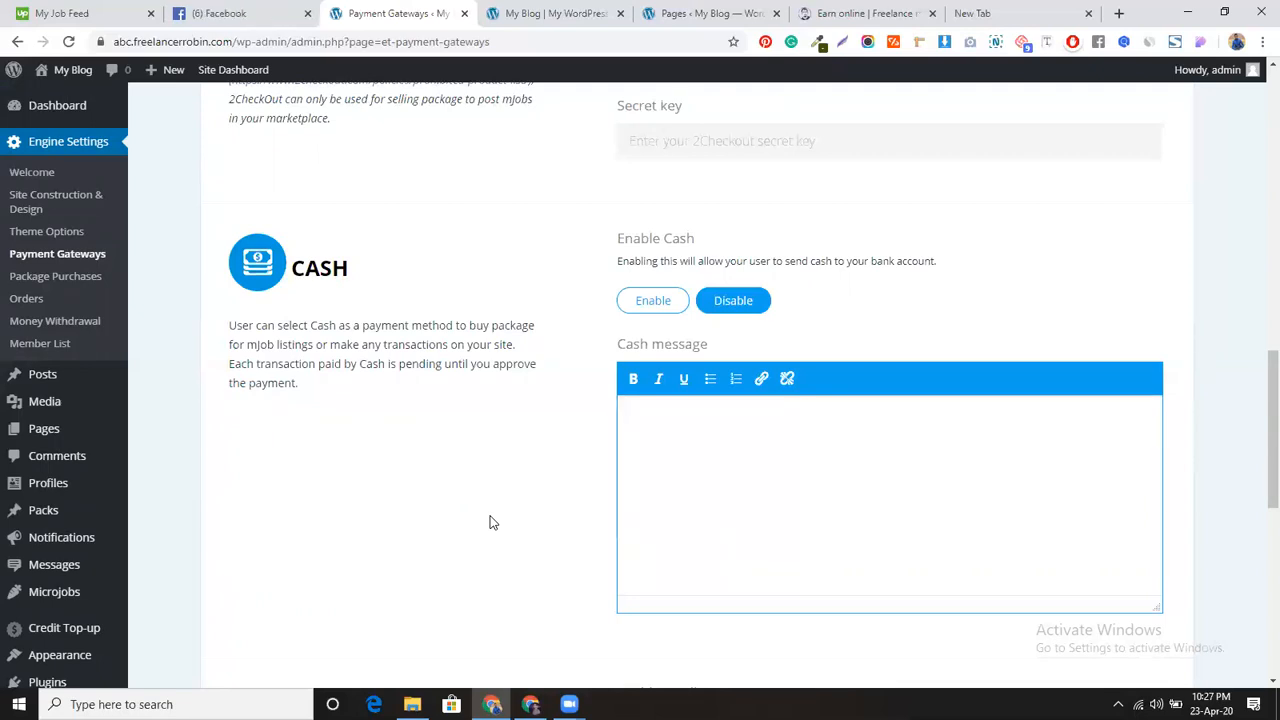
{"action": "scroll", "coordinate": [434, 403], "scroll_direction": "up", "scroll_amount": 5}
{"action": "scroll", "coordinate": [346, 394], "scroll_direction": "up", "scroll_amount": 2}
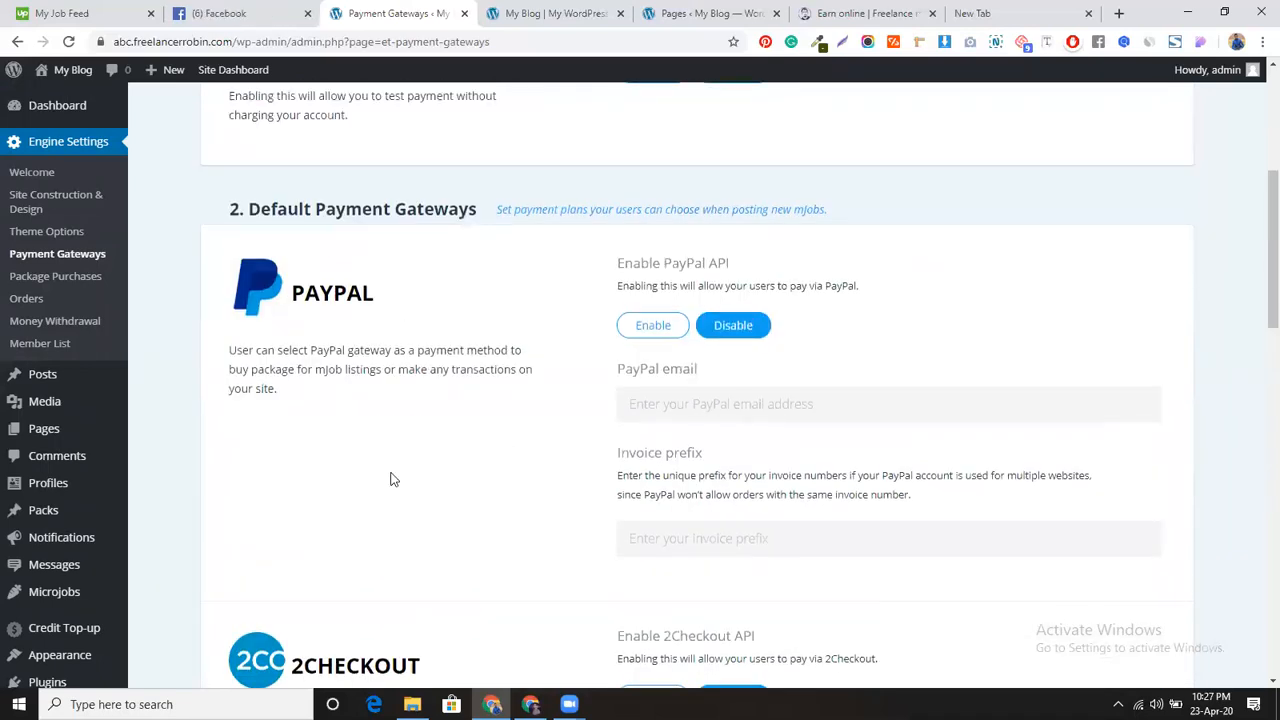
Step: Enable the PayPal API and enter the PayPal account's e-mail address
{"action": "left_click", "coordinate": [650, 330]}
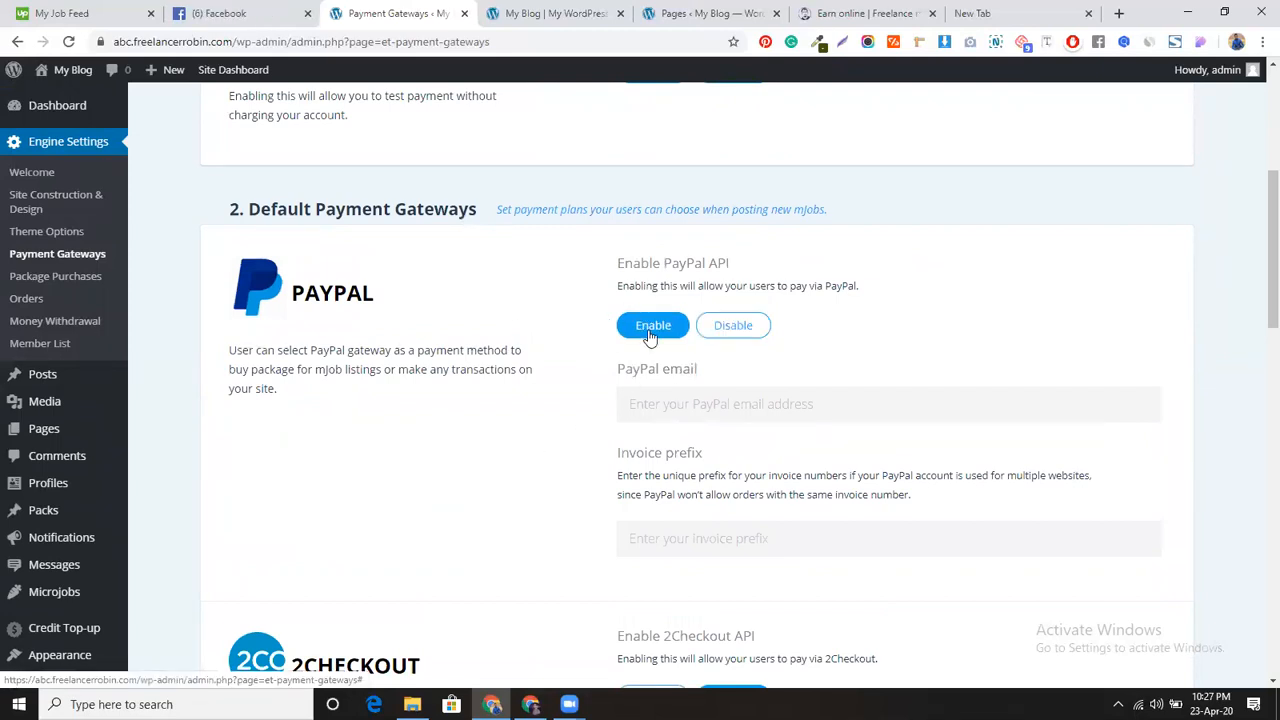
{"action": "left_click", "coordinate": [683, 408]}
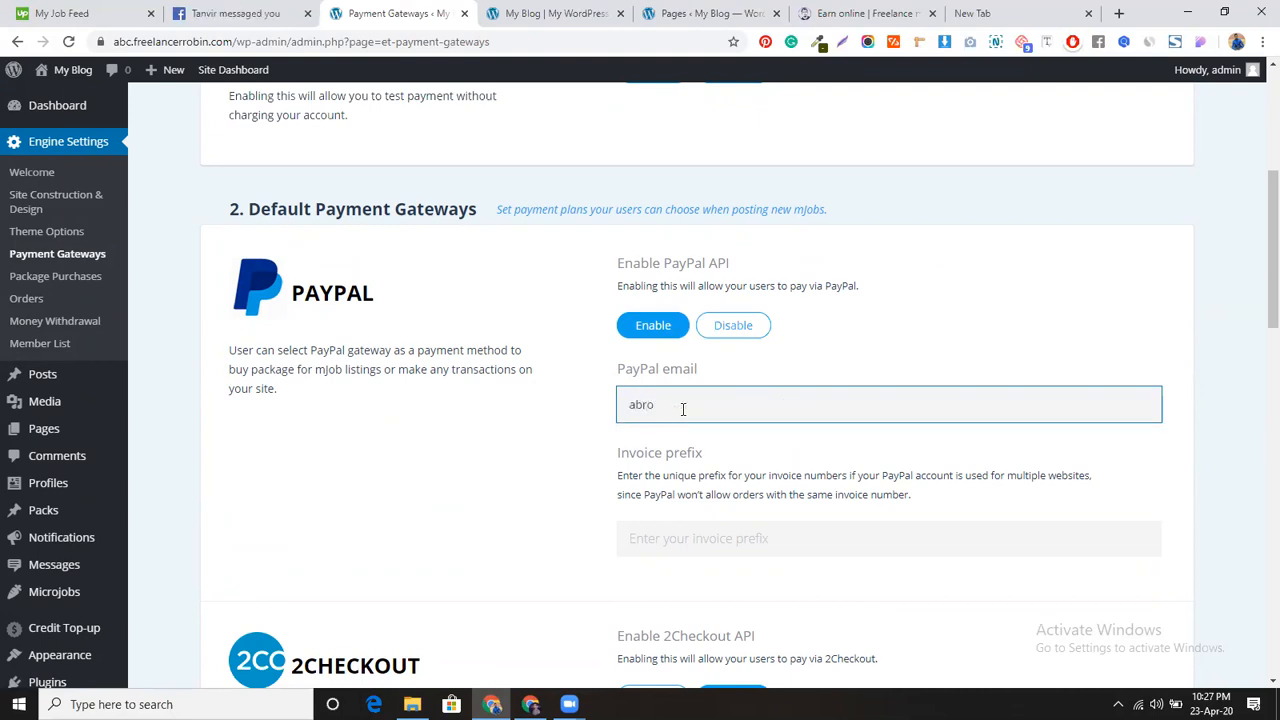
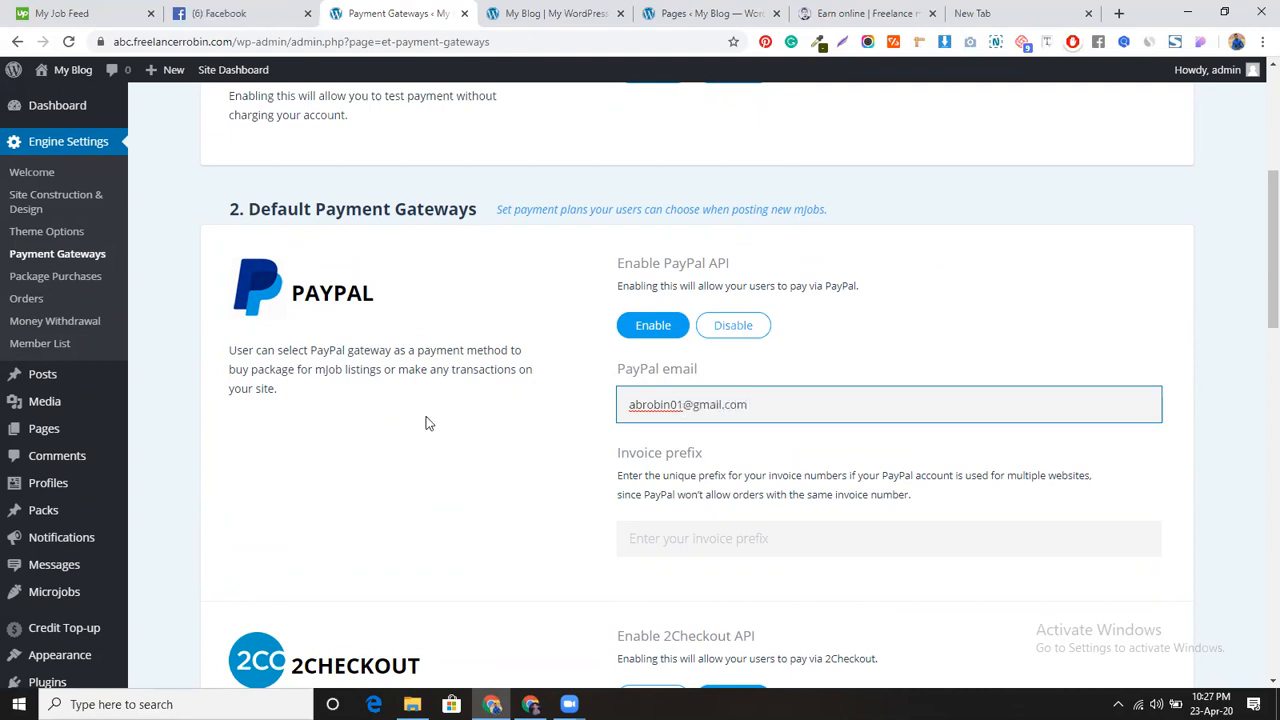
{"action": "scroll", "coordinate": [424, 465], "scroll_direction": "down", "scroll_amount": 1}
{"action": "scroll", "coordinate": [424, 465], "scroll_direction": "down", "scroll_amount": 5}
Step: Enable Cash with a three-line message: payee name, 'Bank Name: Dutch Bangla Bank', account number
{"action": "left_click", "coordinate": [648, 462]}
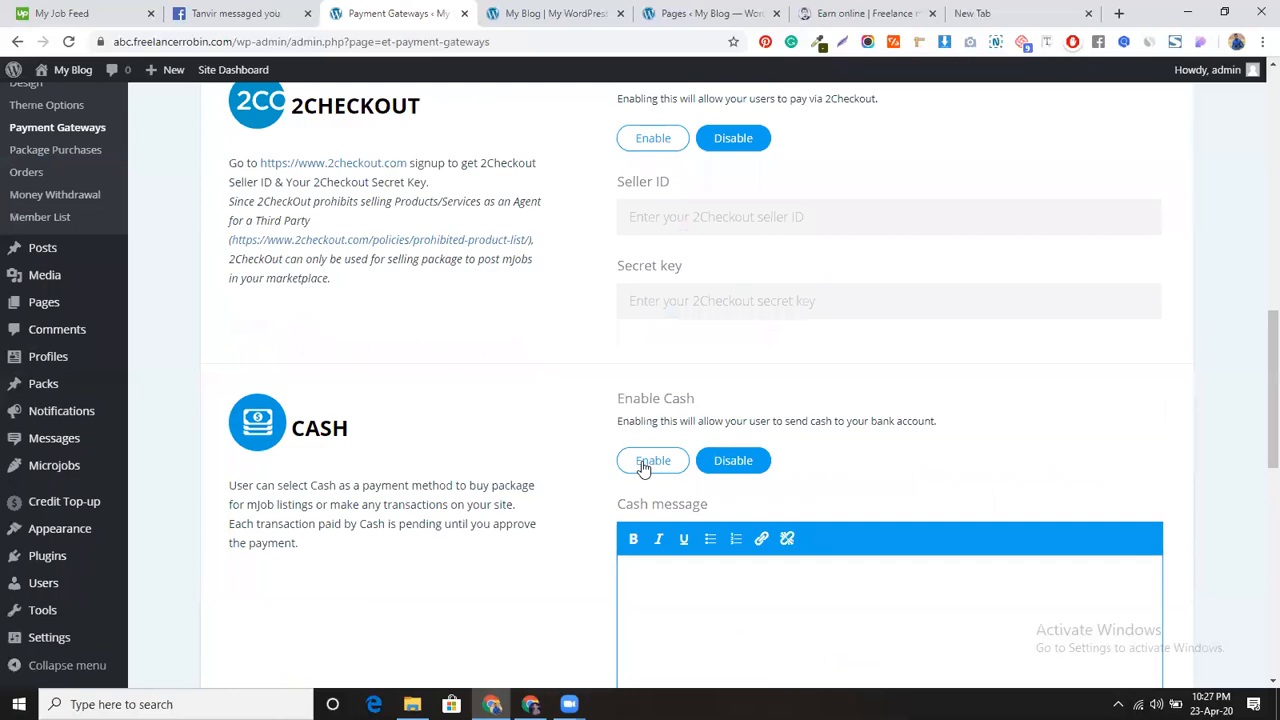
{"action": "scroll", "coordinate": [706, 394], "scroll_direction": "down", "scroll_amount": 2}
{"action": "left_click", "coordinate": [690, 362]}
{"action": "type", "text": "AB RO"}
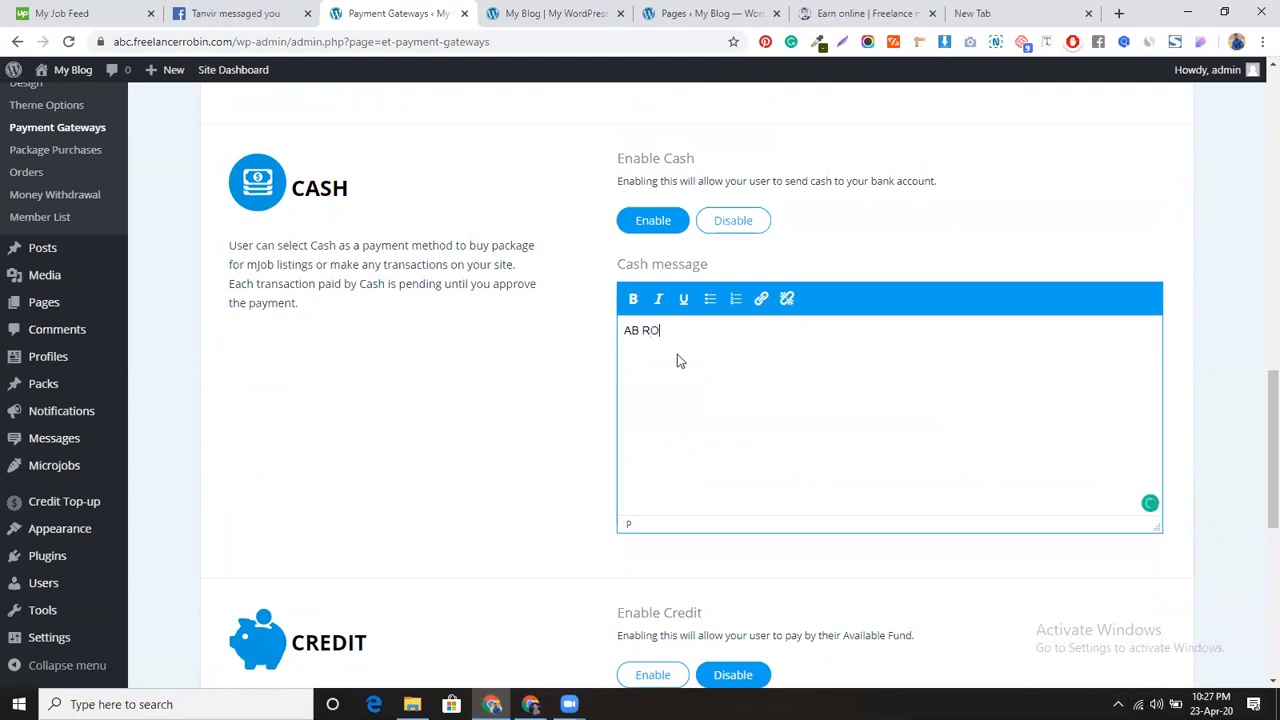
{"action": "type", "text": "BIN"}
{"action": "key", "text": "Return"}
{"action": "type", "text": "Bank "}
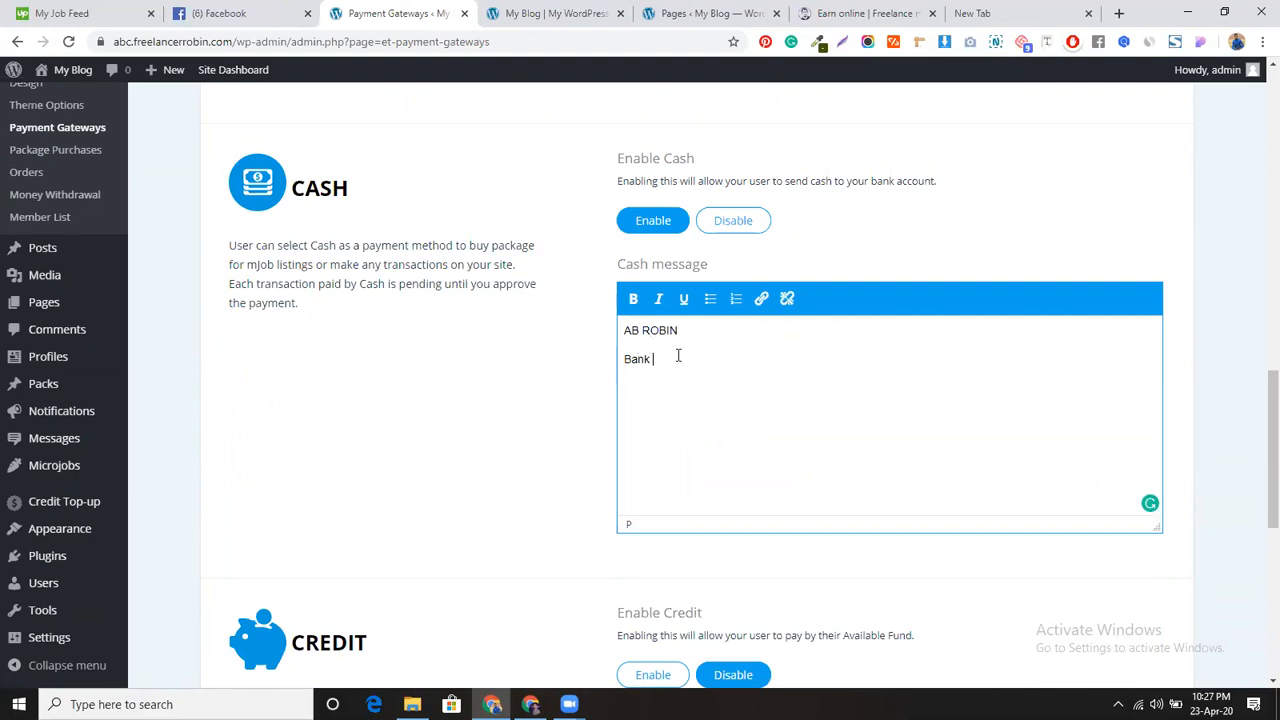
{"action": "type", "text": "Name: Dutch Bangla Bank"}
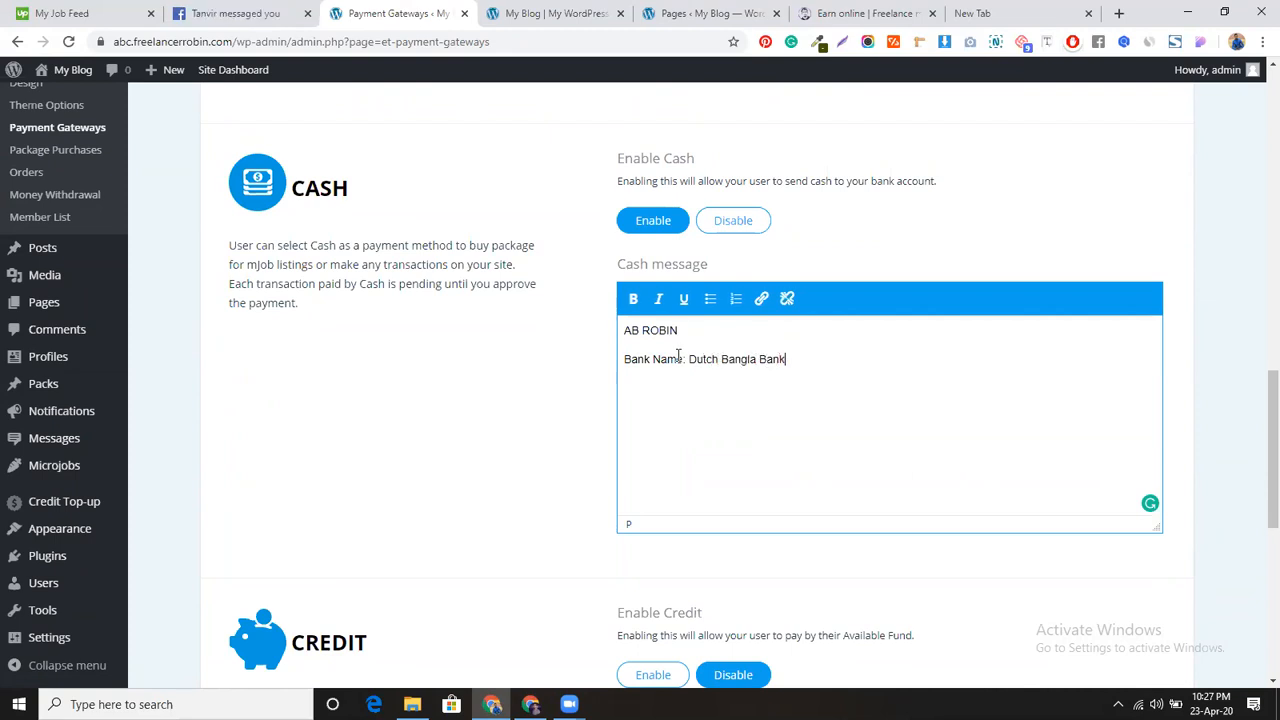
{"action": "key", "text": "Return"}
{"action": "type", "text": "Account Number: "}
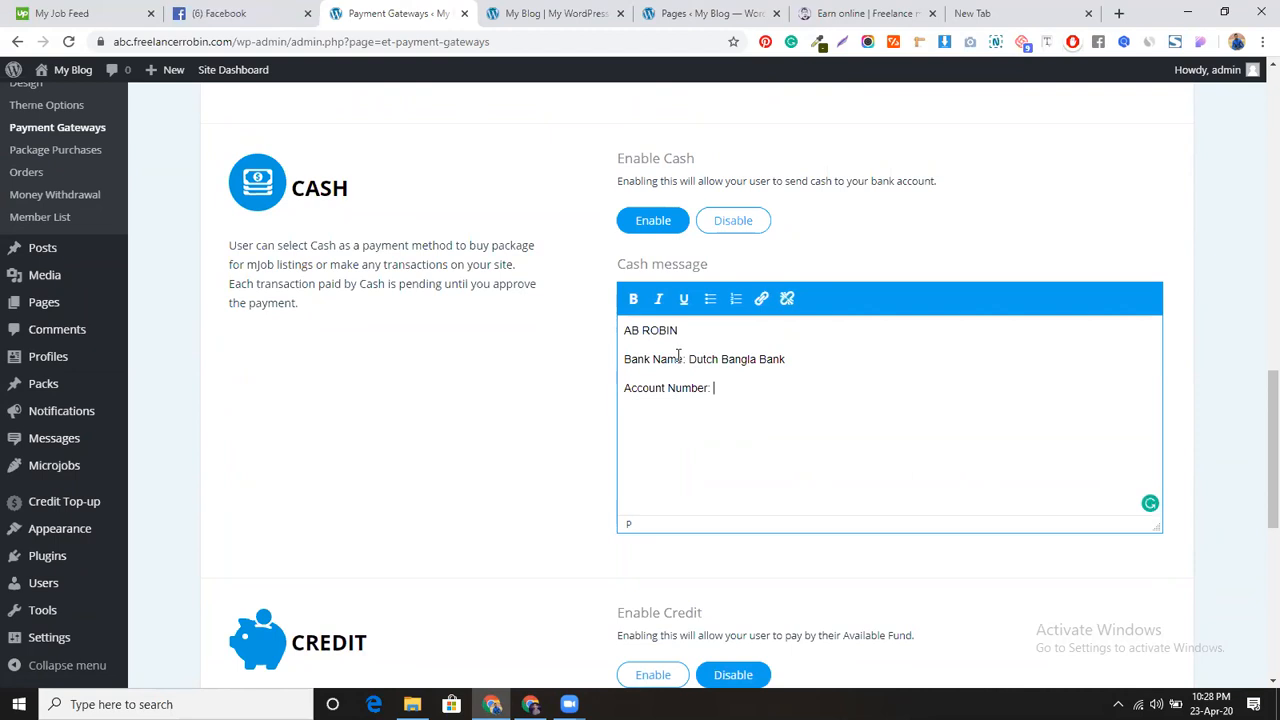
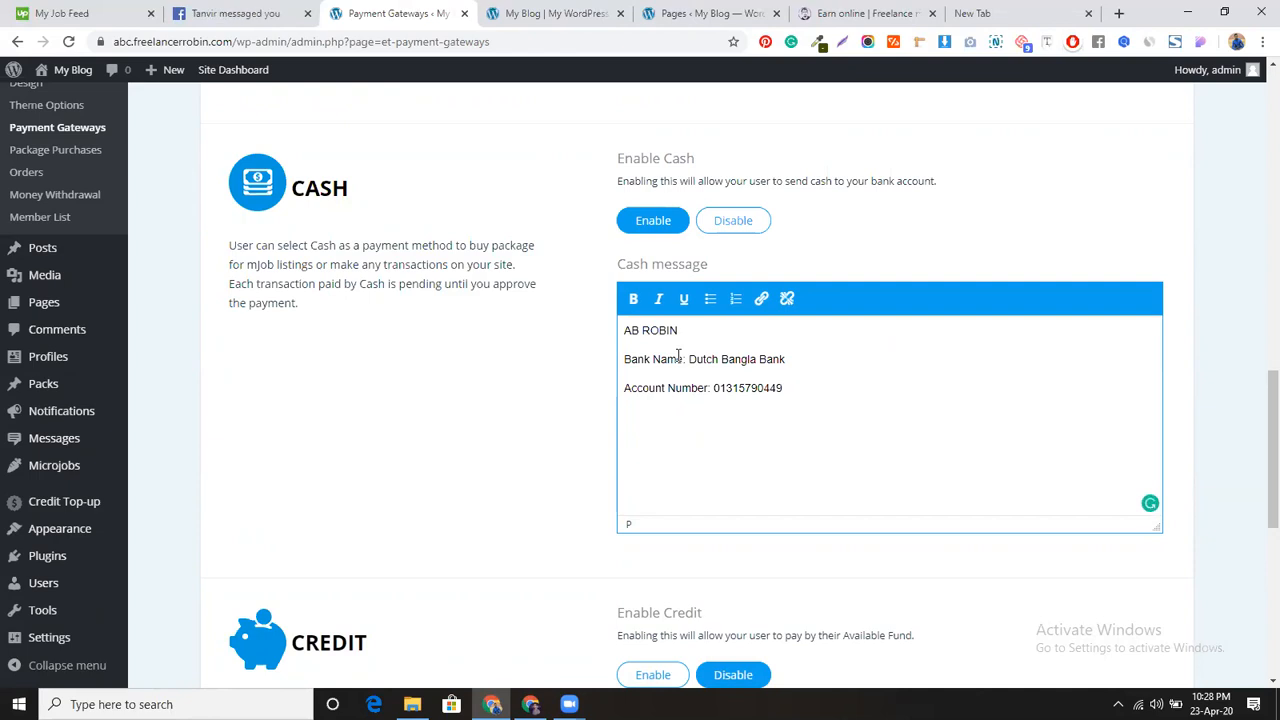
{"action": "scroll", "coordinate": [753, 409], "scroll_direction": "down", "scroll_amount": 1}
{"action": "scroll", "coordinate": [753, 409], "scroll_direction": "down", "scroll_amount": 5}
{"action": "scroll", "coordinate": [755, 417], "scroll_direction": "up", "scroll_amount": 12}
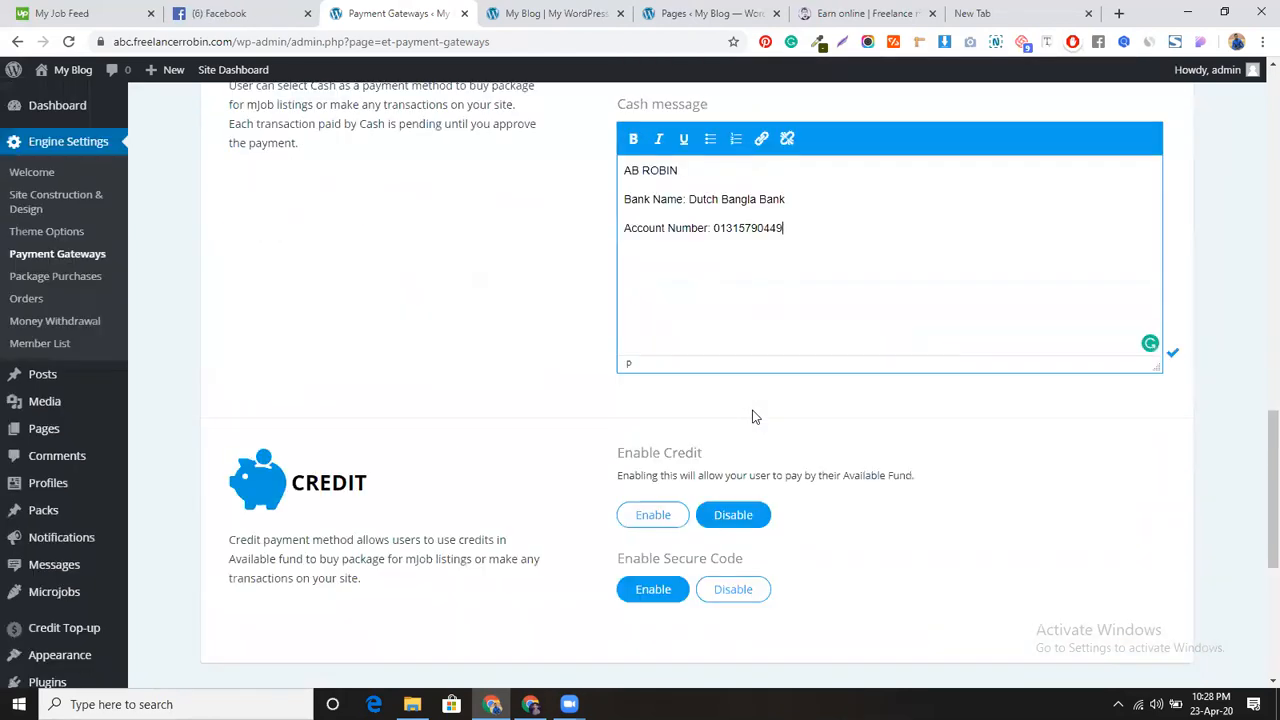
{"action": "scroll", "coordinate": [755, 417], "scroll_direction": "up", "scroll_amount": 3}
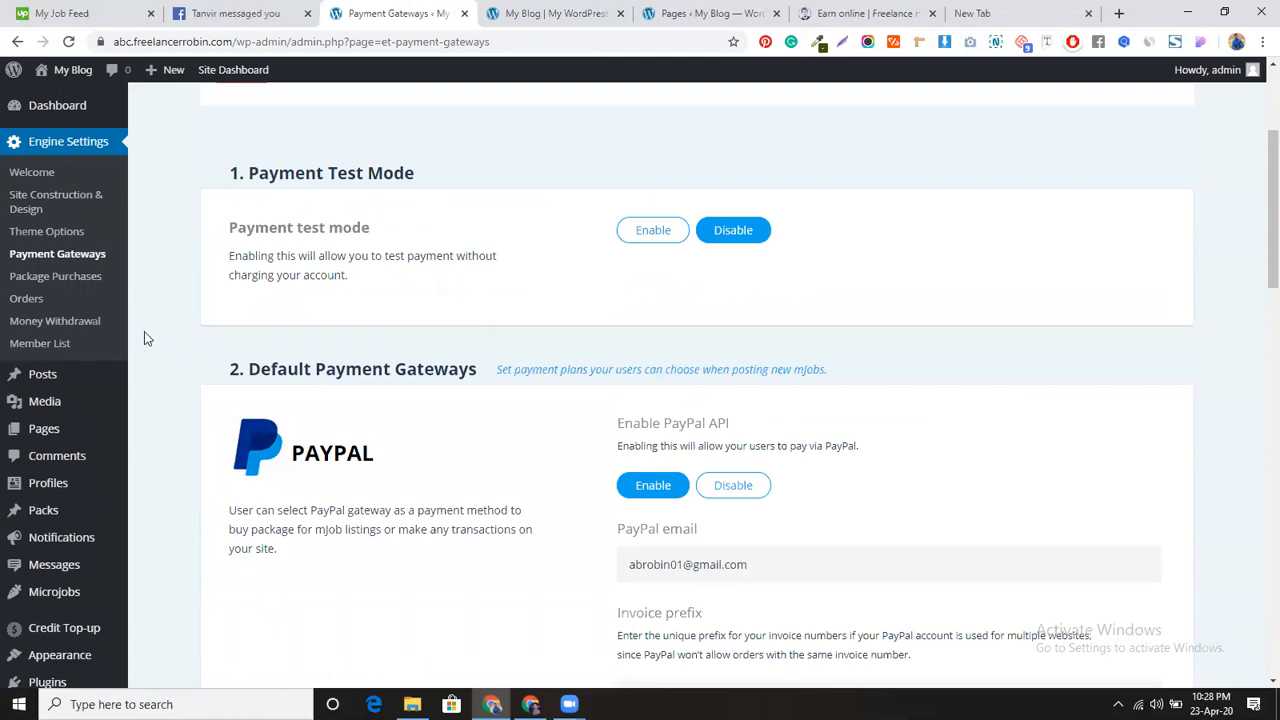
Step: Browse Package Purchases, Orders and Money Withdrawal, ending on the Member List showing admin
{"action": "left_click", "coordinate": [66, 280]}
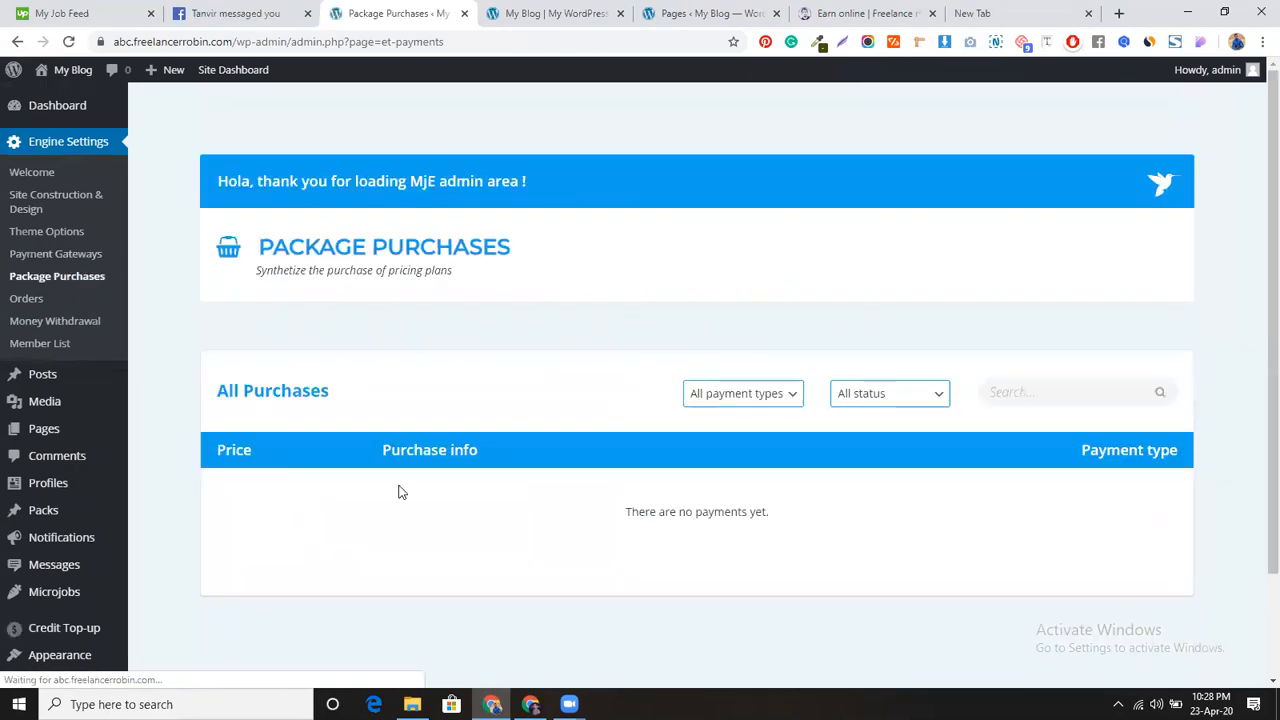
{"action": "left_click", "coordinate": [22, 299]}
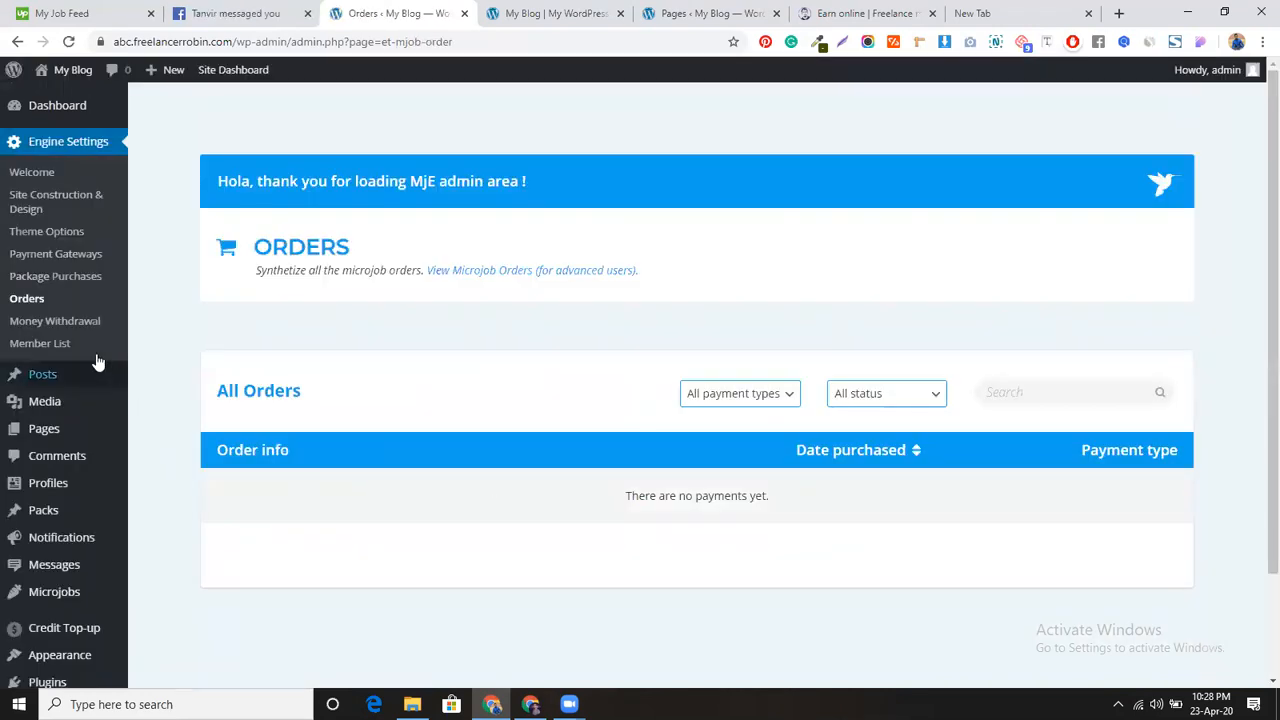
{"action": "left_click", "coordinate": [85, 322]}
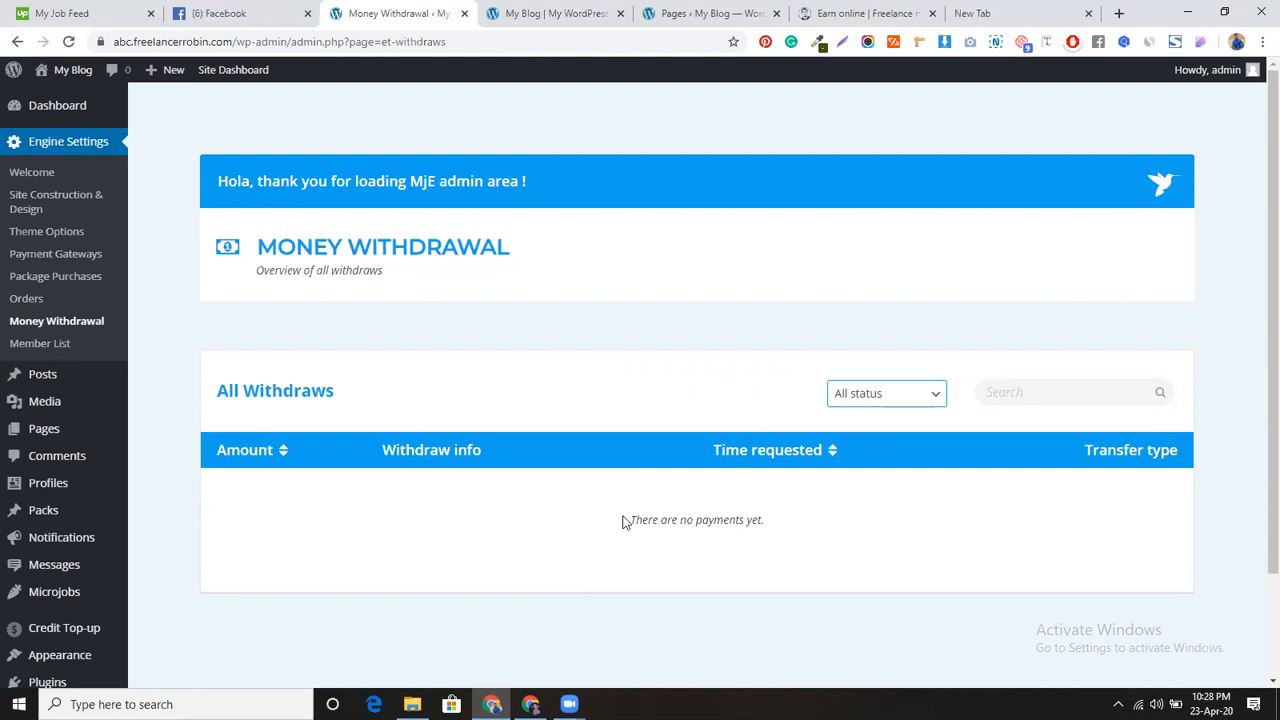
{"action": "left_click", "coordinate": [31, 346]}
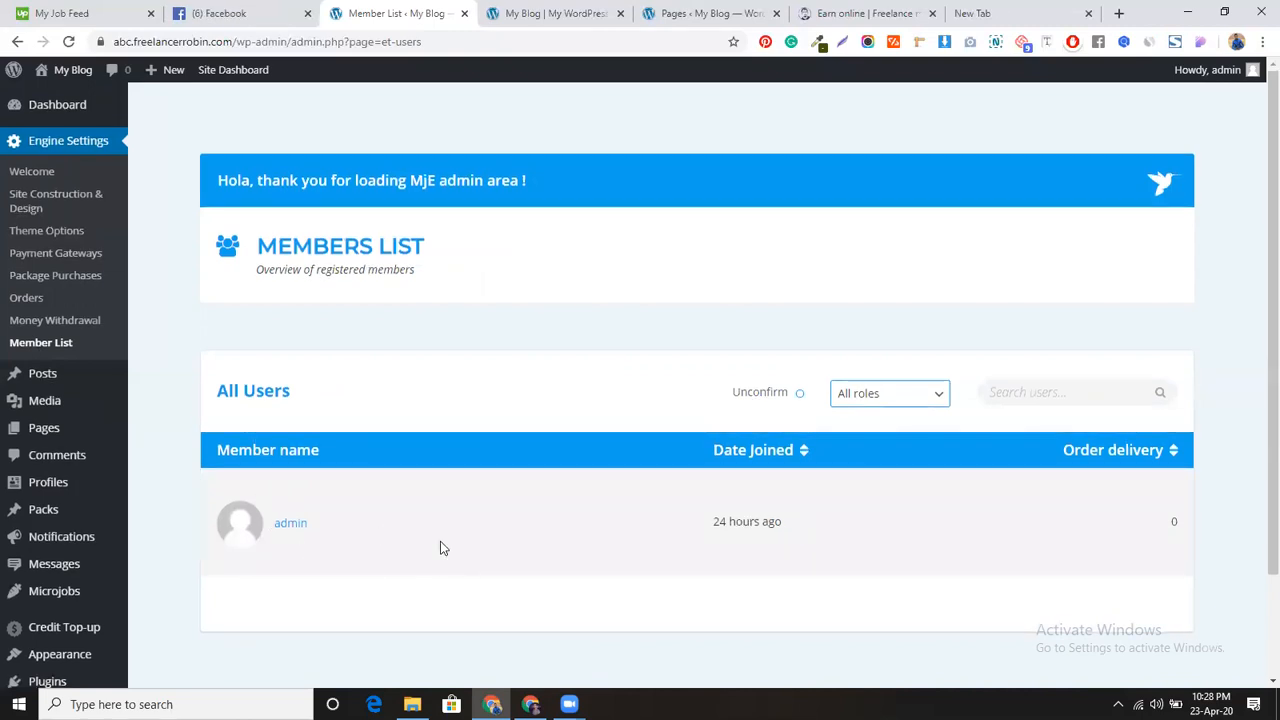
{"action": "scroll", "coordinate": [441, 541], "scroll_direction": "down", "scroll_amount": 1}
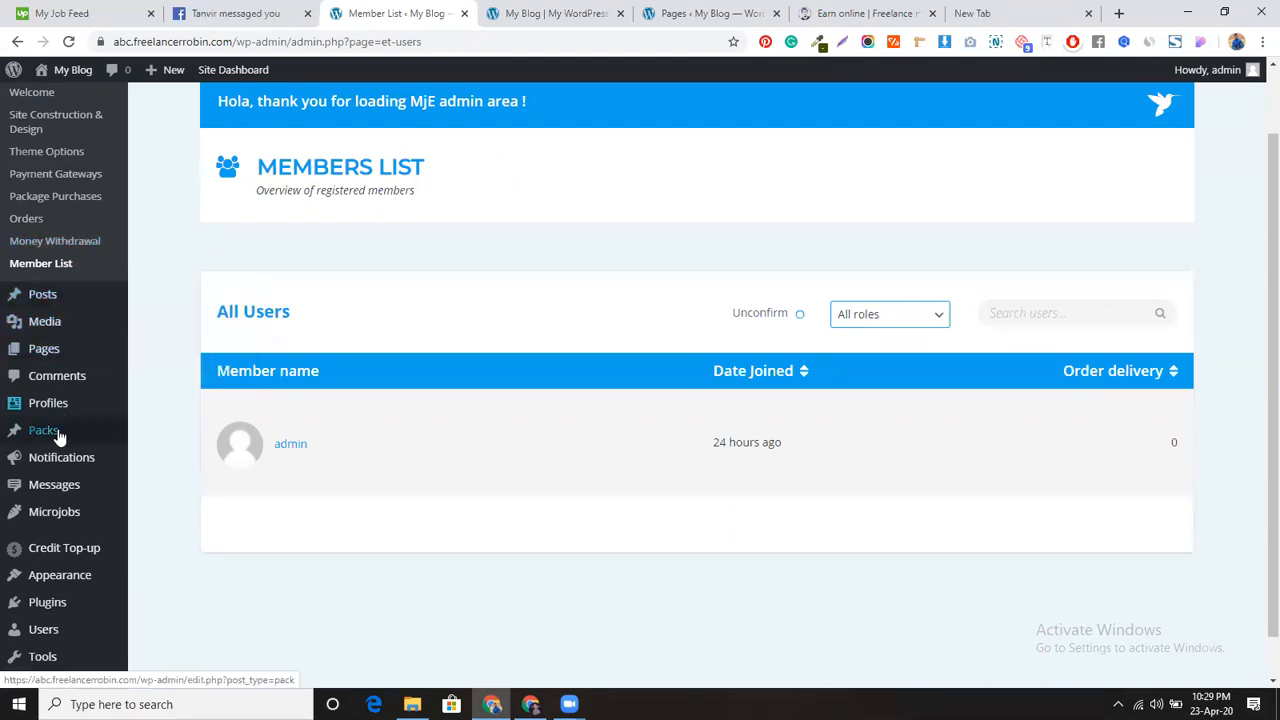
Step: Open Microjobs > Categories in a new tab and switch to it
{"action": "mouse_move", "coordinate": [63, 516]}
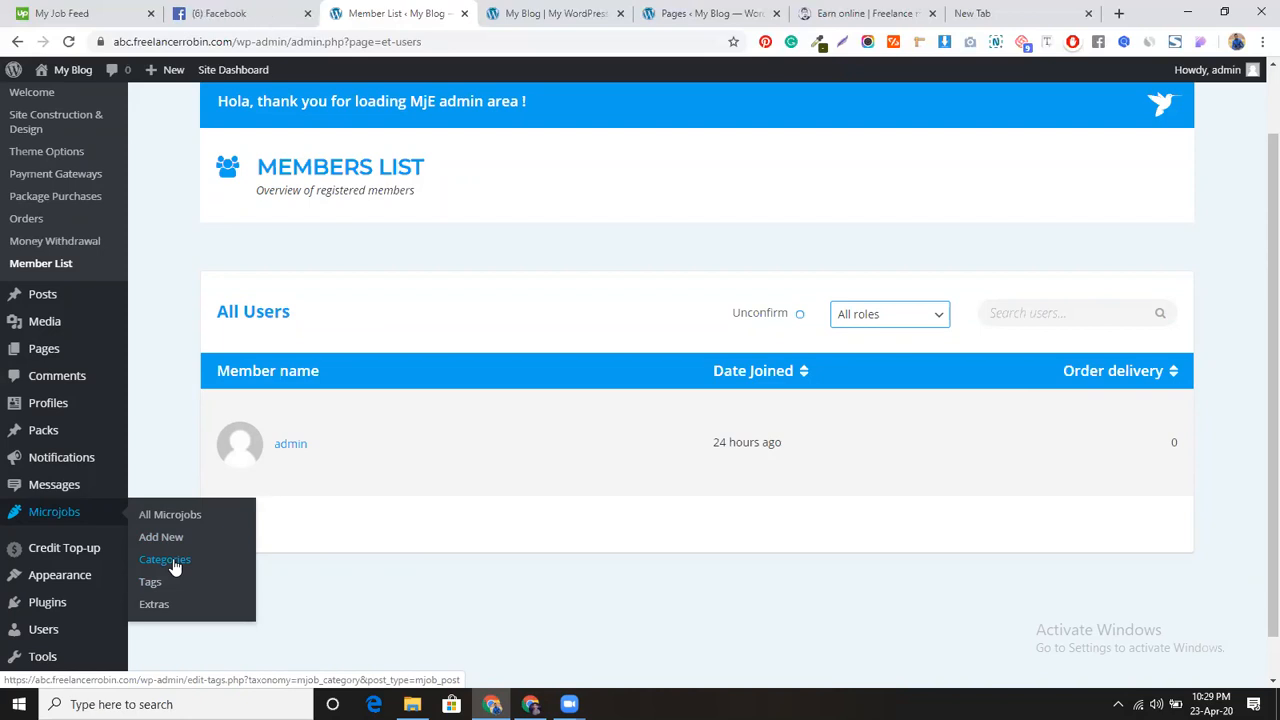
{"action": "left_click", "coordinate": [173, 563], "text": "ctrl"}
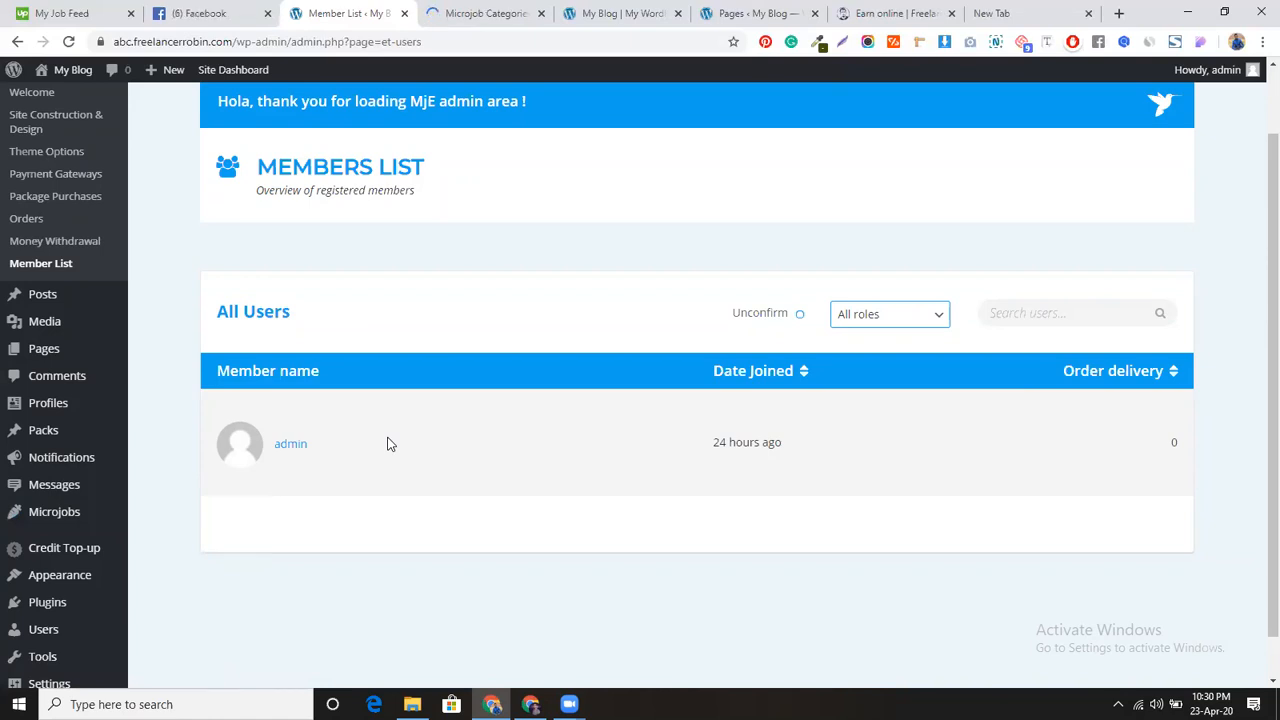
{"action": "left_click", "coordinate": [442, 13]}
Step: Close the Facebook tab and view the live marketplace's Graphics & Design category menu
{"action": "left_click", "coordinate": [268, 13]}
{"action": "left_click", "coordinate": [278, 211]}
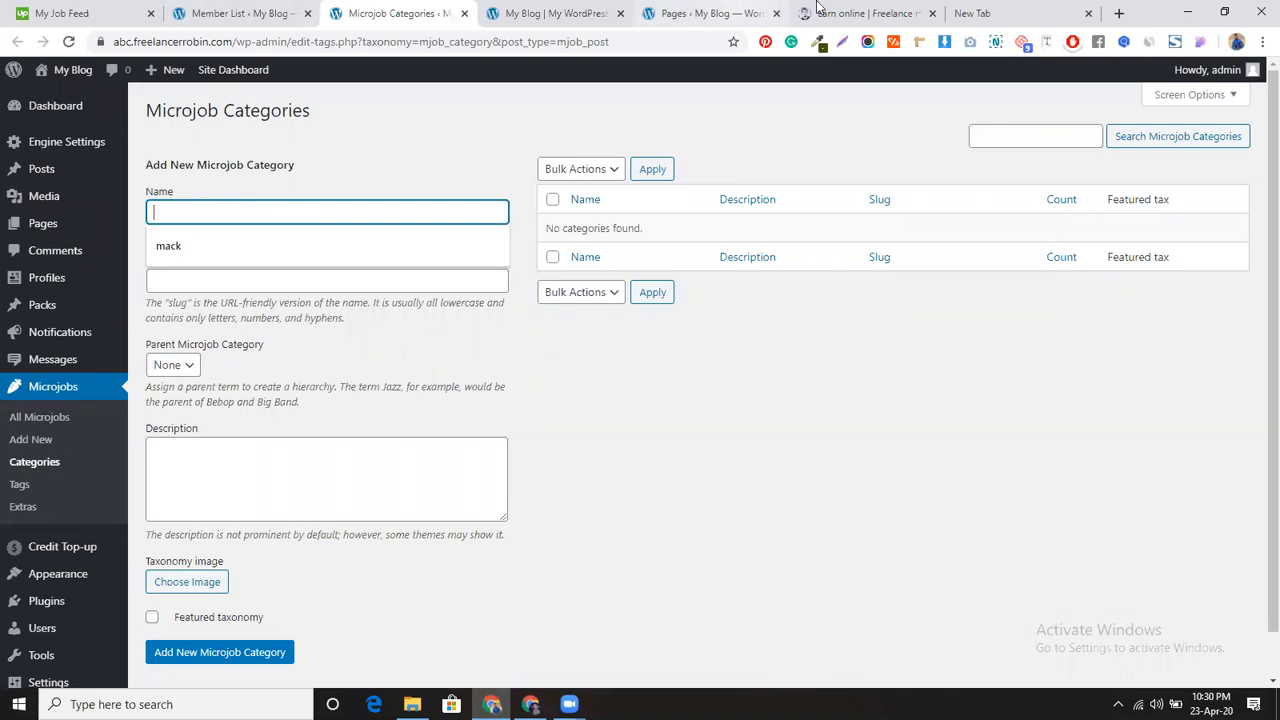
{"action": "left_click", "coordinate": [860, 13]}
{"action": "mouse_move", "coordinate": [60, 160]}
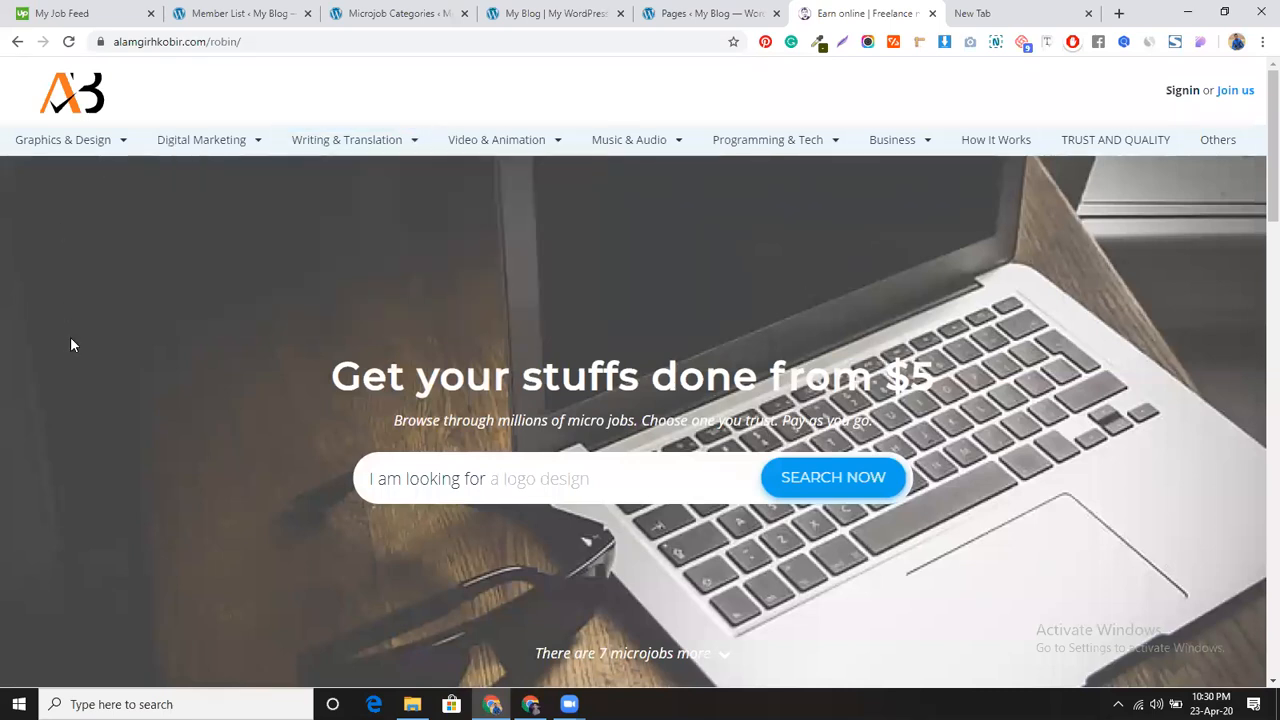
{"action": "mouse_move", "coordinate": [98, 152]}
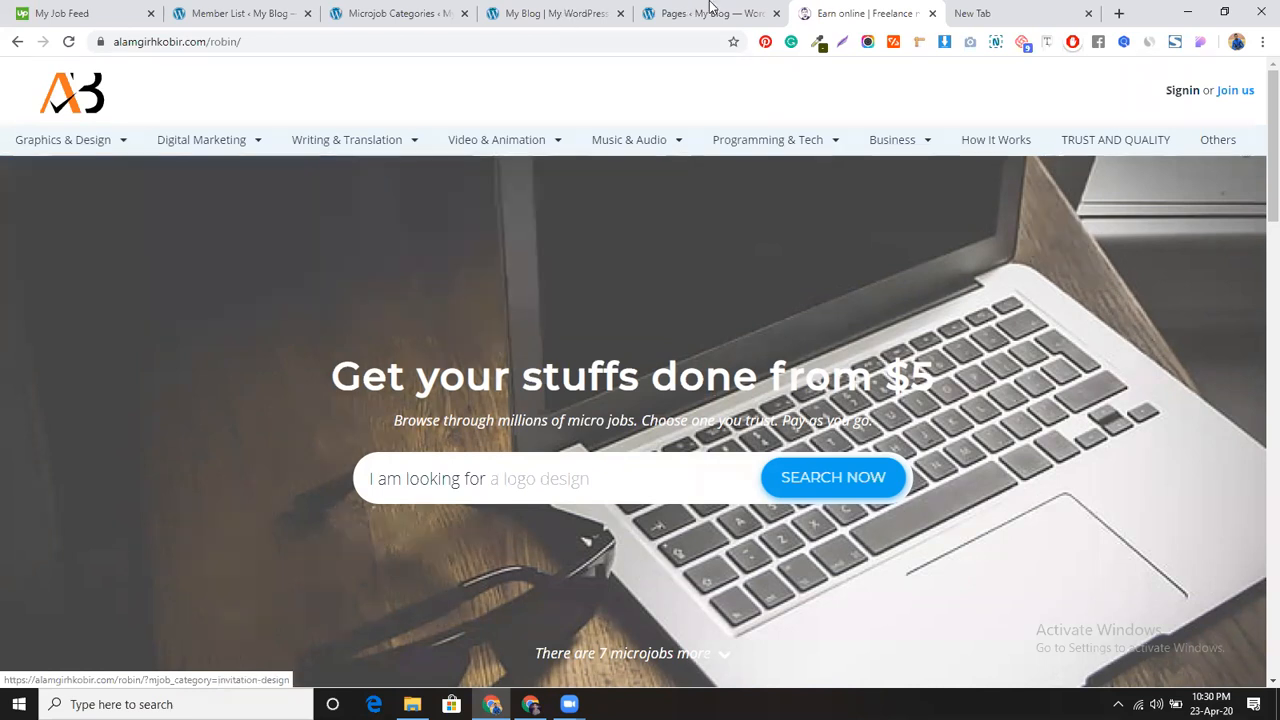
Step: Return to the Microjob Categories form with Graphics & Design named and scroll to Choose Image
{"action": "left_click", "coordinate": [540, 13]}
{"action": "left_click", "coordinate": [425, 12]}
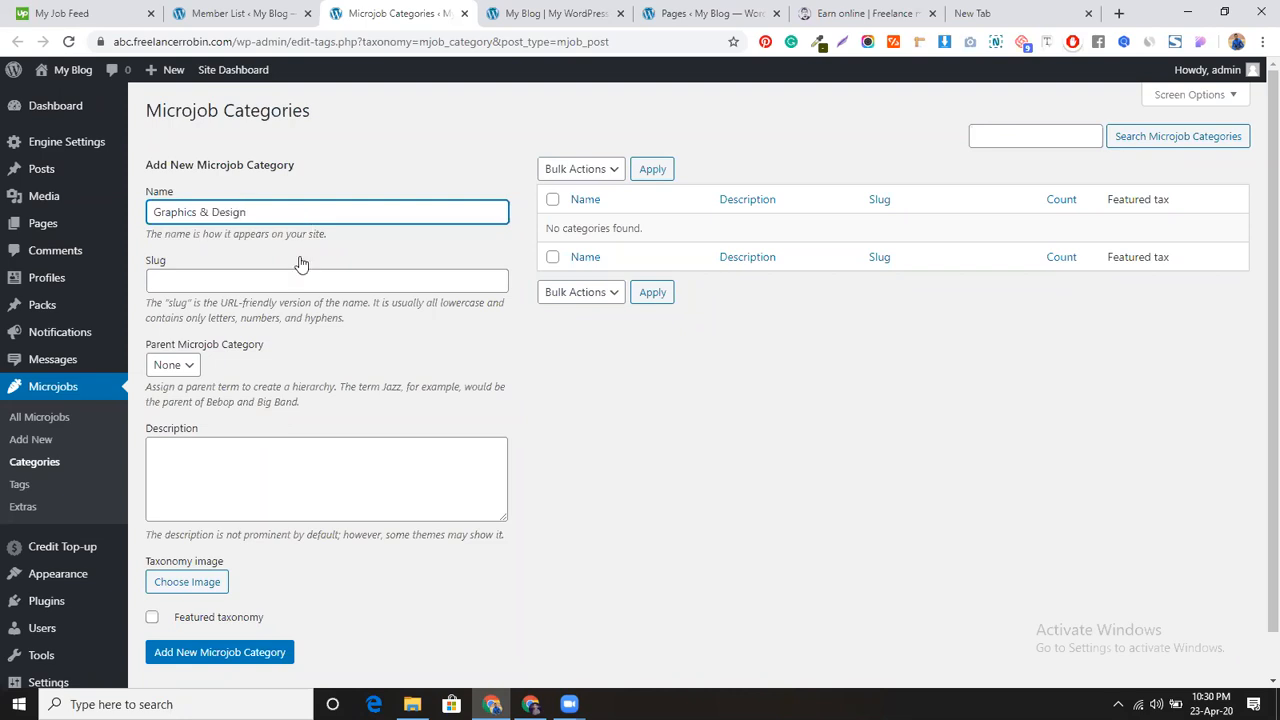
{"action": "scroll", "coordinate": [310, 410], "scroll_direction": "down", "scroll_amount": 1}
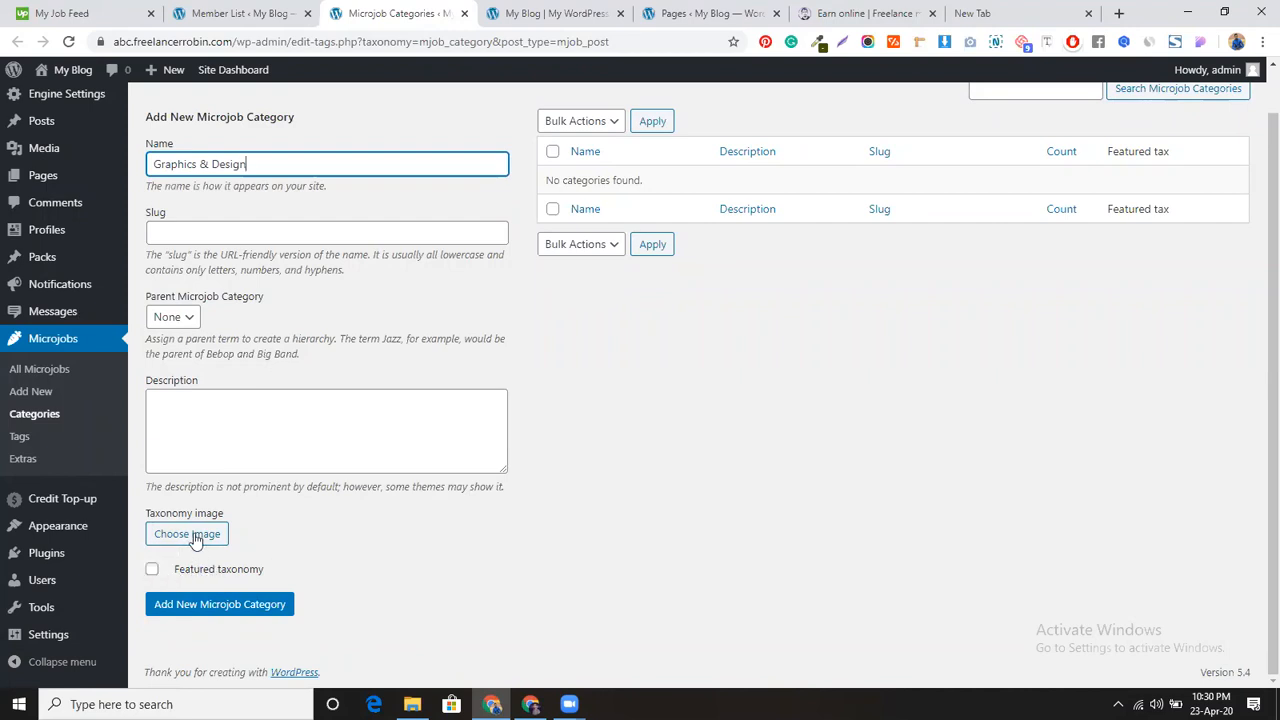
Step: Open Icons8, search for 'graphic' icons and browse the results
{"action": "left_click", "coordinate": [997, 12]}
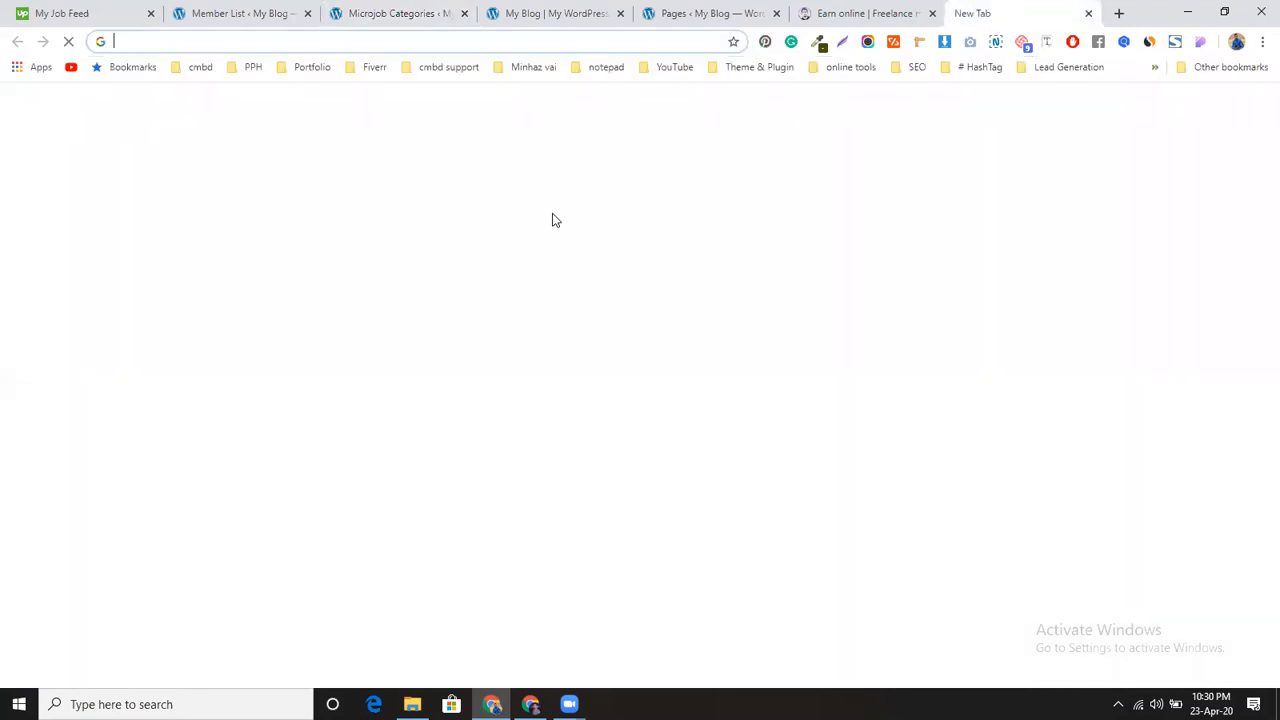
{"action": "type", "text": "i"}
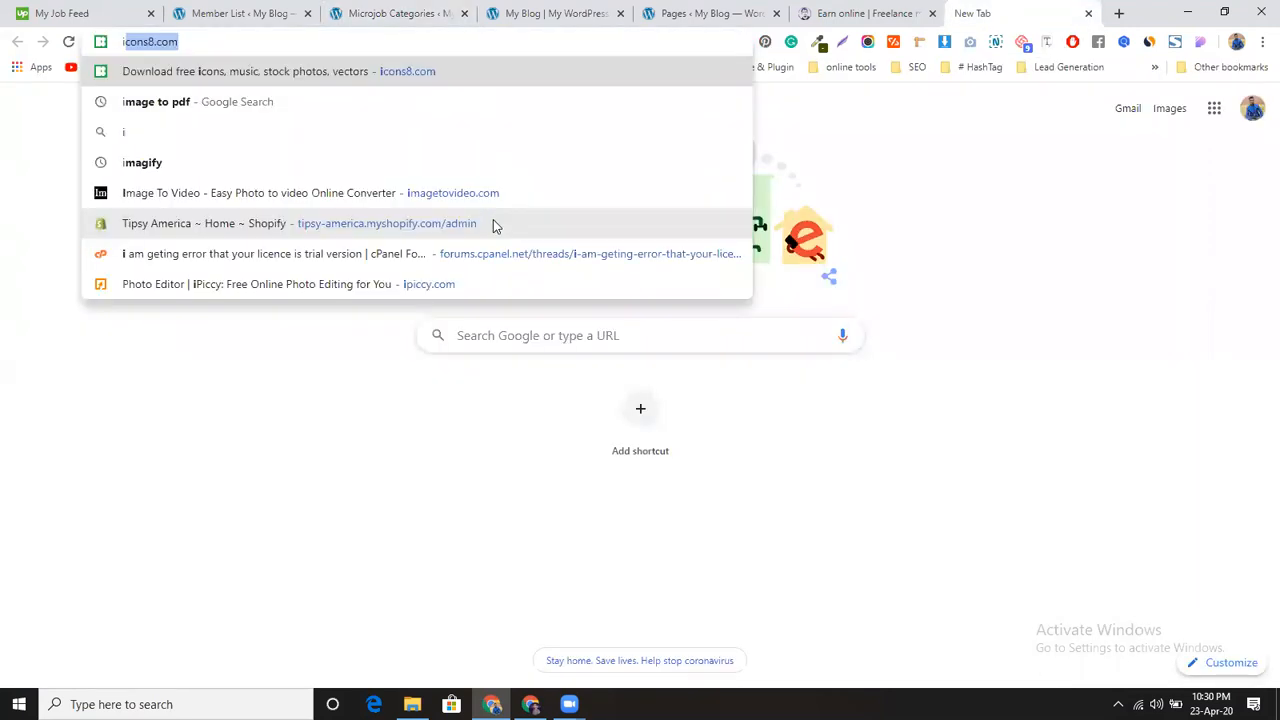
{"action": "key", "text": "Return"}
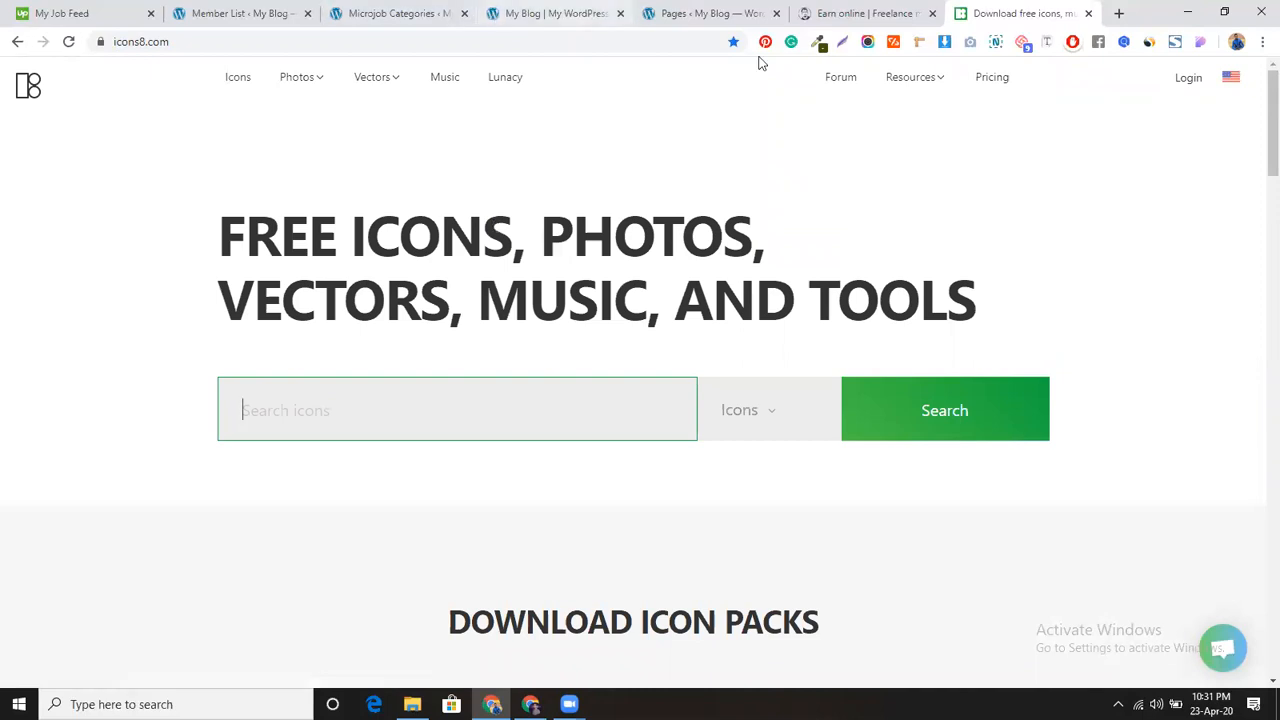
{"action": "type", "text": "graphics"}
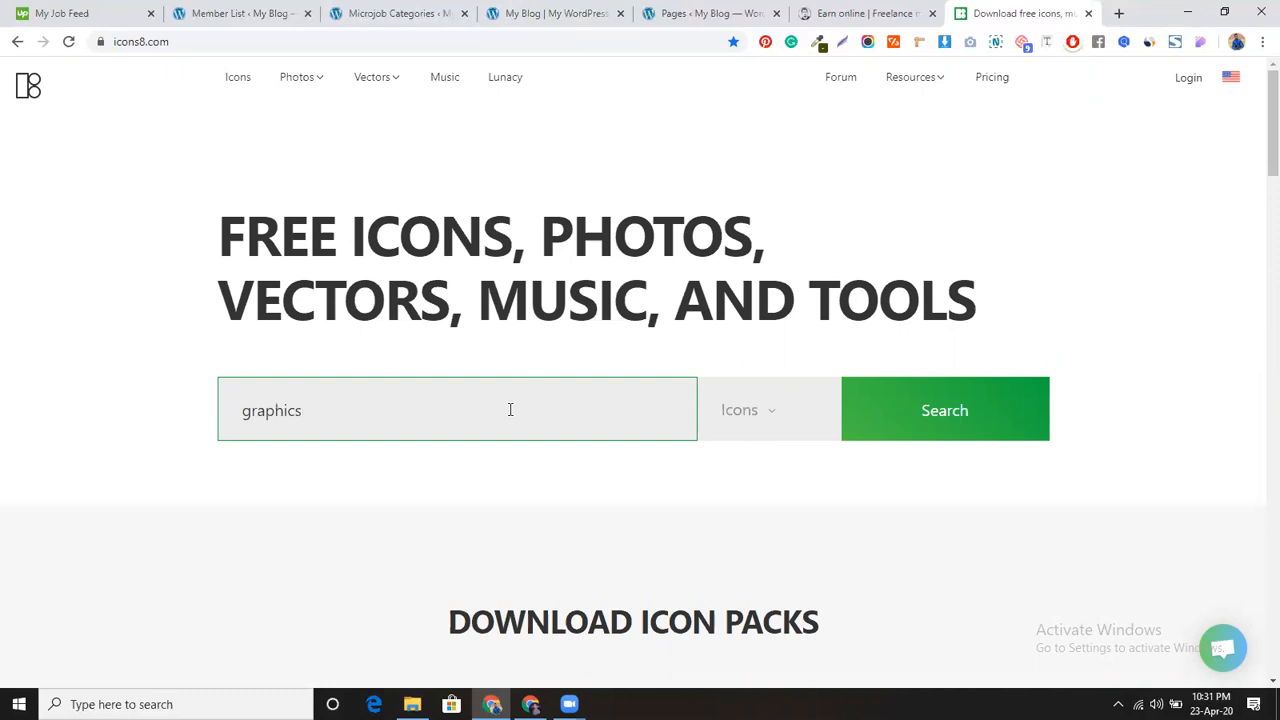
{"action": "left_click", "coordinate": [904, 436]}
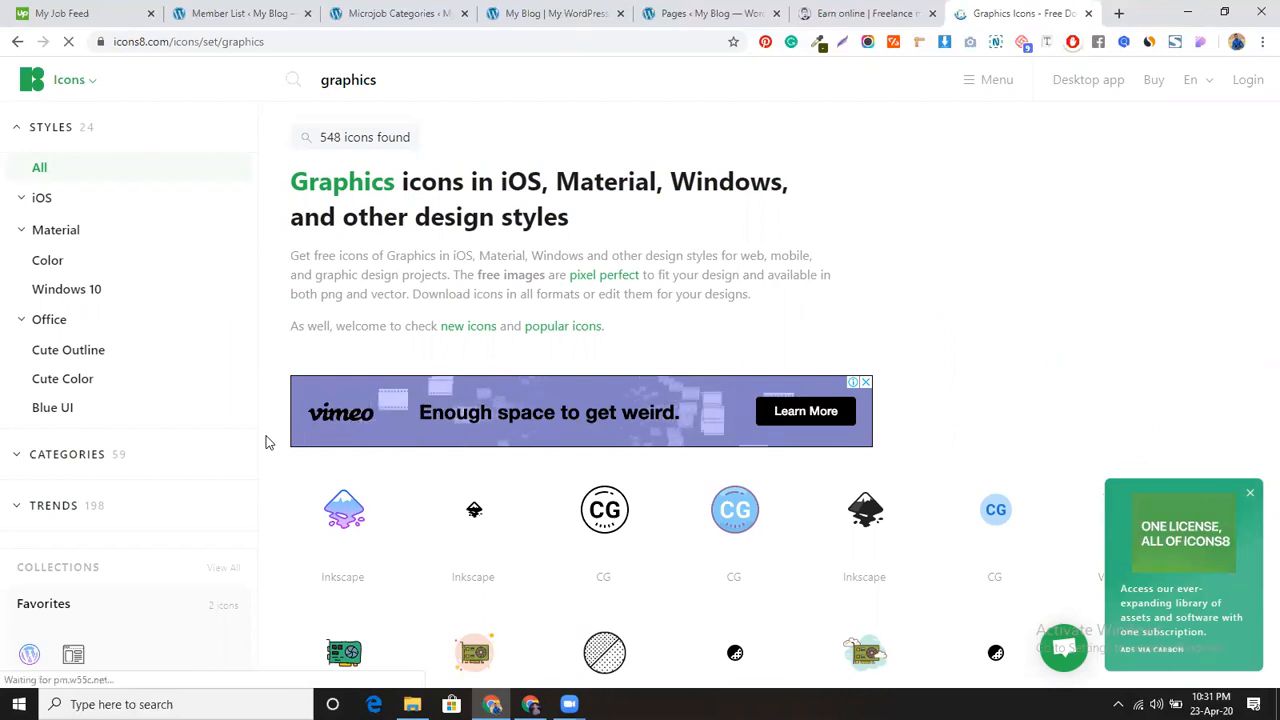
{"action": "scroll", "coordinate": [266, 442], "scroll_direction": "down", "scroll_amount": 2}
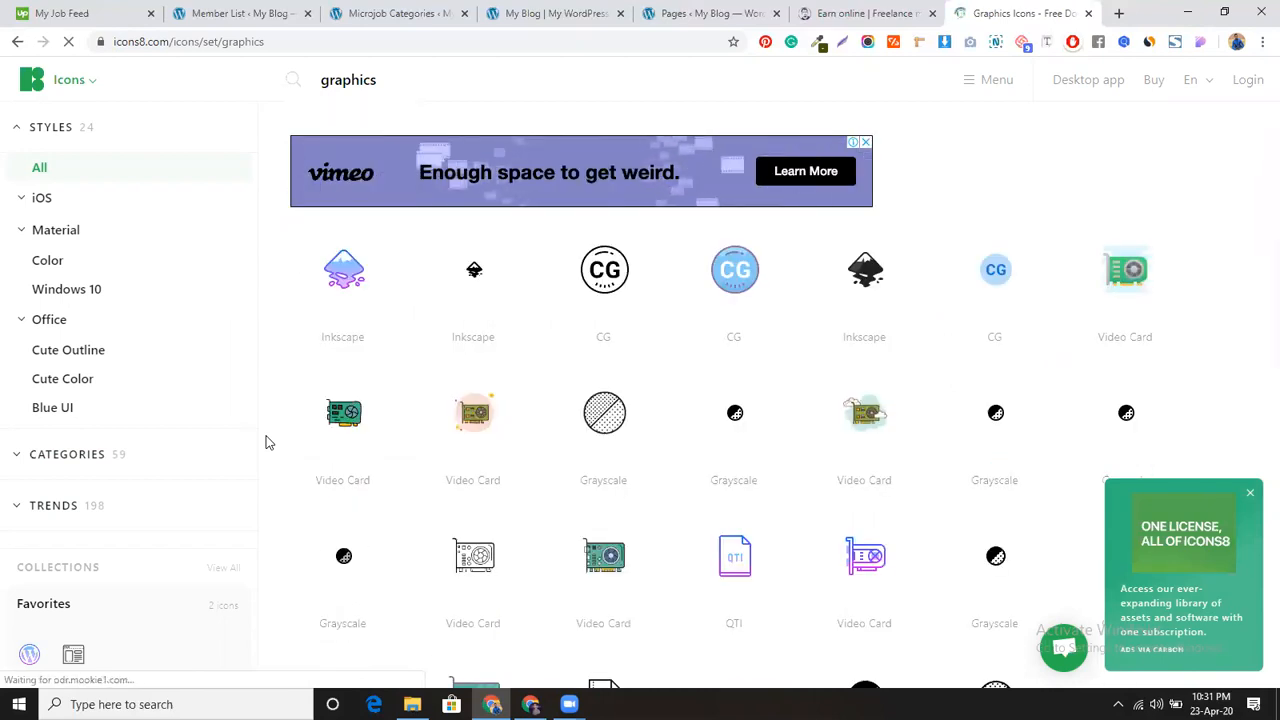
{"action": "scroll", "coordinate": [266, 442], "scroll_direction": "down", "scroll_amount": 4}
{"action": "scroll", "coordinate": [266, 442], "scroll_direction": "down", "scroll_amount": 6}
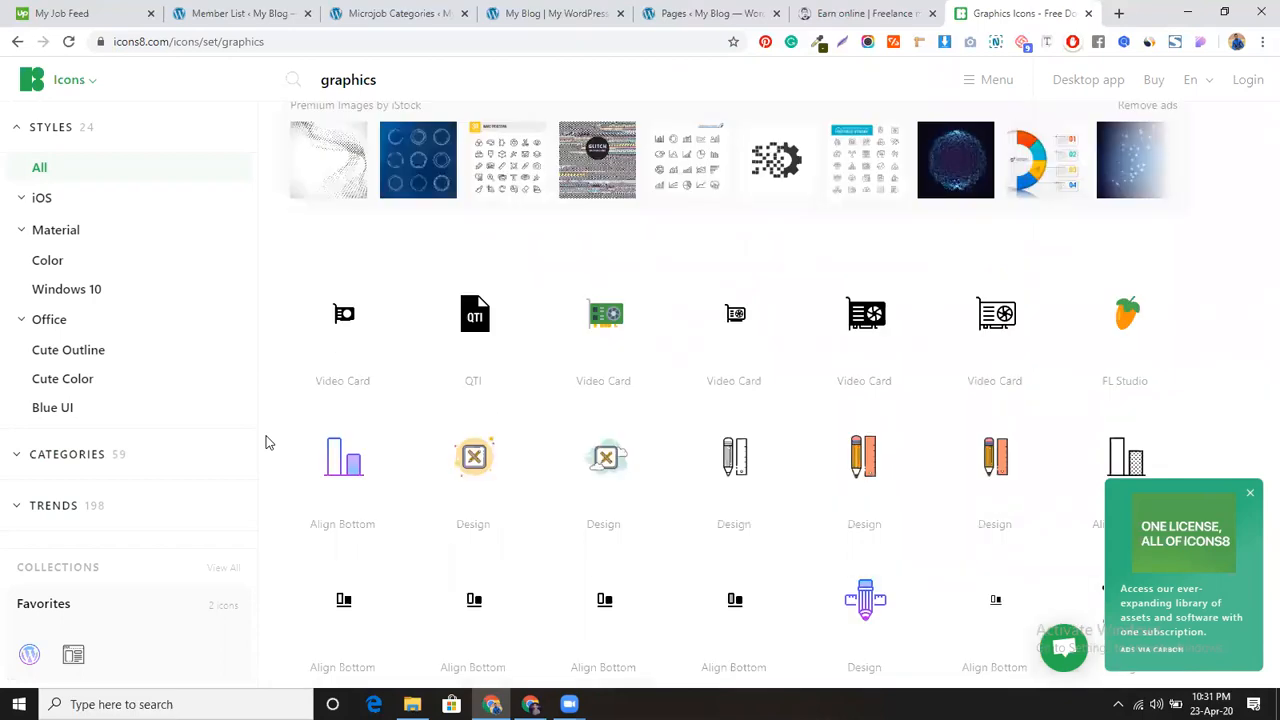
{"action": "scroll", "coordinate": [266, 442], "scroll_direction": "down", "scroll_amount": 3}
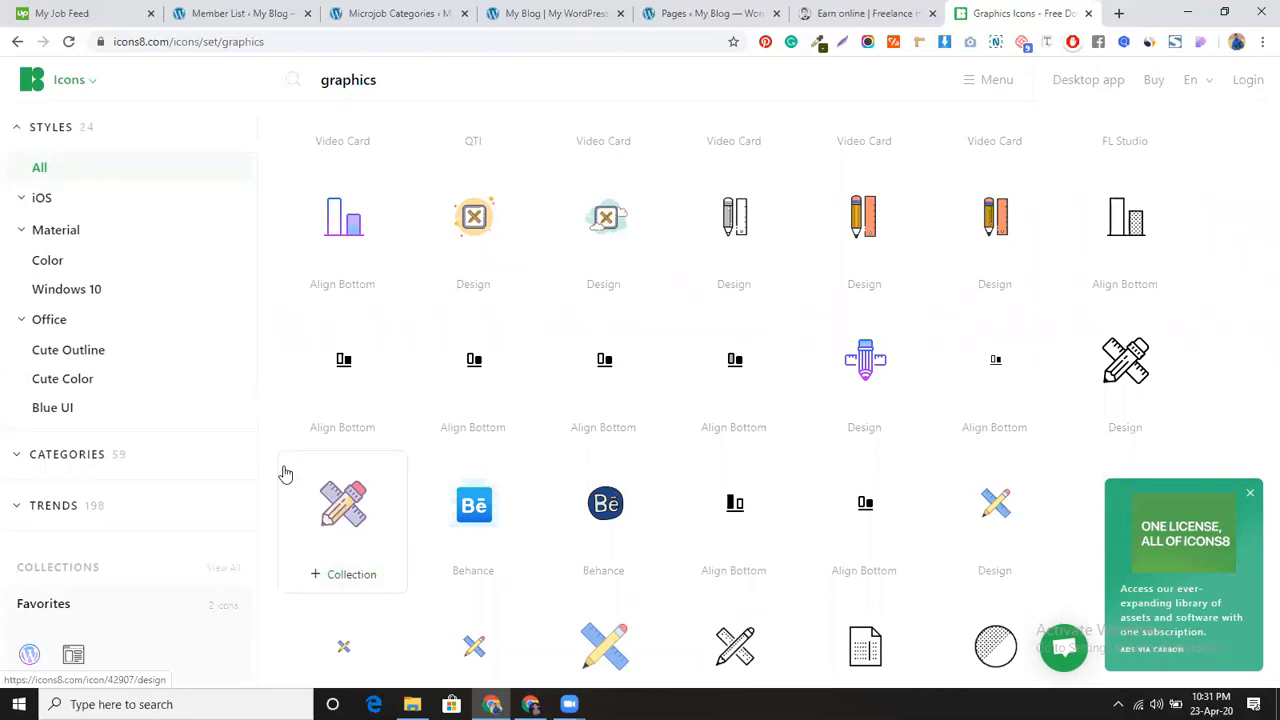
{"action": "scroll", "coordinate": [267, 457], "scroll_direction": "down", "scroll_amount": 1}
Step: Download the pencil-and-ruler Design icon as a free 100 px PNG
{"action": "mouse_move", "coordinate": [317, 449]}
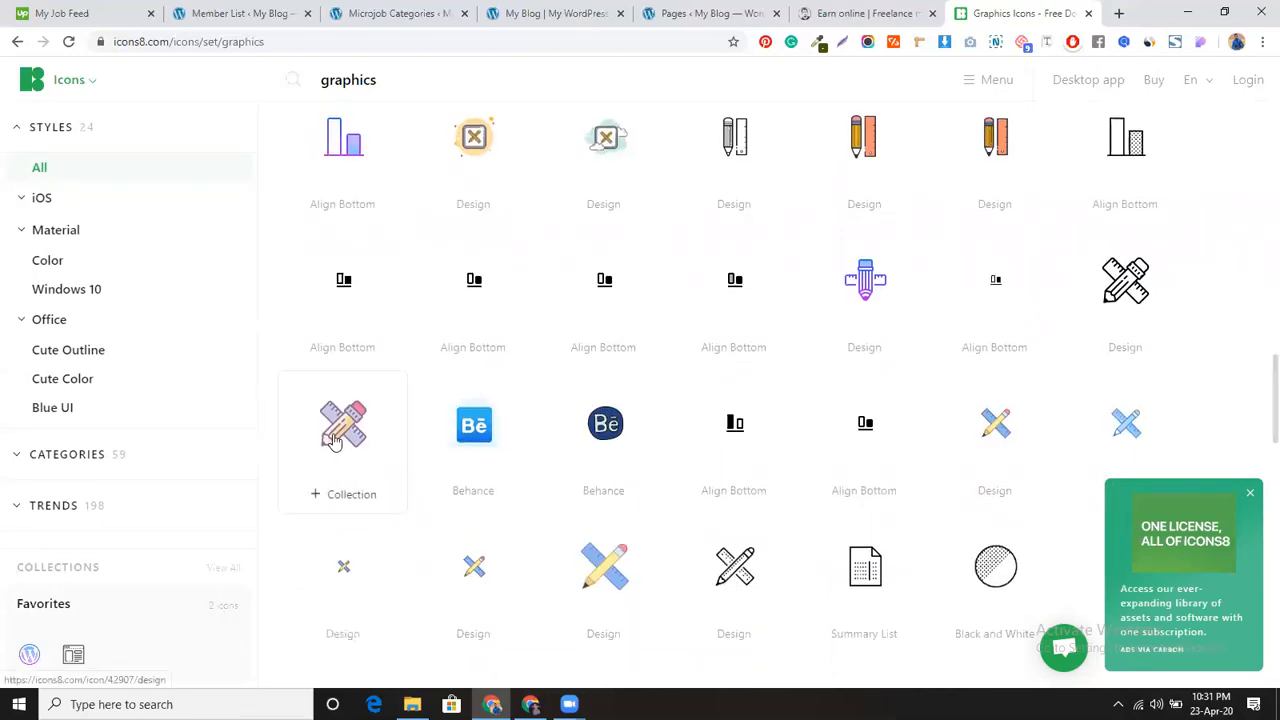
{"action": "left_click", "coordinate": [345, 428]}
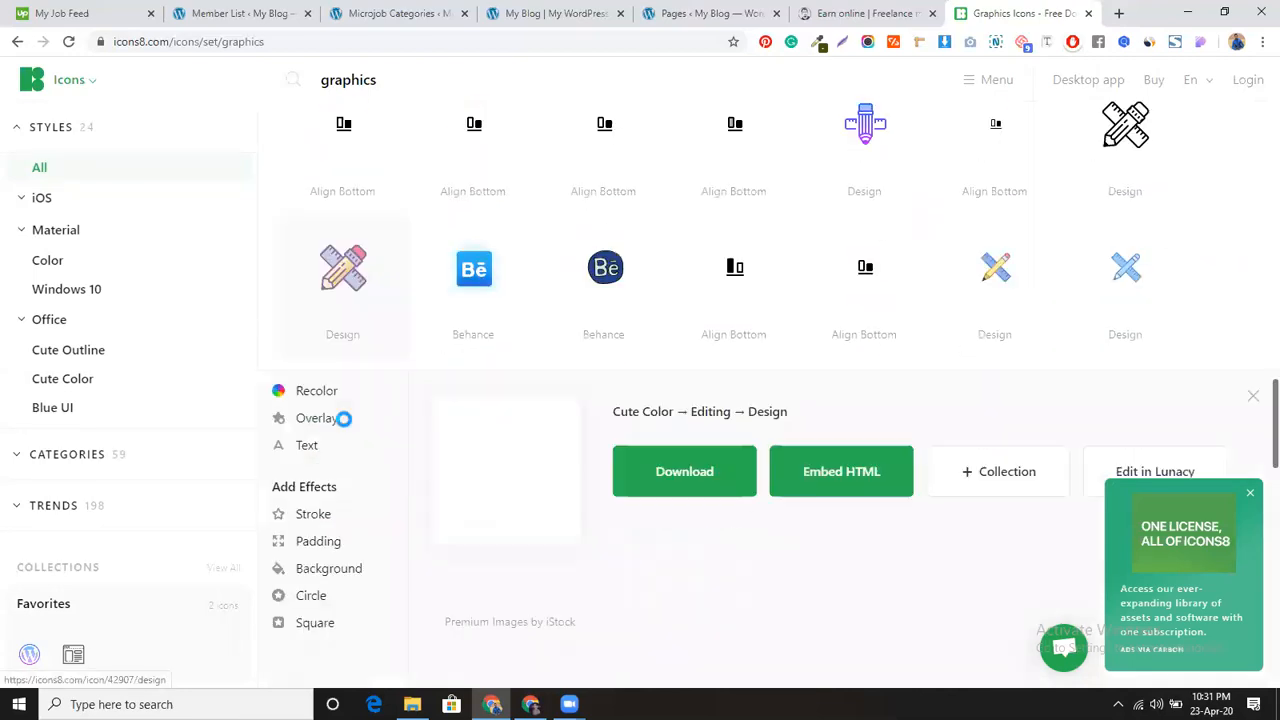
{"action": "left_click", "coordinate": [663, 462]}
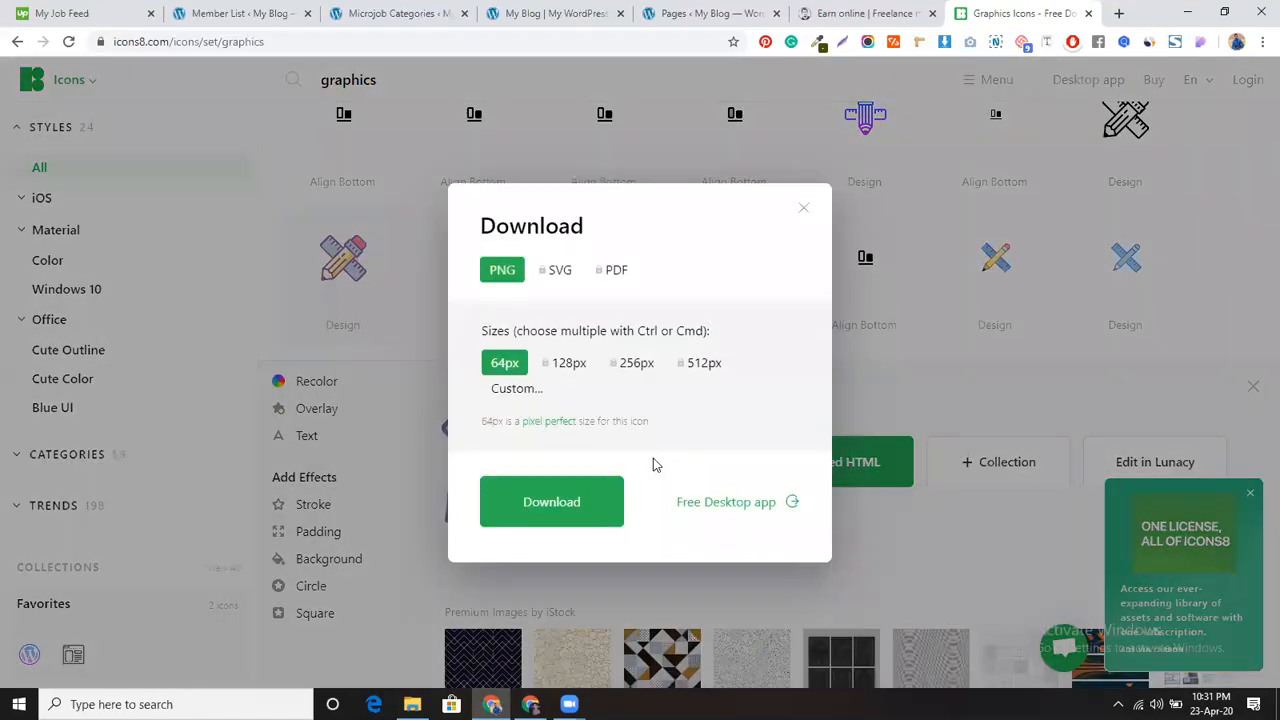
{"action": "left_click", "coordinate": [527, 397]}
{"action": "left_click", "coordinate": [560, 487]}
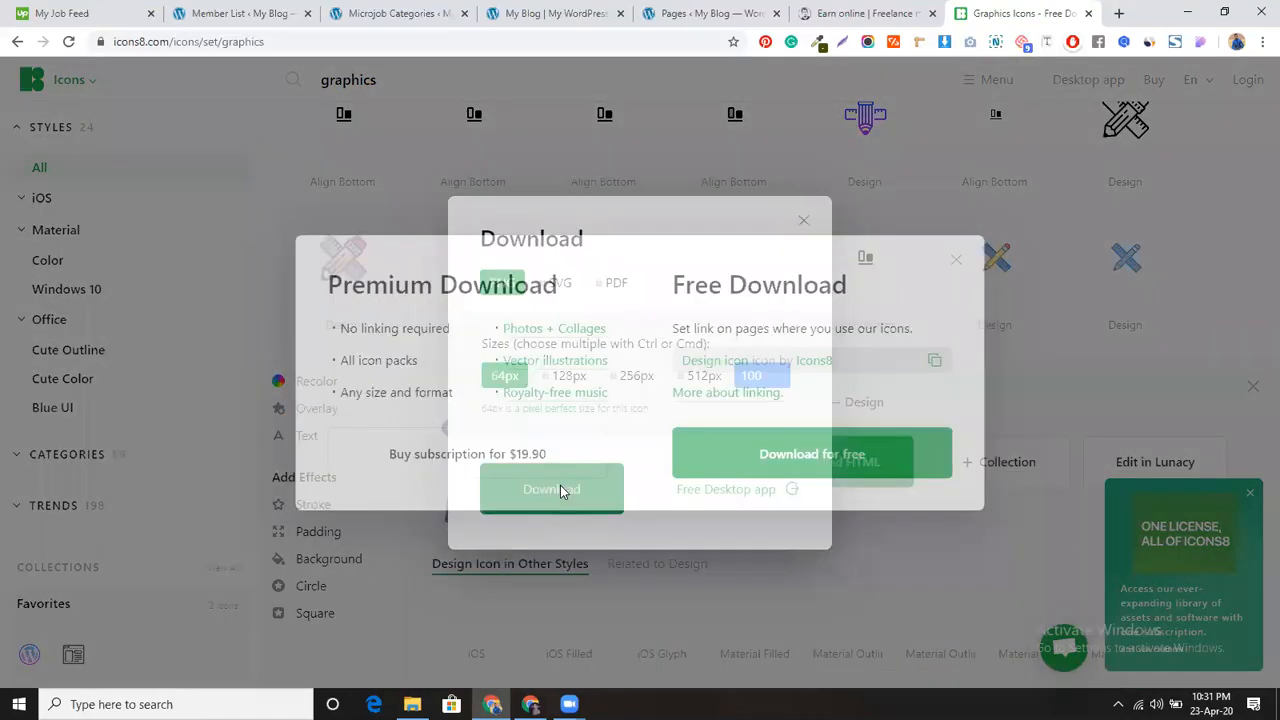
{"action": "left_click", "coordinate": [729, 466]}
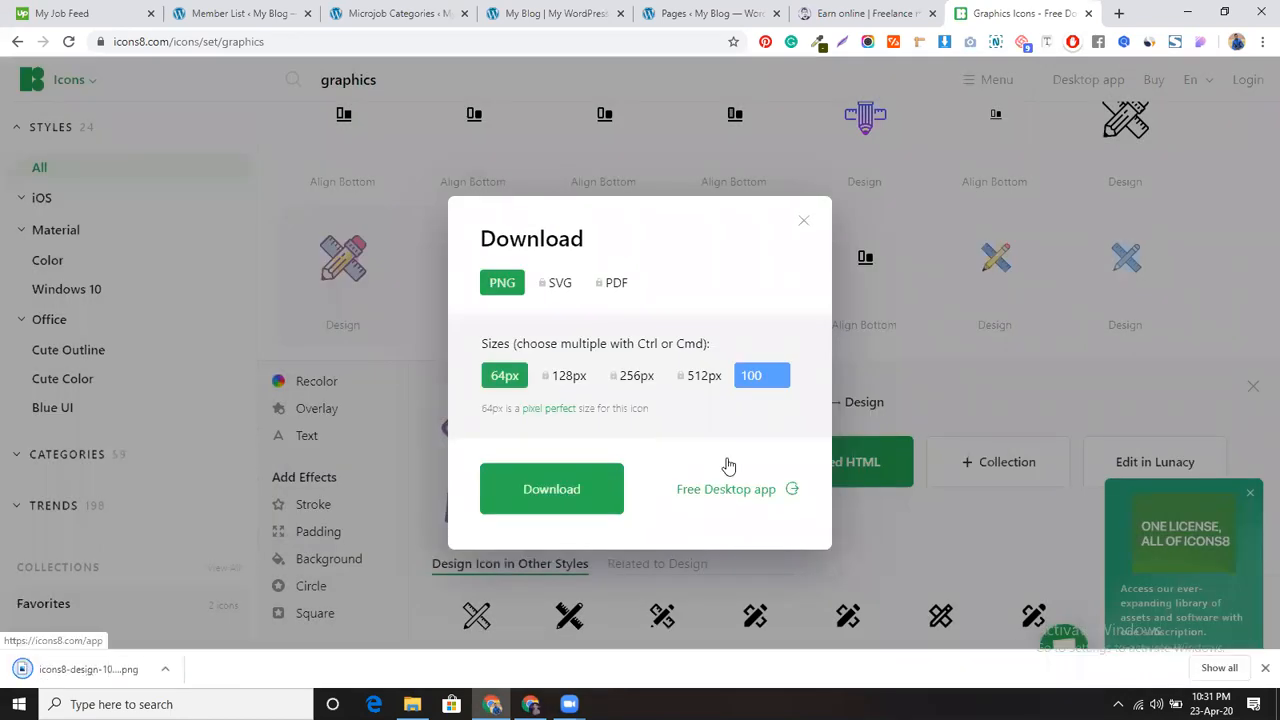
{"action": "left_click", "coordinate": [389, 13]}
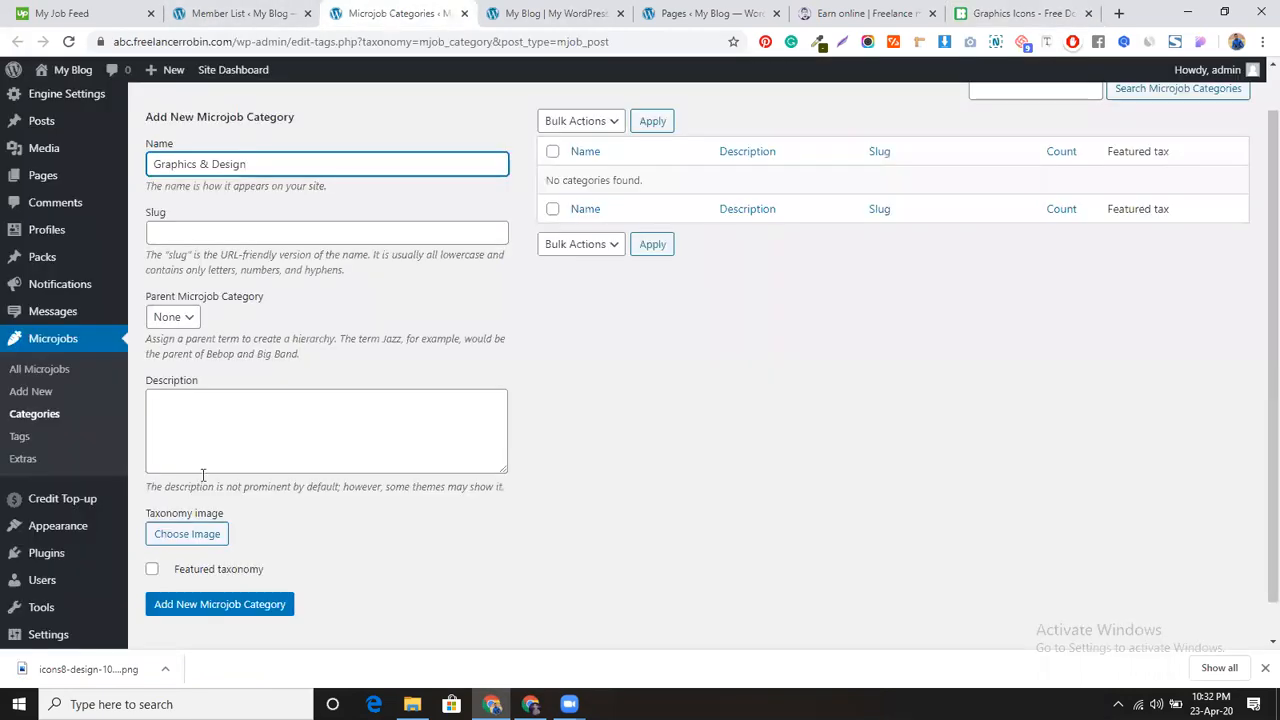
Step: Upload the downloaded pencil-and-ruler PNG and set it as the category image
{"action": "left_click", "coordinate": [181, 535]}
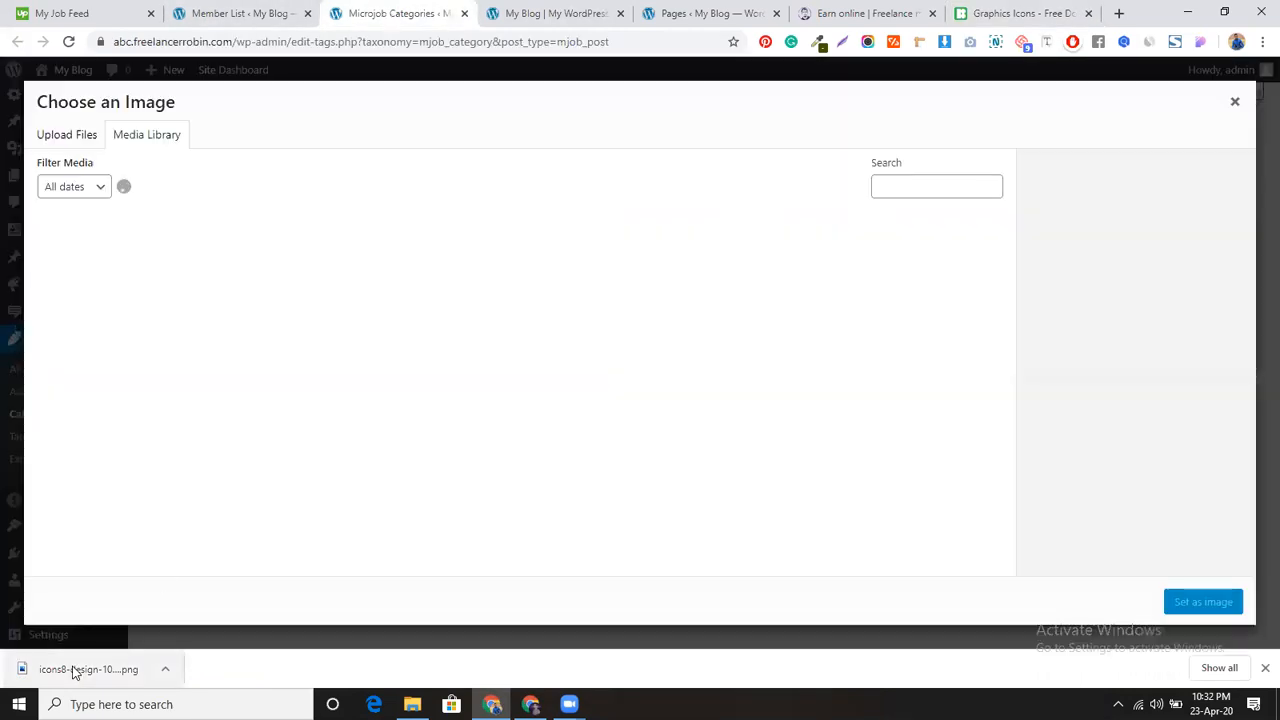
{"action": "left_click", "coordinate": [72, 136]}
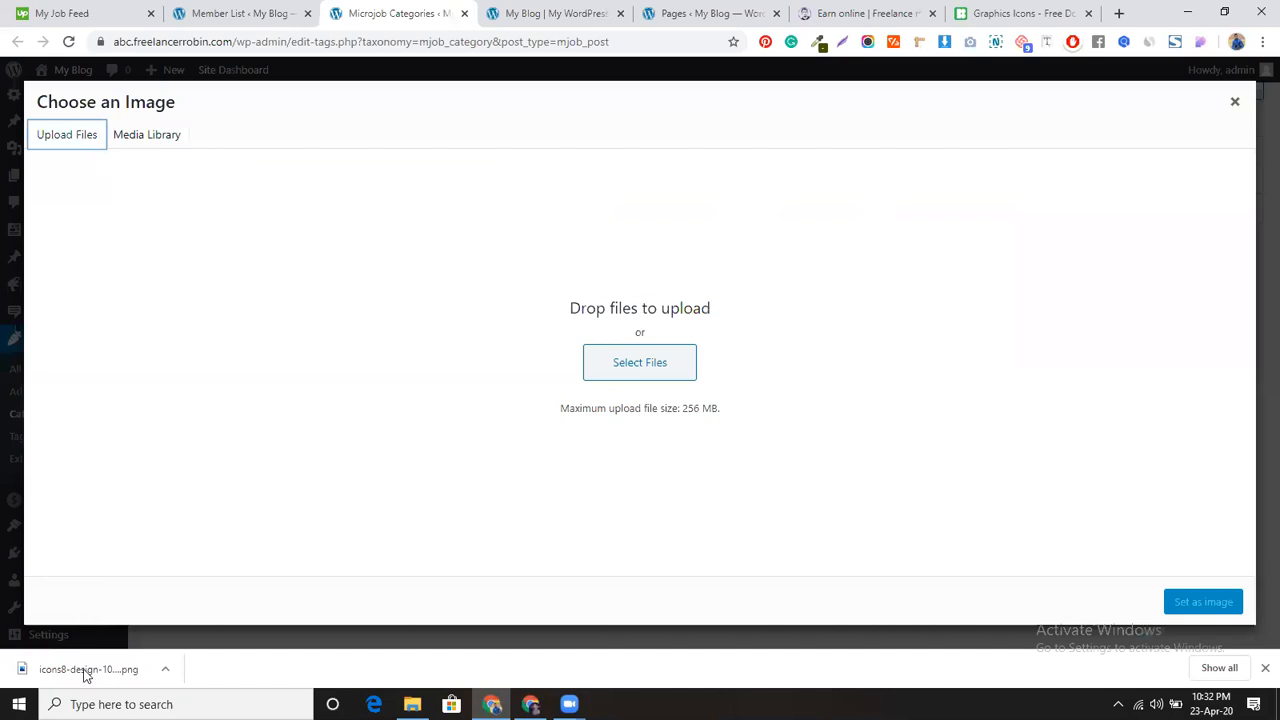
{"action": "left_click_drag", "start_coordinate": [85, 678], "coordinate": [666, 357]}
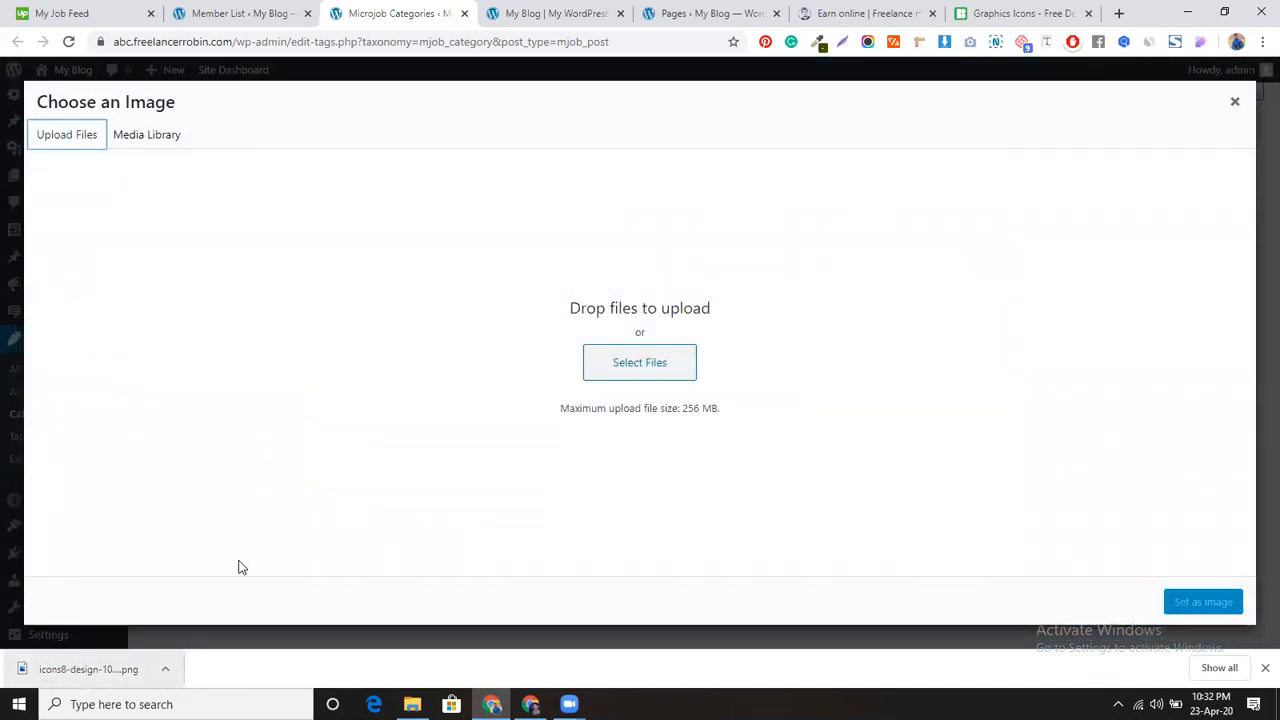
{"action": "left_click_drag", "start_coordinate": [88, 666], "coordinate": [539, 251]}
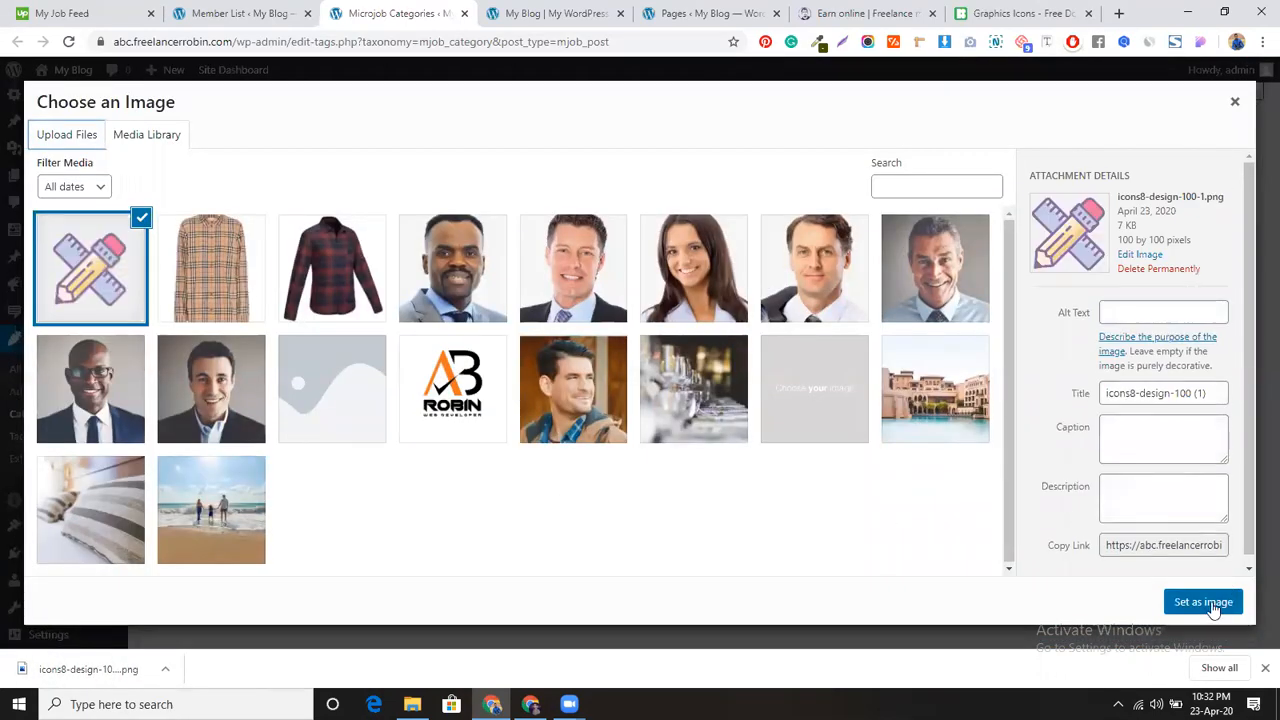
{"action": "left_click", "coordinate": [1210, 604]}
Step: Mark Graphics & Design as a featured taxonomy and add the category
{"action": "scroll", "coordinate": [320, 385], "scroll_direction": "down", "scroll_amount": 2}
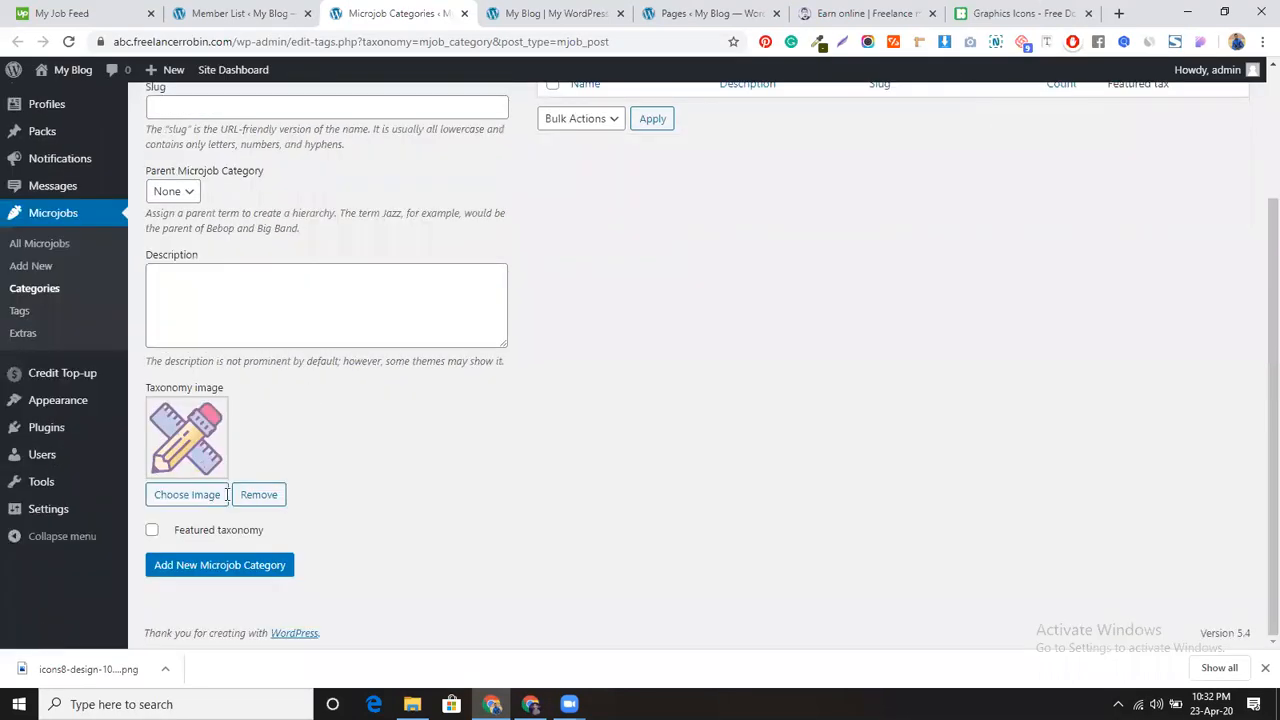
{"action": "left_click", "coordinate": [155, 531]}
{"action": "scroll", "coordinate": [455, 435], "scroll_direction": "up", "scroll_amount": 3}
{"action": "scroll", "coordinate": [252, 548], "scroll_direction": "down", "scroll_amount": 3}
{"action": "left_click", "coordinate": [258, 568]}
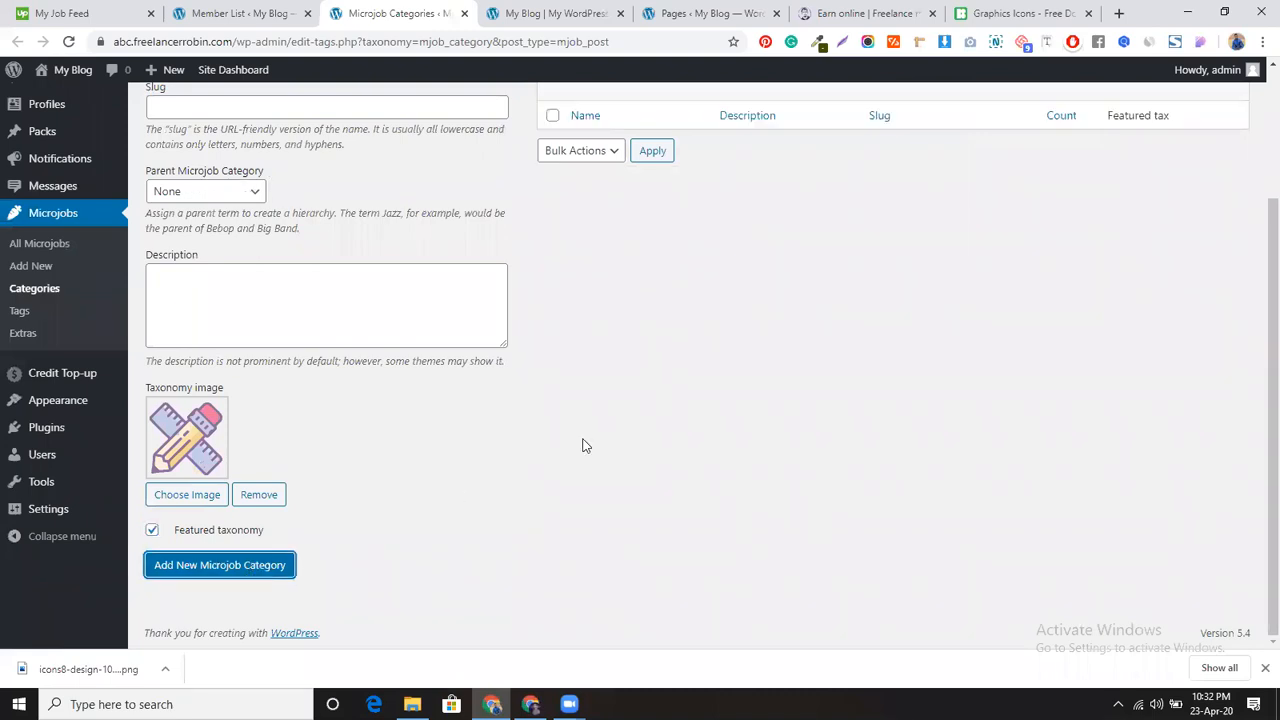
{"action": "scroll", "coordinate": [585, 445], "scroll_direction": "up", "scroll_amount": 3}
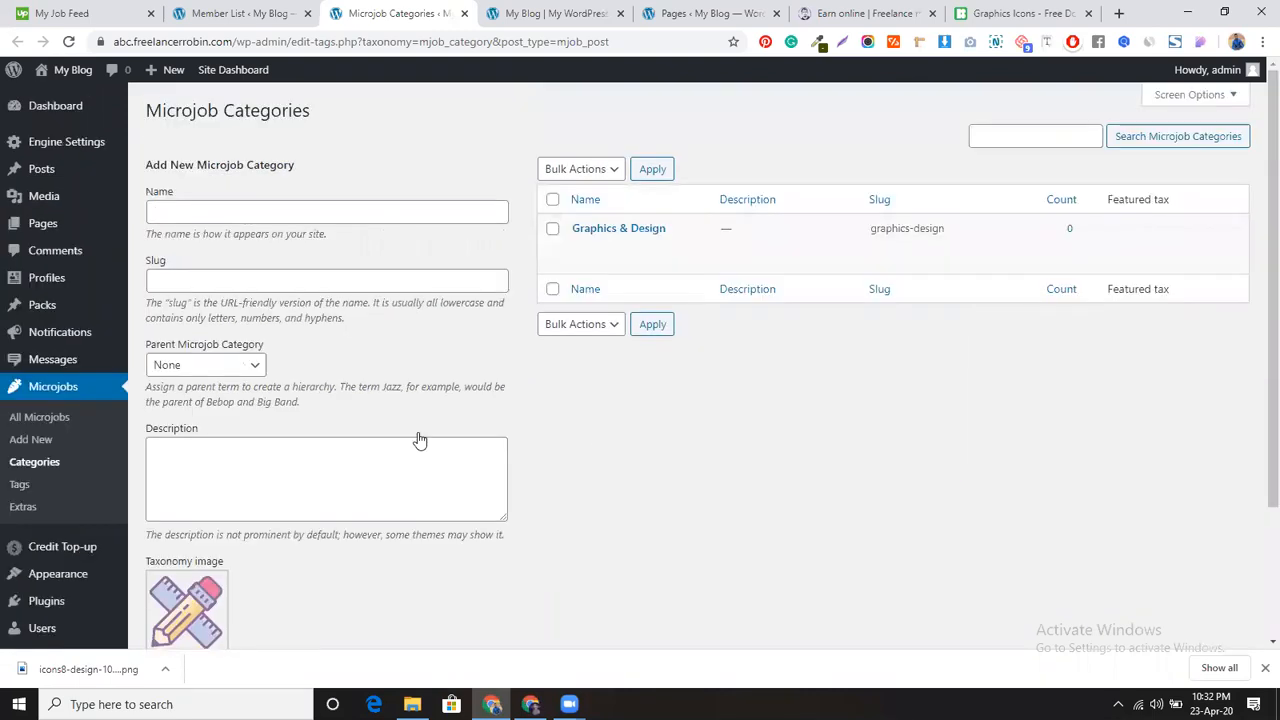
Step: Add a non-featured 'Logo' subcategory with Graphics & Design as its parent
{"action": "left_click", "coordinate": [300, 211]}
{"action": "type", "text": "Logo"}
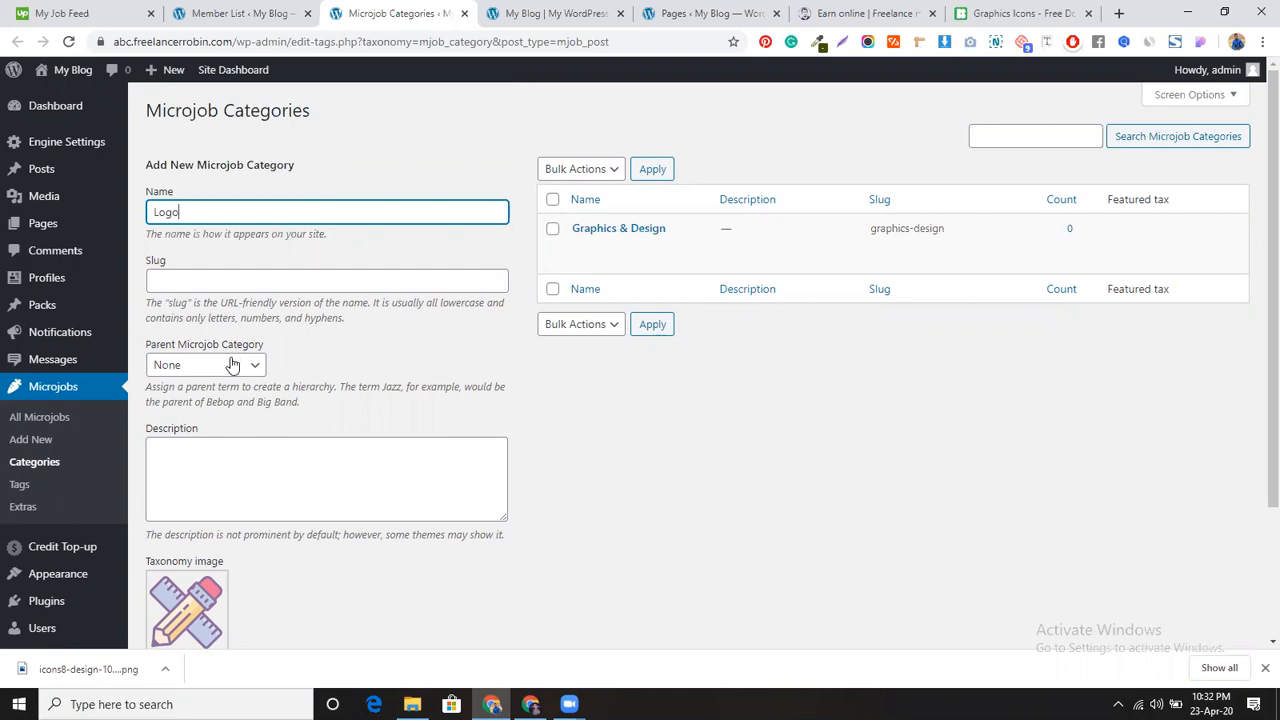
{"action": "left_click", "coordinate": [248, 365]}
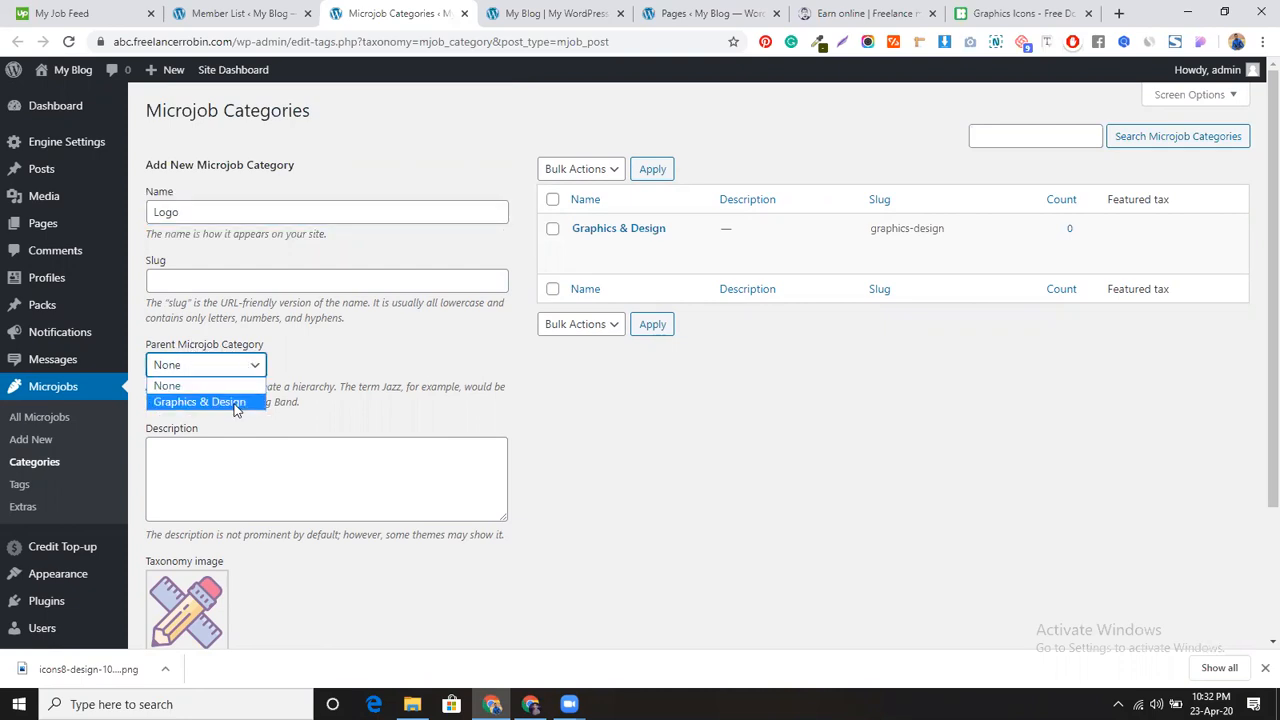
{"action": "left_click", "coordinate": [235, 404]}
{"action": "scroll", "coordinate": [349, 411], "scroll_direction": "down", "scroll_amount": 3}
{"action": "left_click", "coordinate": [152, 544]}
{"action": "left_click", "coordinate": [152, 546]}
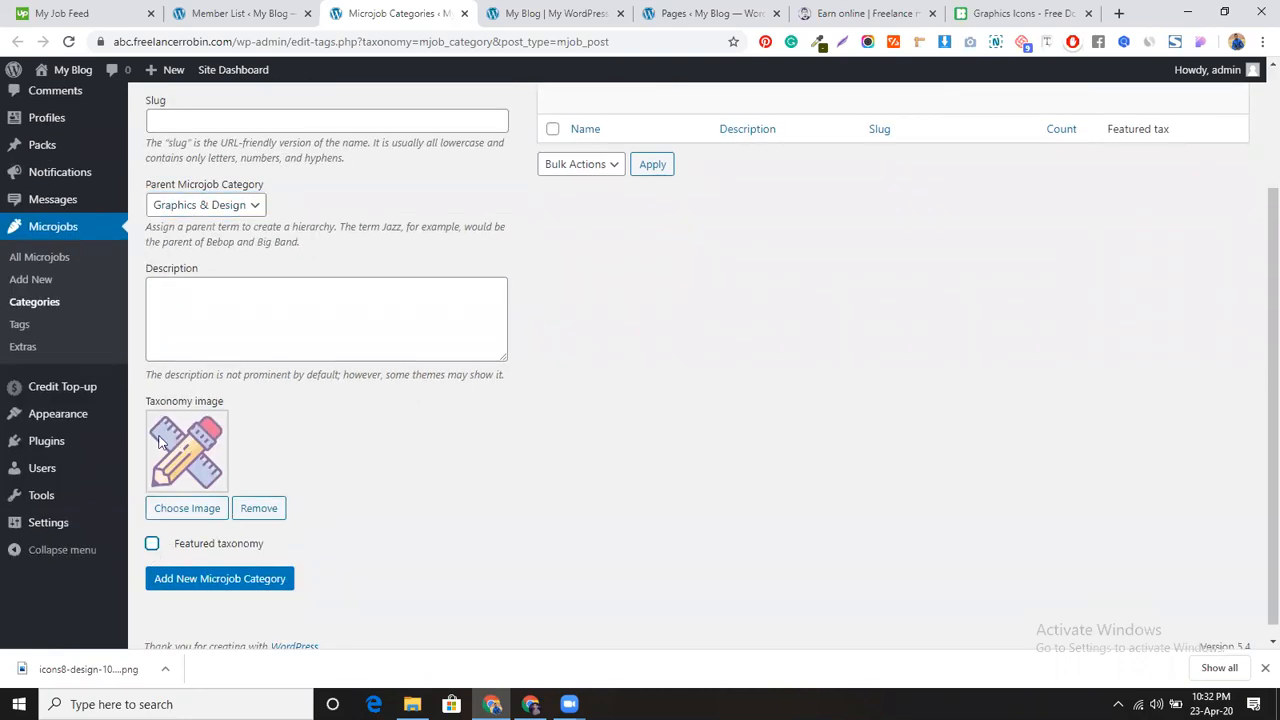
{"action": "scroll", "coordinate": [297, 449], "scroll_direction": "down", "scroll_amount": 1}
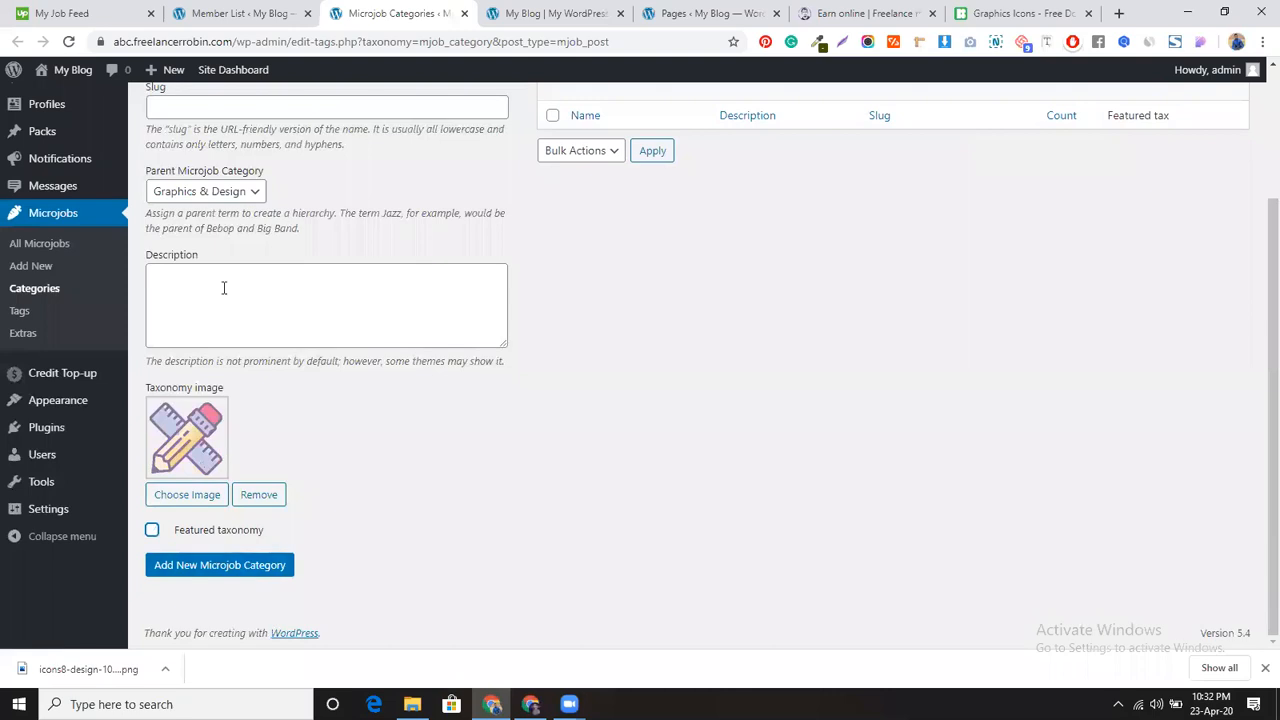
{"action": "left_click", "coordinate": [287, 568]}
{"action": "scroll", "coordinate": [421, 493], "scroll_direction": "up", "scroll_amount": 3}
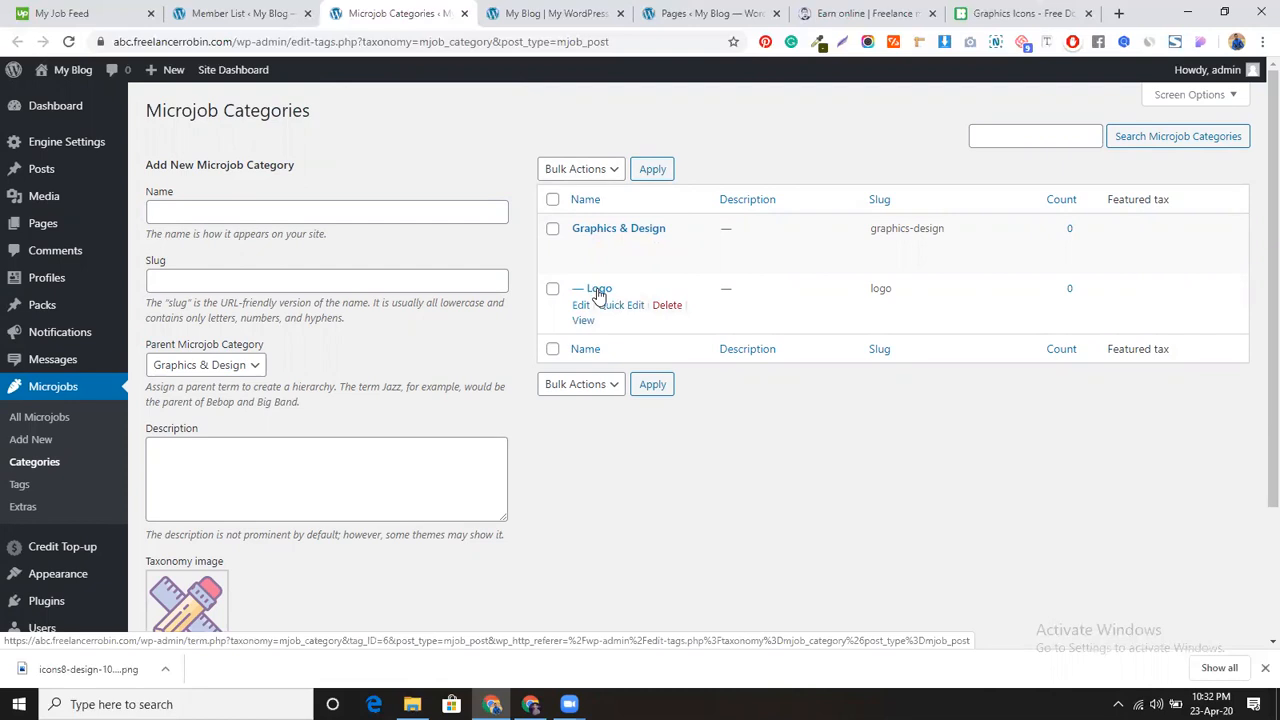
Step: Add the 'Banner' subcategory under Graphics & Design
{"action": "left_click", "coordinate": [305, 210]}
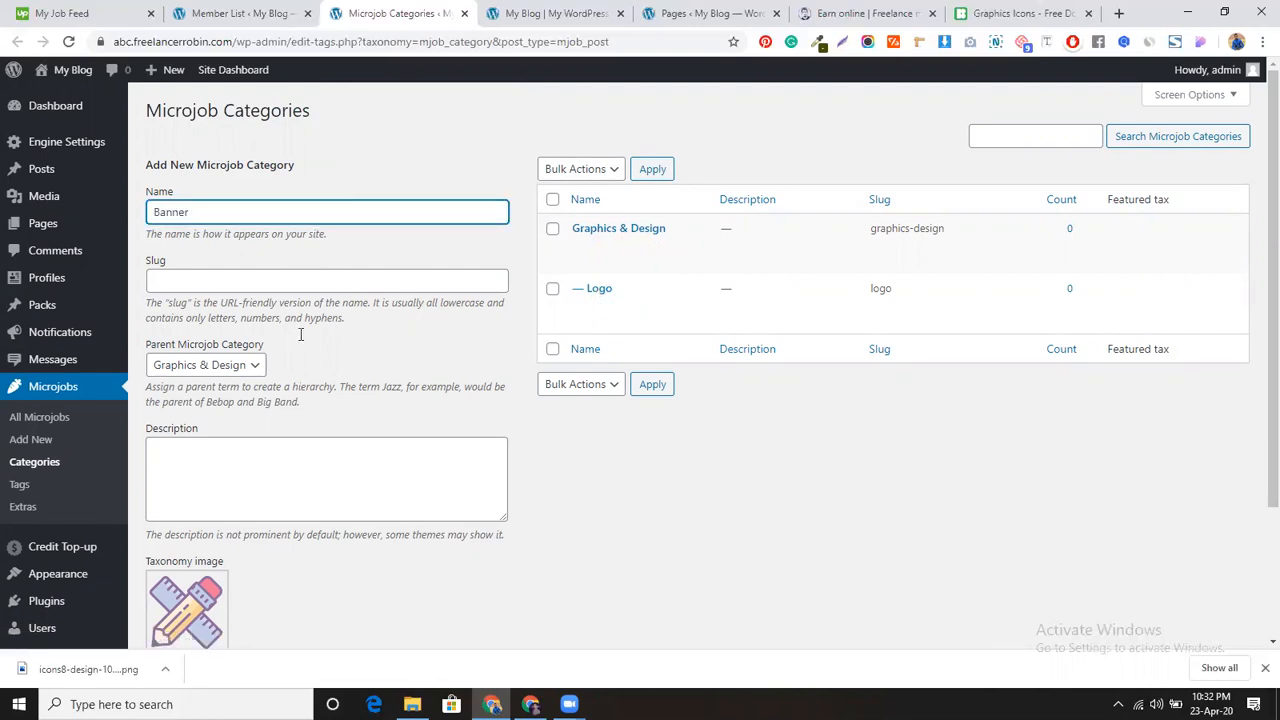
{"action": "scroll", "coordinate": [290, 340], "scroll_direction": "down", "scroll_amount": 3}
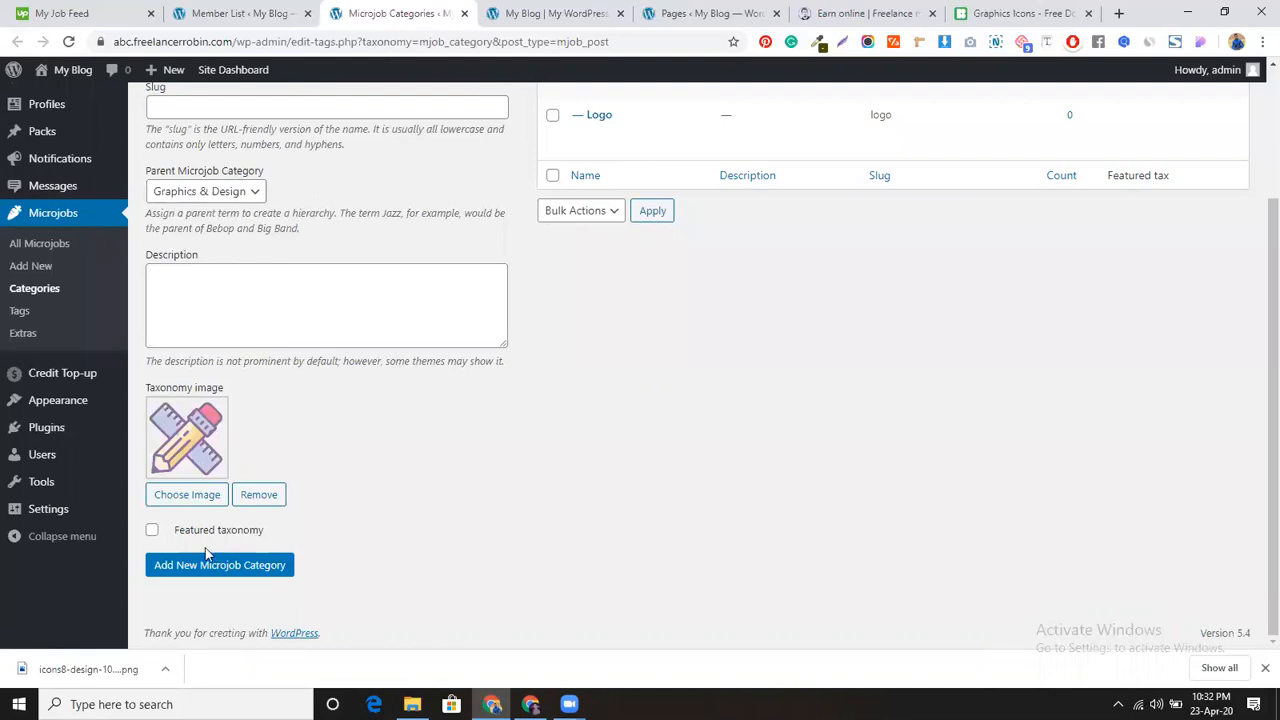
{"action": "left_click", "coordinate": [203, 566]}
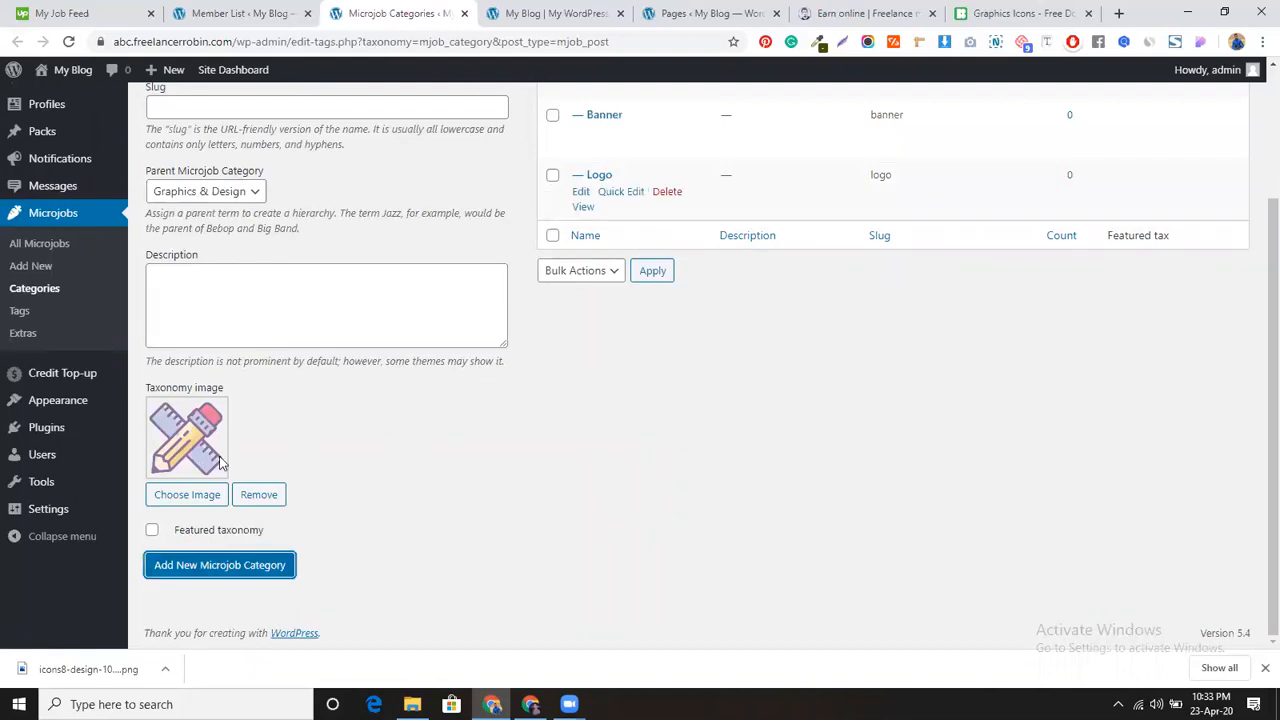
{"action": "scroll", "coordinate": [330, 488], "scroll_direction": "up", "scroll_amount": 2}
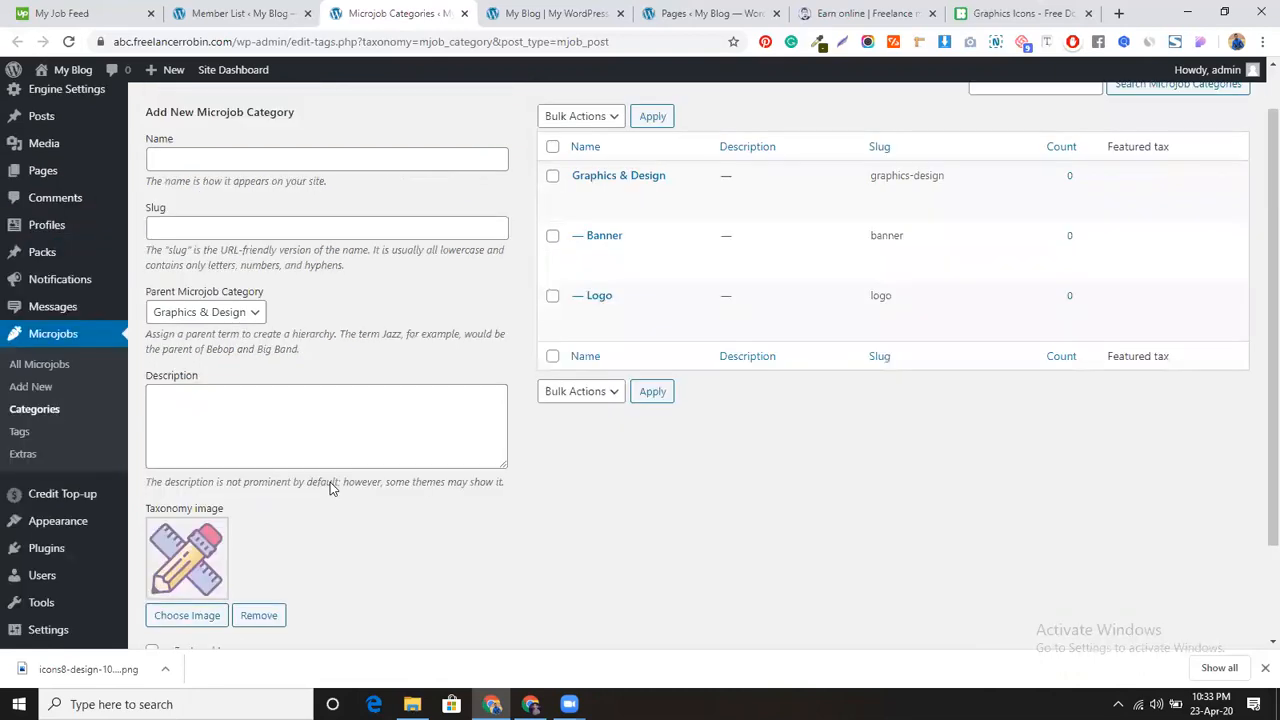
{"action": "scroll", "coordinate": [330, 488], "scroll_direction": "up", "scroll_amount": 1}
Step: Enter 'Digital Marketing' as a new category name with Parent set to None
{"action": "left_click", "coordinate": [313, 212]}
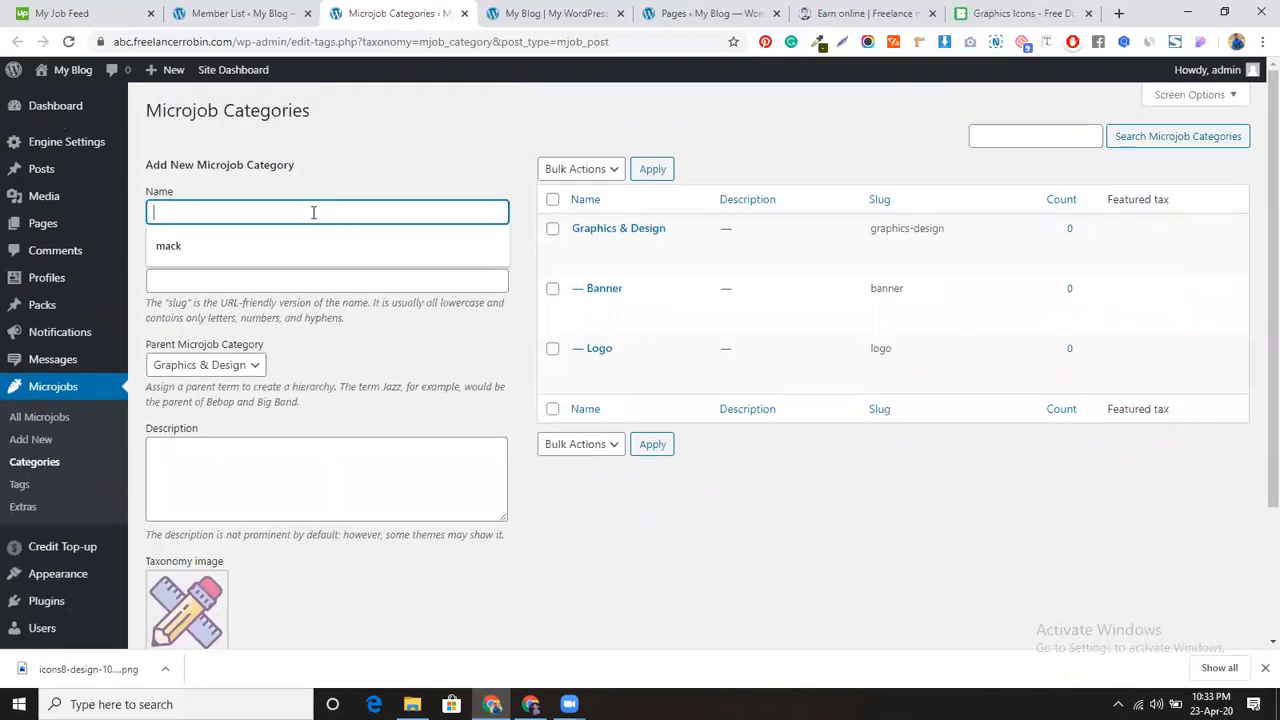
{"action": "left_click", "coordinate": [559, 578]}
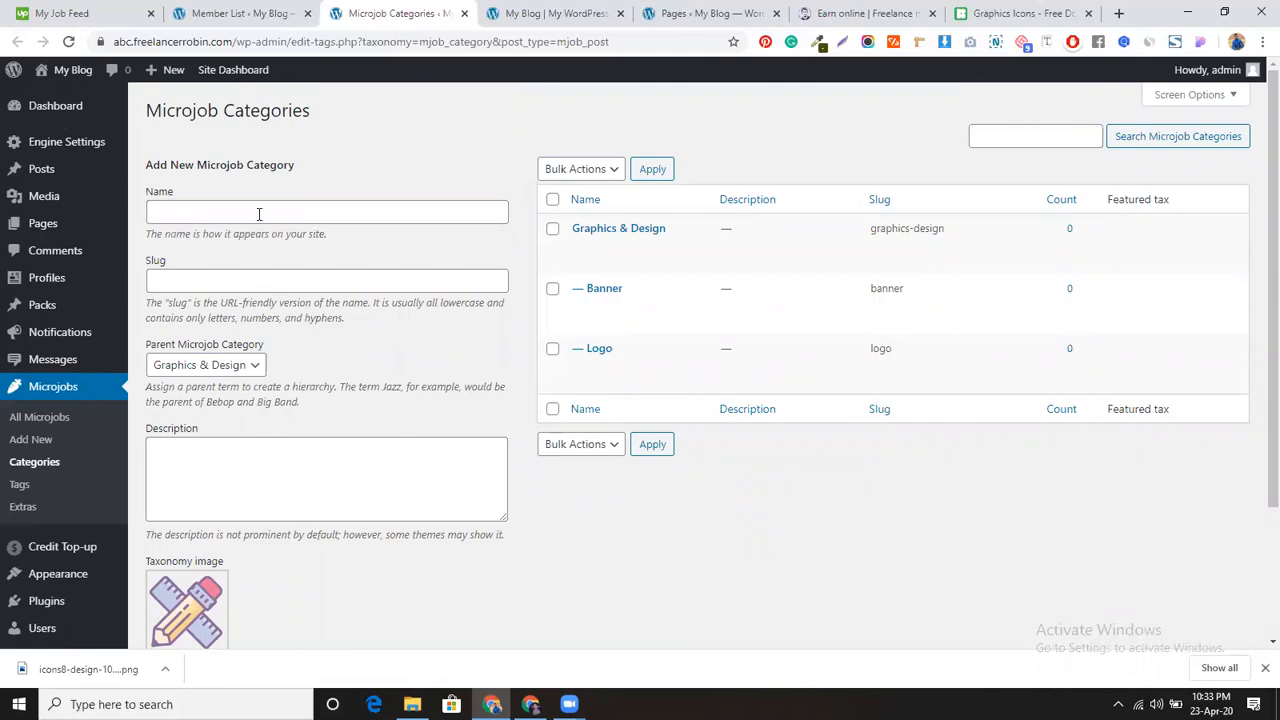
{"action": "left_click", "coordinate": [259, 213]}
{"action": "type", "text": "Digi"}
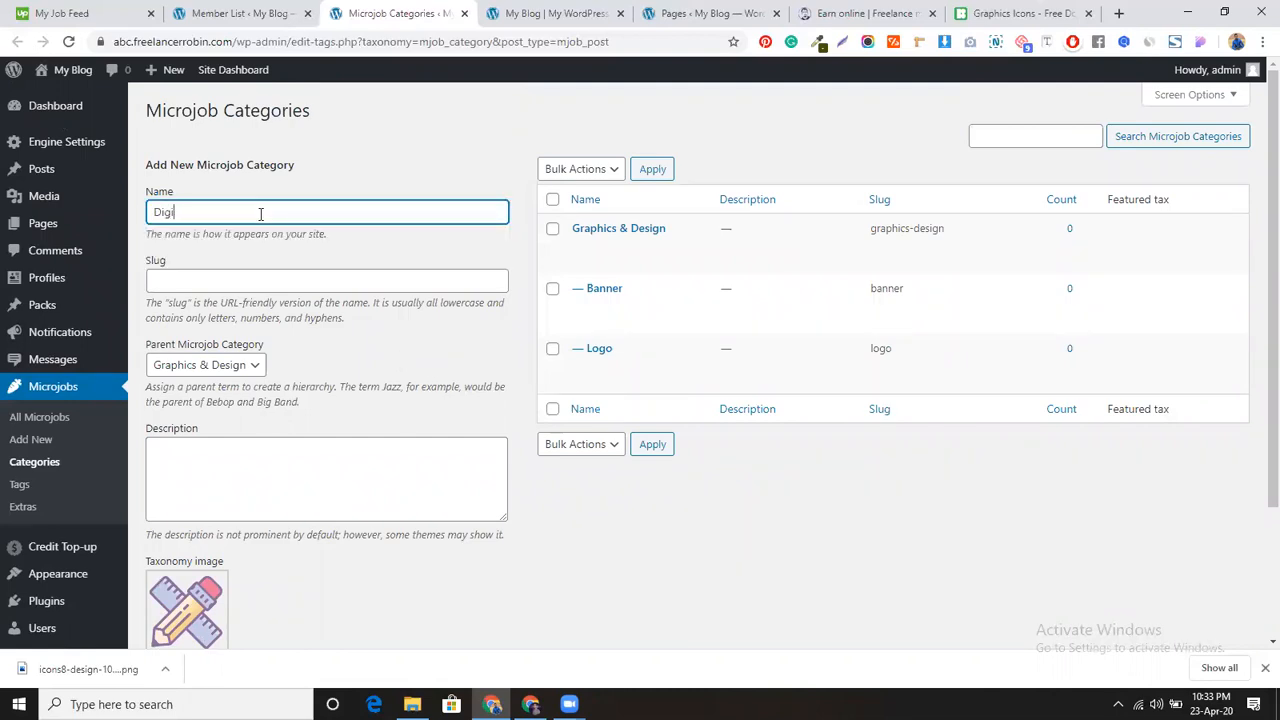
{"action": "type", "text": "tal Marketing"}
{"action": "left_click", "coordinate": [237, 364]}
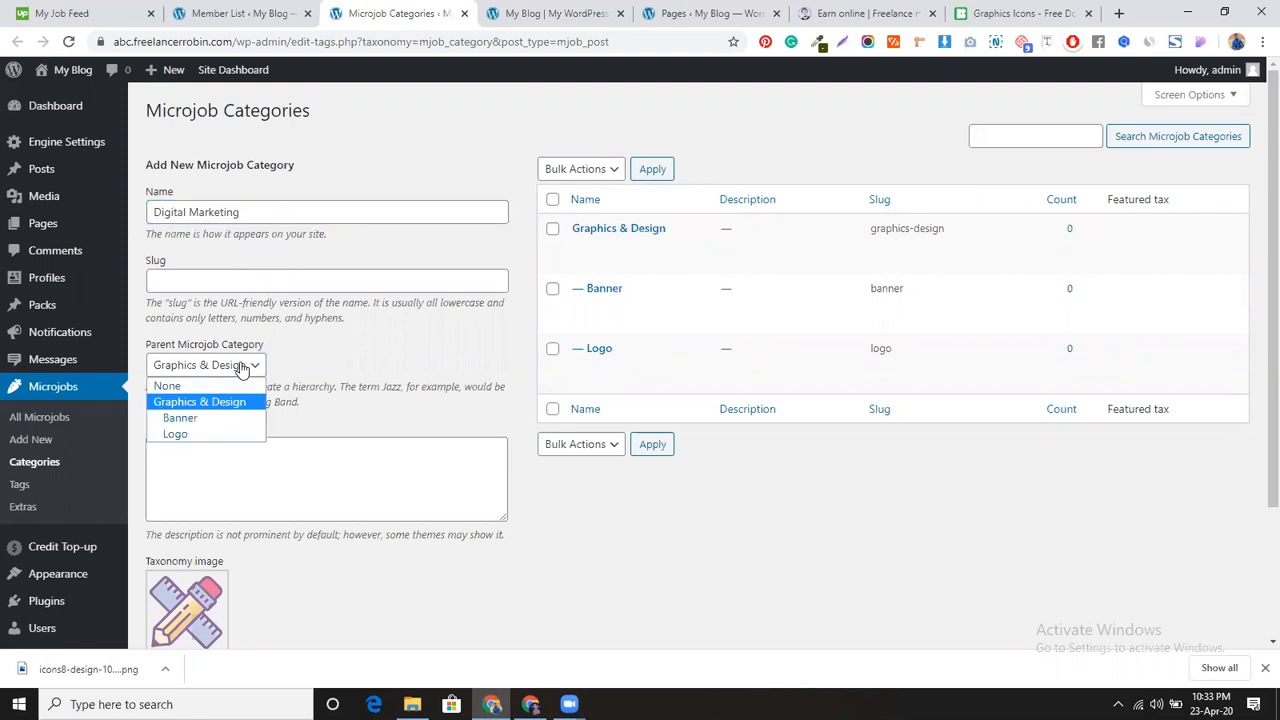
{"action": "left_click", "coordinate": [221, 386]}
{"action": "scroll", "coordinate": [414, 381], "scroll_direction": "down", "scroll_amount": 3}
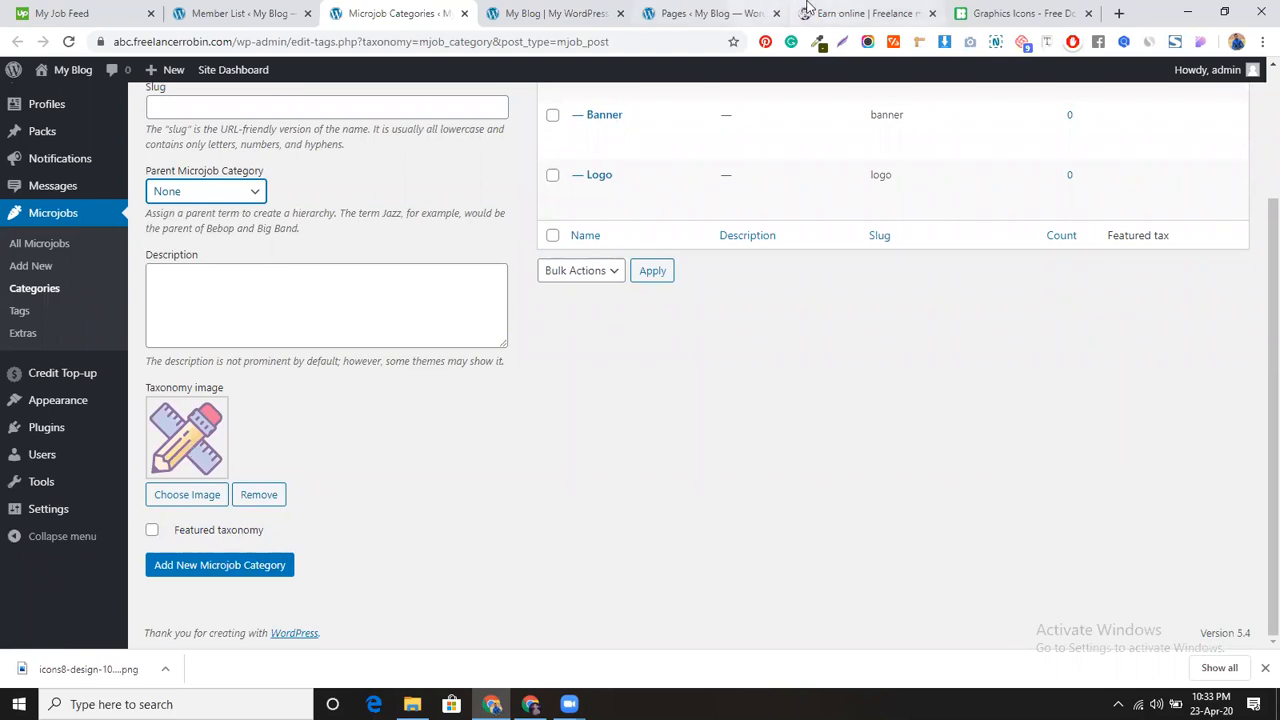
{"action": "left_click", "coordinate": [986, 10]}
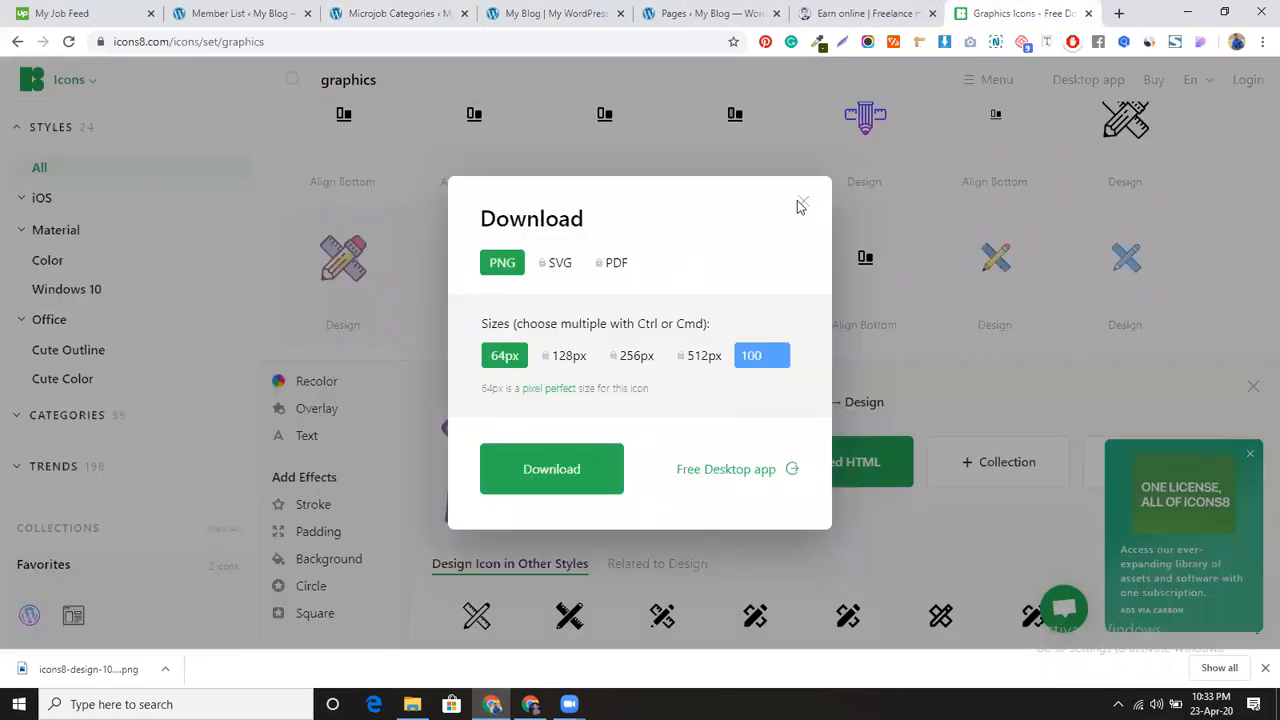
Step: Close the Icons8 download dialog and go back to the Icons8 home page
{"action": "left_click", "coordinate": [802, 204]}
{"action": "scroll", "coordinate": [429, 294], "scroll_direction": "down", "scroll_amount": 10}
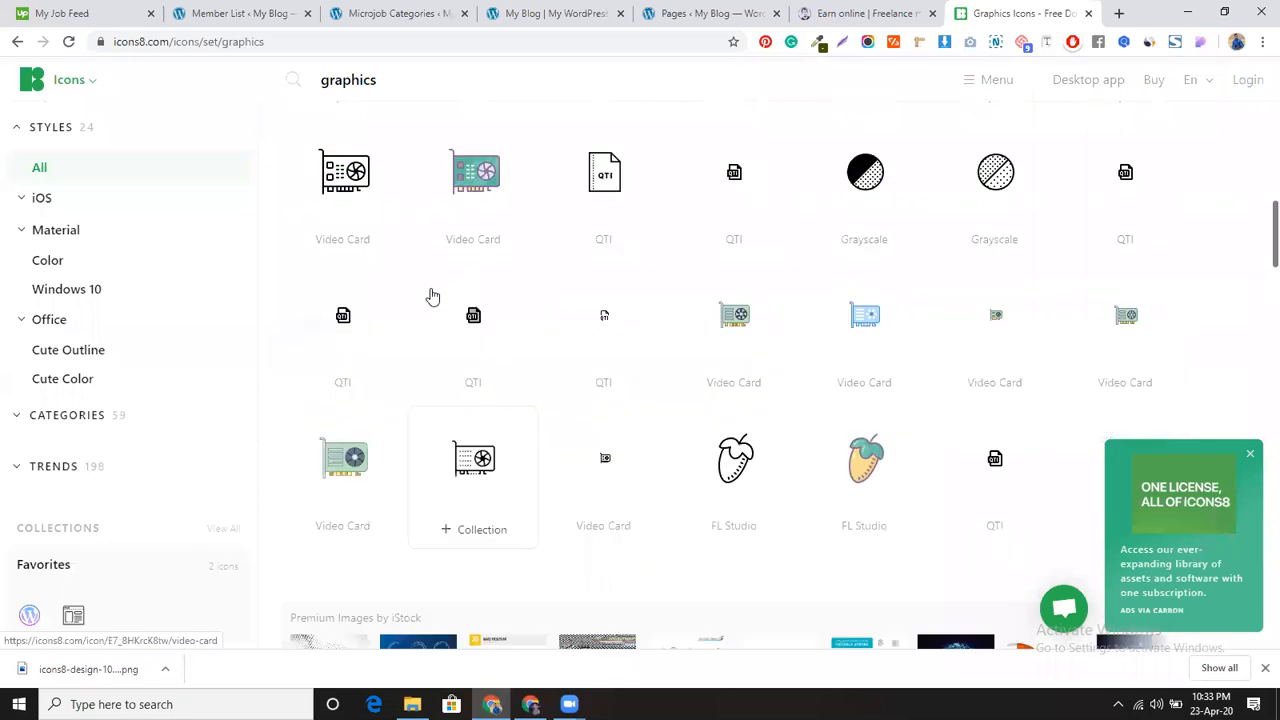
{"action": "scroll", "coordinate": [432, 297], "scroll_direction": "up", "scroll_amount": 10}
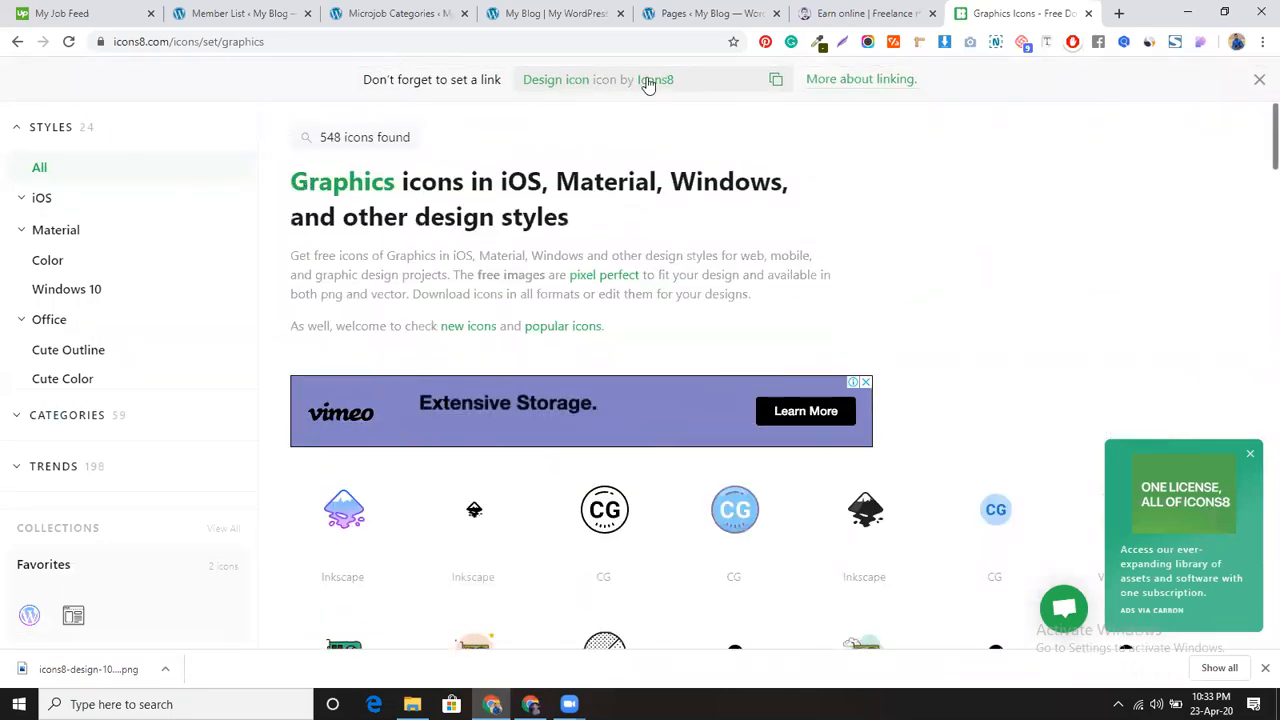
{"action": "scroll", "coordinate": [190, 290], "scroll_direction": "down", "scroll_amount": 5}
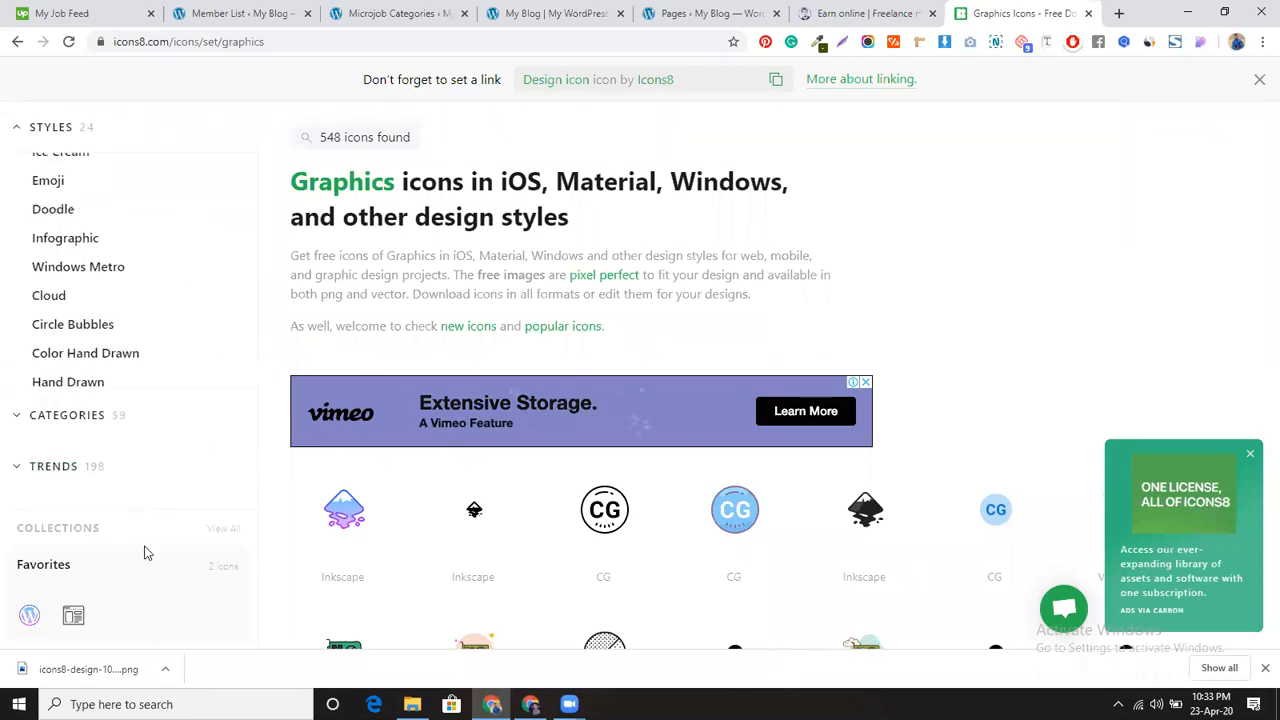
{"action": "scroll", "coordinate": [417, 557], "scroll_direction": "down", "scroll_amount": 2}
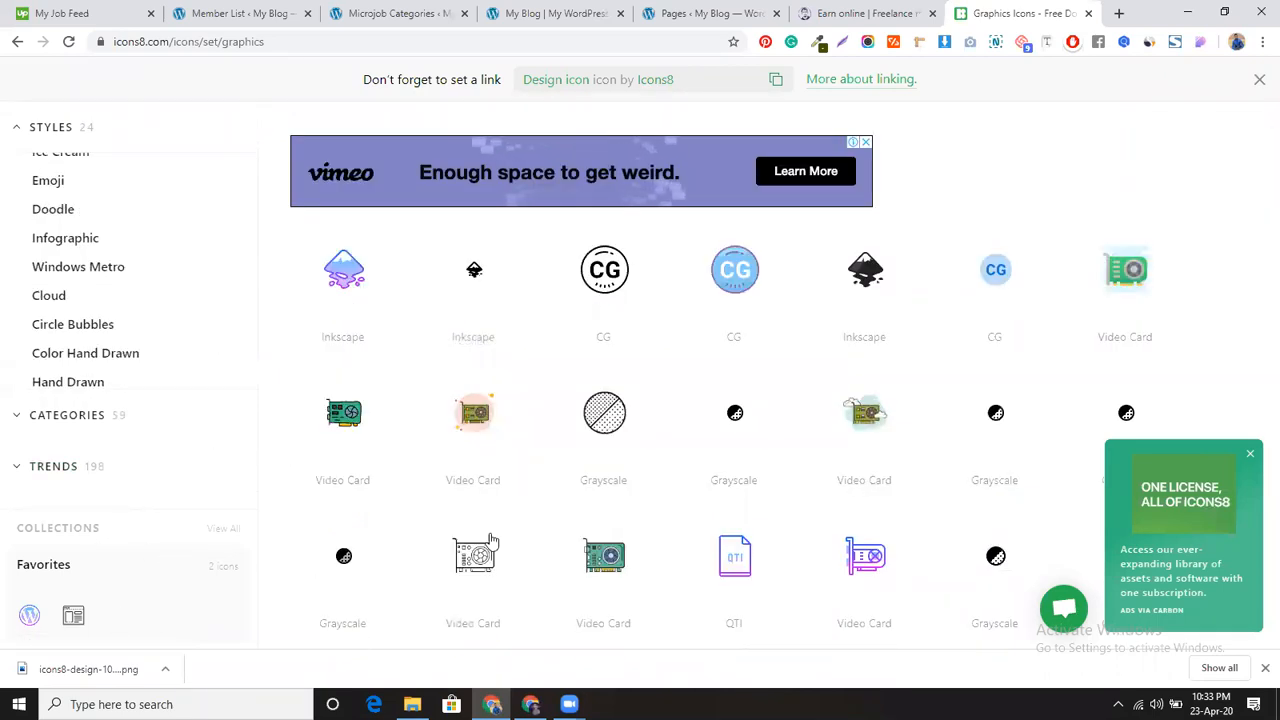
{"action": "scroll", "coordinate": [490, 541], "scroll_direction": "down", "scroll_amount": 3}
{"action": "scroll", "coordinate": [489, 525], "scroll_direction": "up", "scroll_amount": 5}
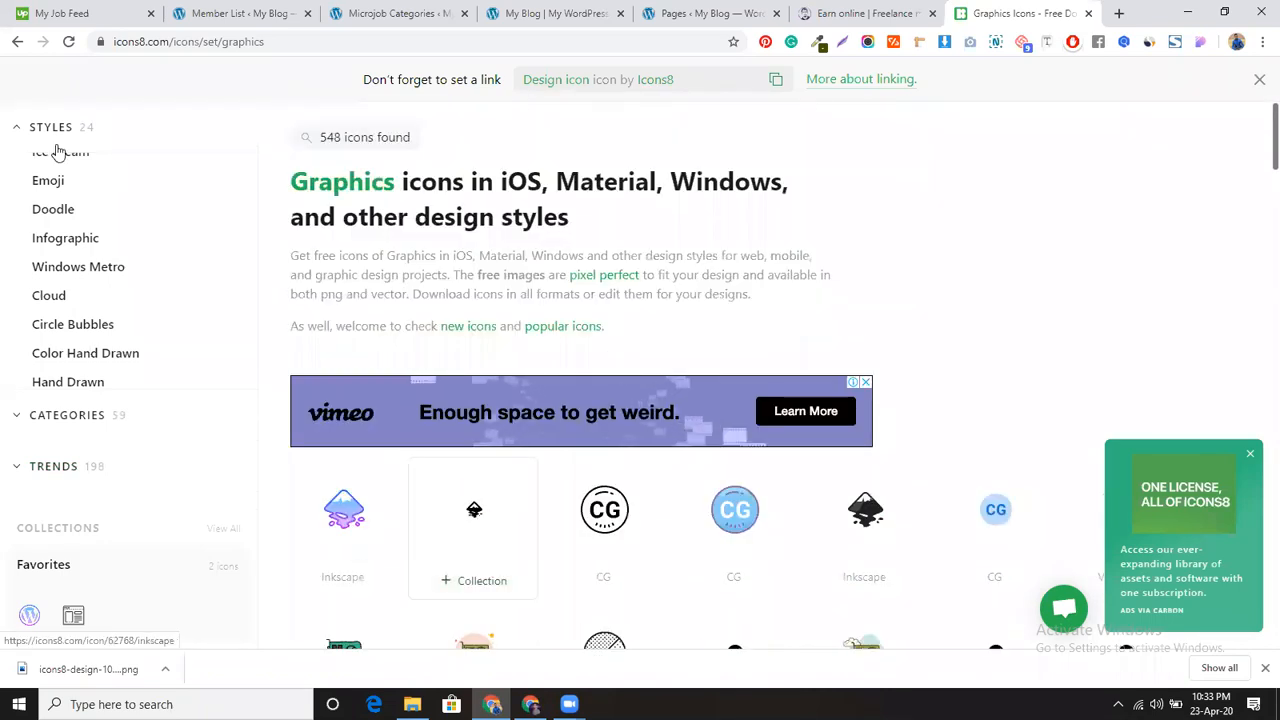
{"action": "left_click", "coordinate": [17, 41]}
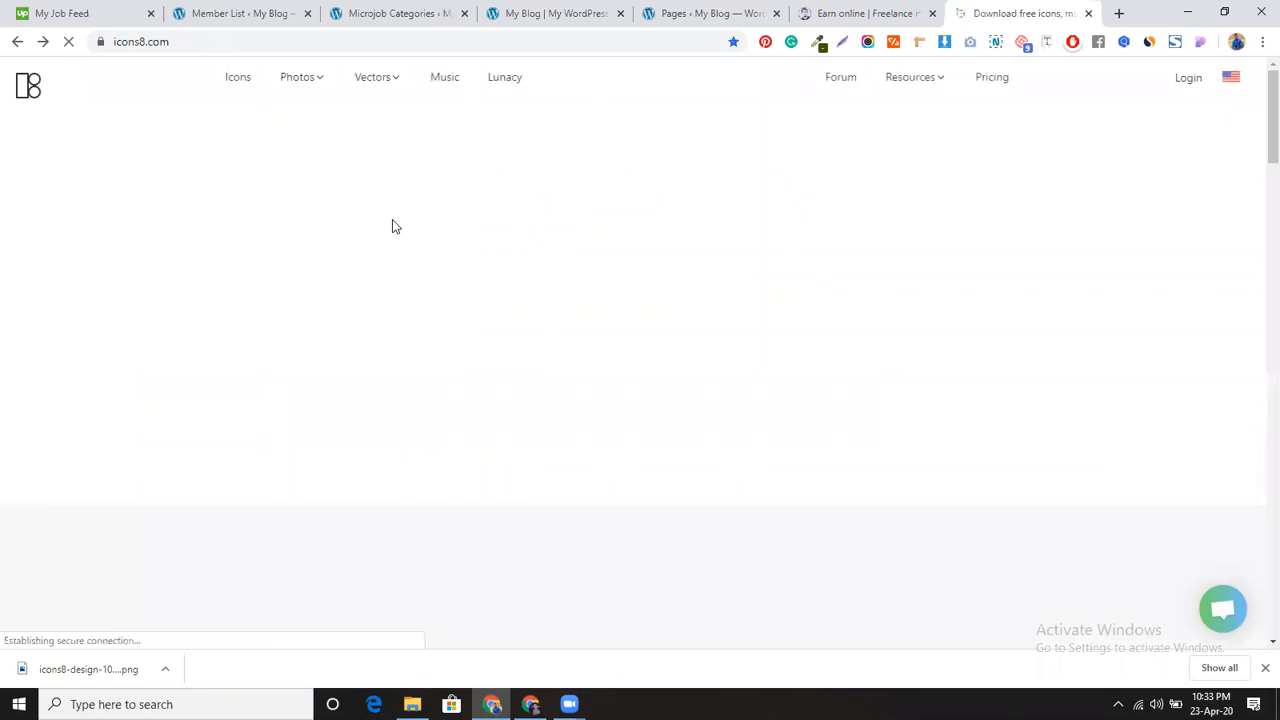
Step: Search 'digital marketing' and download the colourful Marketing icon as a free 100 px PNG
{"action": "left_click", "coordinate": [391, 428]}
{"action": "type", "text": "digital mar"}
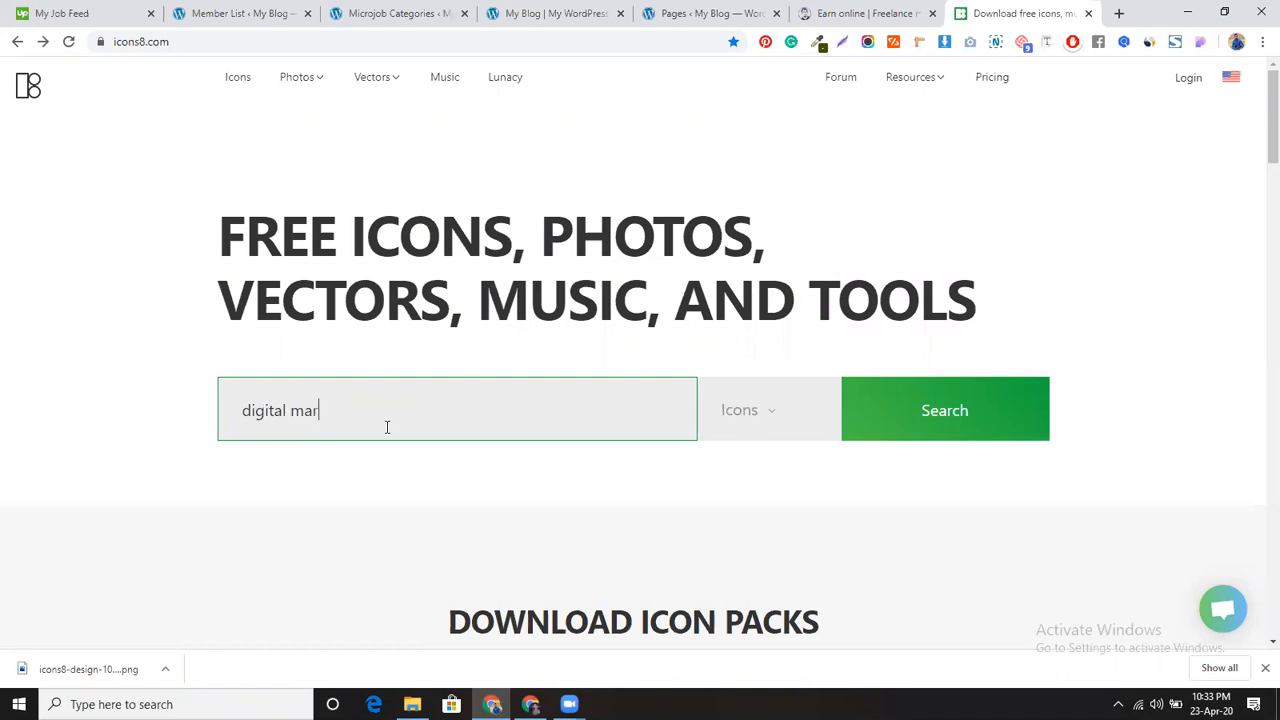
{"action": "type", "text": "keting"}
{"action": "key", "text": "Return"}
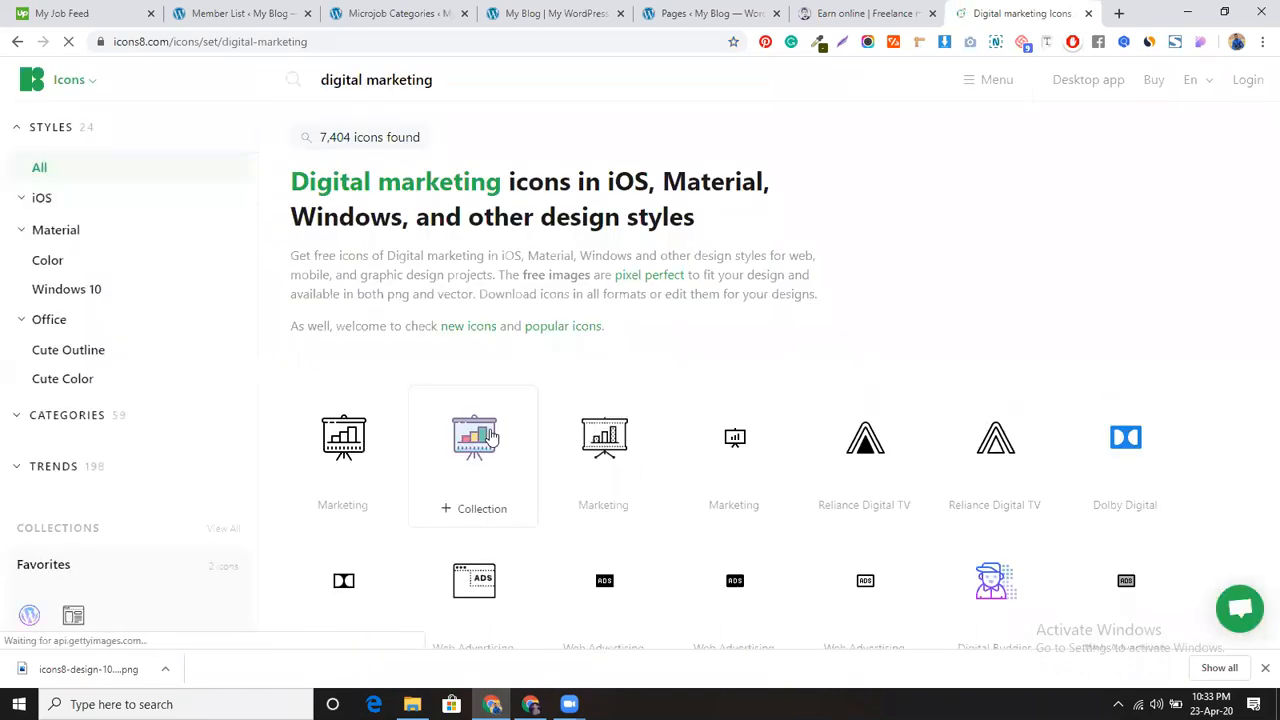
{"action": "left_click", "coordinate": [490, 435]}
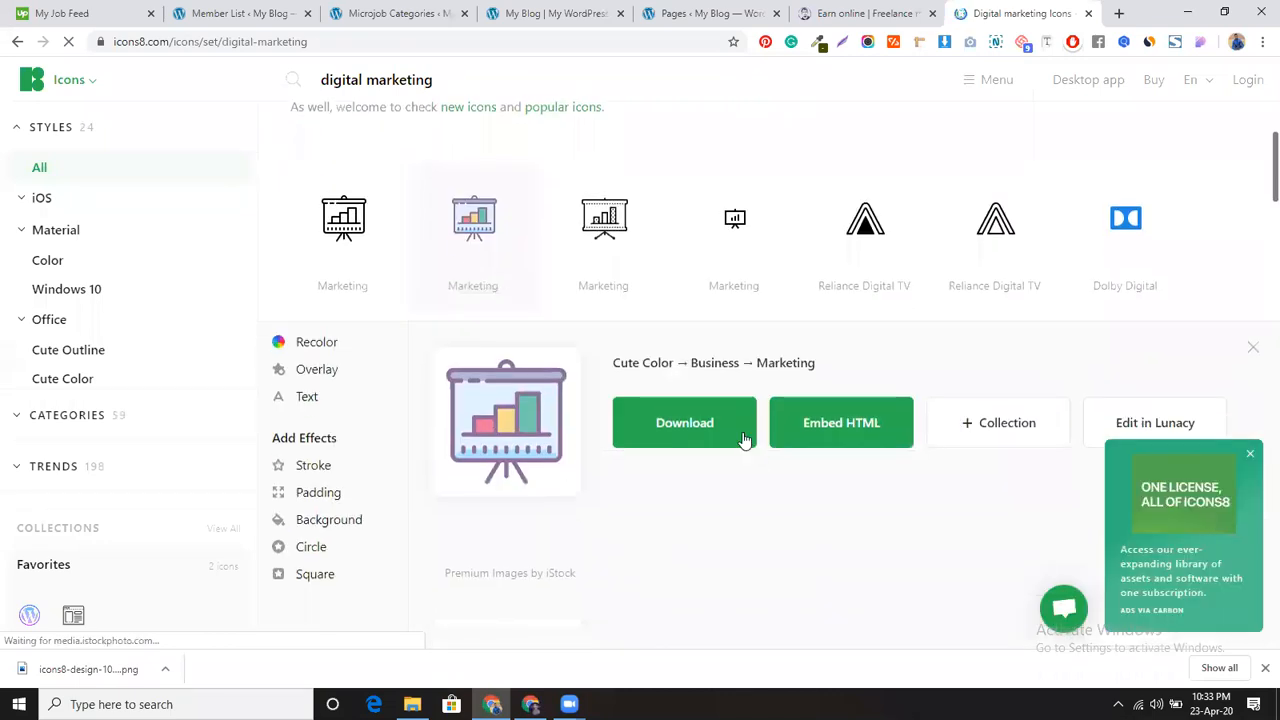
{"action": "left_click", "coordinate": [706, 421]}
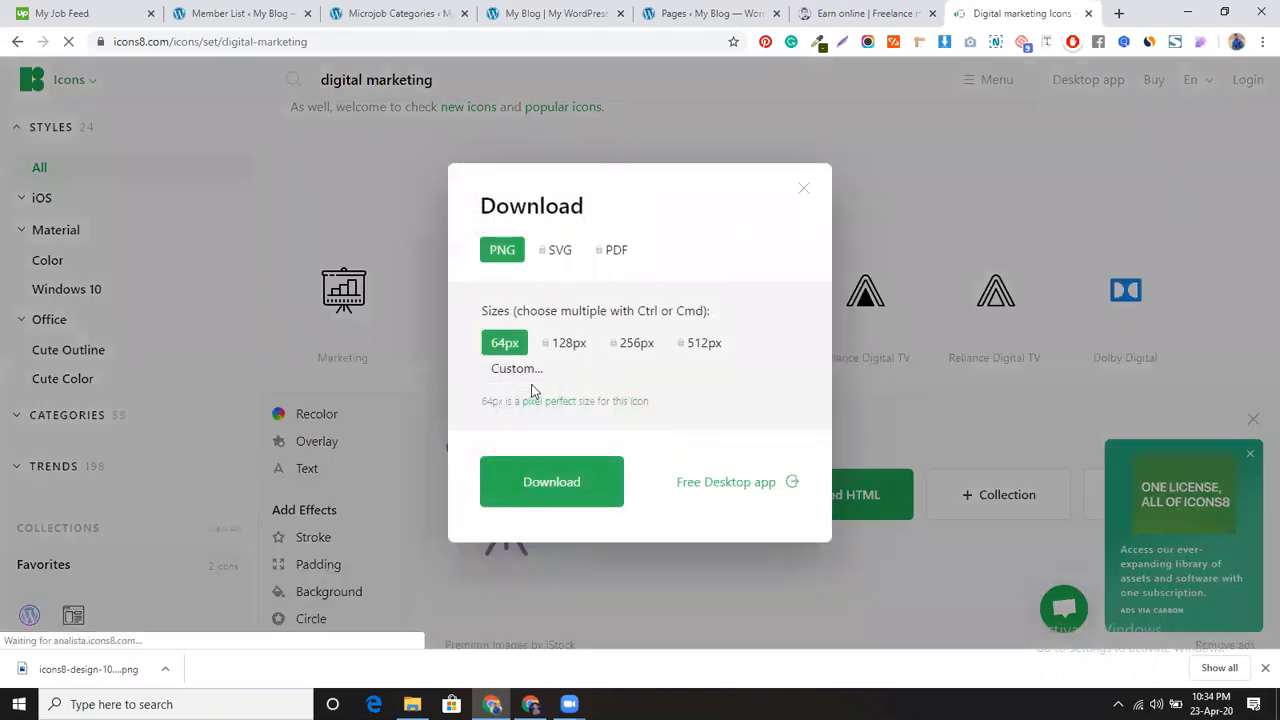
{"action": "left_click", "coordinate": [521, 372]}
{"action": "key", "text": "Return"}
{"action": "left_click", "coordinate": [774, 434]}
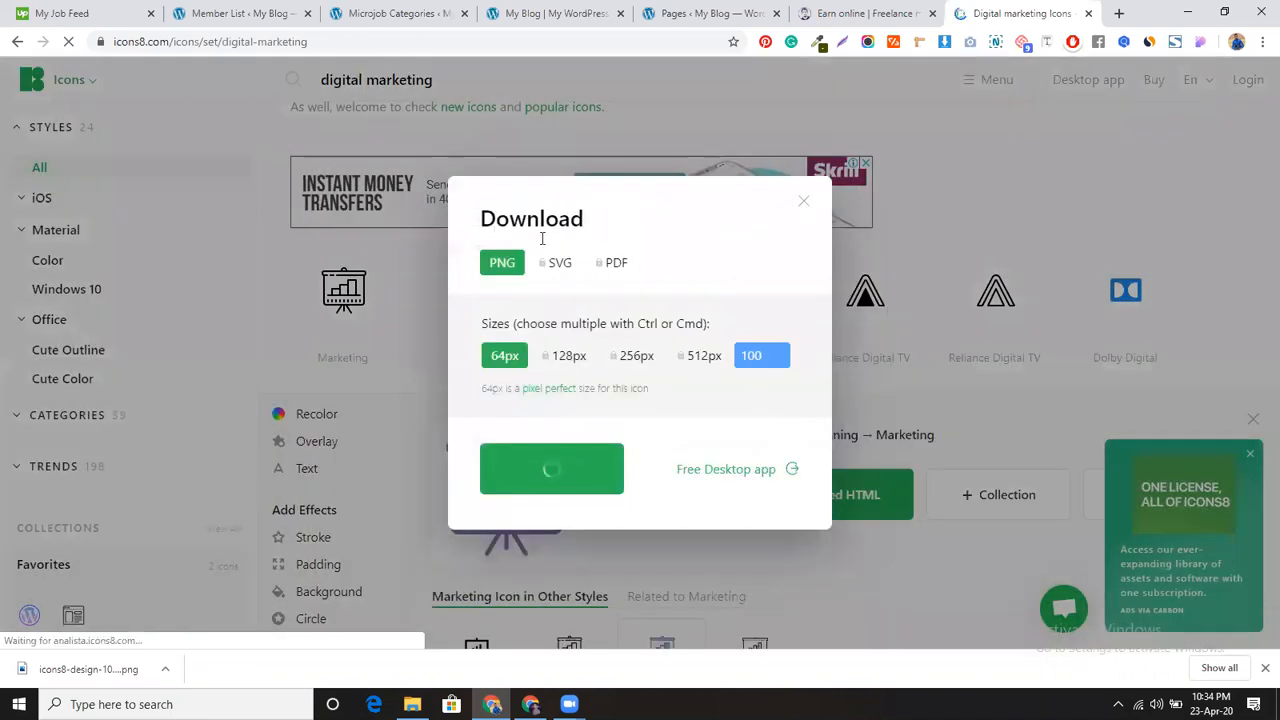
{"action": "left_click", "coordinate": [399, 12]}
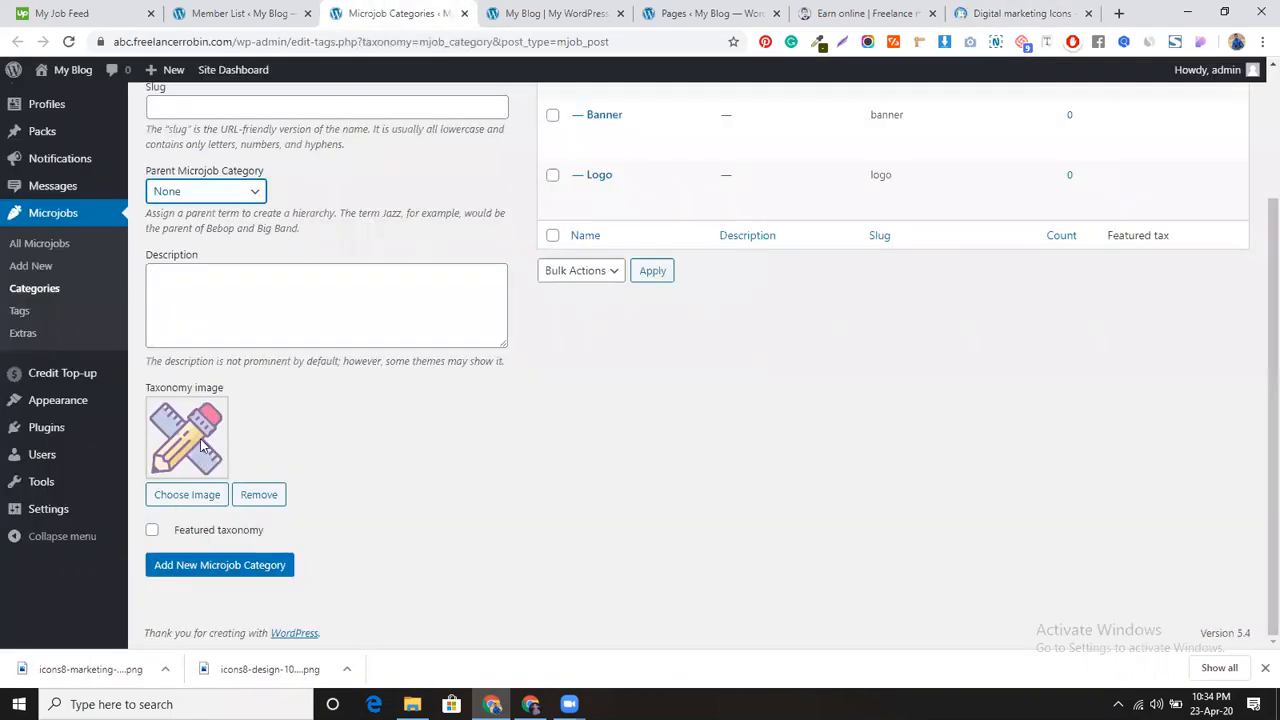
Step: Upload the downloaded Marketing chart PNG and set it as the category image
{"action": "left_click", "coordinate": [186, 494]}
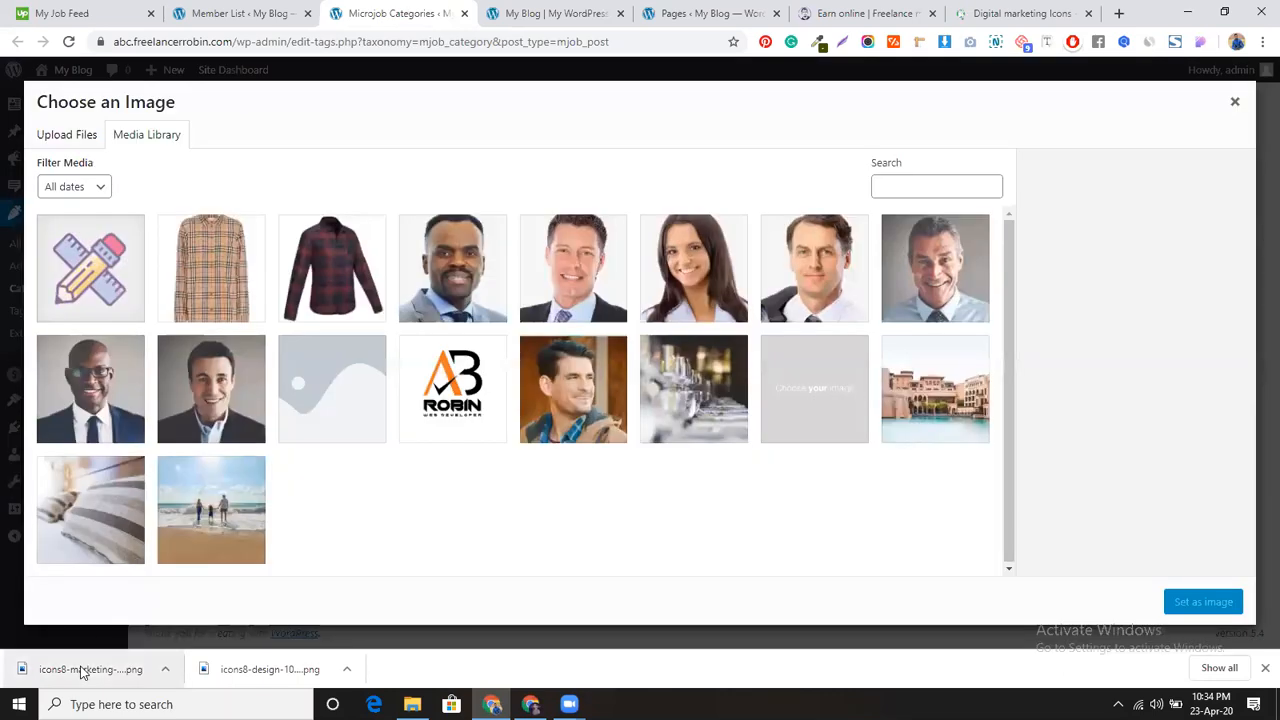
{"action": "left_click", "coordinate": [82, 140]}
{"action": "left_click_drag", "start_coordinate": [69, 682], "coordinate": [610, 366]}
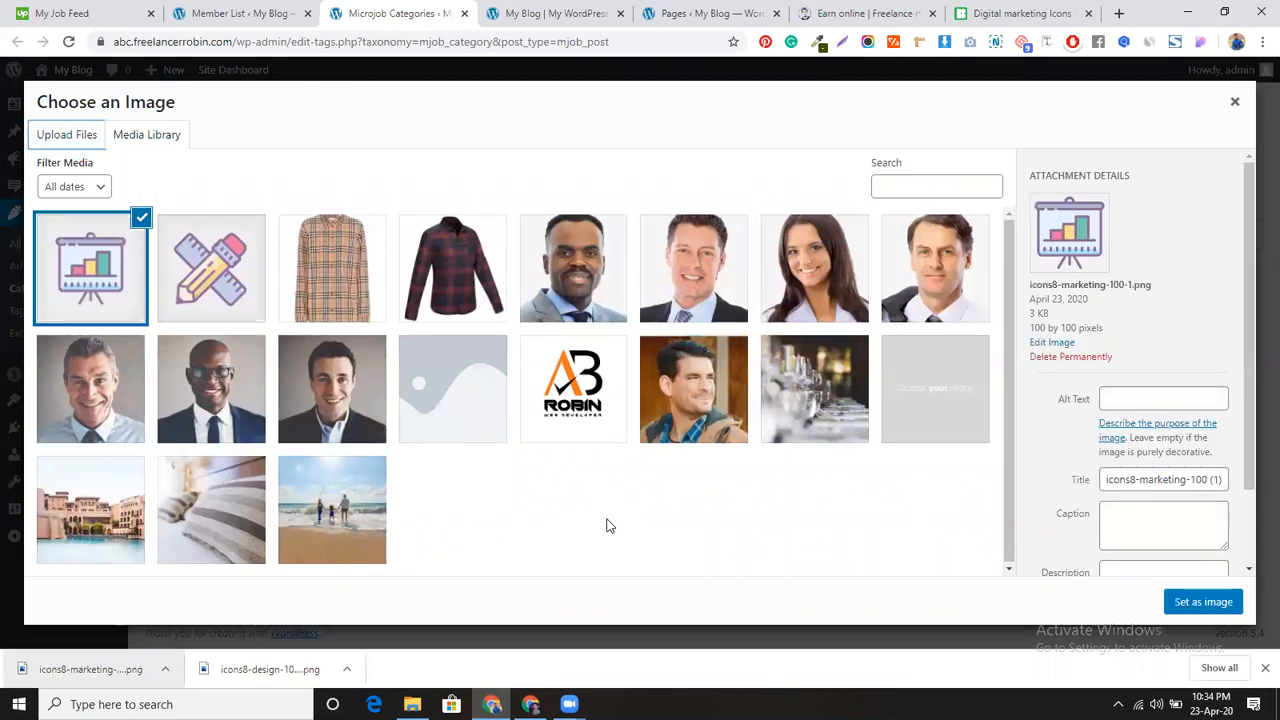
{"action": "left_click", "coordinate": [1201, 603]}
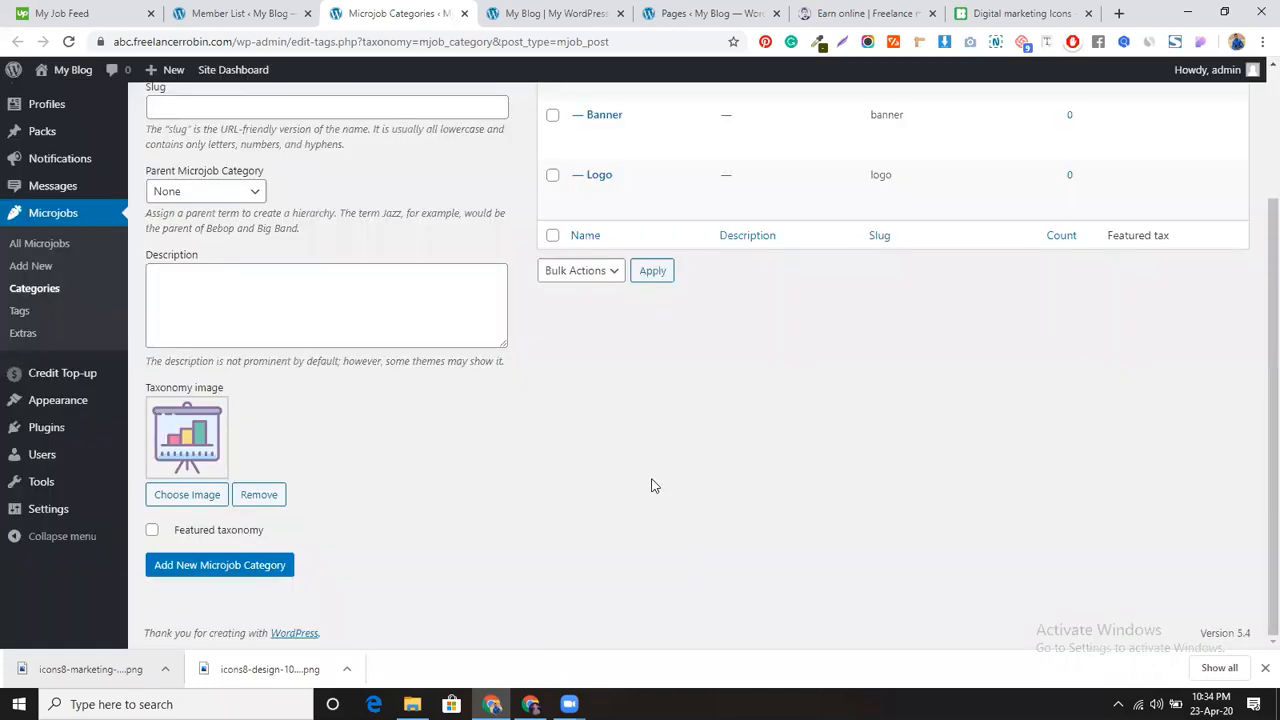
Step: Mark Digital Marketing as a featured taxonomy and add the category
{"action": "scroll", "coordinate": [422, 393], "scroll_direction": "up", "scroll_amount": 1}
{"action": "scroll", "coordinate": [422, 393], "scroll_direction": "up", "scroll_amount": 1}
{"action": "scroll", "coordinate": [300, 450], "scroll_direction": "down", "scroll_amount": 2}
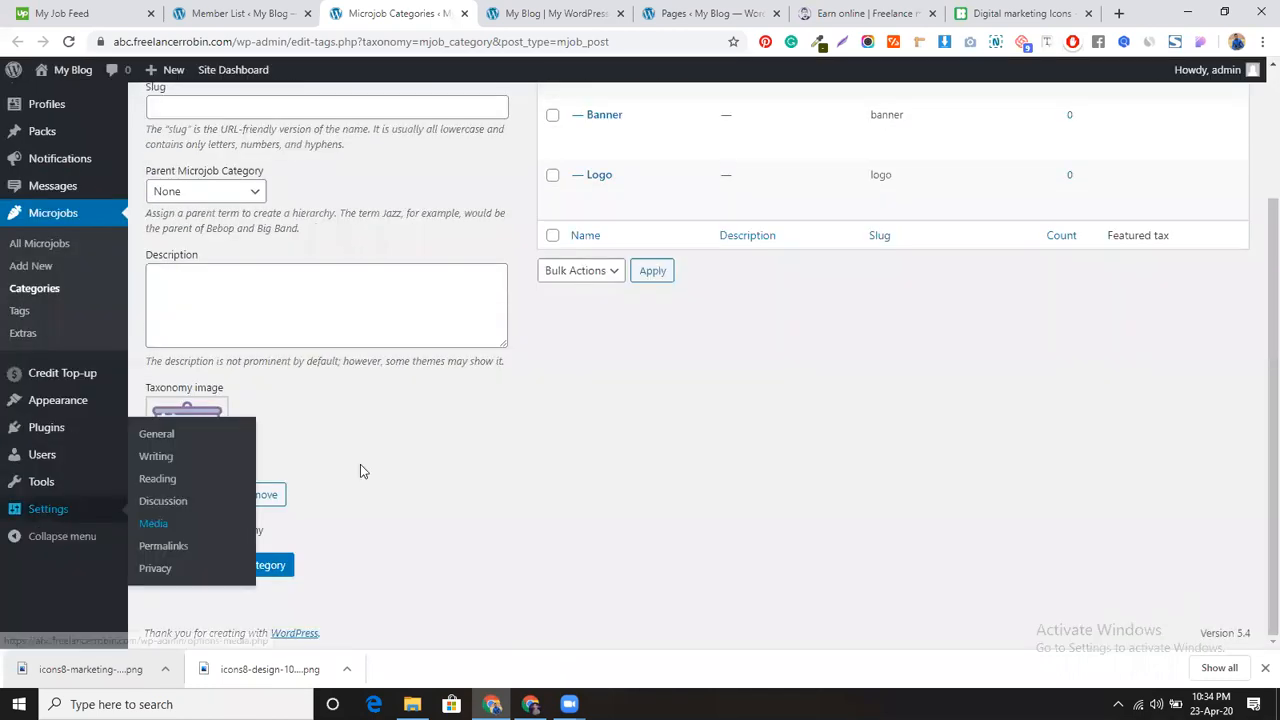
{"action": "left_click", "coordinate": [152, 529]}
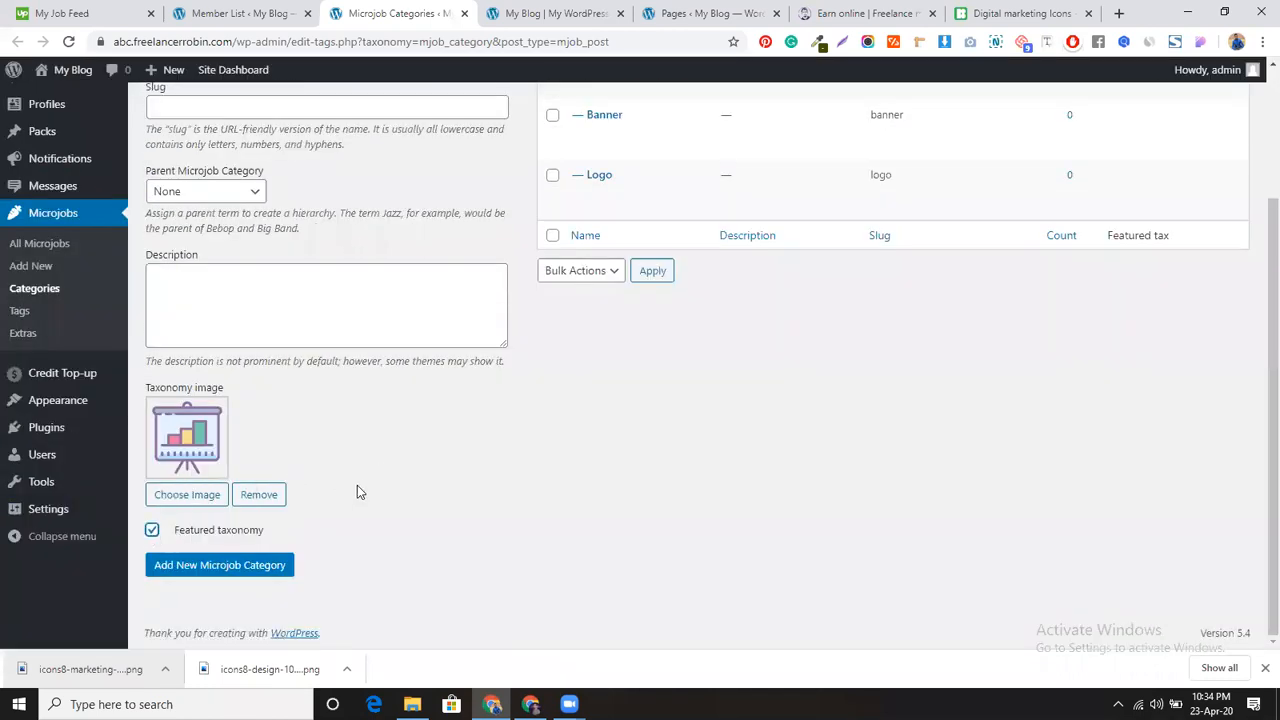
{"action": "left_click", "coordinate": [262, 567]}
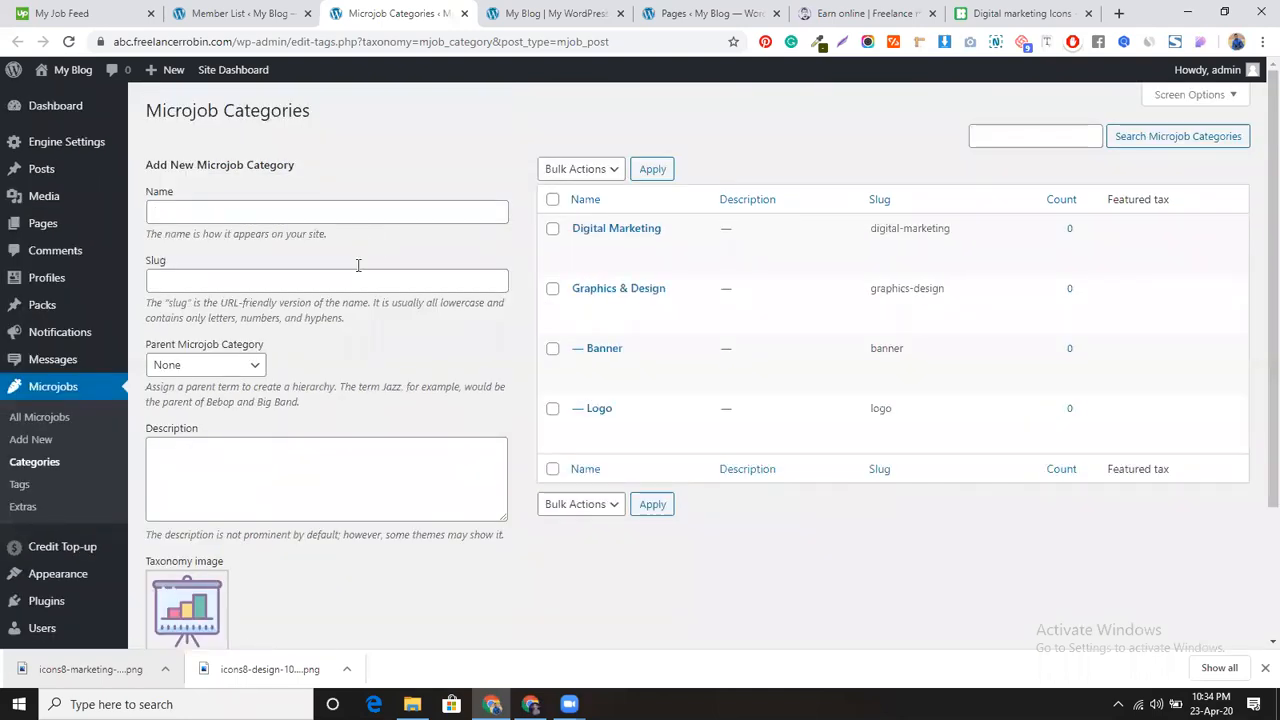
Step: Add a non-featured 'Social Media Marketing' subcategory under Digital Marketing
{"action": "left_click", "coordinate": [363, 211]}
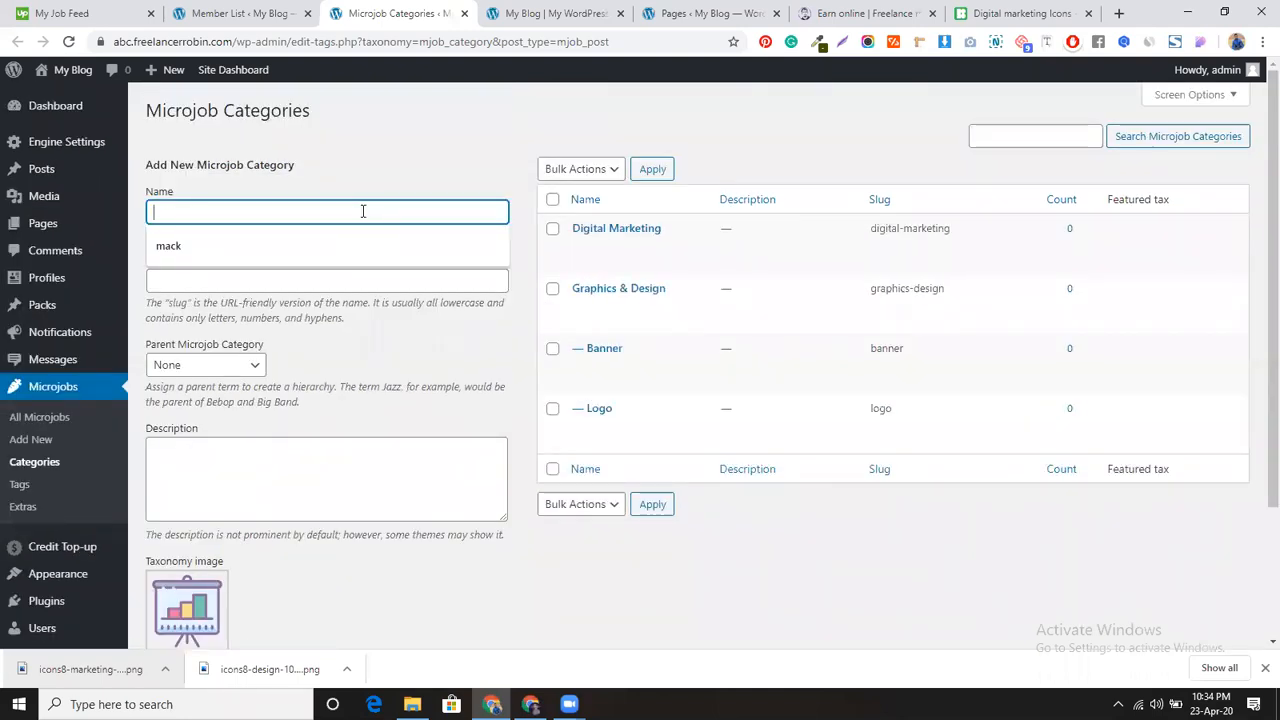
{"action": "type", "text": "Social Media Marke"}
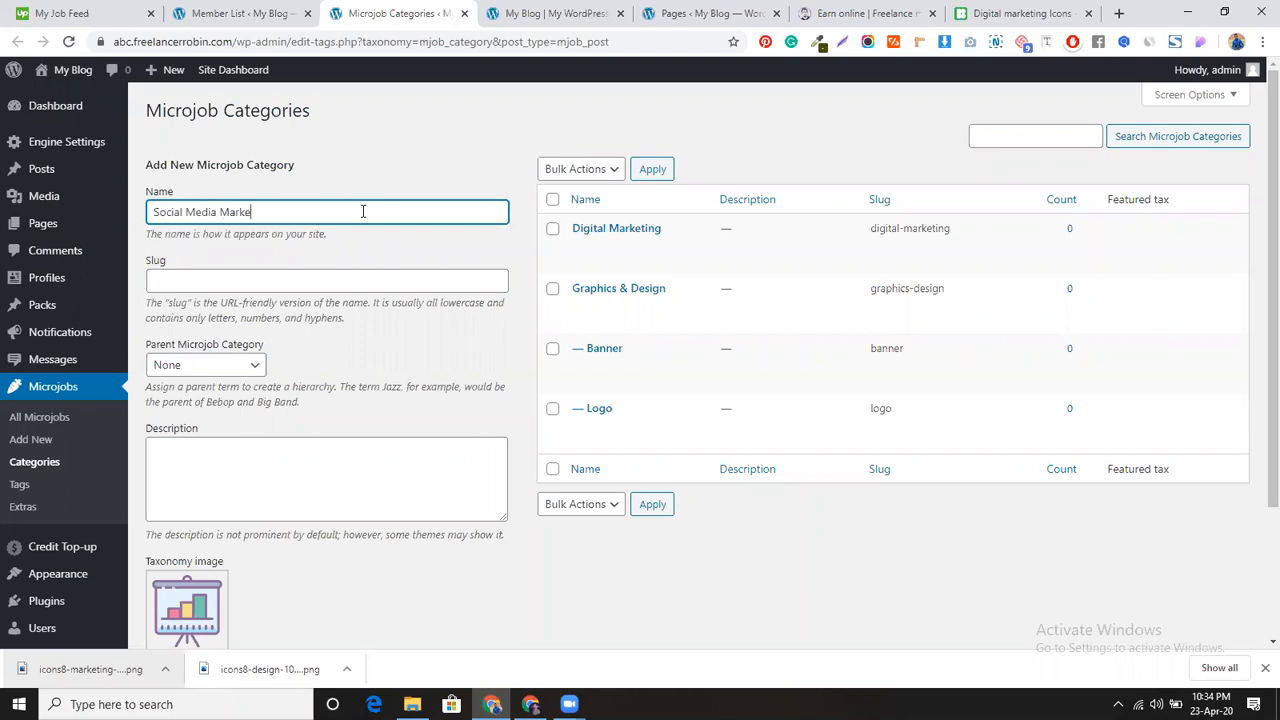
{"action": "scroll", "coordinate": [346, 300], "scroll_direction": "down", "scroll_amount": 3}
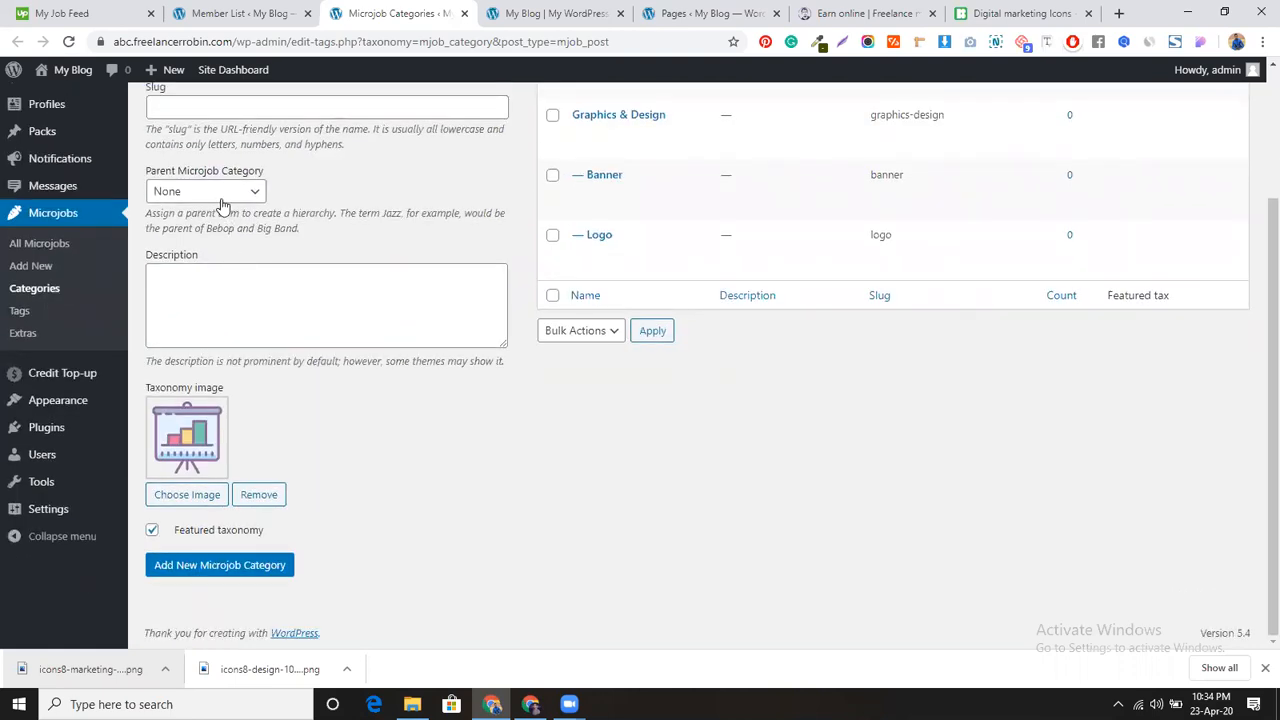
{"action": "left_click", "coordinate": [222, 203]}
{"action": "left_click", "coordinate": [205, 226]}
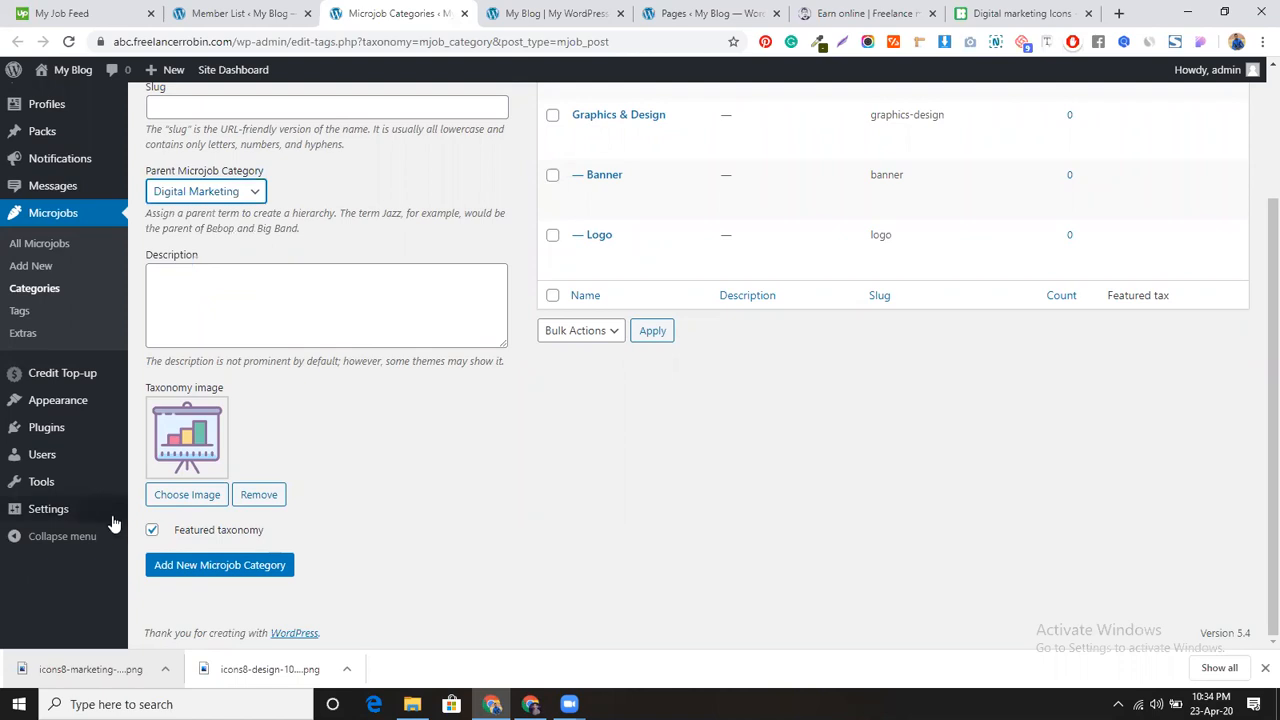
{"action": "left_click", "coordinate": [153, 530]}
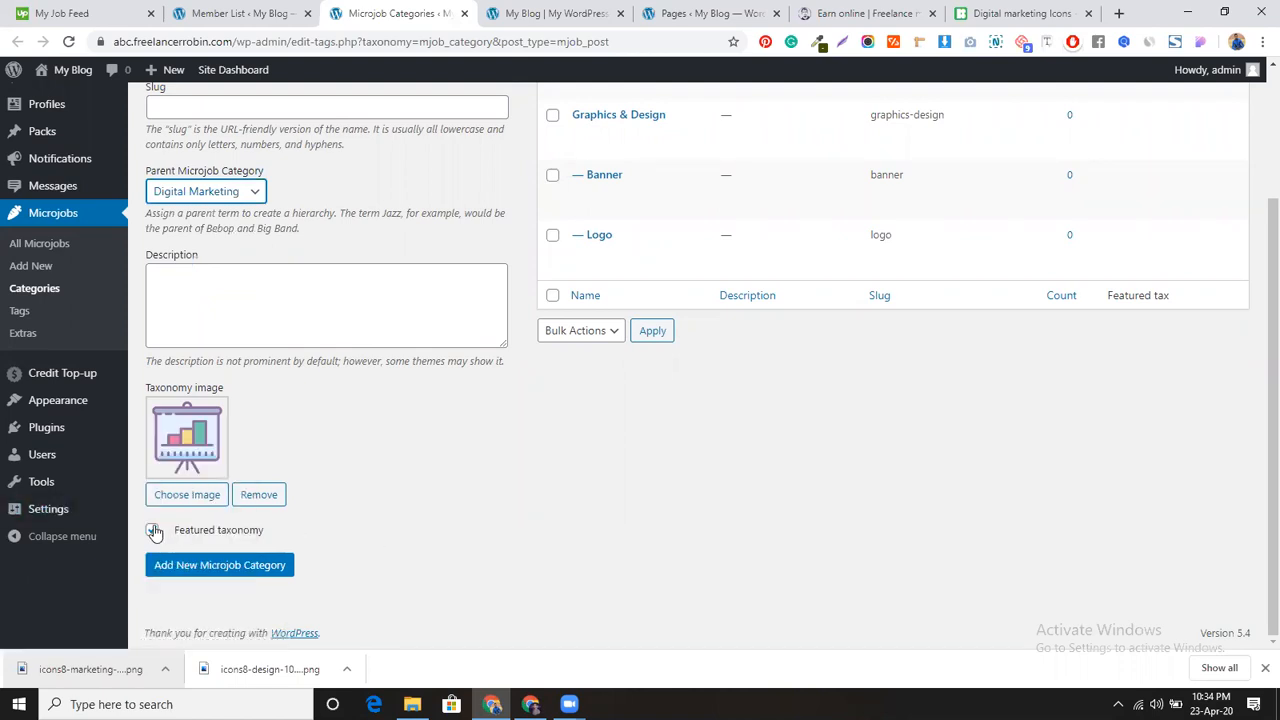
{"action": "left_click", "coordinate": [234, 565]}
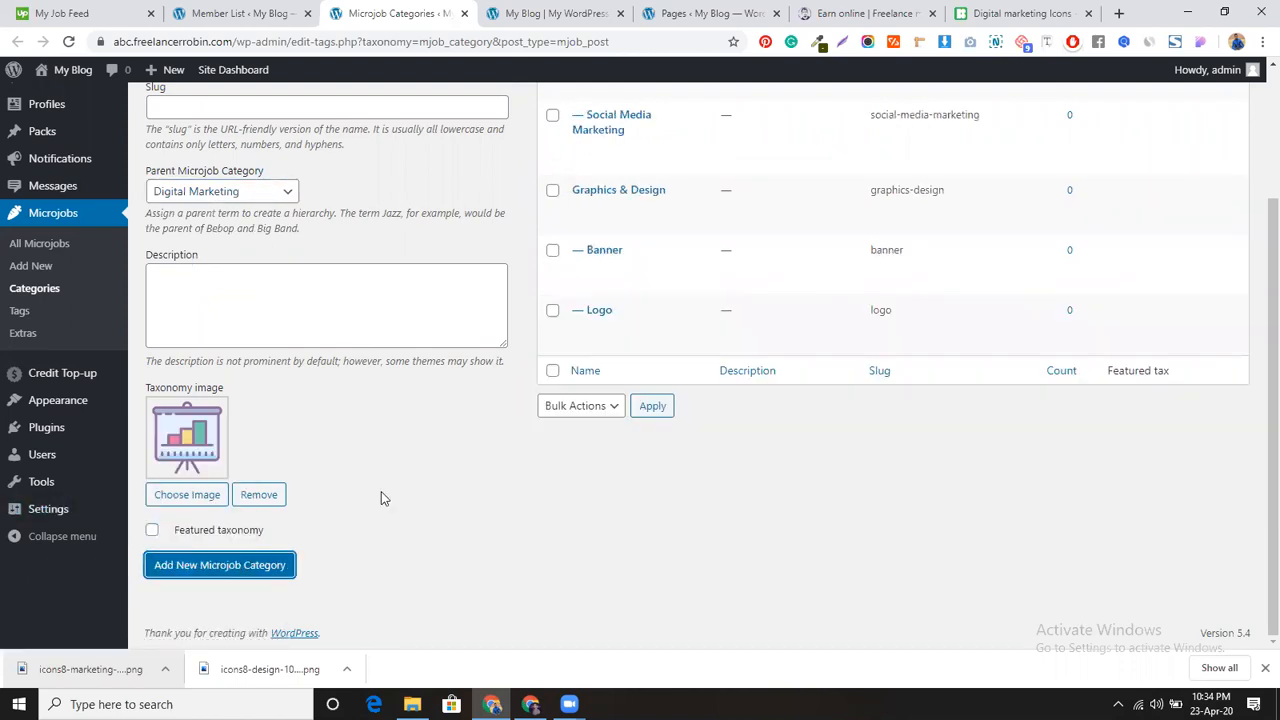
{"action": "scroll", "coordinate": [381, 497], "scroll_direction": "up", "scroll_amount": 2}
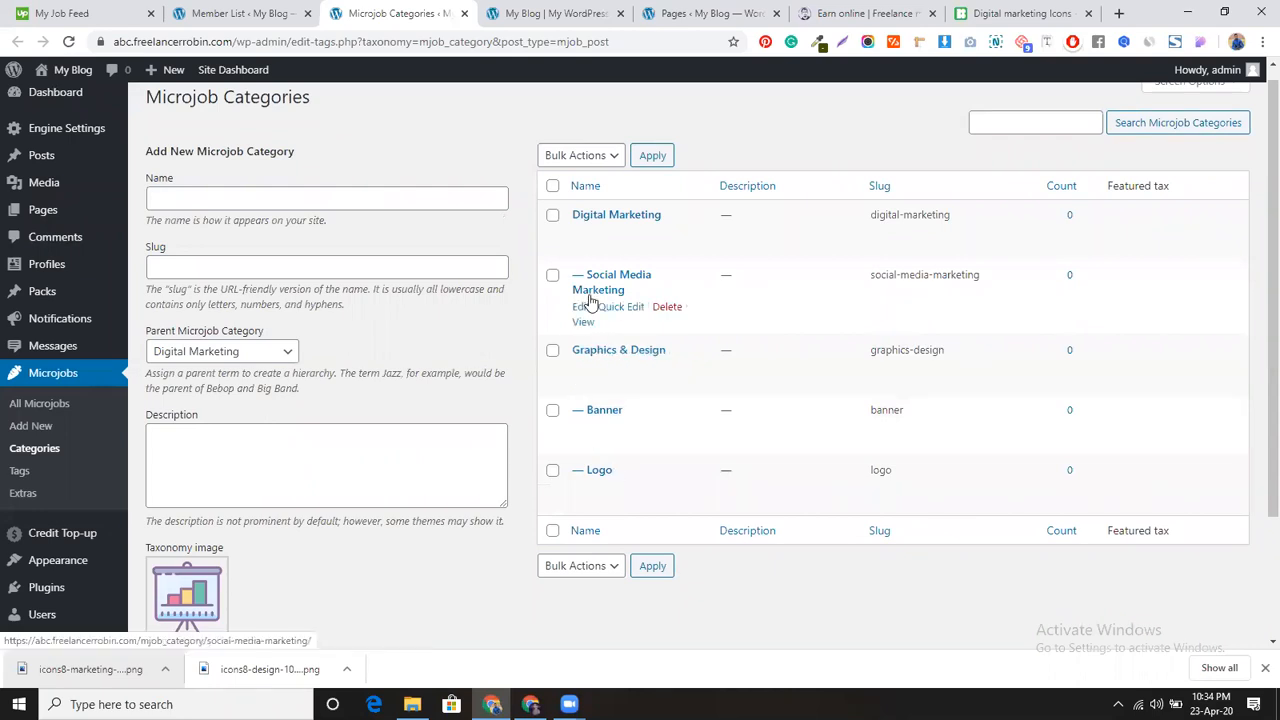
Step: Add the 'SEO' subcategory with Digital Marketing as its parent
{"action": "left_click", "coordinate": [252, 198]}
{"action": "type", "text": "SEO"}
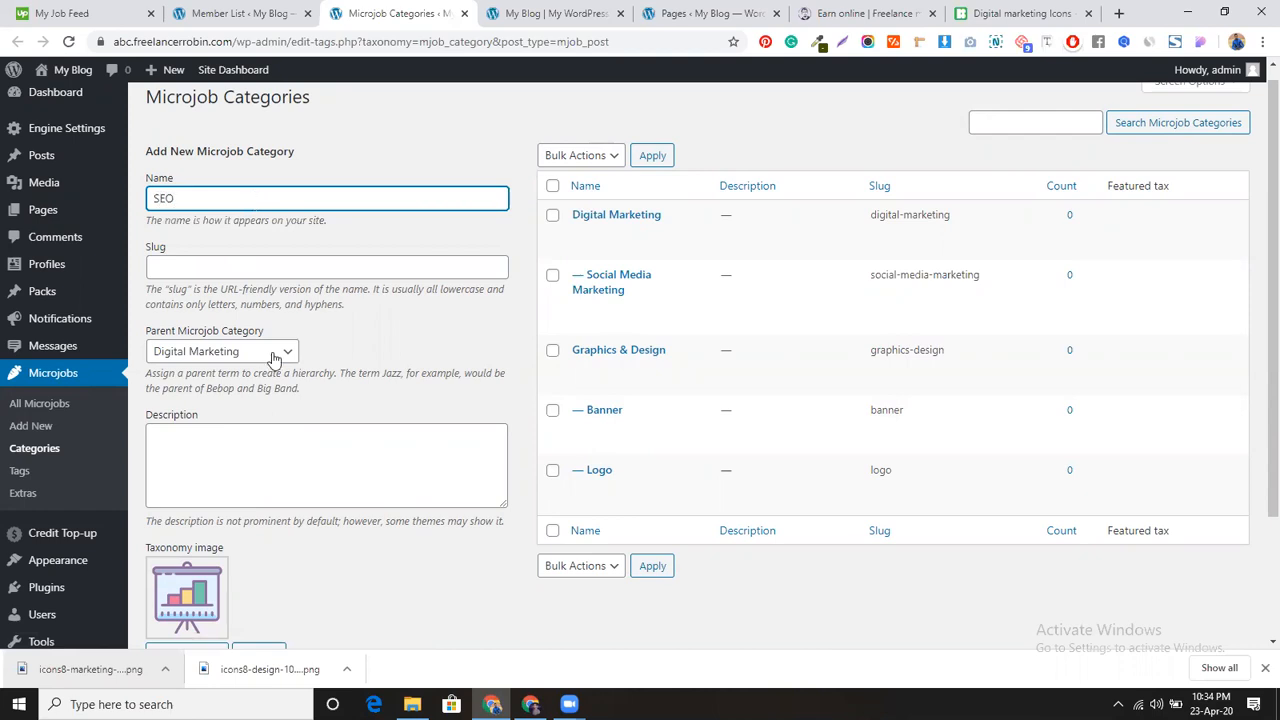
{"action": "scroll", "coordinate": [283, 420], "scroll_direction": "down", "scroll_amount": 2}
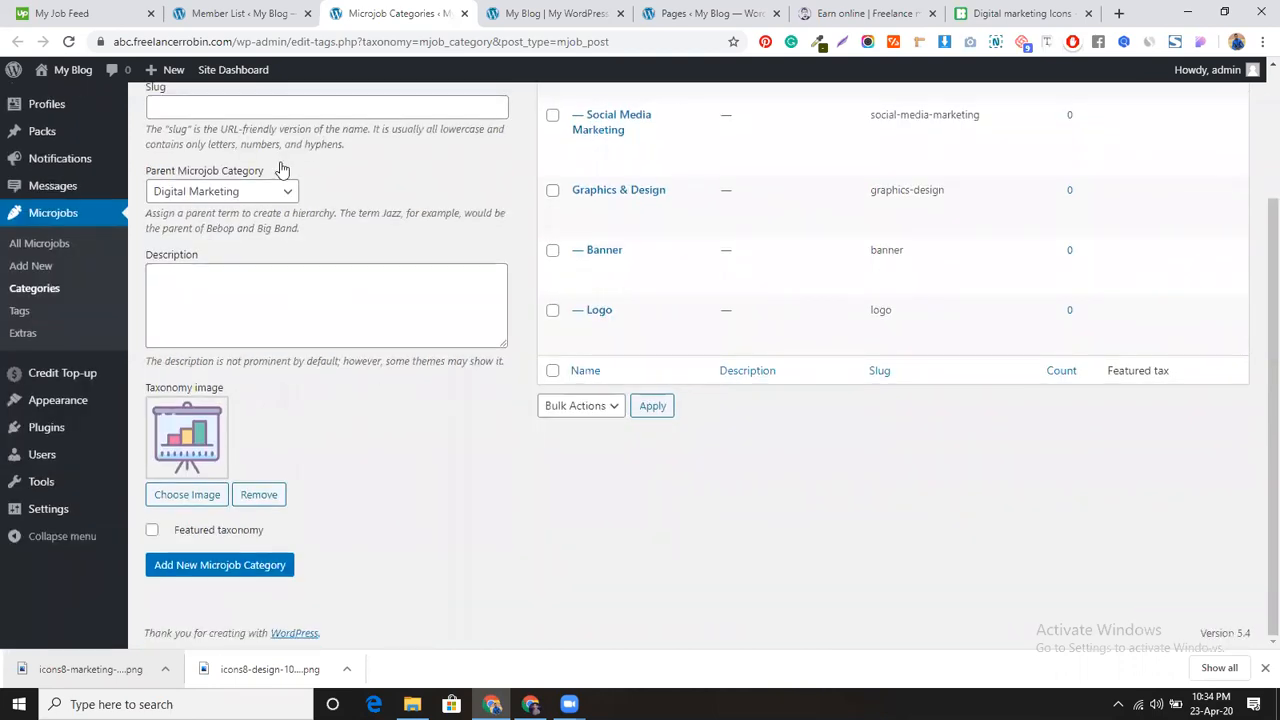
{"action": "left_click", "coordinate": [276, 191]}
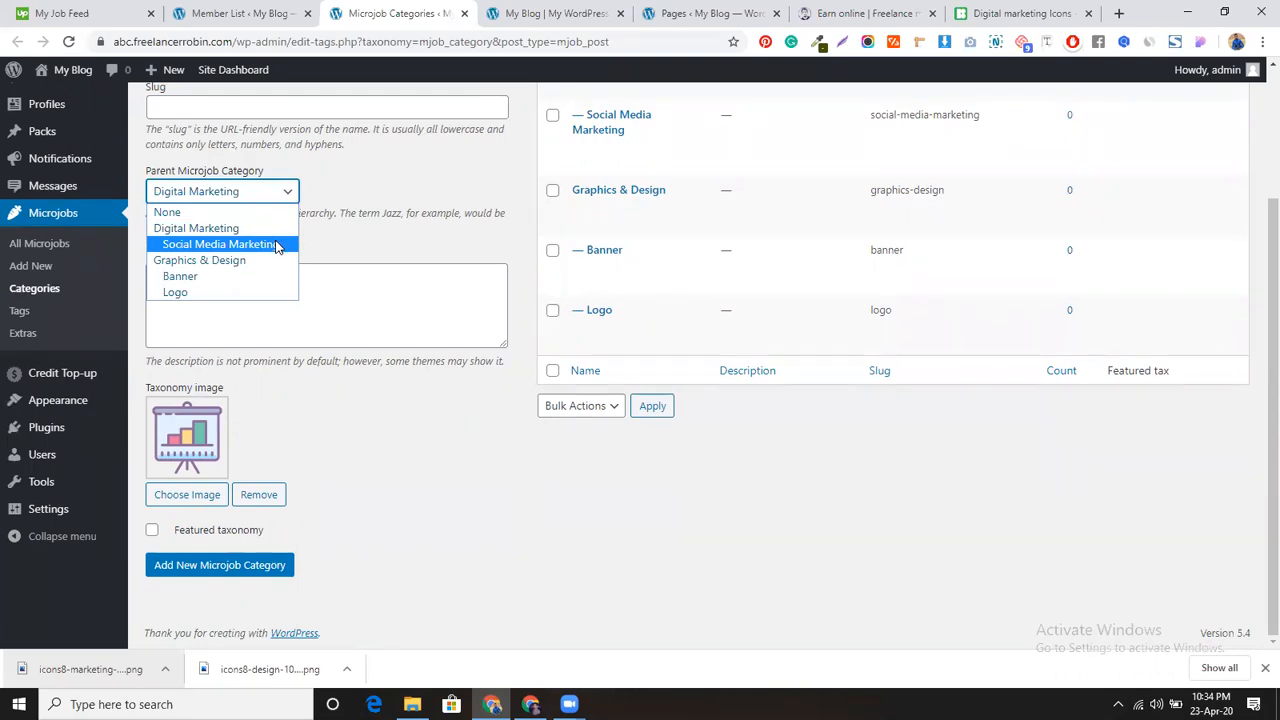
{"action": "left_click", "coordinate": [277, 228]}
{"action": "left_click", "coordinate": [234, 566]}
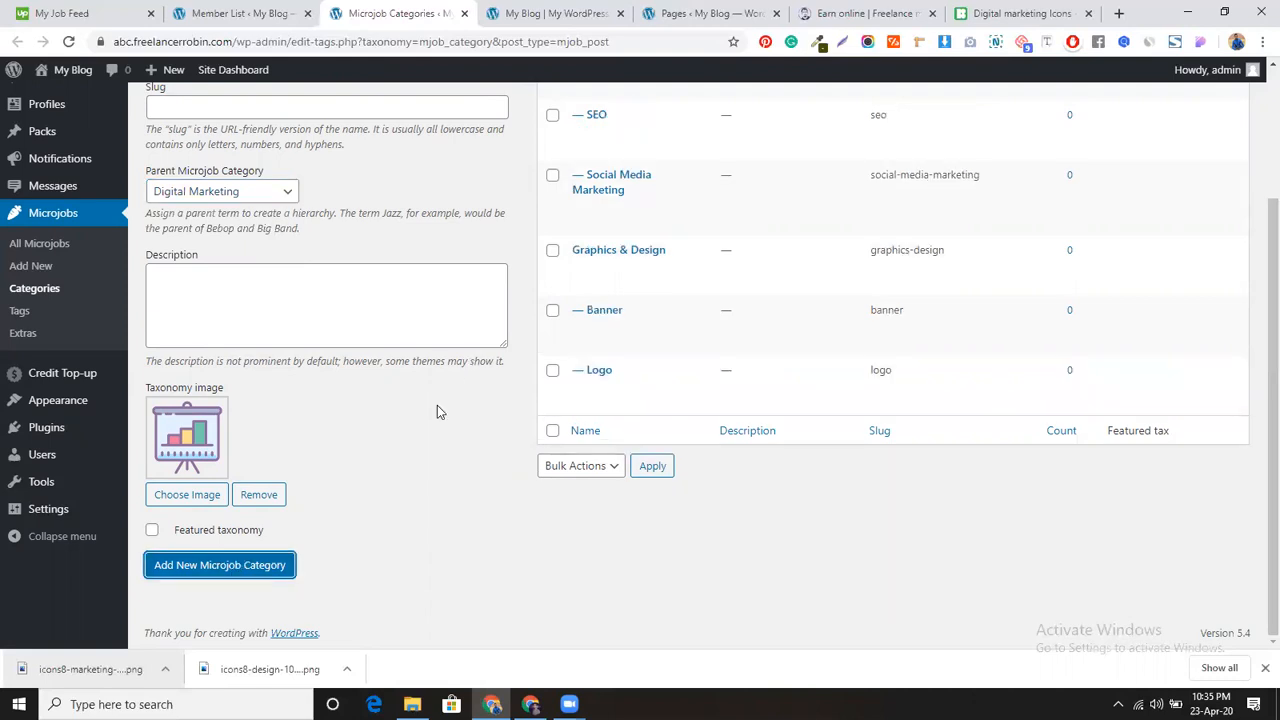
Step: Enter 'Programming & Tech' as the new category name and set its parent category to None
{"action": "scroll", "coordinate": [437, 405], "scroll_direction": "up", "scroll_amount": 3}
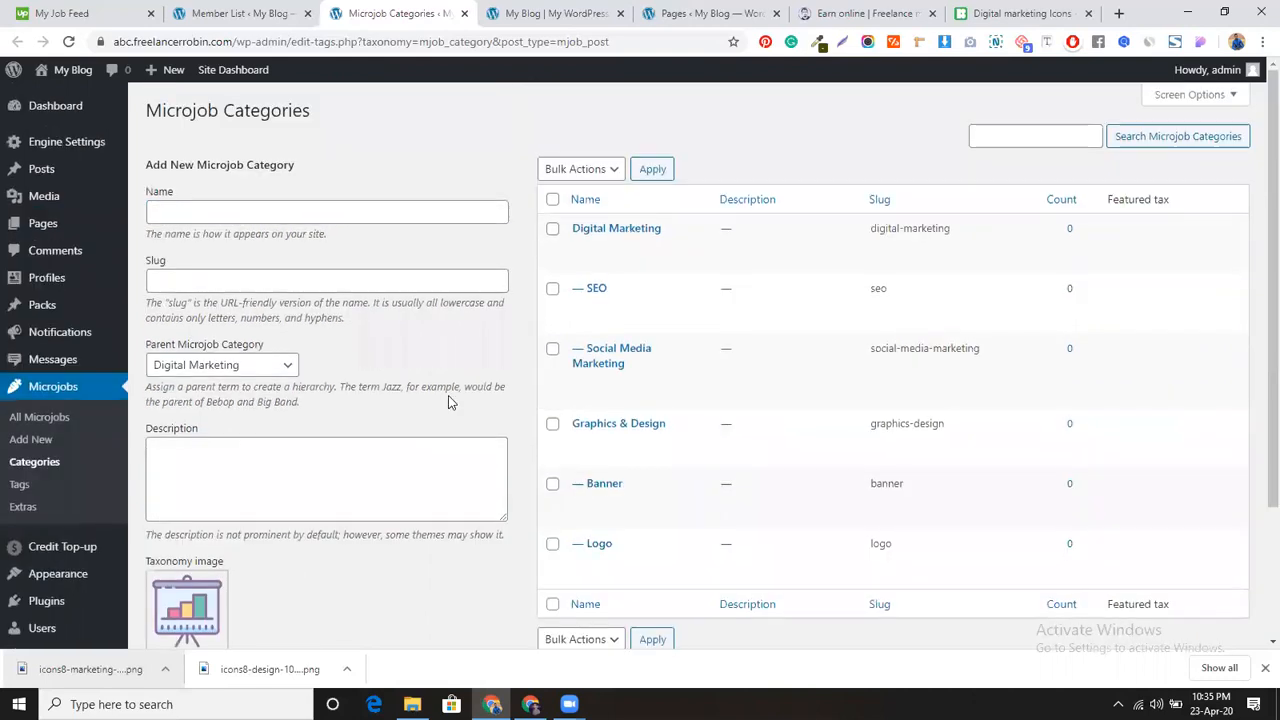
{"action": "left_click", "coordinate": [305, 212]}
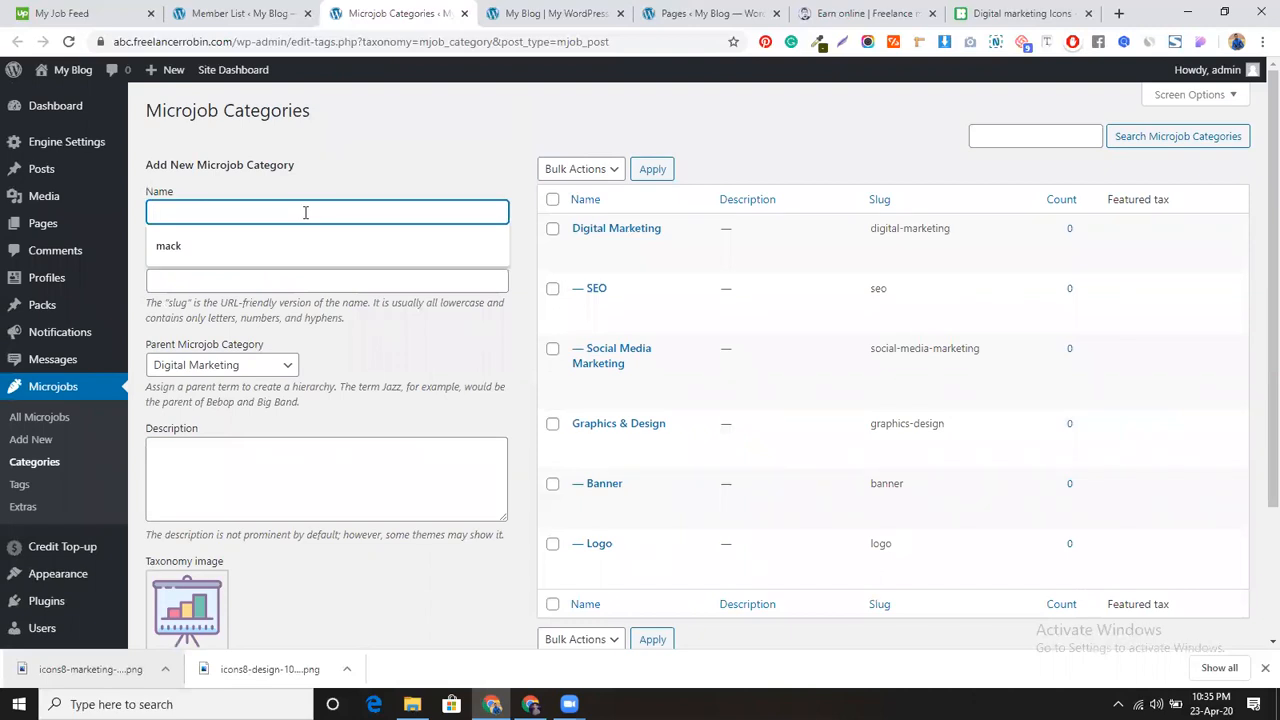
{"action": "type", "text": "Progr"}
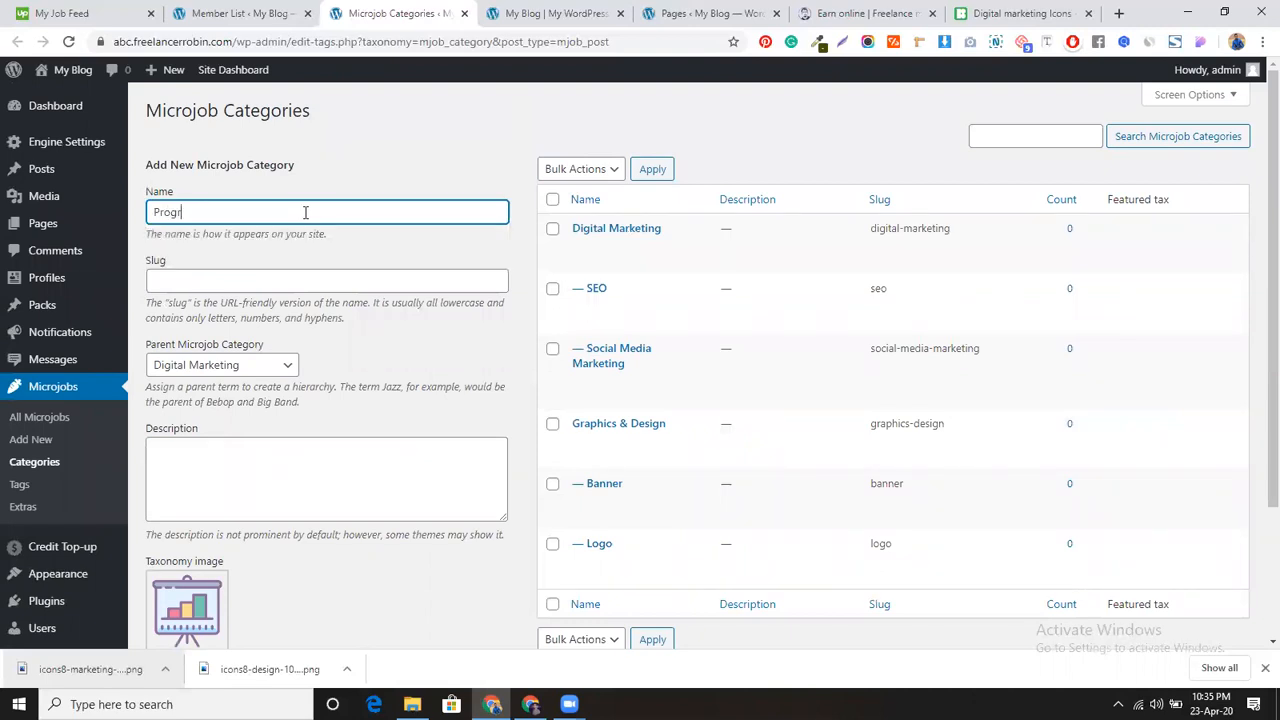
{"action": "type", "text": "aming & Tech"}
{"action": "left_click", "coordinate": [191, 212]}
{"action": "type", "text": "m"}
{"action": "scroll", "coordinate": [240, 300], "scroll_direction": "down", "scroll_amount": 1}
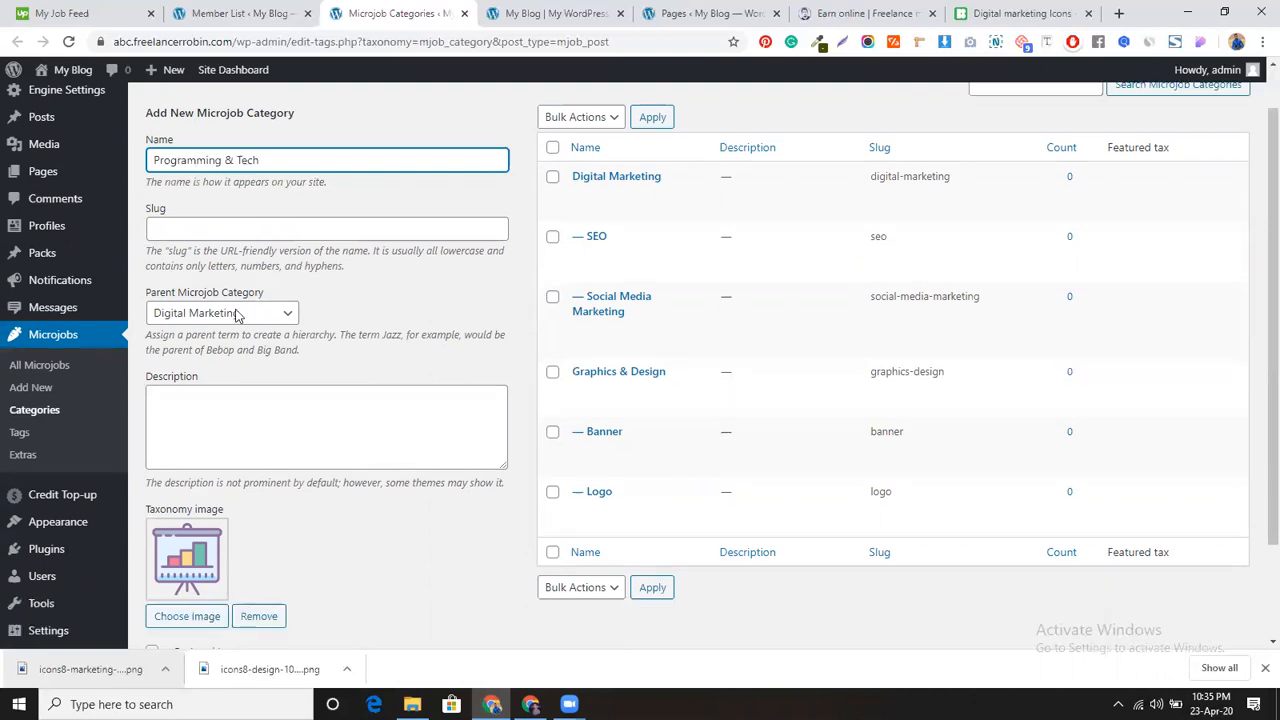
{"action": "left_click", "coordinate": [237, 286]}
{"action": "left_click", "coordinate": [238, 309]}
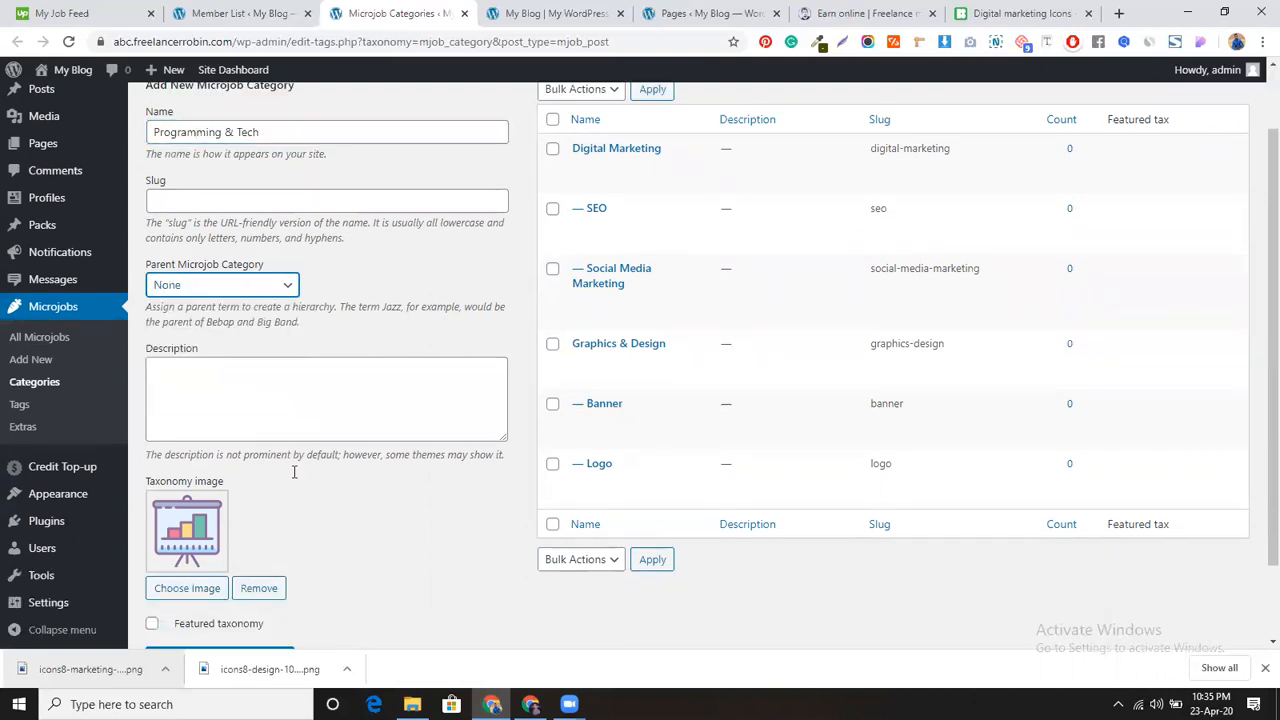
{"action": "scroll", "coordinate": [297, 470], "scroll_direction": "down", "scroll_amount": 1}
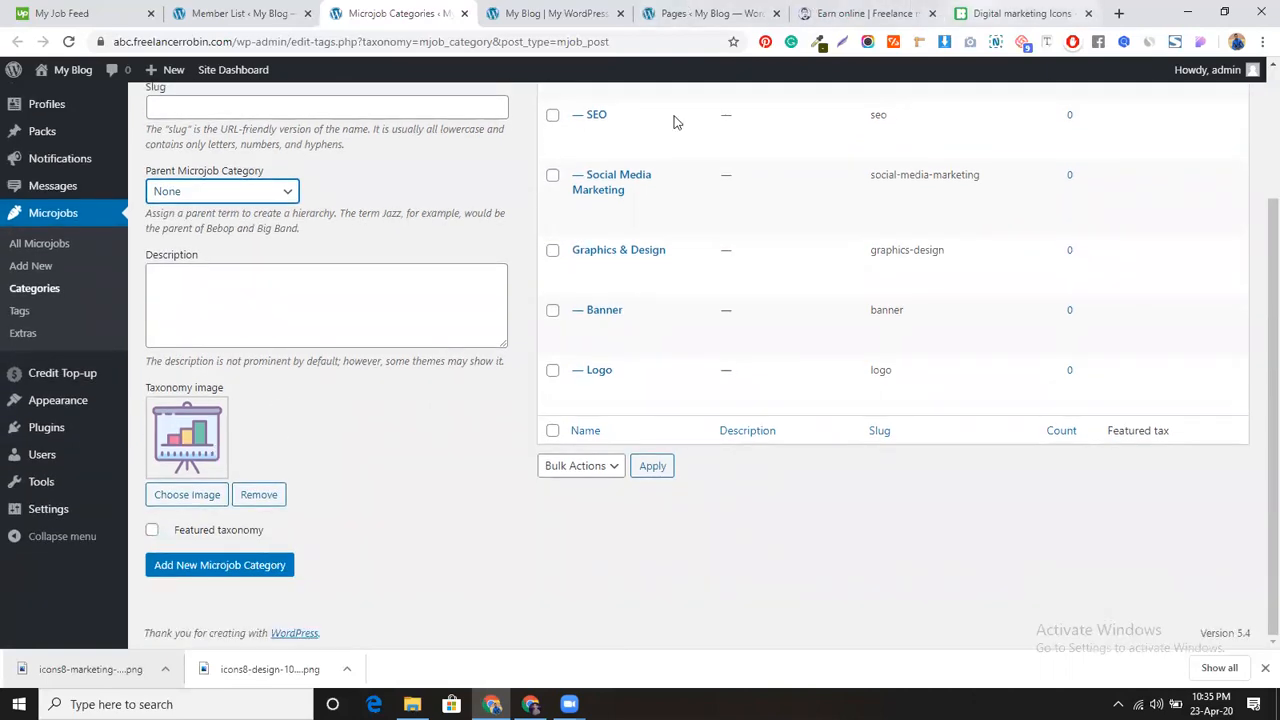
{"action": "left_click", "coordinate": [1010, 13]}
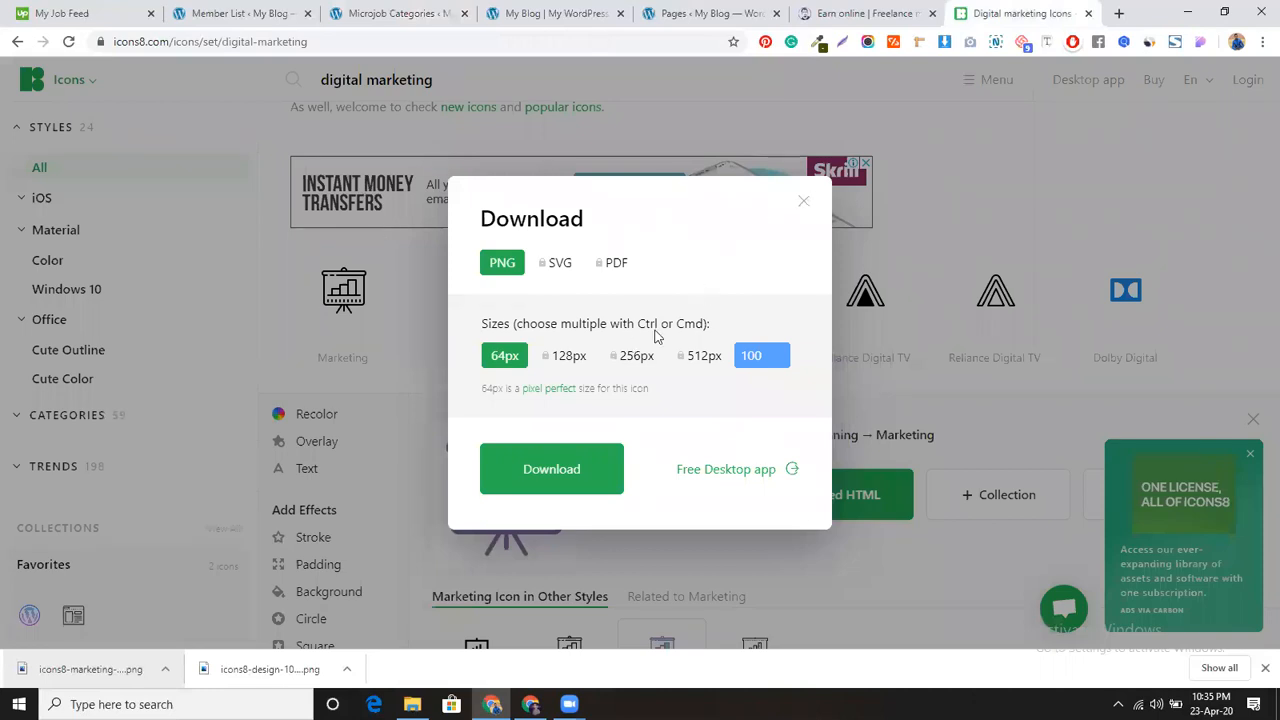
Step: Close the leftover Icons8 popups and search for 'programming' icons
{"action": "left_click", "coordinate": [804, 204]}
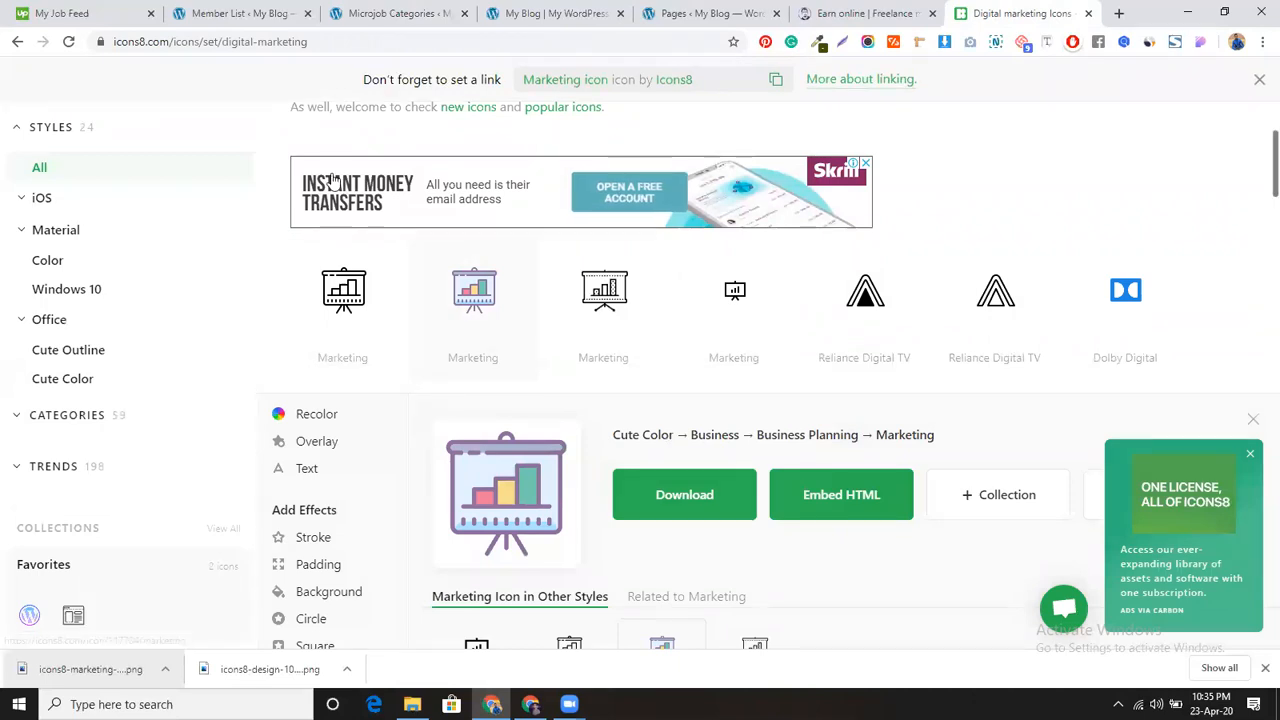
{"action": "scroll", "coordinate": [335, 178], "scroll_direction": "up", "scroll_amount": 2}
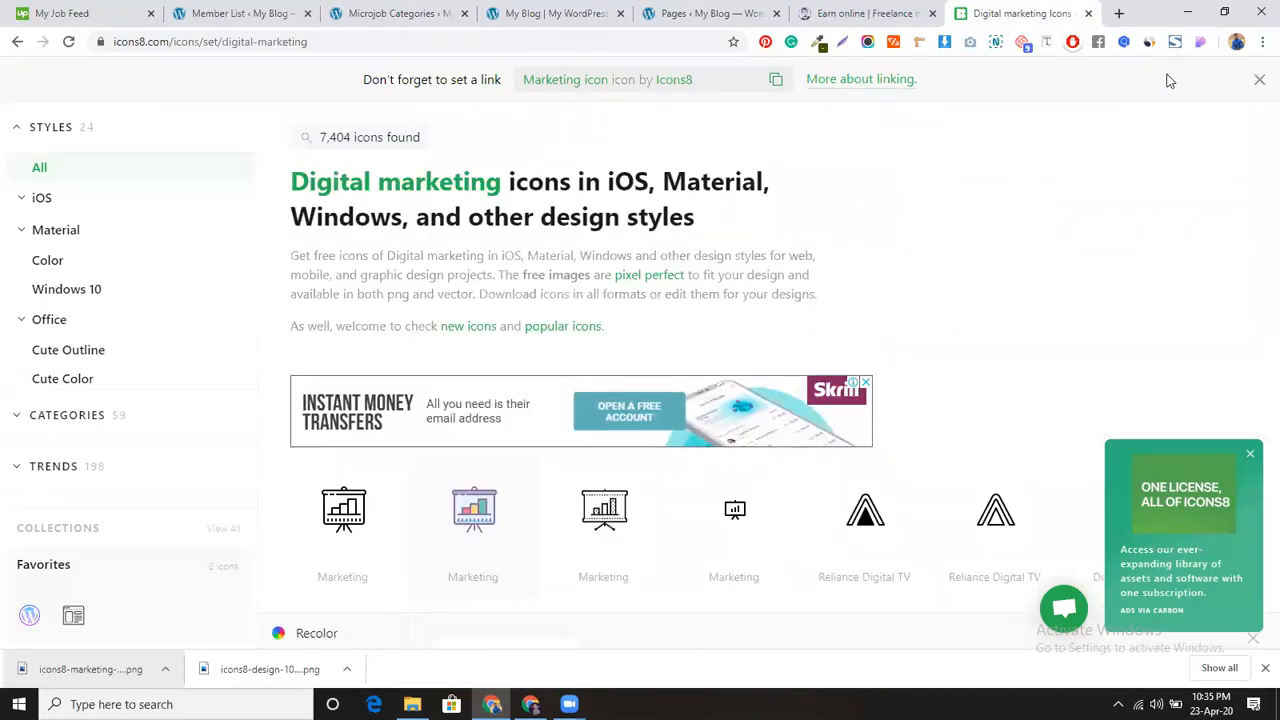
{"action": "left_click", "coordinate": [1258, 80]}
{"action": "double_click", "coordinate": [452, 81]}
{"action": "triple_click", "coordinate": [452, 81]}
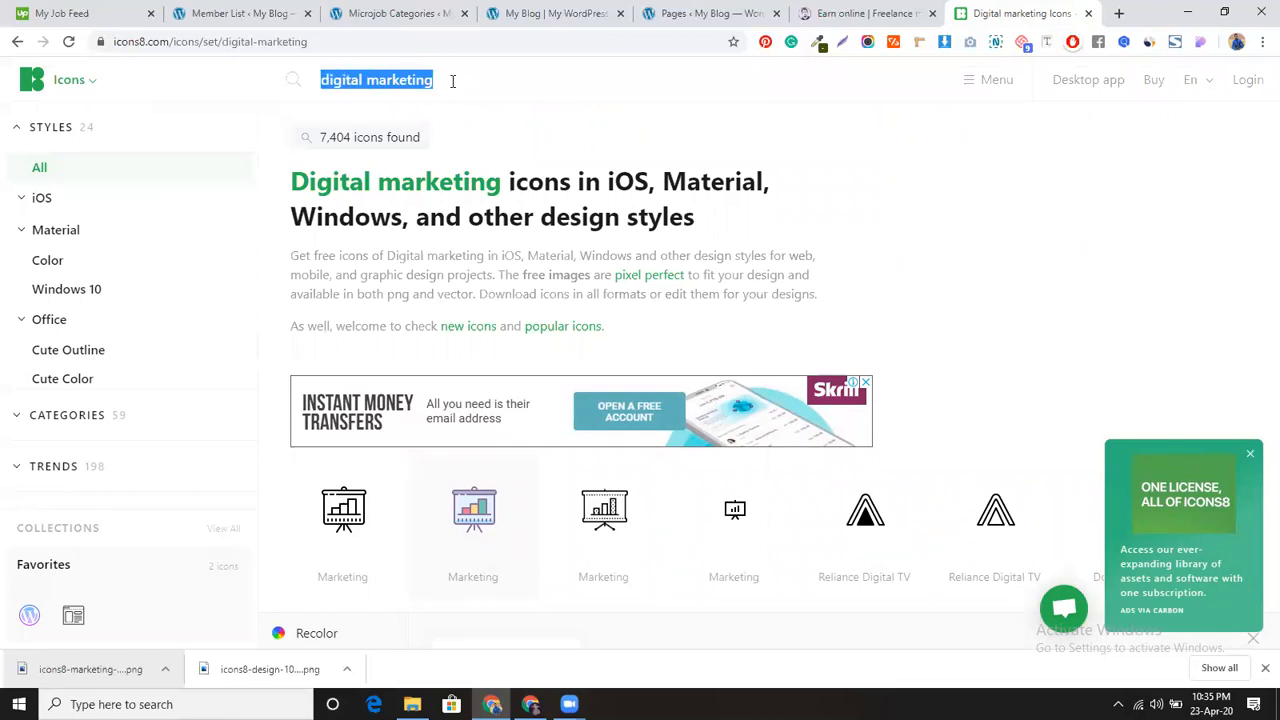
{"action": "type", "text": "programming"}
{"action": "key", "text": "Return"}
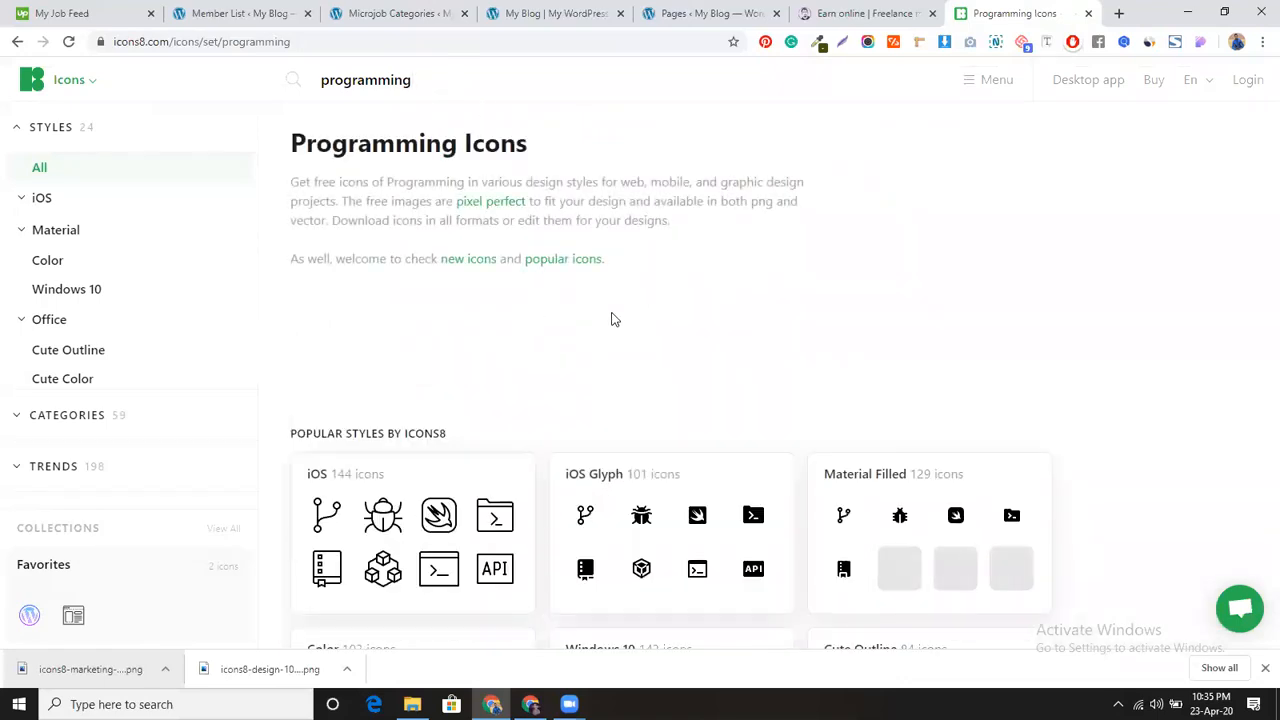
Step: Open the Pastel set of programming icons
{"action": "scroll", "coordinate": [614, 331], "scroll_direction": "down", "scroll_amount": 5}
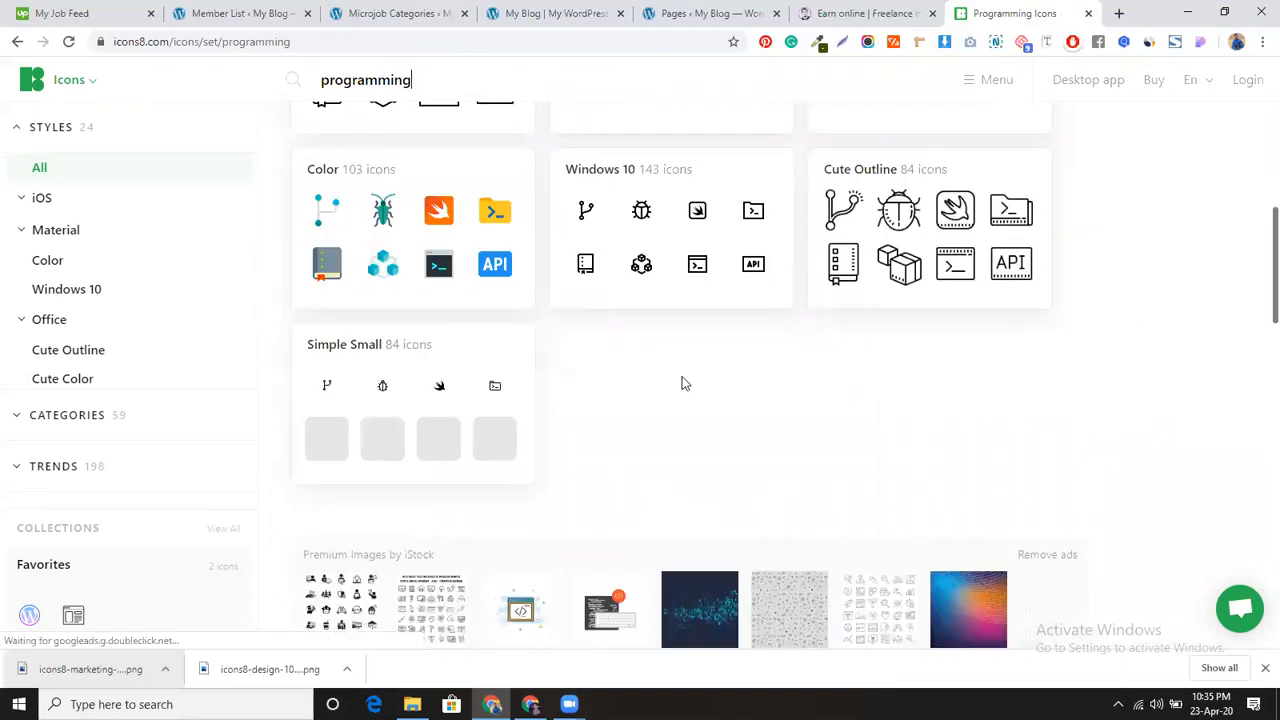
{"action": "scroll", "coordinate": [644, 369], "scroll_direction": "down", "scroll_amount": 4}
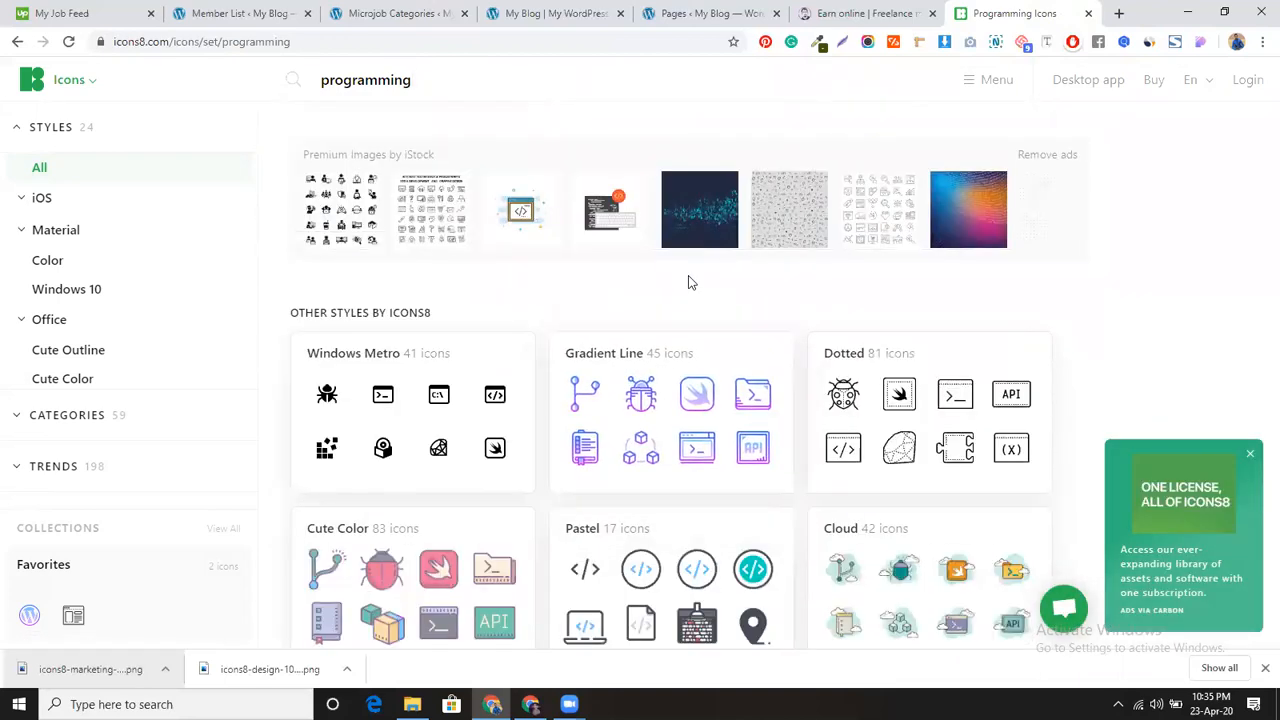
{"action": "scroll", "coordinate": [688, 283], "scroll_direction": "down", "scroll_amount": 2}
{"action": "left_click", "coordinate": [588, 392]}
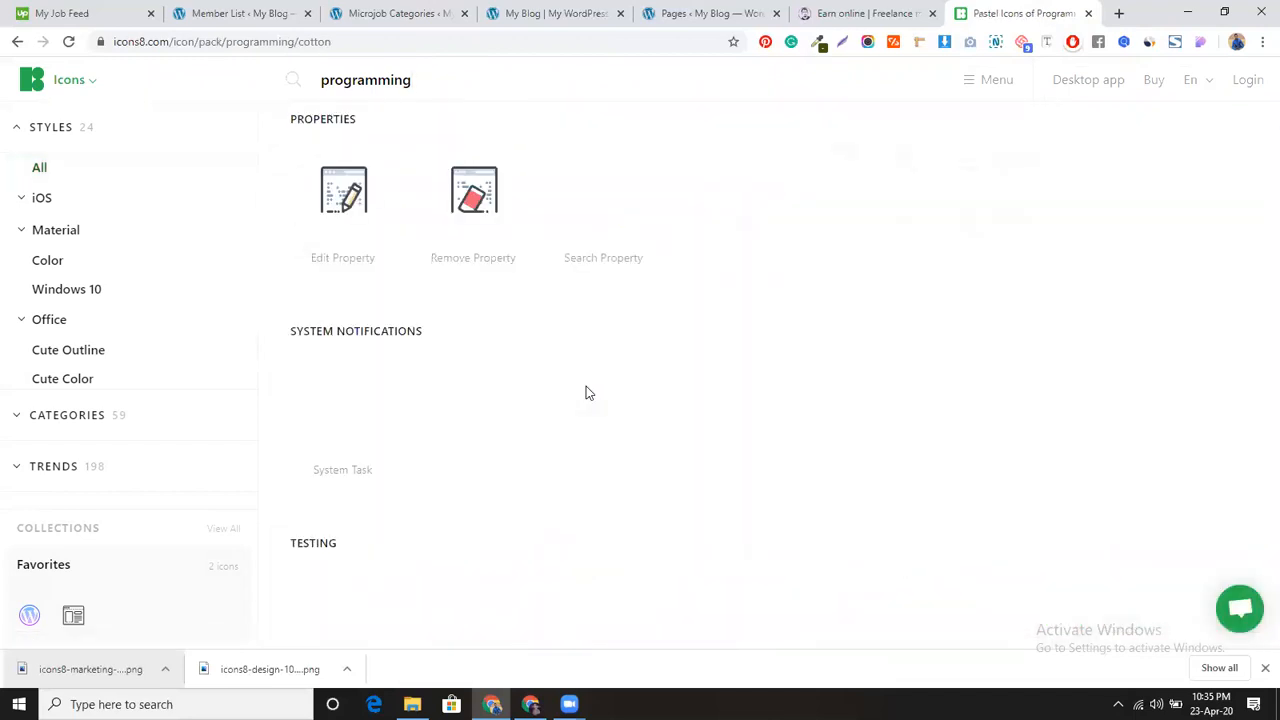
{"action": "scroll", "coordinate": [657, 378], "scroll_direction": "down", "scroll_amount": 5}
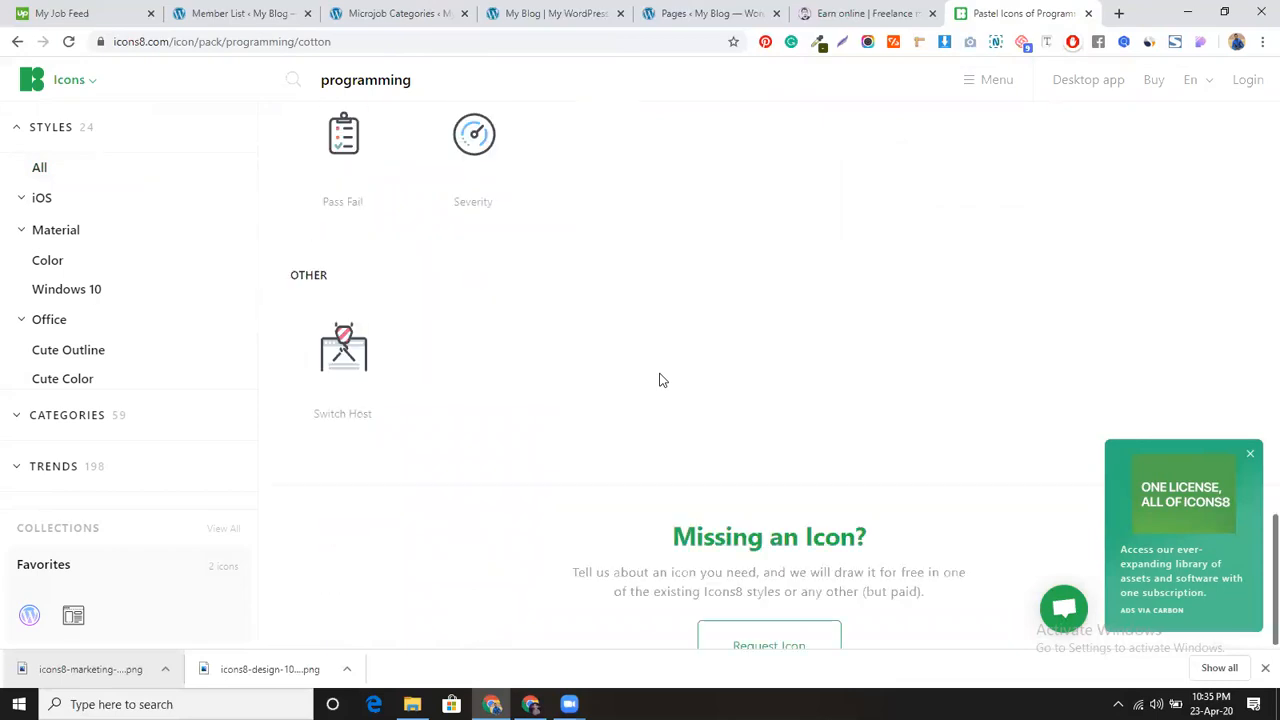
{"action": "scroll", "coordinate": [659, 380], "scroll_direction": "up", "scroll_amount": 7}
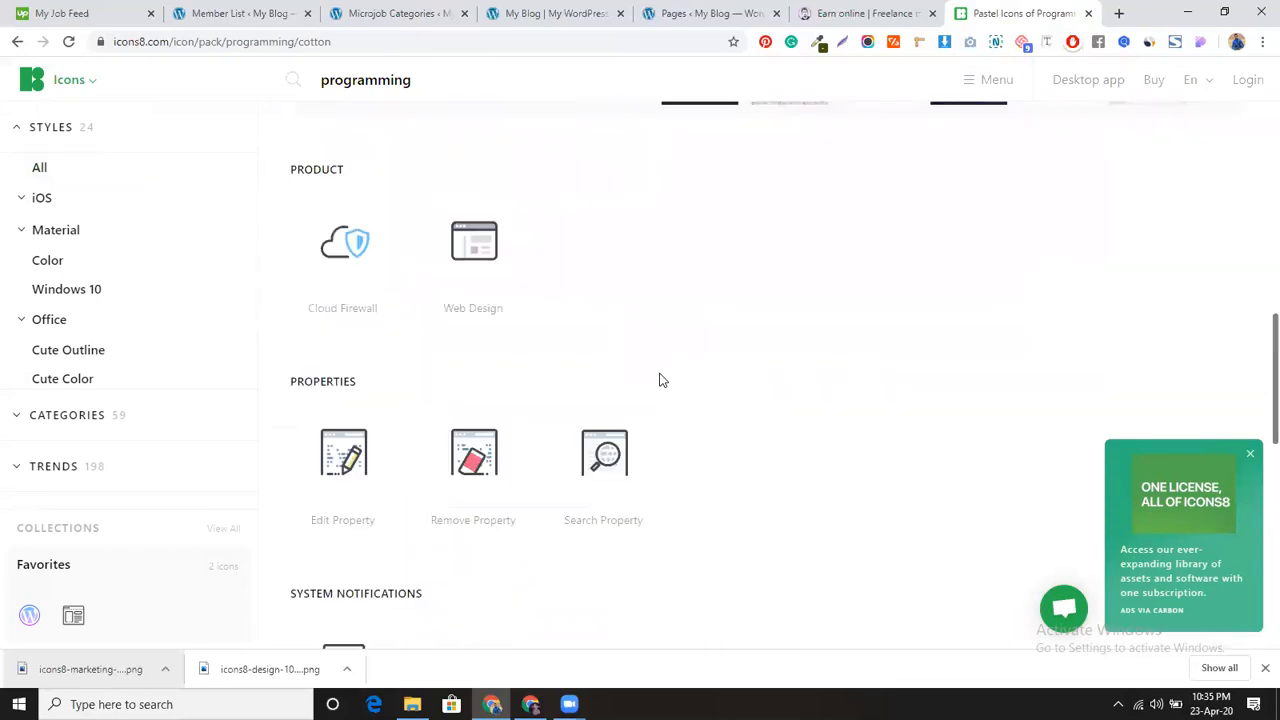
{"action": "scroll", "coordinate": [659, 380], "scroll_direction": "up", "scroll_amount": 2}
{"action": "scroll", "coordinate": [608, 420], "scroll_direction": "up", "scroll_amount": 4}
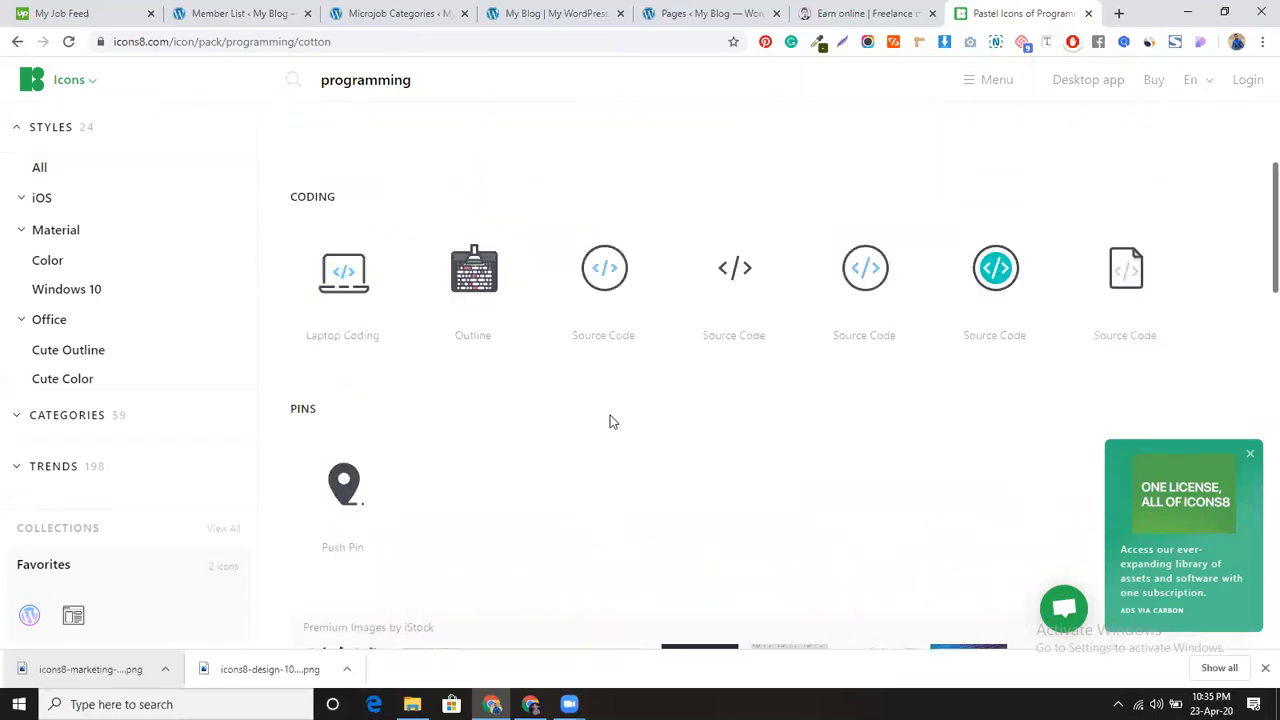
{"action": "scroll", "coordinate": [608, 420], "scroll_direction": "up", "scroll_amount": 1}
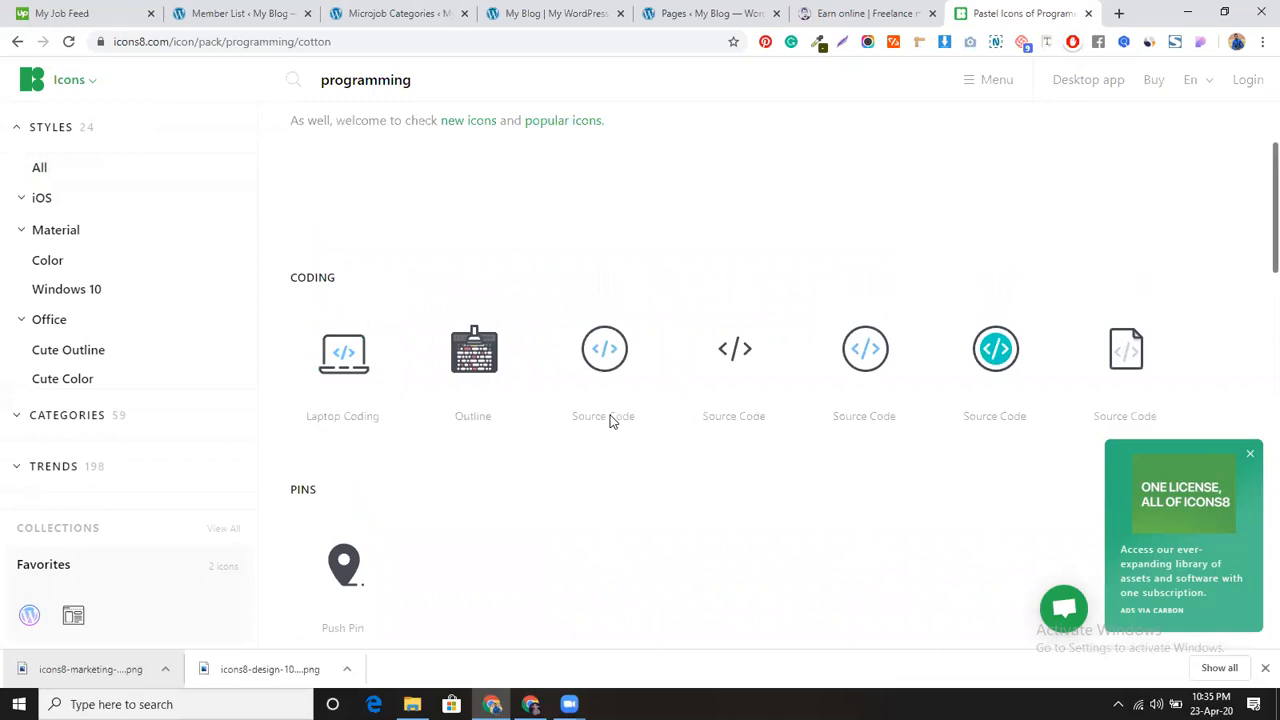
Step: Download the Source Code icon as a free 100 px PNG
{"action": "left_click", "coordinate": [610, 355]}
{"action": "left_click", "coordinate": [720, 418]}
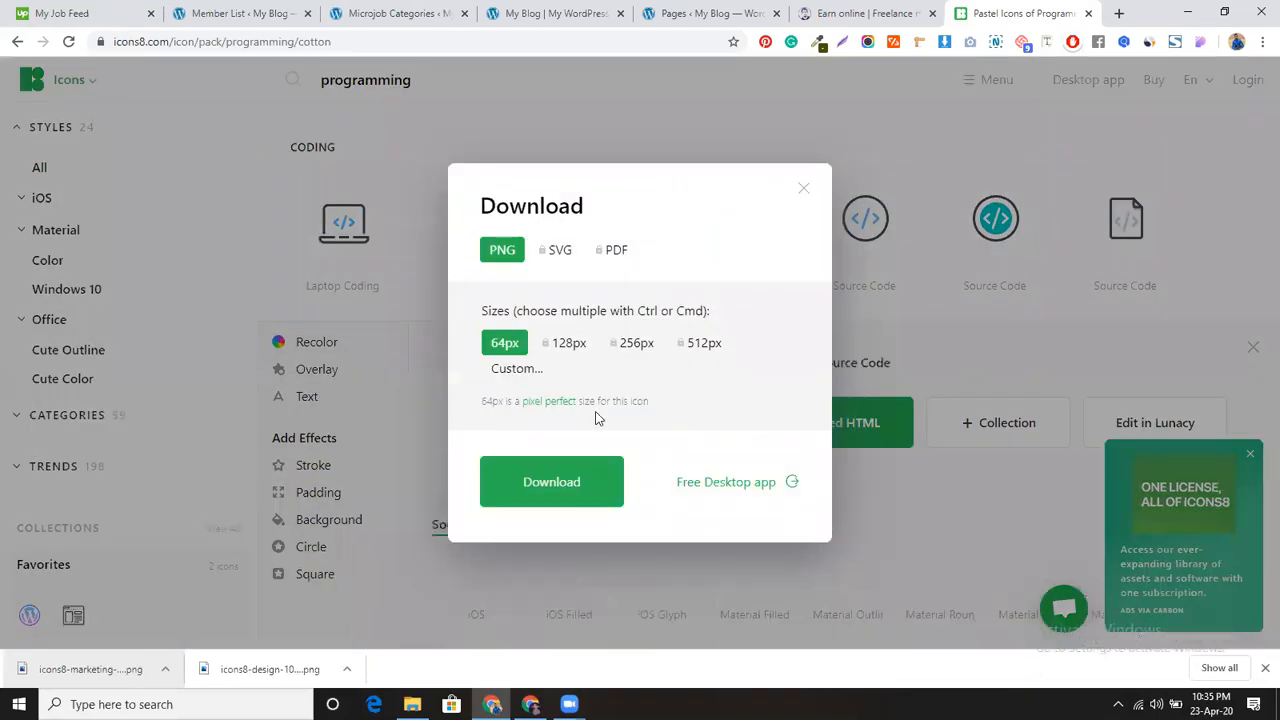
{"action": "left_click", "coordinate": [529, 371]}
{"action": "left_click", "coordinate": [546, 477]}
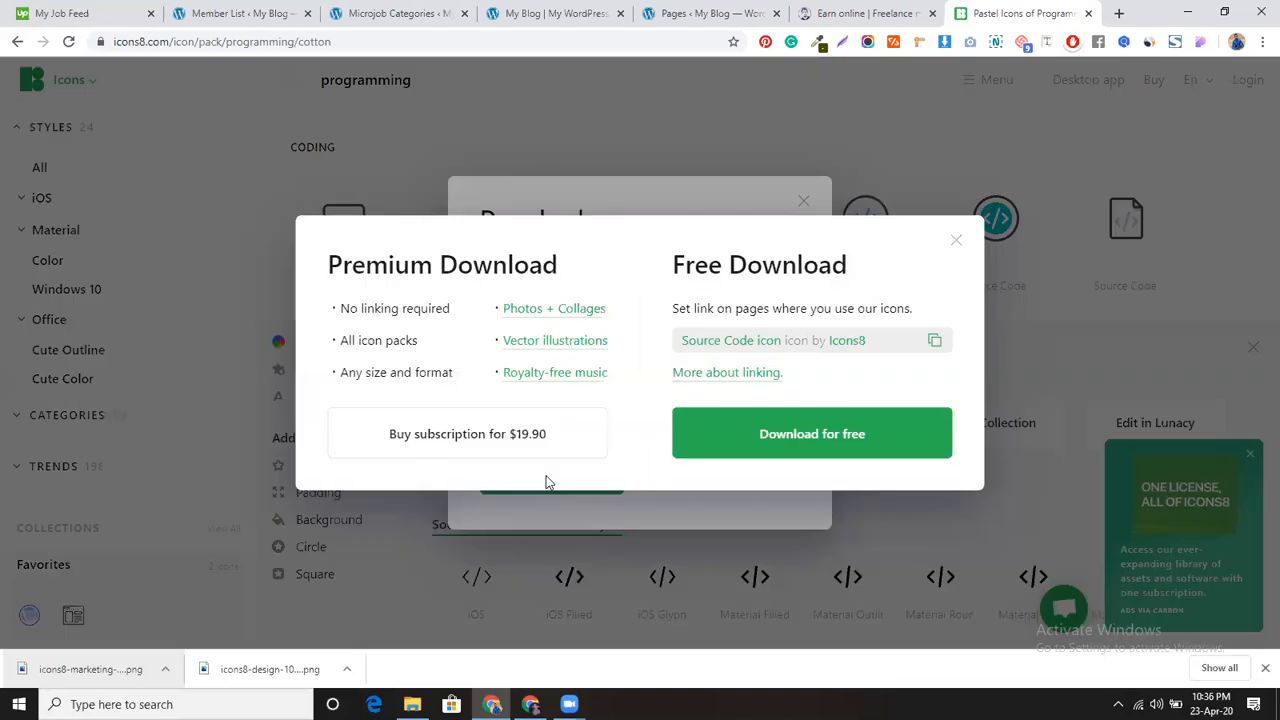
{"action": "left_click", "coordinate": [774, 451]}
{"action": "left_click", "coordinate": [458, 12]}
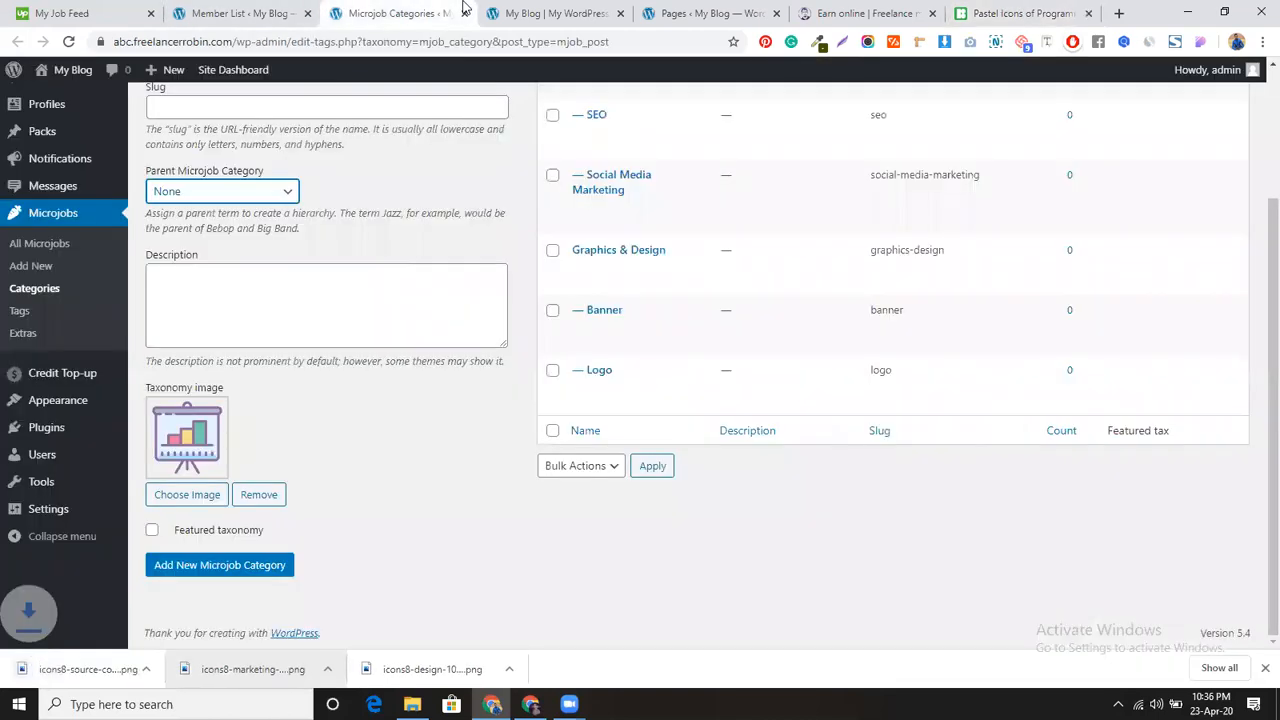
Step: Upload icons8-source-code-100.png and set it as the Programming & Tech category image
{"action": "left_click", "coordinate": [178, 500]}
{"action": "left_click", "coordinate": [62, 138]}
{"action": "left_click_drag", "start_coordinate": [55, 680], "coordinate": [645, 390]}
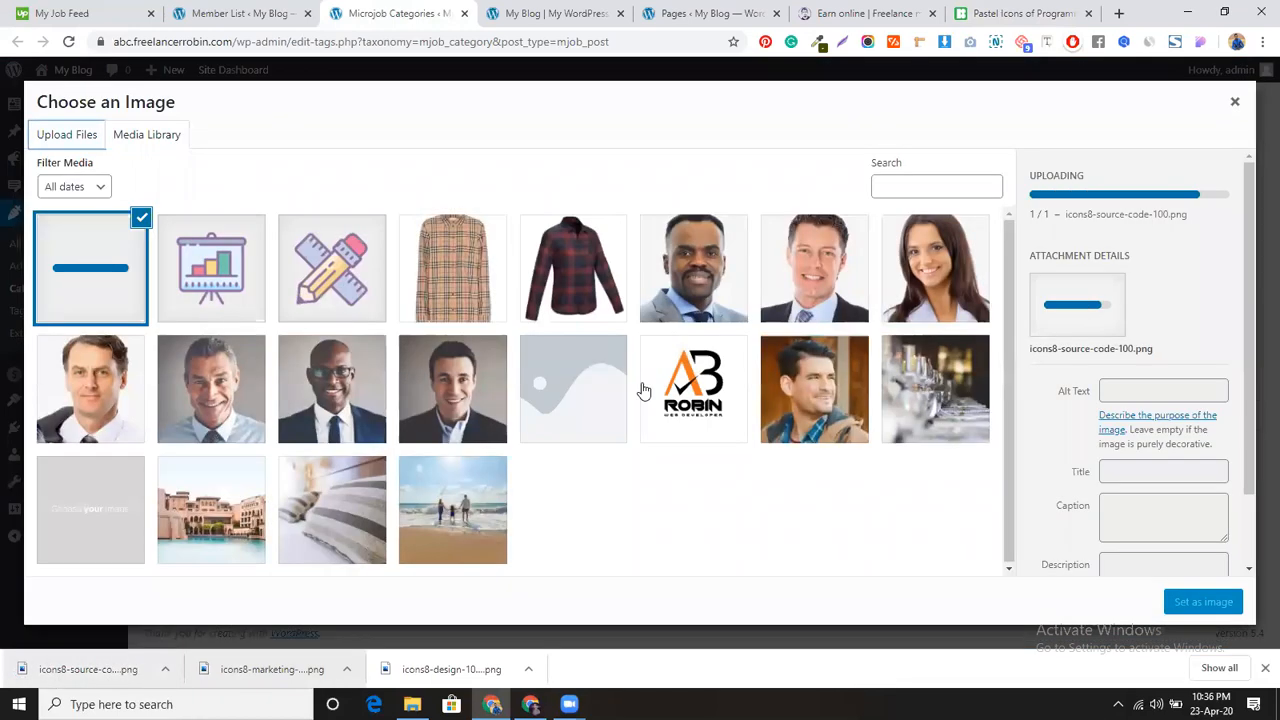
{"action": "left_click", "coordinate": [1179, 603]}
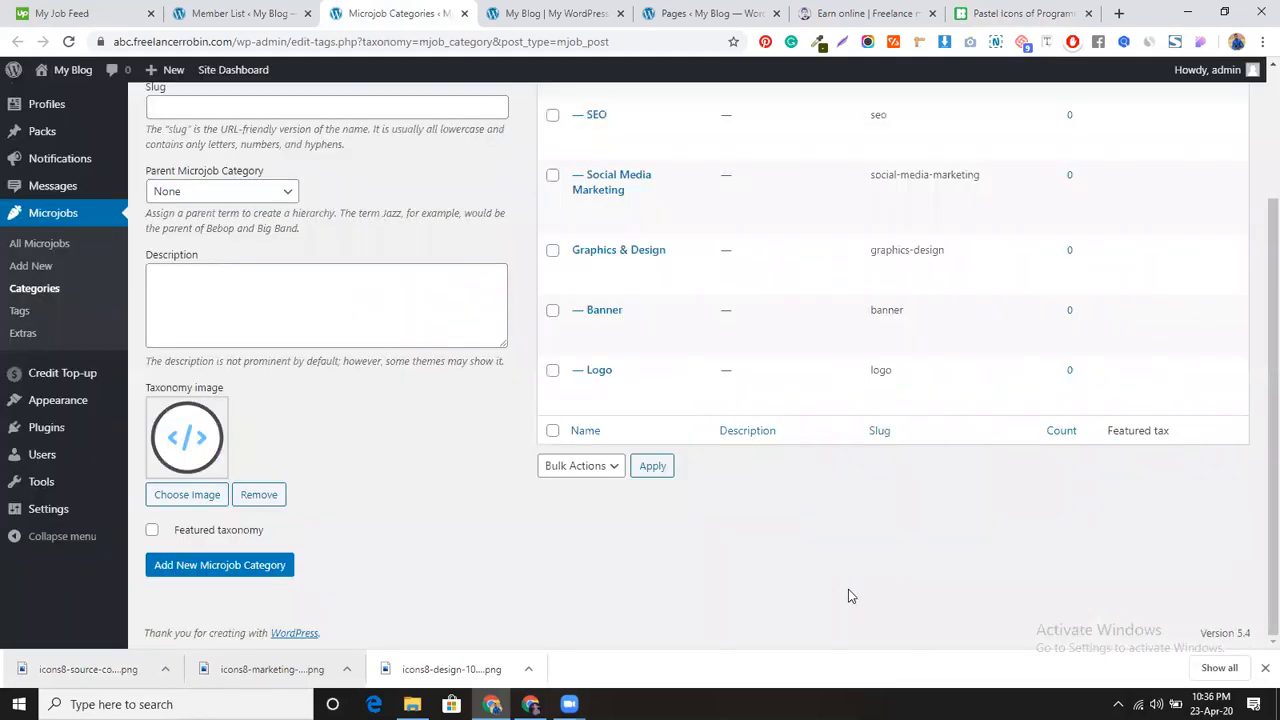
{"action": "scroll", "coordinate": [360, 461], "scroll_direction": "up", "scroll_amount": 3}
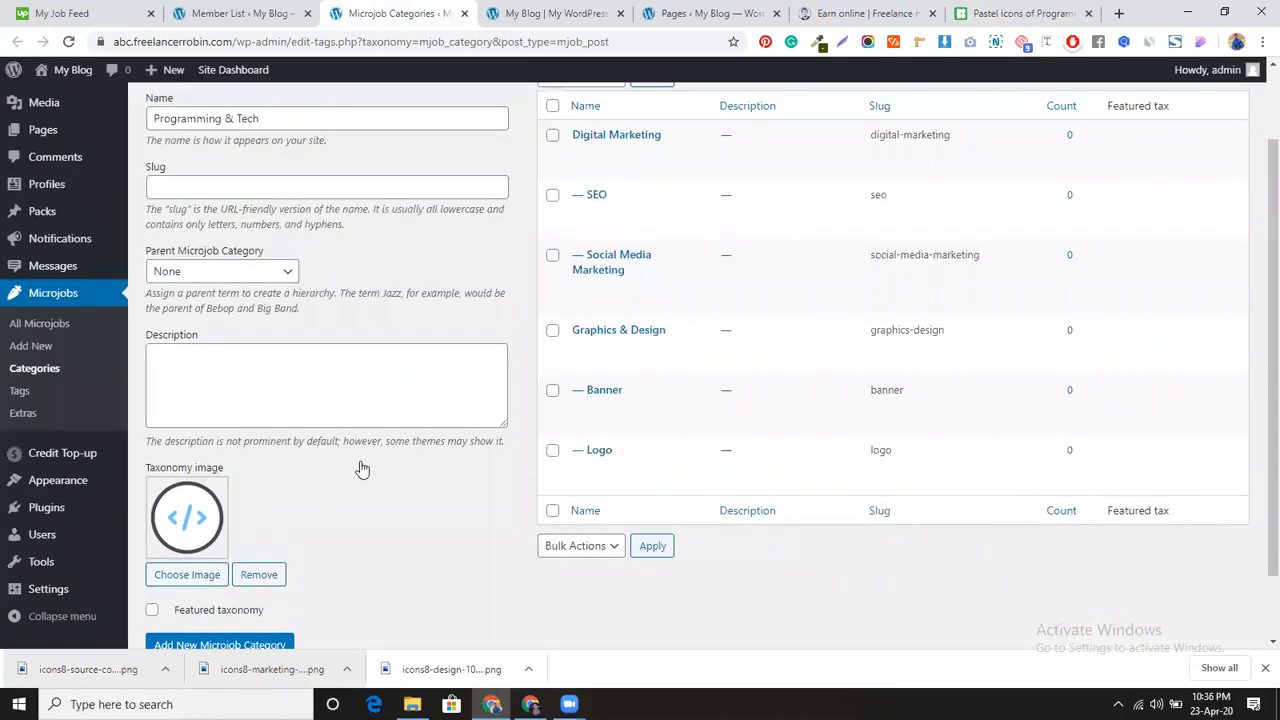
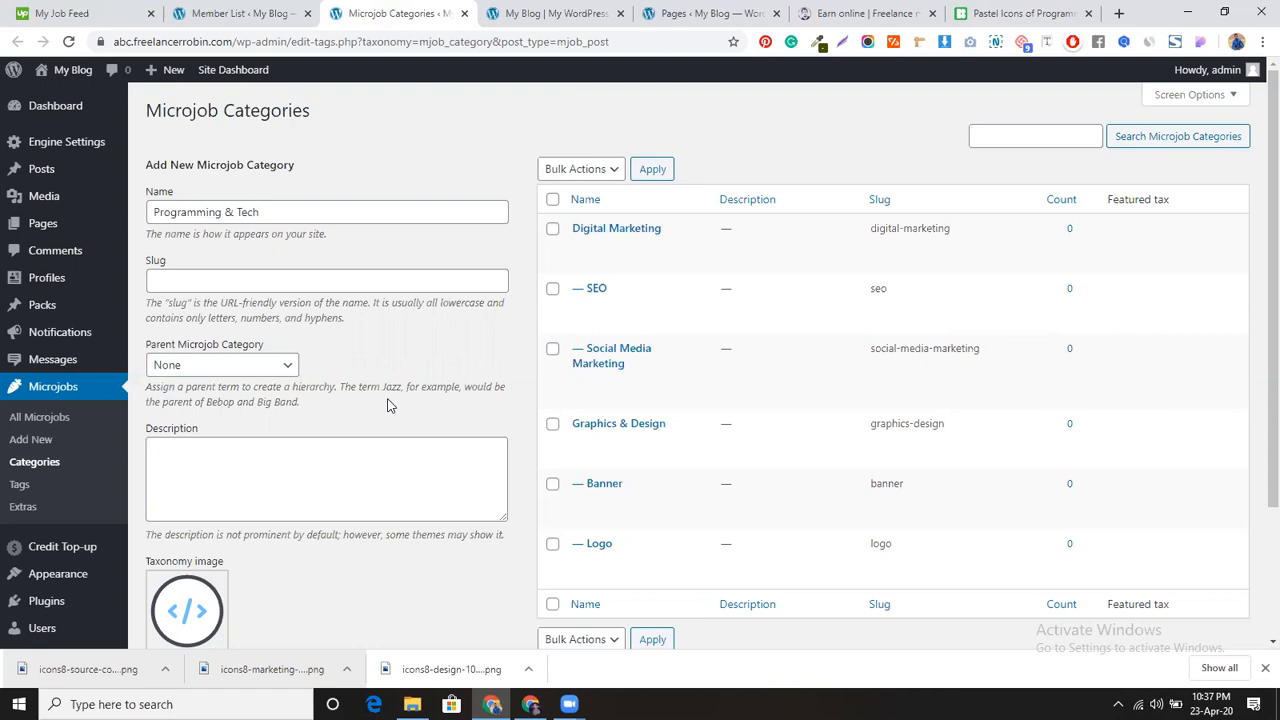
Step: Mark Programming & Tech as Featured and add it as a new microjob category
{"action": "scroll", "coordinate": [357, 488], "scroll_direction": "down", "scroll_amount": 2}
{"action": "scroll", "coordinate": [355, 514], "scroll_direction": "up", "scroll_amount": 2}
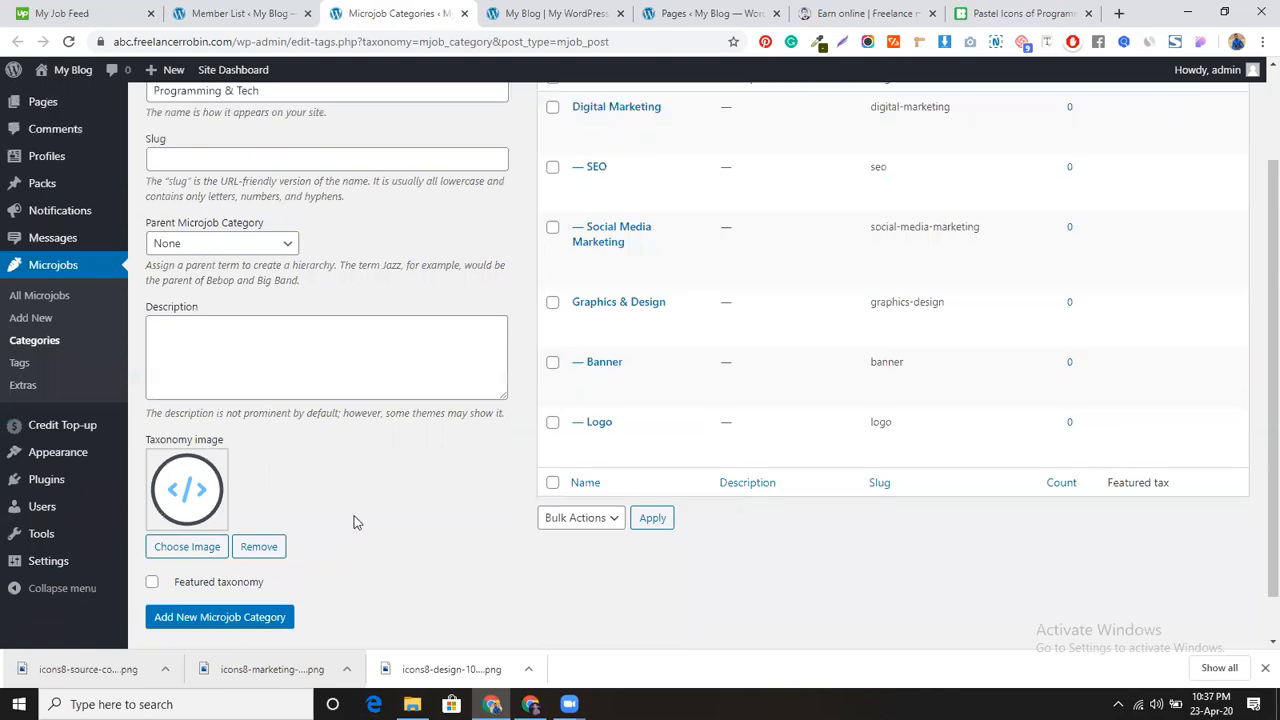
{"action": "scroll", "coordinate": [355, 514], "scroll_direction": "down", "scroll_amount": 2}
{"action": "left_click", "coordinate": [152, 530]}
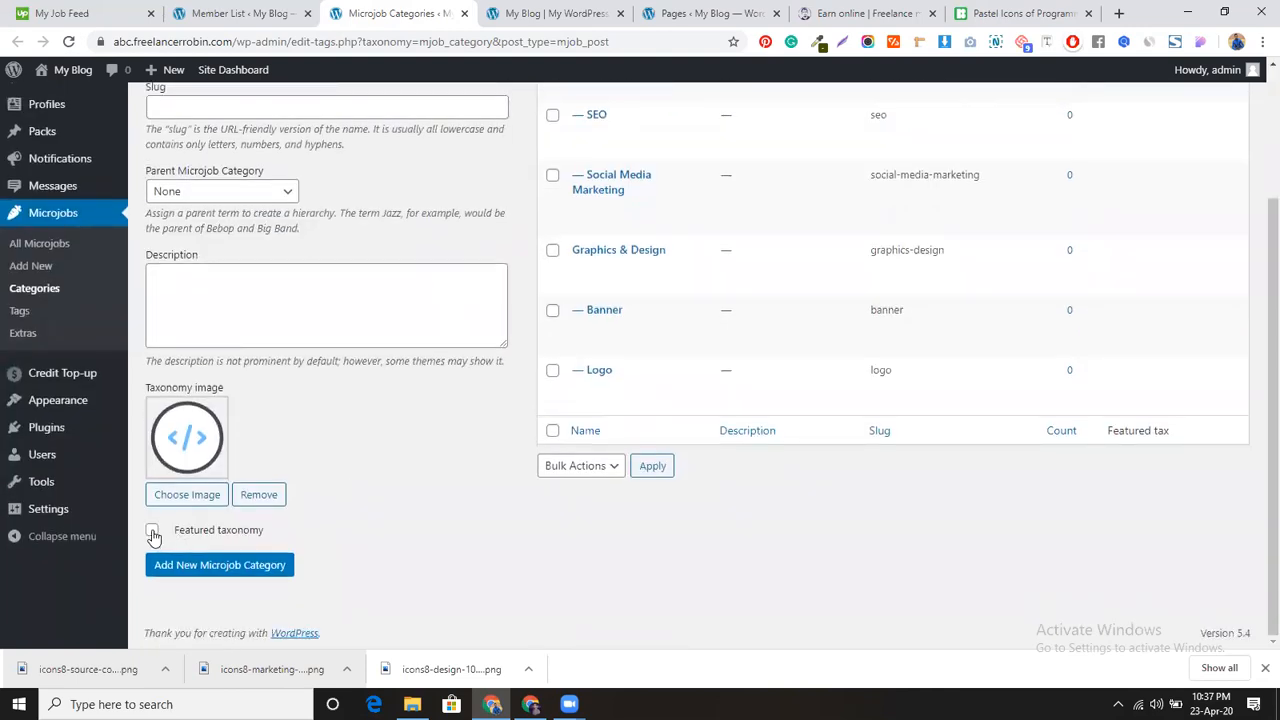
{"action": "left_click", "coordinate": [188, 572]}
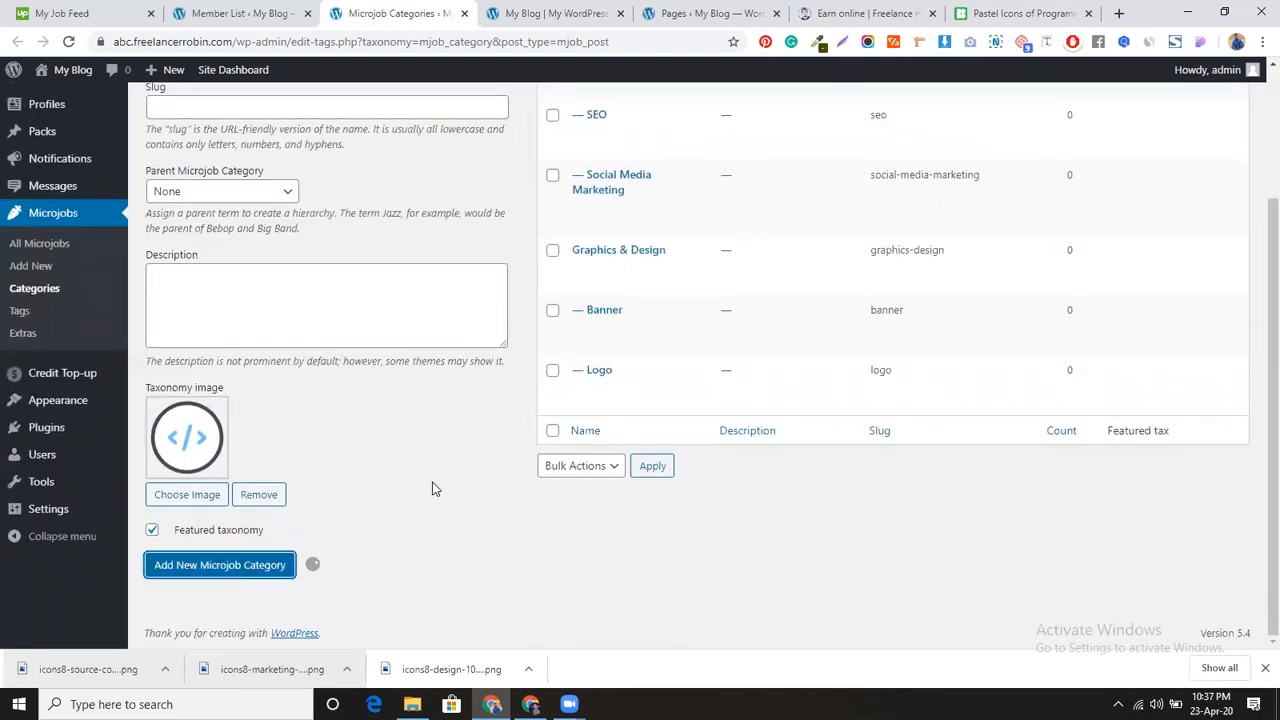
{"action": "scroll", "coordinate": [429, 475], "scroll_direction": "up", "scroll_amount": 2}
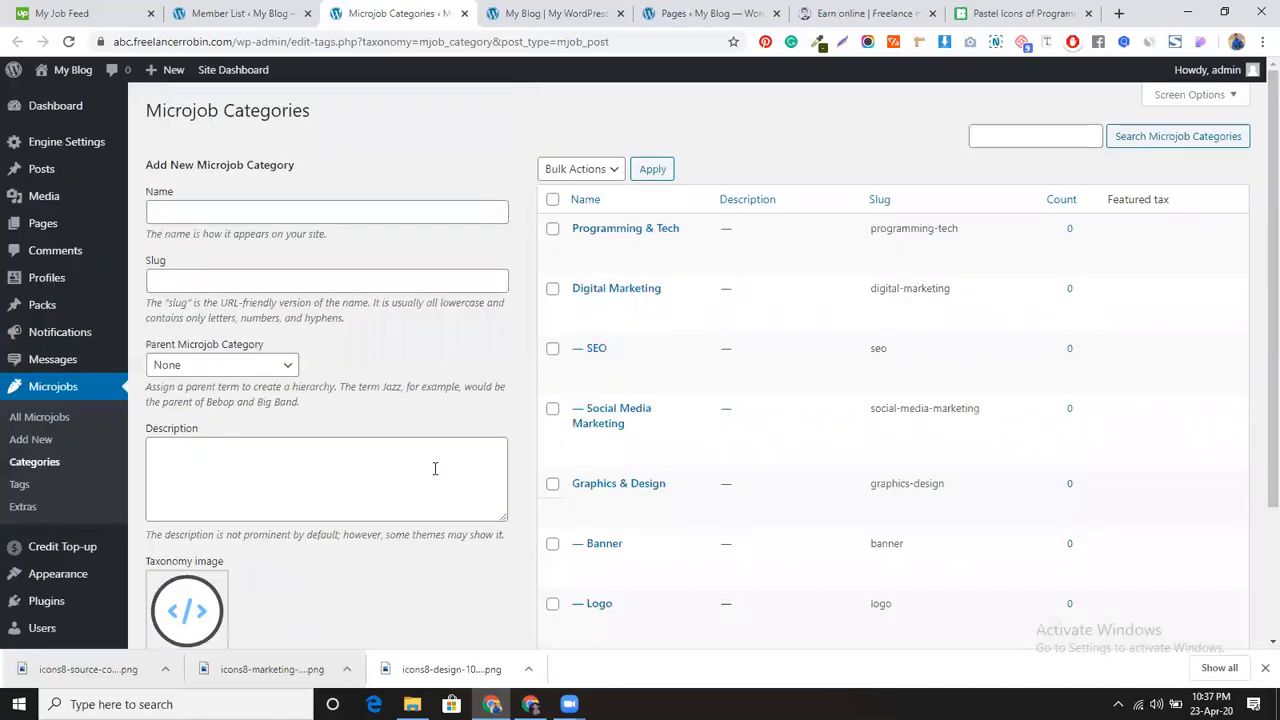
Step: Add Wordpress as a microjob category with parent Programming & Tech
{"action": "left_click", "coordinate": [298, 212]}
{"action": "type", "text": "Wo"}
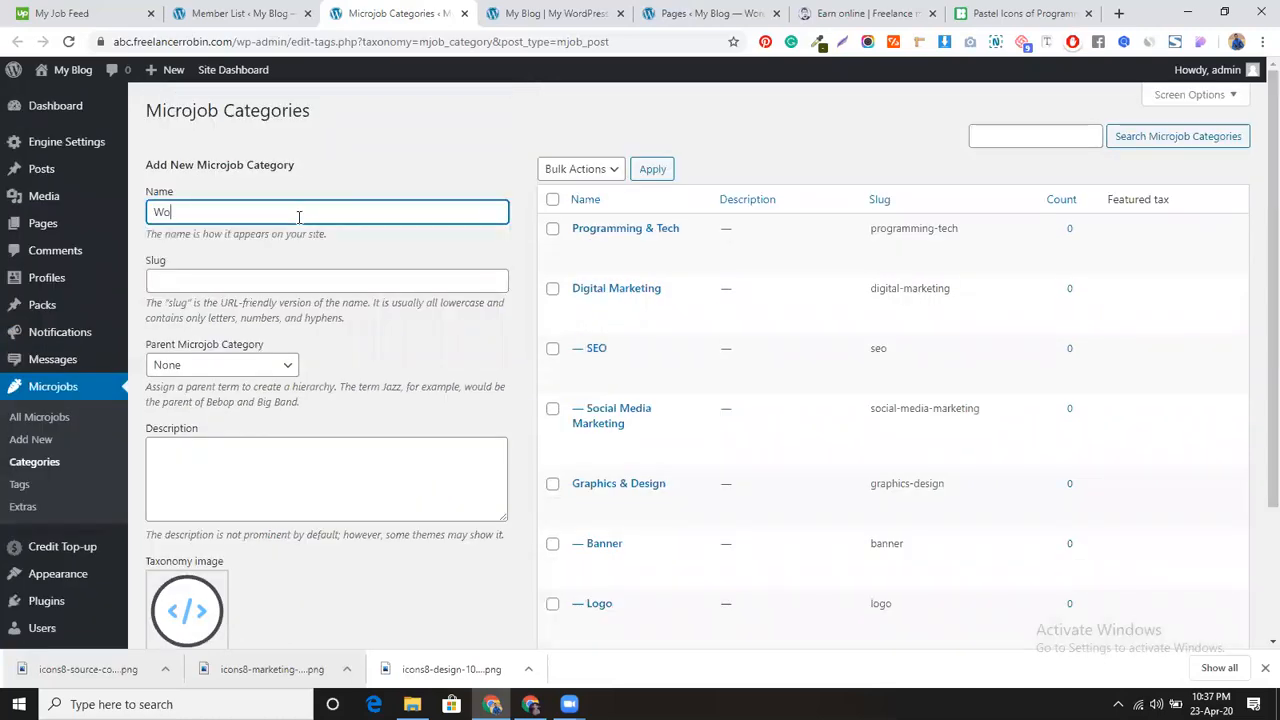
{"action": "type", "text": "rdpress"}
{"action": "left_click", "coordinate": [277, 366]}
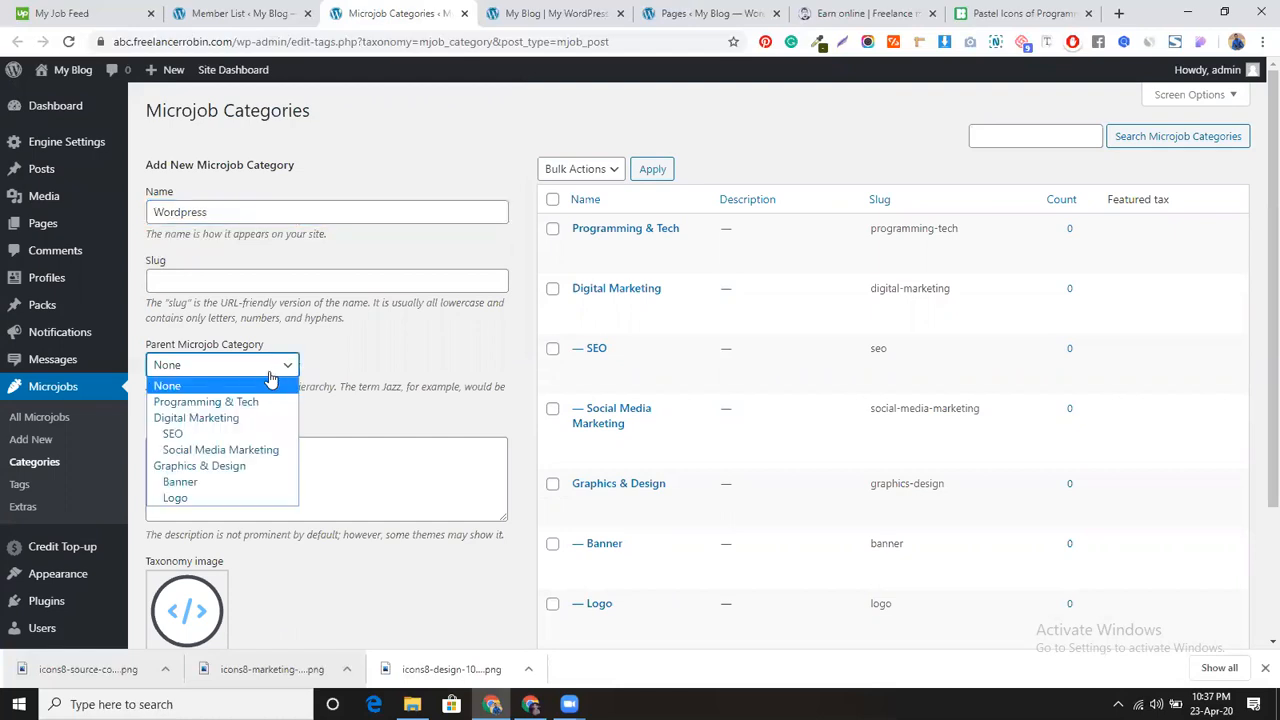
{"action": "left_click", "coordinate": [262, 402]}
{"action": "scroll", "coordinate": [287, 398], "scroll_direction": "down", "scroll_amount": 2}
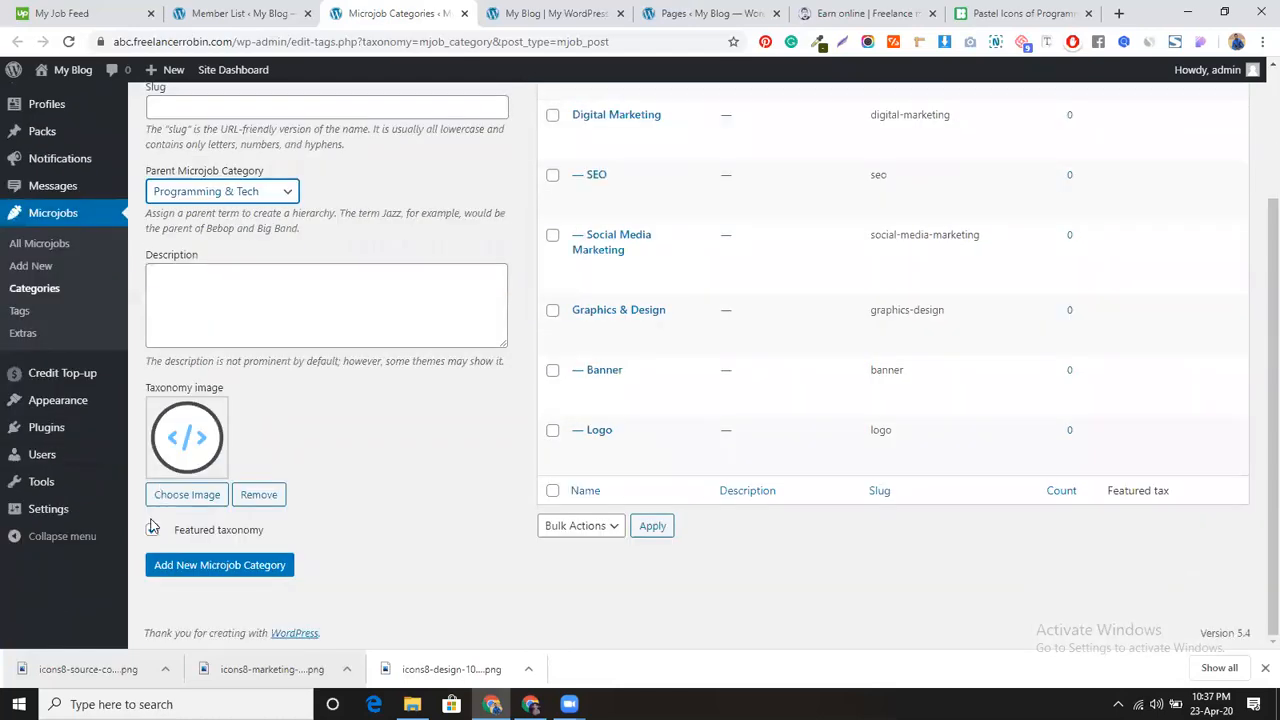
{"action": "left_click", "coordinate": [182, 568]}
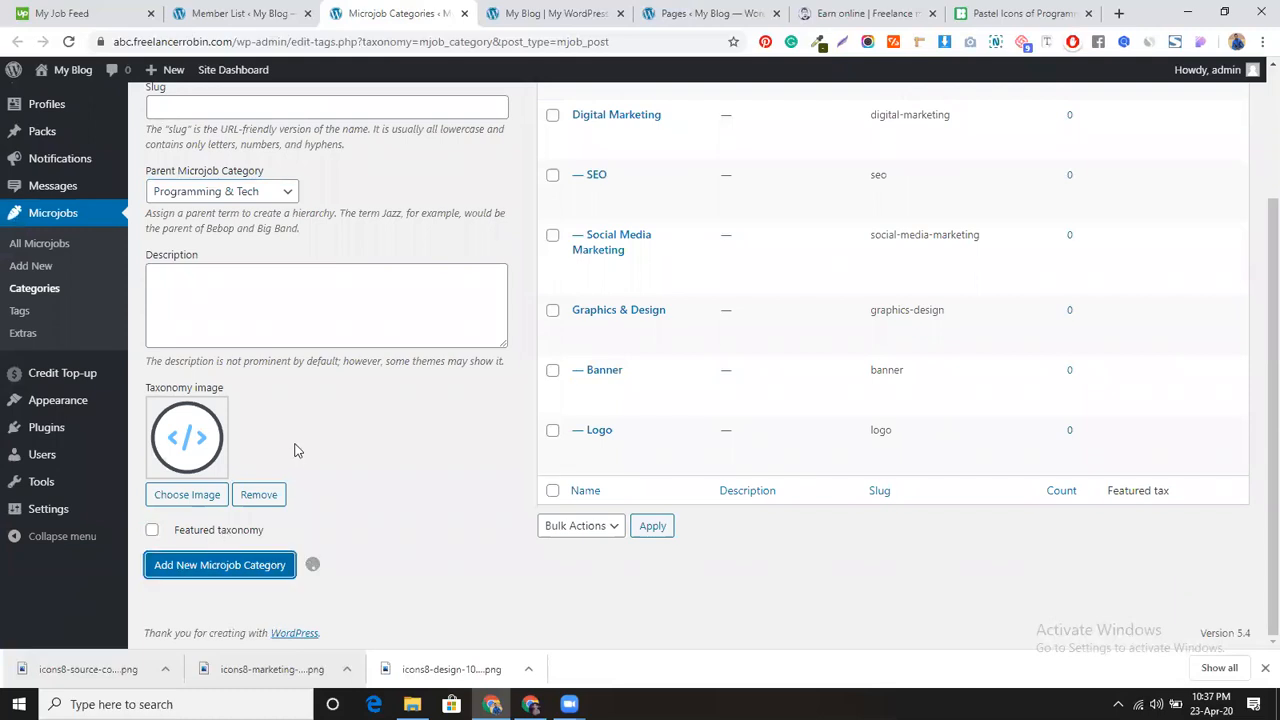
Step: Add Shopify as another subcategory under Programming & Tech
{"action": "scroll", "coordinate": [329, 386], "scroll_direction": "up", "scroll_amount": 2}
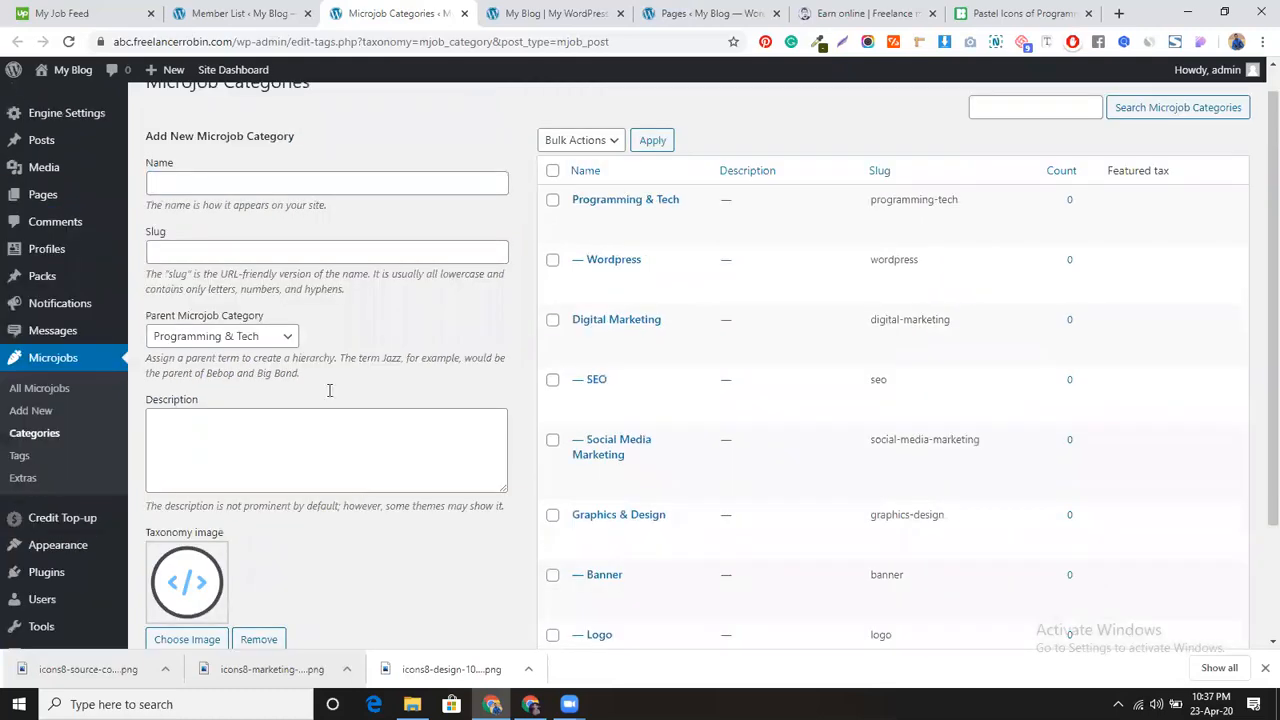
{"action": "left_click", "coordinate": [316, 207]}
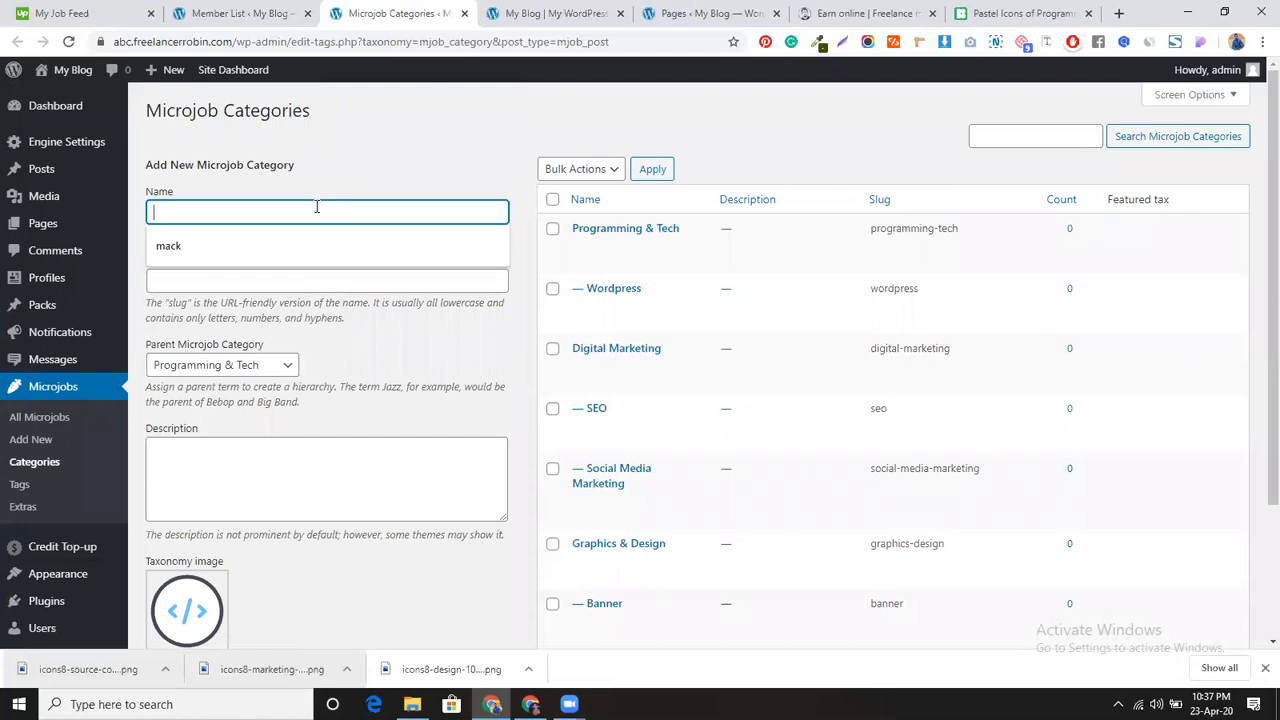
{"action": "type", "text": "Shopify"}
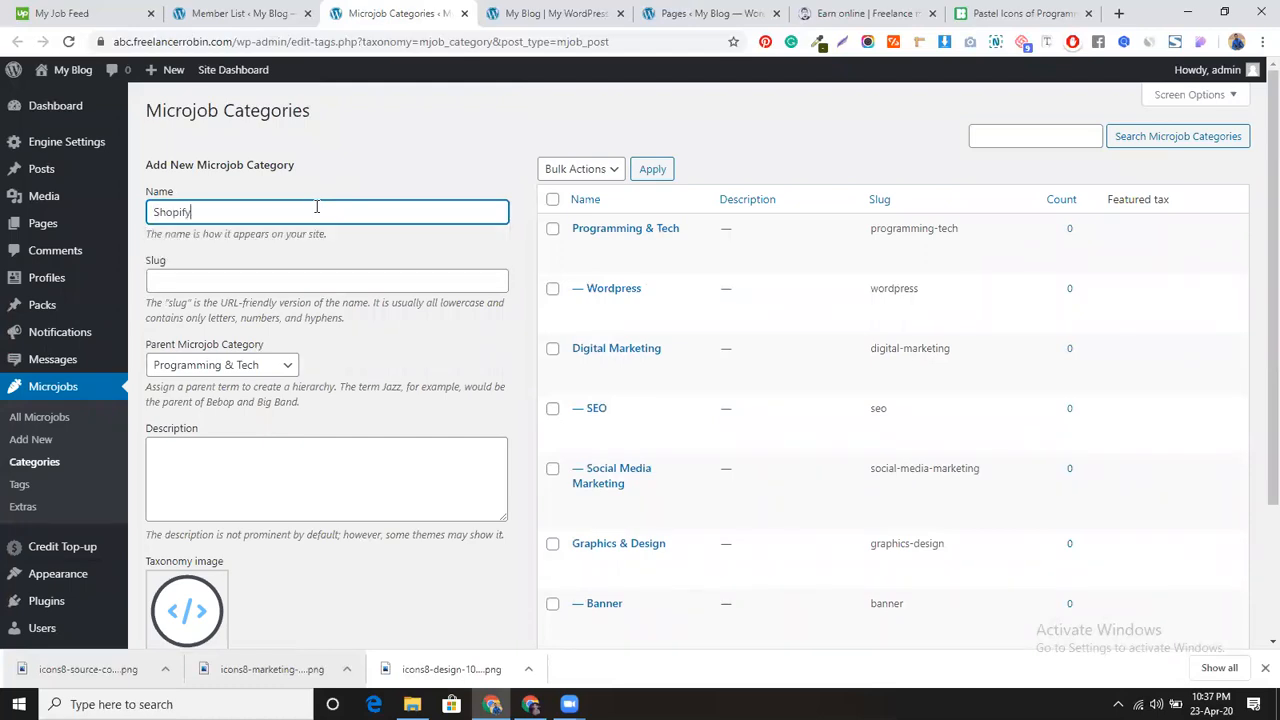
{"action": "scroll", "coordinate": [423, 371], "scroll_direction": "down", "scroll_amount": 2}
{"action": "scroll", "coordinate": [423, 371], "scroll_direction": "up", "scroll_amount": 2}
{"action": "scroll", "coordinate": [423, 373], "scroll_direction": "down", "scroll_amount": 2}
{"action": "left_click", "coordinate": [240, 561]}
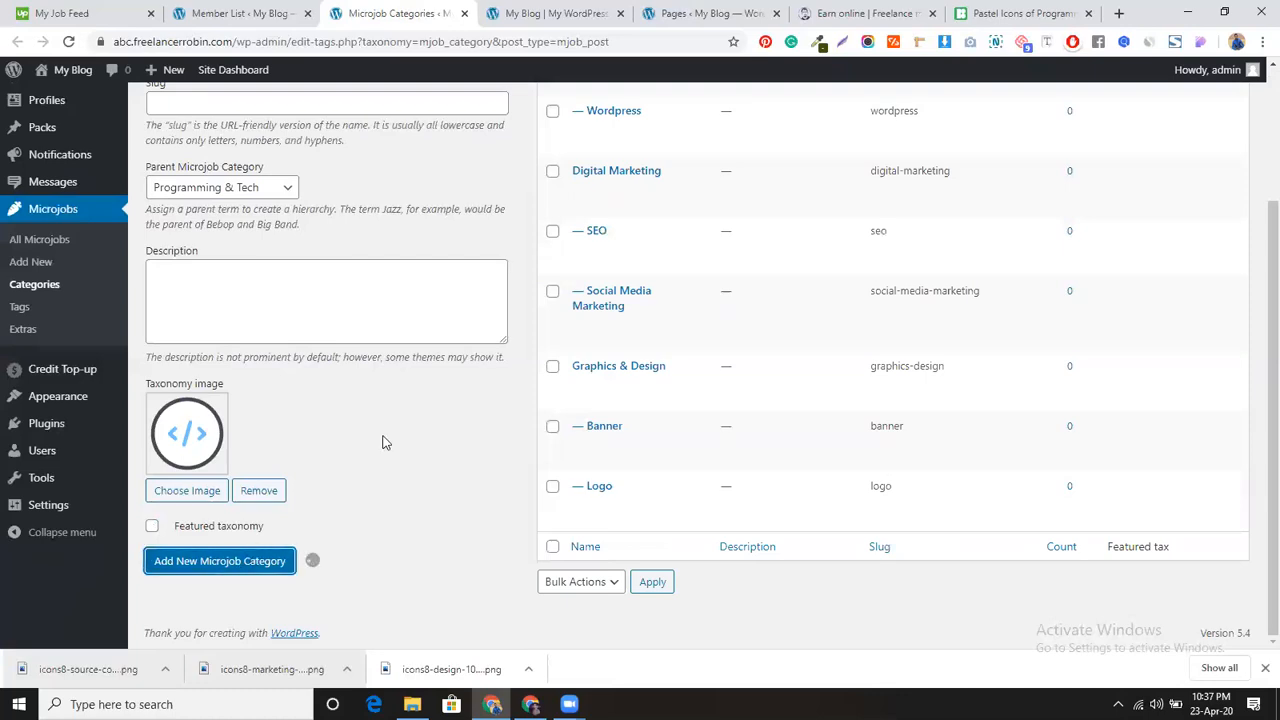
Step: Review the updated categories list and go to the microjob Tags page
{"action": "scroll", "coordinate": [390, 420], "scroll_direction": "up", "scroll_amount": 2}
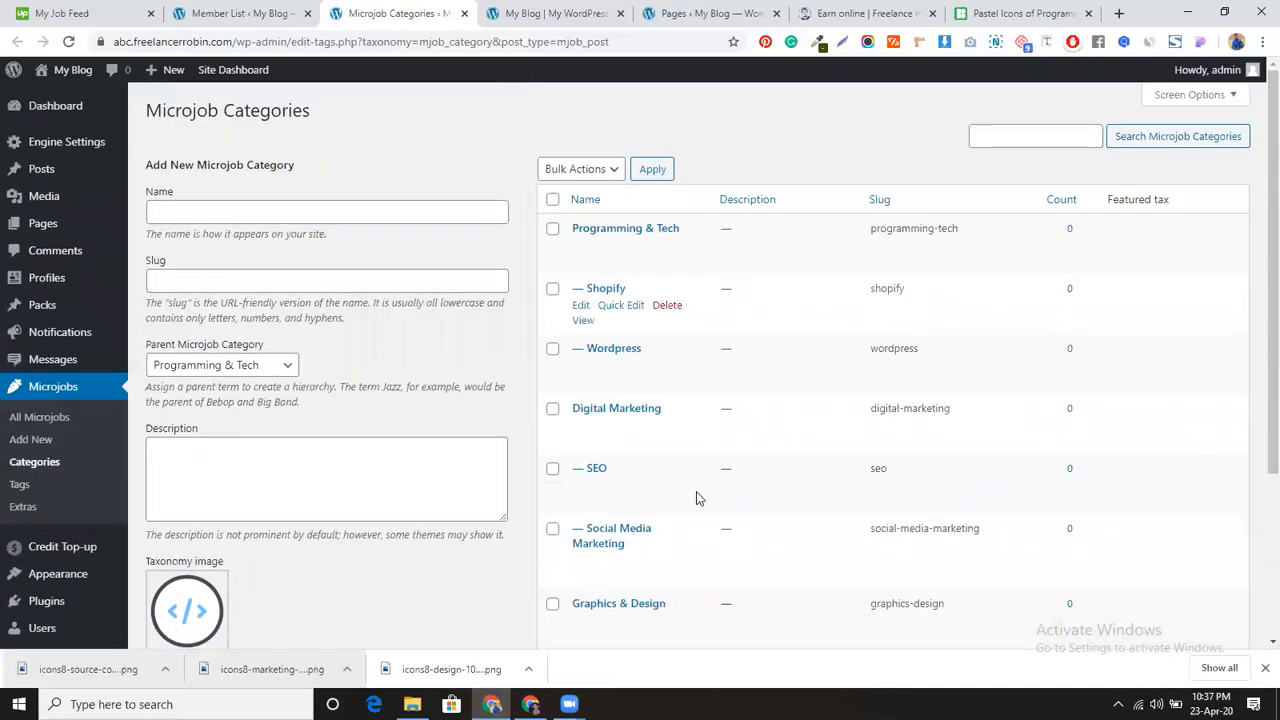
{"action": "scroll", "coordinate": [700, 432], "scroll_direction": "down", "scroll_amount": 3}
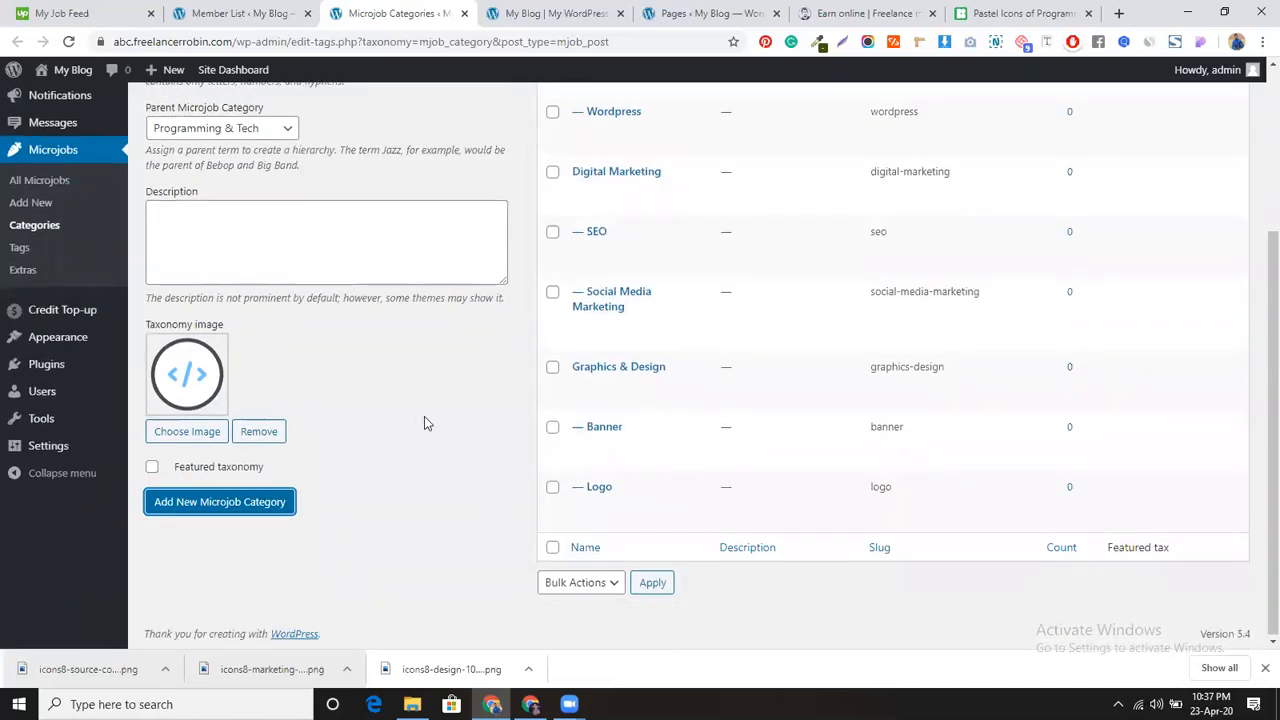
{"action": "scroll", "coordinate": [430, 400], "scroll_direction": "up", "scroll_amount": 3}
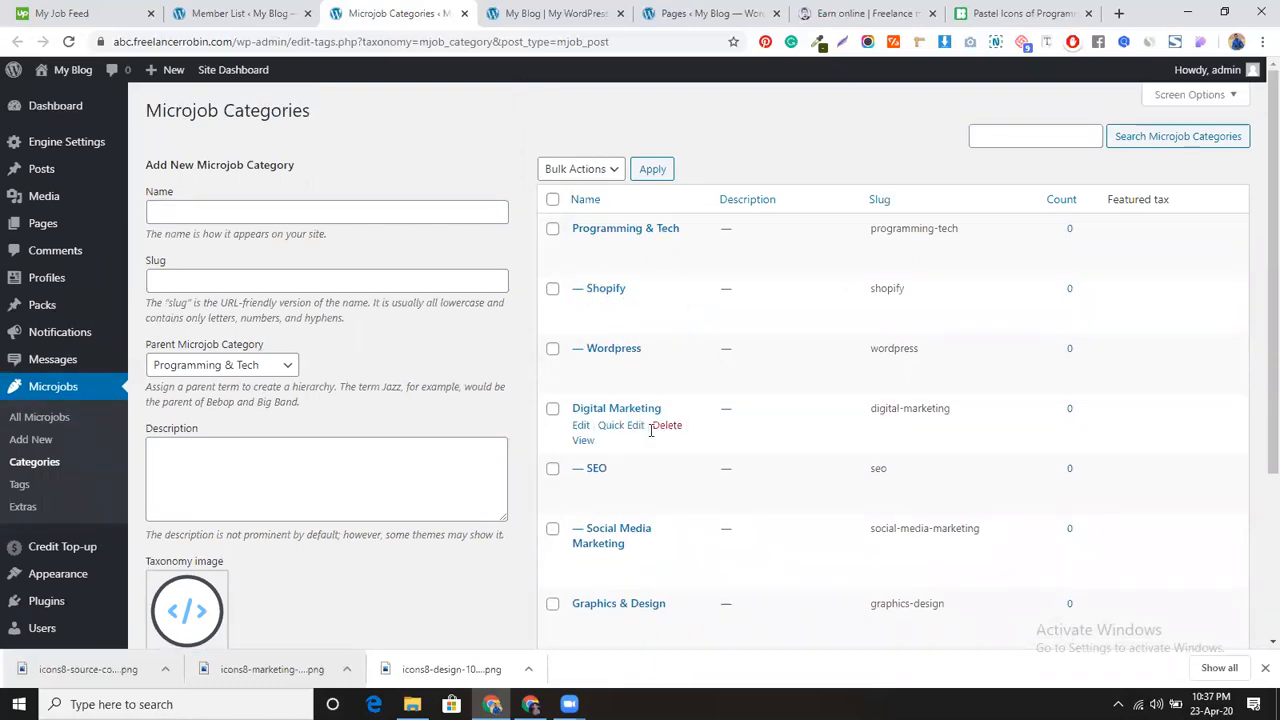
{"action": "scroll", "coordinate": [641, 459], "scroll_direction": "down", "scroll_amount": 3}
{"action": "scroll", "coordinate": [474, 417], "scroll_direction": "up", "scroll_amount": 3}
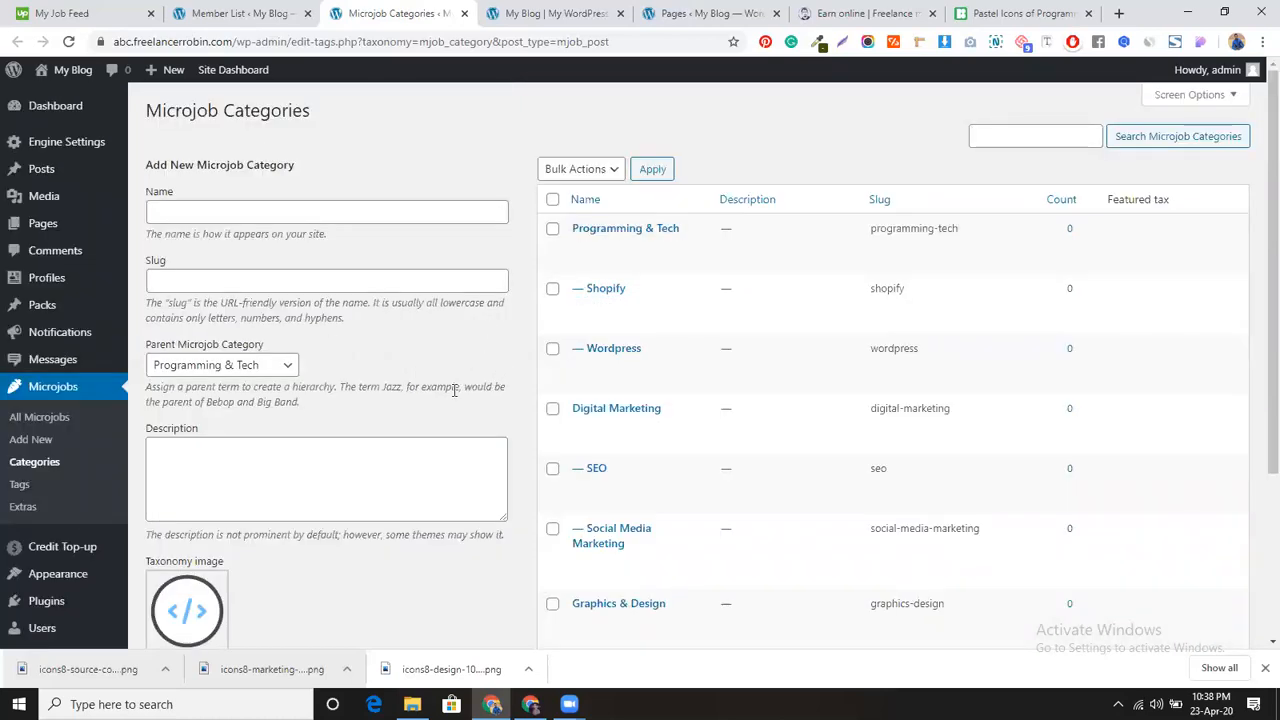
{"action": "scroll", "coordinate": [448, 384], "scroll_direction": "down", "scroll_amount": 2}
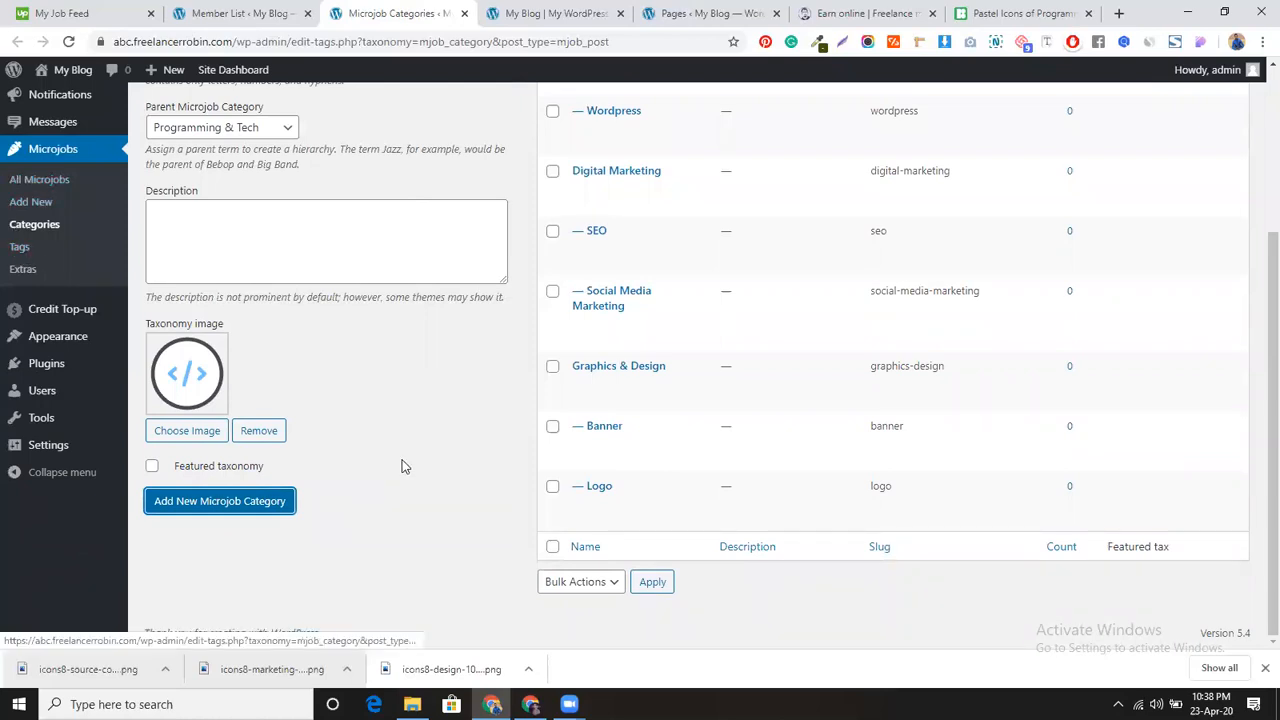
{"action": "scroll", "coordinate": [403, 466], "scroll_direction": "up", "scroll_amount": 5}
{"action": "scroll", "coordinate": [230, 440], "scroll_direction": "down", "scroll_amount": 1}
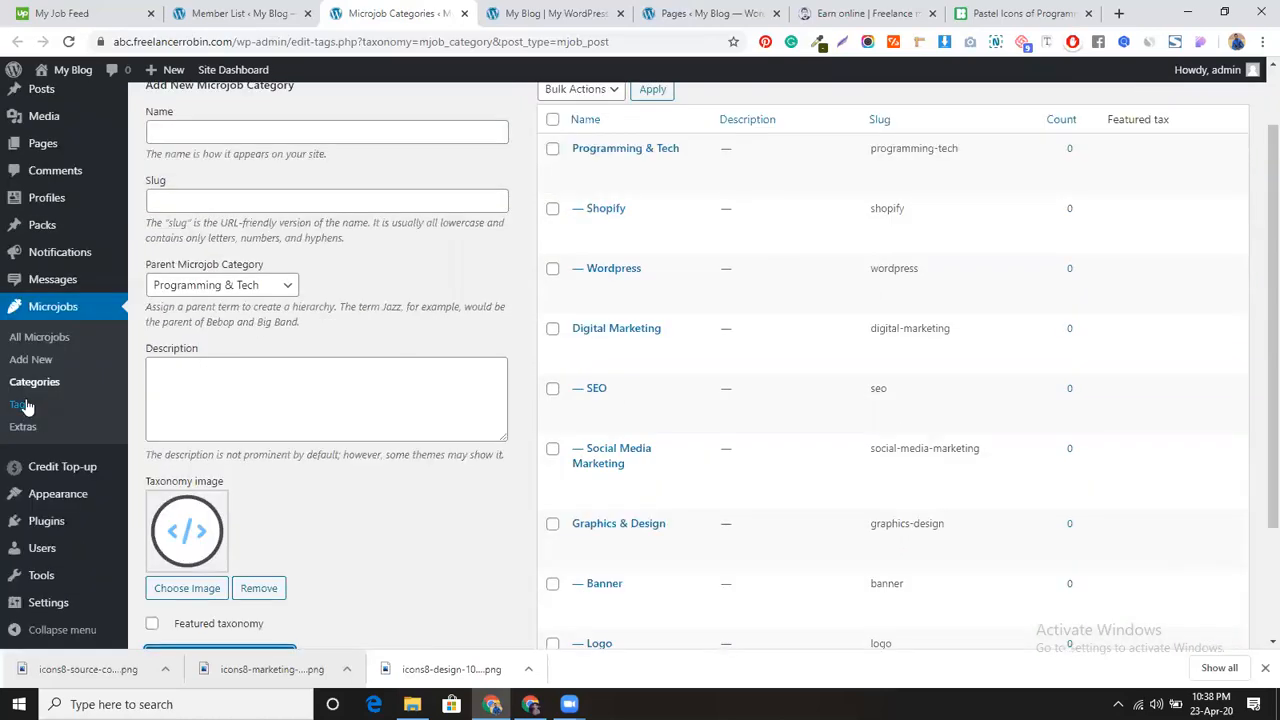
{"action": "left_click", "coordinate": [25, 405]}
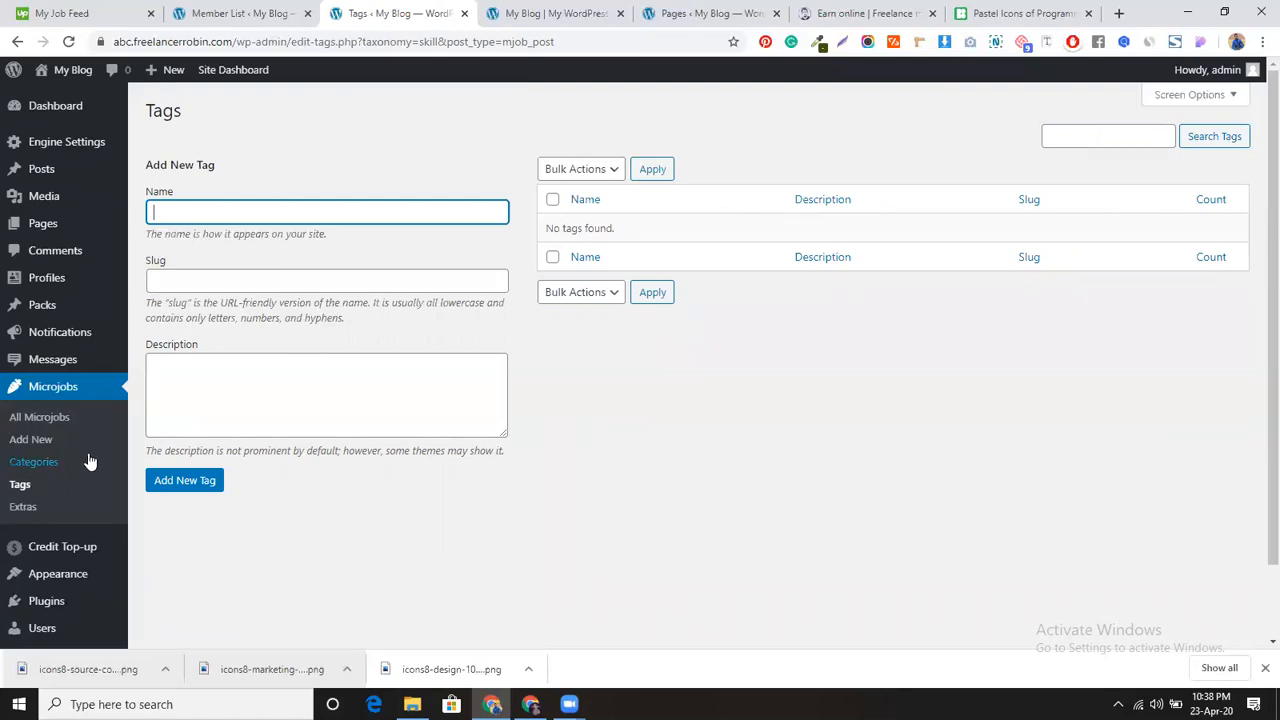
Step: Leave the empty microjob Tags page for the Profiles Languages page
{"action": "scroll", "coordinate": [86, 460], "scroll_direction": "down", "scroll_amount": 1}
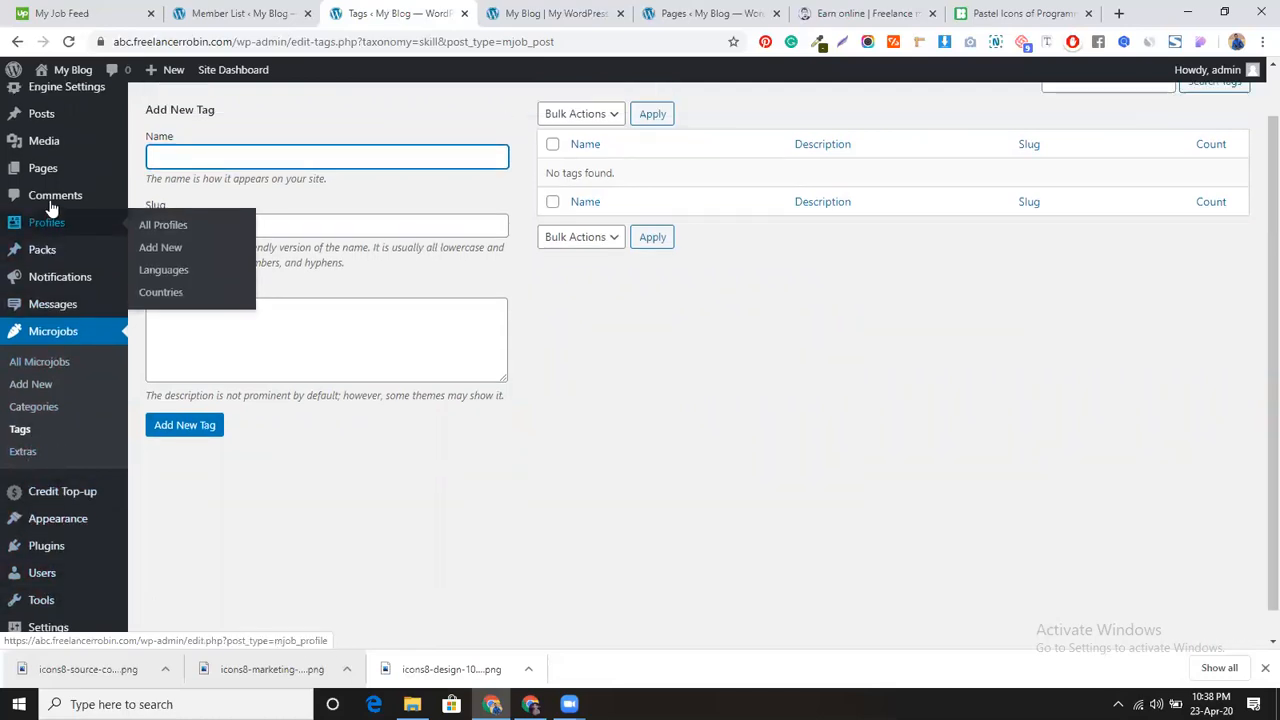
{"action": "scroll", "coordinate": [49, 209], "scroll_direction": "up", "scroll_amount": 1}
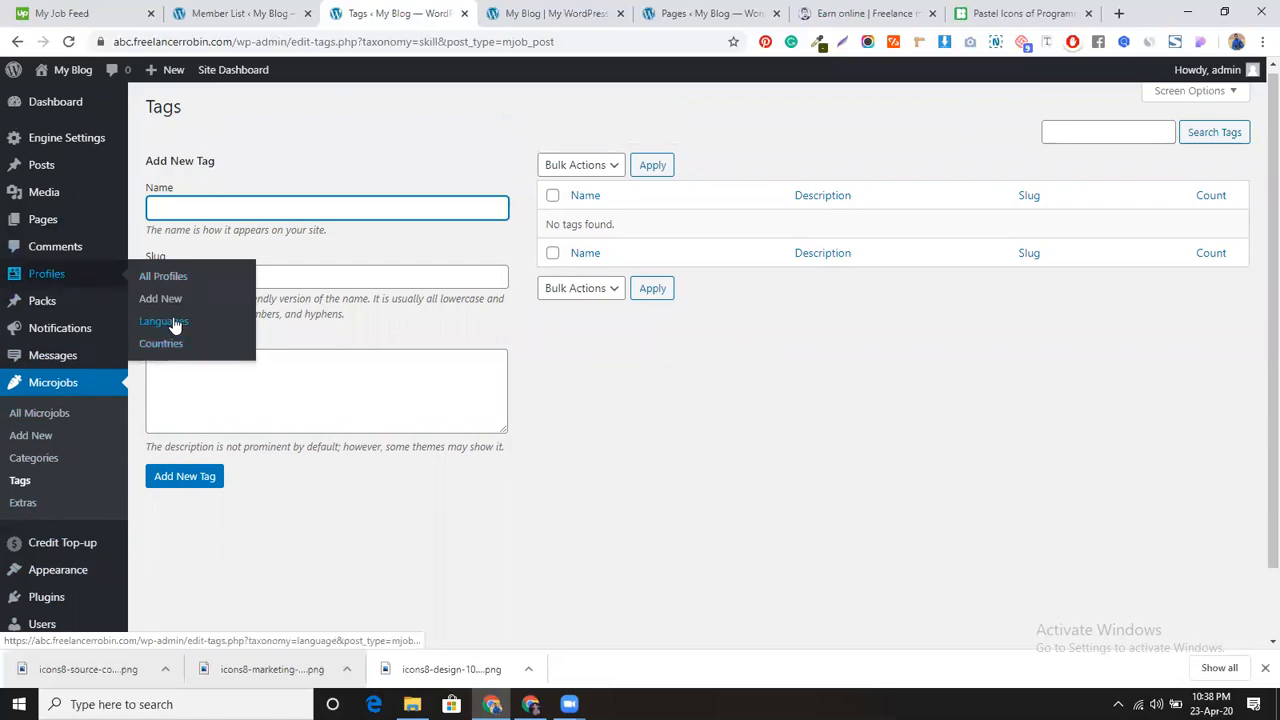
{"action": "left_click", "coordinate": [175, 325]}
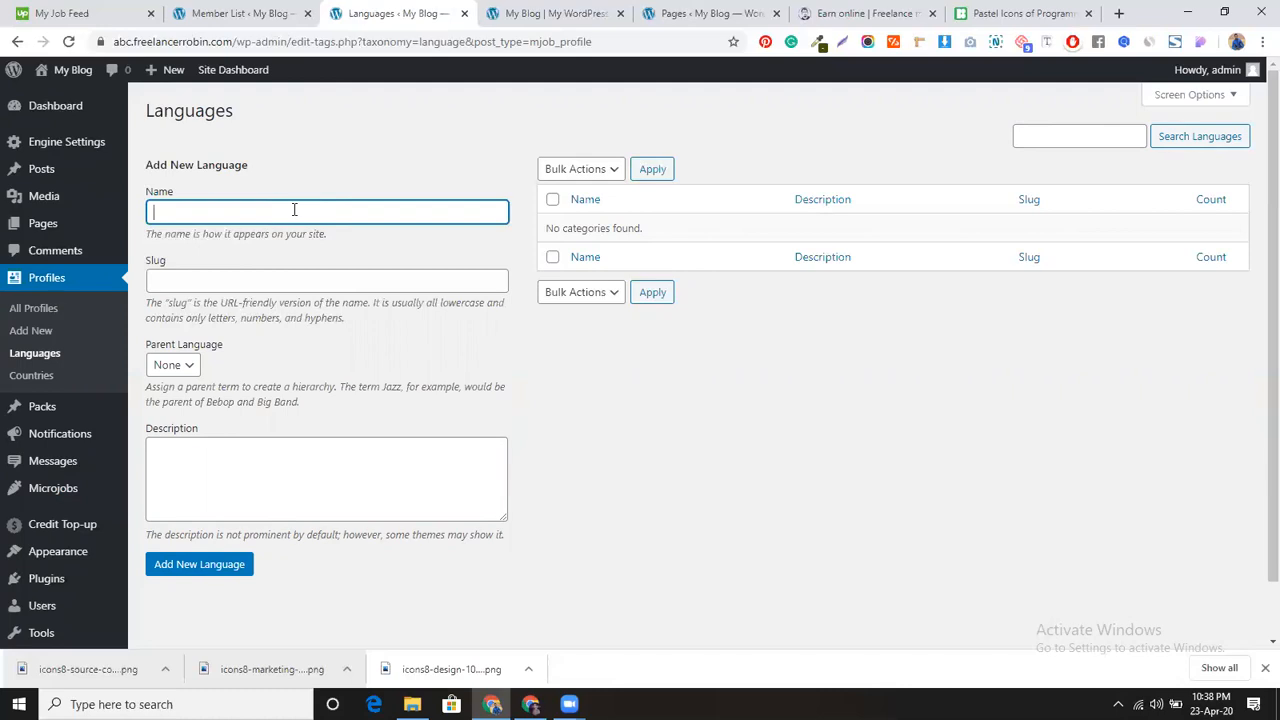
Step: Add English, fixing its misspelling, and Bangla as profile languages
{"action": "type", "text": "Einglish"}
{"action": "double_click", "coordinate": [175, 213]}
{"action": "right_click", "coordinate": [254, 210]}
{"action": "left_click", "coordinate": [275, 220]}
{"action": "left_click", "coordinate": [180, 564]}
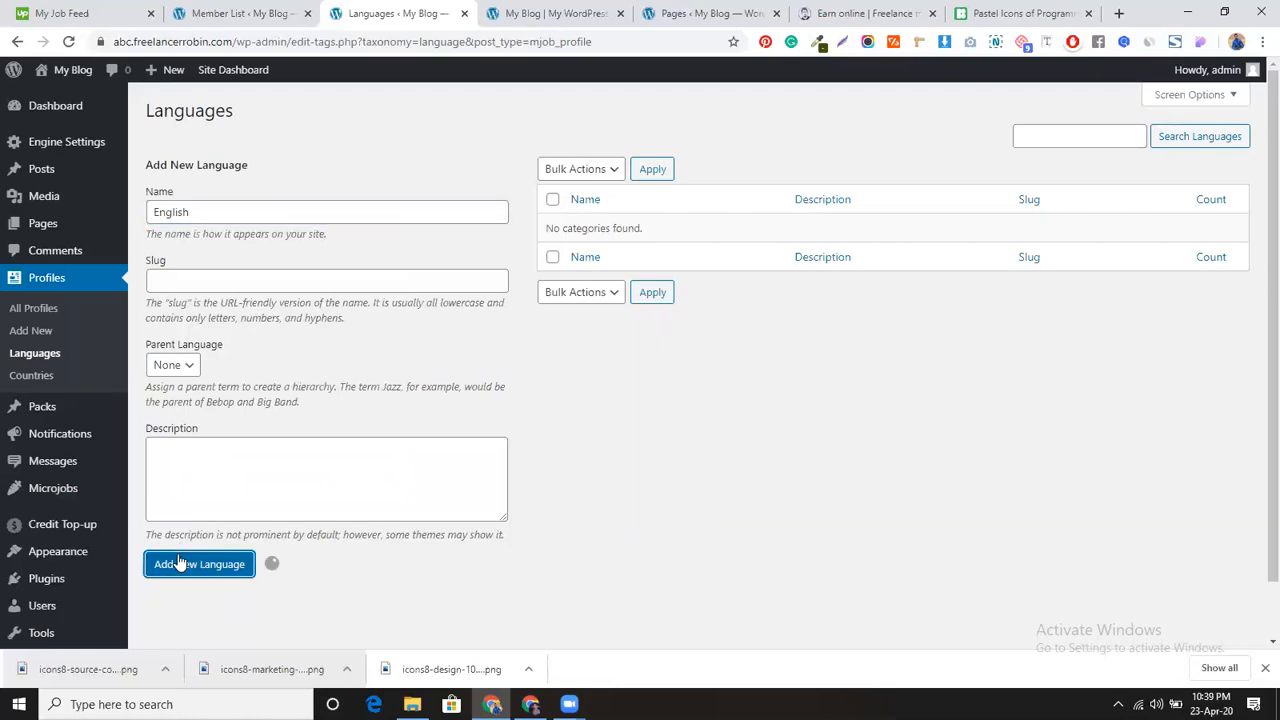
{"action": "left_click", "coordinate": [288, 205]}
{"action": "type", "text": "Bangla"}
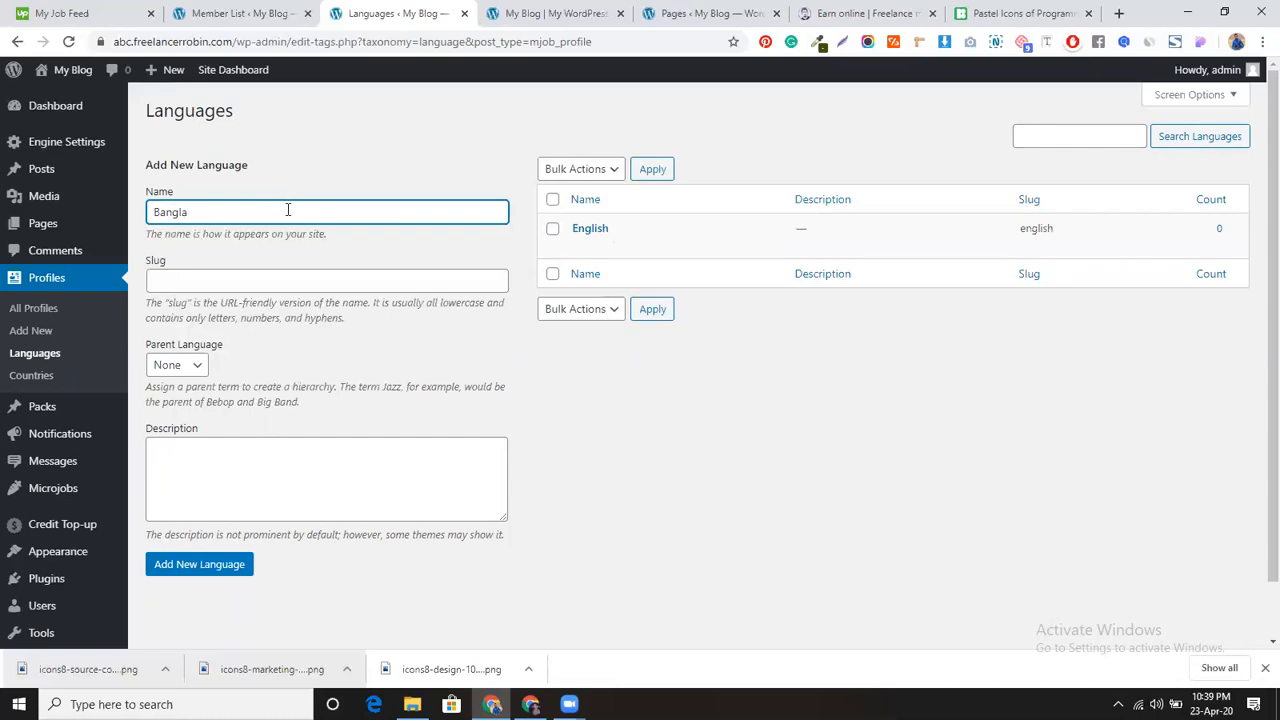
{"action": "left_click", "coordinate": [207, 563]}
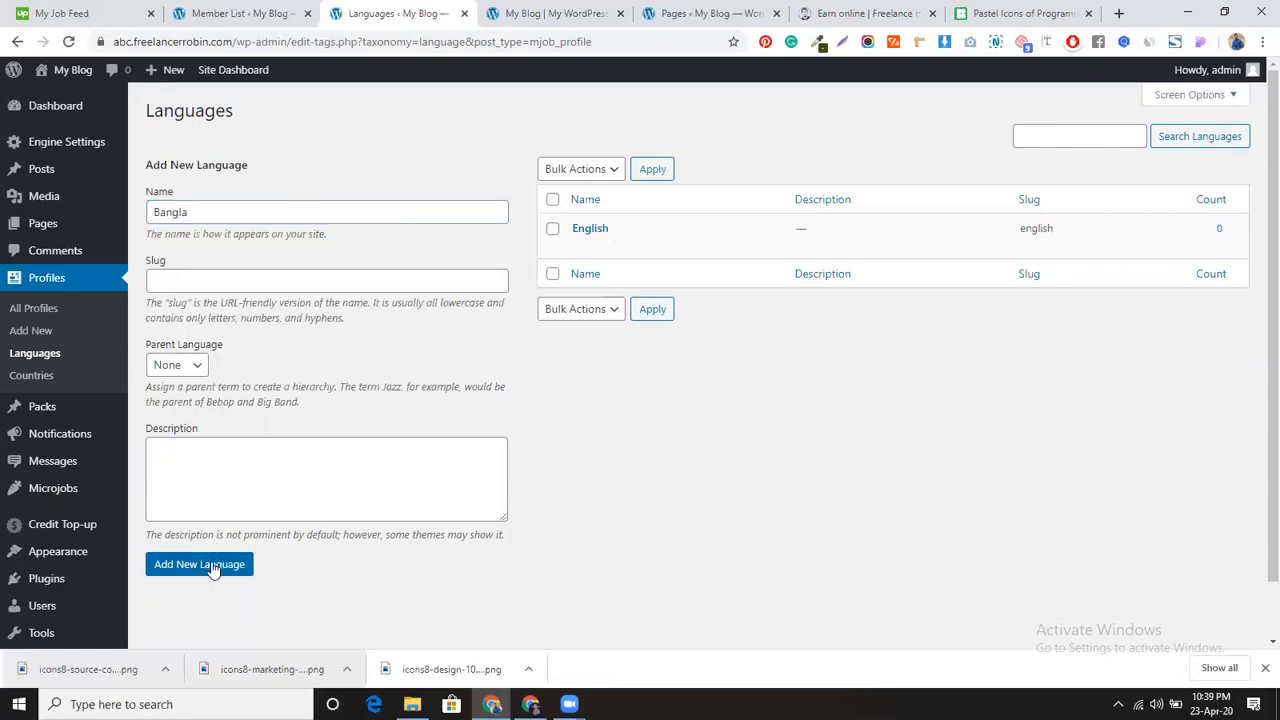
Step: Add Hindi, Spanish and German as profile languages
{"action": "left_click", "coordinate": [302, 214]}
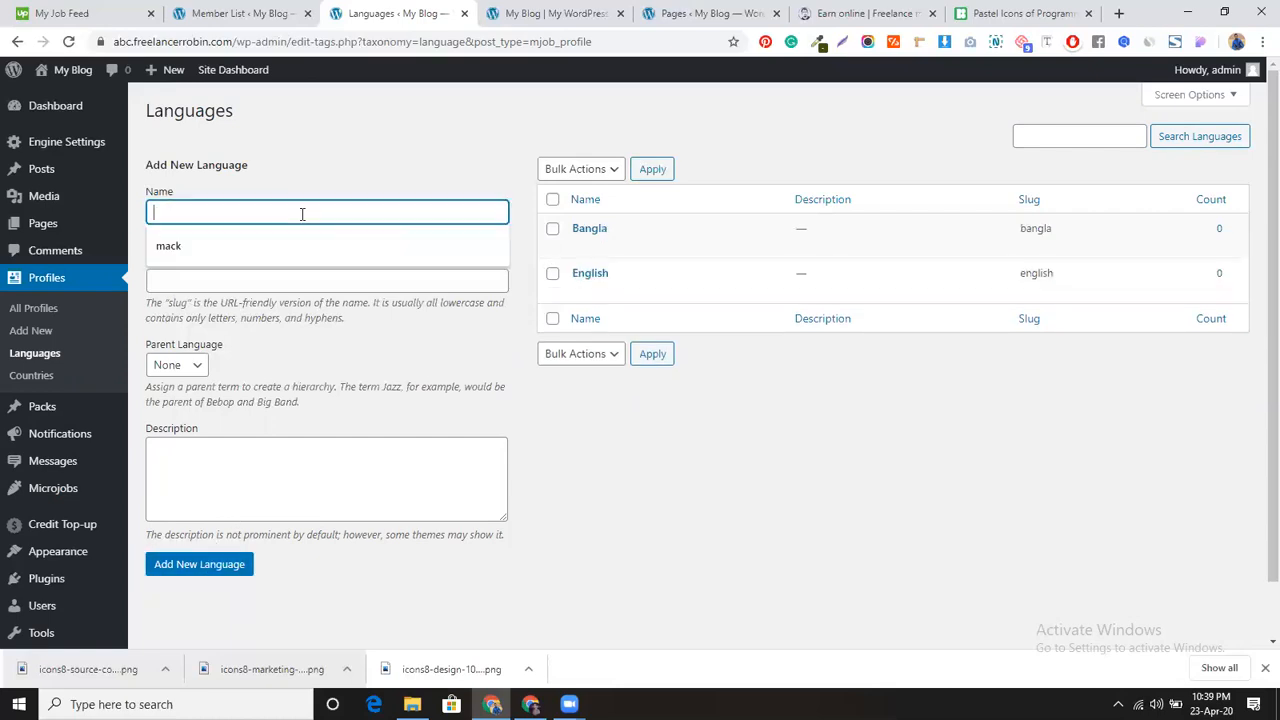
{"action": "type", "text": "Hindi"}
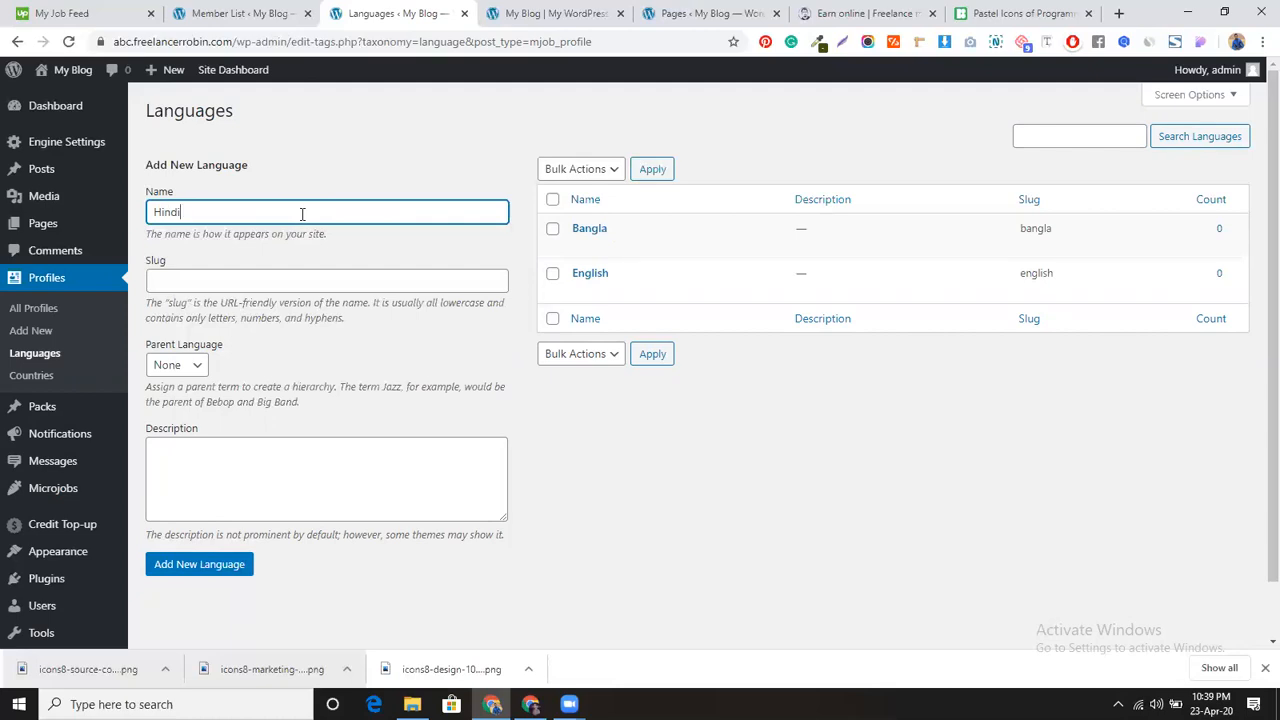
{"action": "left_click", "coordinate": [205, 566]}
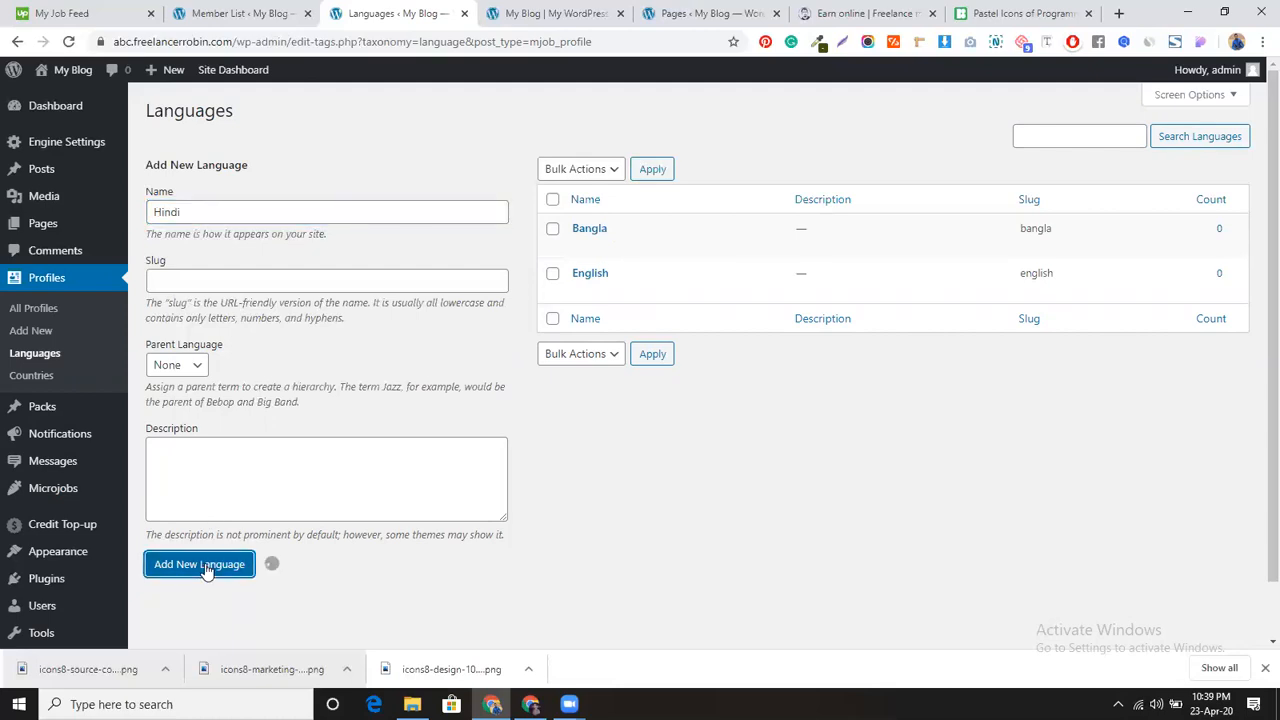
{"action": "left_click", "coordinate": [244, 214]}
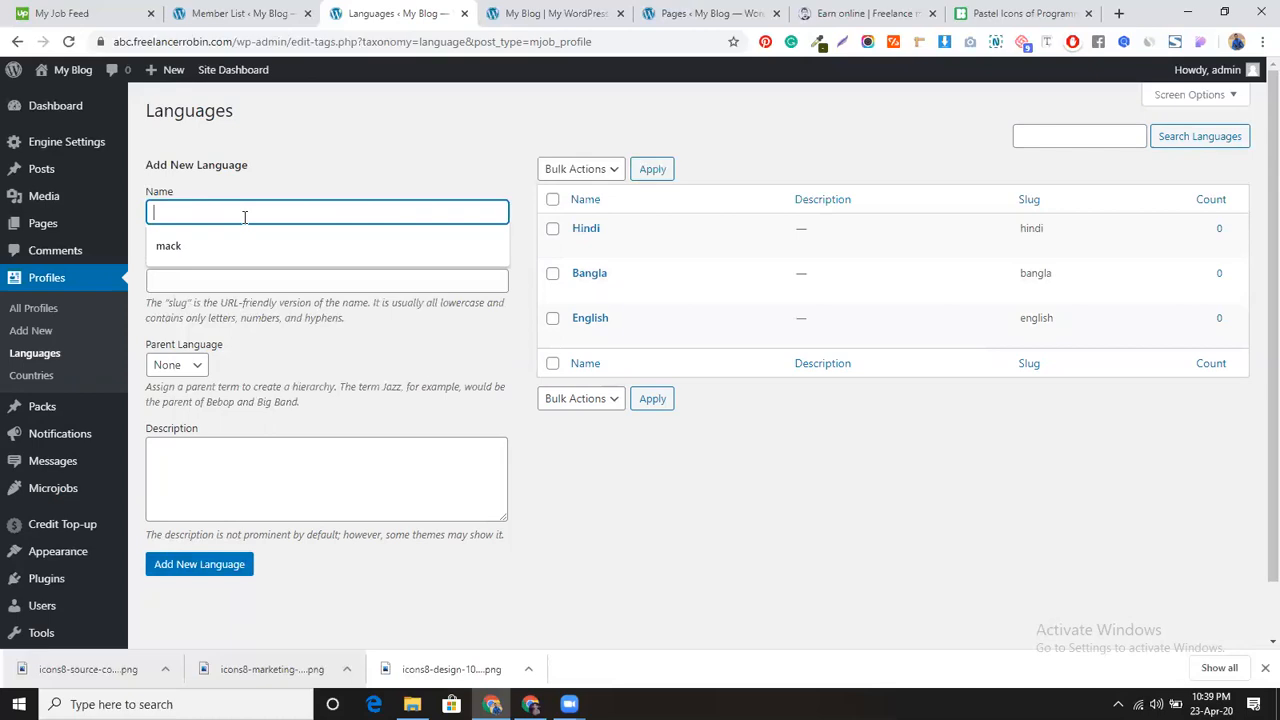
{"action": "type", "text": "Spanish"}
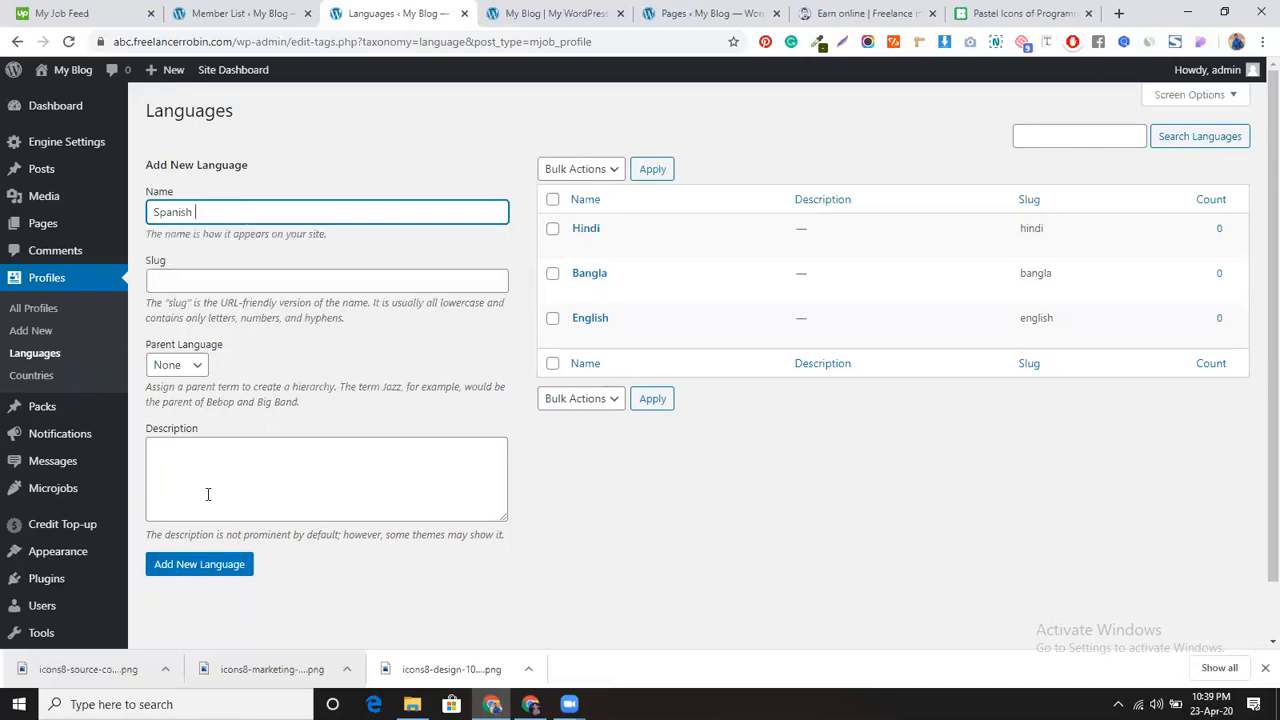
{"action": "left_click", "coordinate": [200, 566]}
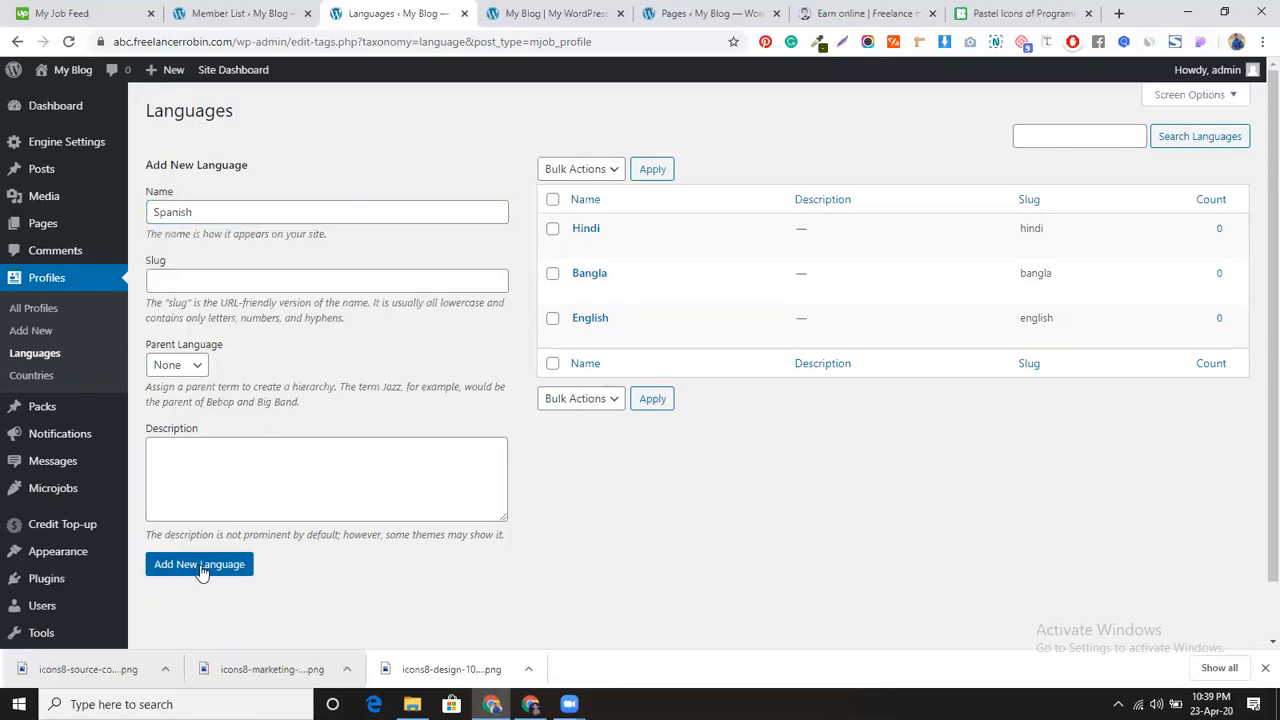
{"action": "left_click", "coordinate": [337, 210]}
{"action": "type", "text": "German"}
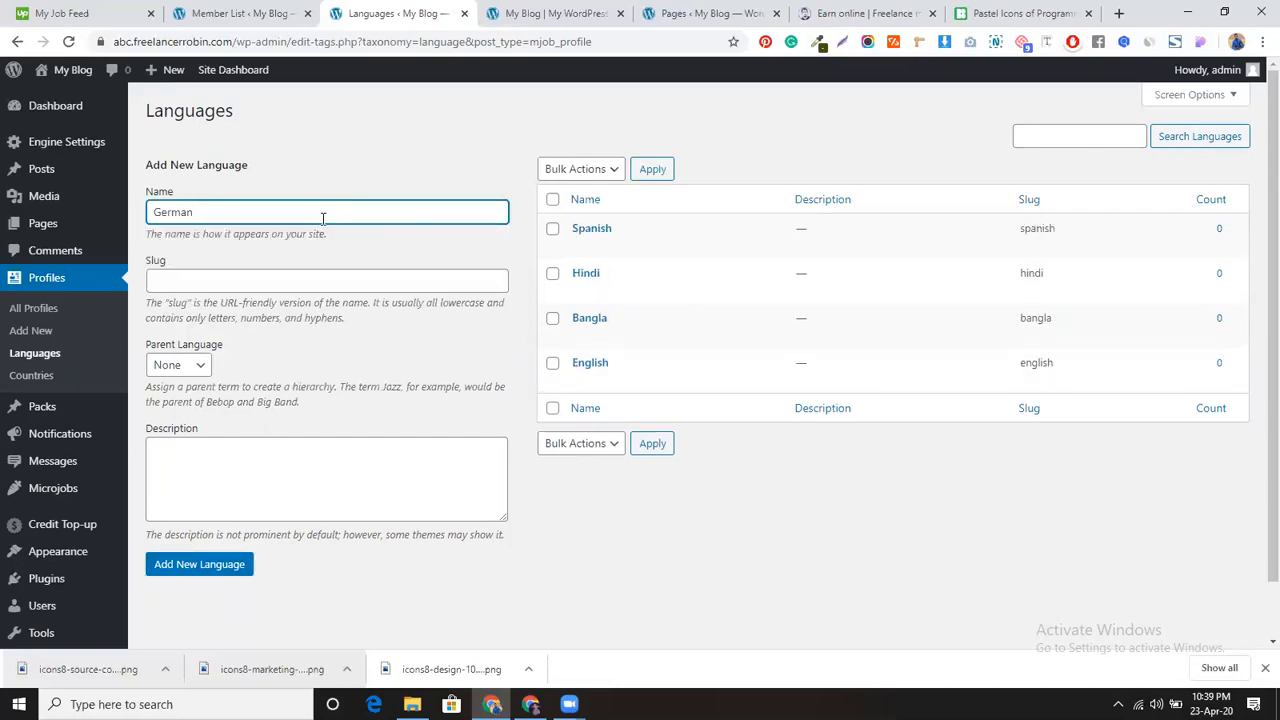
{"action": "left_click", "coordinate": [238, 569]}
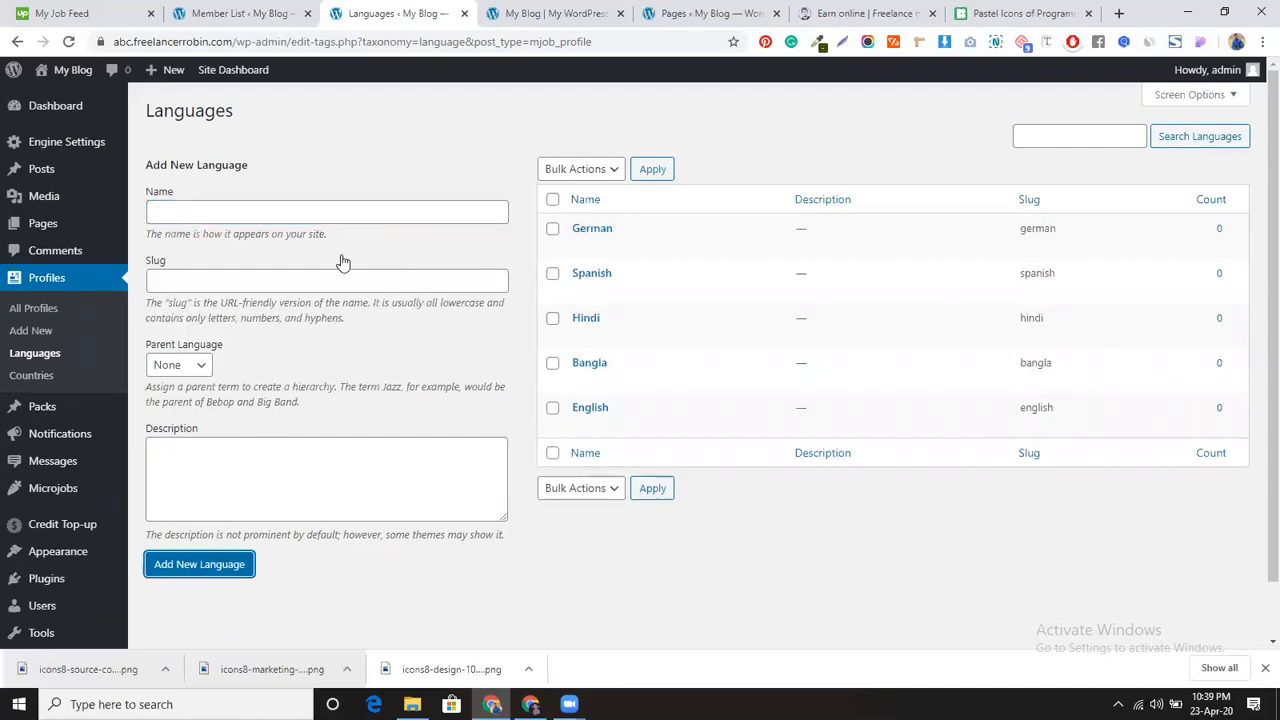
Step: On Profiles > Countries, add Bangladesh, India and USA
{"action": "left_click", "coordinate": [20, 378]}
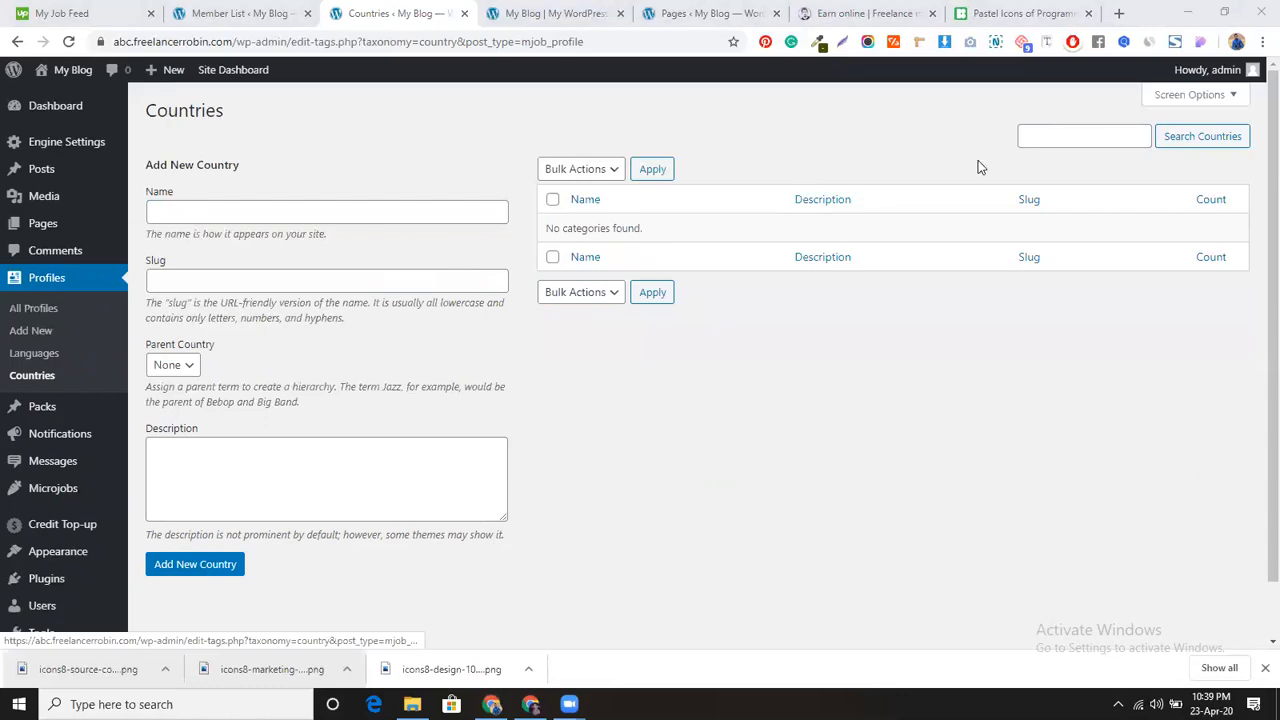
{"action": "left_click", "coordinate": [1043, 137]}
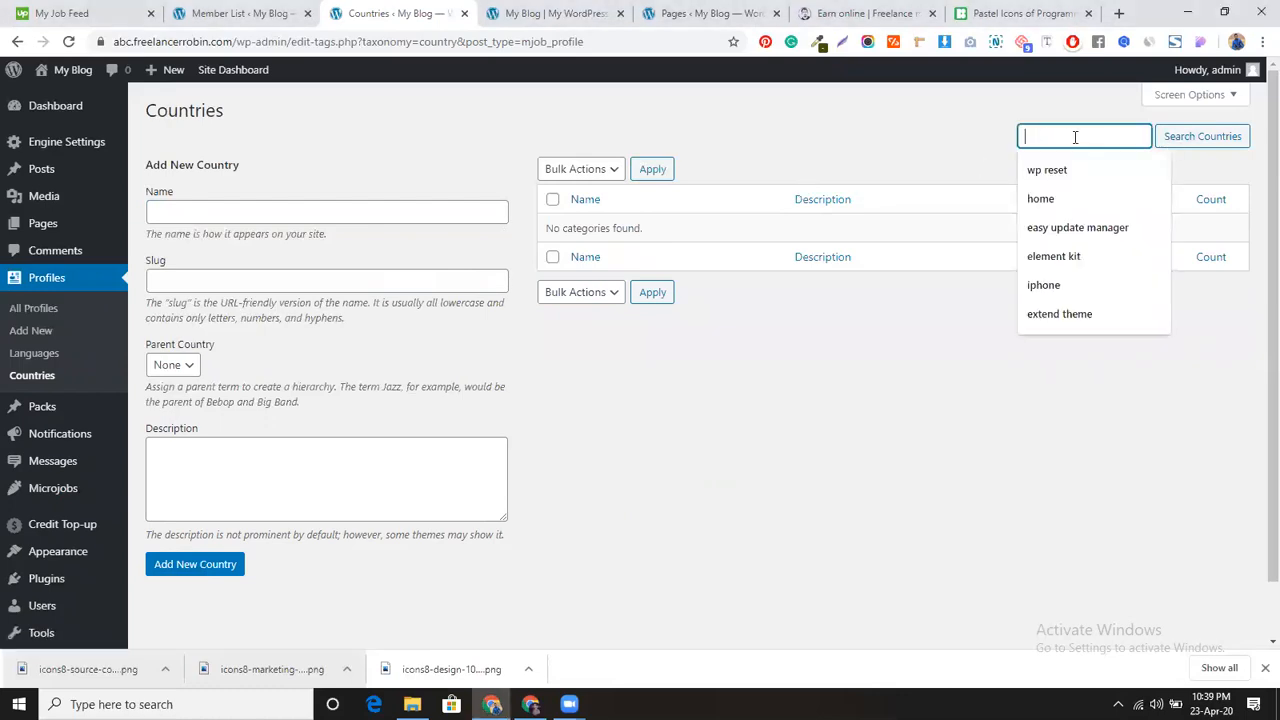
{"action": "left_click", "coordinate": [278, 219]}
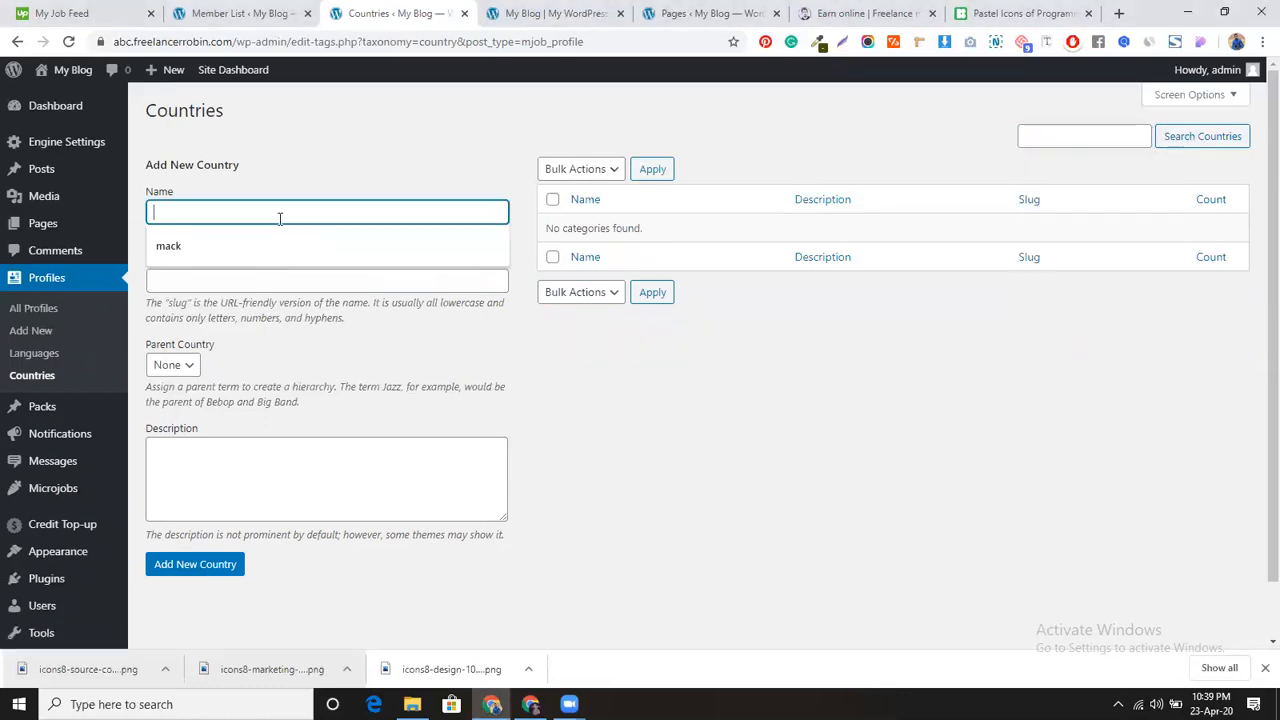
{"action": "type", "text": "B"}
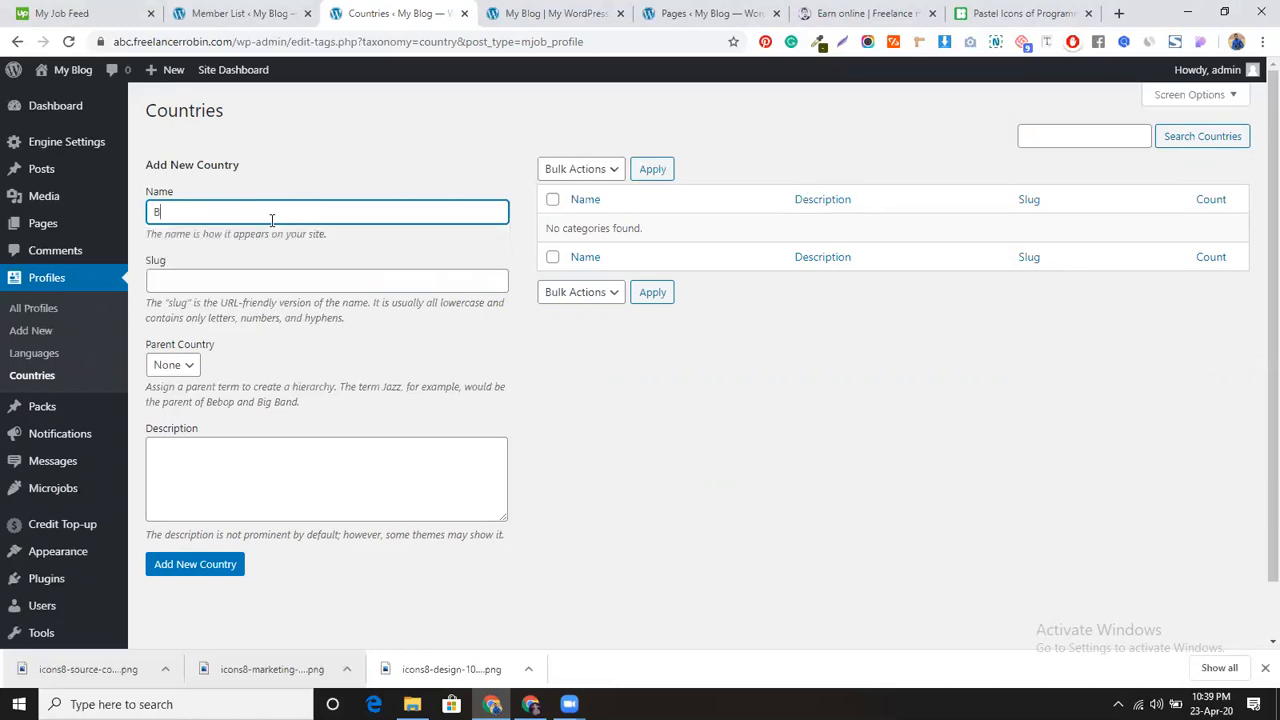
{"action": "type", "text": "angladesh"}
{"action": "left_click", "coordinate": [187, 567]}
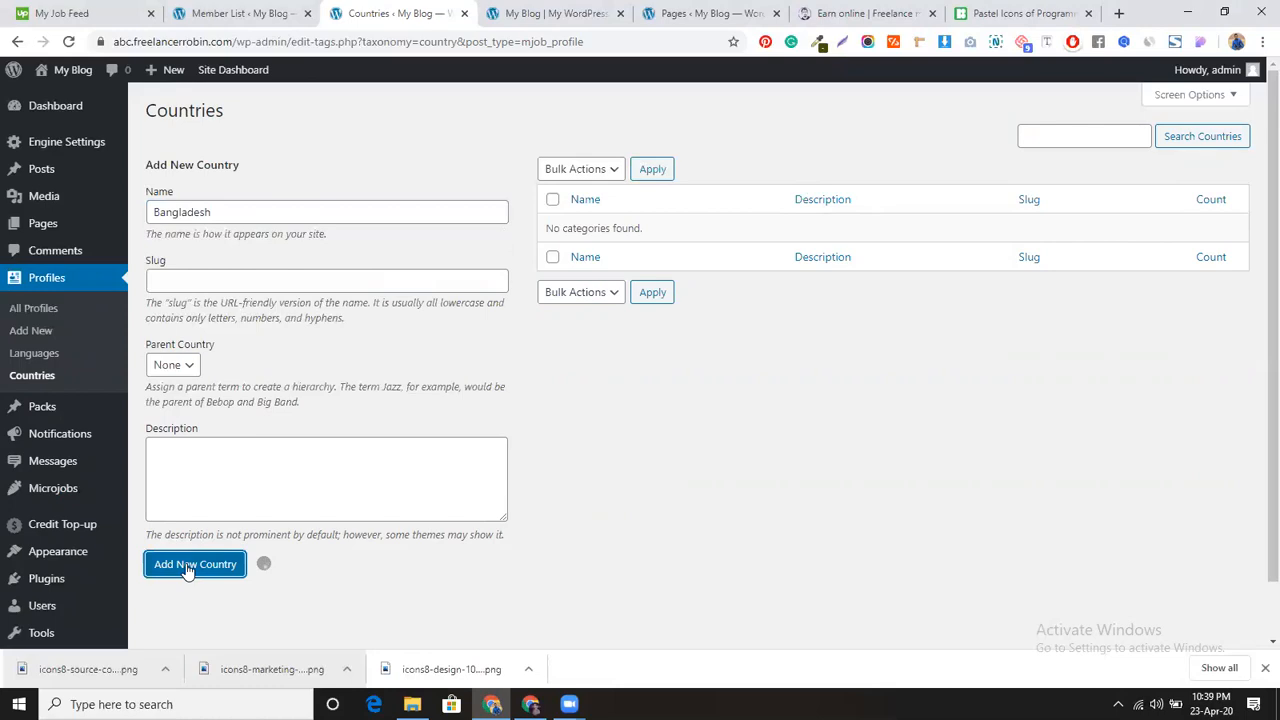
{"action": "left_click", "coordinate": [297, 212]}
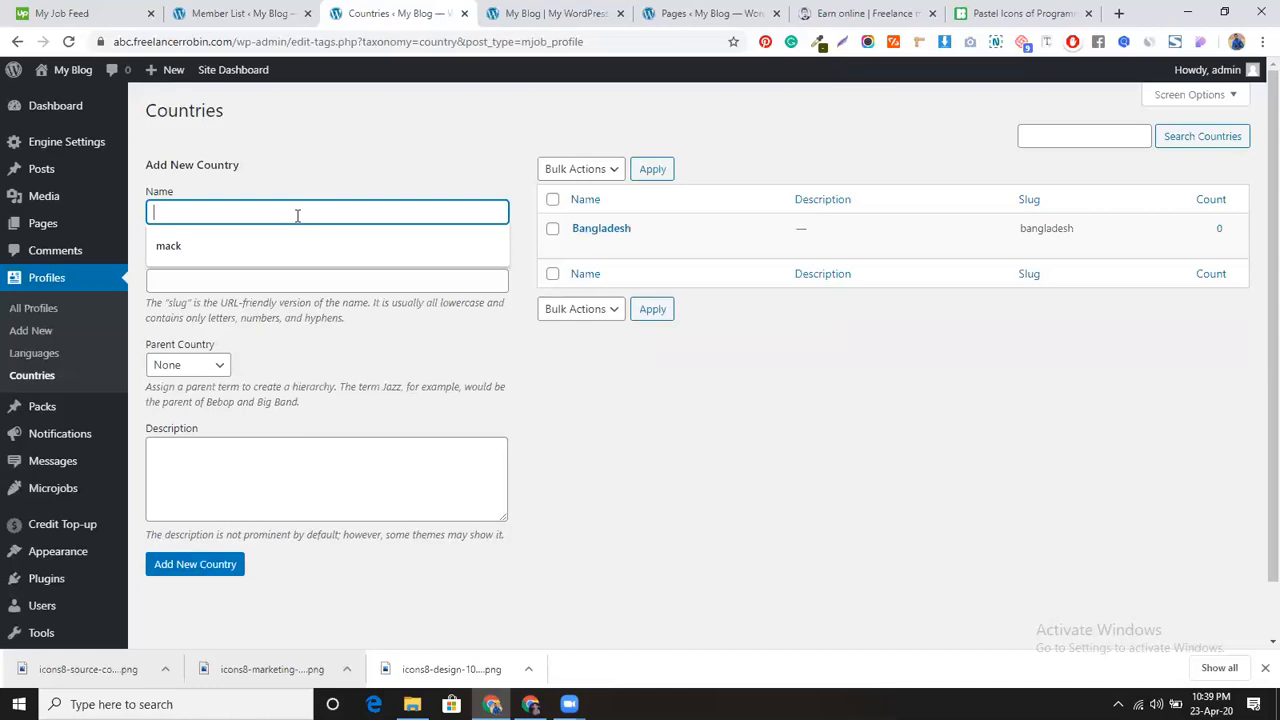
{"action": "type", "text": "India"}
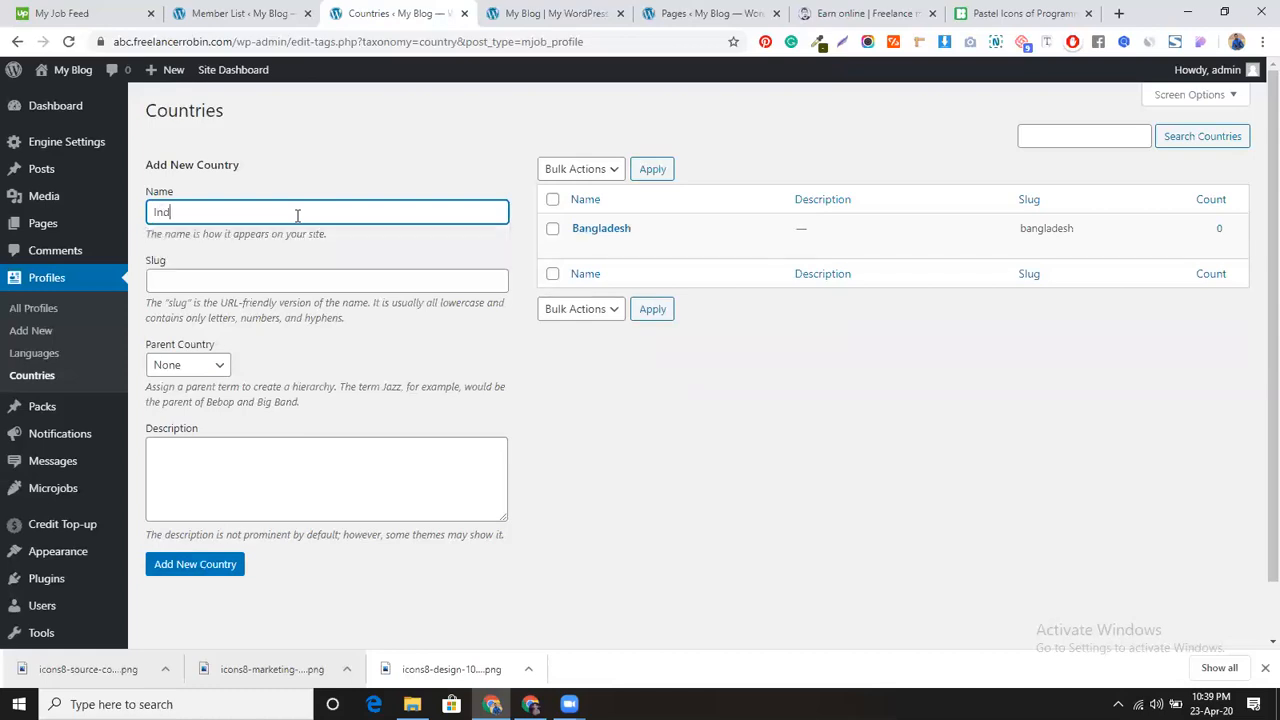
{"action": "left_click", "coordinate": [174, 563]}
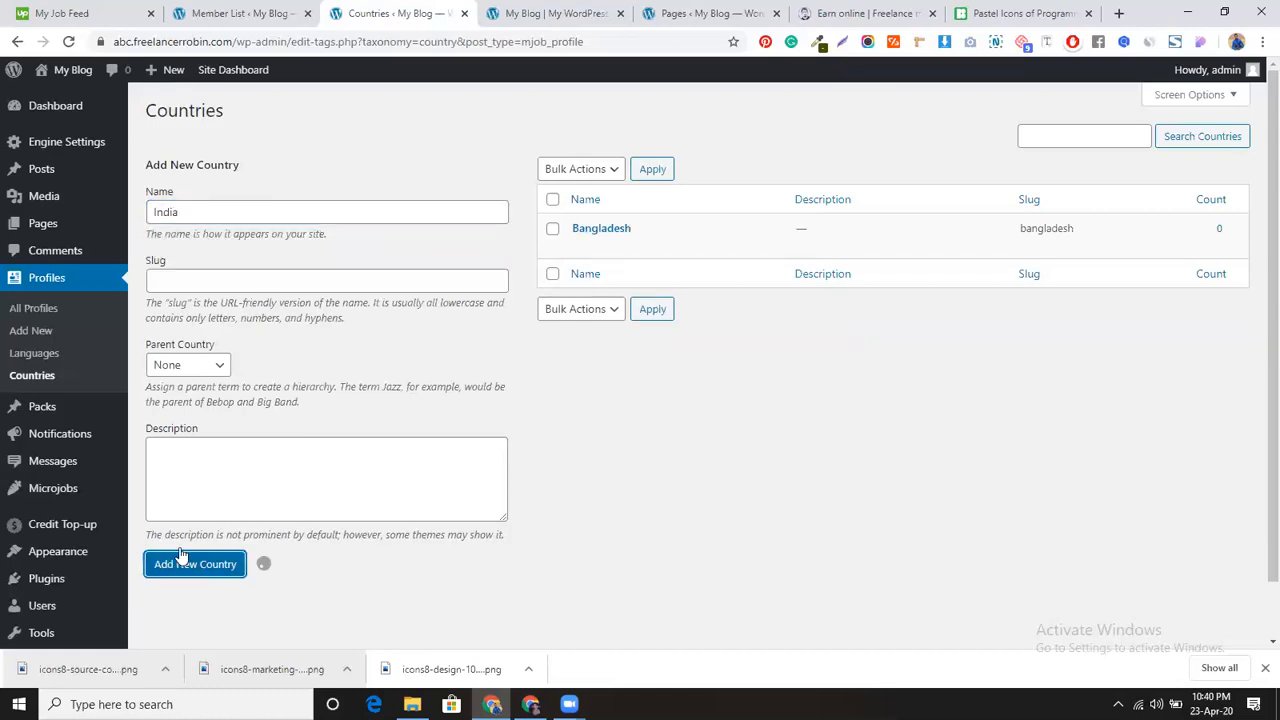
{"action": "left_click", "coordinate": [278, 215]}
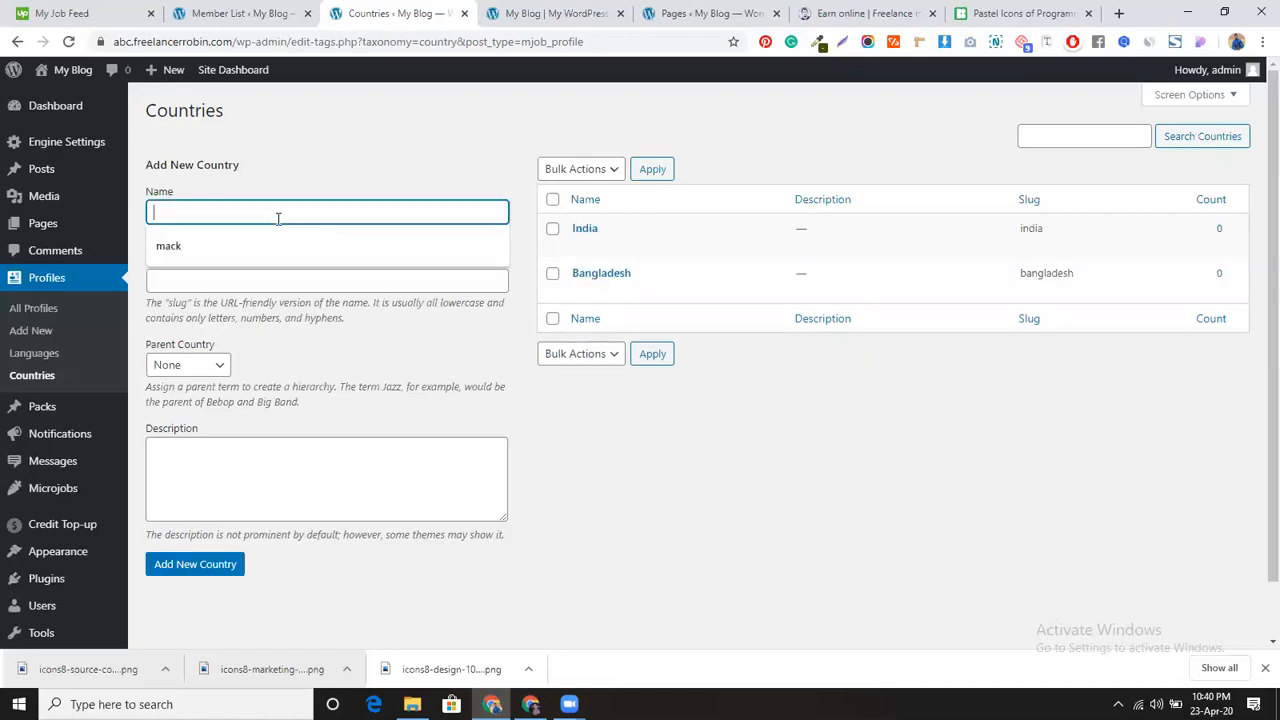
{"action": "type", "text": "USA"}
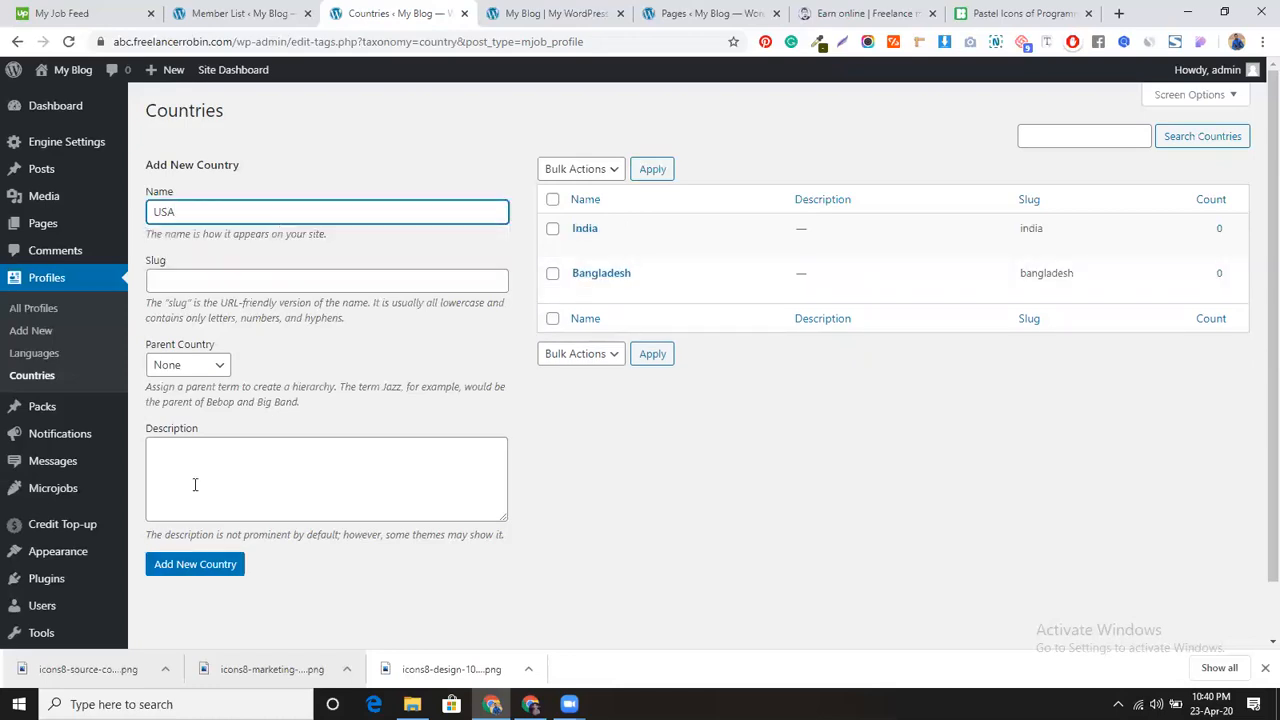
{"action": "left_click", "coordinate": [192, 572]}
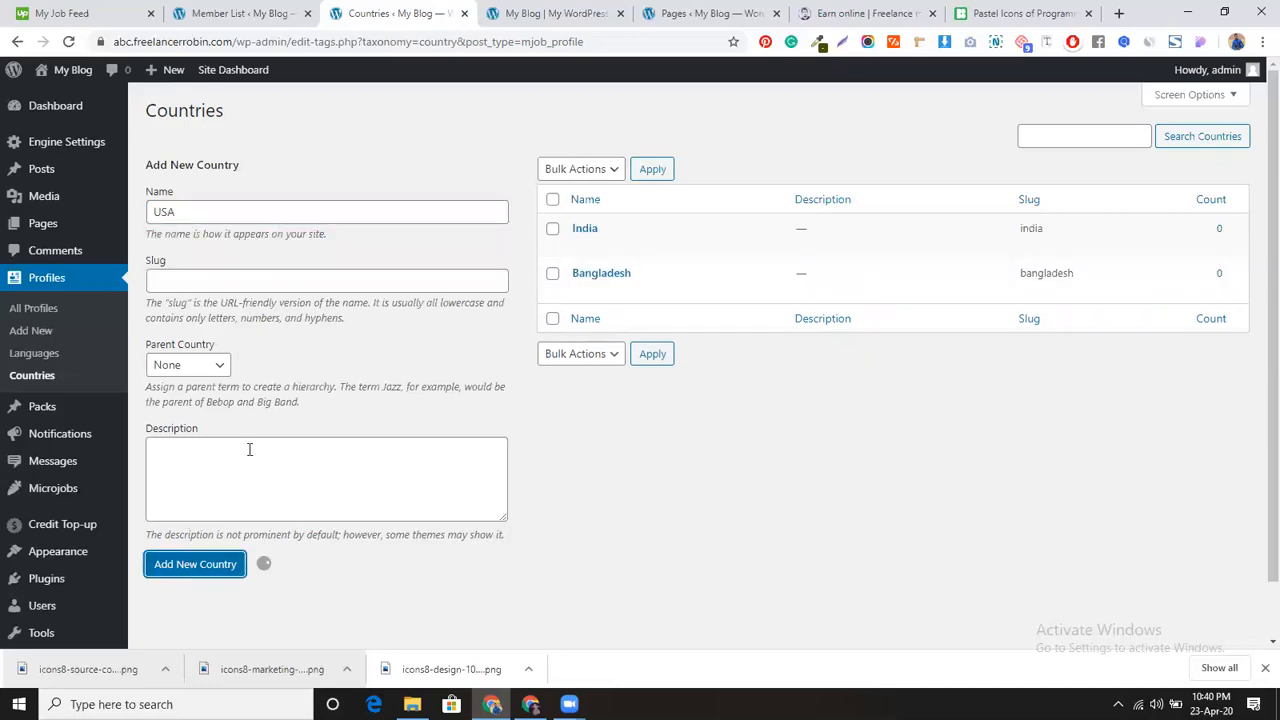
Step: Add CANADA, Spain and Germany as countries, then select the site's domain
{"action": "left_click", "coordinate": [305, 215]}
{"action": "type", "text": "CAN"}
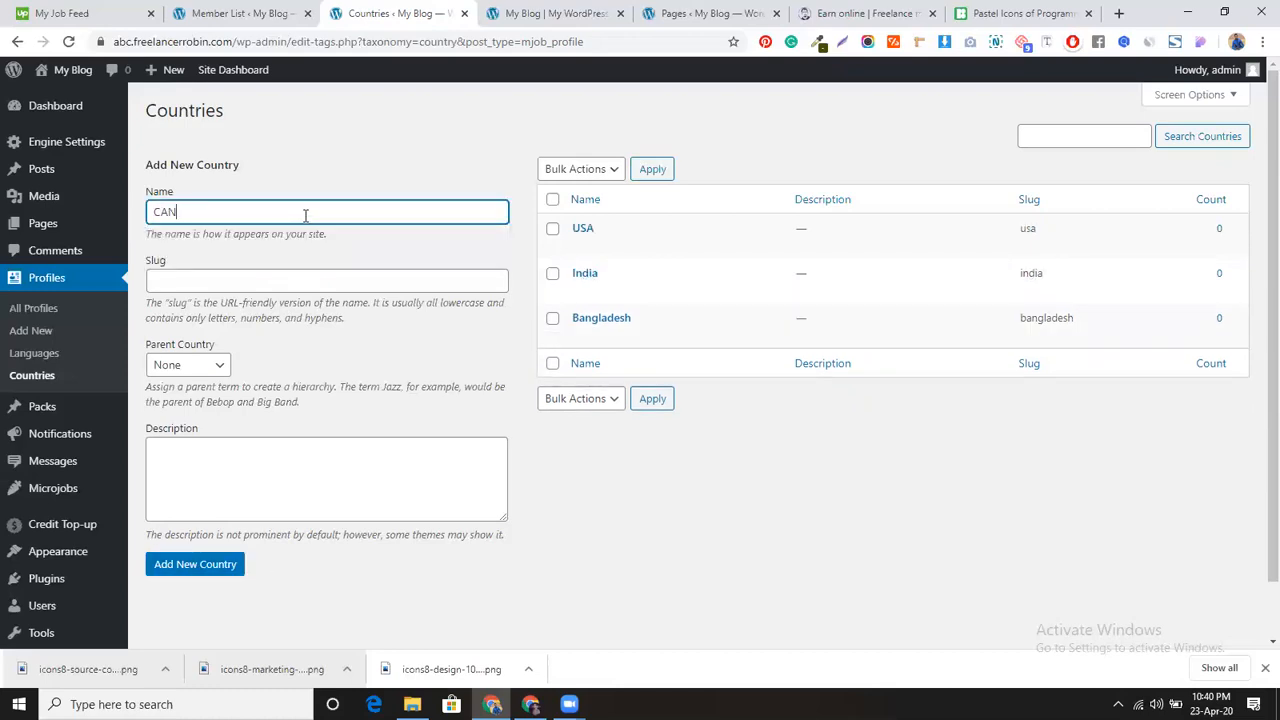
{"action": "type", "text": "ADA"}
{"action": "left_click", "coordinate": [216, 570]}
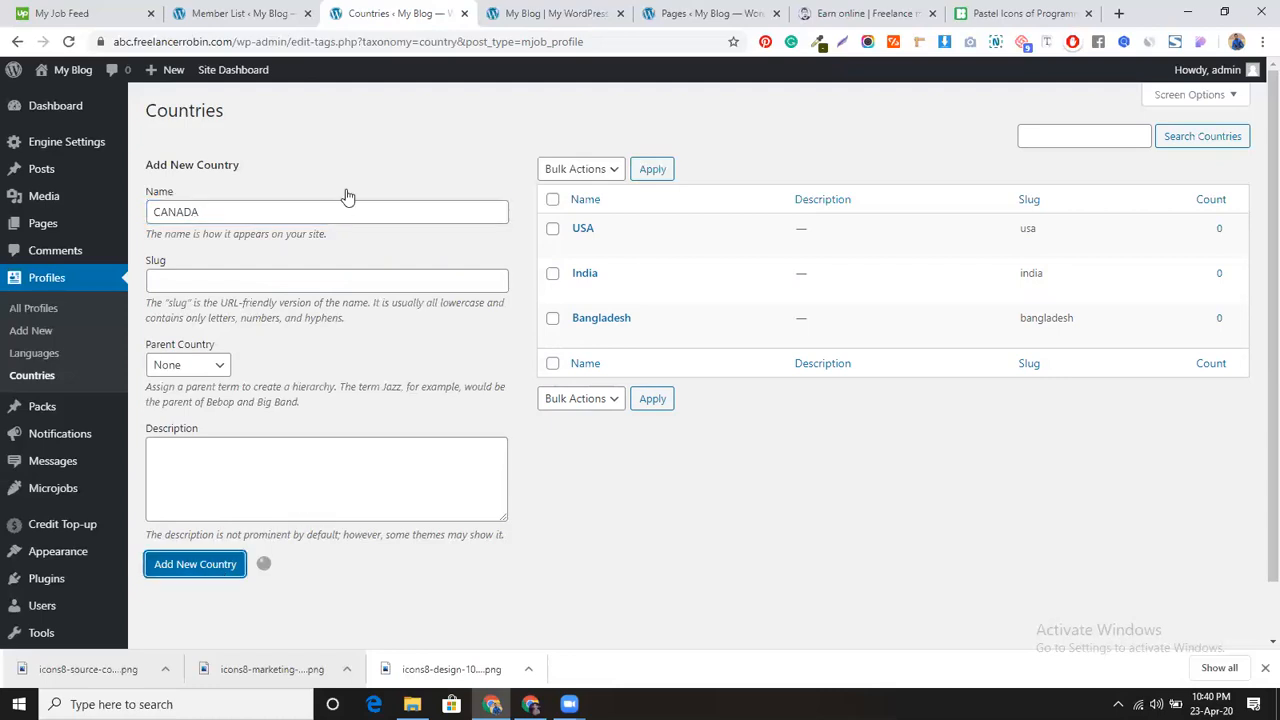
{"action": "type", "text": "Spai"}
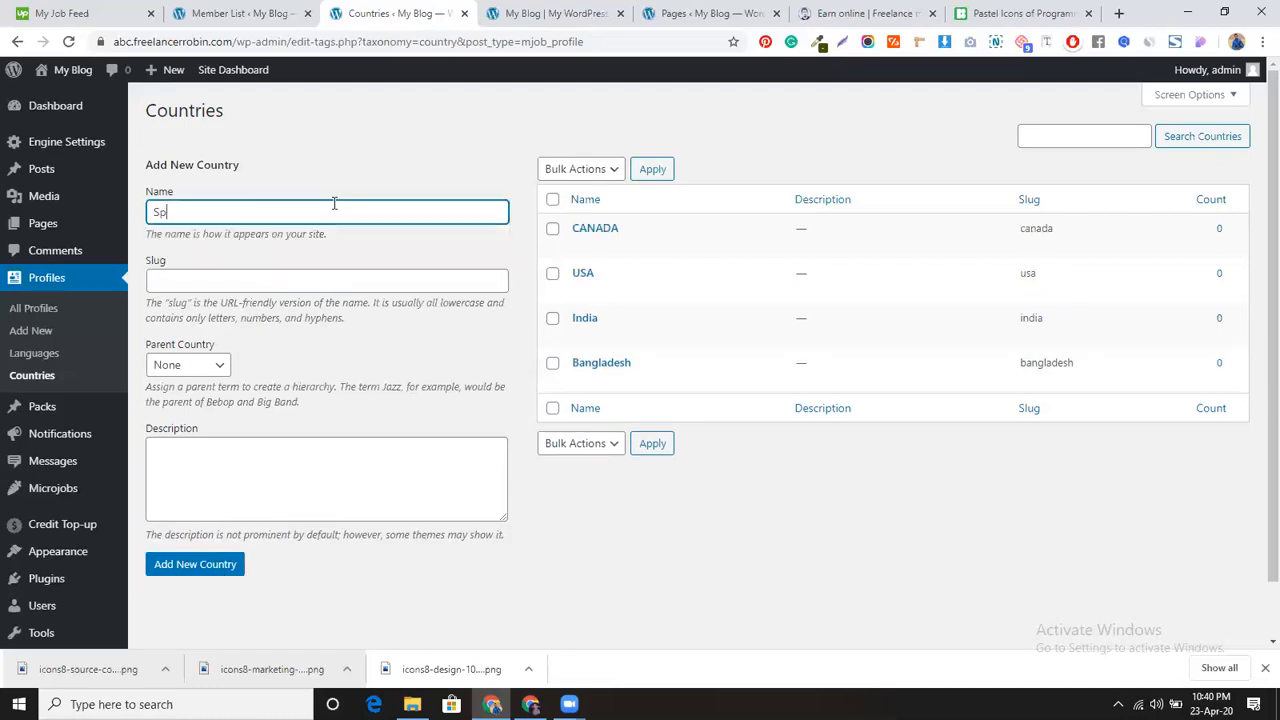
{"action": "left_click", "coordinate": [181, 566]}
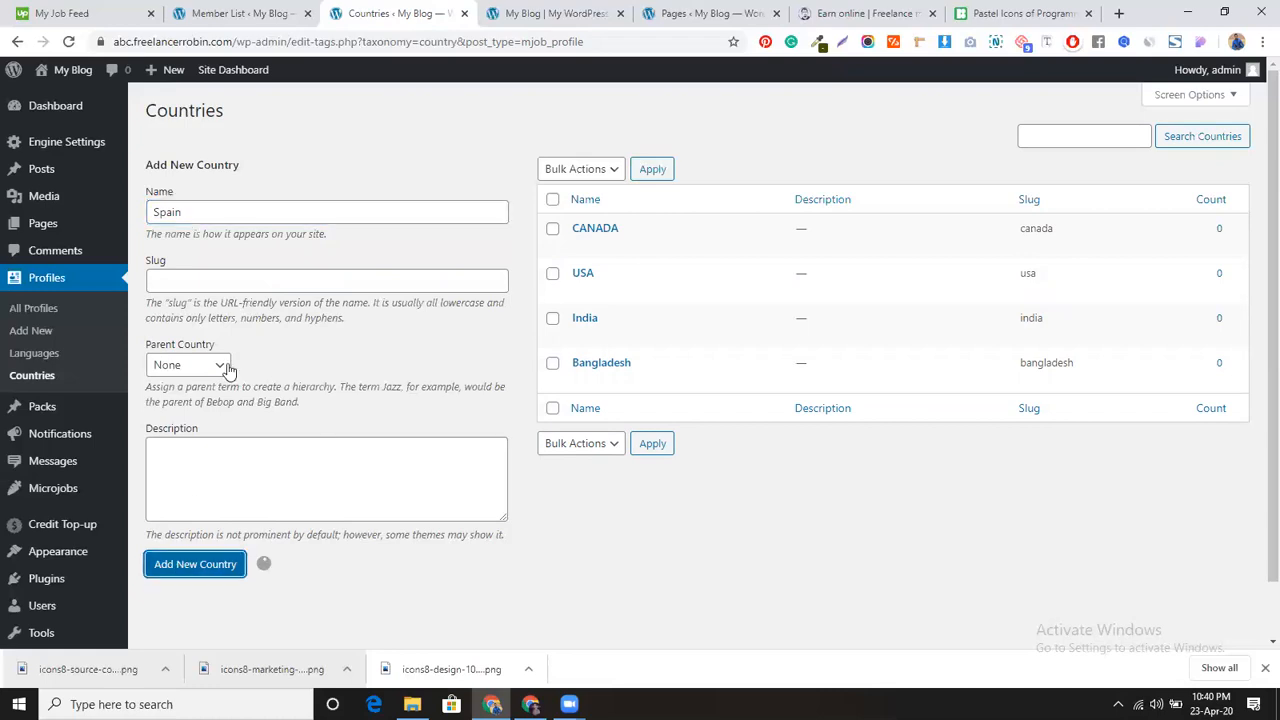
{"action": "left_click", "coordinate": [271, 211]}
{"action": "type", "text": "Germany"}
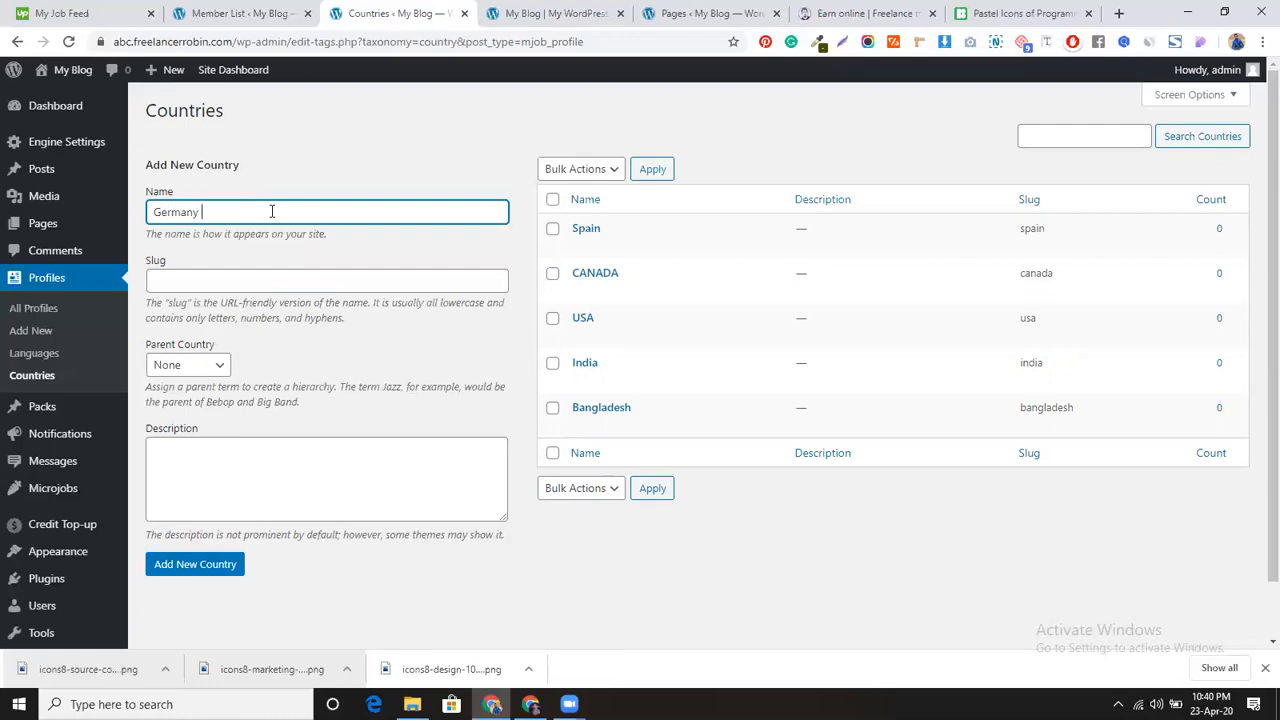
{"action": "left_click", "coordinate": [215, 565]}
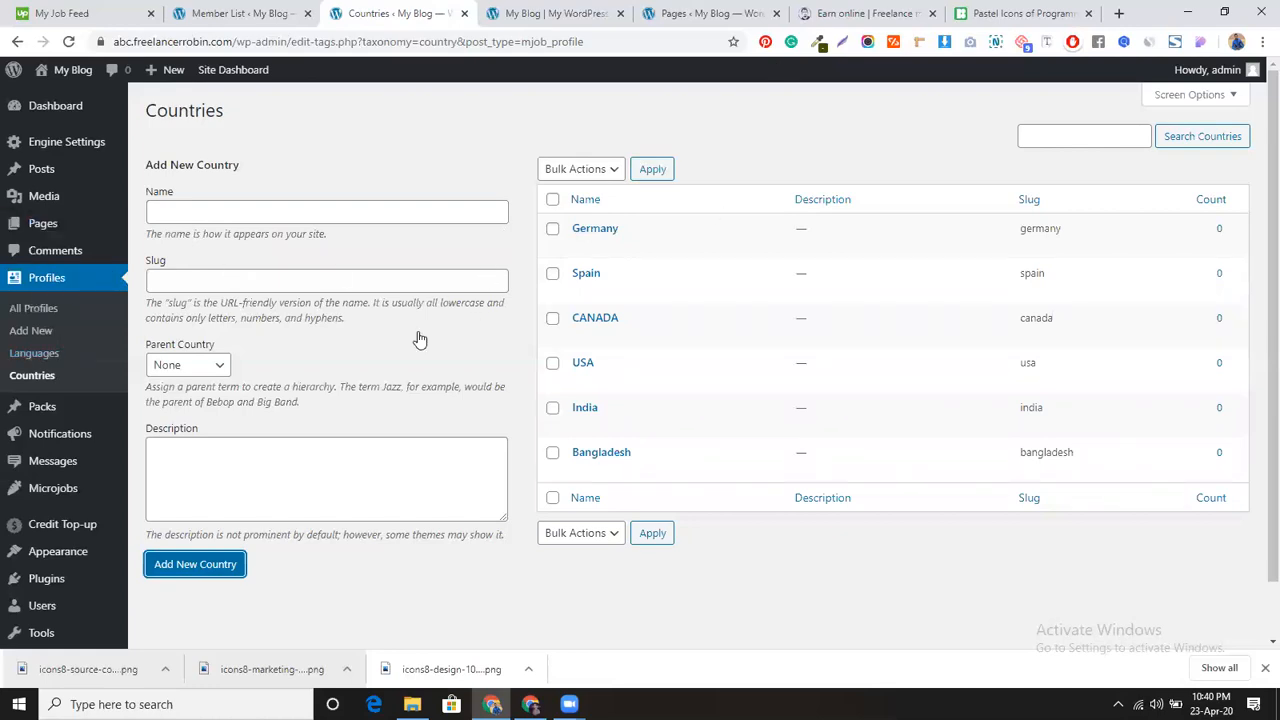
{"action": "mouse_move", "coordinate": [87, 145]}
{"action": "left_click_drag", "start_coordinate": [230, 41], "coordinate": [113, 41]}
{"action": "key", "text": "ctrl+c"}
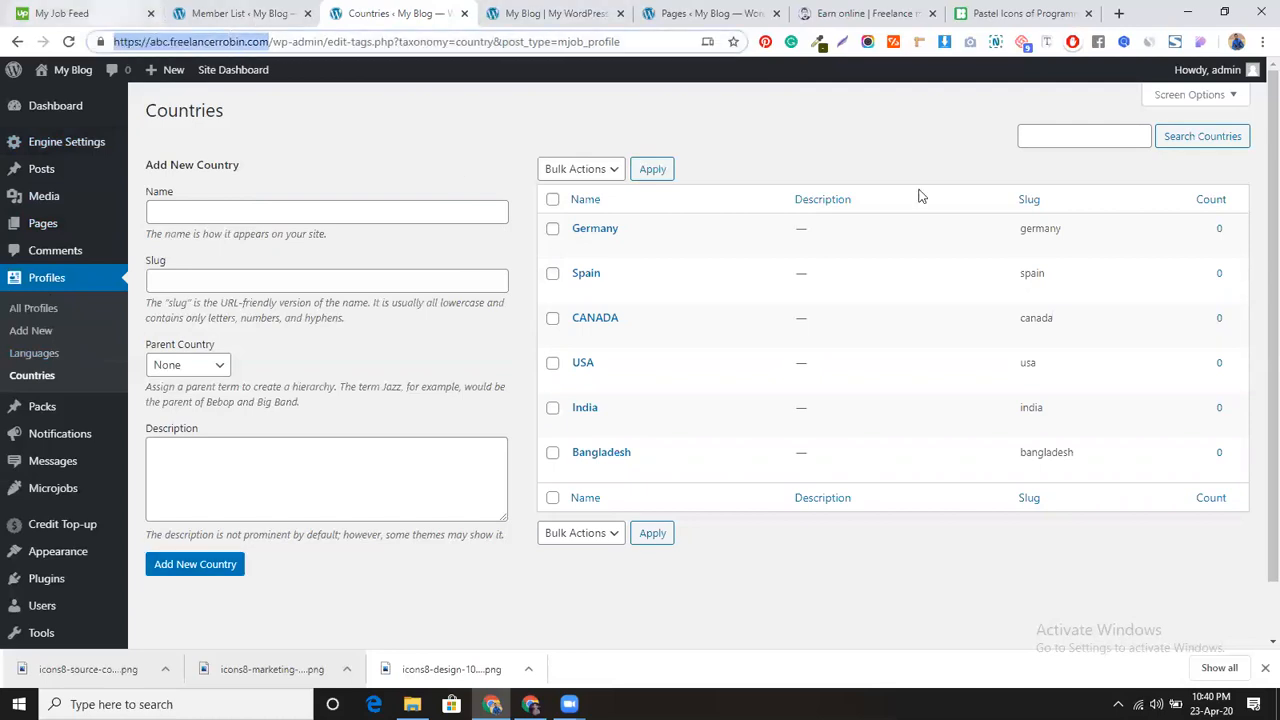
Step: Switch to another Chrome profile's window and close the YouTube Studio page
{"action": "left_click", "coordinate": [1213, 70]}
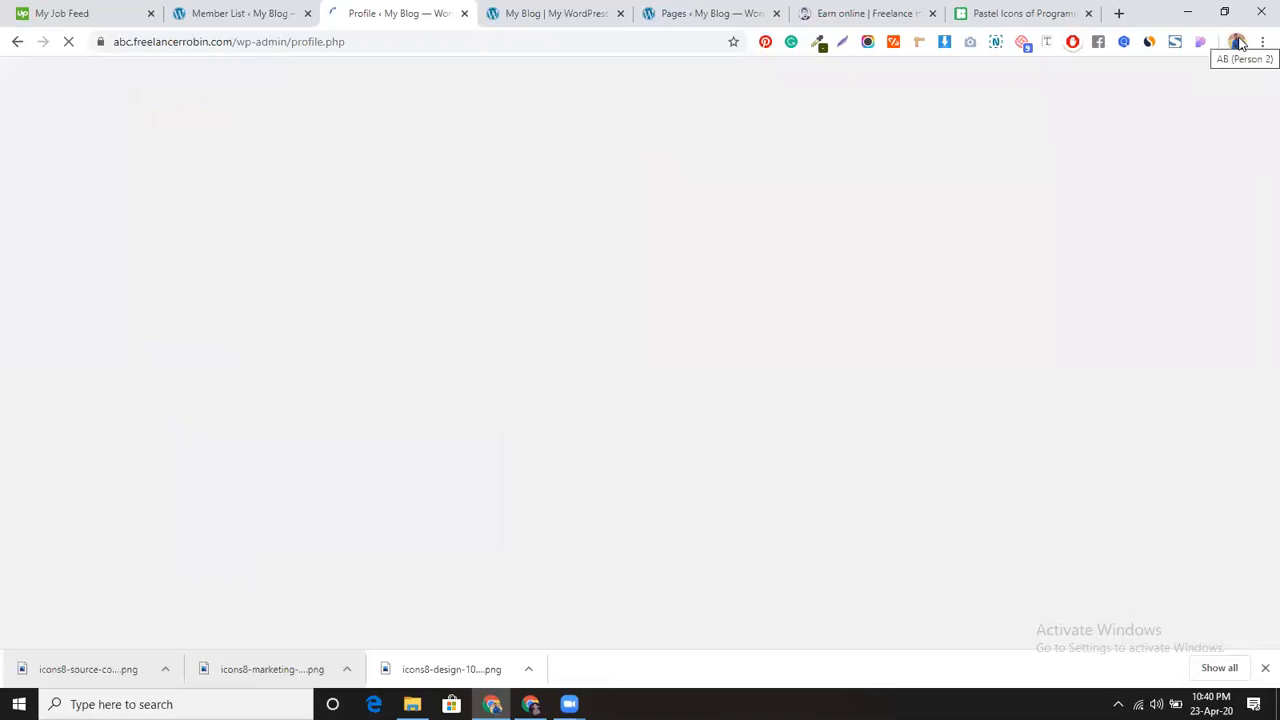
{"action": "left_click", "coordinate": [1238, 42]}
{"action": "left_click", "coordinate": [1114, 208]}
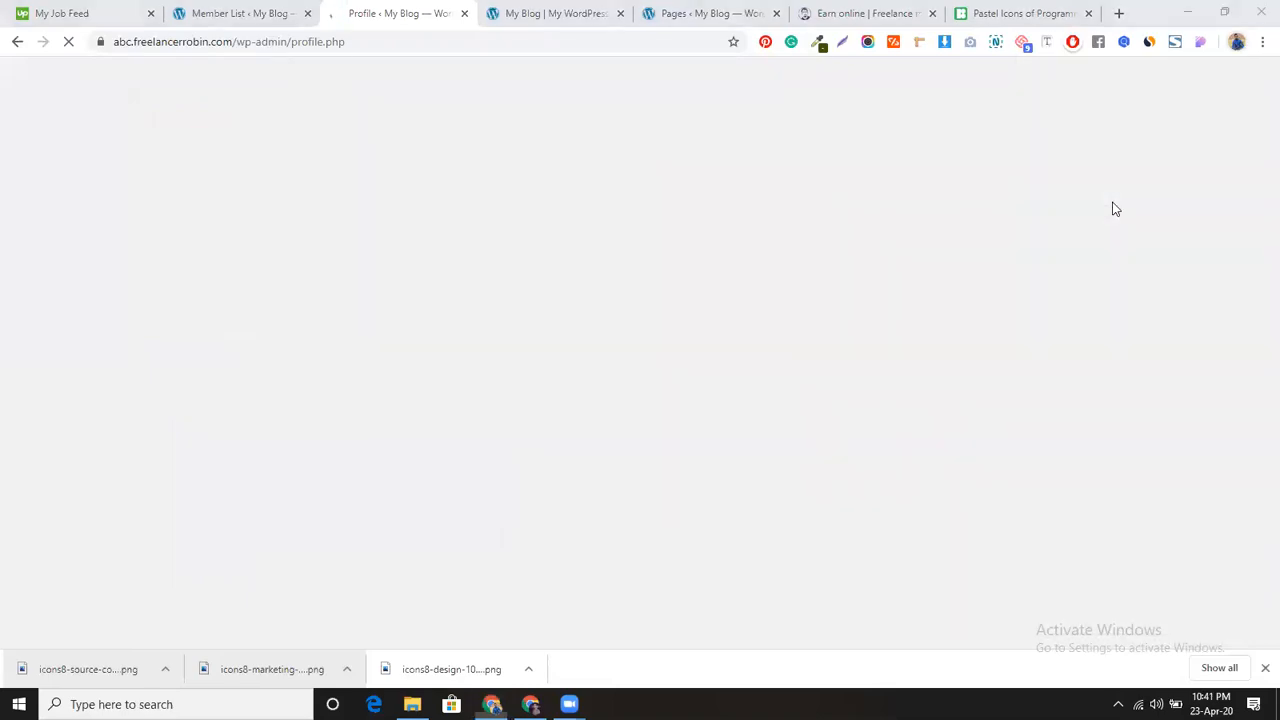
{"action": "left_click", "coordinate": [1238, 42]}
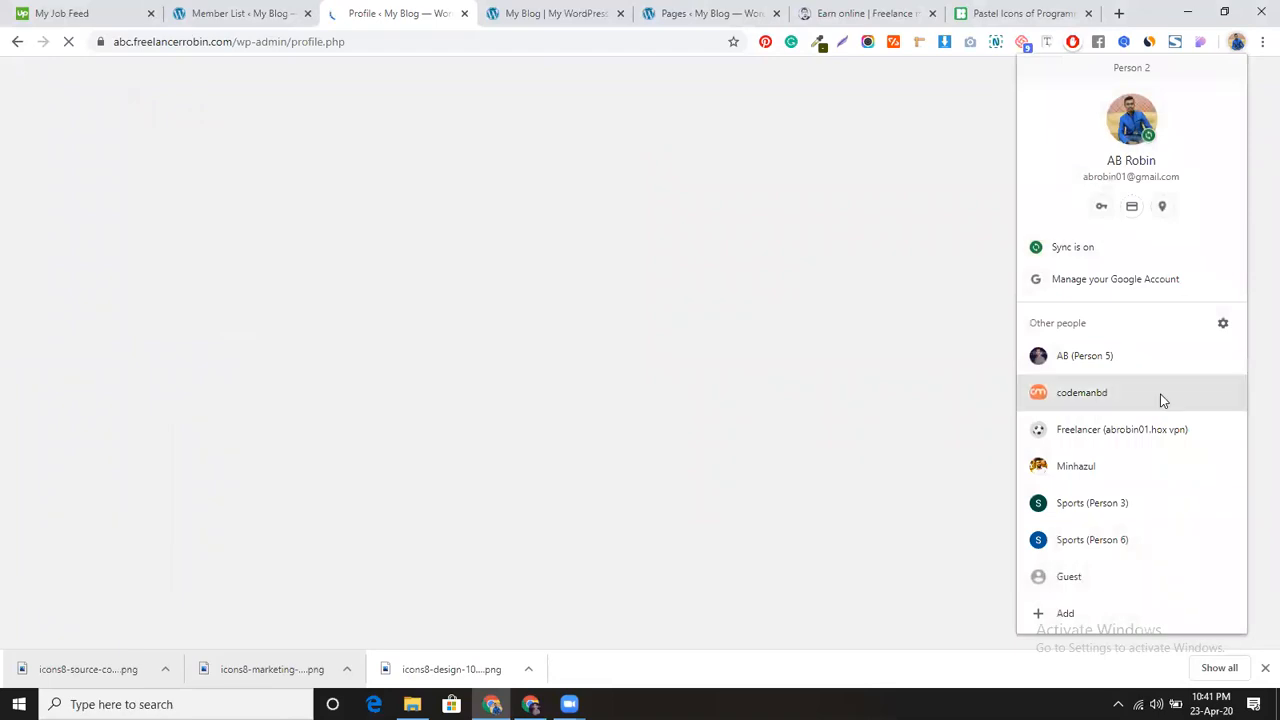
{"action": "left_click", "coordinate": [1134, 441]}
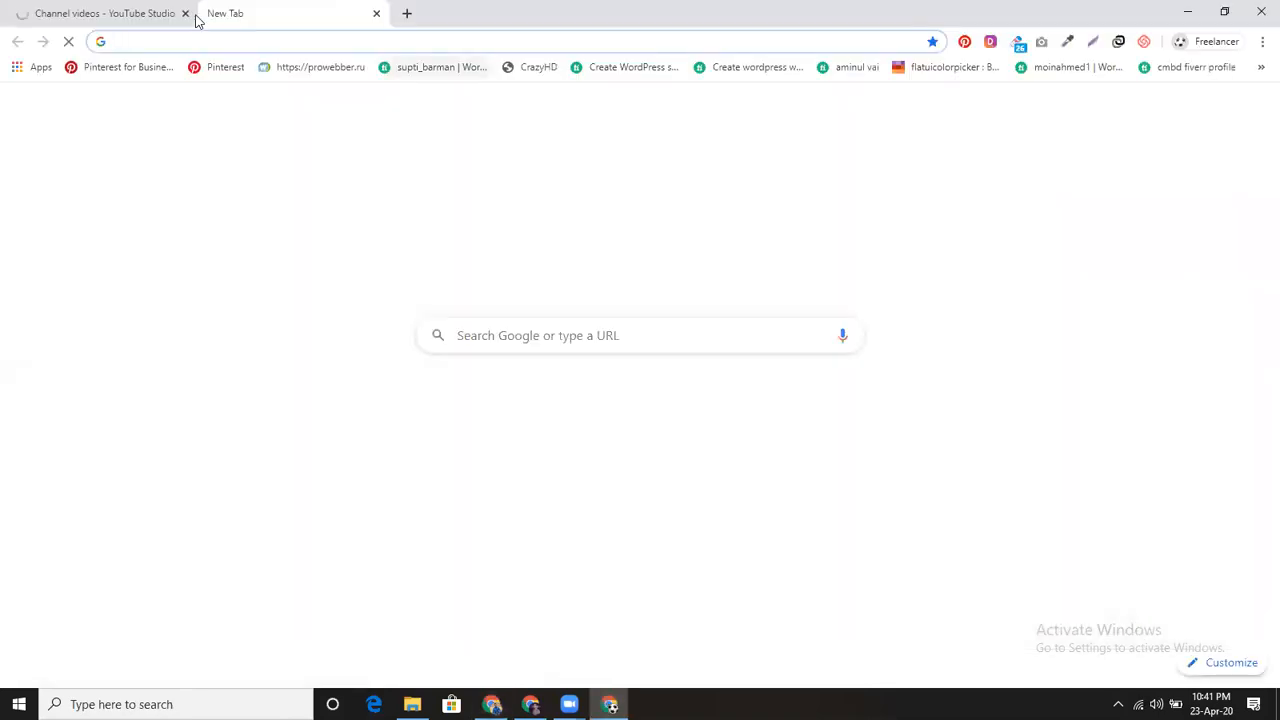
{"action": "left_click", "coordinate": [185, 13]}
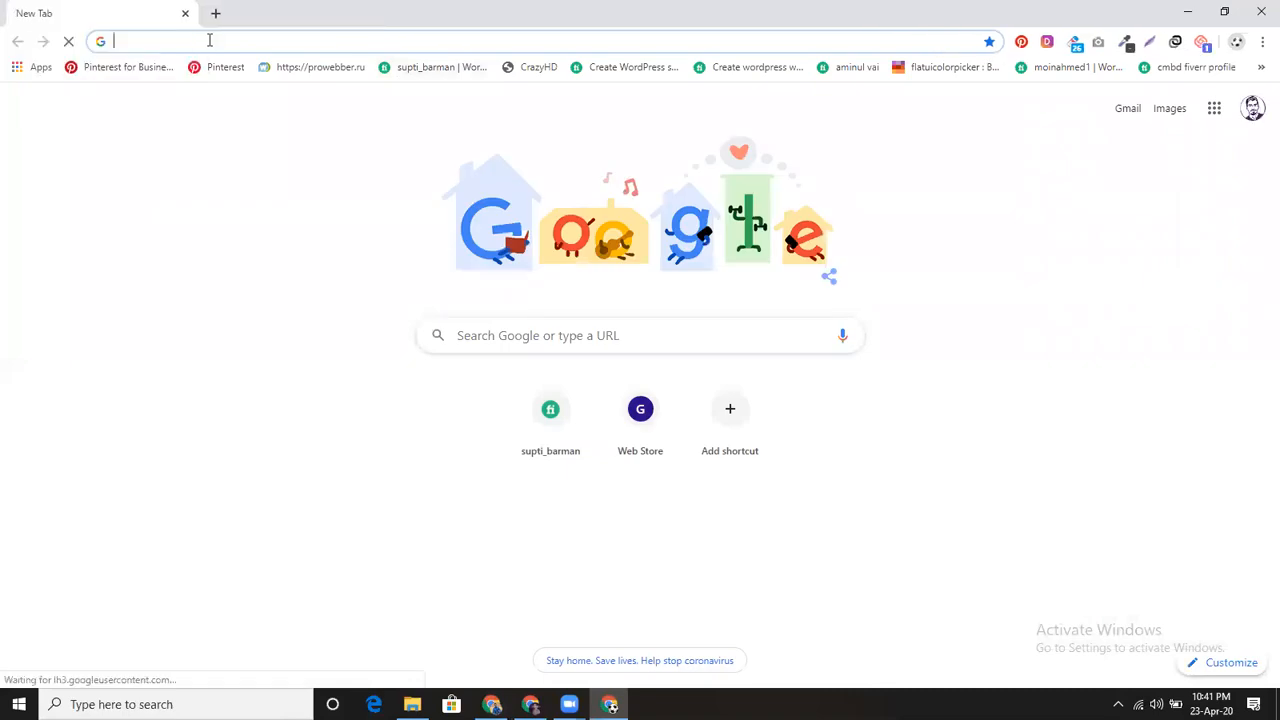
Step: Load abc.freelancerrobin.com and scroll down to its job categories
{"action": "key", "text": "ctrl+v"}
{"action": "key", "text": "BackSpace"}
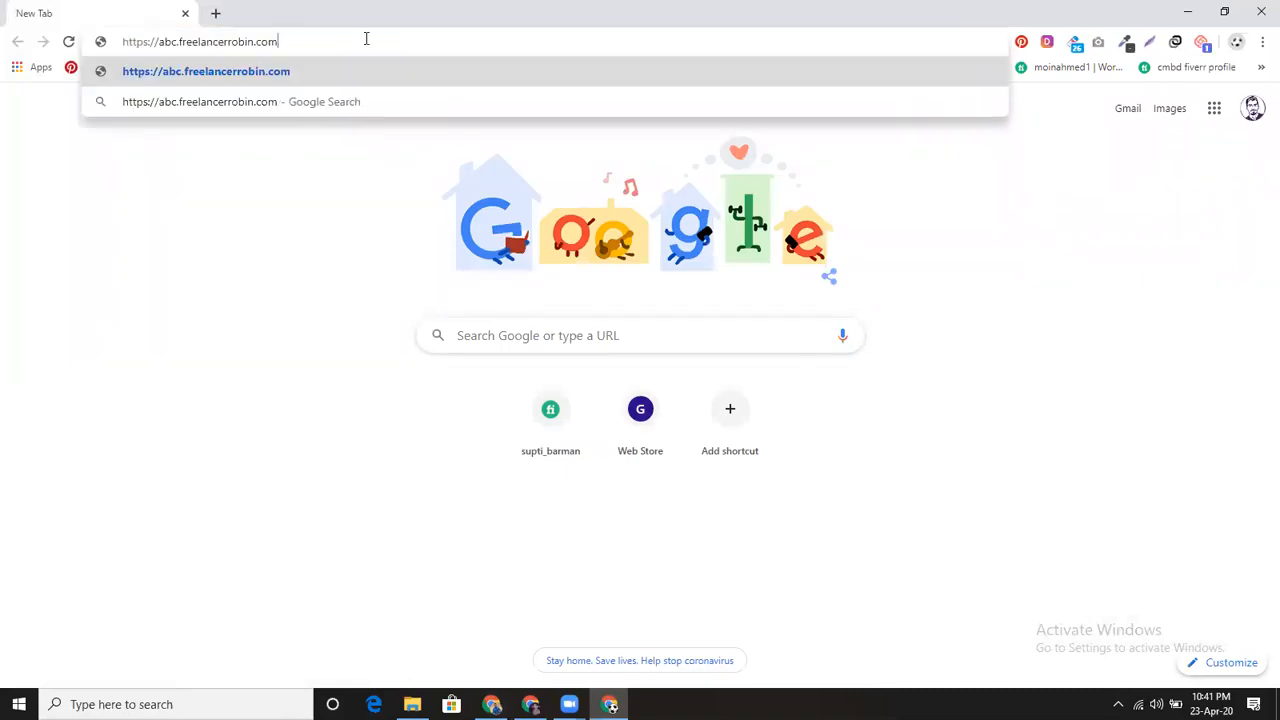
{"action": "key", "text": "Return"}
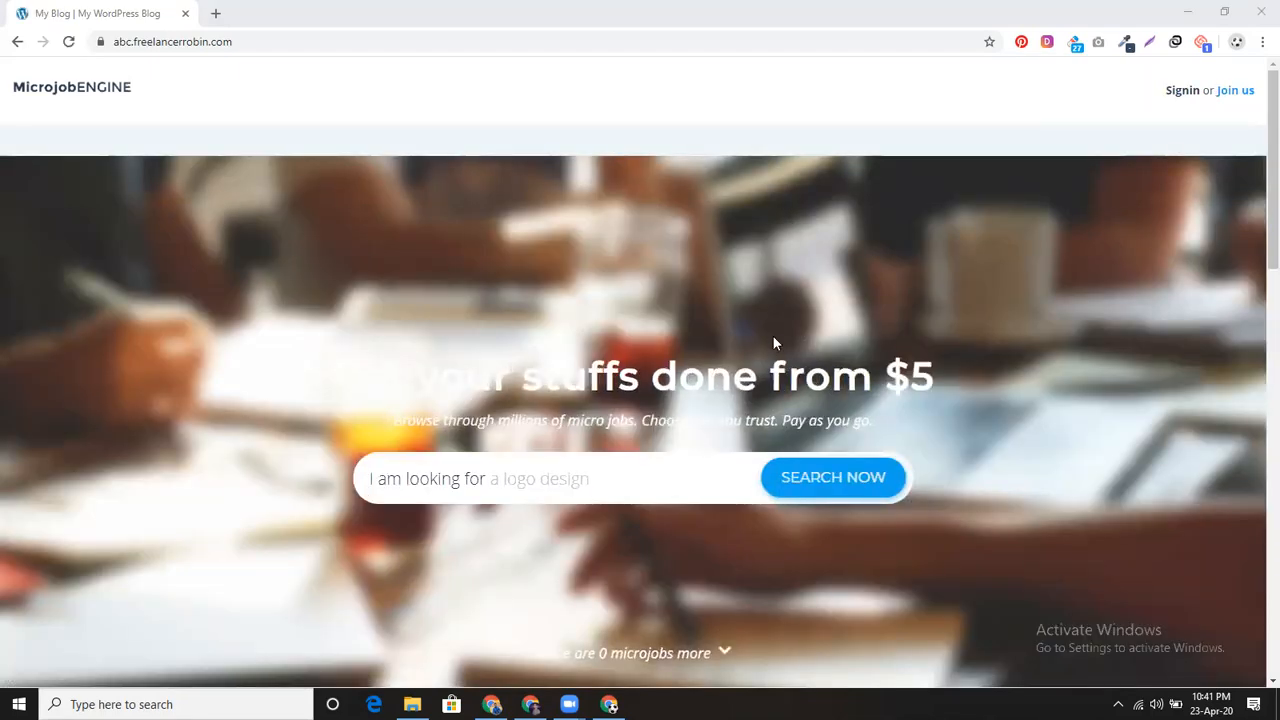
{"action": "scroll", "coordinate": [771, 344], "scroll_direction": "down", "scroll_amount": 3}
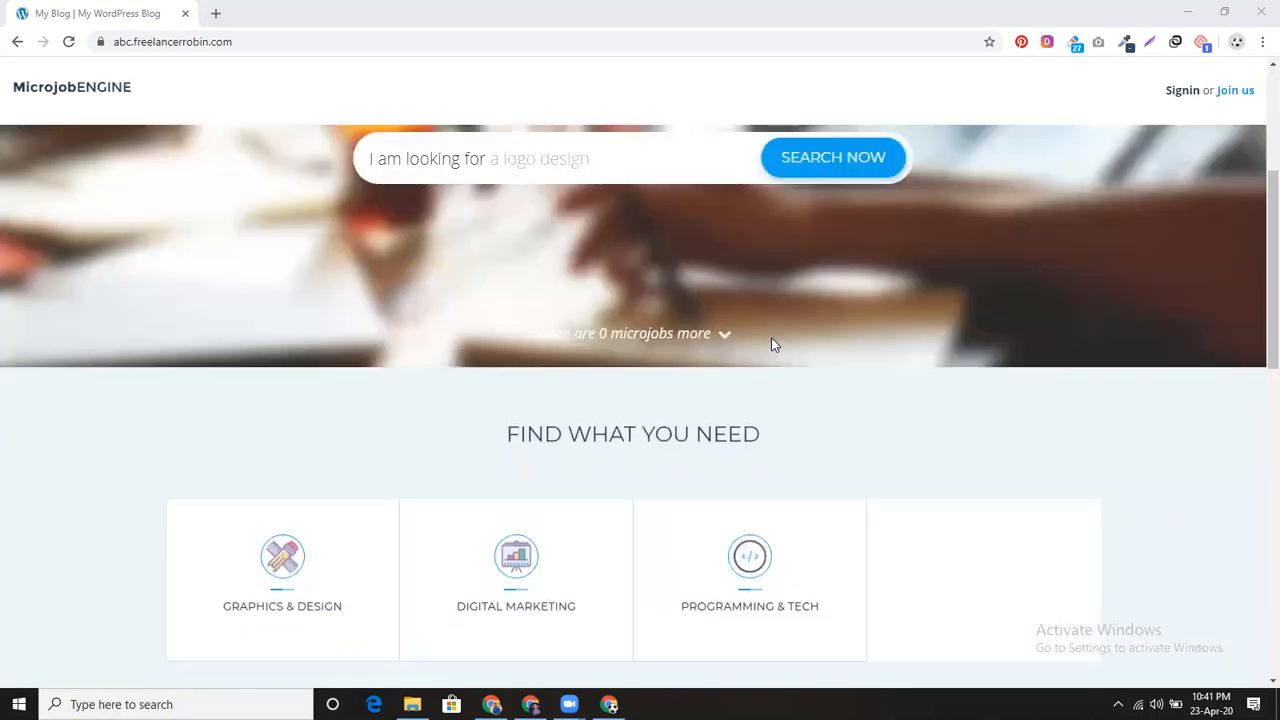
{"action": "scroll", "coordinate": [771, 345], "scroll_direction": "up", "scroll_amount": 3}
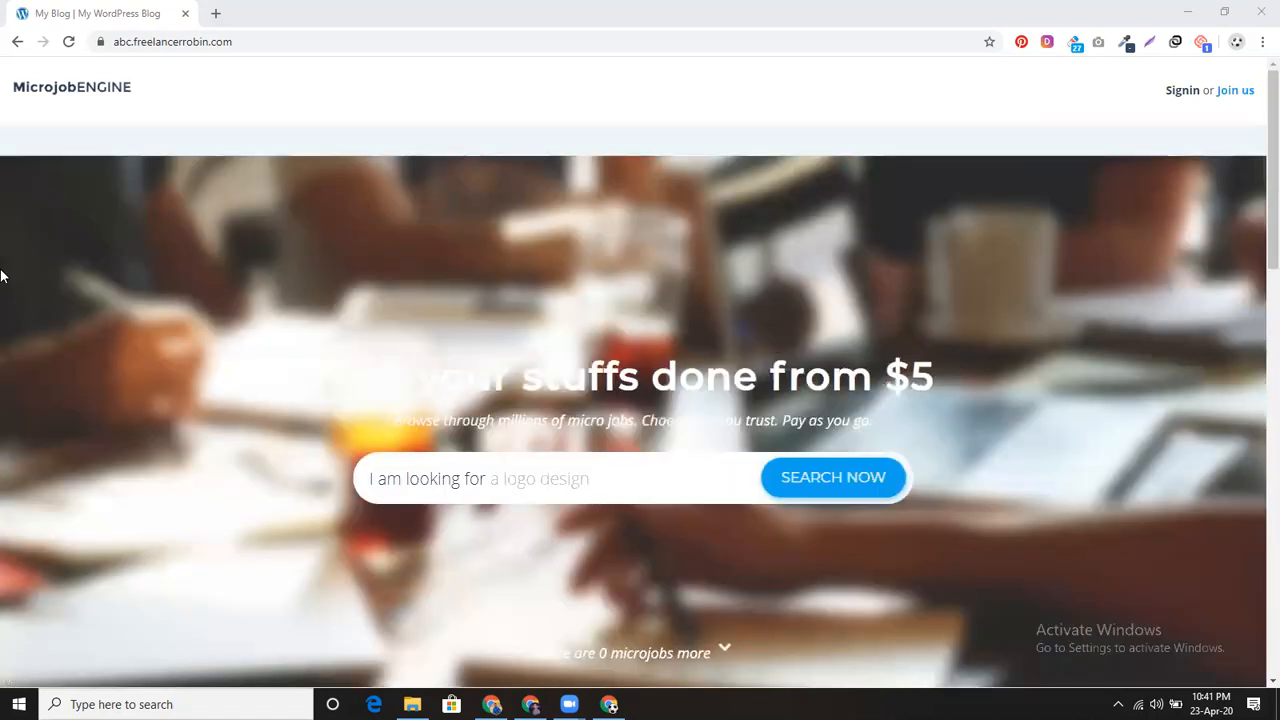
{"action": "scroll", "coordinate": [508, 286], "scroll_direction": "down", "scroll_amount": 4}
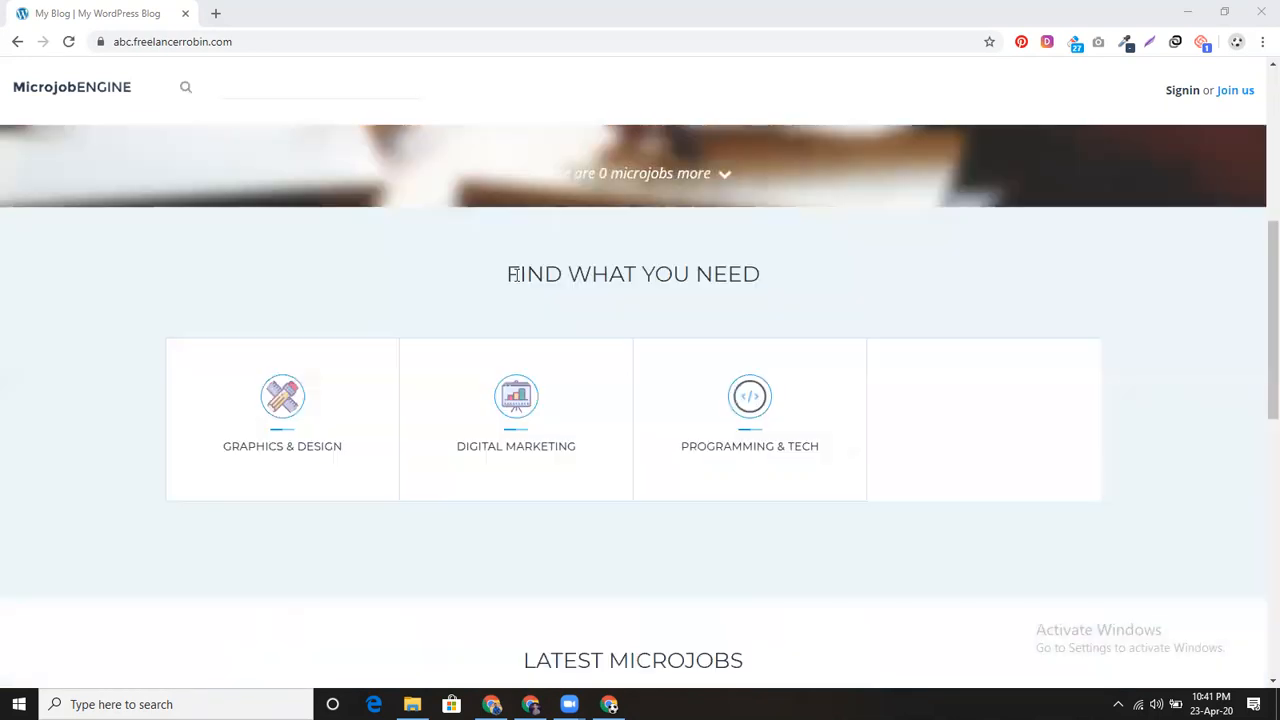
{"action": "scroll", "coordinate": [513, 276], "scroll_direction": "down", "scroll_amount": 1}
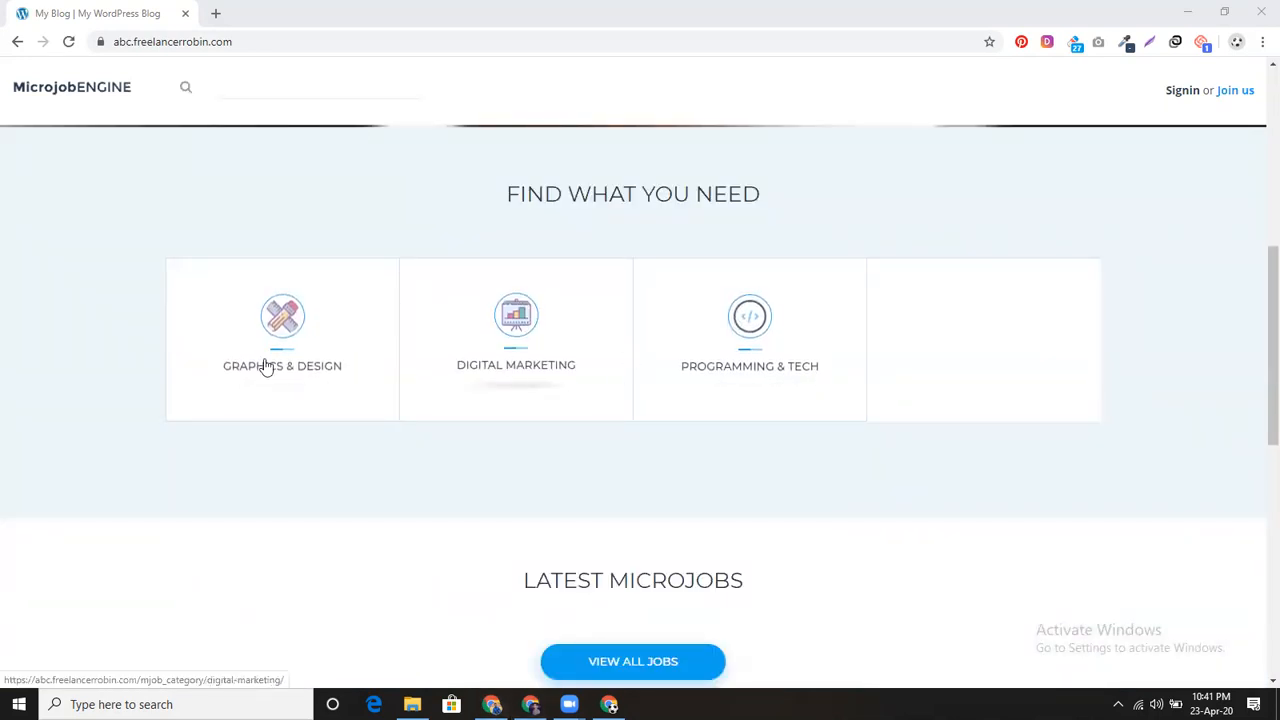
Step: Back in the admin, create a menu named 'main menu' under Appearance > Menus
{"action": "left_click", "coordinate": [491, 704]}
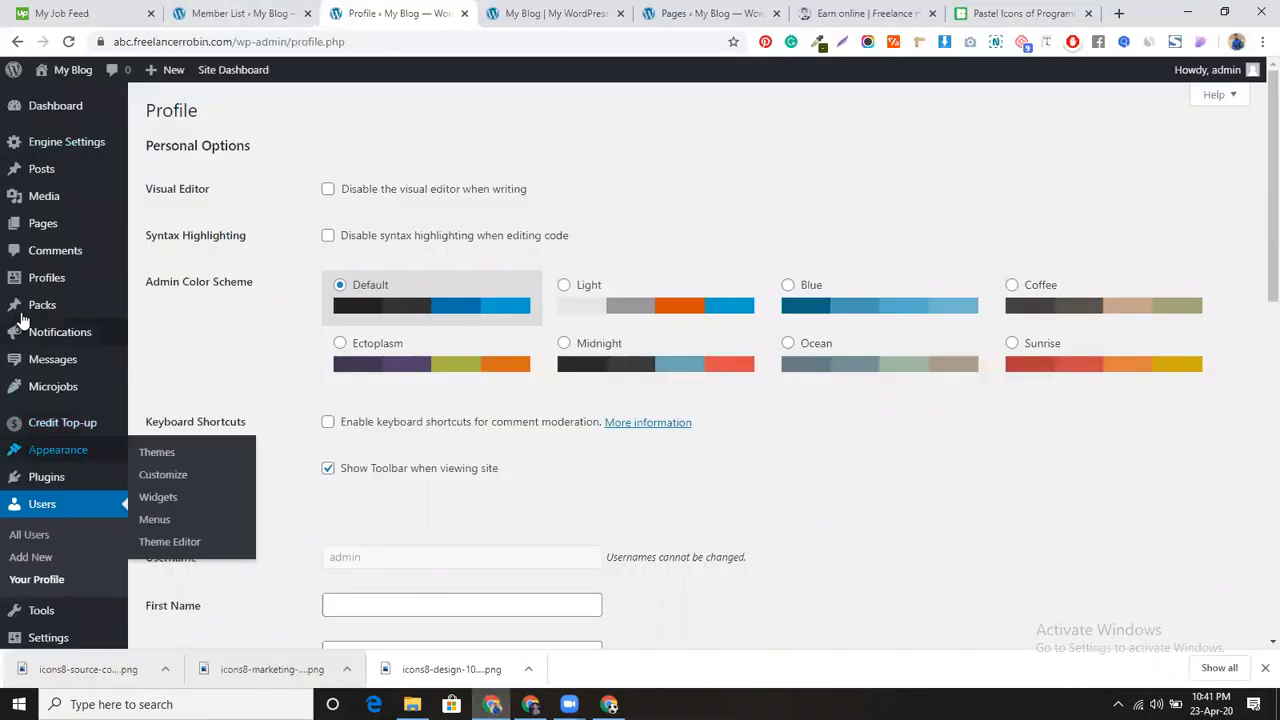
{"action": "scroll", "coordinate": [63, 500], "scroll_direction": "down", "scroll_amount": 2}
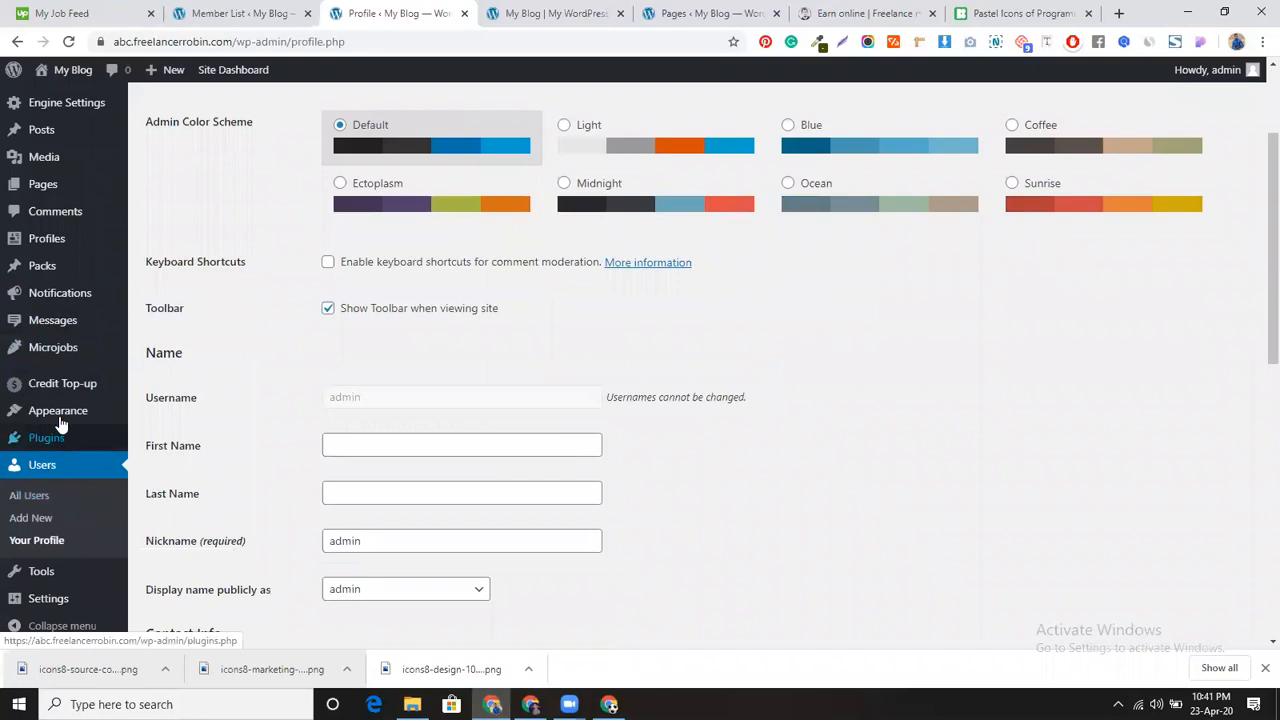
{"action": "mouse_move", "coordinate": [58, 412]}
{"action": "left_click", "coordinate": [158, 484]}
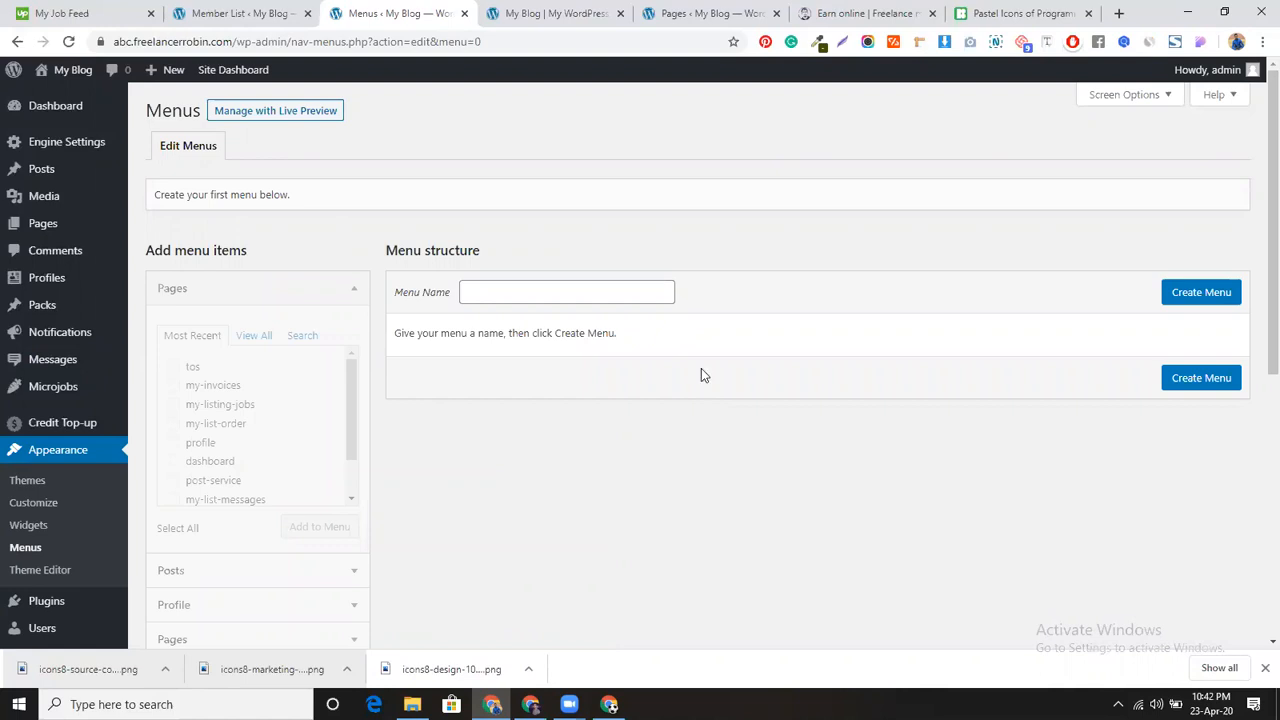
{"action": "left_click", "coordinate": [630, 295]}
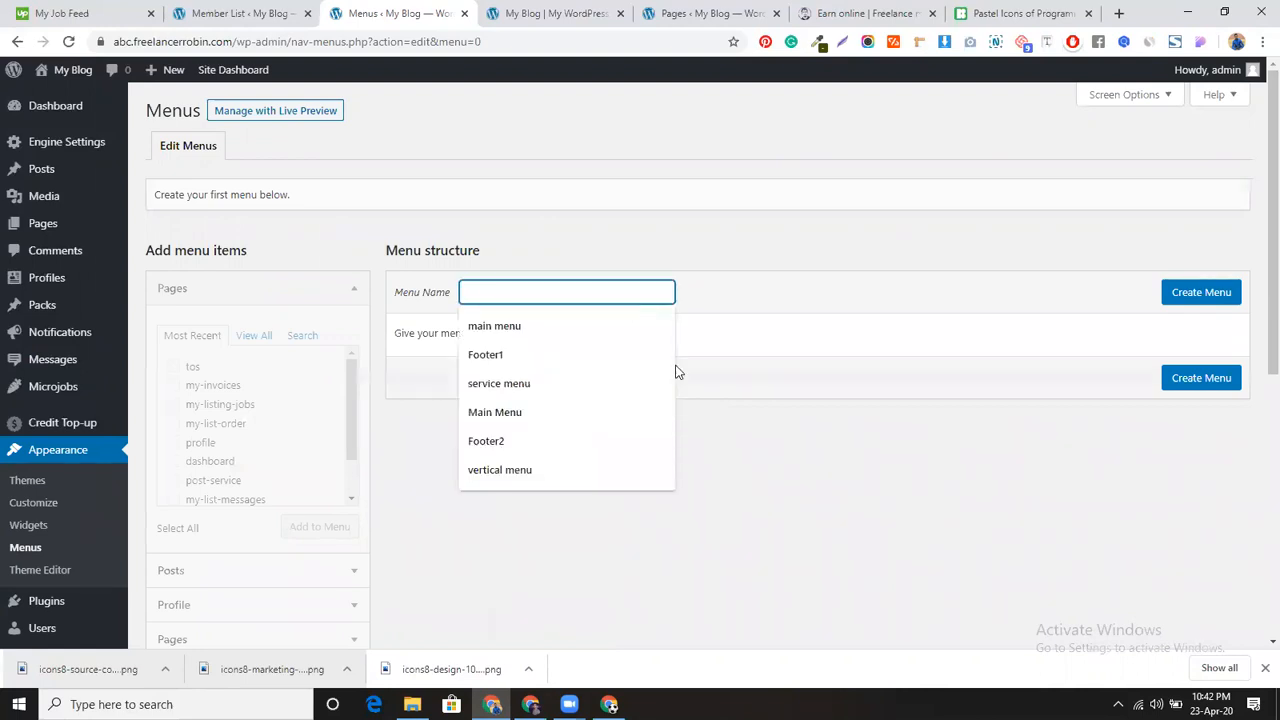
{"action": "left_click", "coordinate": [614, 325]}
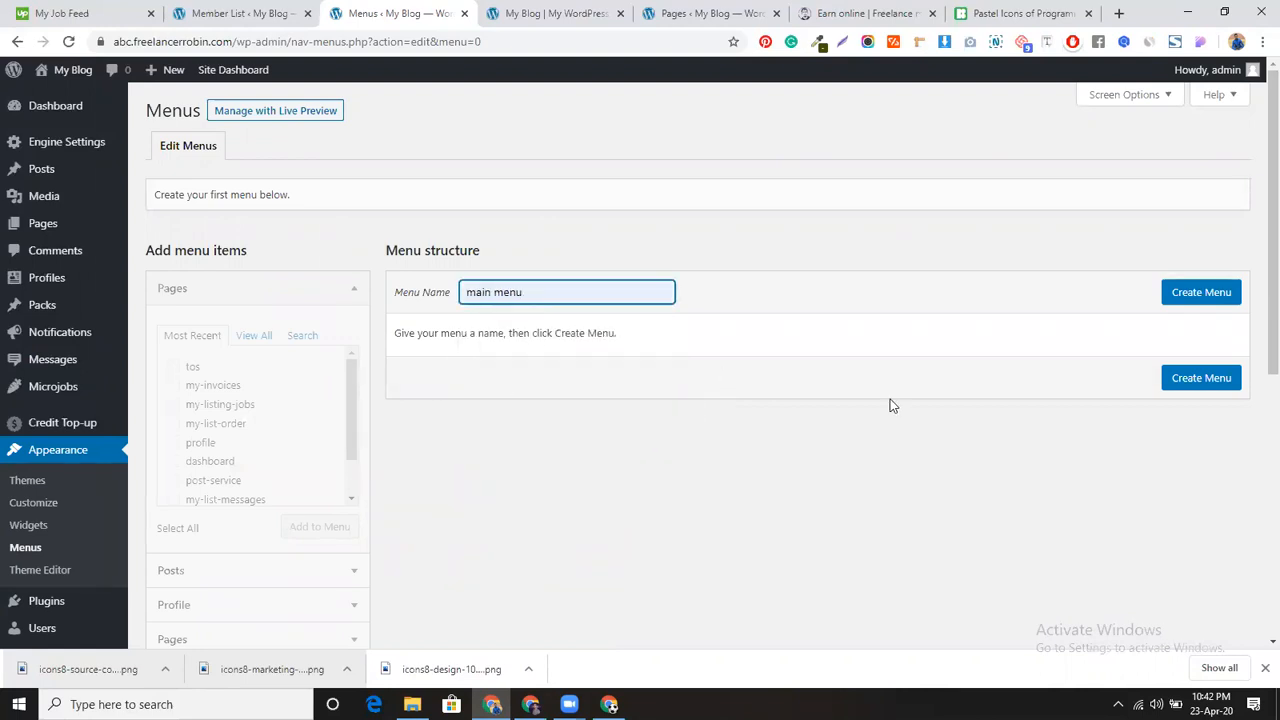
{"action": "left_click", "coordinate": [1185, 298]}
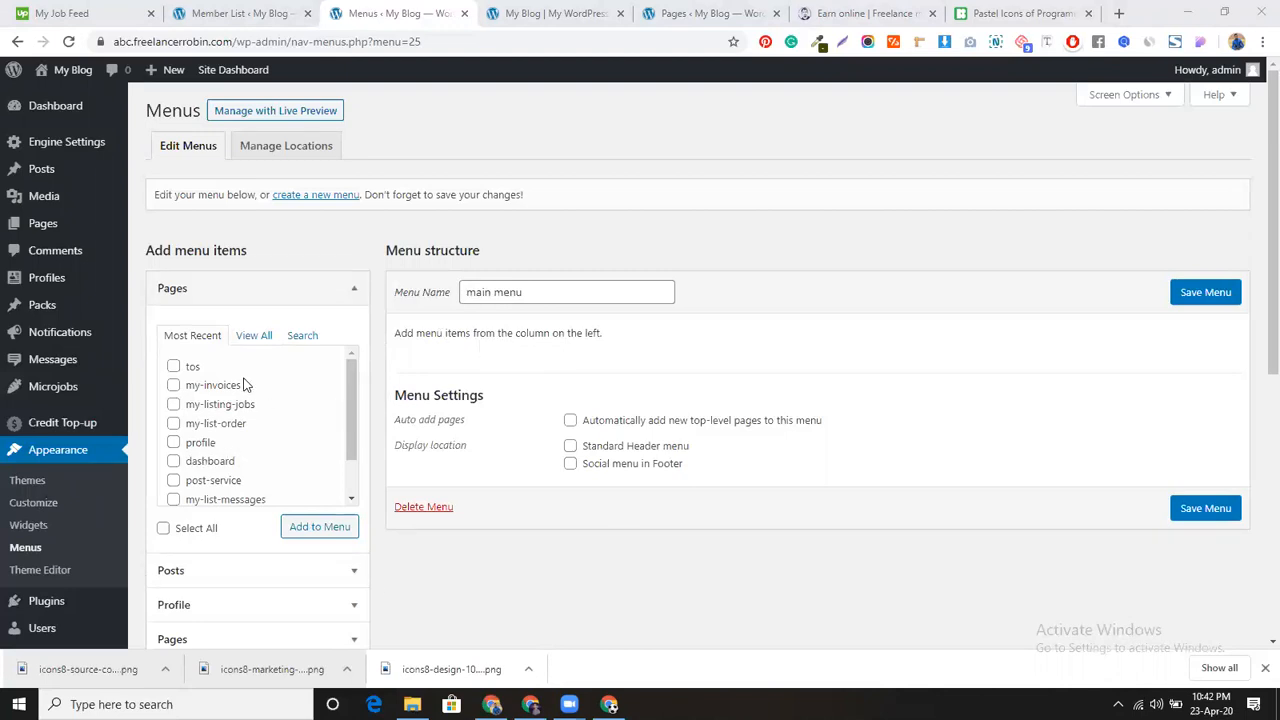
Step: Select all microjob categories under View All and add them to main menu
{"action": "scroll", "coordinate": [238, 552], "scroll_direction": "down", "scroll_amount": 2}
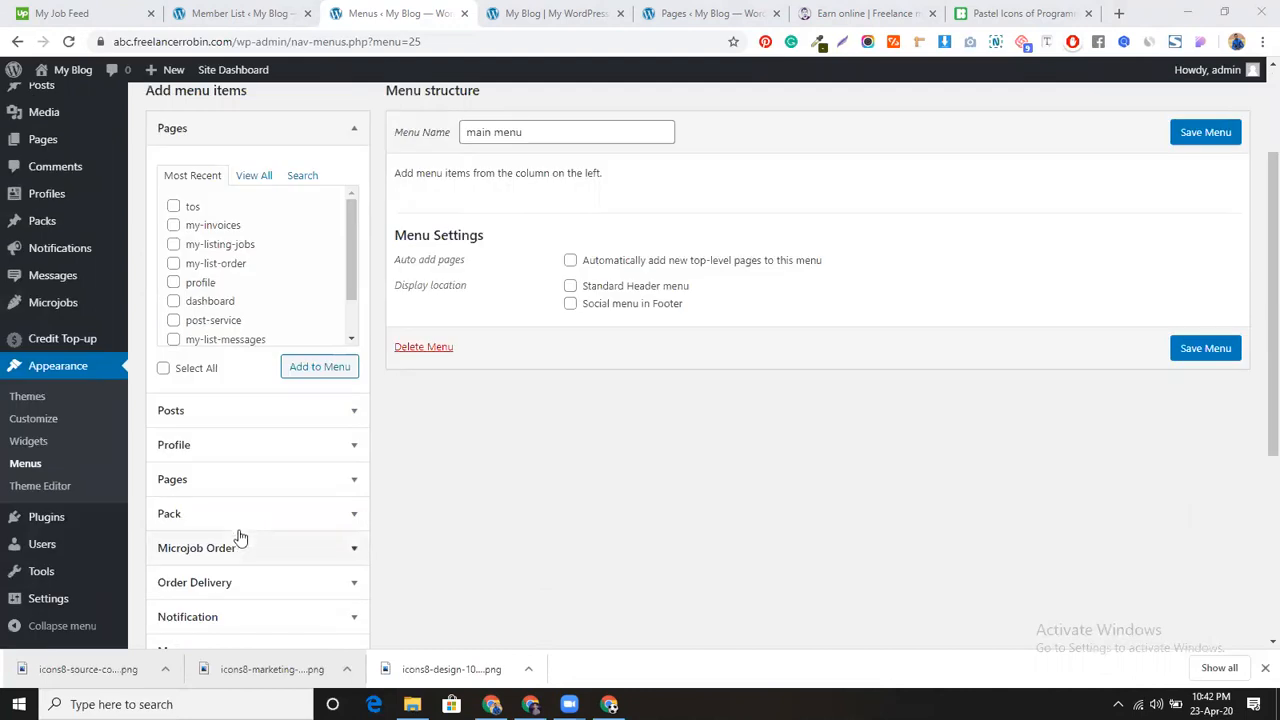
{"action": "scroll", "coordinate": [240, 534], "scroll_direction": "down", "scroll_amount": 2}
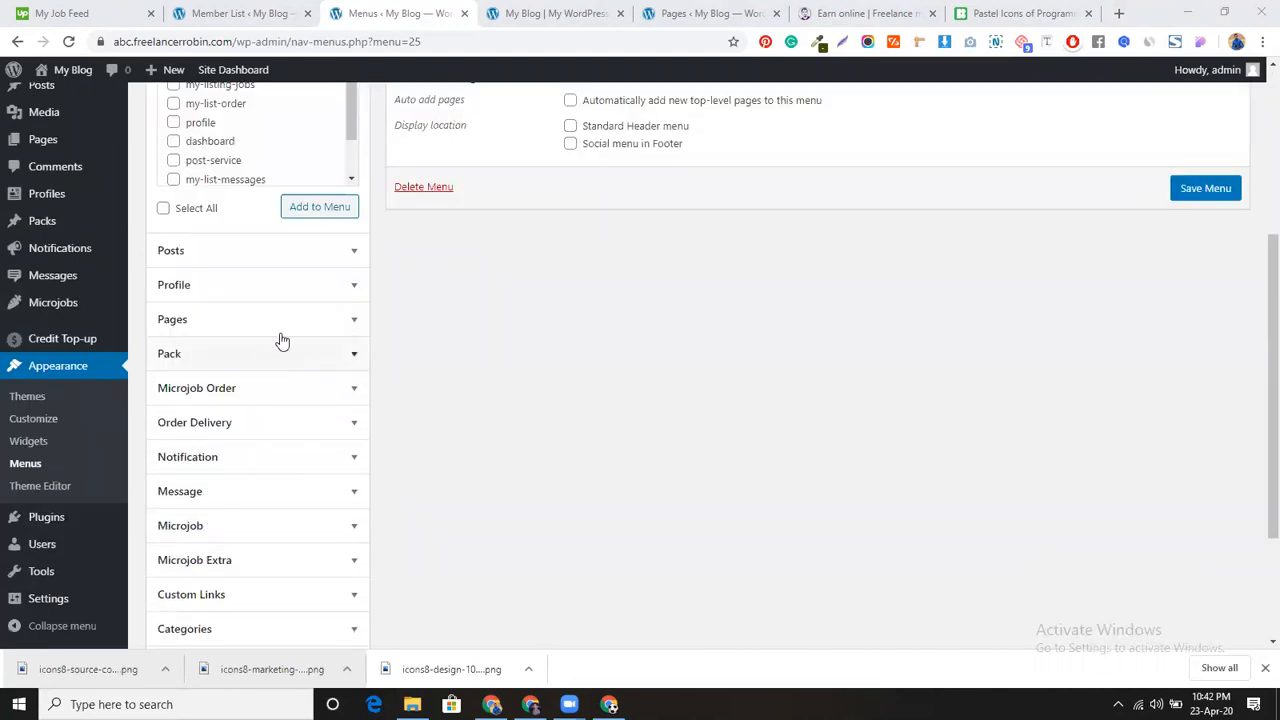
{"action": "scroll", "coordinate": [280, 340], "scroll_direction": "down", "scroll_amount": 1}
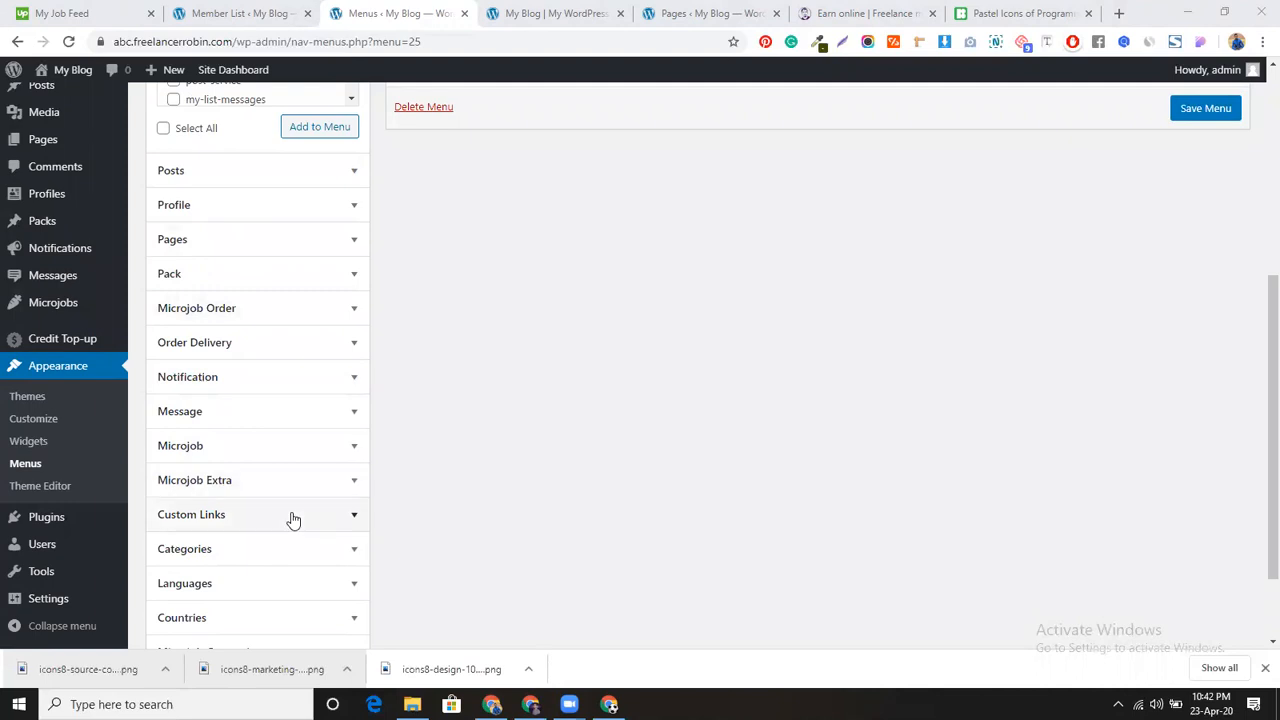
{"action": "scroll", "coordinate": [290, 516], "scroll_direction": "down", "scroll_amount": 1}
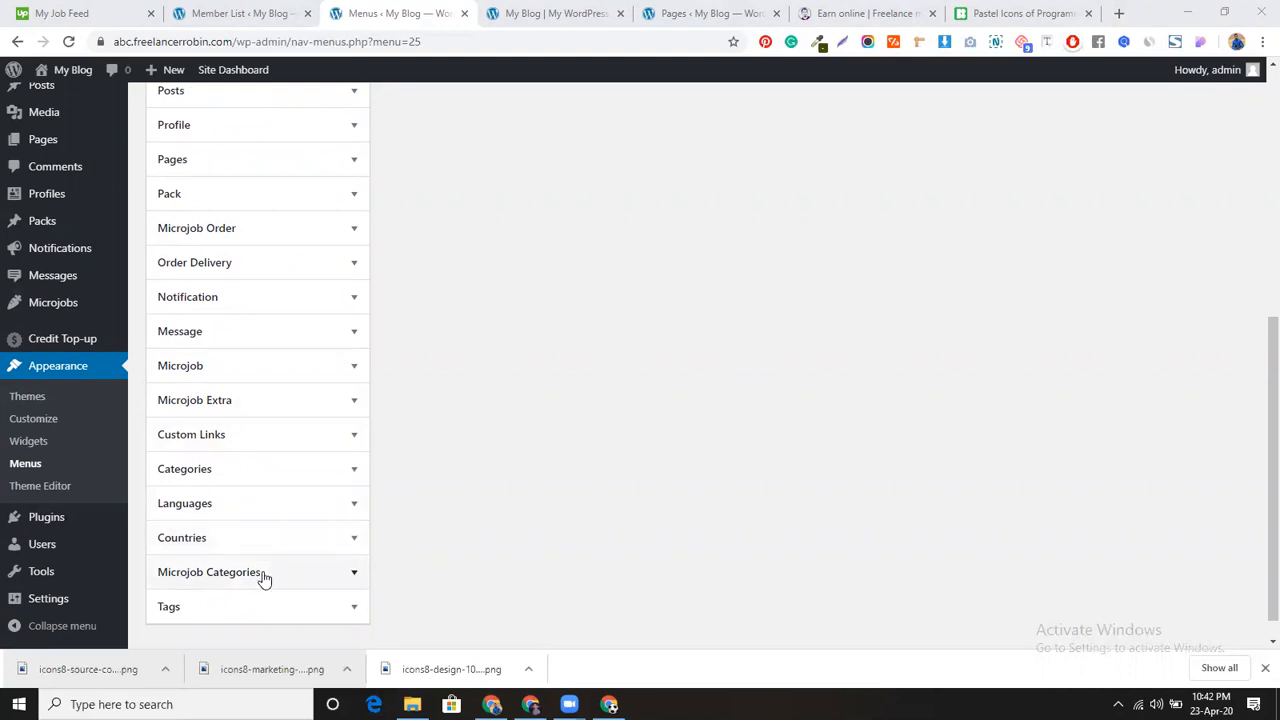
{"action": "left_click", "coordinate": [263, 576]}
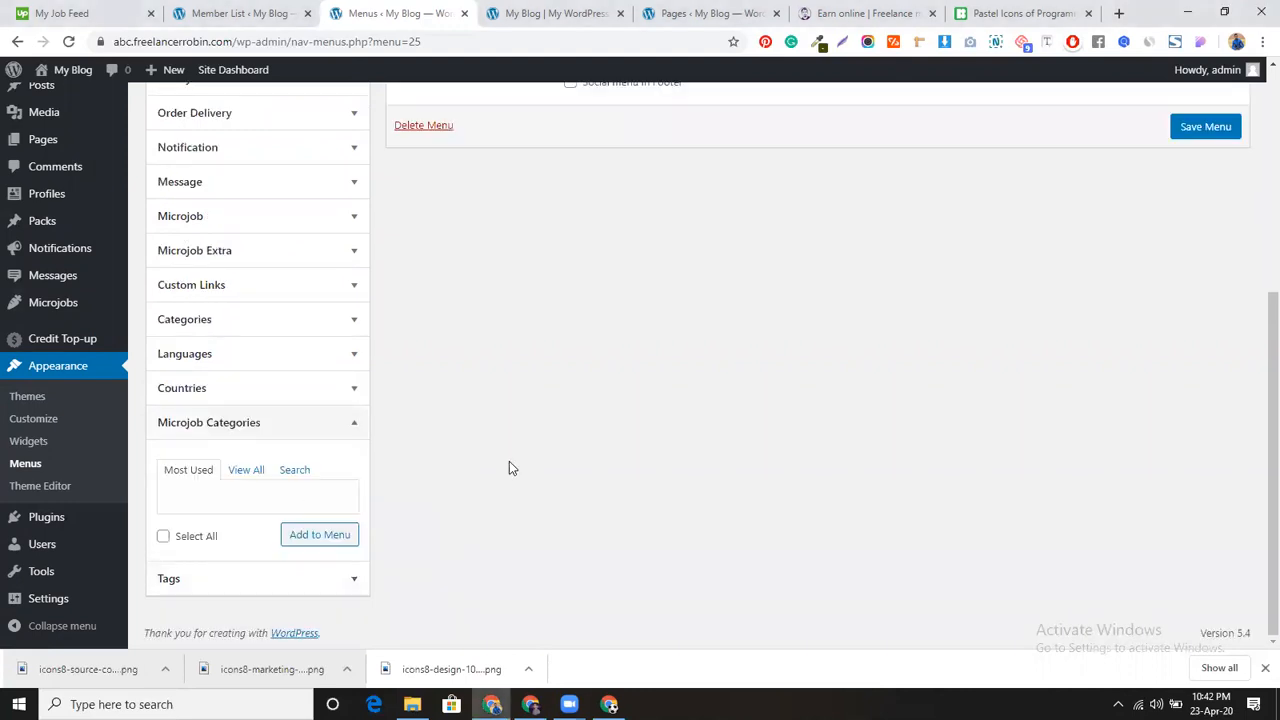
{"action": "scroll", "coordinate": [498, 461], "scroll_direction": "up", "scroll_amount": 2}
{"action": "scroll", "coordinate": [498, 461], "scroll_direction": "down", "scroll_amount": 1}
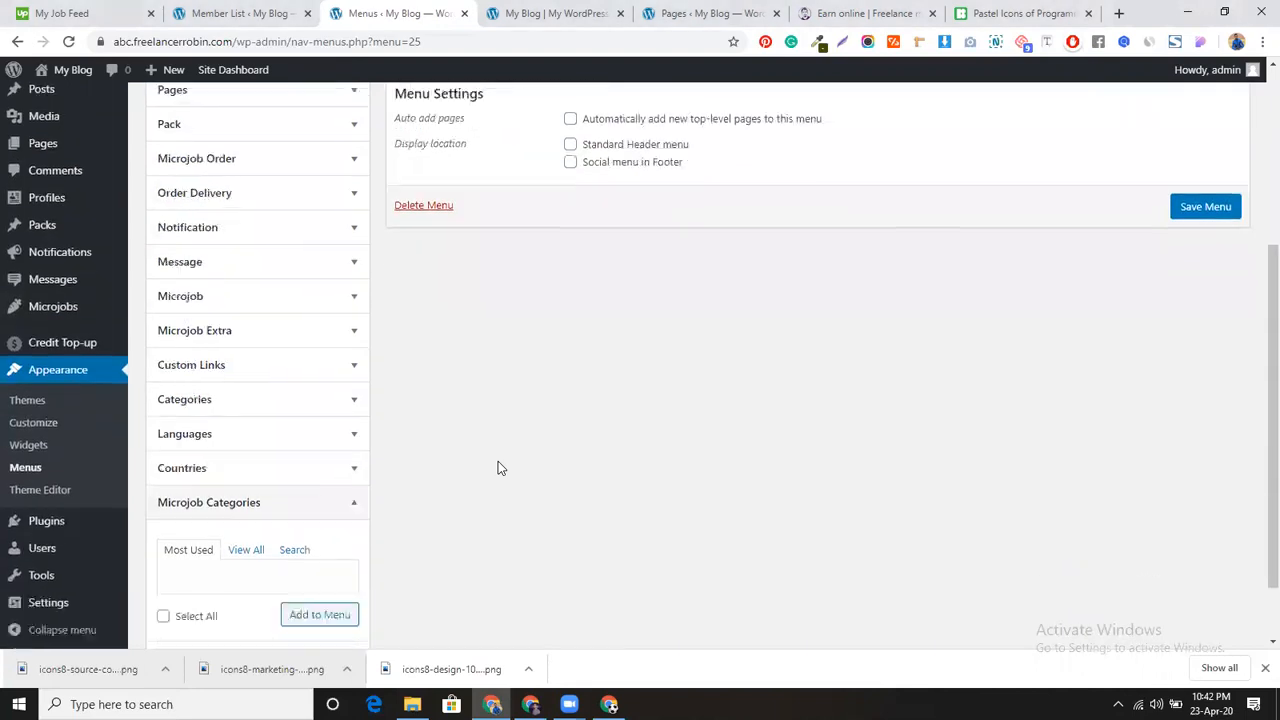
{"action": "left_click", "coordinate": [244, 550]}
{"action": "scroll", "coordinate": [260, 510], "scroll_direction": "down", "scroll_amount": 3}
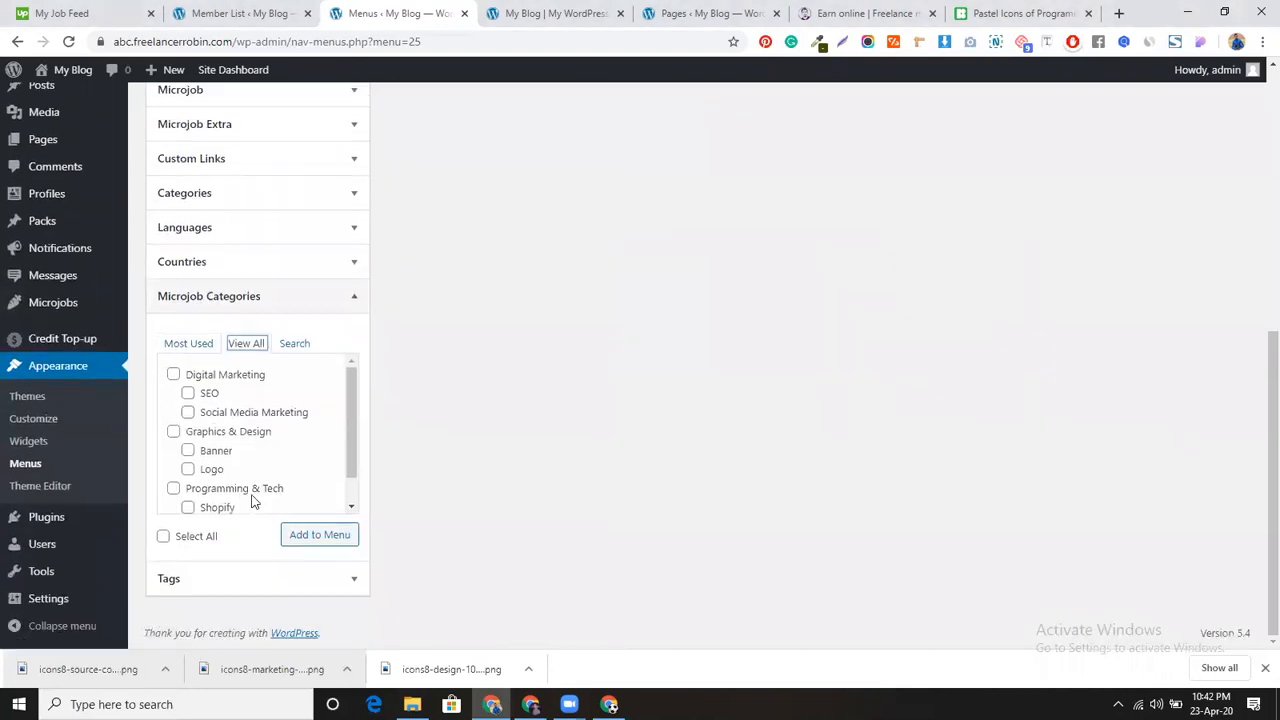
{"action": "left_click", "coordinate": [174, 375]}
{"action": "left_click", "coordinate": [177, 540]}
{"action": "left_click", "coordinate": [309, 536]}
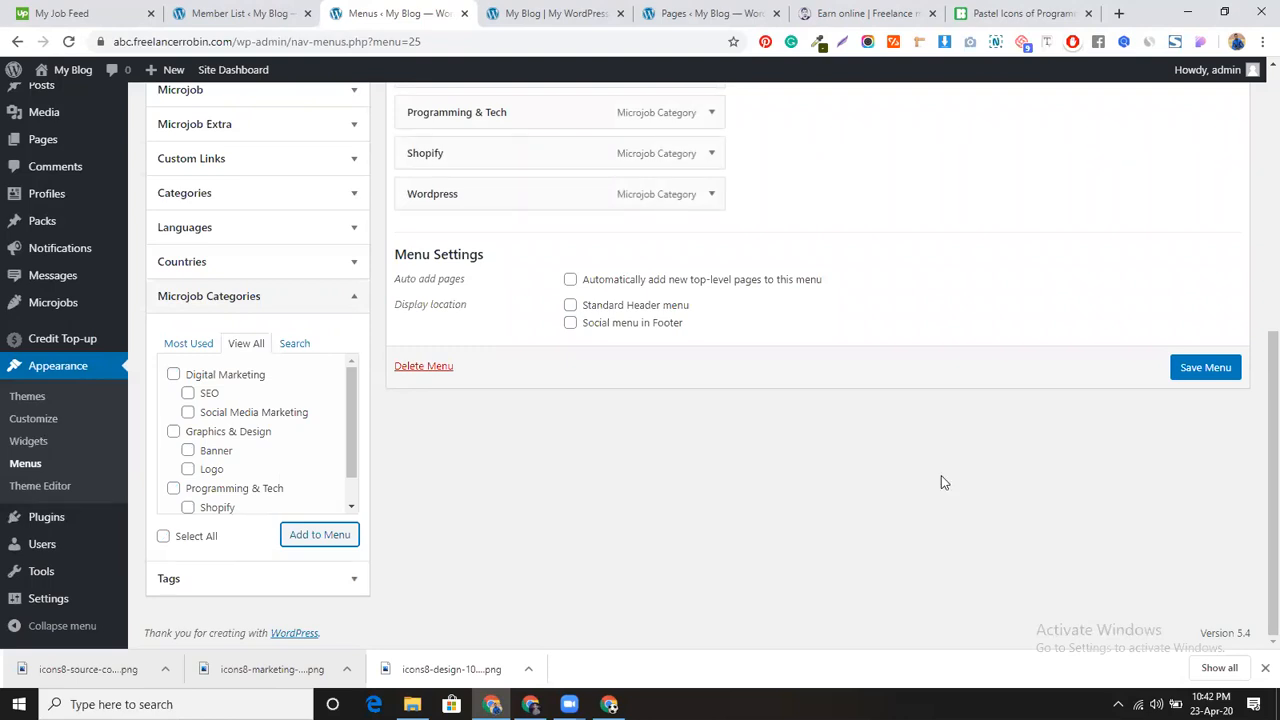
Step: Nest SEO and Social Media Marketing under Digital Marketing, Banner and Logo under Graphics & Design, then save
{"action": "scroll", "coordinate": [715, 484], "scroll_direction": "up", "scroll_amount": 4}
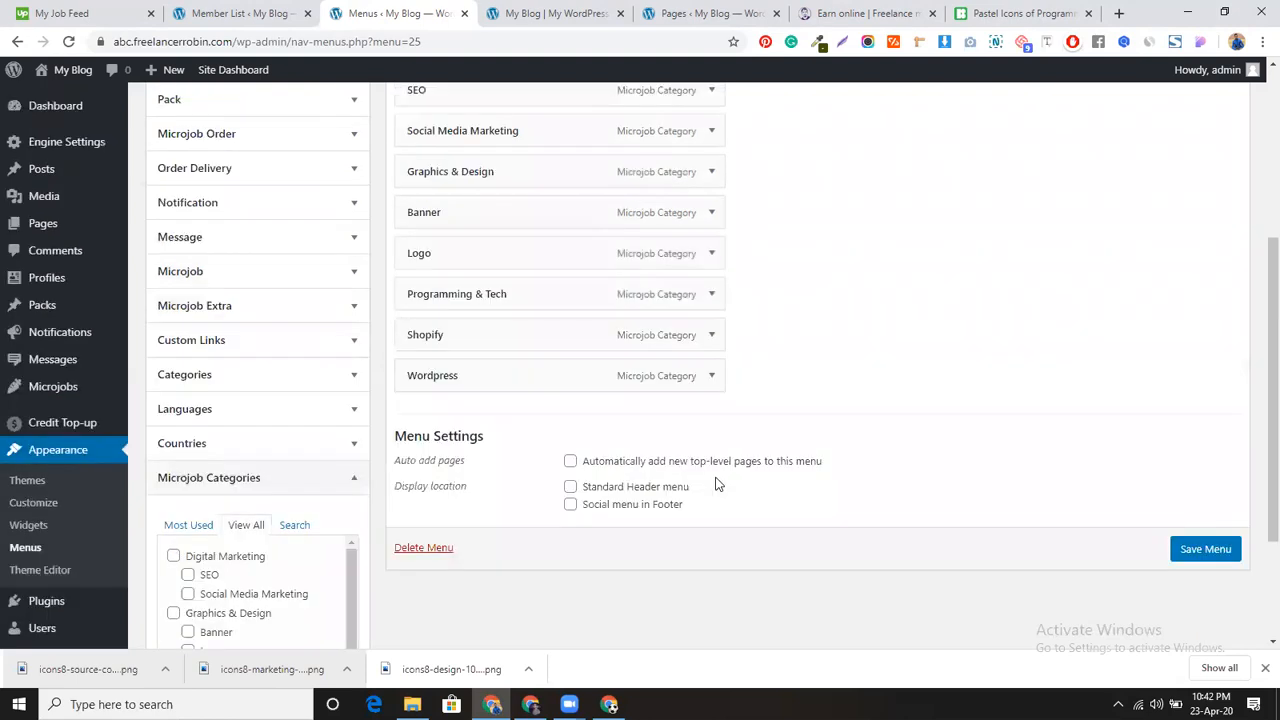
{"action": "left_click_drag", "start_coordinate": [443, 306], "coordinate": [483, 350]}
{"action": "left_click_drag", "start_coordinate": [449, 429], "coordinate": [471, 421]}
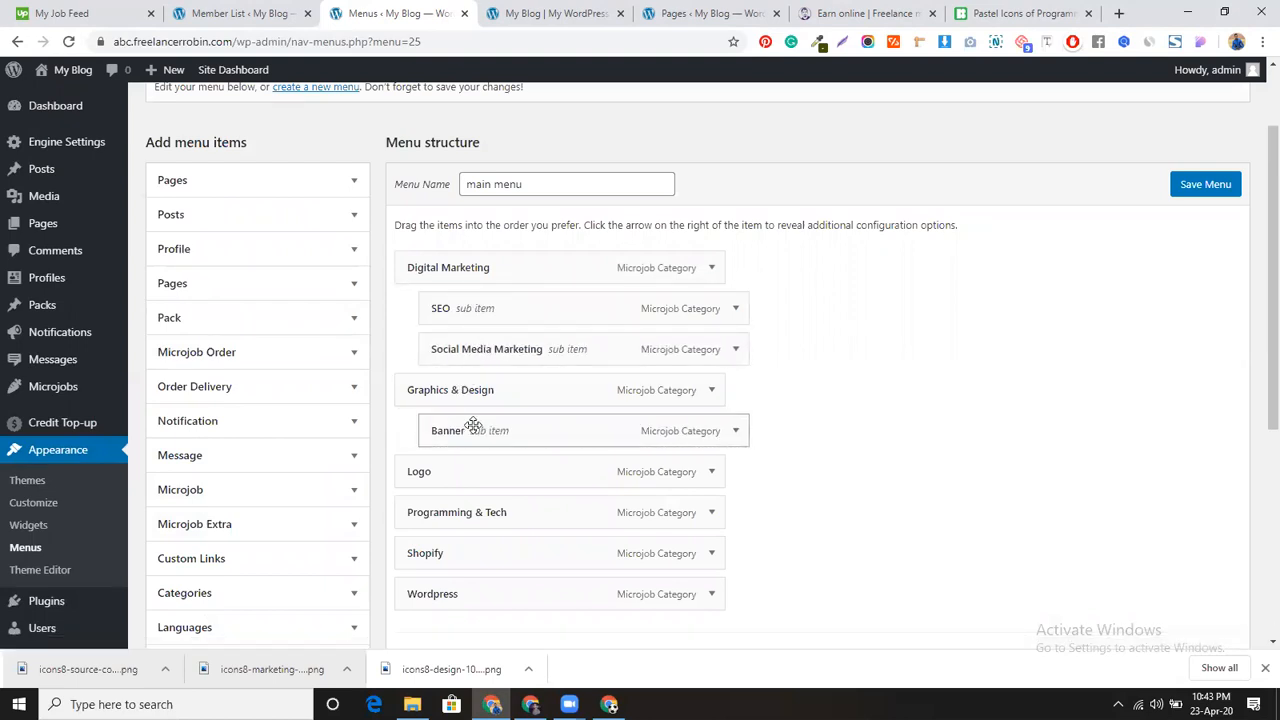
{"action": "left_click_drag", "start_coordinate": [471, 469], "coordinate": [490, 467]}
{"action": "left_click_drag", "start_coordinate": [457, 551], "coordinate": [484, 600]}
{"action": "scroll", "coordinate": [903, 483], "scroll_direction": "down", "scroll_amount": 4}
{"action": "scroll", "coordinate": [845, 447], "scroll_direction": "up", "scroll_amount": 3}
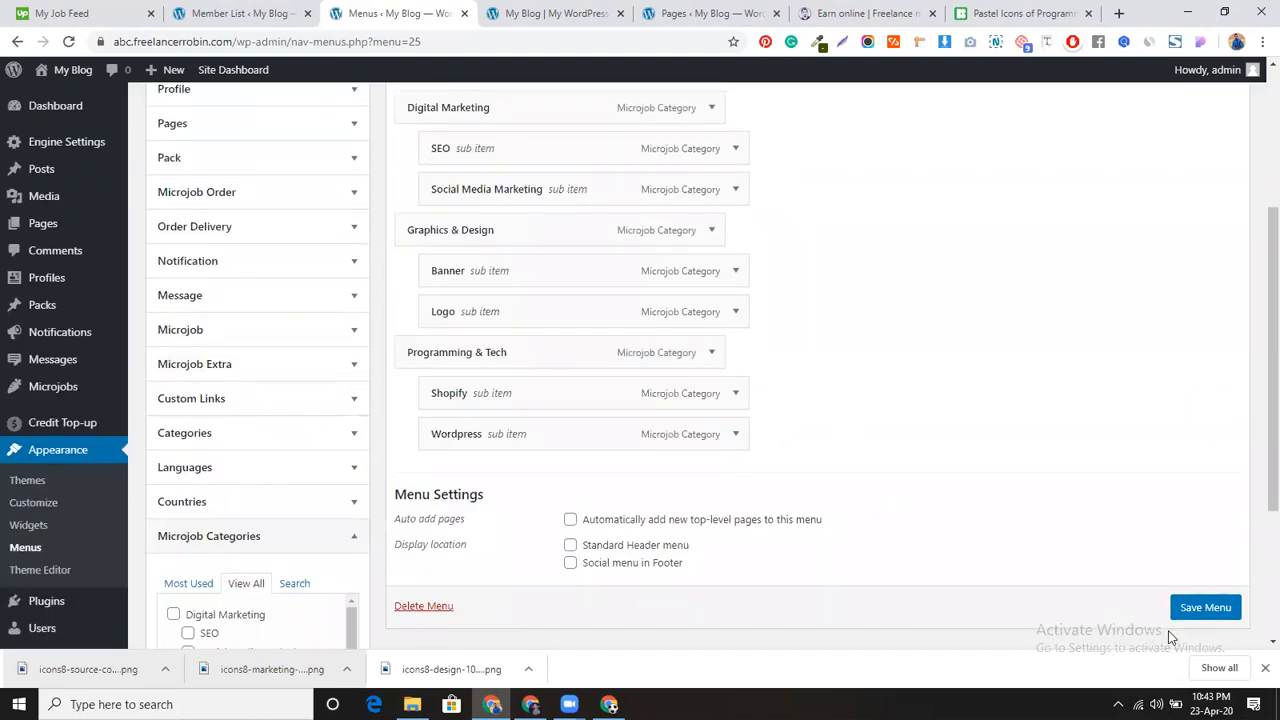
{"action": "left_click", "coordinate": [1189, 608]}
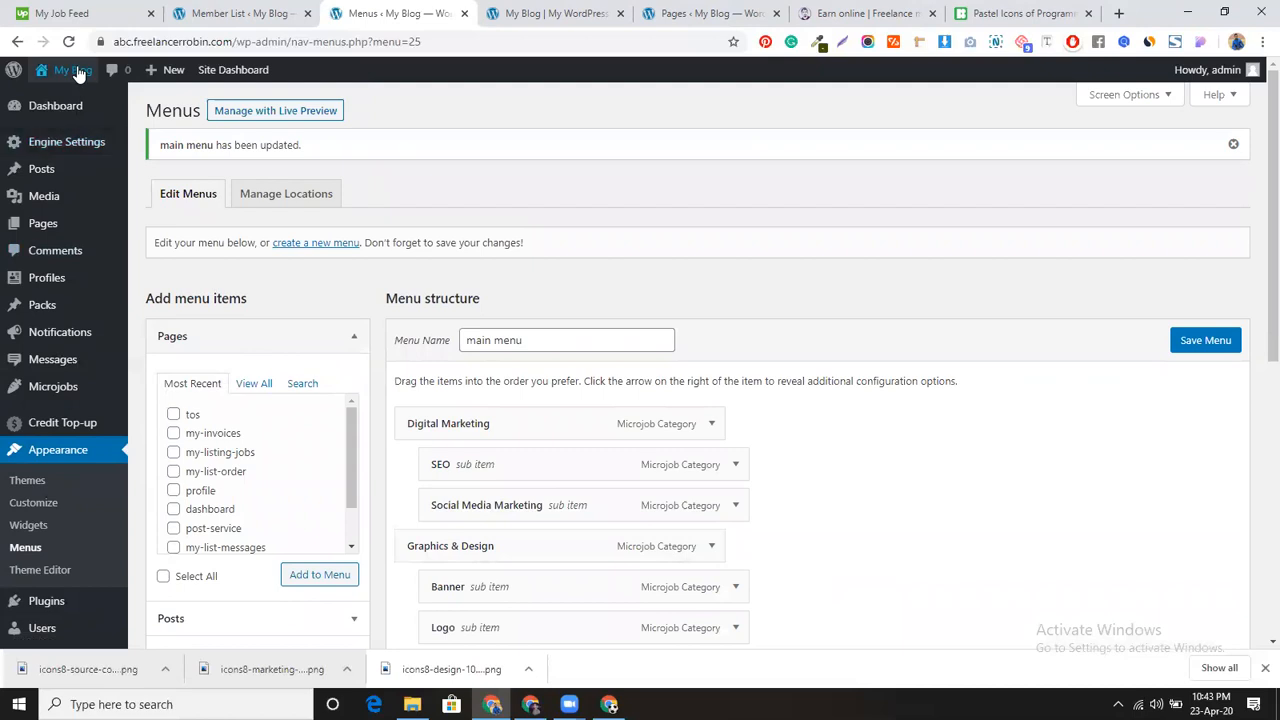
Step: Open the live site in a new tab and close the extra tabs
{"action": "mouse_move", "coordinate": [72, 70]}
{"action": "middle_click", "coordinate": [70, 100]}
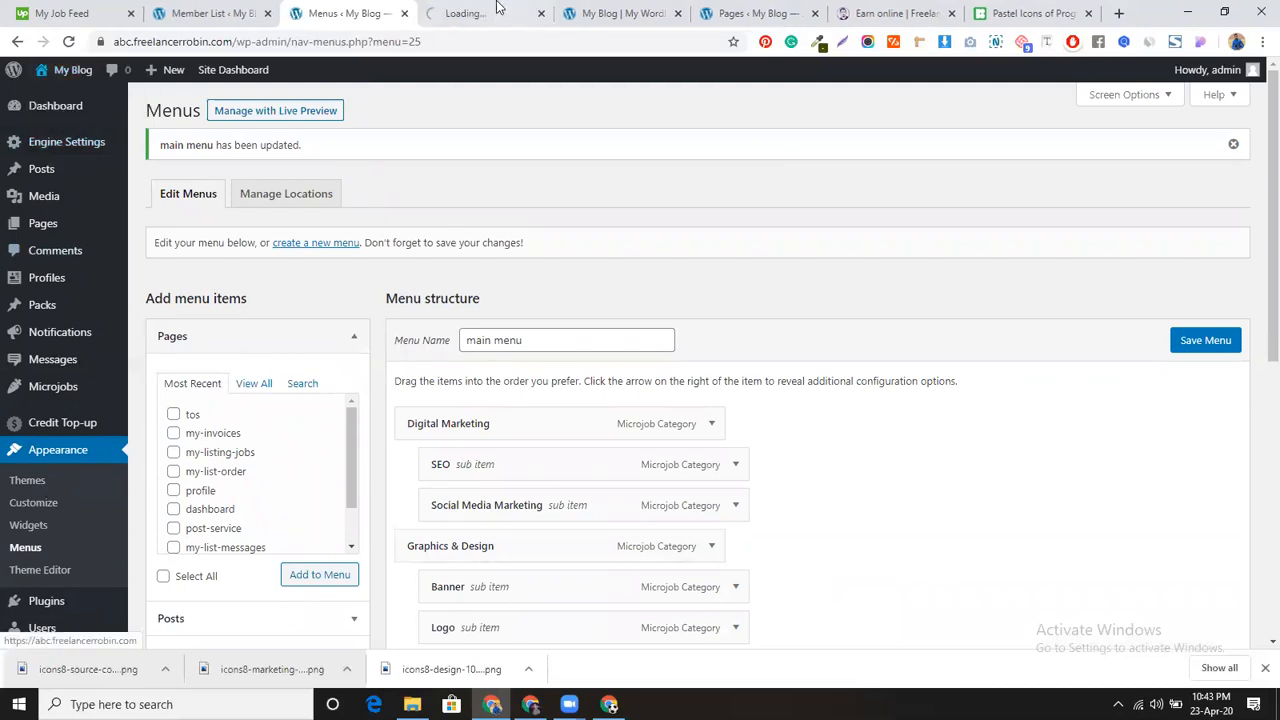
{"action": "left_click", "coordinate": [527, 9]}
{"action": "left_click", "coordinate": [678, 13]}
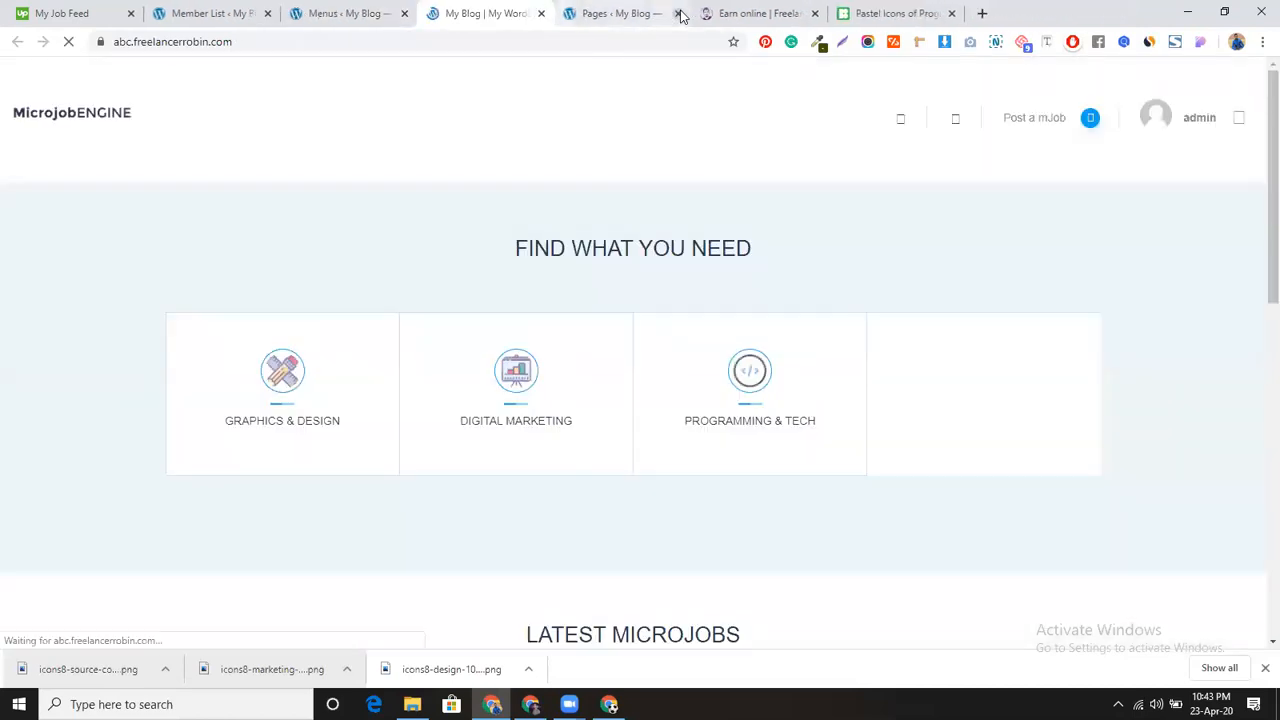
{"action": "left_click", "coordinate": [679, 13]}
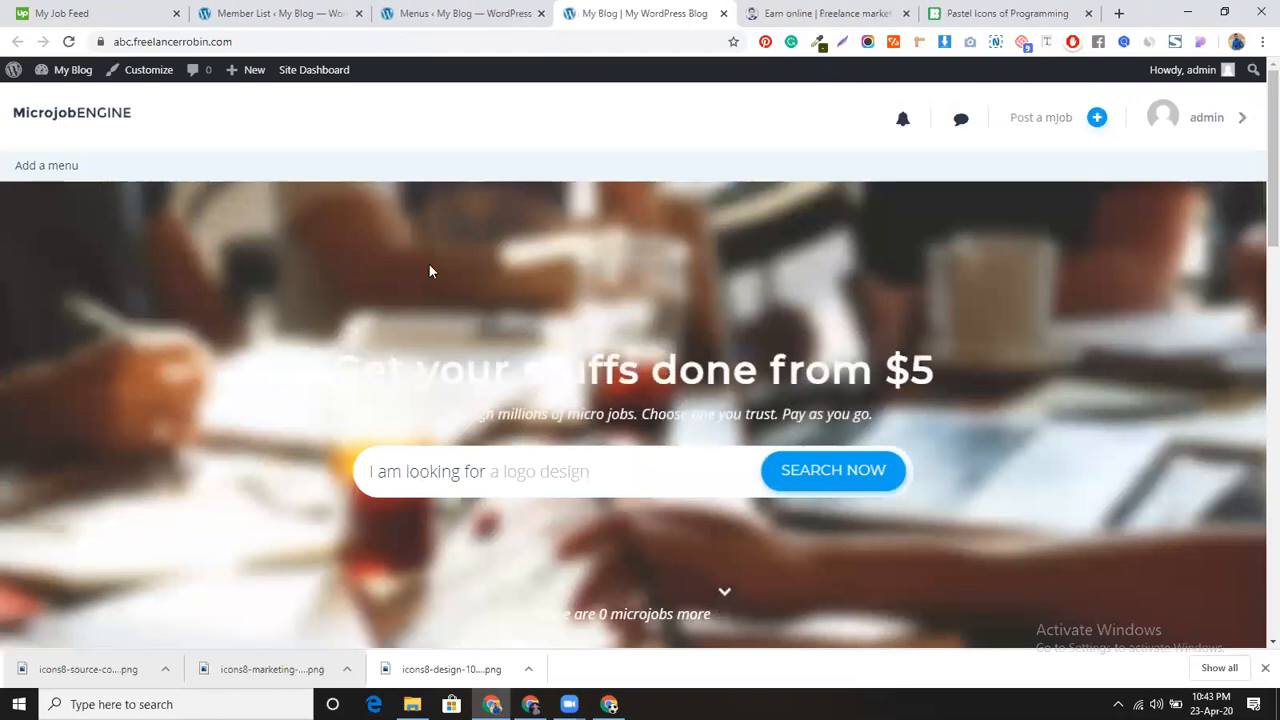
Step: Assign main menu to the Standard Header menu location and save it
{"action": "left_click", "coordinate": [27, 168]}
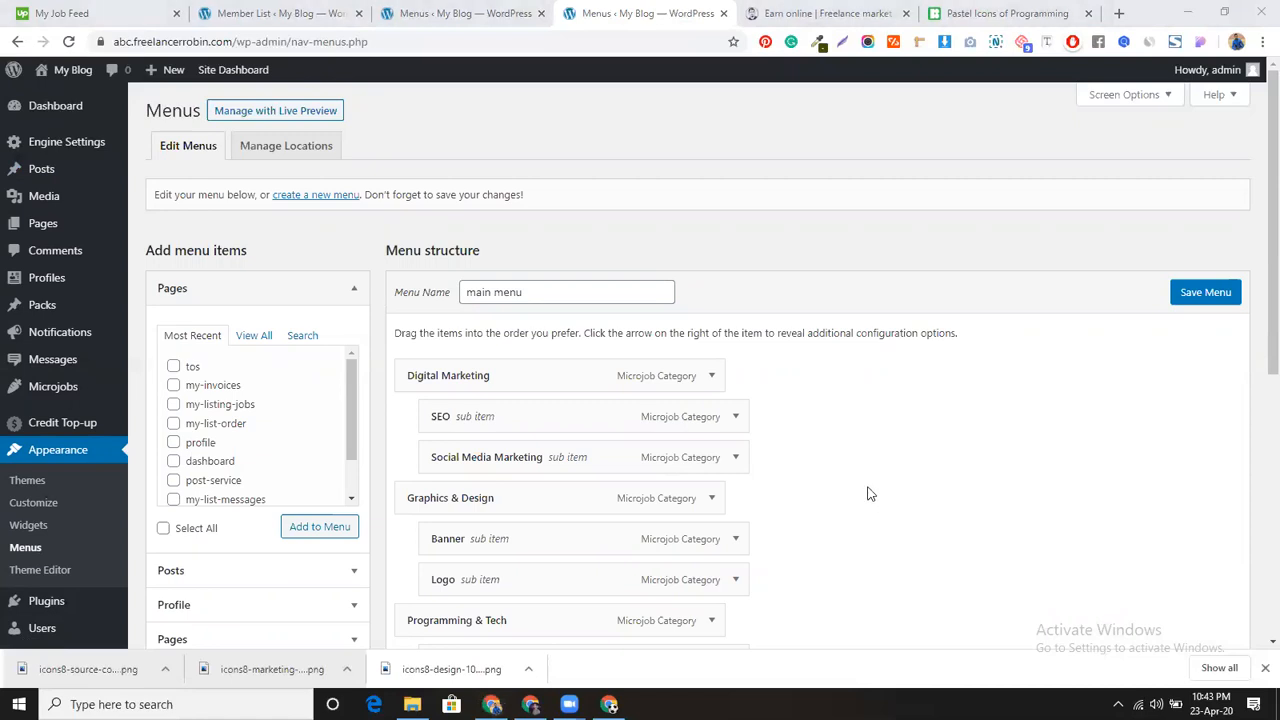
{"action": "scroll", "coordinate": [868, 493], "scroll_direction": "down", "scroll_amount": 4}
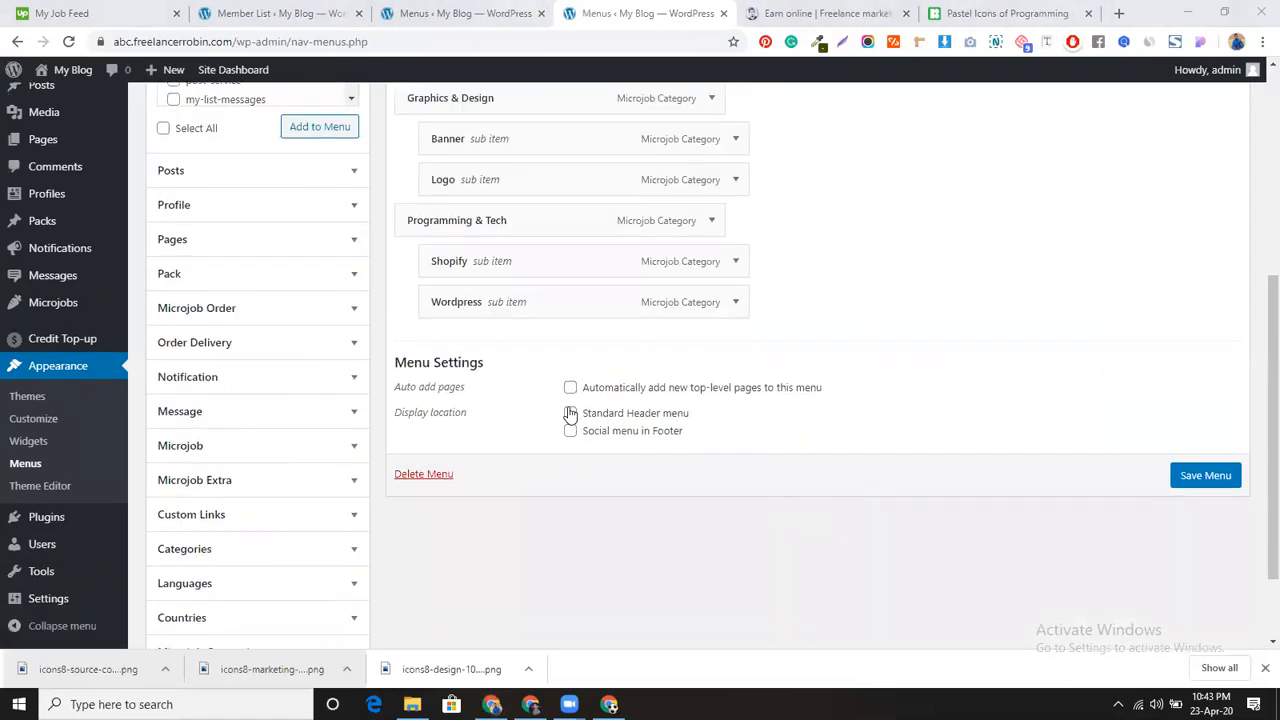
{"action": "left_click", "coordinate": [570, 413]}
{"action": "scroll", "coordinate": [900, 590], "scroll_direction": "up", "scroll_amount": 1}
{"action": "left_click", "coordinate": [1222, 558]}
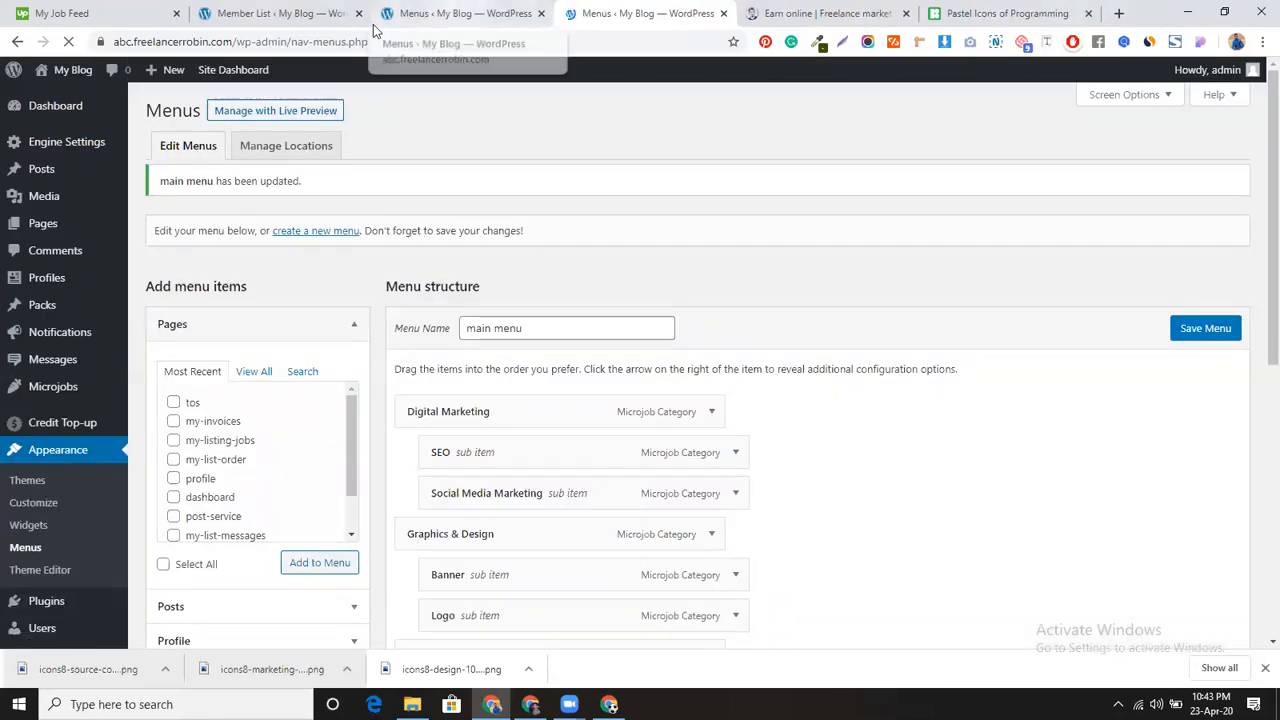
{"action": "mouse_move", "coordinate": [66, 73]}
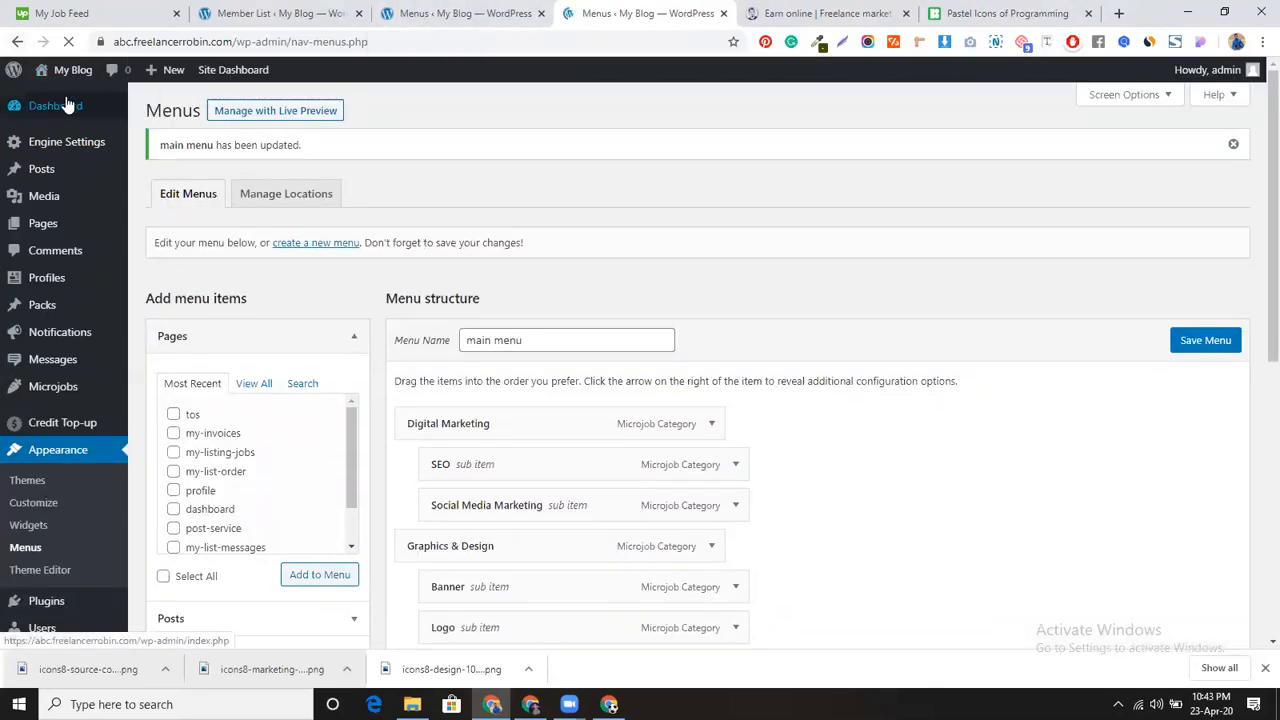
{"action": "middle_click", "coordinate": [67, 104]}
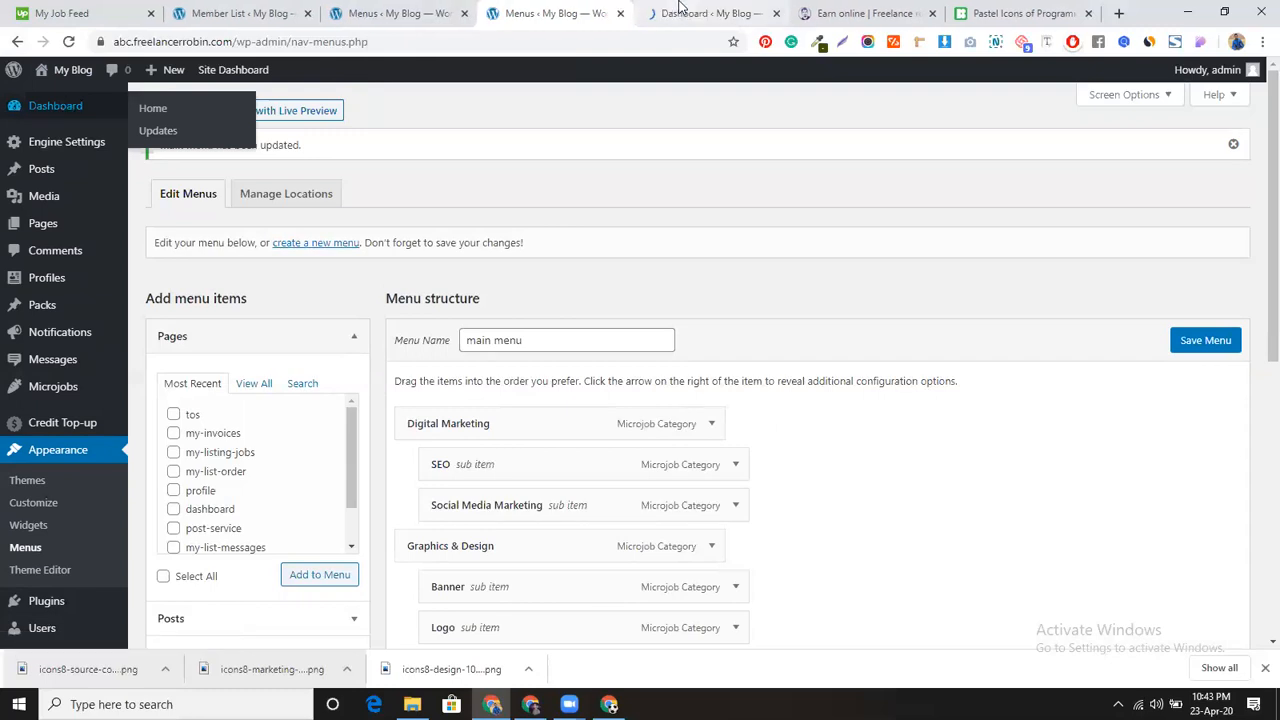
Step: Open the live site in a new tab and check the category menus' subcategory dropdowns
{"action": "left_click", "coordinate": [678, 8]}
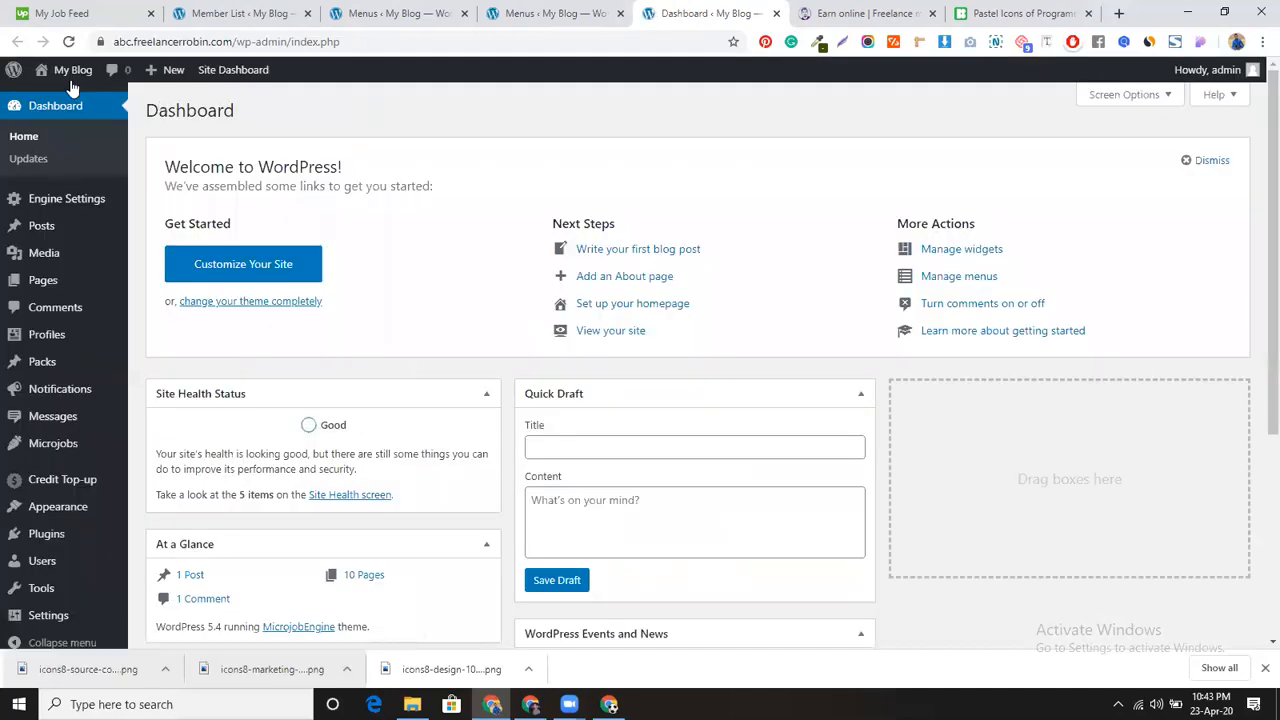
{"action": "mouse_move", "coordinate": [70, 74]}
{"action": "middle_click", "coordinate": [58, 100]}
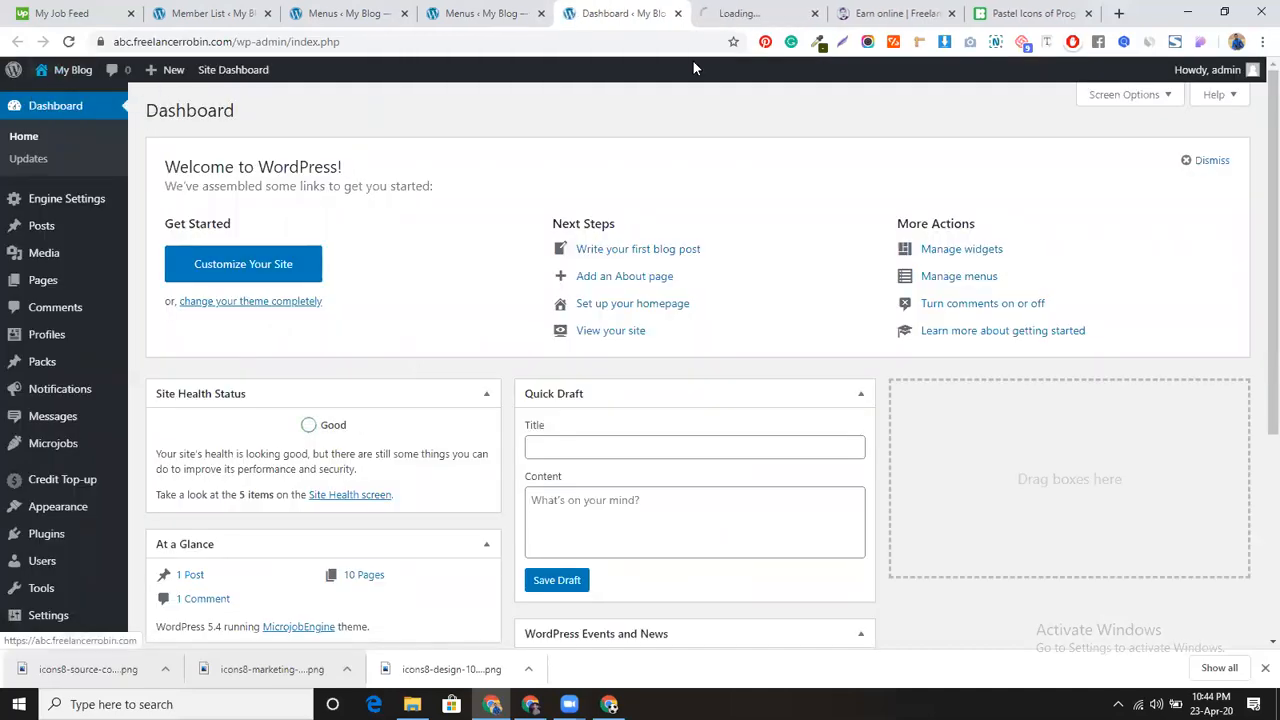
{"action": "left_click", "coordinate": [734, 10]}
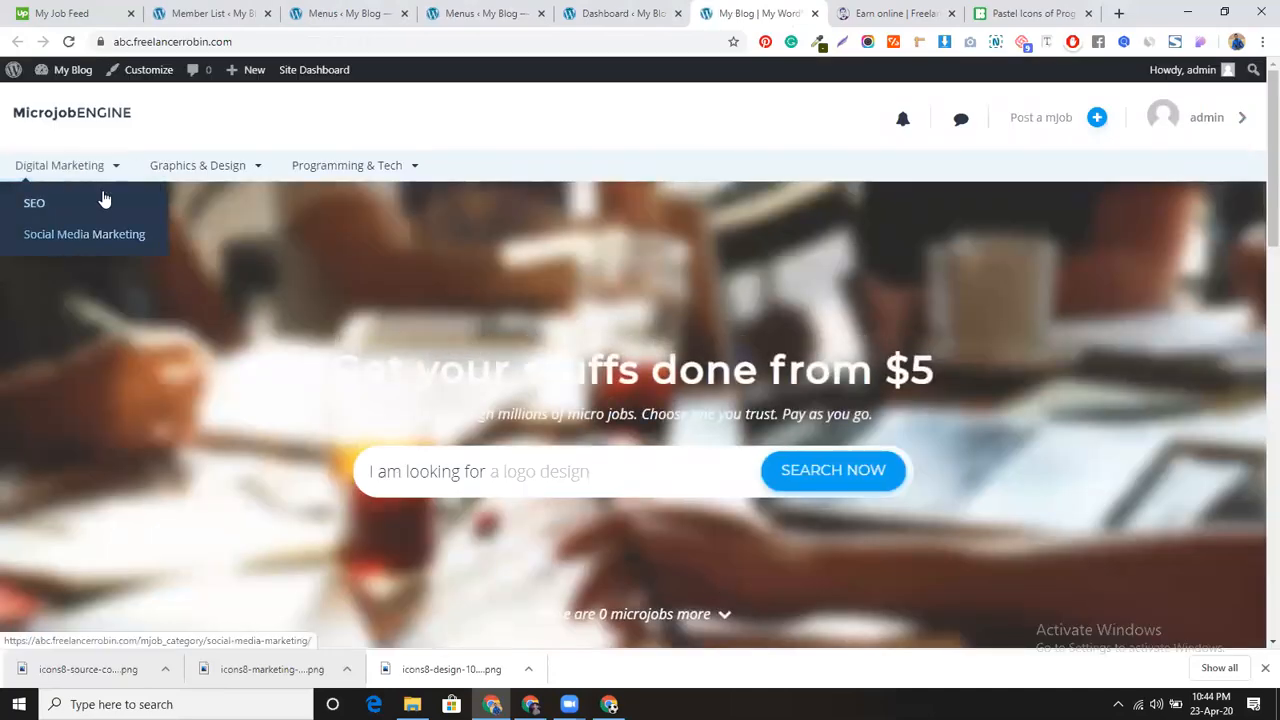
{"action": "mouse_move", "coordinate": [222, 194]}
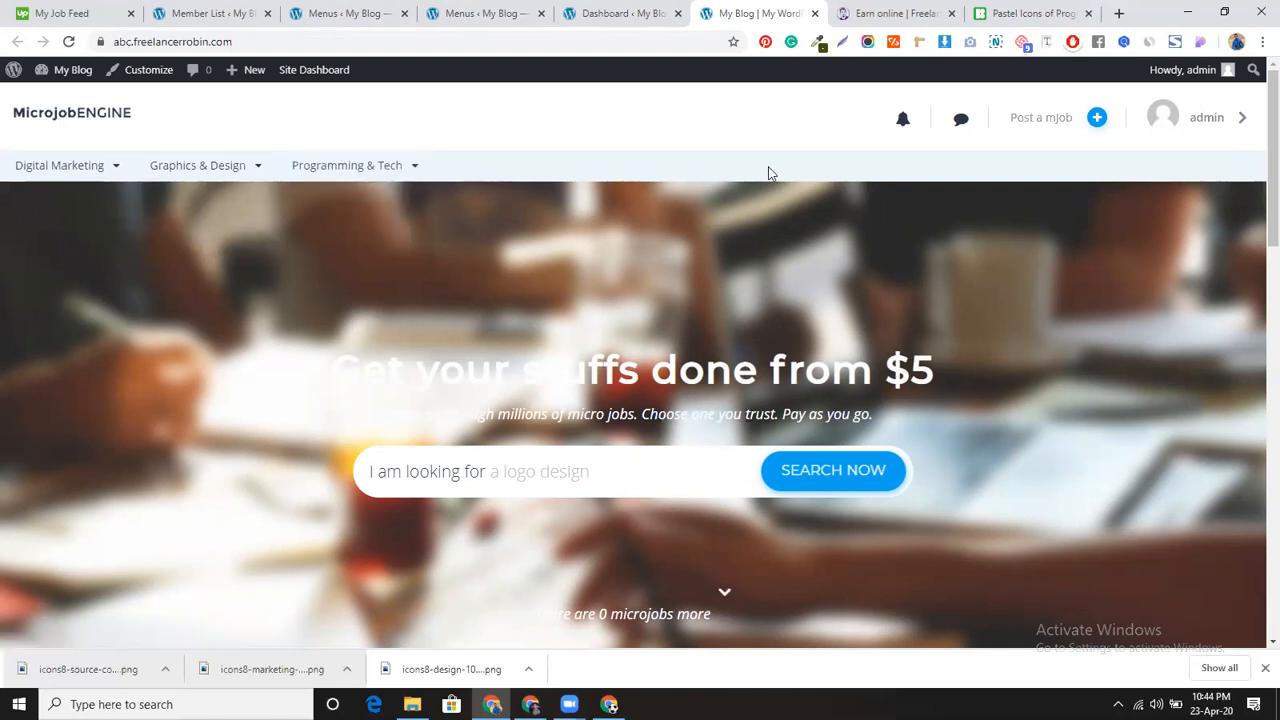
{"action": "mouse_move", "coordinate": [331, 176]}
Step: In the signed-out window, reload the MicrojobEngine homepage and open the Join us sign-up popup
{"action": "left_click", "coordinate": [609, 704]}
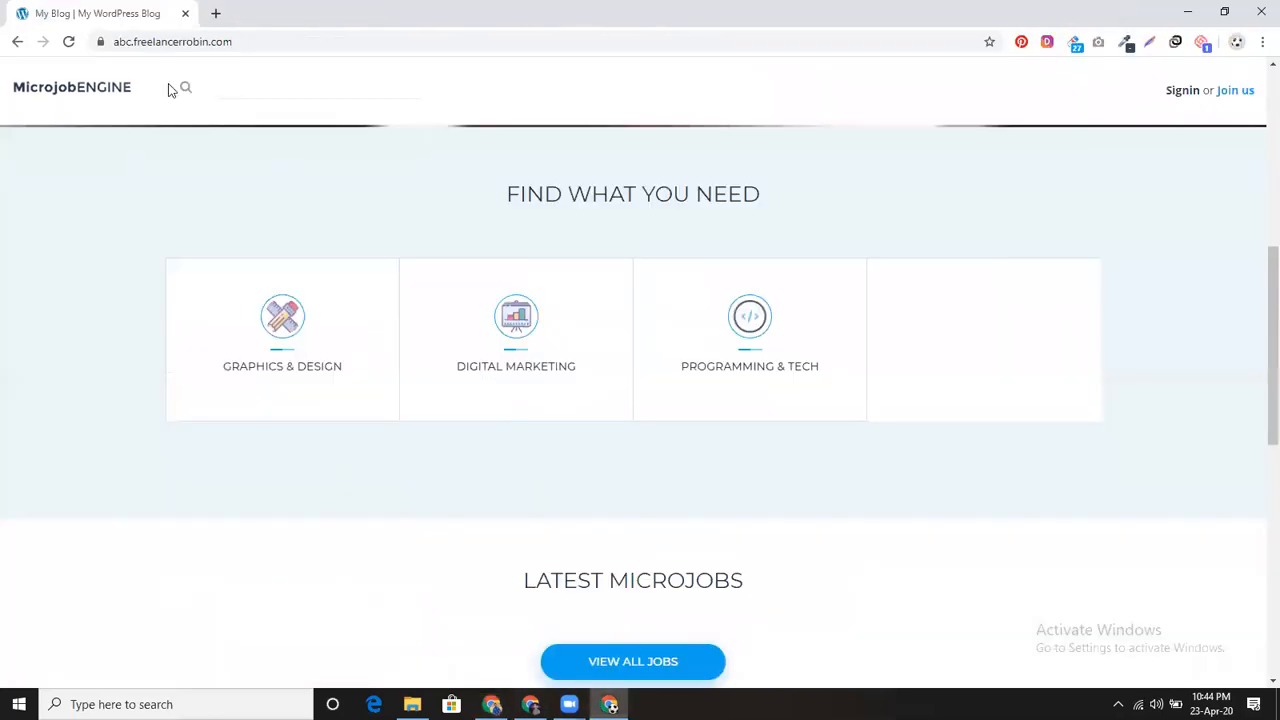
{"action": "left_click", "coordinate": [69, 42]}
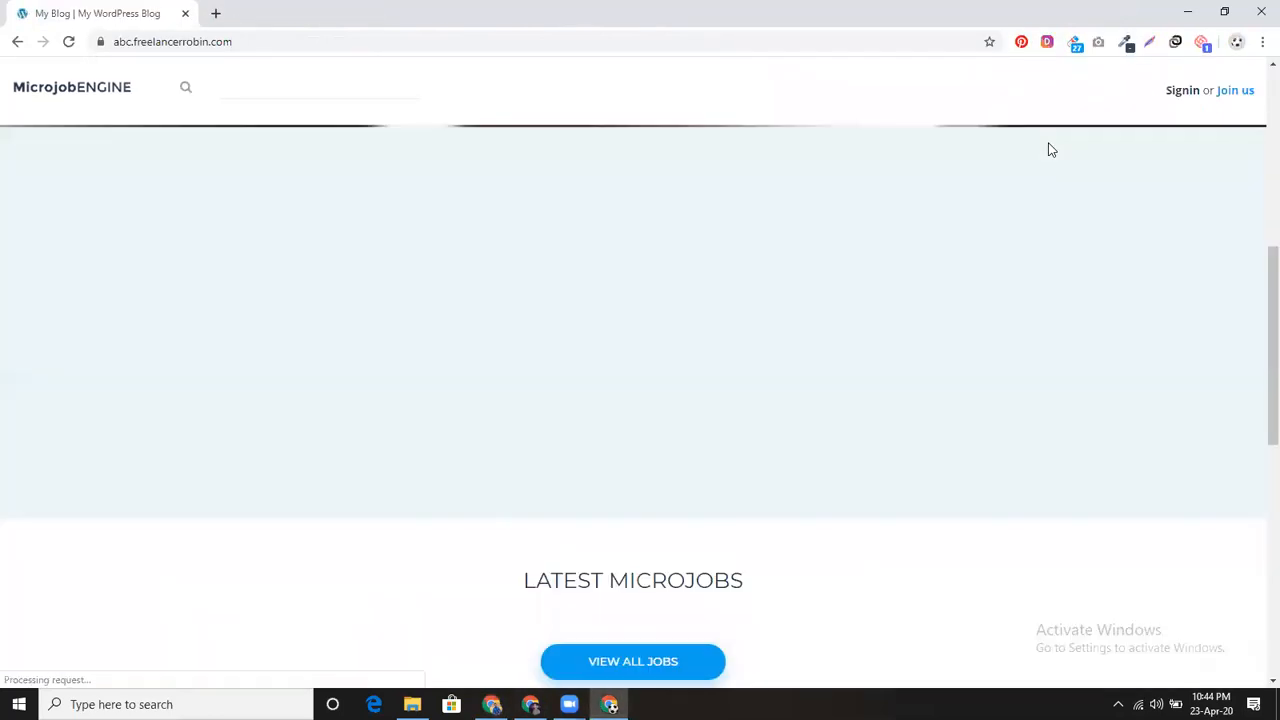
{"action": "scroll", "coordinate": [648, 253], "scroll_direction": "up", "scroll_amount": 6}
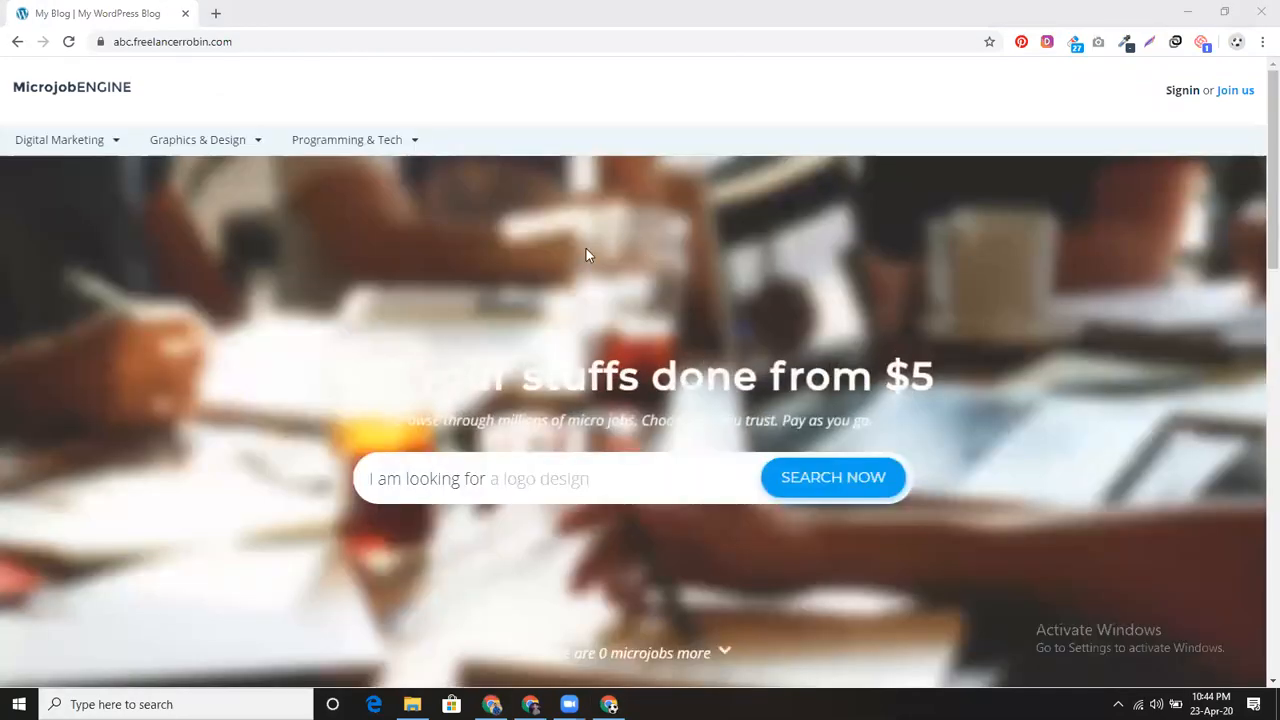
{"action": "left_click", "coordinate": [1236, 92]}
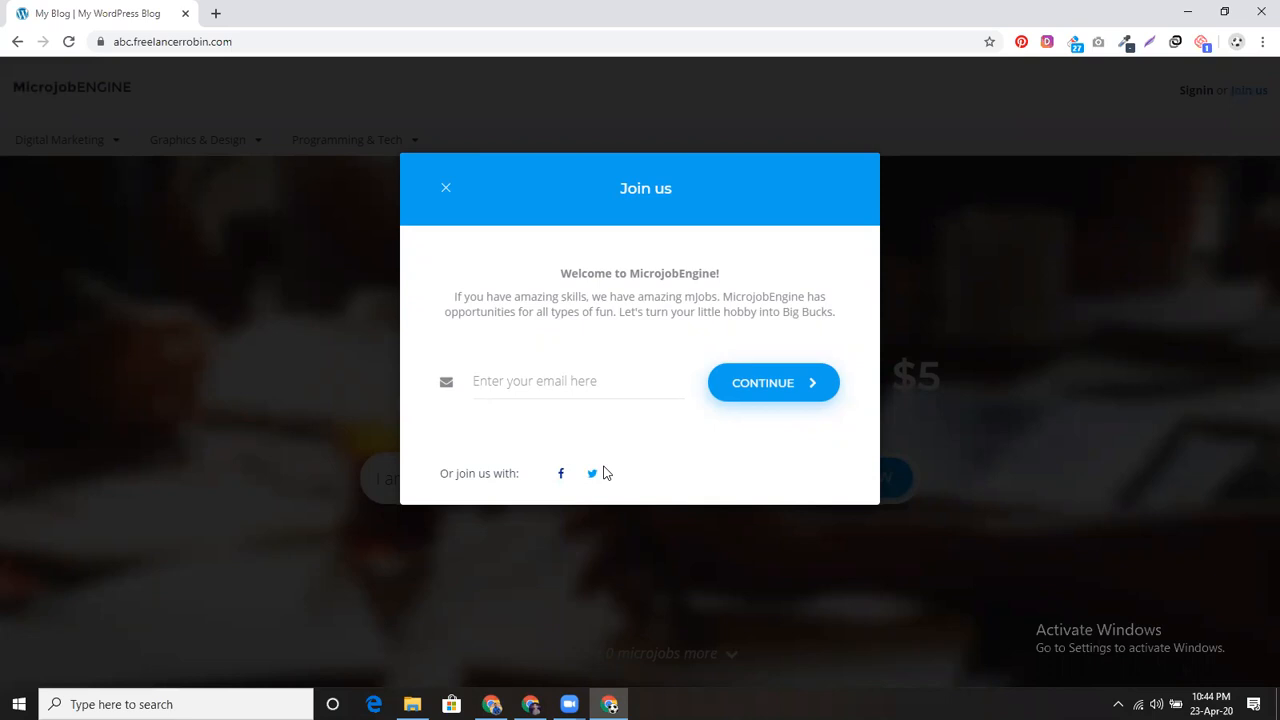
Step: Enter the saved e-mail address in the sign-up form and continue
{"action": "left_click", "coordinate": [595, 380]}
{"action": "left_click", "coordinate": [588, 423]}
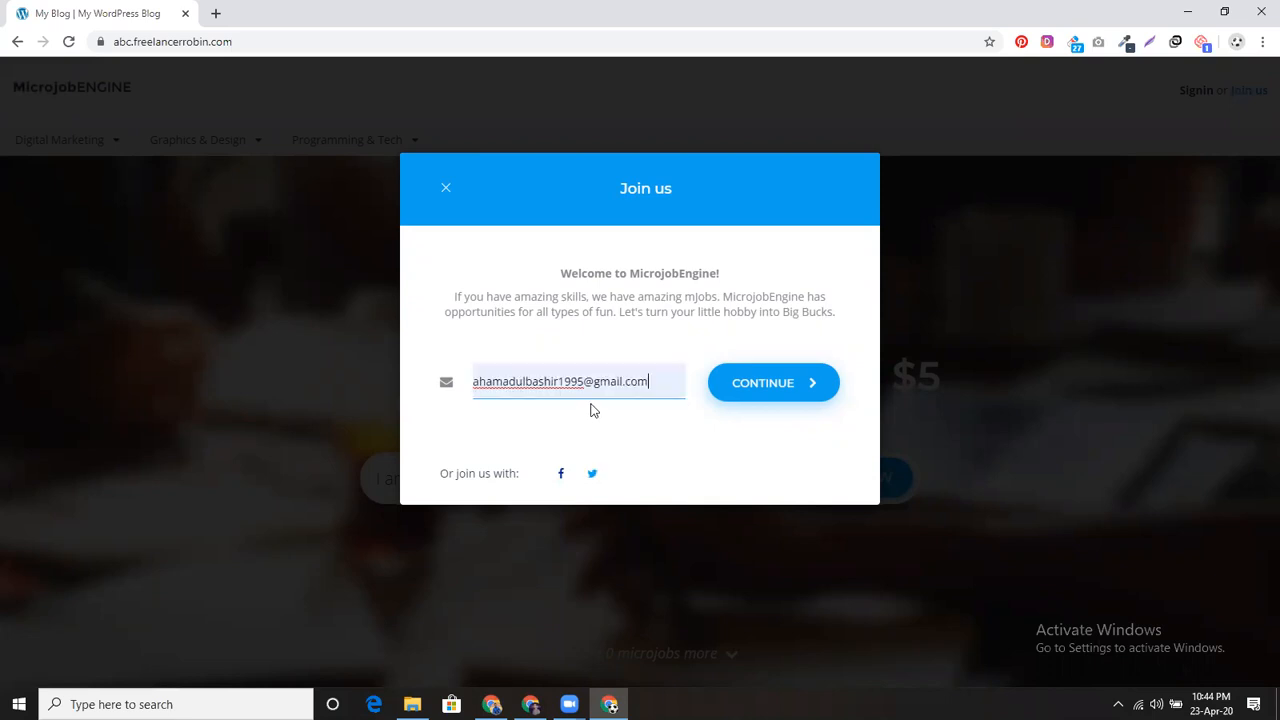
{"action": "left_click", "coordinate": [778, 388]}
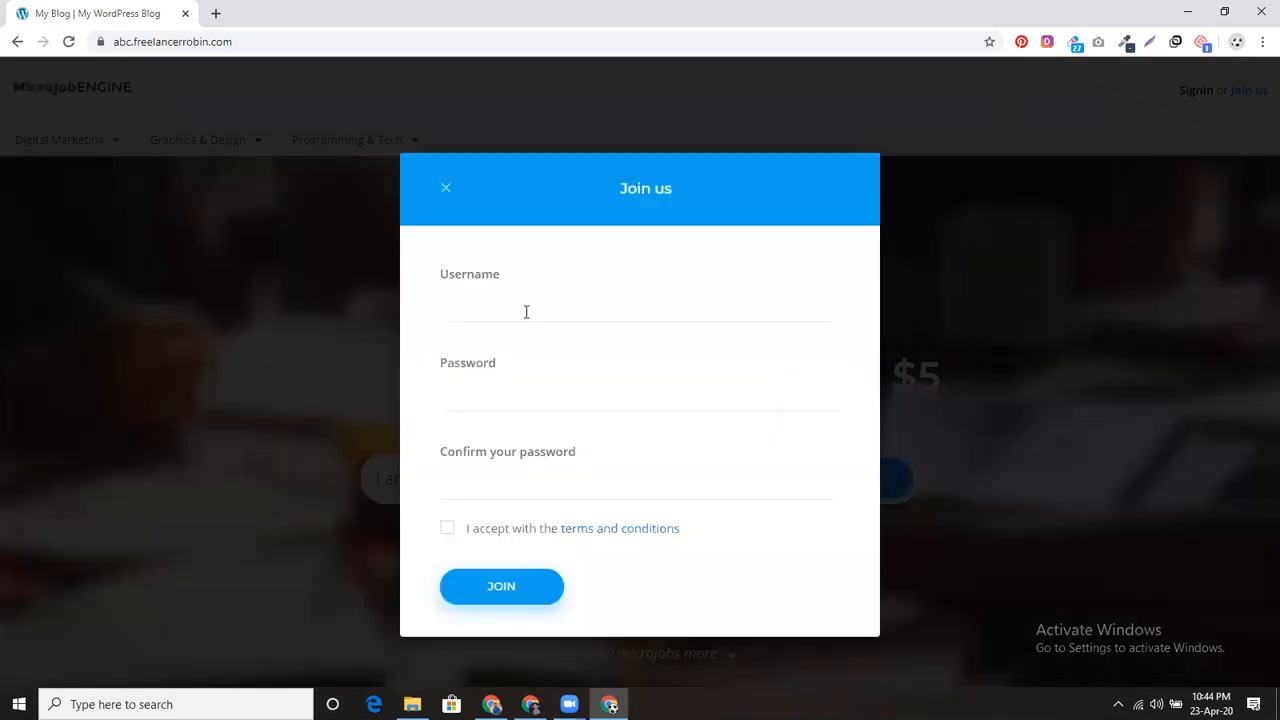
Step: Fill in a username and matching password, accept the terms, join, and save the login in Chrome
{"action": "left_click", "coordinate": [526, 306]}
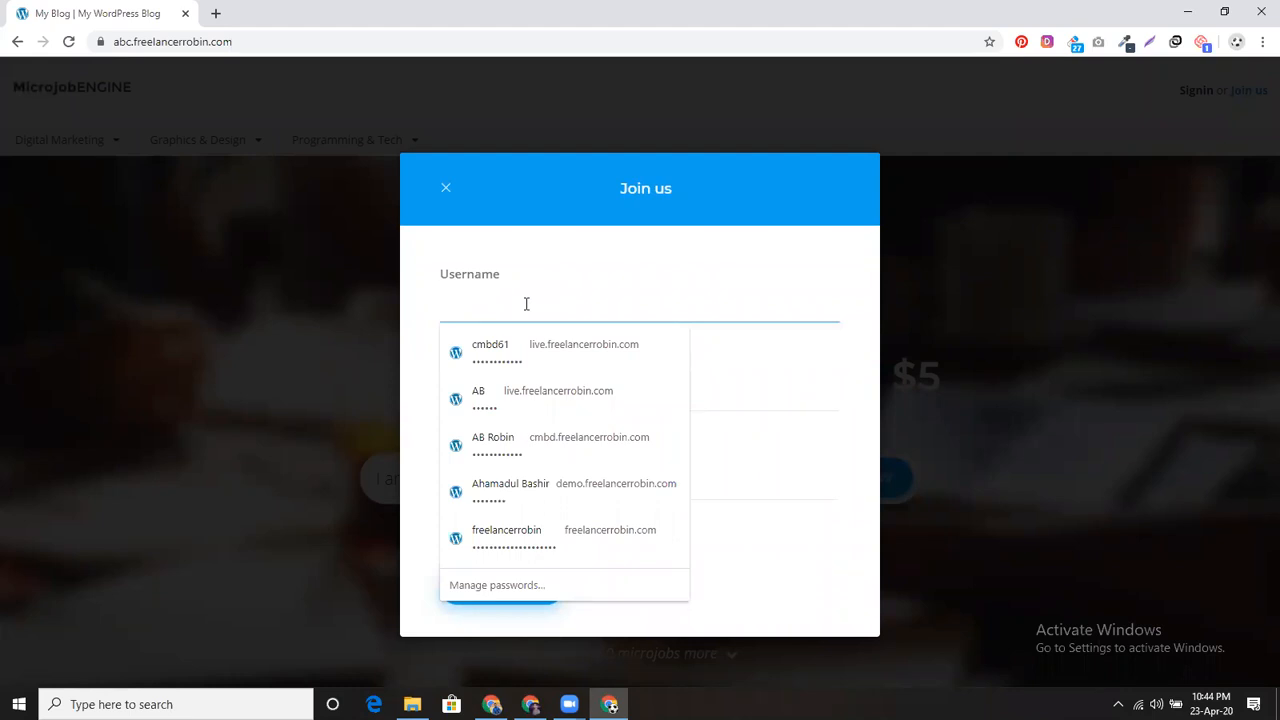
{"action": "type", "text": "Robin"}
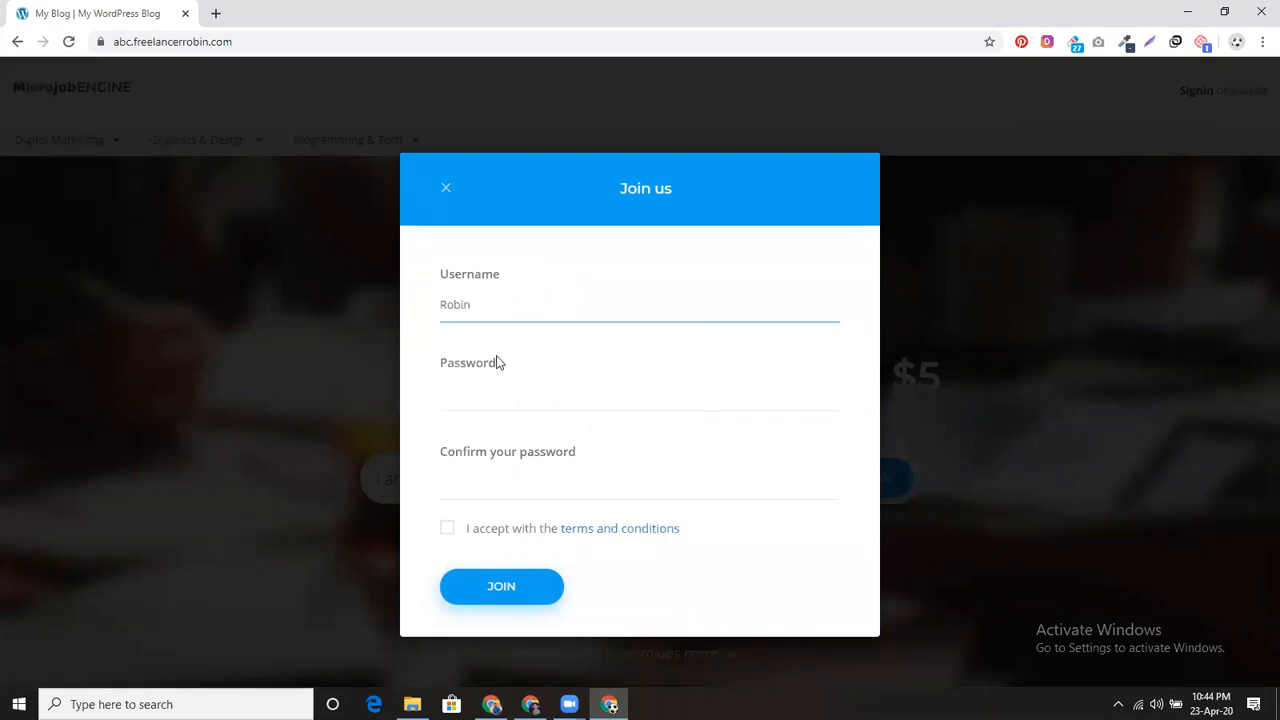
{"action": "left_click", "coordinate": [499, 388]}
{"action": "type", "text": "1"}
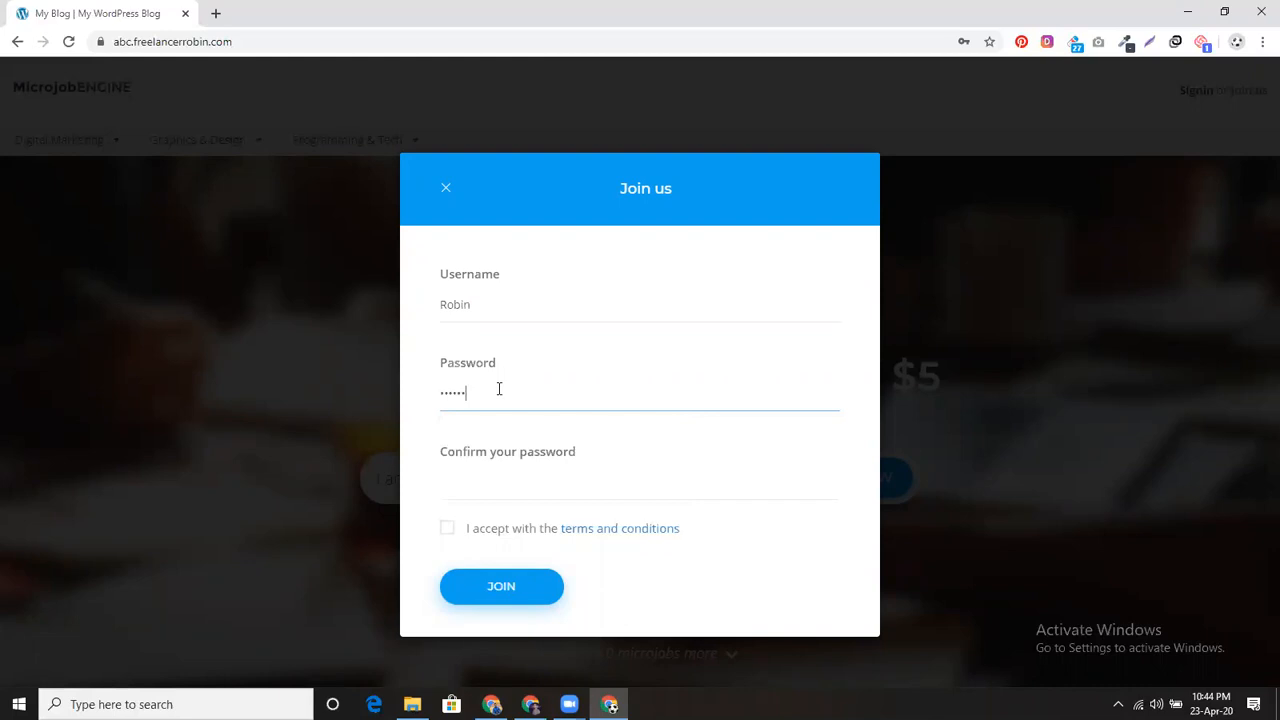
{"action": "left_click", "coordinate": [610, 490]}
{"action": "type", "text": "1"}
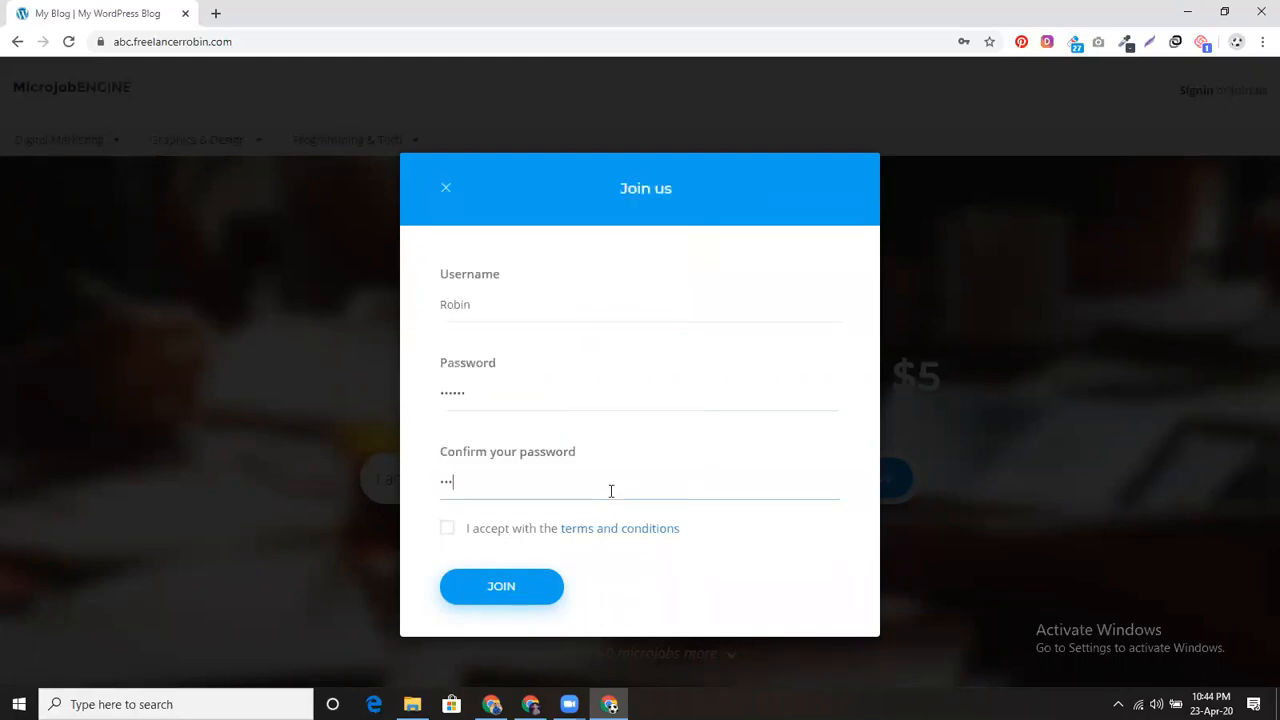
{"action": "left_click", "coordinate": [447, 528]}
{"action": "left_click", "coordinate": [494, 589]}
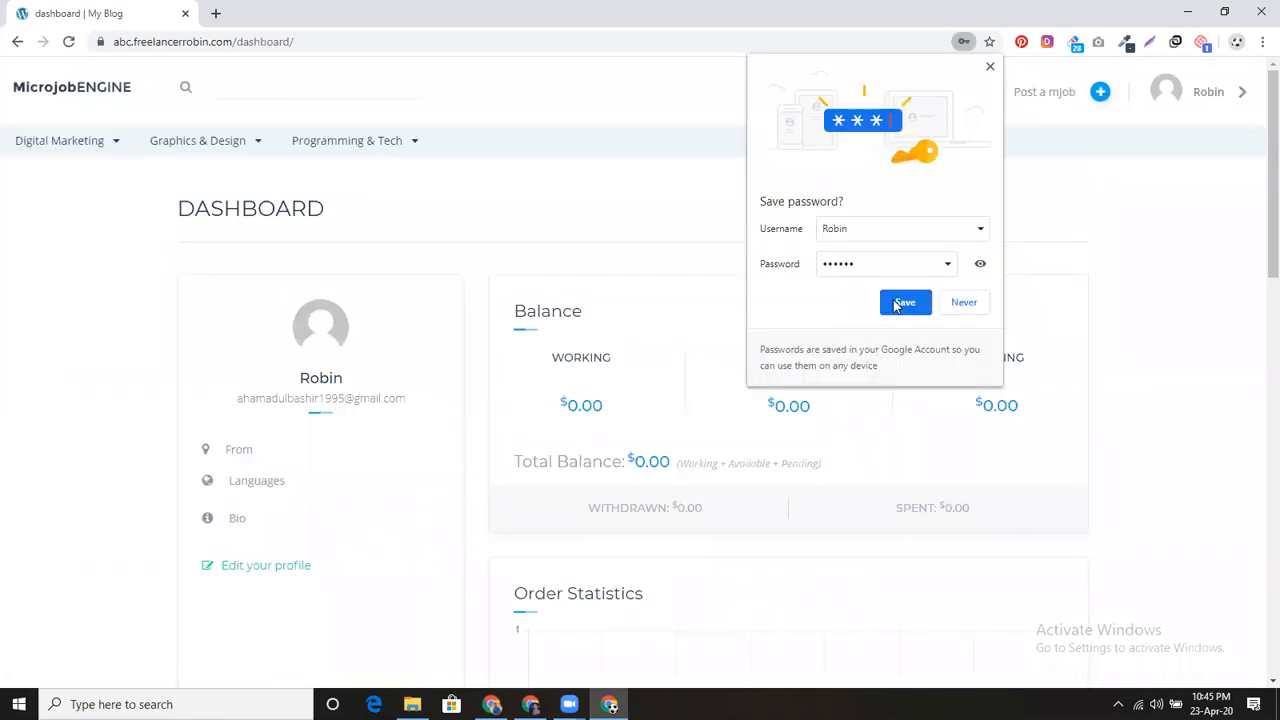
{"action": "left_click", "coordinate": [896, 302]}
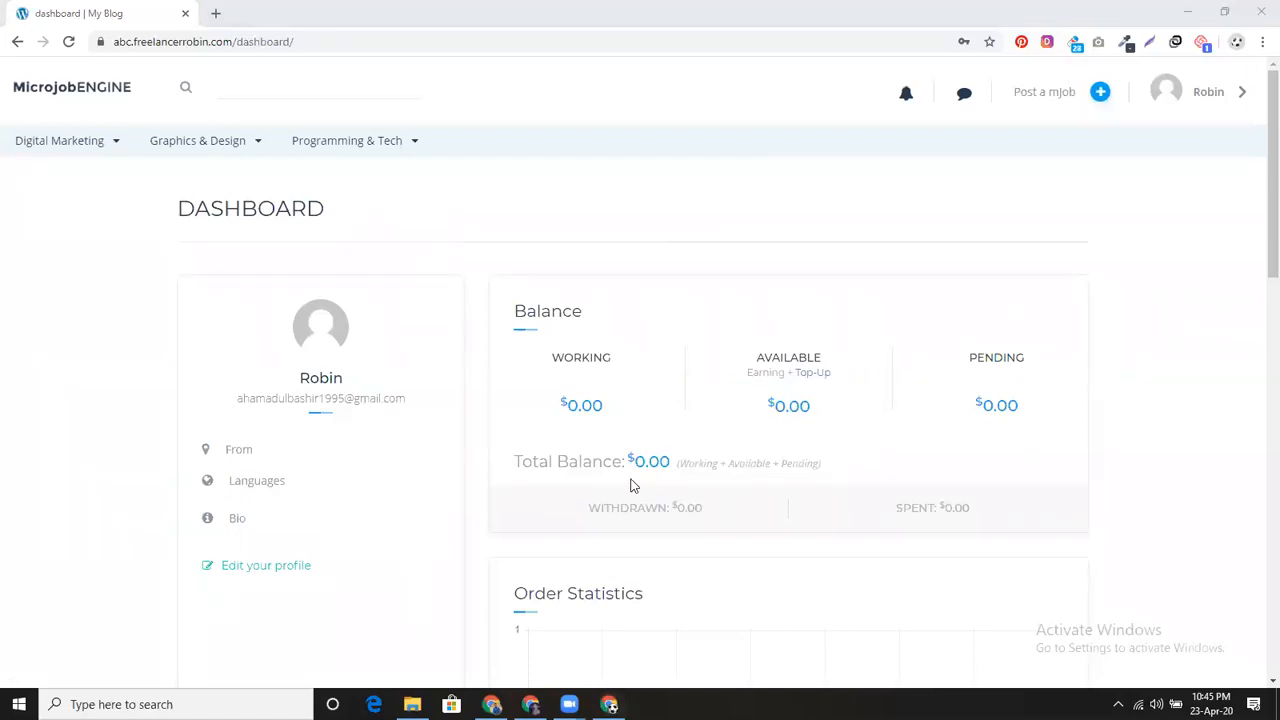
Step: Look over the new dashboard's zero-value statistics, then go to Edit your profile
{"action": "scroll", "coordinate": [630, 485], "scroll_direction": "down", "scroll_amount": 2}
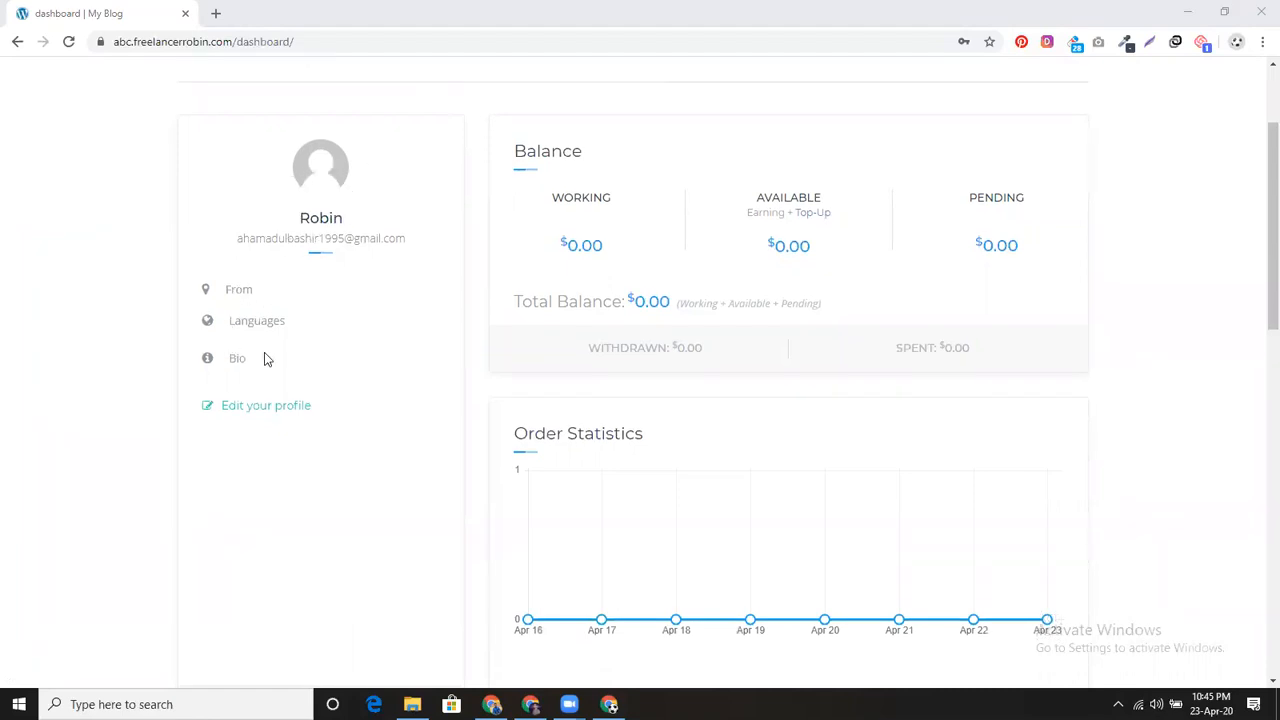
{"action": "scroll", "coordinate": [650, 507], "scroll_direction": "down", "scroll_amount": 2}
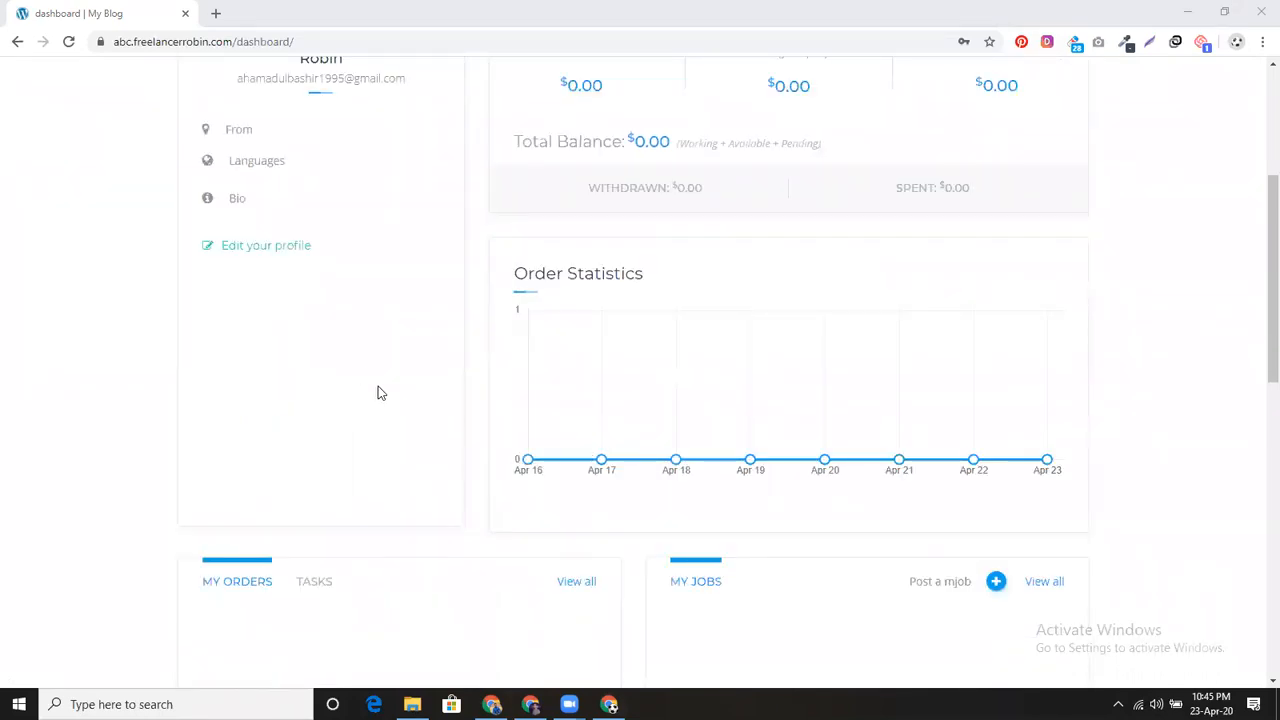
{"action": "scroll", "coordinate": [422, 388], "scroll_direction": "up", "scroll_amount": 3}
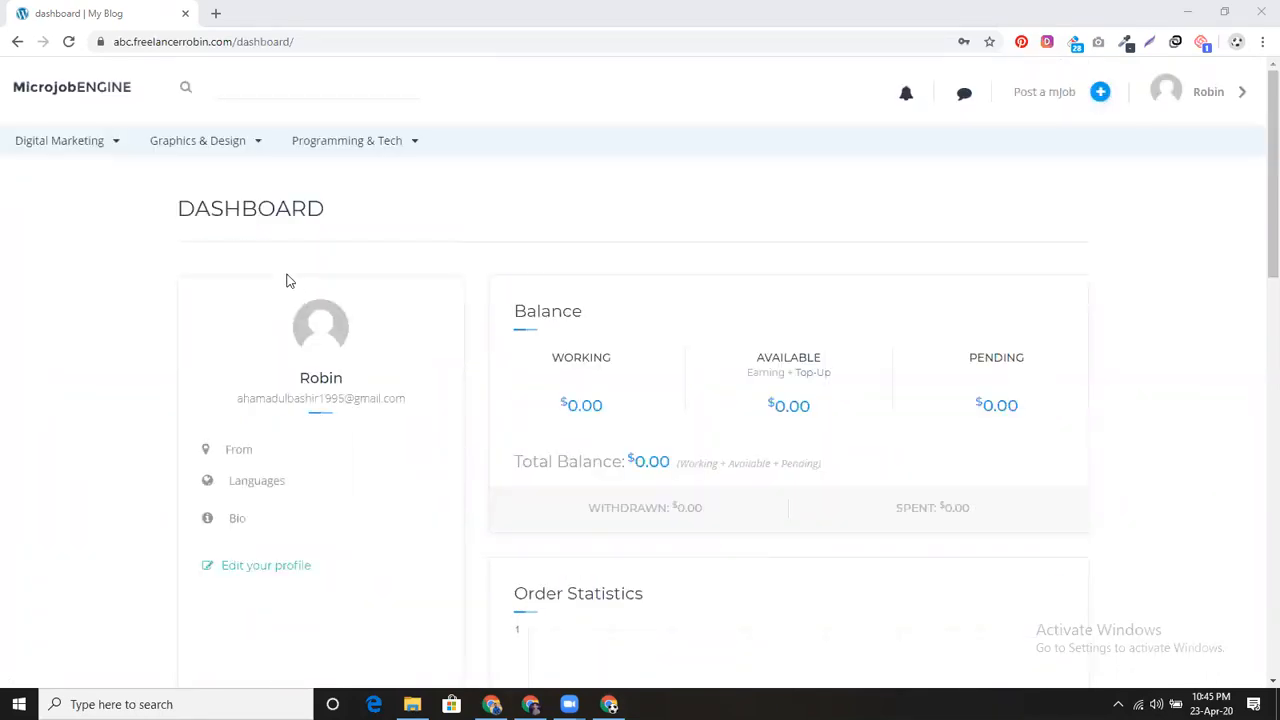
{"action": "left_click", "coordinate": [246, 566]}
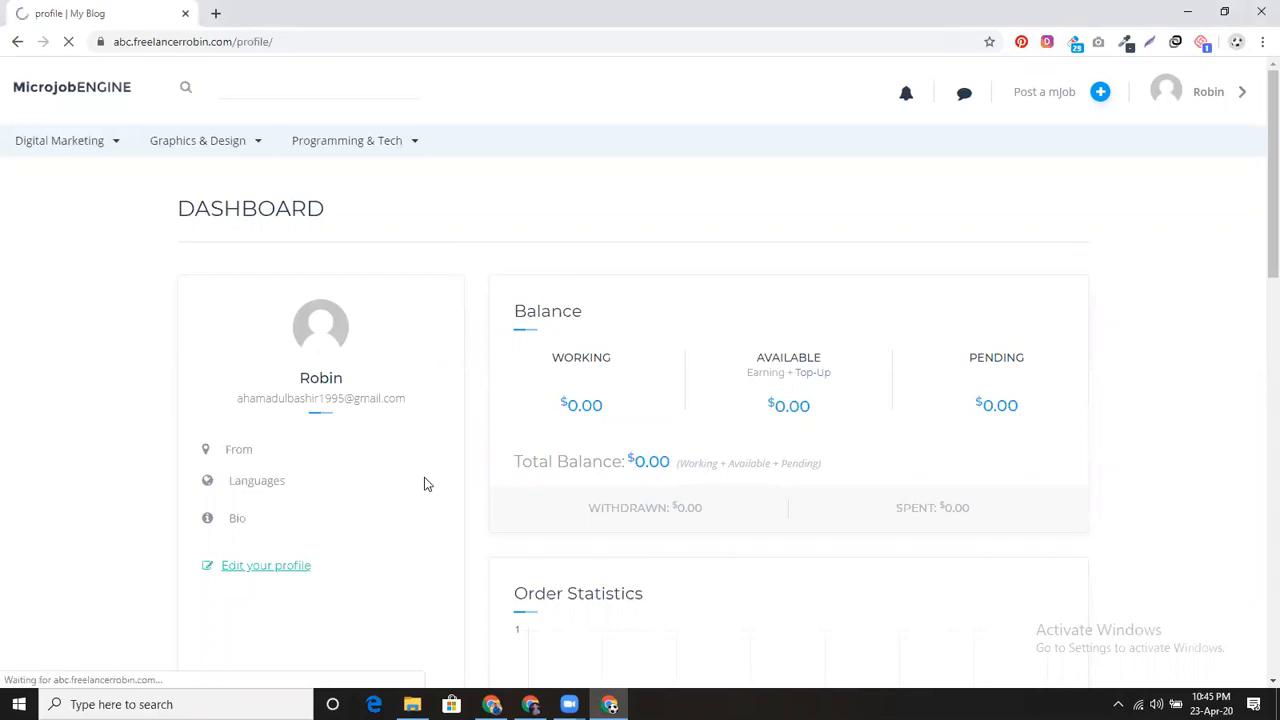
Step: Upload Untitled design.png from web (D:) > CMBD > AB Robin Logo as the avatar and save
{"action": "left_click", "coordinate": [323, 346]}
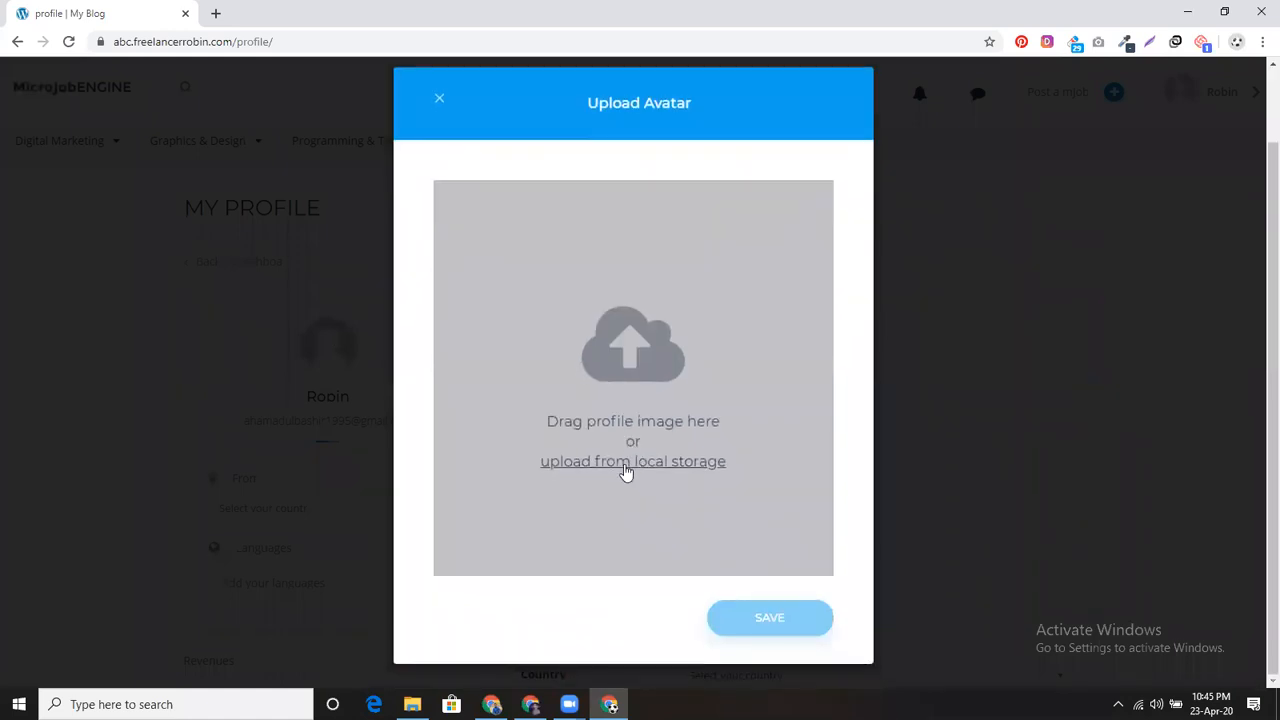
{"action": "left_click", "coordinate": [625, 466]}
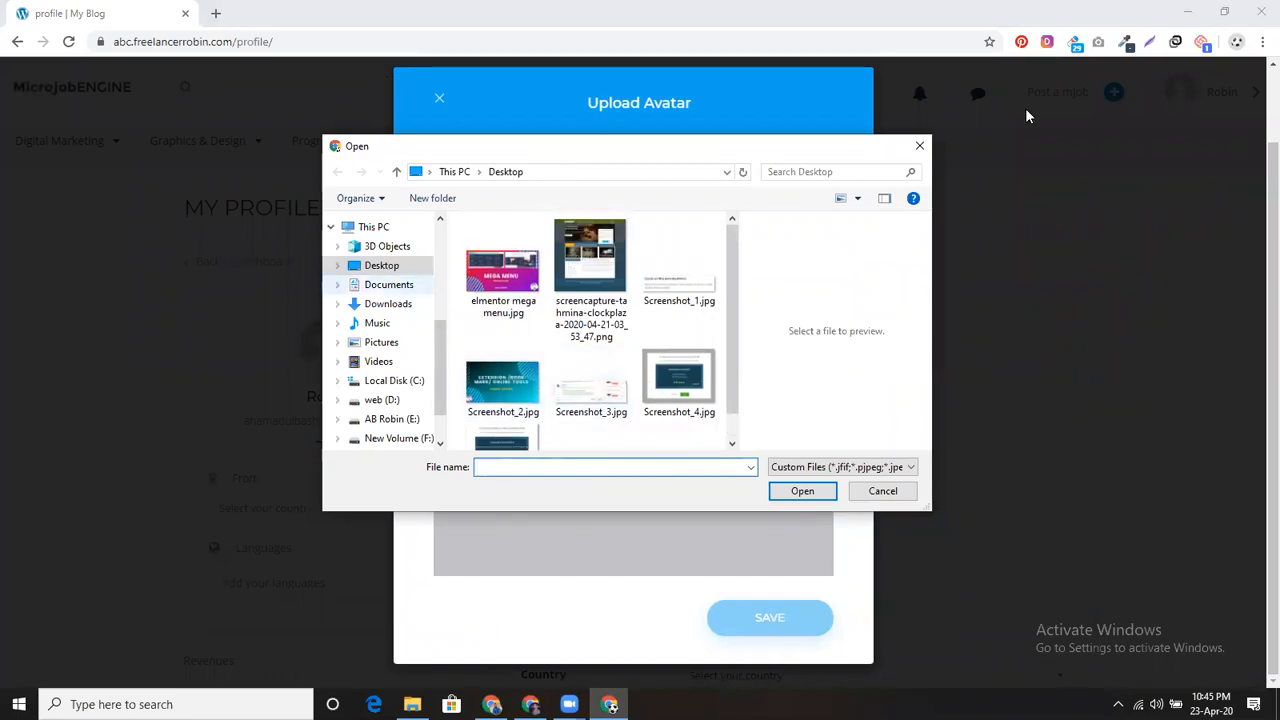
{"action": "left_click", "coordinate": [919, 146]}
{"action": "left_click", "coordinate": [661, 424]}
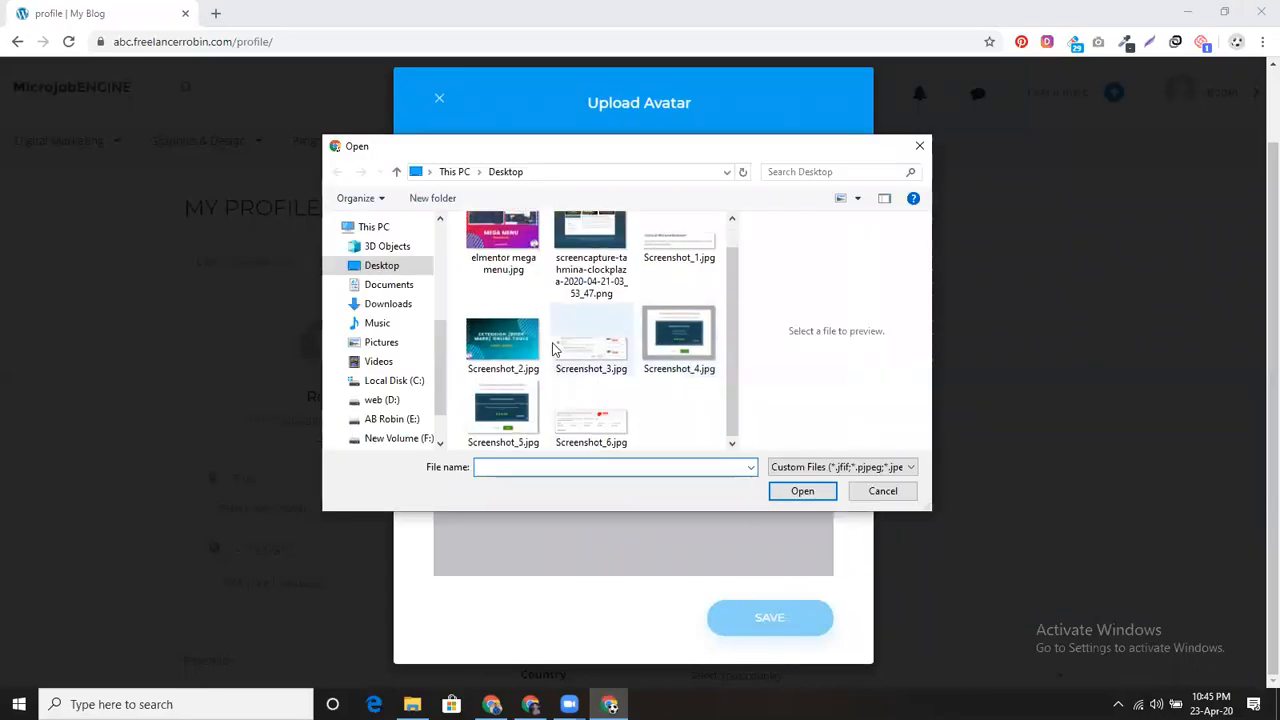
{"action": "left_click", "coordinate": [378, 401]}
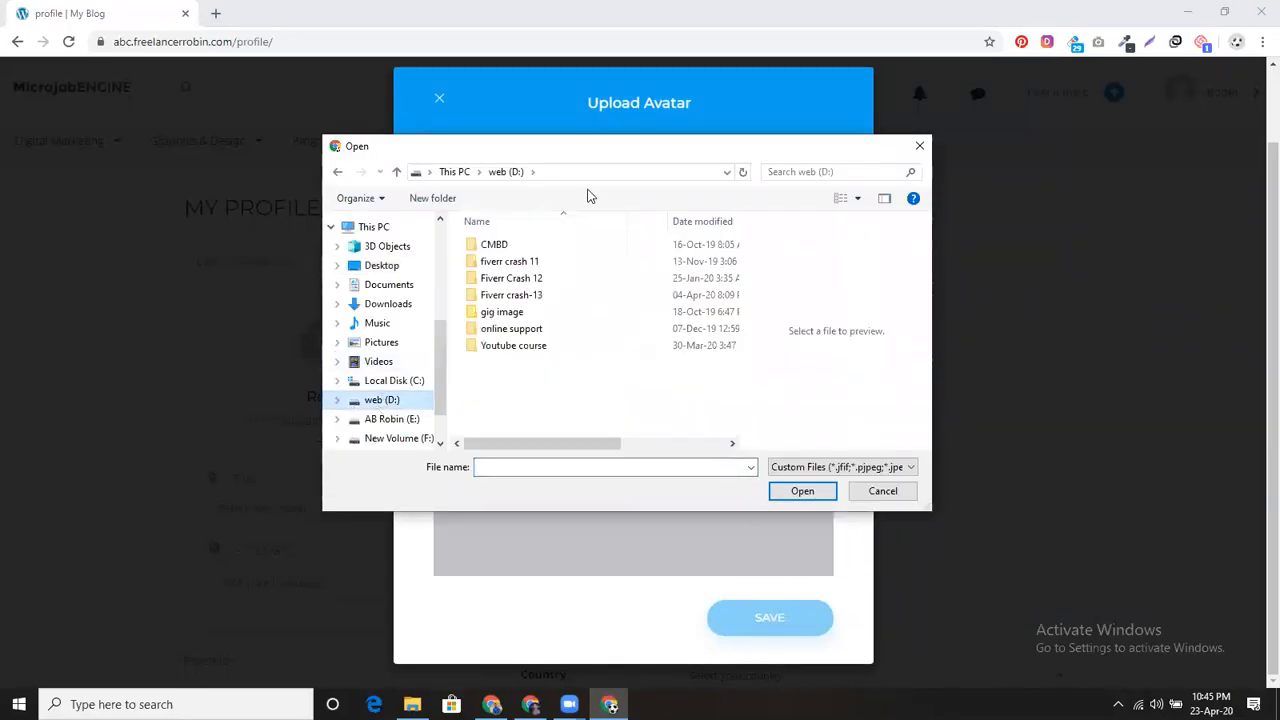
{"action": "double_click", "coordinate": [532, 246]}
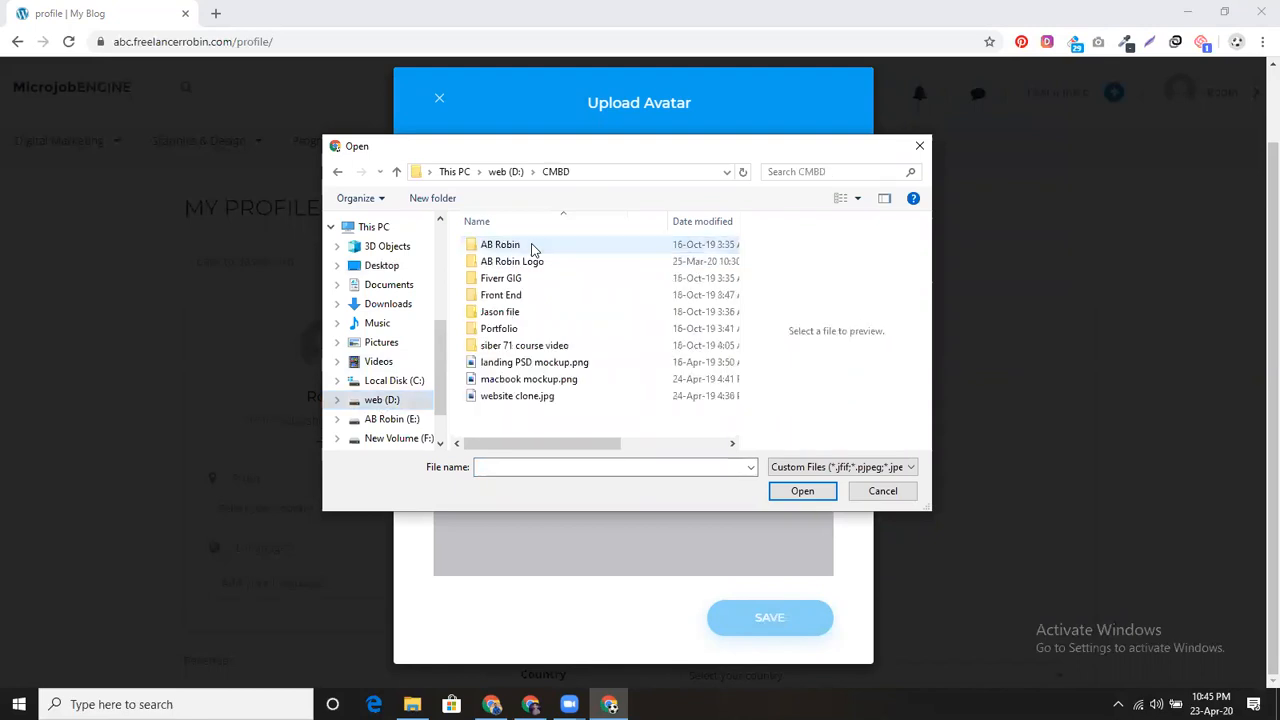
{"action": "double_click", "coordinate": [531, 262]}
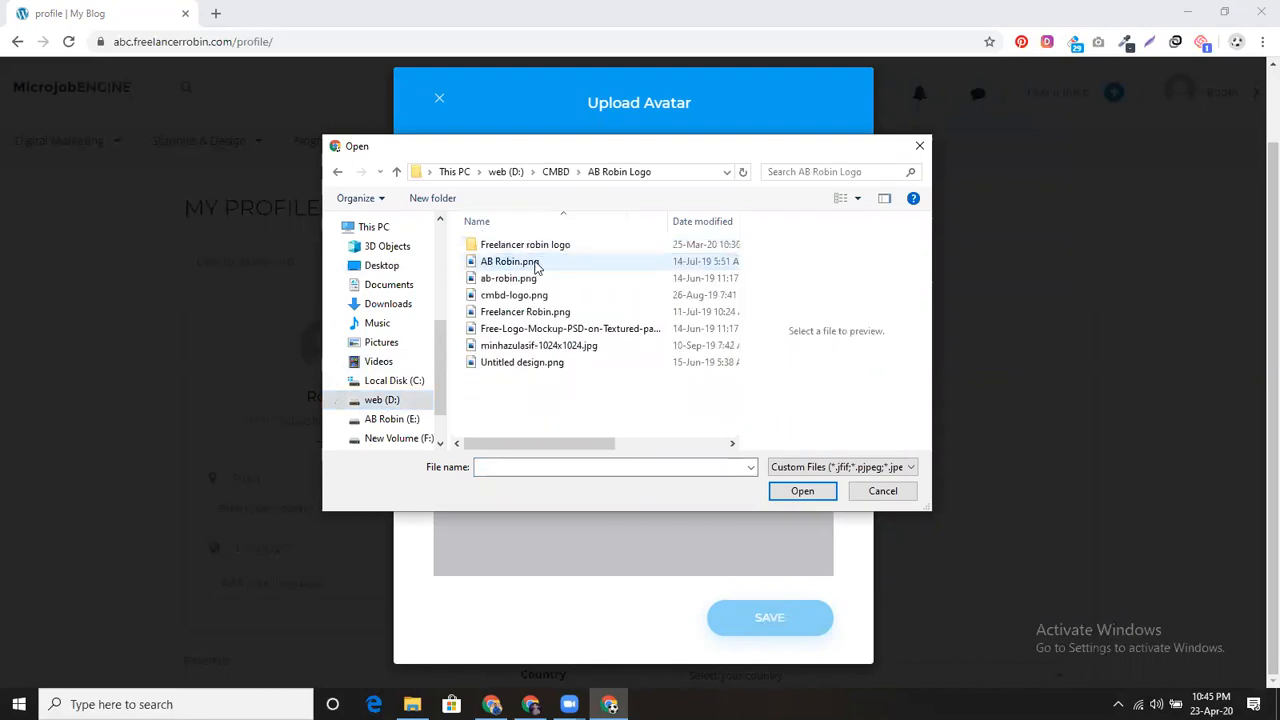
{"action": "left_click", "coordinate": [546, 365]}
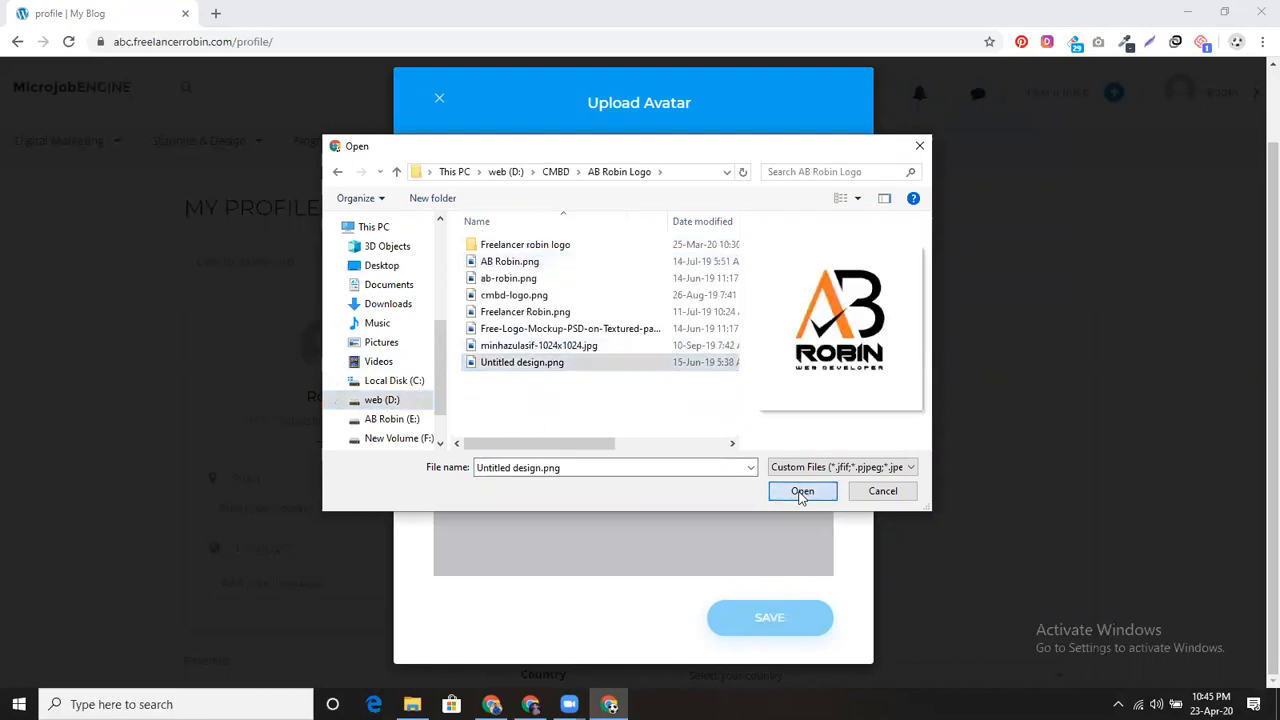
{"action": "left_click", "coordinate": [800, 494]}
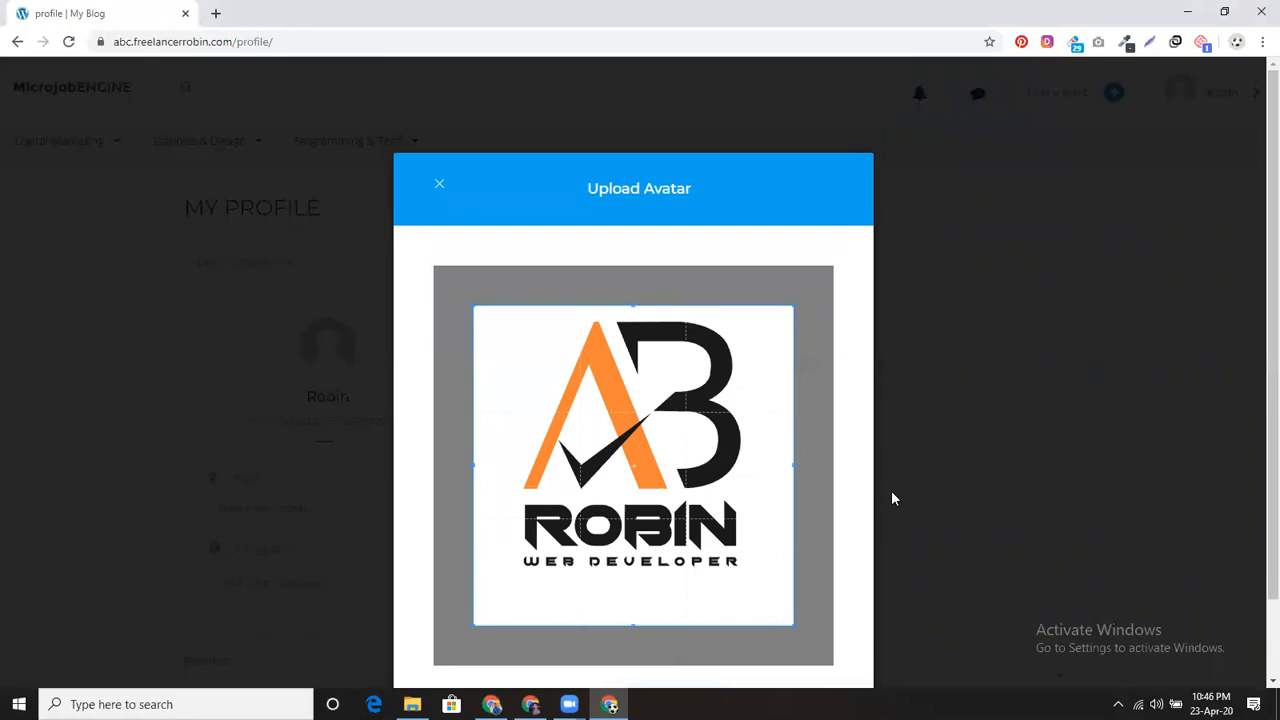
{"action": "scroll", "coordinate": [886, 486], "scroll_direction": "down", "scroll_amount": 2}
{"action": "left_click", "coordinate": [724, 613]}
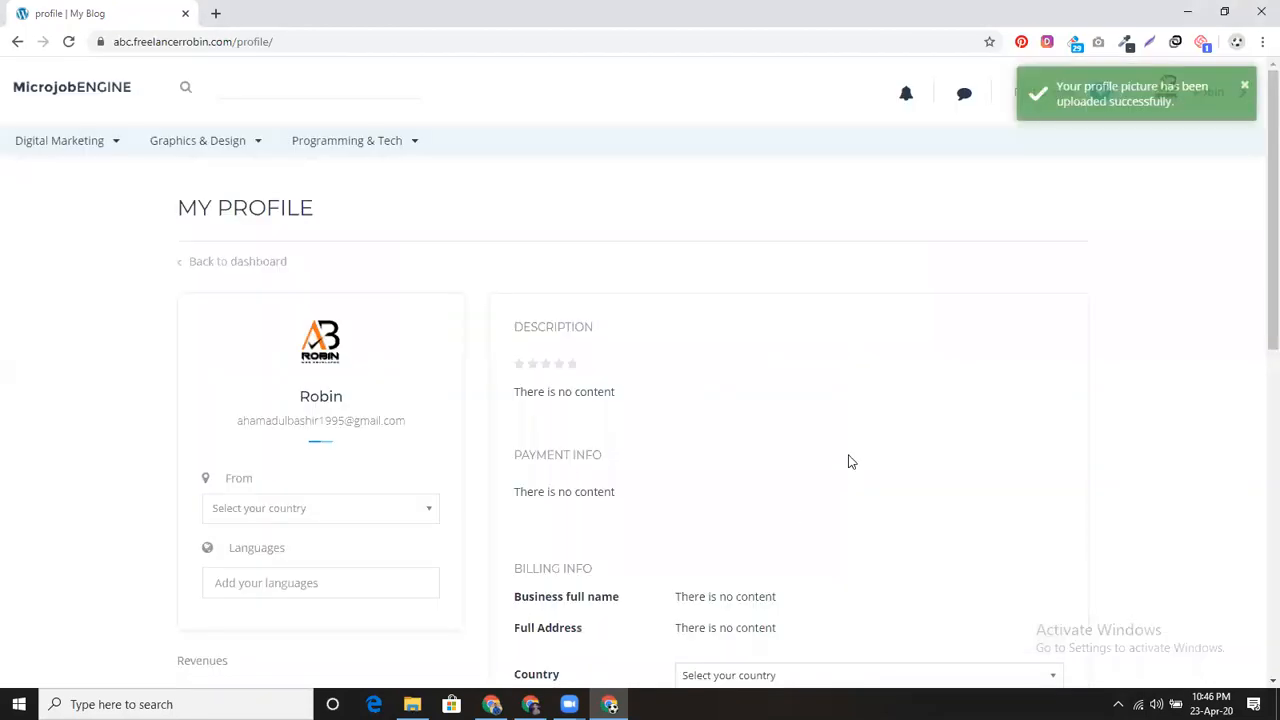
Step: Set the profile's From country to Bangladesh
{"action": "left_click", "coordinate": [349, 514]}
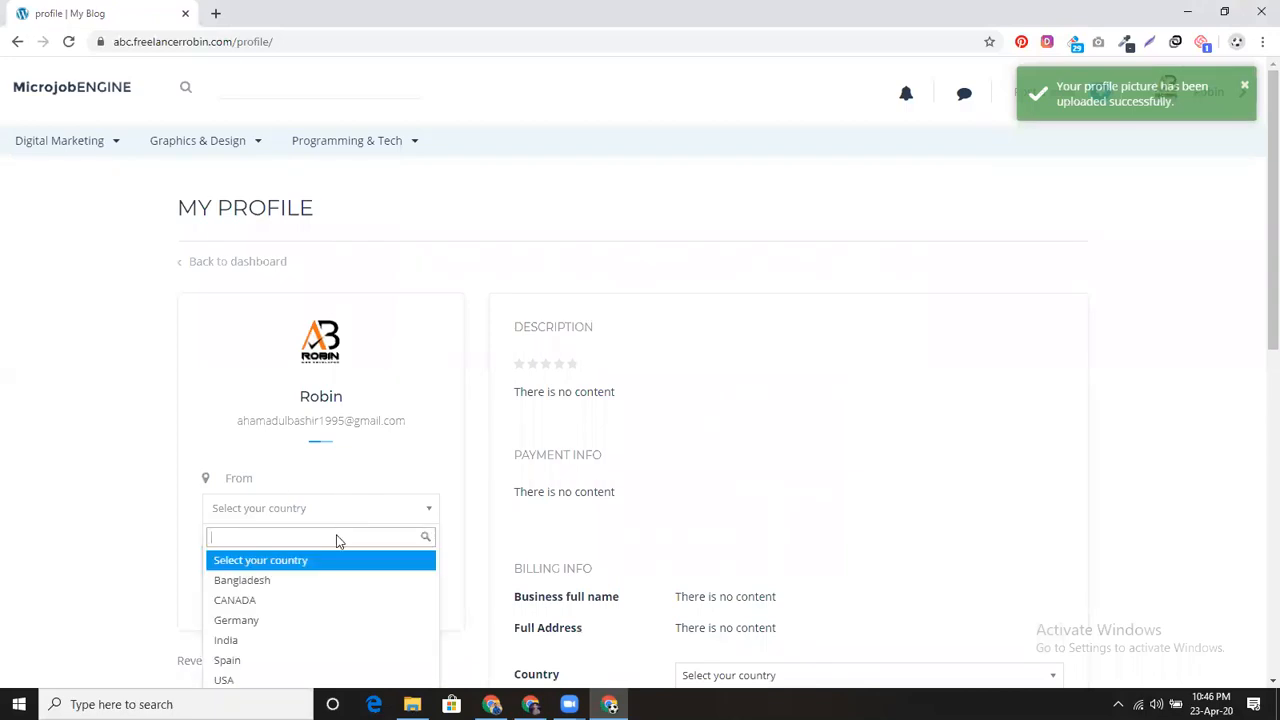
{"action": "left_click", "coordinate": [325, 580]}
{"action": "scroll", "coordinate": [346, 566], "scroll_direction": "down", "scroll_amount": 1}
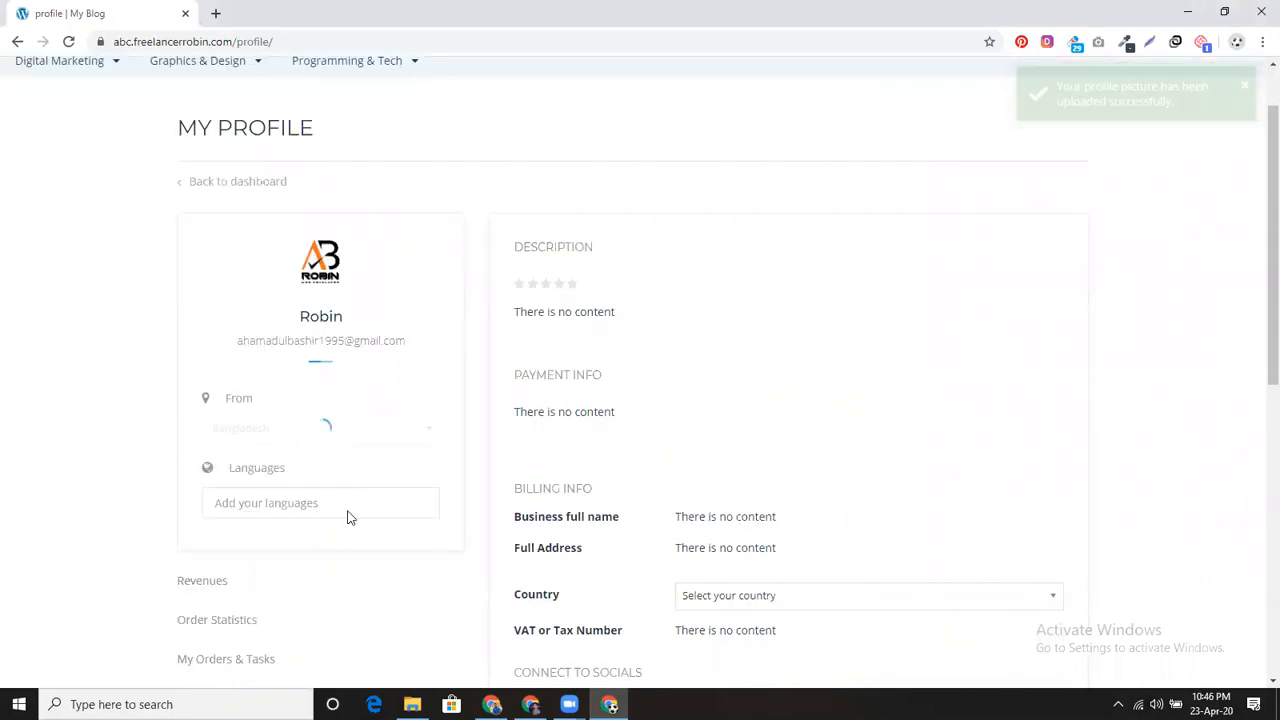
{"action": "scroll", "coordinate": [352, 505], "scroll_direction": "down", "scroll_amount": 1}
Step: Add English, Bangla and Spanish to the profile's Languages
{"action": "left_click", "coordinate": [356, 431]}
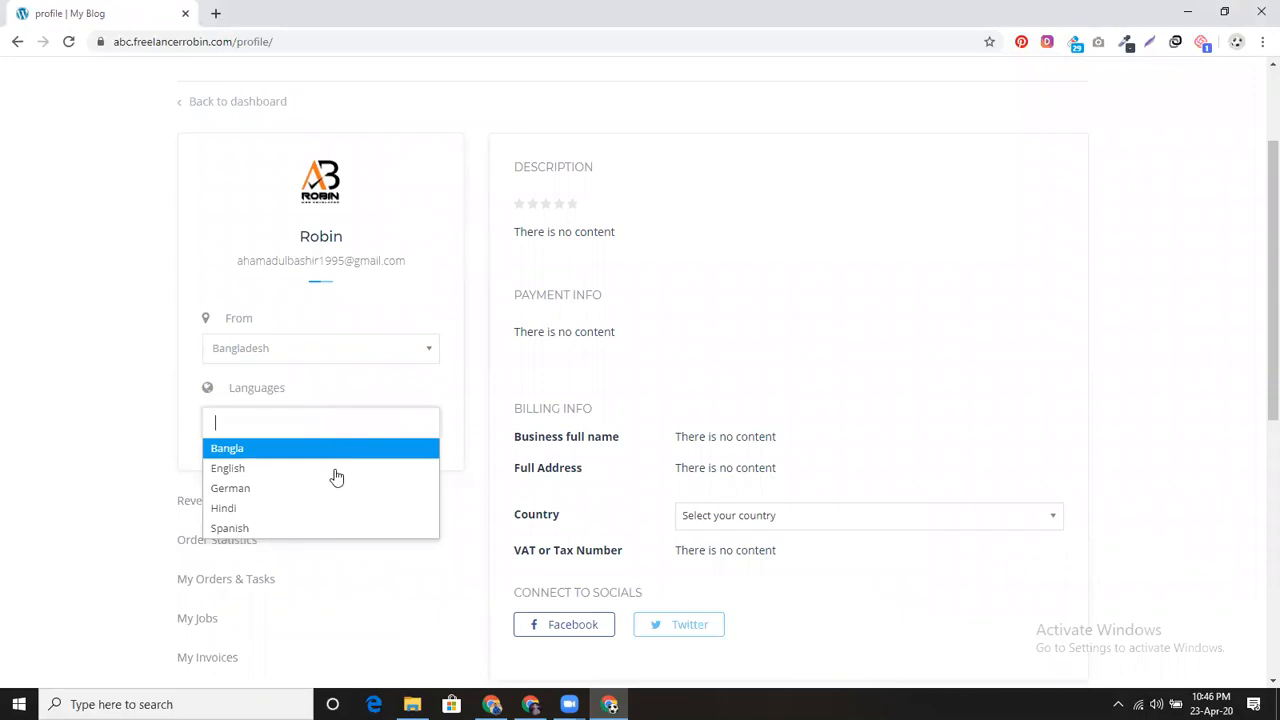
{"action": "left_click", "coordinate": [336, 464]}
{"action": "left_click", "coordinate": [350, 423]}
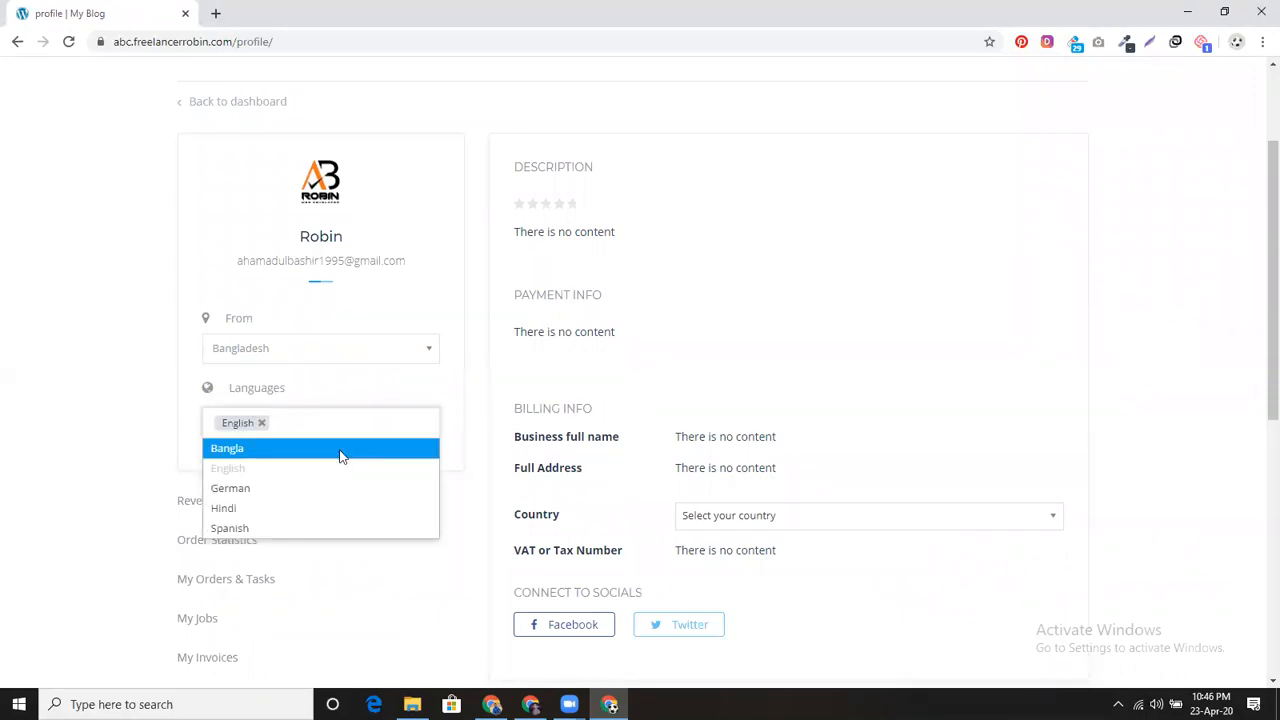
{"action": "left_click", "coordinate": [340, 450]}
{"action": "left_click", "coordinate": [369, 432]}
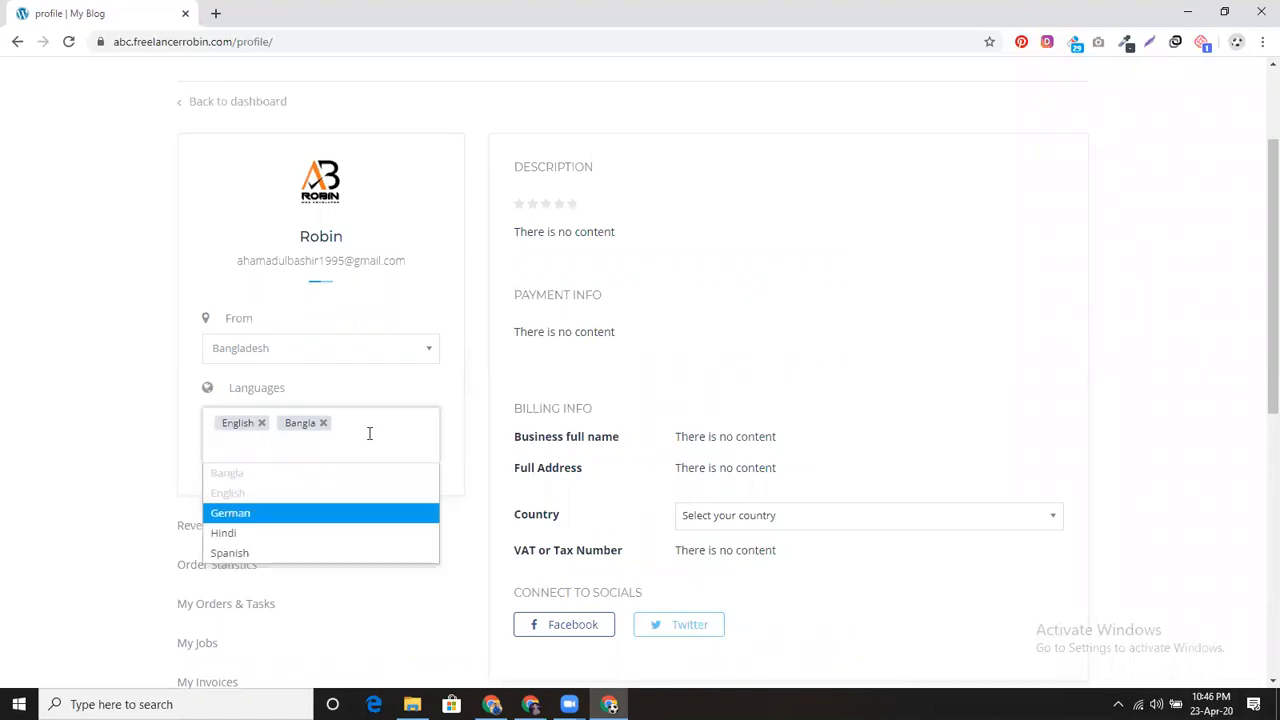
{"action": "left_click", "coordinate": [366, 556]}
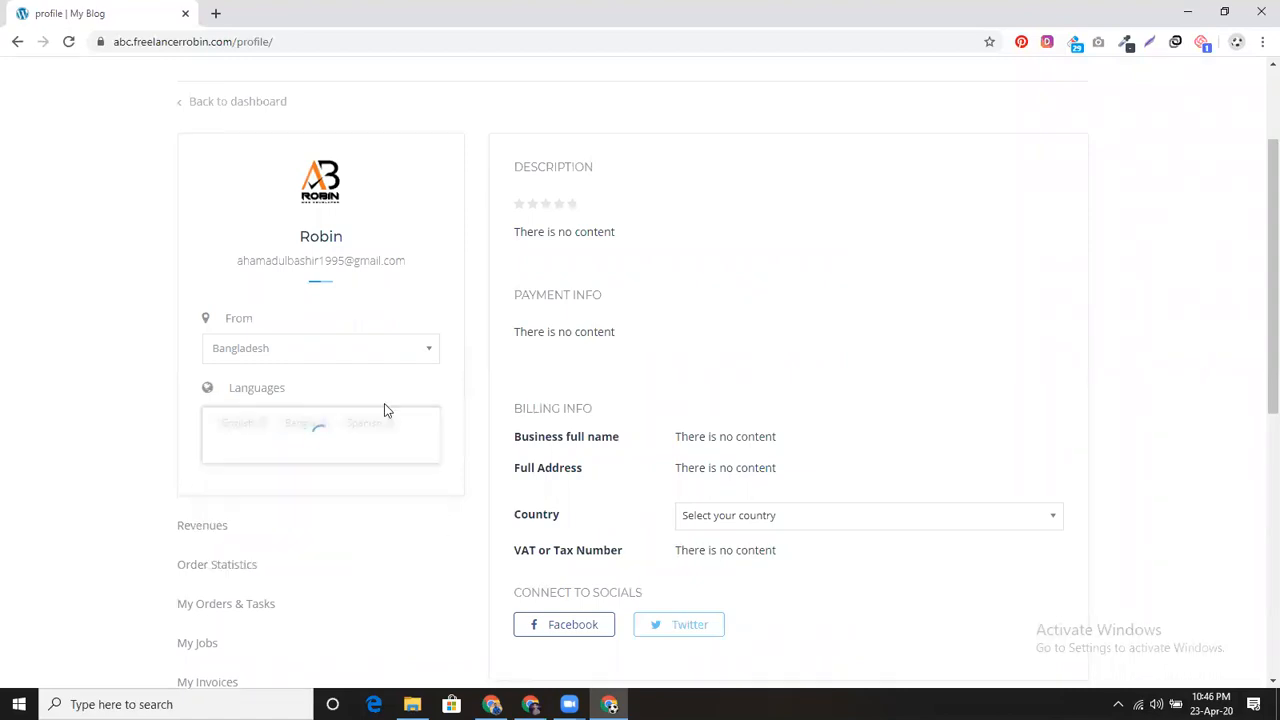
{"action": "scroll", "coordinate": [398, 527], "scroll_direction": "down", "scroll_amount": 2}
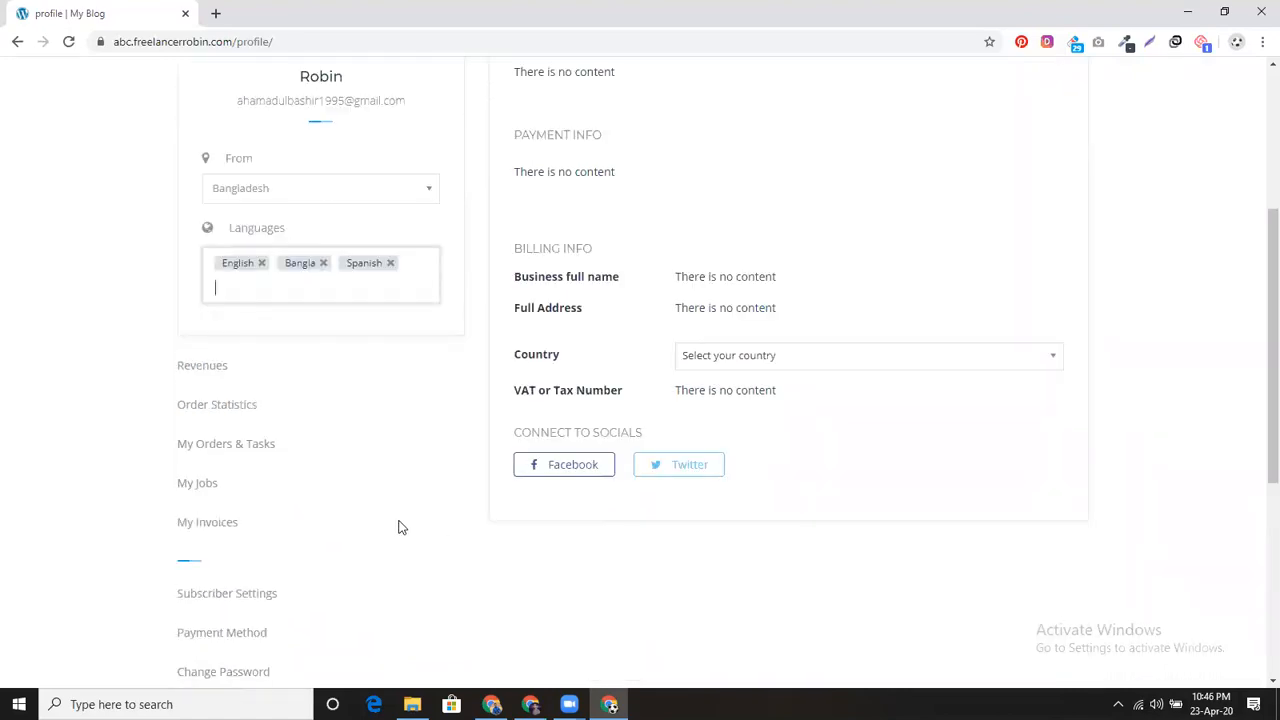
{"action": "scroll", "coordinate": [398, 527], "scroll_direction": "up", "scroll_amount": 1}
{"action": "scroll", "coordinate": [398, 527], "scroll_direction": "up", "scroll_amount": 3}
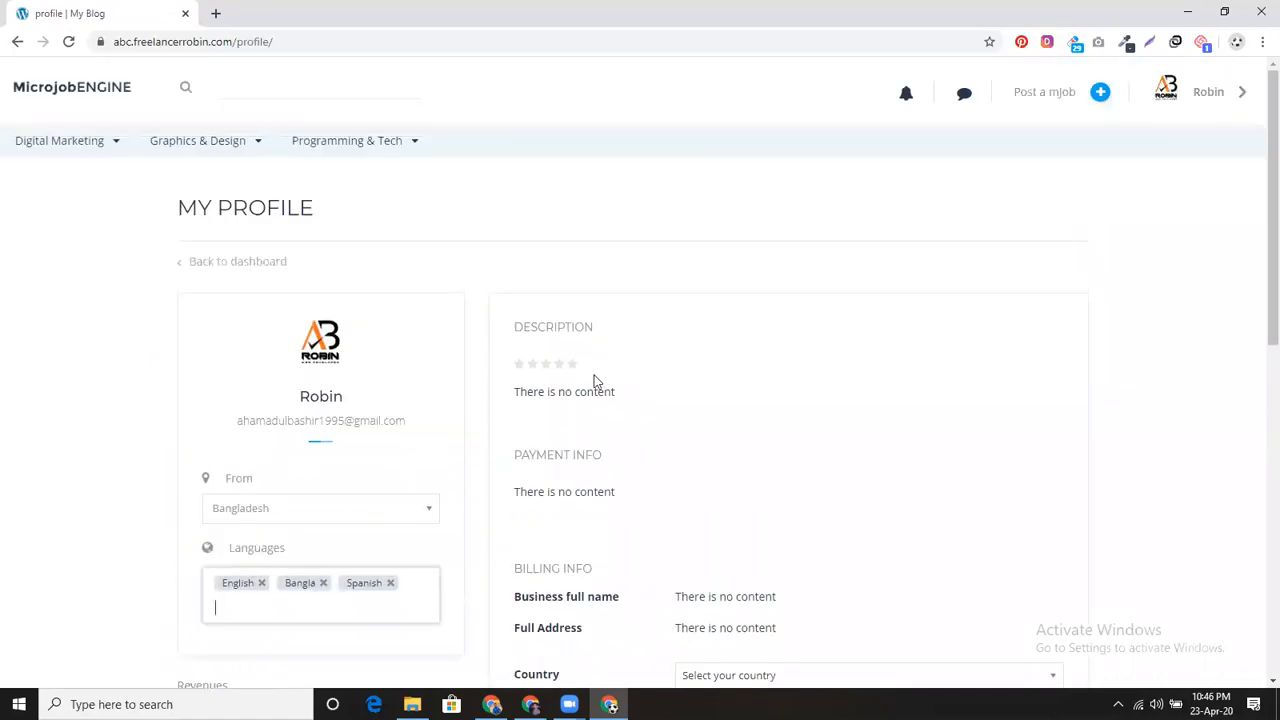
Step: Write a profile description introducing the member as a WordPress expert
{"action": "left_click", "coordinate": [604, 401]}
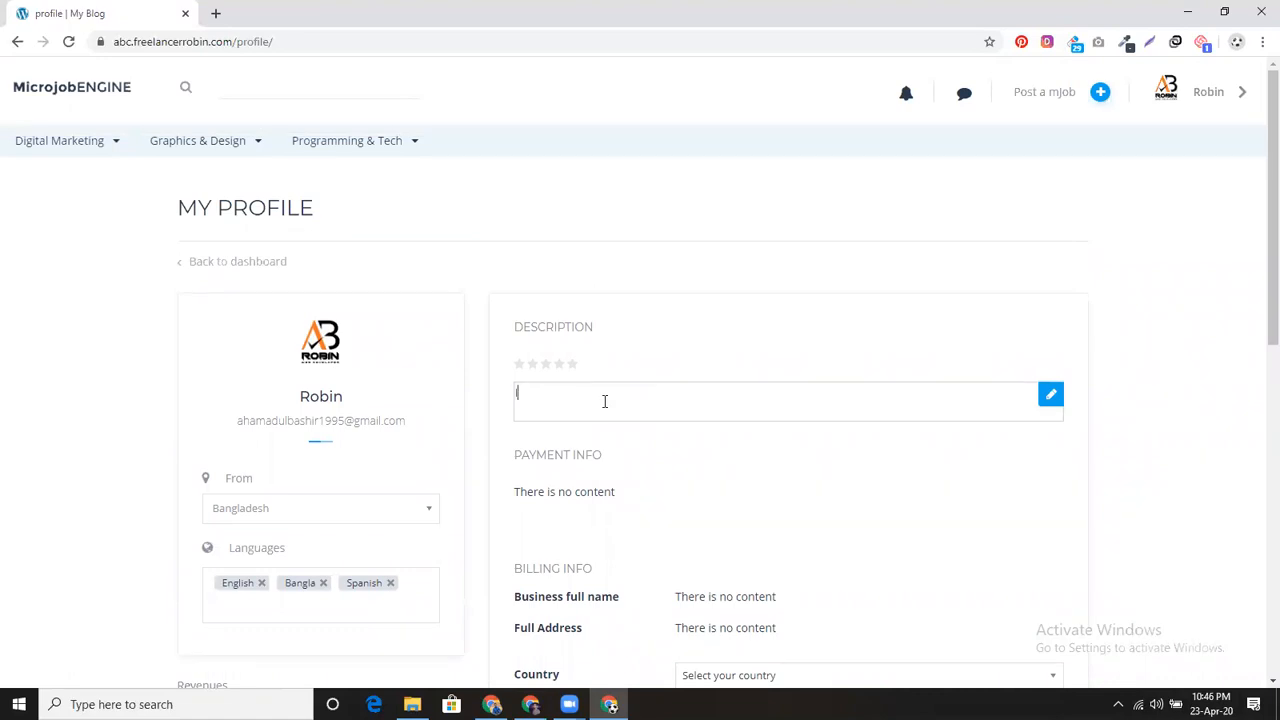
{"action": "type", "text": "I'm"}
{"action": "key", "text": "BackSpace"}
{"action": "key", "text": "BackSpace"}
{"action": "type", "text": "AB Robin. wordpress expe"}
{"action": "left_click", "coordinate": [629, 463]}
{"action": "scroll", "coordinate": [629, 463], "scroll_direction": "down", "scroll_amount": 3}
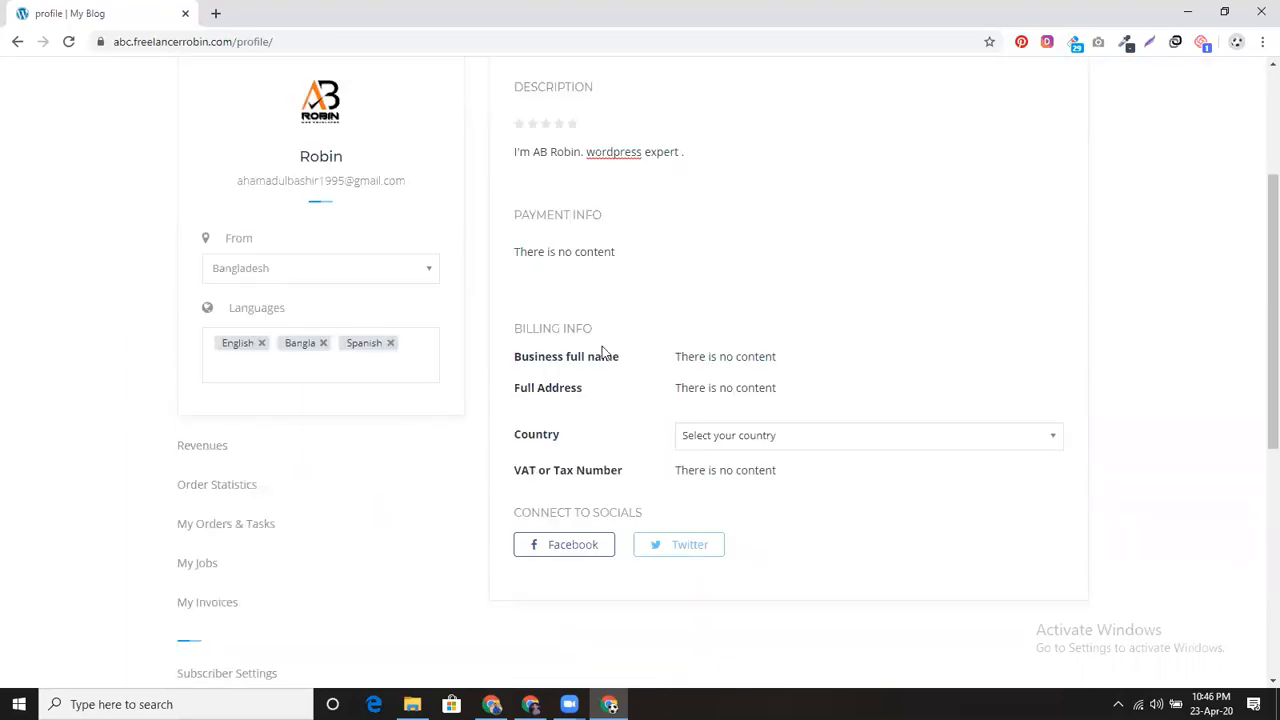
Step: Fill in the billing business full name and full address, and choose Bangladesh as country
{"action": "left_click", "coordinate": [712, 362]}
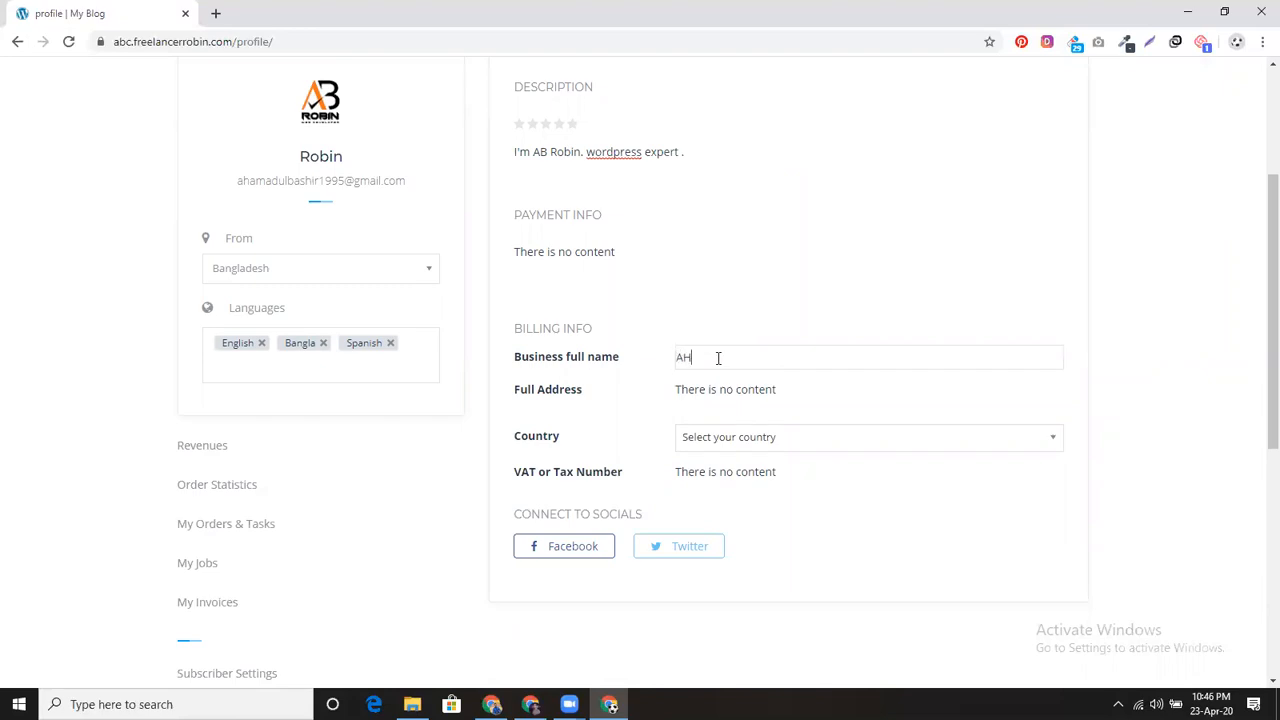
{"action": "type", "text": "Ahamadul Bashir Robin"}
{"action": "left_click", "coordinate": [749, 402]}
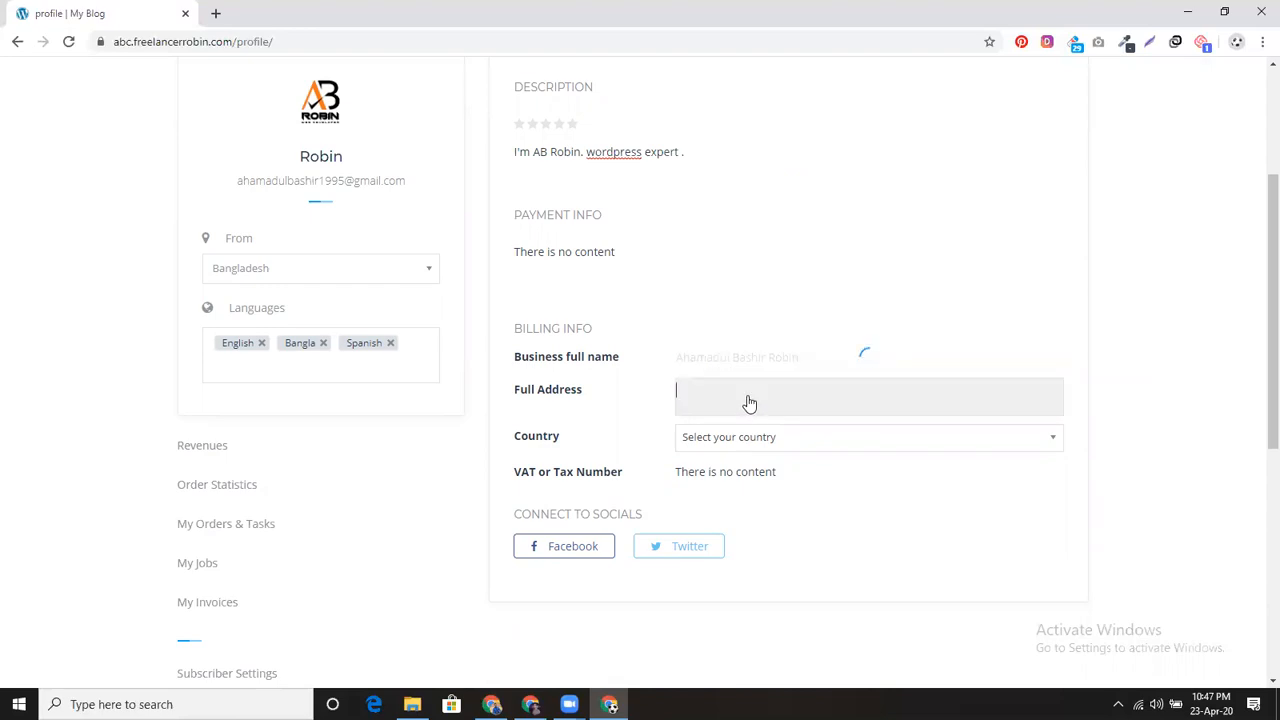
{"action": "type", "text": "Mirpur"}
{"action": "type", "text": " 01"}
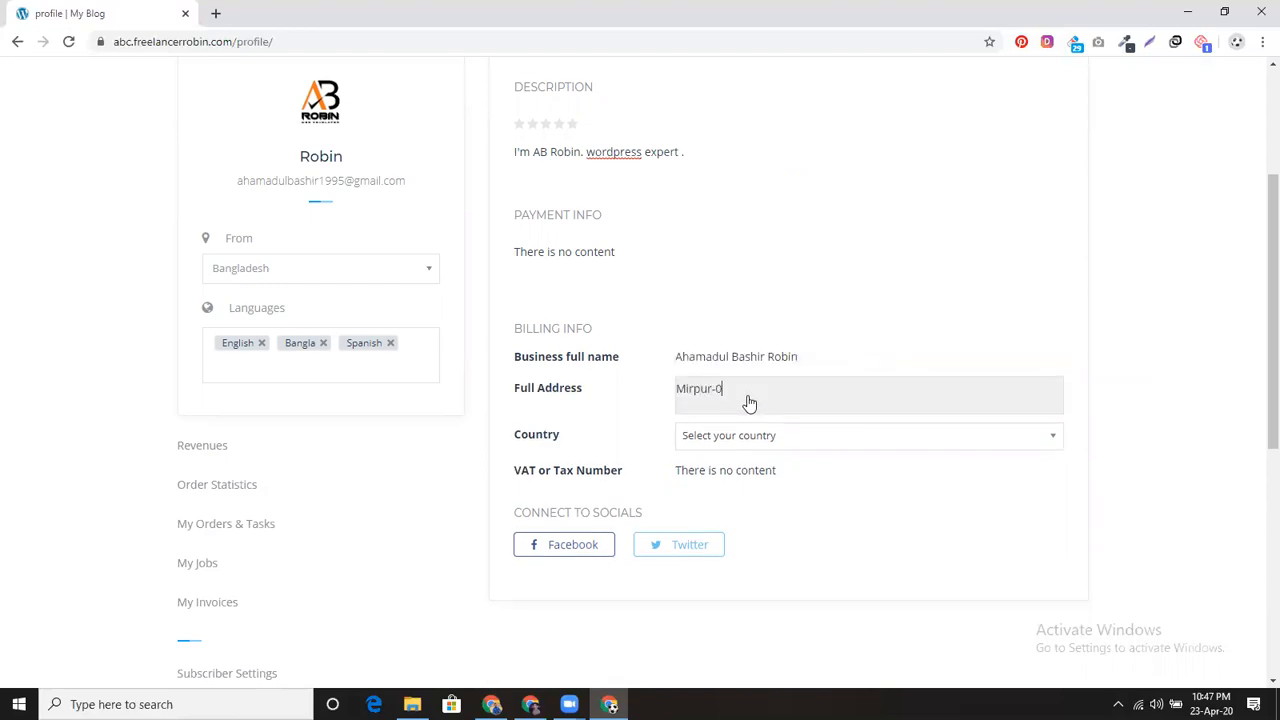
{"action": "left_click", "coordinate": [766, 434]}
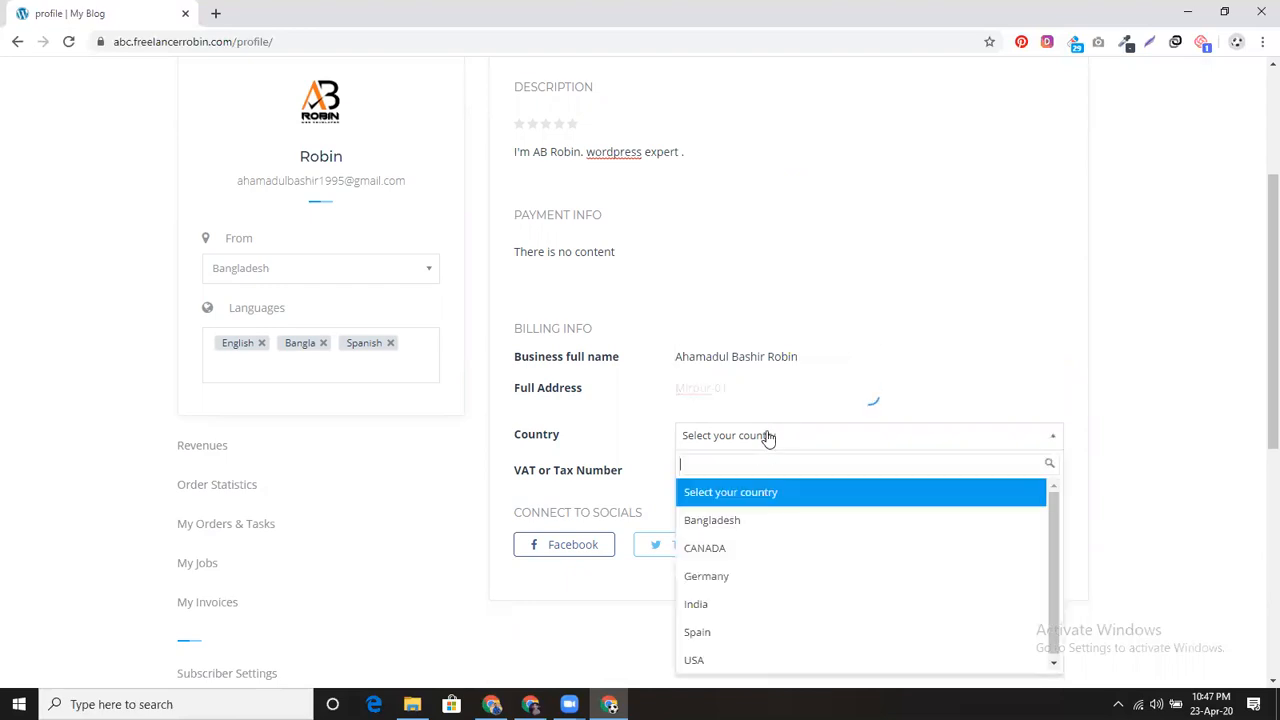
{"action": "left_click", "coordinate": [757, 520]}
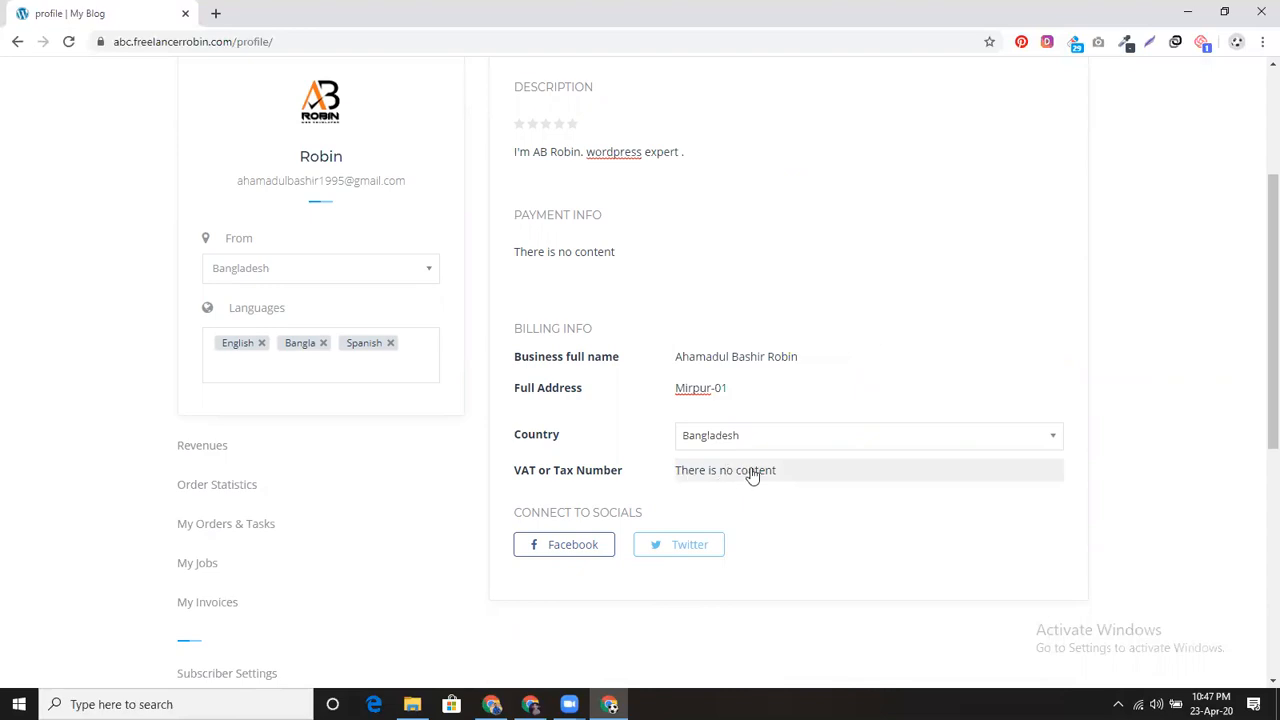
Step: Review the completed profile and go to the Payment Method settings
{"action": "scroll", "coordinate": [752, 471], "scroll_direction": "down", "scroll_amount": 1}
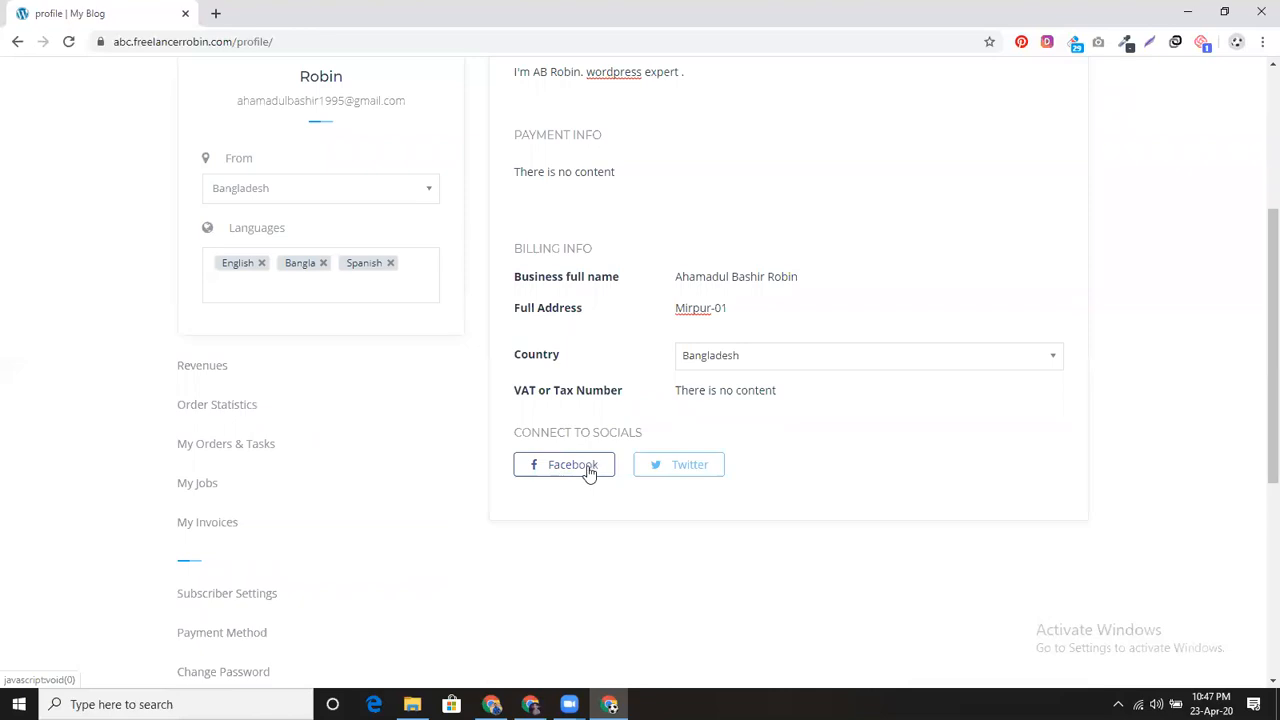
{"action": "scroll", "coordinate": [589, 470], "scroll_direction": "up", "scroll_amount": 3}
{"action": "scroll", "coordinate": [589, 460], "scroll_direction": "down", "scroll_amount": 3}
{"action": "scroll", "coordinate": [585, 400], "scroll_direction": "up", "scroll_amount": 3}
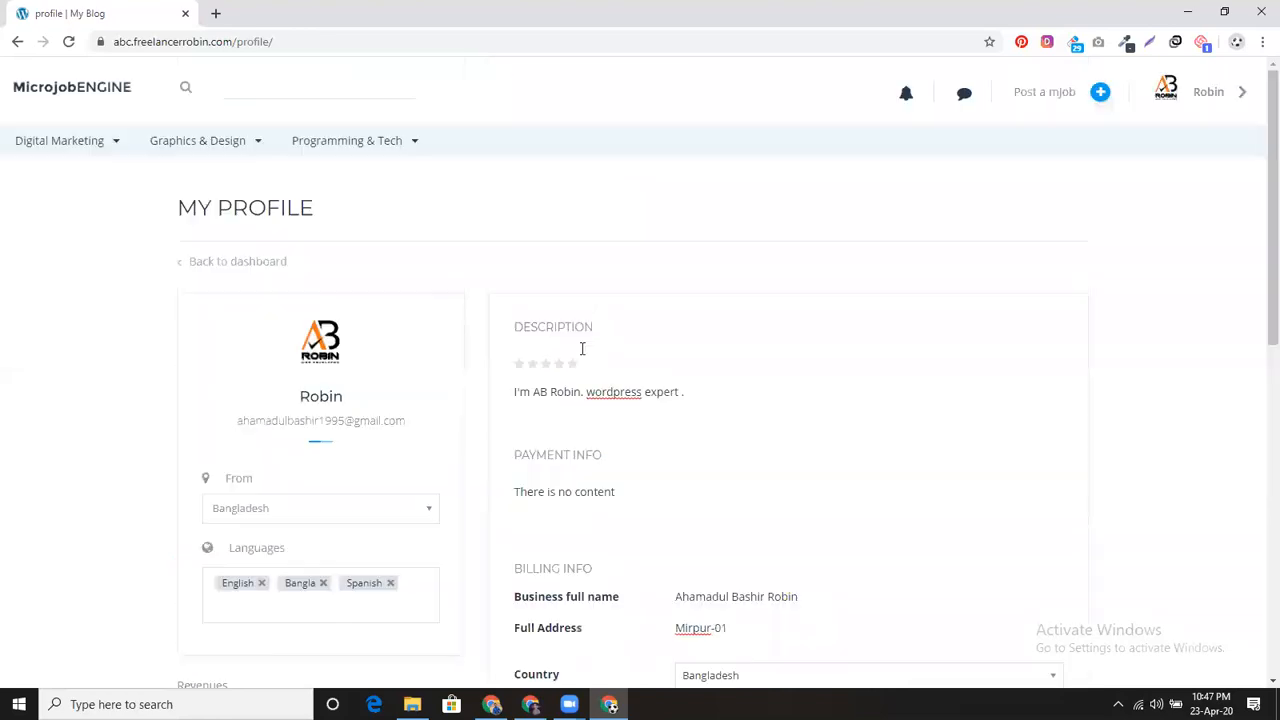
{"action": "scroll", "coordinate": [571, 454], "scroll_direction": "down", "scroll_amount": 3}
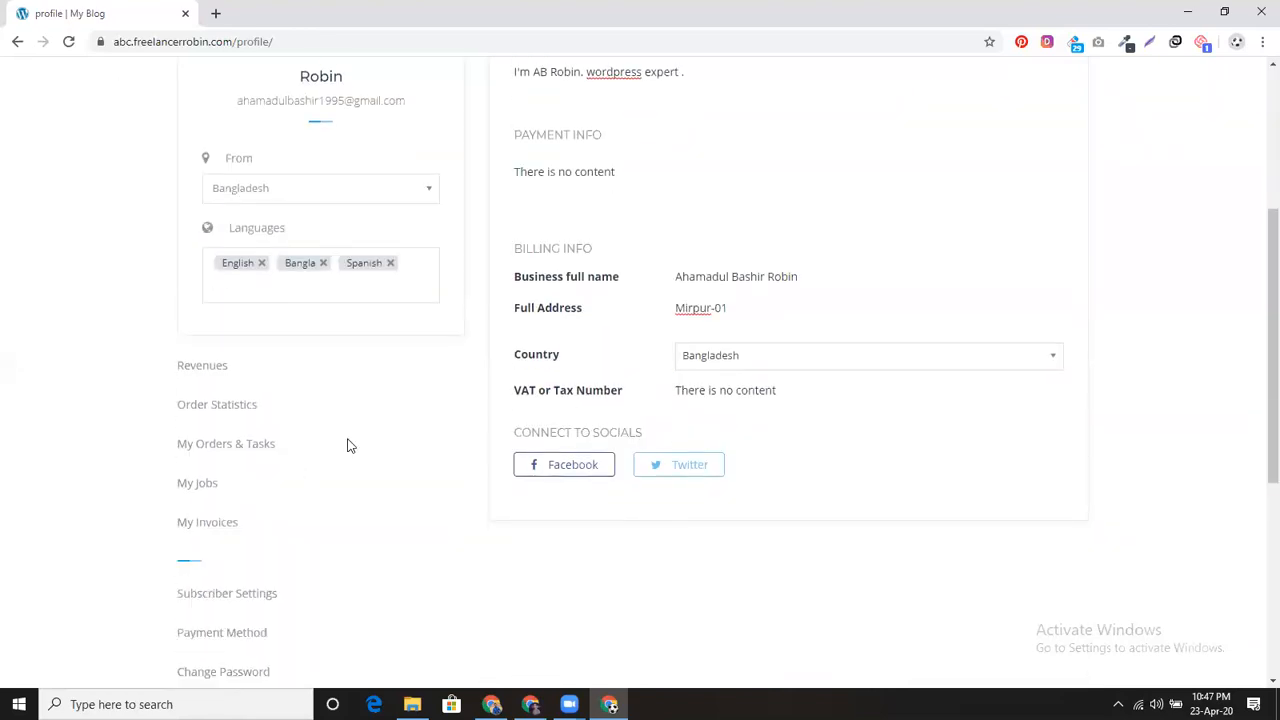
{"action": "scroll", "coordinate": [285, 510], "scroll_direction": "down", "scroll_amount": 2}
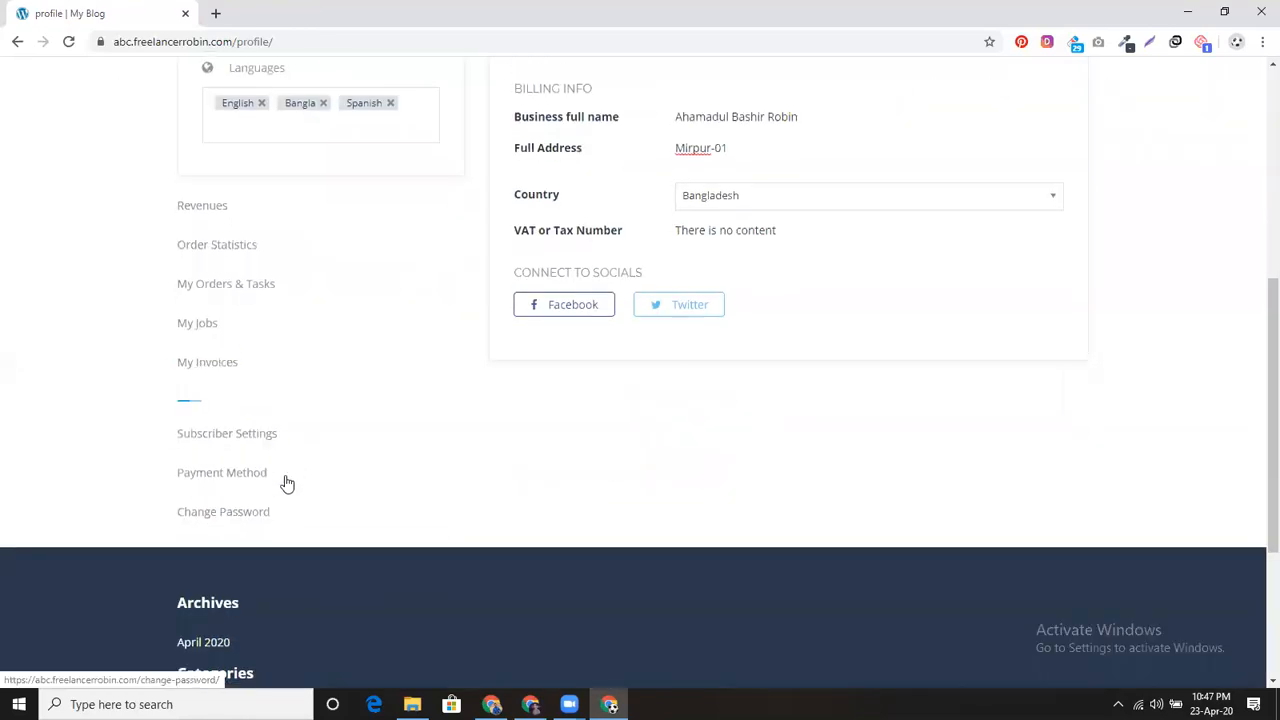
{"action": "left_click", "coordinate": [231, 481]}
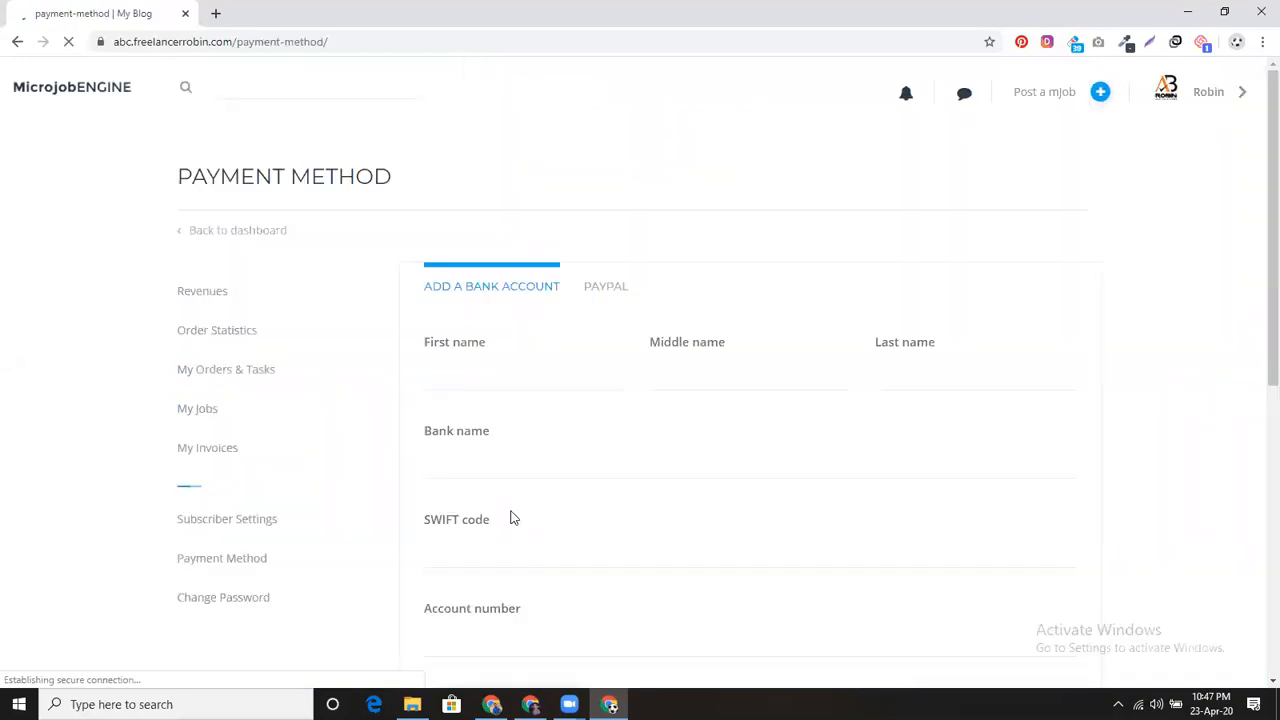
Step: Save a bank account with autofilled holder name, Dutch Bangla Bank, SWIFT code and account number
{"action": "left_click", "coordinate": [536, 403]}
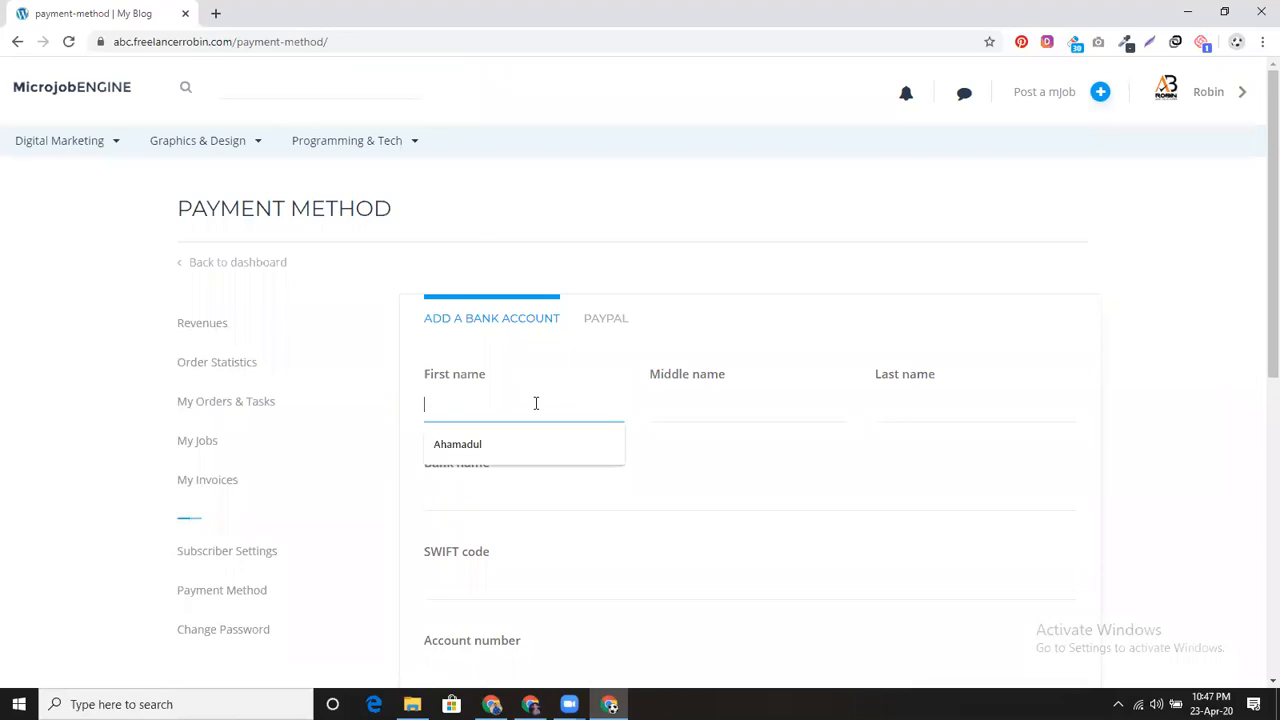
{"action": "left_click", "coordinate": [520, 442]}
{"action": "left_click", "coordinate": [656, 405]}
{"action": "left_click", "coordinate": [872, 420]}
{"action": "left_click", "coordinate": [877, 410]}
{"action": "left_click", "coordinate": [884, 450]}
{"action": "left_click", "coordinate": [510, 500]}
{"action": "left_click", "coordinate": [510, 533]}
{"action": "scroll", "coordinate": [534, 531], "scroll_direction": "down", "scroll_amount": 1}
{"action": "left_click", "coordinate": [518, 505]}
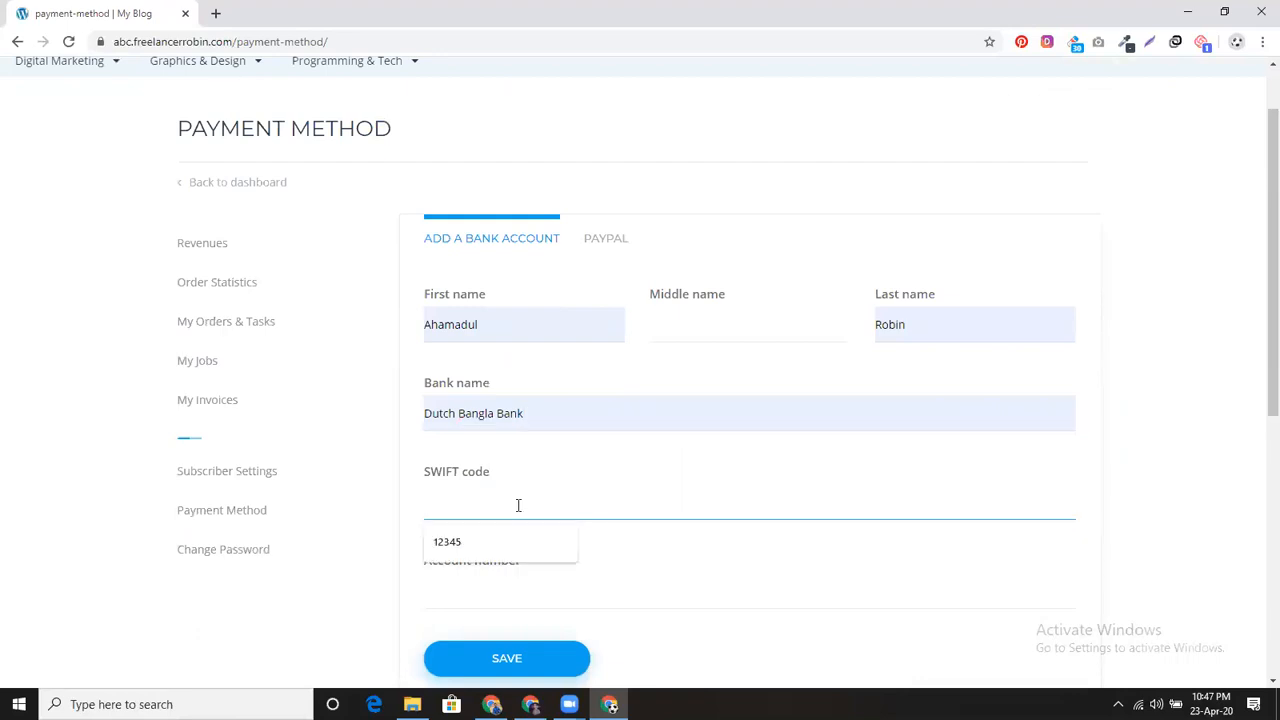
{"action": "left_click", "coordinate": [510, 533]}
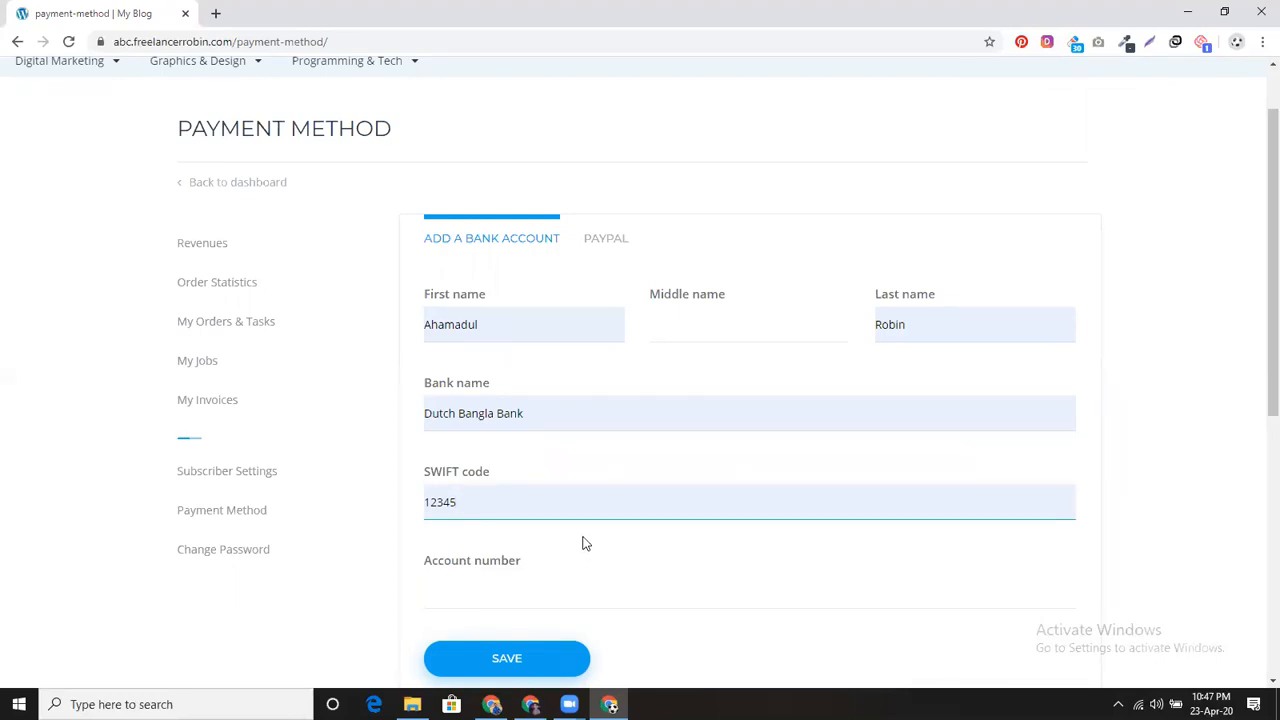
{"action": "scroll", "coordinate": [583, 543], "scroll_direction": "down", "scroll_amount": 1}
{"action": "left_click", "coordinate": [537, 506]}
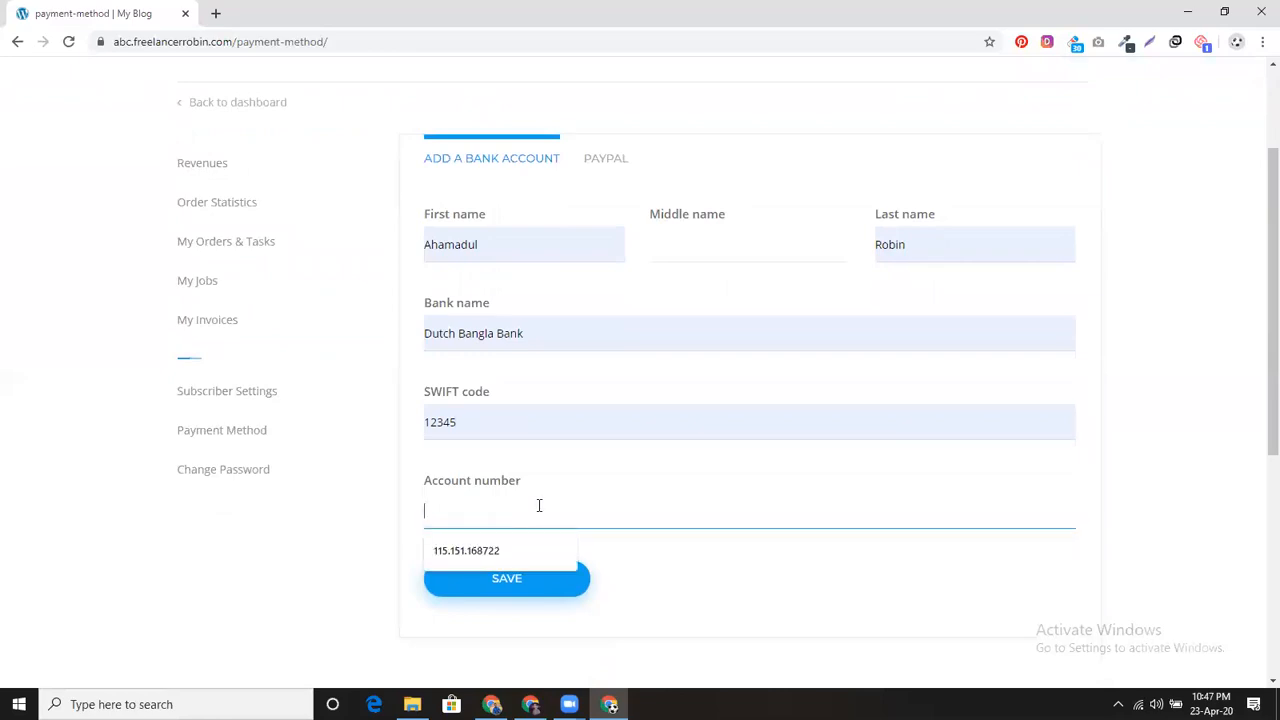
{"action": "left_click", "coordinate": [529, 551]}
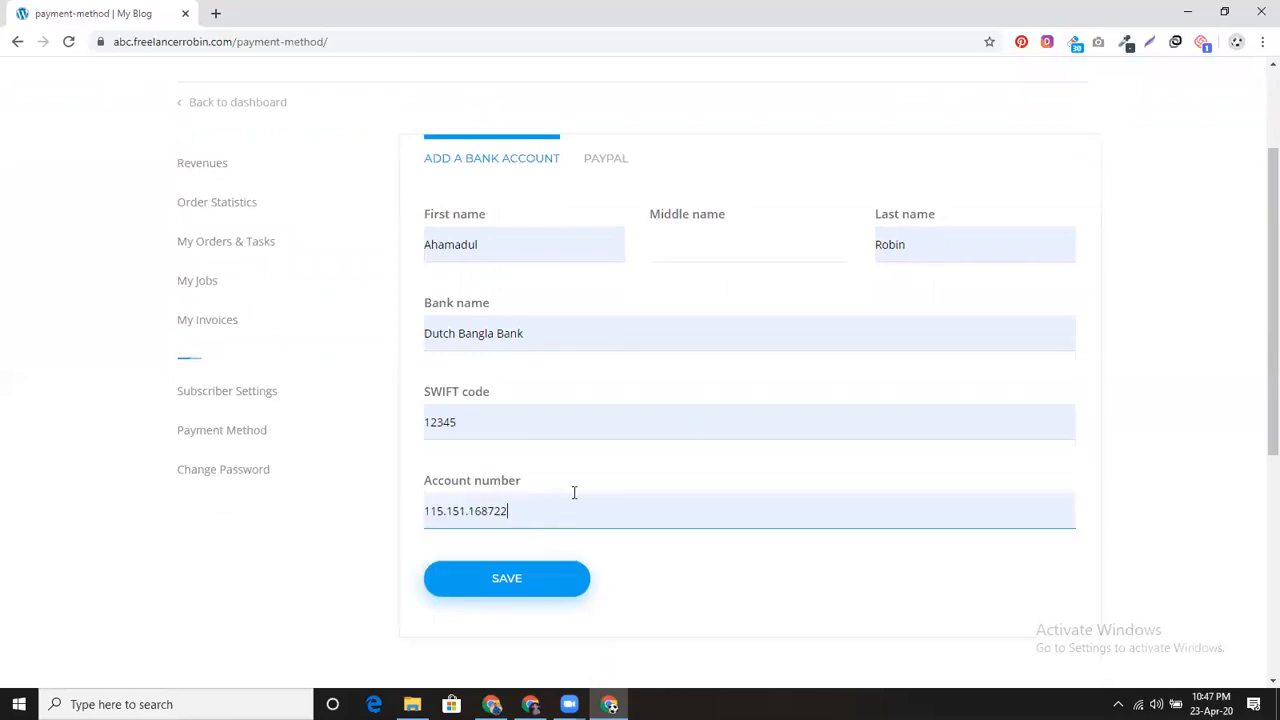
{"action": "left_click", "coordinate": [517, 590]}
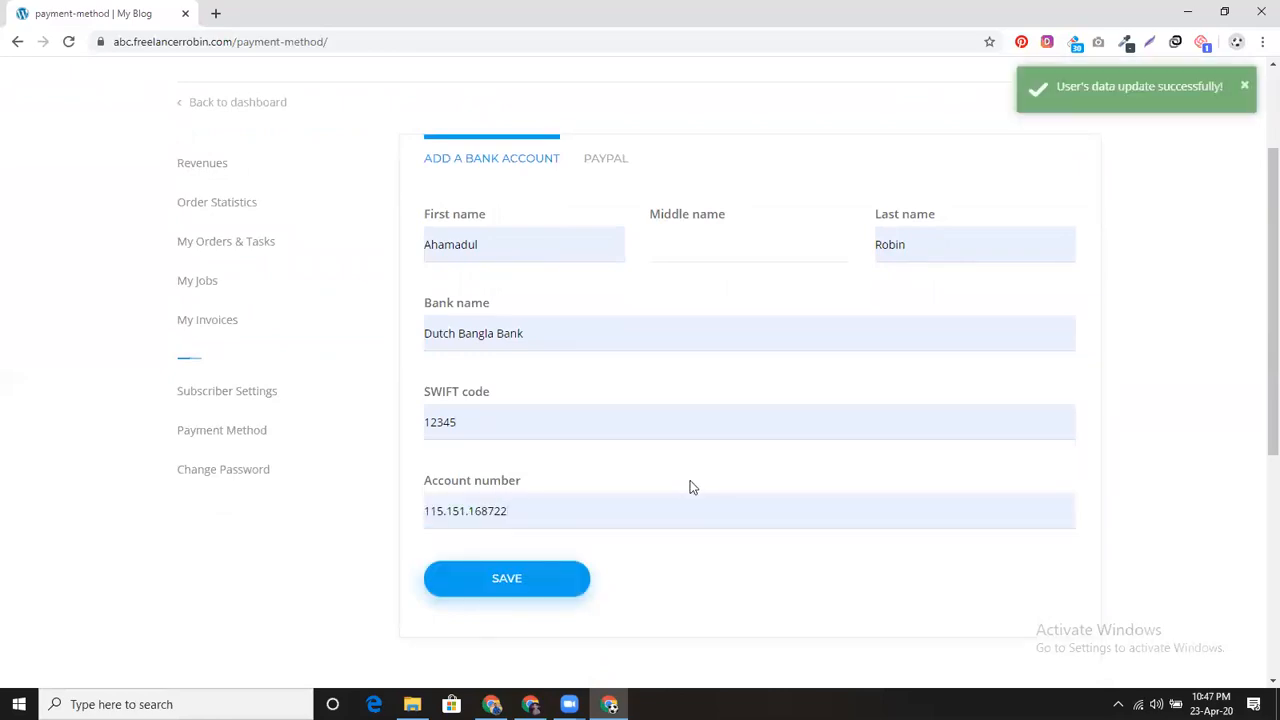
Step: Under the PAYPAL option, enter the autofilled PayPal e-mail and save it
{"action": "scroll", "coordinate": [690, 483], "scroll_direction": "up", "scroll_amount": 2}
{"action": "left_click", "coordinate": [607, 320]}
{"action": "left_click", "coordinate": [590, 402]}
{"action": "left_click", "coordinate": [575, 446]}
{"action": "left_click", "coordinate": [540, 474]}
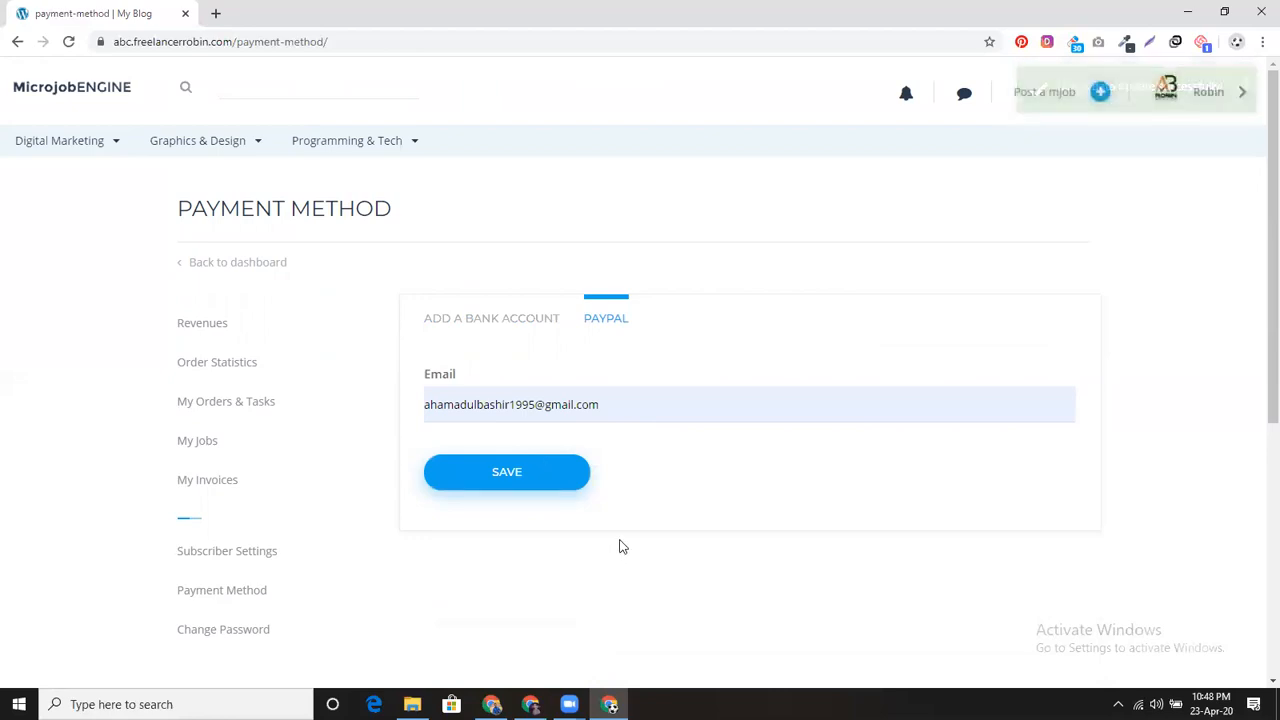
Step: Leave the Payment Method page for the new Post a mJob form via the header button
{"action": "scroll", "coordinate": [340, 490], "scroll_direction": "down", "scroll_amount": 2}
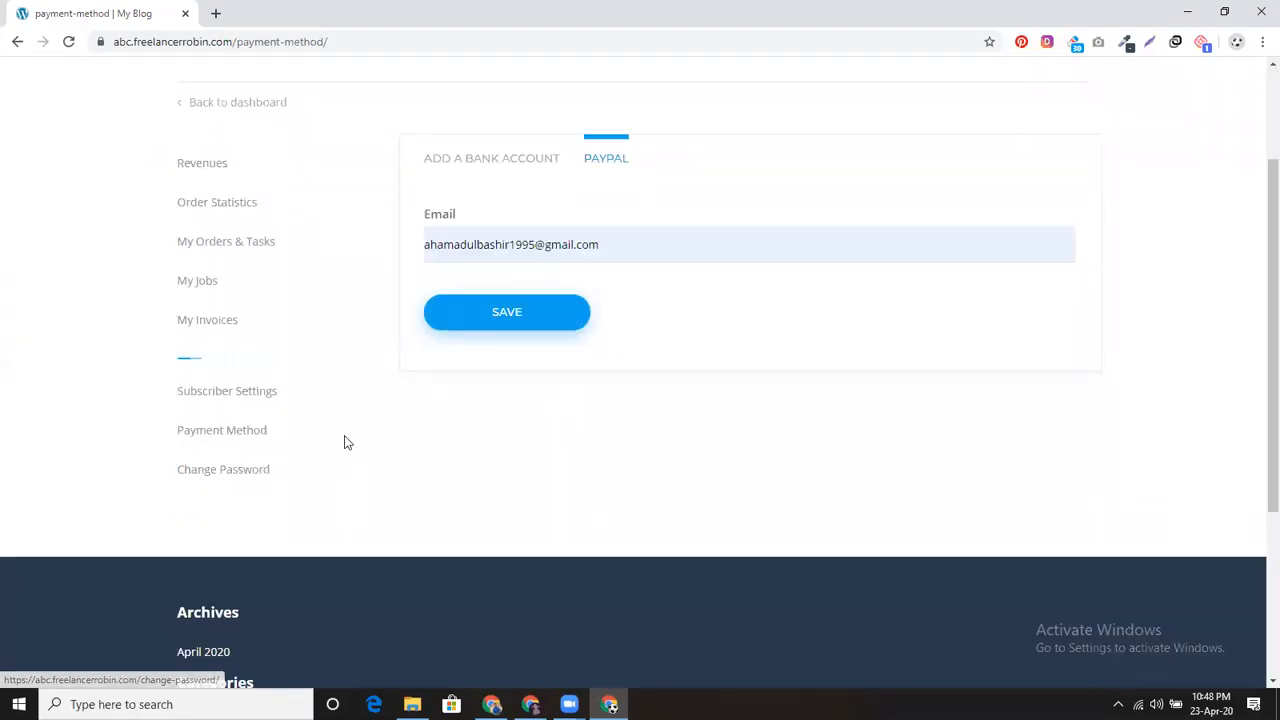
{"action": "scroll", "coordinate": [346, 440], "scroll_direction": "up", "scroll_amount": 1}
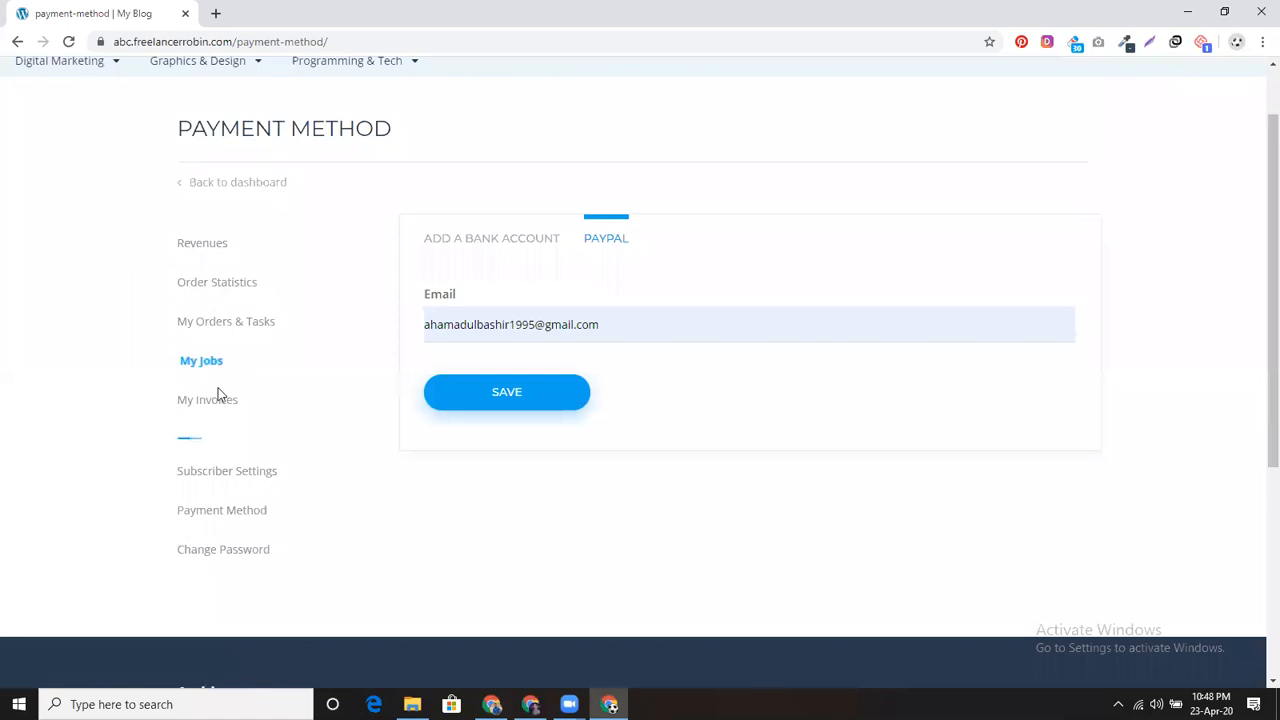
{"action": "scroll", "coordinate": [250, 385], "scroll_direction": "up", "scroll_amount": 1}
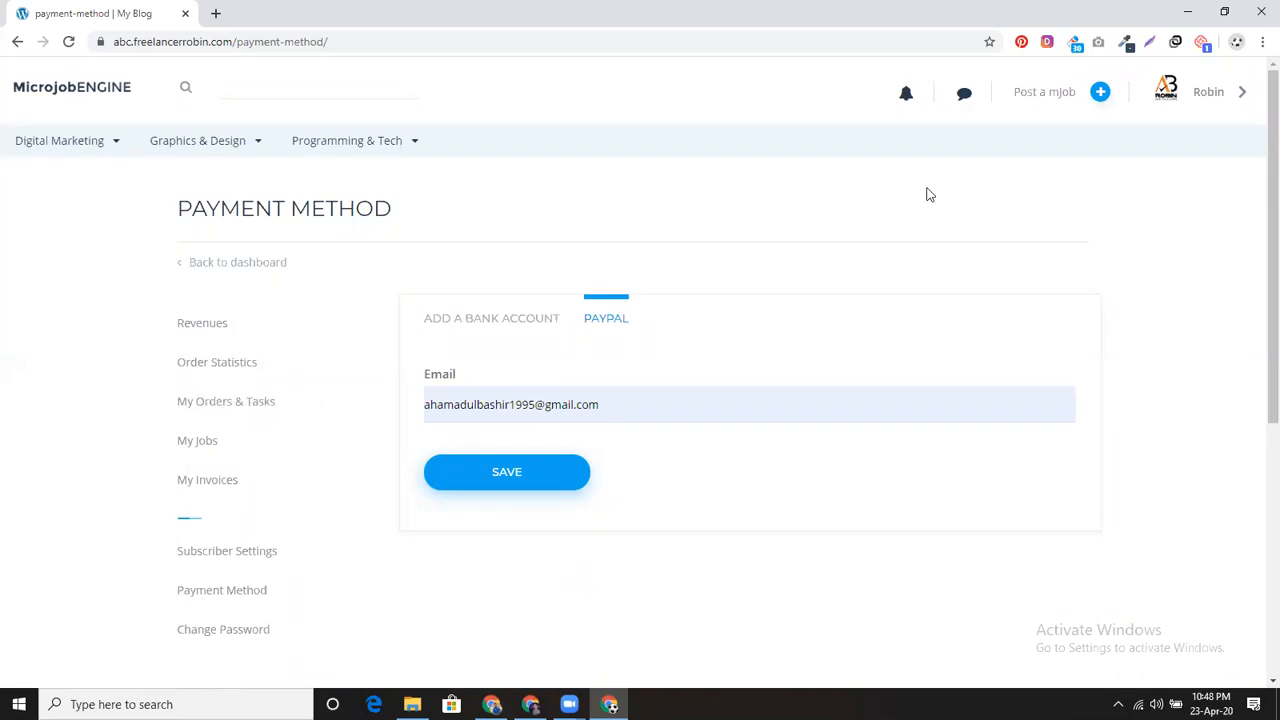
{"action": "left_click", "coordinate": [1100, 93]}
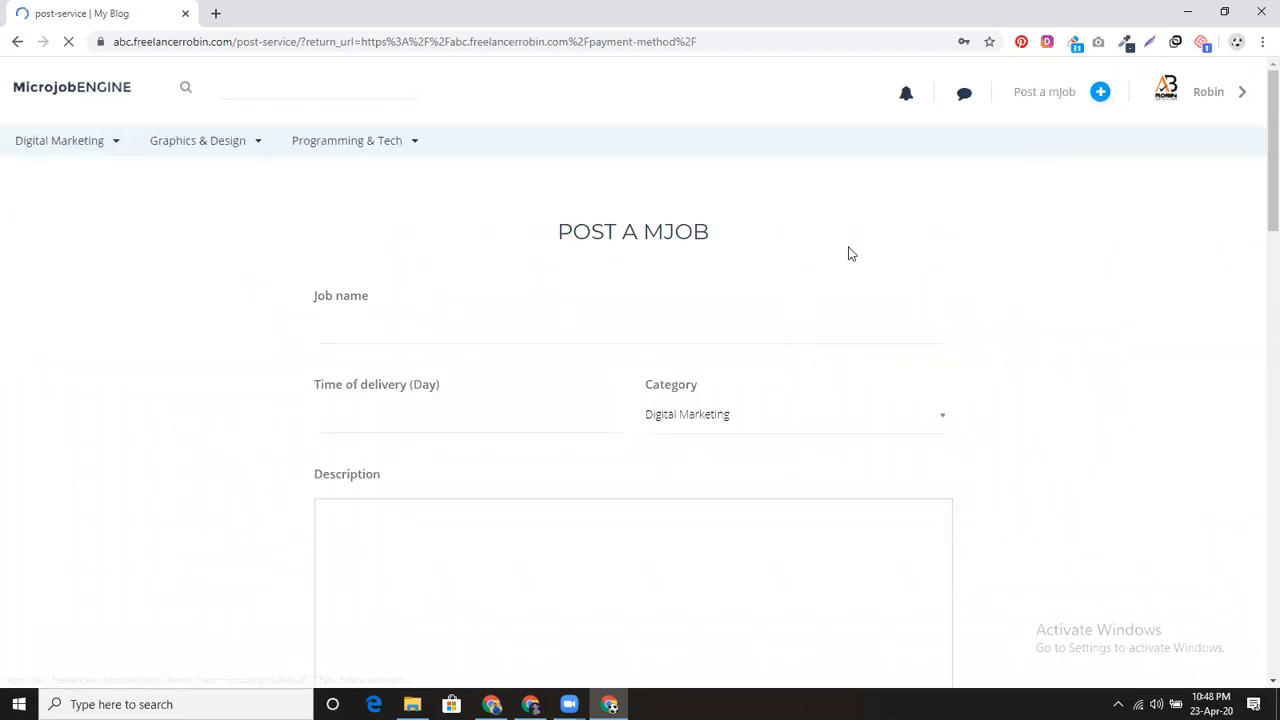
Step: Enter the job name 'I will create Elementor landing page'
{"action": "left_click", "coordinate": [502, 324]}
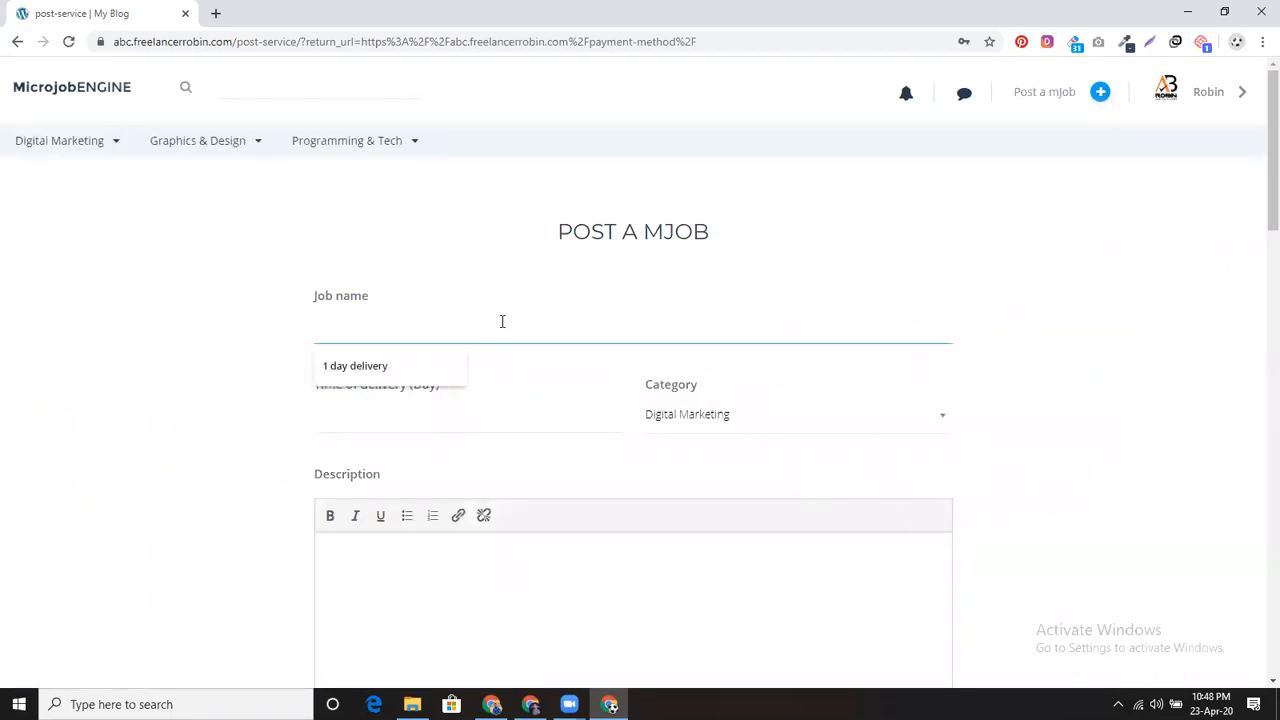
{"action": "type", "text": "E"}
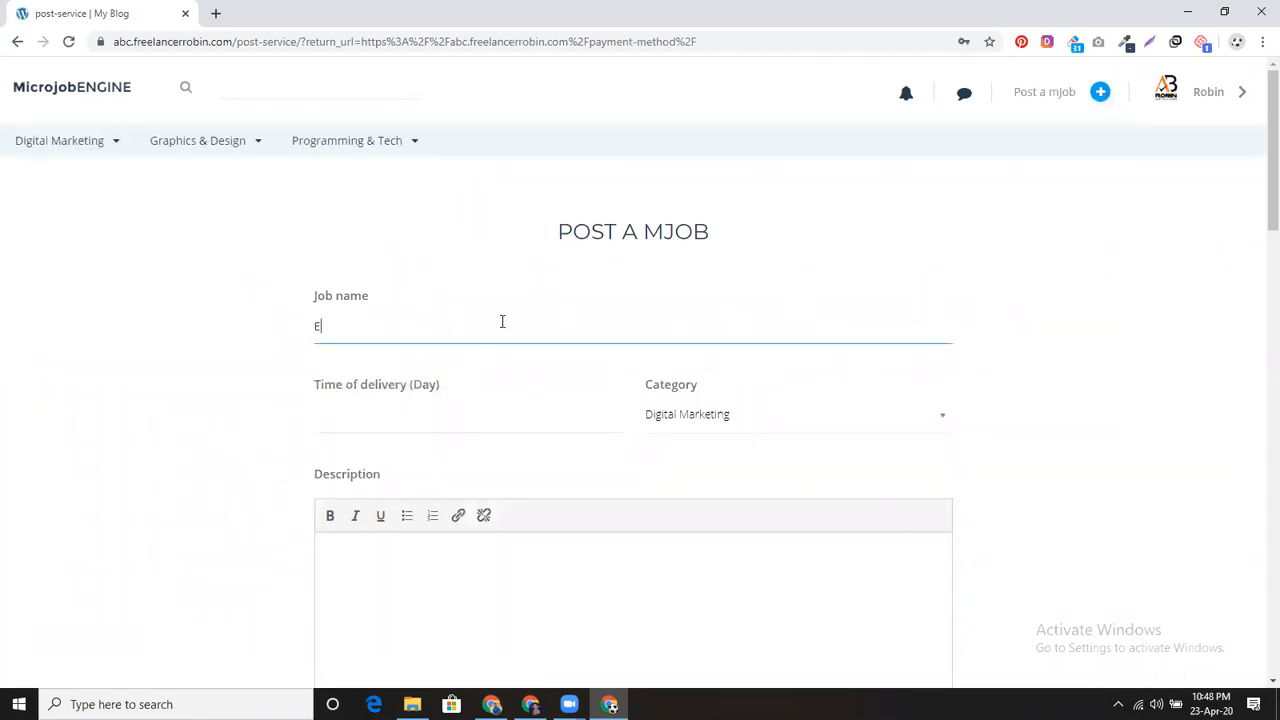
{"action": "type", "text": "lemen"}
{"action": "key", "text": "BackSpace"}
{"action": "type", "text": "entor wbs"}
{"action": "key", "text": "BackSpace"}
{"action": "key", "text": "BackSpace"}
{"action": "key", "text": "BackSpace"}
{"action": "type", "text": "landing page"}
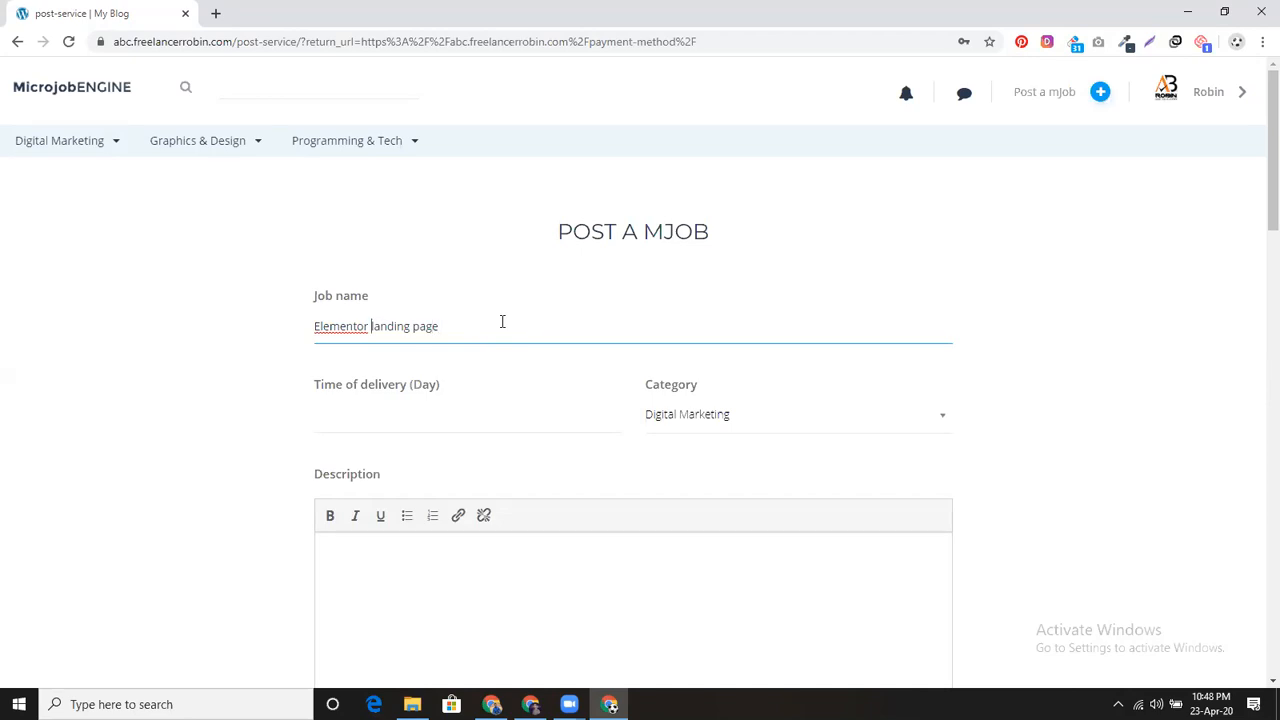
{"action": "type", "text": "create"}
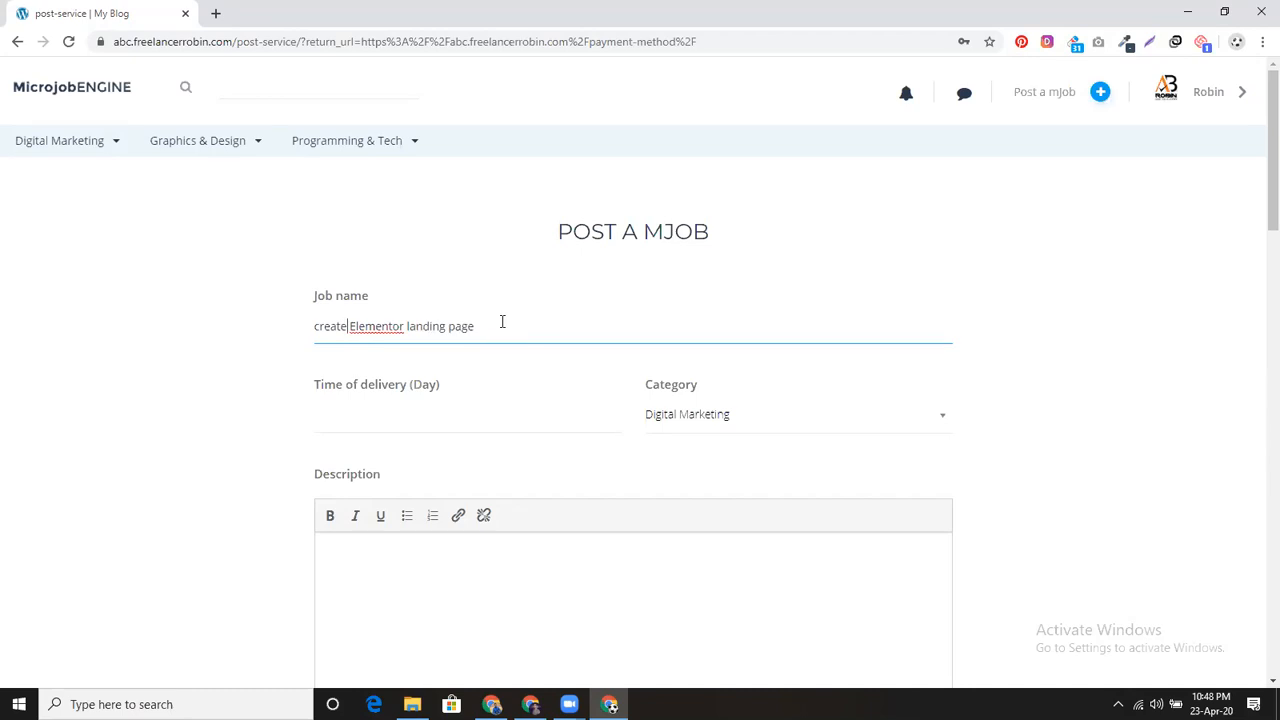
{"action": "key", "text": "Home"}
{"action": "type", "text": "I will"}
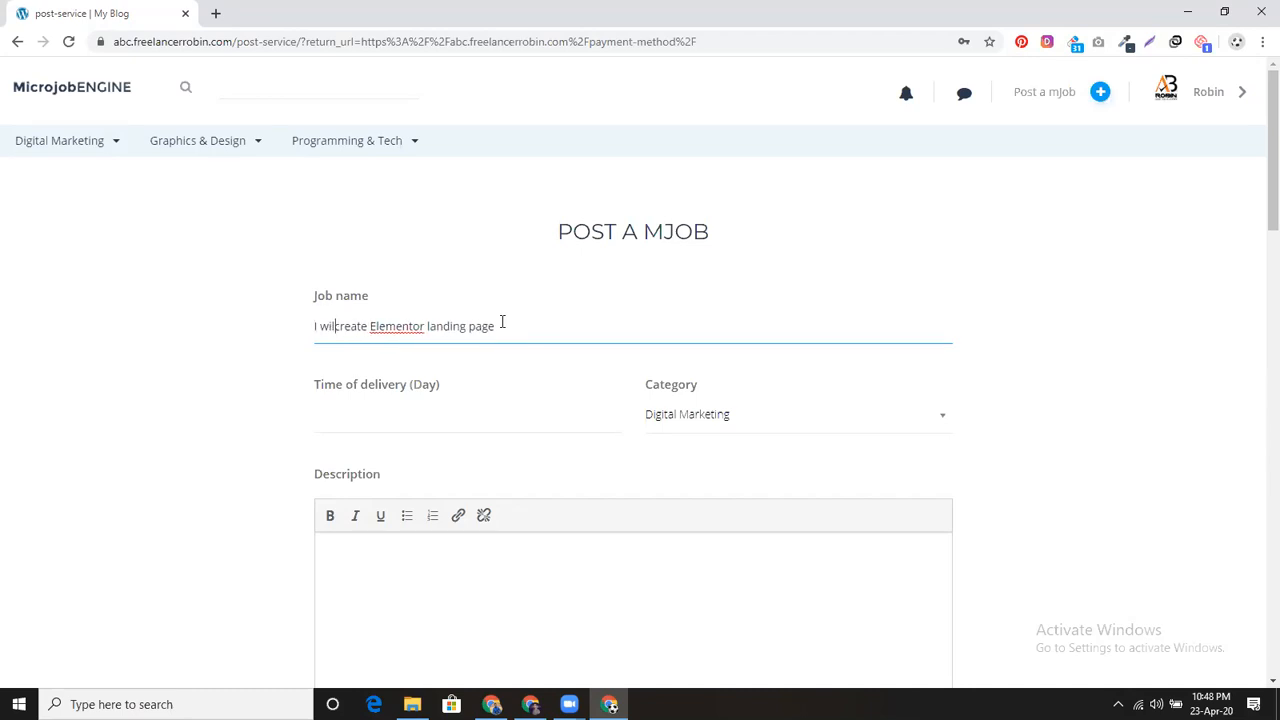
Step: Set a 1-day delivery time and choose the Wordpress category
{"action": "left_click", "coordinate": [488, 422]}
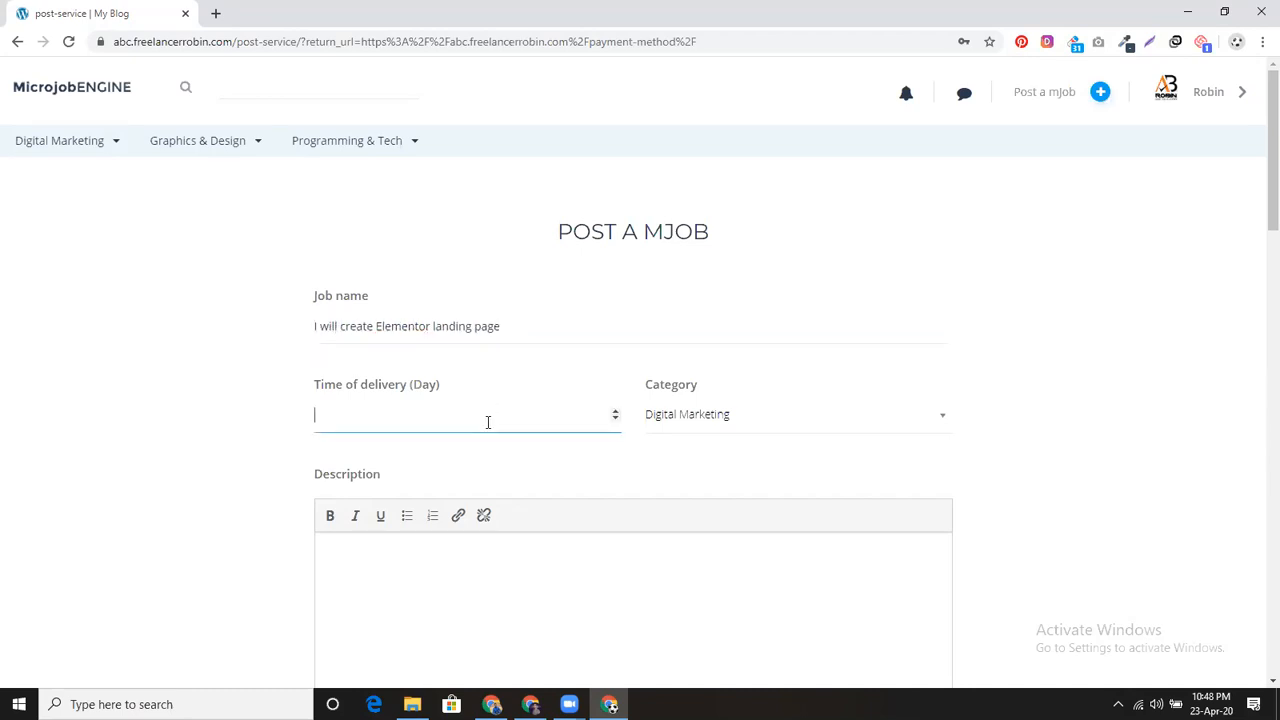
{"action": "left_click", "coordinate": [762, 414]}
{"action": "scroll", "coordinate": [745, 553], "scroll_direction": "down", "scroll_amount": 2}
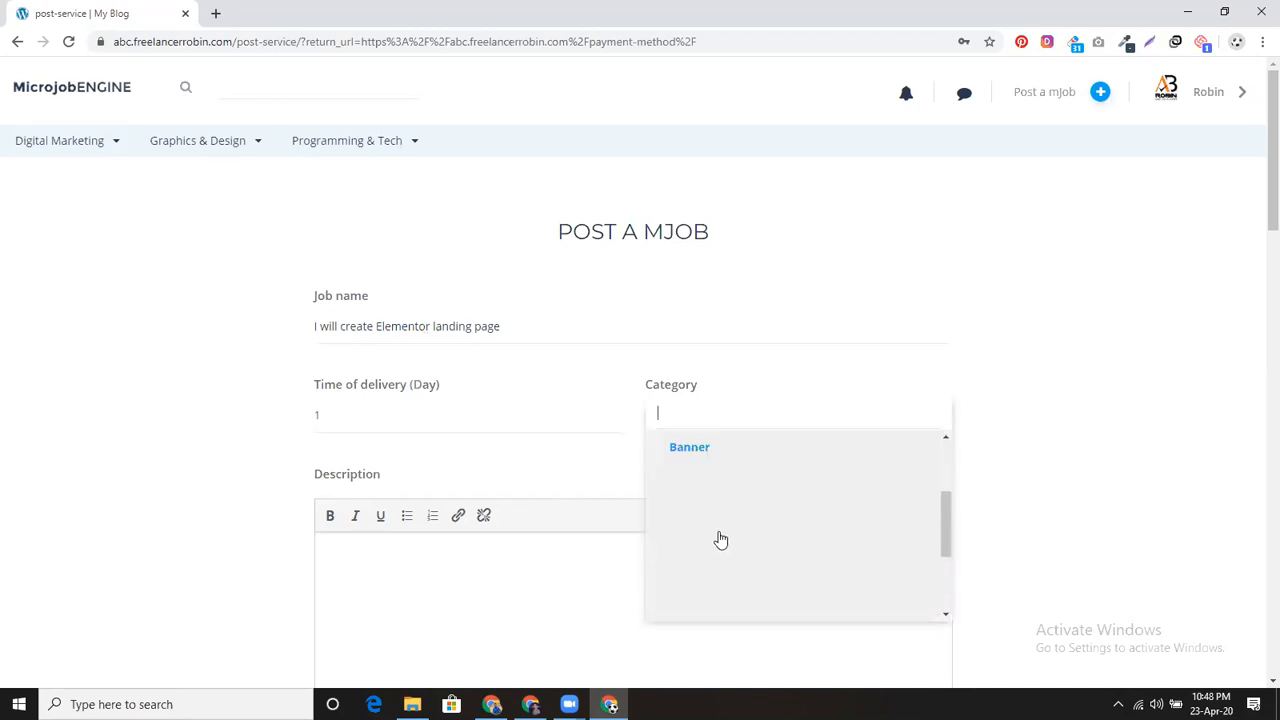
{"action": "scroll", "coordinate": [732, 488], "scroll_direction": "up", "scroll_amount": 1}
{"action": "scroll", "coordinate": [734, 486], "scroll_direction": "down", "scroll_amount": 3}
{"action": "left_click", "coordinate": [718, 605]}
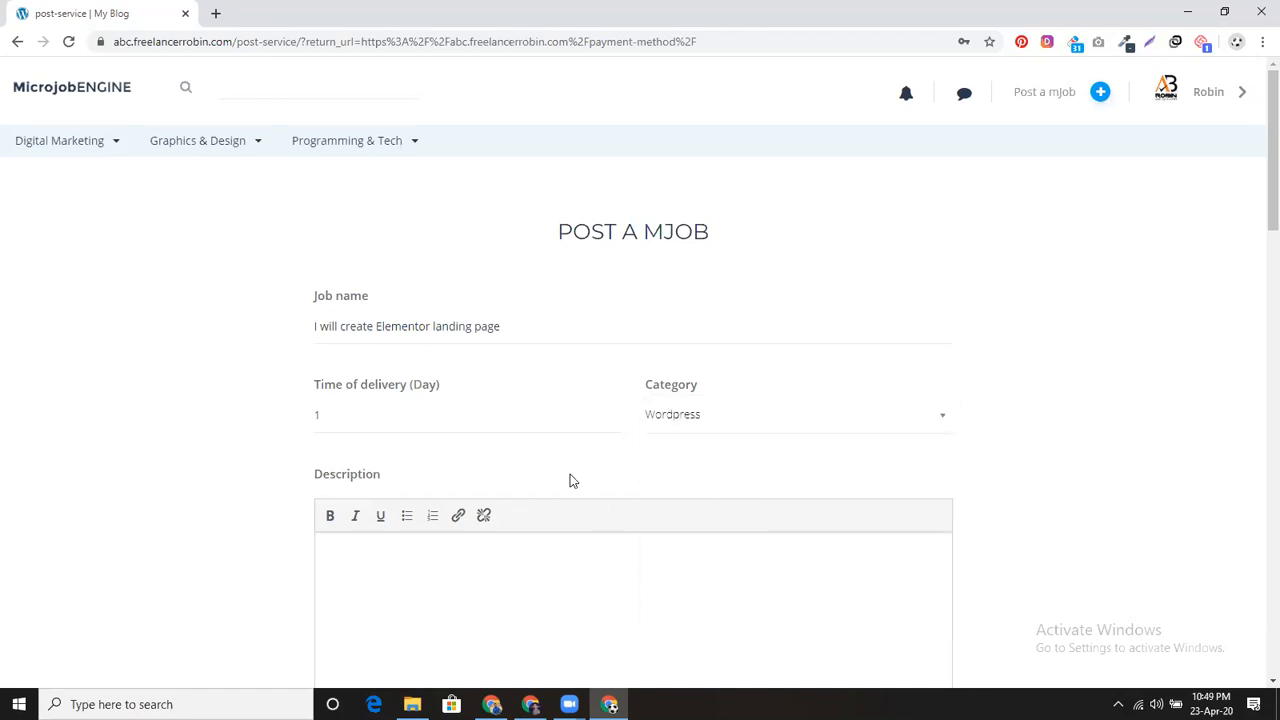
{"action": "scroll", "coordinate": [488, 439], "scroll_direction": "down", "scroll_amount": 2}
{"action": "left_click", "coordinate": [450, 412]}
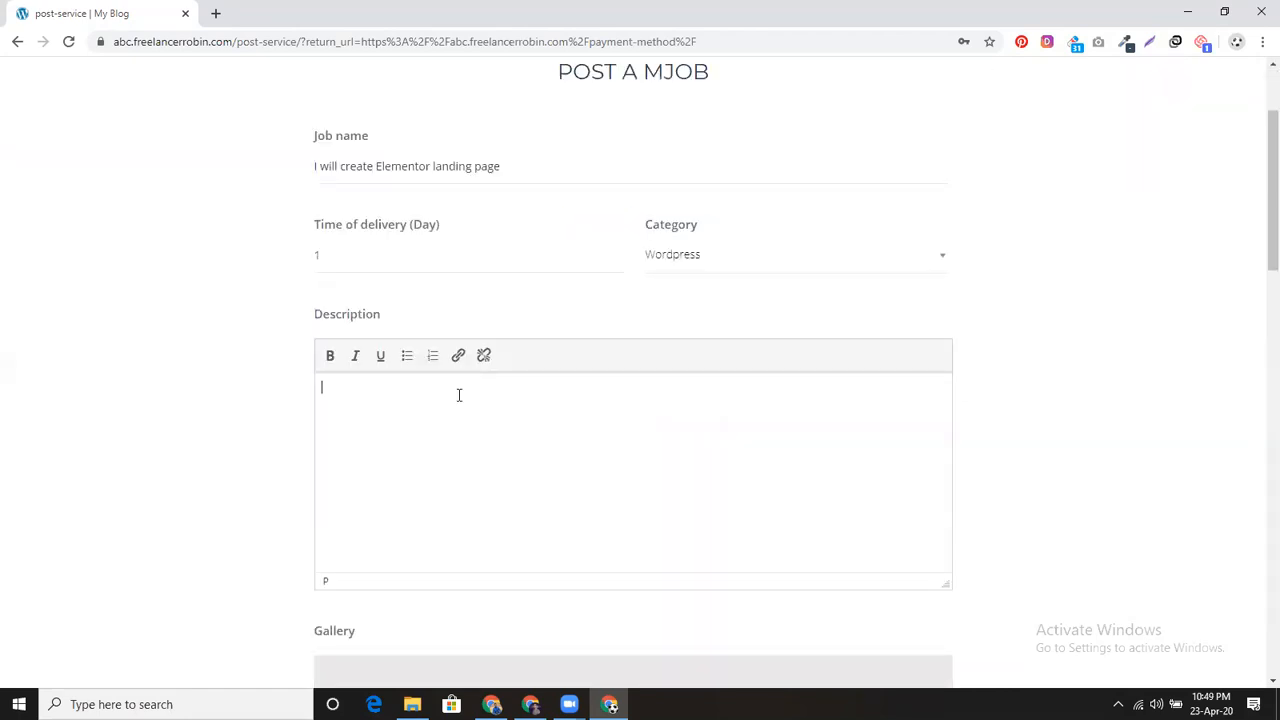
Step: Search for 'lorem ipsum' in a new tab, open lipsum.com and select its first paragraph
{"action": "left_click", "coordinate": [217, 14]}
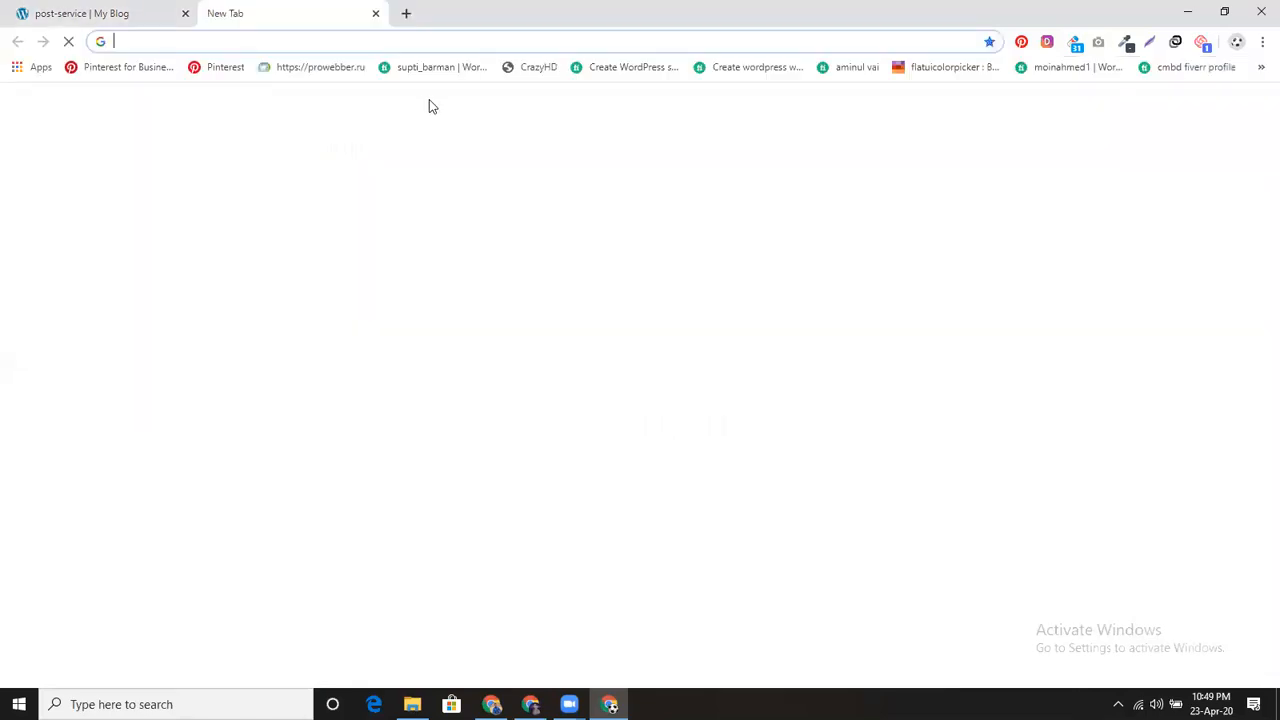
{"action": "type", "text": "lo"}
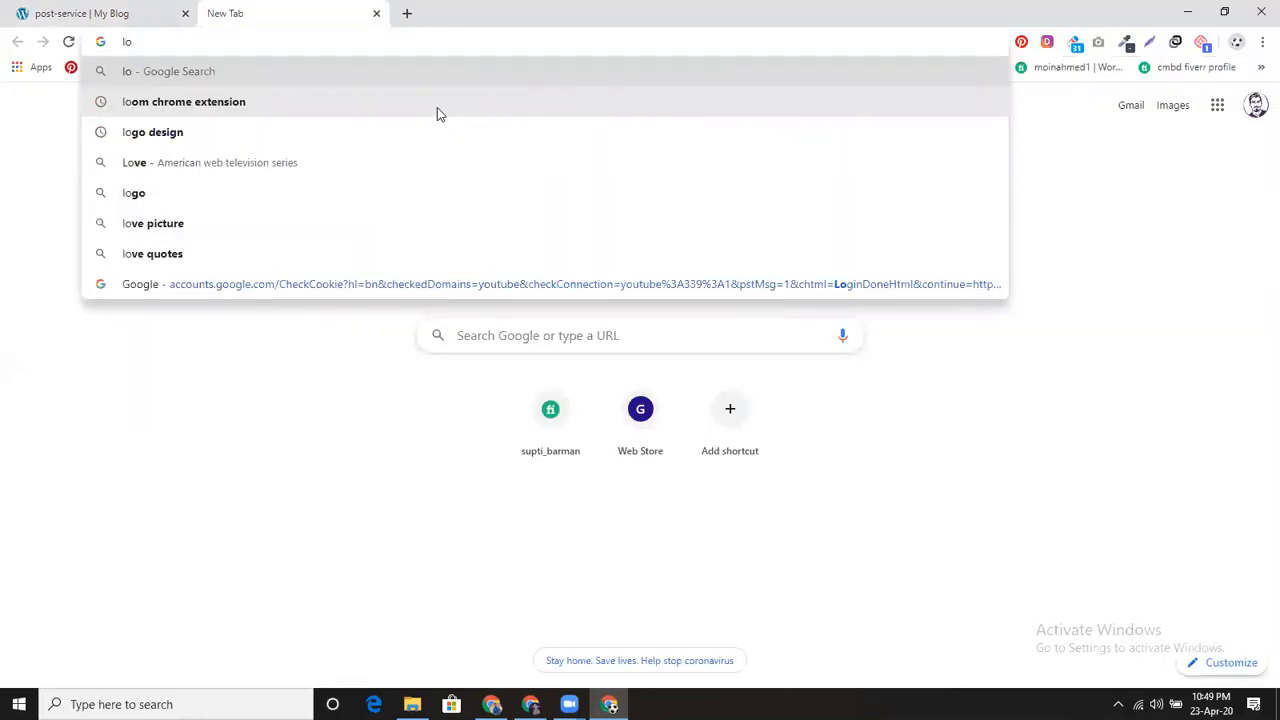
{"action": "type", "text": "re"}
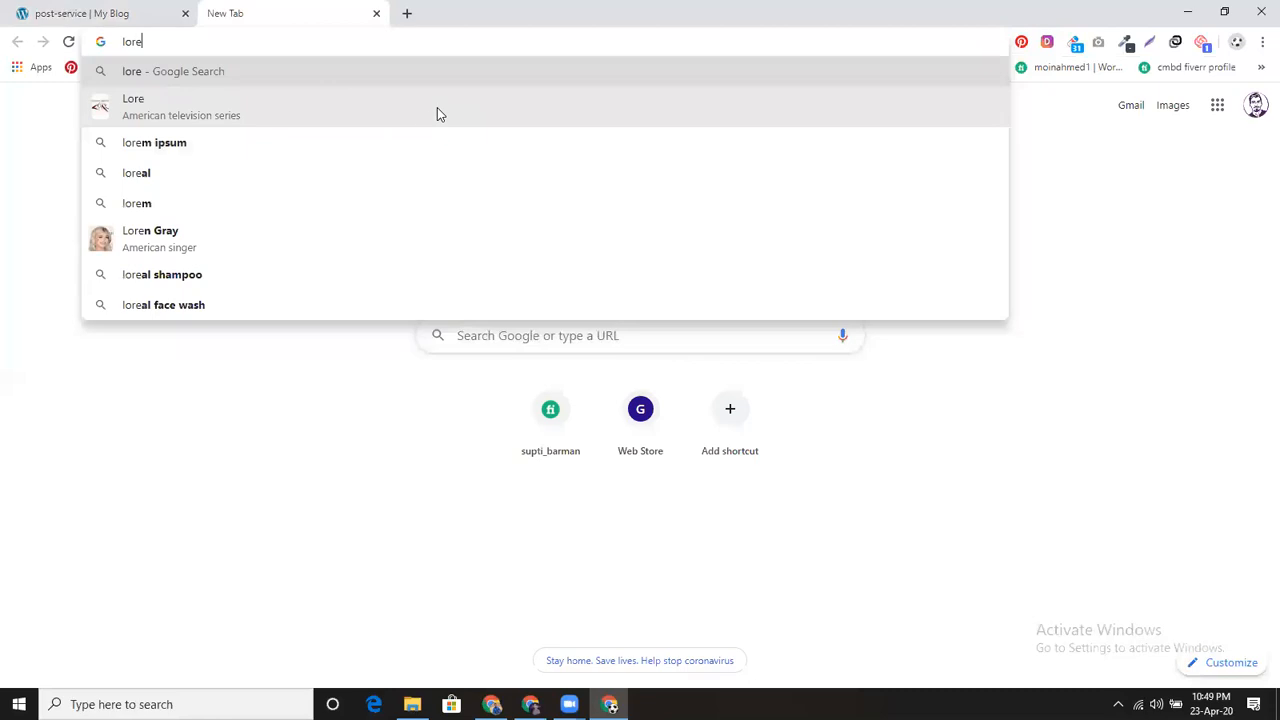
{"action": "left_click", "coordinate": [400, 141]}
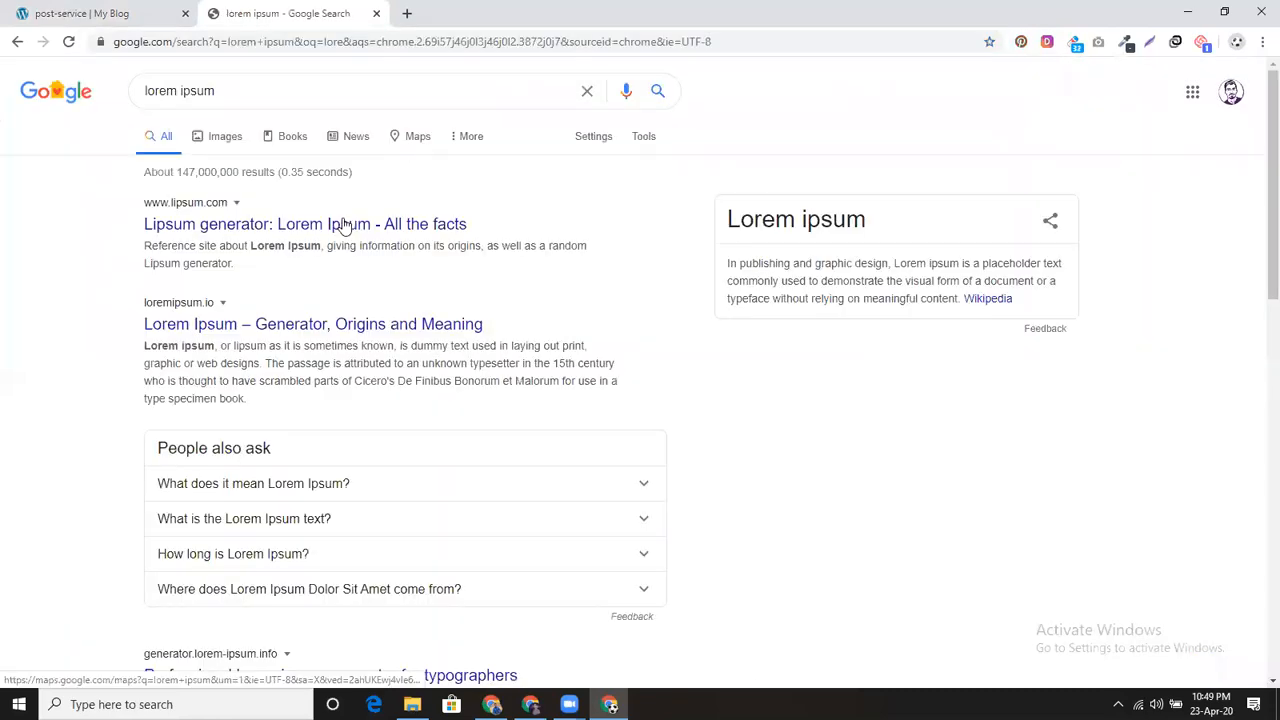
{"action": "left_click", "coordinate": [338, 229]}
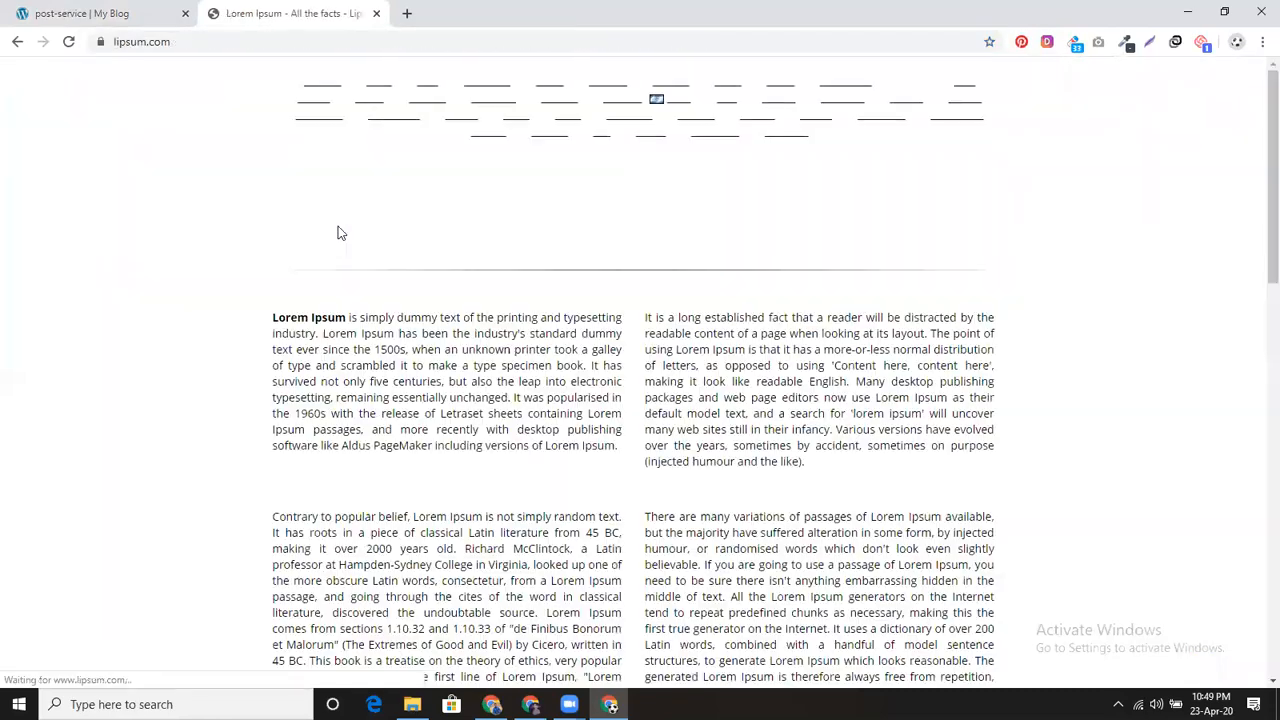
{"action": "left_click_drag", "start_coordinate": [273, 318], "coordinate": [394, 400]}
{"action": "left_click_drag", "start_coordinate": [280, 400], "coordinate": [618, 535]}
{"action": "key", "text": "ctrl+c"}
Step: Paste the copied Lorem Ipsum paragraph into the mJob Description box
{"action": "left_click", "coordinate": [150, 13]}
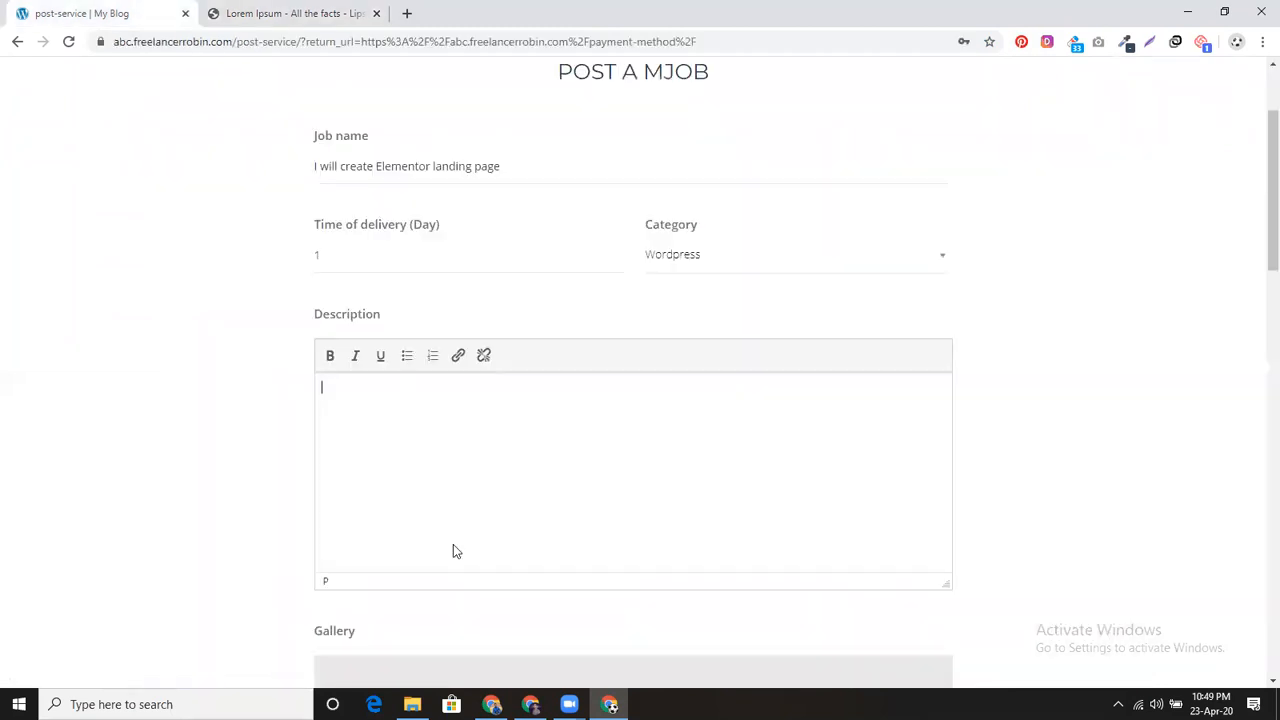
{"action": "key", "text": "ctrl+v"}
{"action": "scroll", "coordinate": [440, 450], "scroll_direction": "down", "scroll_amount": 5}
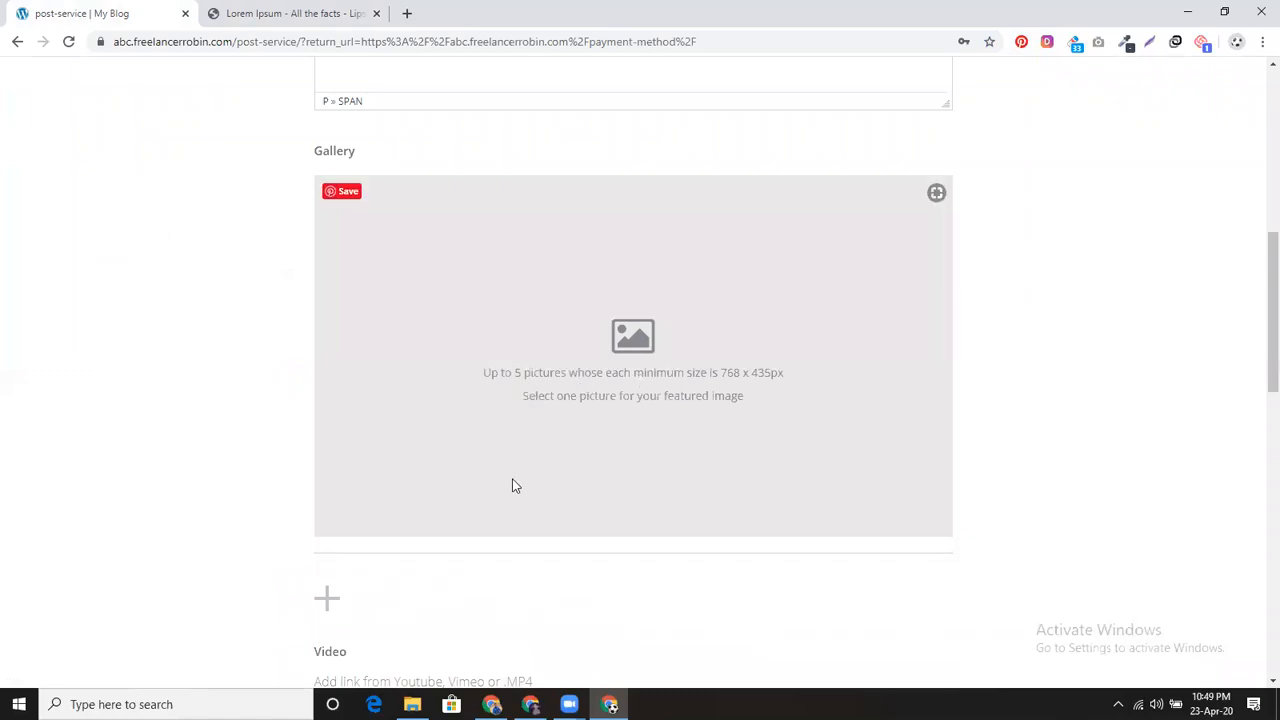
{"action": "scroll", "coordinate": [480, 486], "scroll_direction": "down", "scroll_amount": 1}
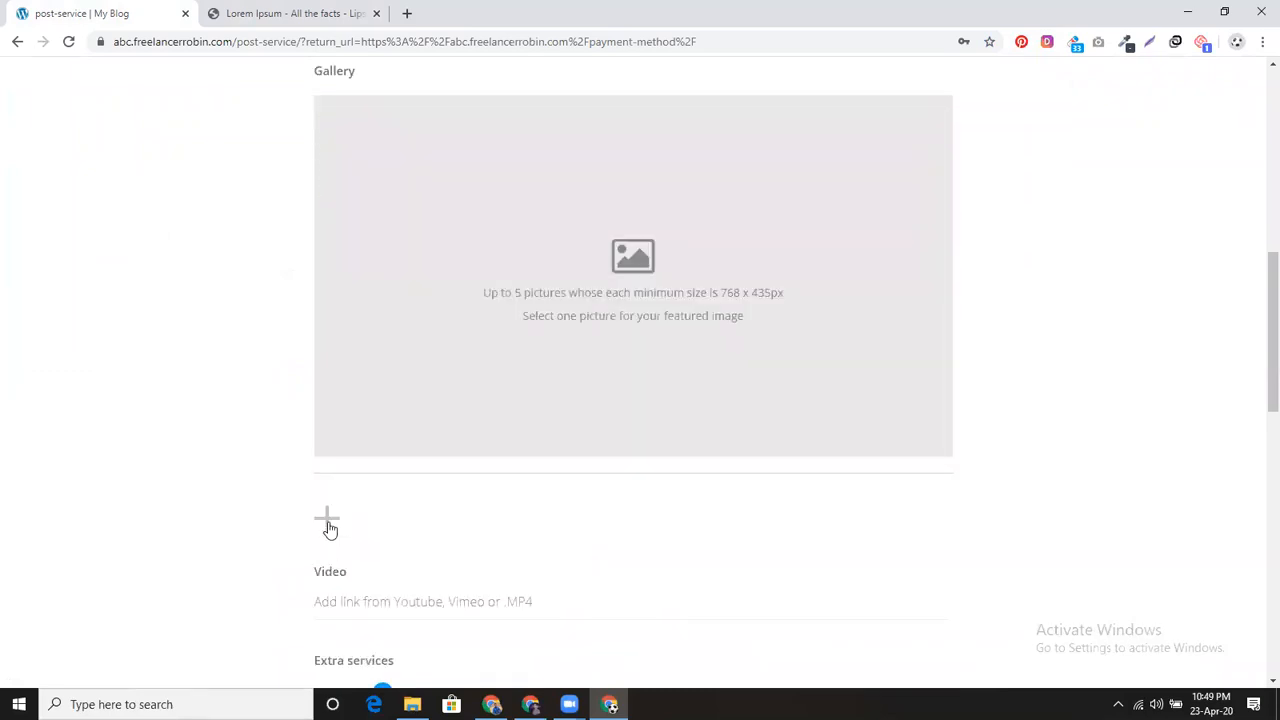
{"action": "left_click", "coordinate": [405, 13]}
Step: Search Google Images for 'elementor' and preview the 60+ Elementor Addons image
{"action": "type", "text": "el"}
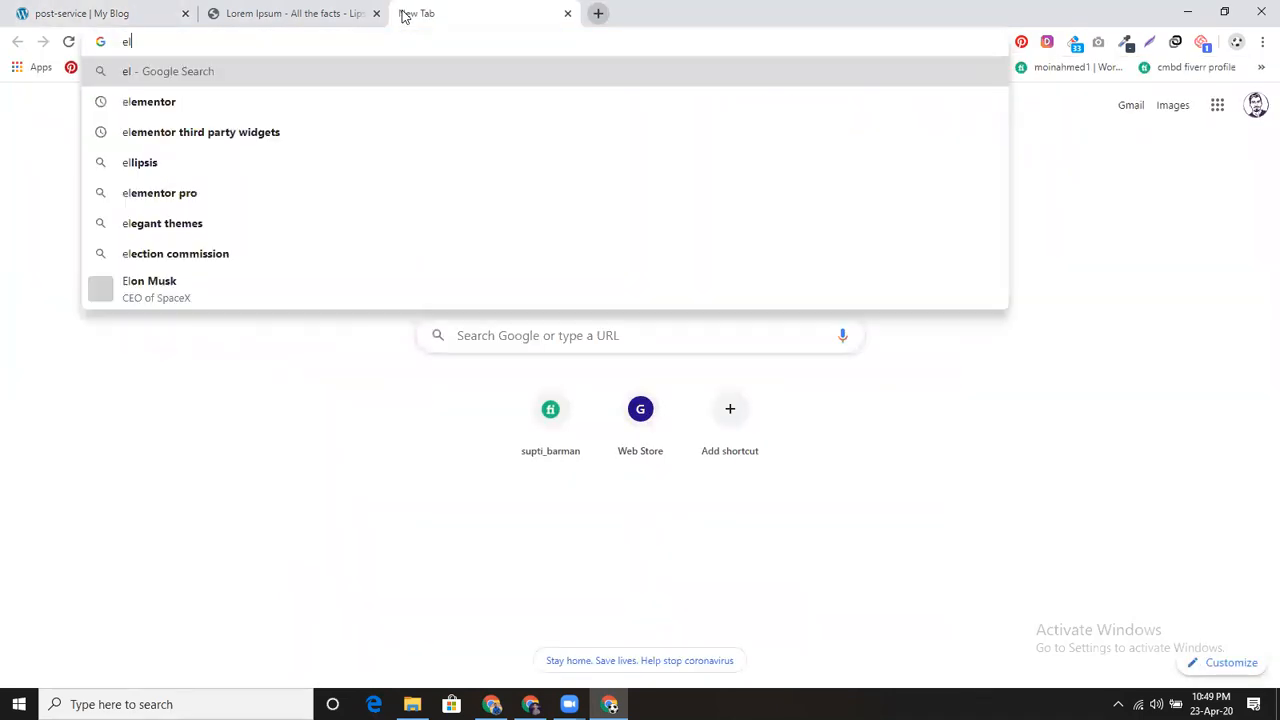
{"action": "type", "text": "ementor"}
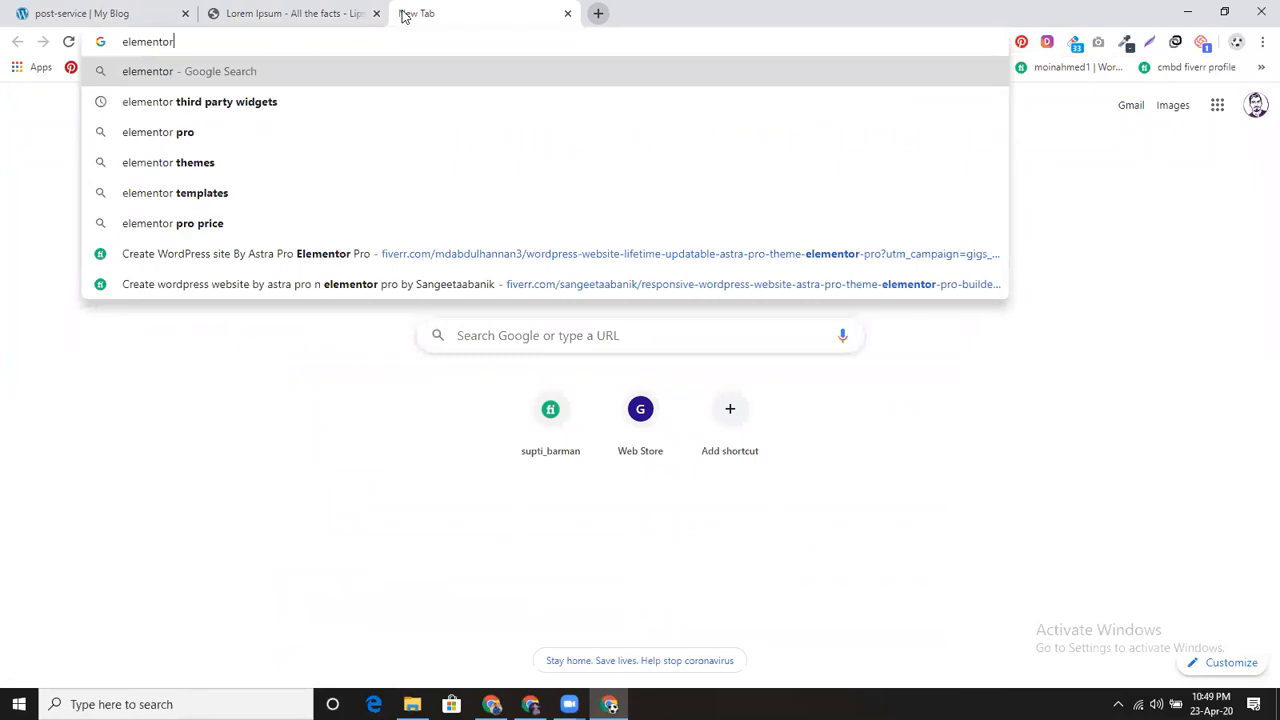
{"action": "key", "text": "Return"}
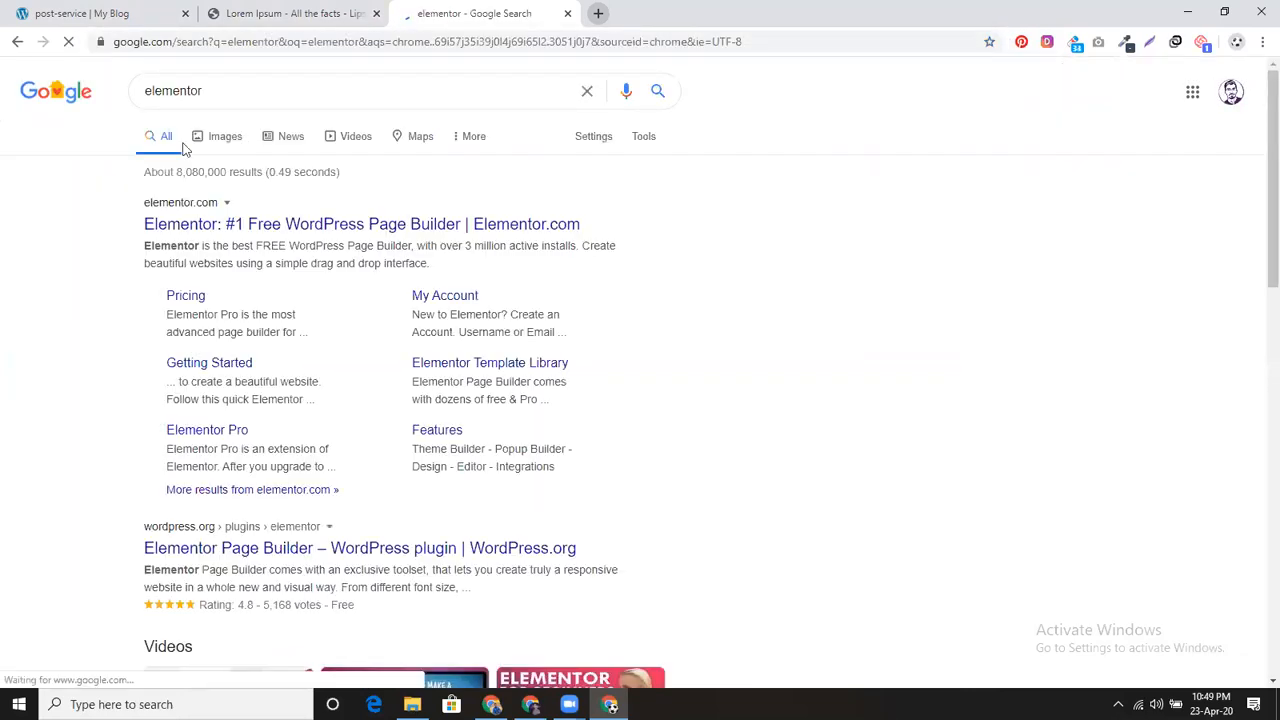
{"action": "left_click", "coordinate": [222, 140]}
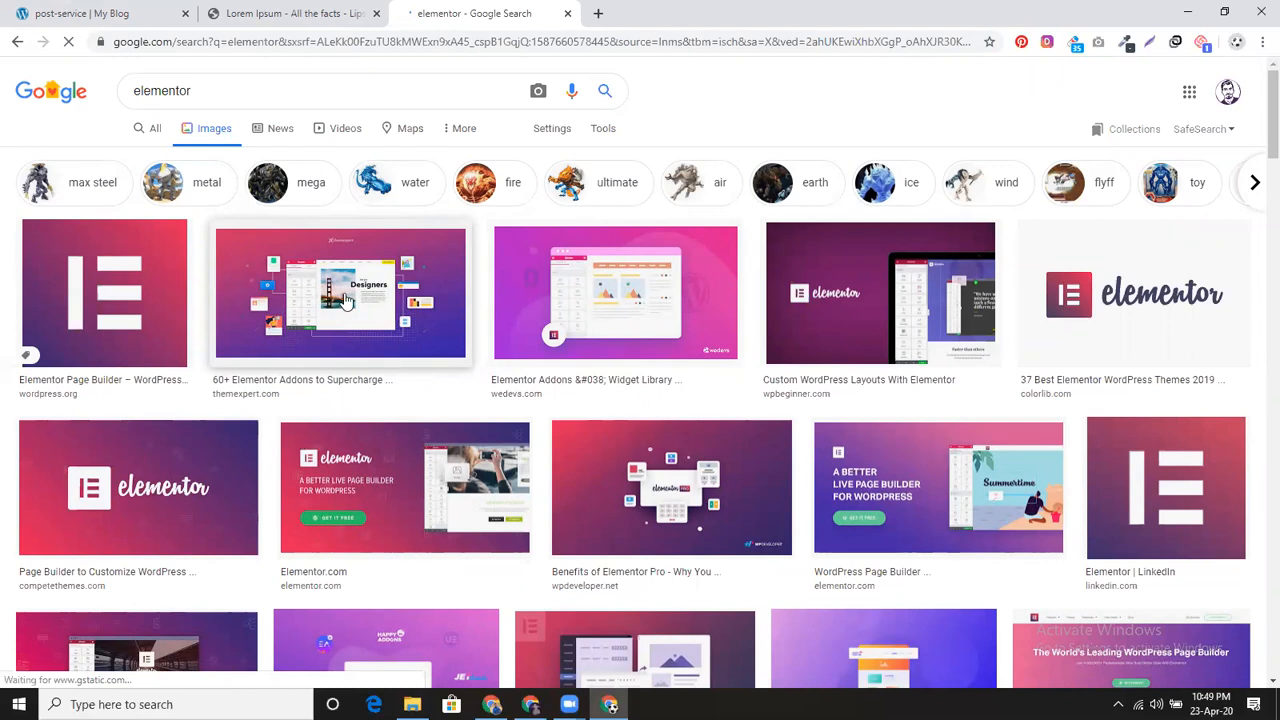
{"action": "left_click", "coordinate": [345, 300]}
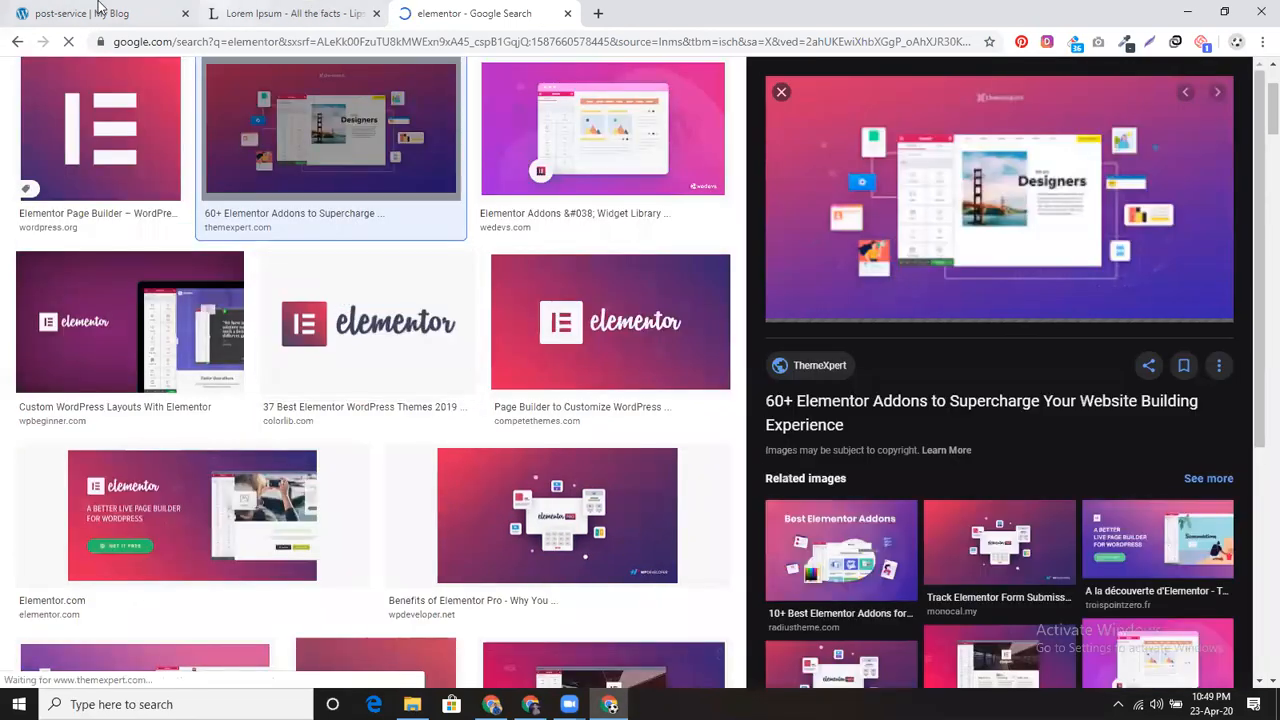
{"action": "left_click", "coordinate": [90, 13]}
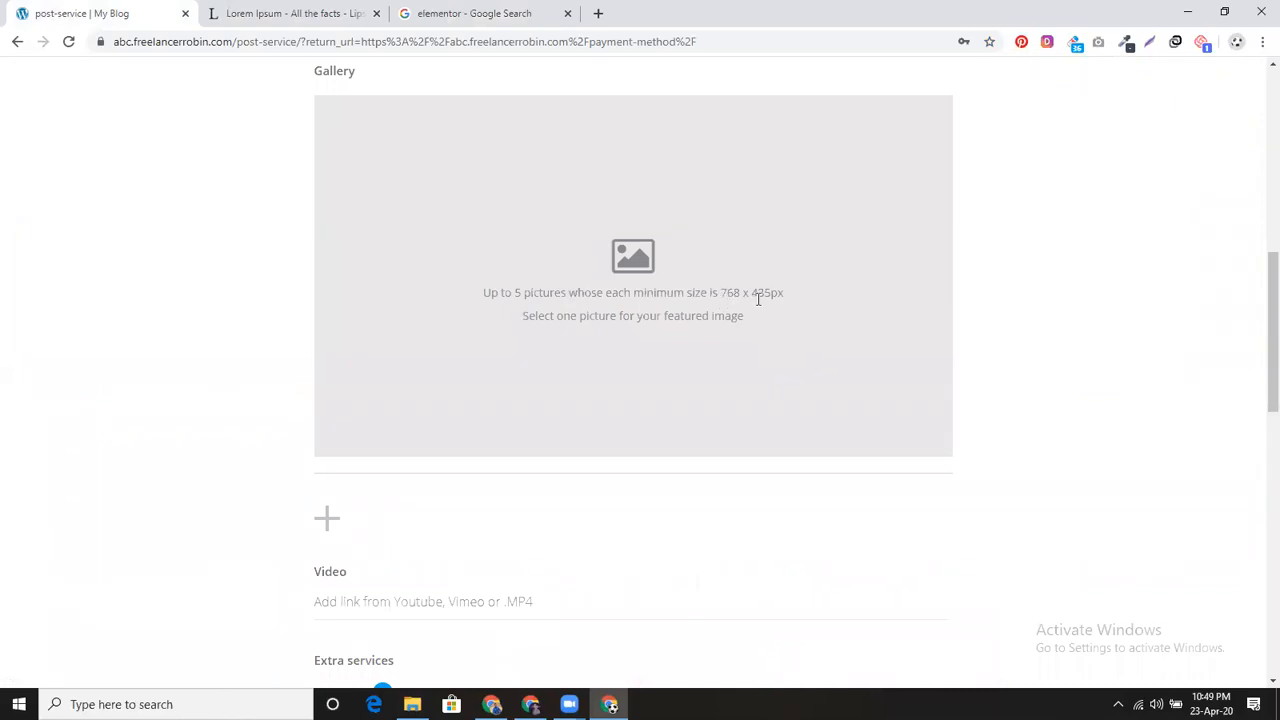
{"action": "left_click", "coordinate": [465, 12]}
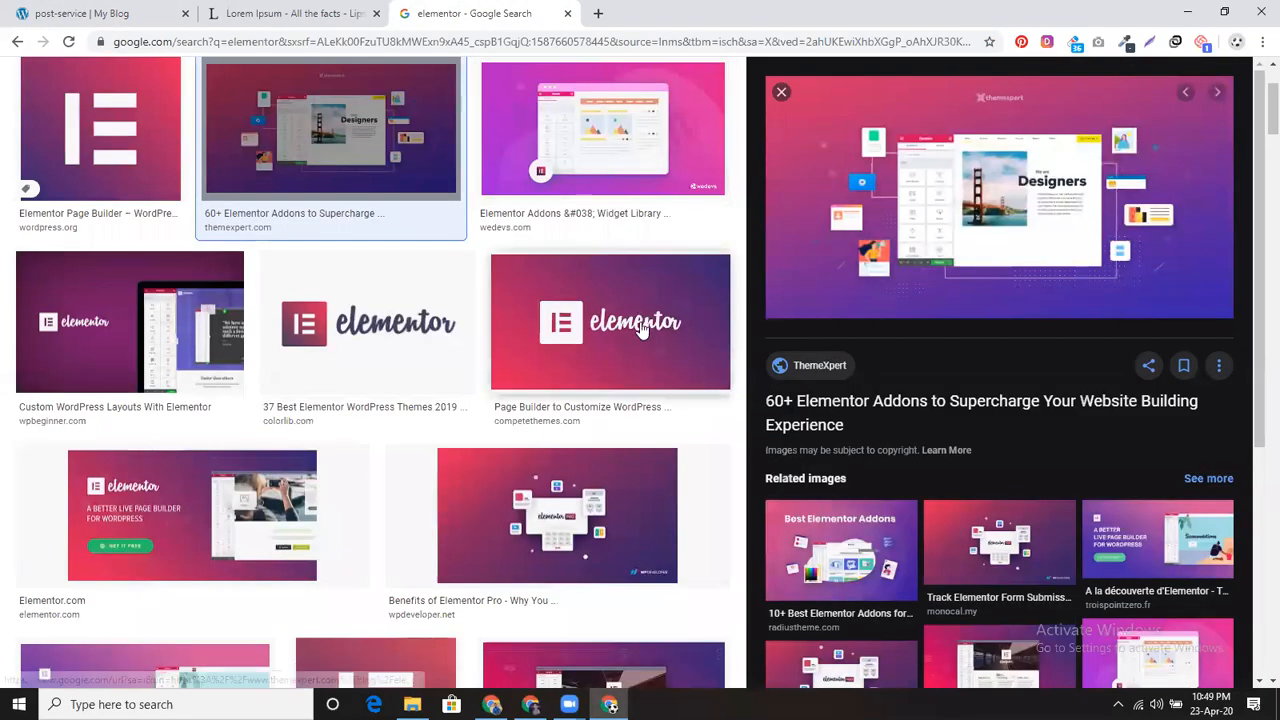
Step: Save the previewed image to the Desktop as Elementor-Addons.jpg
{"action": "right_click", "coordinate": [865, 175]}
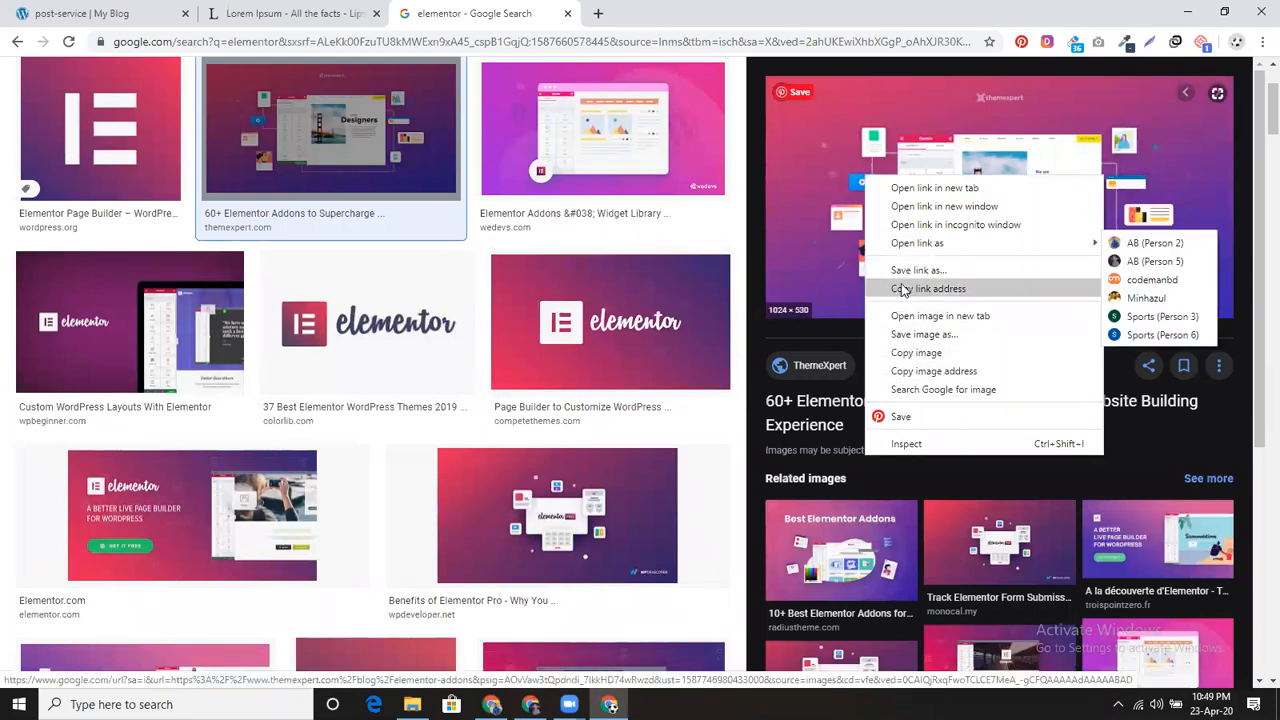
{"action": "left_click", "coordinate": [902, 336]}
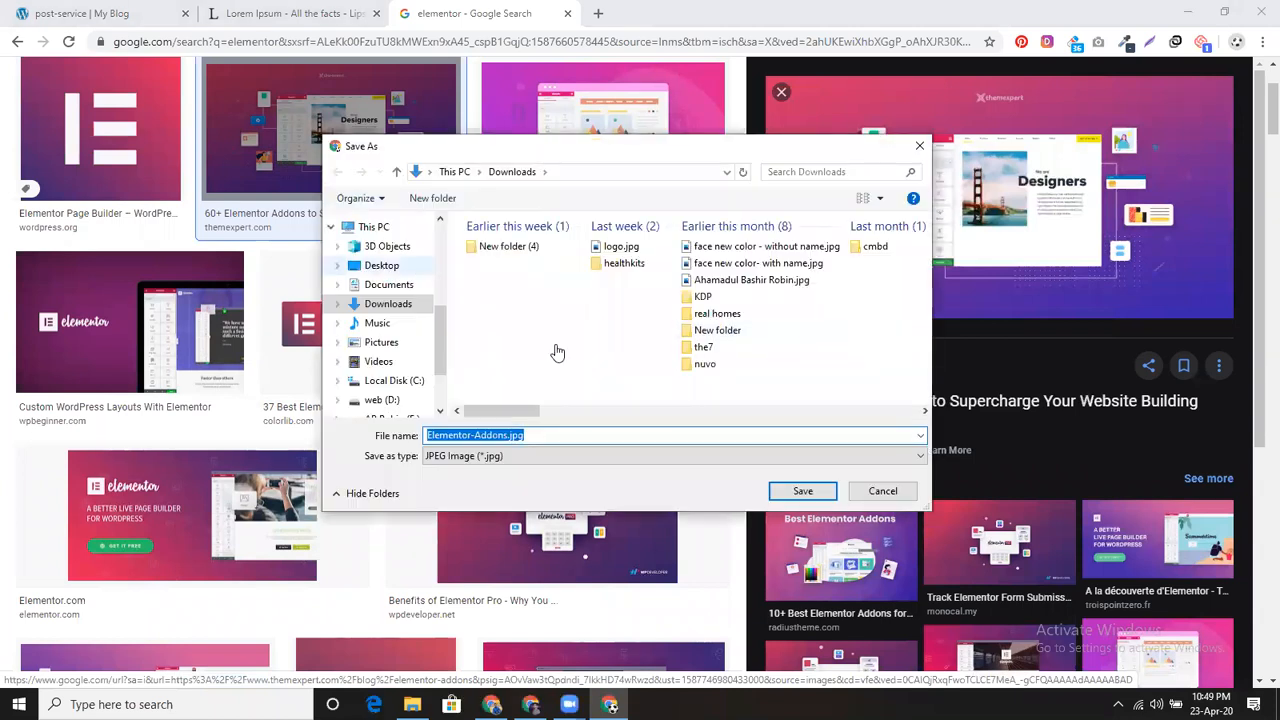
{"action": "left_click", "coordinate": [381, 265]}
{"action": "left_click", "coordinate": [802, 491]}
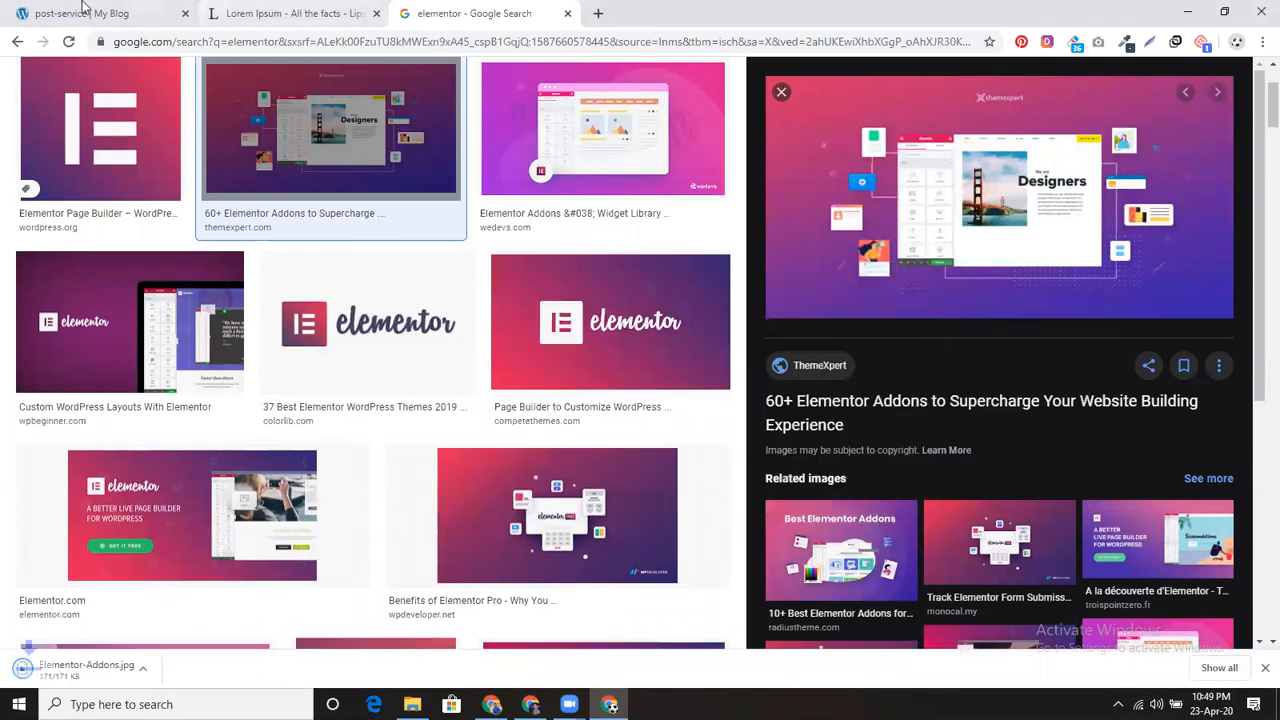
{"action": "left_click", "coordinate": [83, 10]}
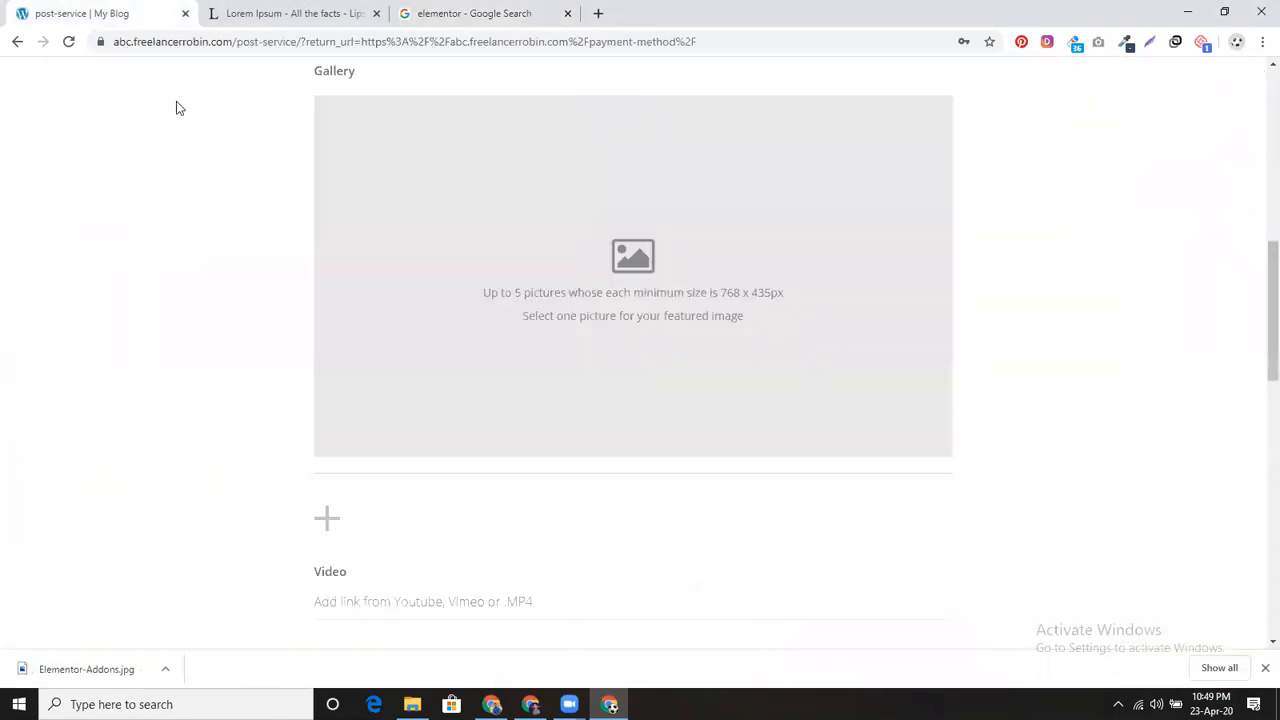
Step: Upload Elementor-Addons.jpg from the Desktop to the mJob Gallery
{"action": "left_click", "coordinate": [327, 525]}
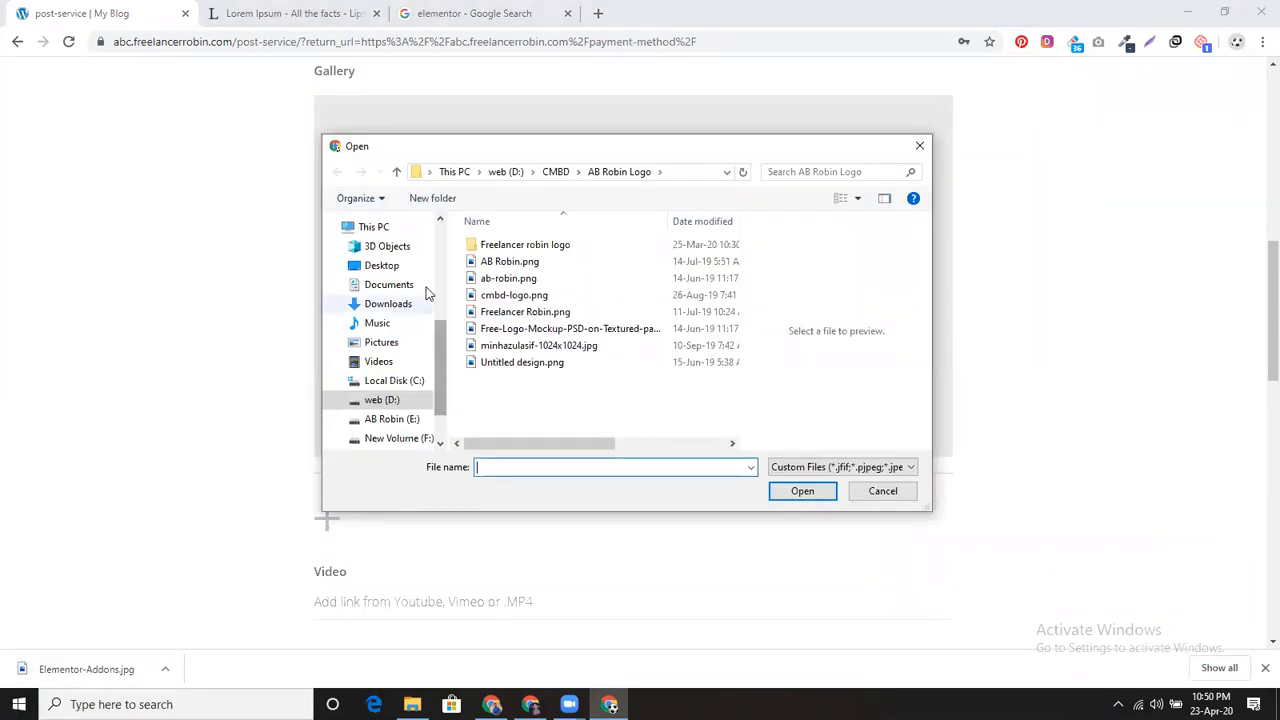
{"action": "left_click", "coordinate": [381, 265]}
{"action": "left_click", "coordinate": [503, 268]}
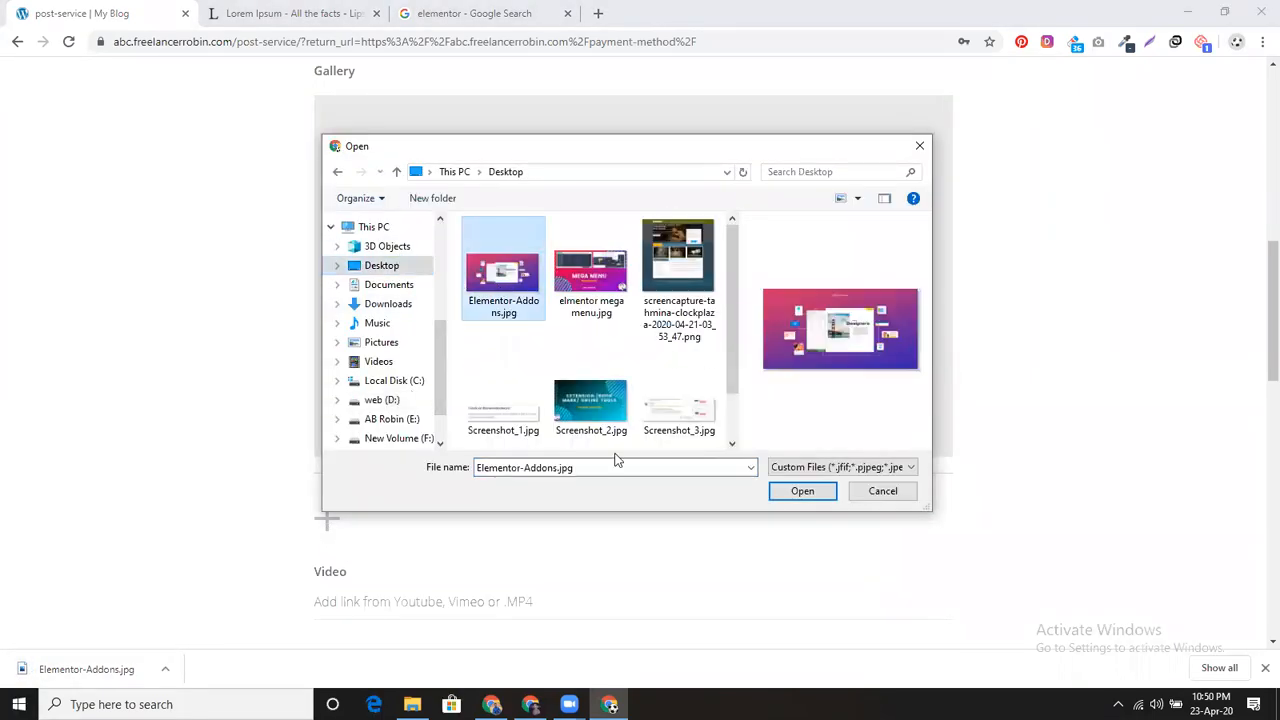
{"action": "left_click", "coordinate": [803, 491]}
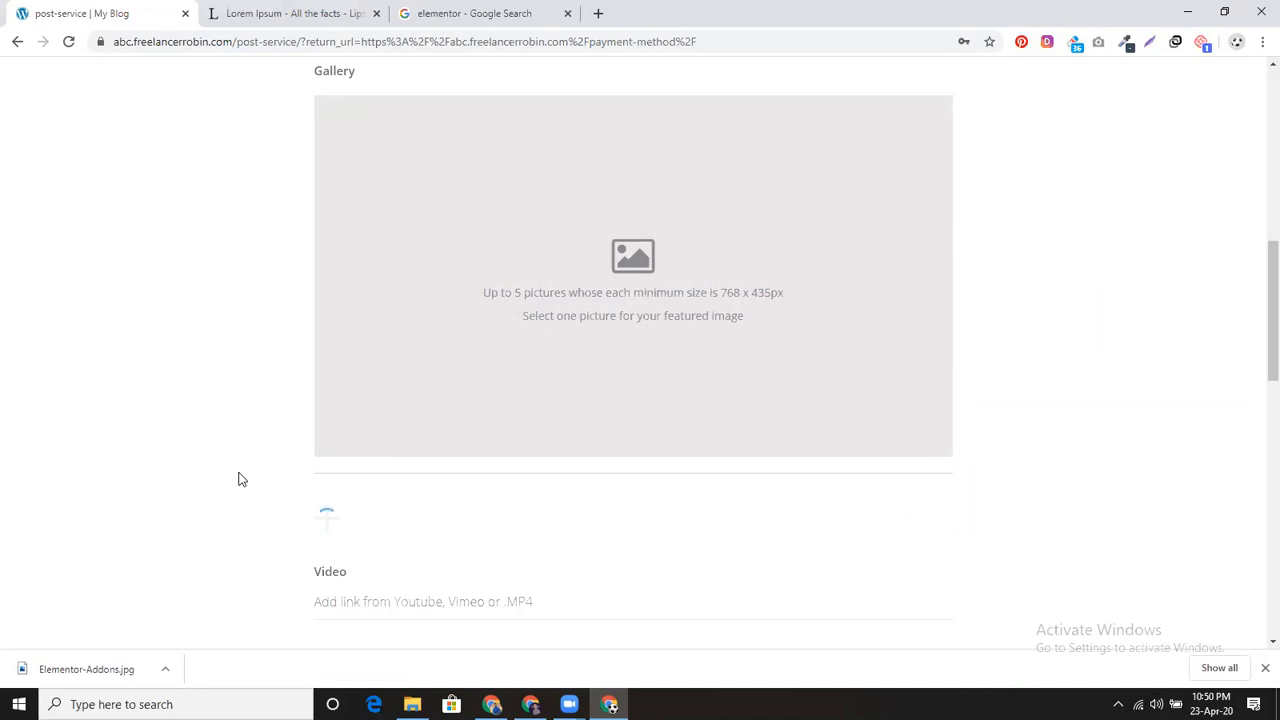
{"action": "scroll", "coordinate": [367, 466], "scroll_direction": "down", "scroll_amount": 2}
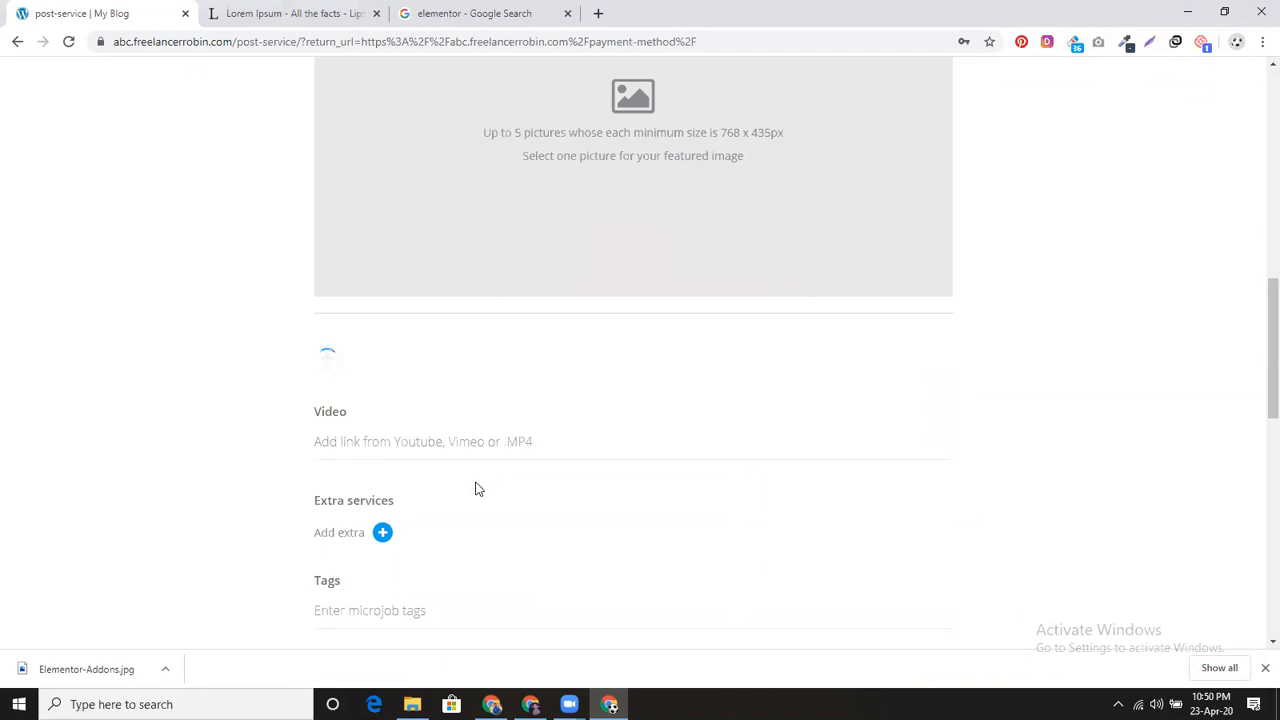
{"action": "scroll", "coordinate": [476, 488], "scroll_direction": "down", "scroll_amount": 1}
Step: Add a '1 day delivery' extra service priced at 5
{"action": "left_click", "coordinate": [383, 453]}
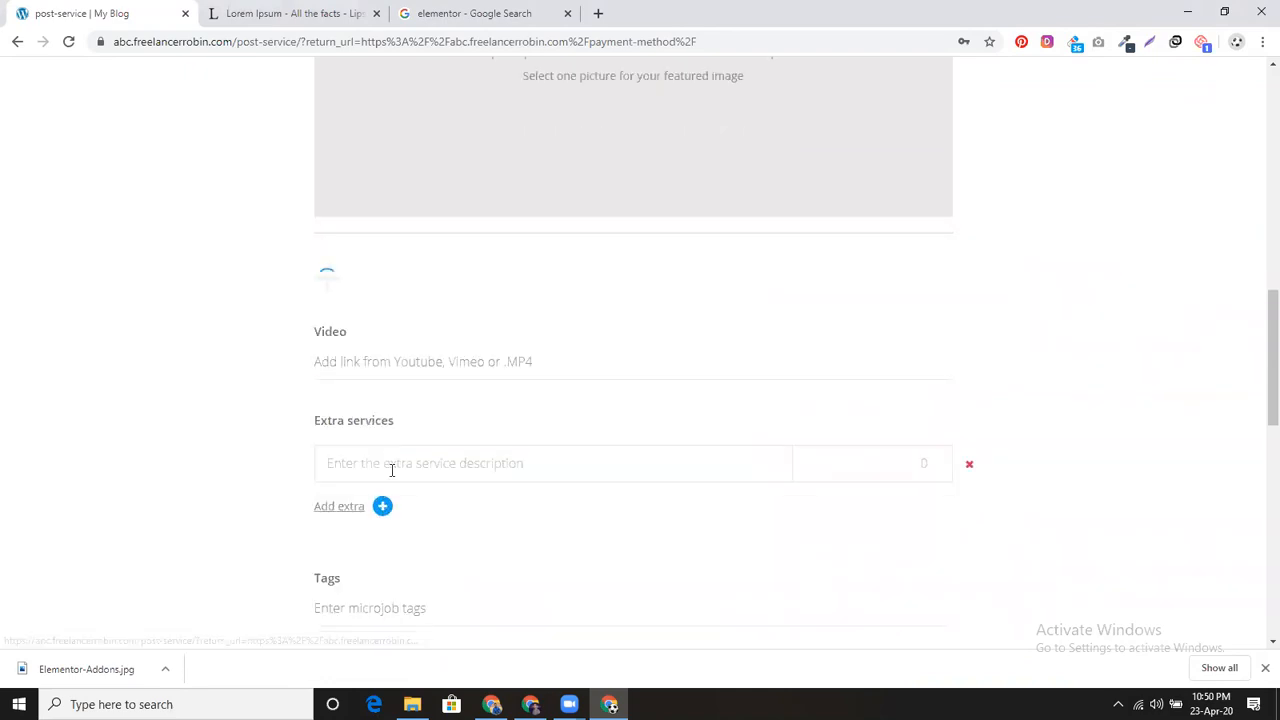
{"action": "left_click", "coordinate": [391, 470]}
{"action": "left_click", "coordinate": [391, 505]}
{"action": "left_click", "coordinate": [887, 543]}
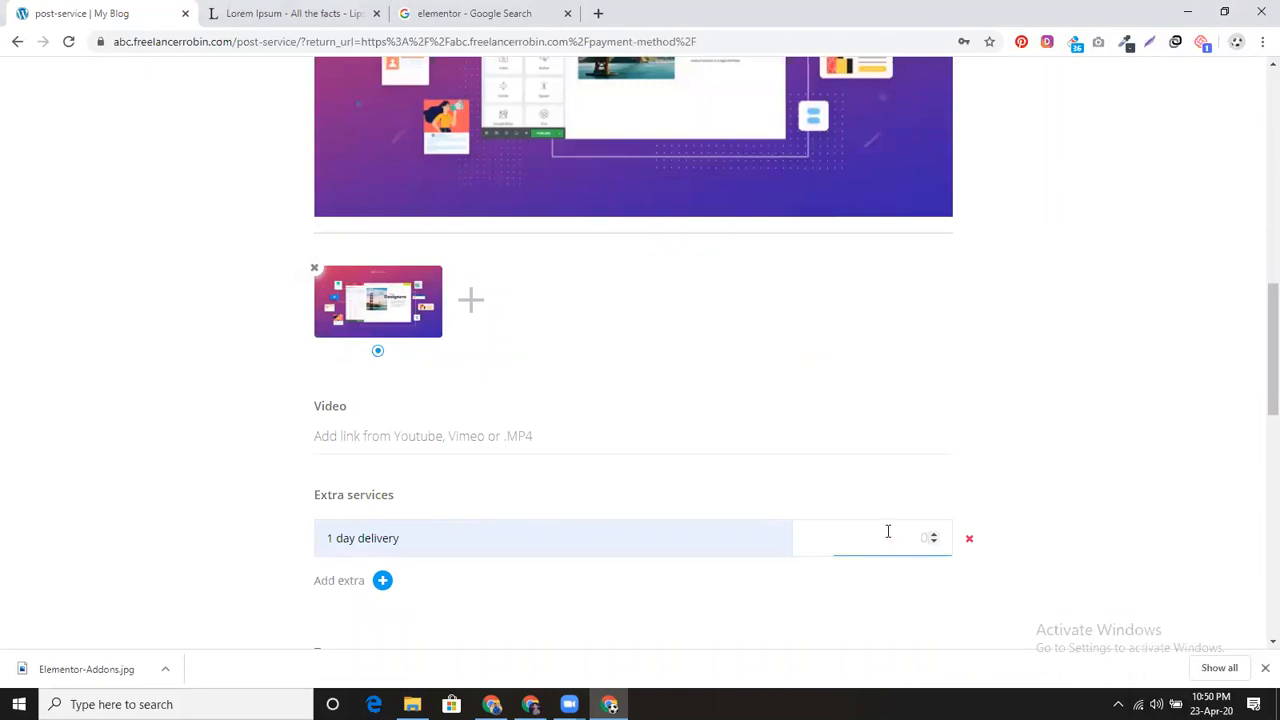
{"action": "scroll", "coordinate": [614, 440], "scroll_direction": "down", "scroll_amount": 3}
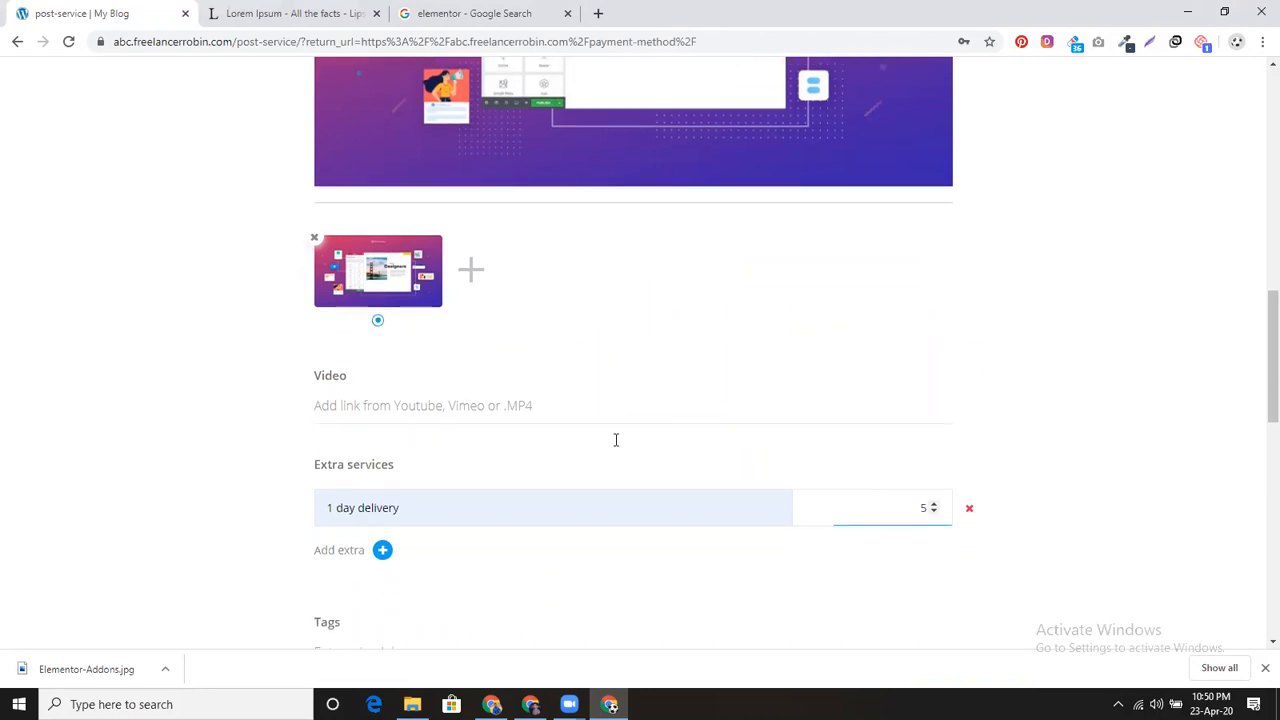
{"action": "left_click", "coordinate": [434, 366]}
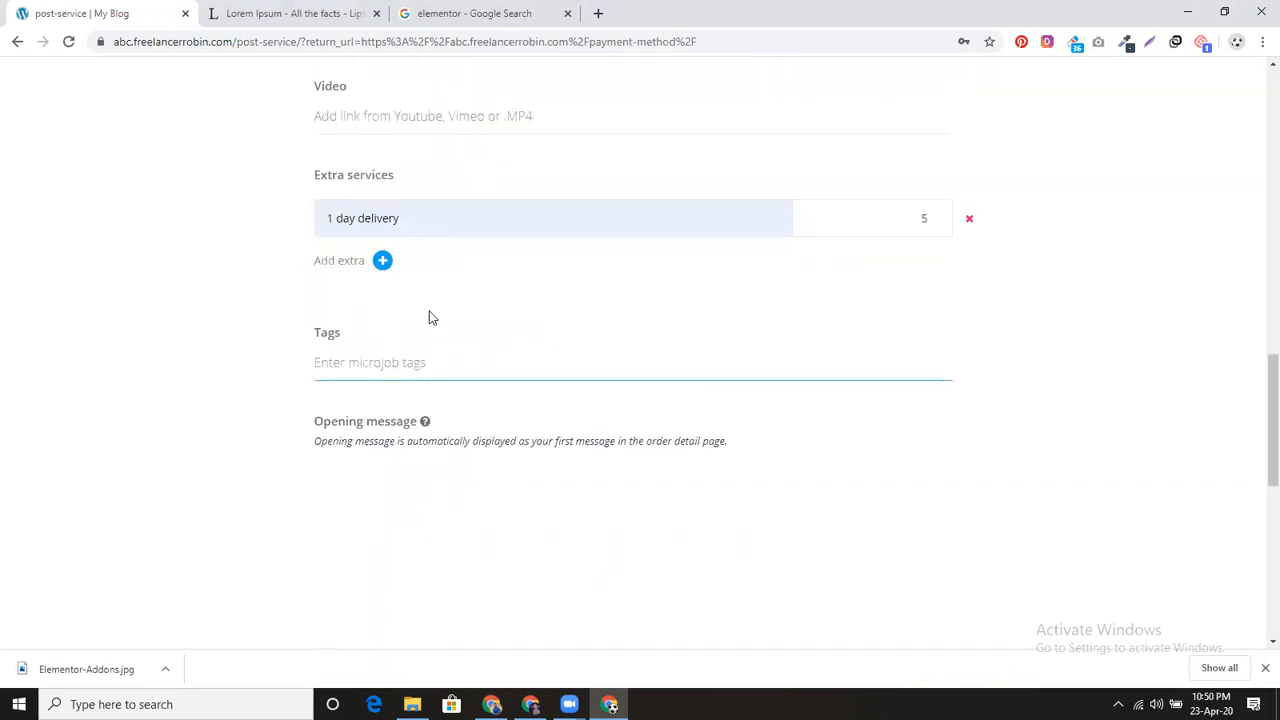
Step: Add the tags elementor, wordpress and landing page to the mJob
{"action": "type", "text": "el"}
{"action": "type", "text": "mento"}
{"action": "type", "text": "e"}
{"action": "key", "text": "Return"}
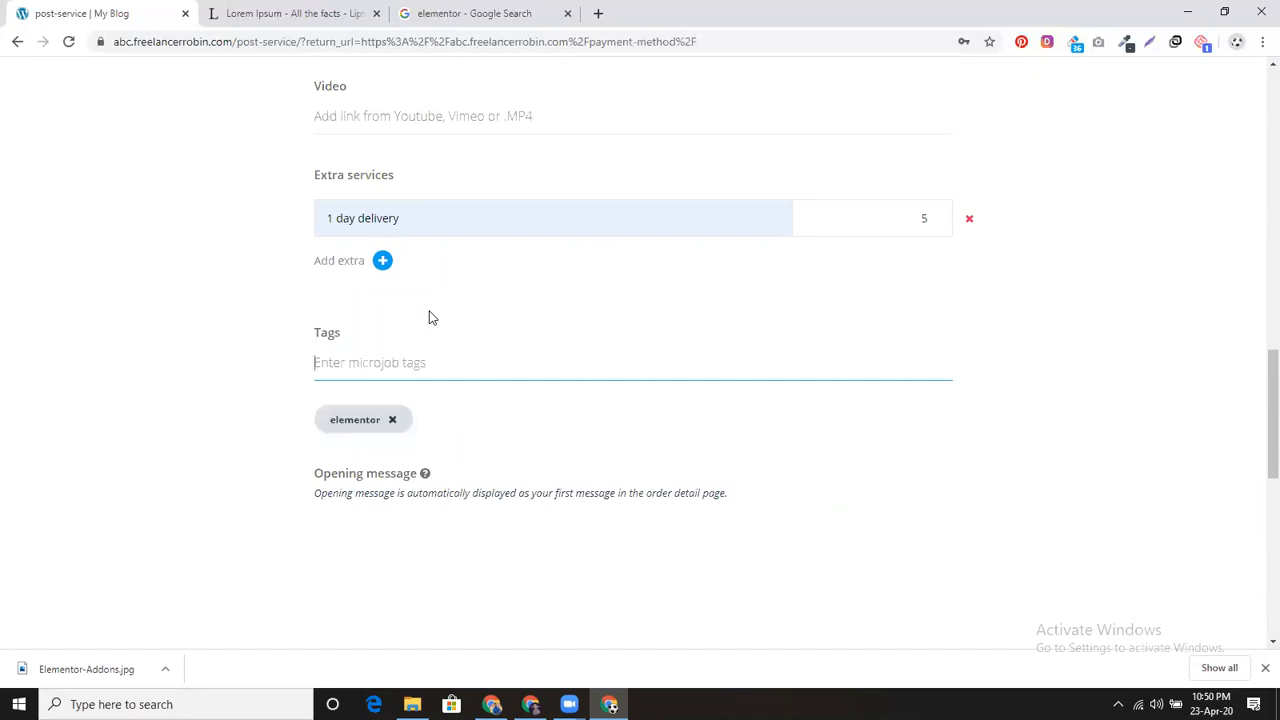
{"action": "type", "text": "wordpress"}
{"action": "key", "text": "Return"}
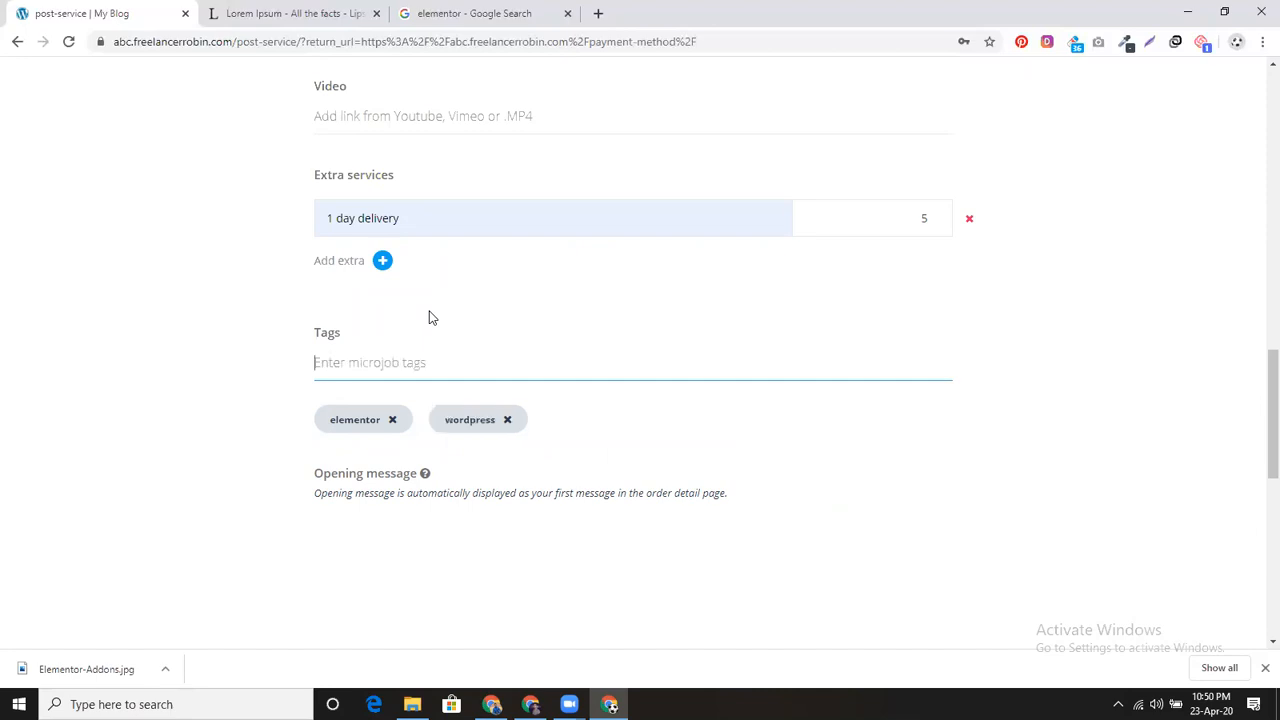
{"action": "type", "text": "landing page"}
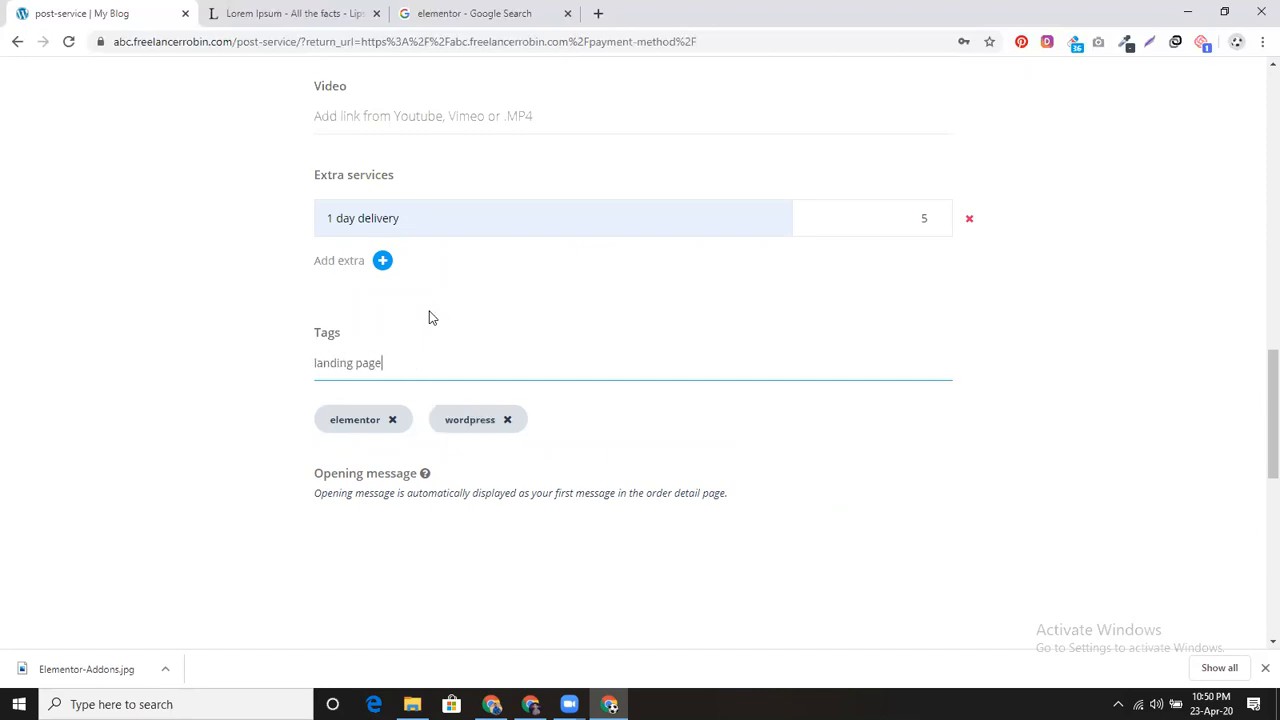
{"action": "key", "text": "Return"}
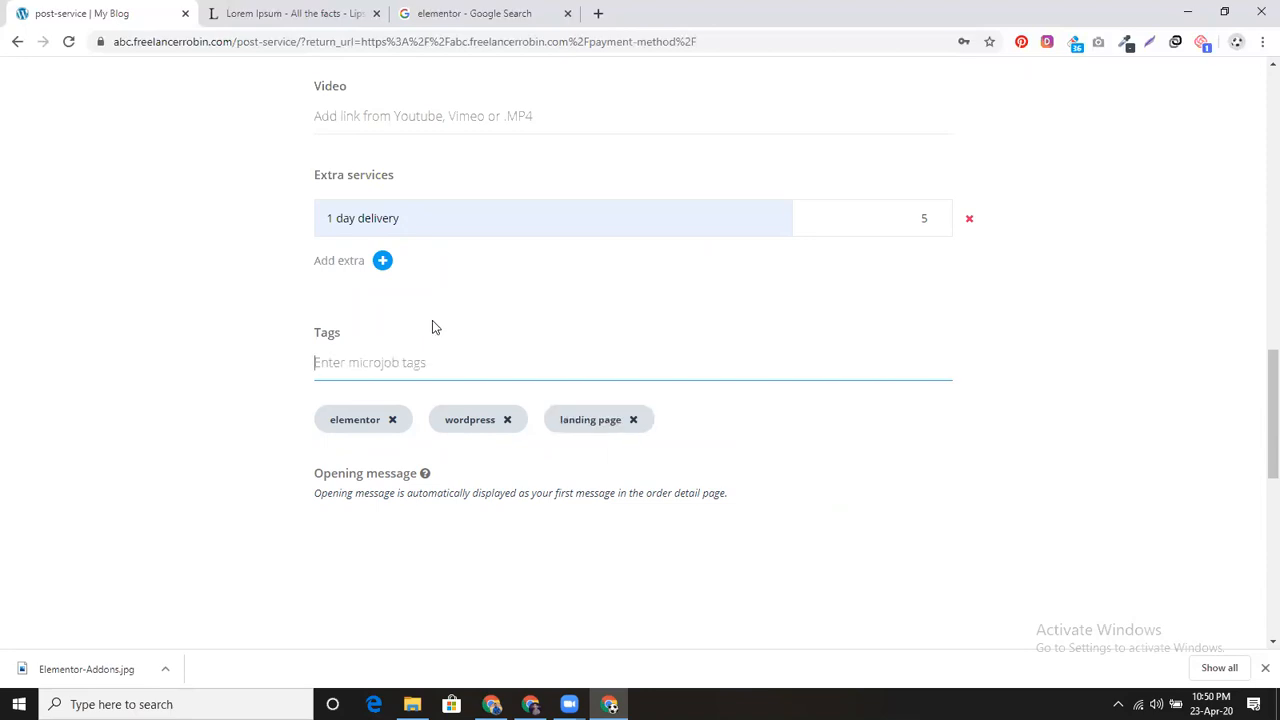
{"action": "scroll", "coordinate": [500, 450], "scroll_direction": "down", "scroll_amount": 2}
Step: Write the opening message 'Thanks for your order / please provide me your wordpress access' and save
{"action": "left_click", "coordinate": [412, 387]}
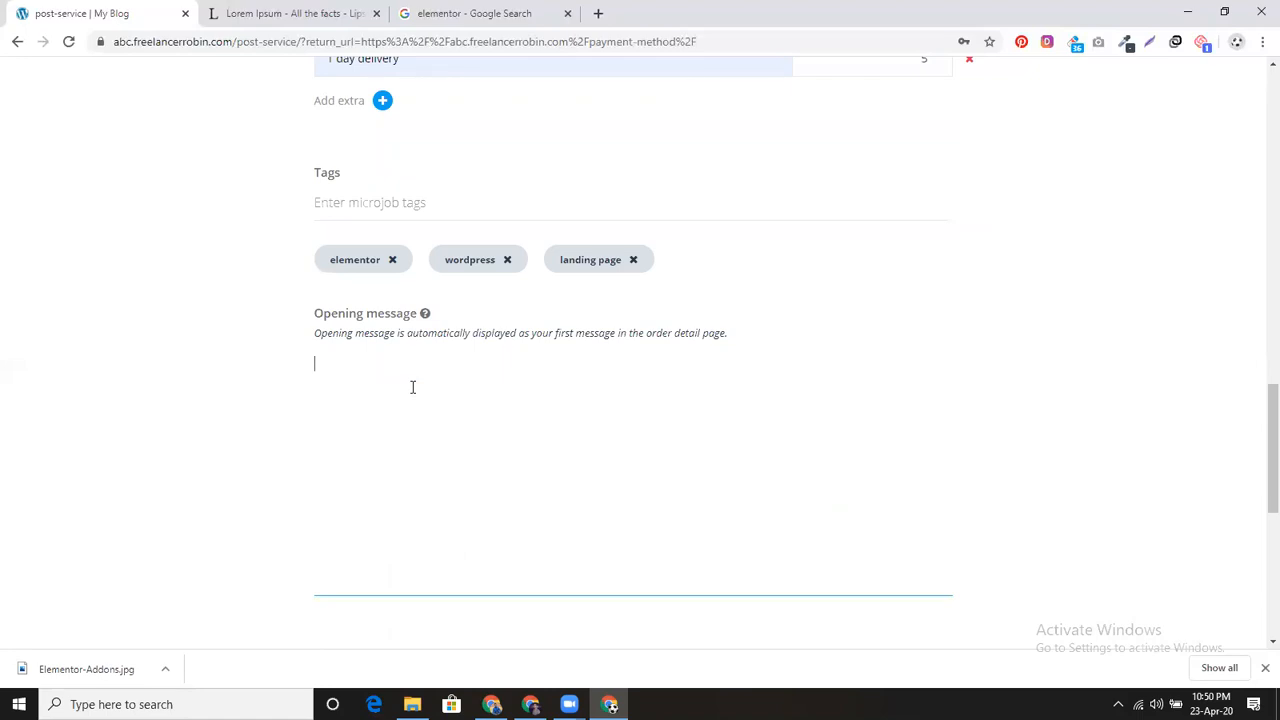
{"action": "type", "text": "Thanks for "}
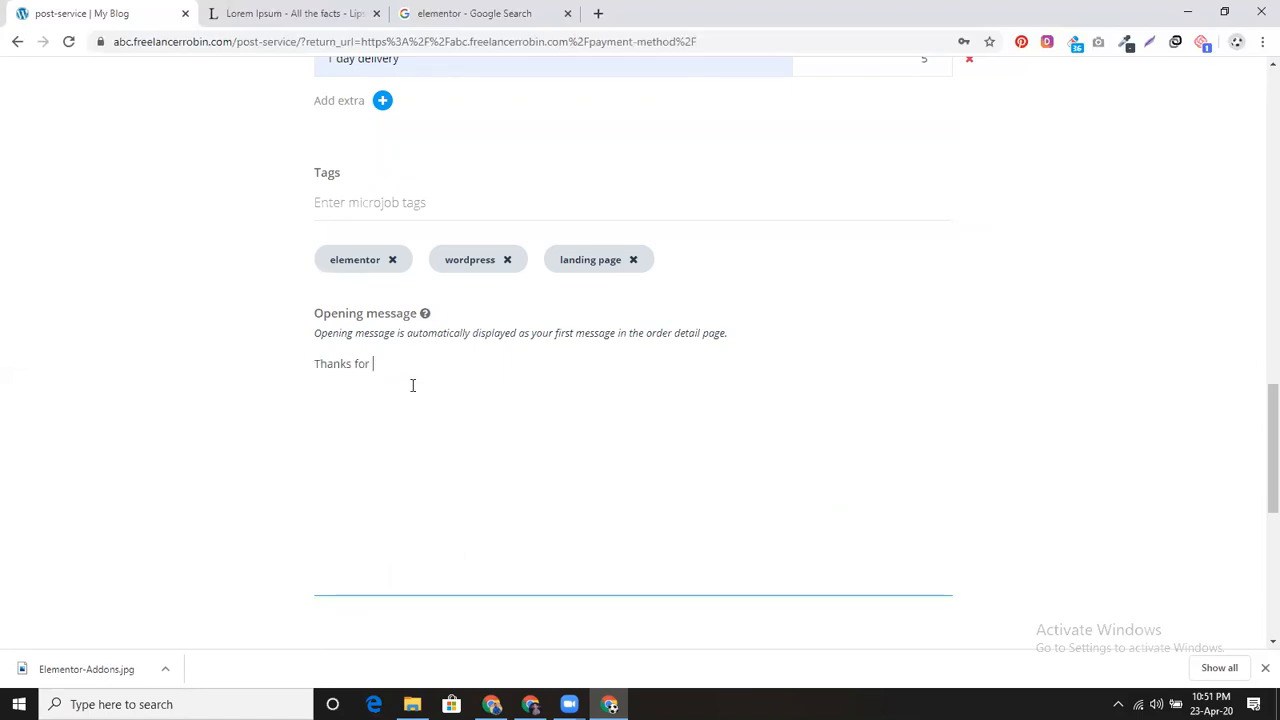
{"action": "type", "text": "your order"}
{"action": "key", "text": "Return"}
{"action": "type", "text": "please provide me your wordpress acce"}
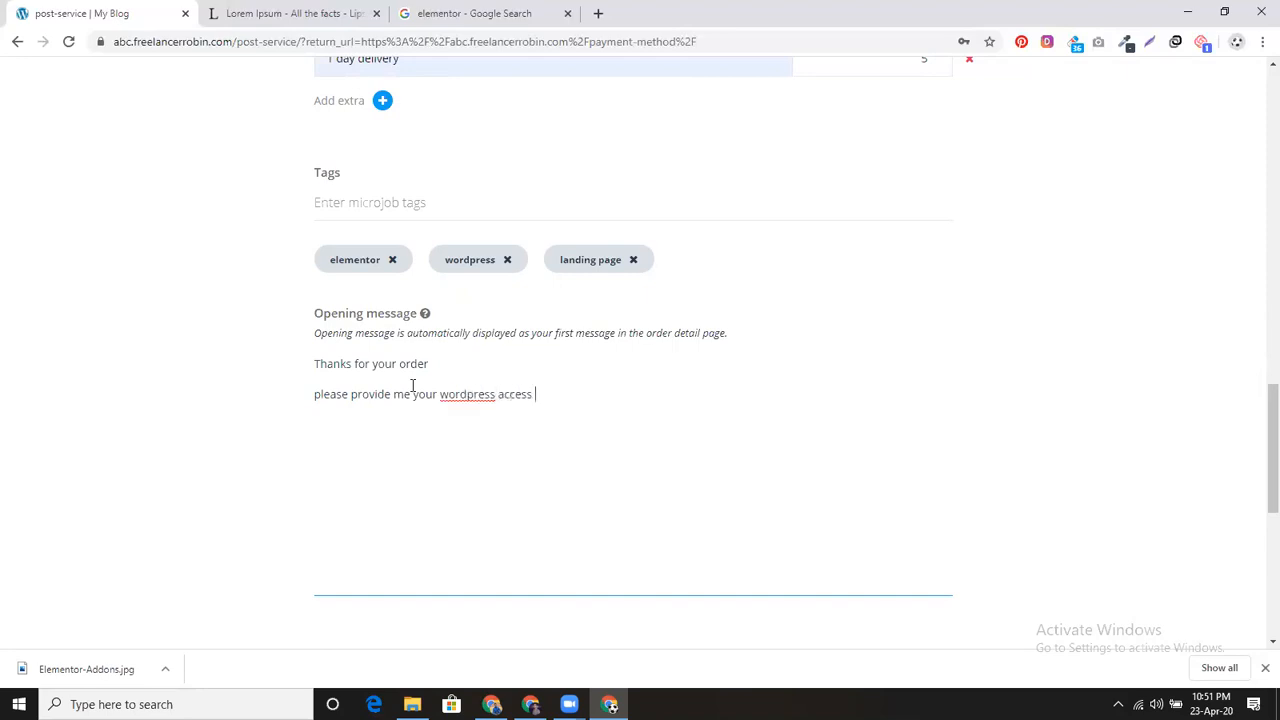
{"action": "type", "text": "ss"}
{"action": "scroll", "coordinate": [614, 434], "scroll_direction": "down", "scroll_amount": 3}
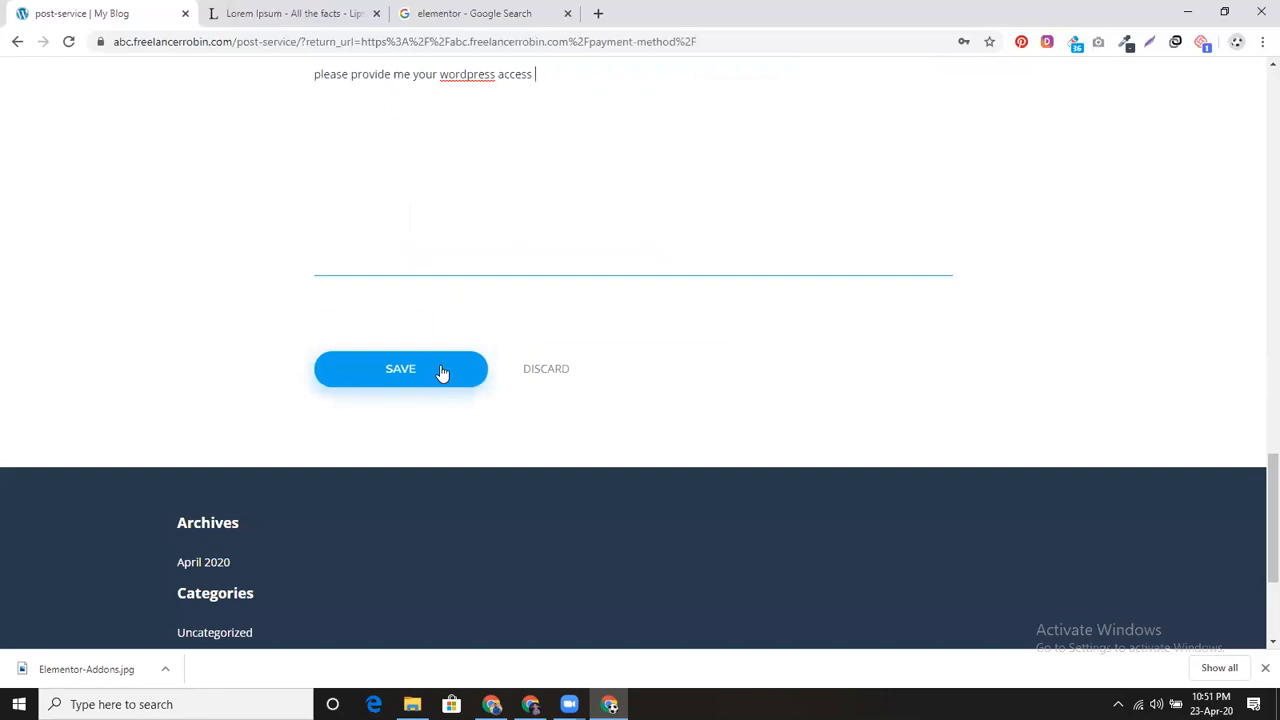
{"action": "left_click", "coordinate": [438, 377]}
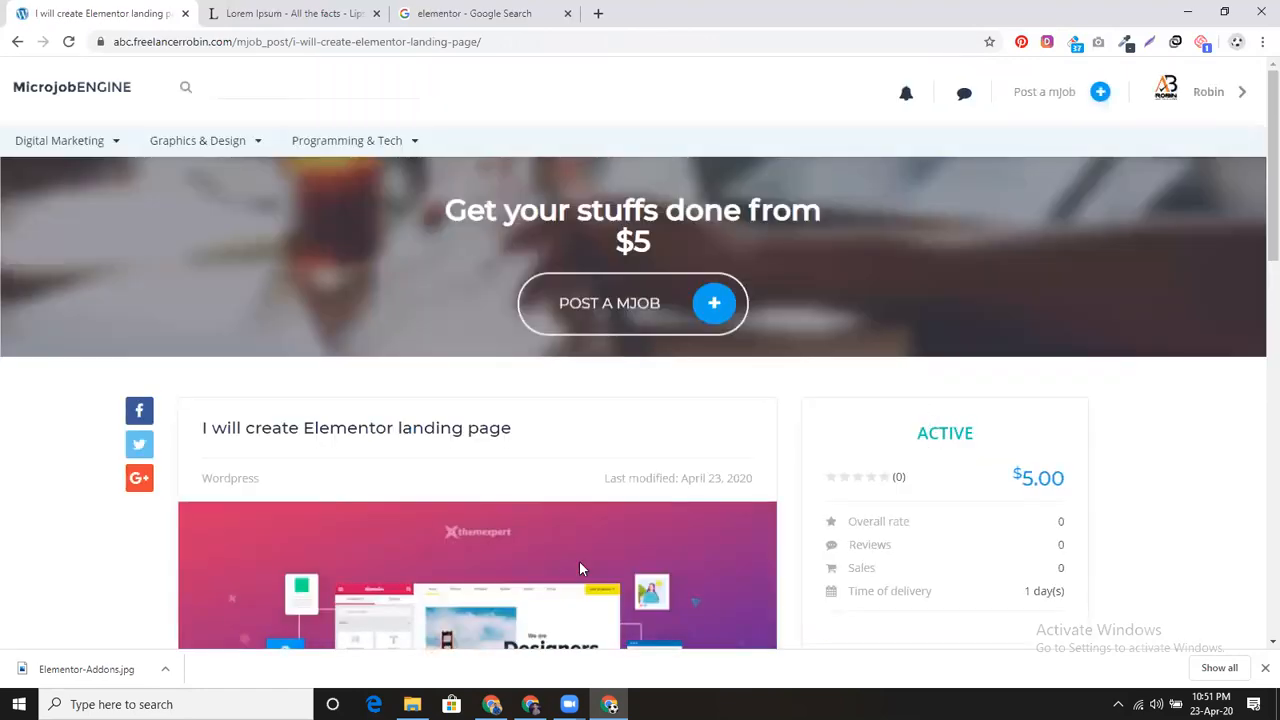
Step: Review Theme Options microjob settings (fixed price 5, commission 20%), then open All Microjobs
{"action": "left_click", "coordinate": [491, 704]}
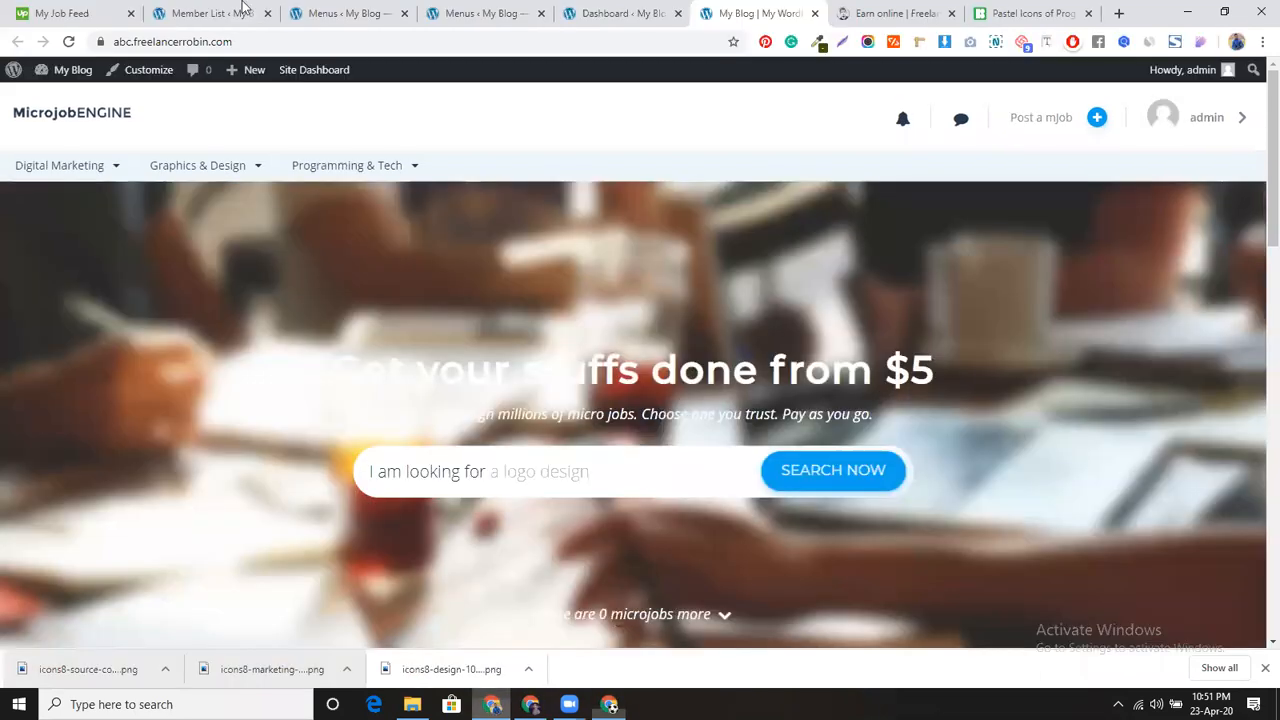
{"action": "left_click", "coordinate": [326, 7]}
{"action": "mouse_move", "coordinate": [62, 148]}
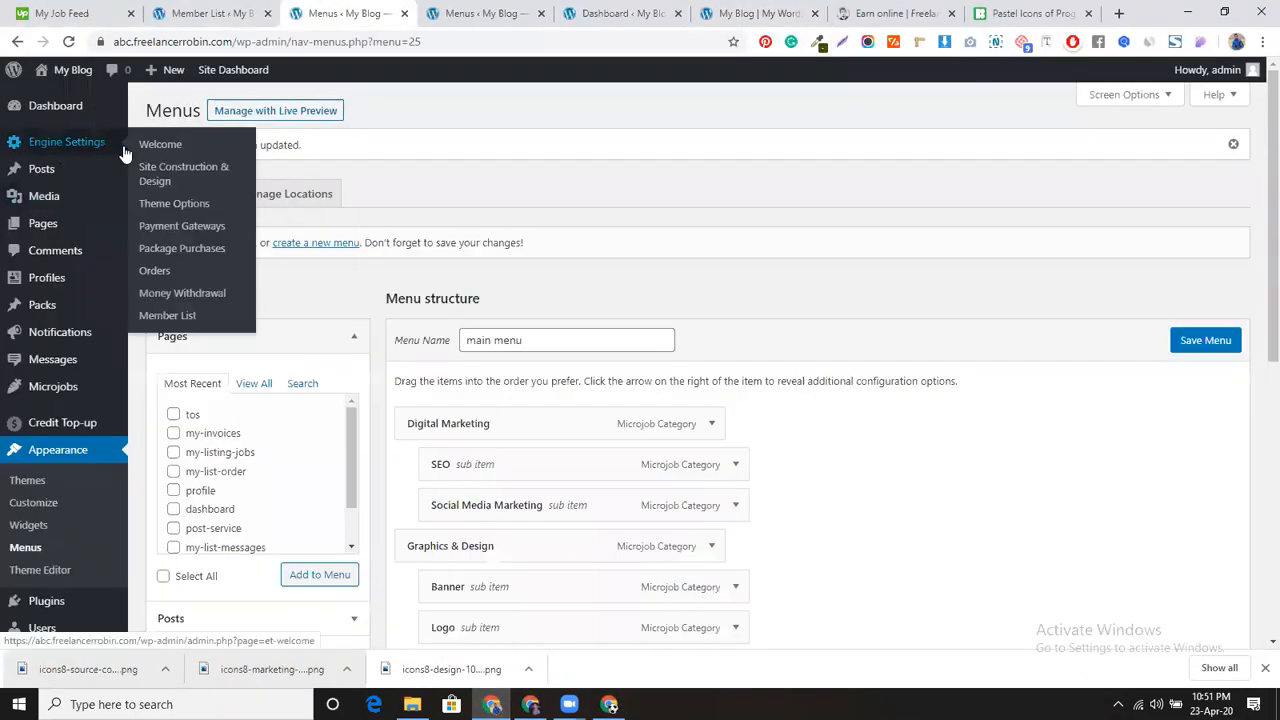
{"action": "left_click", "coordinate": [174, 203]}
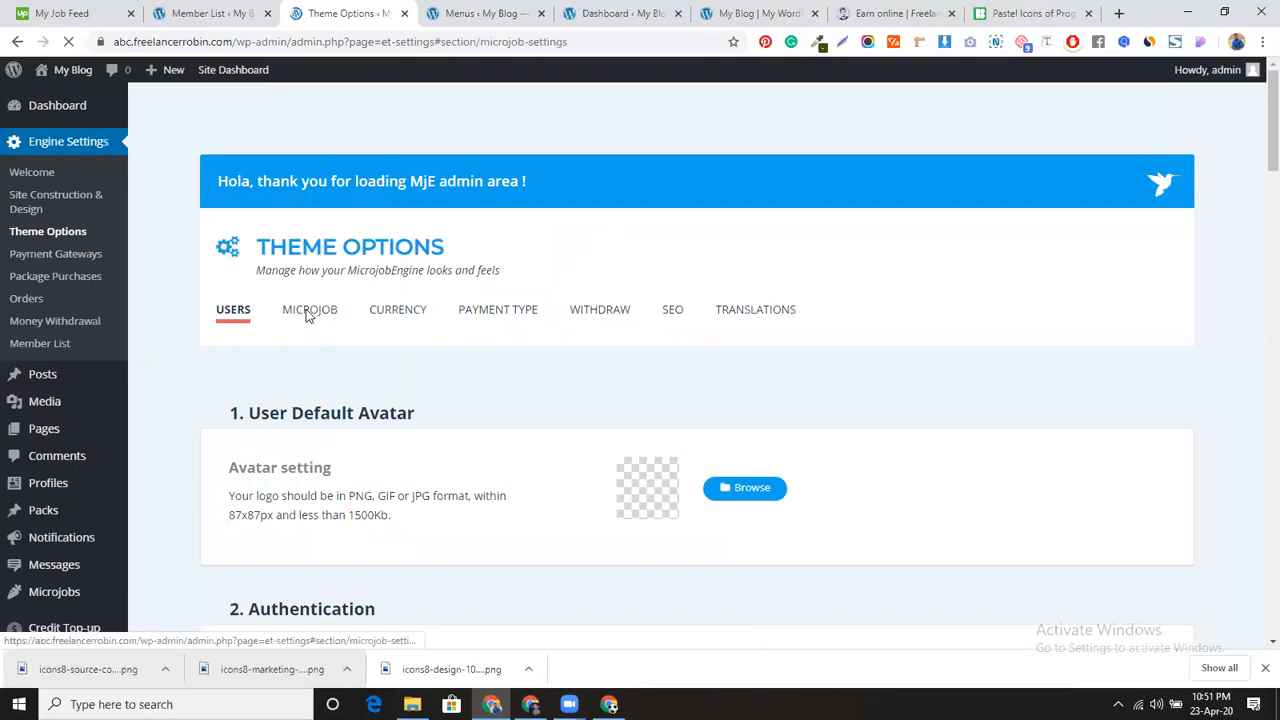
{"action": "left_click", "coordinate": [308, 312]}
{"action": "scroll", "coordinate": [535, 432], "scroll_direction": "down", "scroll_amount": 7}
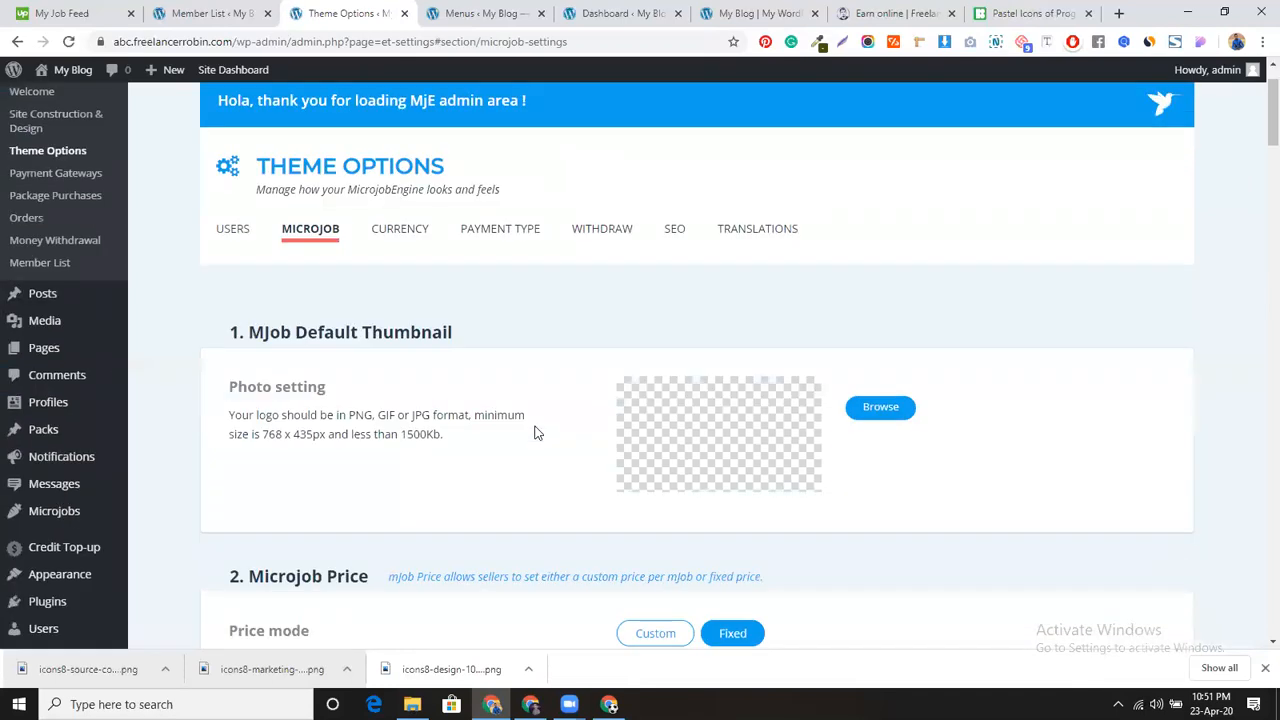
{"action": "scroll", "coordinate": [535, 432], "scroll_direction": "down", "scroll_amount": 3}
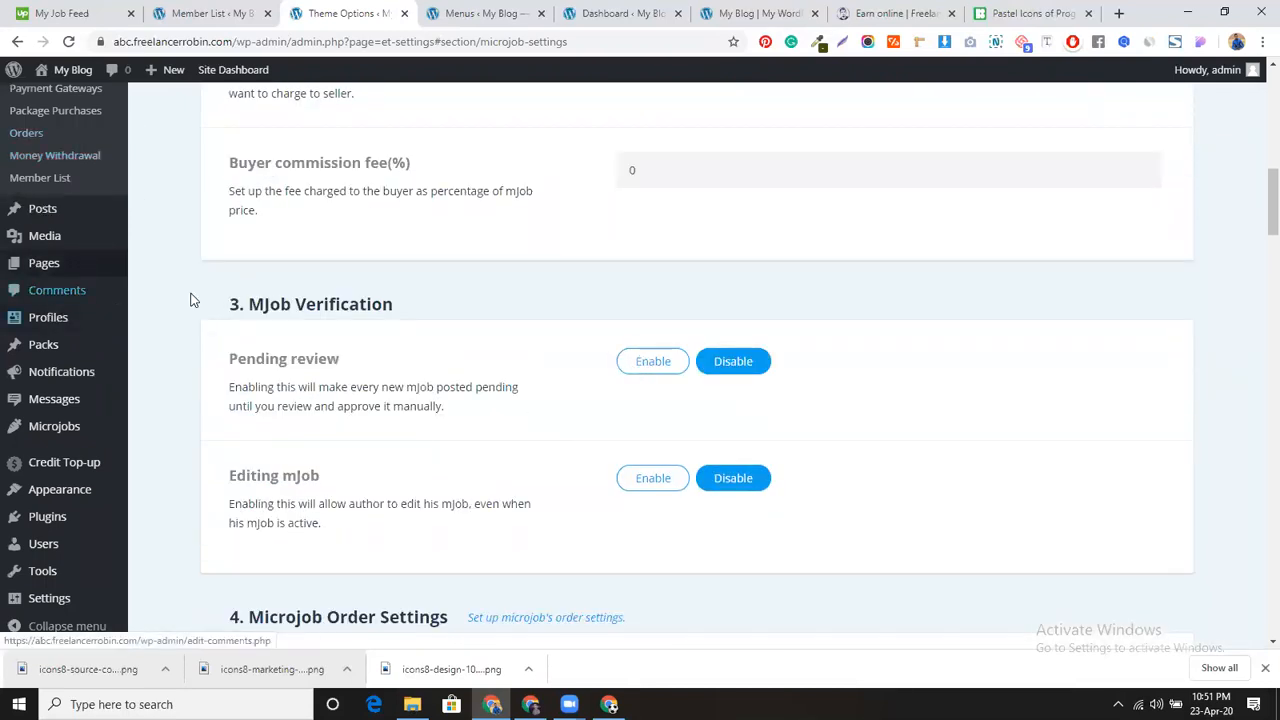
{"action": "scroll", "coordinate": [177, 350], "scroll_direction": "up", "scroll_amount": 3}
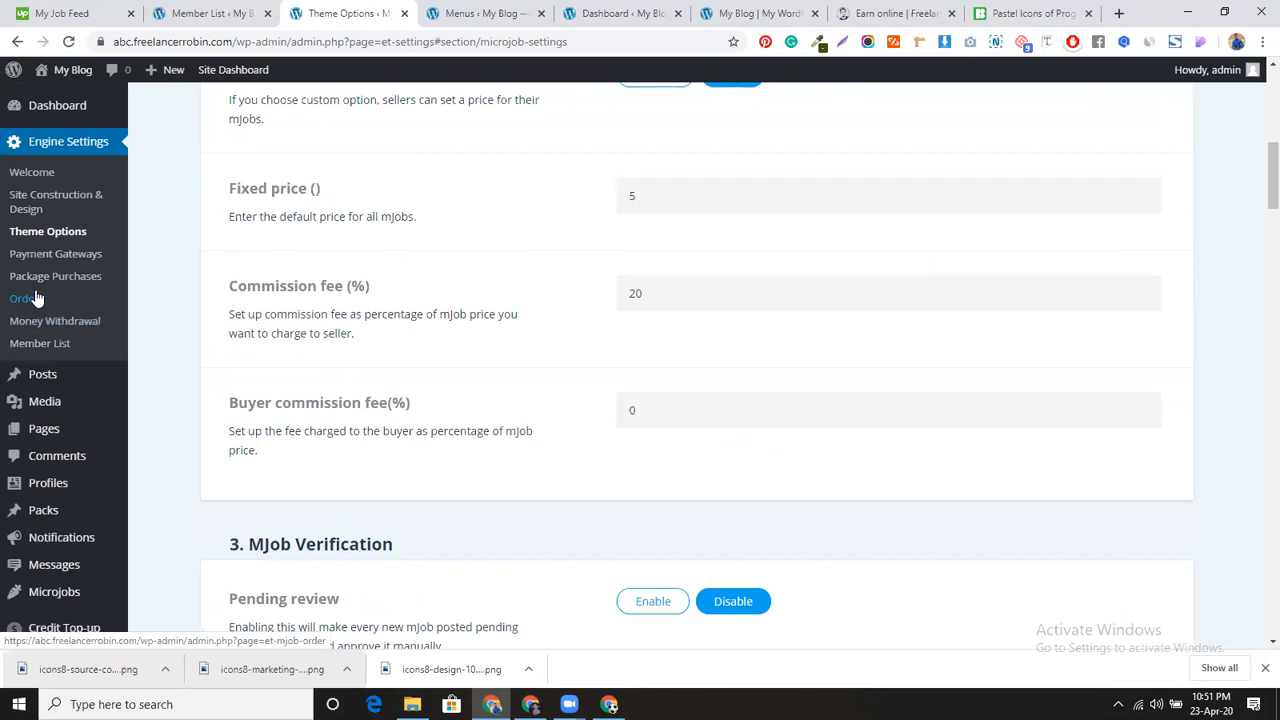
{"action": "scroll", "coordinate": [66, 447], "scroll_direction": "down", "scroll_amount": 2}
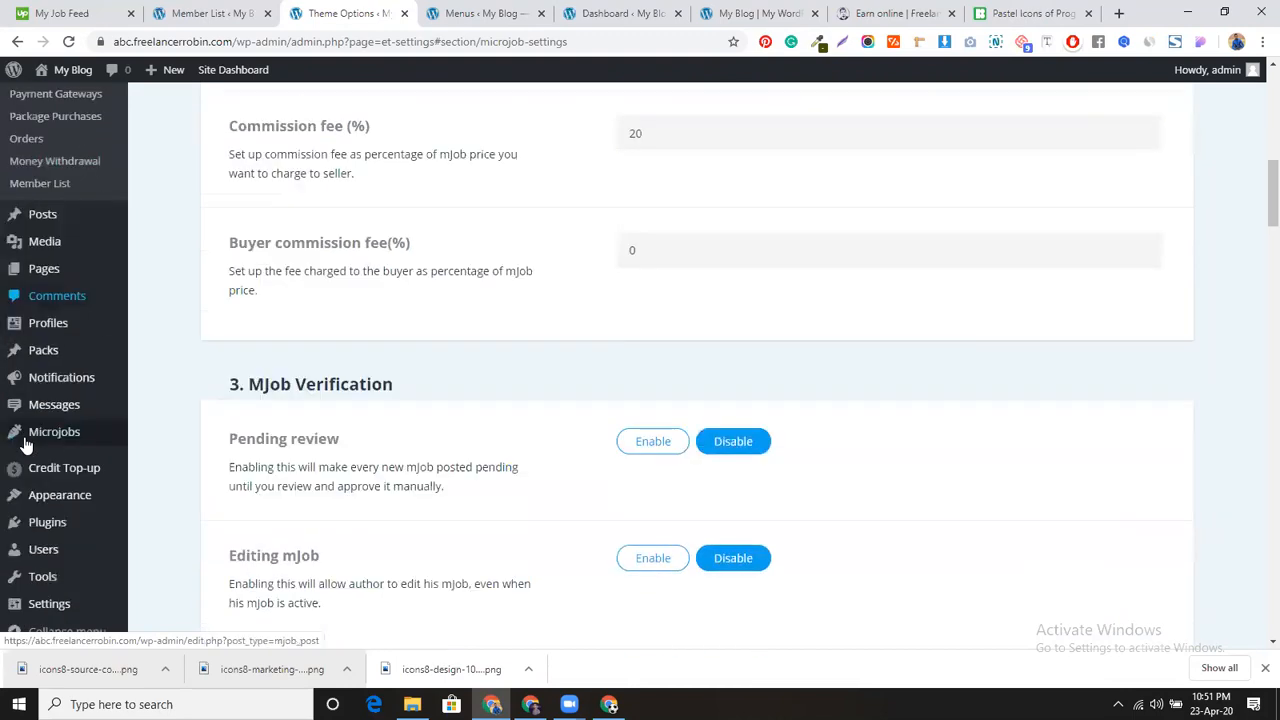
{"action": "mouse_move", "coordinate": [57, 431]}
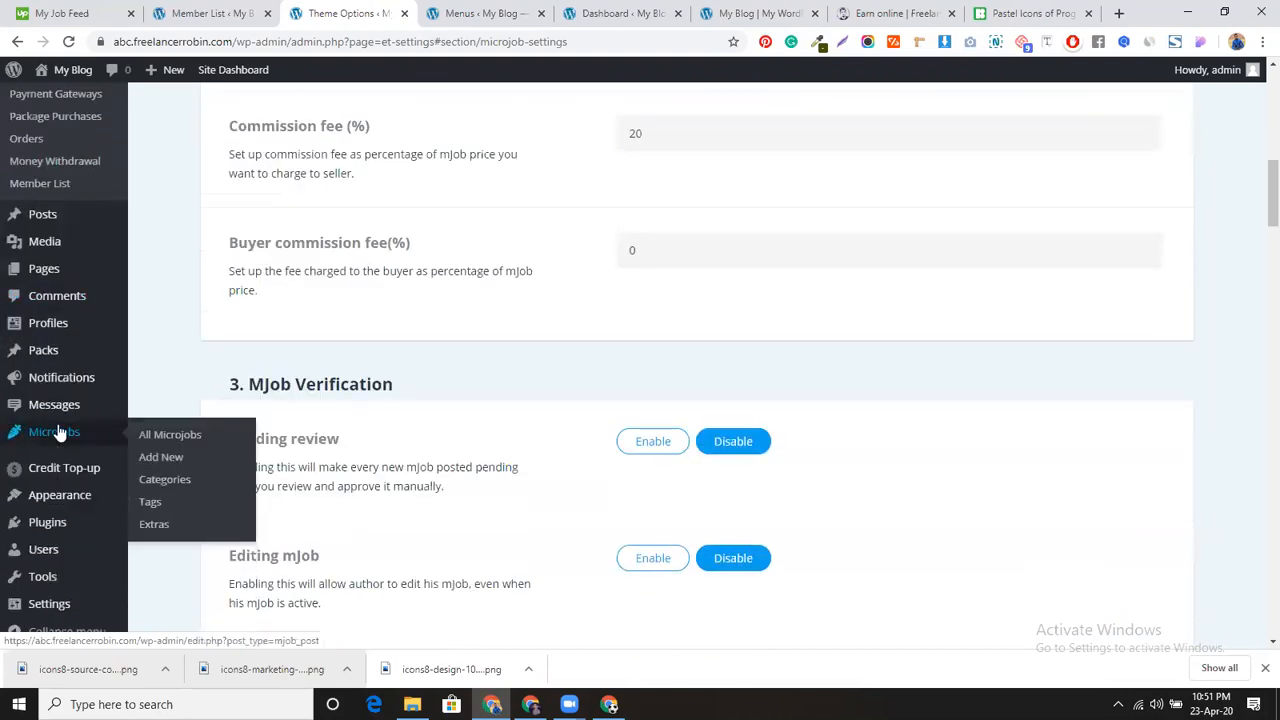
{"action": "left_click", "coordinate": [163, 438]}
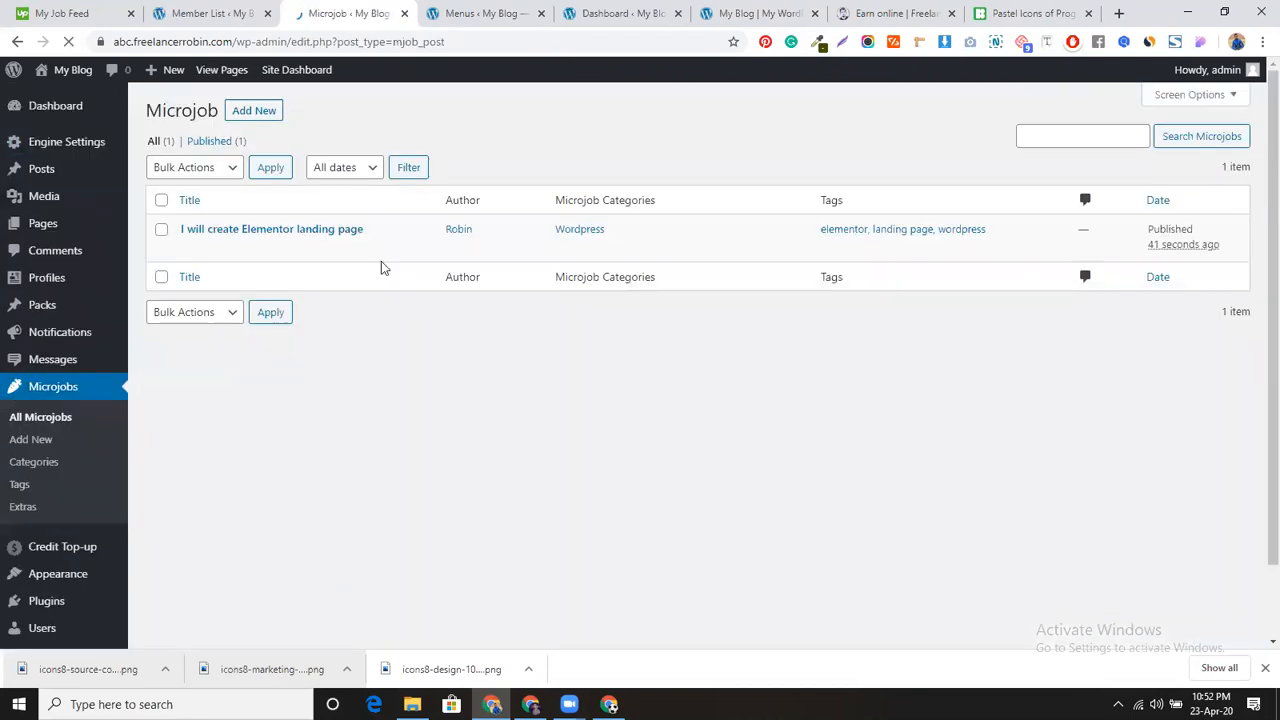
Step: Confirm the Elementor mJob is published in the admin list, then reload the site homepage
{"action": "mouse_move", "coordinate": [300, 258]}
{"action": "key", "text": "alt+Tab"}
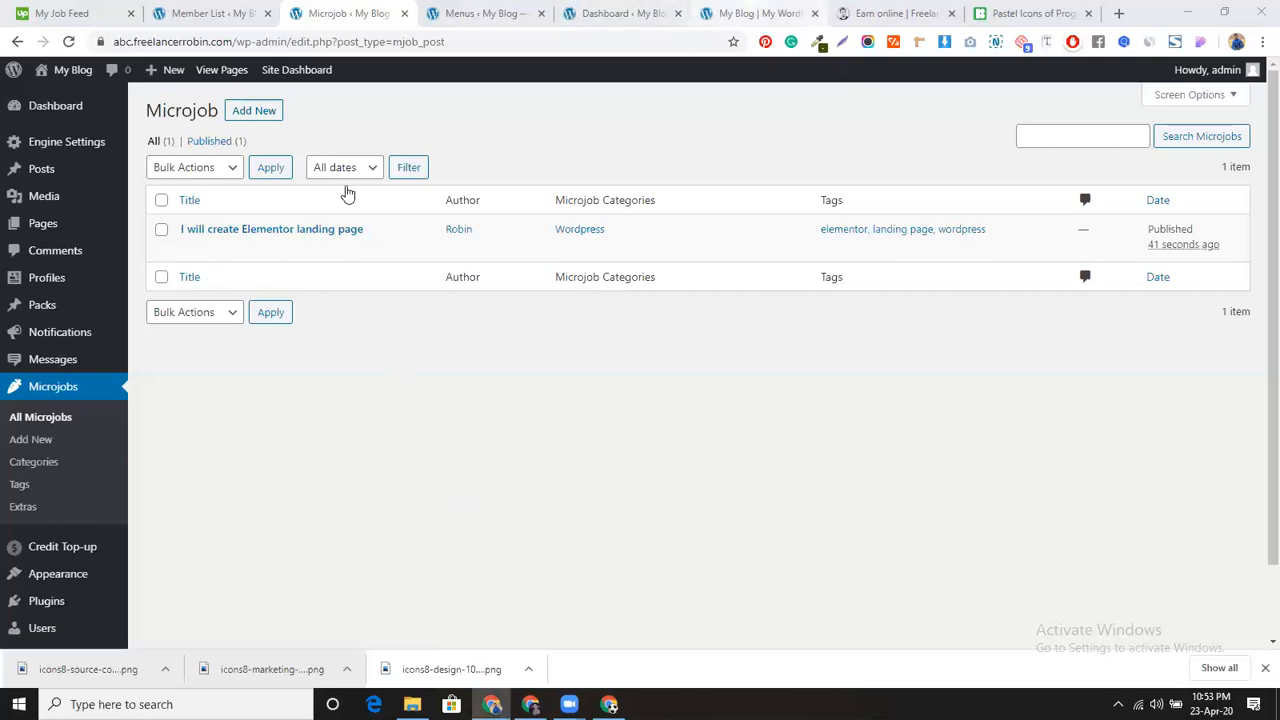
{"action": "left_click", "coordinate": [757, 14]}
{"action": "left_click", "coordinate": [69, 42]}
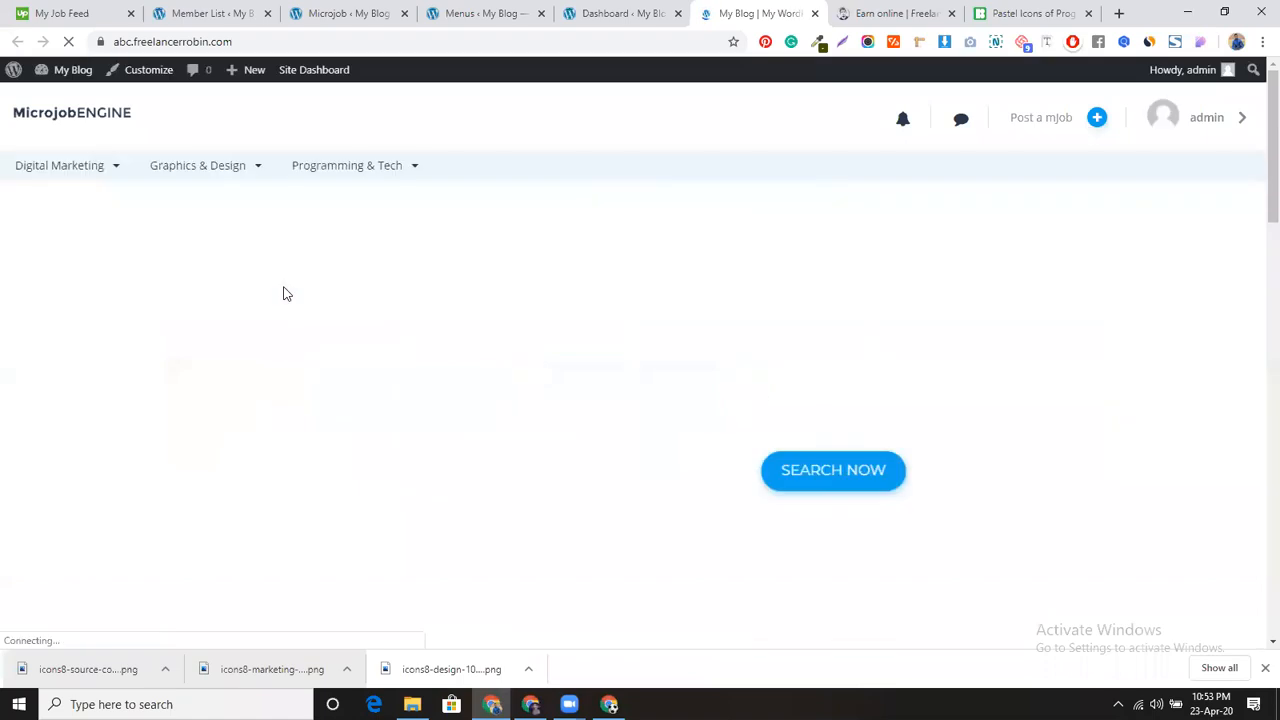
Step: Open 'I will create Elementor landing page' from the homepage's Latest Microjobs list
{"action": "scroll", "coordinate": [243, 344], "scroll_direction": "down", "scroll_amount": 2}
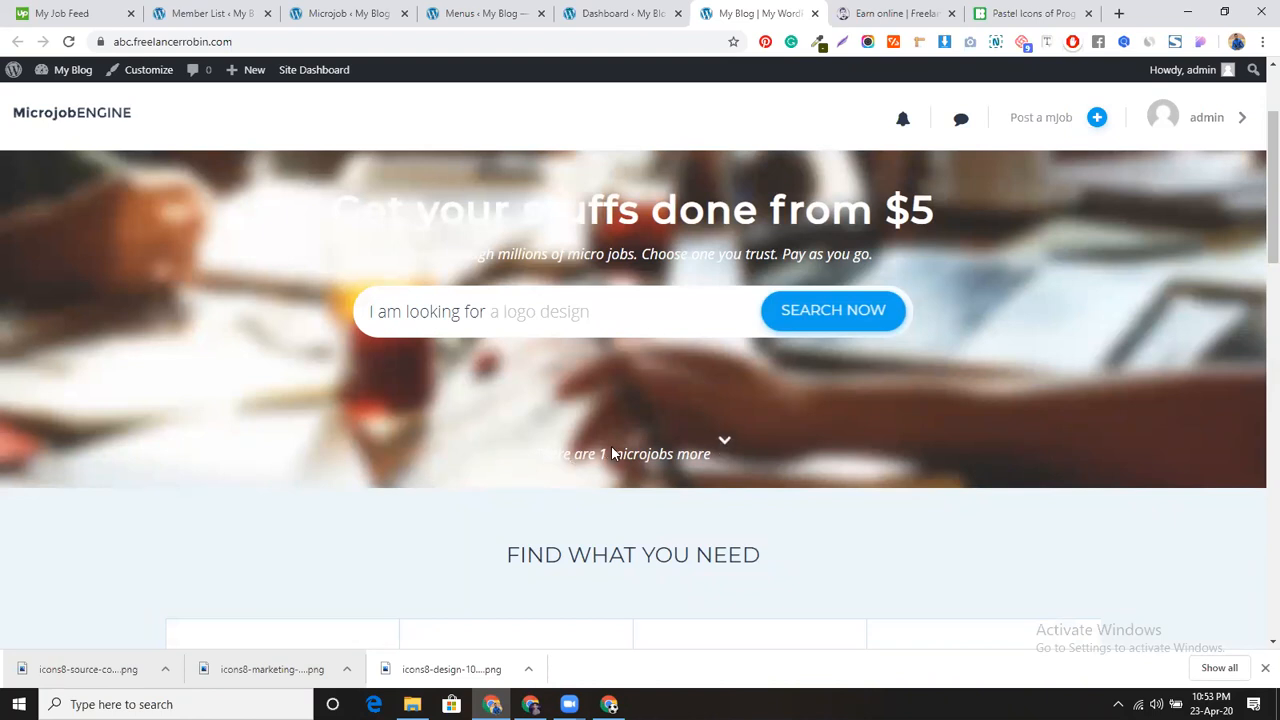
{"action": "scroll", "coordinate": [612, 452], "scroll_direction": "down", "scroll_amount": 9}
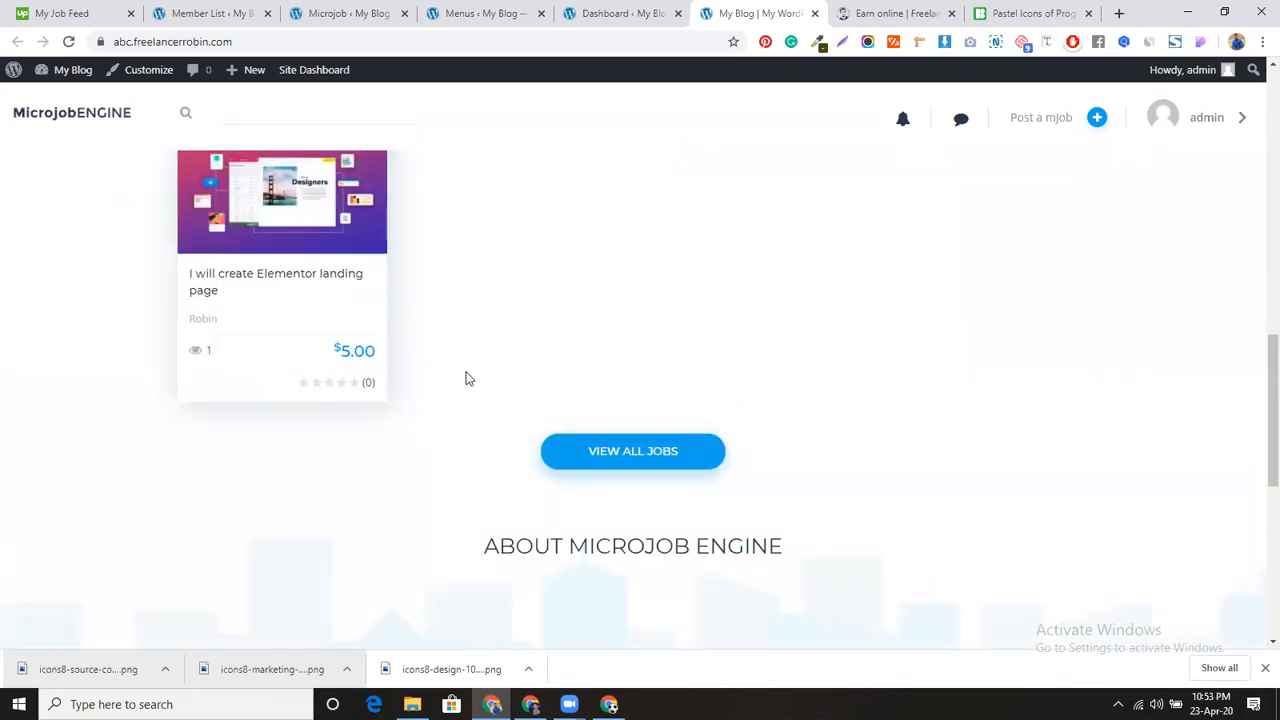
{"action": "scroll", "coordinate": [430, 300], "scroll_direction": "up", "scroll_amount": 1}
{"action": "scroll", "coordinate": [393, 349], "scroll_direction": "up", "scroll_amount": 1}
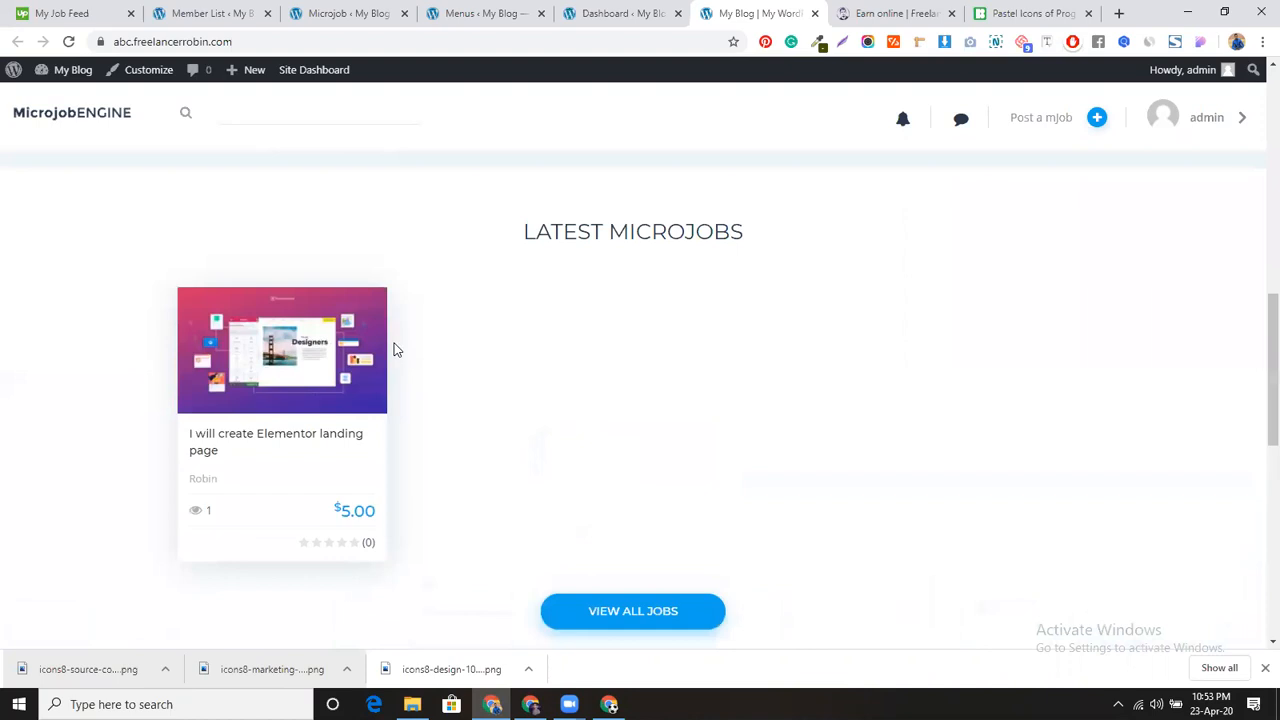
{"action": "left_click", "coordinate": [309, 441]}
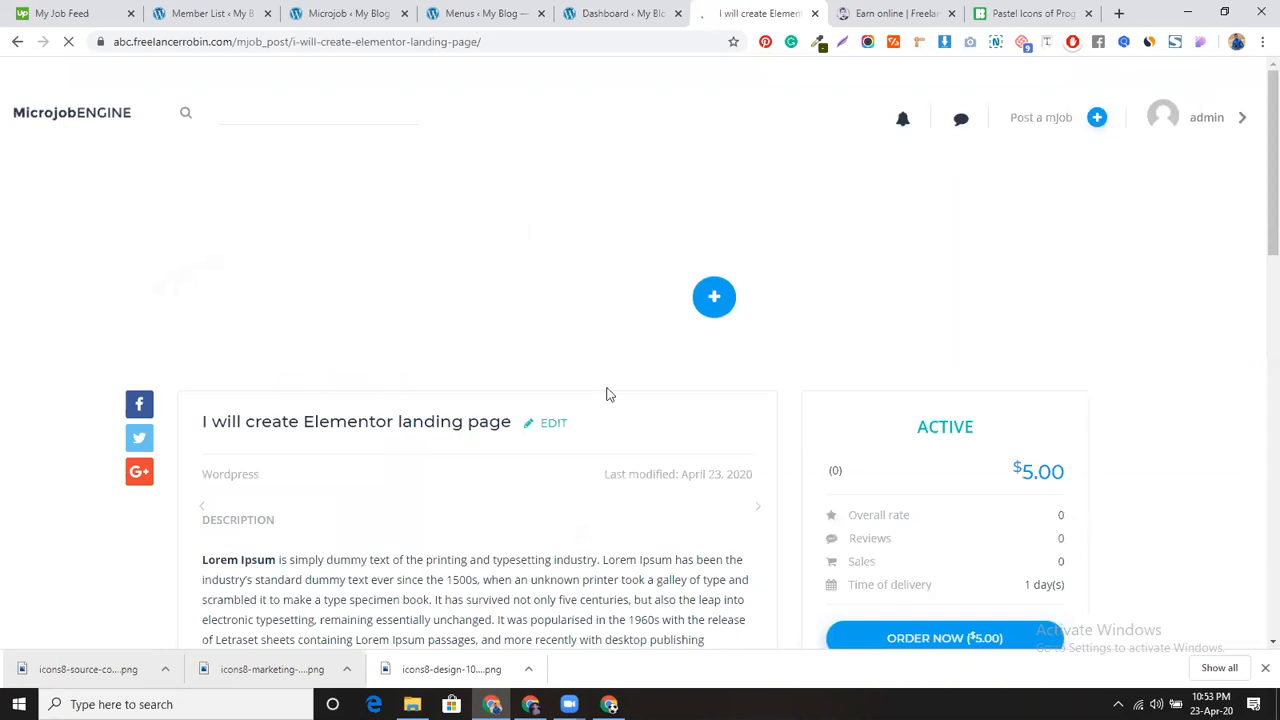
Step: Review the mJob's image, extra, tags and $5.00 ordering, then open the seller's profile and contact pages in new tabs
{"action": "scroll", "coordinate": [606, 393], "scroll_direction": "down", "scroll_amount": 2}
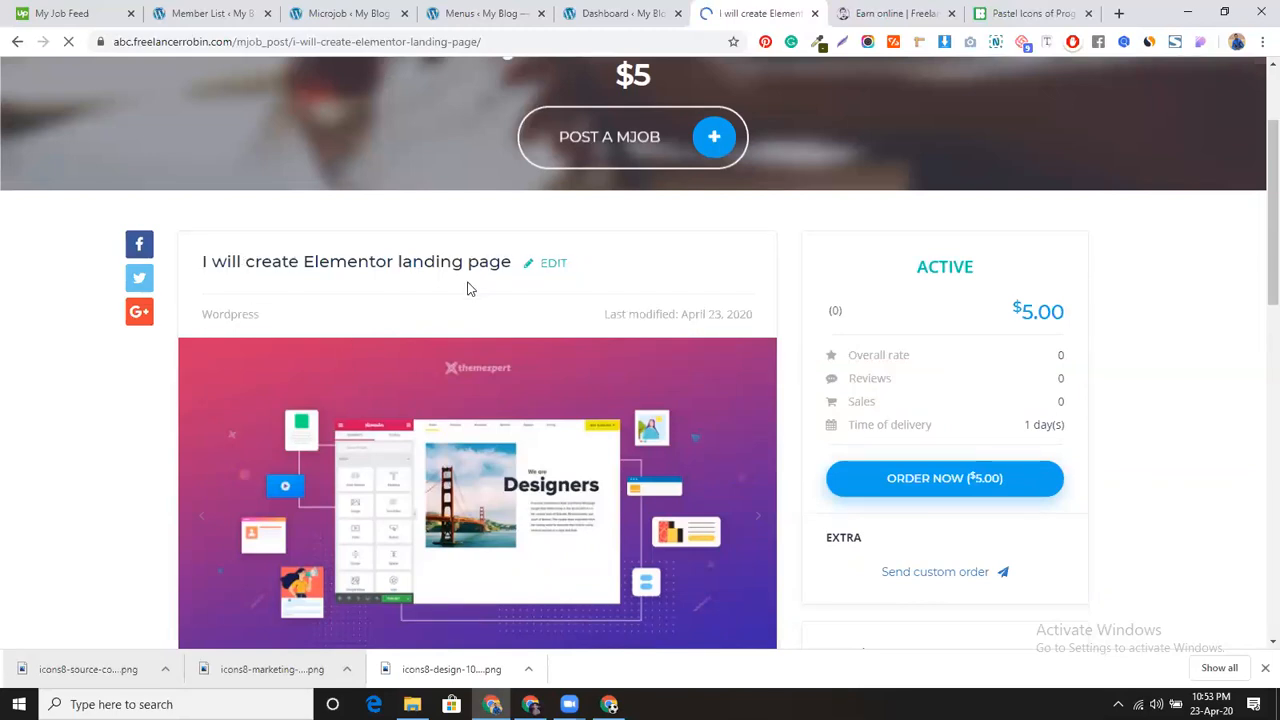
{"action": "scroll", "coordinate": [469, 286], "scroll_direction": "down", "scroll_amount": 2}
{"action": "scroll", "coordinate": [534, 409], "scroll_direction": "down", "scroll_amount": 3}
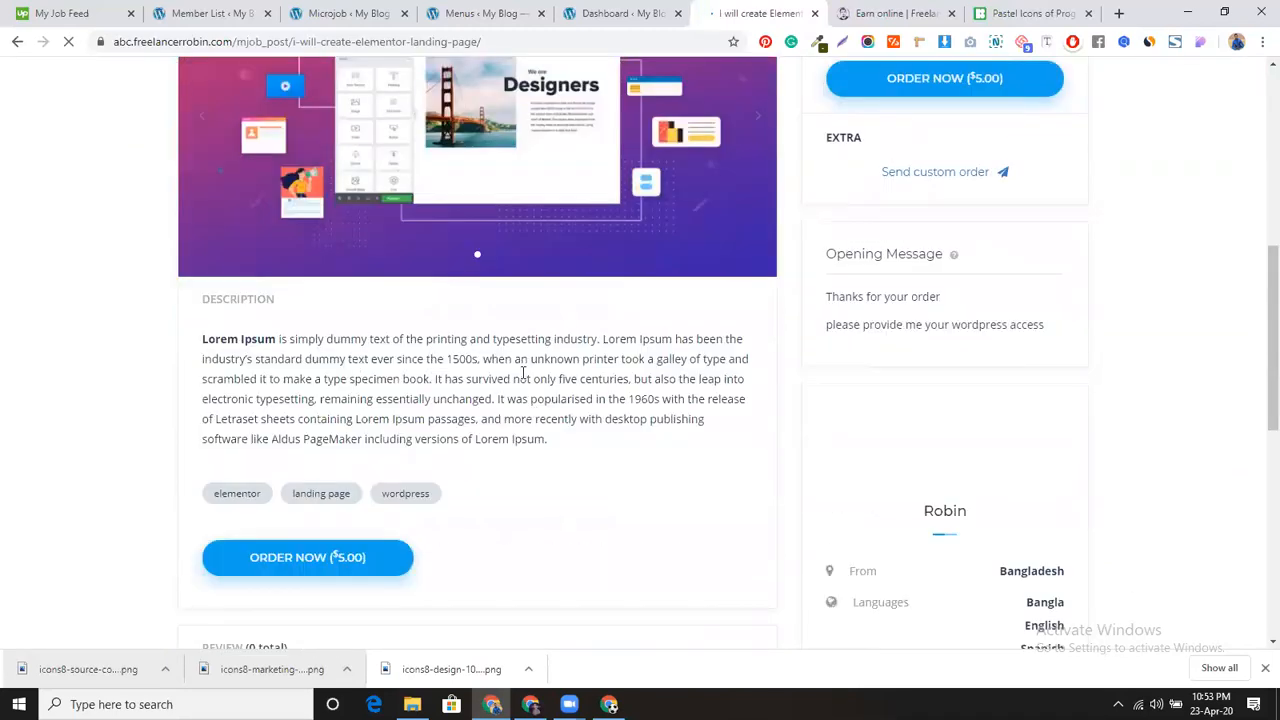
{"action": "scroll", "coordinate": [523, 371], "scroll_direction": "down", "scroll_amount": 2}
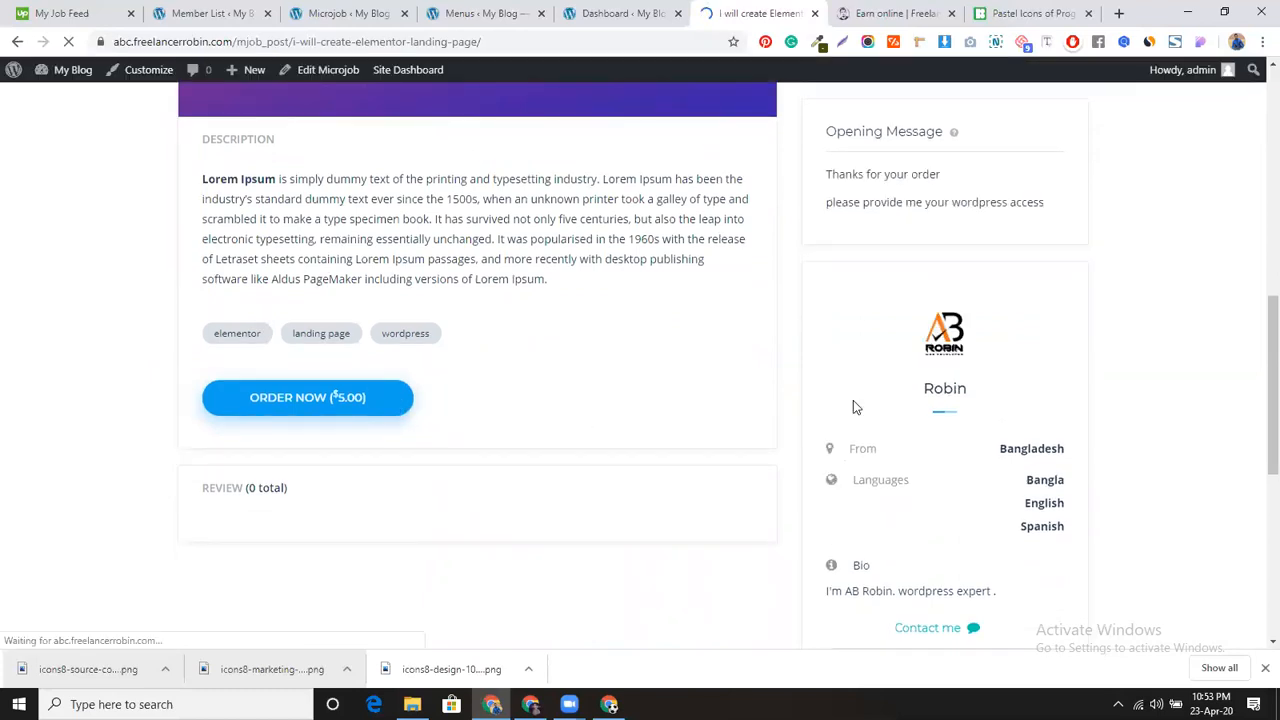
{"action": "scroll", "coordinate": [920, 218], "scroll_direction": "down", "scroll_amount": 2}
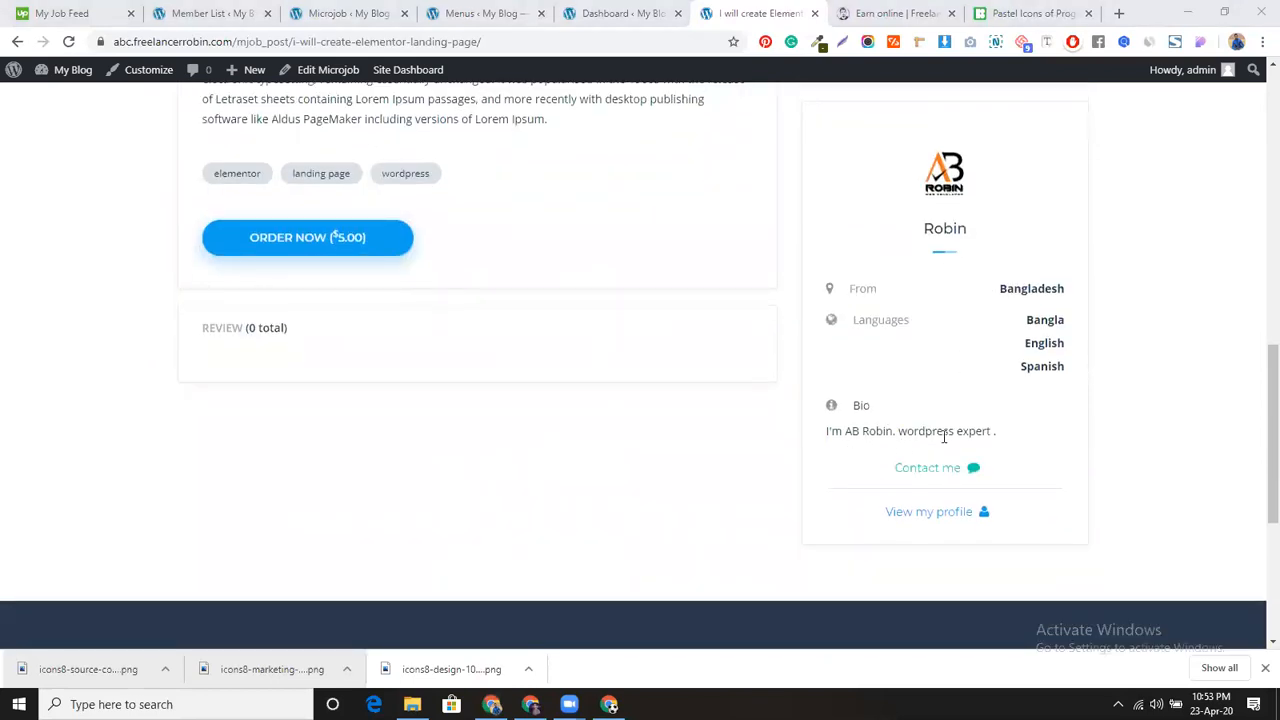
{"action": "left_click", "coordinate": [935, 519], "text": "ctrl"}
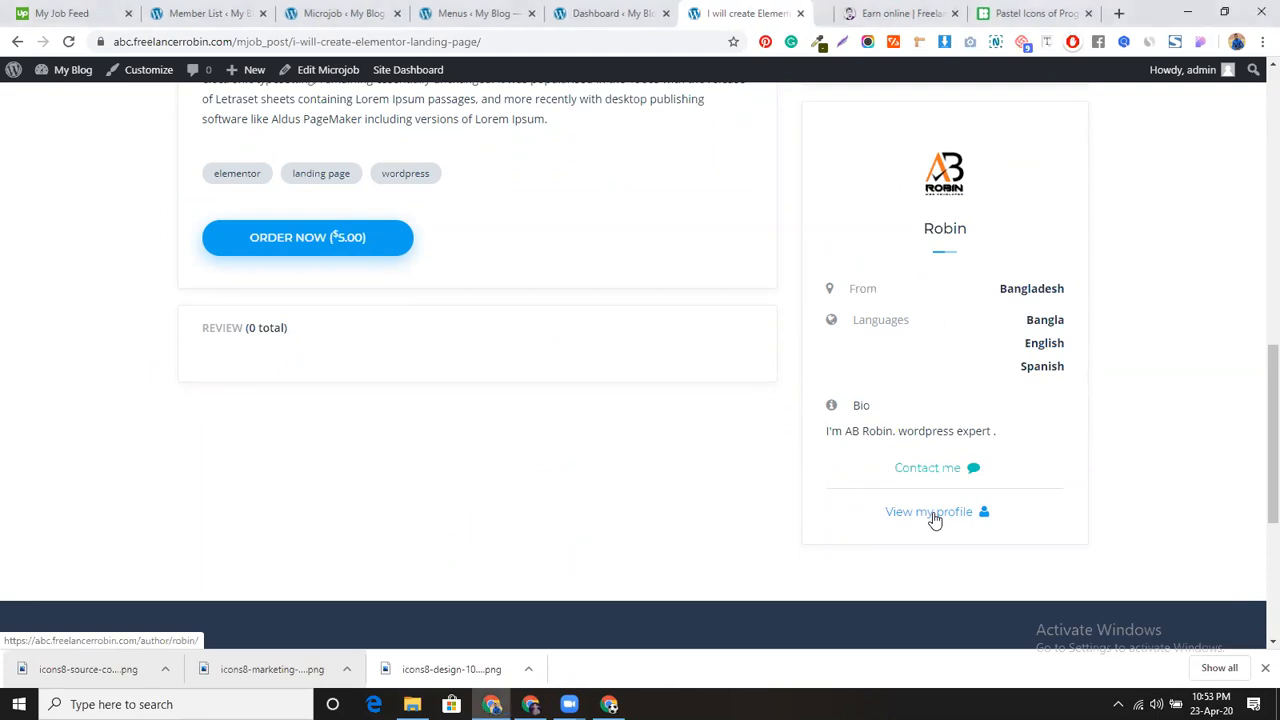
{"action": "left_click", "coordinate": [922, 474], "text": "ctrl"}
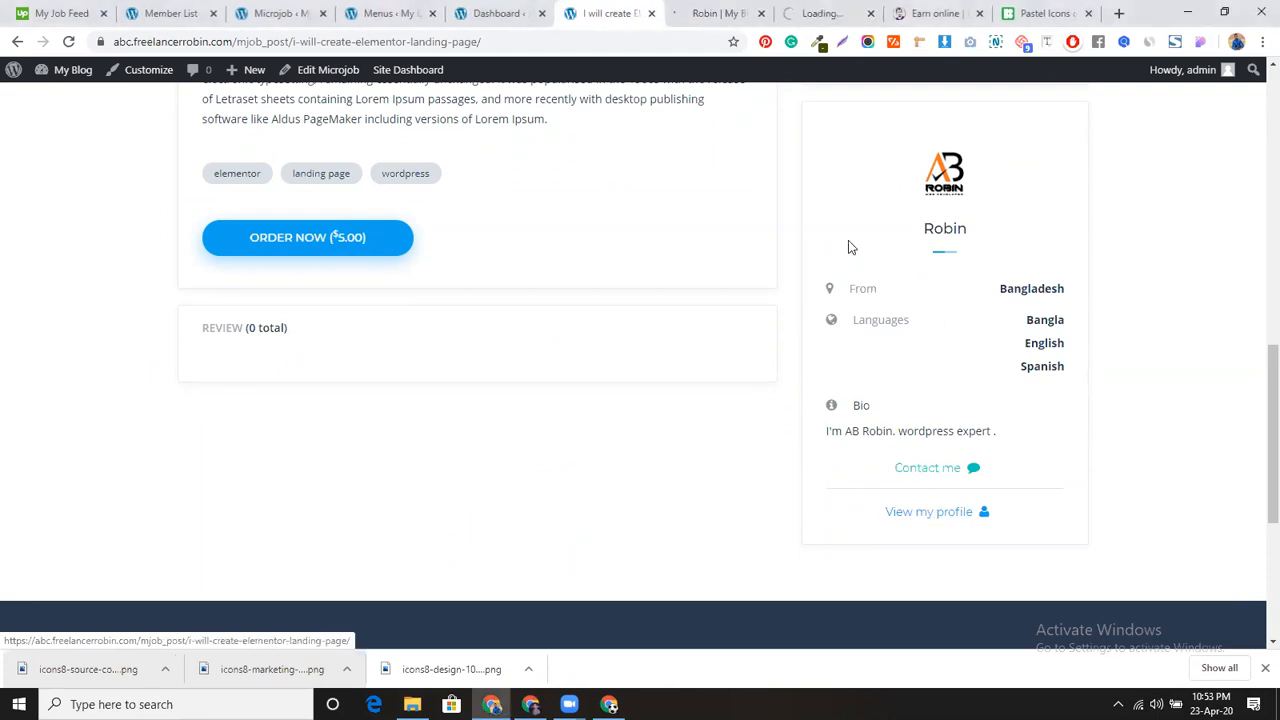
Step: Switch to the seller's profile to see the Elementor landing page job at $5.00 with Bangladesh and three languages
{"action": "left_click", "coordinate": [724, 13]}
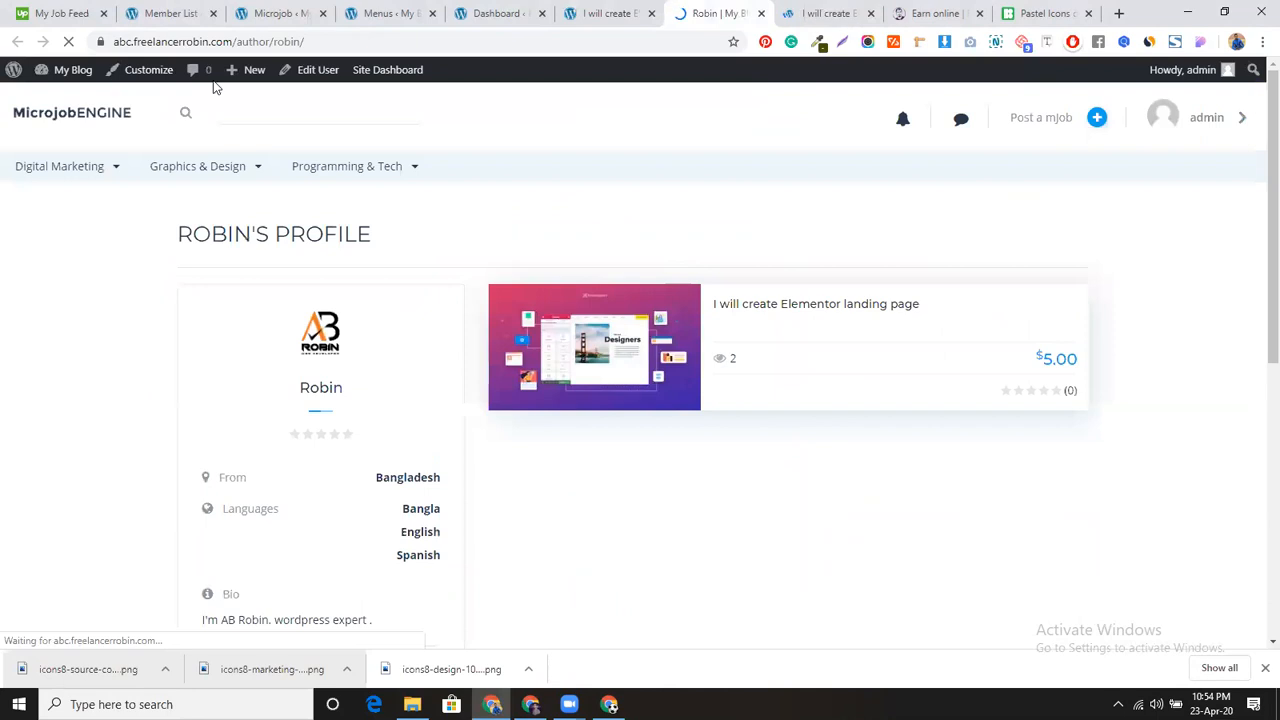
{"action": "scroll", "coordinate": [390, 342], "scroll_direction": "down", "scroll_amount": 1}
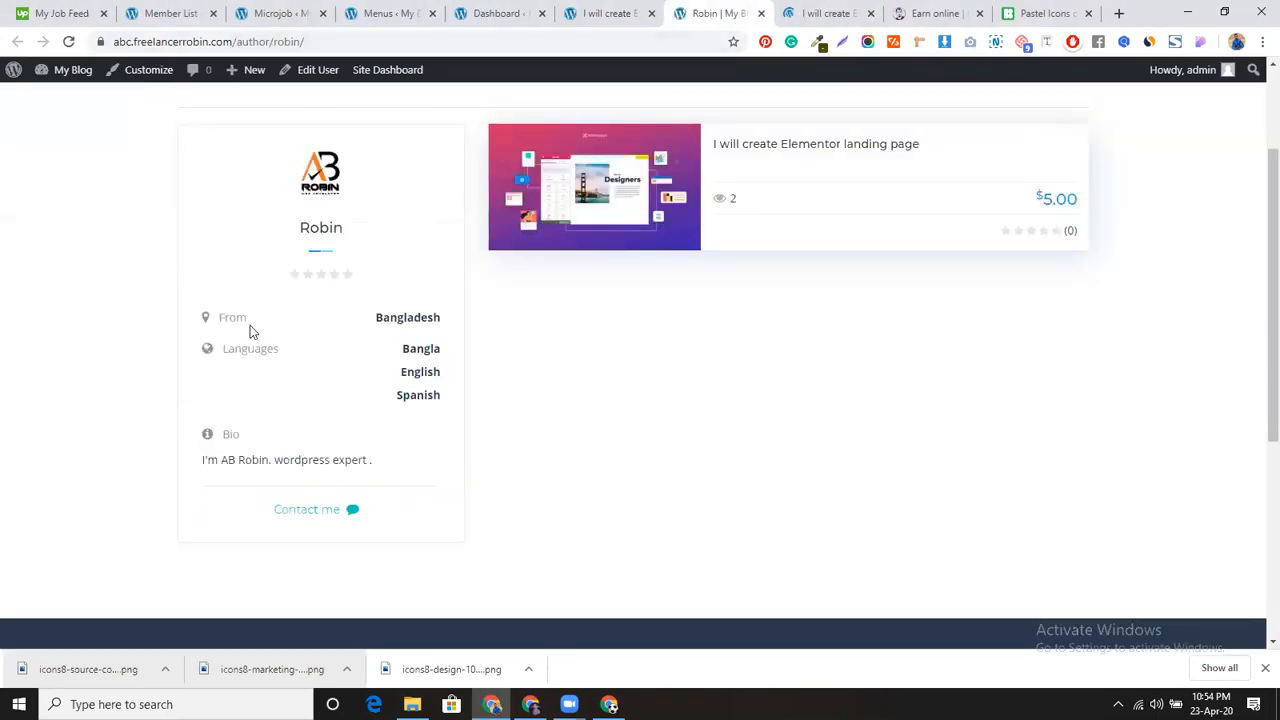
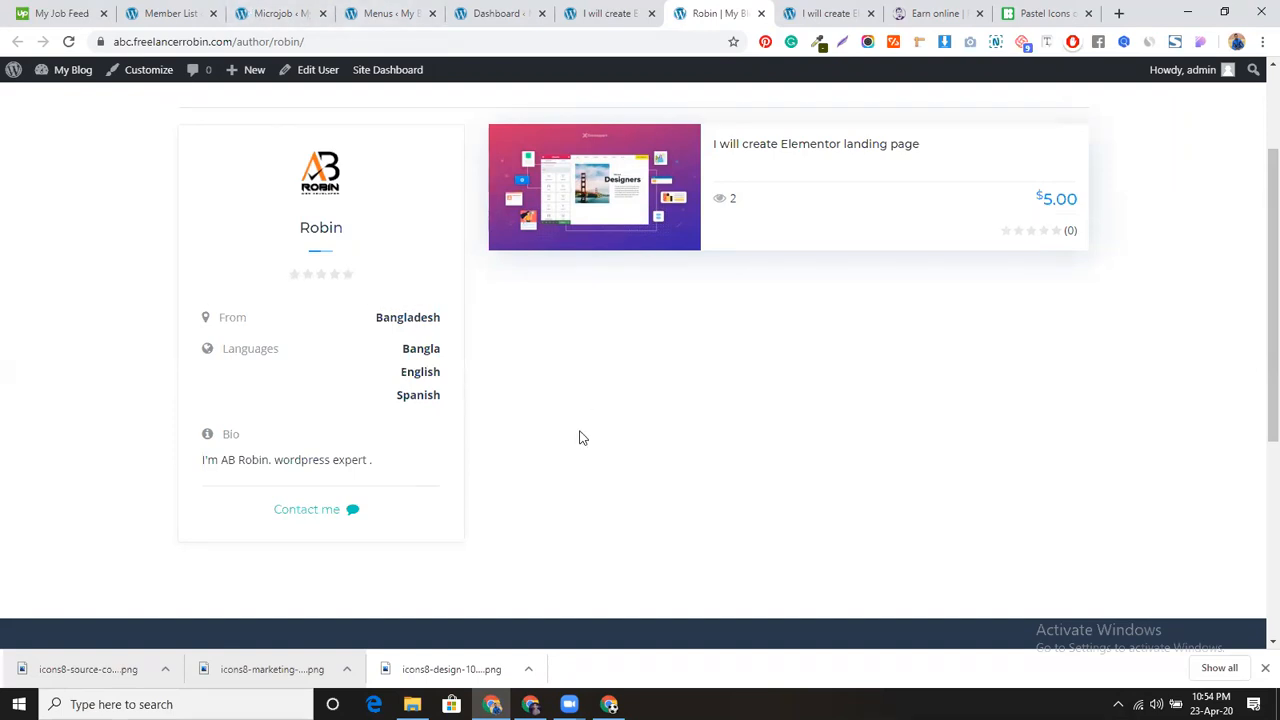
Step: Switch to the 'I will create Elementor landing page' mjob post tab
{"action": "scroll", "coordinate": [580, 440], "scroll_direction": "up", "scroll_amount": 1}
{"action": "scroll", "coordinate": [577, 442], "scroll_direction": "up", "scroll_amount": 1}
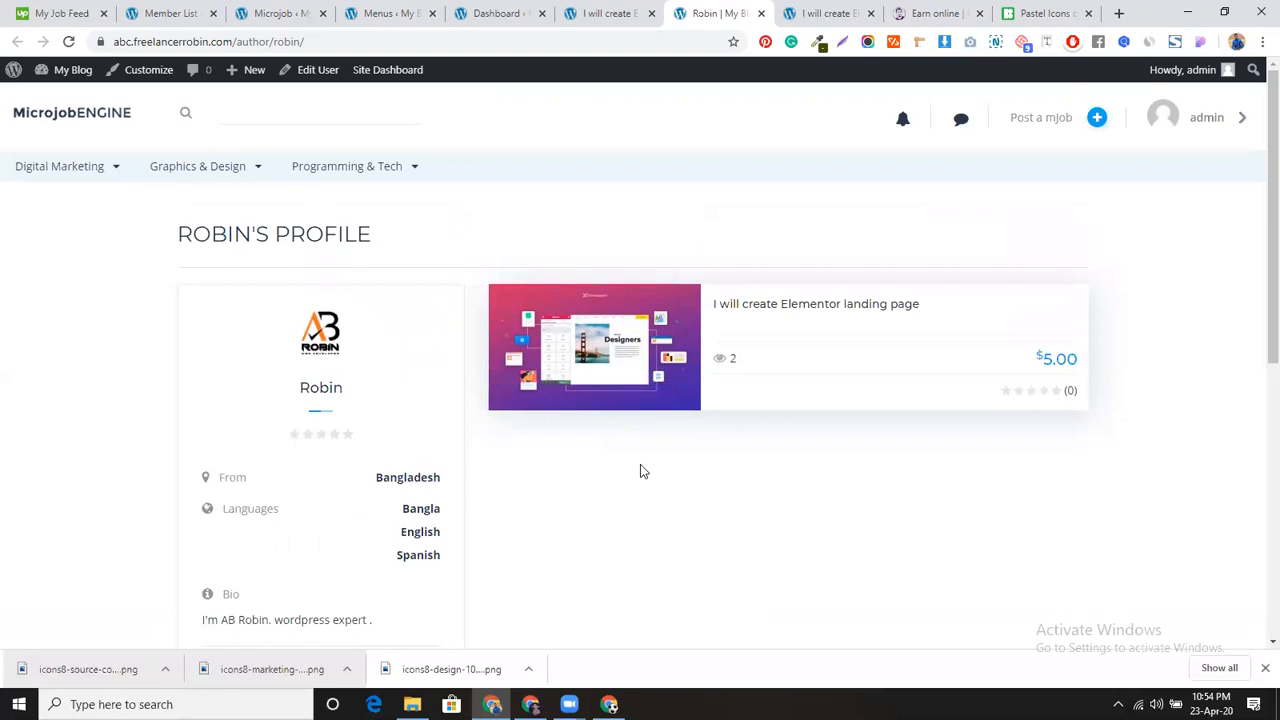
{"action": "scroll", "coordinate": [640, 470], "scroll_direction": "down", "scroll_amount": 2}
{"action": "scroll", "coordinate": [609, 397], "scroll_direction": "up", "scroll_amount": 2}
{"action": "left_click", "coordinate": [826, 13]}
Step: Scroll through the post's details and open the seller box's Contact me message form
{"action": "scroll", "coordinate": [398, 408], "scroll_direction": "down", "scroll_amount": 2}
{"action": "scroll", "coordinate": [398, 400], "scroll_direction": "up", "scroll_amount": 2}
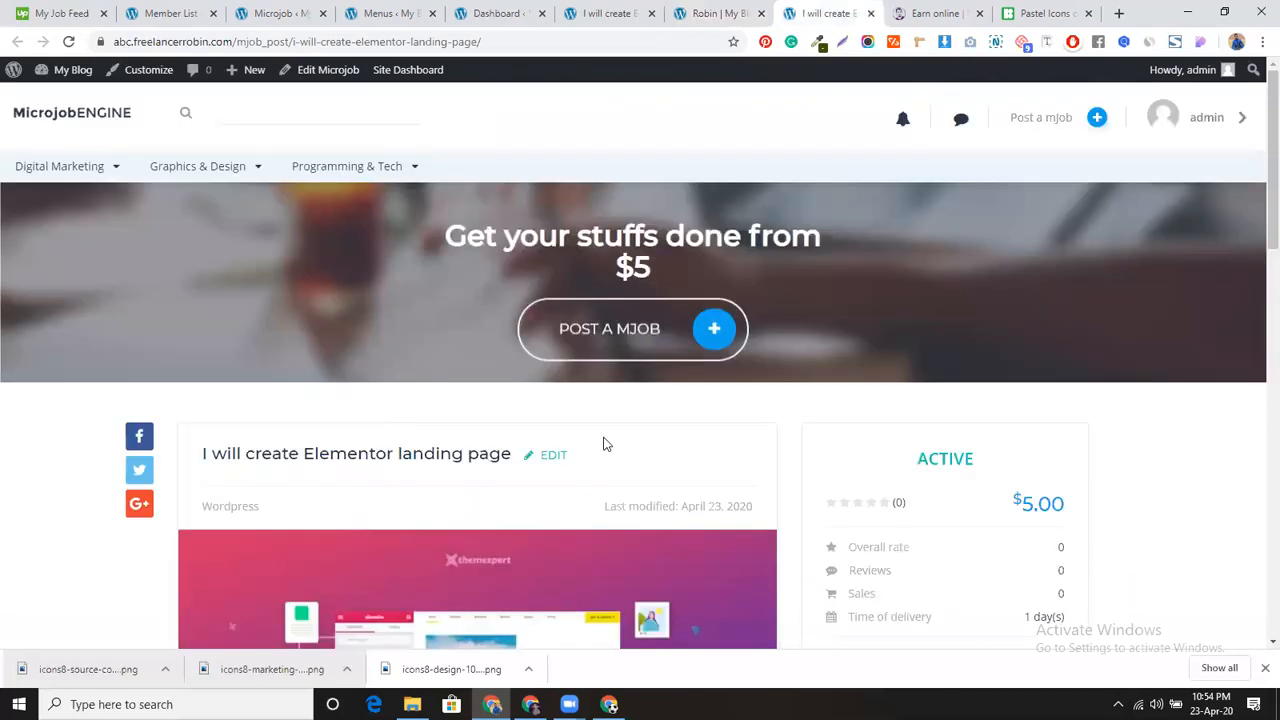
{"action": "scroll", "coordinate": [603, 444], "scroll_direction": "down", "scroll_amount": 5}
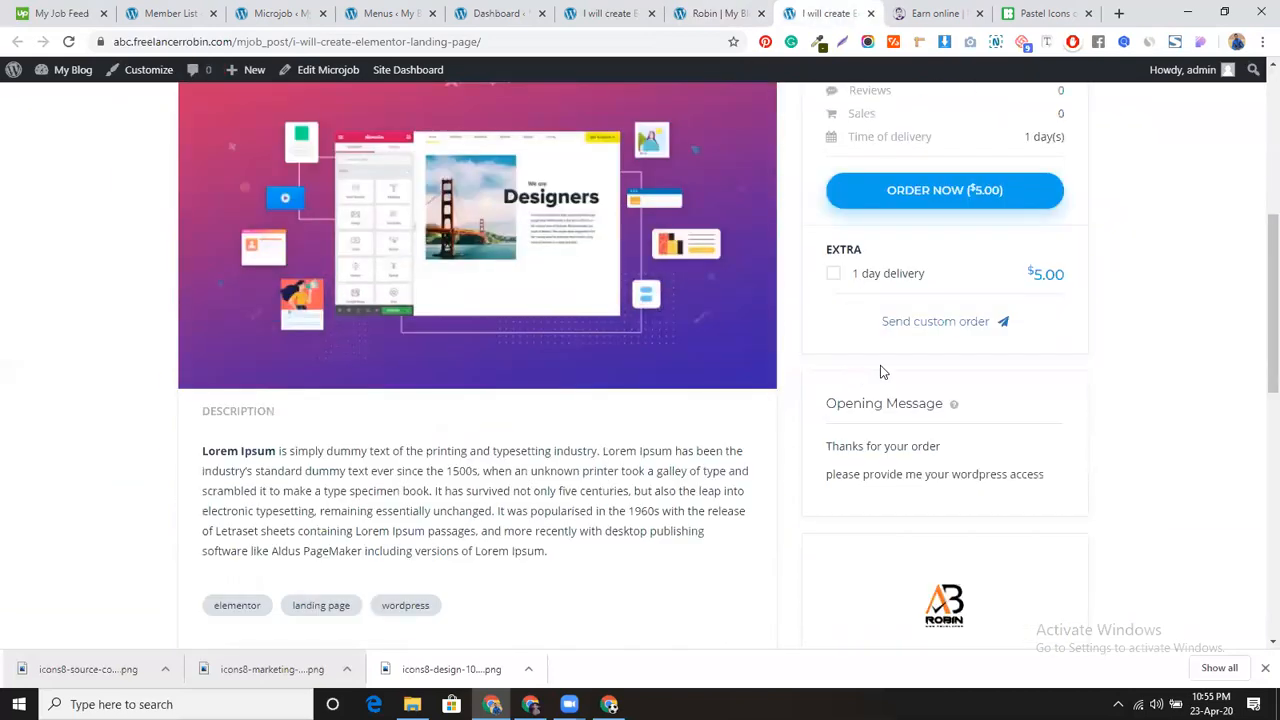
{"action": "scroll", "coordinate": [890, 452], "scroll_direction": "down", "scroll_amount": 1}
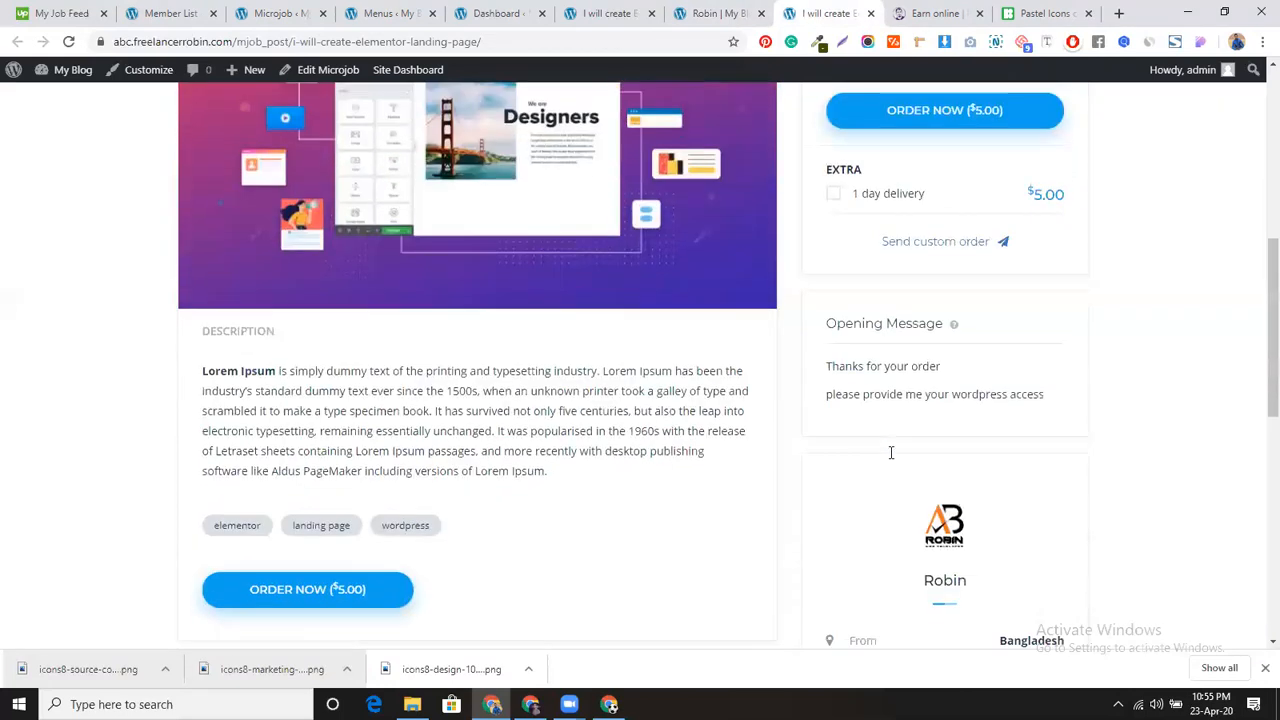
{"action": "scroll", "coordinate": [892, 458], "scroll_direction": "down", "scroll_amount": 2}
{"action": "scroll", "coordinate": [740, 409], "scroll_direction": "down", "scroll_amount": 3}
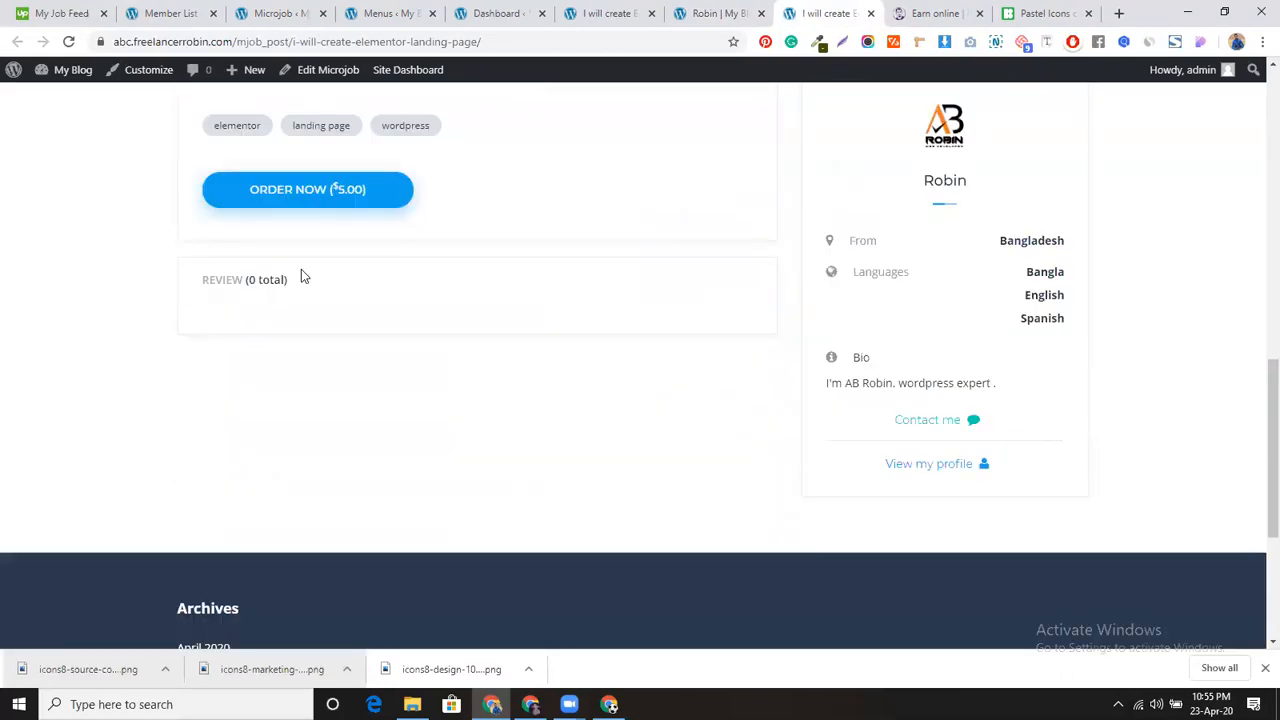
{"action": "scroll", "coordinate": [369, 357], "scroll_direction": "up", "scroll_amount": 9}
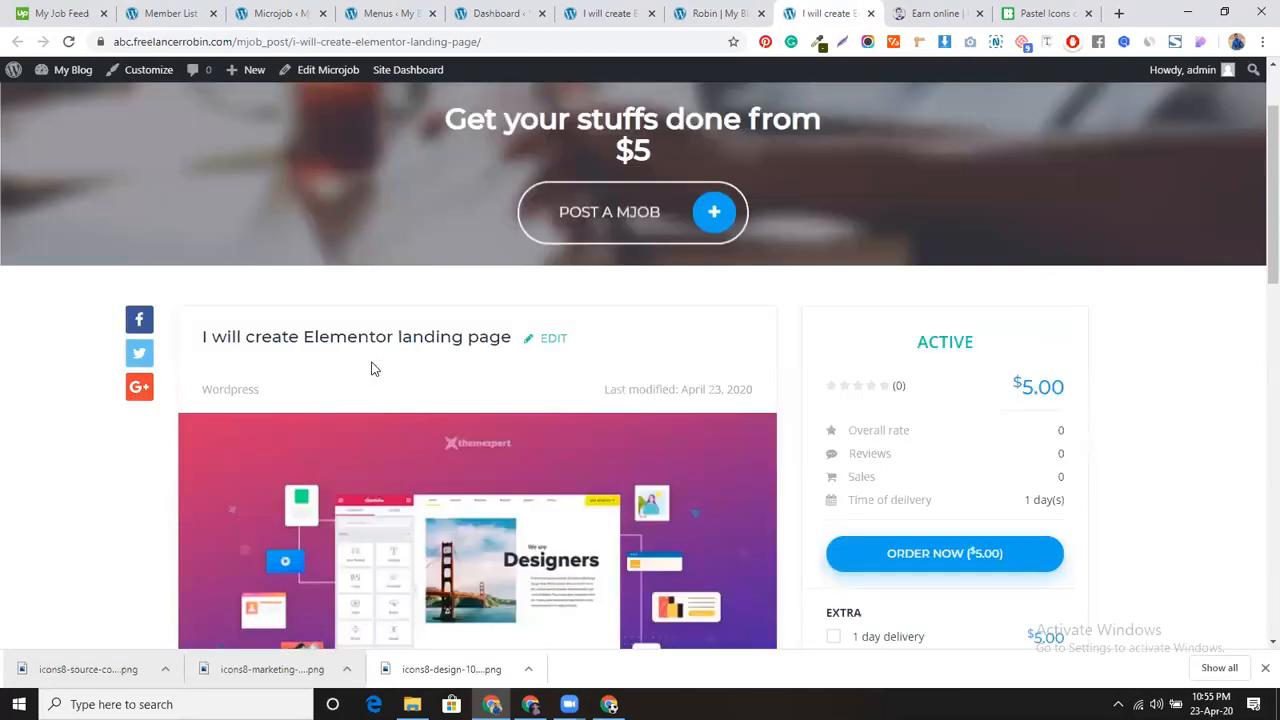
{"action": "scroll", "coordinate": [440, 466], "scroll_direction": "down", "scroll_amount": 4}
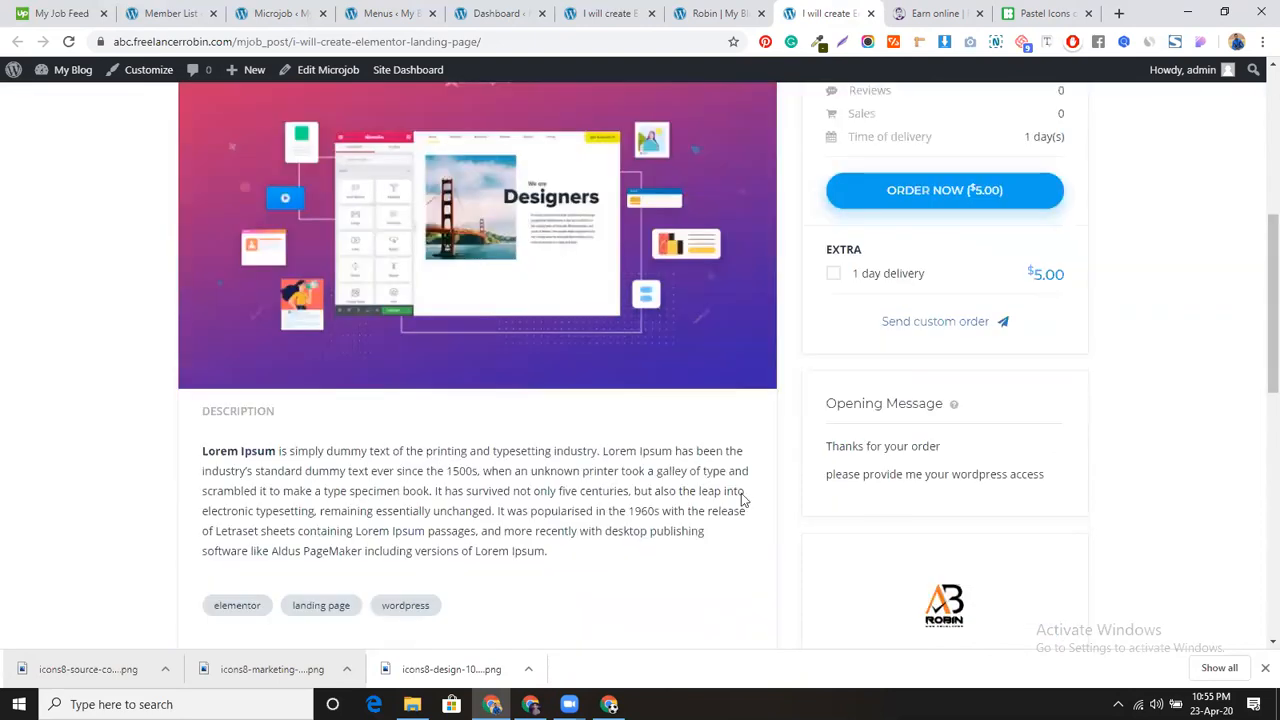
{"action": "scroll", "coordinate": [871, 446], "scroll_direction": "down", "scroll_amount": 5}
{"action": "left_click", "coordinate": [905, 428]}
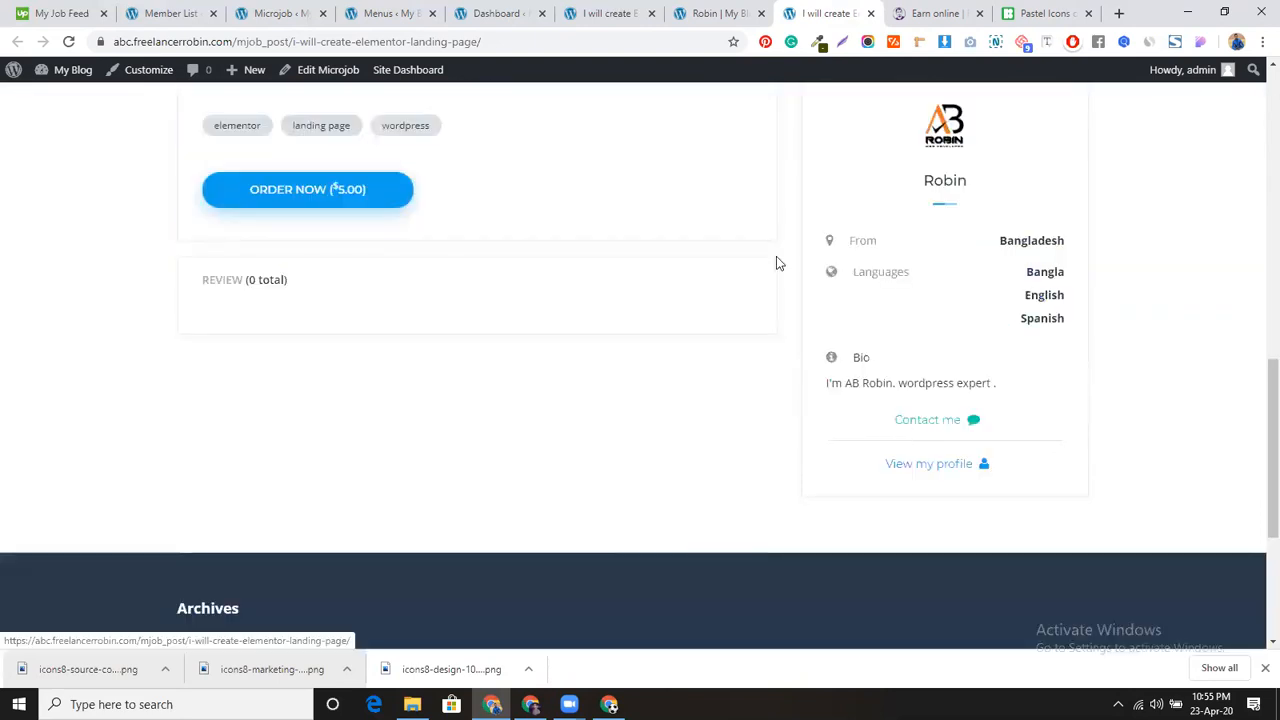
Step: Send the seller the message 'hi ,I want a landing page' from the Conversation dialog
{"action": "left_click", "coordinate": [483, 281]}
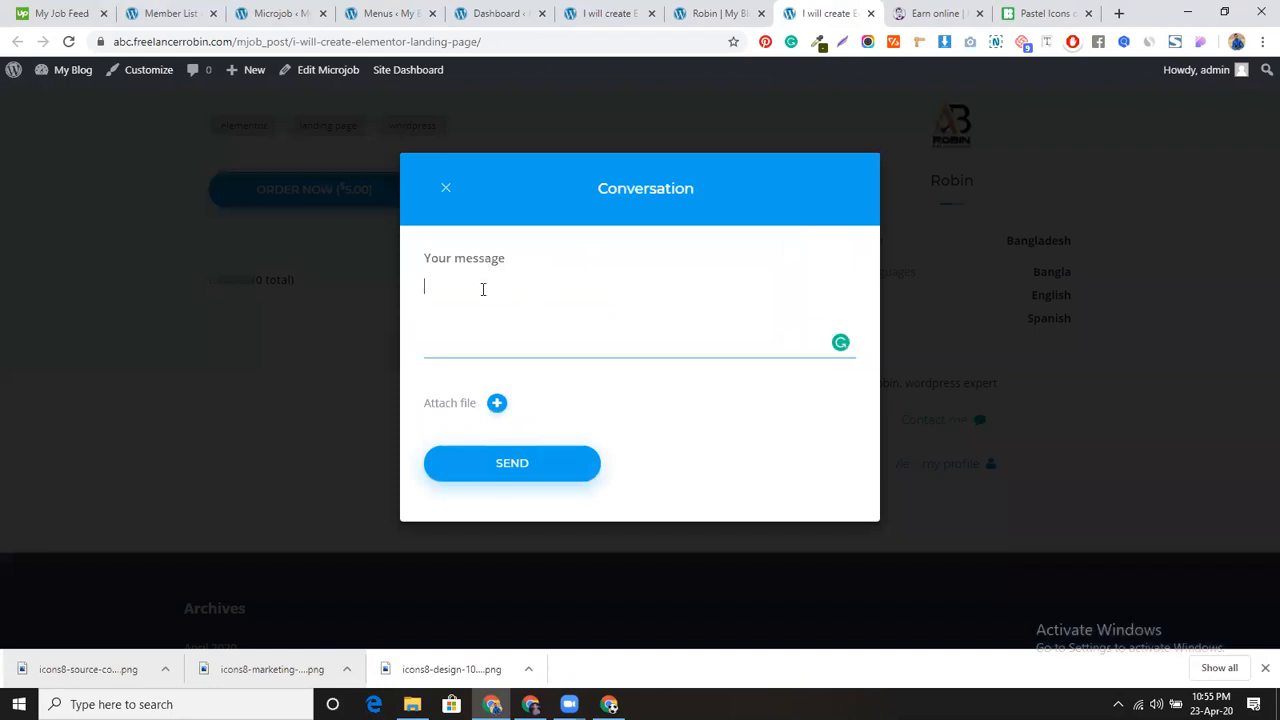
{"action": "type", "text": "hi "}
{"action": "type", "text": ","}
{"action": "type", "text": "I wan"}
{"action": "type", "text": "t "}
{"action": "type", "text": "a landing "}
{"action": "type", "text": "page"}
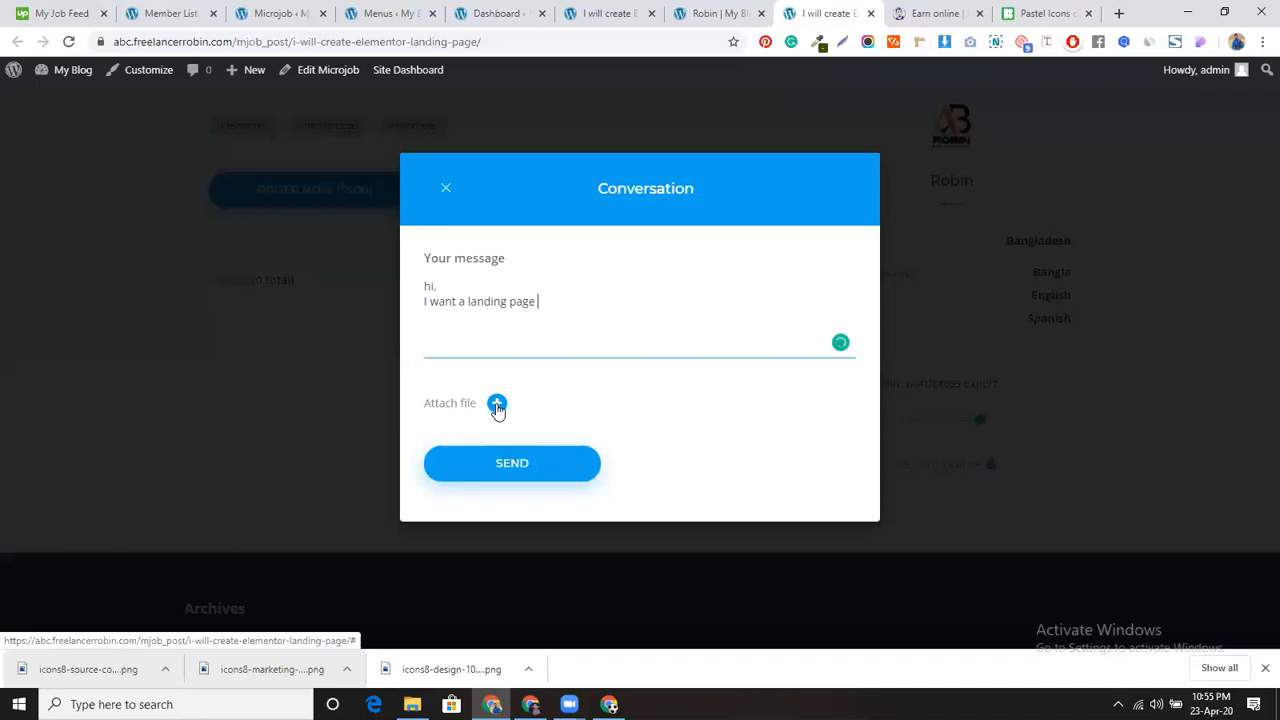
{"action": "left_click", "coordinate": [511, 466]}
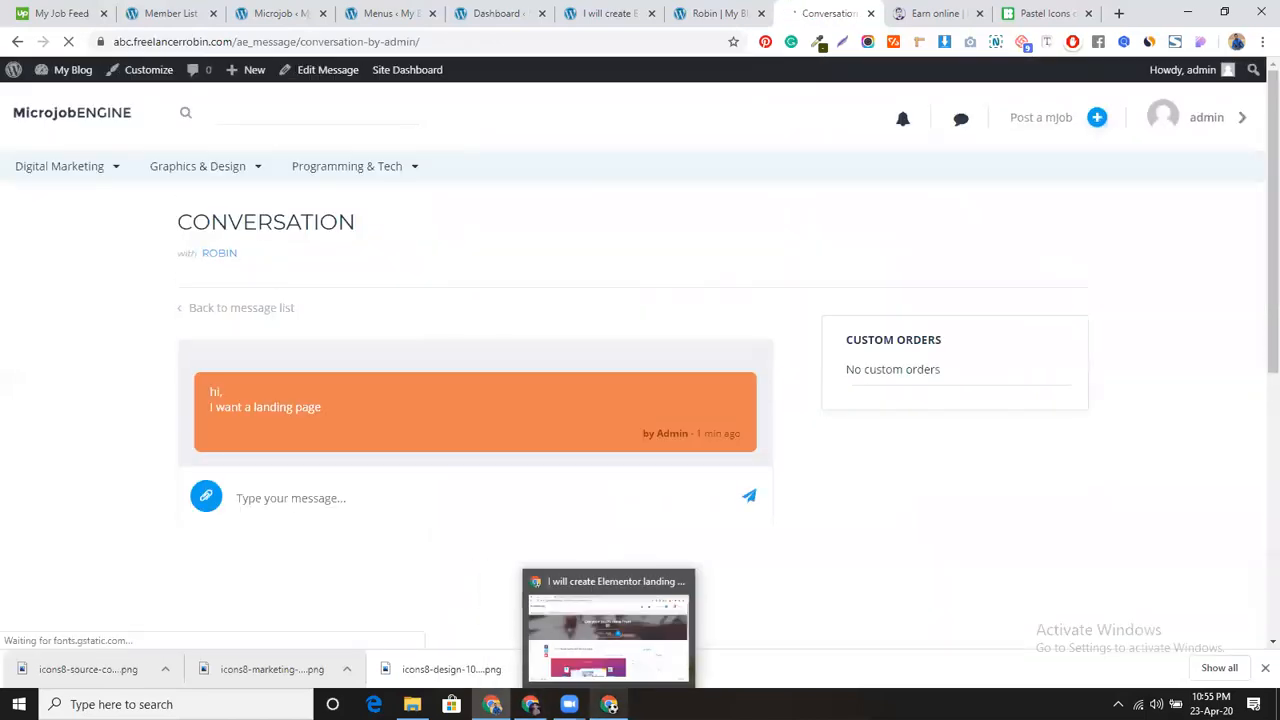
Step: In the seller's browser window, open the new message from admin via notifications
{"action": "left_click", "coordinate": [609, 704]}
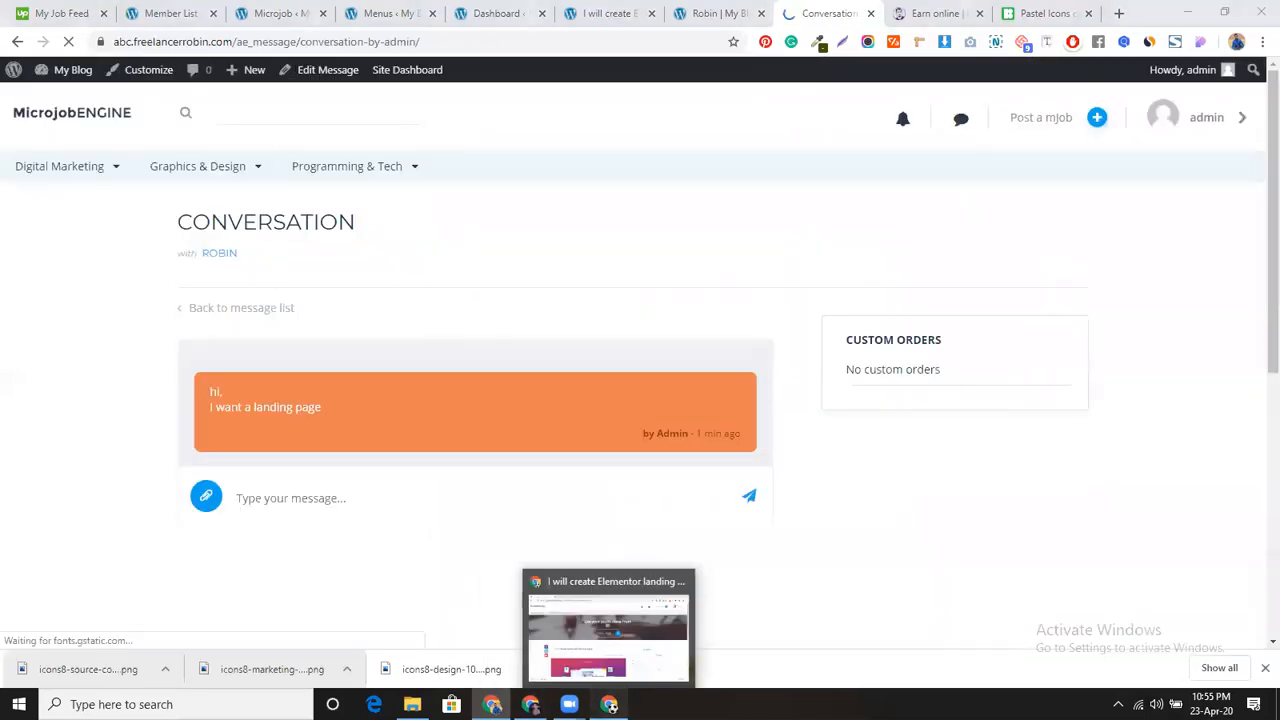
{"action": "left_click", "coordinate": [608, 625]}
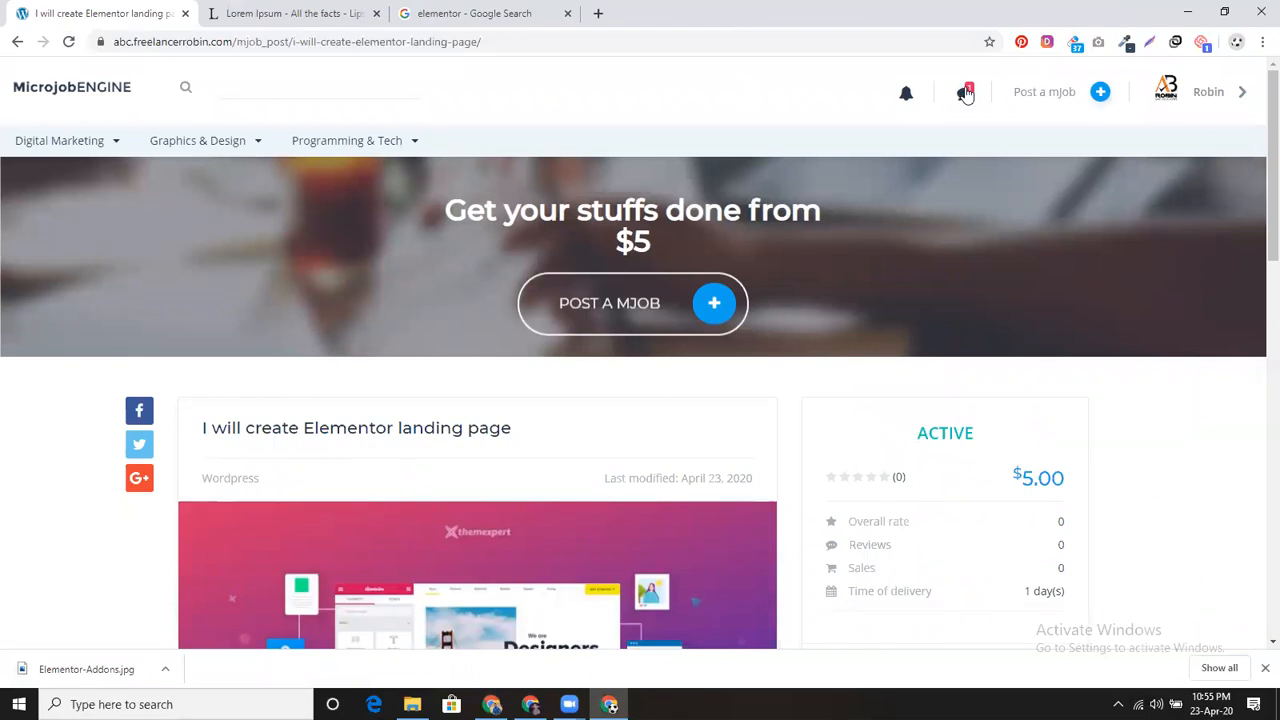
{"action": "left_click", "coordinate": [965, 94]}
{"action": "left_click", "coordinate": [957, 187]}
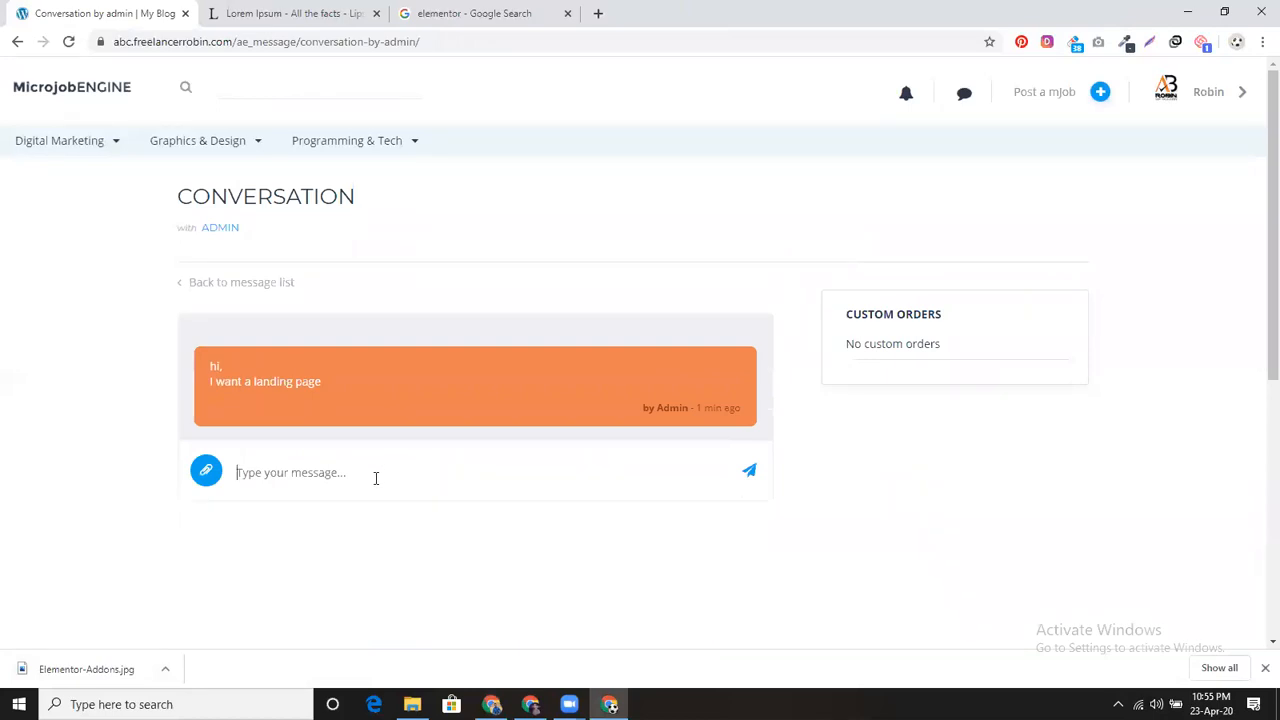
Step: Reply 'Yes, I can do it' and 'do you have any sample', fixing the typo, then return to admin
{"action": "left_click", "coordinate": [375, 478]}
{"action": "type", "text": "Yes, I can do"}
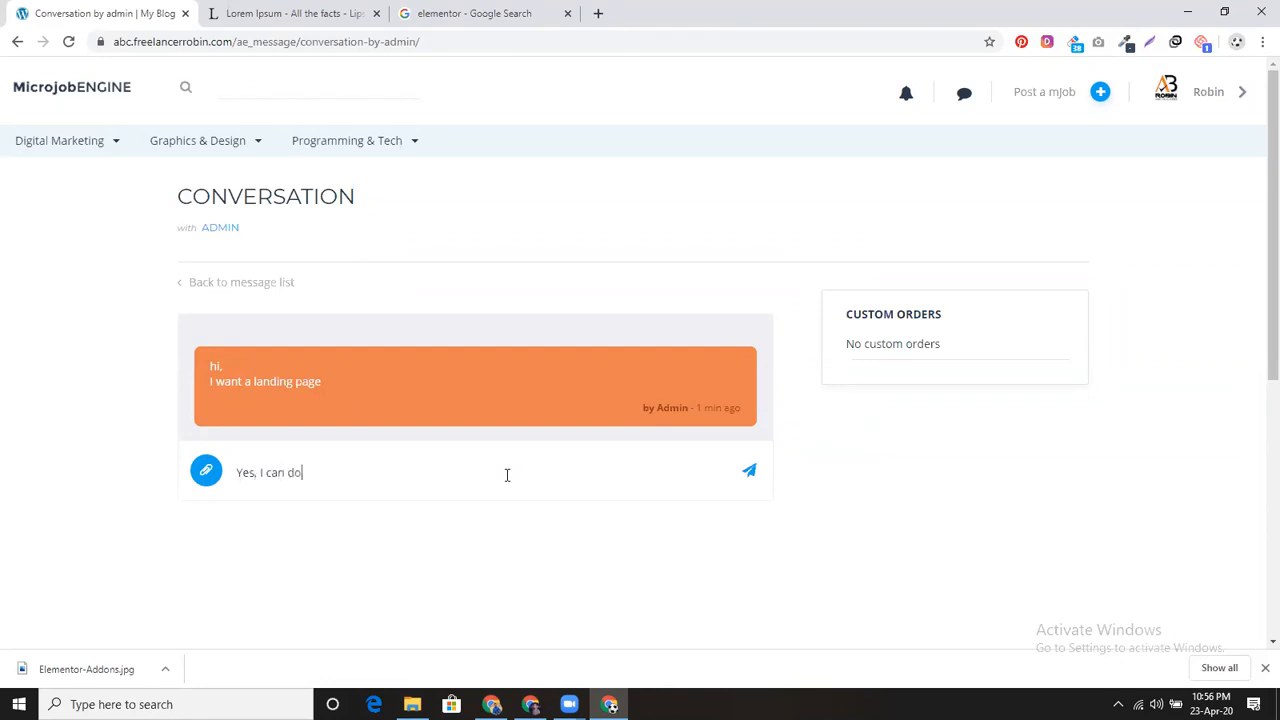
{"action": "type", "text": " it"}
{"action": "key", "text": "Return"}
{"action": "key", "text": "Return"}
{"action": "type", "text": "do"}
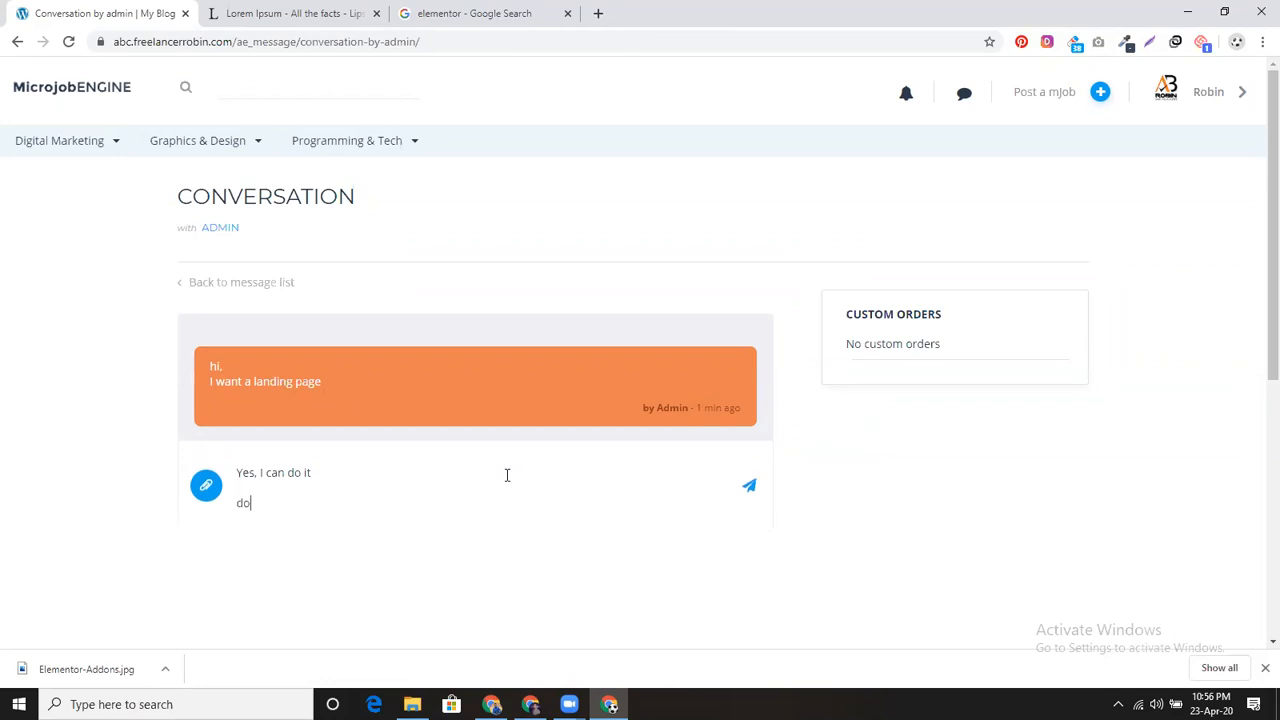
{"action": "type", "text": " you have any sapmle"}
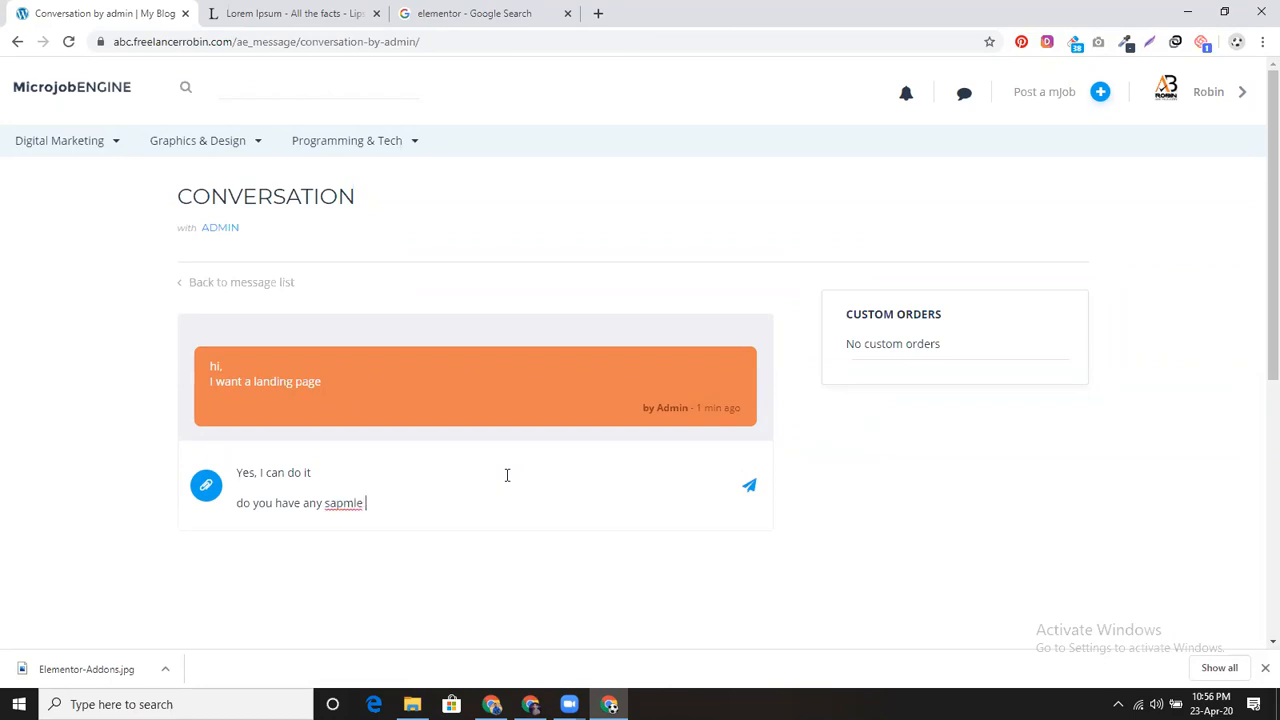
{"action": "left_click", "coordinate": [344, 503]}
{"action": "right_click", "coordinate": [344, 503]}
{"action": "left_click", "coordinate": [412, 306]}
{"action": "left_click", "coordinate": [747, 489]}
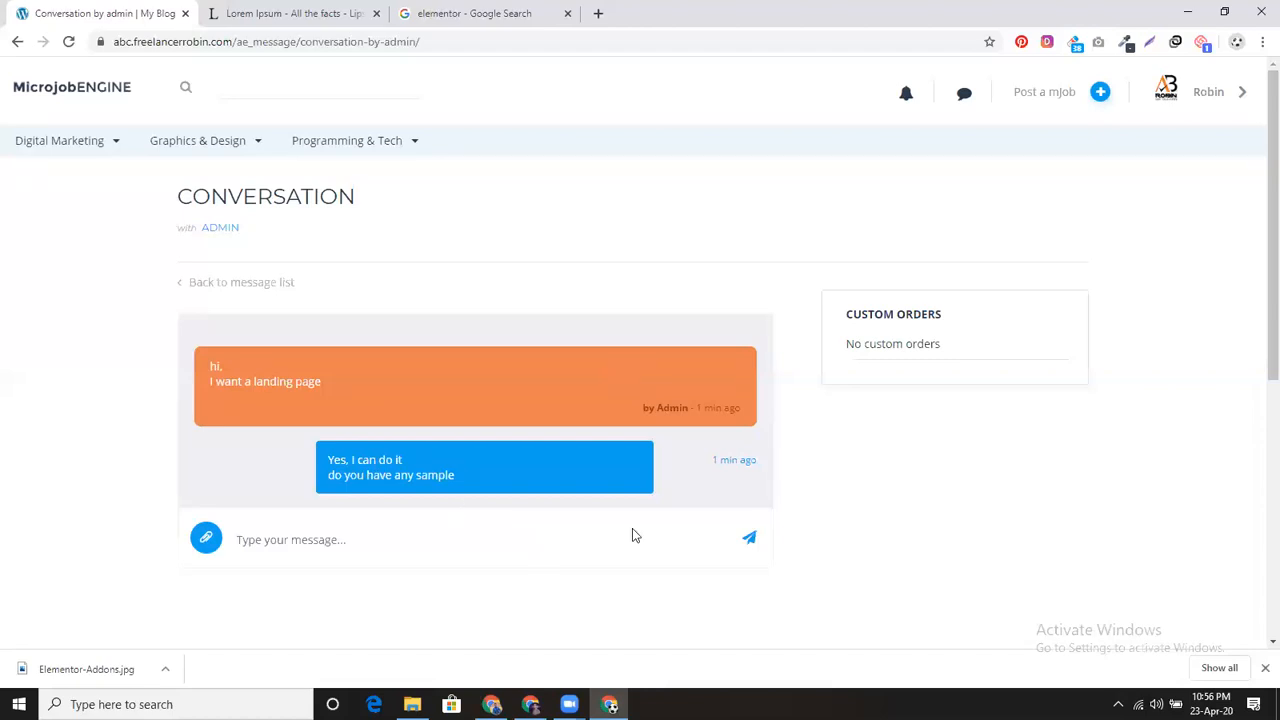
{"action": "left_click", "coordinate": [491, 704]}
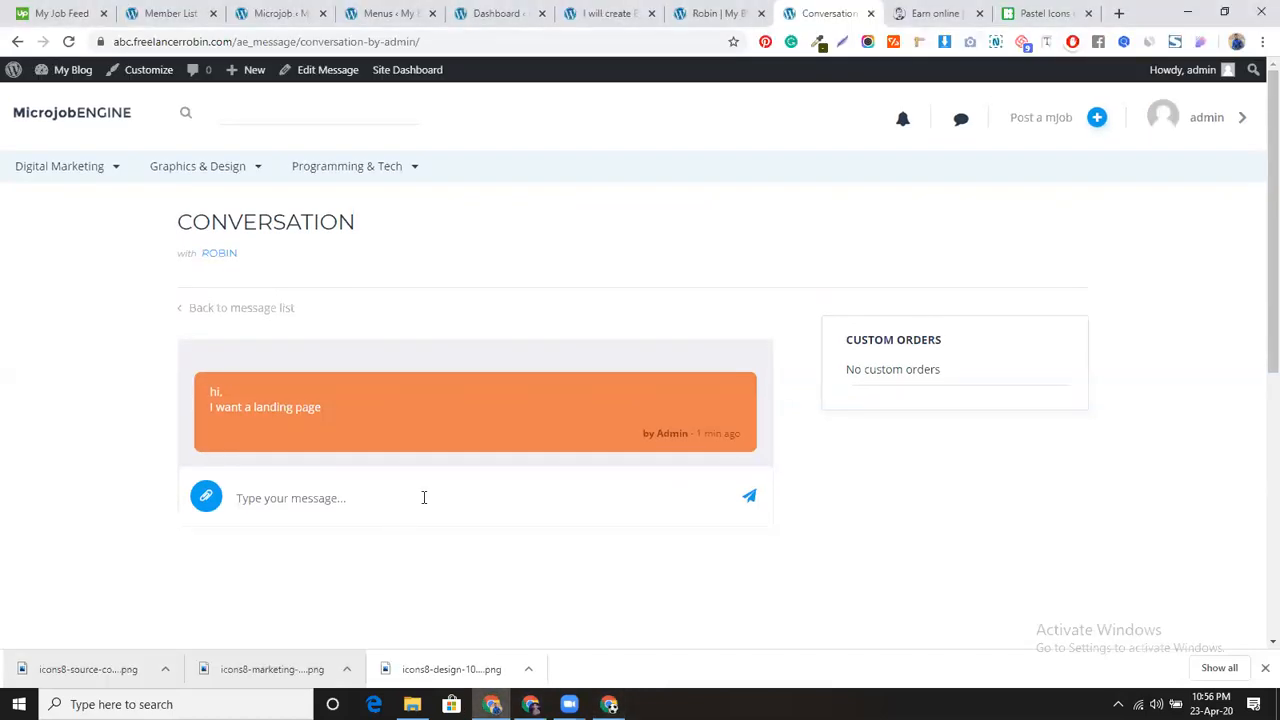
Step: Reload the conversation to show the seller's reply, close the downloads bar, and start a new message
{"action": "left_click", "coordinate": [69, 44]}
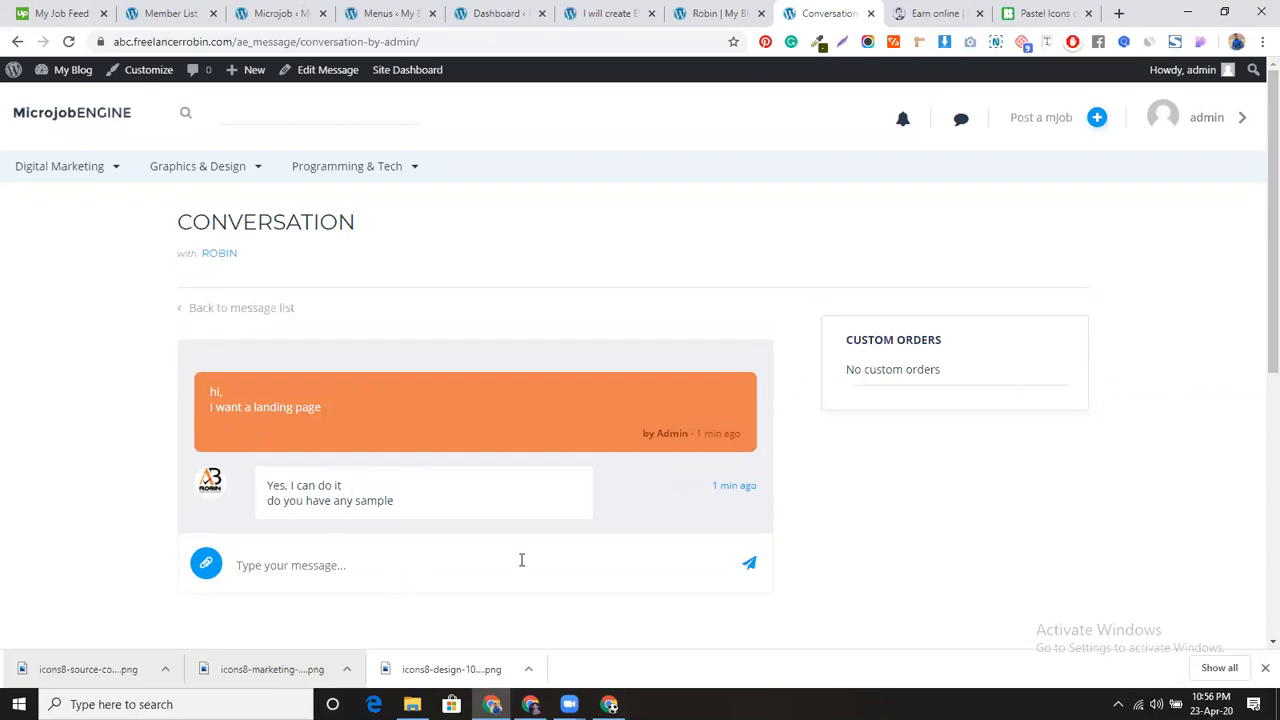
{"action": "left_click", "coordinate": [1265, 668]}
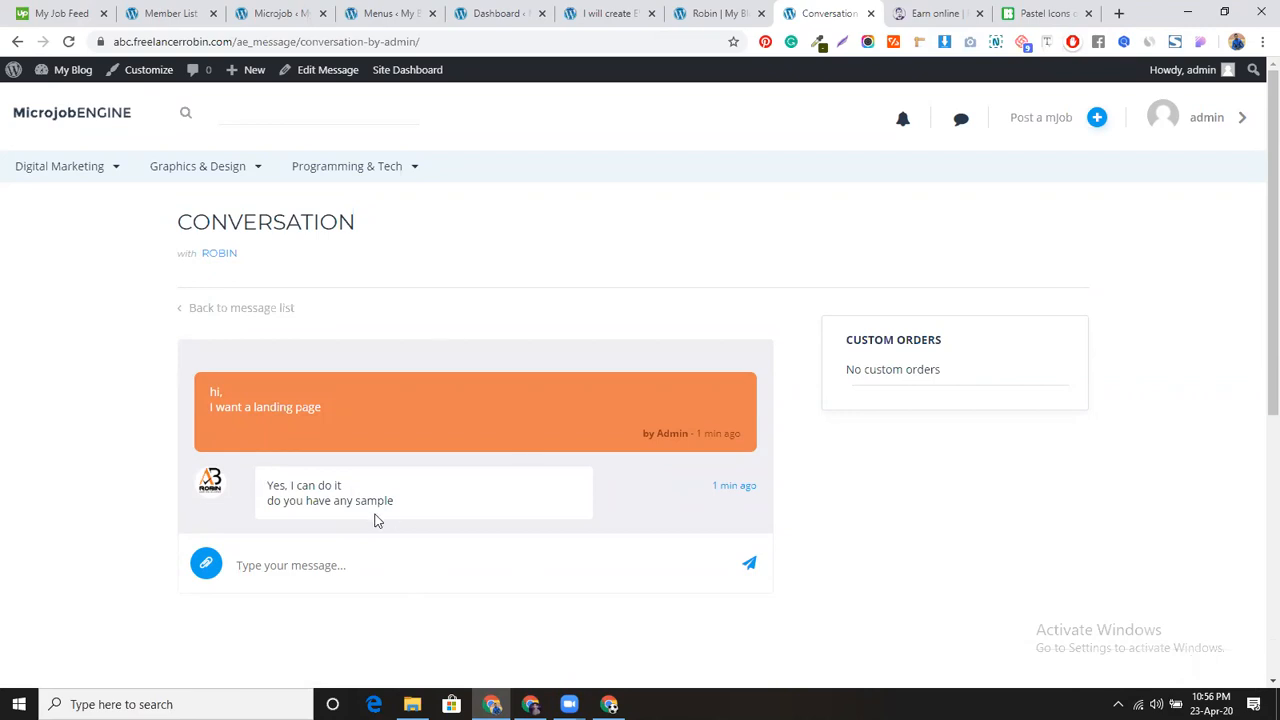
{"action": "left_click", "coordinate": [358, 559]}
{"action": "type", "text": "wh"}
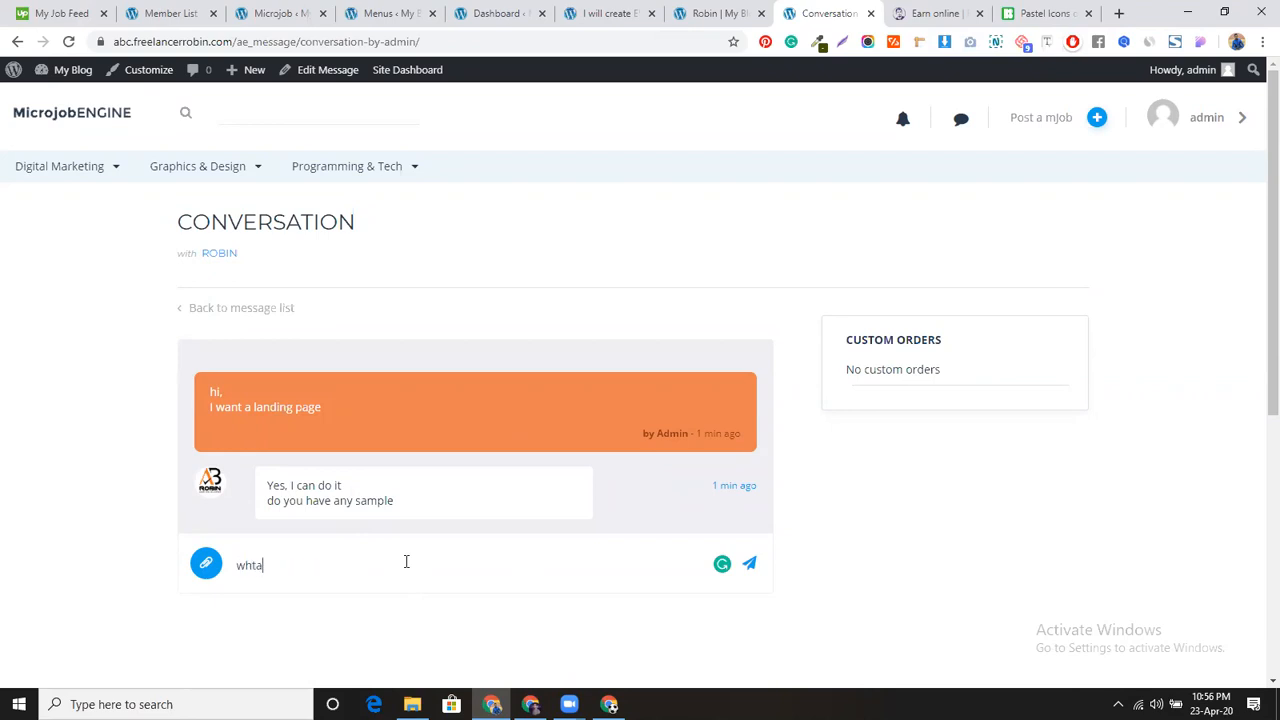
{"action": "type", "text": "t"}
{"action": "key", "text": "BackSpace"}
{"action": "key", "text": "BackSpace"}
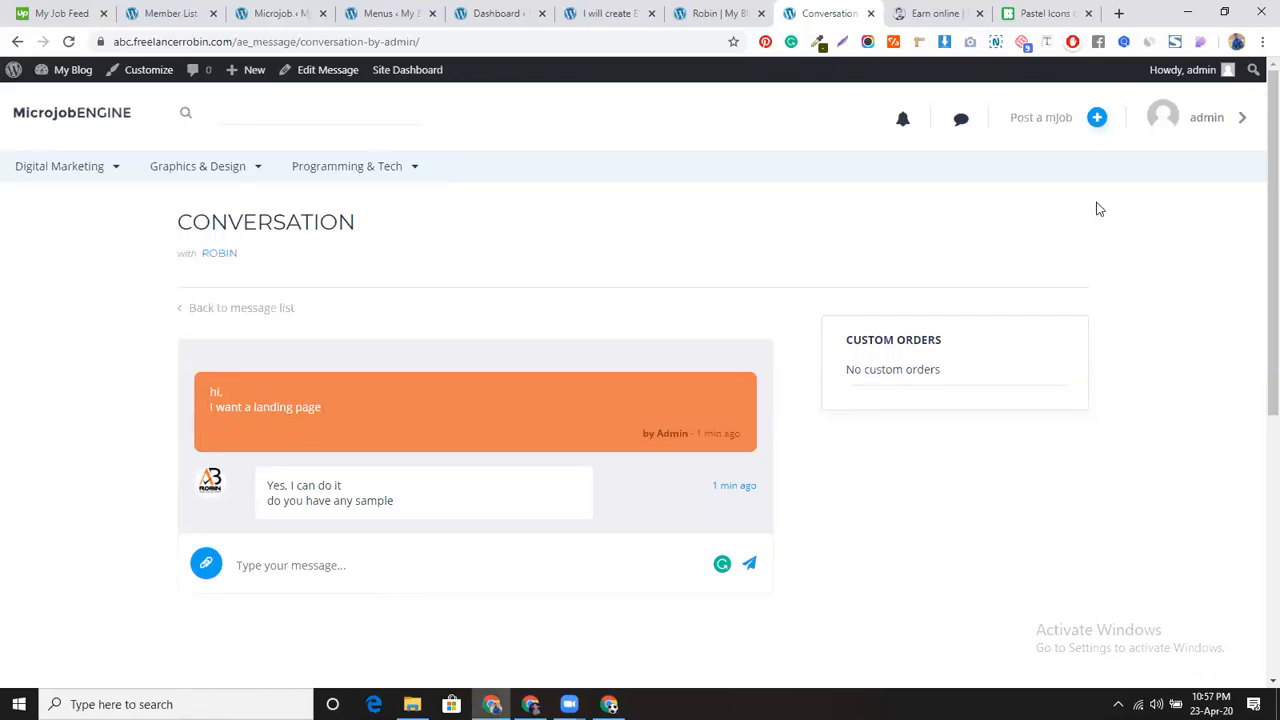
{"action": "scroll", "coordinate": [773, 323], "scroll_direction": "down", "scroll_amount": 2}
{"action": "scroll", "coordinate": [249, 160], "scroll_direction": "up", "scroll_amount": 2}
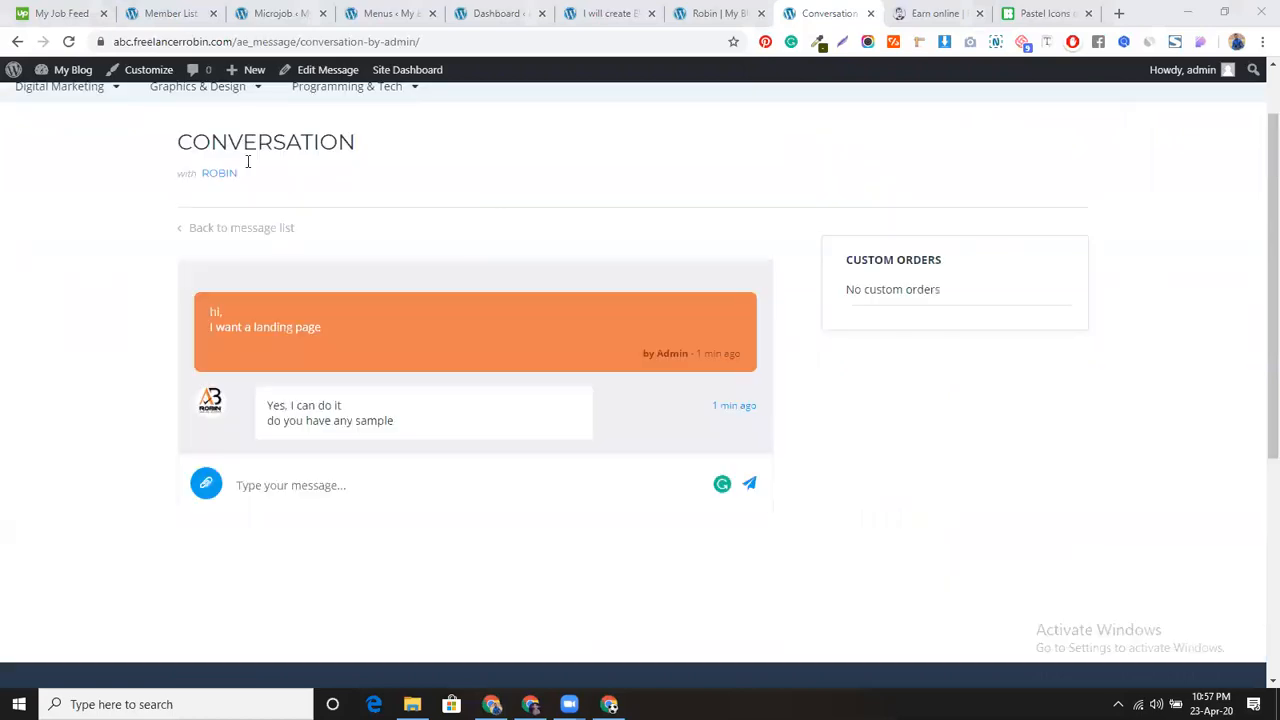
Step: From the seller's profile, open the Elementor landing page mjob and start ordering it
{"action": "left_click", "coordinate": [219, 254]}
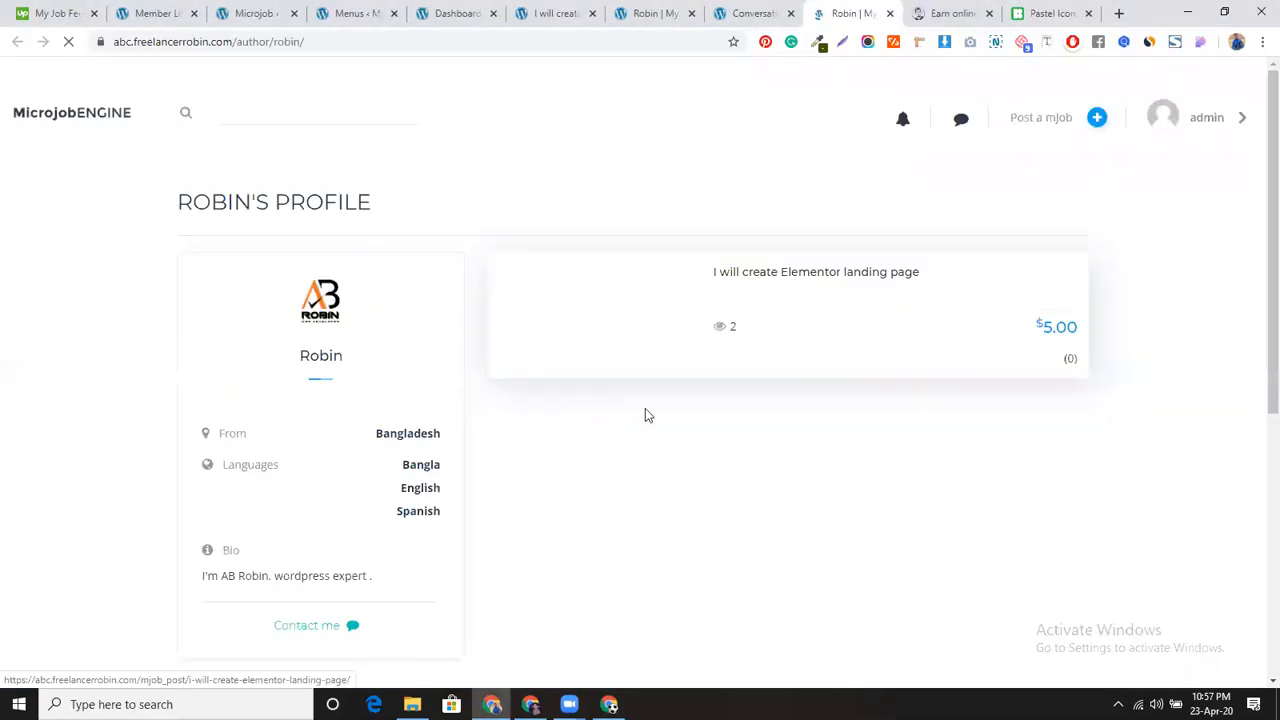
{"action": "left_click", "coordinate": [776, 313]}
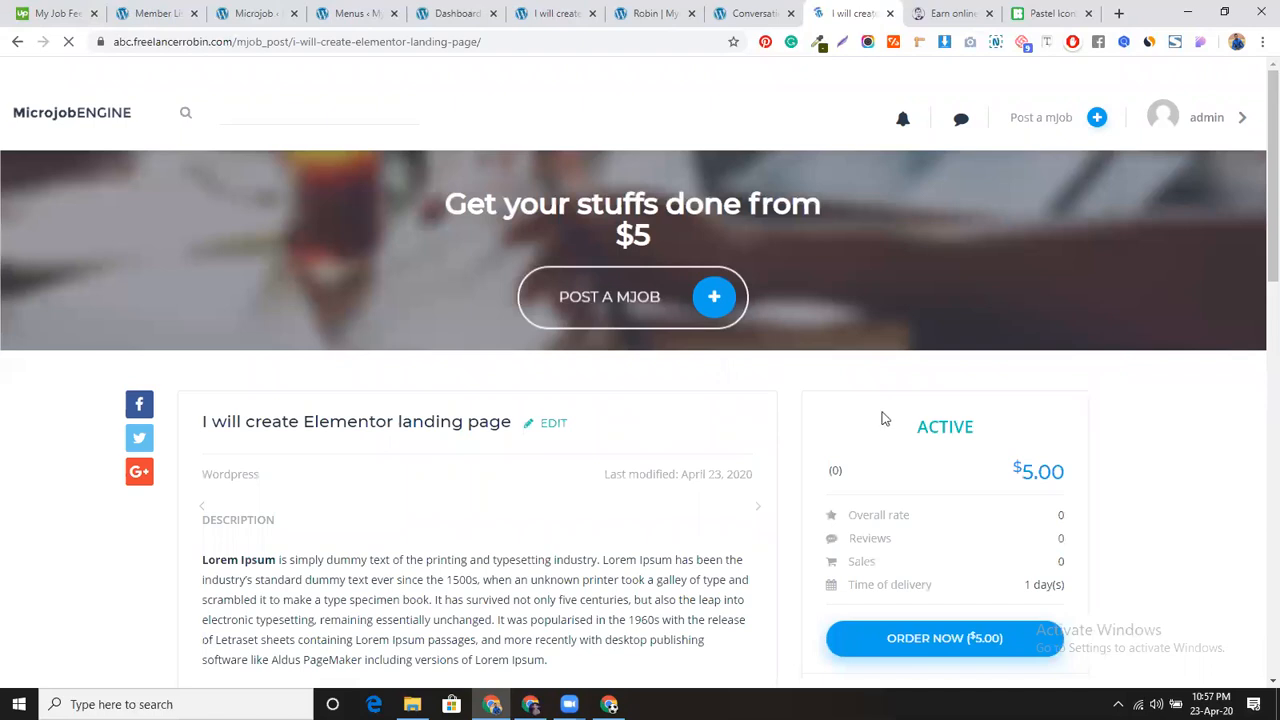
{"action": "scroll", "coordinate": [893, 405], "scroll_direction": "down", "scroll_amount": 3}
{"action": "left_click", "coordinate": [893, 405]}
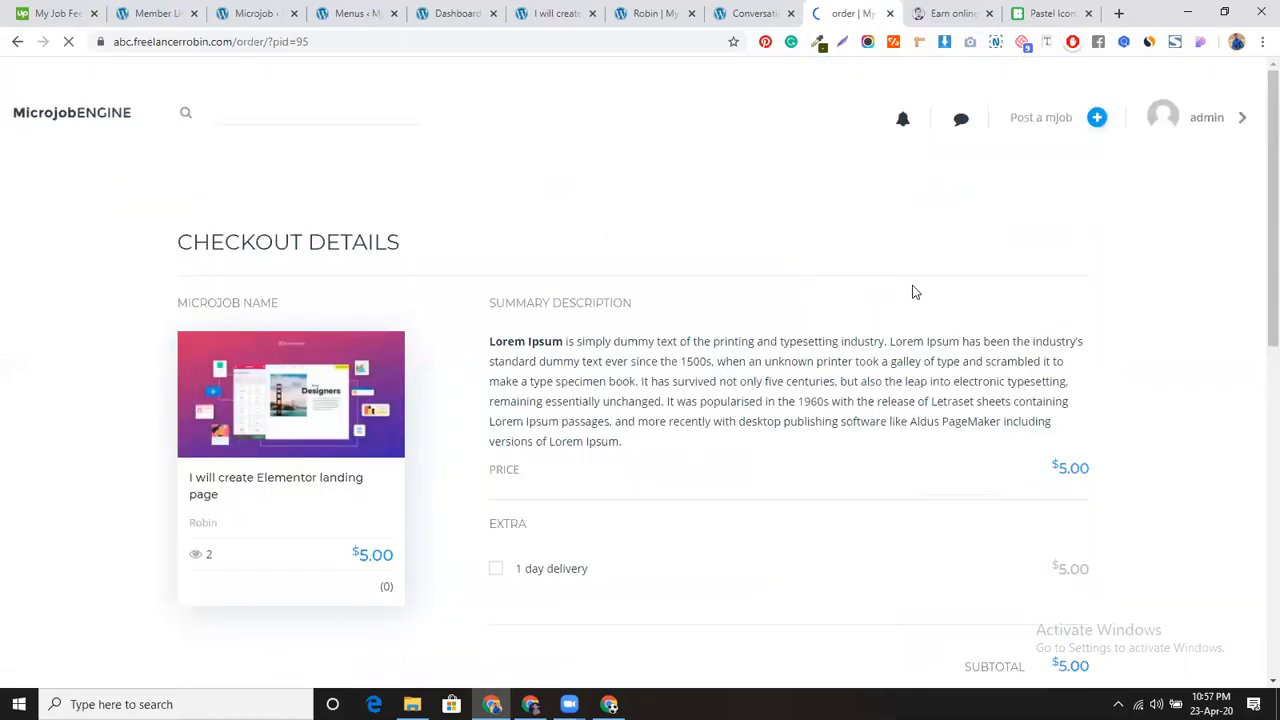
Step: Add the 1 day delivery extra so the checkout total reads $10.00
{"action": "scroll", "coordinate": [914, 289], "scroll_direction": "down", "scroll_amount": 3}
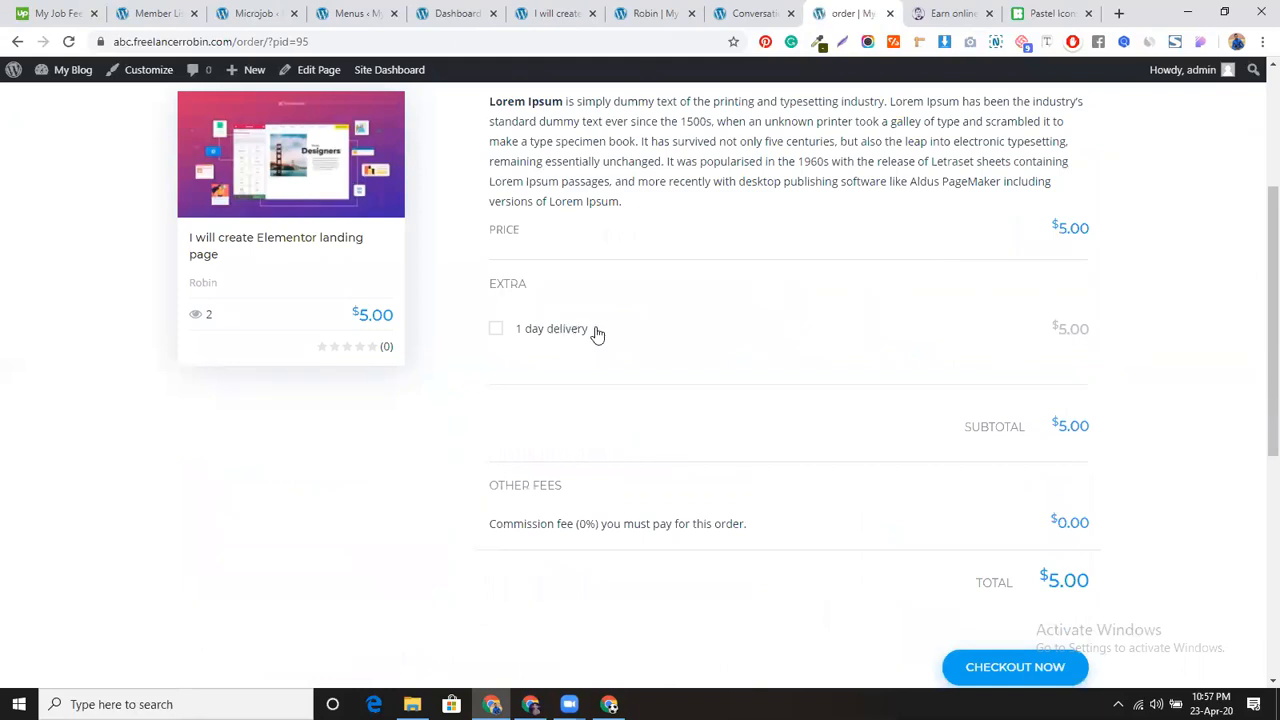
{"action": "scroll", "coordinate": [660, 326], "scroll_direction": "down", "scroll_amount": 2}
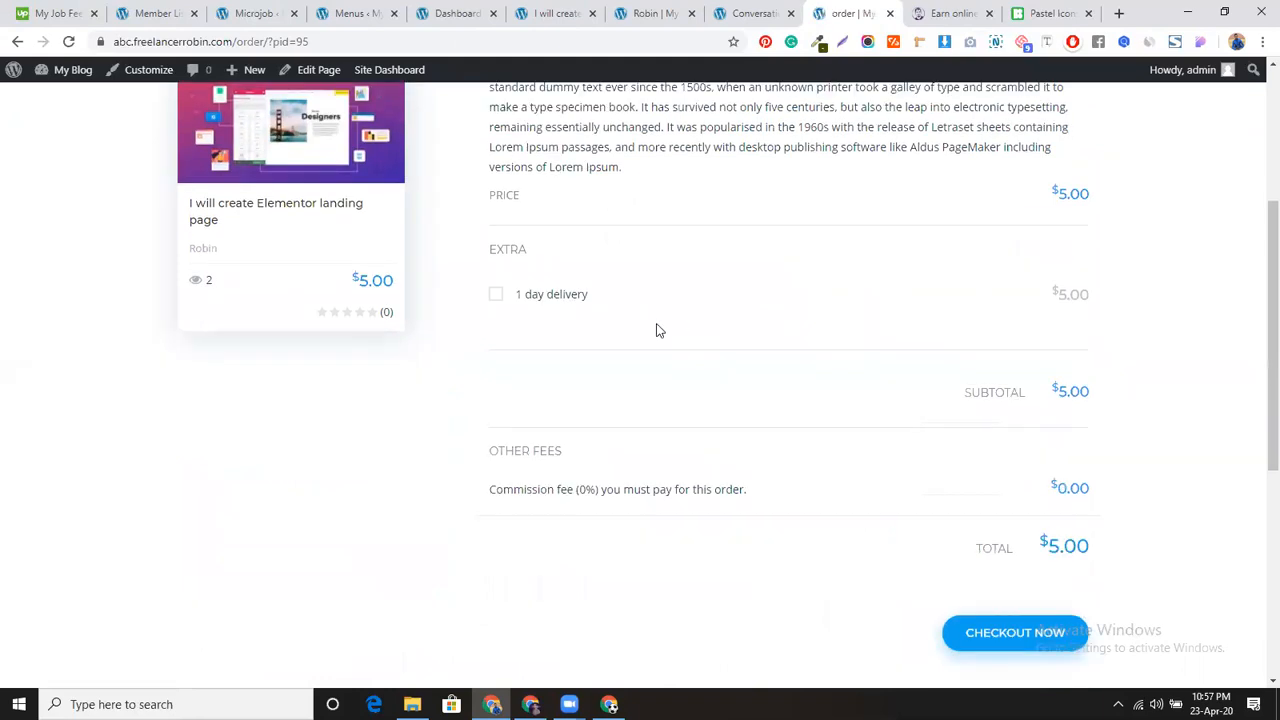
{"action": "scroll", "coordinate": [600, 360], "scroll_direction": "up", "scroll_amount": 2}
{"action": "scroll", "coordinate": [460, 390], "scroll_direction": "up", "scroll_amount": 1}
{"action": "left_click", "coordinate": [494, 409]}
{"action": "scroll", "coordinate": [983, 381], "scroll_direction": "down", "scroll_amount": 4}
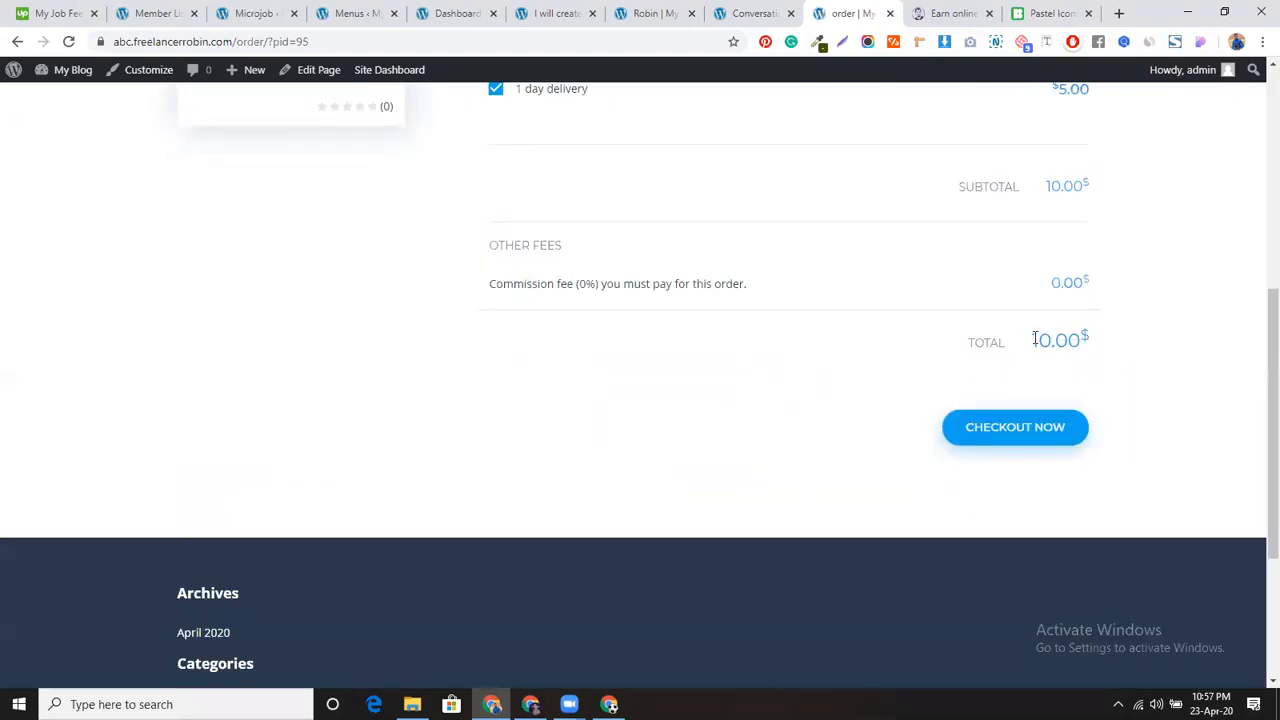
{"action": "left_click", "coordinate": [1015, 427]}
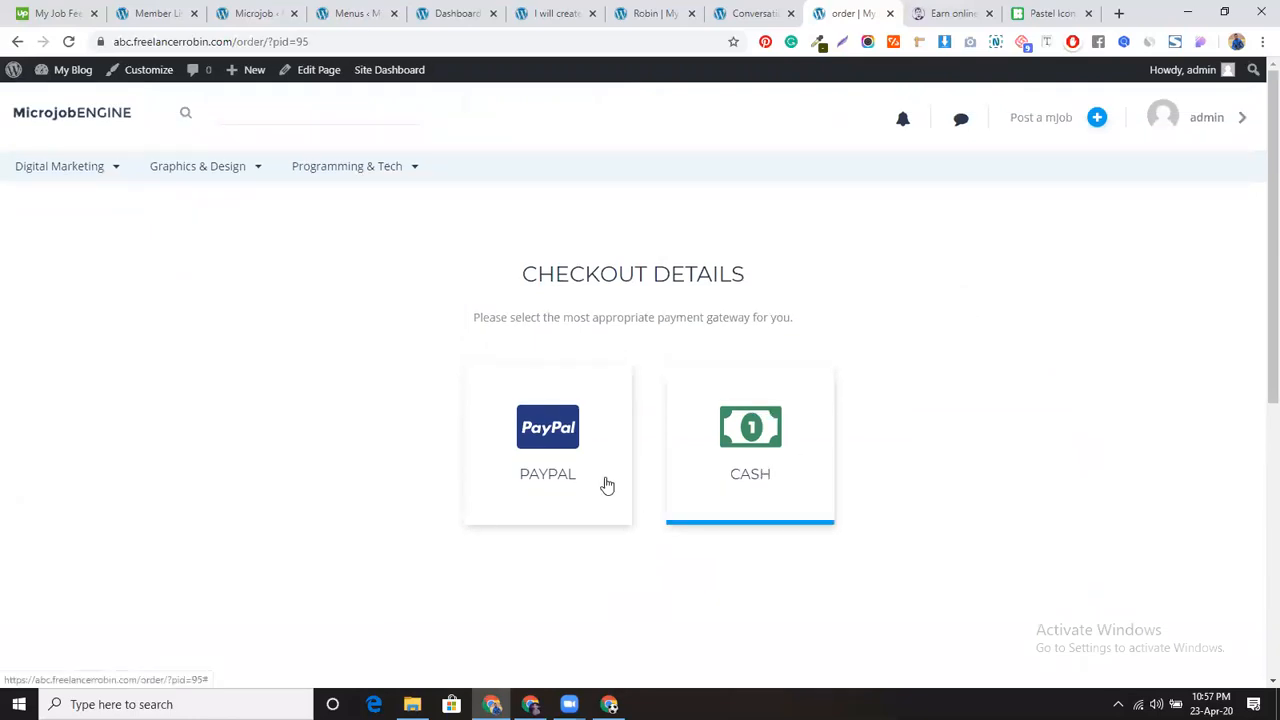
{"action": "left_click", "coordinate": [543, 455]}
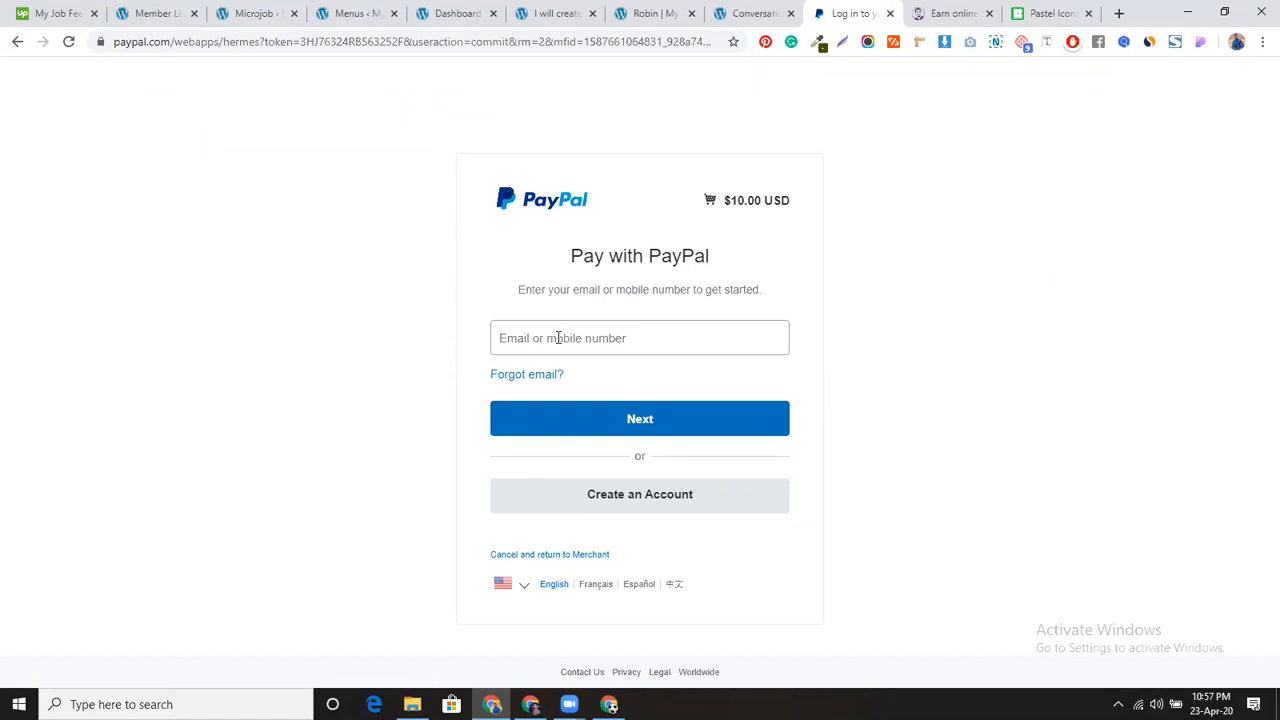
{"action": "left_click", "coordinate": [755, 13]}
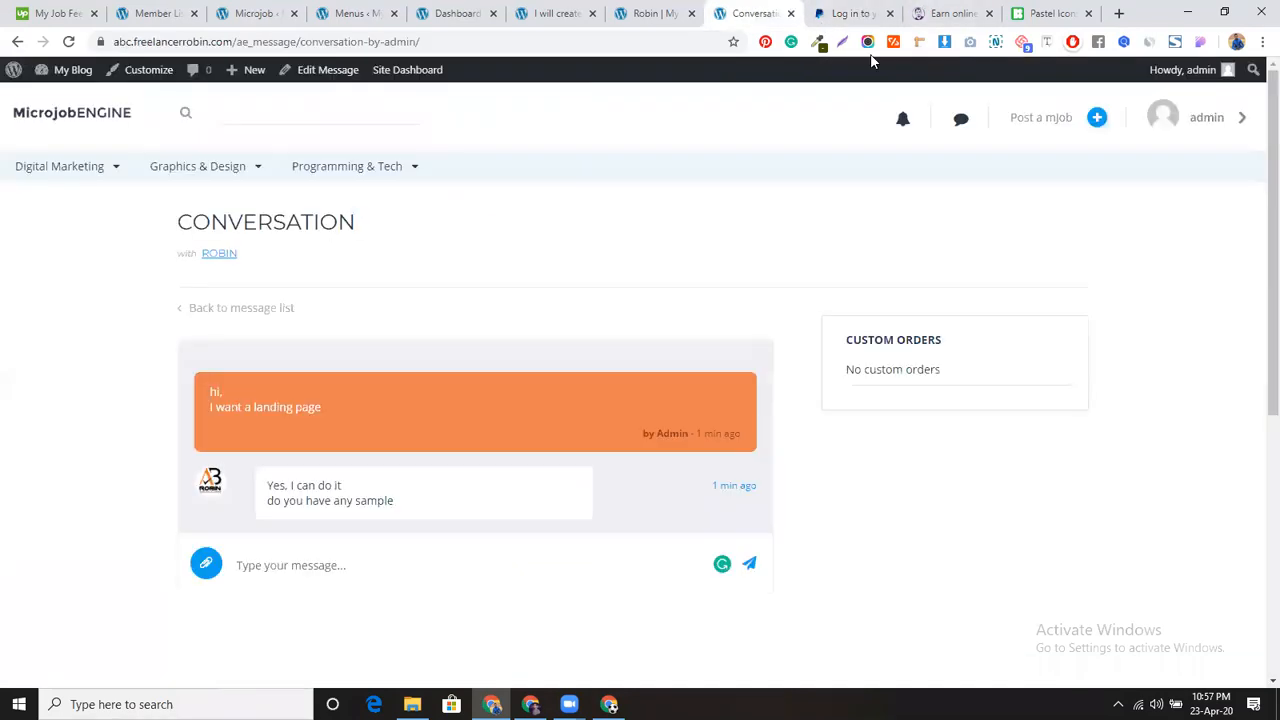
{"action": "left_click", "coordinate": [840, 13]}
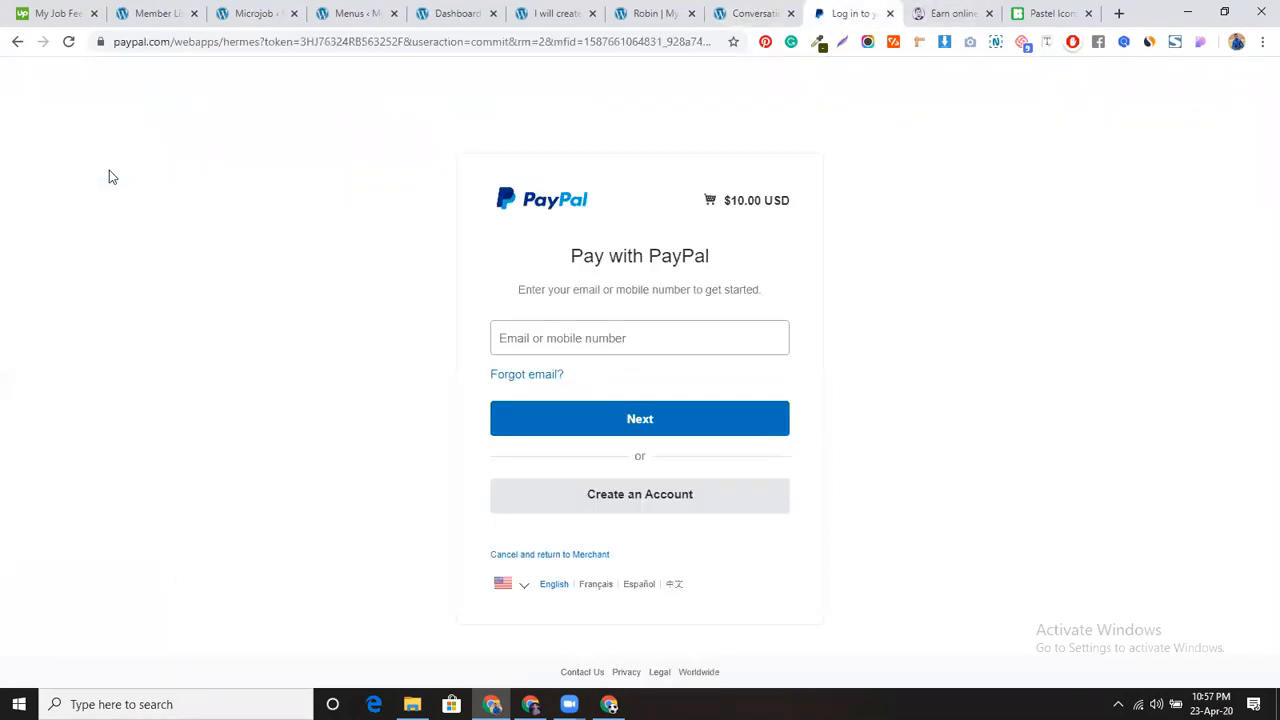
{"action": "left_click", "coordinate": [18, 43]}
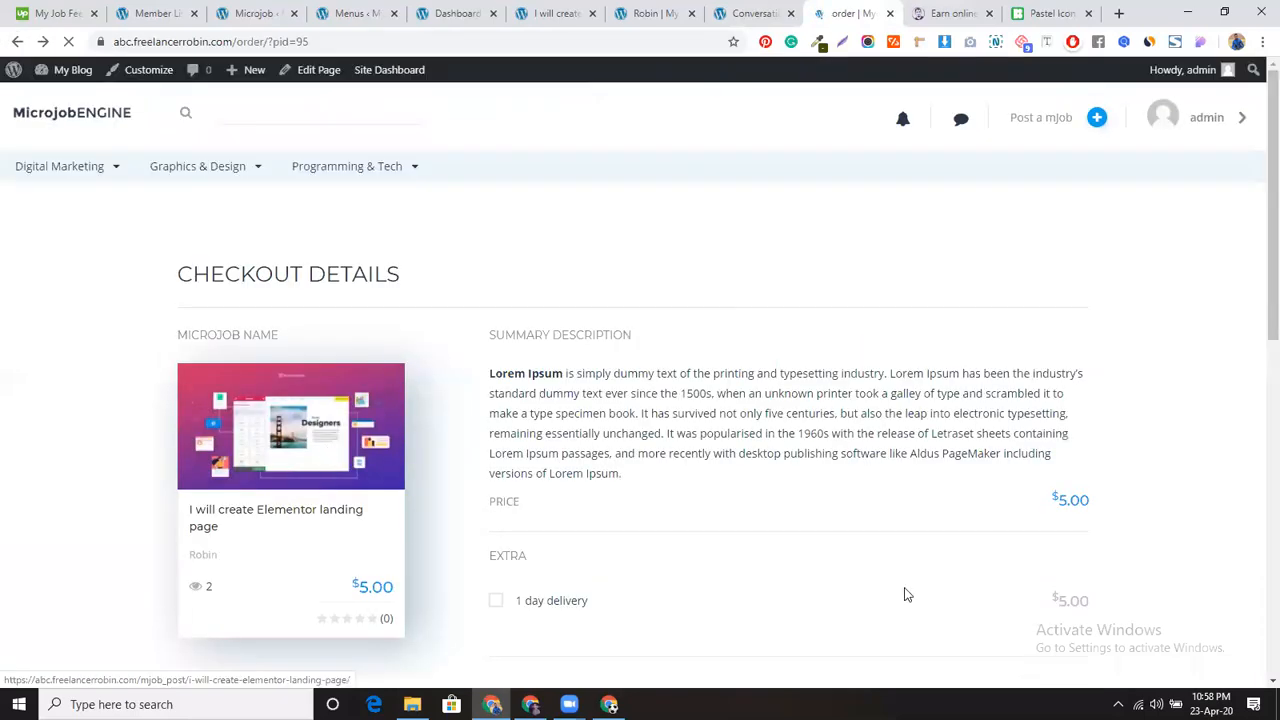
Step: Untick the 1 day delivery extra and go back to the Elementor landing page job
{"action": "scroll", "coordinate": [960, 480], "scroll_direction": "down", "scroll_amount": 3}
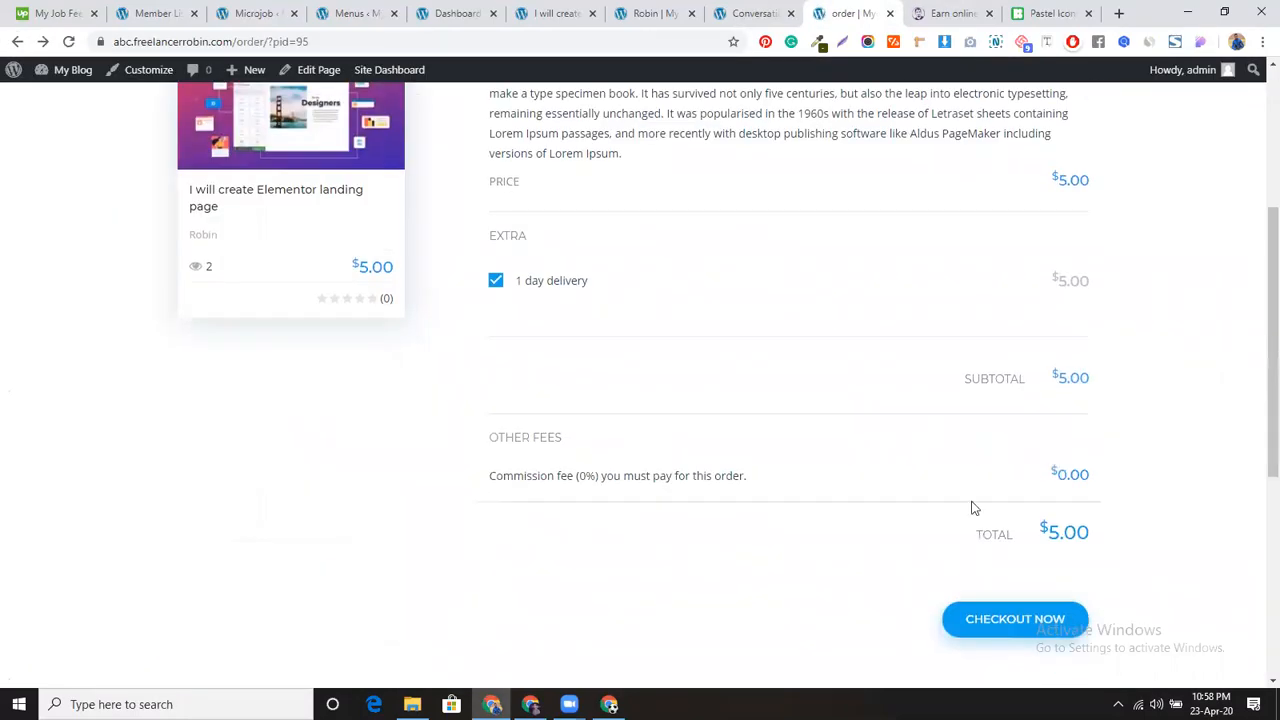
{"action": "scroll", "coordinate": [973, 508], "scroll_direction": "down", "scroll_amount": 1}
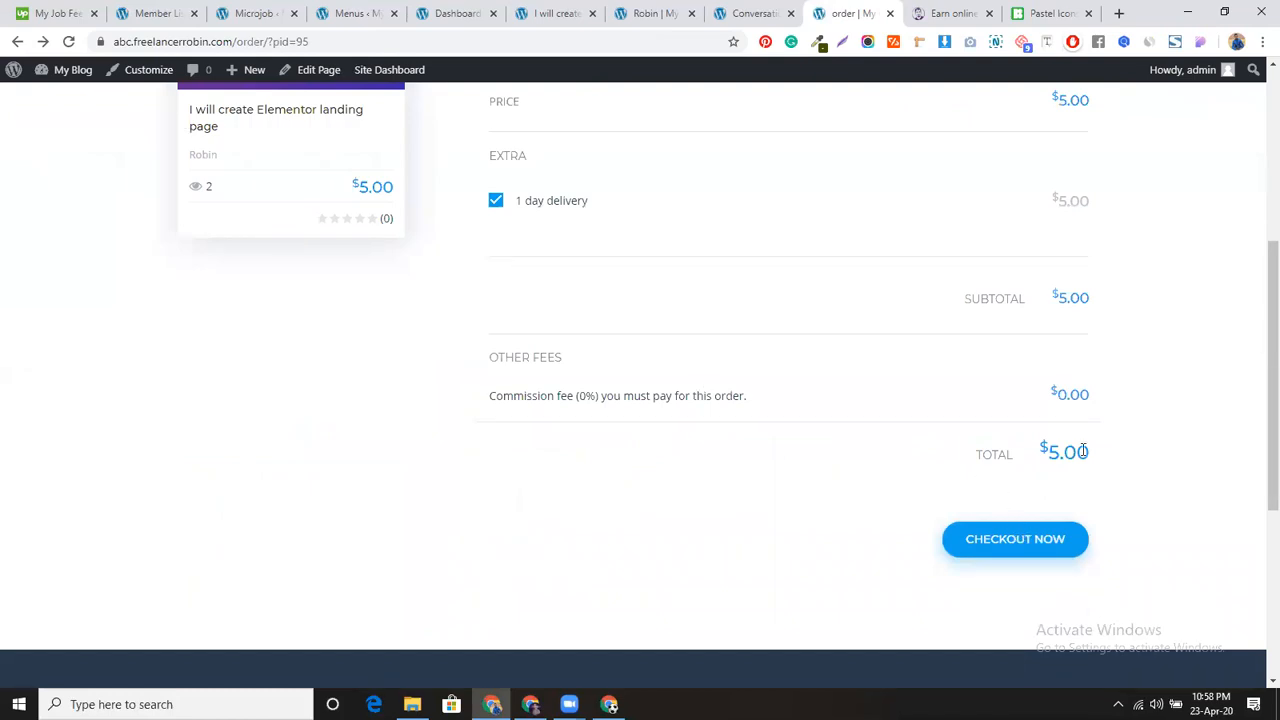
{"action": "scroll", "coordinate": [873, 453], "scroll_direction": "up", "scroll_amount": 3}
{"action": "scroll", "coordinate": [873, 453], "scroll_direction": "down", "scroll_amount": 3}
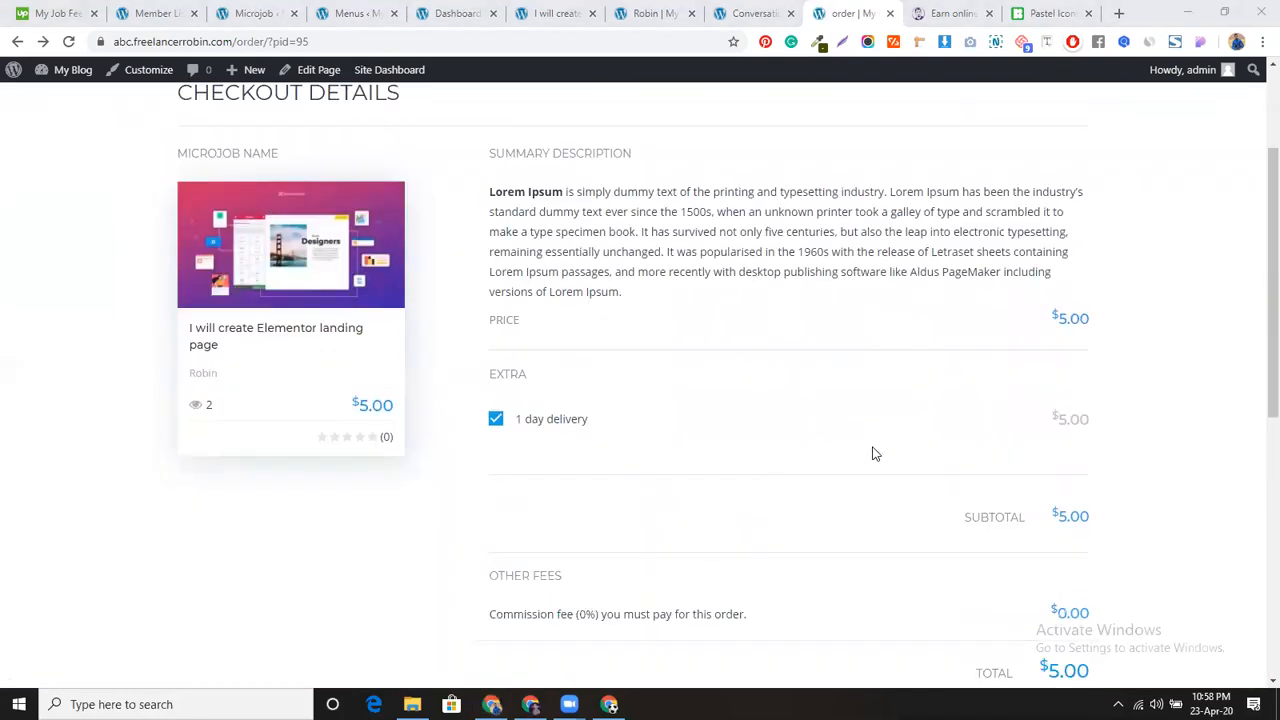
{"action": "scroll", "coordinate": [873, 453], "scroll_direction": "down", "scroll_amount": 1}
{"action": "left_click", "coordinate": [495, 121]}
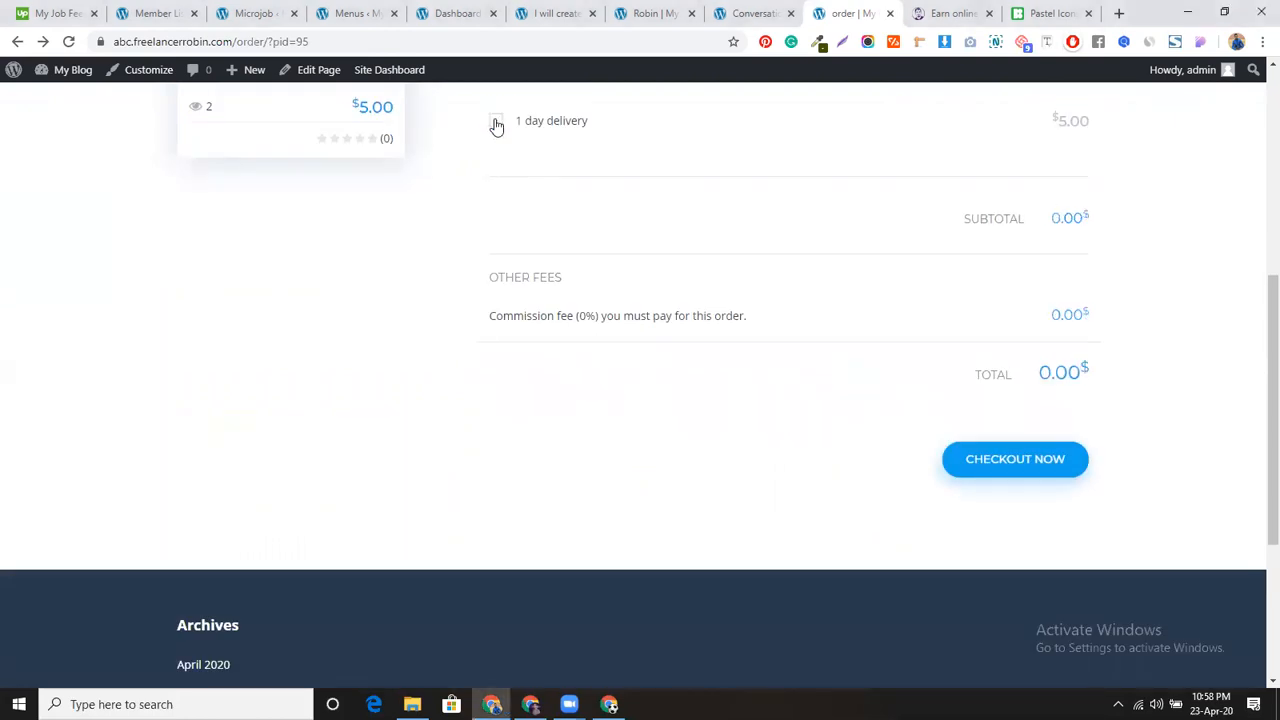
{"action": "scroll", "coordinate": [846, 447], "scroll_direction": "up", "scroll_amount": 5}
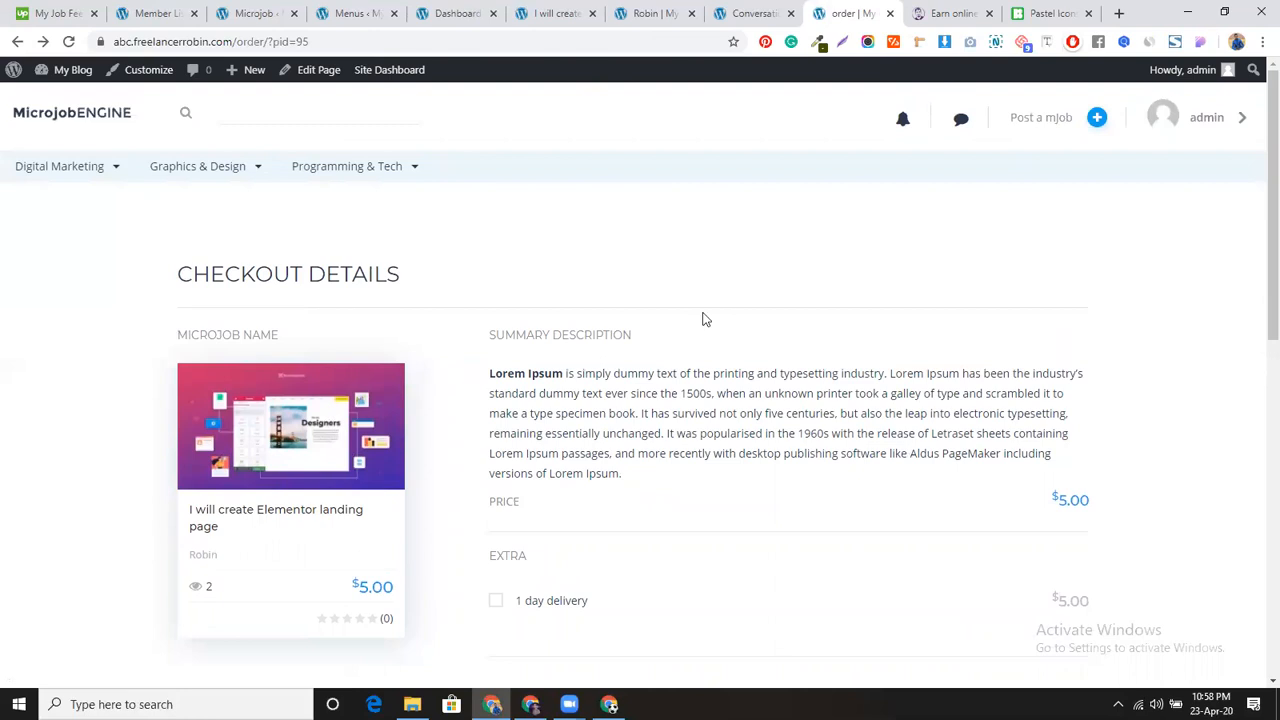
{"action": "scroll", "coordinate": [703, 319], "scroll_direction": "down", "scroll_amount": 3}
{"action": "scroll", "coordinate": [560, 317], "scroll_direction": "up", "scroll_amount": 3}
{"action": "left_click", "coordinate": [17, 41]}
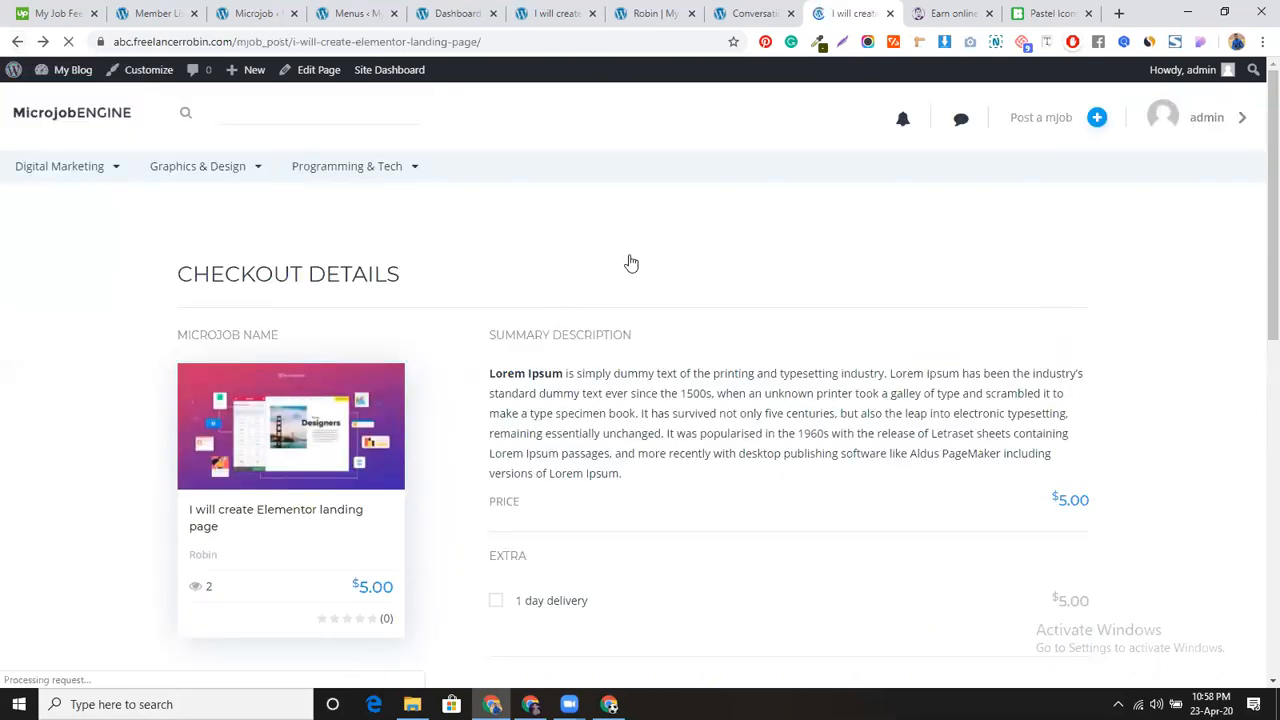
Step: Start a fresh order with the 1 day delivery extra and check it out
{"action": "scroll", "coordinate": [921, 194], "scroll_direction": "down", "scroll_amount": 3}
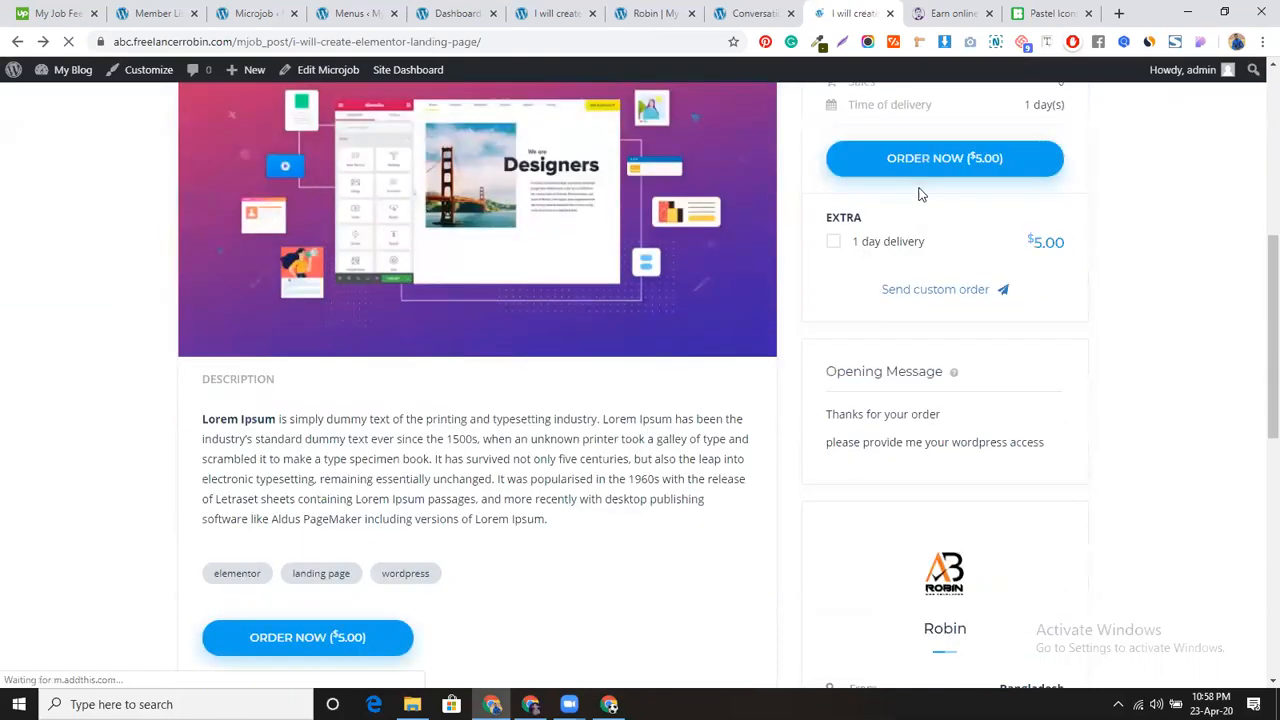
{"action": "left_click", "coordinate": [927, 168]}
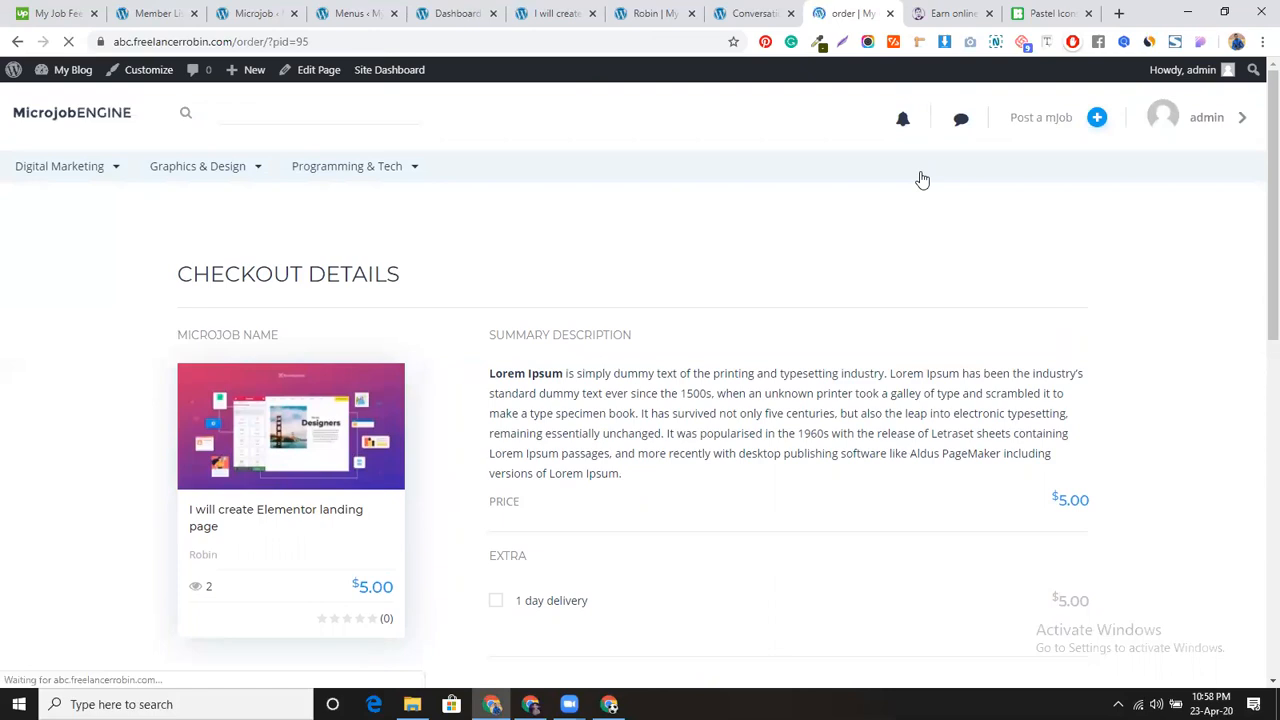
{"action": "scroll", "coordinate": [922, 179], "scroll_direction": "down", "scroll_amount": 3}
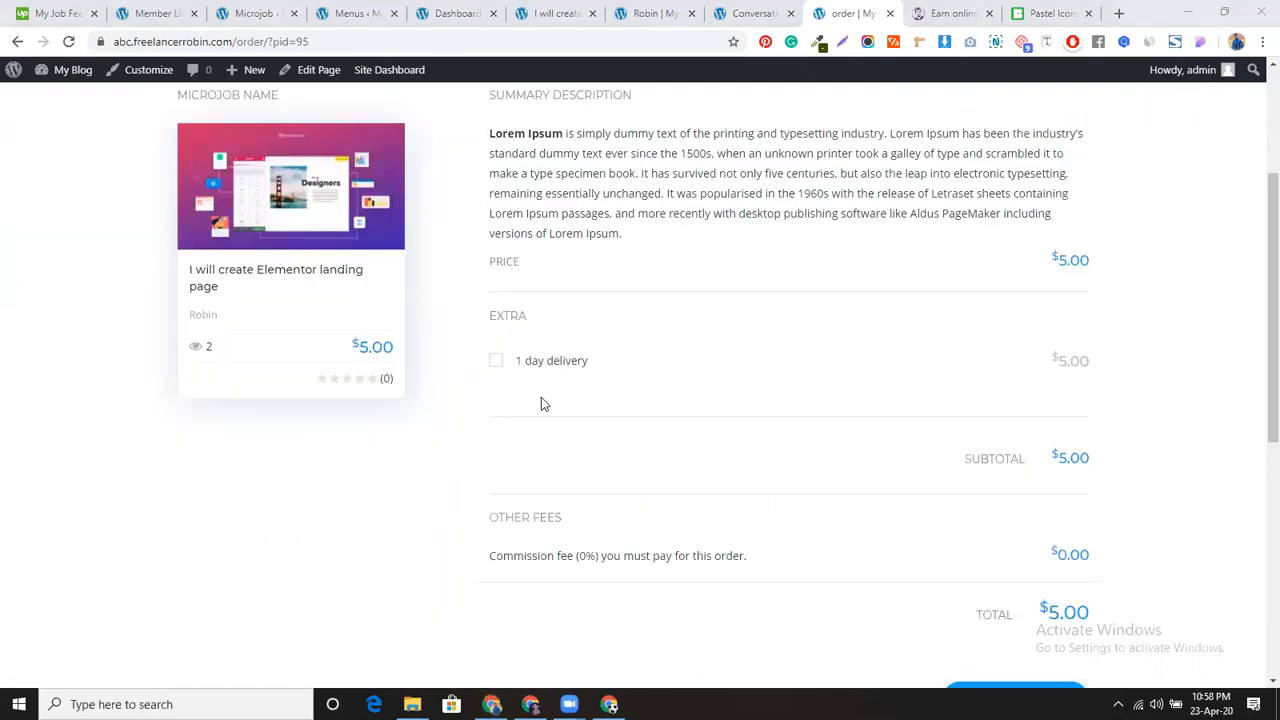
{"action": "left_click", "coordinate": [495, 361]}
{"action": "scroll", "coordinate": [773, 433], "scroll_direction": "down", "scroll_amount": 3}
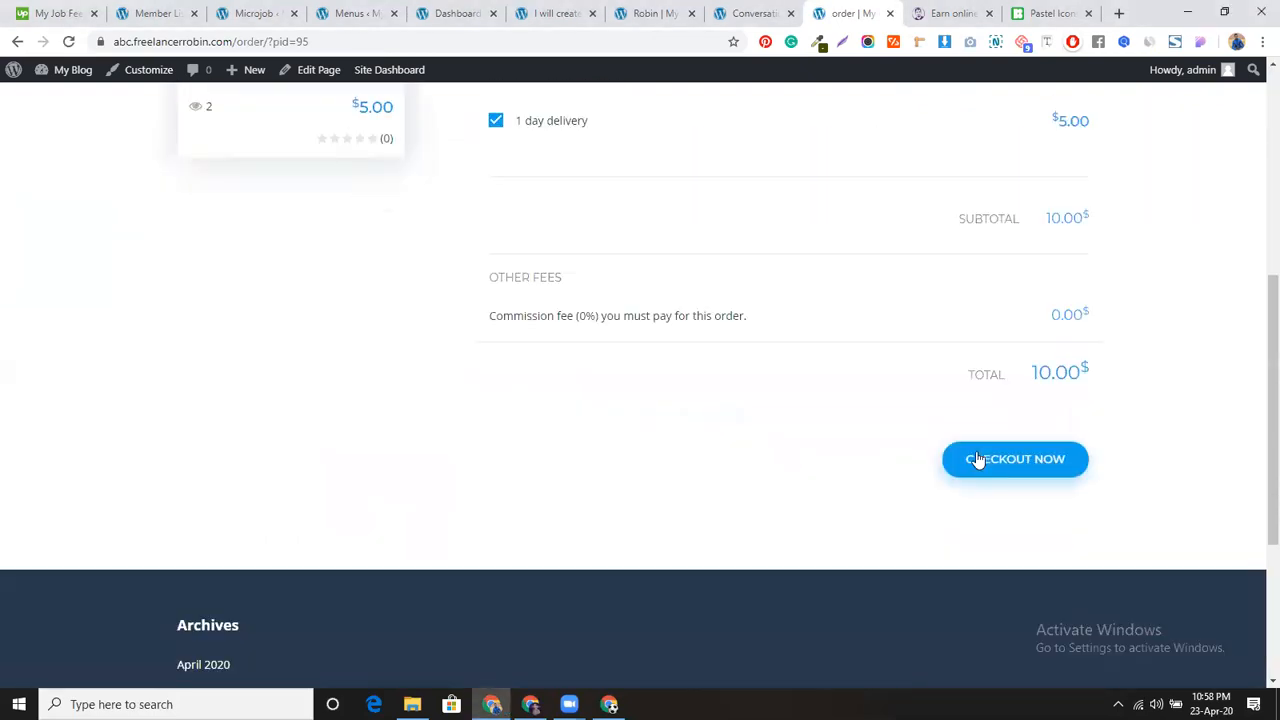
{"action": "left_click", "coordinate": [1006, 457]}
Step: Pay for the $10.00 order with Cash and view the placed mJob order details
{"action": "left_click", "coordinate": [752, 450]}
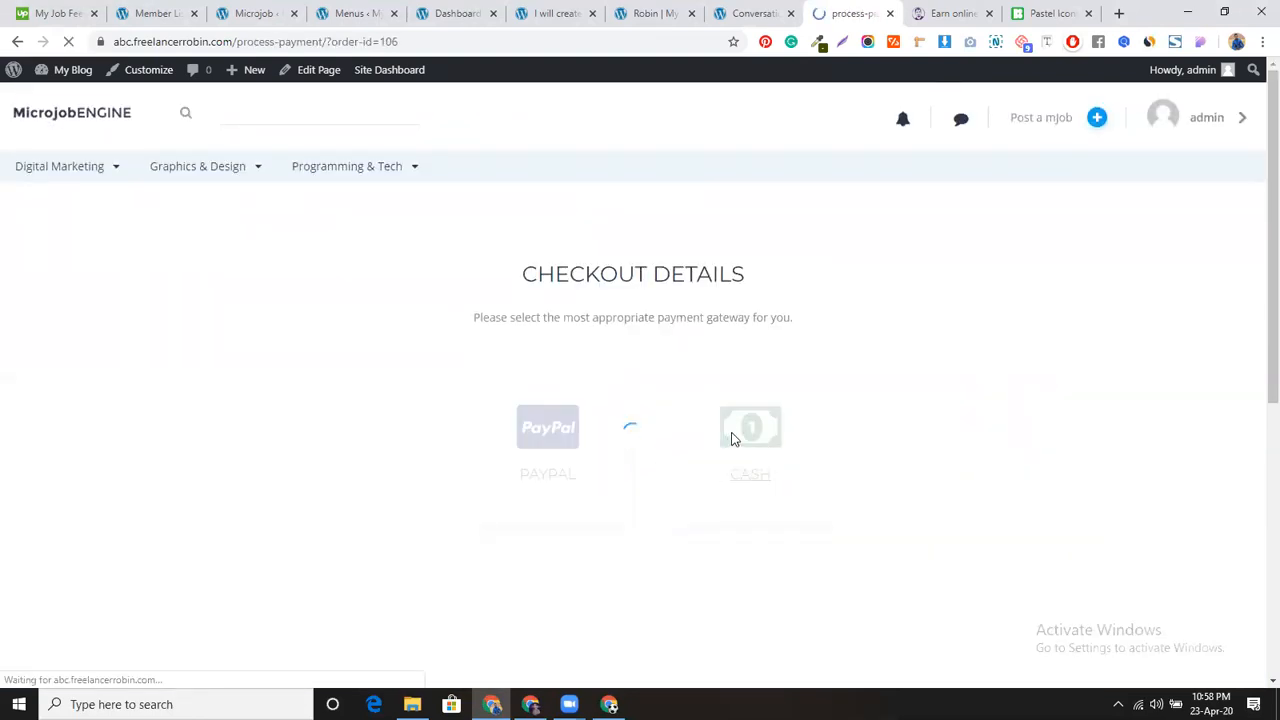
{"action": "scroll", "coordinate": [760, 500], "scroll_direction": "down", "scroll_amount": 2}
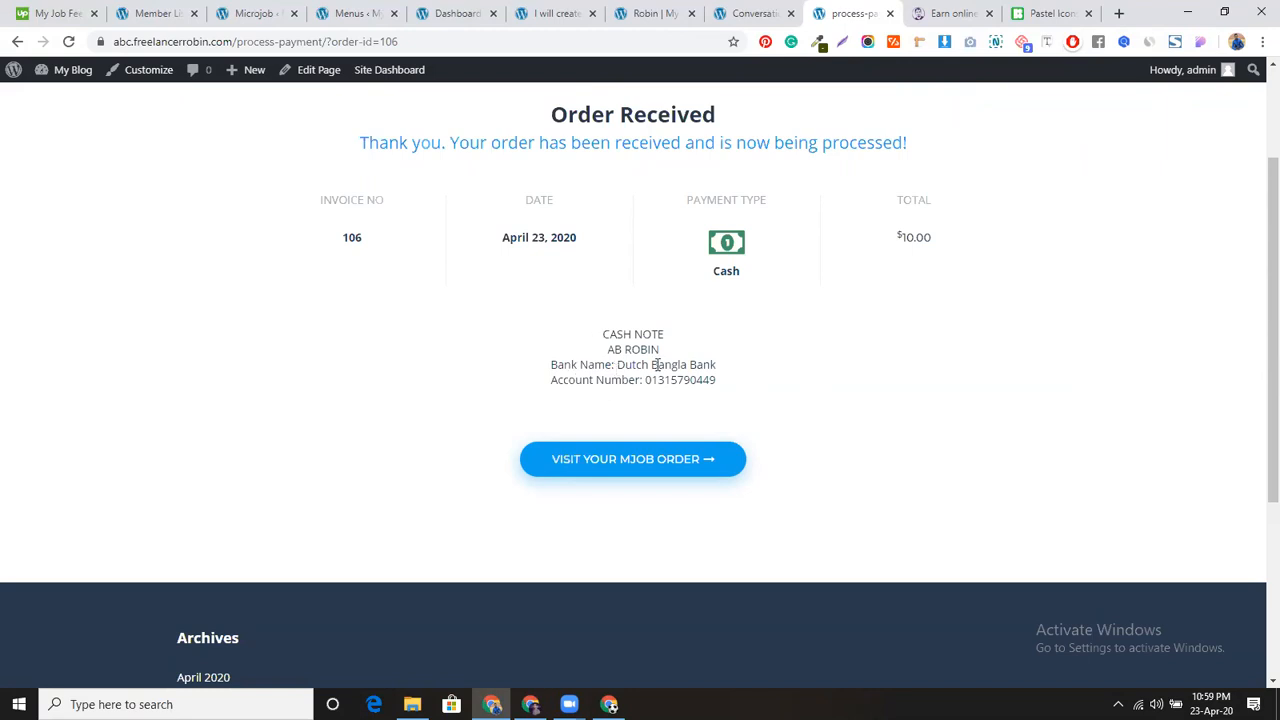
{"action": "left_click", "coordinate": [622, 466]}
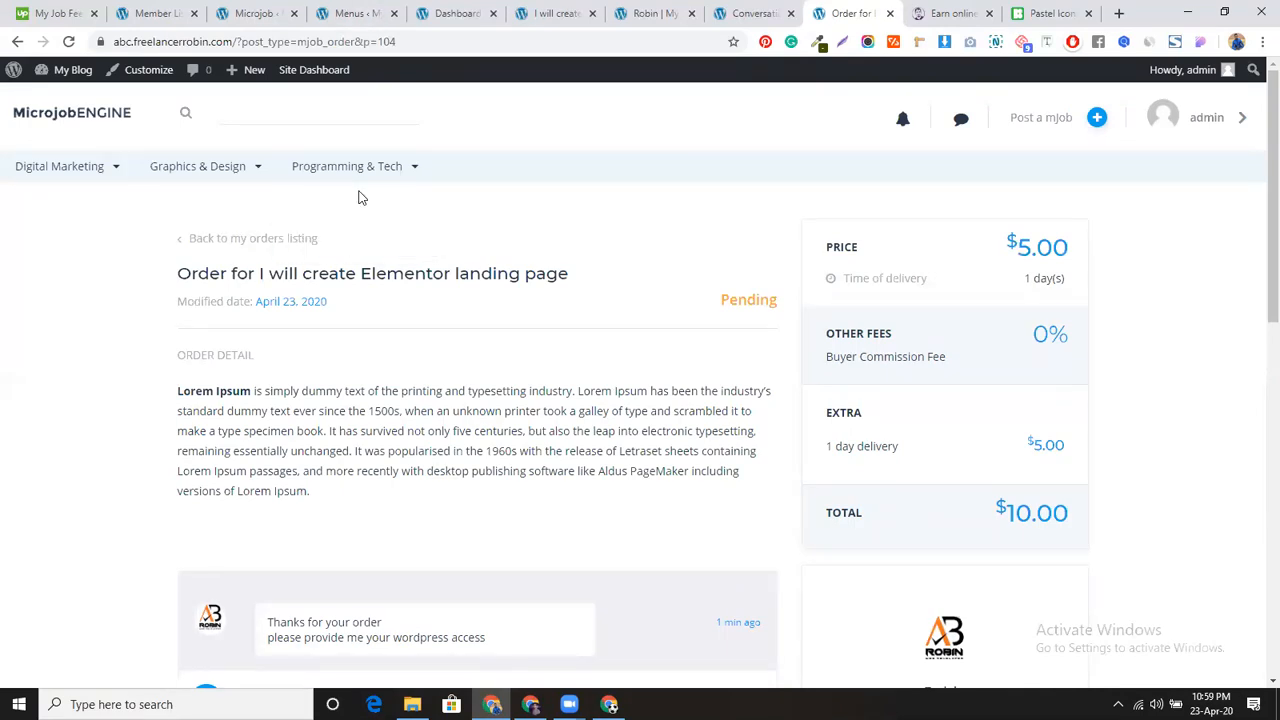
{"action": "key", "text": "alt+Tab"}
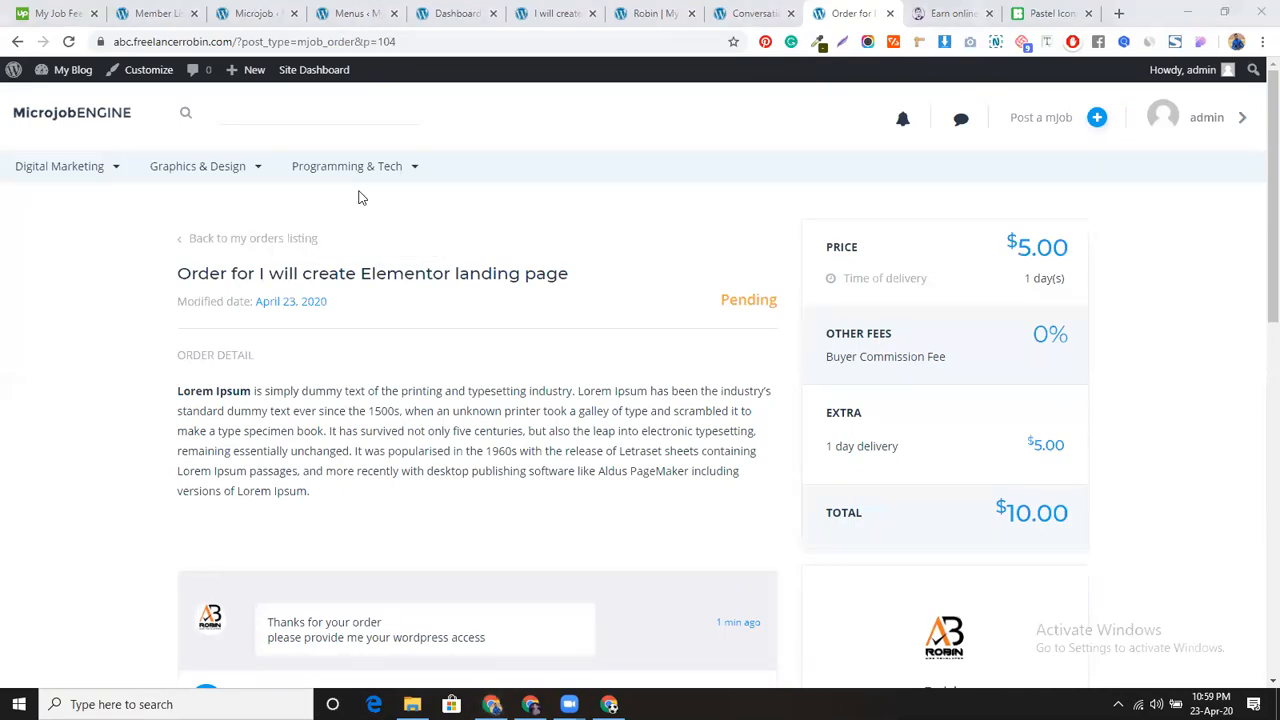
{"action": "left_click", "coordinate": [245, 13]}
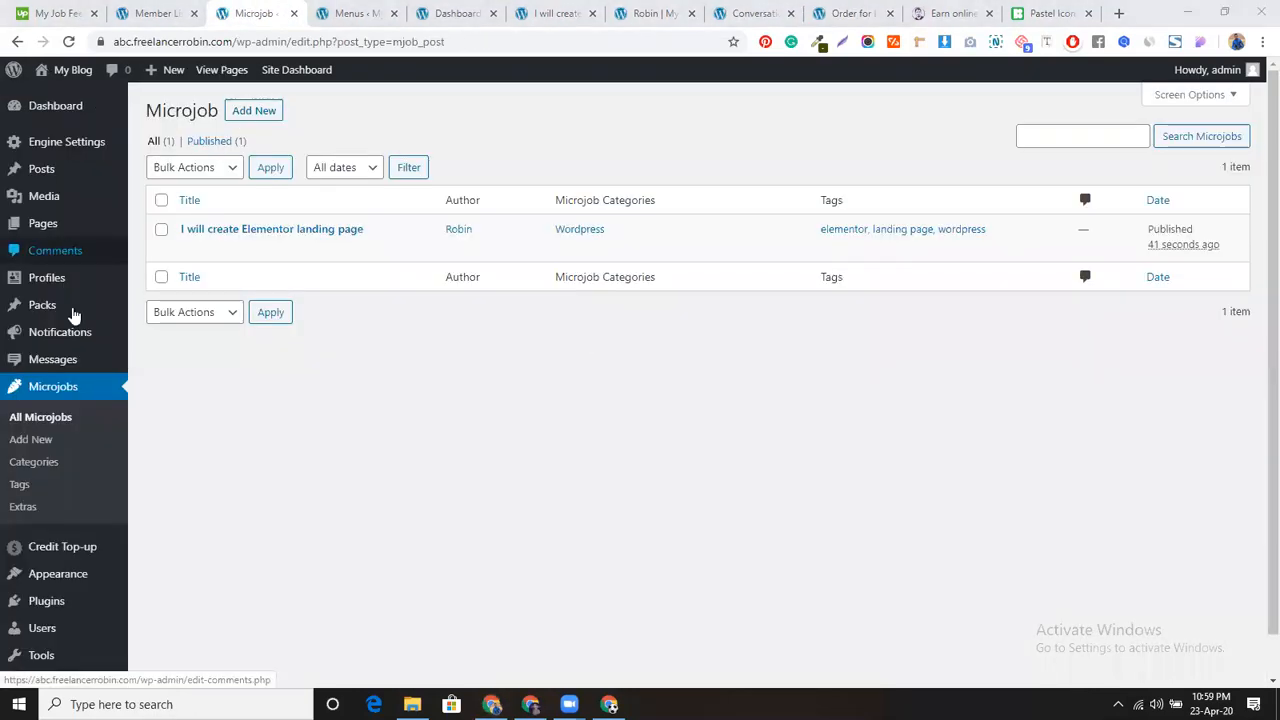
Step: Open the admin Orders list and inspect the Cash order's details in a new tab
{"action": "mouse_move", "coordinate": [72, 372]}
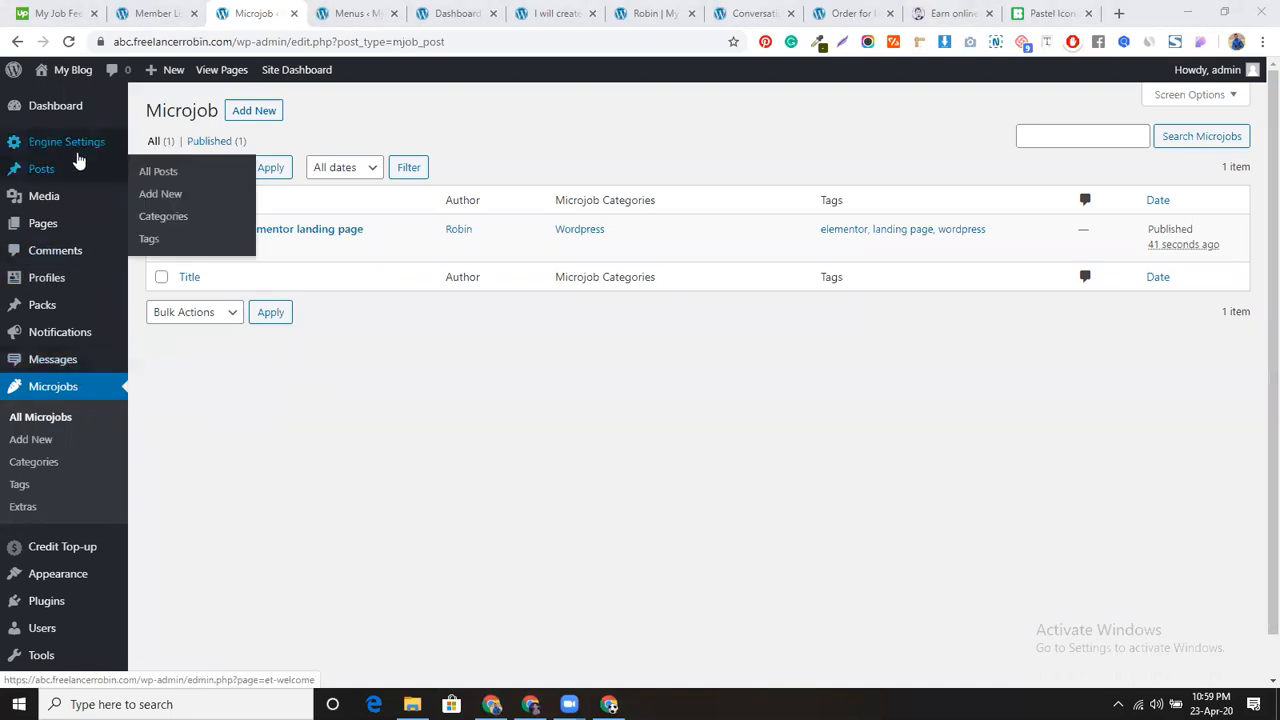
{"action": "mouse_move", "coordinate": [75, 145]}
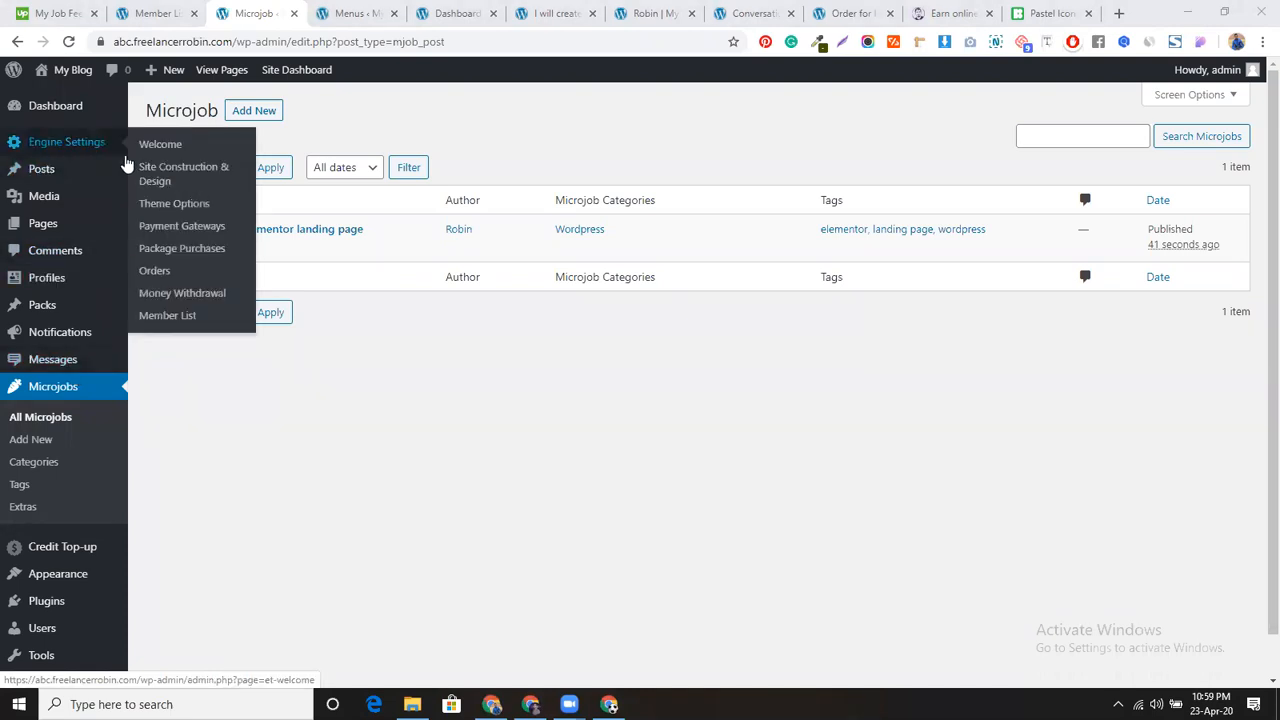
{"action": "left_click", "coordinate": [183, 249]}
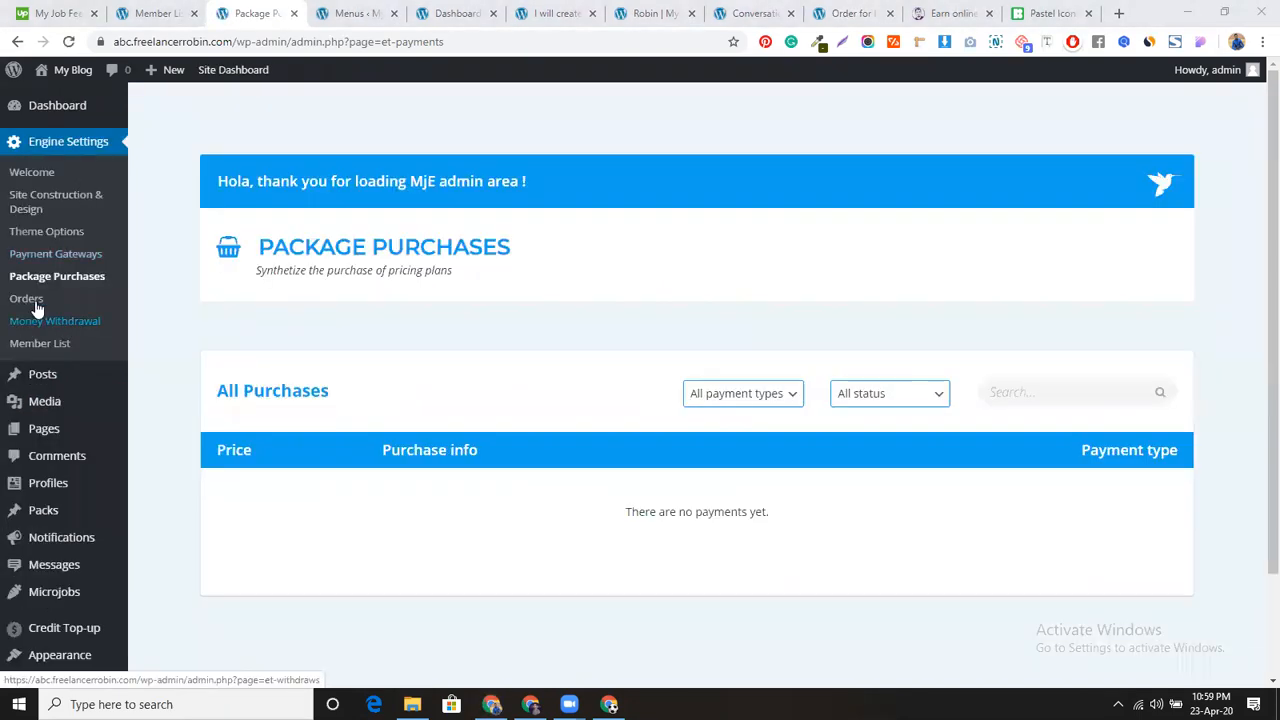
{"action": "left_click", "coordinate": [28, 300]}
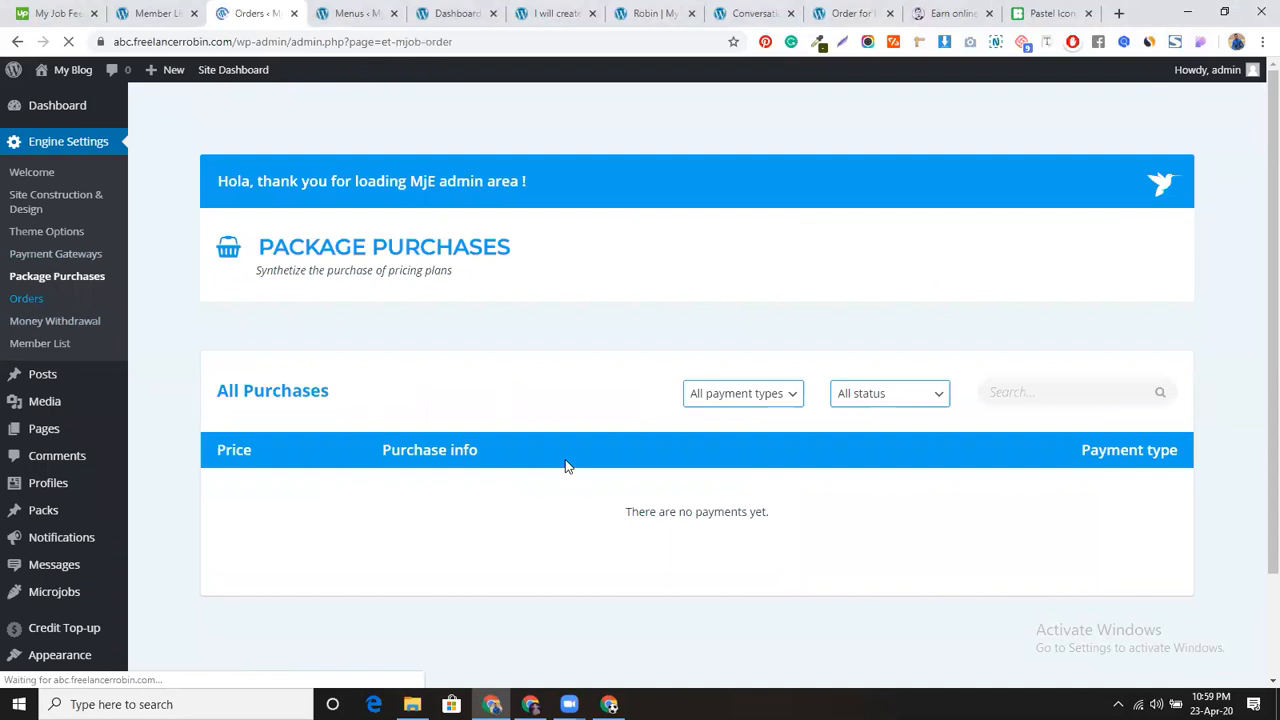
{"action": "scroll", "coordinate": [596, 522], "scroll_direction": "down", "scroll_amount": 3}
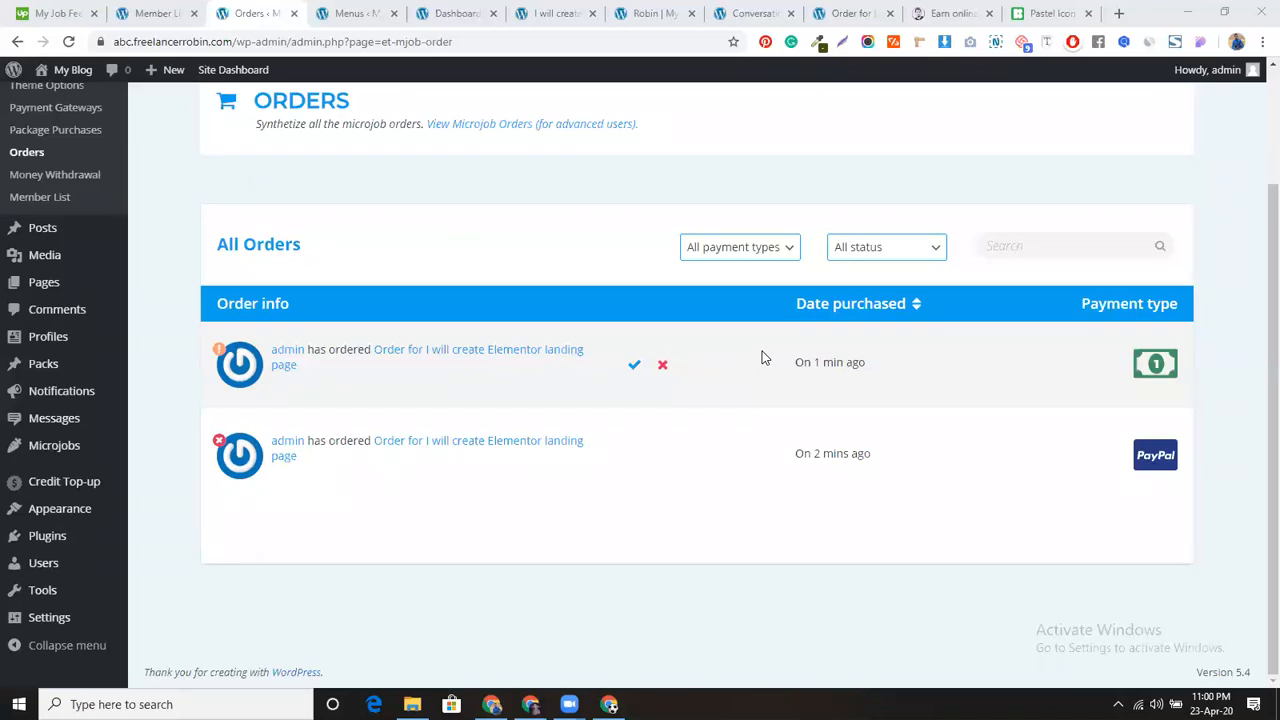
{"action": "middle_click", "coordinate": [510, 357]}
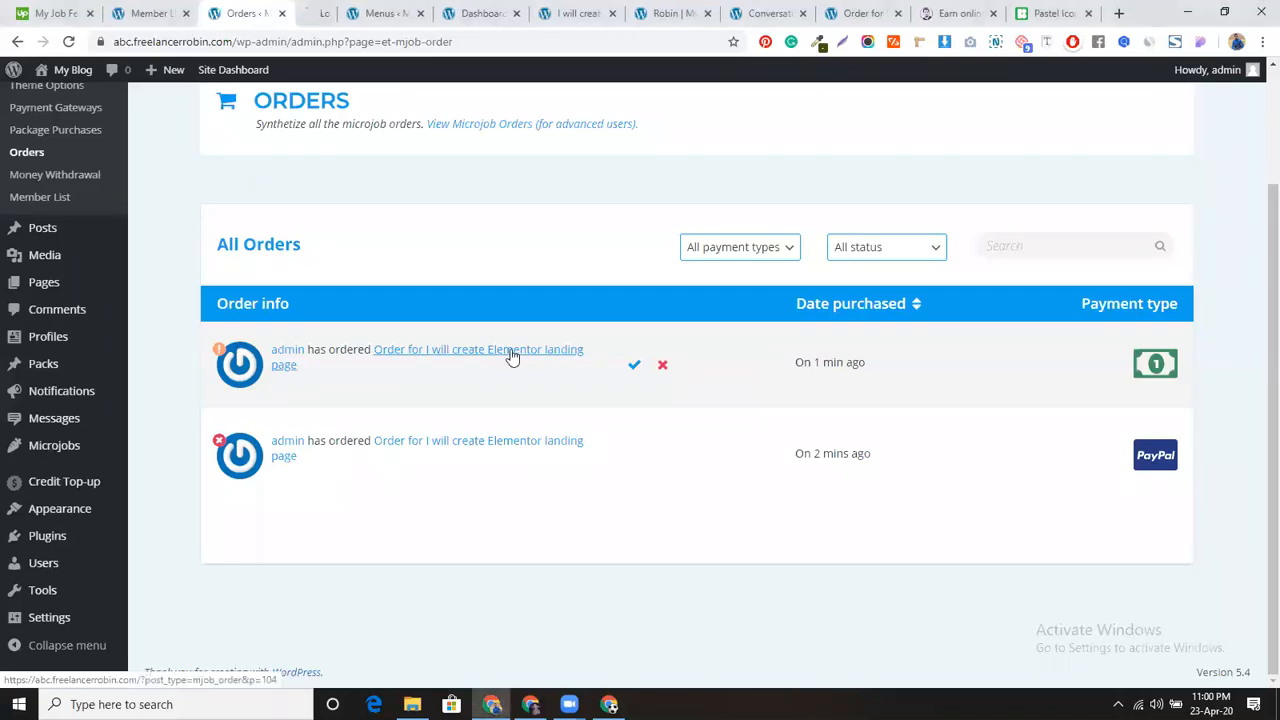
{"action": "left_click", "coordinate": [324, 11]}
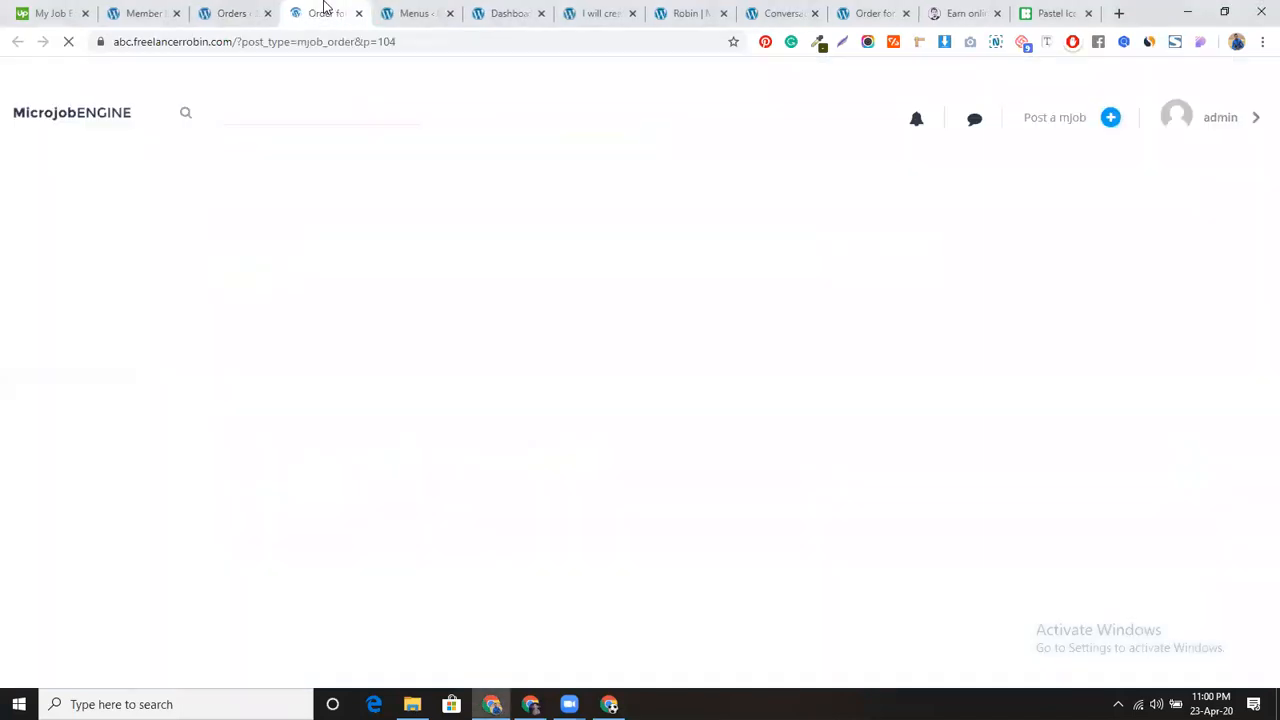
{"action": "scroll", "coordinate": [583, 412], "scroll_direction": "down", "scroll_amount": 4}
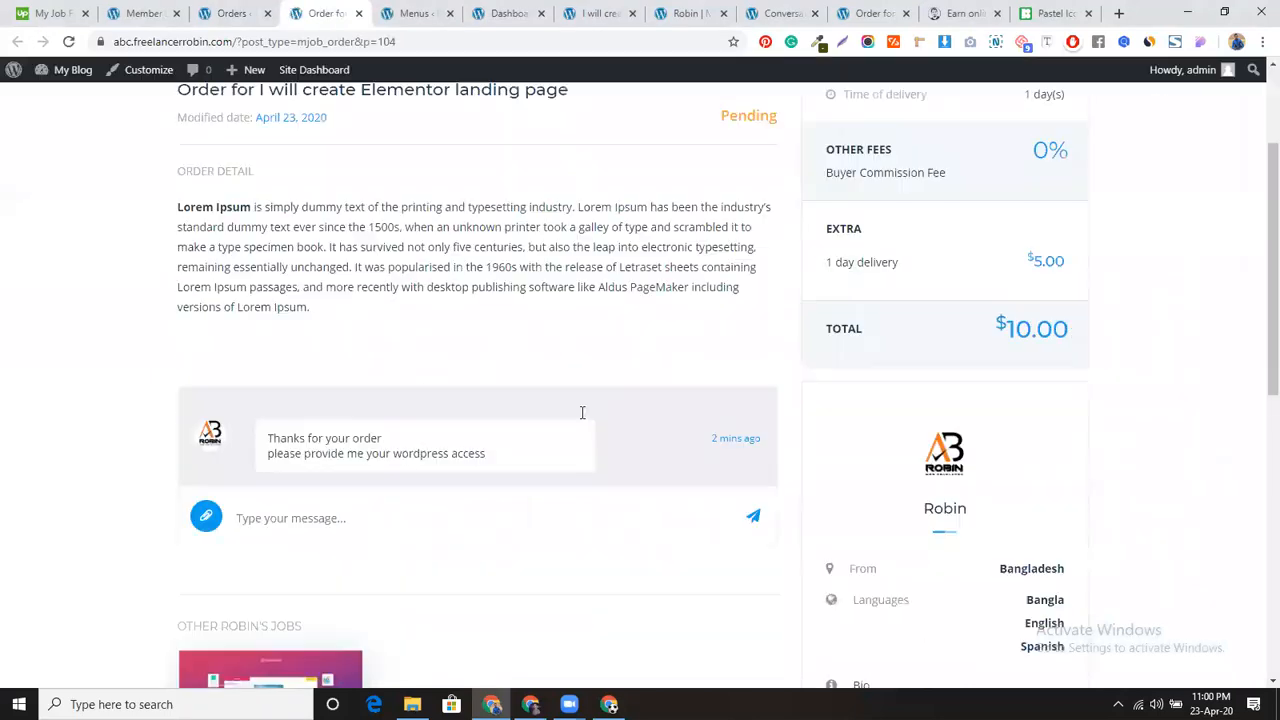
{"action": "scroll", "coordinate": [580, 412], "scroll_direction": "down", "scroll_amount": 3}
{"action": "scroll", "coordinate": [577, 410], "scroll_direction": "up", "scroll_amount": 7}
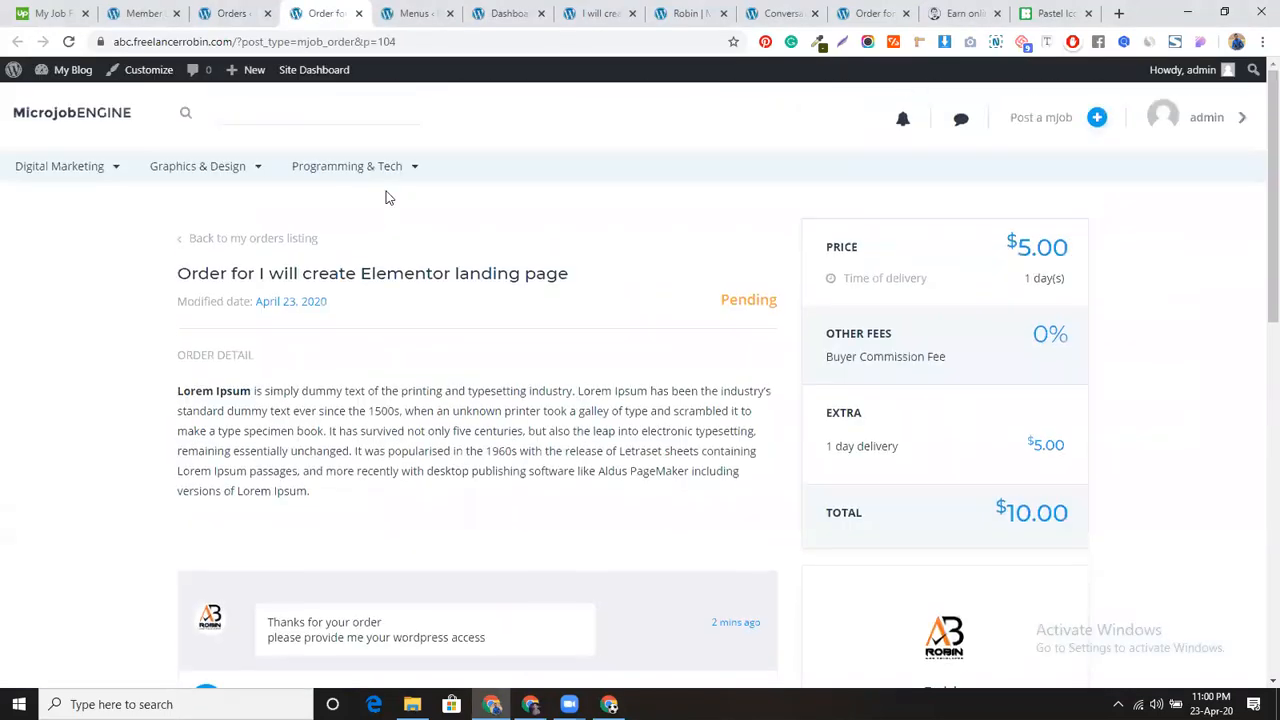
Step: Approve the pending Cash order for 'I will create Elementor landing page' and confirm
{"action": "left_click", "coordinate": [246, 8]}
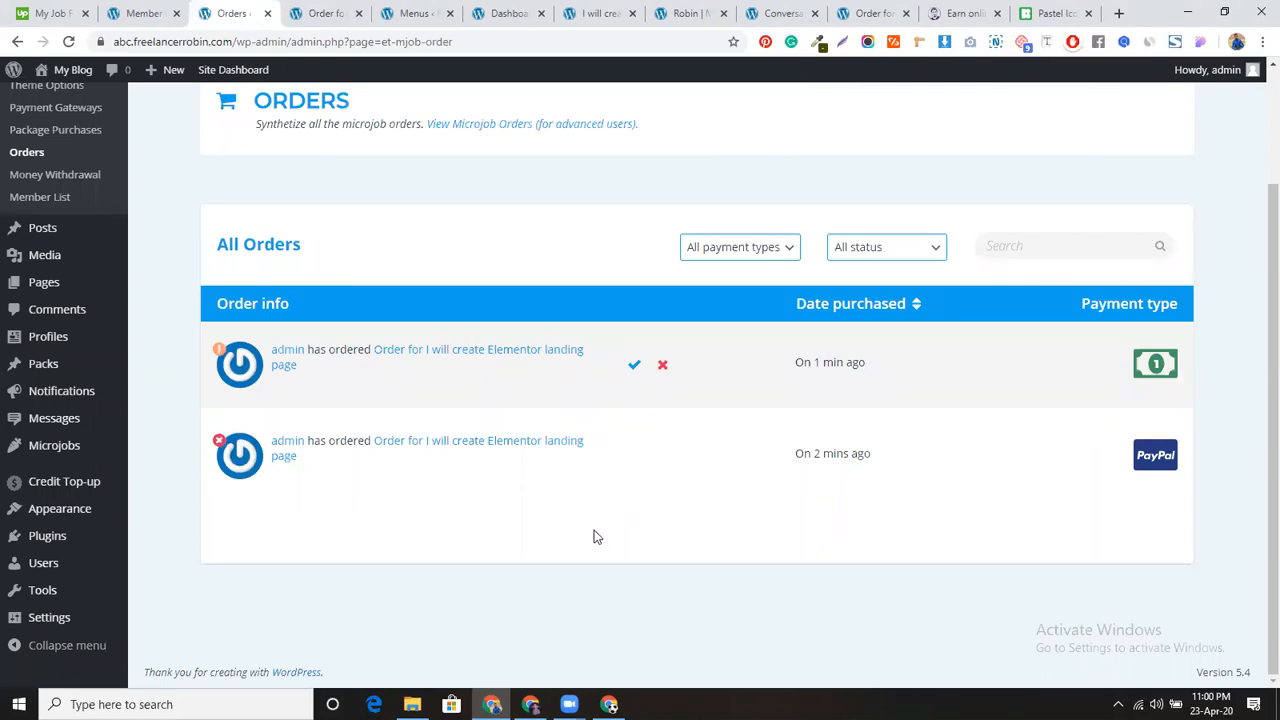
{"action": "left_click", "coordinate": [634, 365]}
{"action": "left_click", "coordinate": [700, 139]}
{"action": "left_click", "coordinate": [690, 13]}
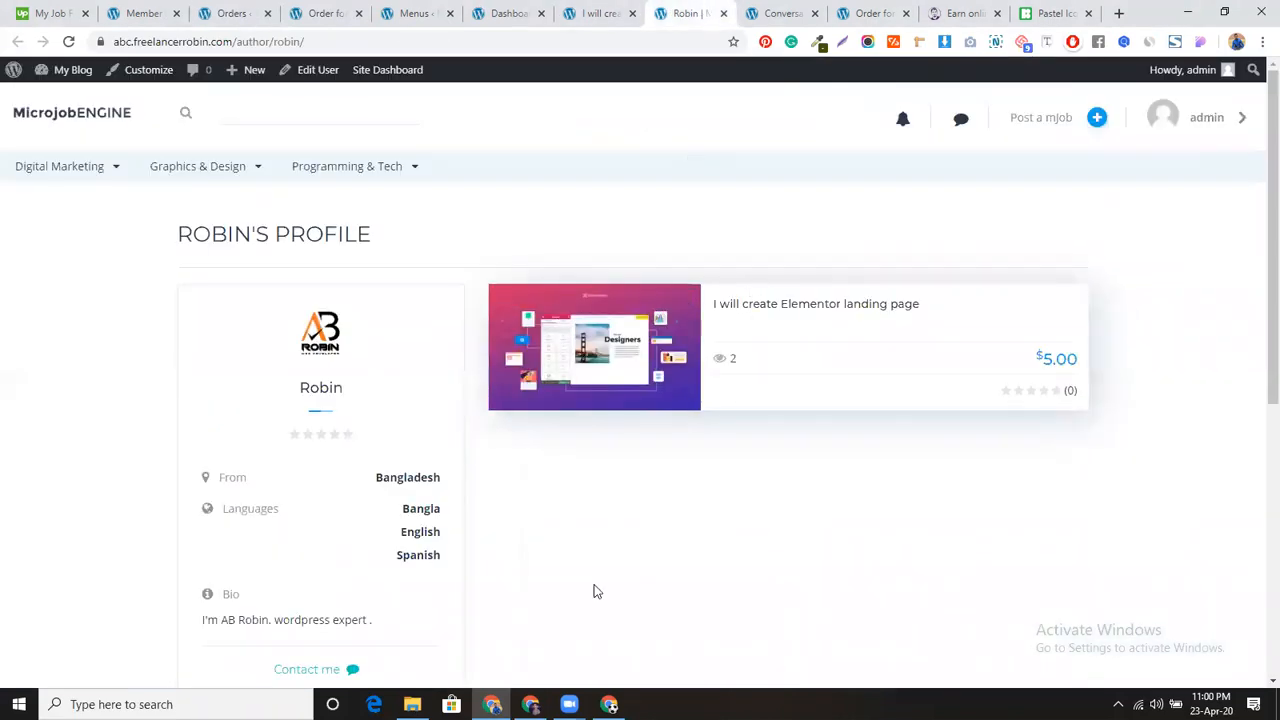
Step: As the seller, open the 'admin ordered your mJob' notification to view the Active order
{"action": "left_click", "coordinate": [530, 704]}
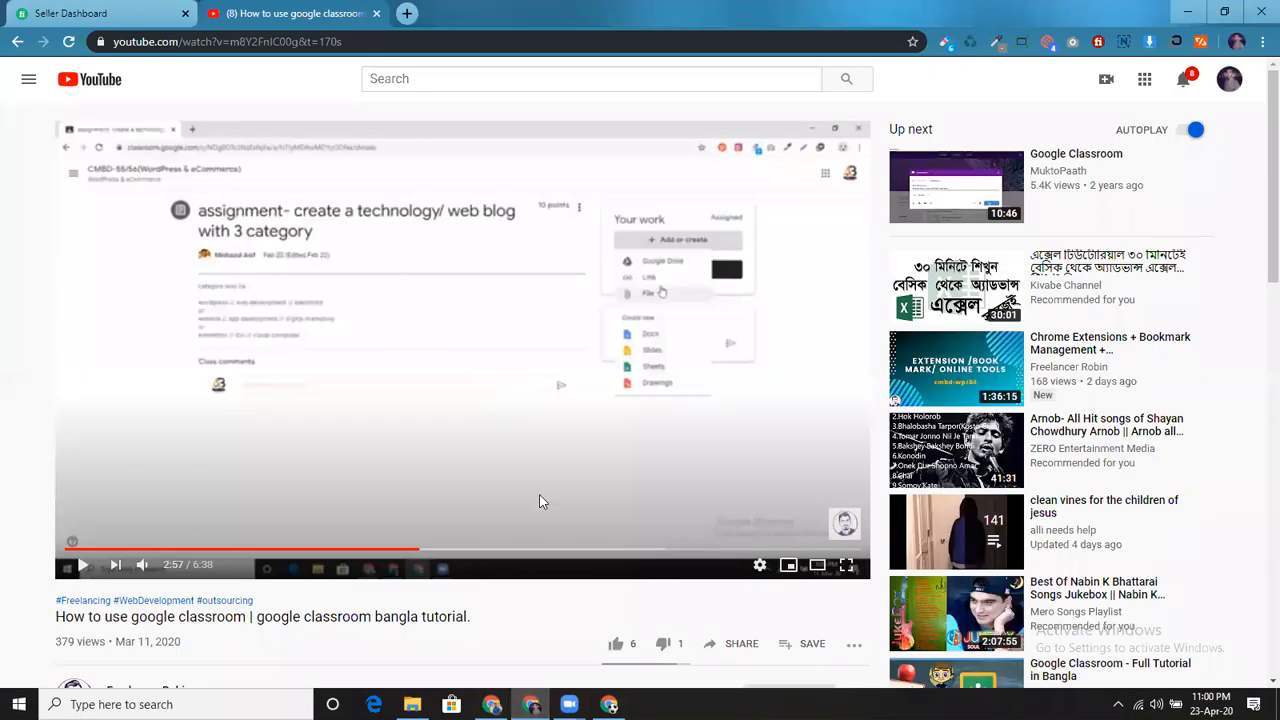
{"action": "left_click", "coordinate": [609, 704]}
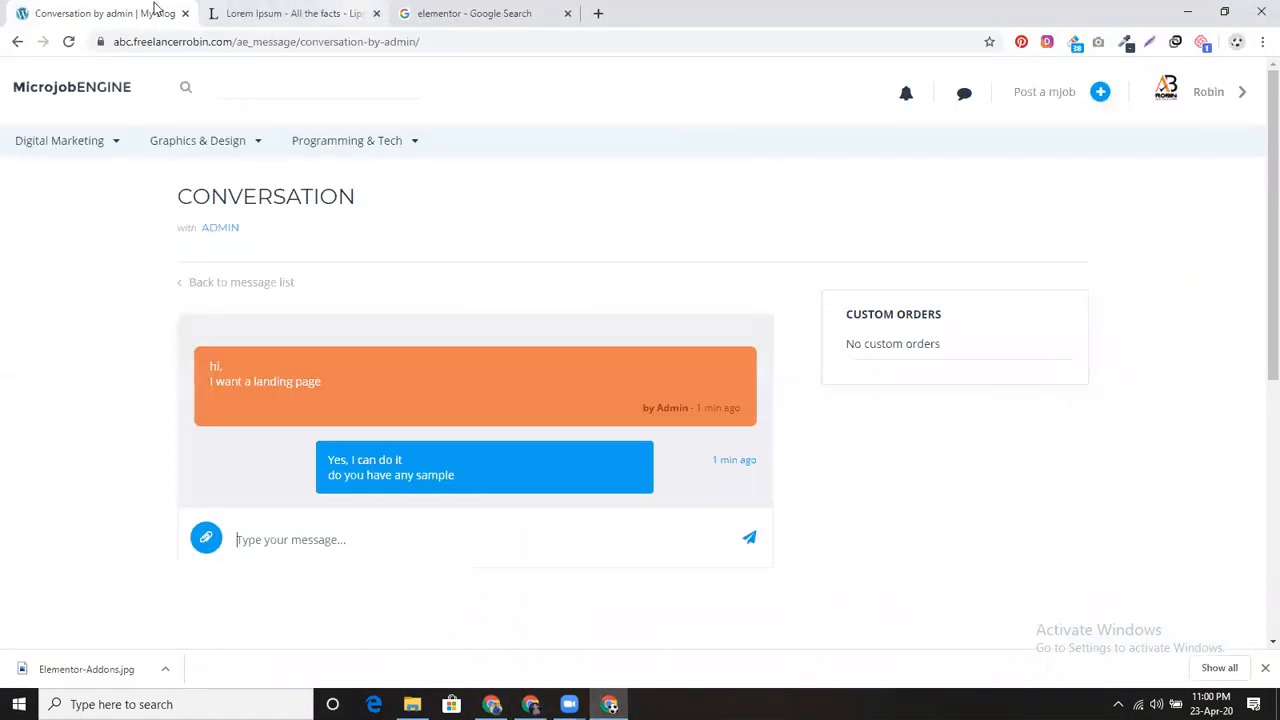
{"action": "left_click", "coordinate": [904, 103]}
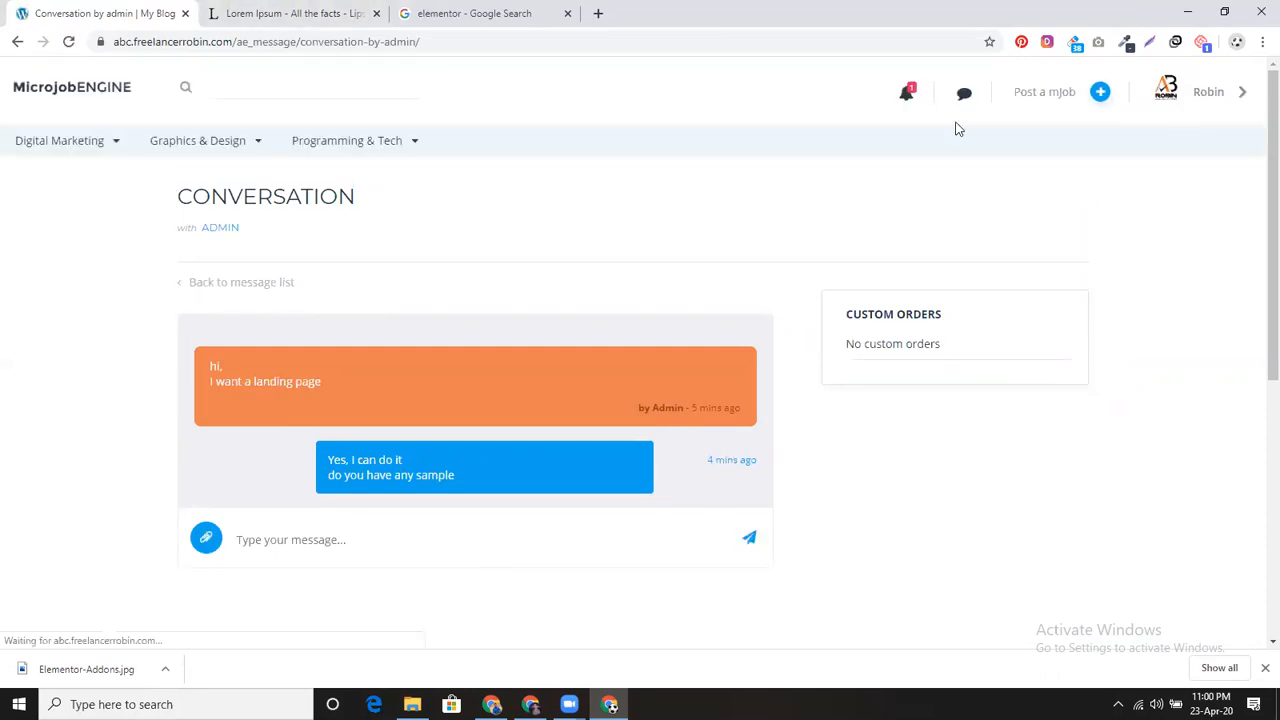
{"action": "left_click", "coordinate": [908, 95]}
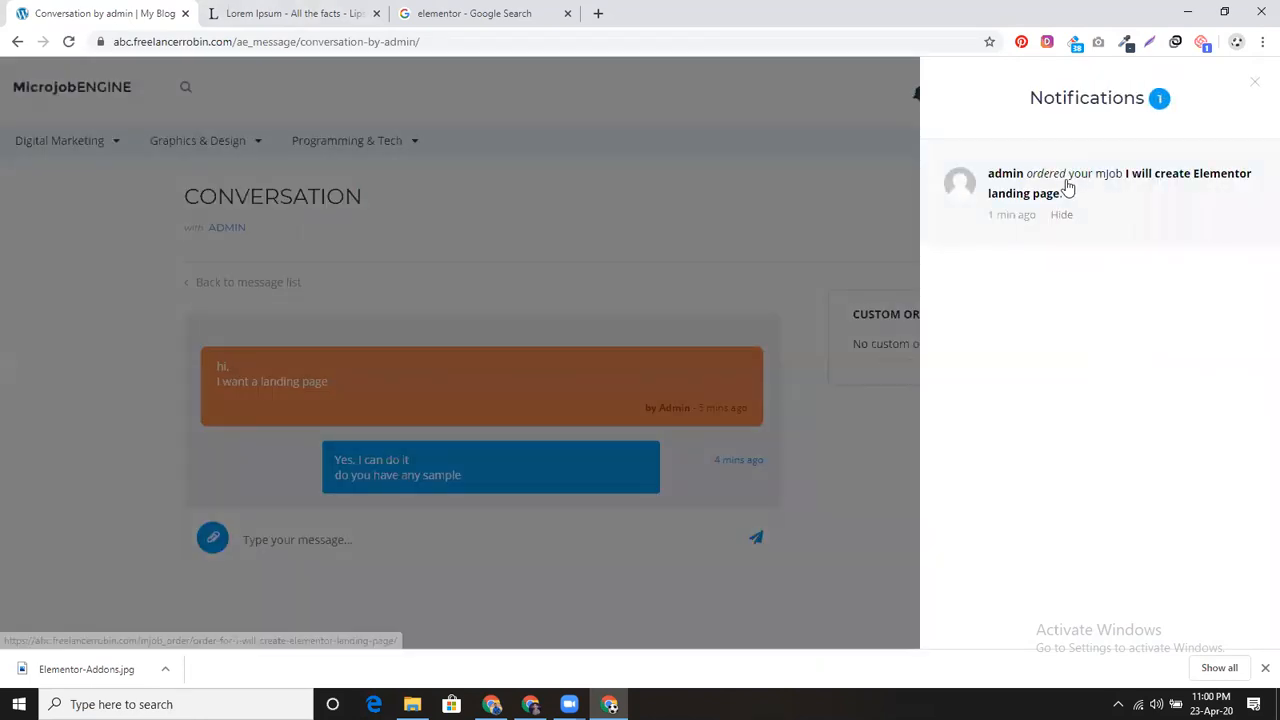
{"action": "left_click", "coordinate": [1123, 212]}
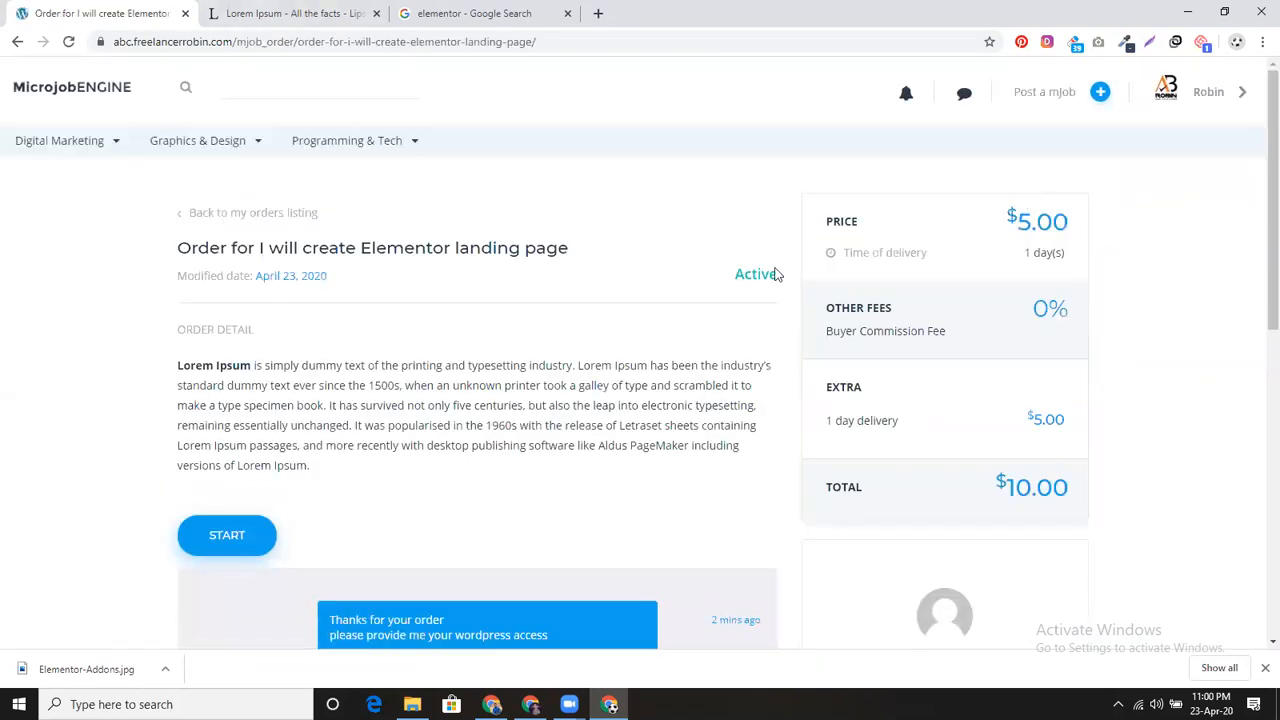
{"action": "scroll", "coordinate": [857, 368], "scroll_direction": "down", "scroll_amount": 4}
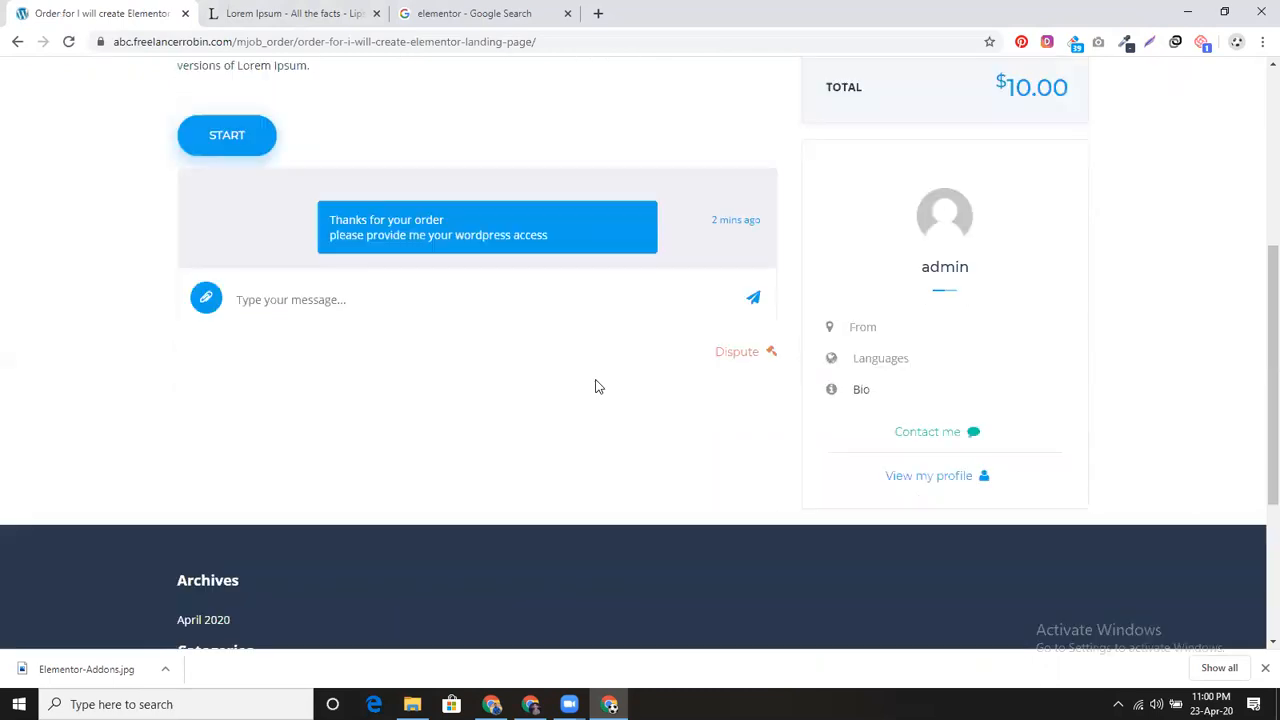
{"action": "scroll", "coordinate": [1009, 329], "scroll_direction": "up", "scroll_amount": 1}
{"action": "scroll", "coordinate": [944, 240], "scroll_direction": "up", "scroll_amount": 2}
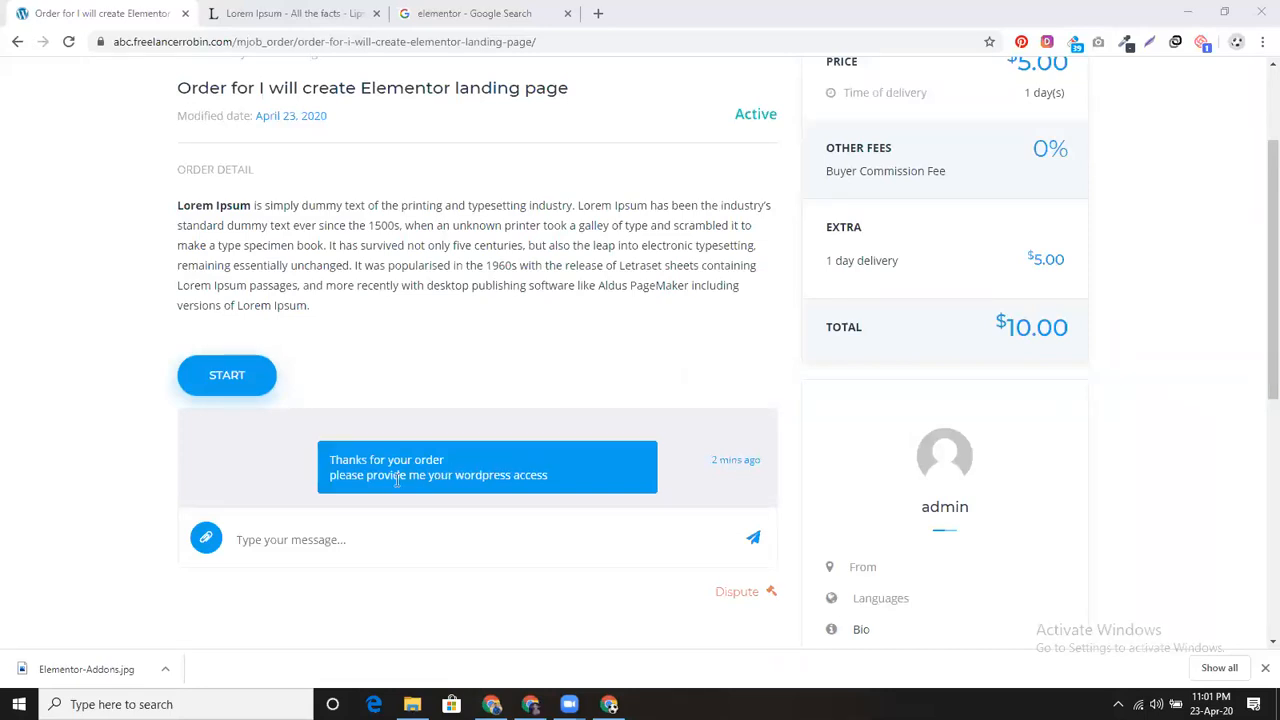
Step: Send the buyer the site's wp-admin URL, username and password in the order chat
{"action": "left_click", "coordinate": [369, 540]}
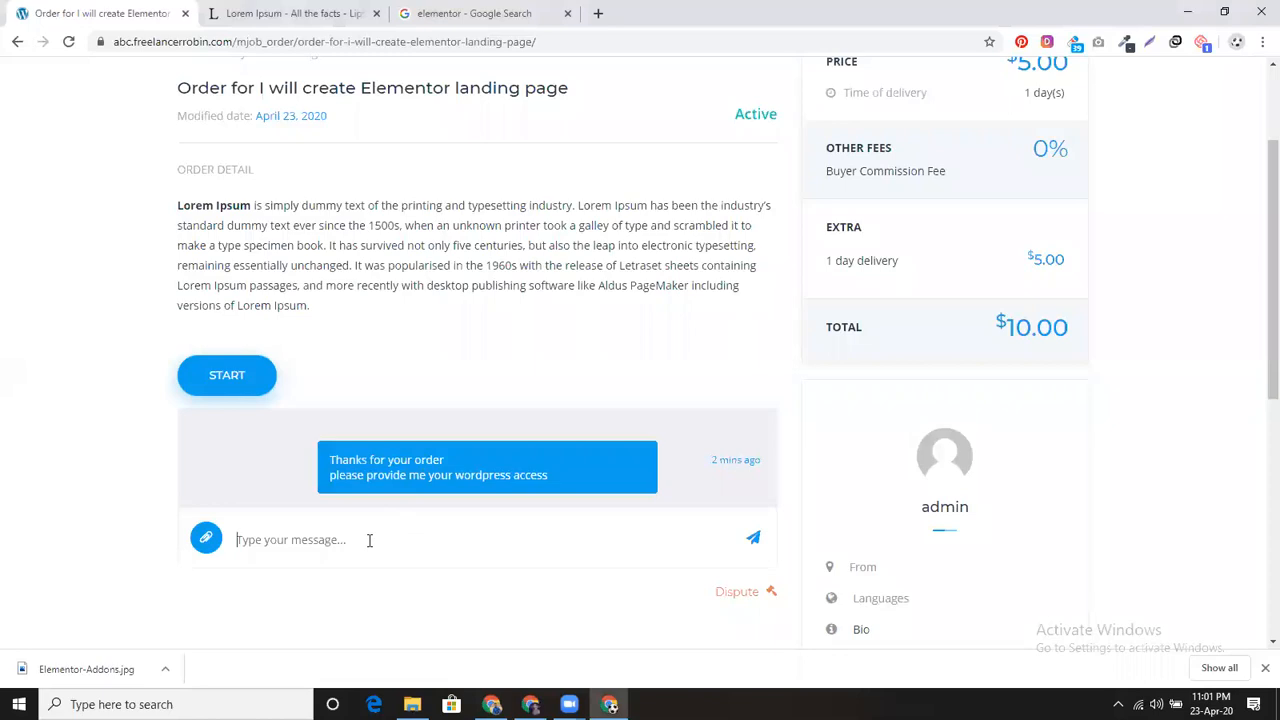
{"action": "type", "text": "abrobin.com"}
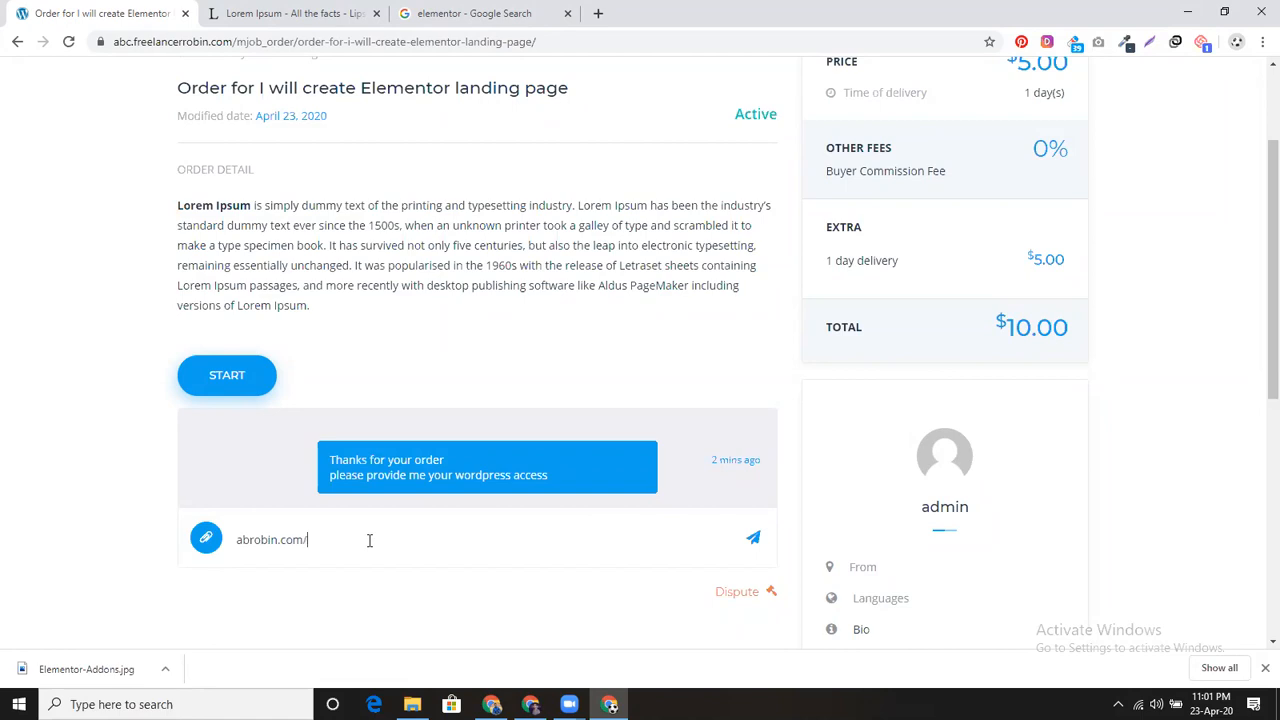
{"action": "type", "text": "/"}
{"action": "type", "text": "admin"}
{"action": "key", "text": "Return"}
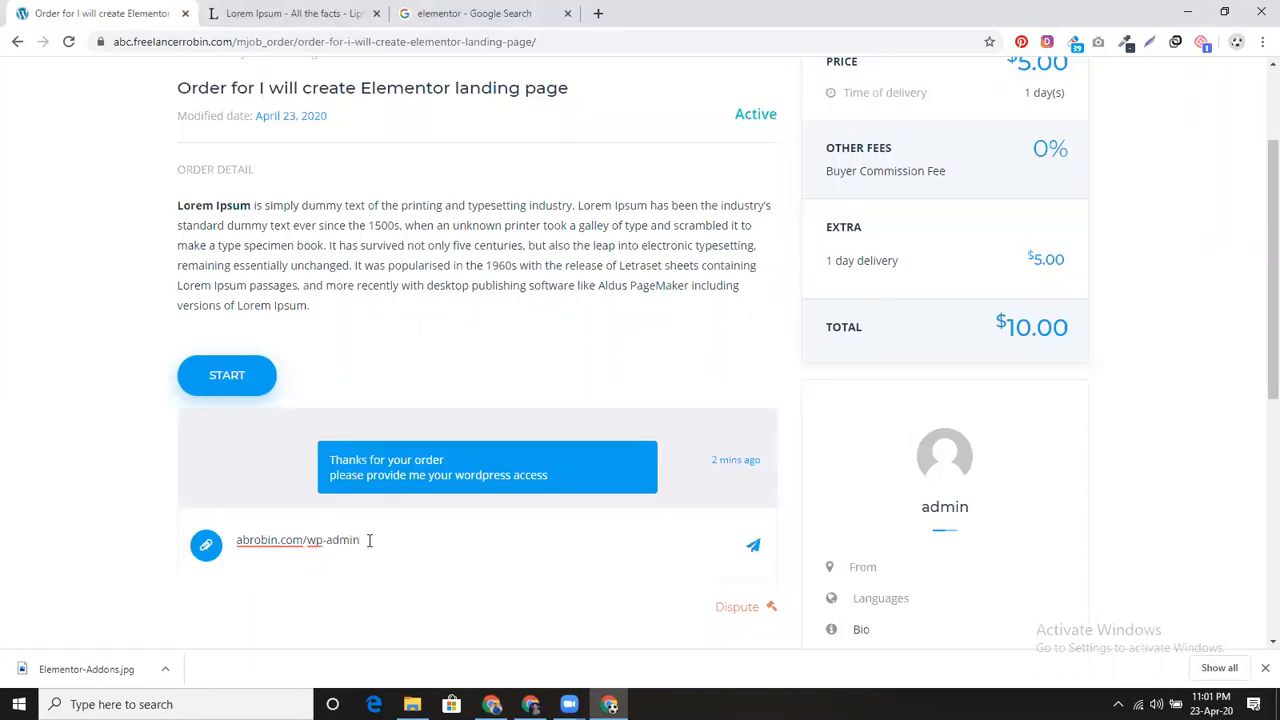
{"action": "type", "text": "user:admin"}
{"action": "key", "text": "Return"}
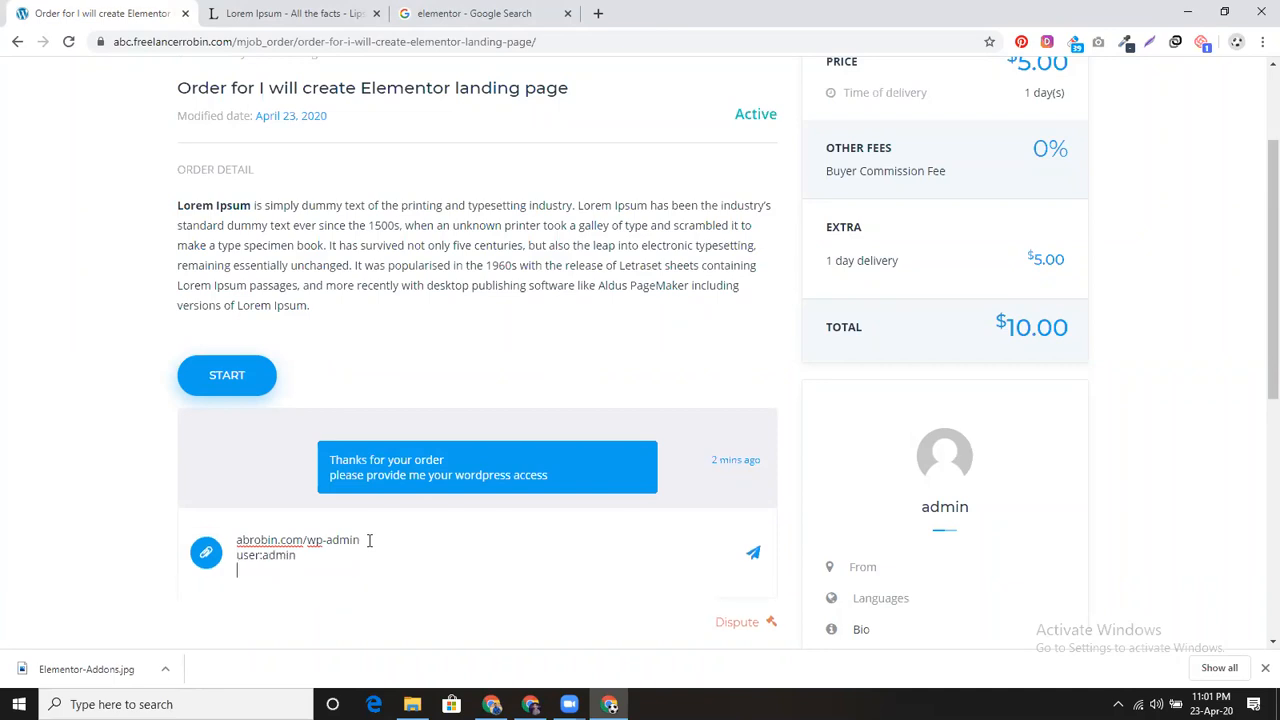
{"action": "type", "text": "pass:admin"}
{"action": "left_click", "coordinate": [753, 556]}
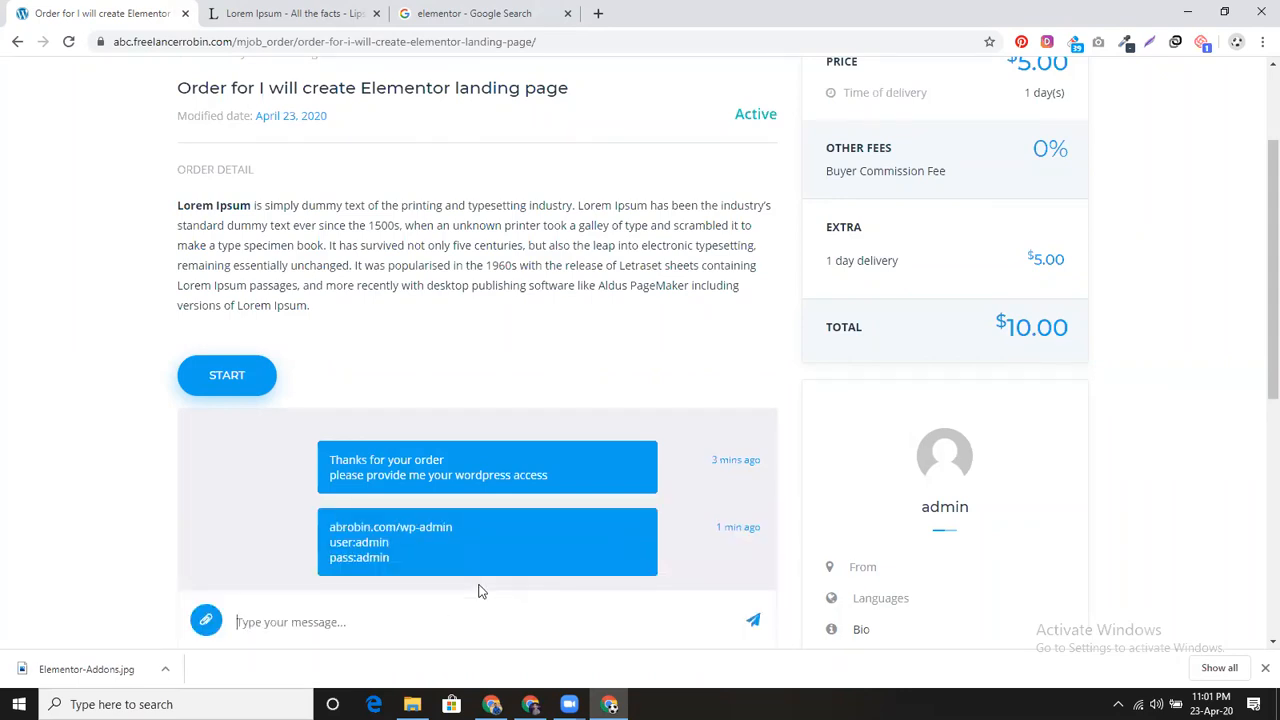
Step: Start the order so its delivery countdown begins at 23 hours 59 minutes
{"action": "left_click", "coordinate": [229, 380]}
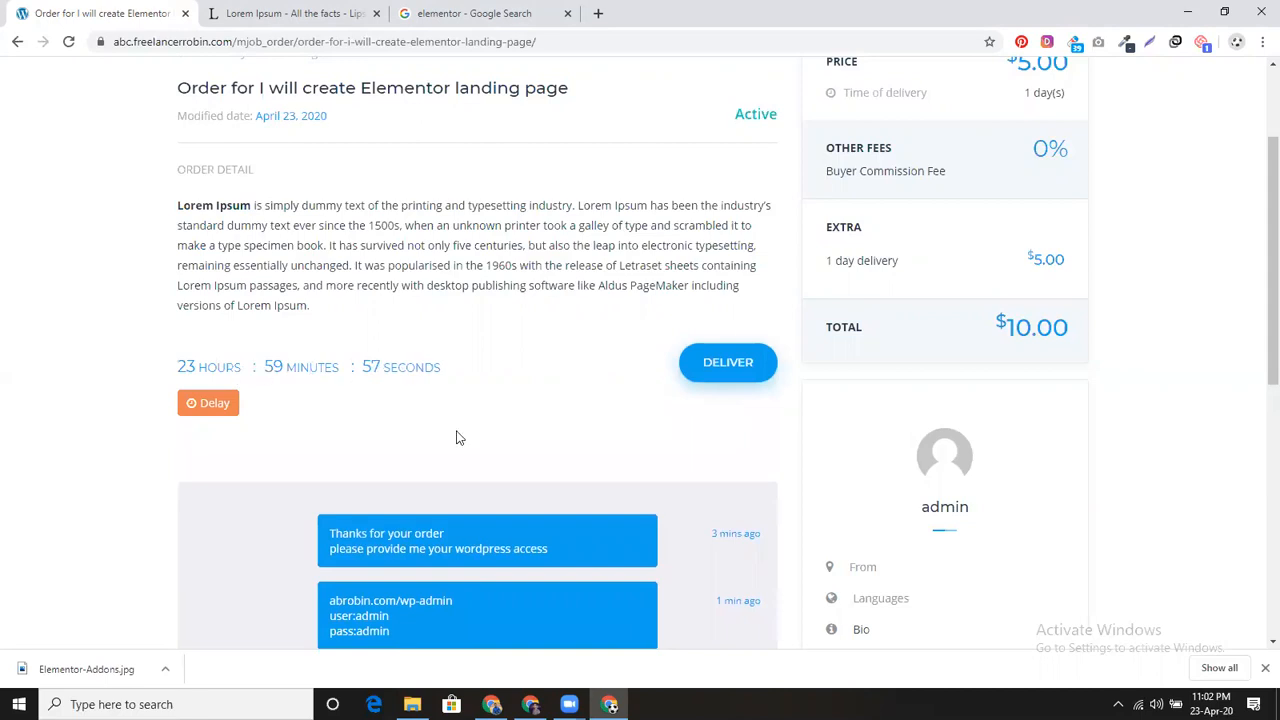
{"action": "scroll", "coordinate": [338, 540], "scroll_direction": "up", "scroll_amount": 2}
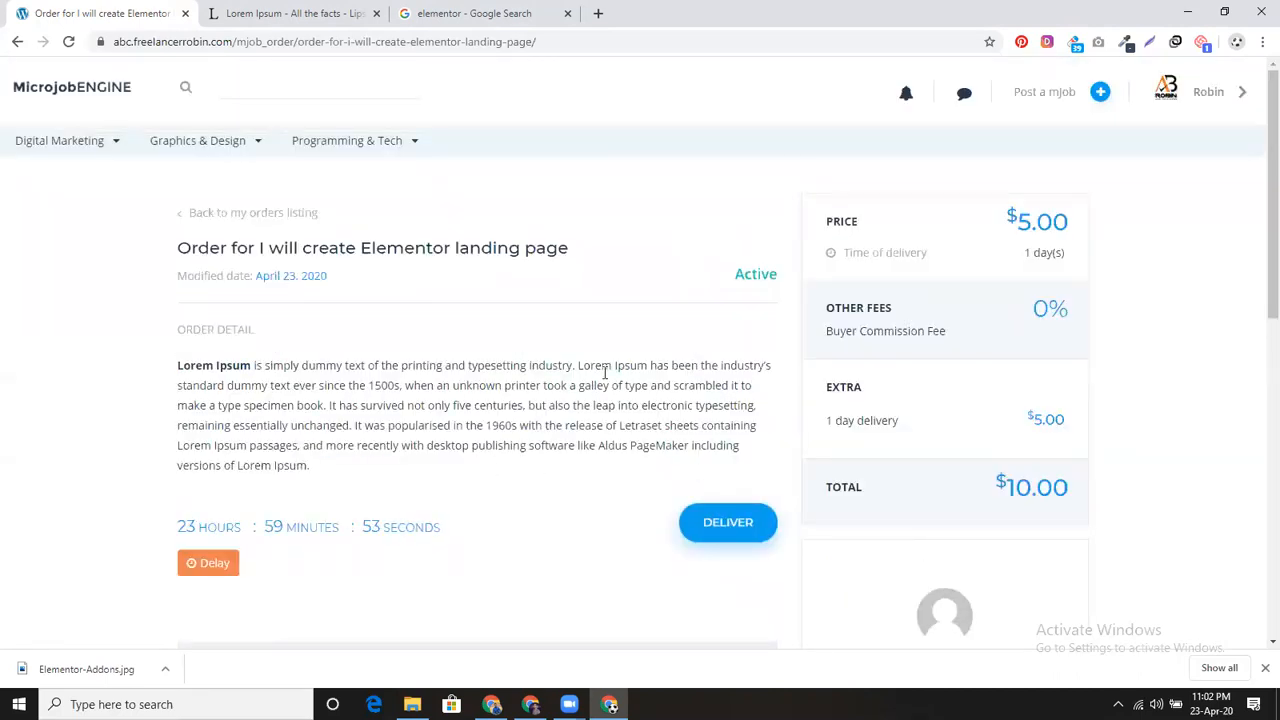
{"action": "left_click", "coordinate": [728, 523]}
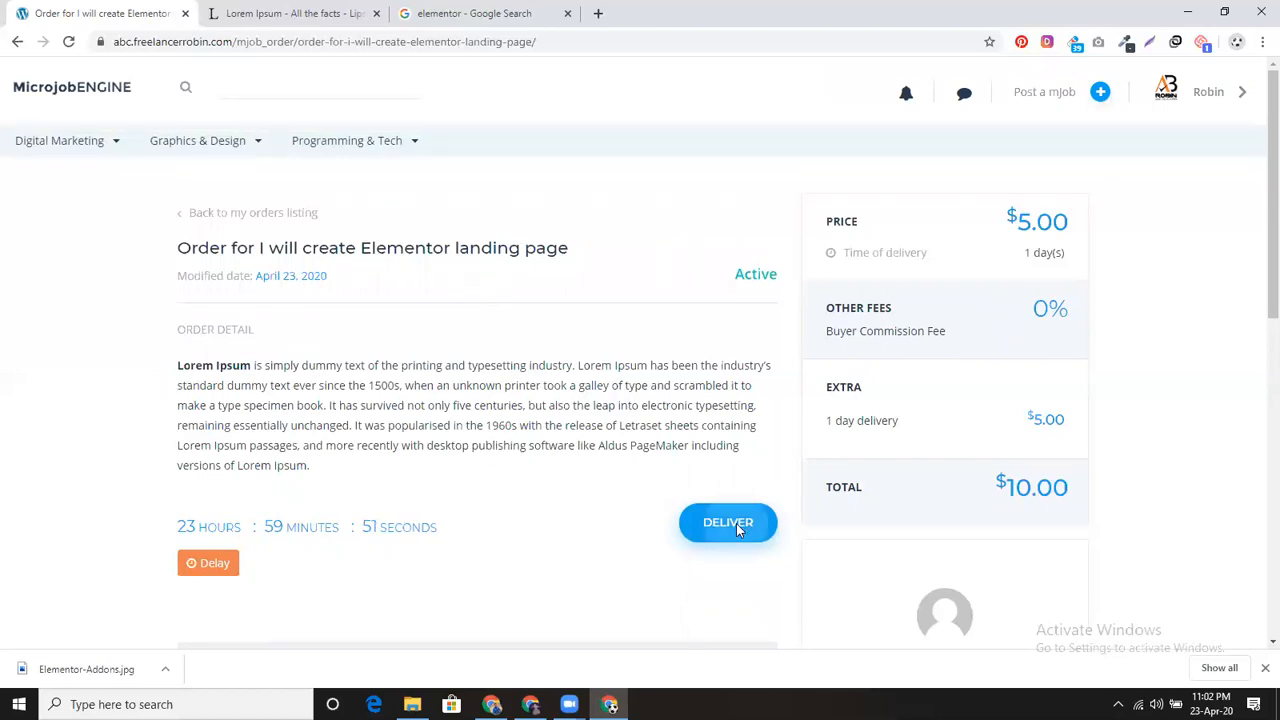
Step: Write the delivery note saying it's the final delivery and inviting modification requests anytime
{"action": "left_click", "coordinate": [470, 356]}
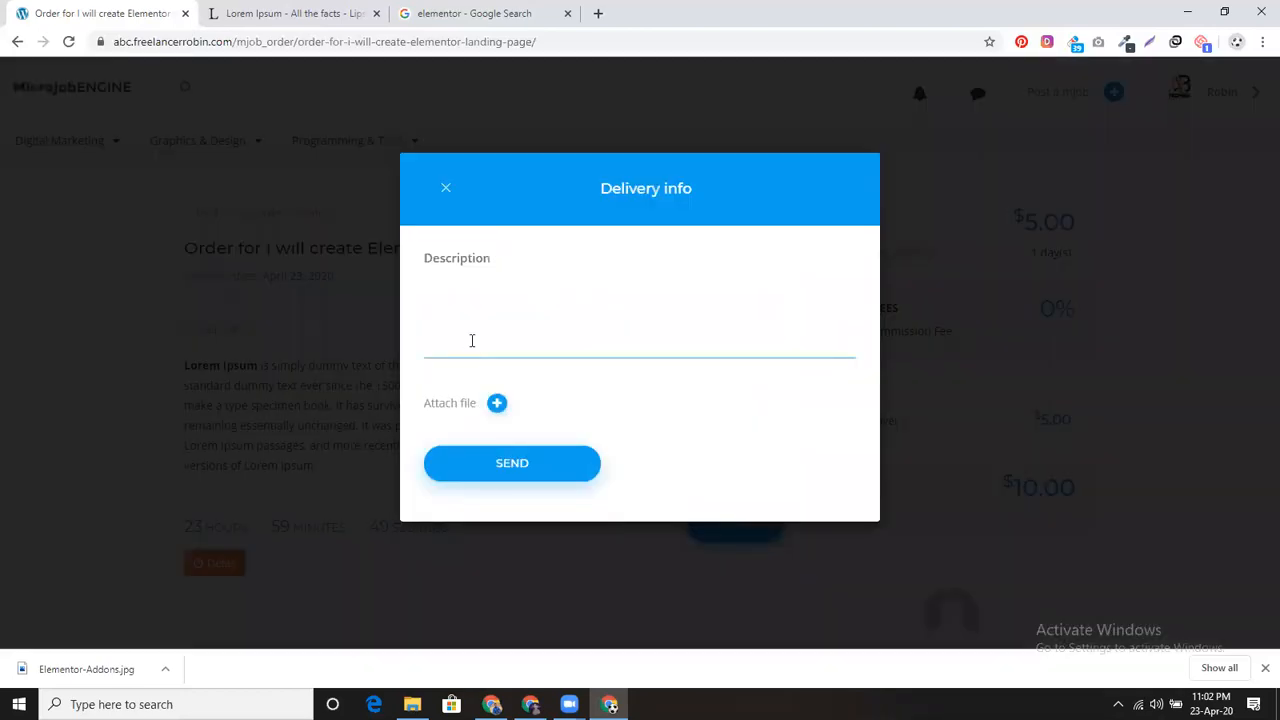
{"action": "type", "text": "here is y"}
{"action": "type", "text": "iu"}
{"action": "type", "text": "our "}
{"action": "type", "text": "final deliver"}
{"action": "type", "text": "y"}
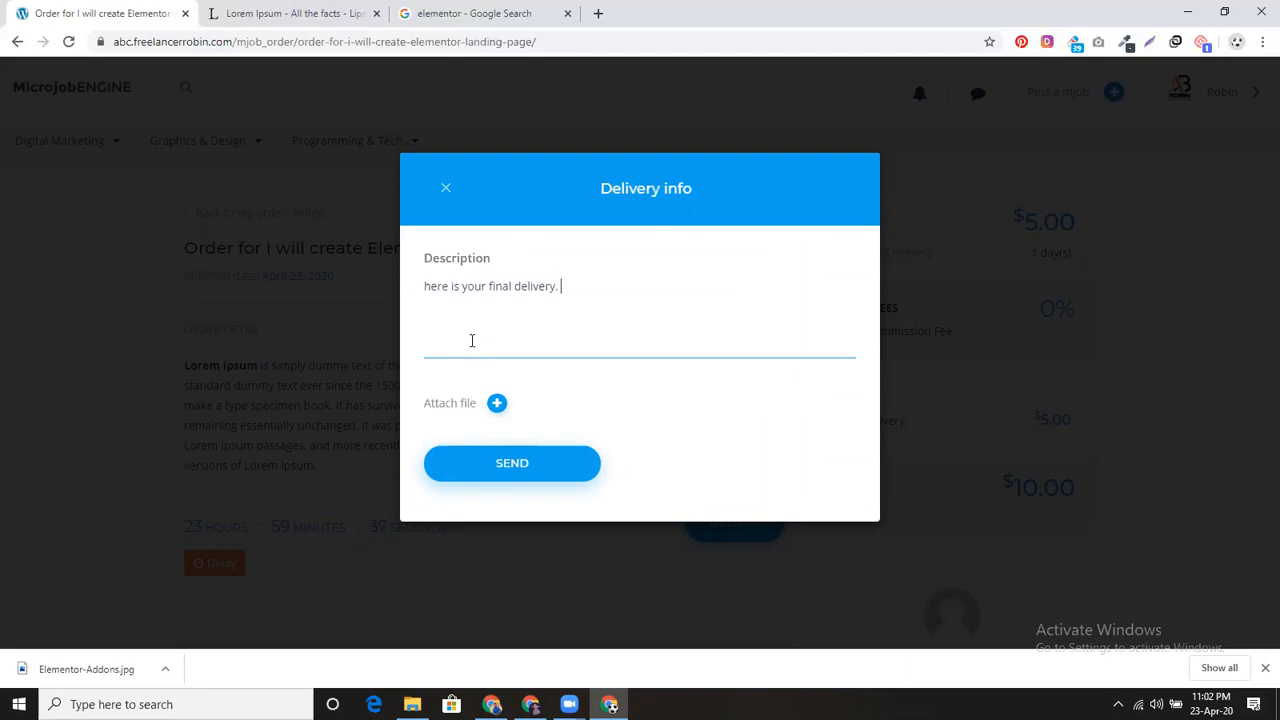
{"action": "type", "text": "you hab"}
{"action": "type", "text": "e modification"}
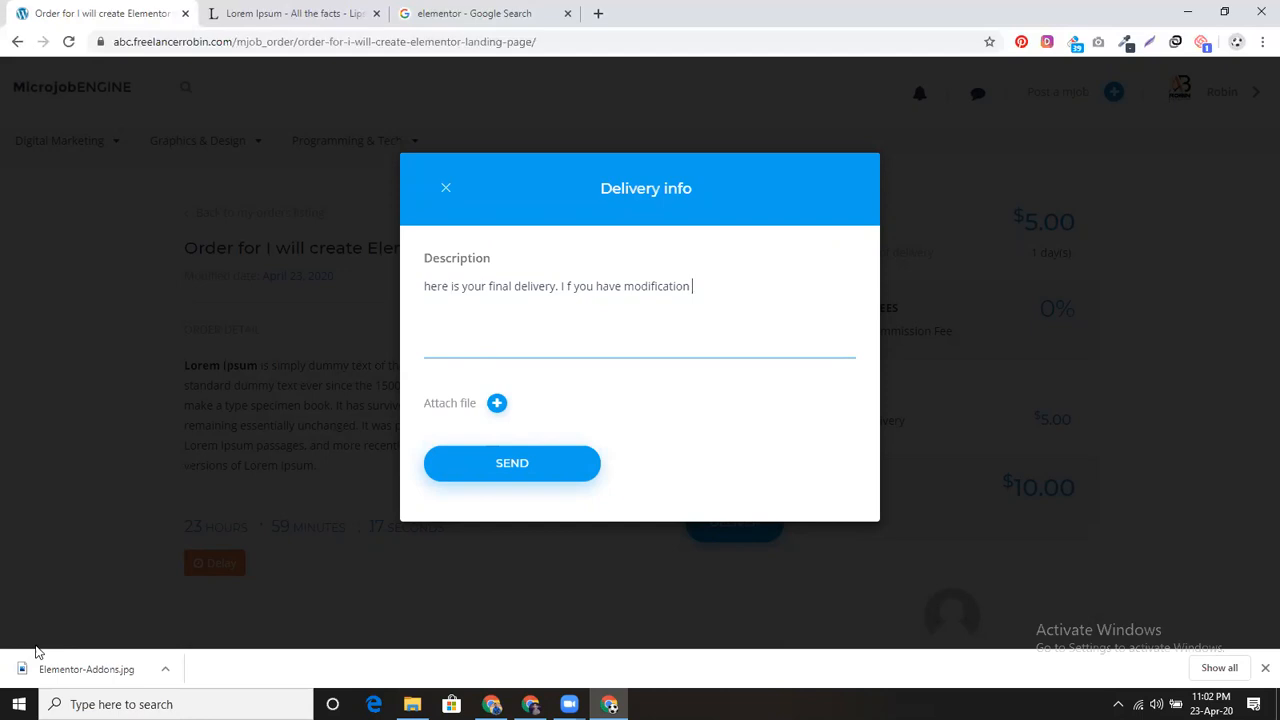
{"action": "type", "text": "knock me anytime"}
Step: Attach the screencapture PNG to the delivery and send it
{"action": "left_click", "coordinate": [495, 403]}
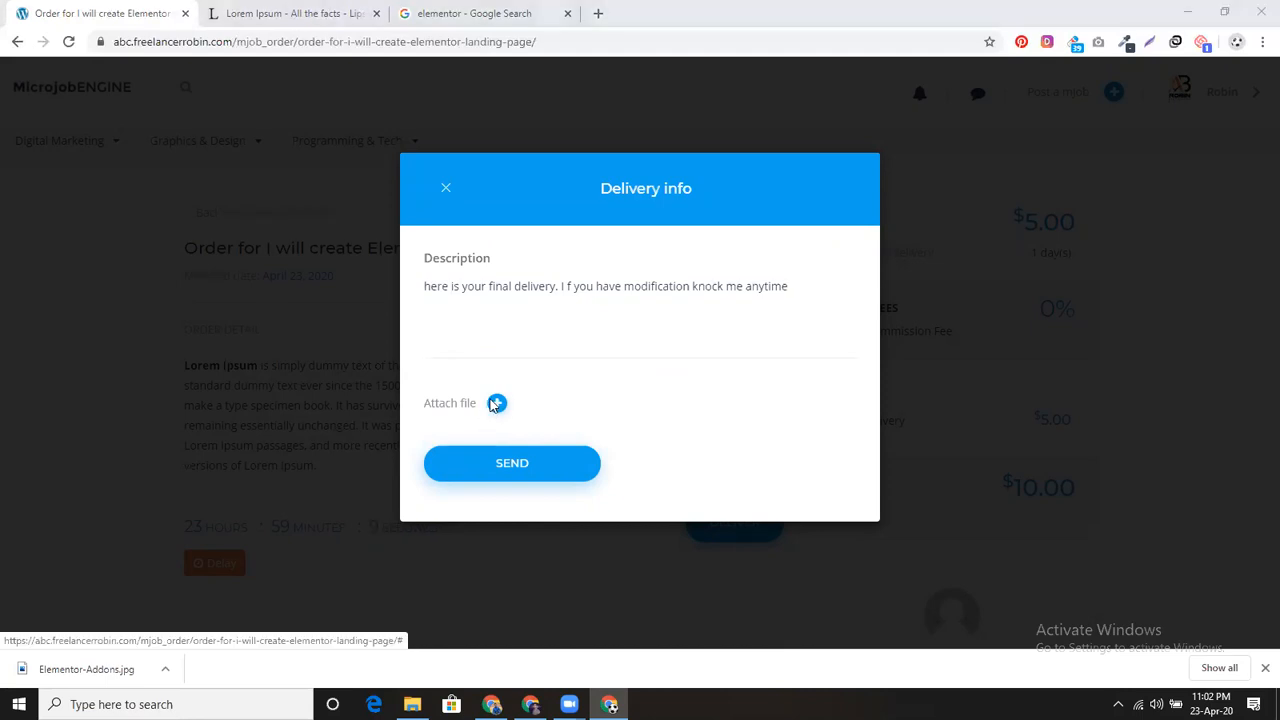
{"action": "scroll", "coordinate": [493, 400], "scroll_direction": "down", "scroll_amount": 3}
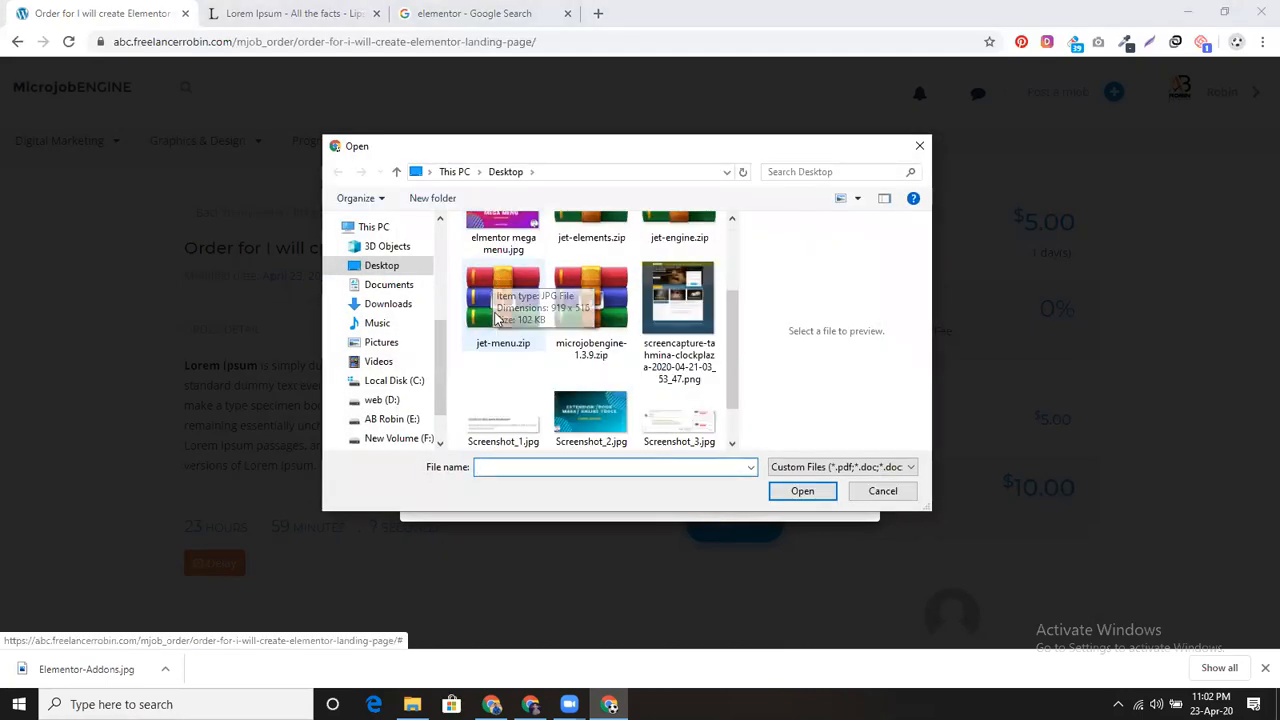
{"action": "left_click", "coordinate": [678, 300]}
{"action": "left_click", "coordinate": [802, 490]}
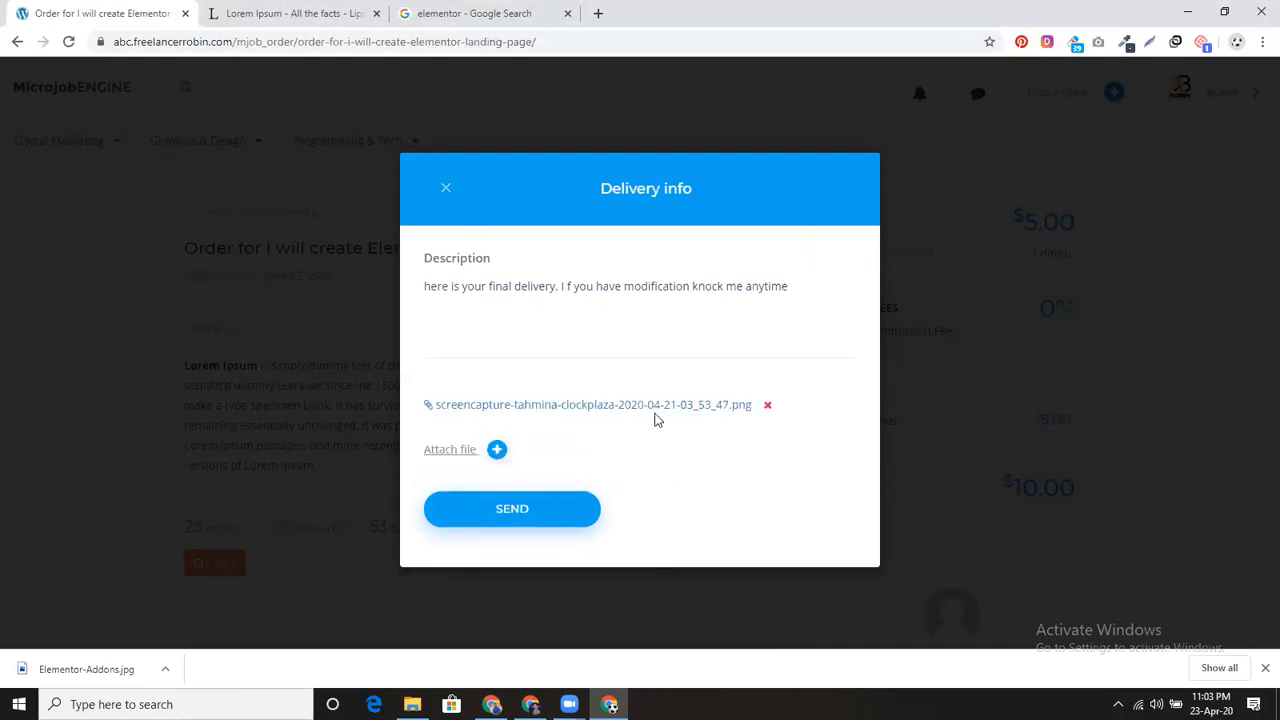
{"action": "left_click", "coordinate": [548, 519]}
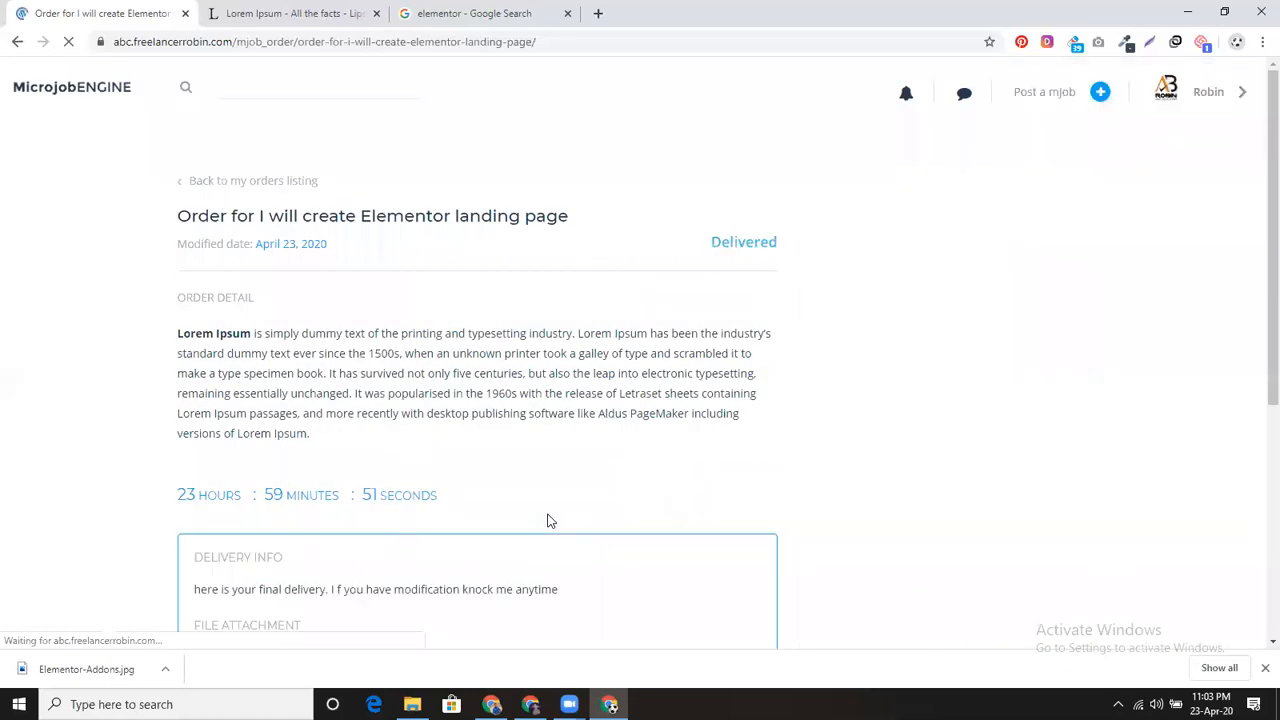
{"action": "scroll", "coordinate": [475, 543], "scroll_direction": "down", "scroll_amount": 2}
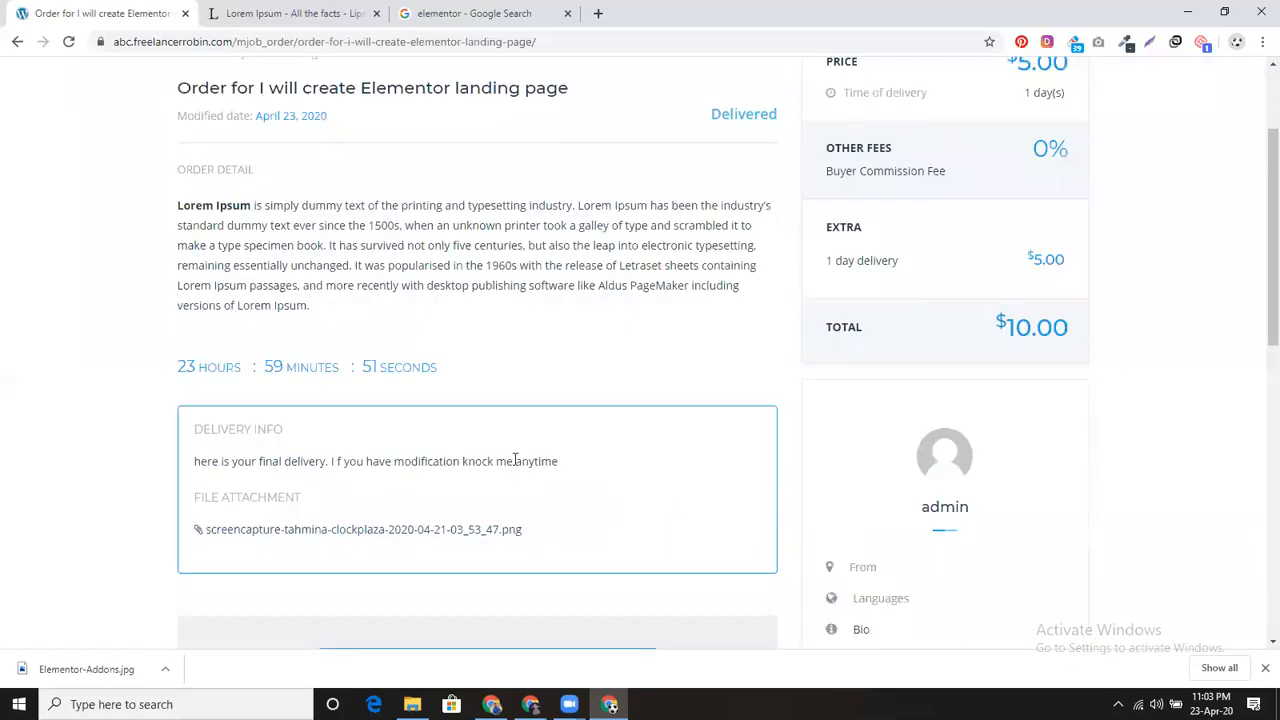
Step: In the admin's window, open the just-delivered order from the notification bell
{"action": "left_click", "coordinate": [493, 702]}
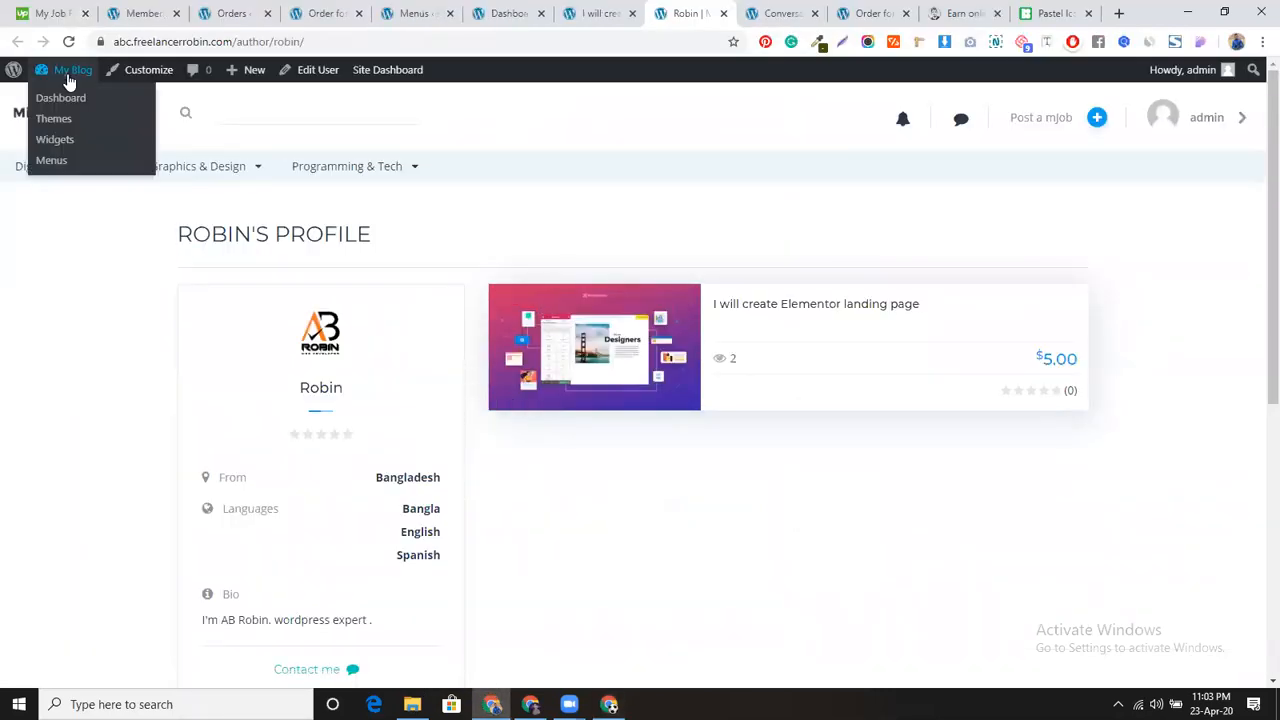
{"action": "left_click", "coordinate": [68, 41]}
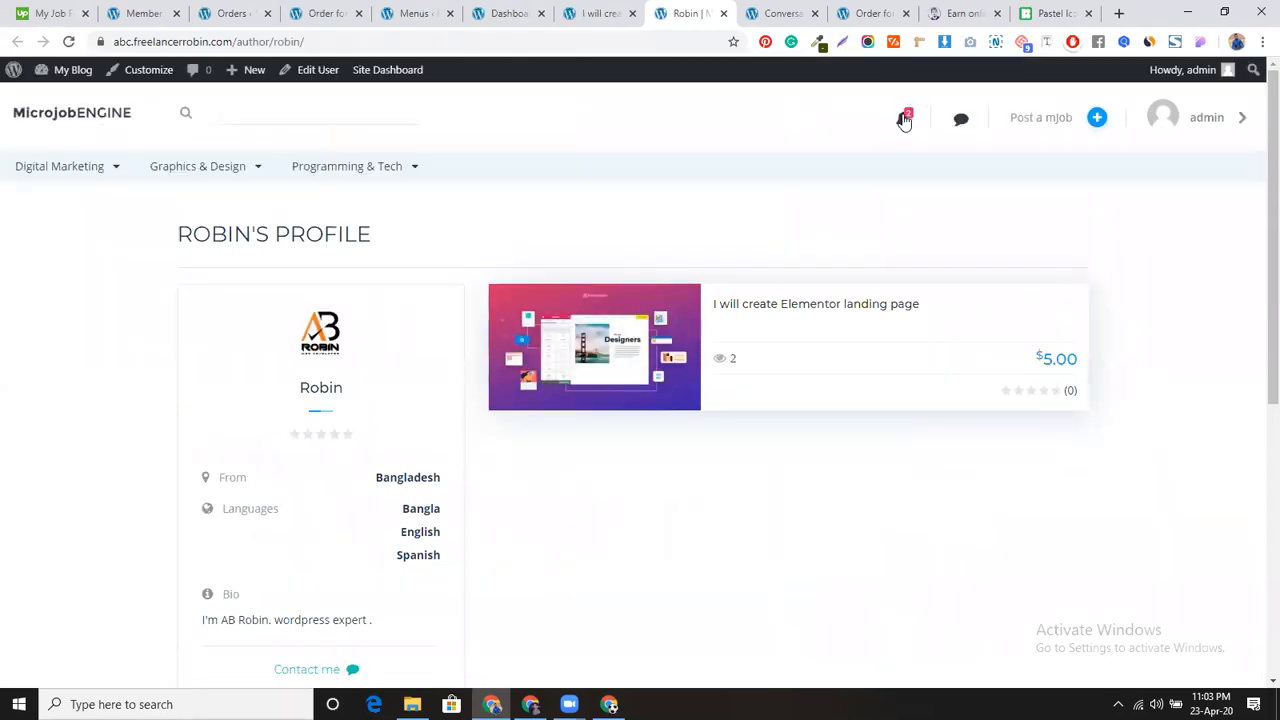
{"action": "left_click", "coordinate": [904, 120]}
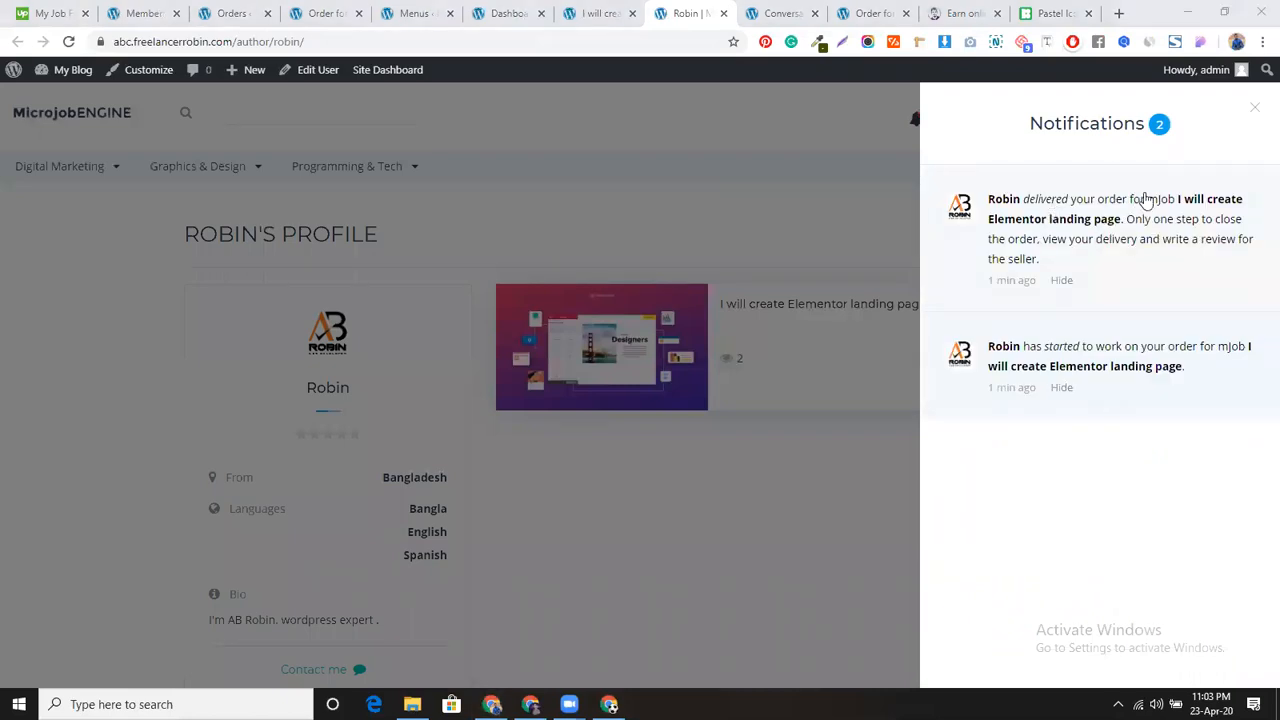
{"action": "left_click", "coordinate": [1120, 252]}
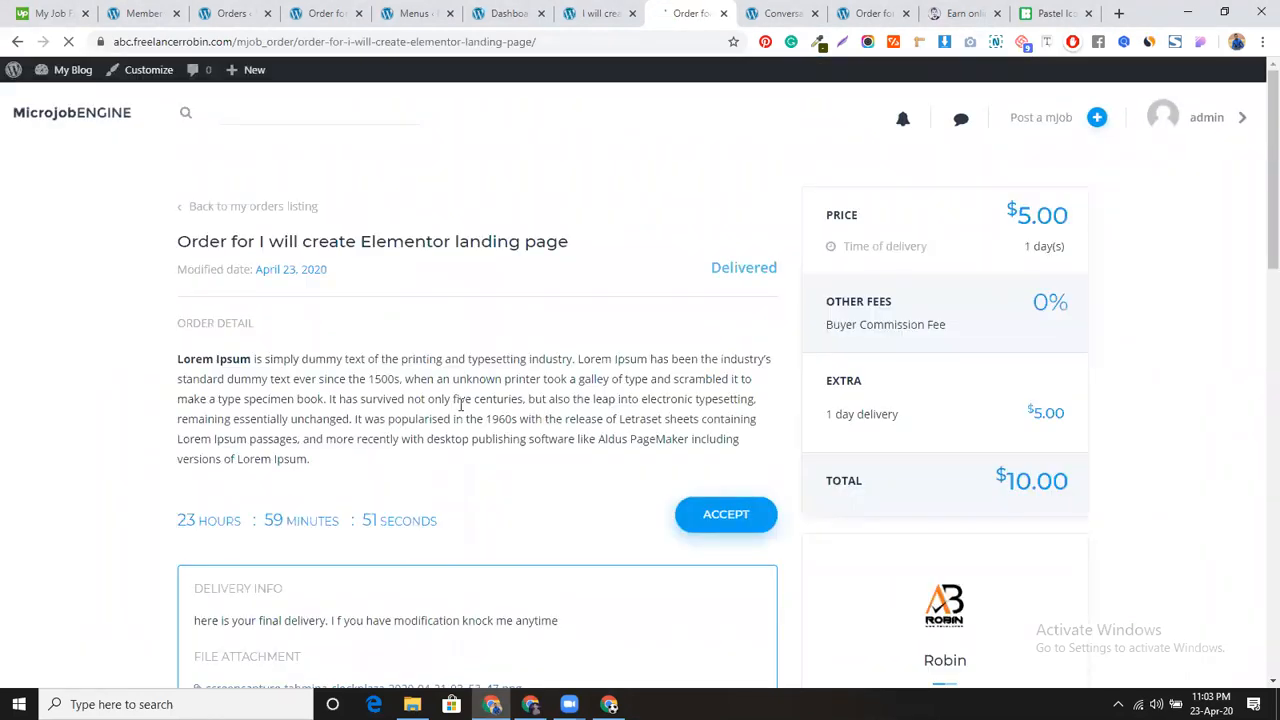
Step: Review the delivery note and view the attached landing-page screenshot, then return to the order
{"action": "scroll", "coordinate": [449, 198], "scroll_direction": "down", "scroll_amount": 2}
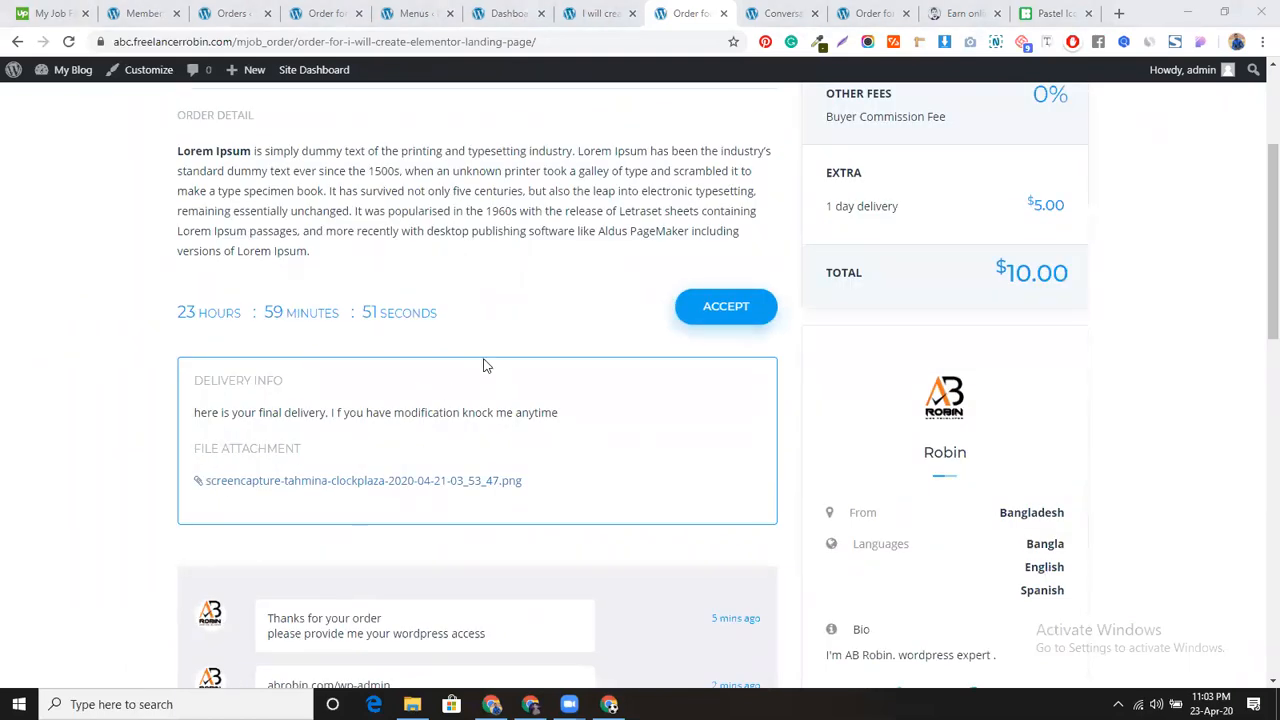
{"action": "scroll", "coordinate": [486, 363], "scroll_direction": "down", "scroll_amount": 3}
{"action": "scroll", "coordinate": [488, 416], "scroll_direction": "down", "scroll_amount": 3}
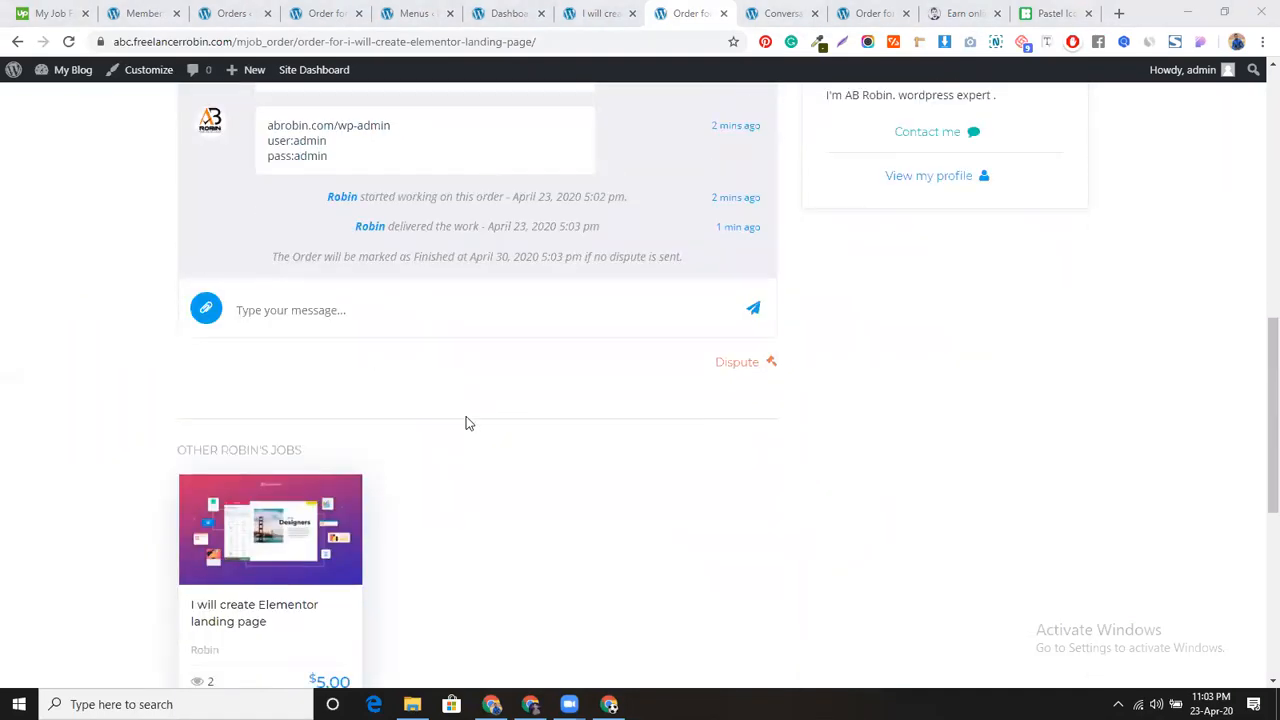
{"action": "scroll", "coordinate": [466, 416], "scroll_direction": "up", "scroll_amount": 4}
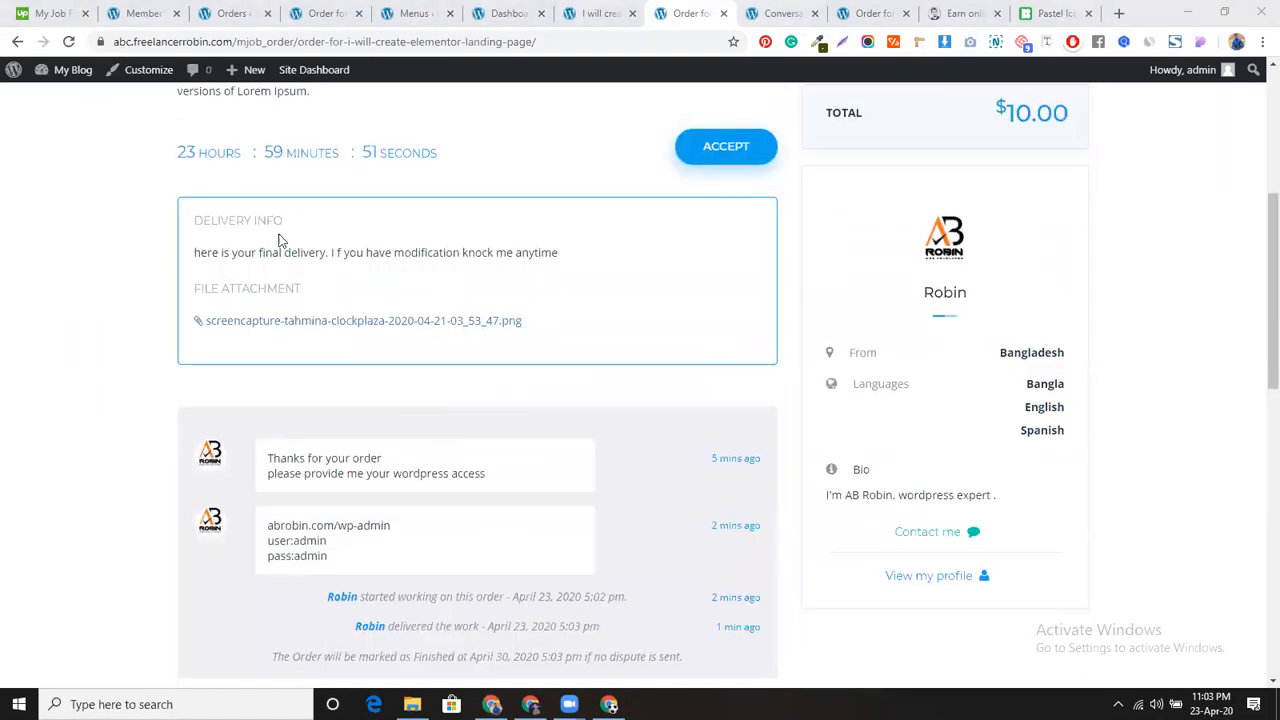
{"action": "left_click", "coordinate": [330, 325]}
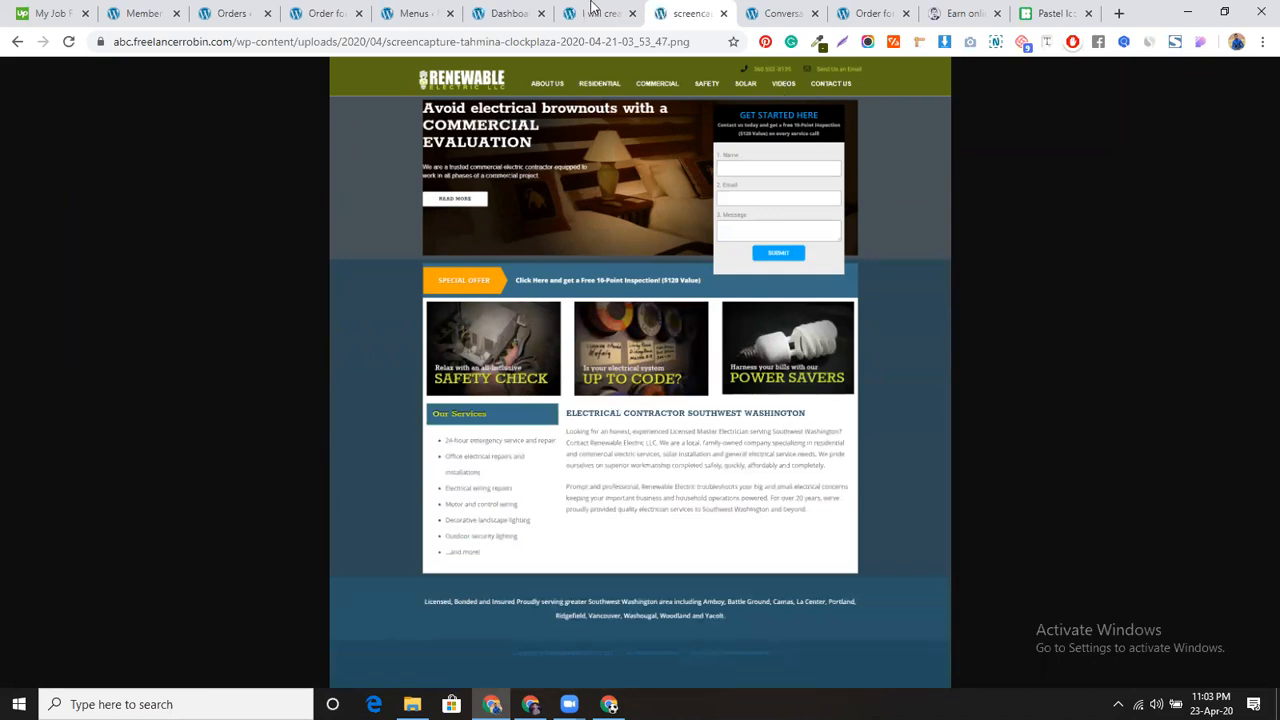
{"action": "left_click", "coordinate": [18, 45]}
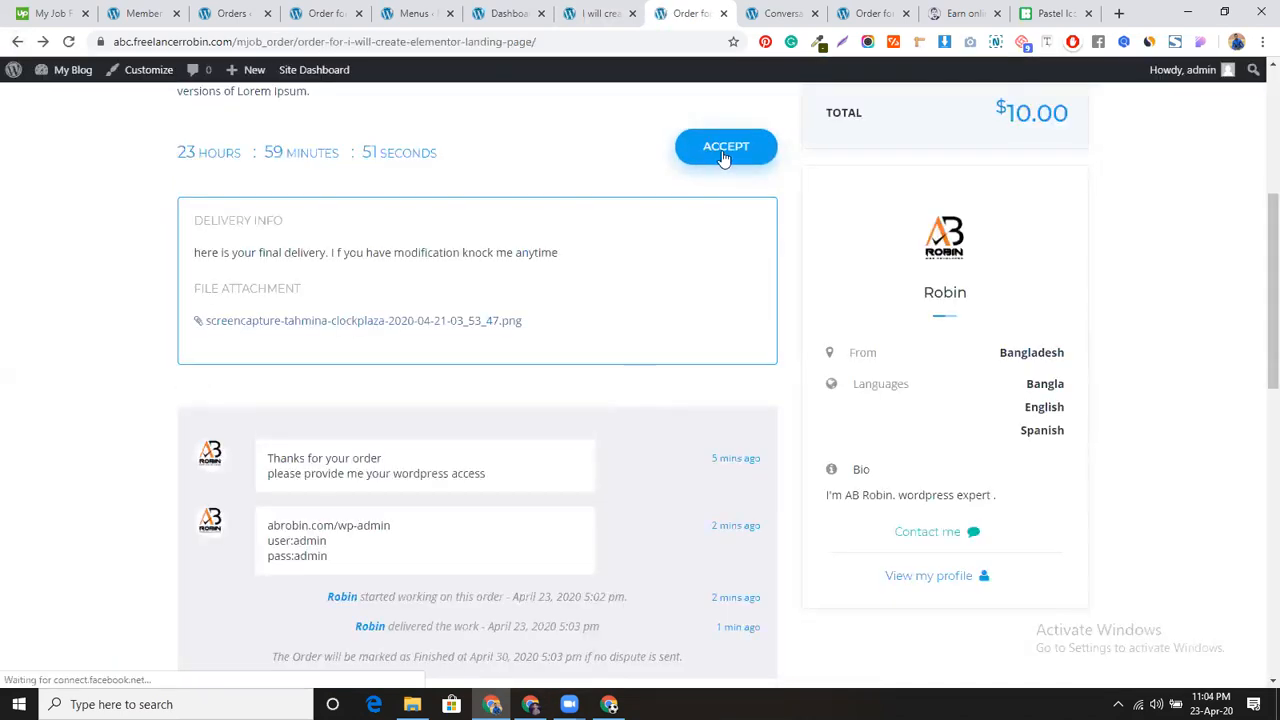
Step: Accept the delivered work and submit a five-star 'Good job' review
{"action": "left_click", "coordinate": [725, 149]}
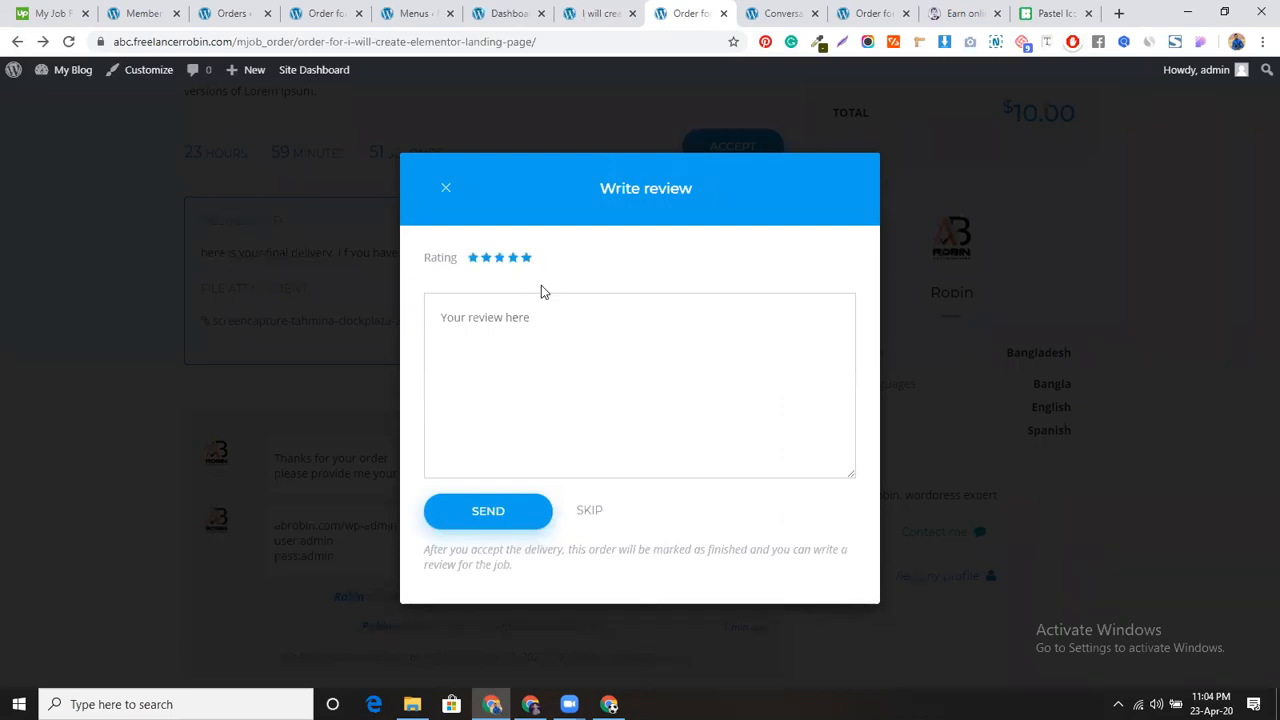
{"action": "left_click", "coordinate": [547, 345]}
{"action": "type", "text": "Good job"}
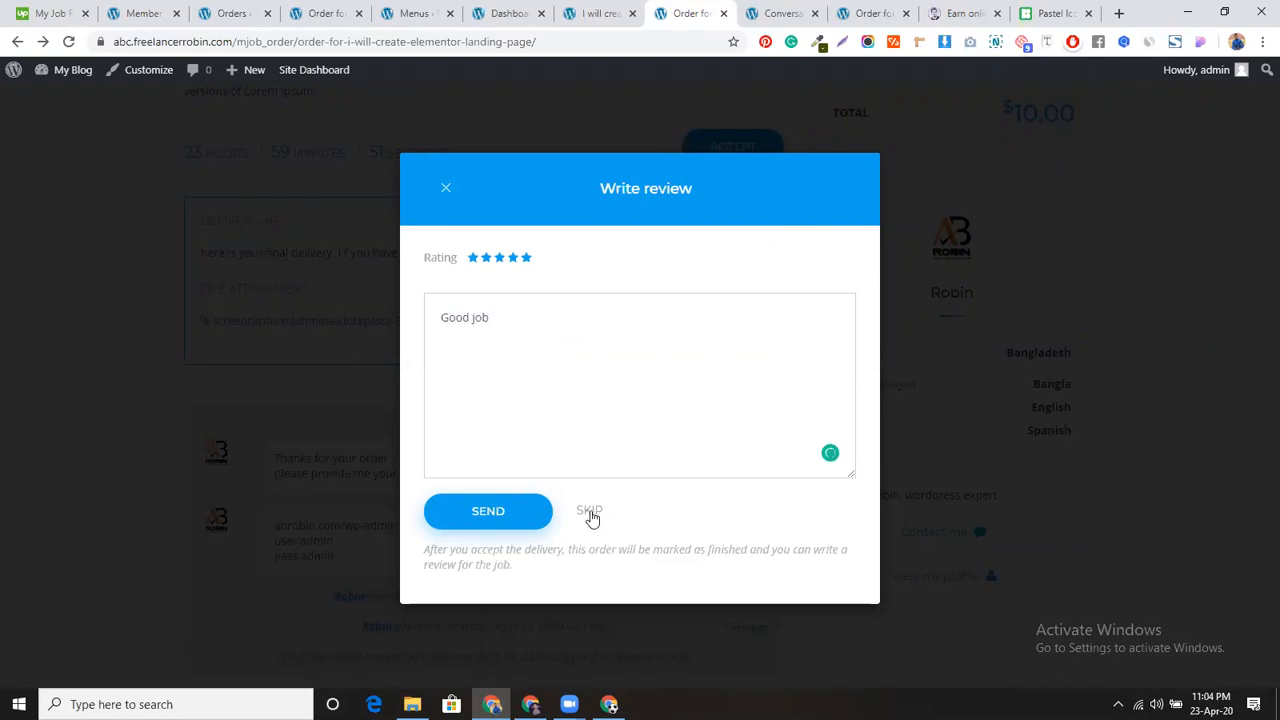
{"action": "left_click", "coordinate": [488, 508]}
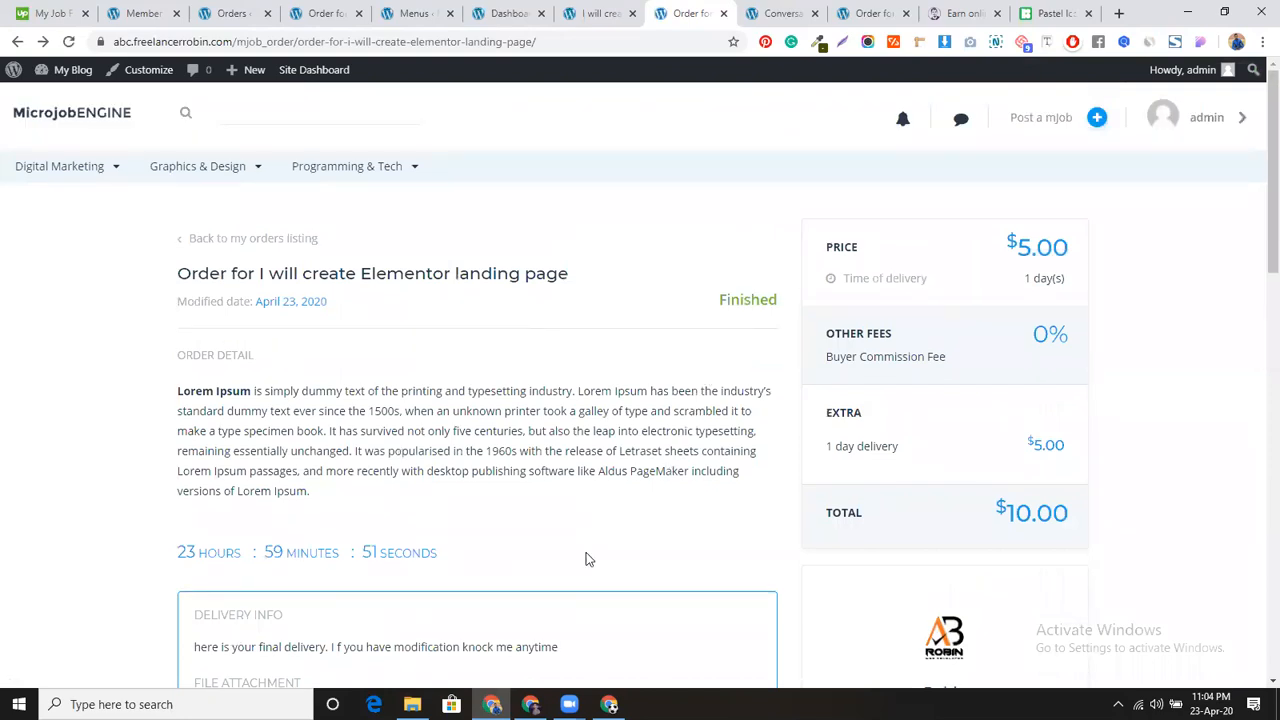
Step: In the seller's window, open the acceptance notification to see the 5-star 'Good job' review and 1 sale
{"action": "left_click", "coordinate": [609, 704]}
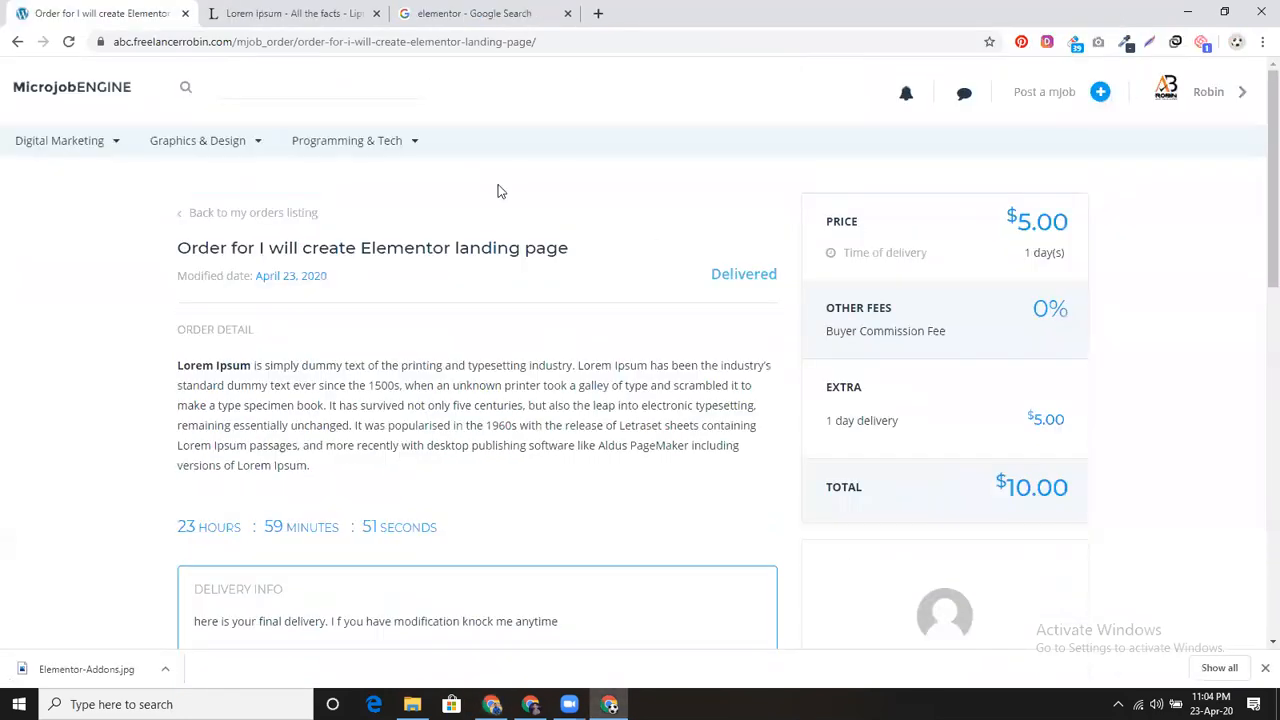
{"action": "left_click", "coordinate": [68, 41]}
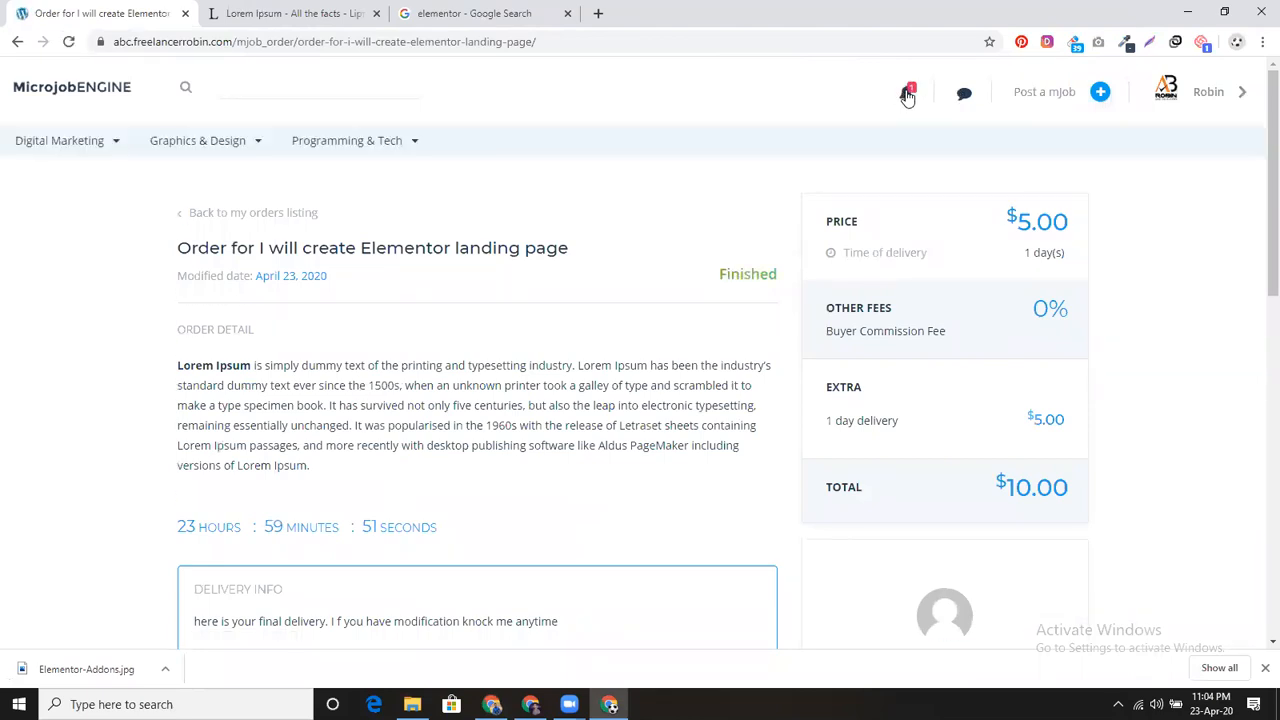
{"action": "left_click", "coordinate": [905, 95]}
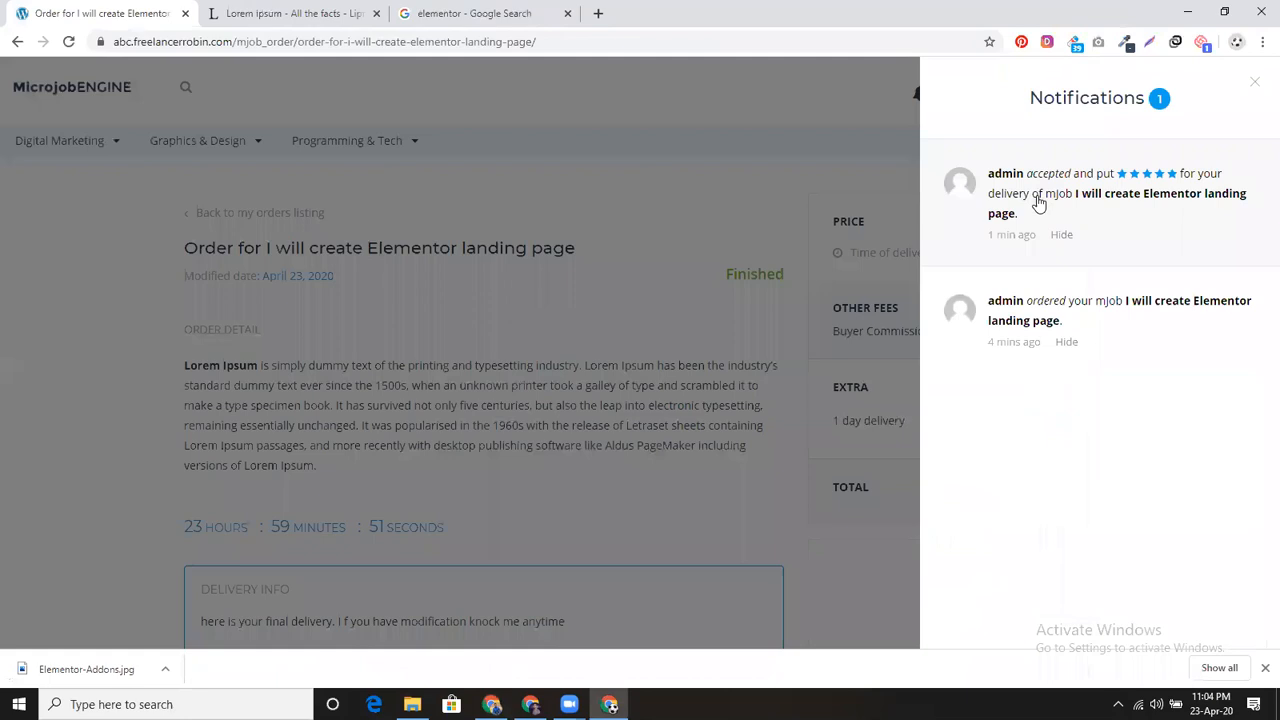
{"action": "left_click", "coordinate": [1112, 226]}
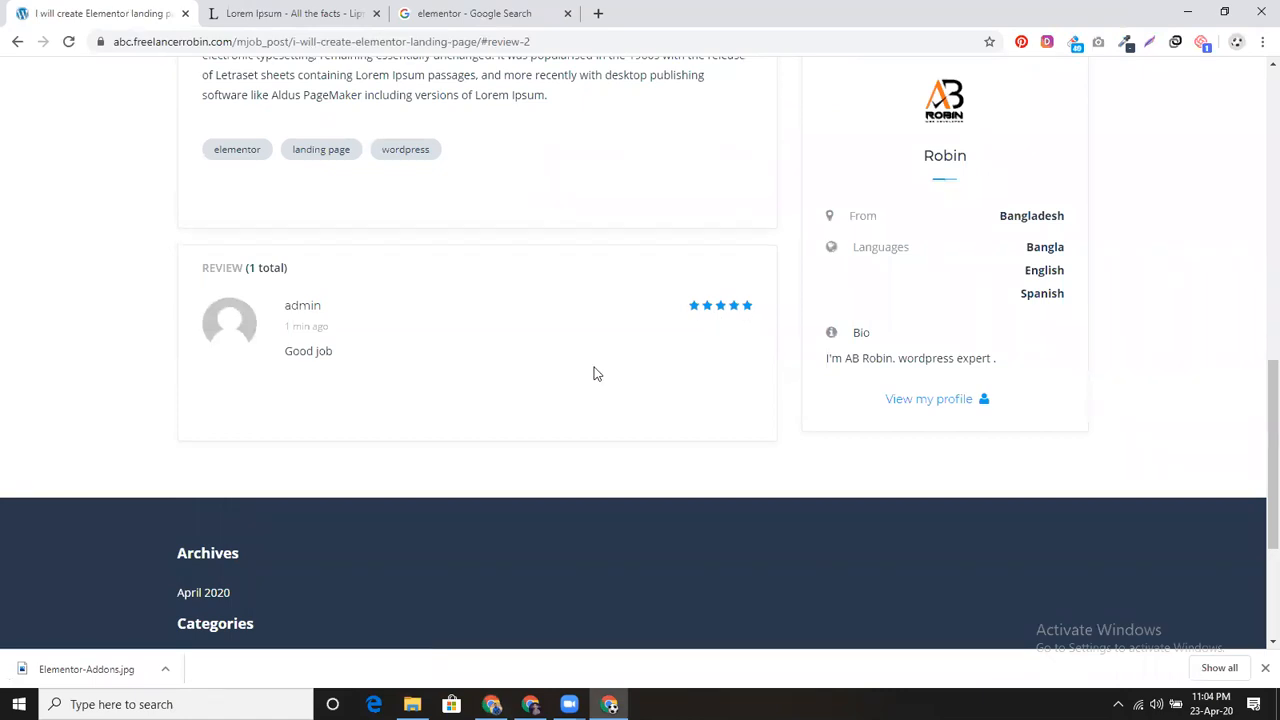
{"action": "scroll", "coordinate": [594, 373], "scroll_direction": "up", "scroll_amount": 7}
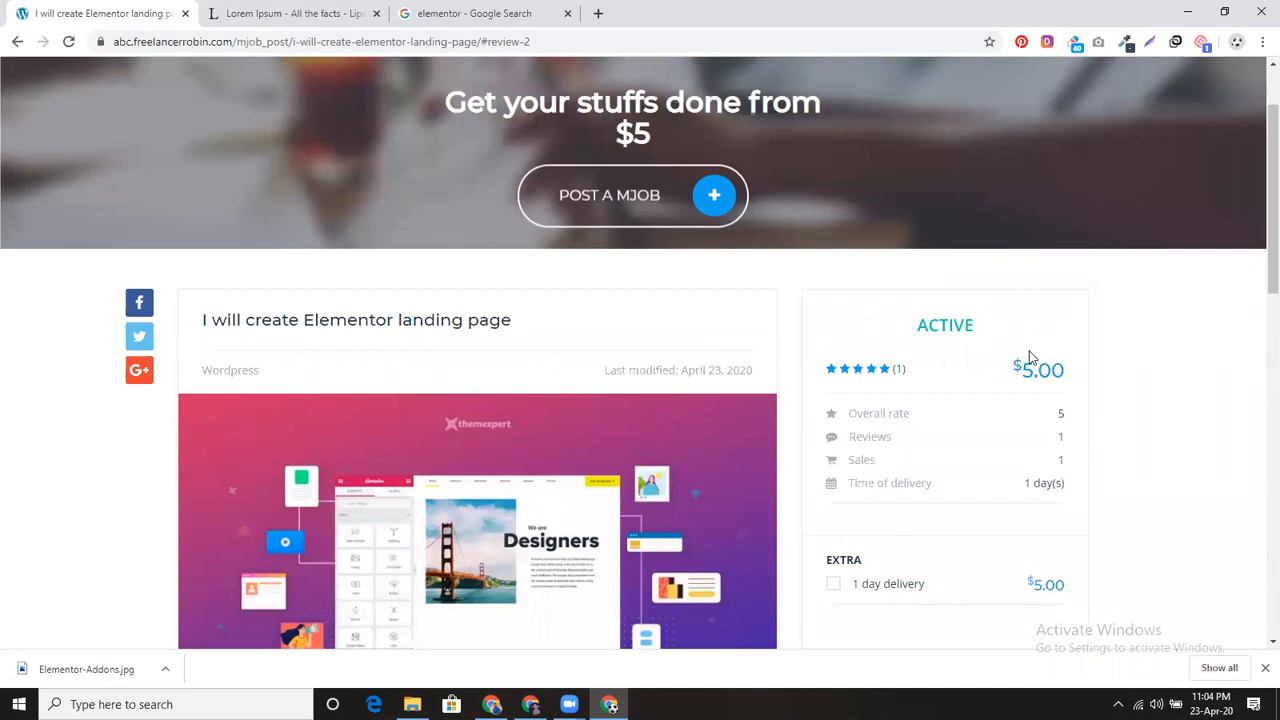
{"action": "scroll", "coordinate": [649, 374], "scroll_direction": "up", "scroll_amount": 1}
{"action": "scroll", "coordinate": [969, 457], "scroll_direction": "down", "scroll_amount": 2}
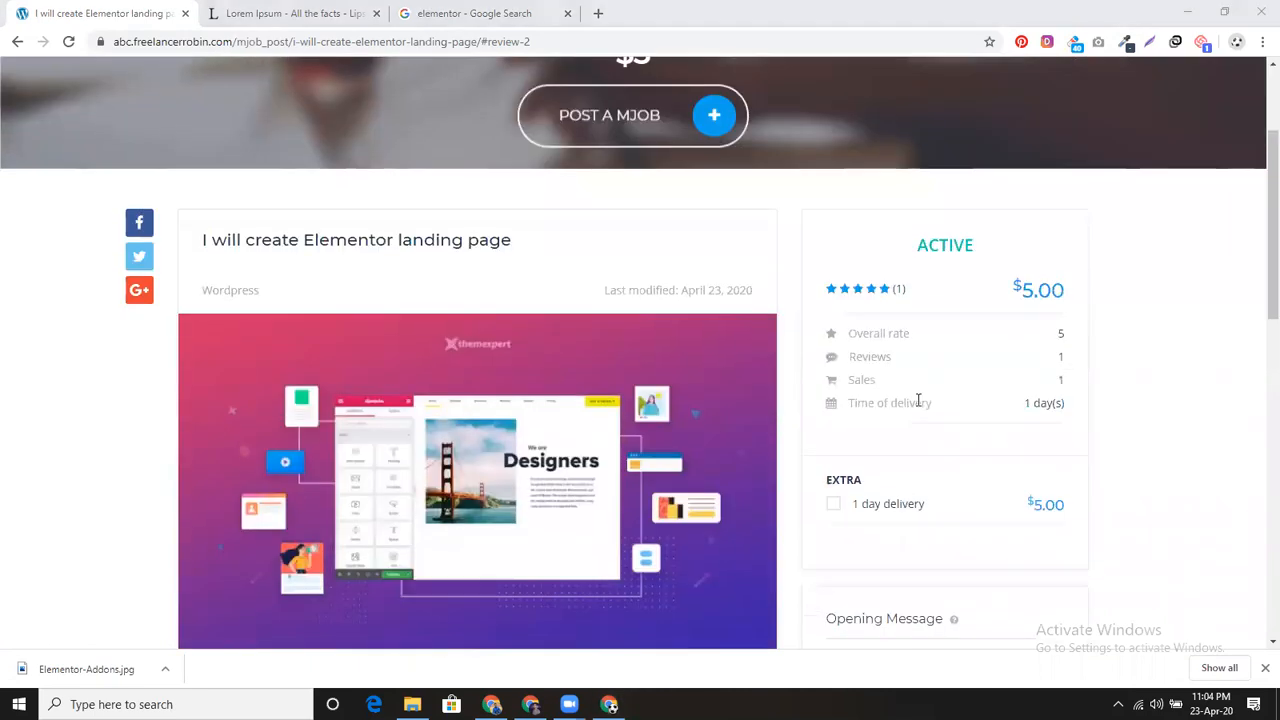
{"action": "scroll", "coordinate": [920, 405], "scroll_direction": "up", "scroll_amount": 2}
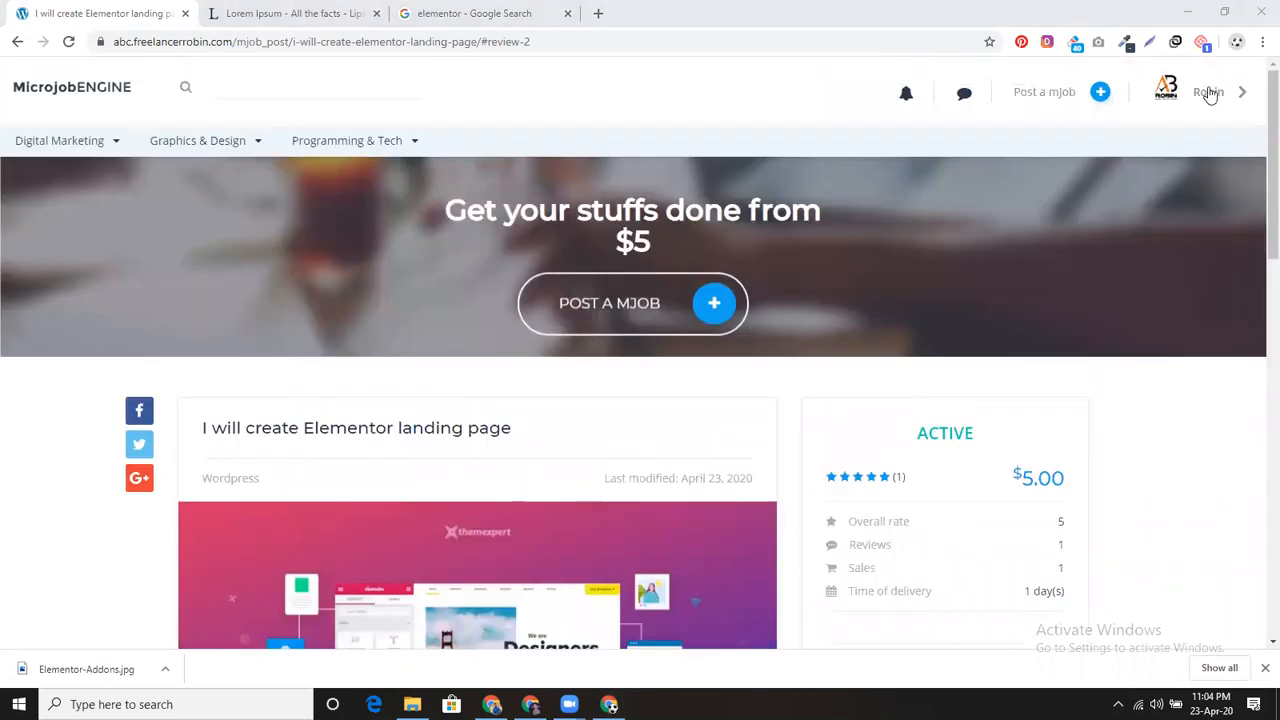
Step: Go via My invoices to the Revenues page, showing $8.00 available and the withdrawal form
{"action": "left_click", "coordinate": [1230, 92]}
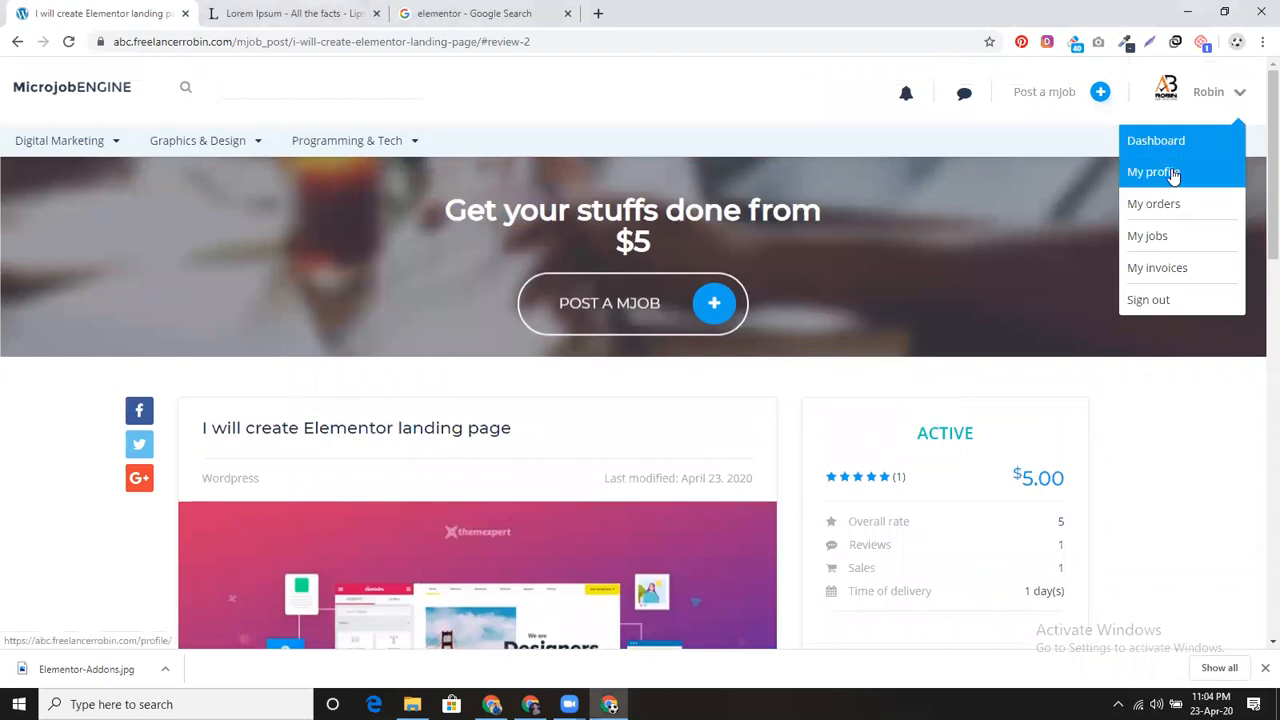
{"action": "left_click", "coordinate": [1176, 267]}
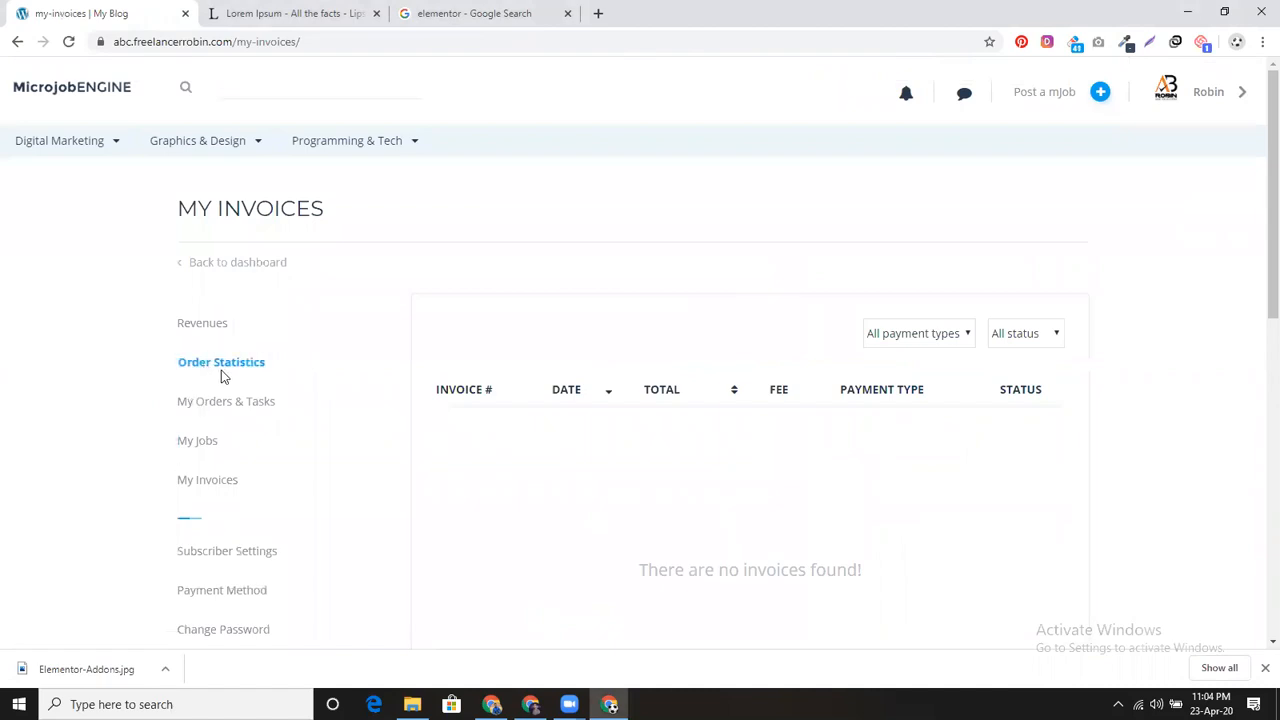
{"action": "scroll", "coordinate": [233, 391], "scroll_direction": "down", "scroll_amount": 2}
{"action": "left_click", "coordinate": [214, 163]}
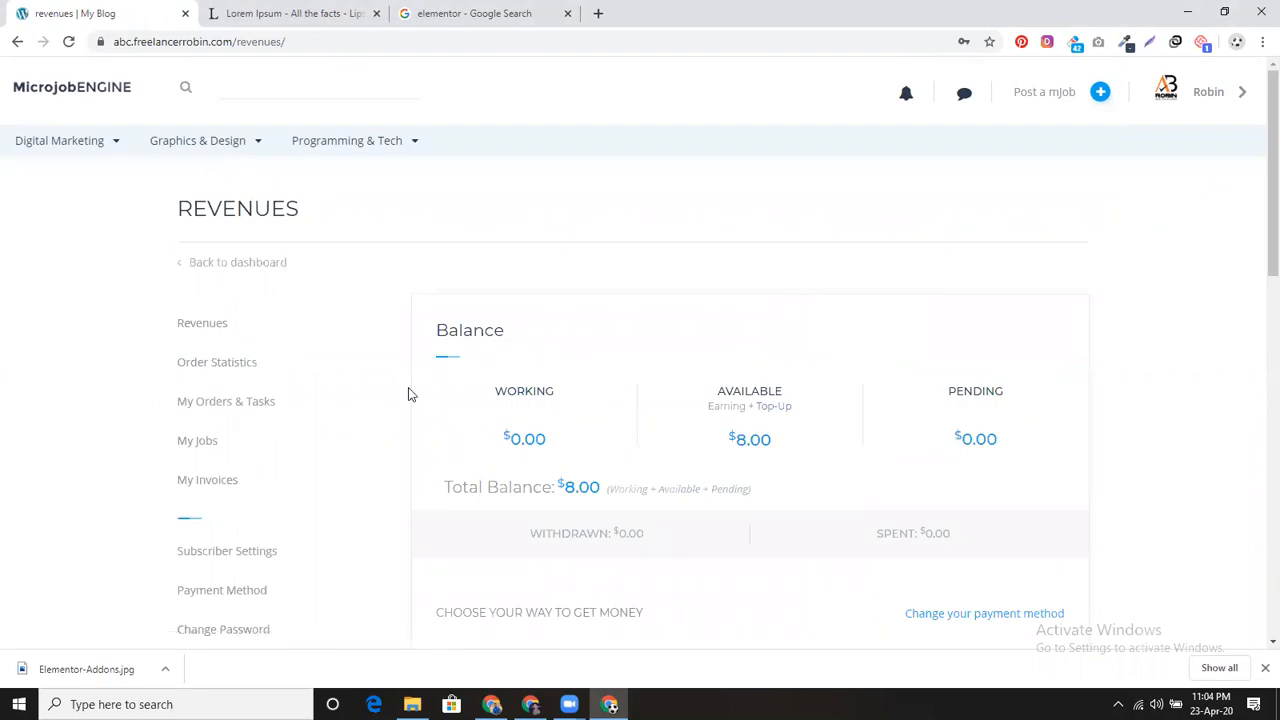
{"action": "scroll", "coordinate": [410, 415], "scroll_direction": "down", "scroll_amount": 1}
{"action": "scroll", "coordinate": [410, 420], "scroll_direction": "down", "scroll_amount": 1}
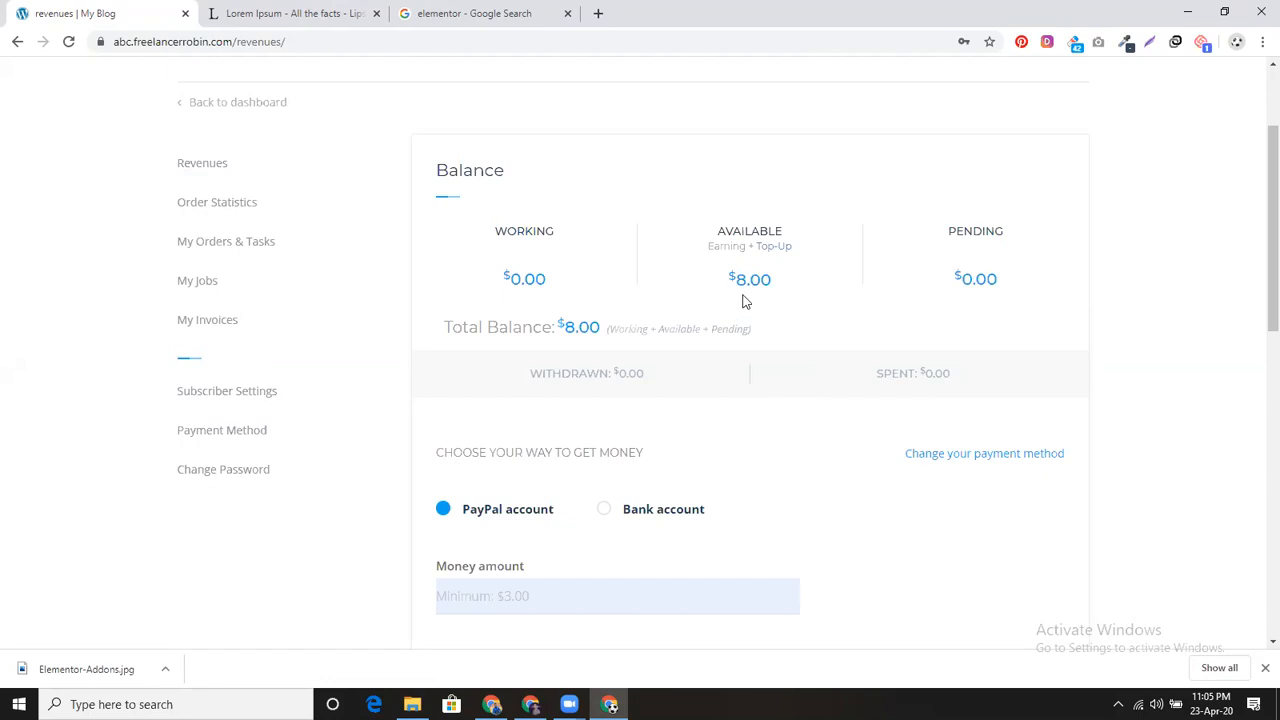
{"action": "scroll", "coordinate": [712, 384], "scroll_direction": "down", "scroll_amount": 2}
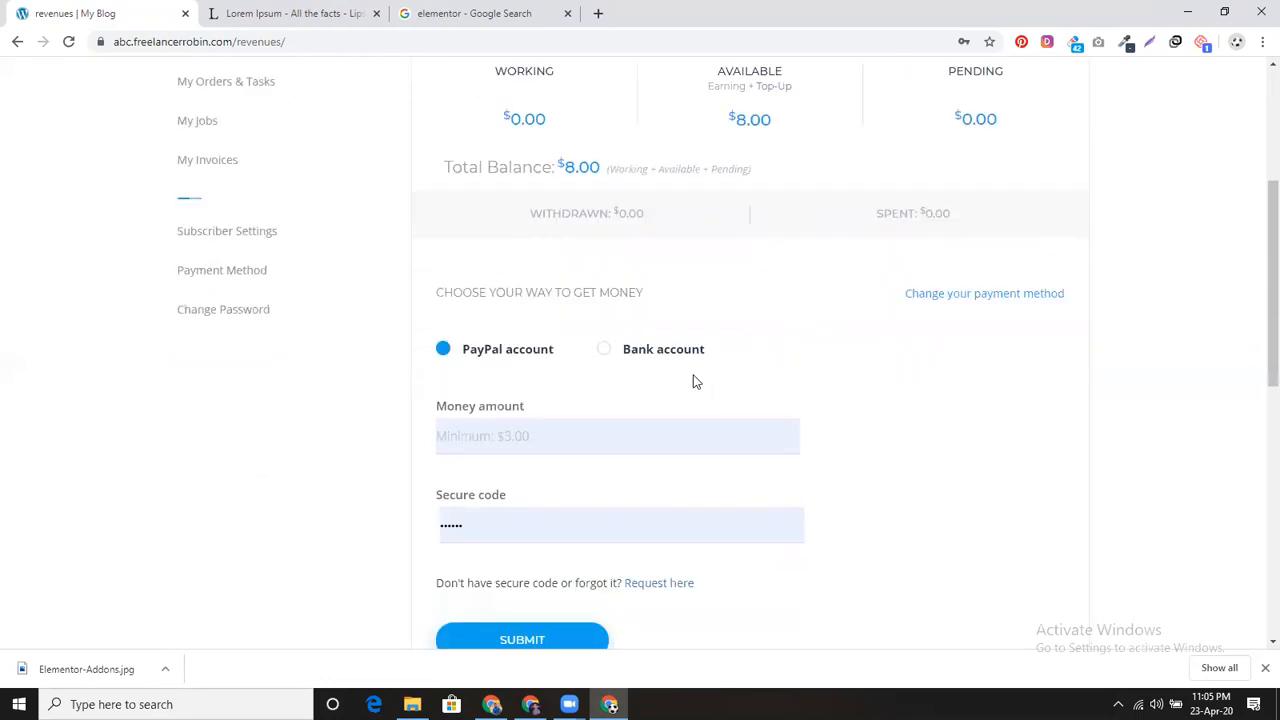
{"action": "scroll", "coordinate": [504, 259], "scroll_direction": "down", "scroll_amount": 2}
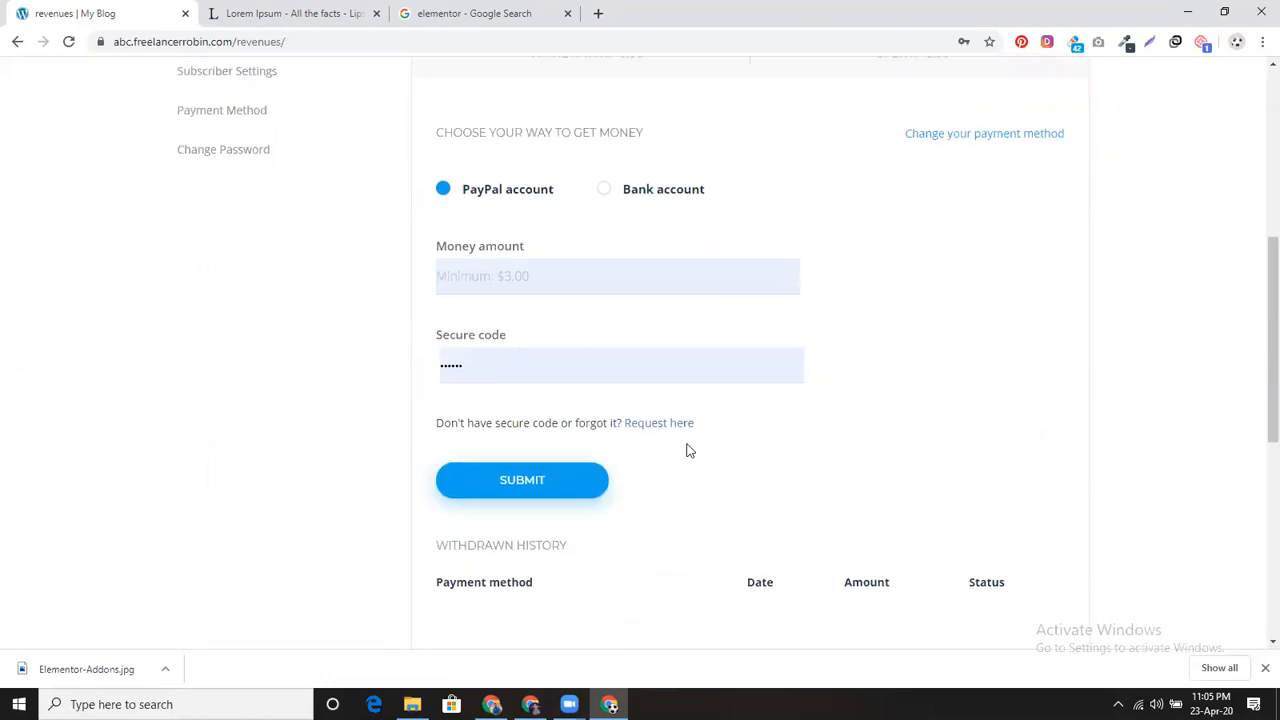
{"action": "scroll", "coordinate": [686, 449], "scroll_direction": "up", "scroll_amount": 3}
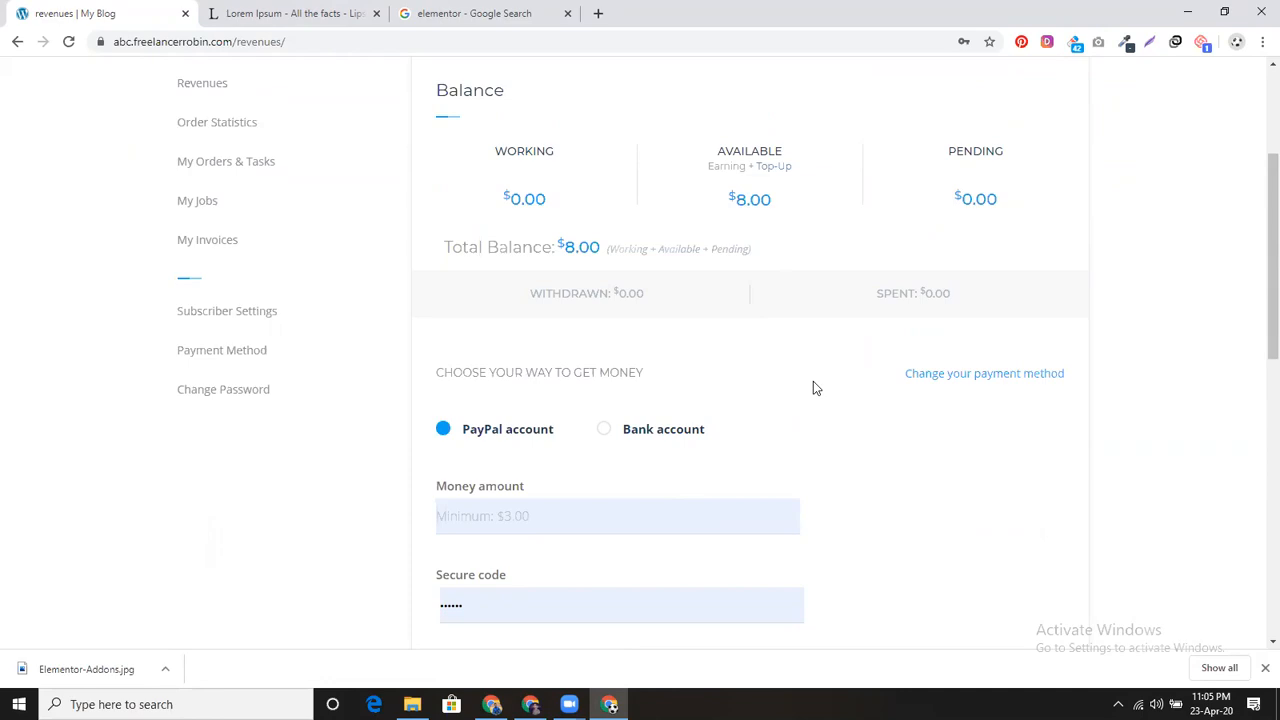
{"action": "scroll", "coordinate": [813, 385], "scroll_direction": "down", "scroll_amount": 2}
Step: Choose bank account as the payout method and enter a withdrawal amount of 7
{"action": "left_click", "coordinate": [607, 271]}
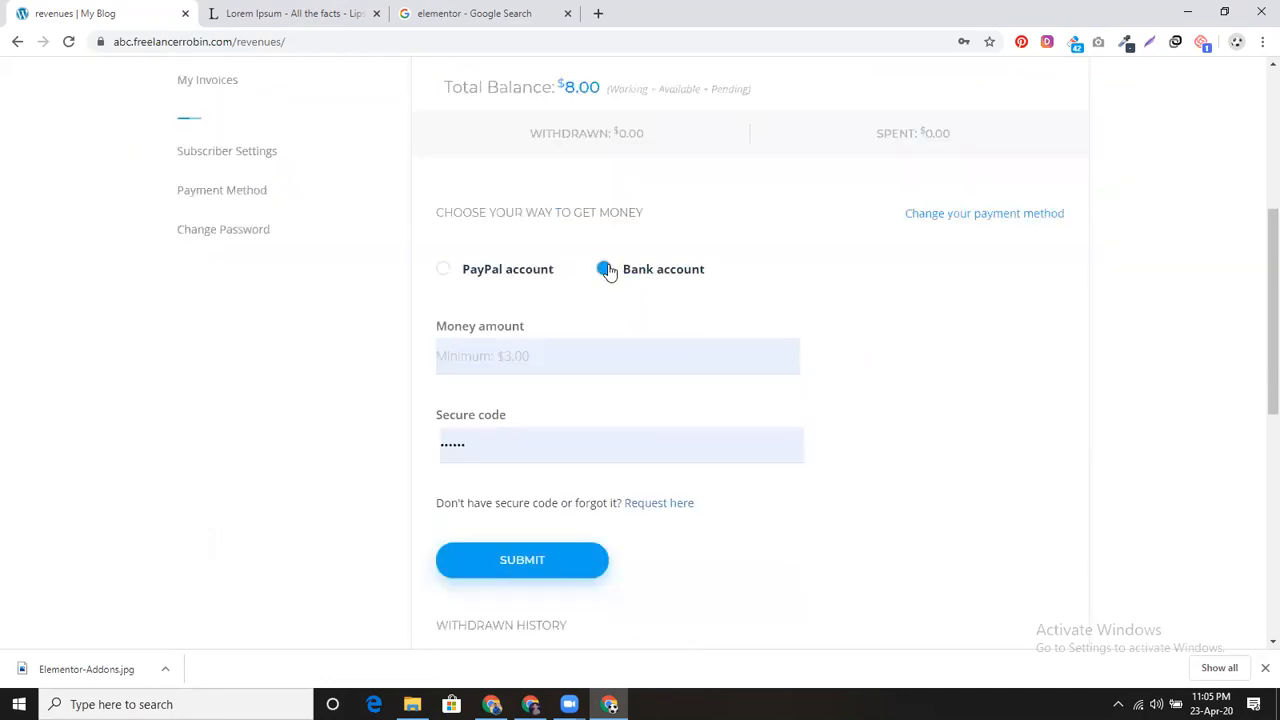
{"action": "left_click", "coordinate": [574, 357]}
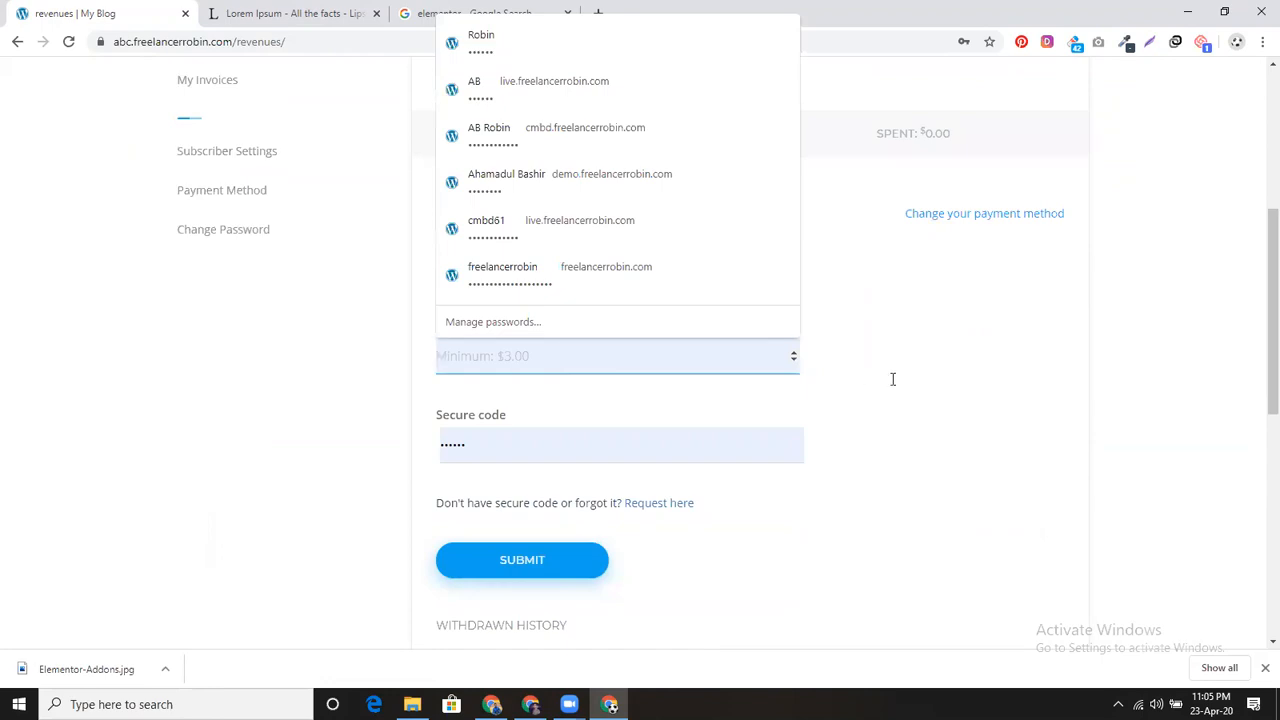
{"action": "left_click", "coordinate": [525, 357]}
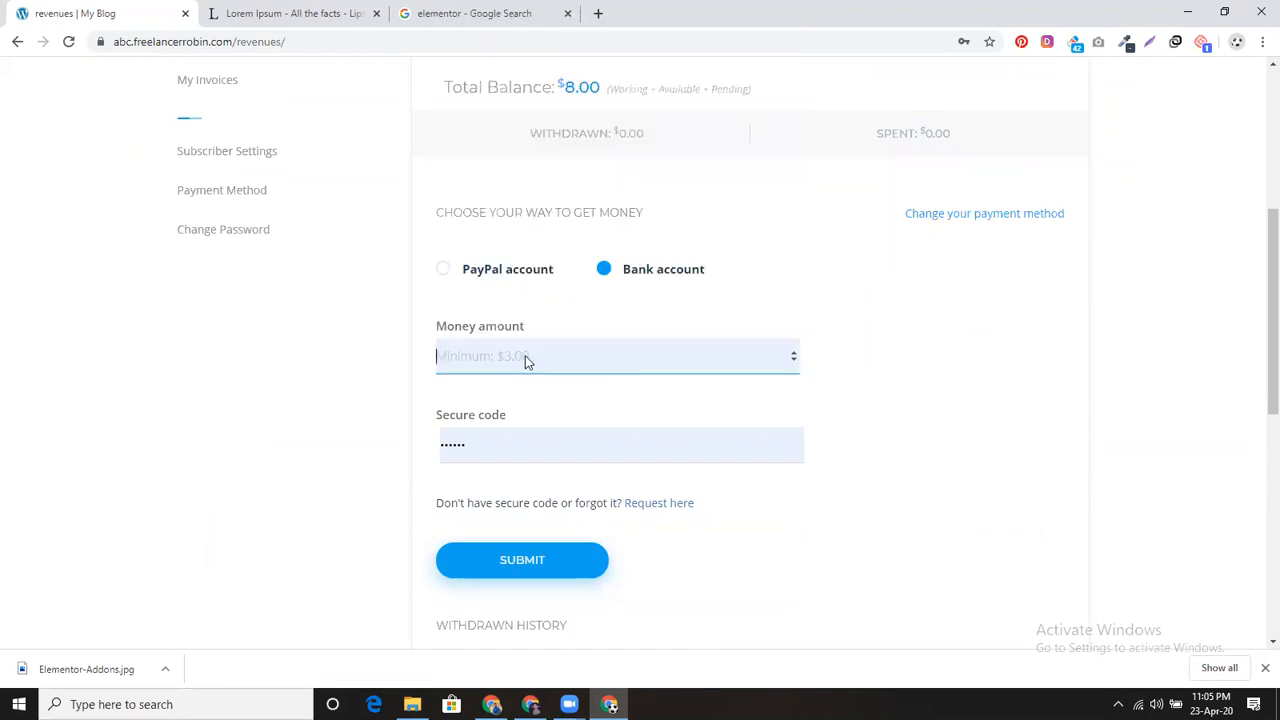
{"action": "left_click", "coordinate": [505, 357]}
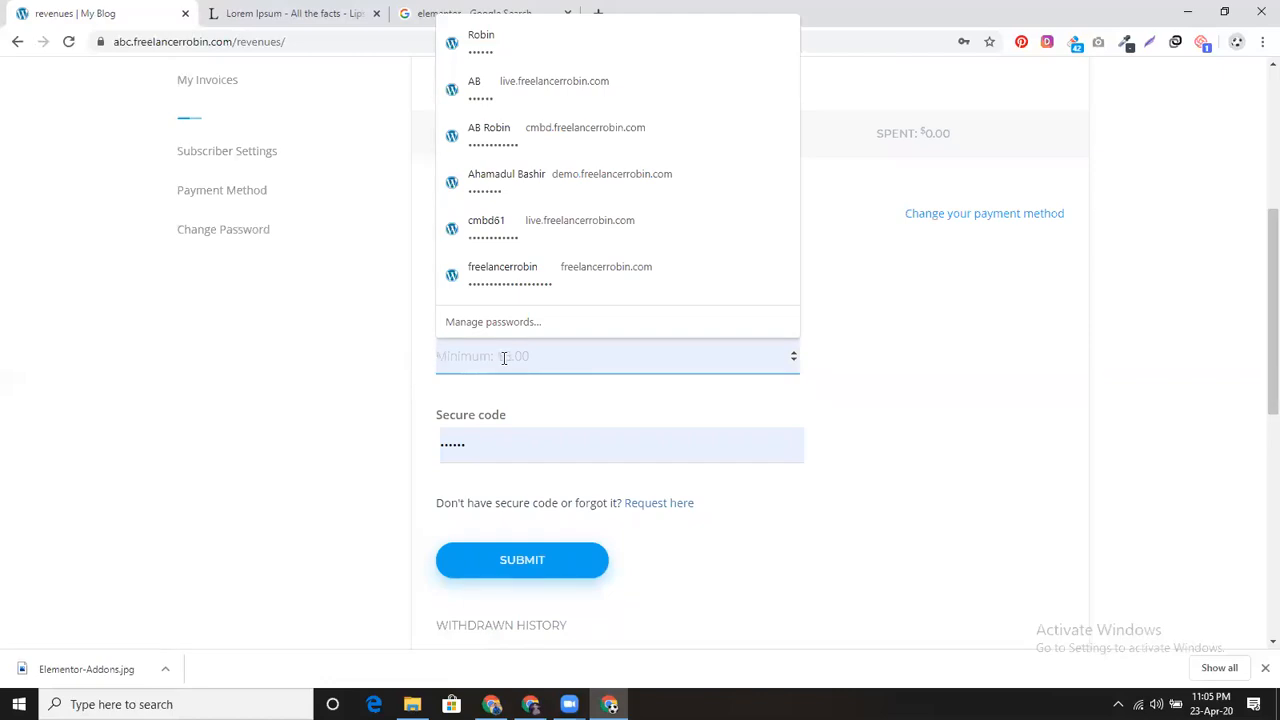
{"action": "type", "text": "7"}
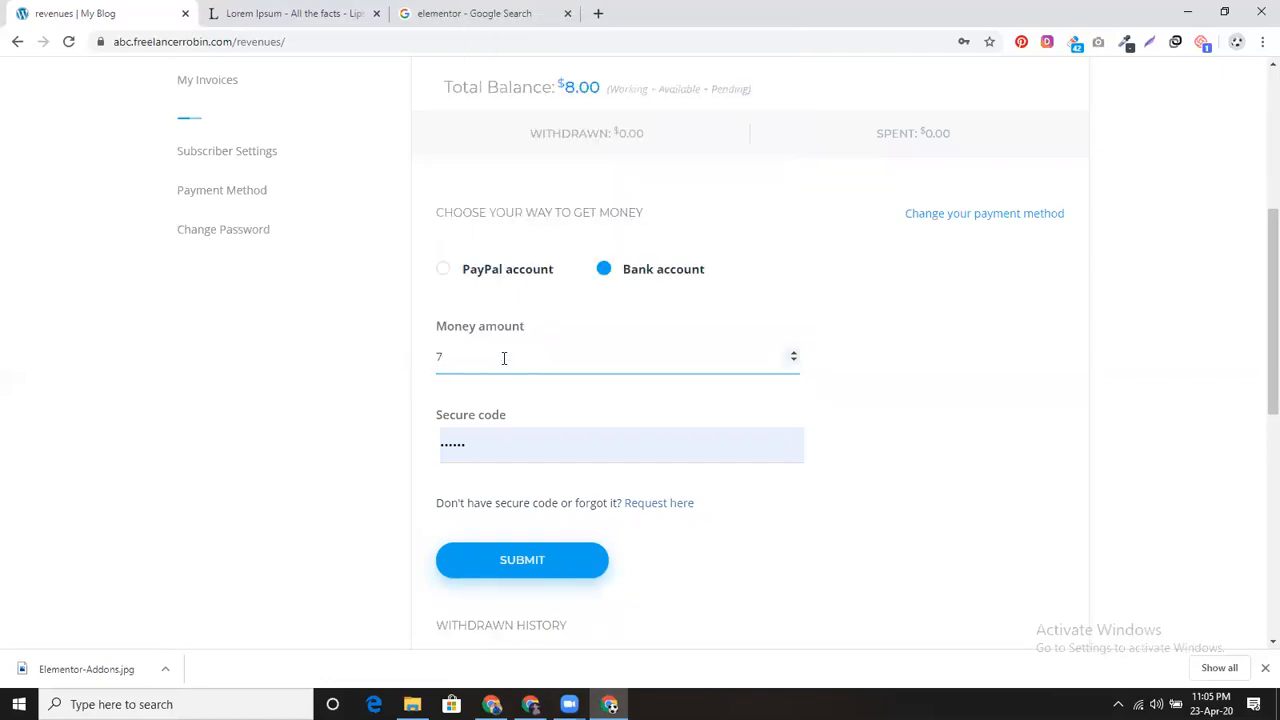
Step: Clear the autofilled secure code and request a secure code by email
{"action": "left_click", "coordinate": [580, 435]}
{"action": "left_click", "coordinate": [585, 430]}
{"action": "key", "text": "BackSpace"}
{"action": "key", "text": "BackSpace"}
{"action": "key", "text": "BackSpace"}
{"action": "key", "text": "BackSpace"}
{"action": "key", "text": "BackSpace"}
{"action": "key", "text": "BackSpace"}
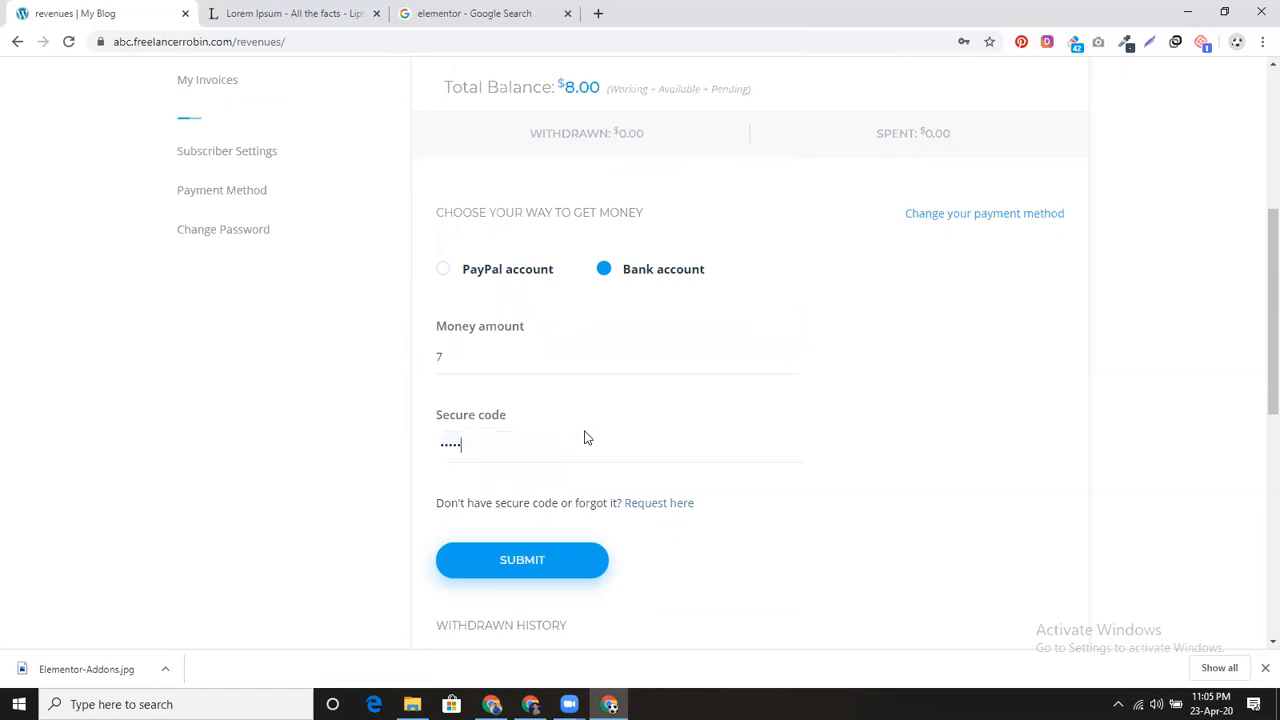
{"action": "left_click", "coordinate": [849, 511]}
{"action": "left_click", "coordinate": [659, 505]}
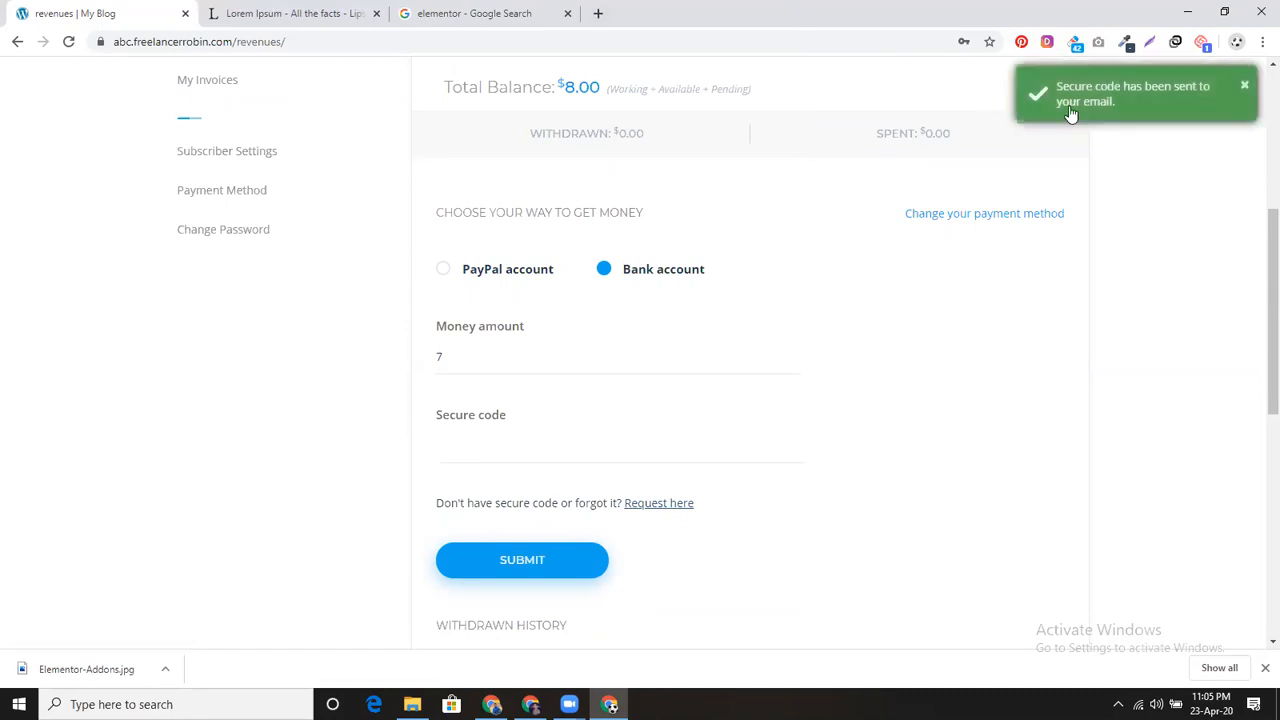
Step: Open Gmail in a new tab and read the order-delivery-accepted email
{"action": "left_click", "coordinate": [598, 13]}
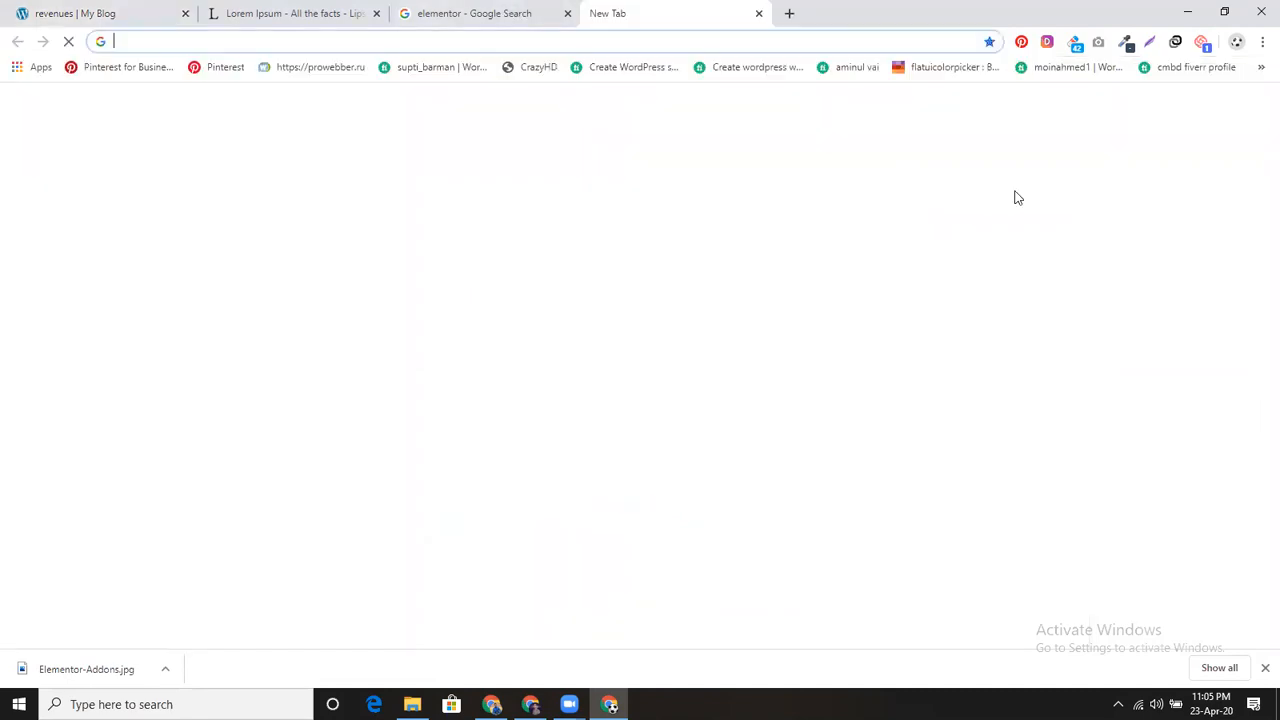
{"action": "left_click", "coordinate": [1131, 108]}
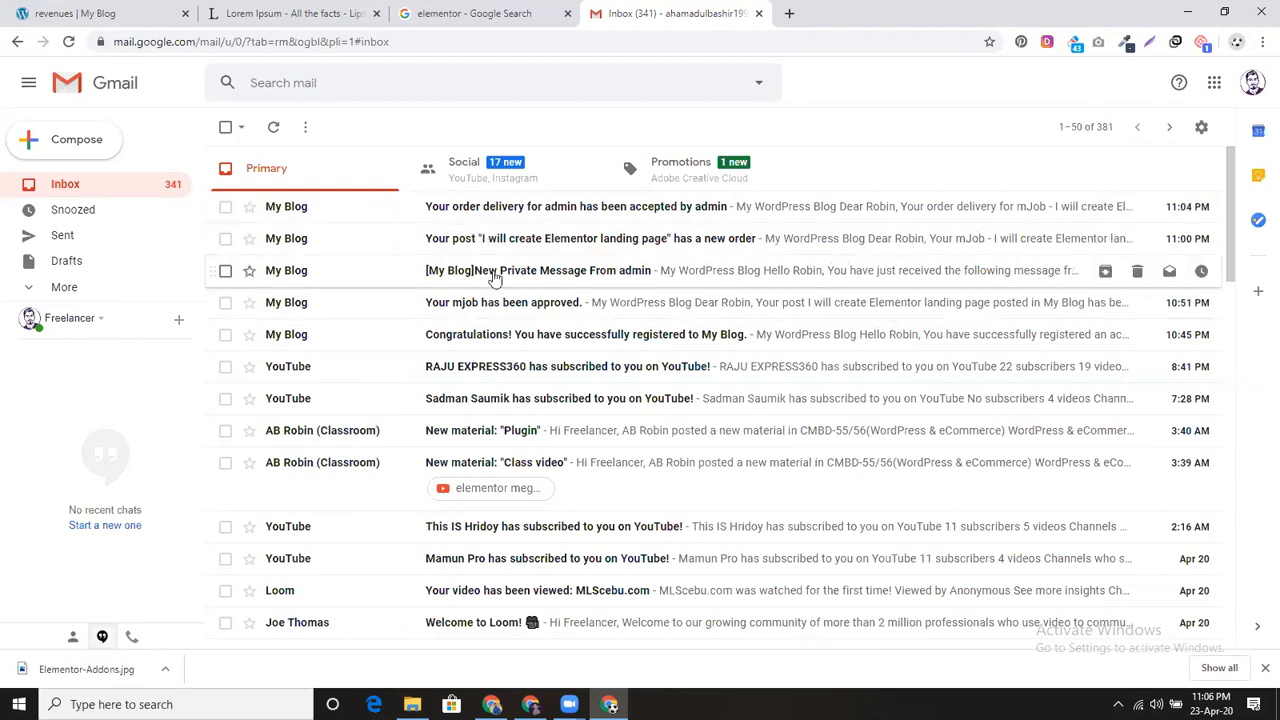
{"action": "left_click", "coordinate": [68, 41]}
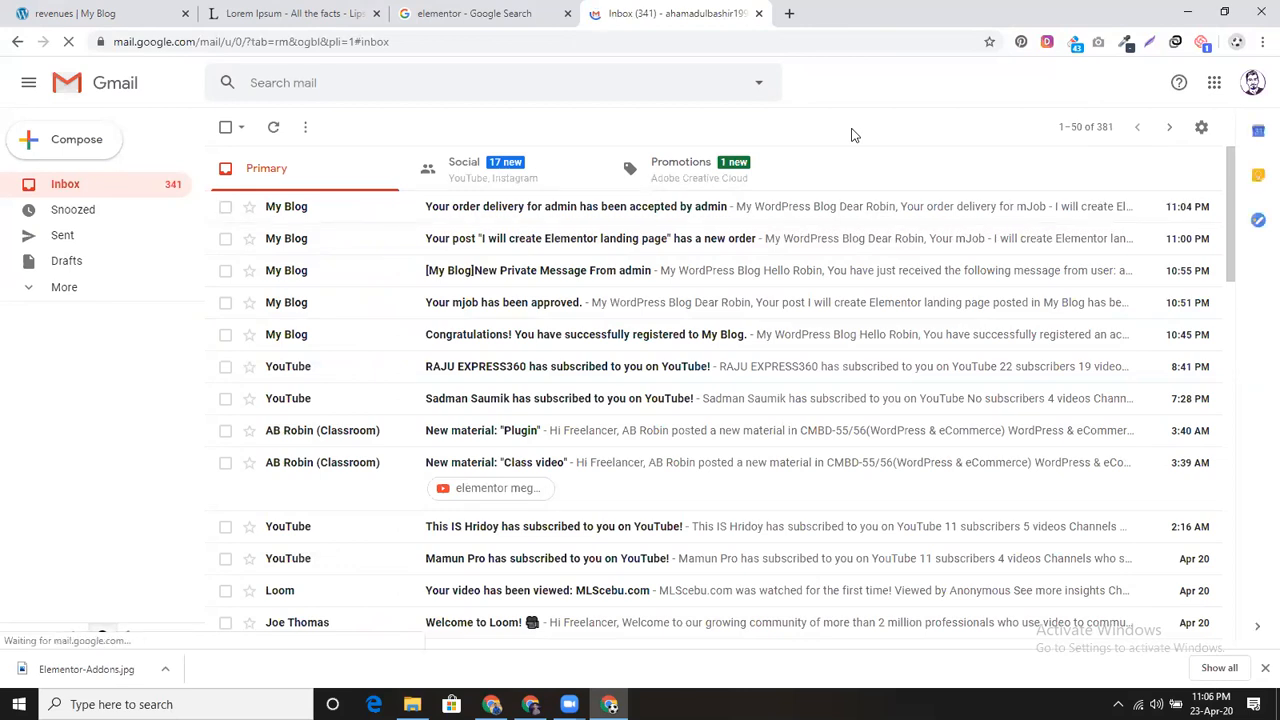
{"action": "left_click", "coordinate": [594, 216]}
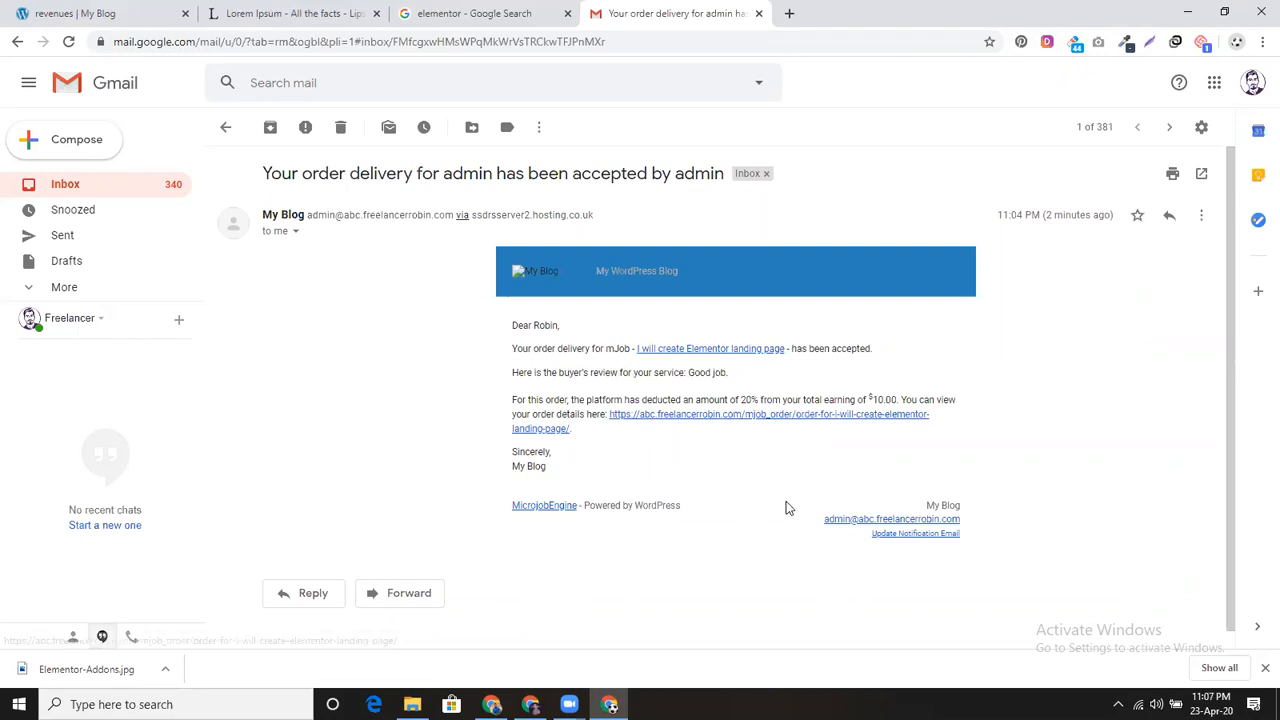
{"action": "scroll", "coordinate": [786, 501], "scroll_direction": "down", "scroll_amount": 1}
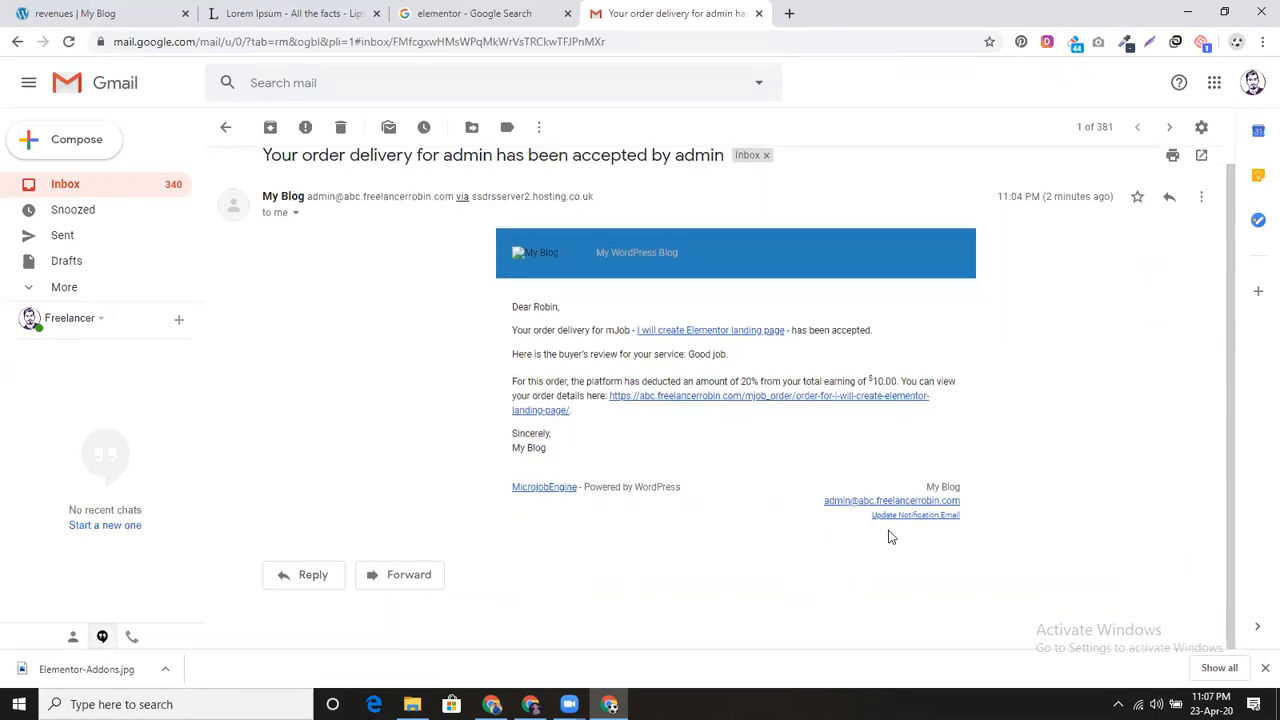
{"action": "scroll", "coordinate": [662, 483], "scroll_direction": "up", "scroll_amount": 1}
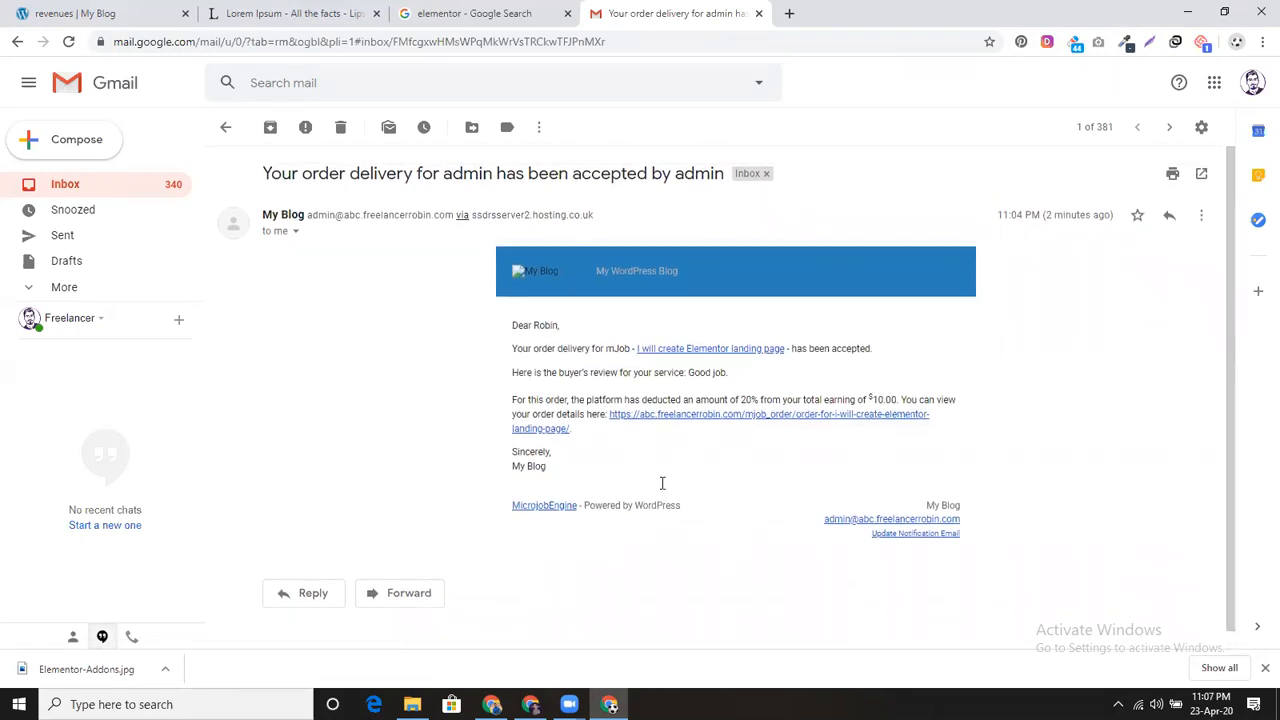
{"action": "left_click", "coordinate": [80, 185]}
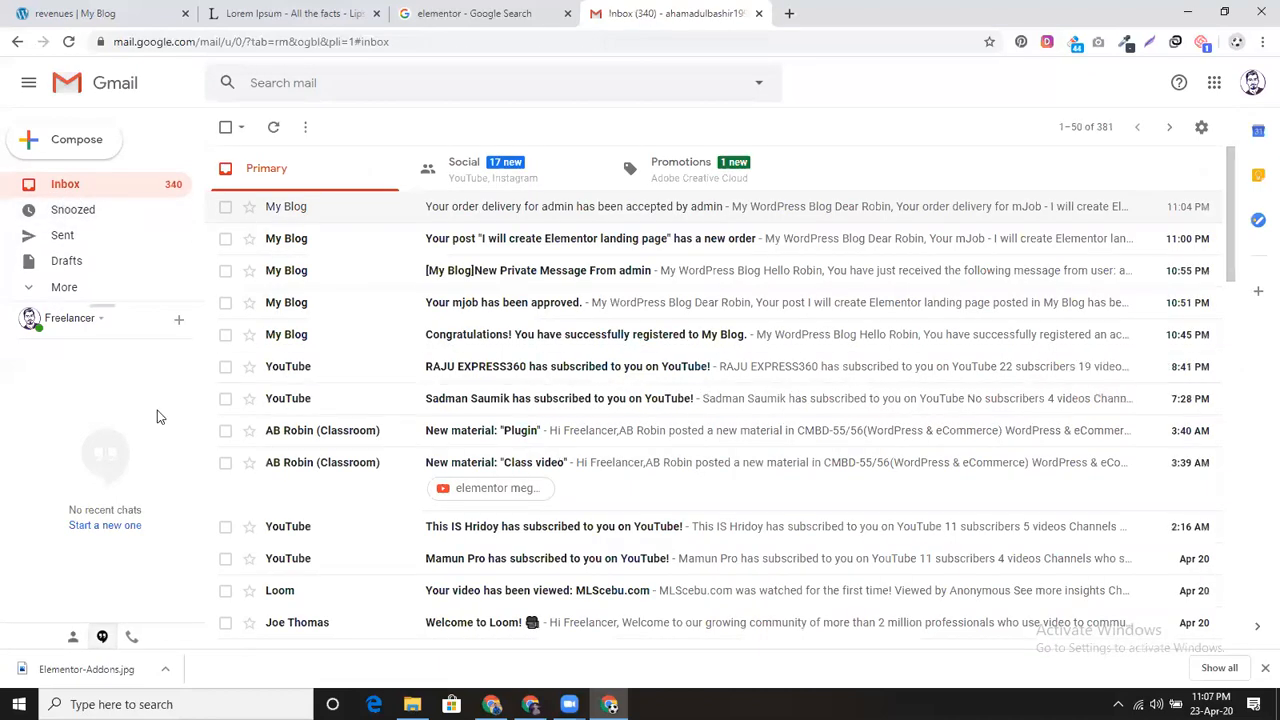
Step: Close the Lorem Ipsum and elementor search tabs and reload the inbox for the code email
{"action": "left_click", "coordinate": [66, 44]}
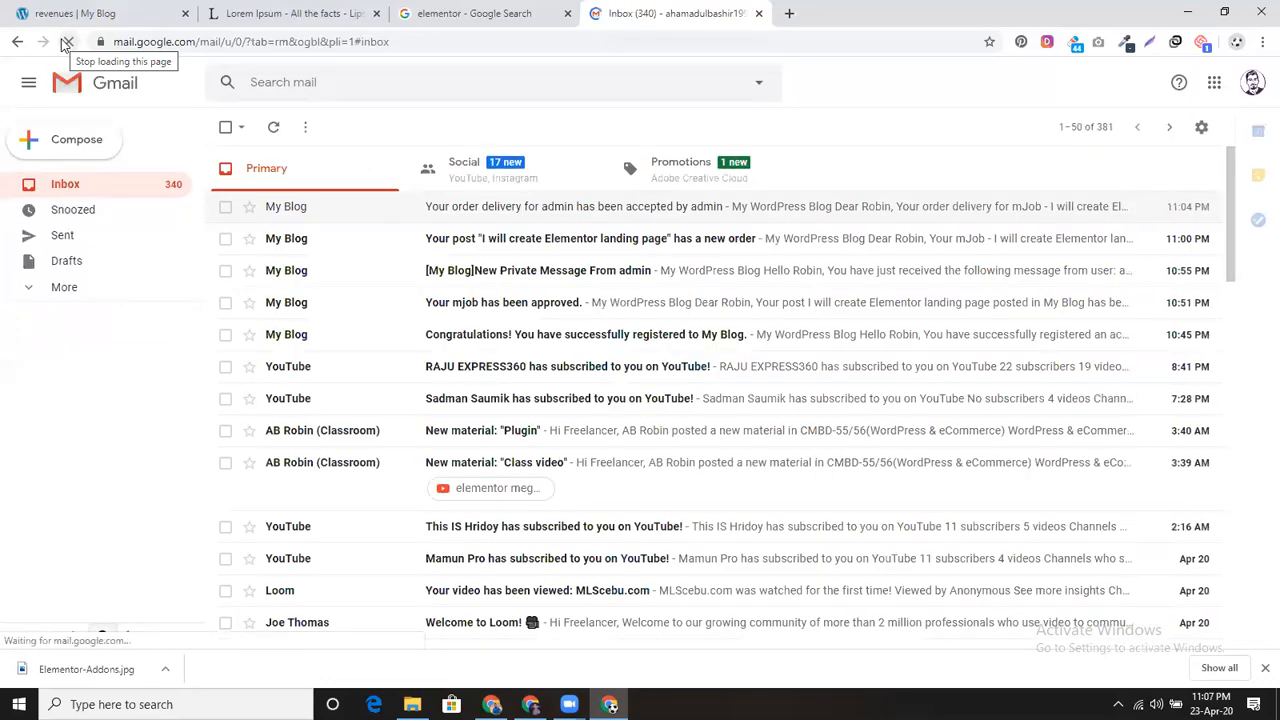
{"action": "left_click", "coordinate": [376, 13]}
{"action": "left_click", "coordinate": [378, 14]}
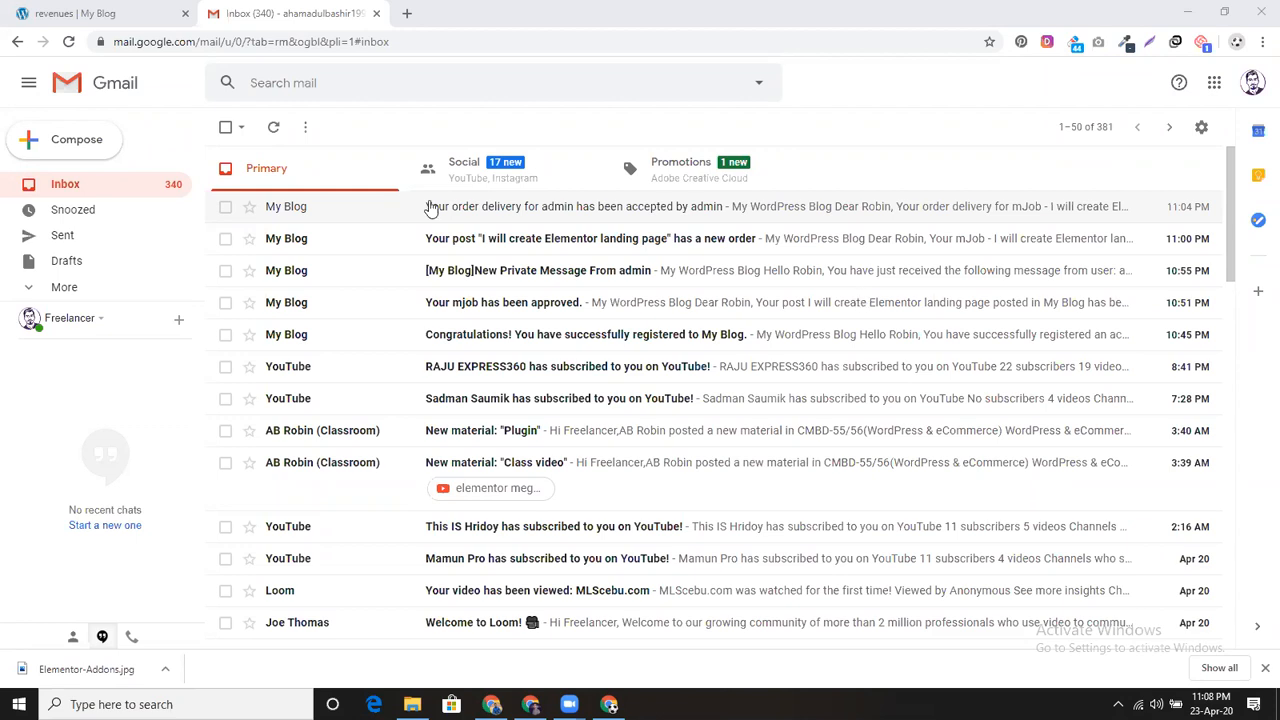
{"action": "left_click", "coordinate": [68, 44]}
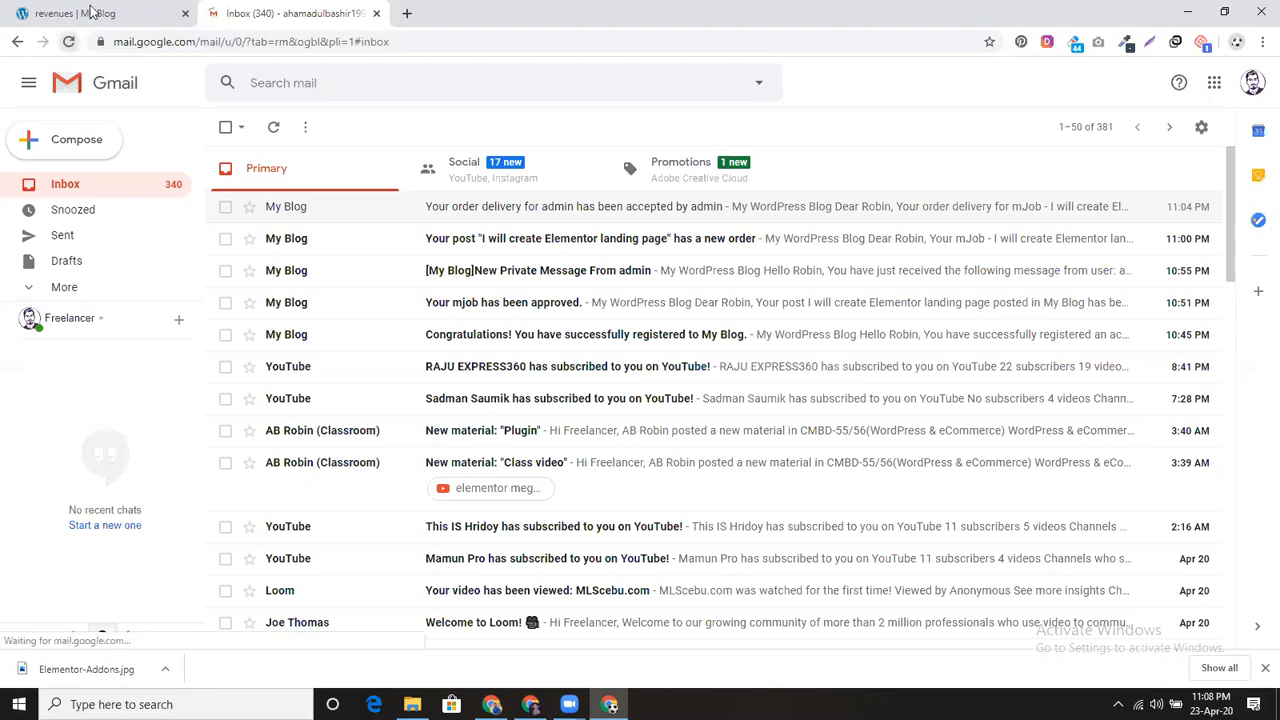
Step: Check the revenues withdrawal page, then reload the Gmail inbox twice for the code email
{"action": "left_click", "coordinate": [88, 13]}
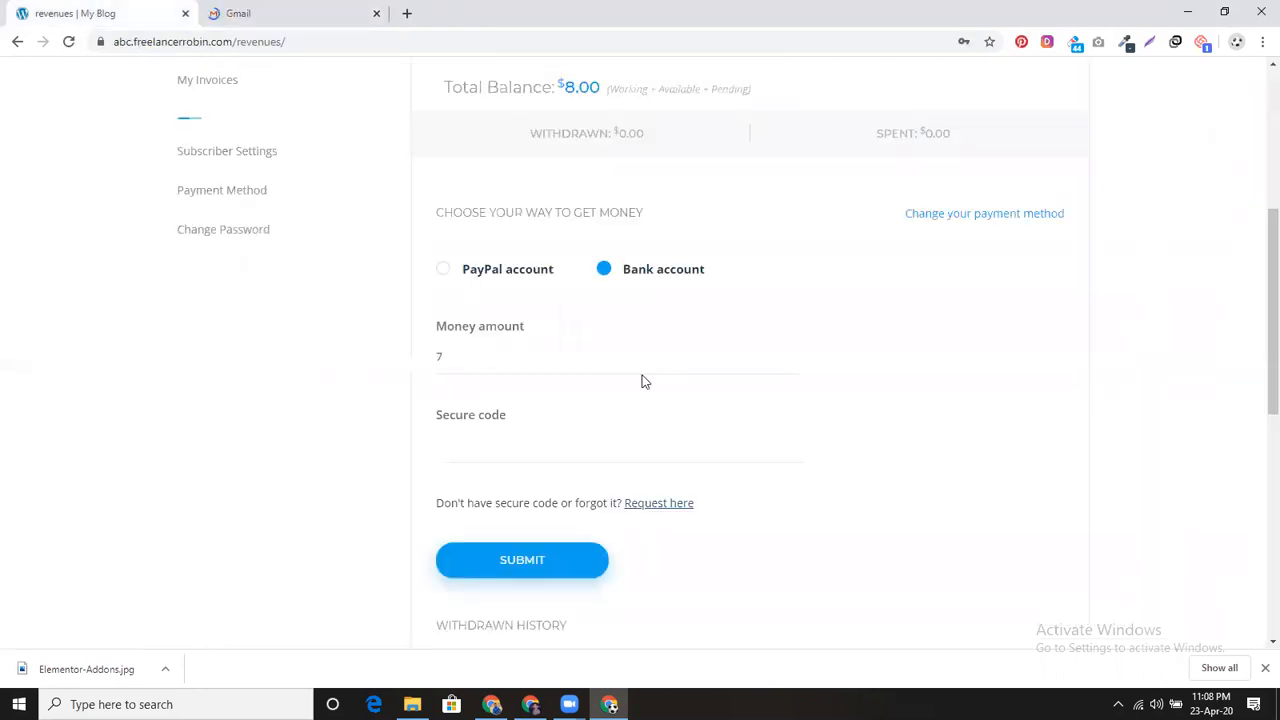
{"action": "scroll", "coordinate": [643, 380], "scroll_direction": "down", "scroll_amount": 1}
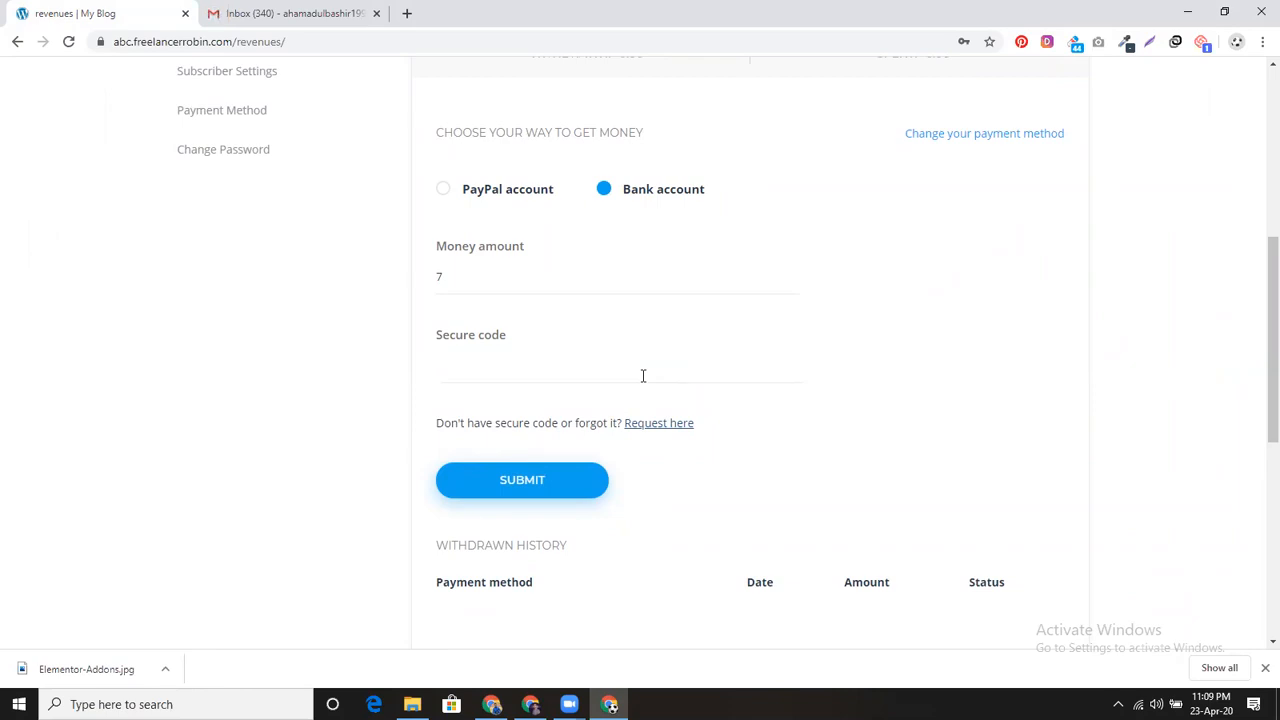
{"action": "left_click", "coordinate": [325, 8]}
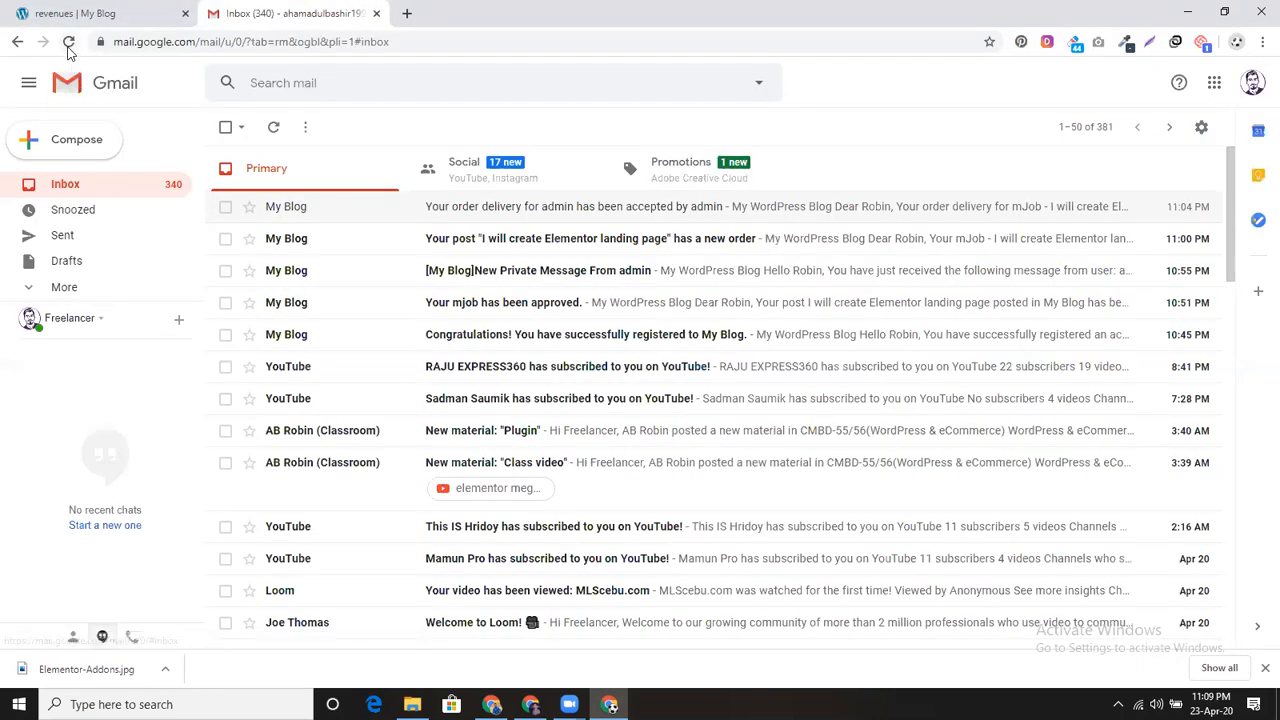
{"action": "left_click", "coordinate": [68, 46]}
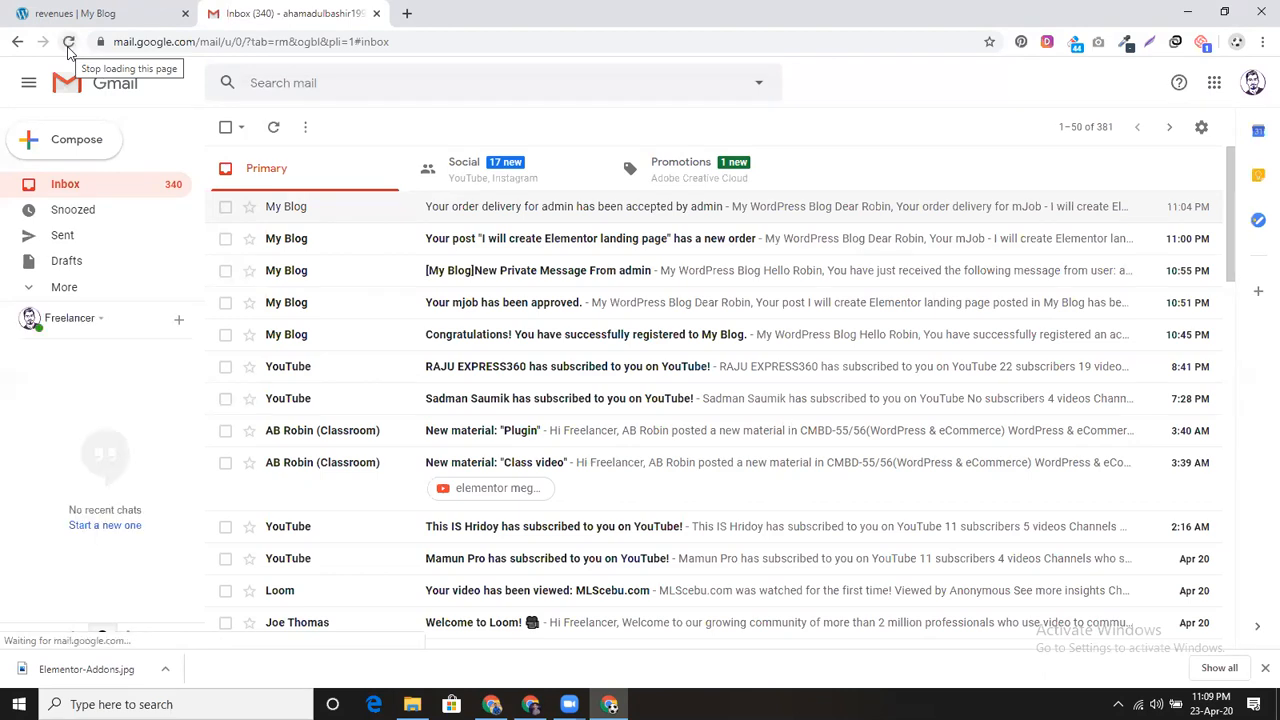
{"action": "left_click", "coordinate": [68, 46]}
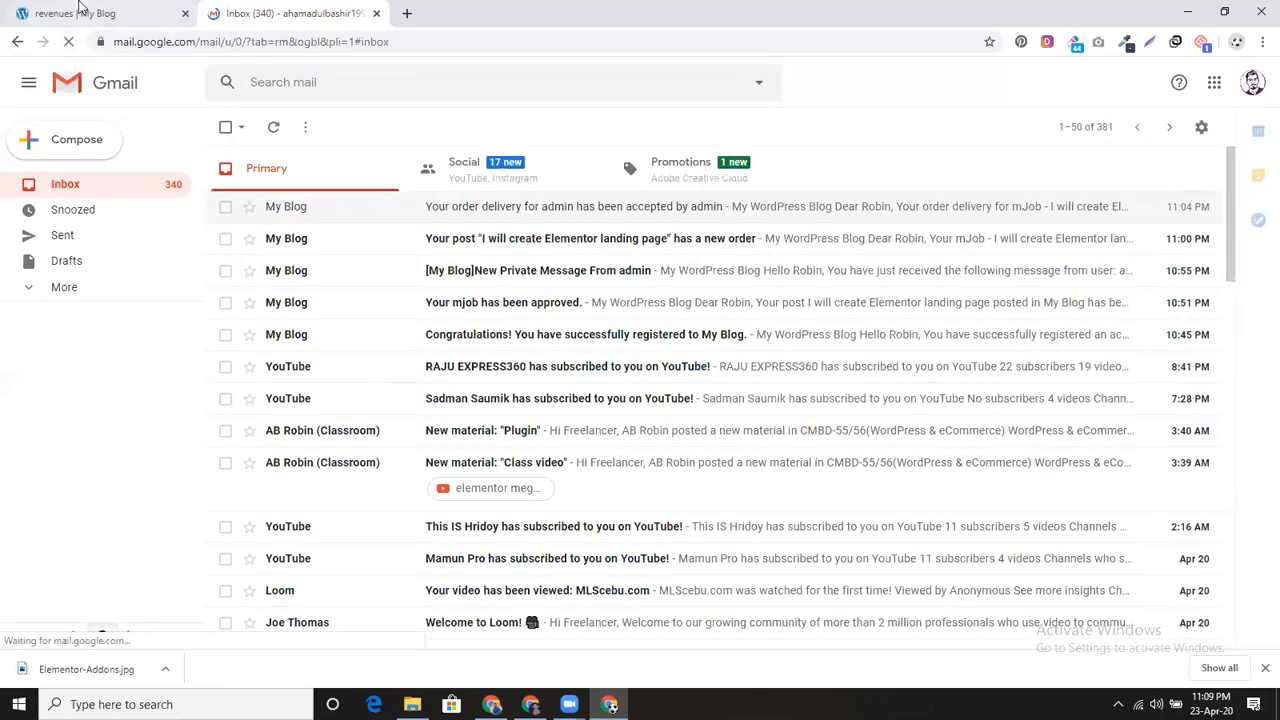
Step: Request the withdrawal secure code again from the Revenues page
{"action": "left_click", "coordinate": [80, 10]}
{"action": "left_click", "coordinate": [680, 422]}
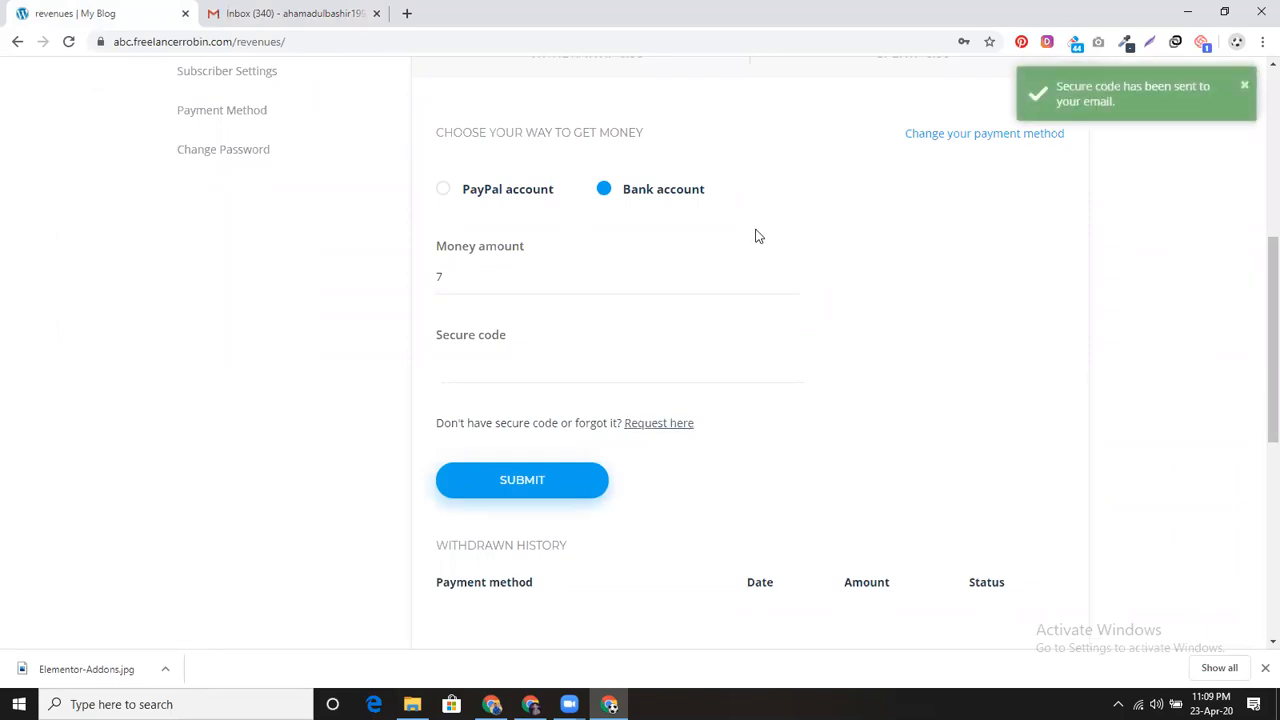
{"action": "scroll", "coordinate": [750, 431], "scroll_direction": "down", "scroll_amount": 1}
{"action": "scroll", "coordinate": [750, 431], "scroll_direction": "up", "scroll_amount": 2}
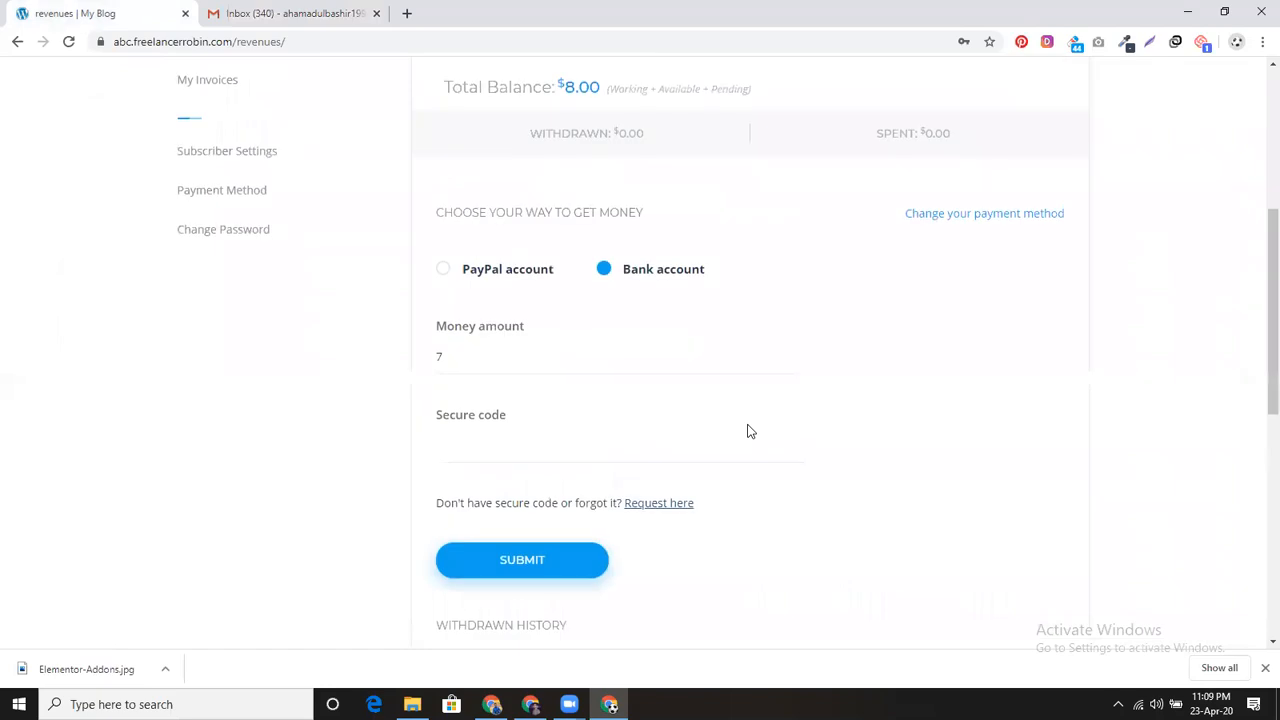
{"action": "scroll", "coordinate": [750, 431], "scroll_direction": "up", "scroll_amount": 2}
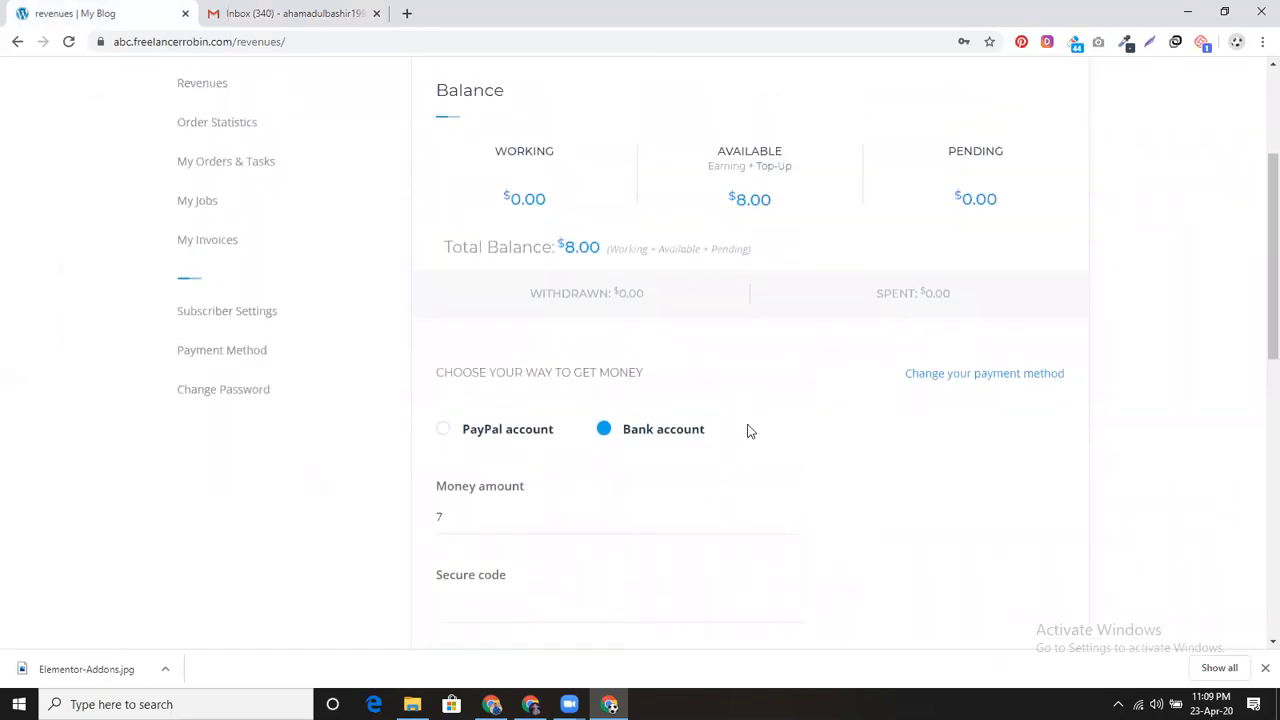
{"action": "scroll", "coordinate": [750, 431], "scroll_direction": "down", "scroll_amount": 1}
Step: Look through Spam and the inbox, reloading until the My Blog secure-code email arrives
{"action": "left_click", "coordinate": [278, 6]}
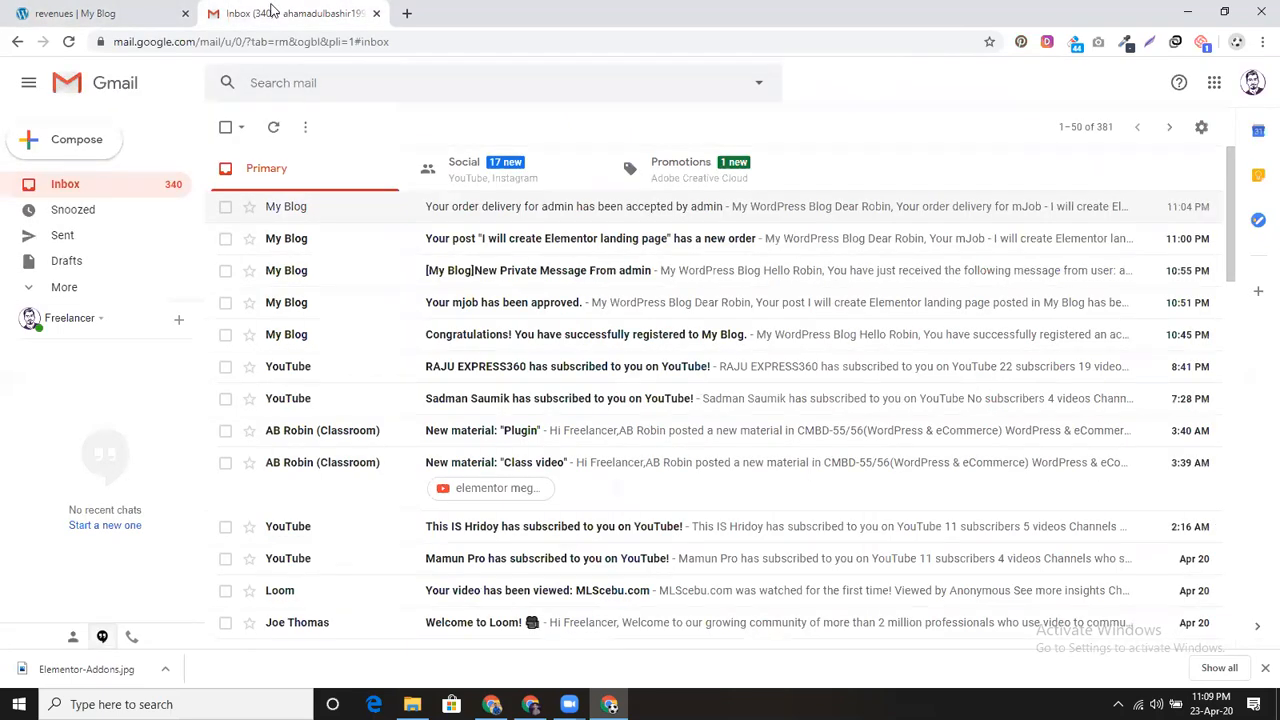
{"action": "left_click", "coordinate": [106, 85]}
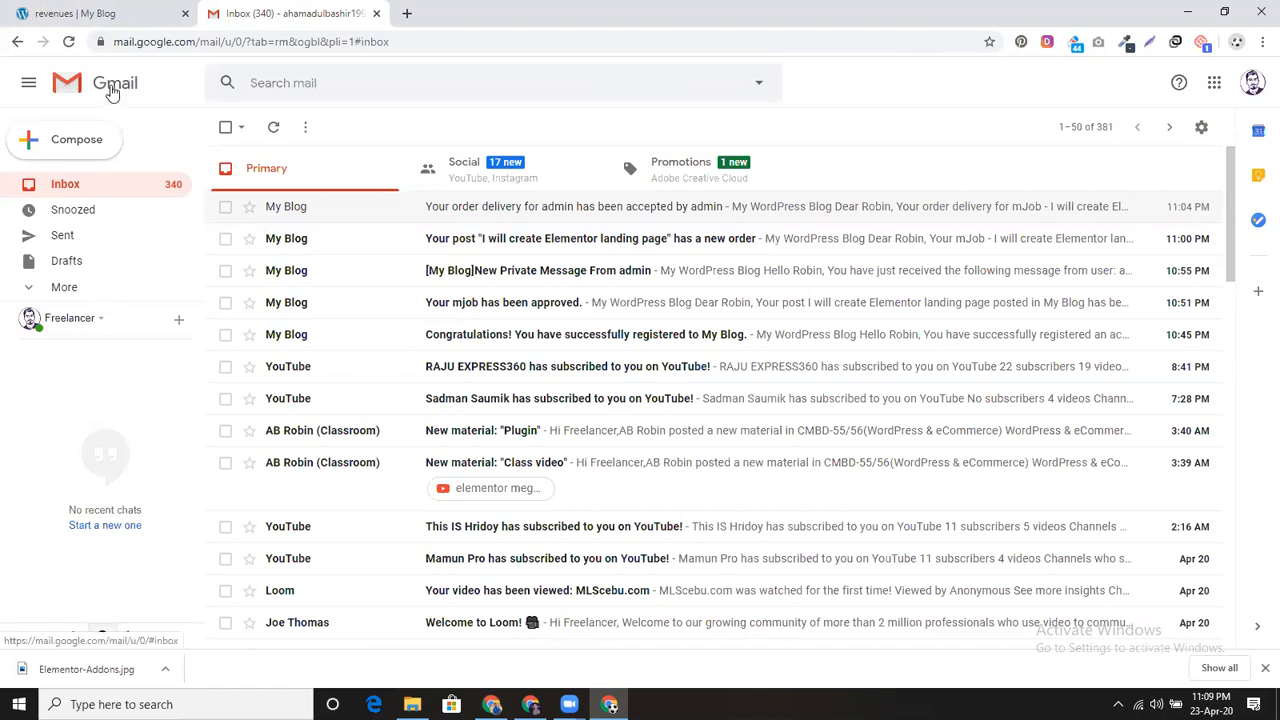
{"action": "left_click", "coordinate": [68, 41]}
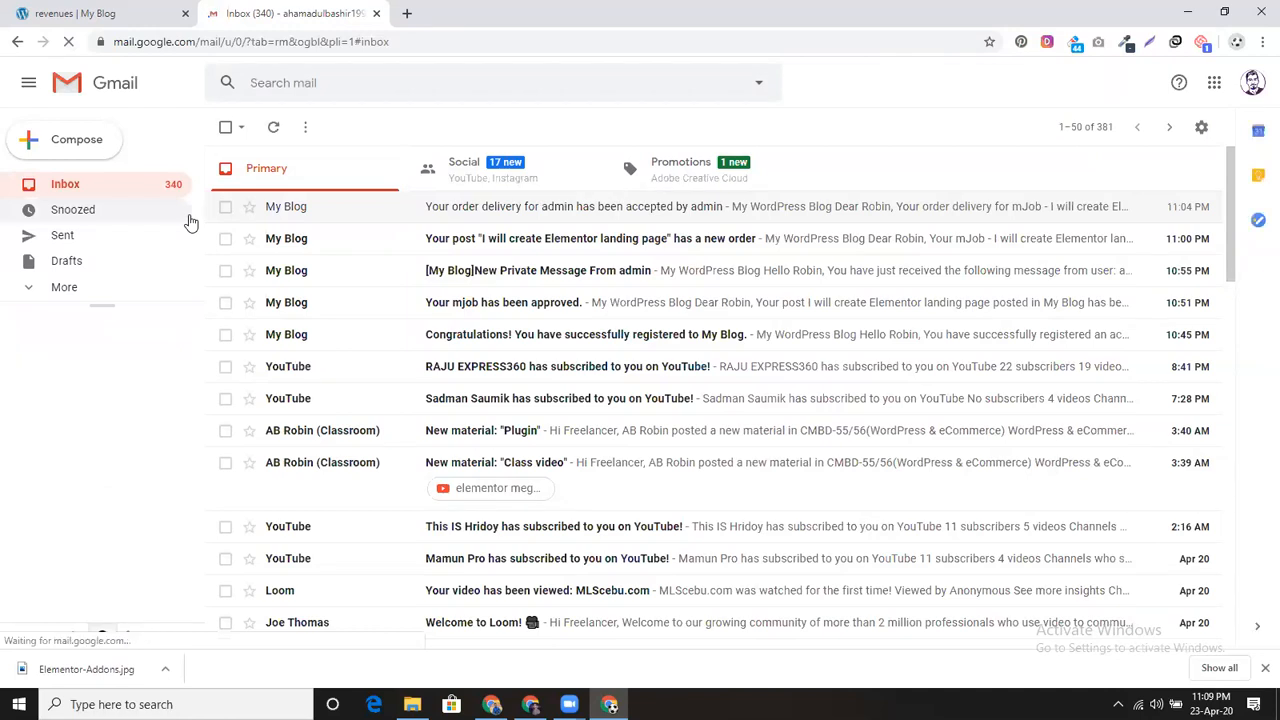
{"action": "left_click", "coordinate": [97, 290]}
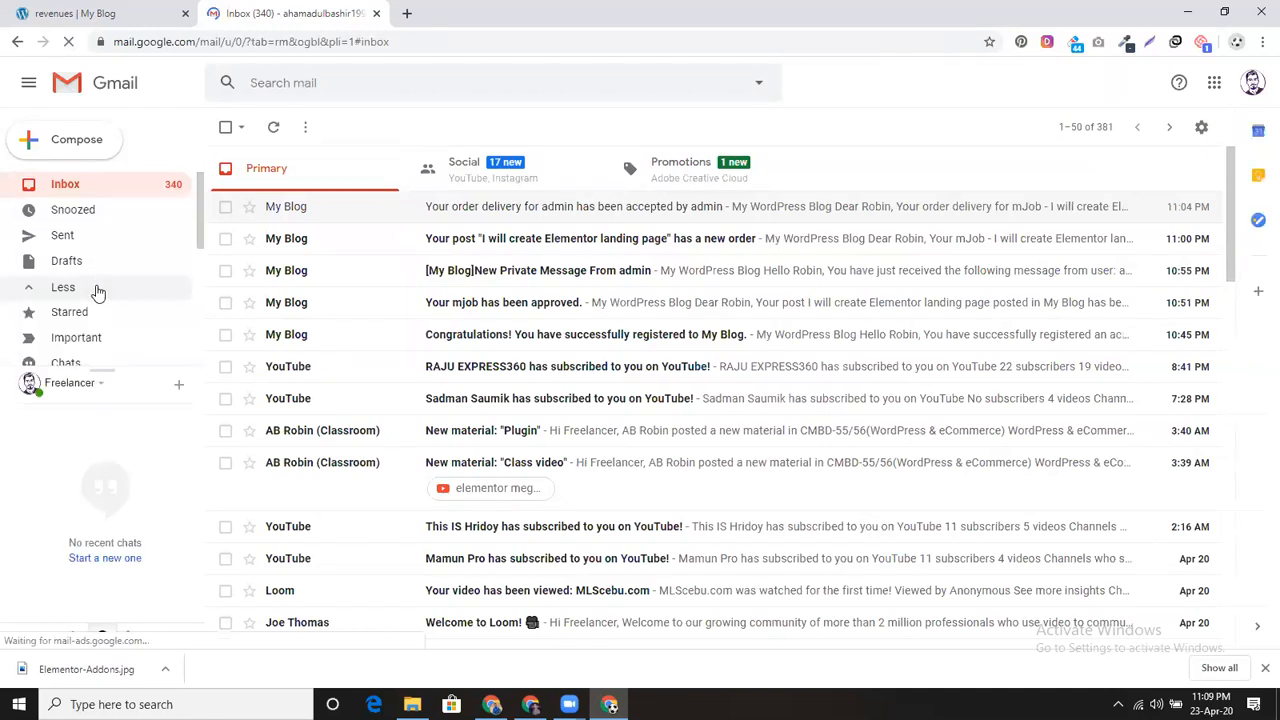
{"action": "scroll", "coordinate": [118, 328], "scroll_direction": "down", "scroll_amount": 1}
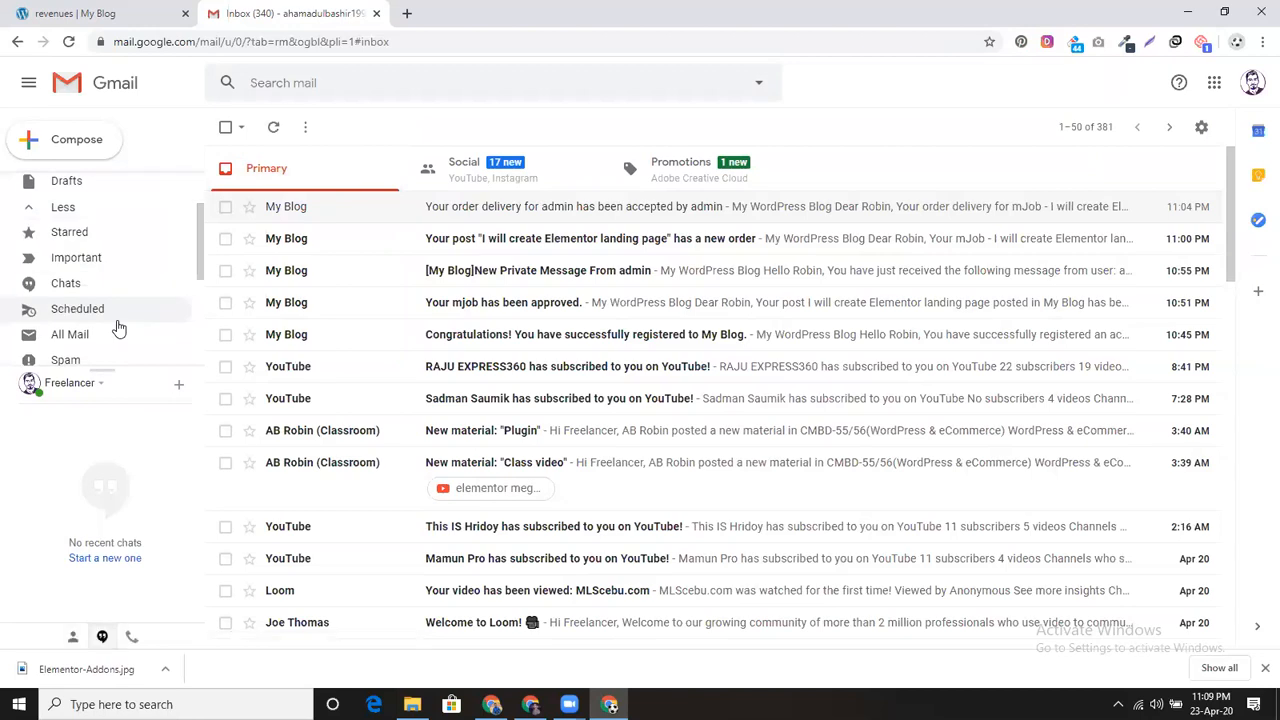
{"action": "scroll", "coordinate": [118, 328], "scroll_direction": "down", "scroll_amount": 1}
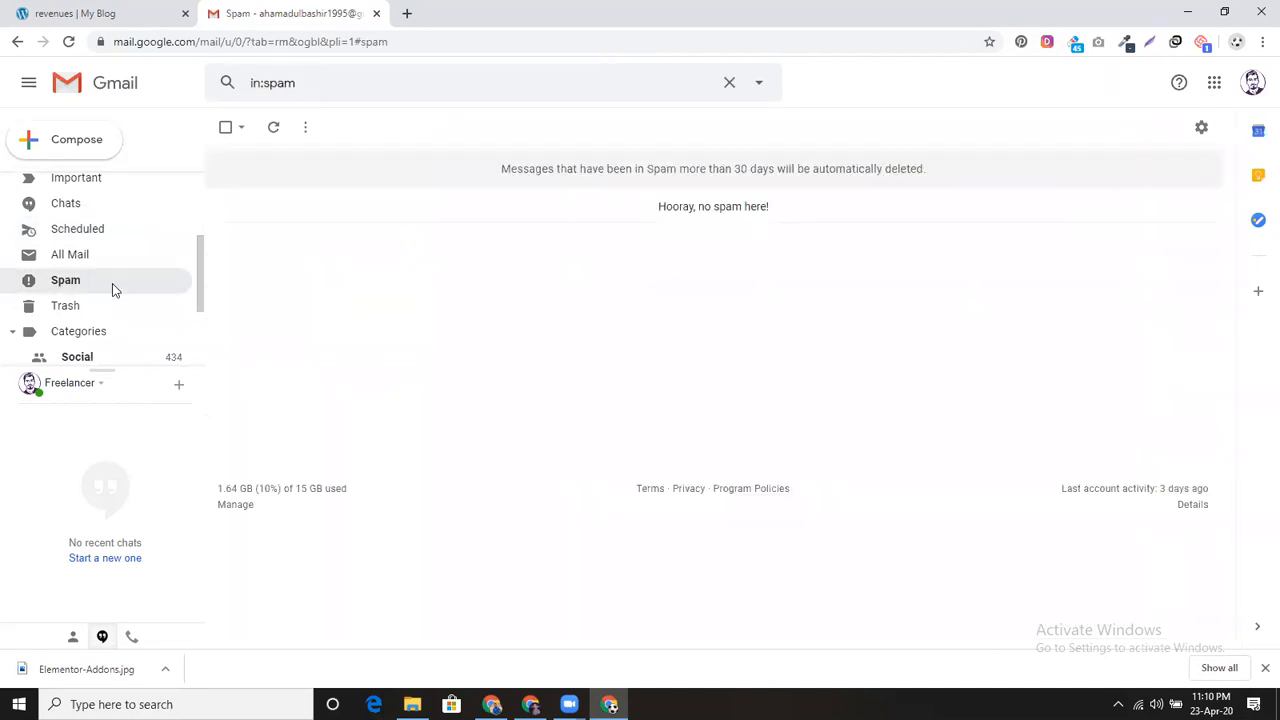
{"action": "scroll", "coordinate": [112, 286], "scroll_direction": "up", "scroll_amount": 2}
{"action": "left_click", "coordinate": [108, 192]}
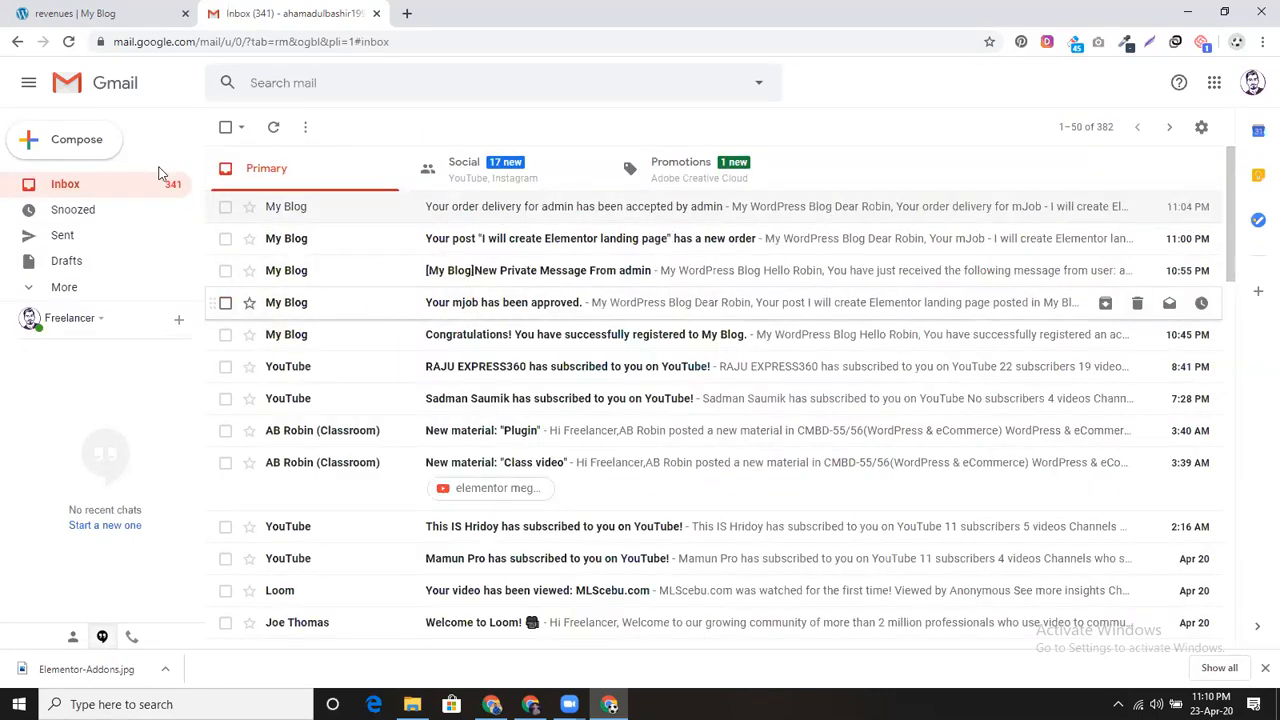
{"action": "left_click", "coordinate": [68, 41]}
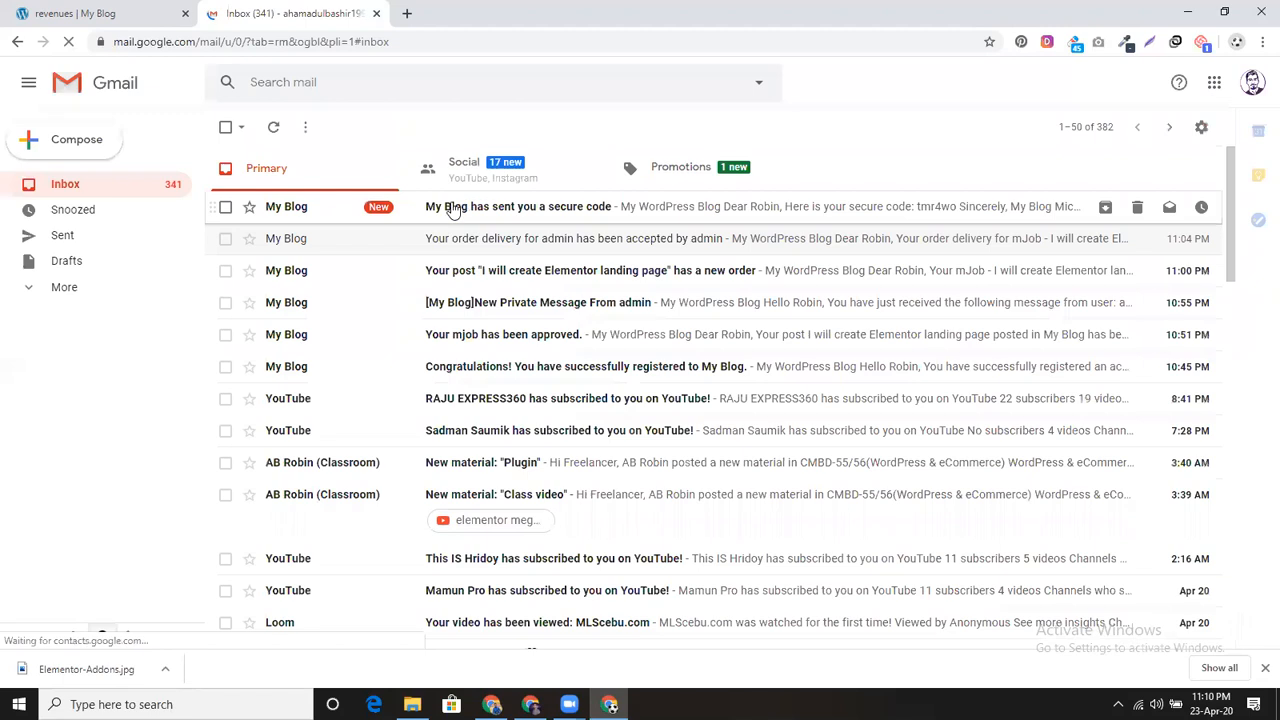
Step: Open the secure-code email and copy the code
{"action": "left_click", "coordinate": [449, 206]}
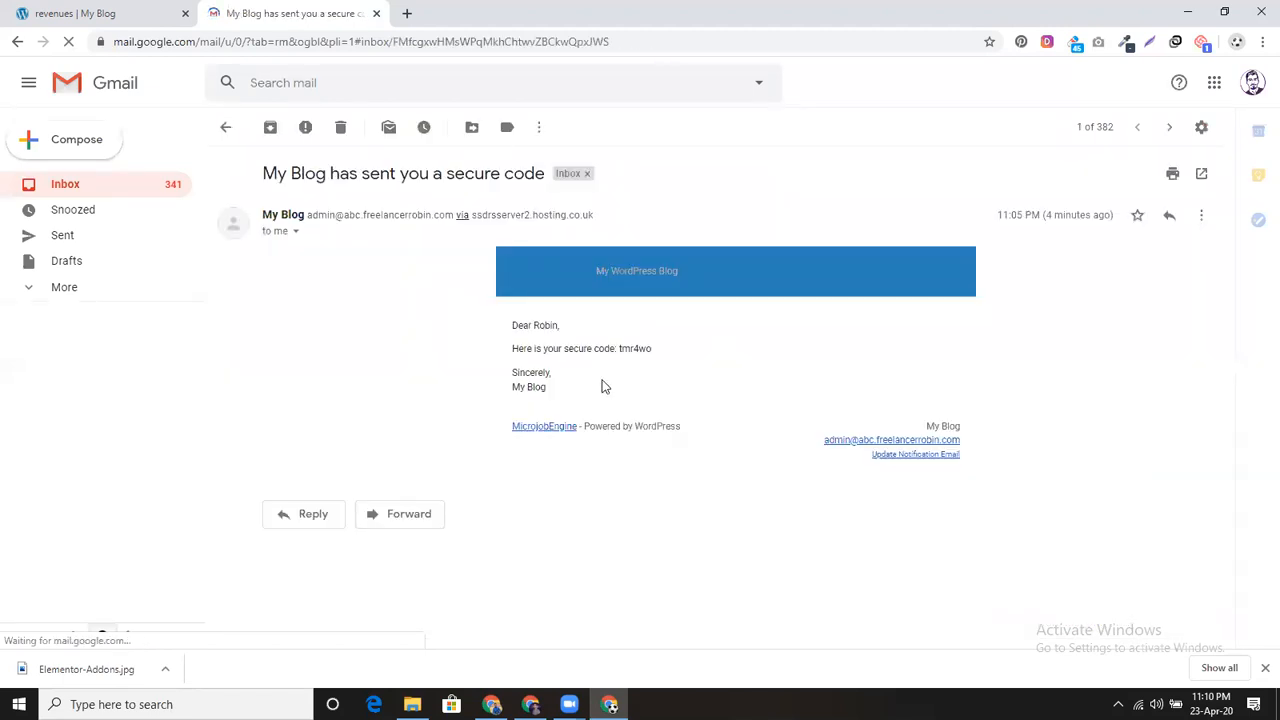
{"action": "left_click_drag", "start_coordinate": [618, 347], "coordinate": [654, 349]}
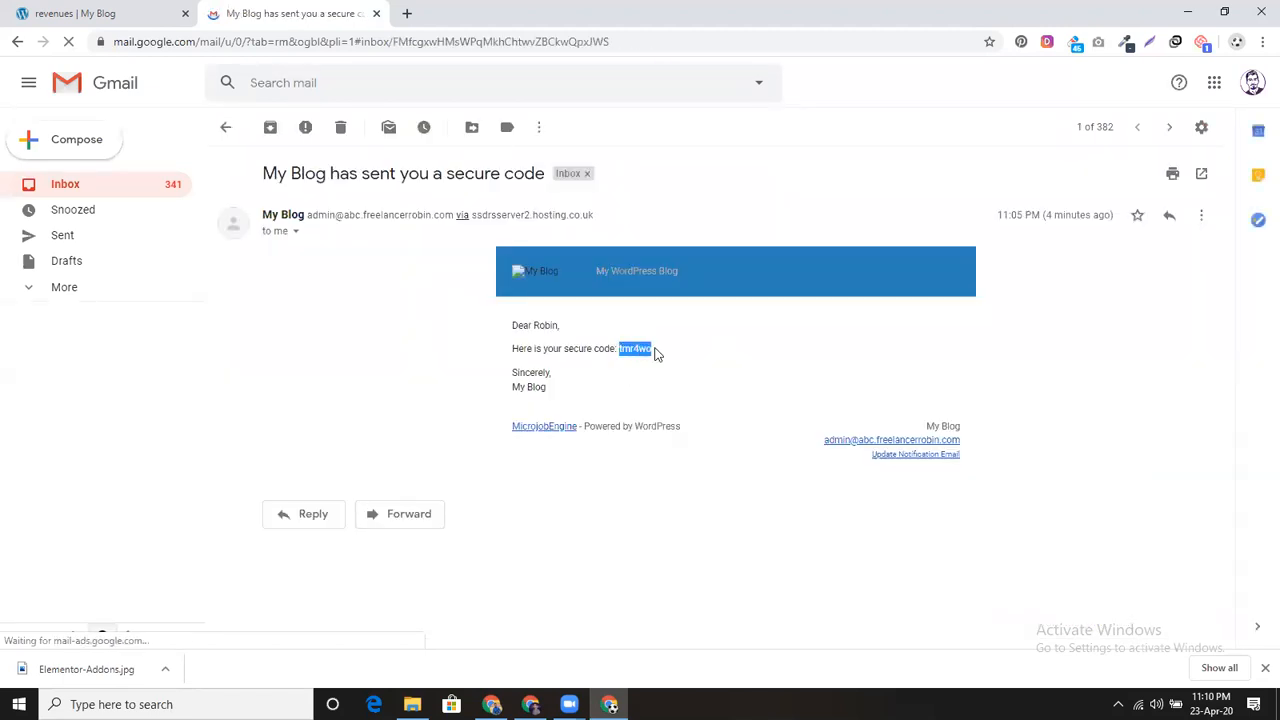
{"action": "left_click", "coordinate": [655, 349]}
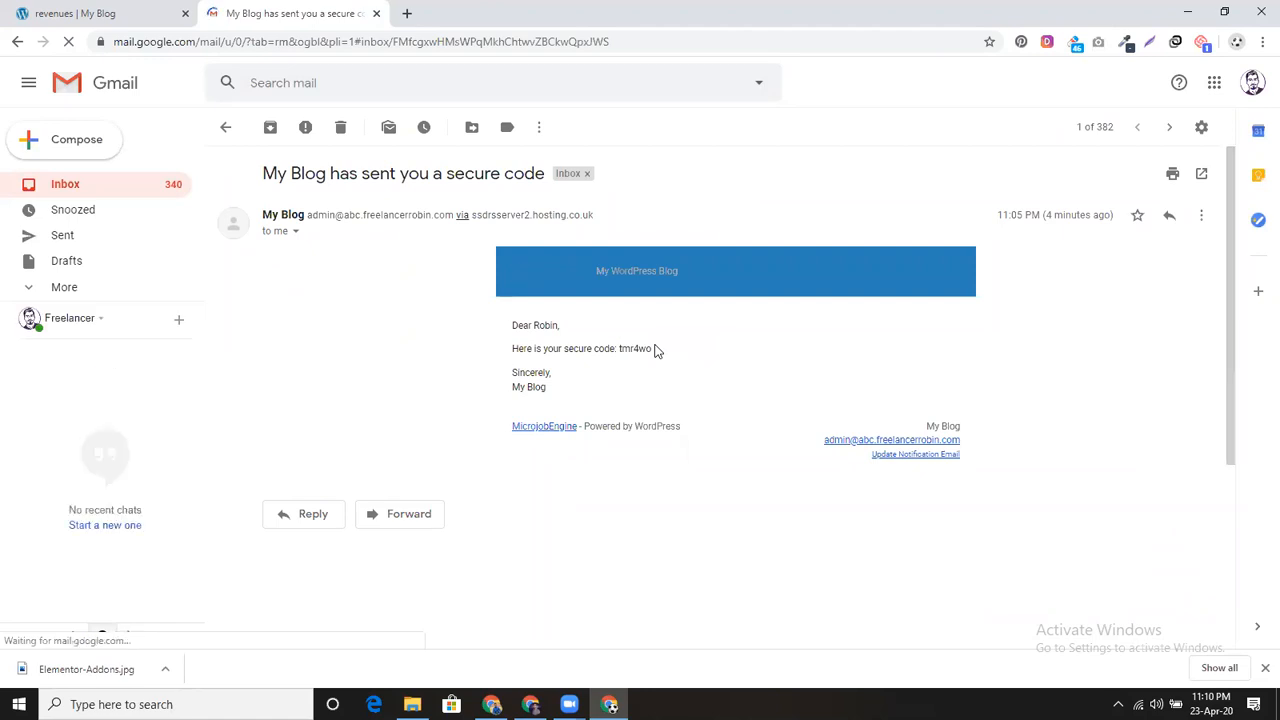
{"action": "left_click_drag", "start_coordinate": [621, 347], "coordinate": [661, 354]}
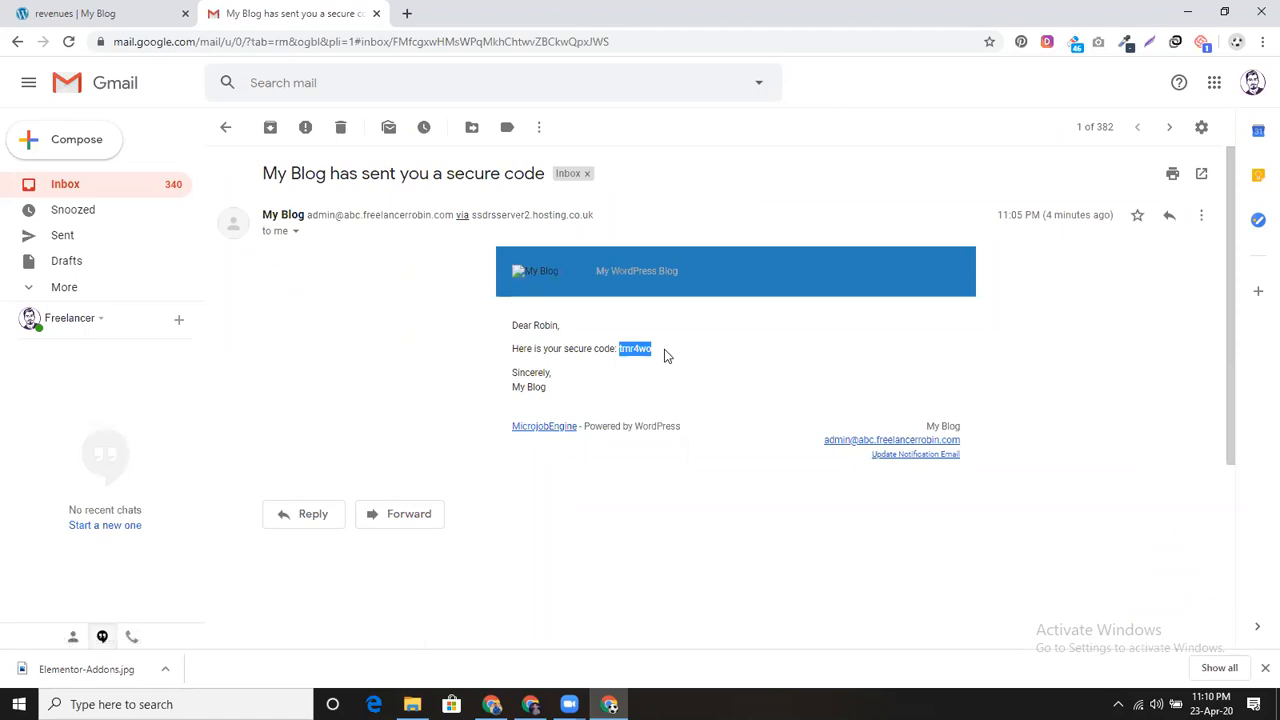
Step: Paste the code into the Secure code field and submit the withdrawal request
{"action": "left_click", "coordinate": [127, 13]}
{"action": "left_click", "coordinate": [534, 527]}
{"action": "key", "text": "ctrl+v"}
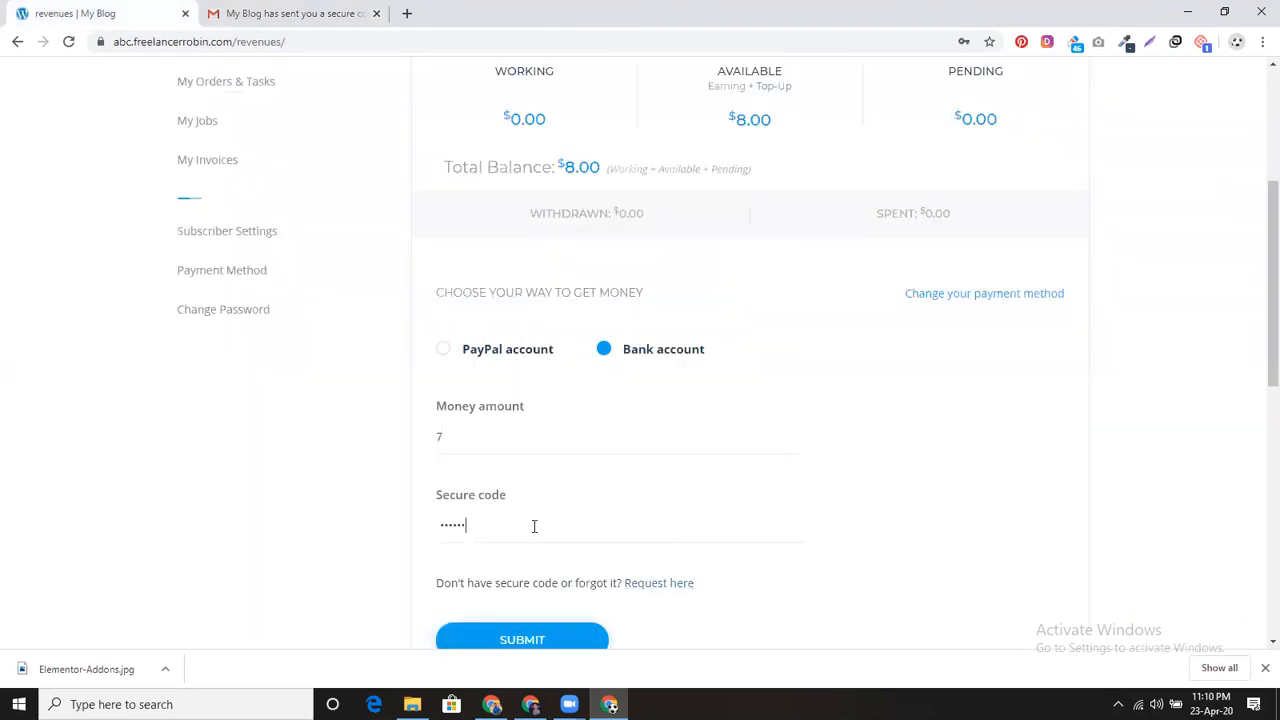
{"action": "scroll", "coordinate": [590, 585], "scroll_direction": "down", "scroll_amount": 1}
{"action": "left_click", "coordinate": [549, 563]}
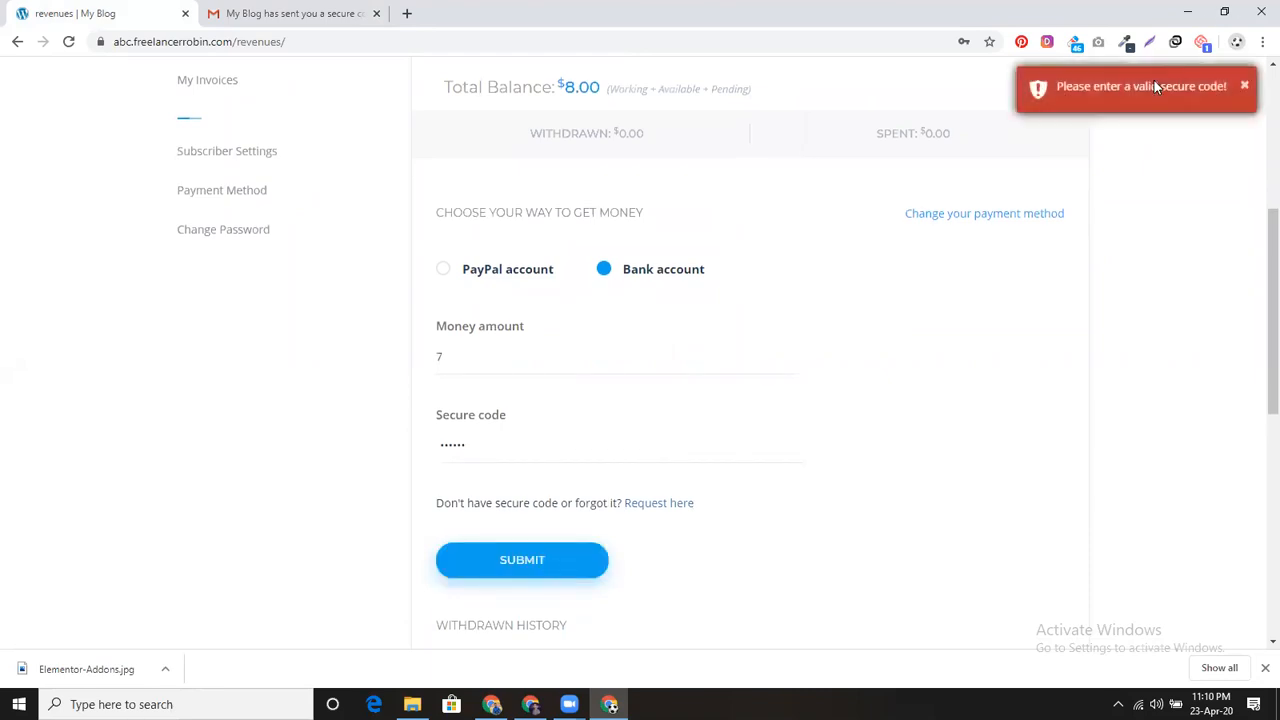
Step: Return to the Gmail inbox, reload it, and open a new browser tab
{"action": "left_click", "coordinate": [287, 10]}
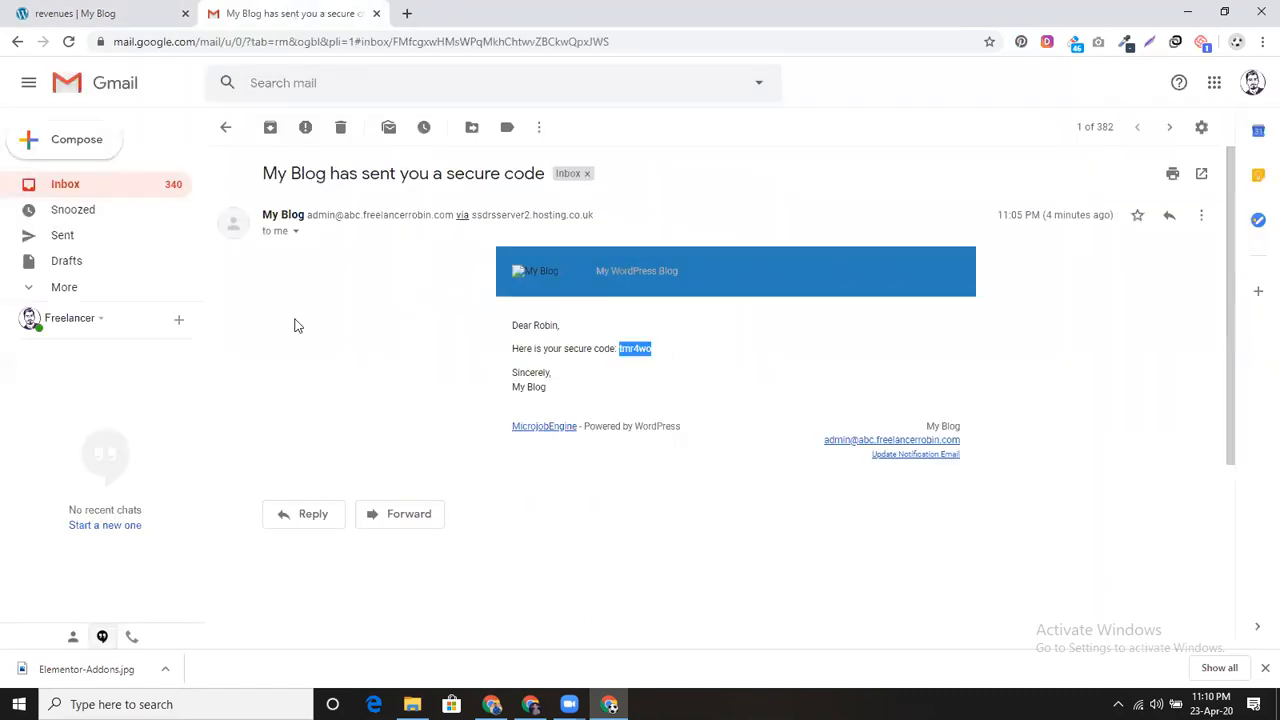
{"action": "left_click", "coordinate": [79, 185]}
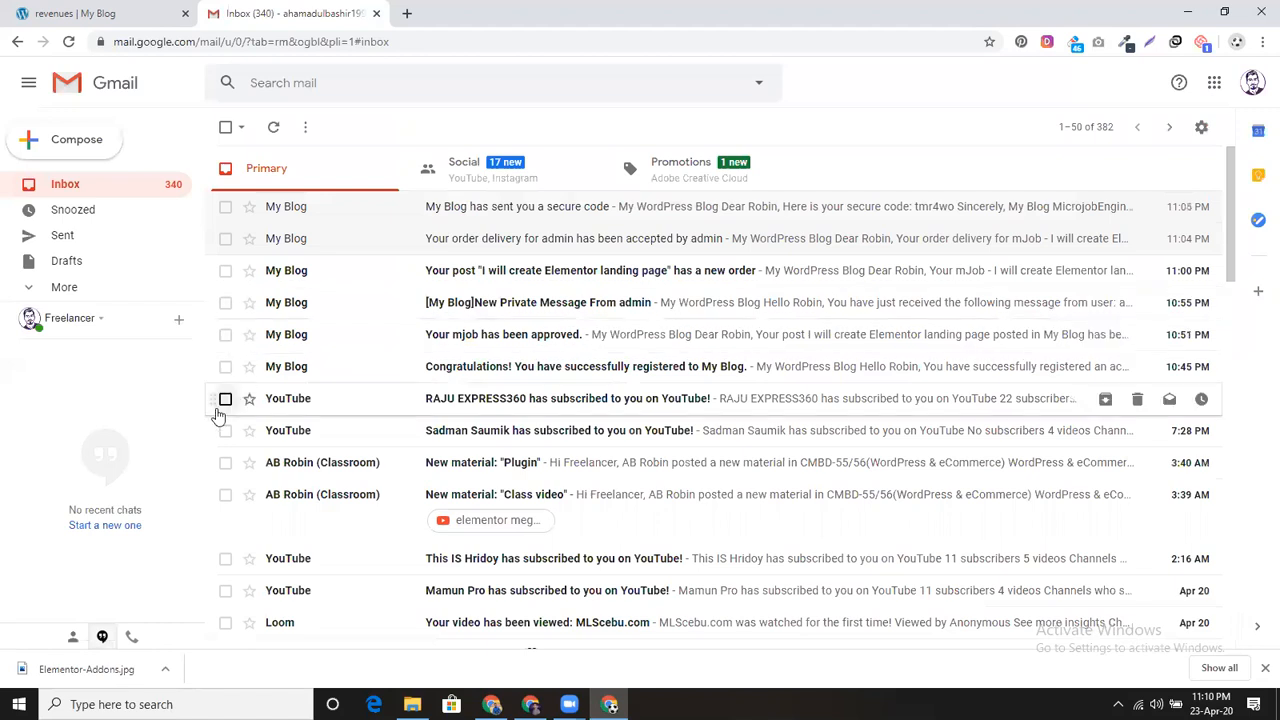
{"action": "left_click", "coordinate": [69, 43]}
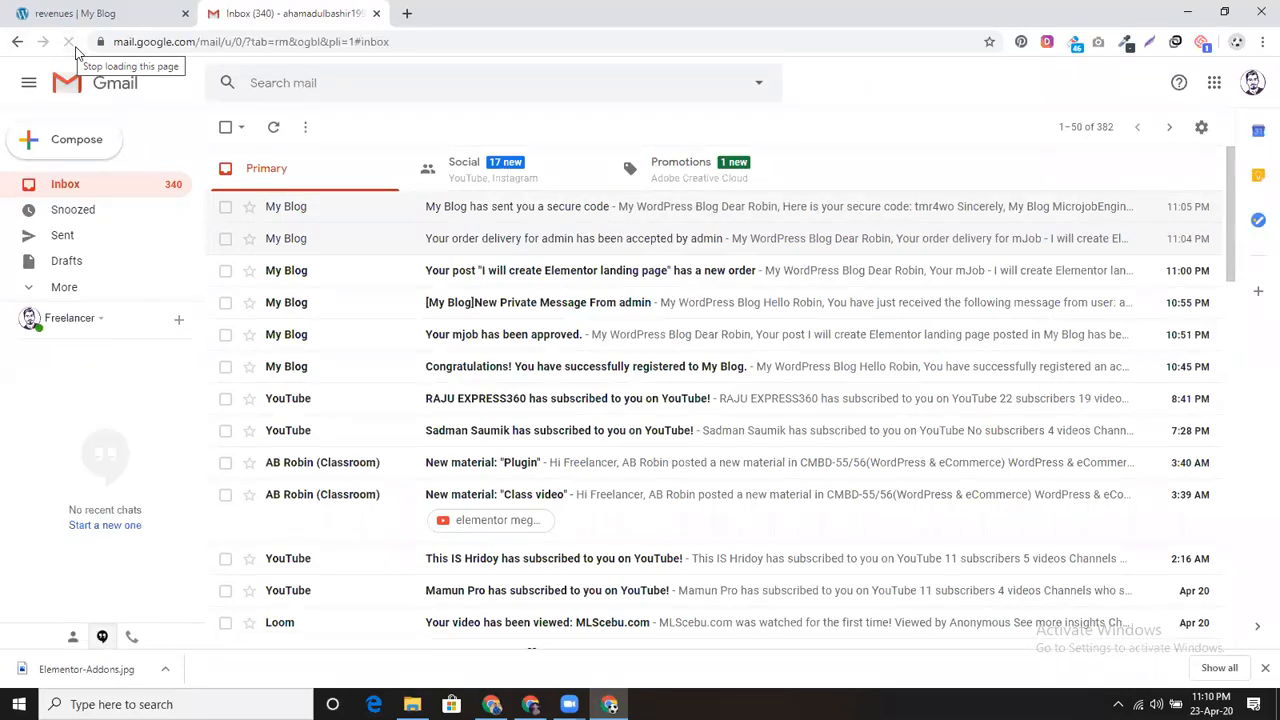
{"action": "left_click", "coordinate": [408, 13]}
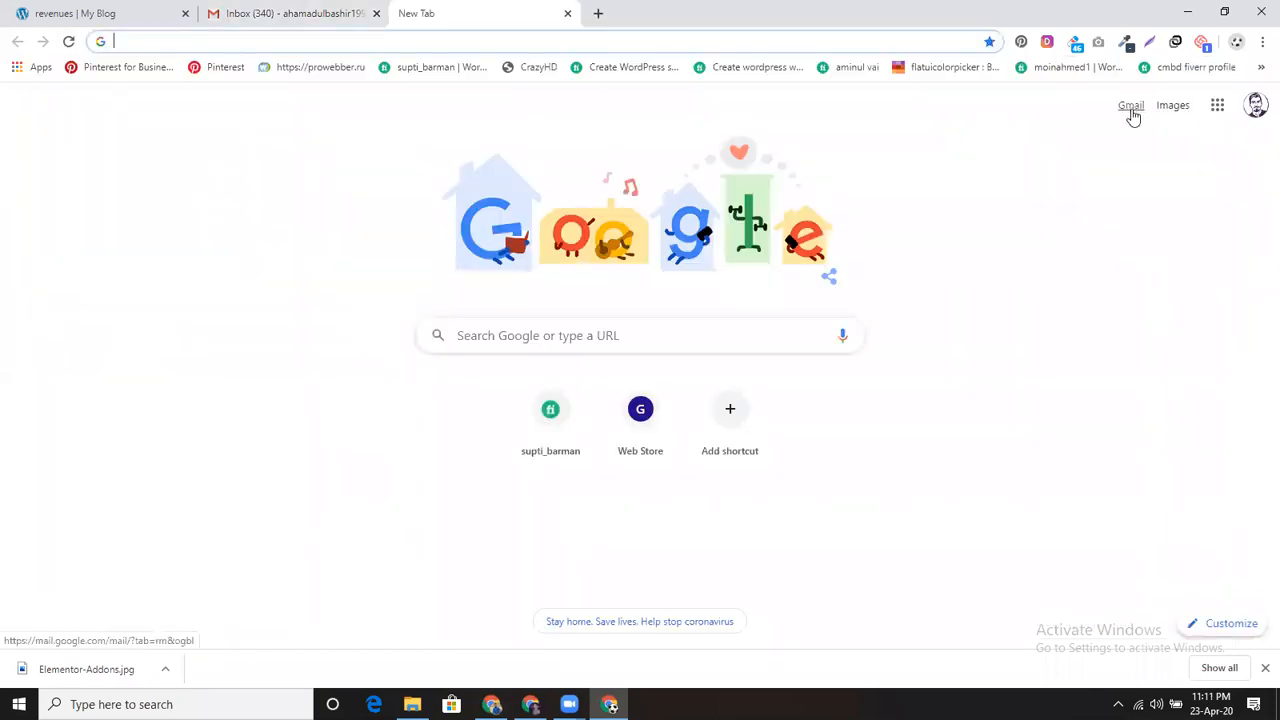
Step: Recheck the secure-code email in Gmail, then return to the Revenues withdrawal form
{"action": "left_click", "coordinate": [1132, 112]}
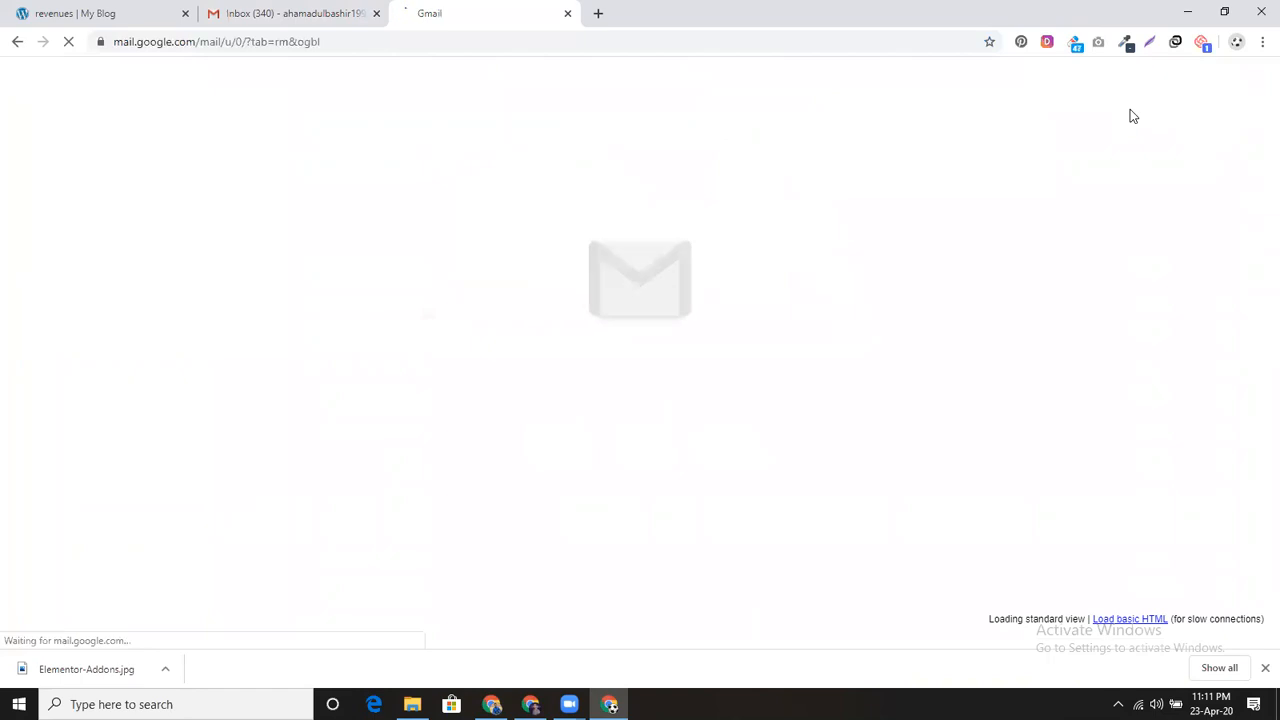
{"action": "left_click", "coordinate": [375, 14]}
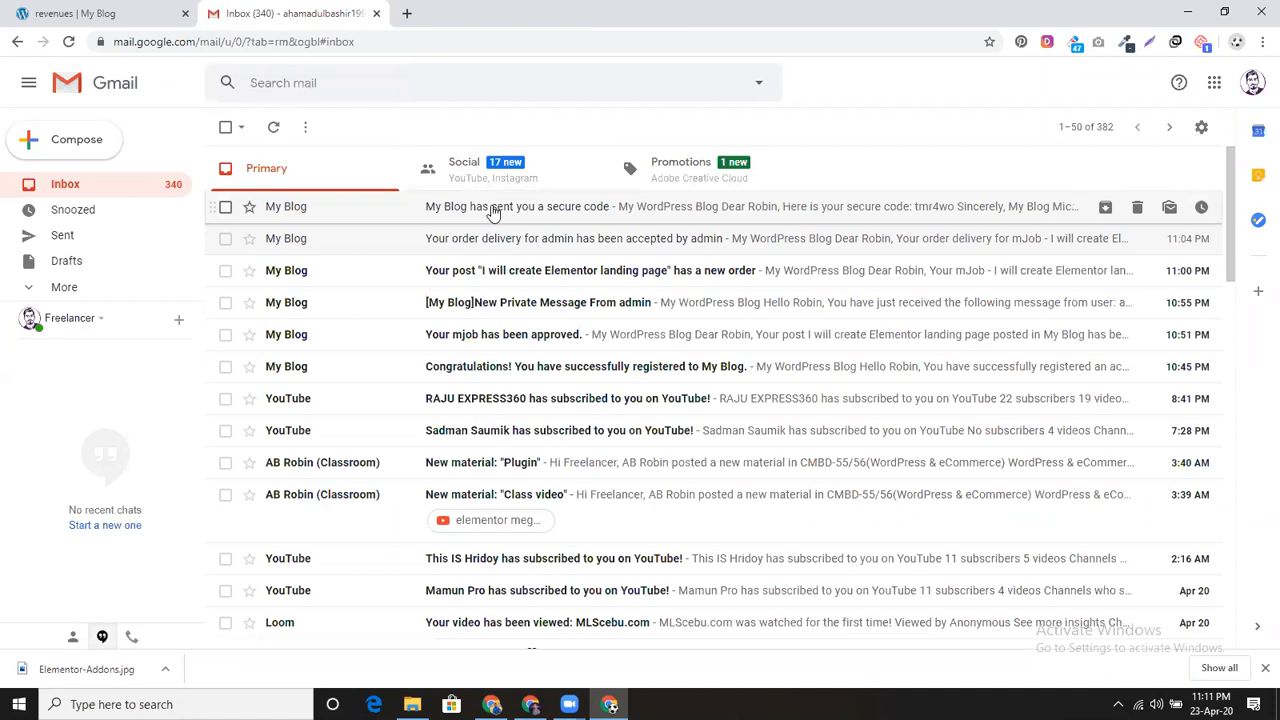
{"action": "left_click", "coordinate": [492, 210]}
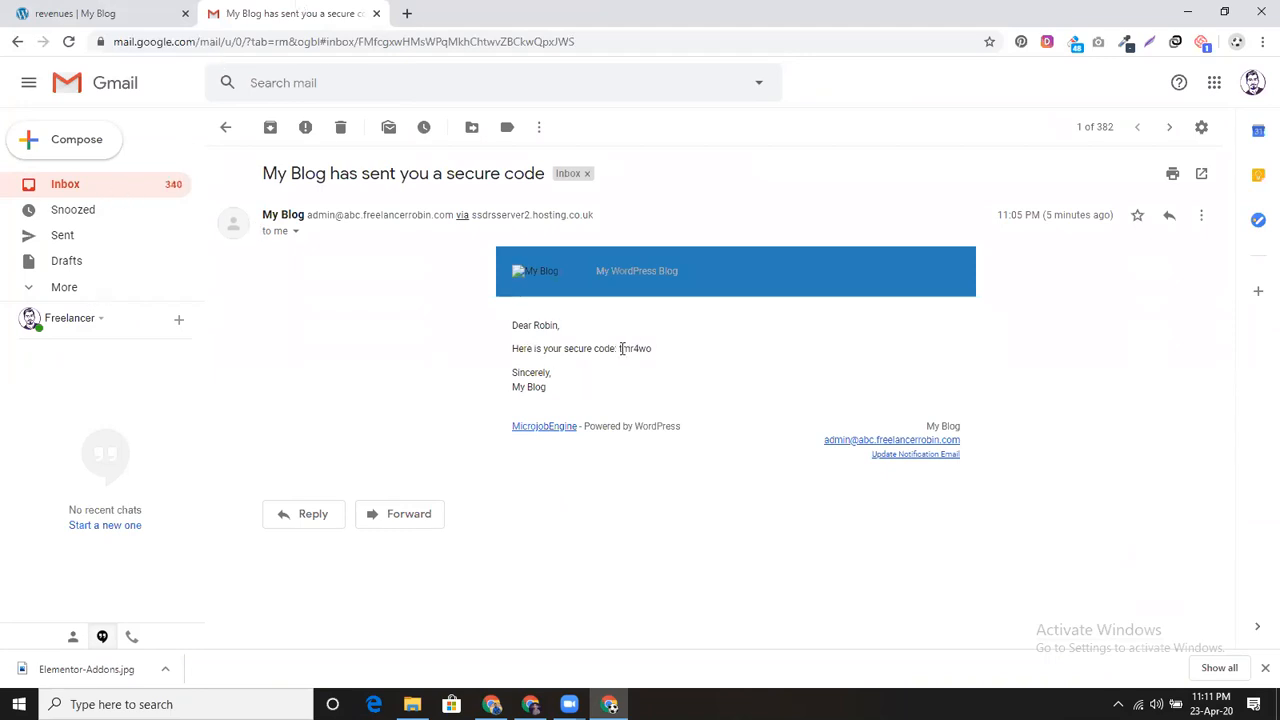
{"action": "left_click", "coordinate": [140, 185]}
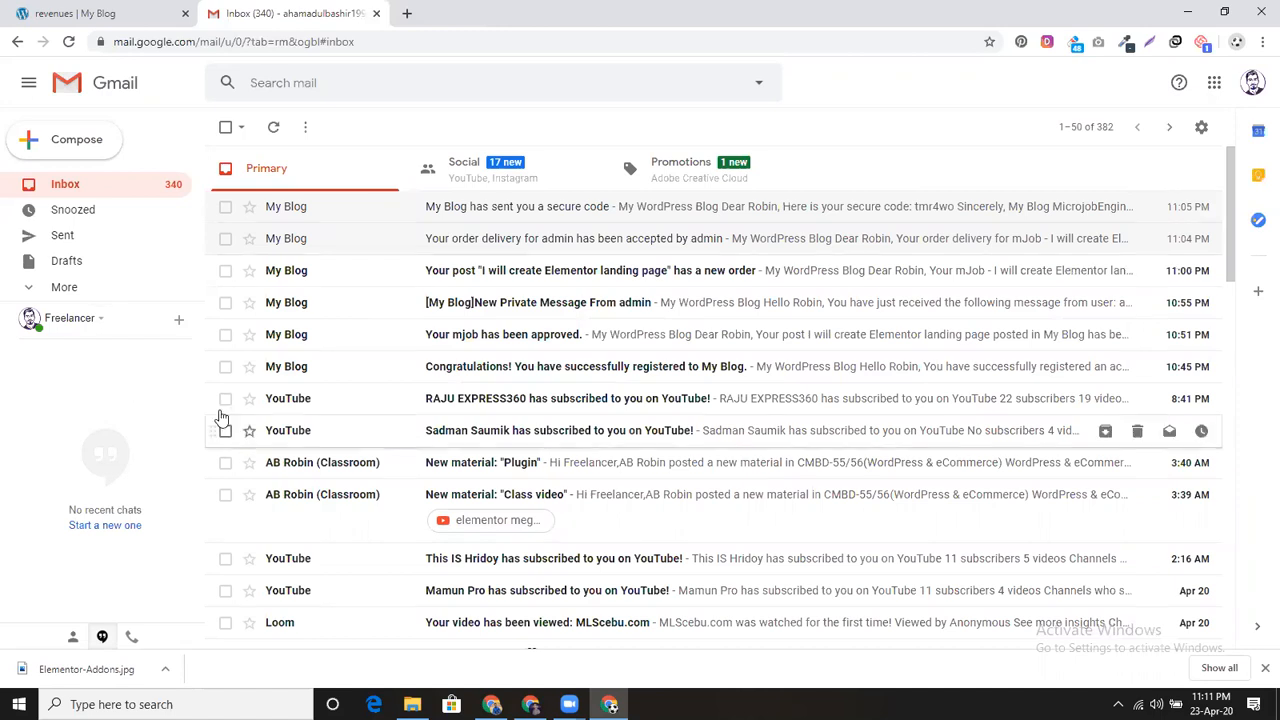
{"action": "left_click", "coordinate": [100, 13]}
{"action": "scroll", "coordinate": [531, 486], "scroll_direction": "down", "scroll_amount": 1}
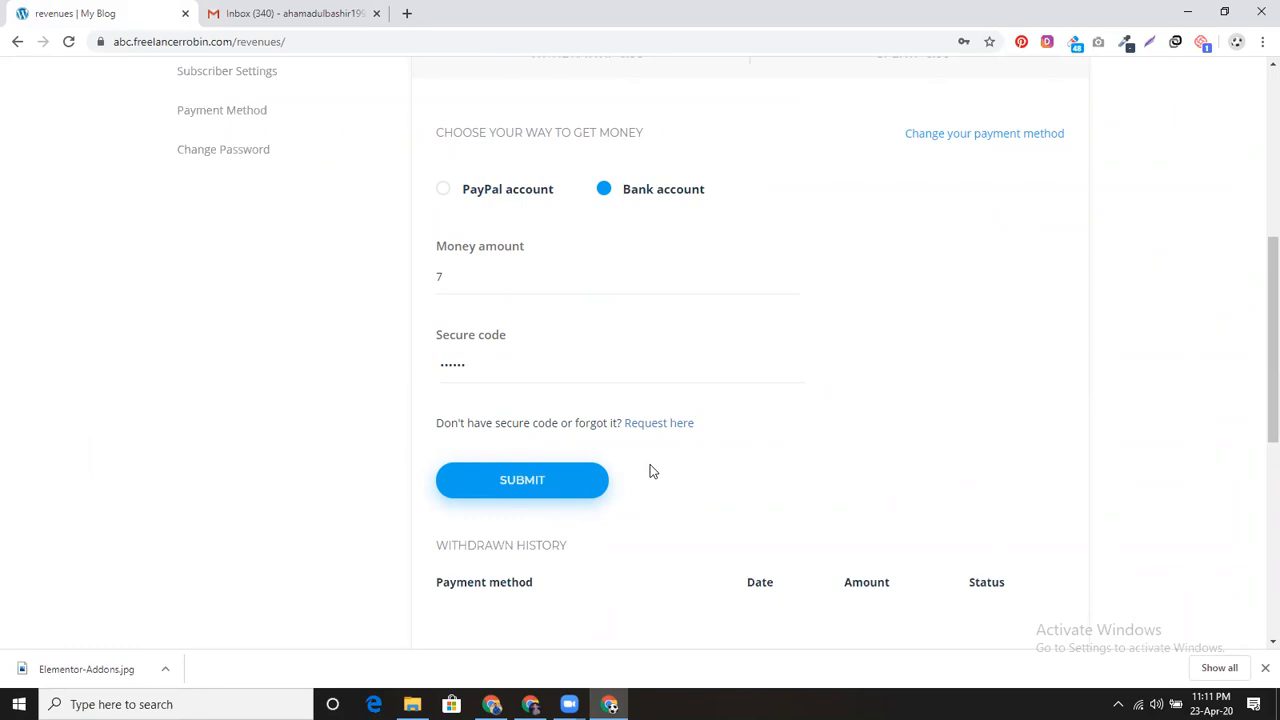
Step: Open the MicrojobENGINE homepage in a new tab and look over its top section
{"action": "scroll", "coordinate": [650, 470], "scroll_direction": "up", "scroll_amount": 3}
{"action": "scroll", "coordinate": [650, 470], "scroll_direction": "up", "scroll_amount": 2}
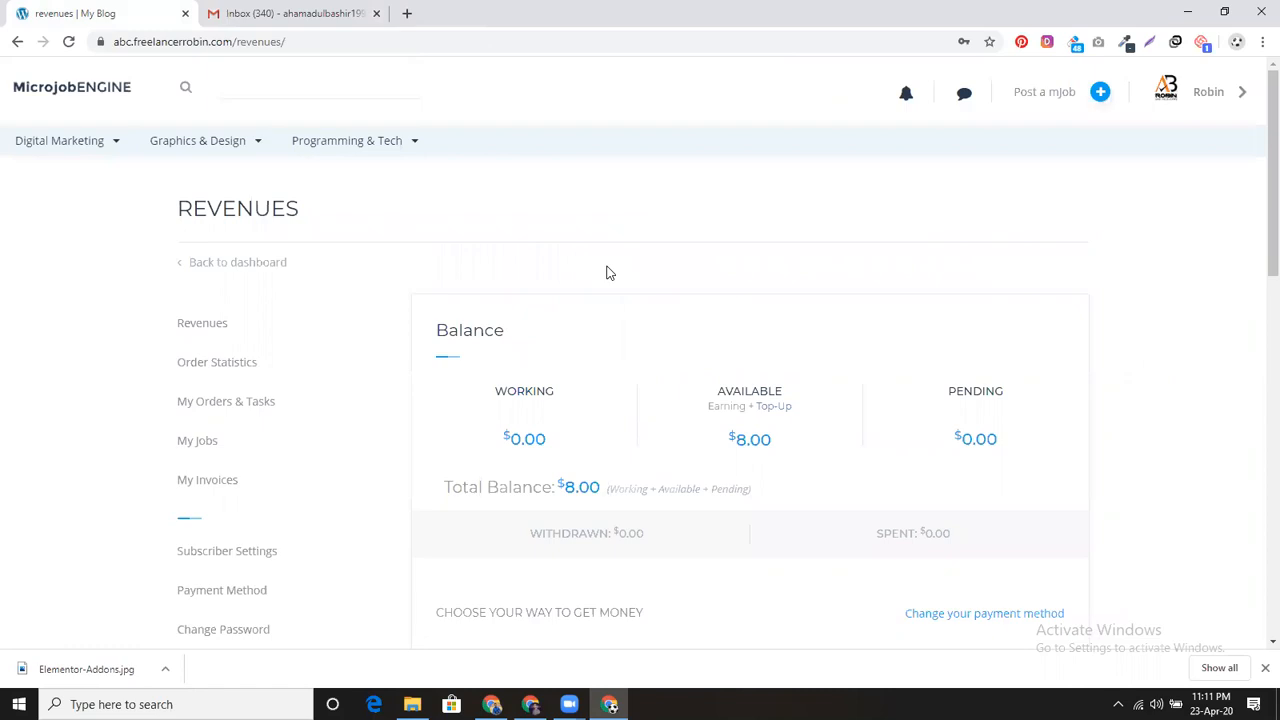
{"action": "middle_click", "coordinate": [88, 91]}
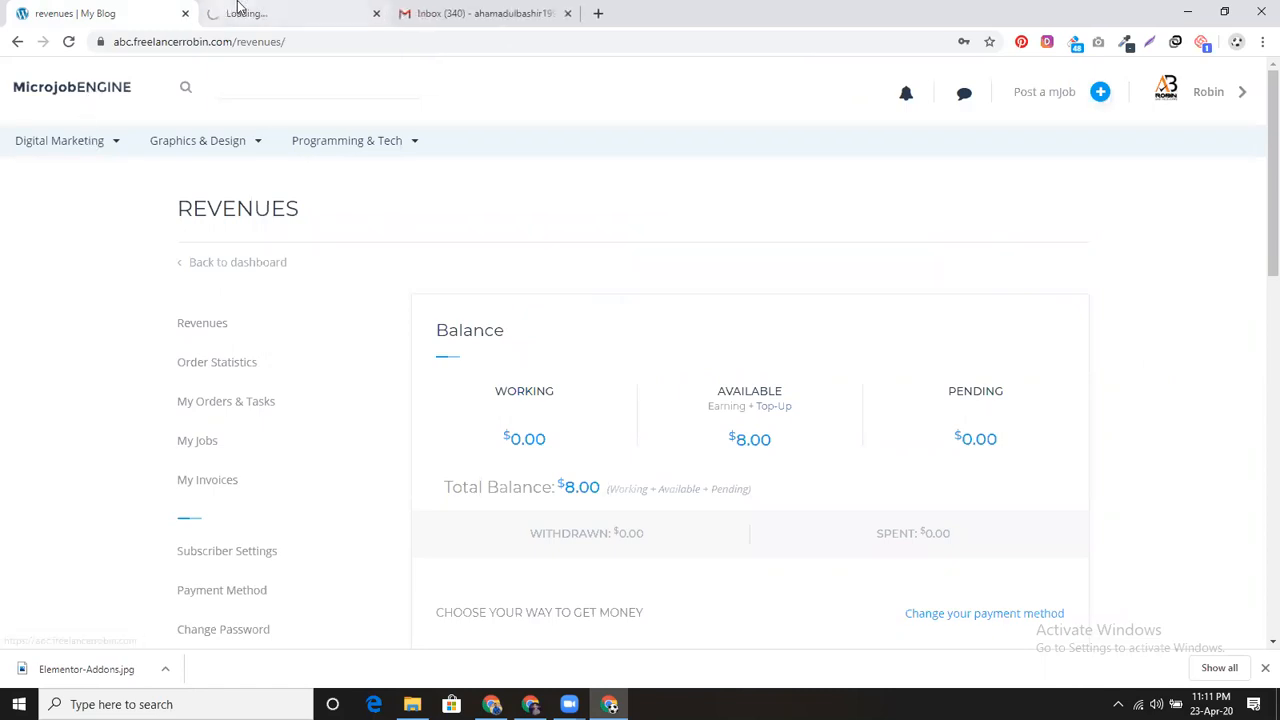
{"action": "left_click", "coordinate": [238, 8]}
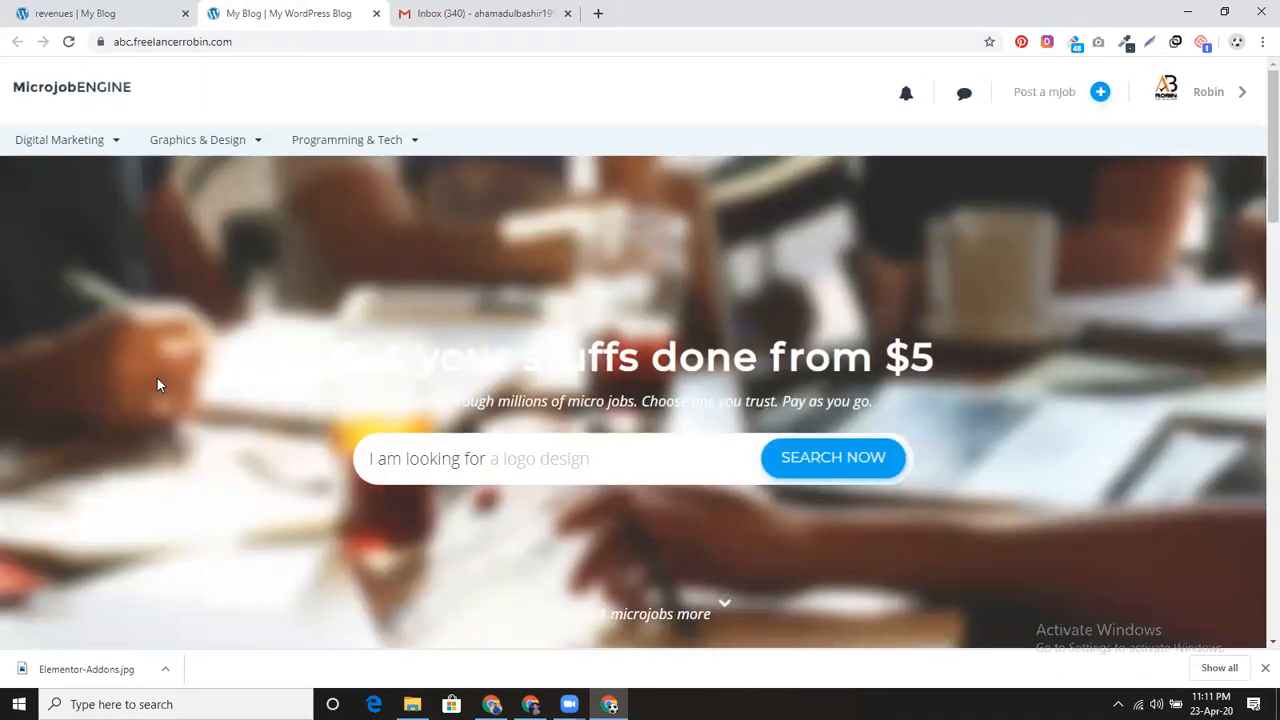
{"action": "scroll", "coordinate": [647, 228], "scroll_direction": "down", "scroll_amount": 2}
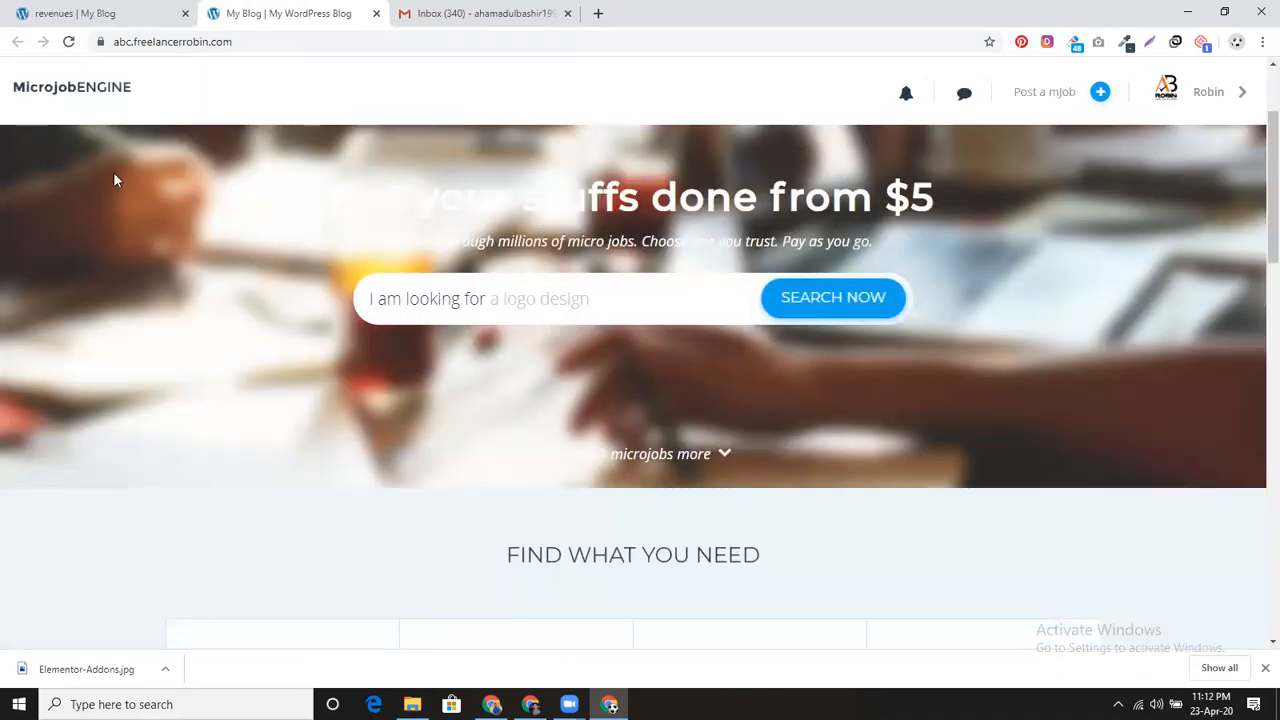
{"action": "scroll", "coordinate": [666, 437], "scroll_direction": "up", "scroll_amount": 2}
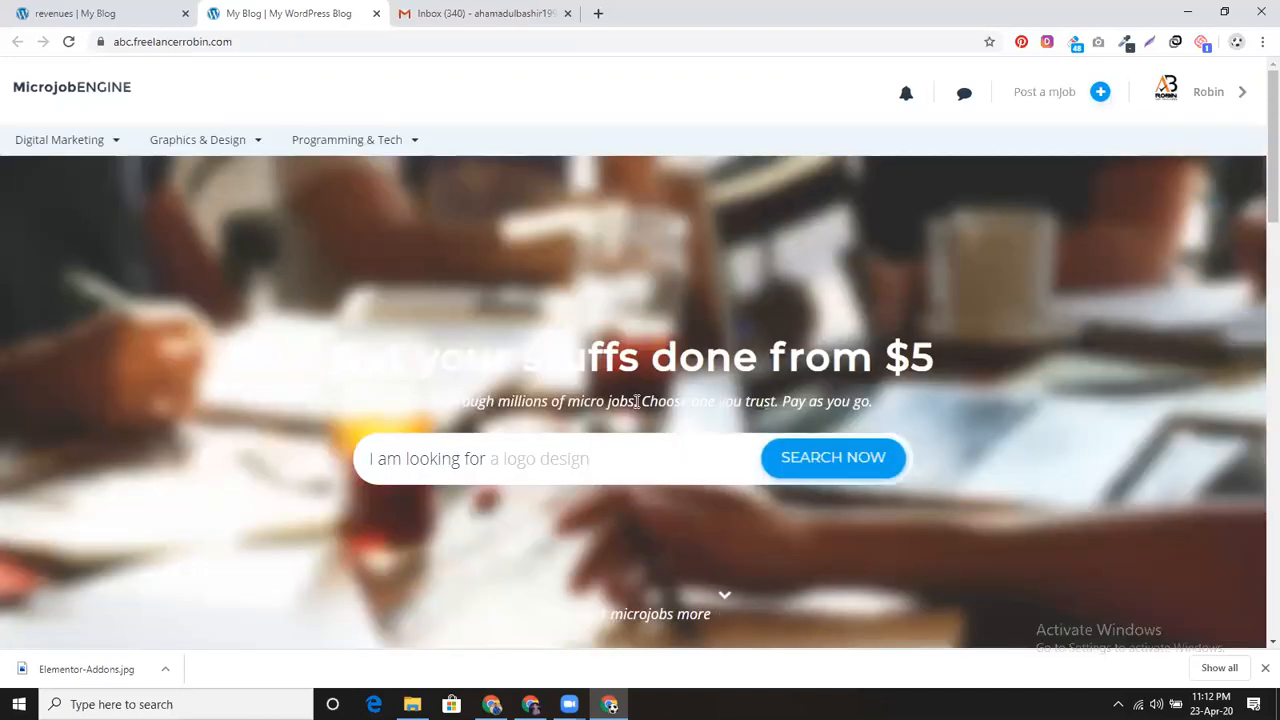
Step: Scroll through the rest of the homepage, then bring up the admin window with the Elementor order
{"action": "scroll", "coordinate": [570, 410], "scroll_direction": "down", "scroll_amount": 3}
{"action": "scroll", "coordinate": [566, 403], "scroll_direction": "down", "scroll_amount": 6}
{"action": "scroll", "coordinate": [574, 400], "scroll_direction": "down", "scroll_amount": 3}
{"action": "scroll", "coordinate": [540, 470], "scroll_direction": "down", "scroll_amount": 4}
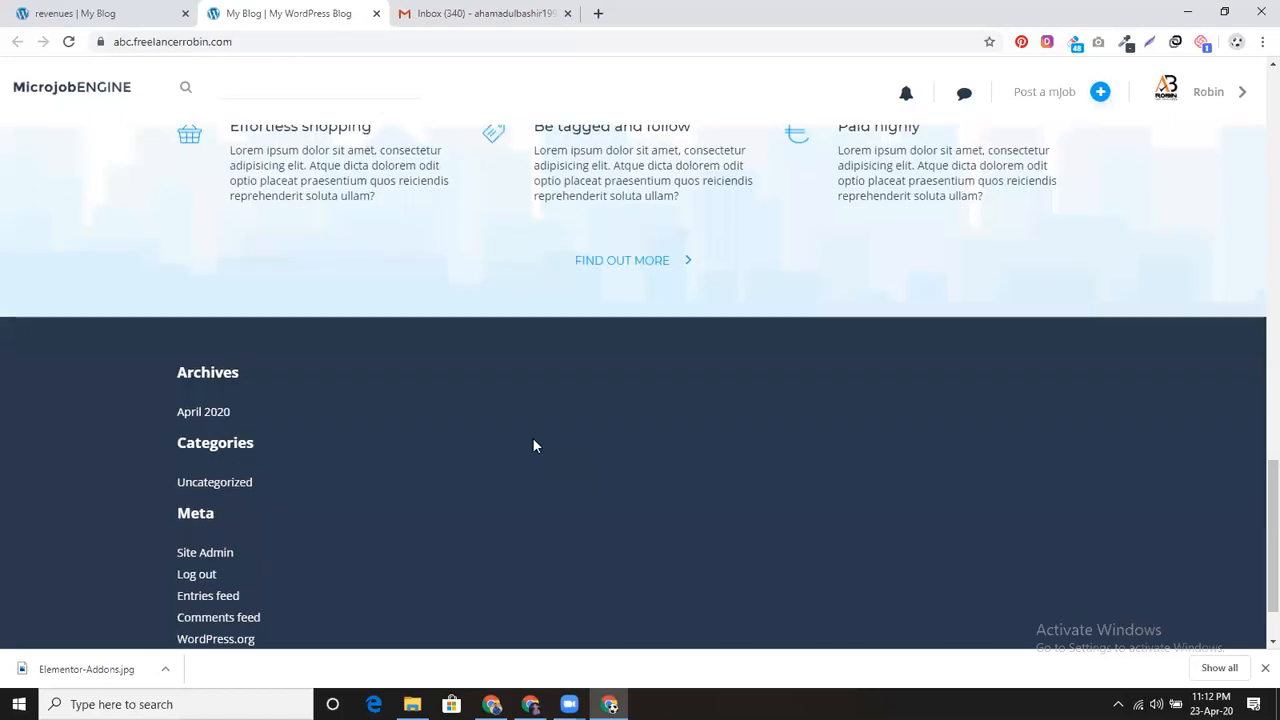
{"action": "scroll", "coordinate": [532, 437], "scroll_direction": "up", "scroll_amount": 1}
{"action": "scroll", "coordinate": [532, 440], "scroll_direction": "up", "scroll_amount": 12}
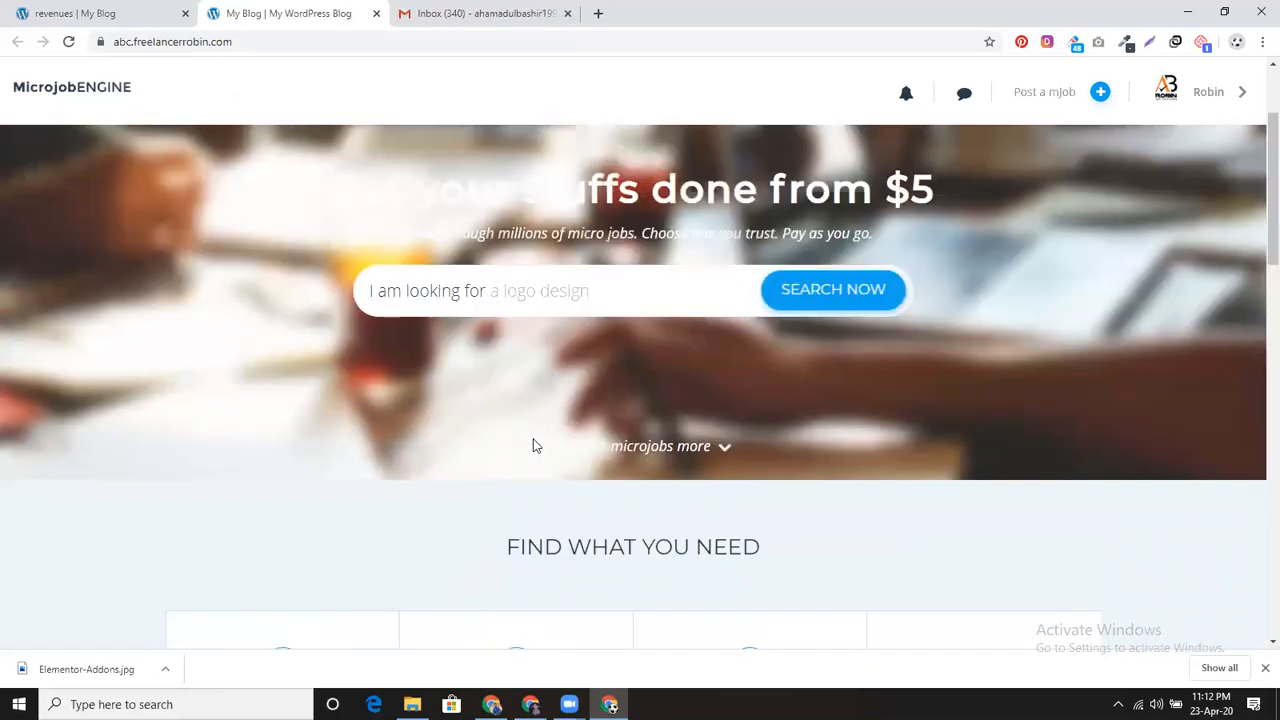
{"action": "left_click", "coordinate": [480, 13]}
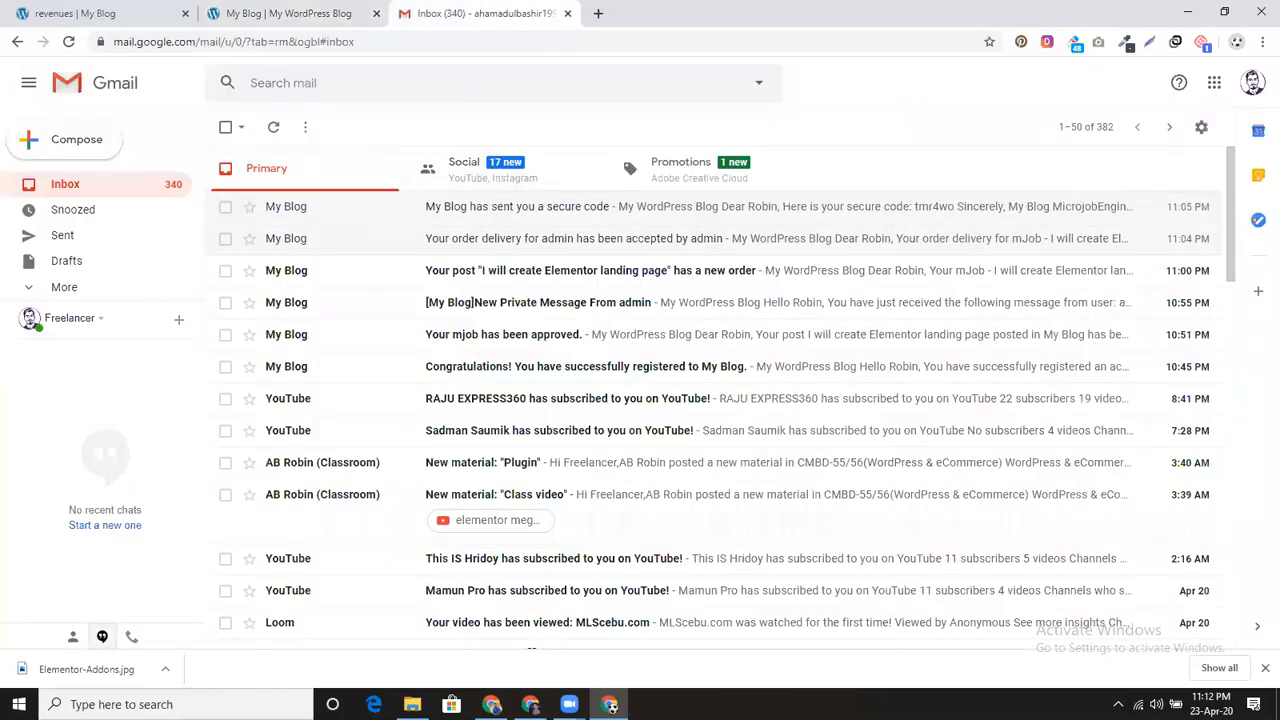
{"action": "left_click", "coordinate": [491, 704]}
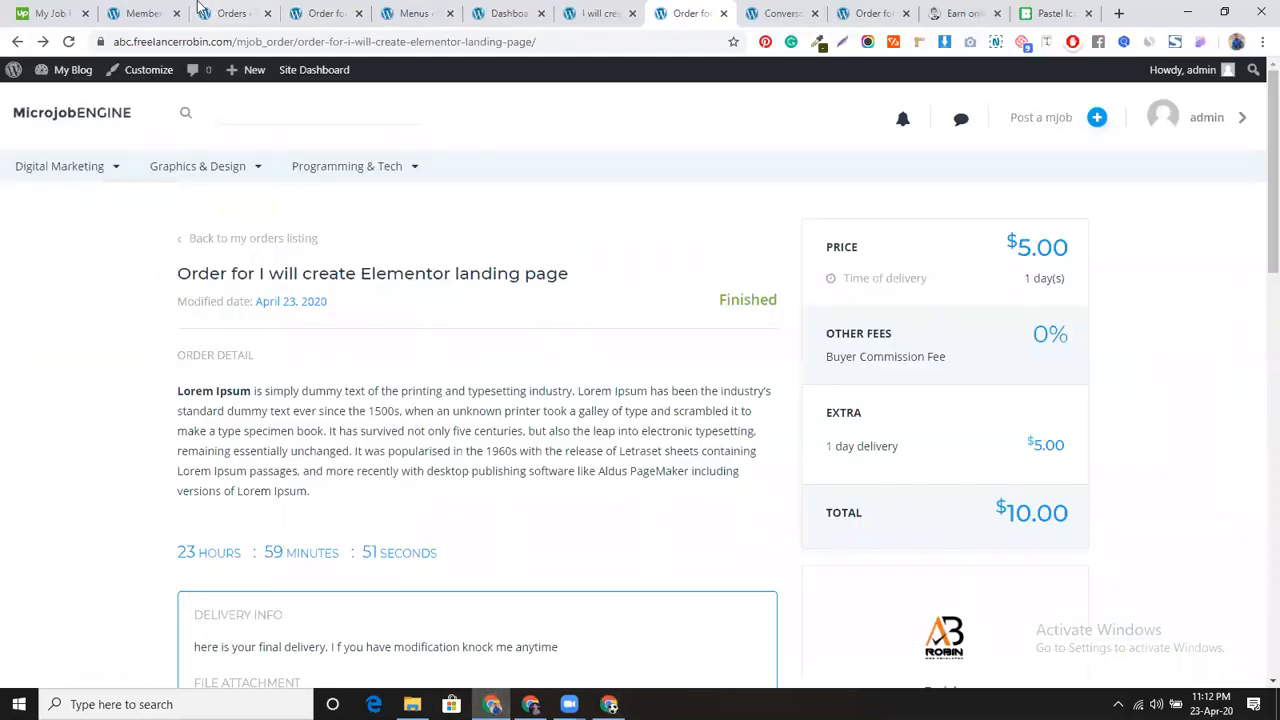
Step: From the Members List page, open Appearance > Customize in a new tab
{"action": "left_click", "coordinate": [160, 10]}
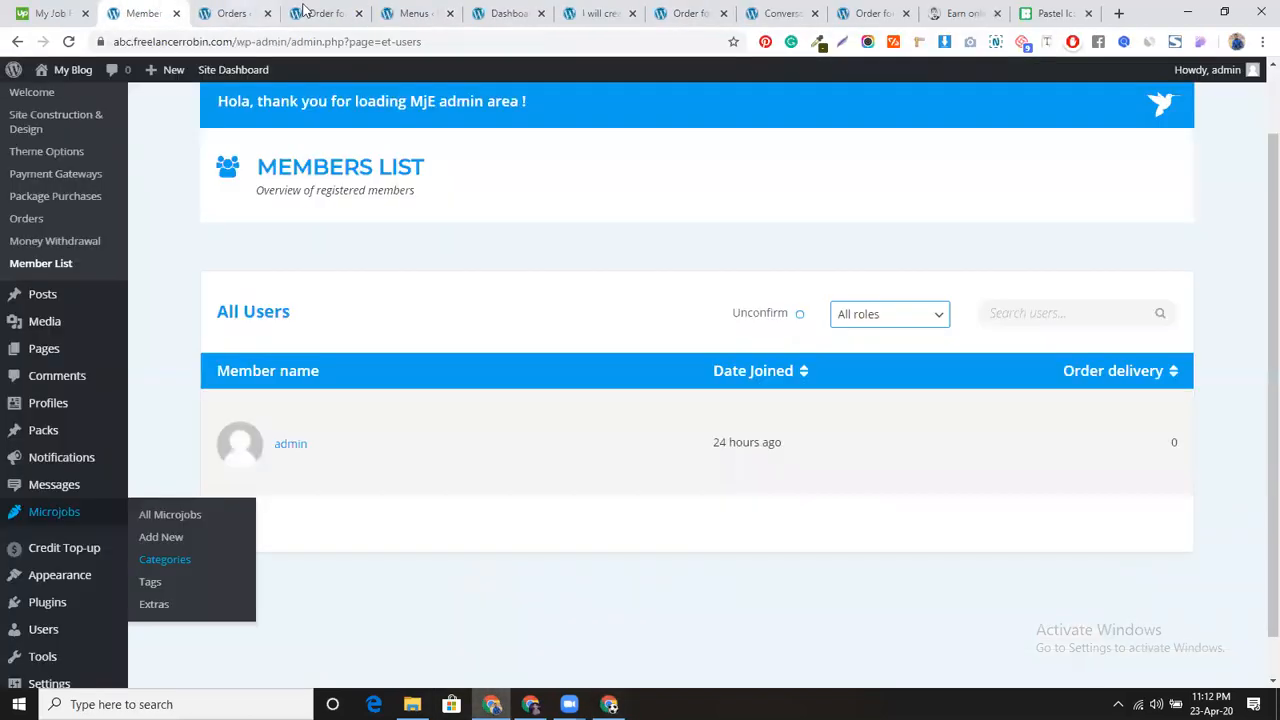
{"action": "scroll", "coordinate": [80, 532], "scroll_direction": "down", "scroll_amount": 1}
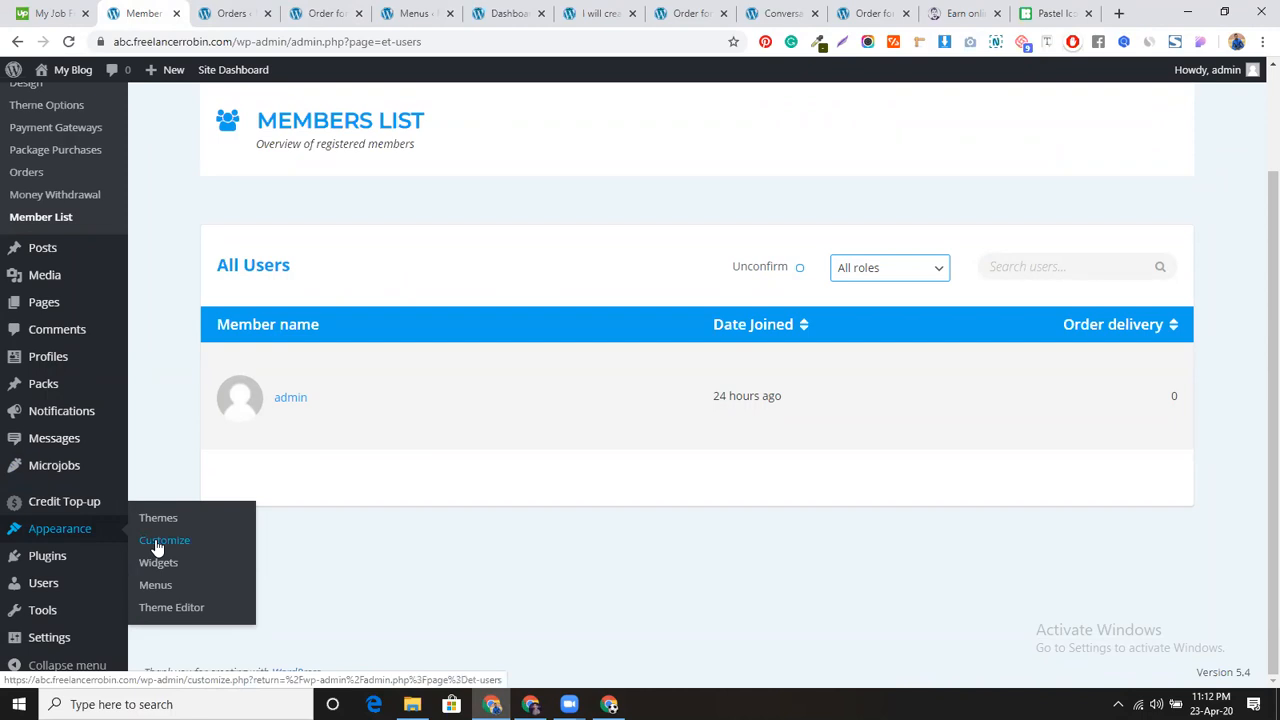
{"action": "left_click_drag", "start_coordinate": [157, 547], "coordinate": [337, 540]}
{"action": "left_click", "coordinate": [190, 548], "text": "ctrl"}
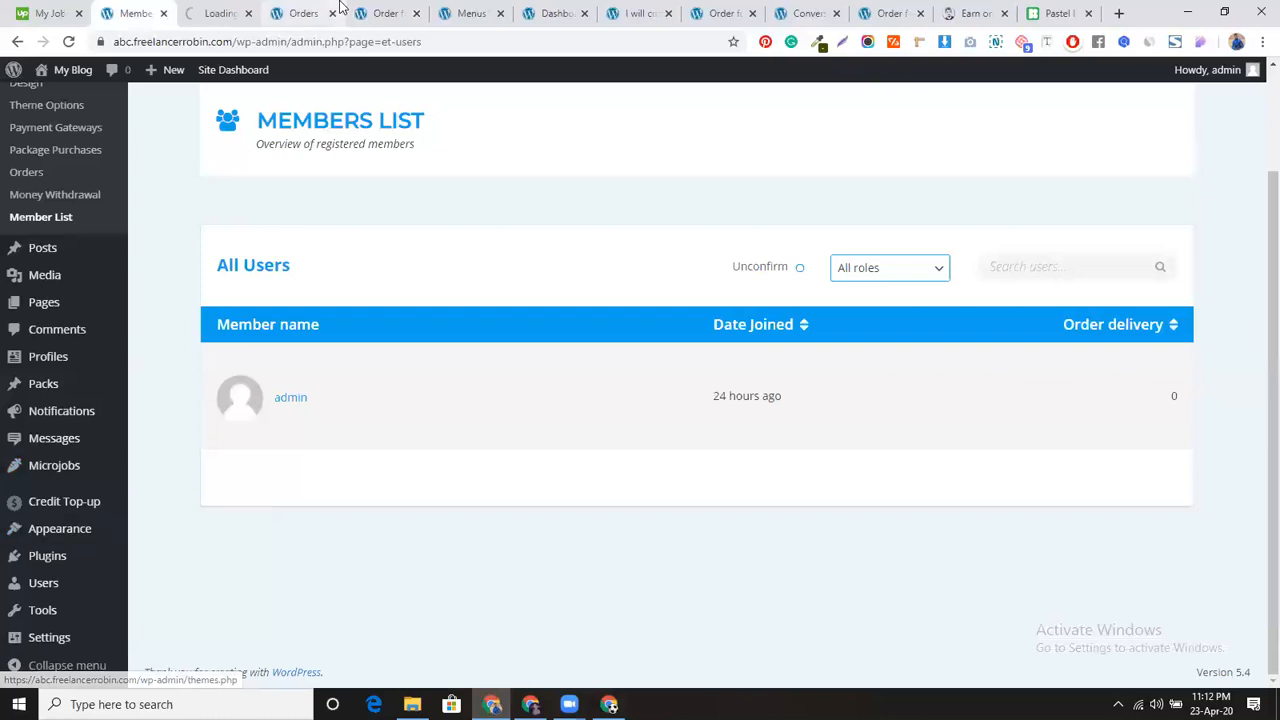
Step: Close the leftover order, admin and Pastel tabs, leaving the Customizer tab in view
{"action": "left_click", "coordinate": [334, 15]}
{"action": "left_click", "coordinate": [333, 16]}
{"action": "left_click", "coordinate": [334, 14]}
{"action": "left_click", "coordinate": [334, 14]}
{"action": "left_click", "coordinate": [334, 14]}
{"action": "left_click", "coordinate": [334, 14]}
{"action": "left_click", "coordinate": [334, 14]}
{"action": "left_click", "coordinate": [334, 14]}
{"action": "left_click", "coordinate": [417, 14]}
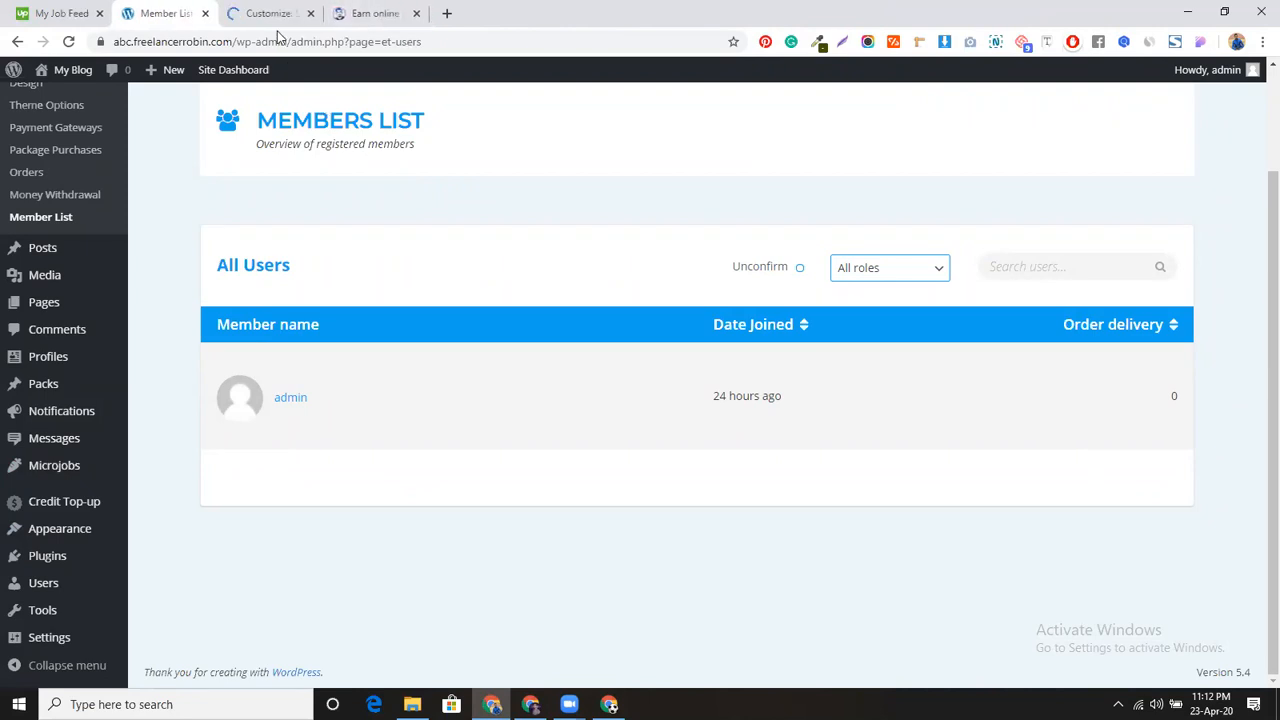
{"action": "left_click", "coordinate": [280, 13]}
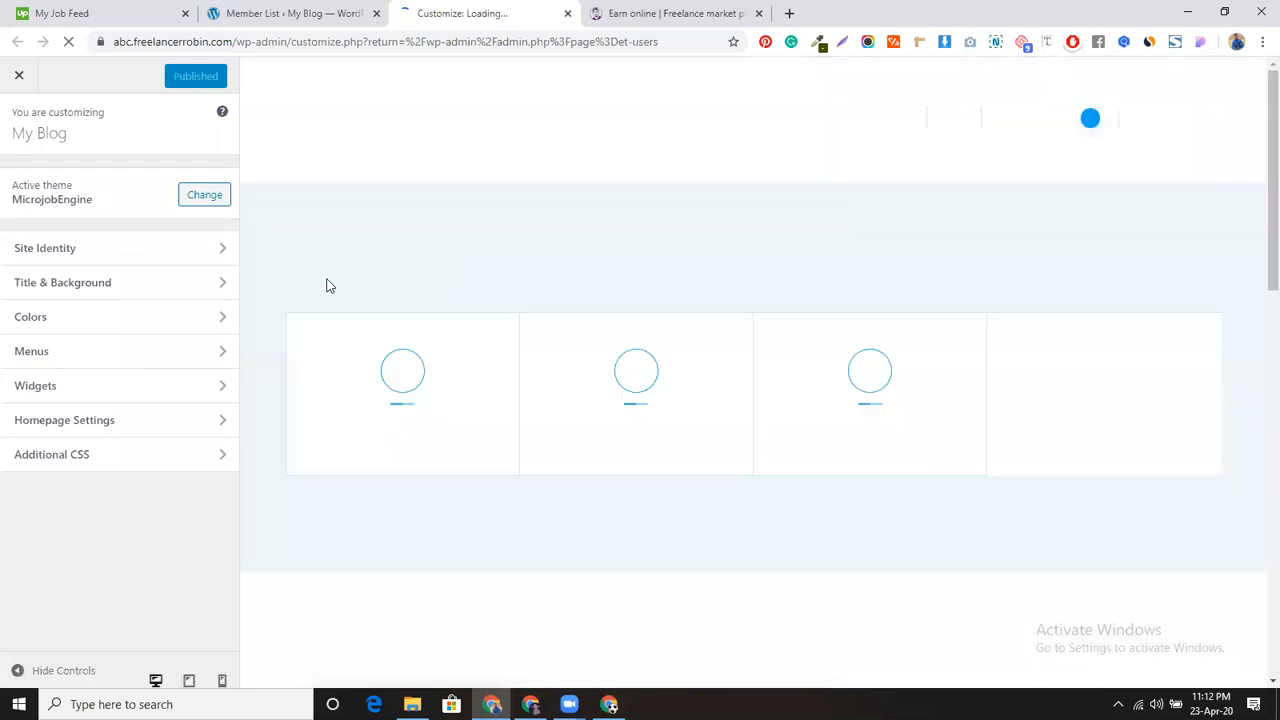
Step: In Site Identity, replace 'My Blog' with 'Earn Online' and set the tagline 'Microjob listing website'
{"action": "left_click", "coordinate": [197, 256]}
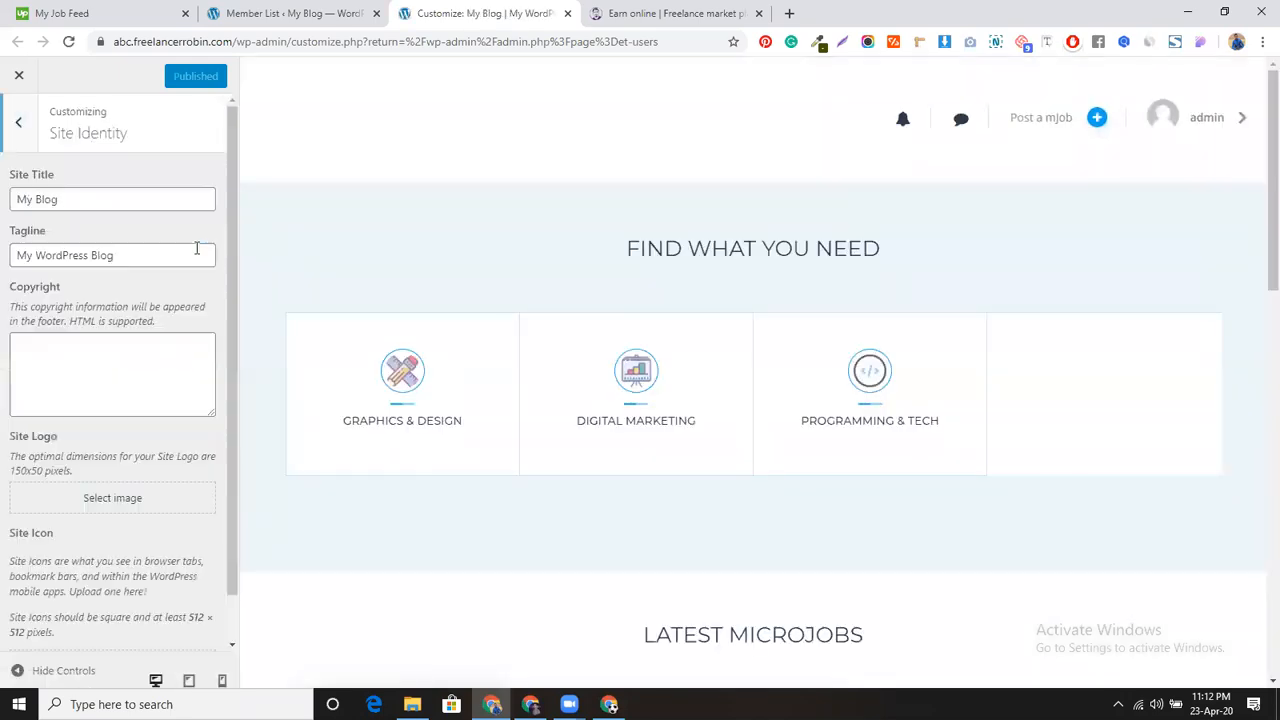
{"action": "triple_click", "coordinate": [81, 206]}
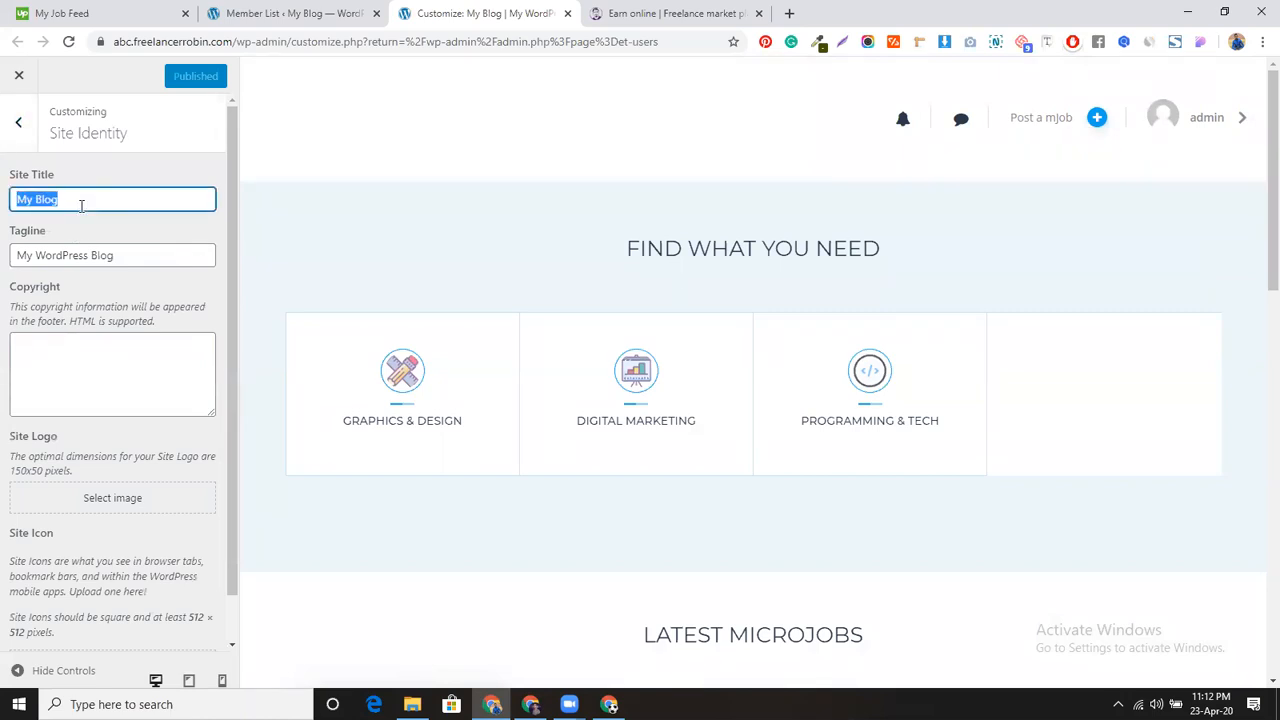
{"action": "type", "text": "Earn Online"}
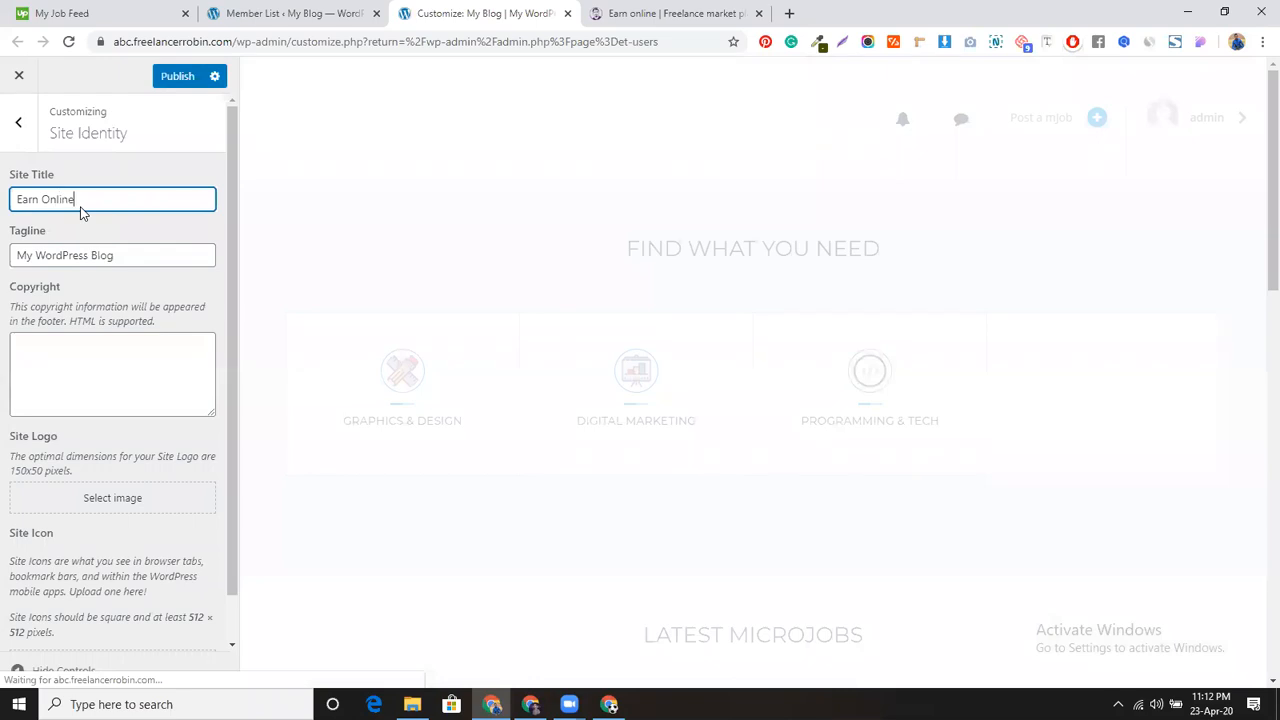
{"action": "triple_click", "coordinate": [119, 255]}
{"action": "type", "text": "M"}
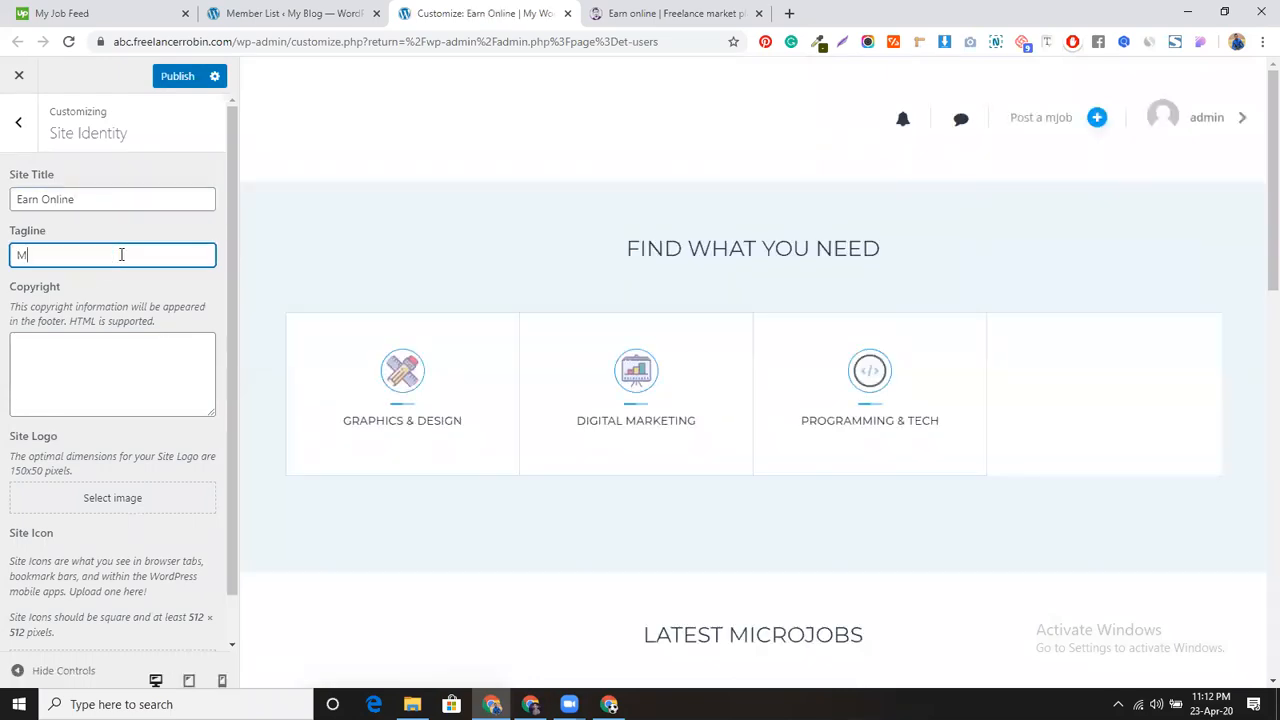
{"action": "type", "text": "icrojo"}
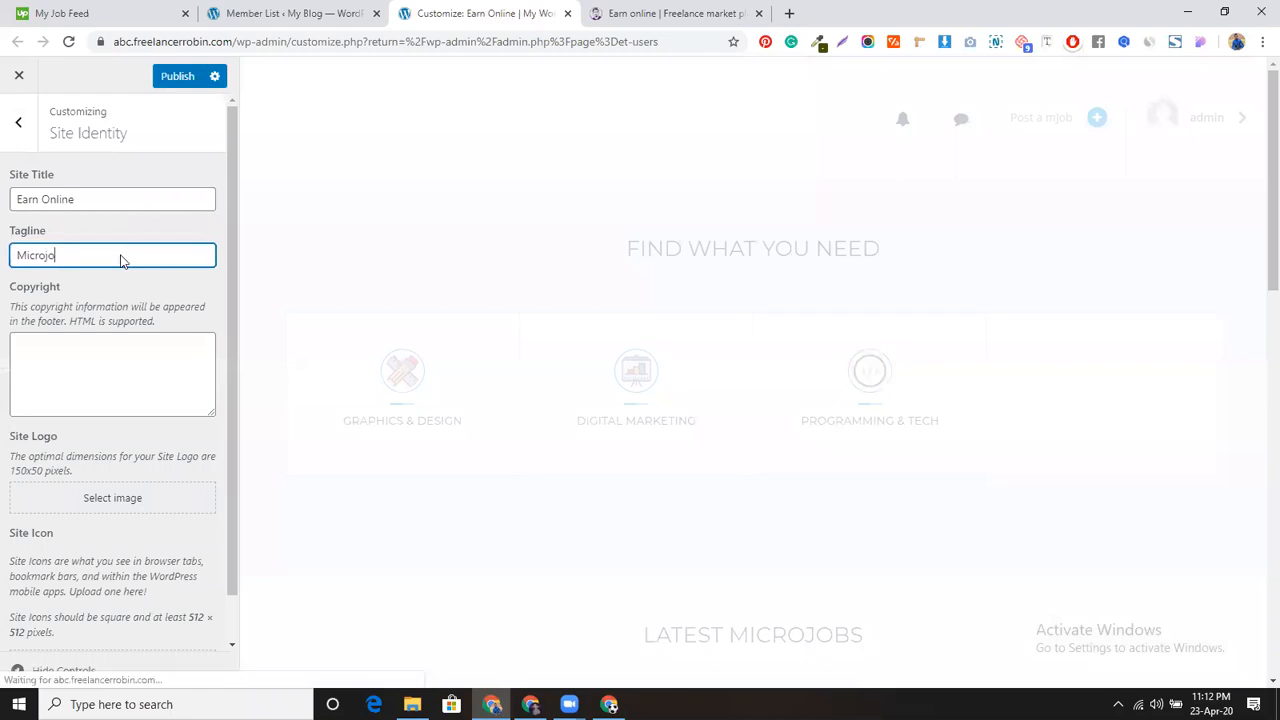
{"action": "type", "text": "b listi"}
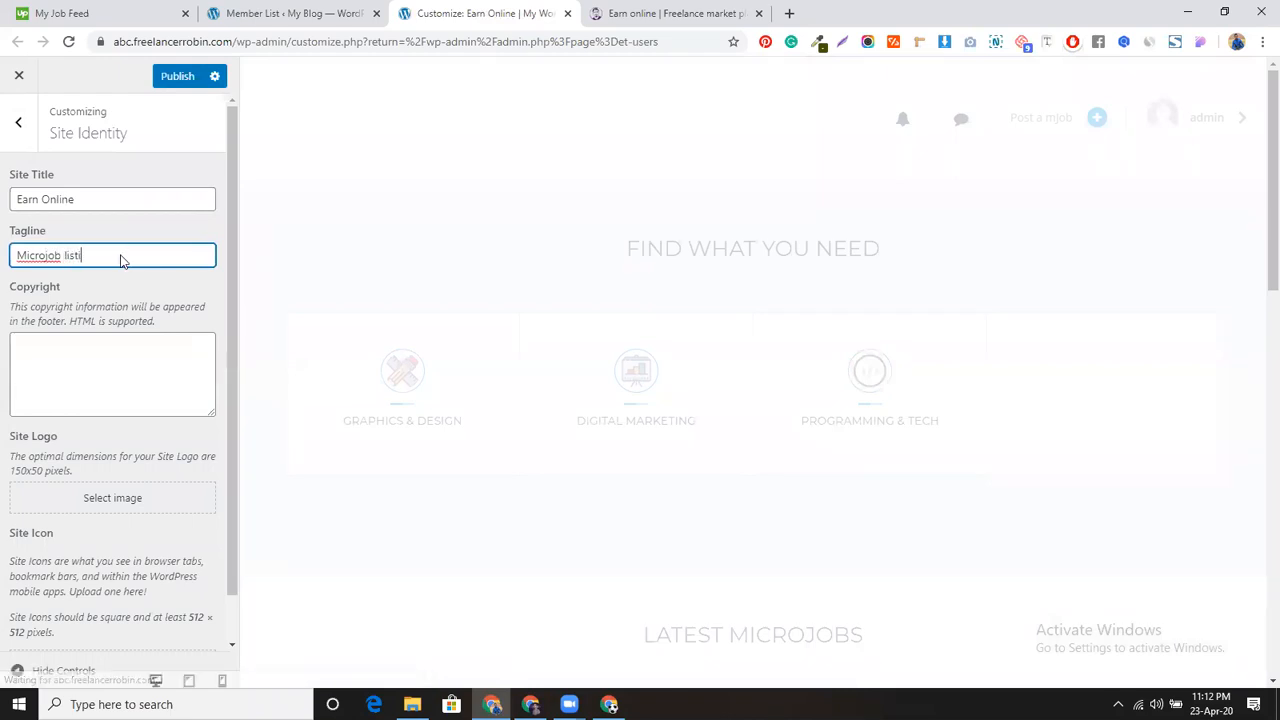
{"action": "type", "text": "ng website"}
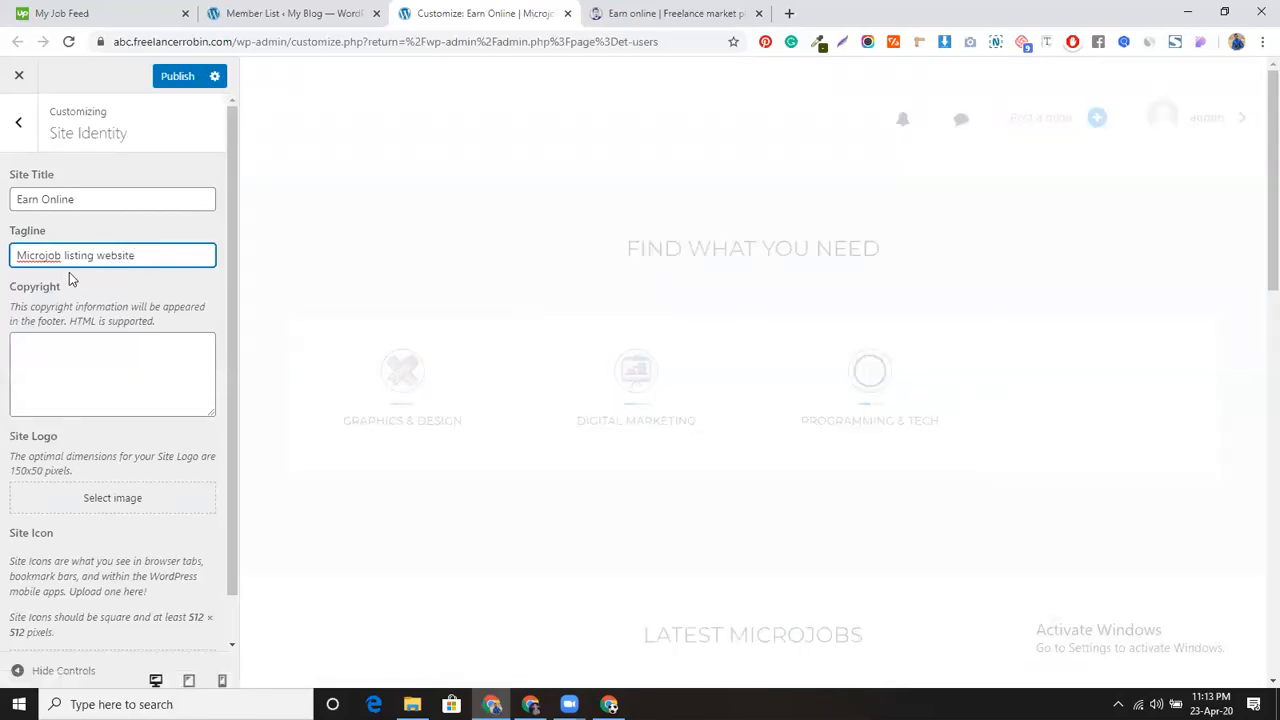
{"action": "scroll", "coordinate": [115, 380], "scroll_direction": "down", "scroll_amount": 1}
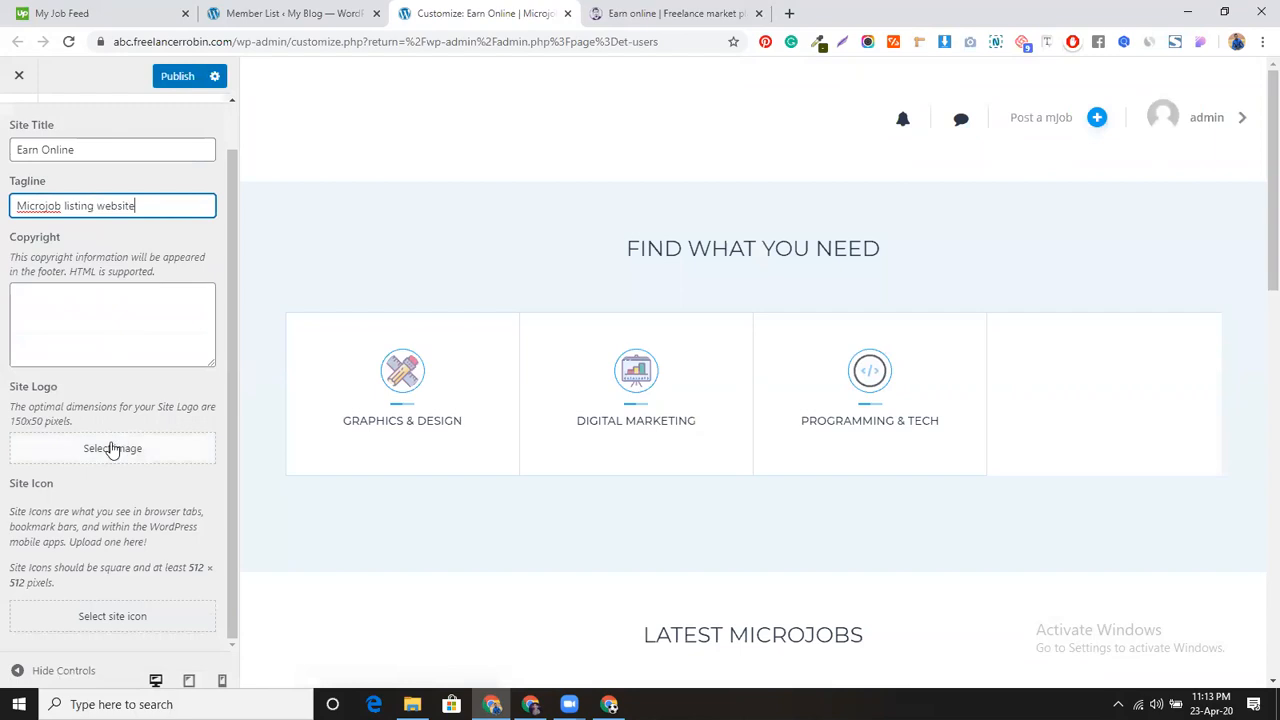
Step: Set the code icon image as the site icon
{"action": "left_click", "coordinate": [135, 613]}
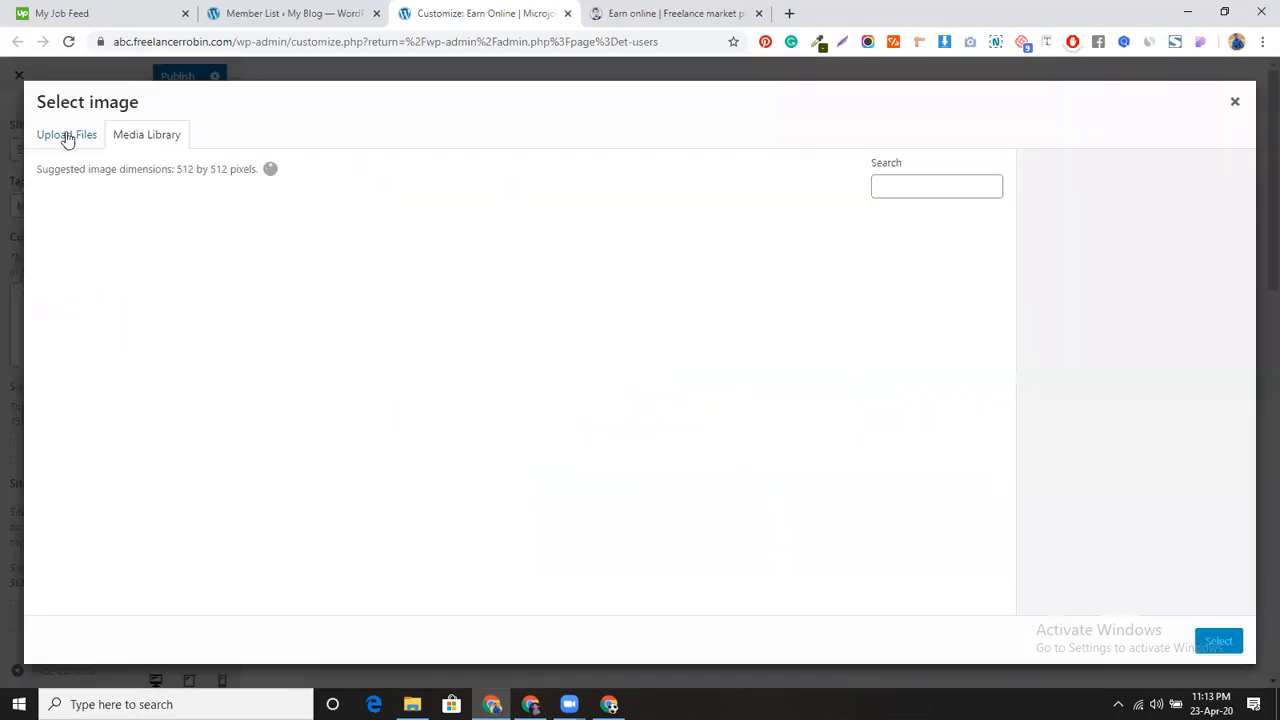
{"action": "left_click", "coordinate": [578, 300]}
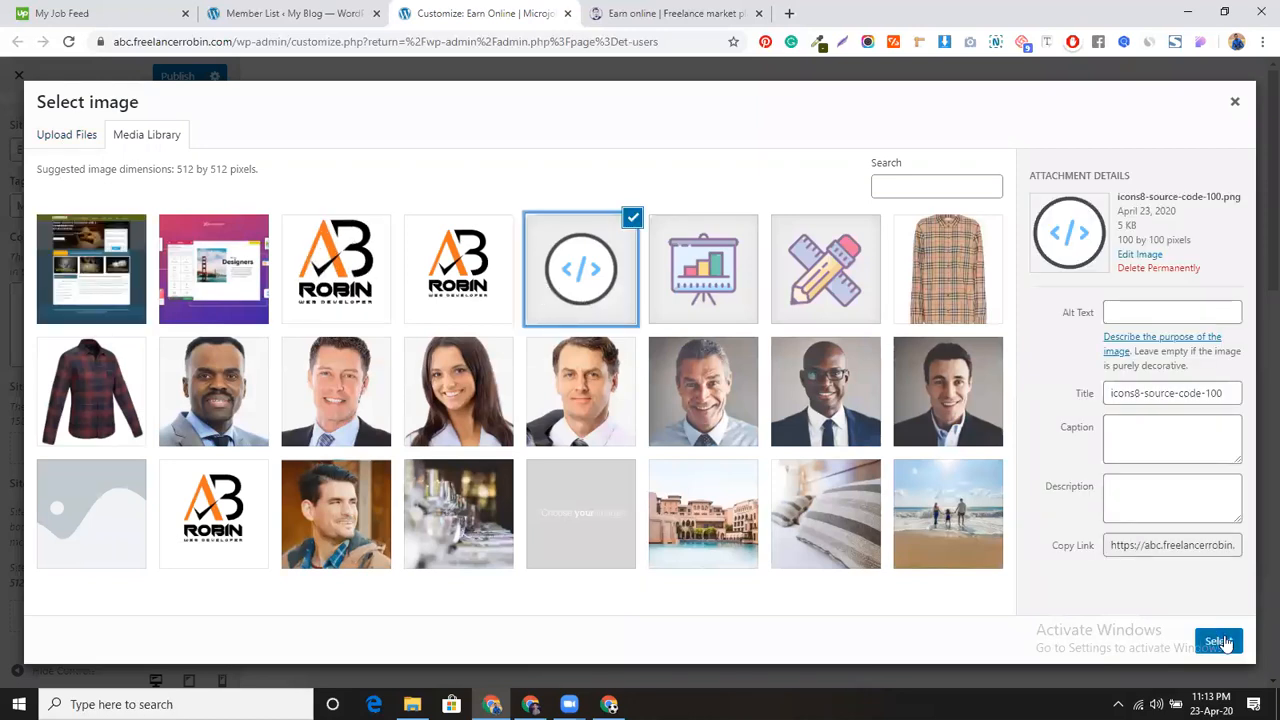
{"action": "left_click", "coordinate": [1222, 641]}
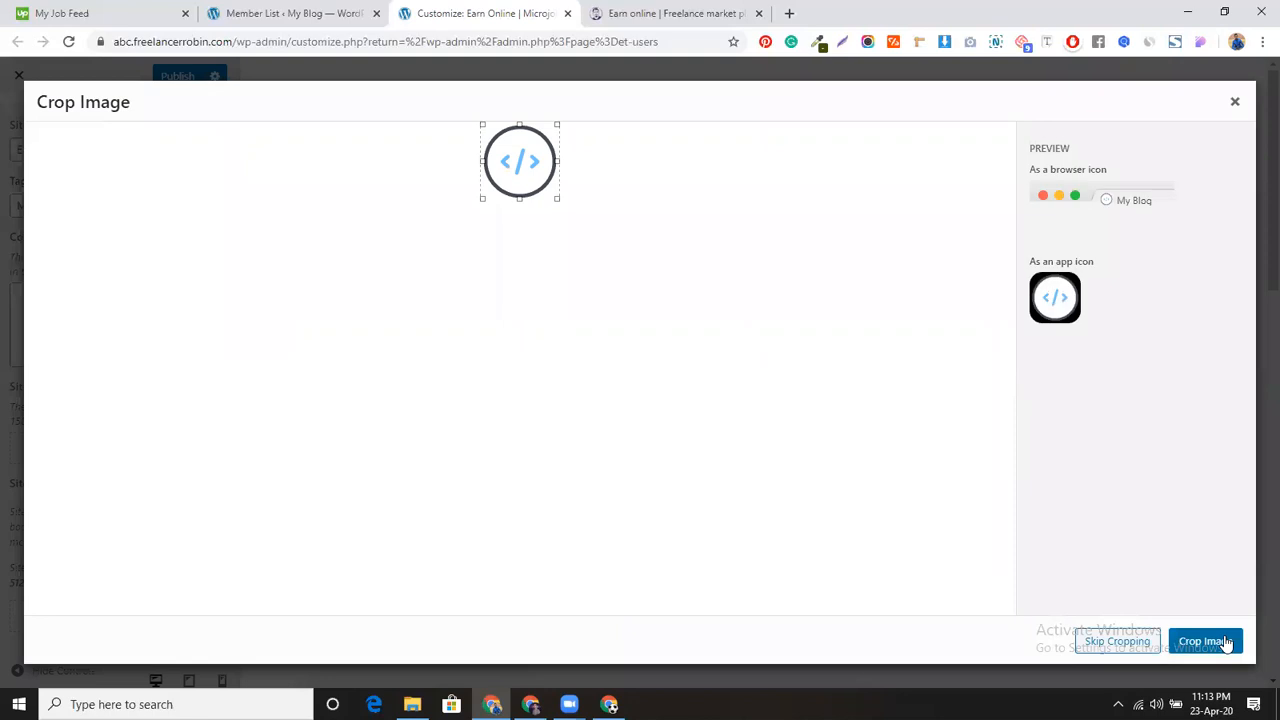
{"action": "left_click", "coordinate": [1222, 641]}
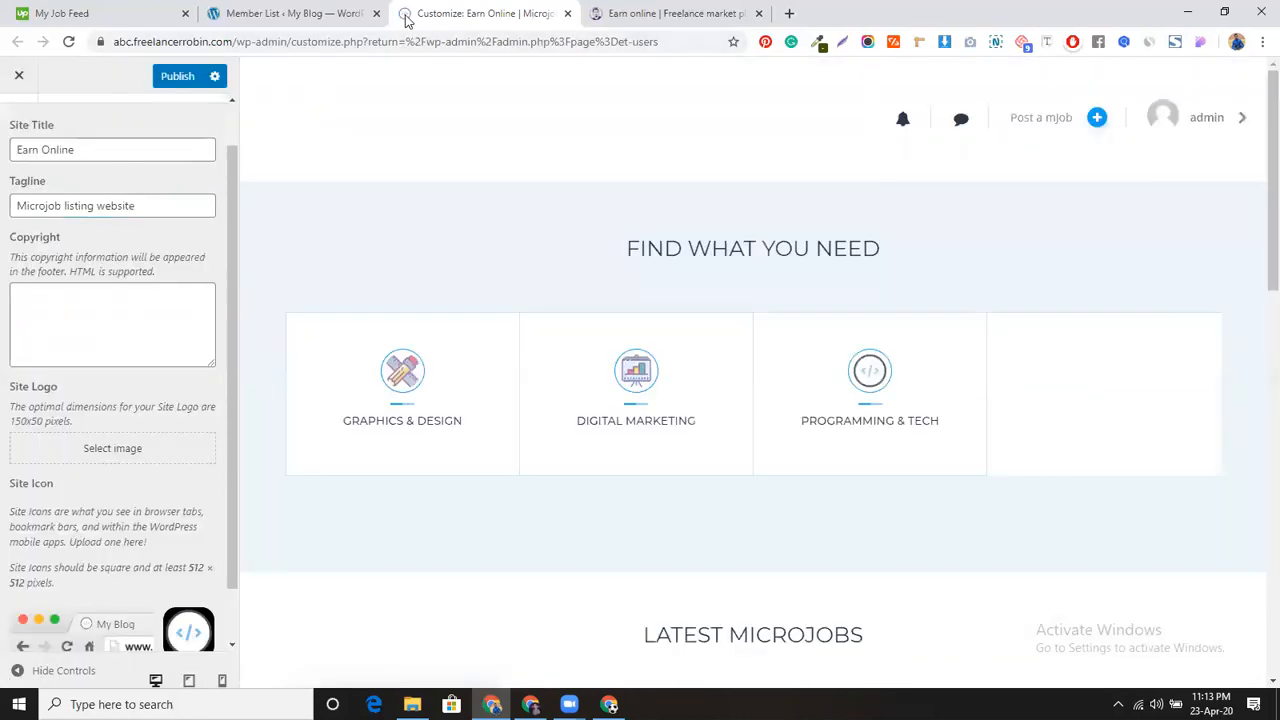
Step: Set the ROBIN logo, cropped to just the ROBIN text, as the site logo
{"action": "left_click", "coordinate": [92, 458]}
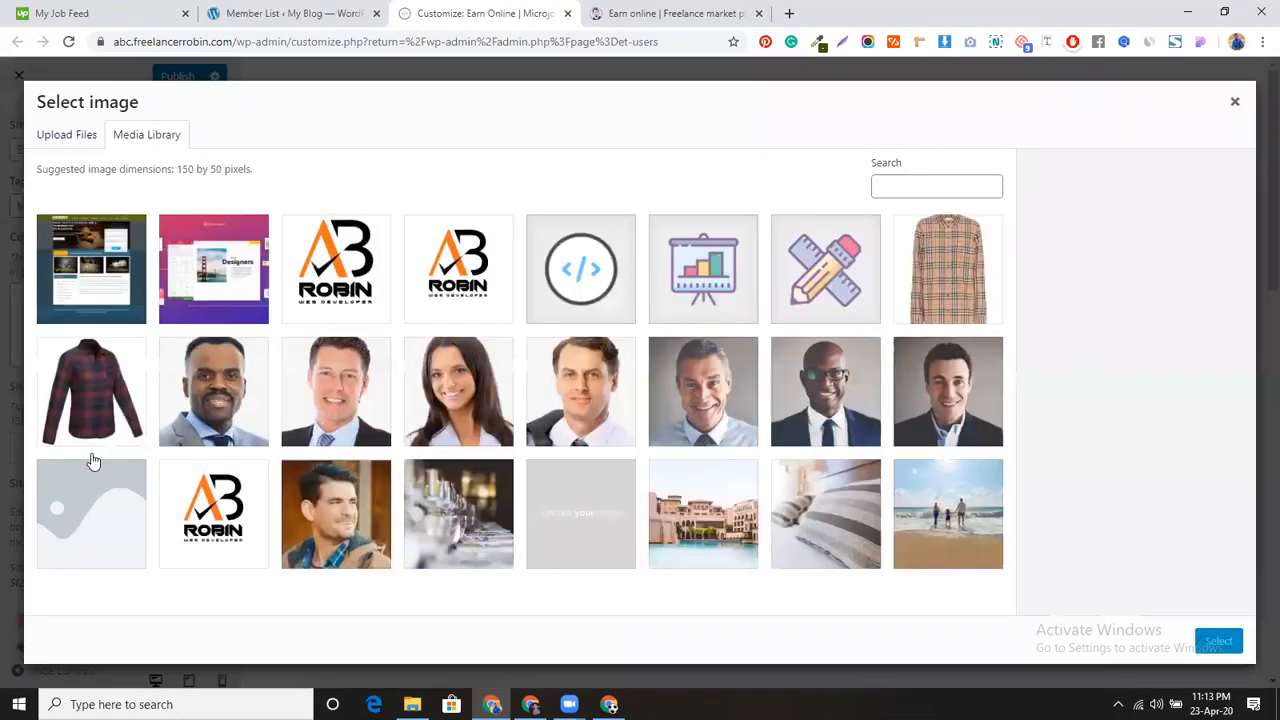
{"action": "left_click", "coordinate": [329, 261]}
{"action": "left_click", "coordinate": [1218, 641]}
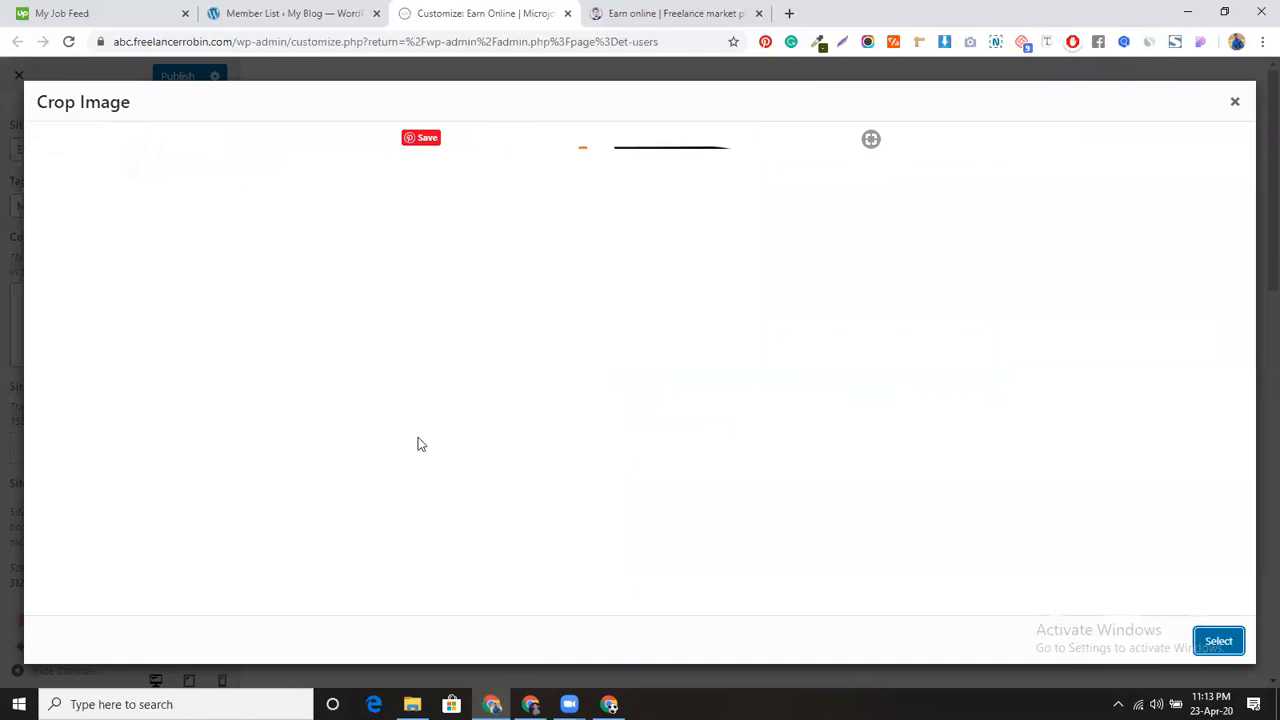
{"action": "left_click_drag", "start_coordinate": [670, 408], "coordinate": [671, 492]}
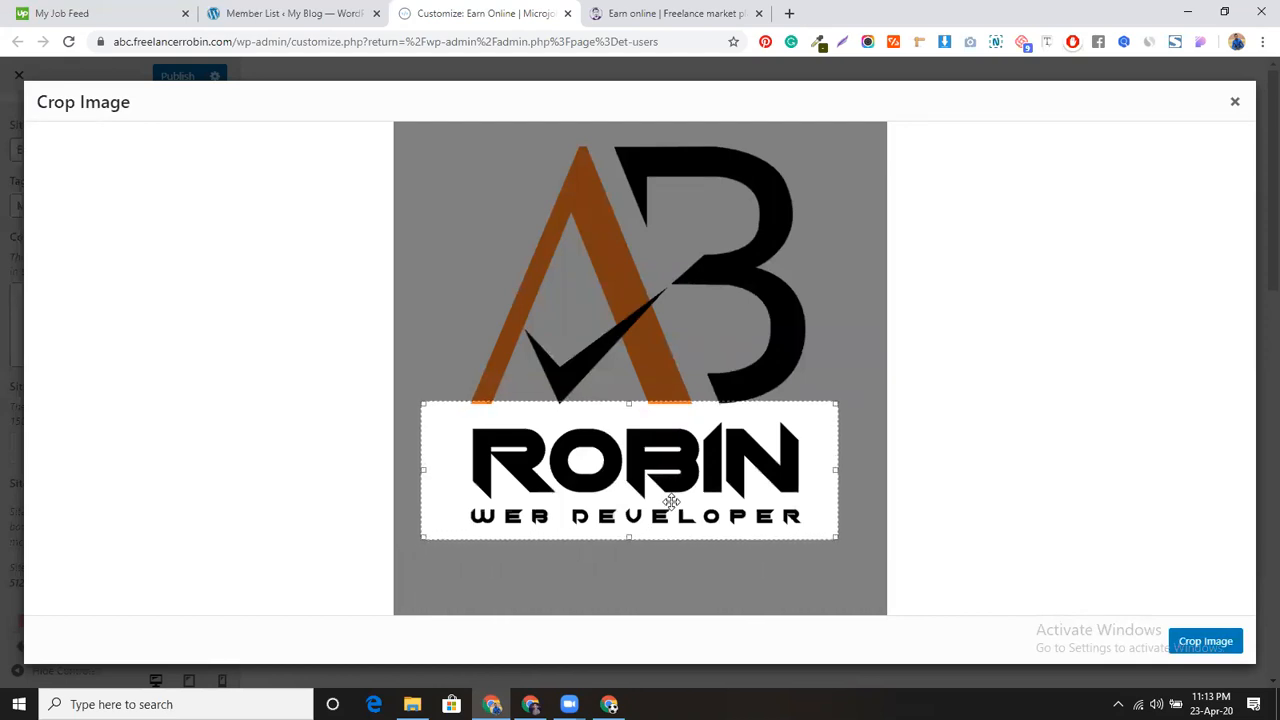
{"action": "left_click", "coordinate": [1195, 641]}
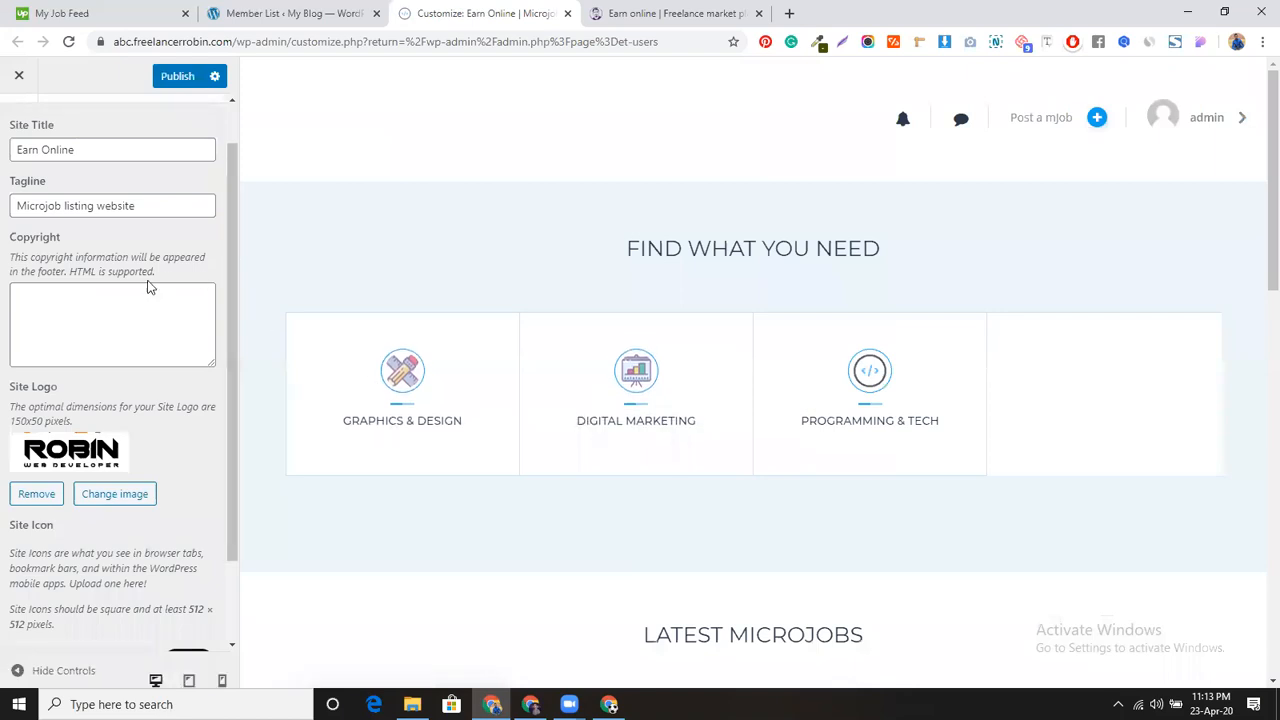
Step: Open Title & Background > Homepage Search in the Customizer
{"action": "scroll", "coordinate": [147, 287], "scroll_direction": "up", "scroll_amount": 1}
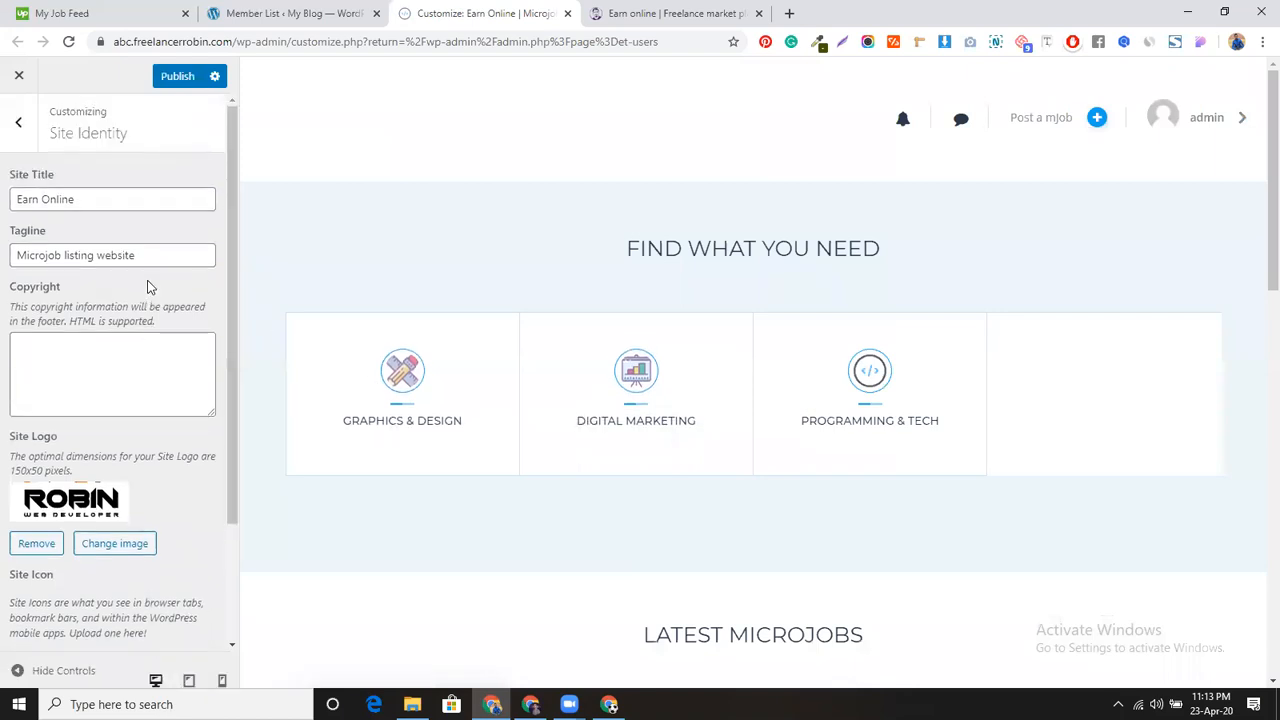
{"action": "left_click", "coordinate": [18, 121]}
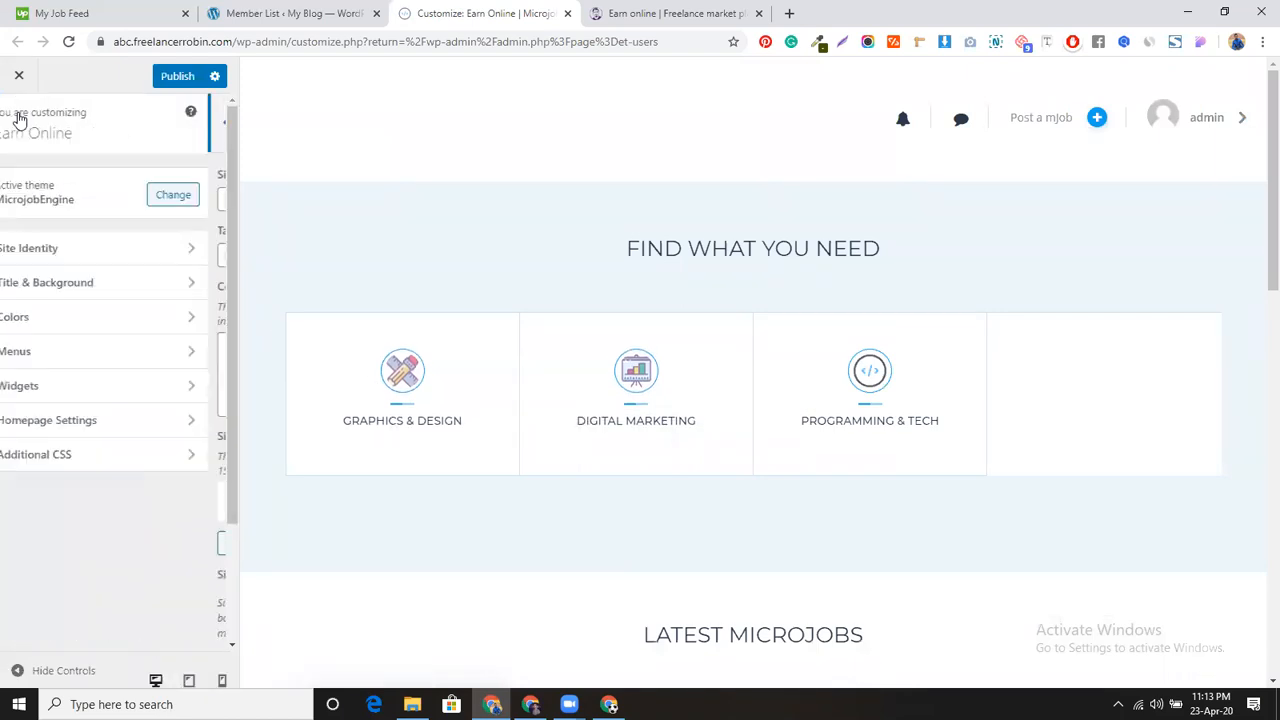
{"action": "left_click", "coordinate": [125, 287]}
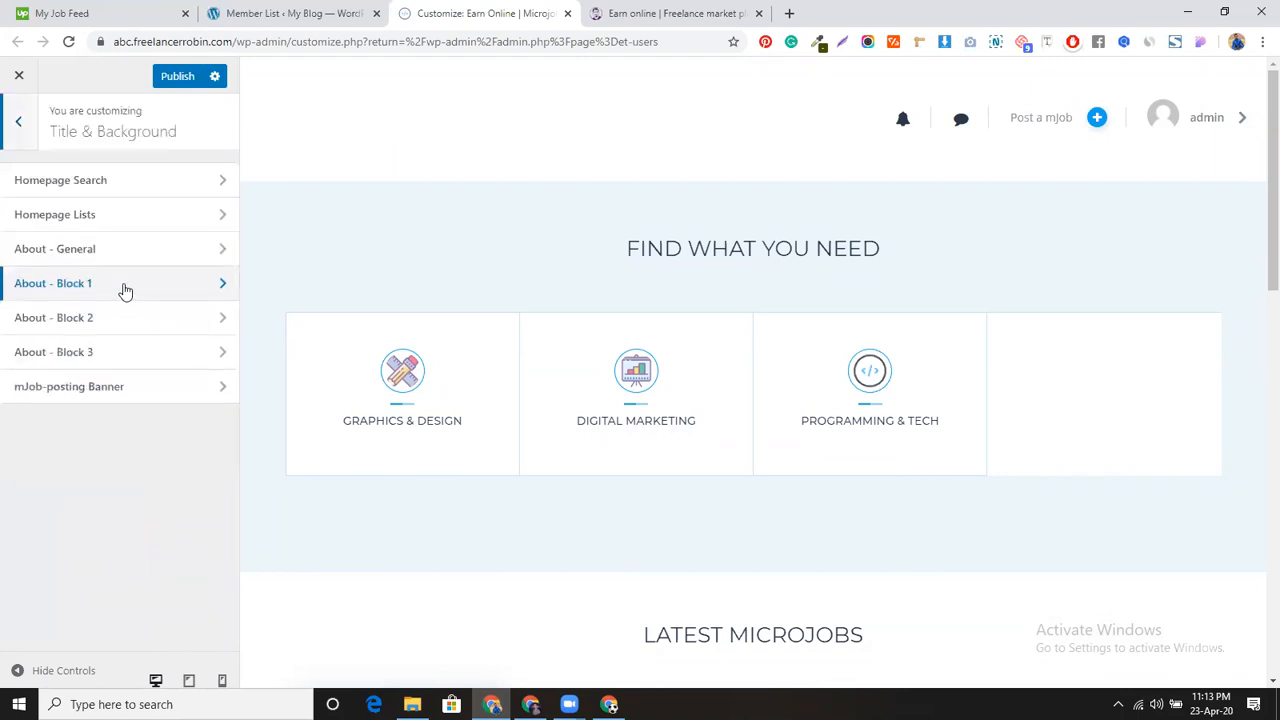
{"action": "left_click", "coordinate": [134, 191]}
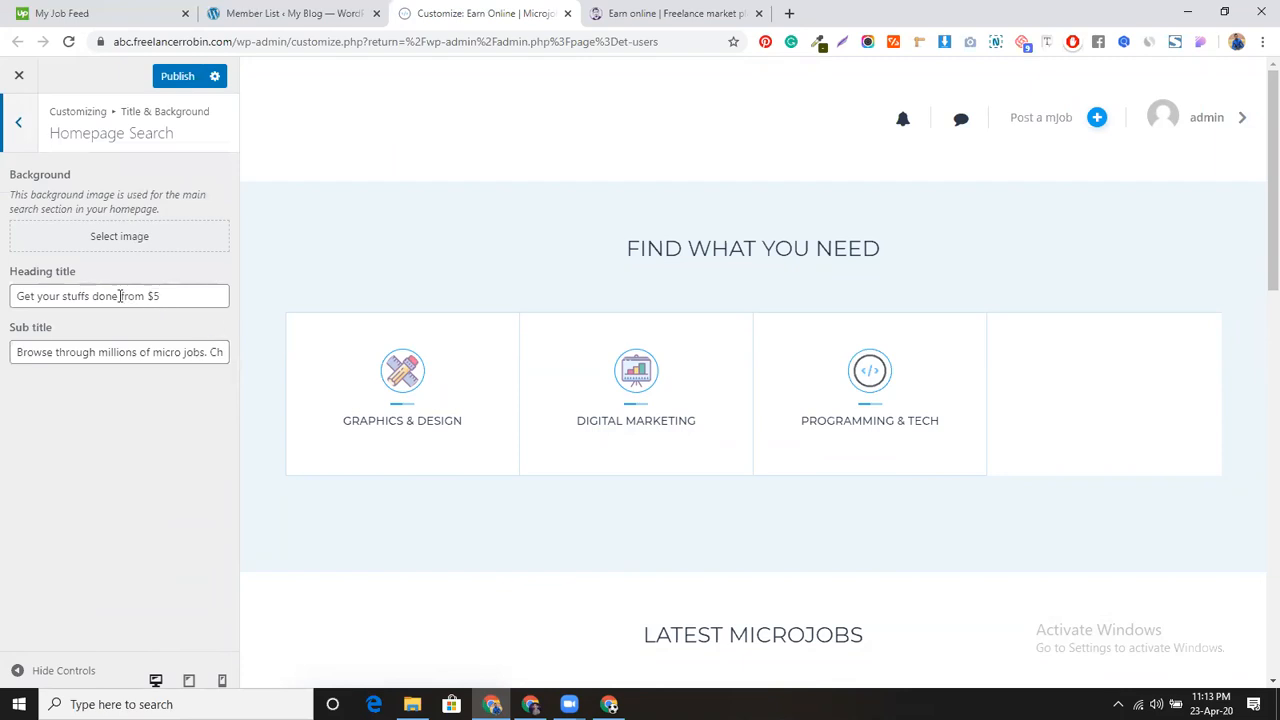
Step: Compare against the reference site's homepage, then return to the Customizer
{"action": "left_click", "coordinate": [666, 10]}
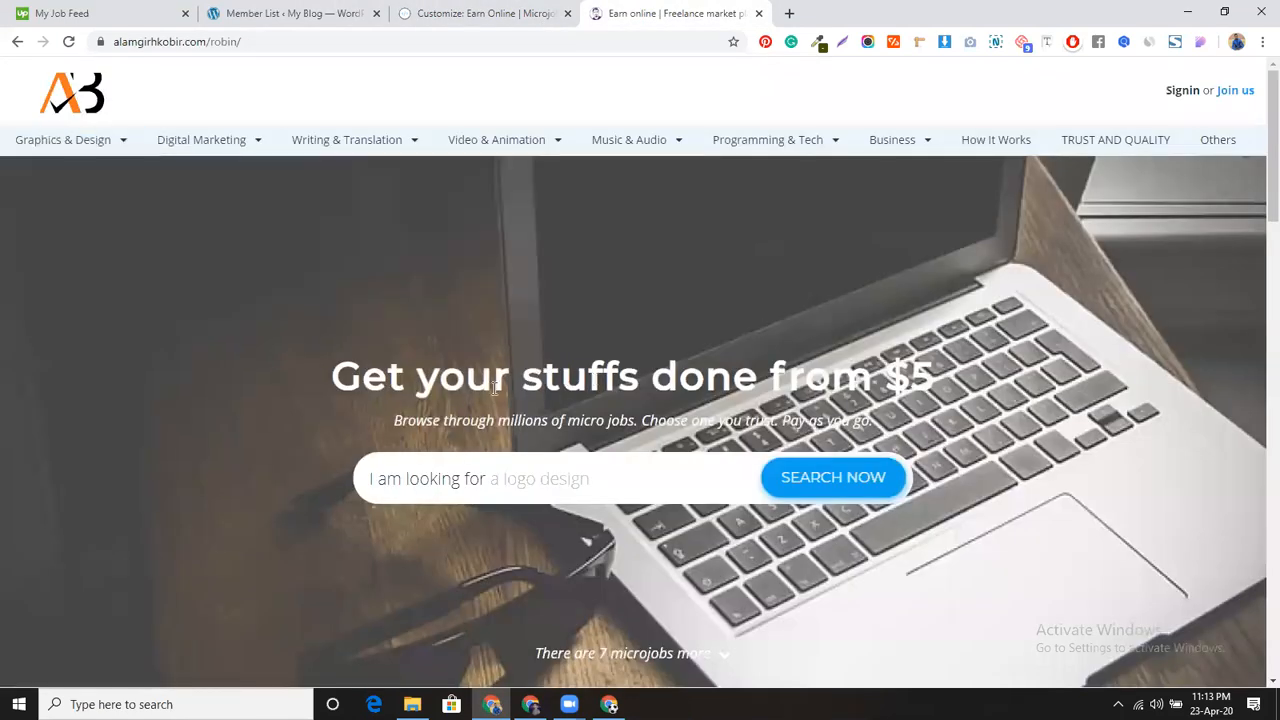
{"action": "scroll", "coordinate": [494, 389], "scroll_direction": "down", "scroll_amount": 1}
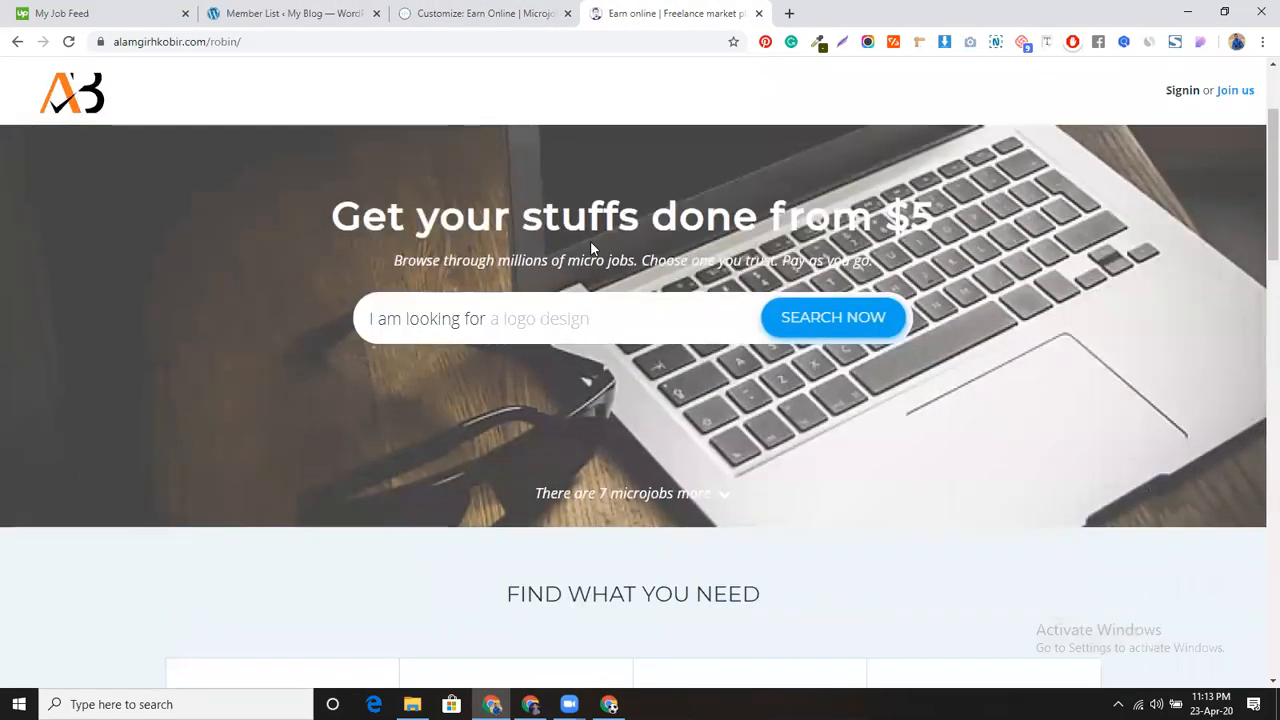
{"action": "scroll", "coordinate": [600, 300], "scroll_direction": "up", "scroll_amount": 1}
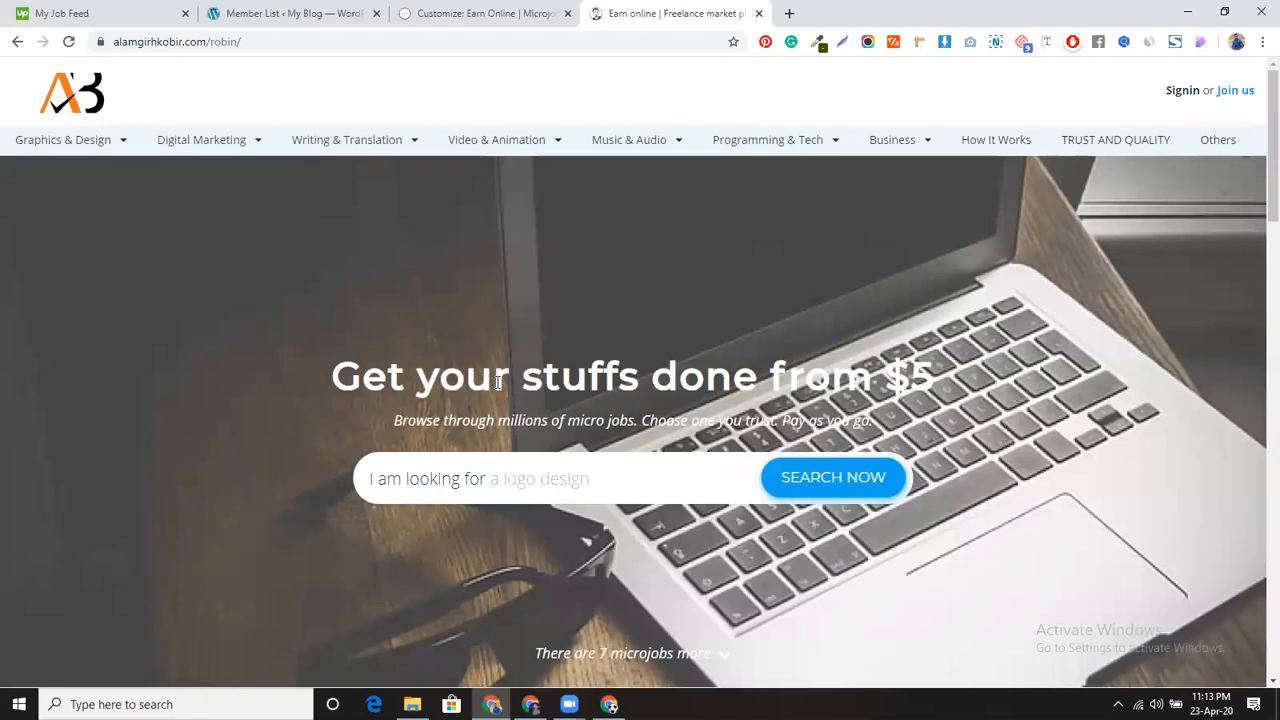
{"action": "scroll", "coordinate": [420, 376], "scroll_direction": "down", "scroll_amount": 1}
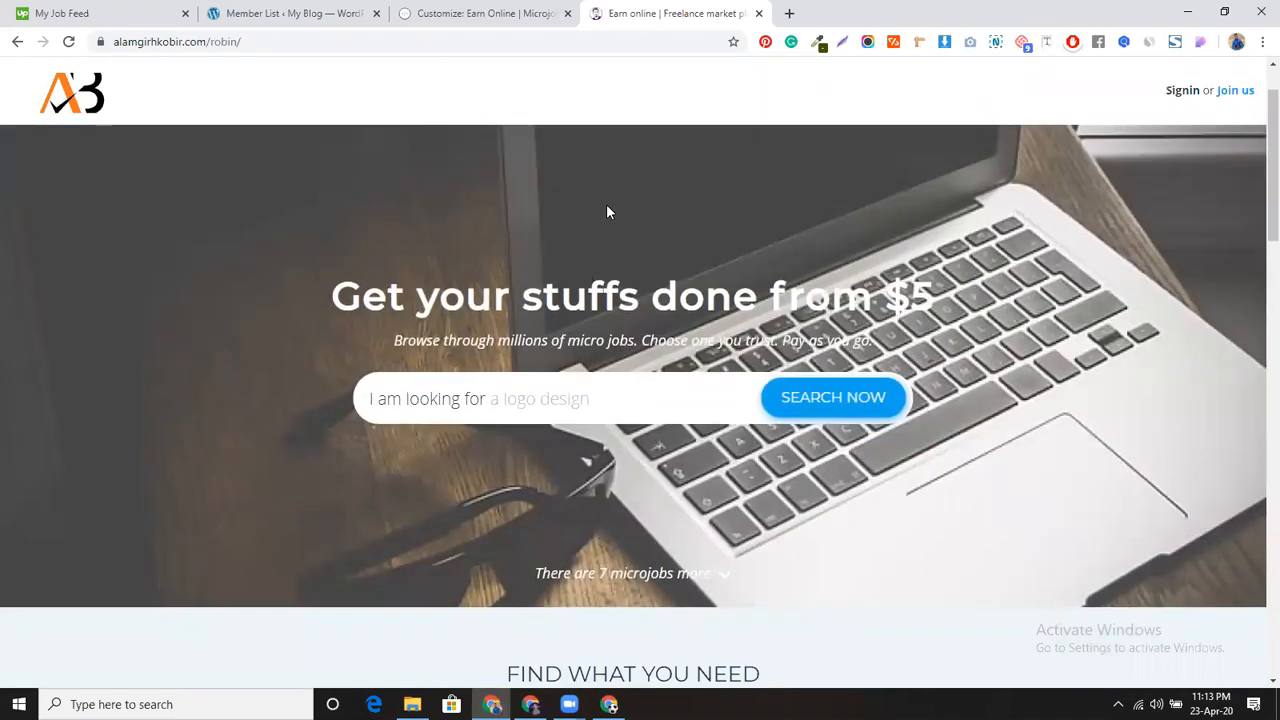
{"action": "left_click", "coordinate": [300, 13]}
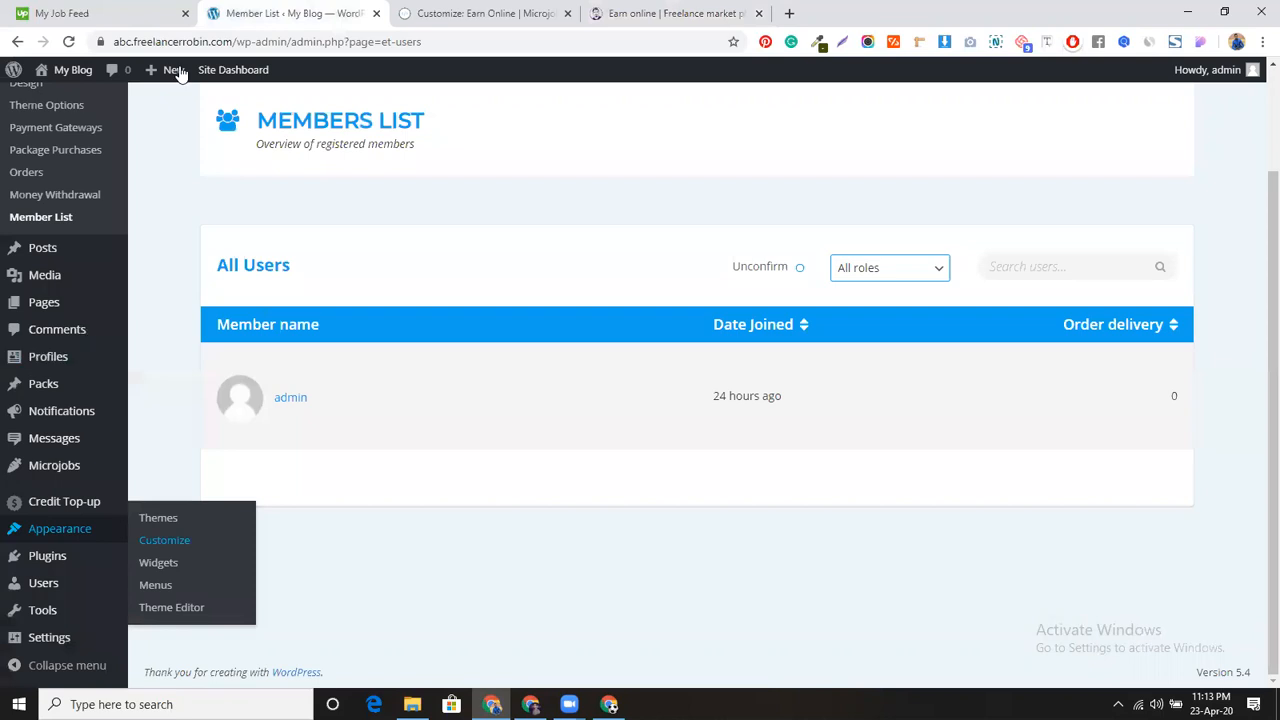
{"action": "left_click", "coordinate": [480, 13]}
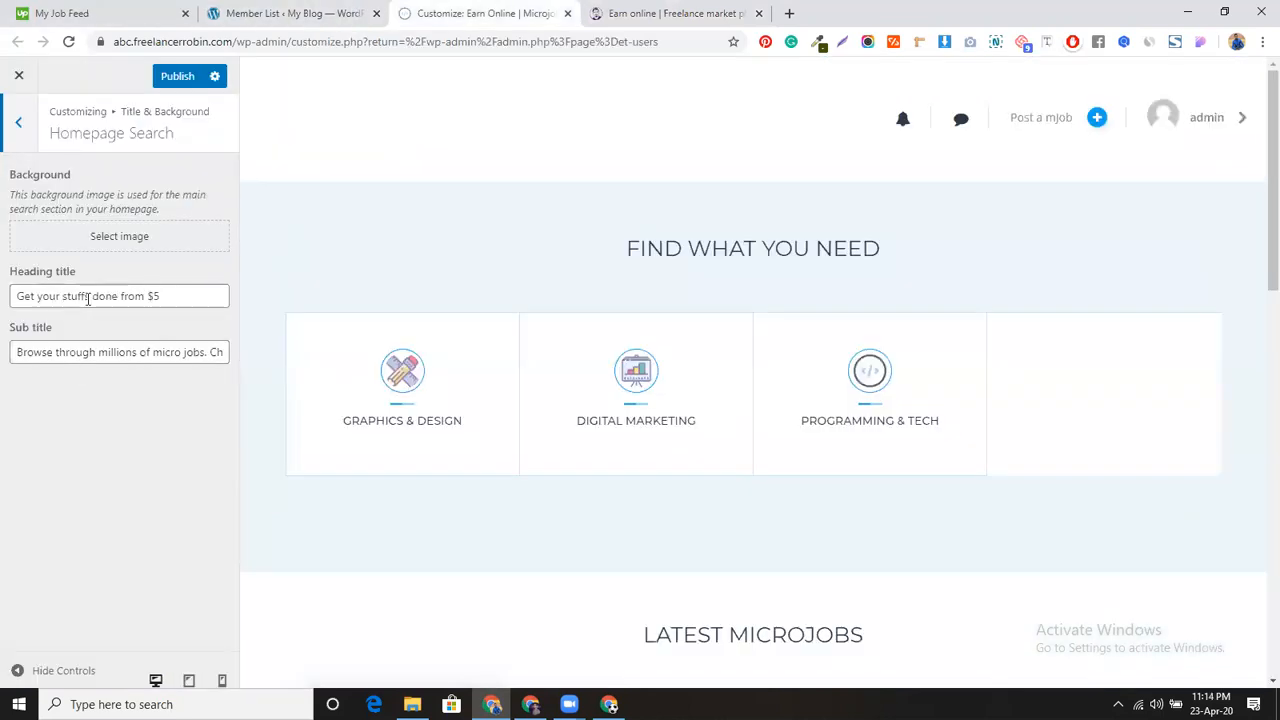
Step: Rewrite the heading words before '$5' so the heading reads 'get your jobs $5'
{"action": "left_click", "coordinate": [145, 293]}
{"action": "left_click_drag", "start_coordinate": [145, 293], "coordinate": [3, 298]}
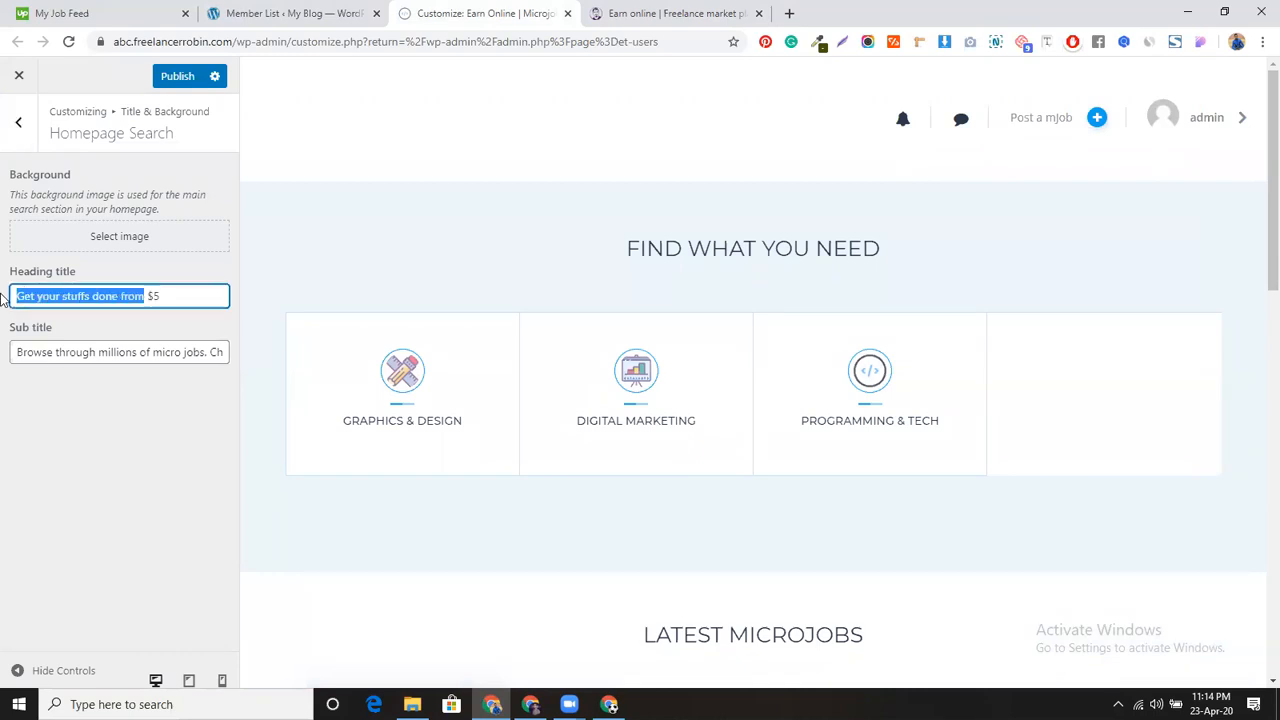
{"action": "type", "text": "e"}
{"action": "key", "text": "BackSpace"}
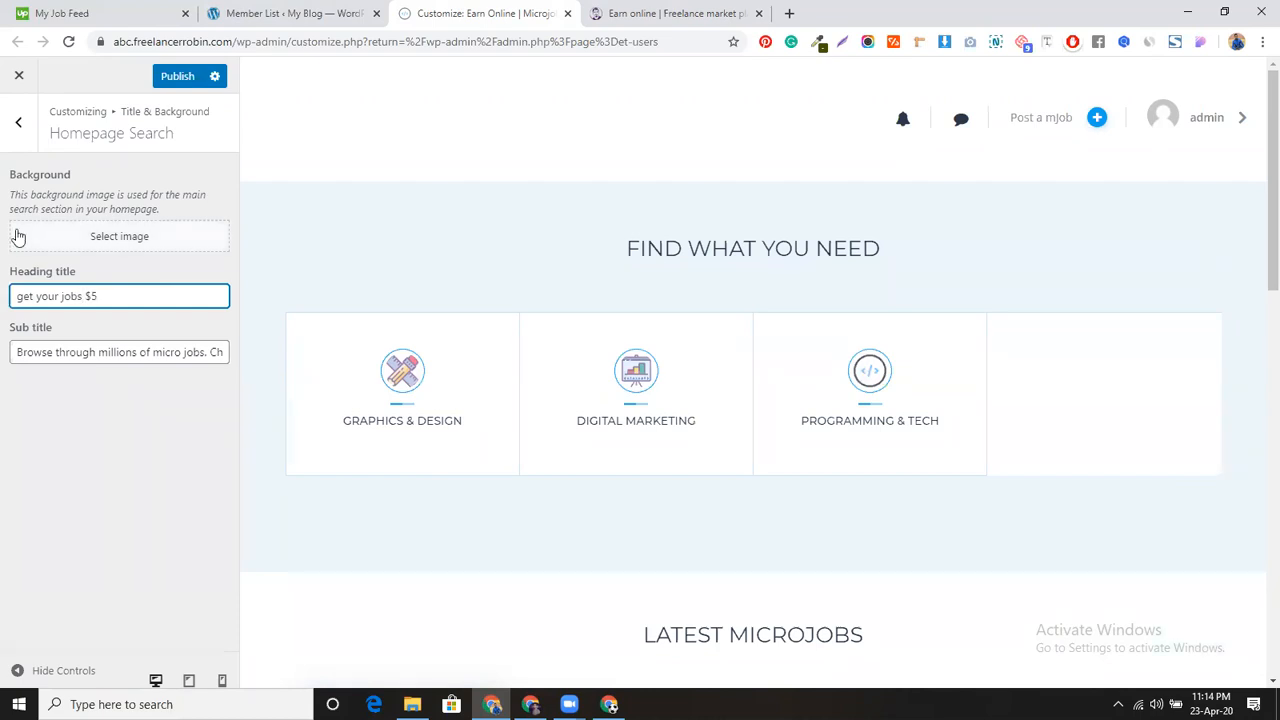
Step: Trim the subtitle to end at 'Choose one you trust.' and open the background image picker
{"action": "left_click", "coordinate": [83, 352]}
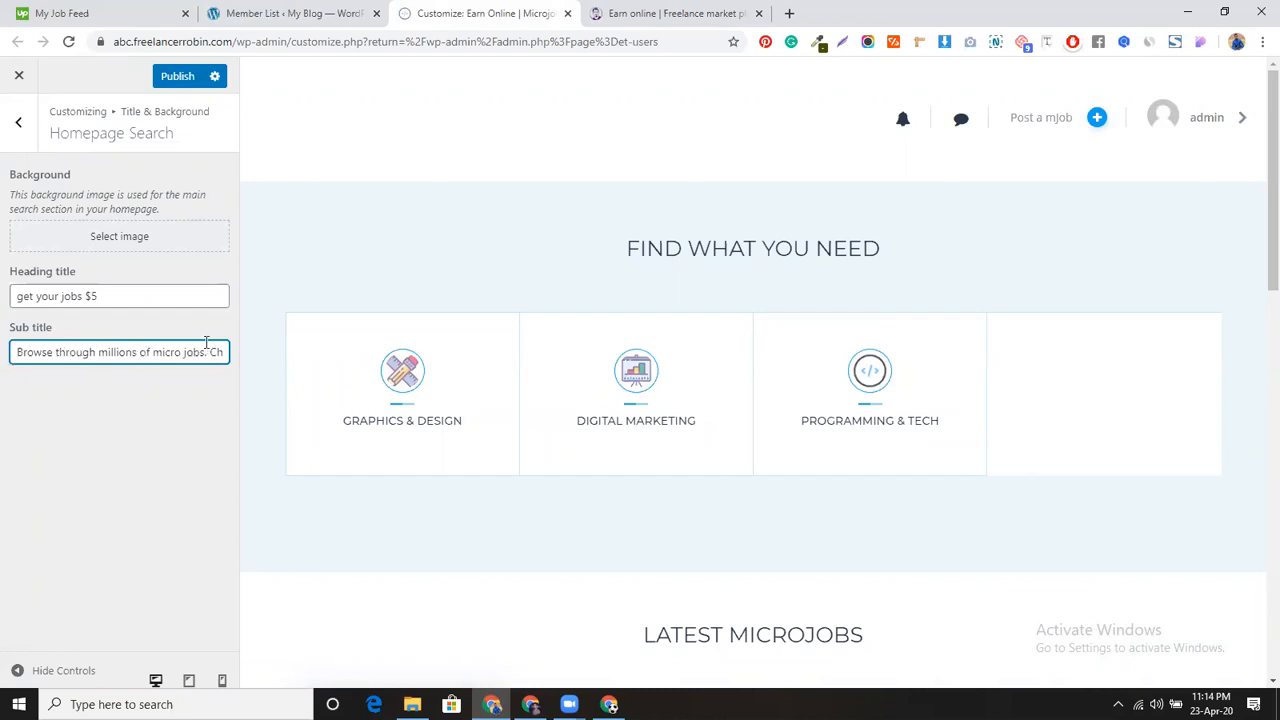
{"action": "key", "text": "Right"}
{"action": "key", "text": "Right"}
{"action": "key", "text": "Right"}
{"action": "key", "text": "Right"}
{"action": "key", "text": "Right"}
{"action": "key", "text": "Right"}
{"action": "key", "text": "Right"}
{"action": "key", "text": "Right"}
{"action": "key", "text": "Right"}
{"action": "key", "text": "Right"}
{"action": "key", "text": "Right"}
{"action": "key", "text": "Right"}
{"action": "key", "text": "Right"}
{"action": "key", "text": "Right"}
{"action": "key", "text": "Right"}
{"action": "key", "text": "Right"}
{"action": "key", "text": "Right"}
{"action": "key", "text": "Right"}
{"action": "key", "text": "Right"}
{"action": "key", "text": "Right"}
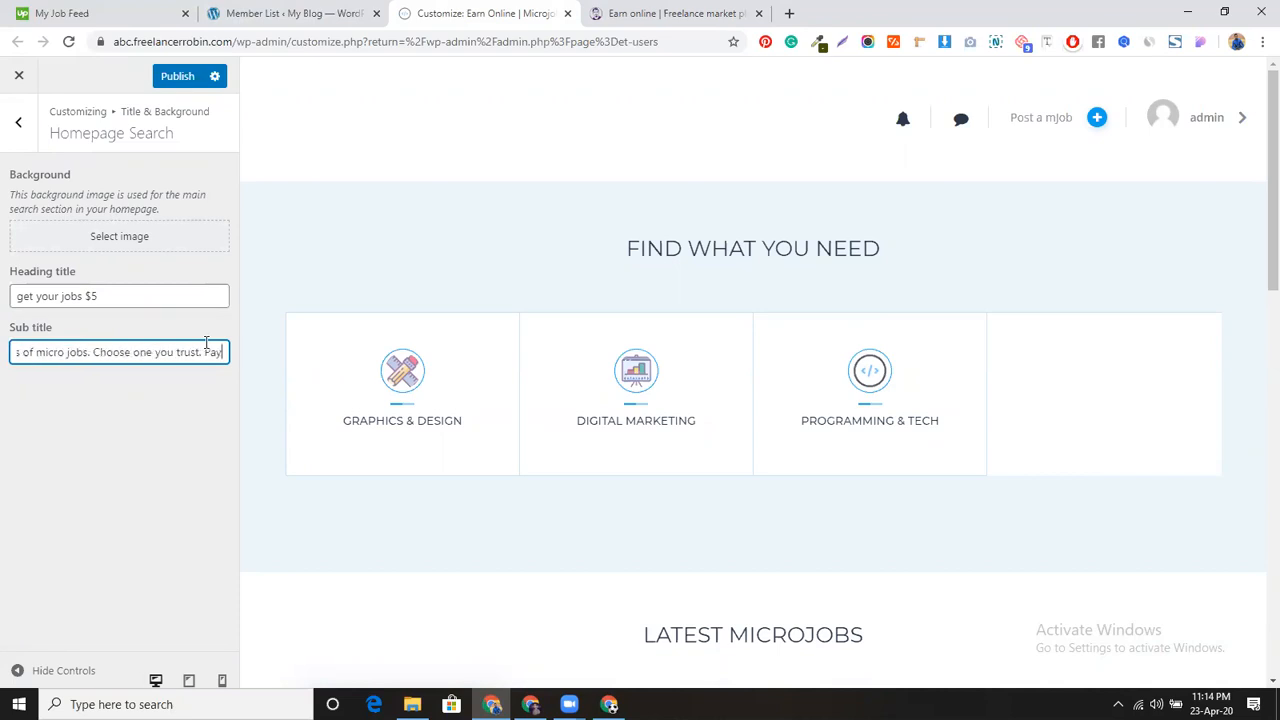
{"action": "key", "text": "BackSpace"}
{"action": "key", "text": "BackSpace"}
{"action": "key", "text": "BackSpace"}
{"action": "key", "text": "BackSpace"}
{"action": "key", "text": "BackSpace"}
{"action": "key", "text": "BackSpace"}
{"action": "key", "text": "BackSpace"}
{"action": "key", "text": "BackSpace"}
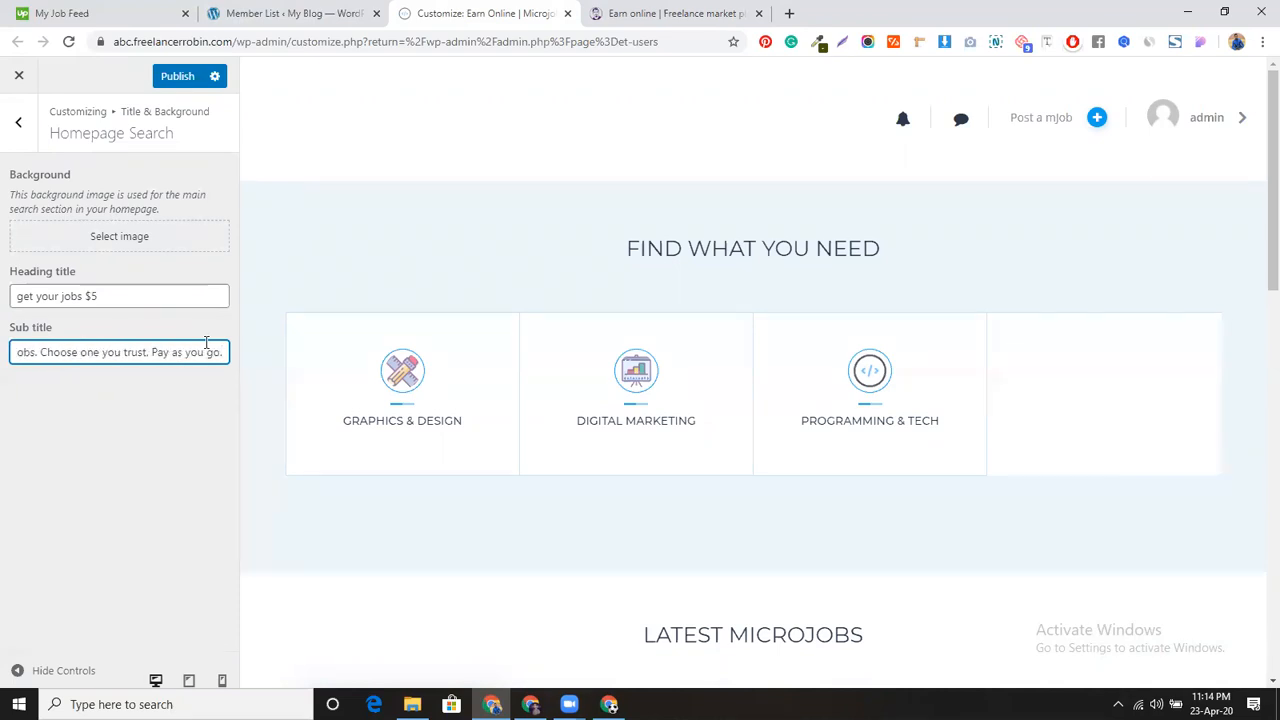
{"action": "key", "text": "BackSpace"}
{"action": "key", "text": "BackSpace"}
{"action": "key", "text": "BackSpace"}
{"action": "key", "text": "BackSpace"}
{"action": "key", "text": "BackSpace"}
{"action": "key", "text": "BackSpace"}
{"action": "key", "text": "BackSpace"}
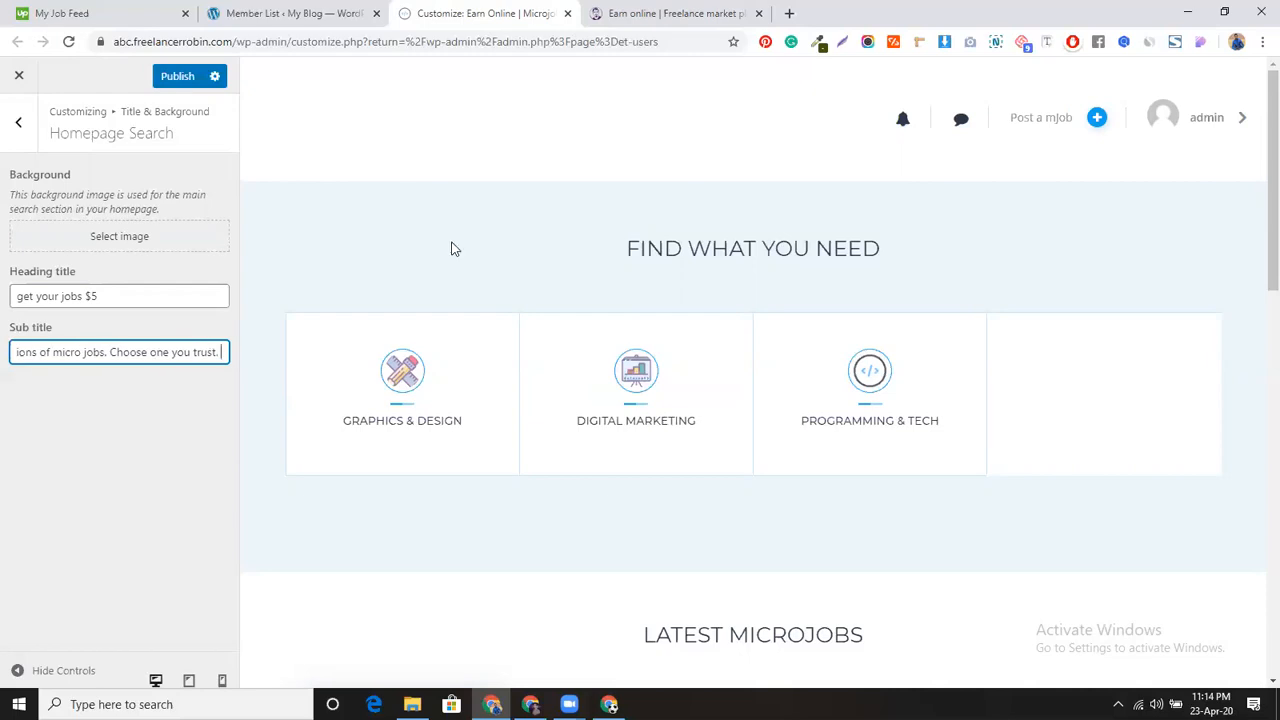
{"action": "left_click", "coordinate": [89, 242]}
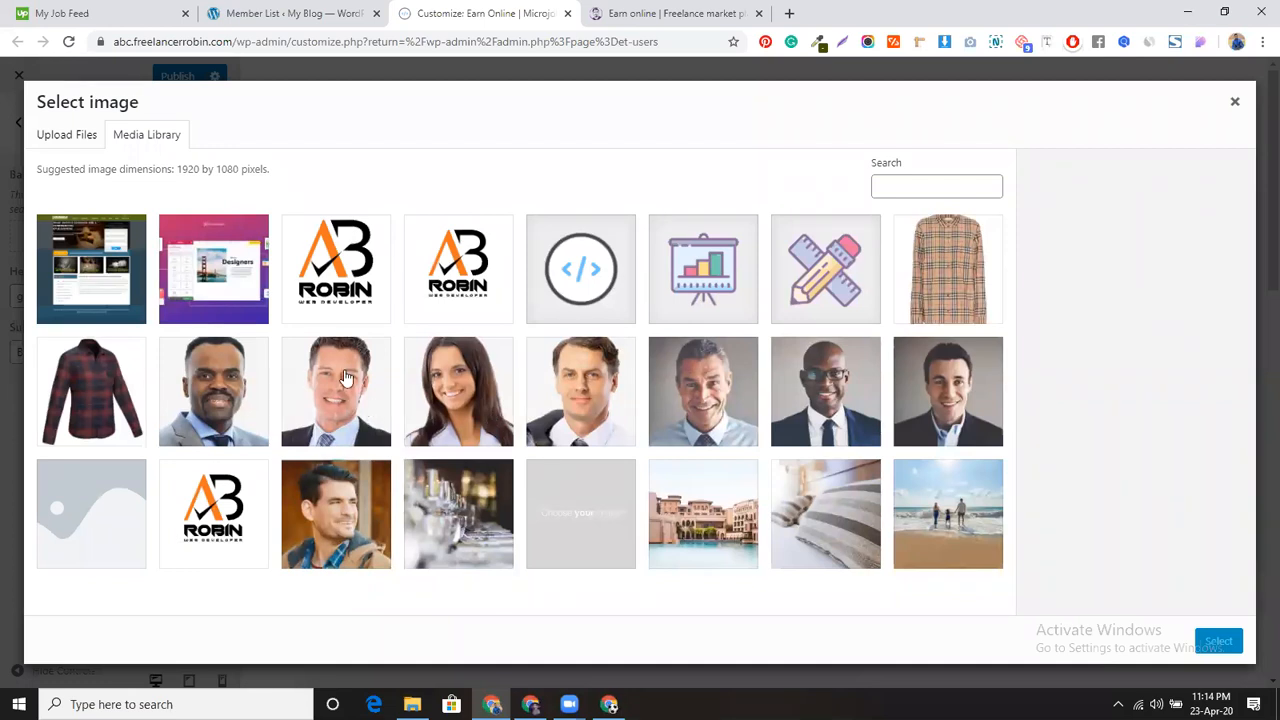
Step: Open Chrome's developer inspector on the reference site's homepage
{"action": "left_click", "coordinate": [670, 13]}
{"action": "right_click", "coordinate": [217, 275]}
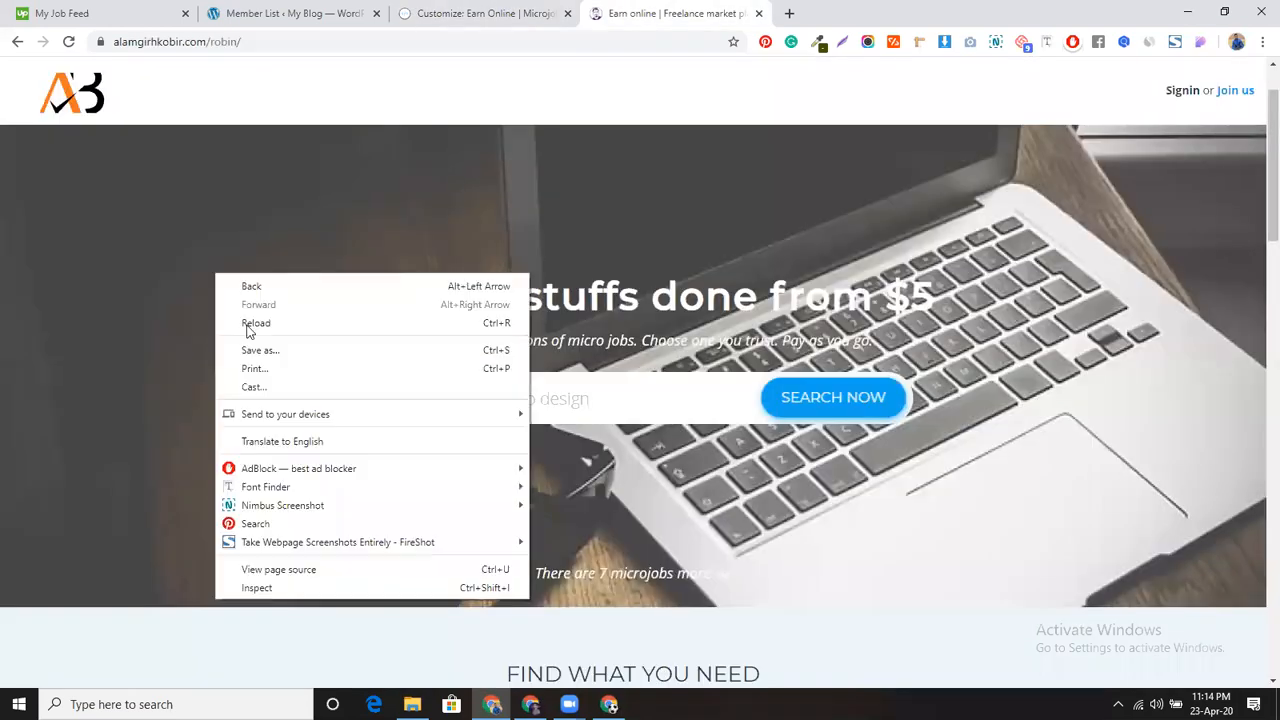
{"action": "left_click", "coordinate": [131, 283]}
{"action": "right_click", "coordinate": [131, 283]}
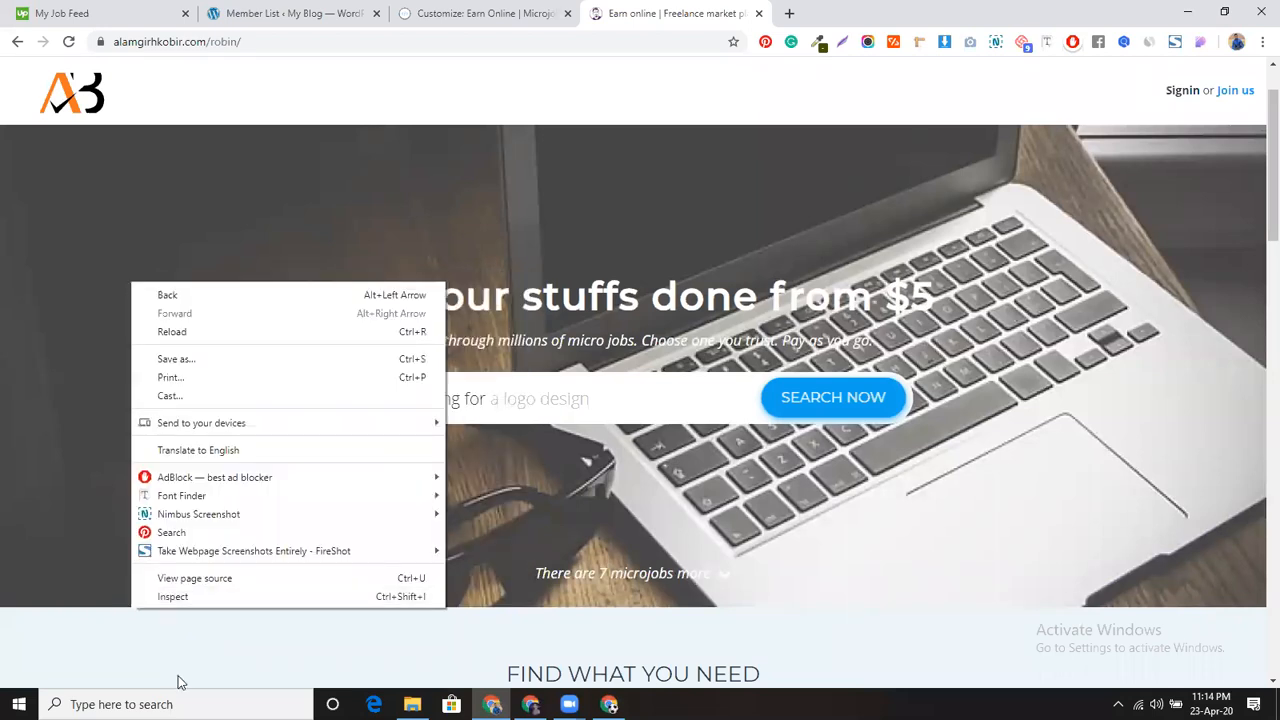
{"action": "left_click", "coordinate": [175, 598]}
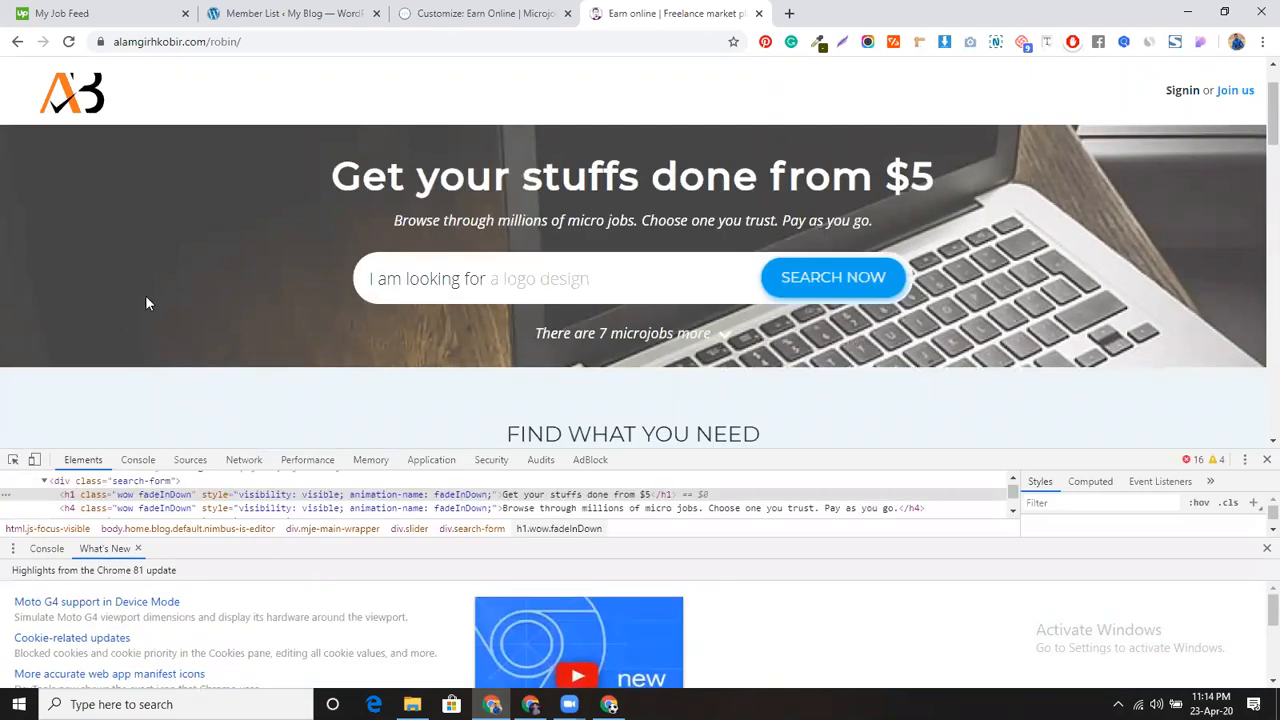
Step: Inspect the hero background, revealing cropped-computer-glasses-macbook-wallpaper-preview.jpg, then open a blank tab
{"action": "key", "text": "ctrl+shift+c"}
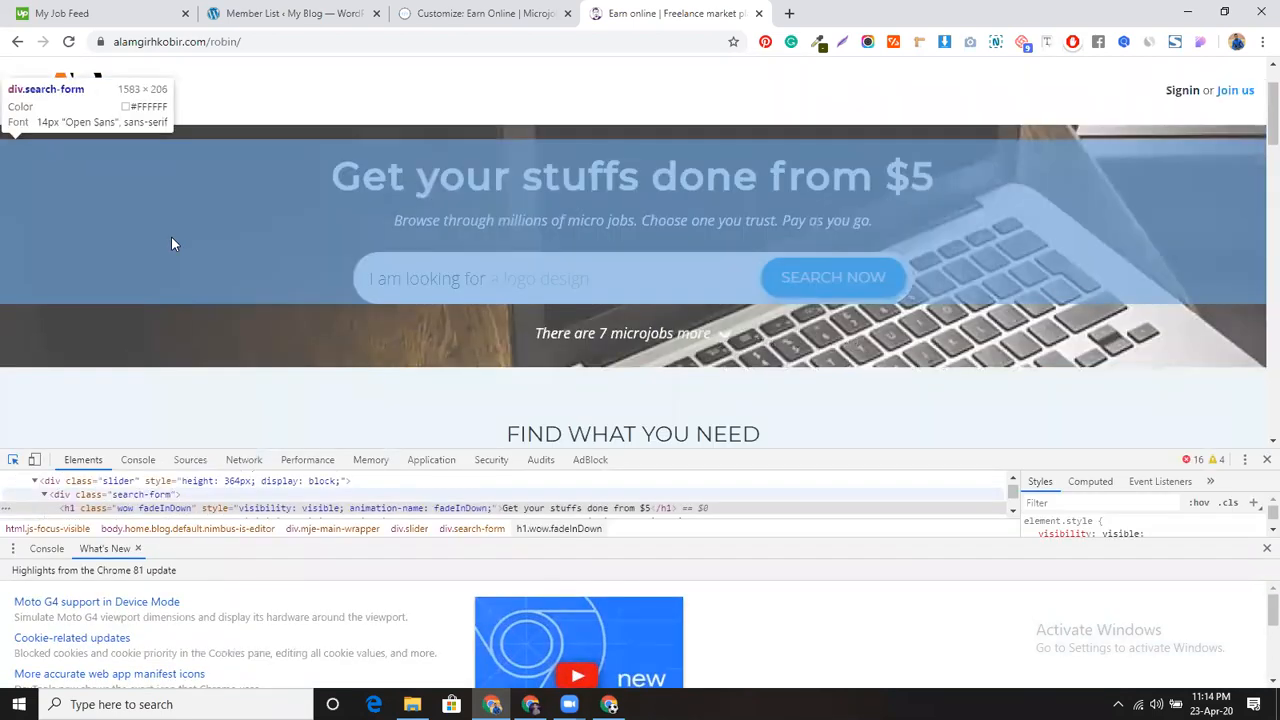
{"action": "scroll", "coordinate": [171, 236], "scroll_direction": "down", "scroll_amount": 1}
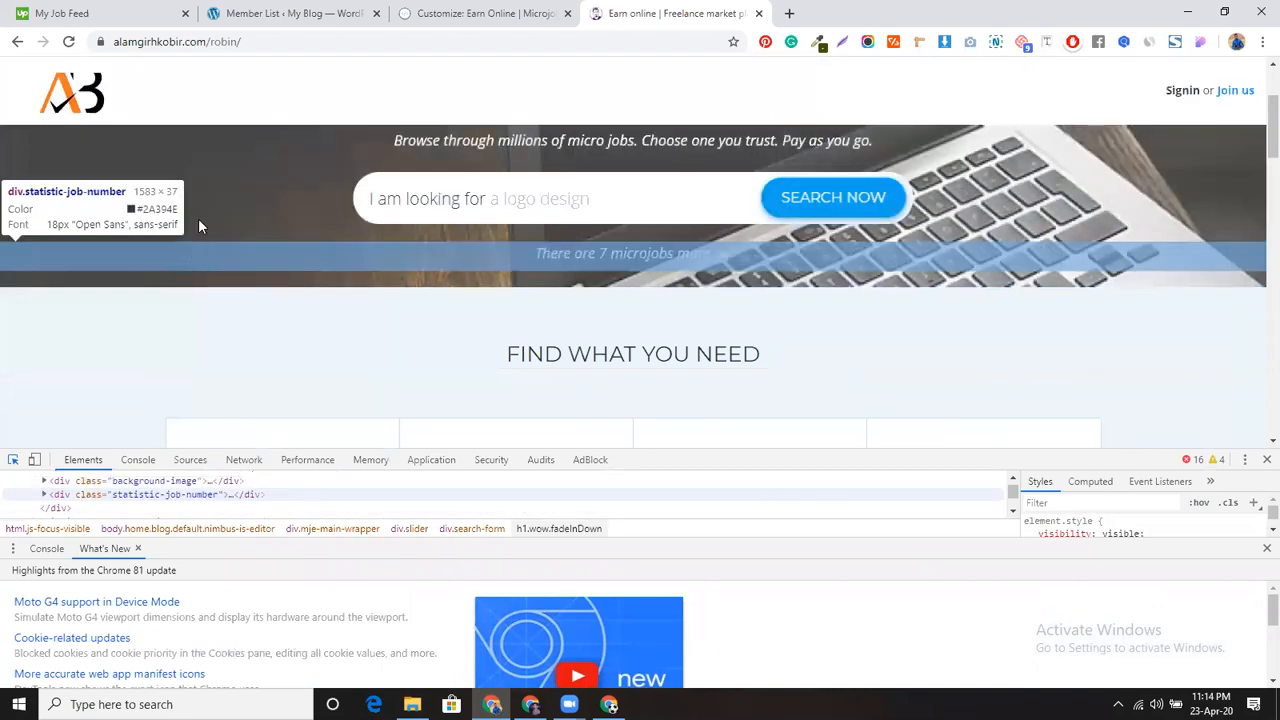
{"action": "left_click", "coordinate": [208, 230]}
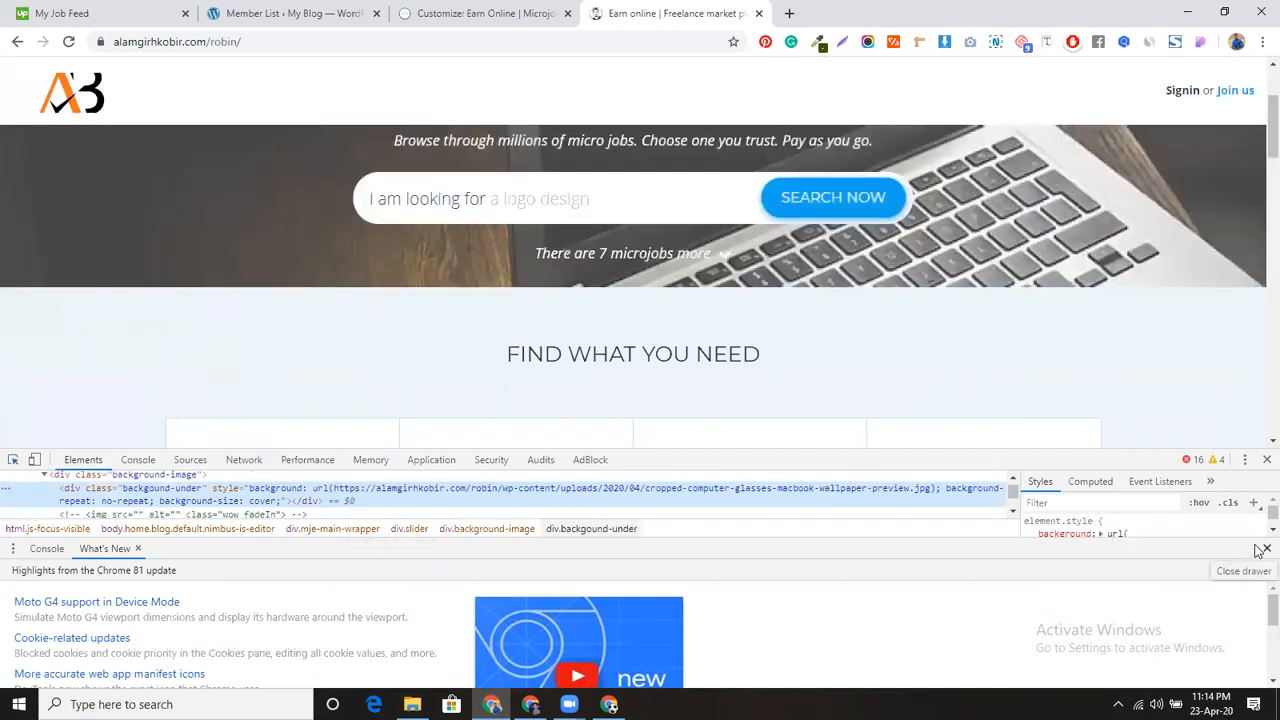
{"action": "left_click", "coordinate": [1262, 550]}
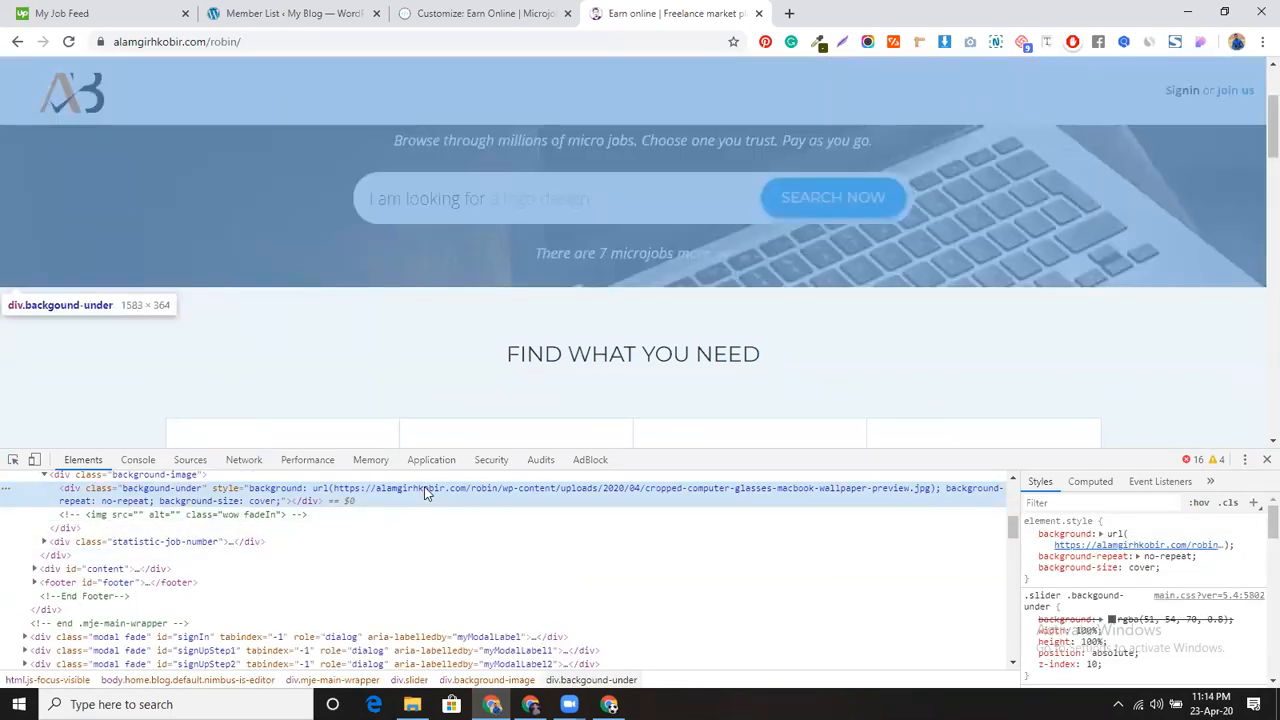
{"action": "right_click", "coordinate": [424, 486]}
{"action": "left_click", "coordinate": [420, 602]}
{"action": "scroll", "coordinate": [420, 595], "scroll_direction": "down", "scroll_amount": 5}
{"action": "scroll", "coordinate": [421, 578], "scroll_direction": "up", "scroll_amount": 2}
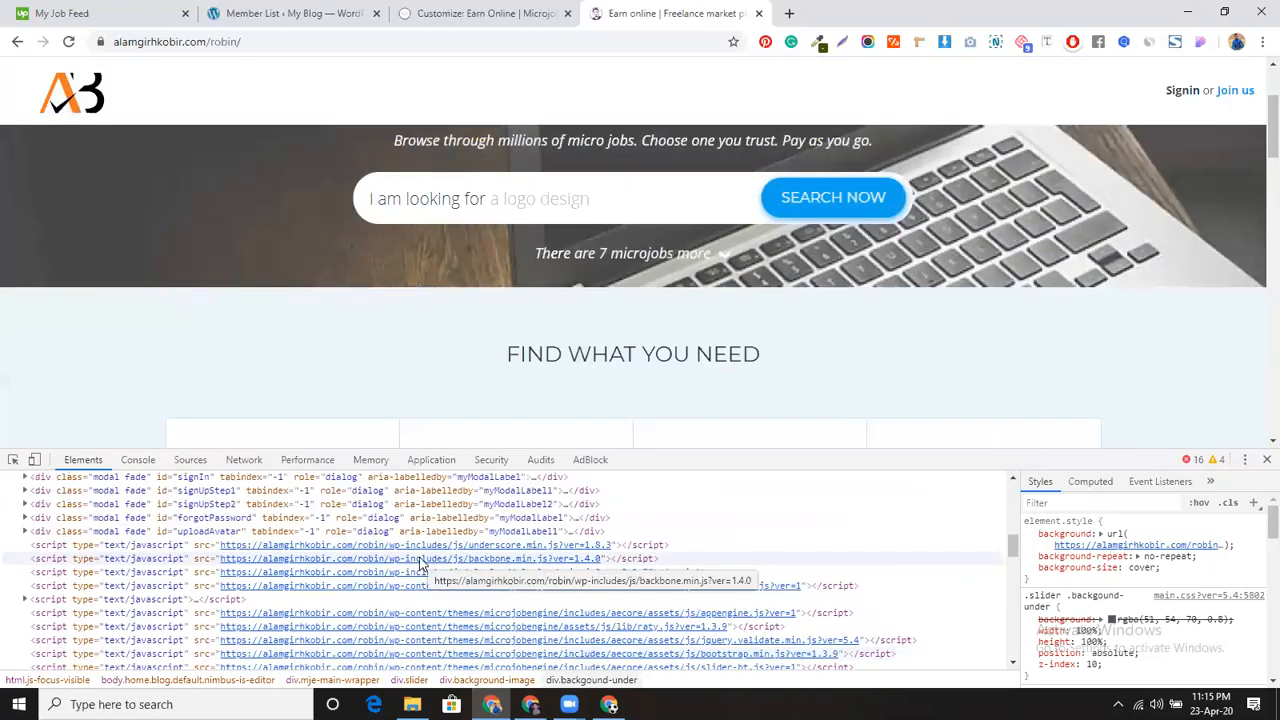
{"action": "left_click", "coordinate": [790, 13]}
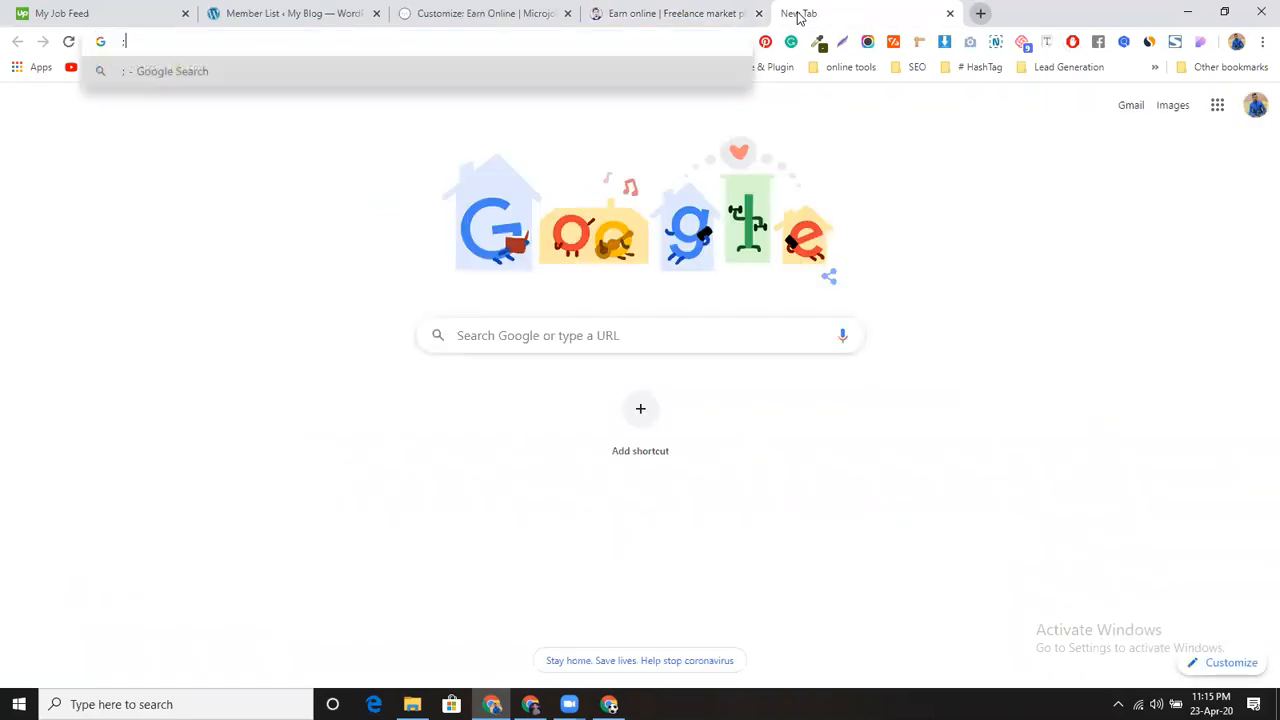
Step: Search Google Images for 'laptop' and save the Laptop Mag photo to the Desktop
{"action": "type", "text": "laptop"}
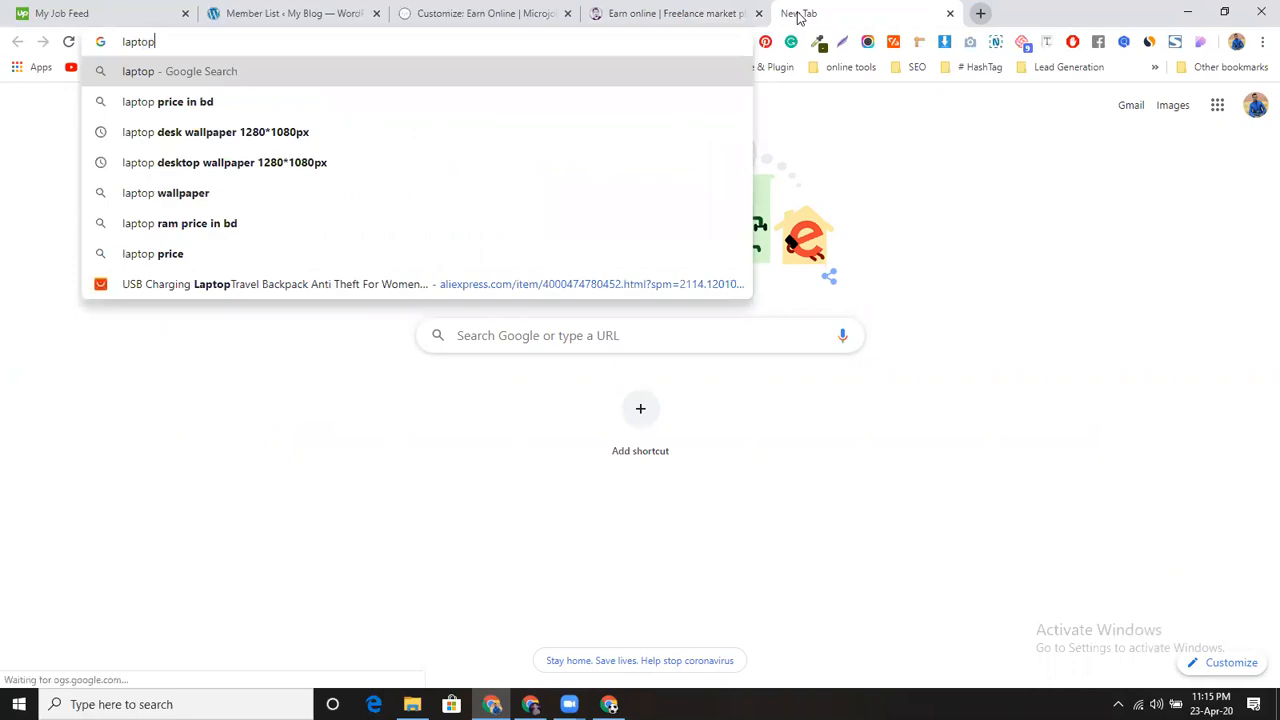
{"action": "key", "text": "Return"}
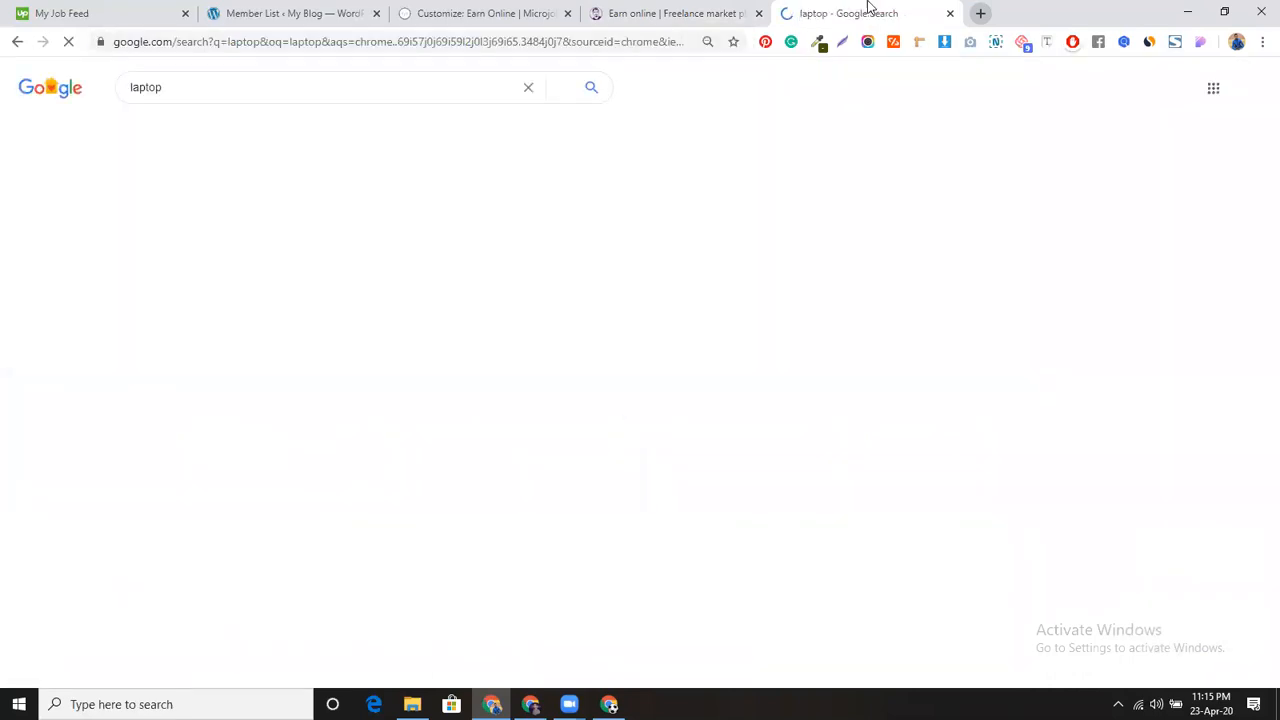
{"action": "left_click", "coordinate": [197, 133]}
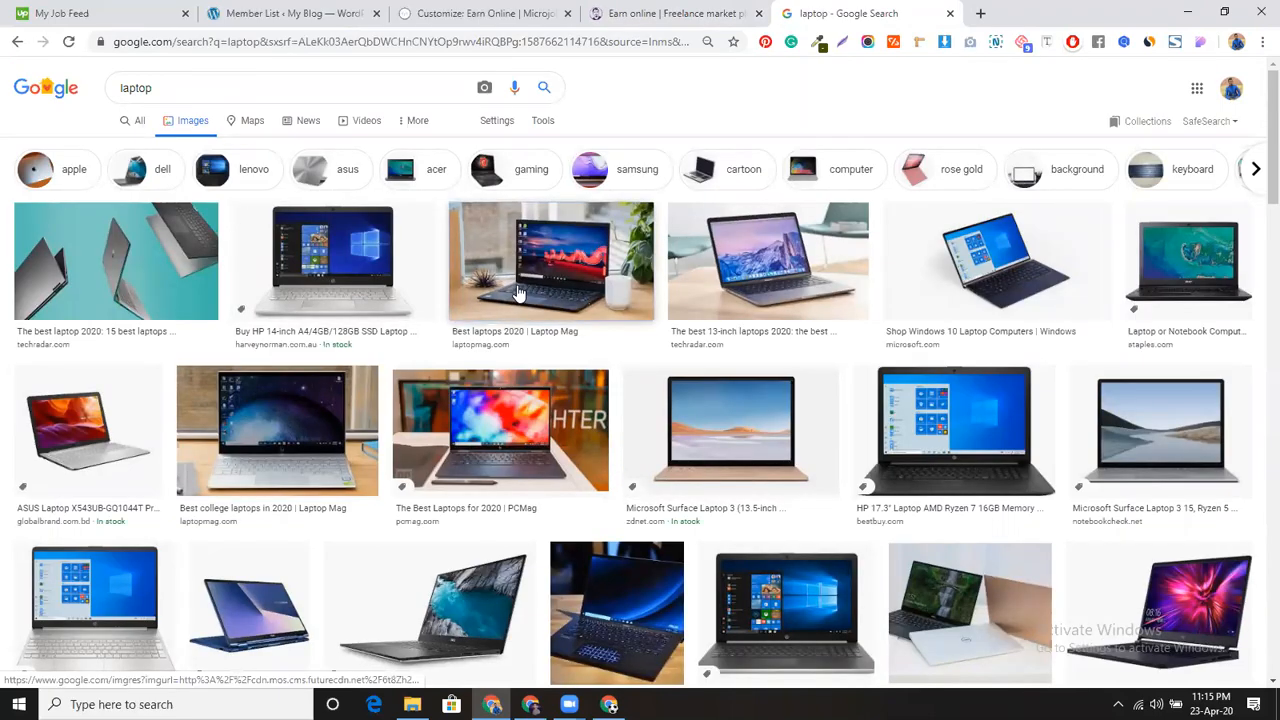
{"action": "left_click", "coordinate": [518, 293]}
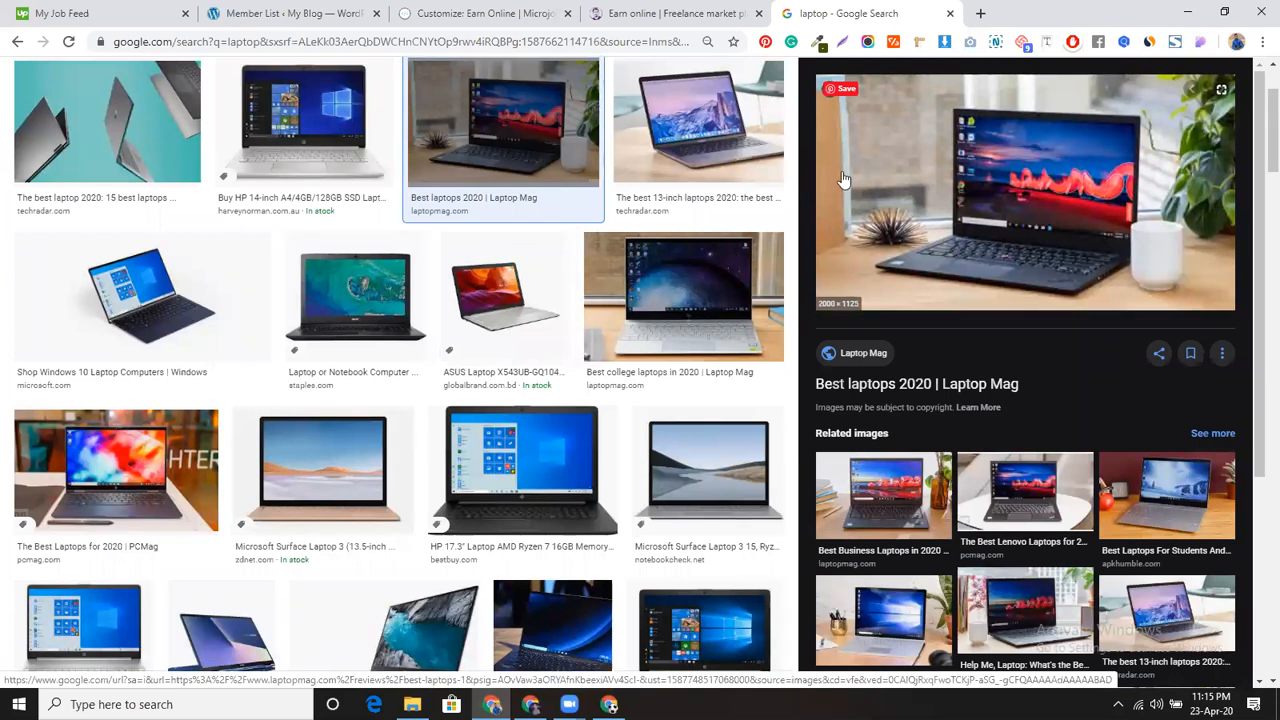
{"action": "right_click", "coordinate": [842, 179]}
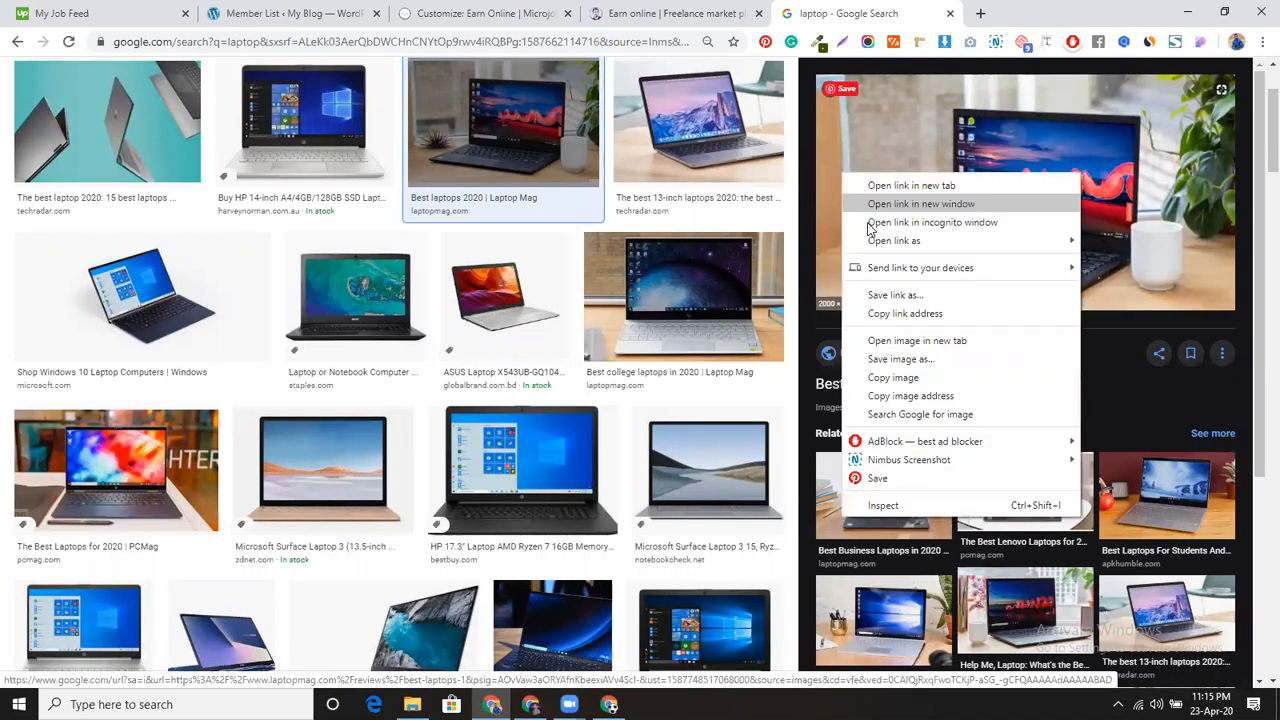
{"action": "left_click", "coordinate": [884, 362]}
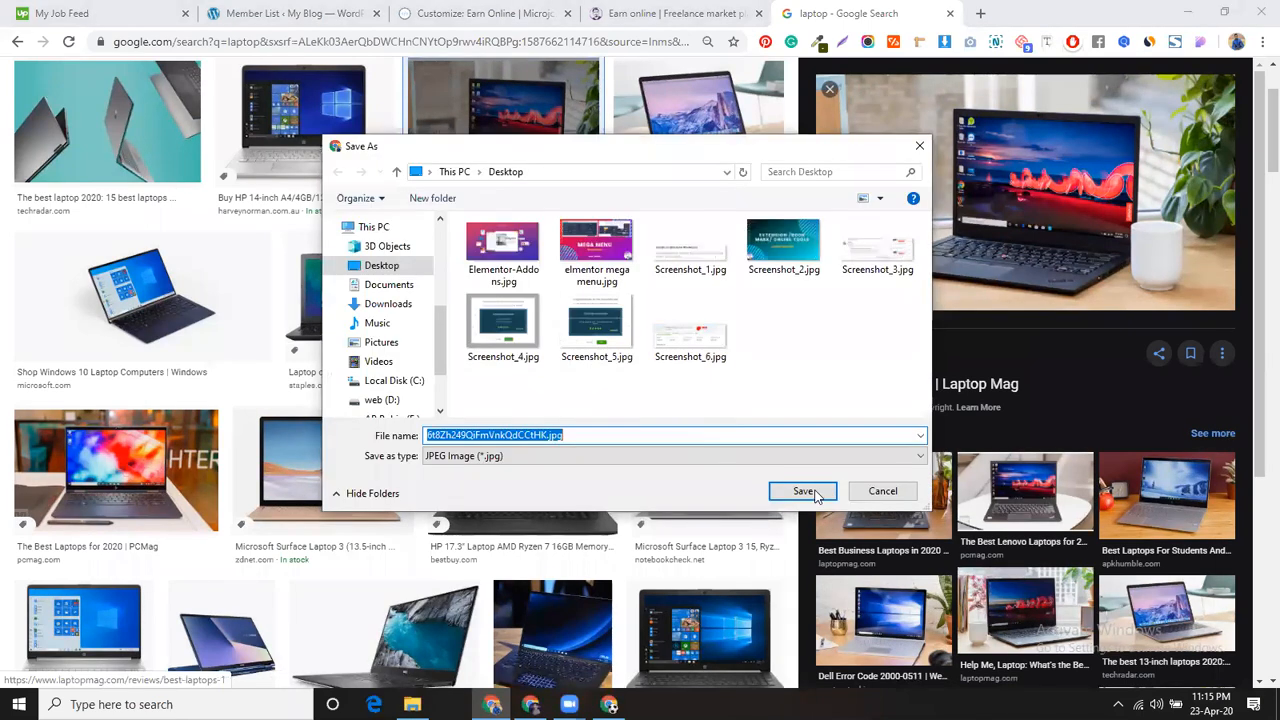
{"action": "left_click", "coordinate": [808, 491]}
Step: Upload the downloaded laptop photo to the Customizer's media library
{"action": "left_click", "coordinate": [433, 20]}
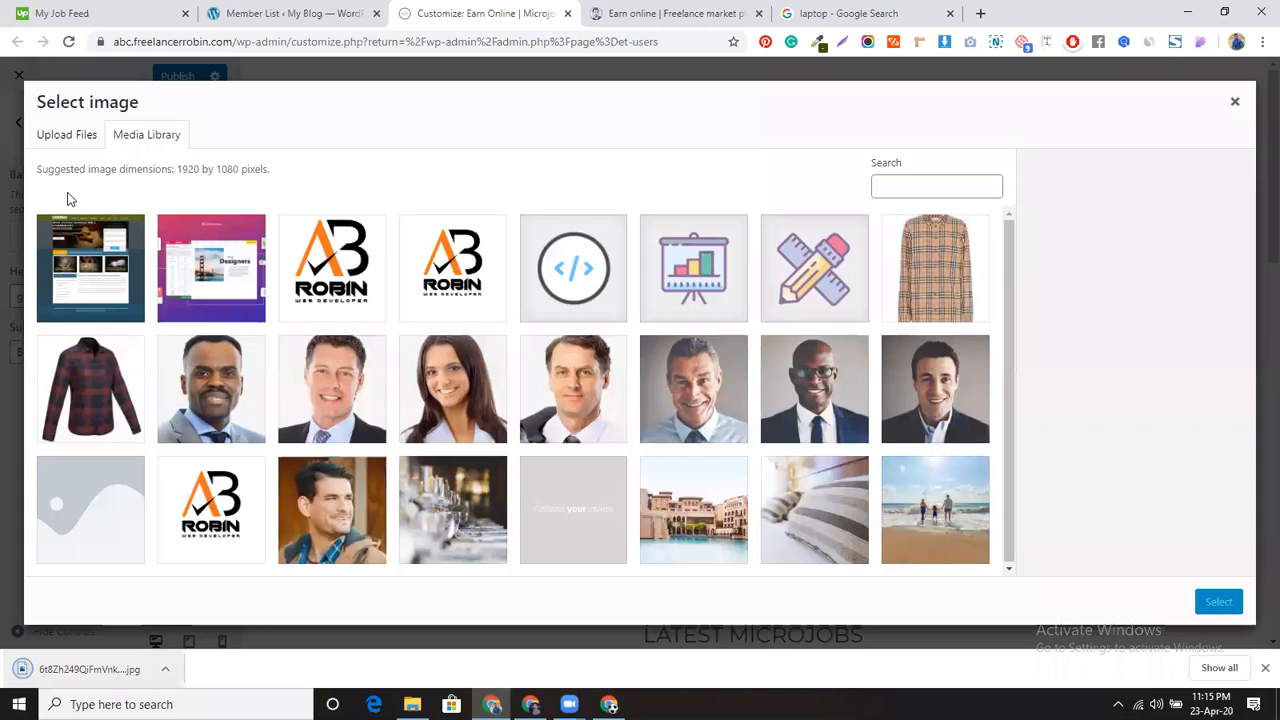
{"action": "left_click", "coordinate": [66, 134]}
{"action": "left_click_drag", "start_coordinate": [100, 669], "coordinate": [675, 354]}
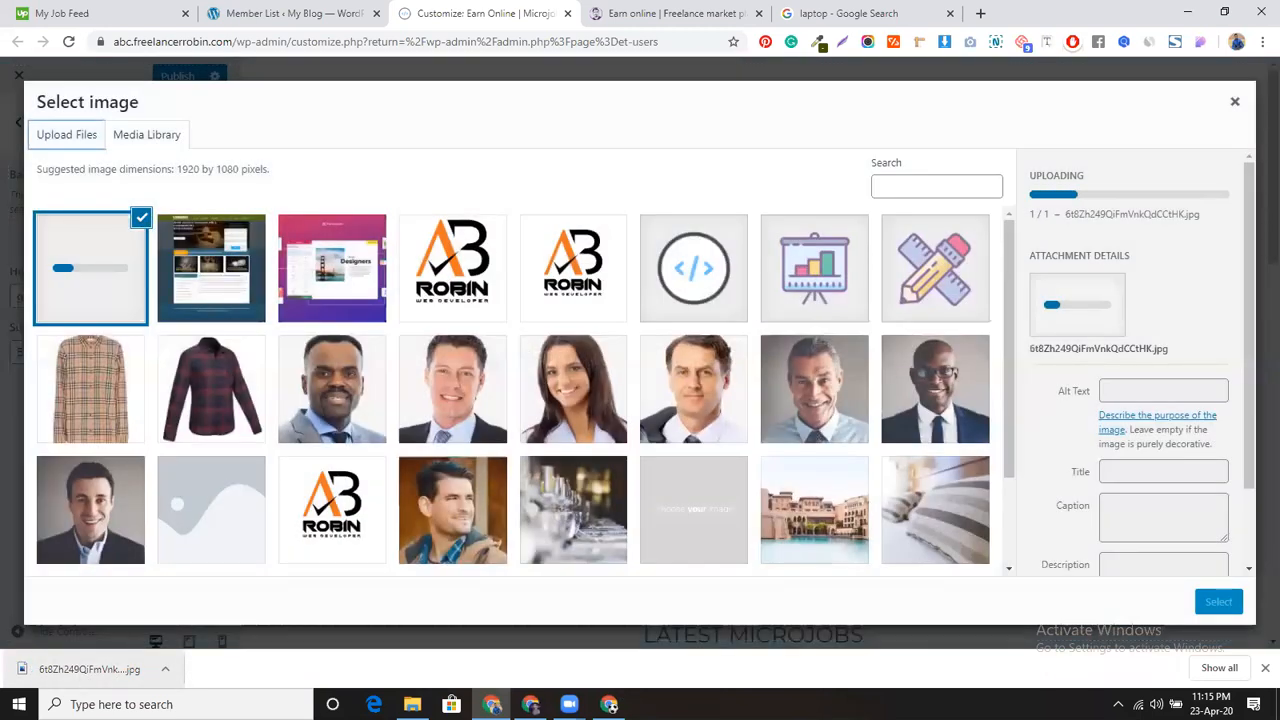
Step: Open the secure-code email in Gmail and select the code
{"action": "left_click", "coordinate": [609, 704]}
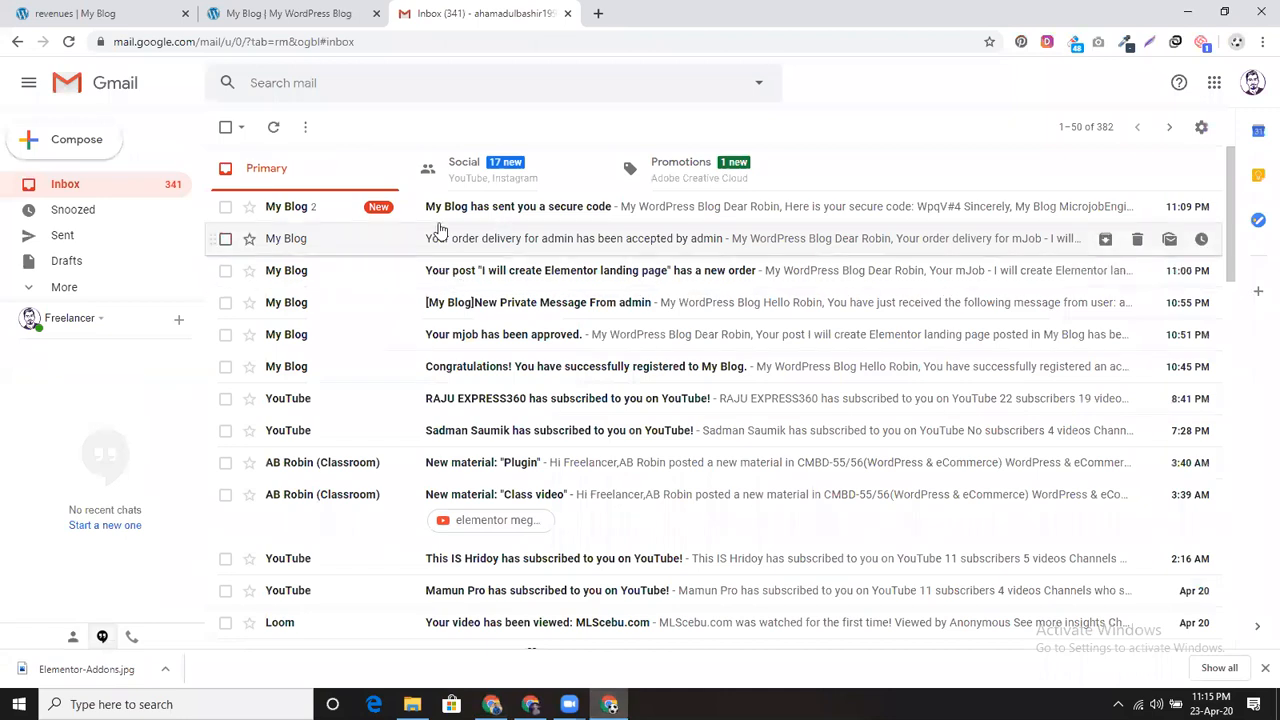
{"action": "left_click", "coordinate": [482, 208]}
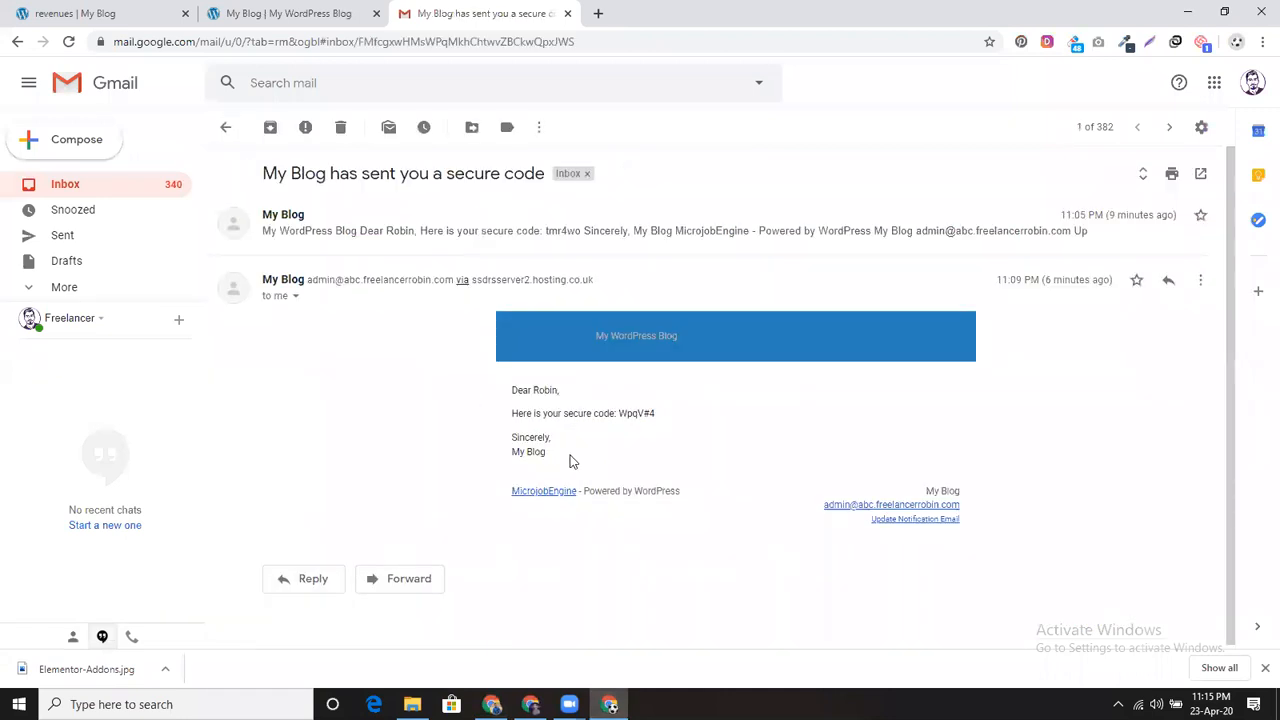
{"action": "left_click_drag", "start_coordinate": [620, 412], "coordinate": [660, 416]}
Step: Paste the emailed secure code into the withdrawal form and submit the $7 request
{"action": "left_click", "coordinate": [100, 13]}
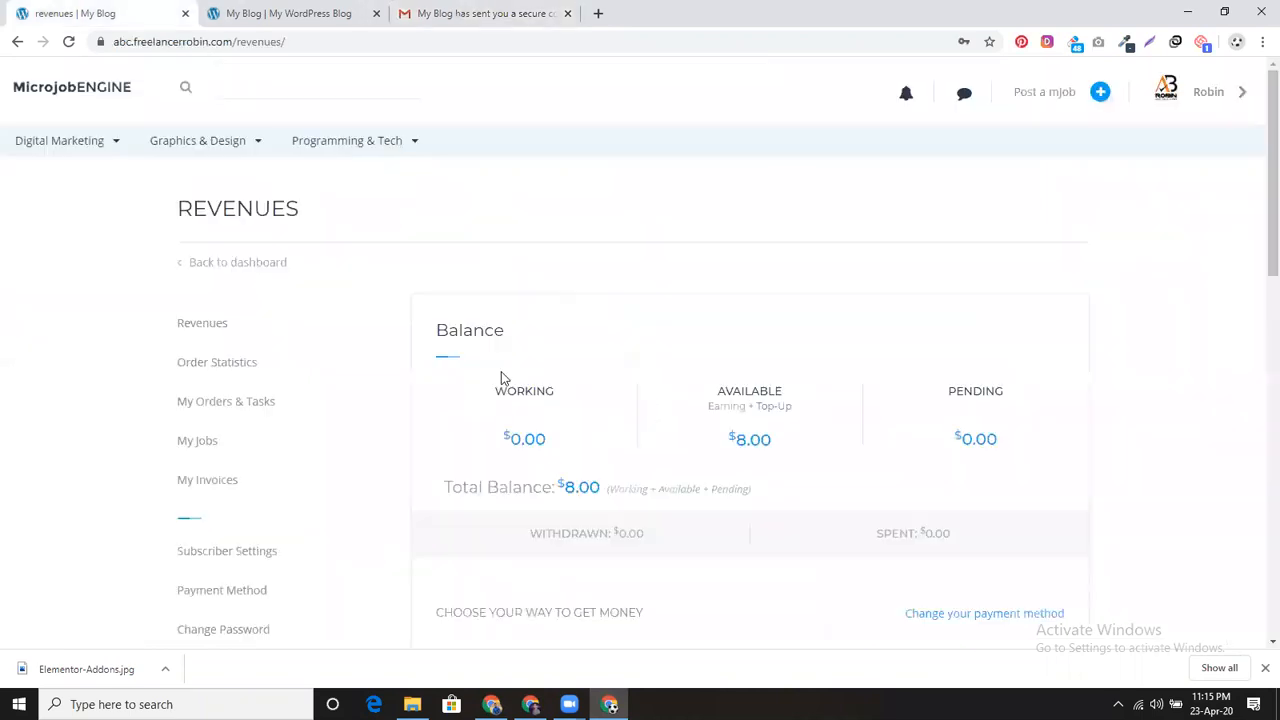
{"action": "scroll", "coordinate": [562, 520], "scroll_direction": "down", "scroll_amount": 4}
{"action": "double_click", "coordinate": [547, 451]}
{"action": "key", "text": "ctrl+v"}
{"action": "left_click", "coordinate": [555, 563]}
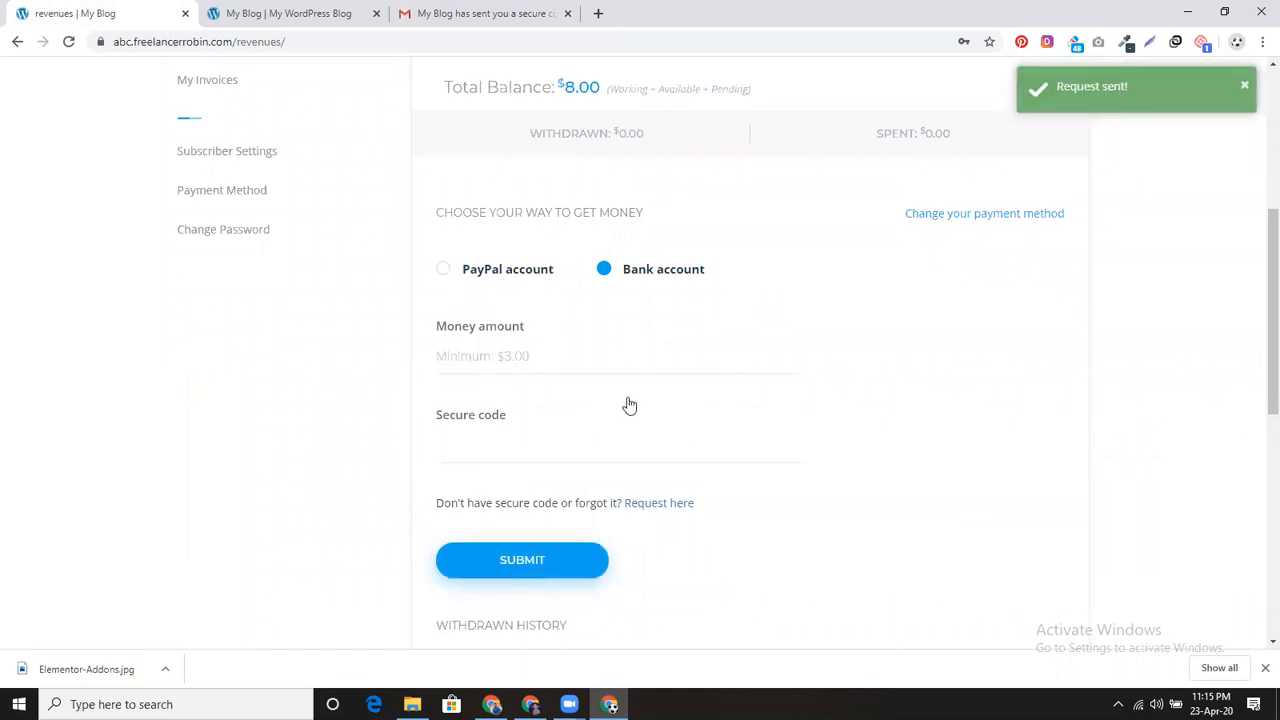
{"action": "scroll", "coordinate": [628, 418], "scroll_direction": "up", "scroll_amount": 1}
{"action": "scroll", "coordinate": [628, 418], "scroll_direction": "up", "scroll_amount": 2}
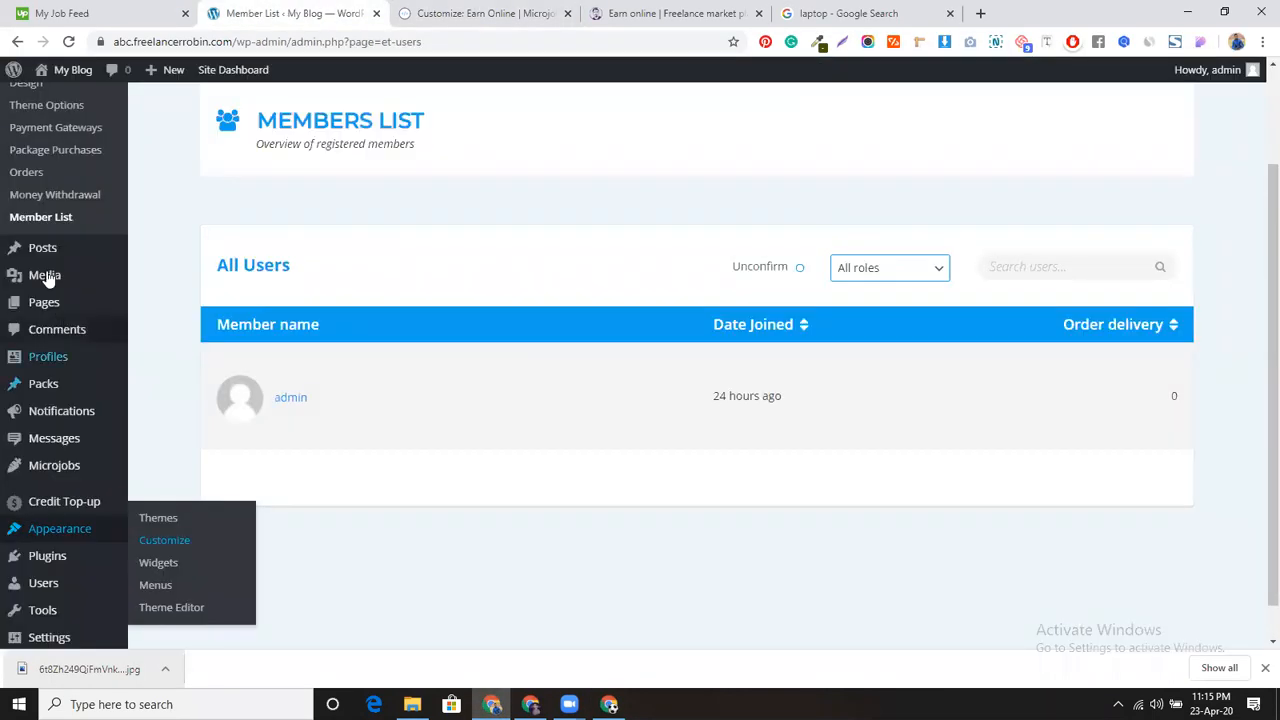
Step: Go to the Money Withdrawal list and open the seller's $7.00 bank-transfer request for editing
{"action": "scroll", "coordinate": [77, 323], "scroll_direction": "up", "scroll_amount": 2}
{"action": "scroll", "coordinate": [80, 318], "scroll_direction": "down", "scroll_amount": 1}
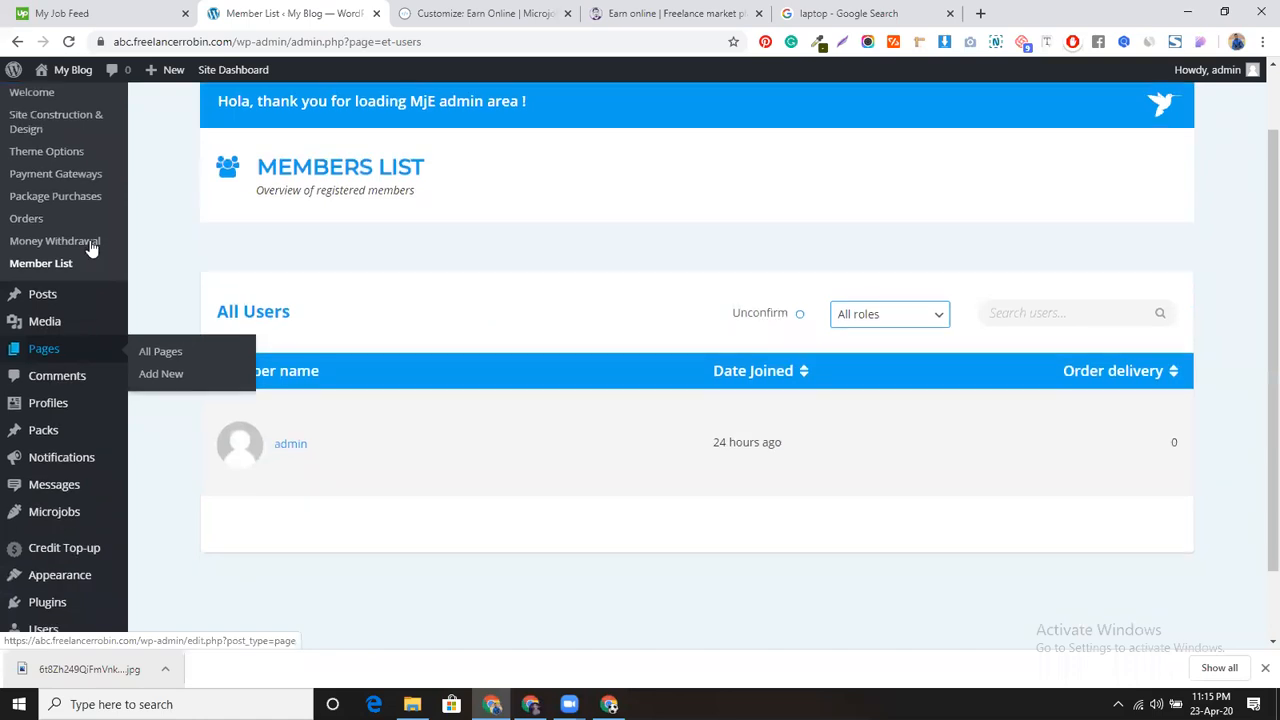
{"action": "scroll", "coordinate": [90, 248], "scroll_direction": "up", "scroll_amount": 1}
{"action": "left_click", "coordinate": [77, 320]}
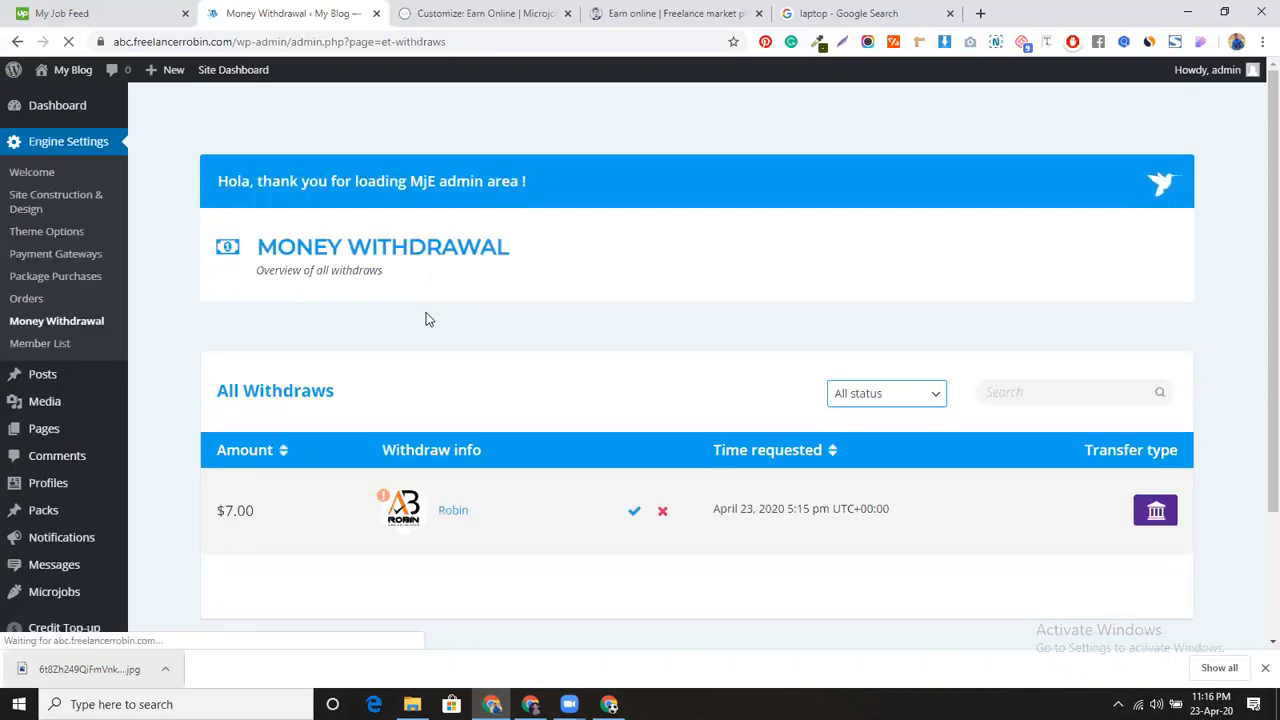
{"action": "scroll", "coordinate": [851, 314], "scroll_direction": "down", "scroll_amount": 1}
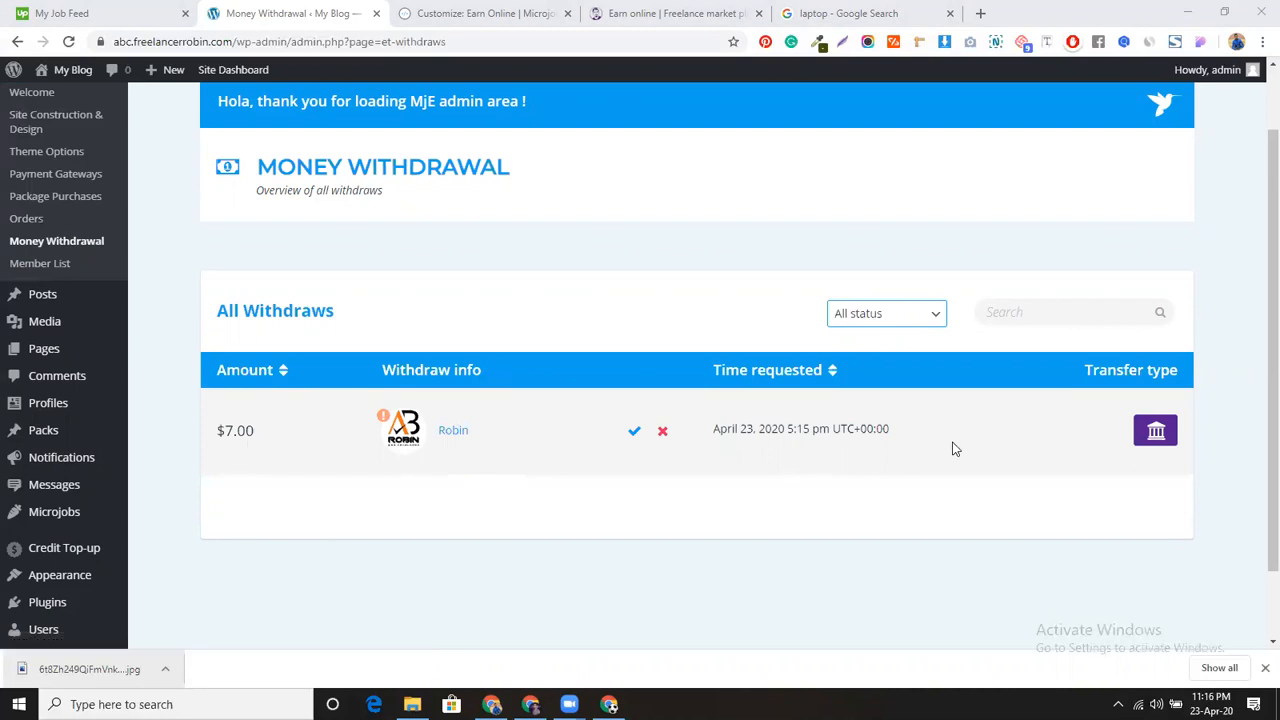
{"action": "left_click", "coordinate": [452, 429]}
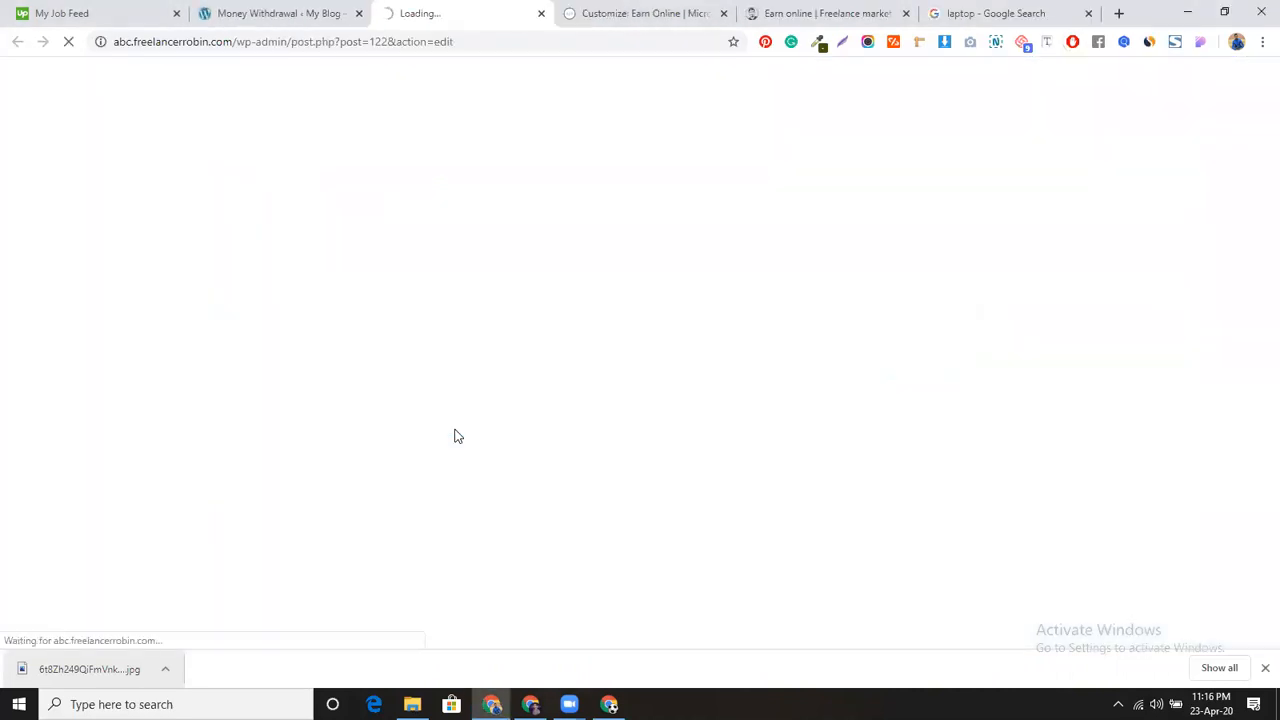
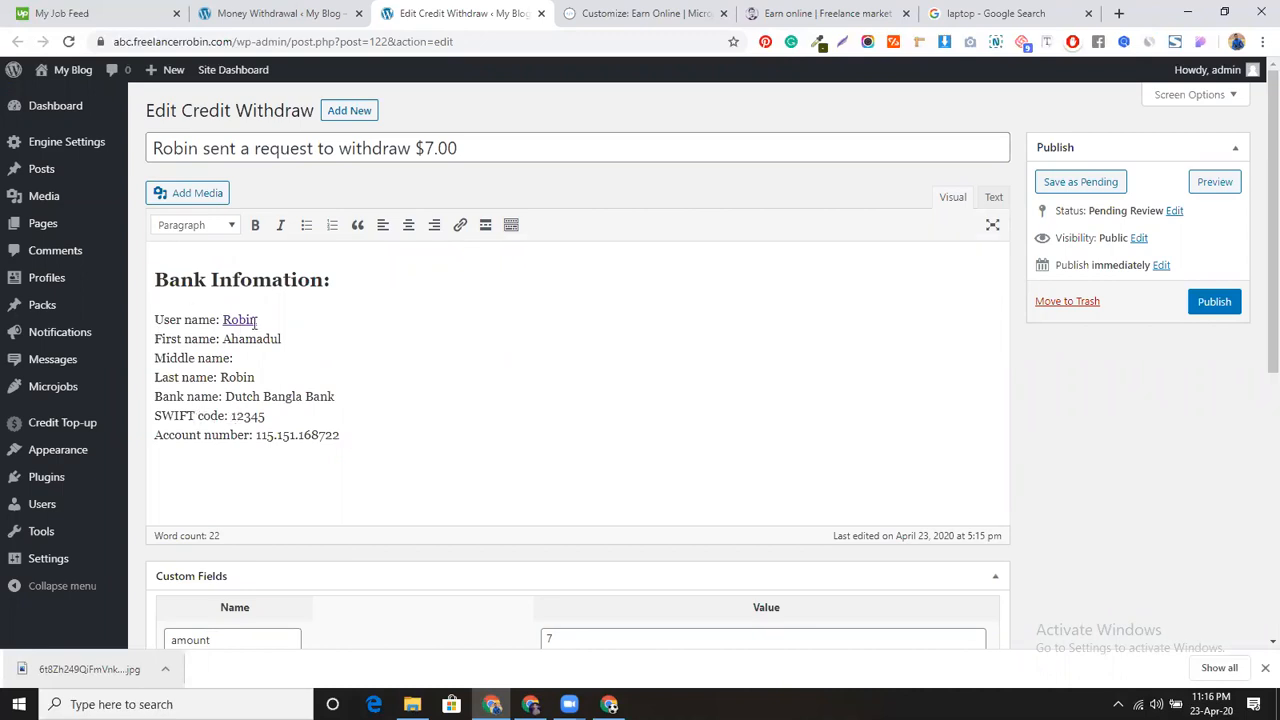
Step: Approve the seller's $7.00 withdrawal request from the Money Withdrawal list
{"action": "scroll", "coordinate": [286, 429], "scroll_direction": "down", "scroll_amount": 3}
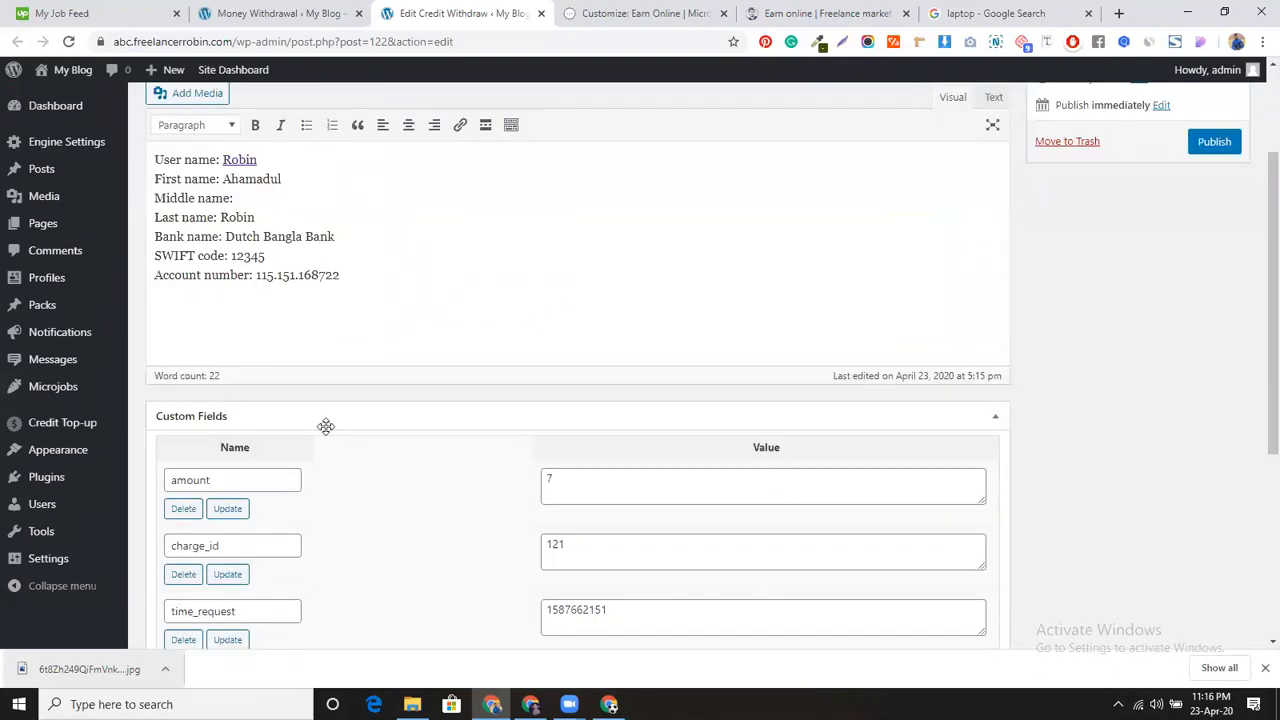
{"action": "scroll", "coordinate": [309, 177], "scroll_direction": "up", "scroll_amount": 3}
{"action": "left_click", "coordinate": [295, 10]}
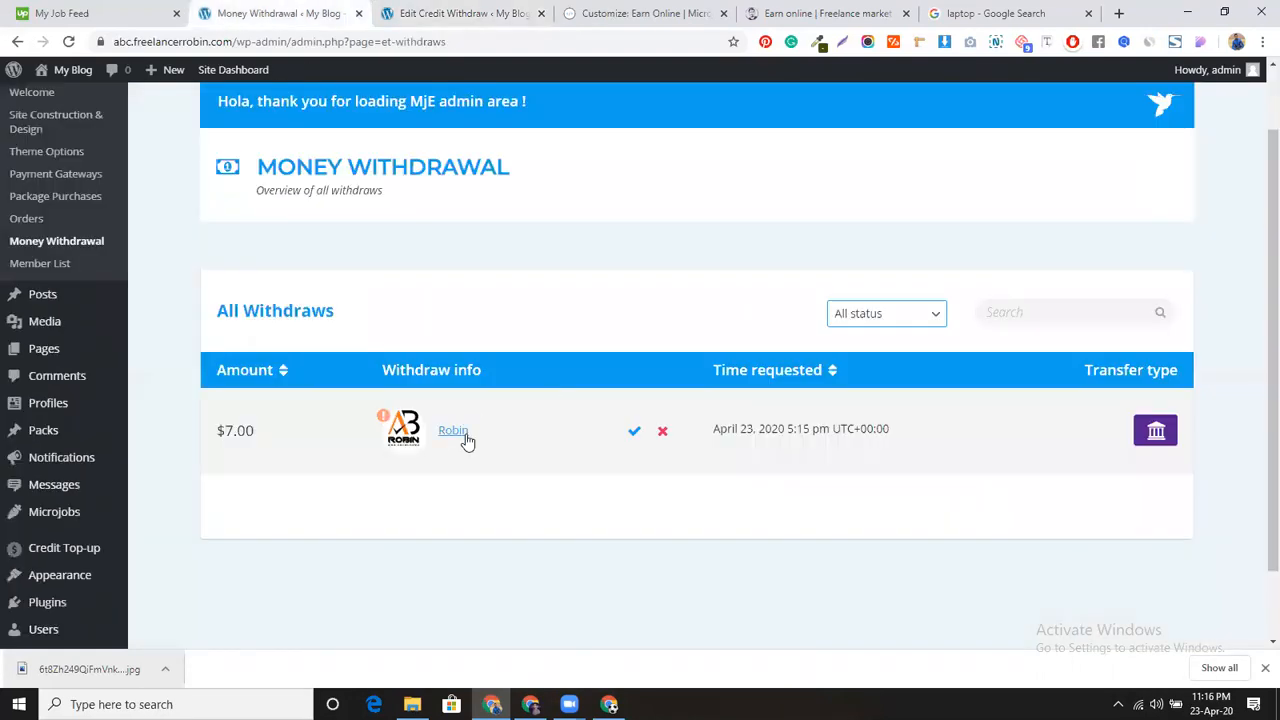
{"action": "left_click", "coordinate": [632, 436]}
{"action": "left_click", "coordinate": [720, 129]}
Step: Reload the member's Revenues page and check notifications and Withdrawn History for the $7.00 withdrawal
{"action": "left_click", "coordinate": [609, 704]}
{"action": "scroll", "coordinate": [396, 357], "scroll_direction": "up", "scroll_amount": 1}
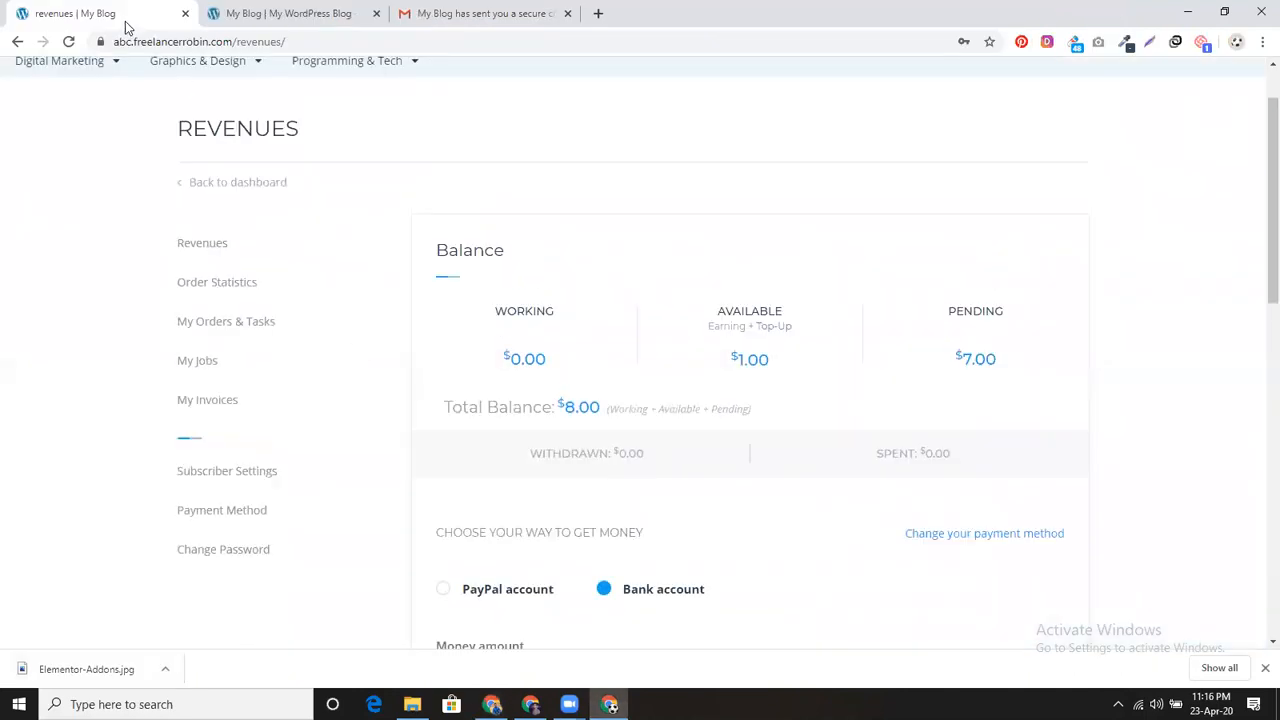
{"action": "left_click", "coordinate": [68, 41]}
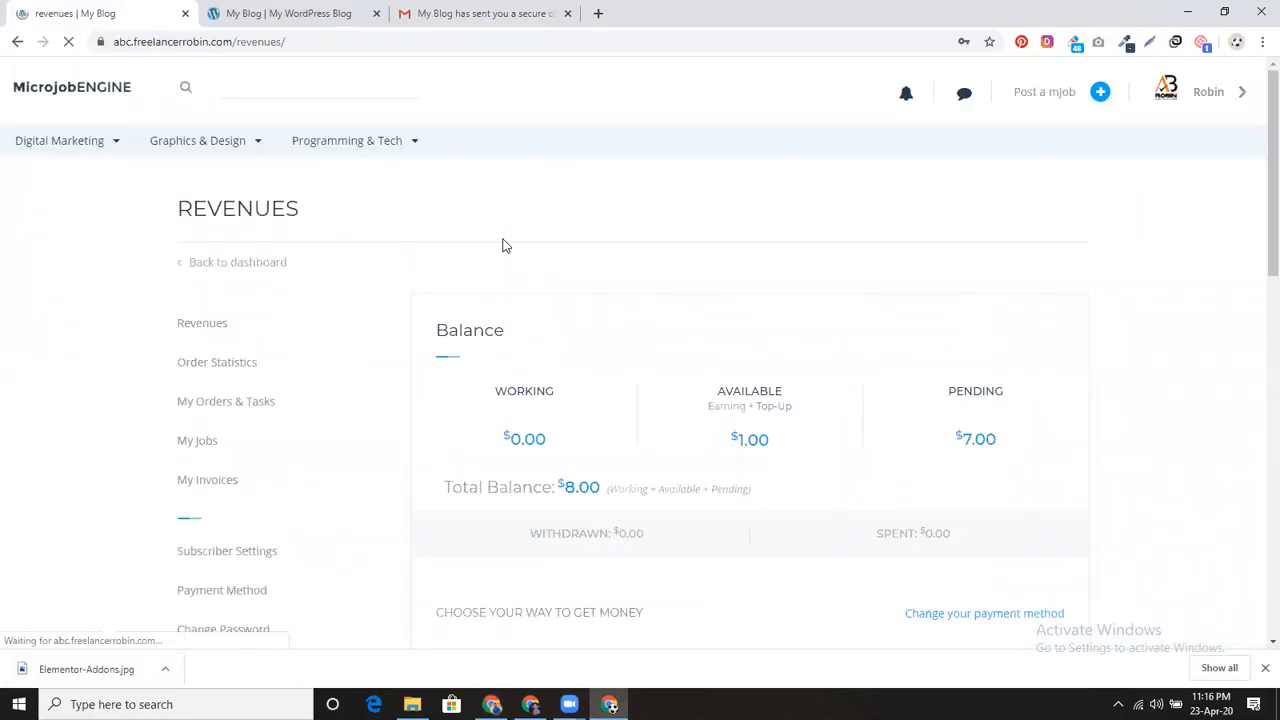
{"action": "left_click", "coordinate": [908, 95]}
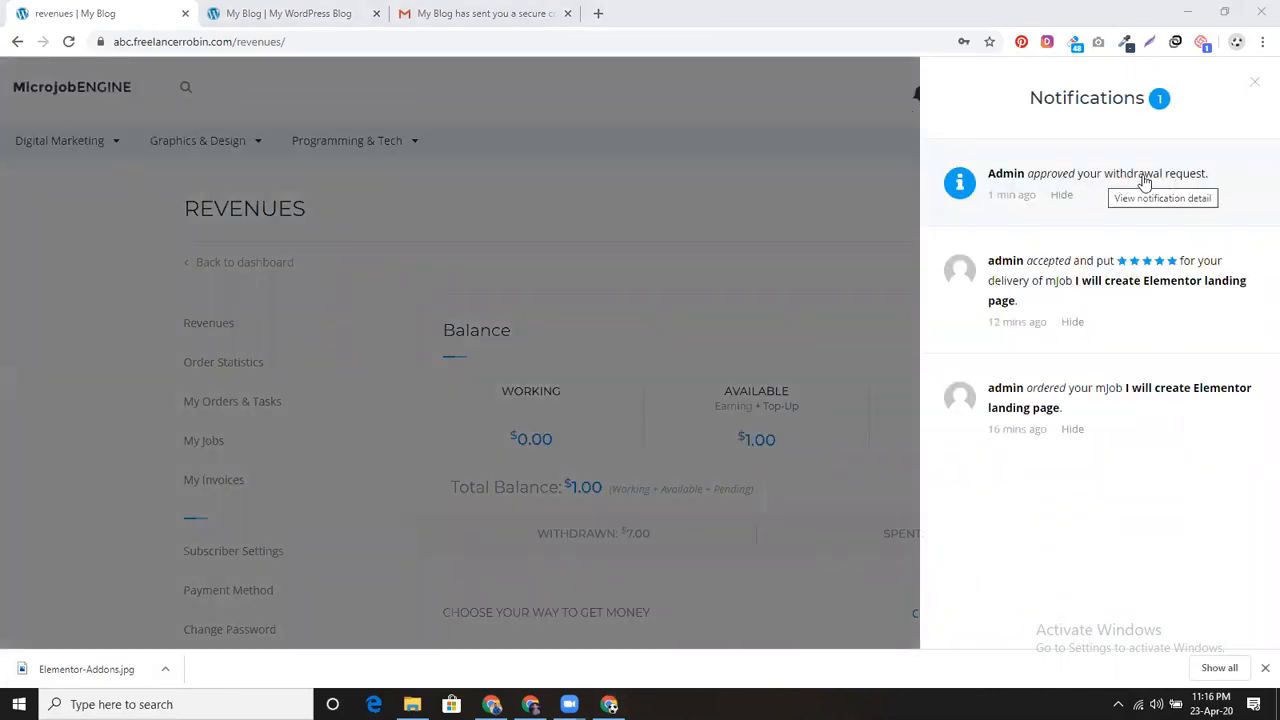
{"action": "left_click", "coordinate": [1255, 83]}
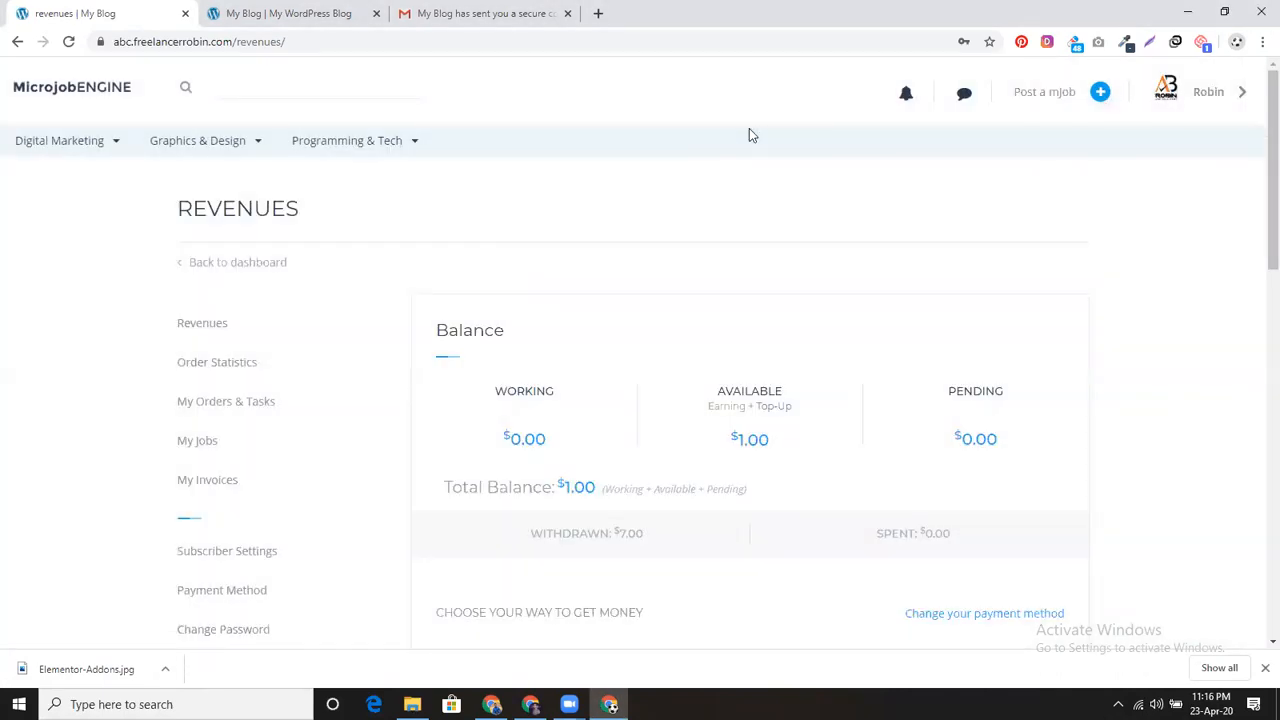
{"action": "scroll", "coordinate": [744, 434], "scroll_direction": "down", "scroll_amount": 8}
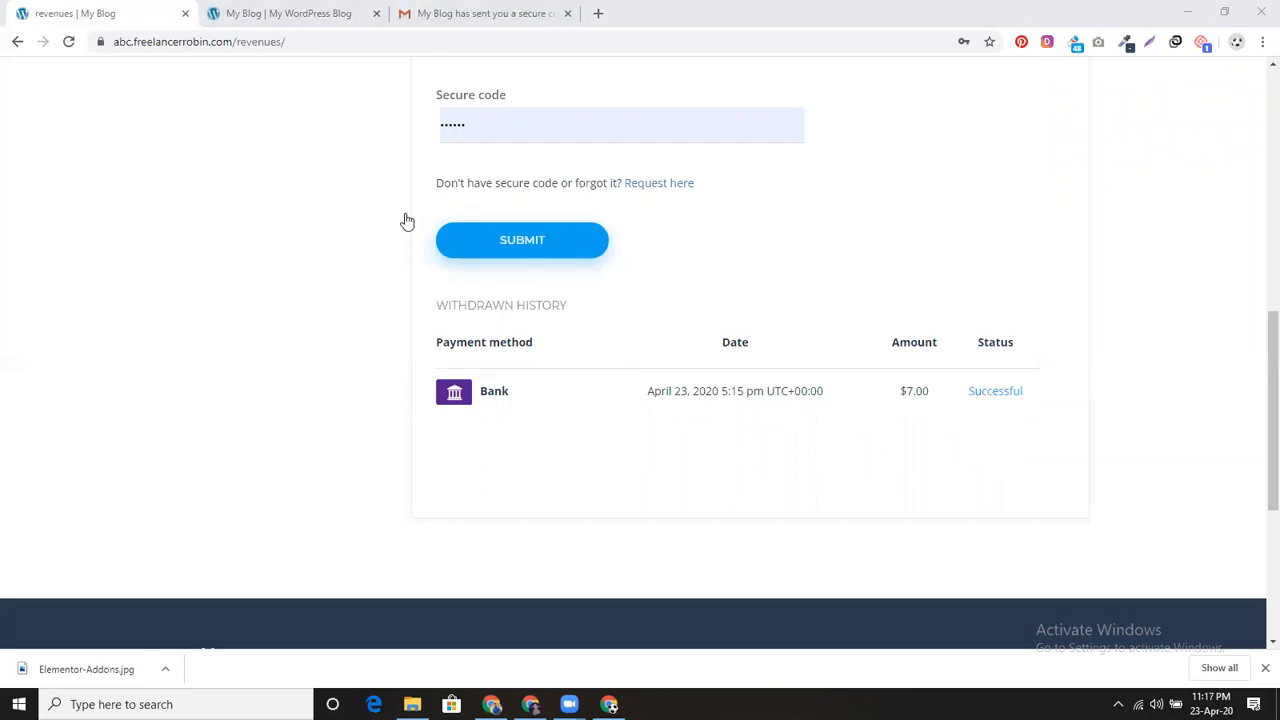
{"action": "scroll", "coordinate": [648, 422], "scroll_direction": "up", "scroll_amount": 3}
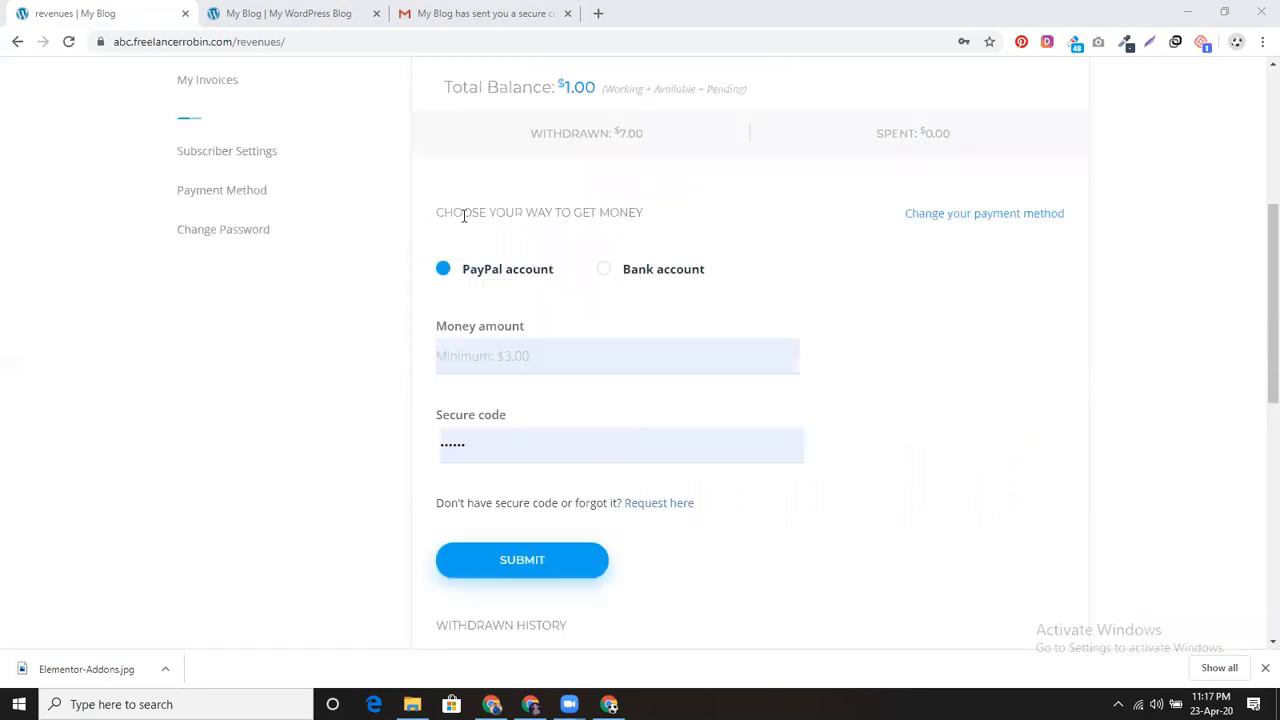
{"action": "scroll", "coordinate": [420, 293], "scroll_direction": "up", "scroll_amount": 4}
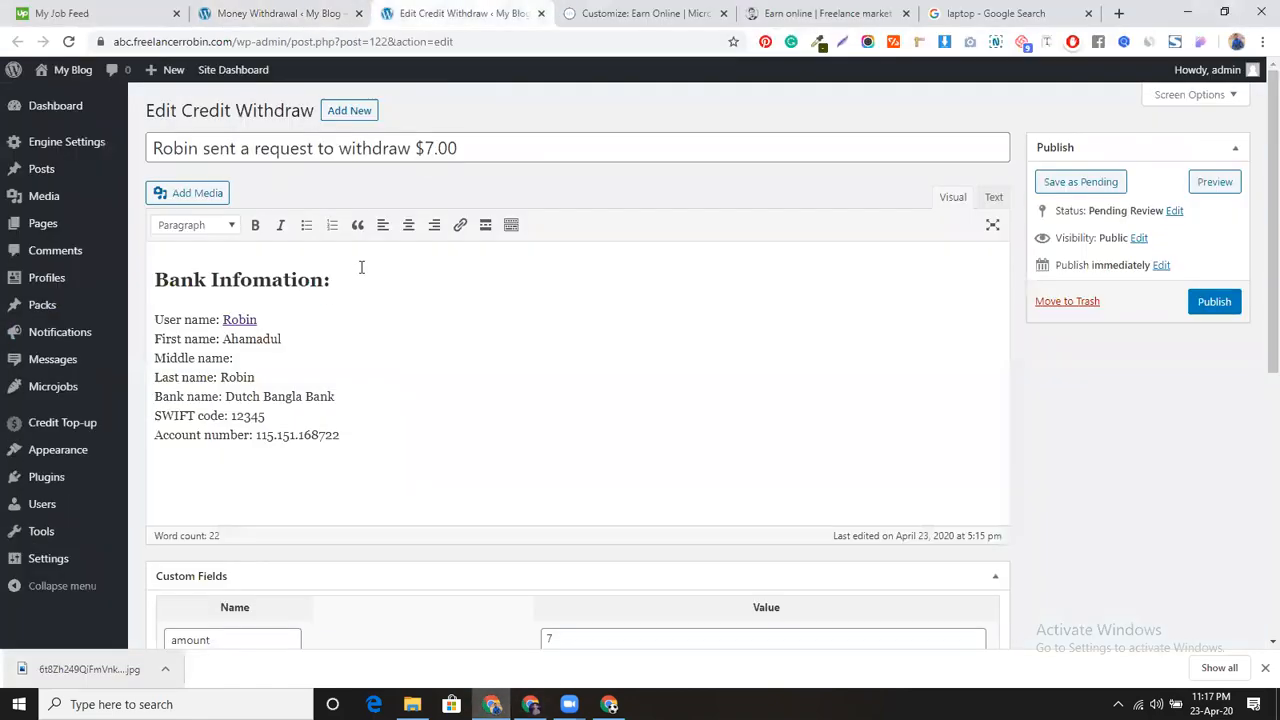
Step: Select and crop the laptop photo as the Homepage Search background, then publish
{"action": "left_click", "coordinate": [645, 13]}
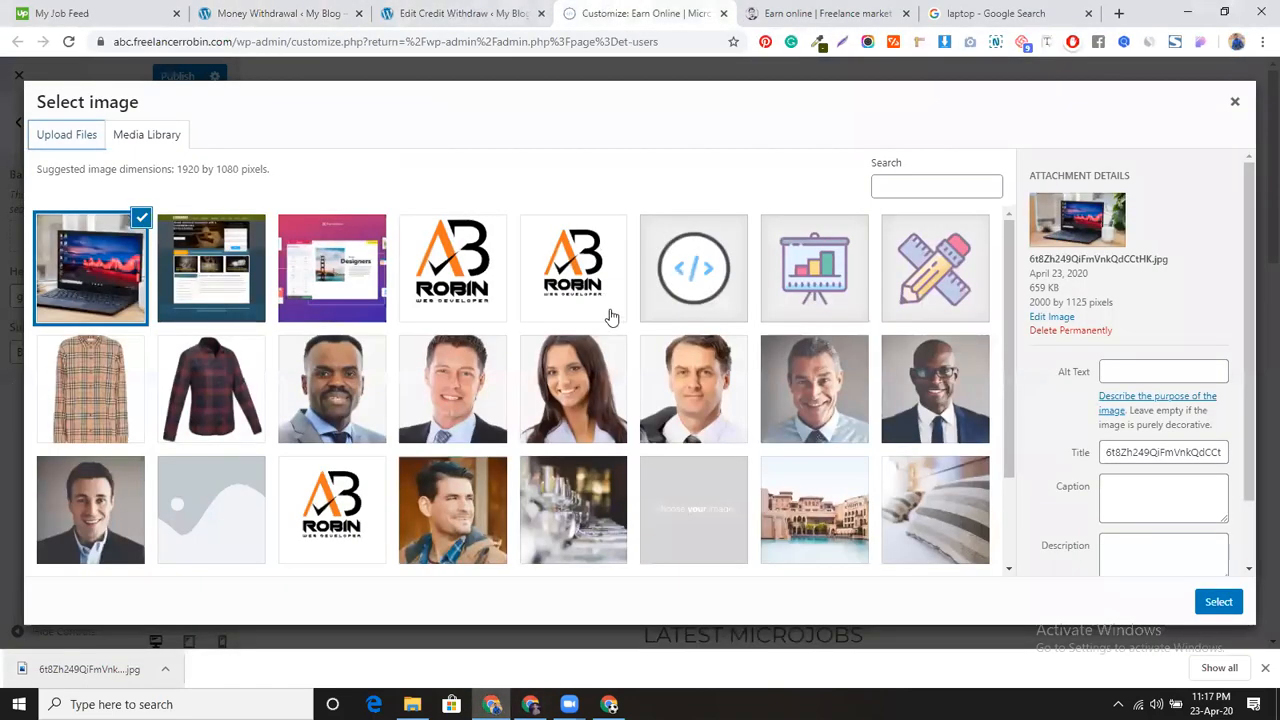
{"action": "left_click", "coordinate": [1219, 601]}
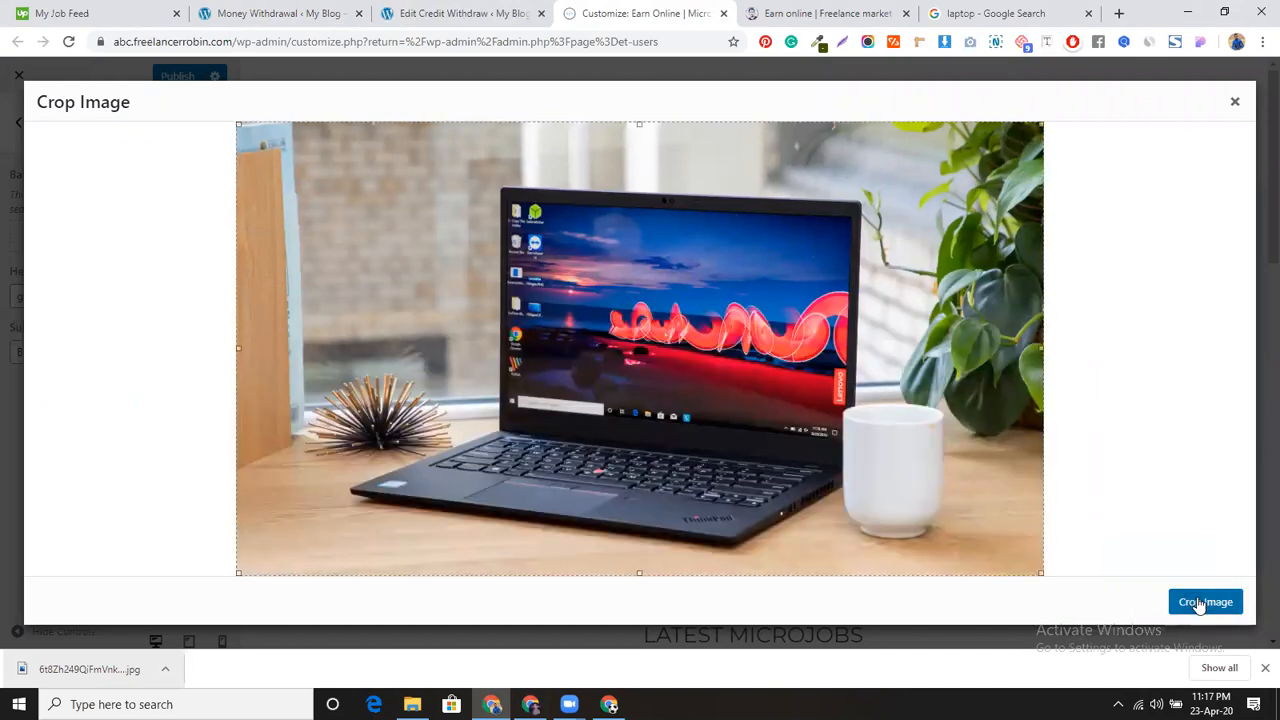
{"action": "left_click", "coordinate": [1199, 604]}
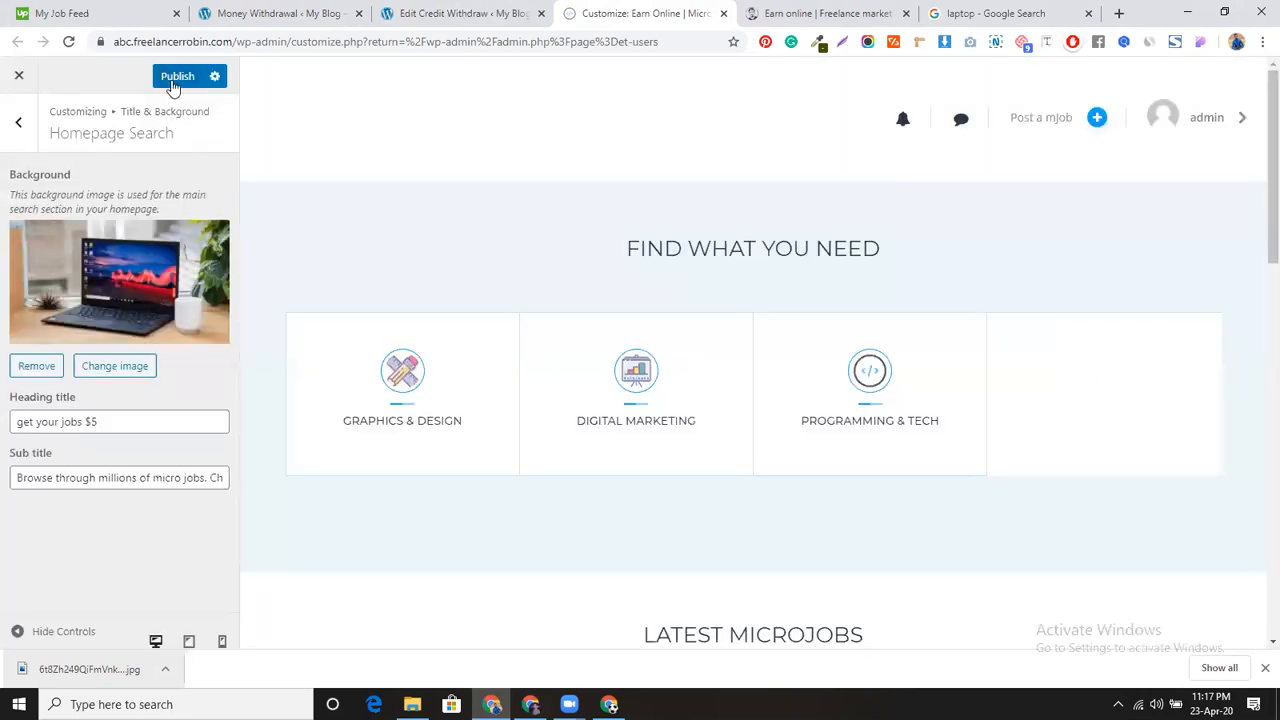
{"action": "left_click", "coordinate": [174, 80]}
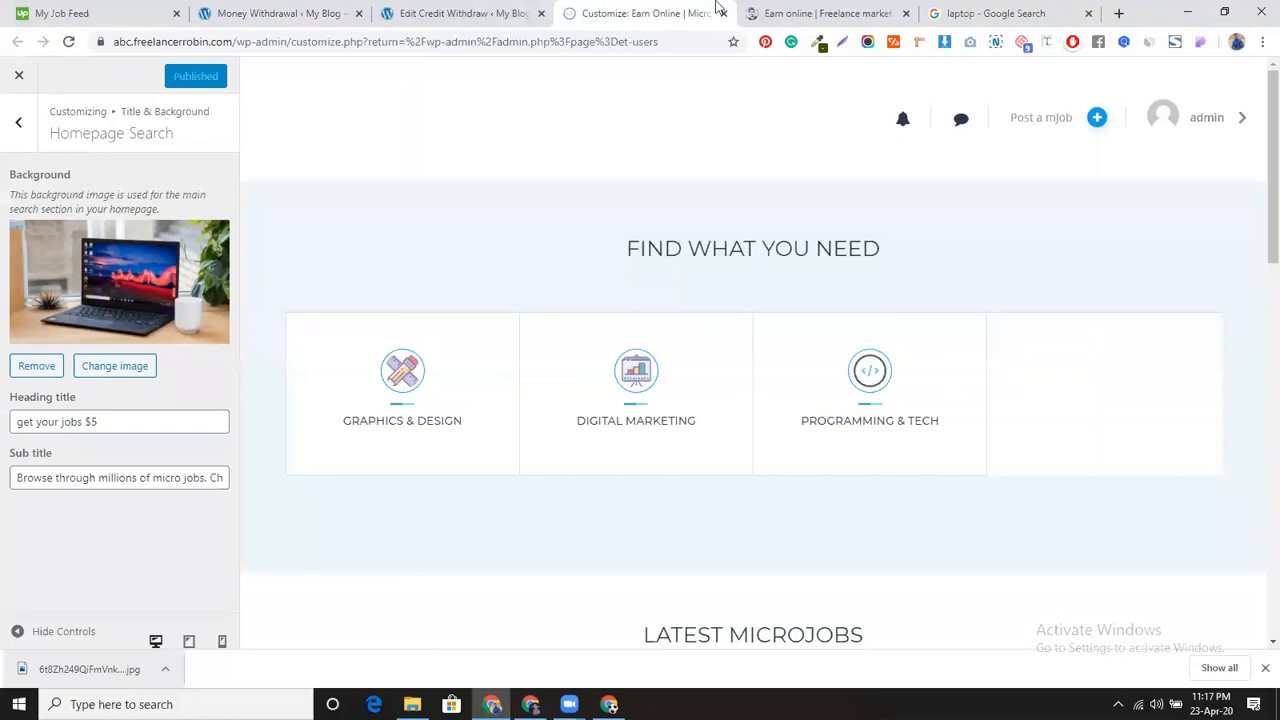
Step: Open the live homepage in a new tab and scroll it to check the laptop background
{"action": "left_click", "coordinate": [280, 13]}
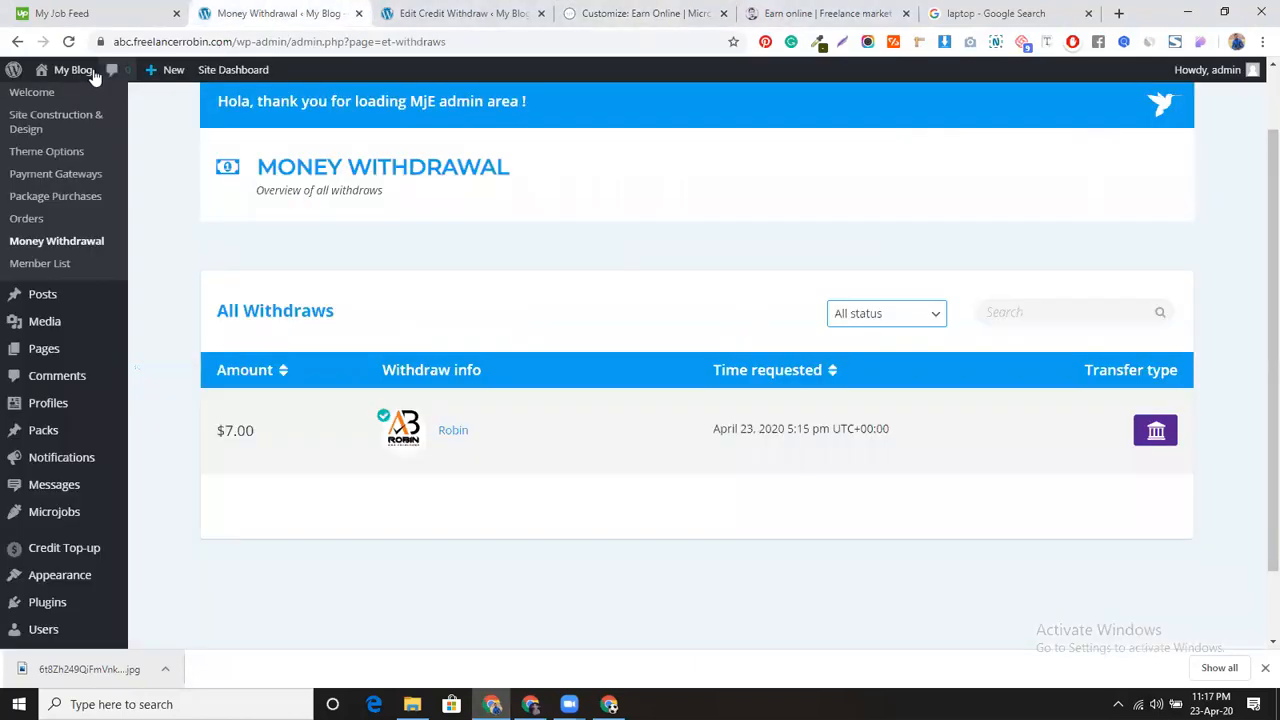
{"action": "middle_click", "coordinate": [59, 102]}
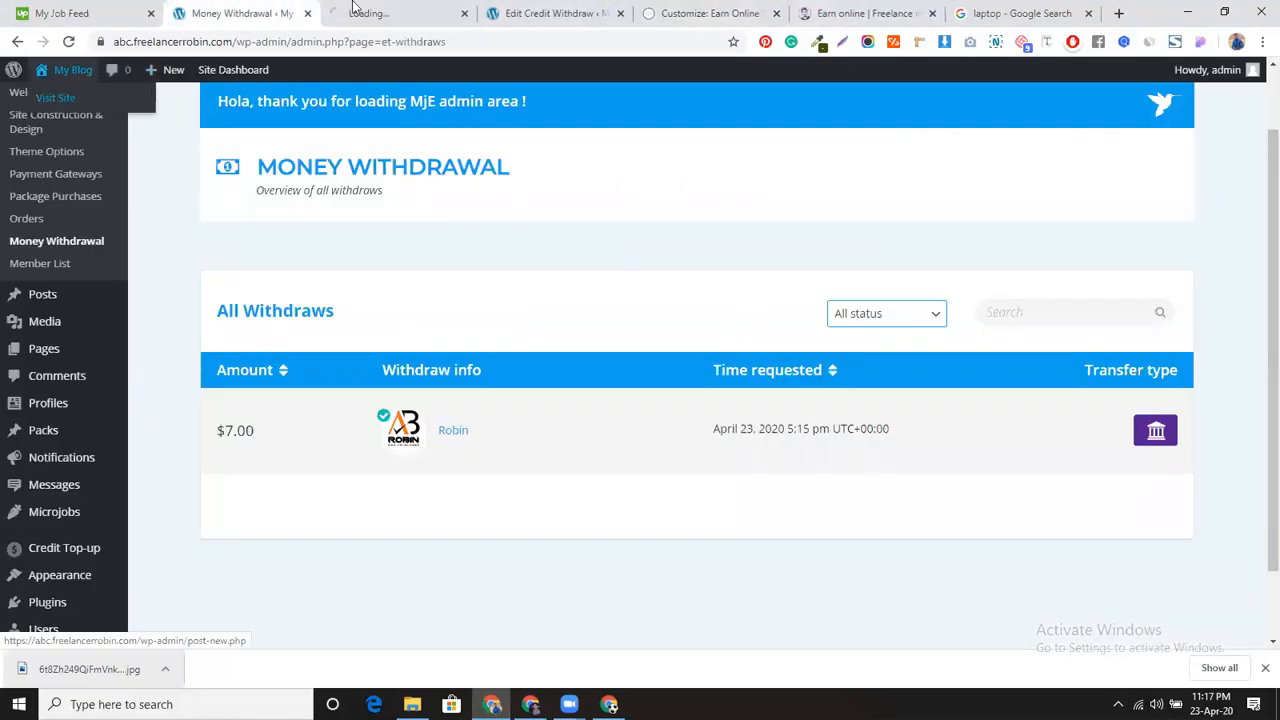
{"action": "left_click_drag", "start_coordinate": [373, 11], "coordinate": [694, 13]}
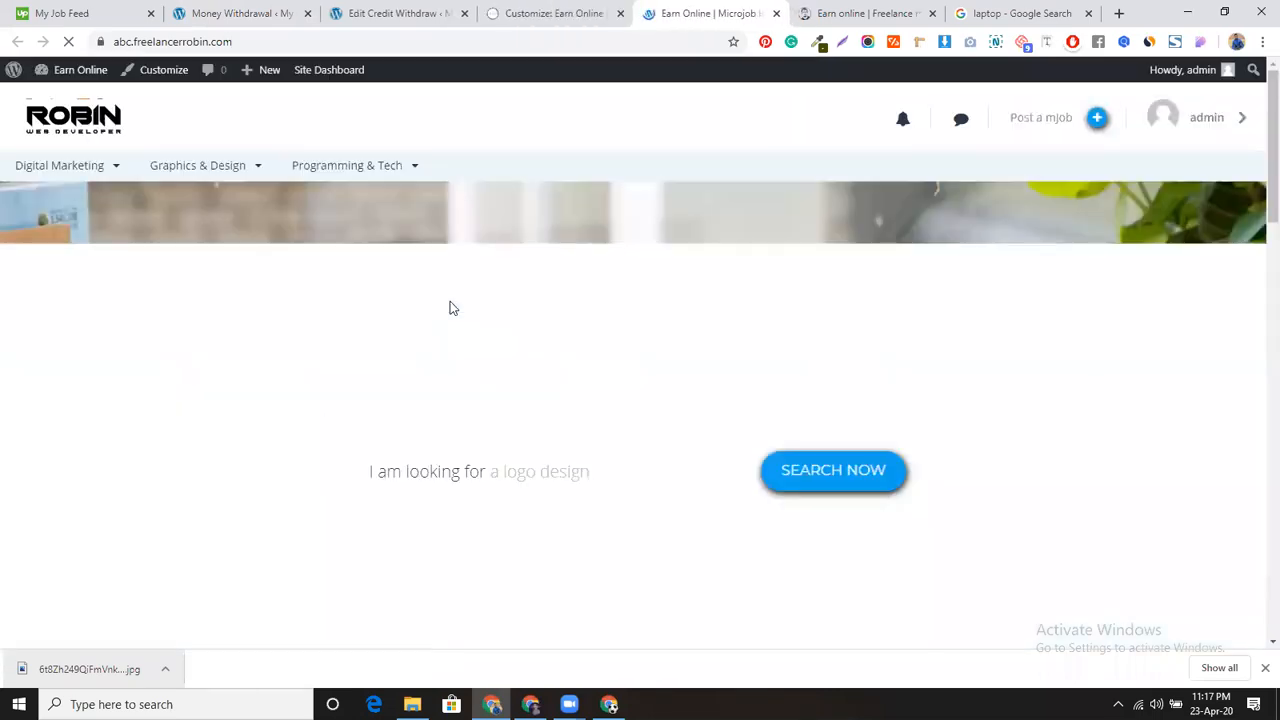
{"action": "scroll", "coordinate": [449, 373], "scroll_direction": "down", "scroll_amount": 1}
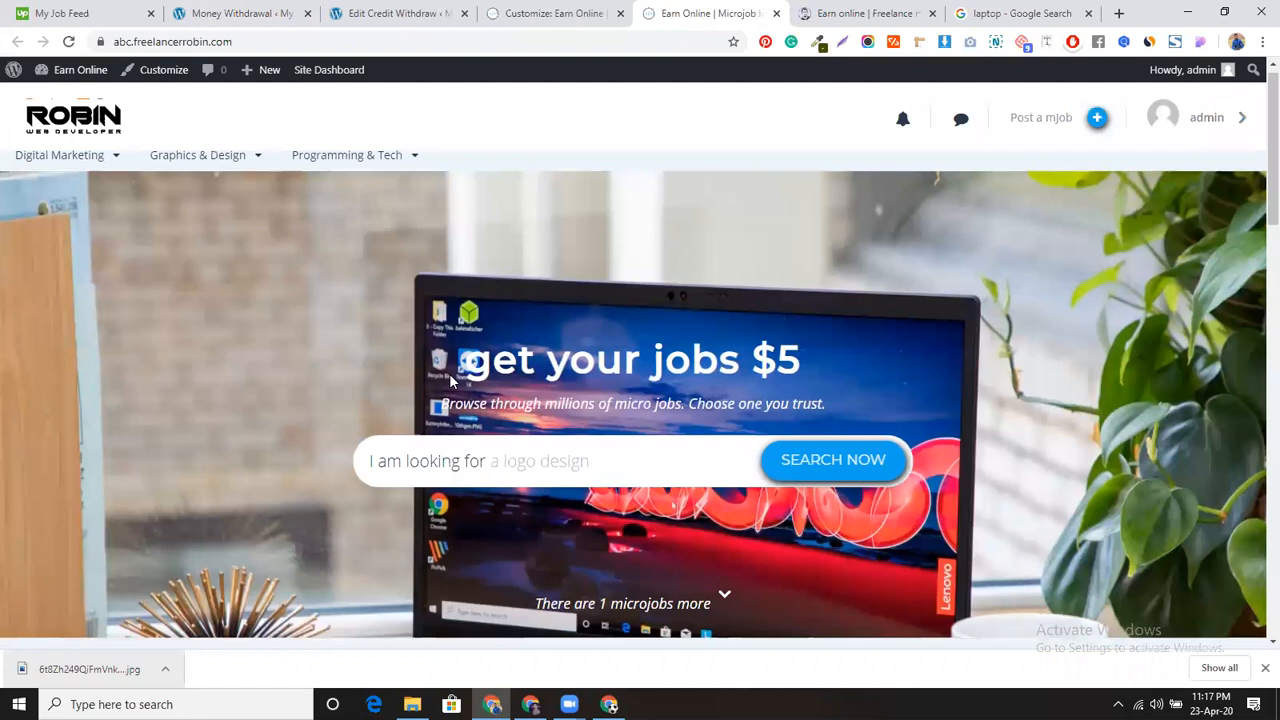
{"action": "scroll", "coordinate": [449, 375], "scroll_direction": "down", "scroll_amount": 1}
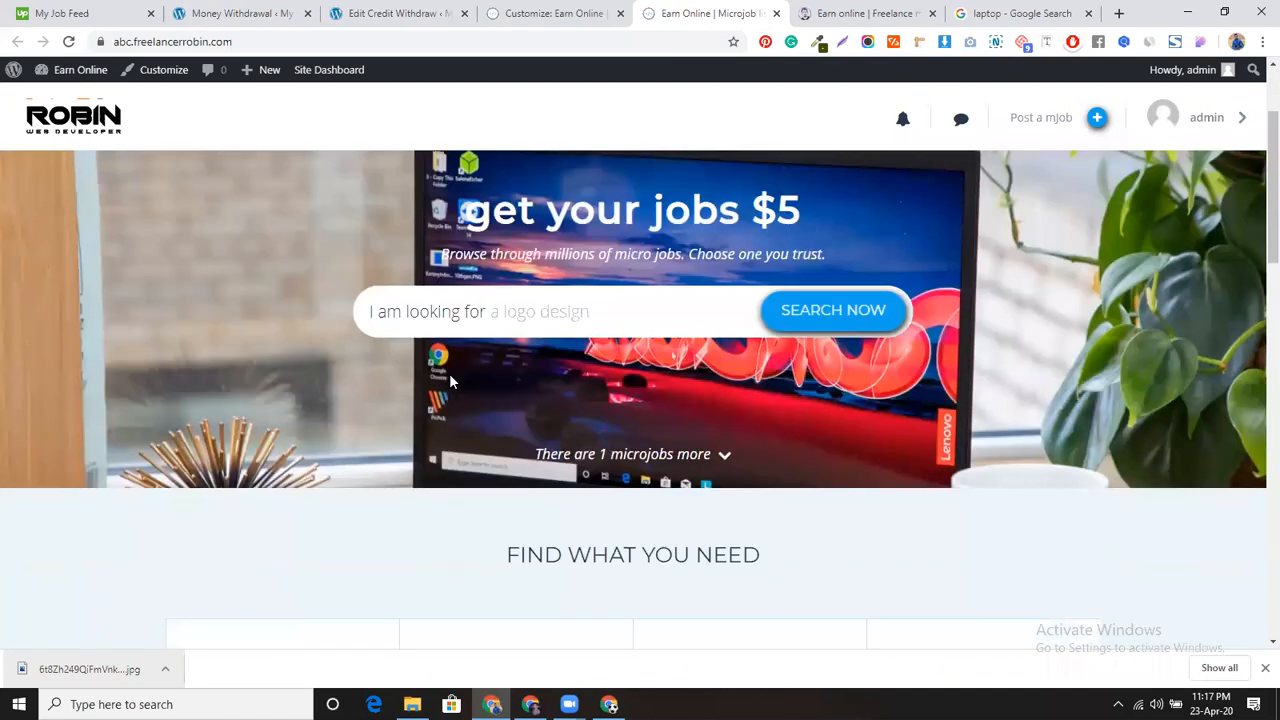
{"action": "scroll", "coordinate": [470, 370], "scroll_direction": "up", "scroll_amount": 1}
{"action": "scroll", "coordinate": [507, 391], "scroll_direction": "down", "scroll_amount": 1}
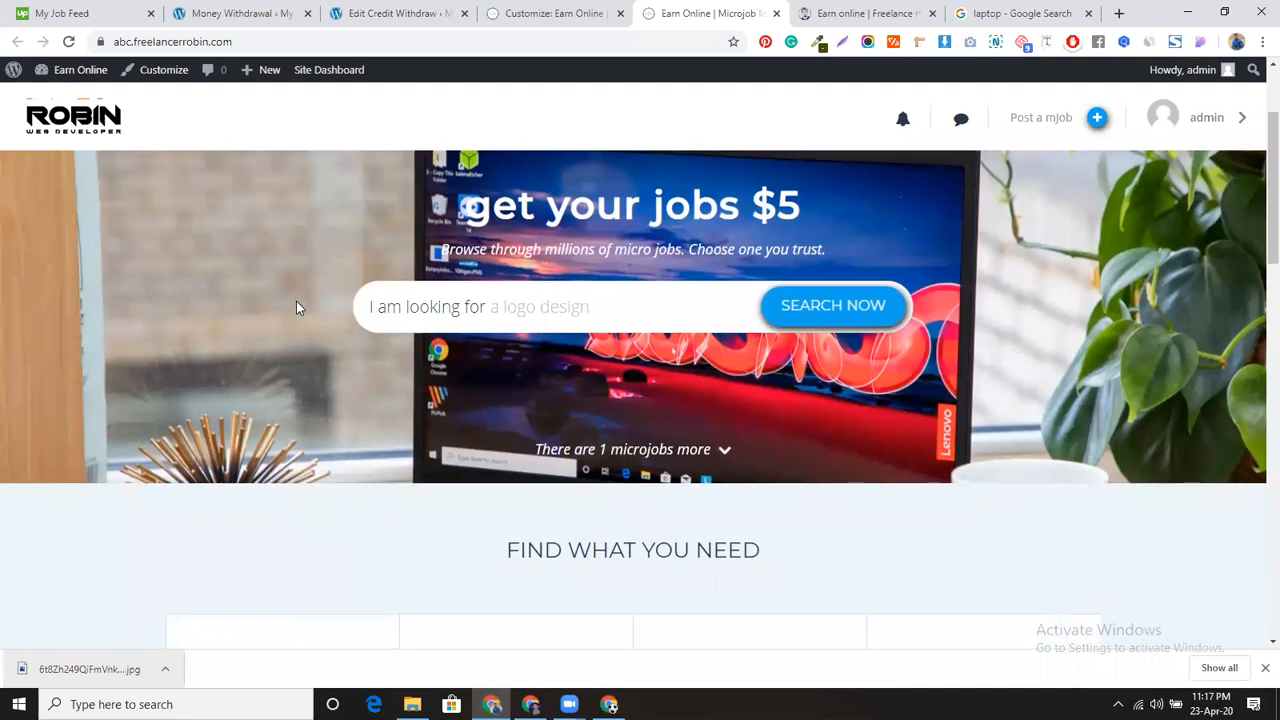
{"action": "scroll", "coordinate": [296, 301], "scroll_direction": "down", "scroll_amount": 4}
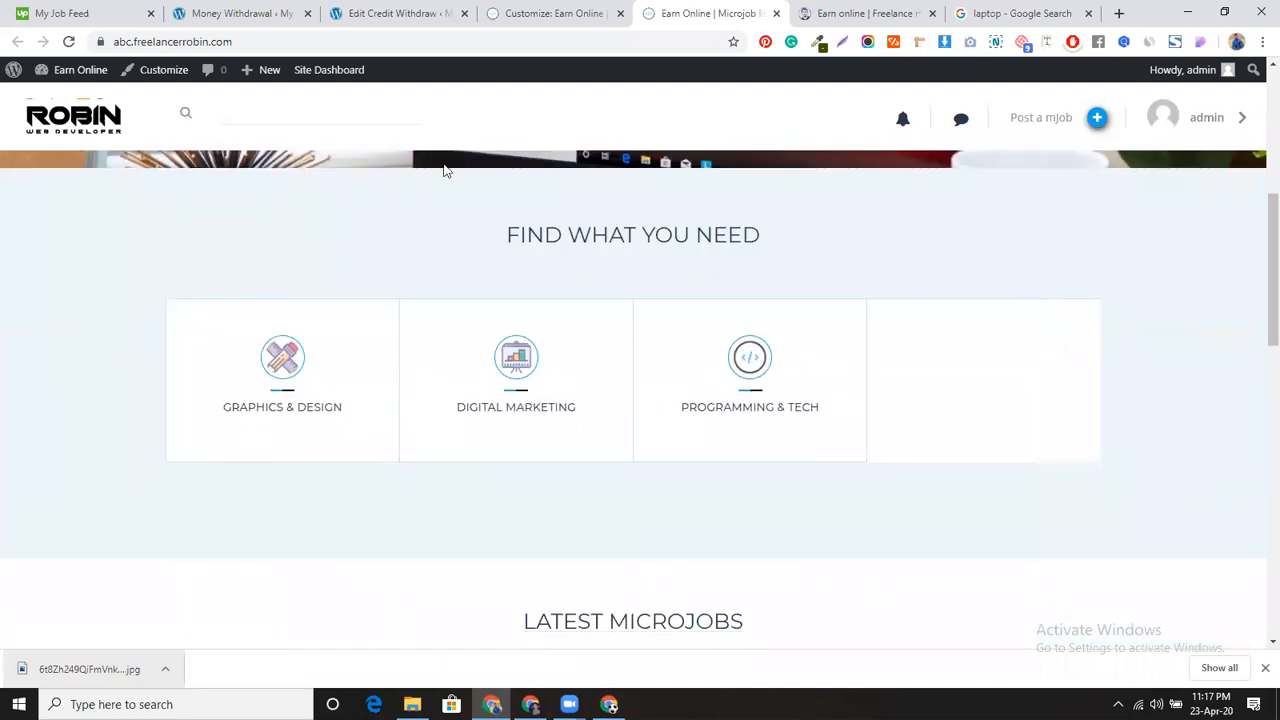
{"action": "left_click", "coordinate": [257, 20]}
Step: In Homepage Lists, rename the categories block title to 'Category'
{"action": "left_click", "coordinate": [343, 18]}
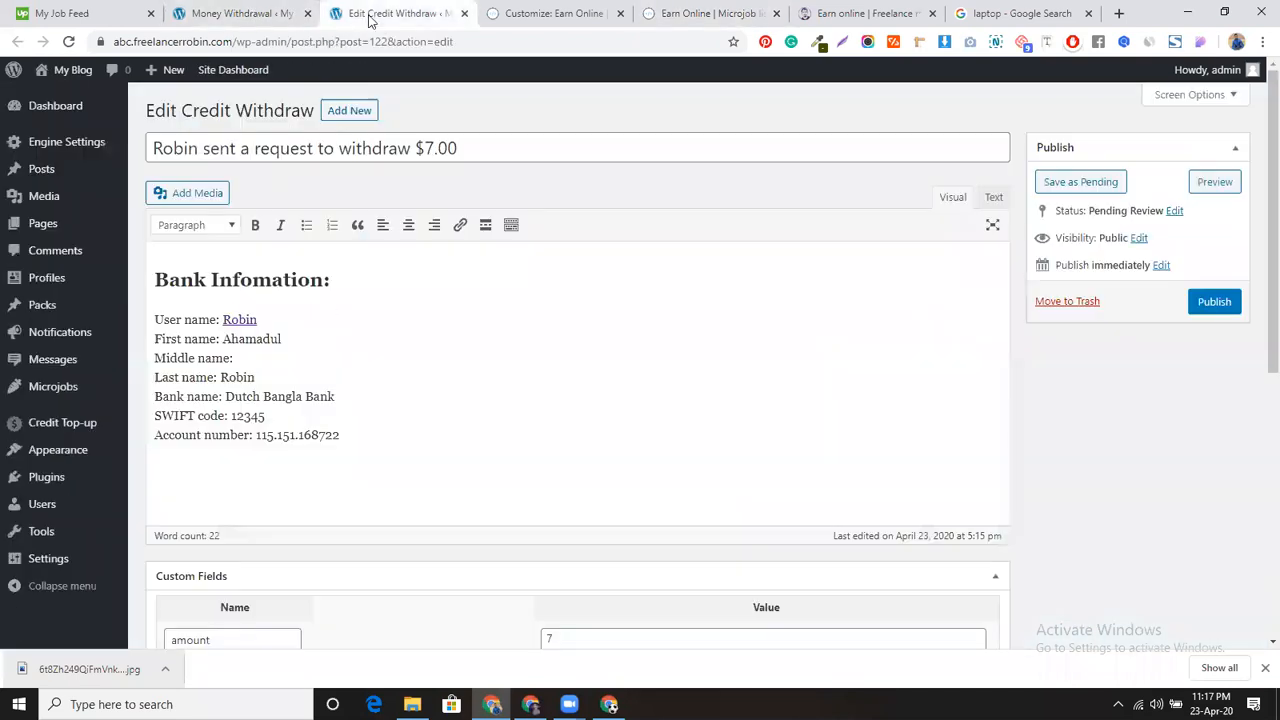
{"action": "left_click", "coordinate": [530, 14]}
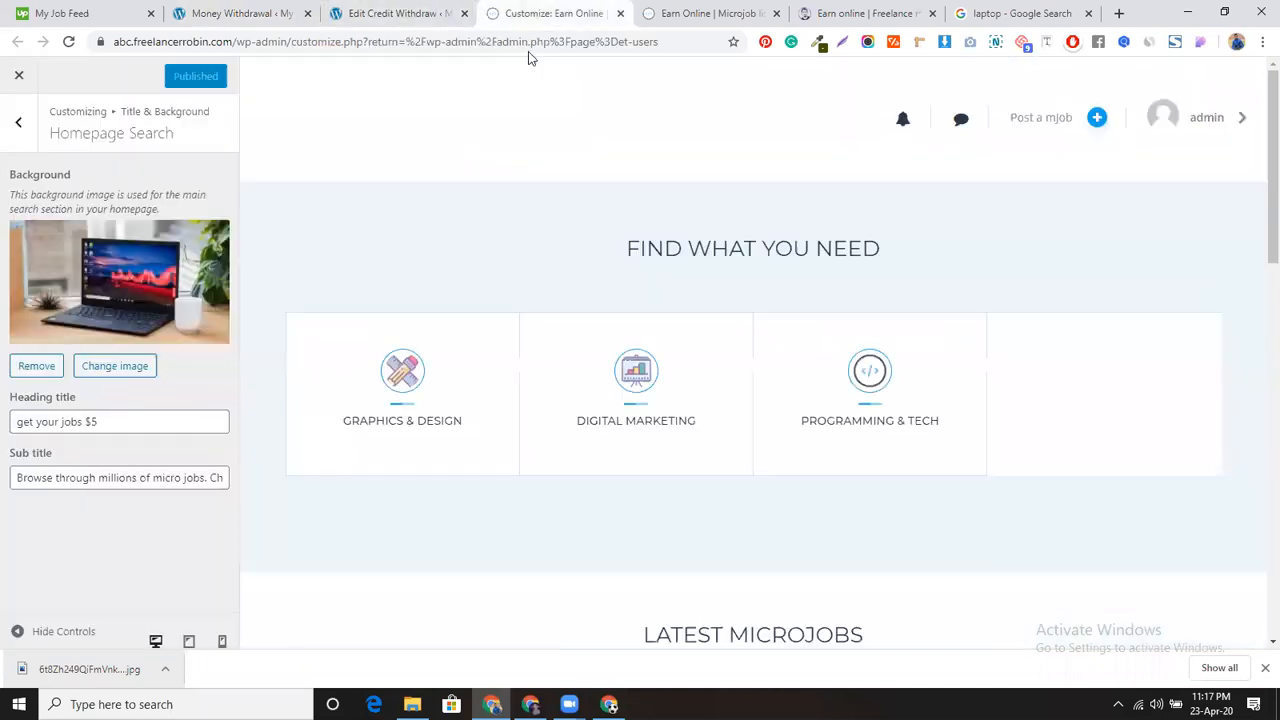
{"action": "left_click", "coordinate": [14, 128]}
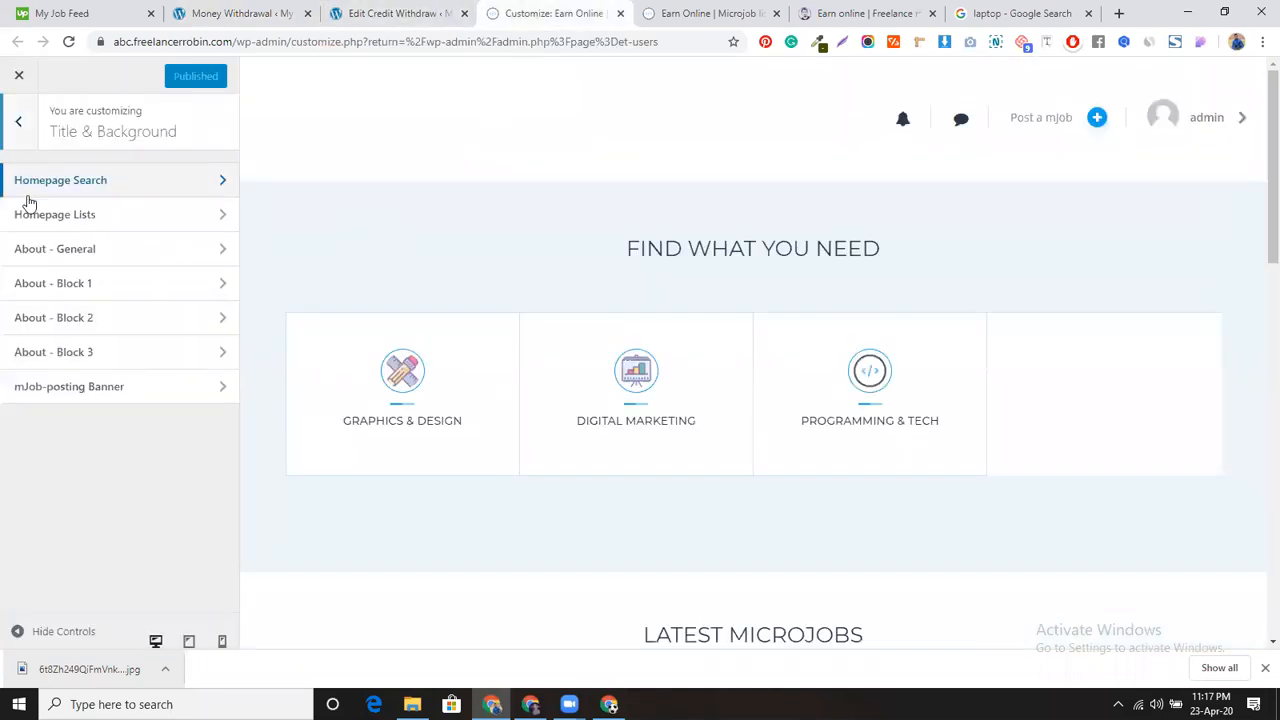
{"action": "left_click", "coordinate": [131, 220]}
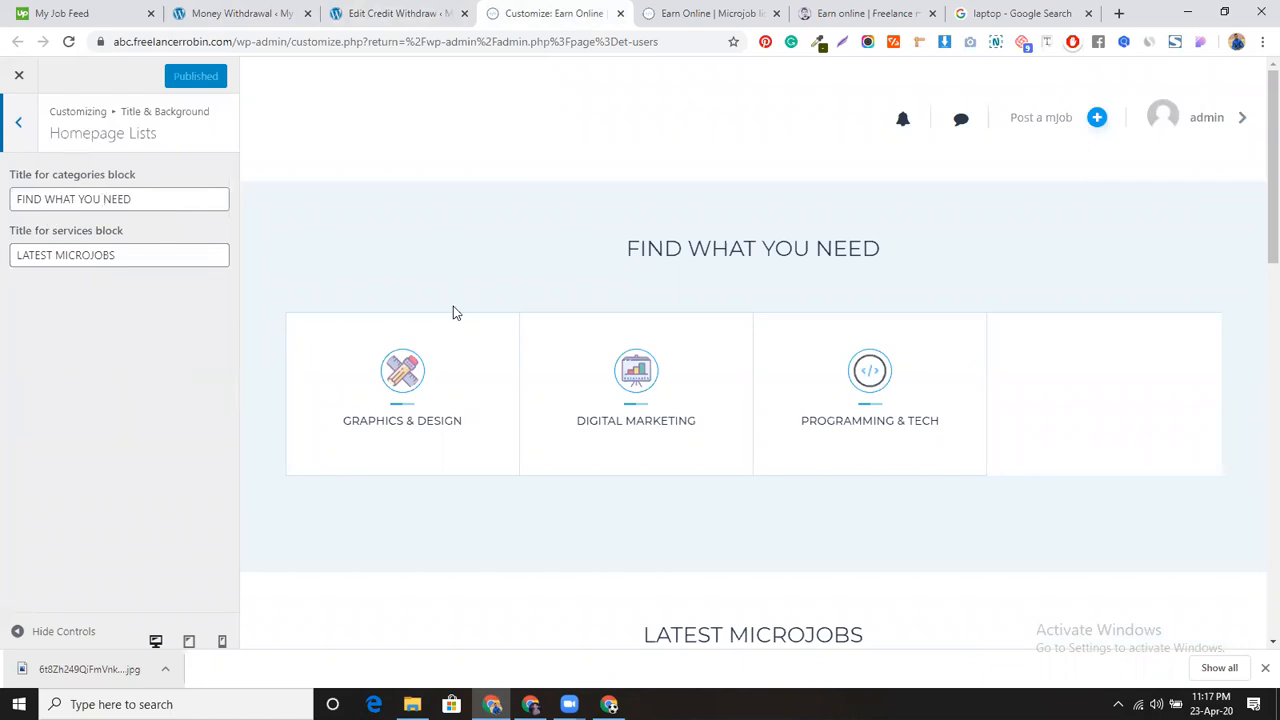
{"action": "triple_click", "coordinate": [145, 203]}
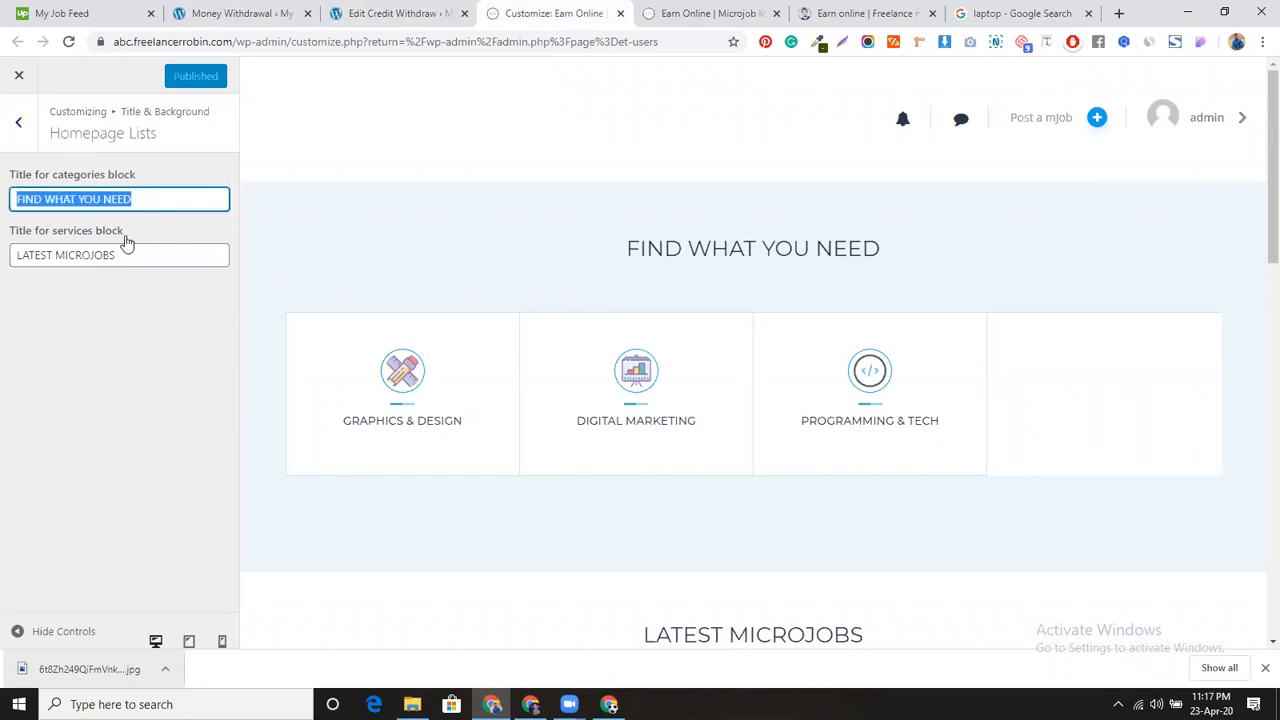
{"action": "type", "text": "Ca"}
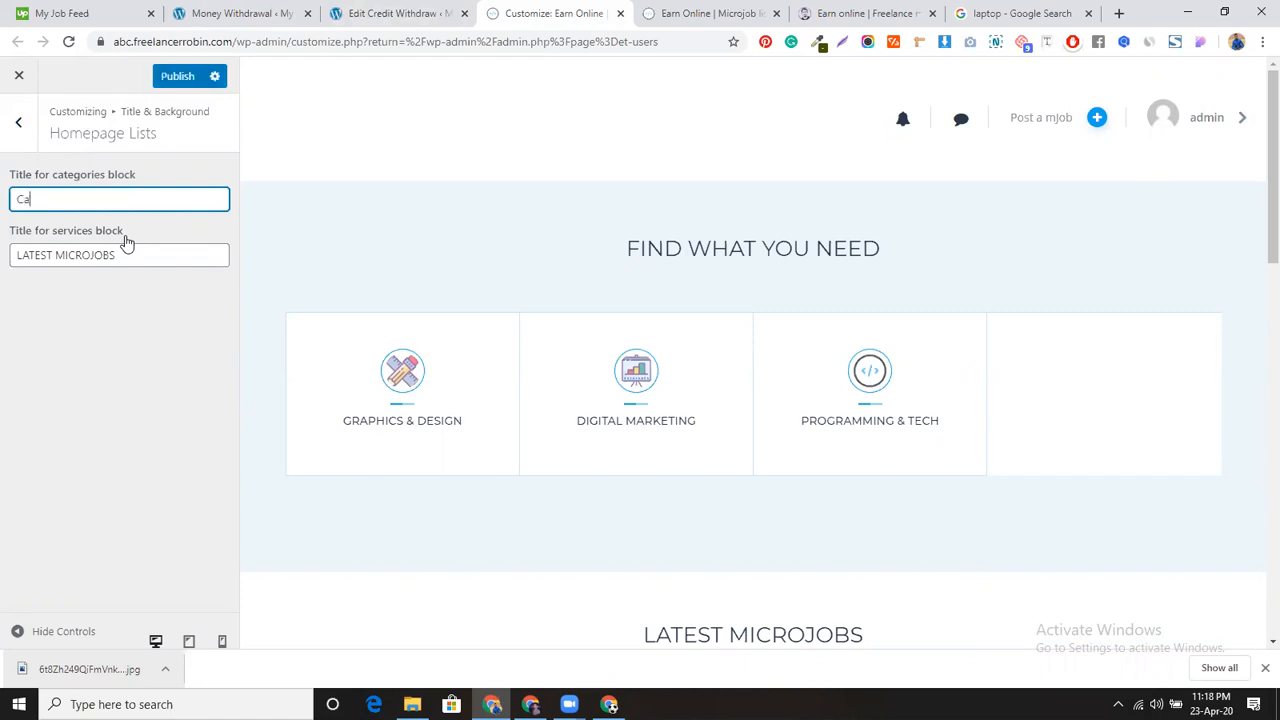
{"action": "type", "text": "tegorey"}
{"action": "right_click", "coordinate": [40, 199]}
{"action": "left_click", "coordinate": [60, 212]}
Step: Change the services block title from 'LATEST MICROJOBS' to 'Recent MICROJOBS'
{"action": "scroll", "coordinate": [660, 370], "scroll_direction": "down", "scroll_amount": 3}
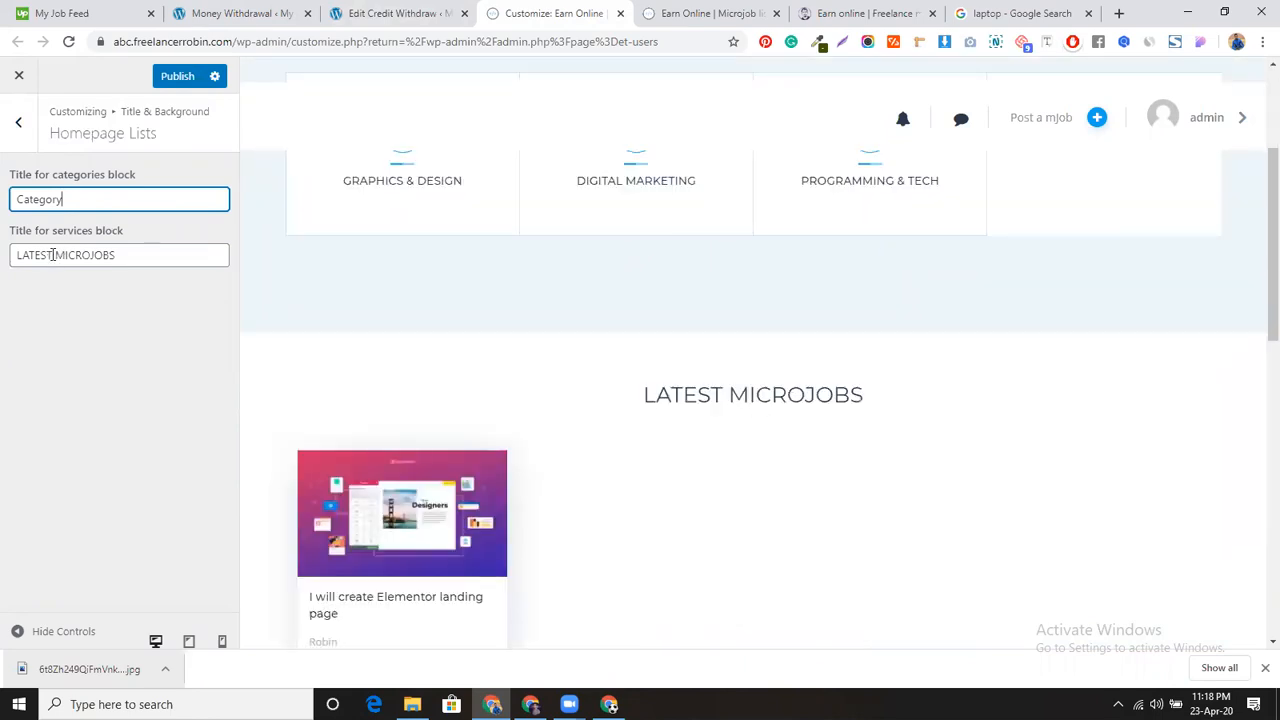
{"action": "left_click_drag", "start_coordinate": [52, 255], "coordinate": [2, 260]}
{"action": "type", "text": "Recent"}
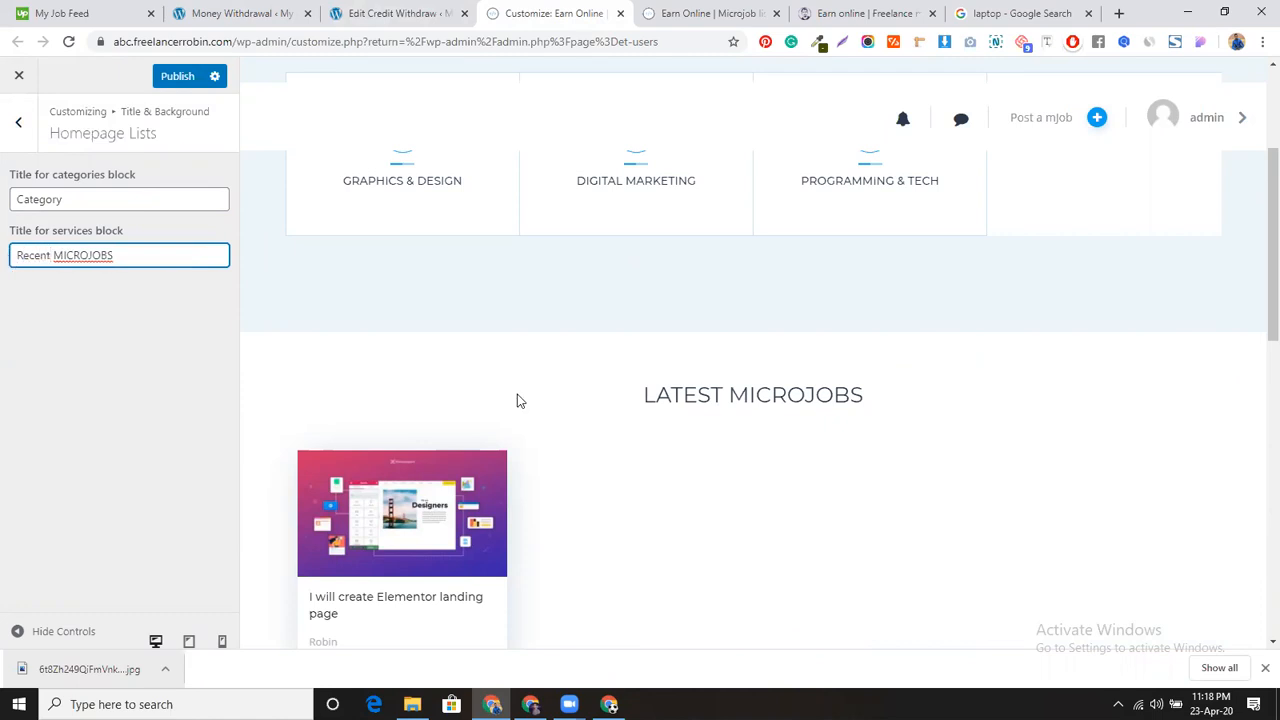
{"action": "left_click", "coordinate": [19, 122]}
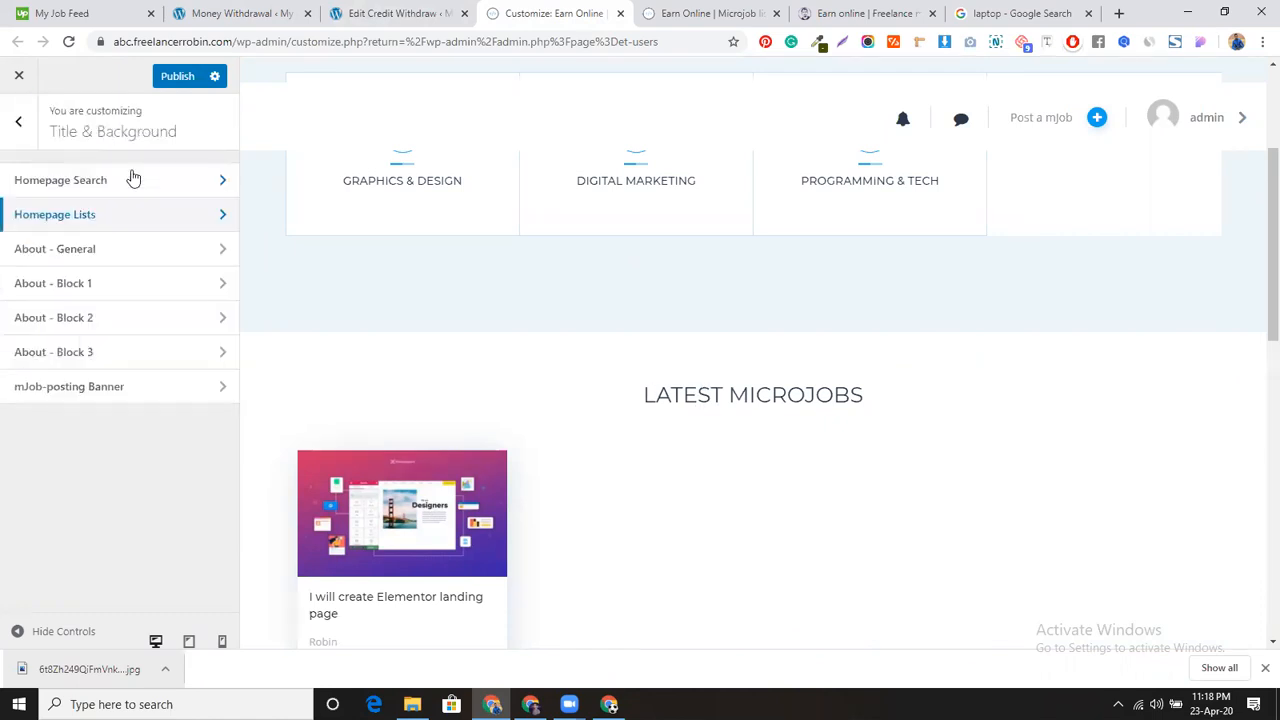
Step: Change the About - General title from 'ABOUT MICROJOB ENGINE' to 'ABOUT US'
{"action": "left_click", "coordinate": [171, 259]}
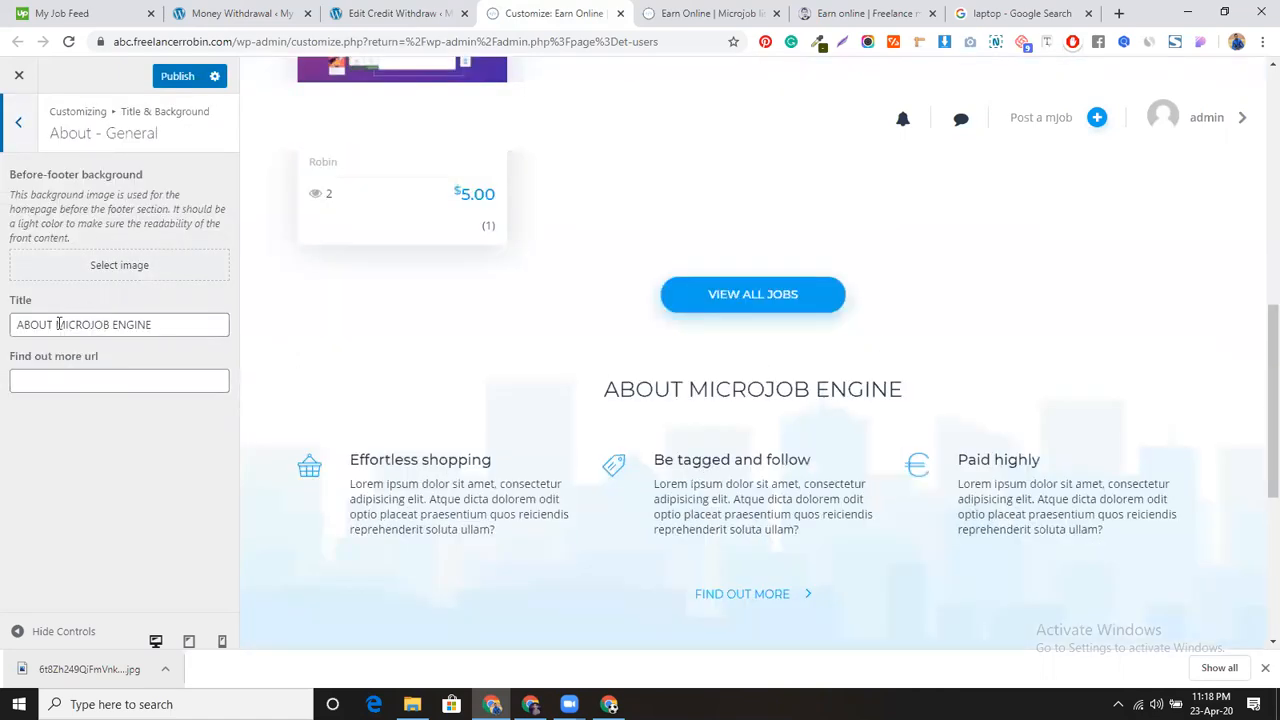
{"action": "left_click_drag", "start_coordinate": [56, 324], "coordinate": [197, 326]}
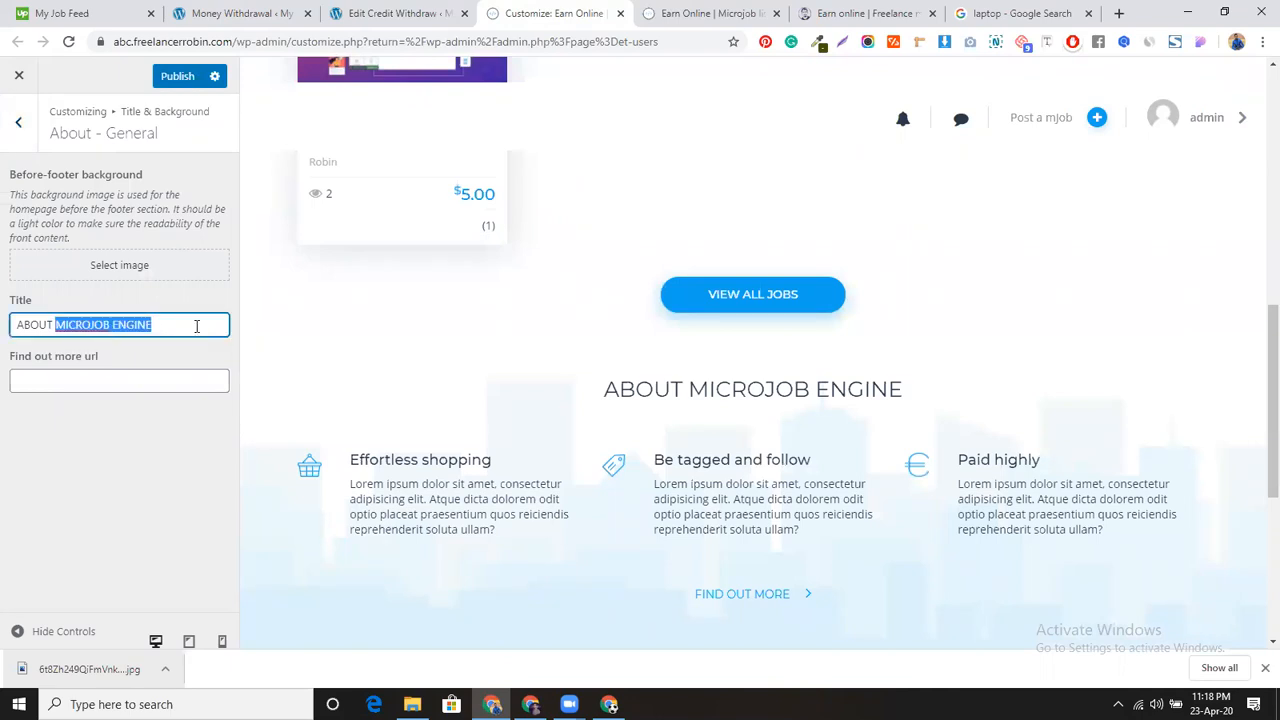
{"action": "type", "text": "U"}
{"action": "left_click", "coordinate": [19, 123]}
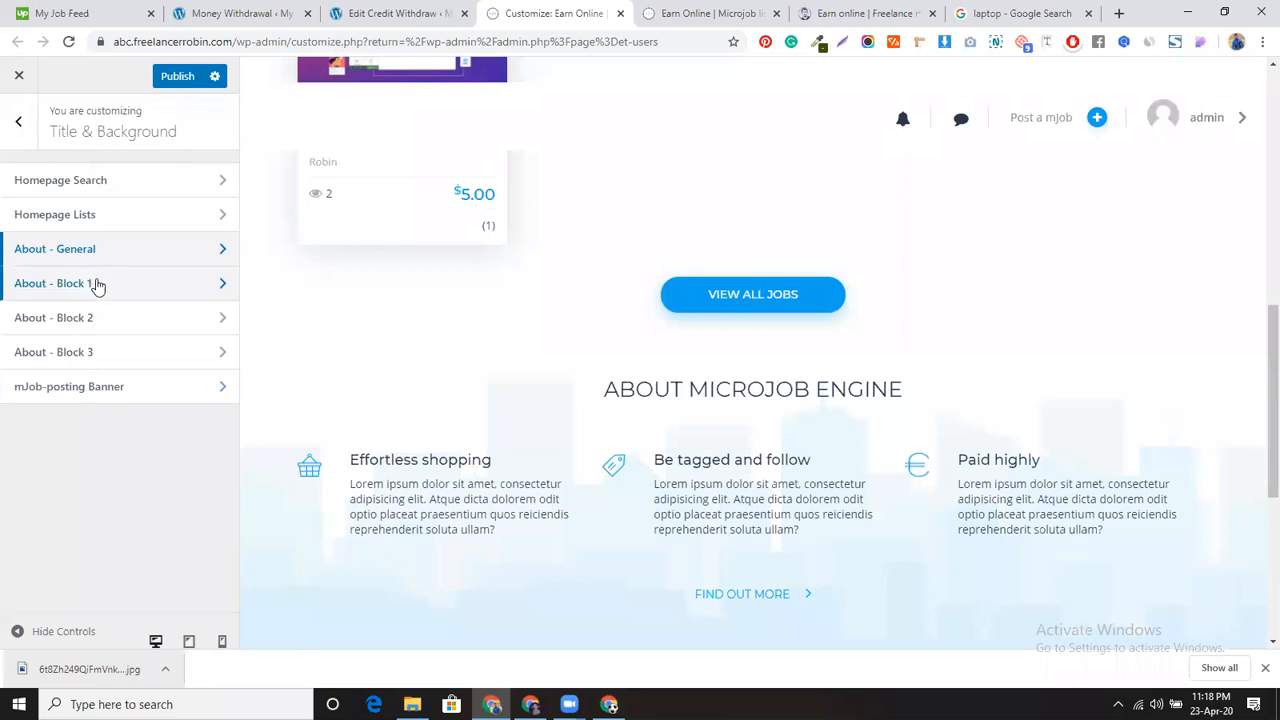
Step: Review the About - Block 1 settings and publish the customizer changes
{"action": "left_click", "coordinate": [97, 285]}
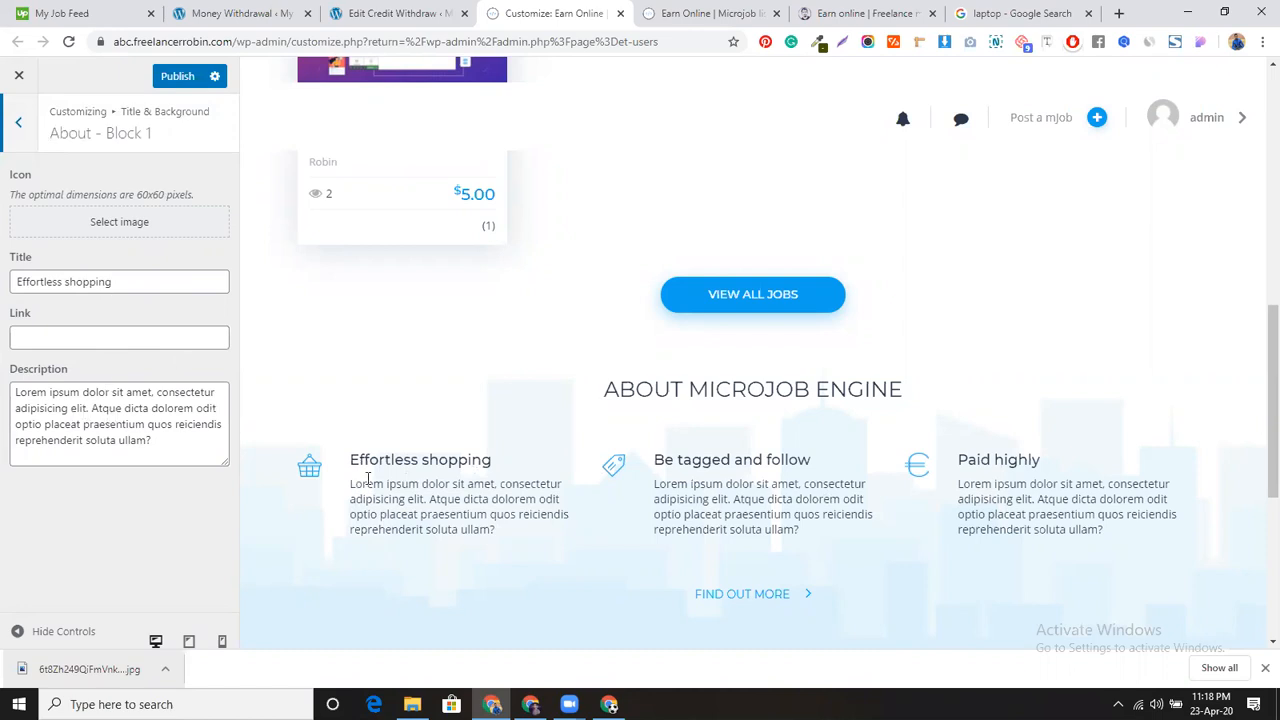
{"action": "left_click", "coordinate": [18, 122]}
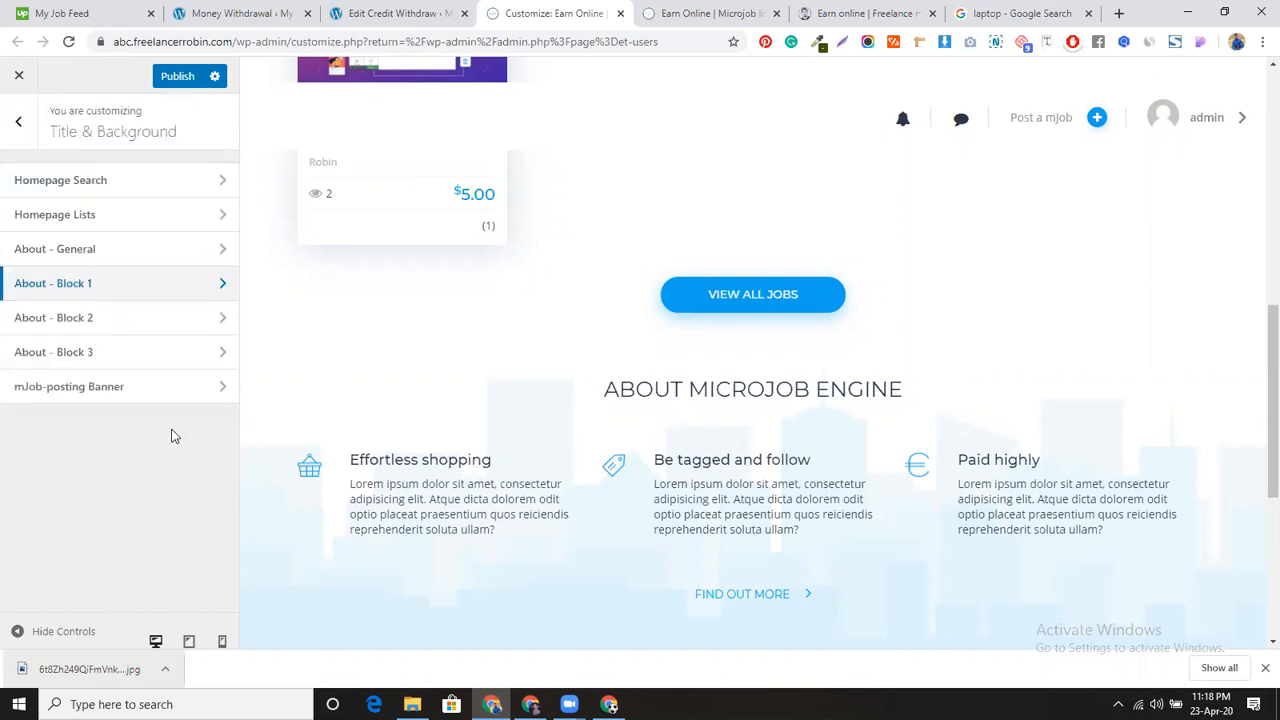
{"action": "left_click", "coordinate": [178, 78]}
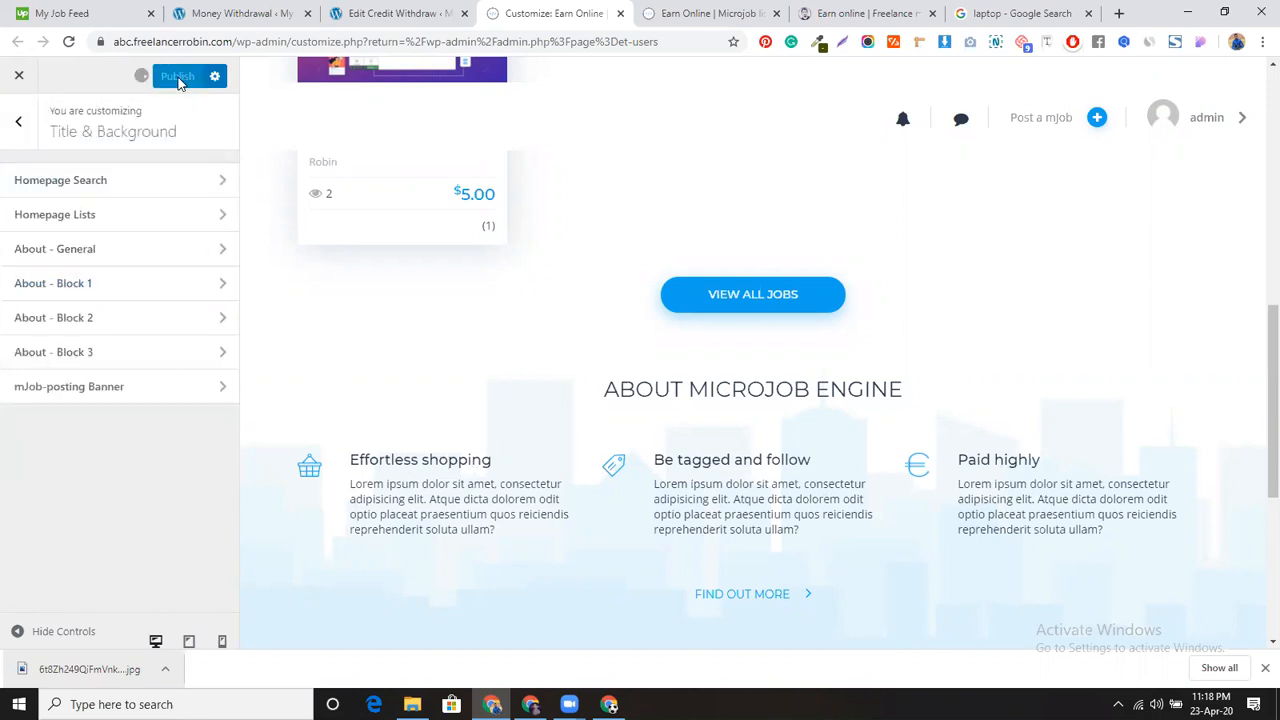
{"action": "left_click", "coordinate": [24, 124]}
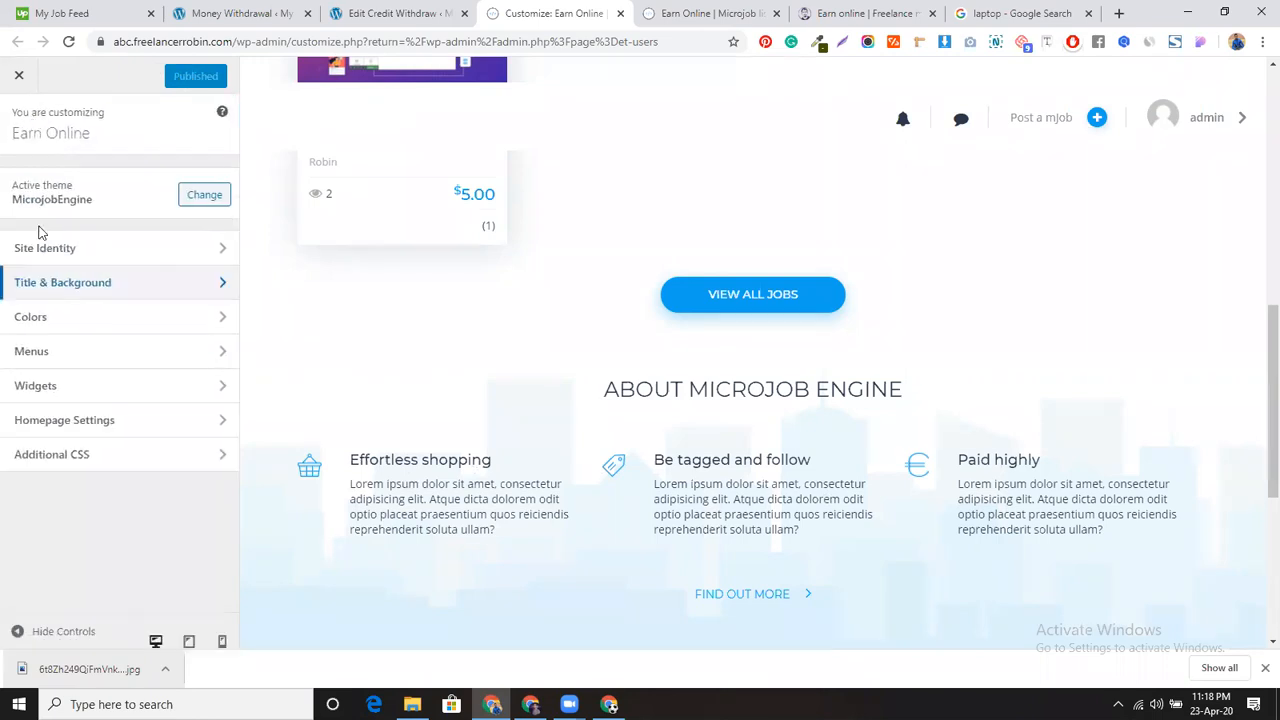
Step: Set the site's Primary Color to dark green (#008215)
{"action": "left_click", "coordinate": [113, 320]}
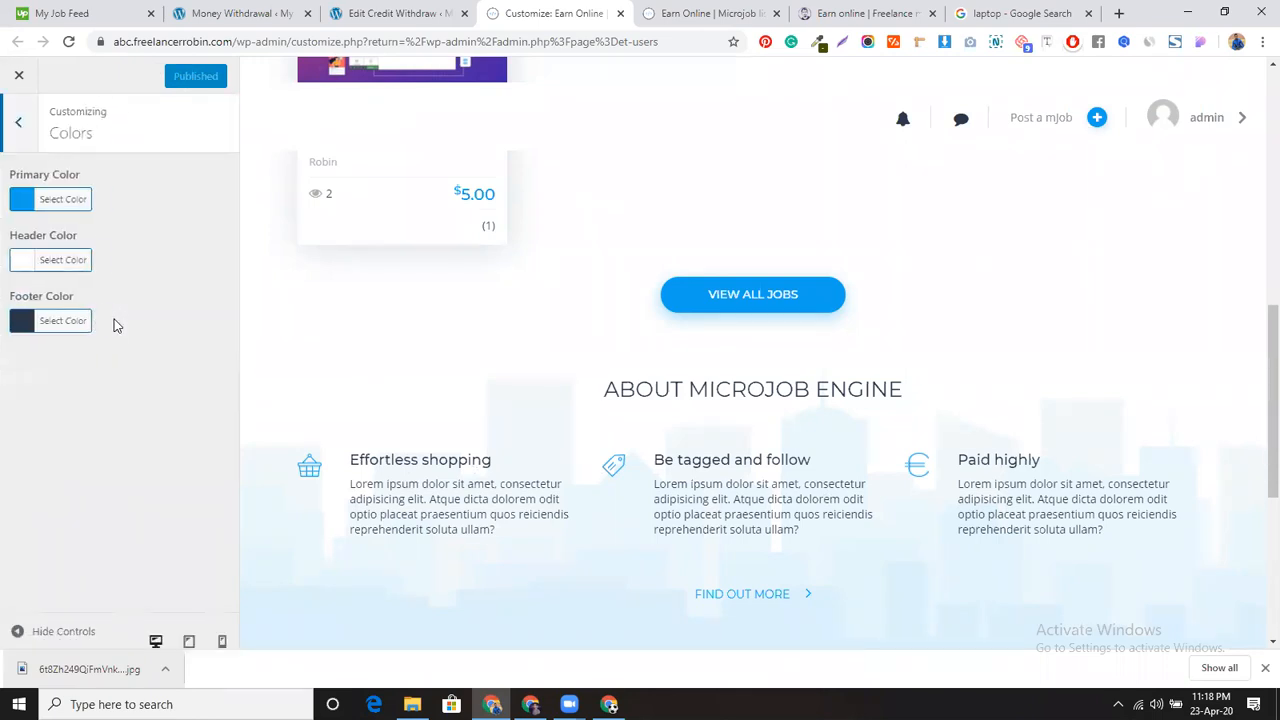
{"action": "left_click", "coordinate": [24, 202]}
{"action": "left_click_drag", "start_coordinate": [101, 238], "coordinate": [71, 301]}
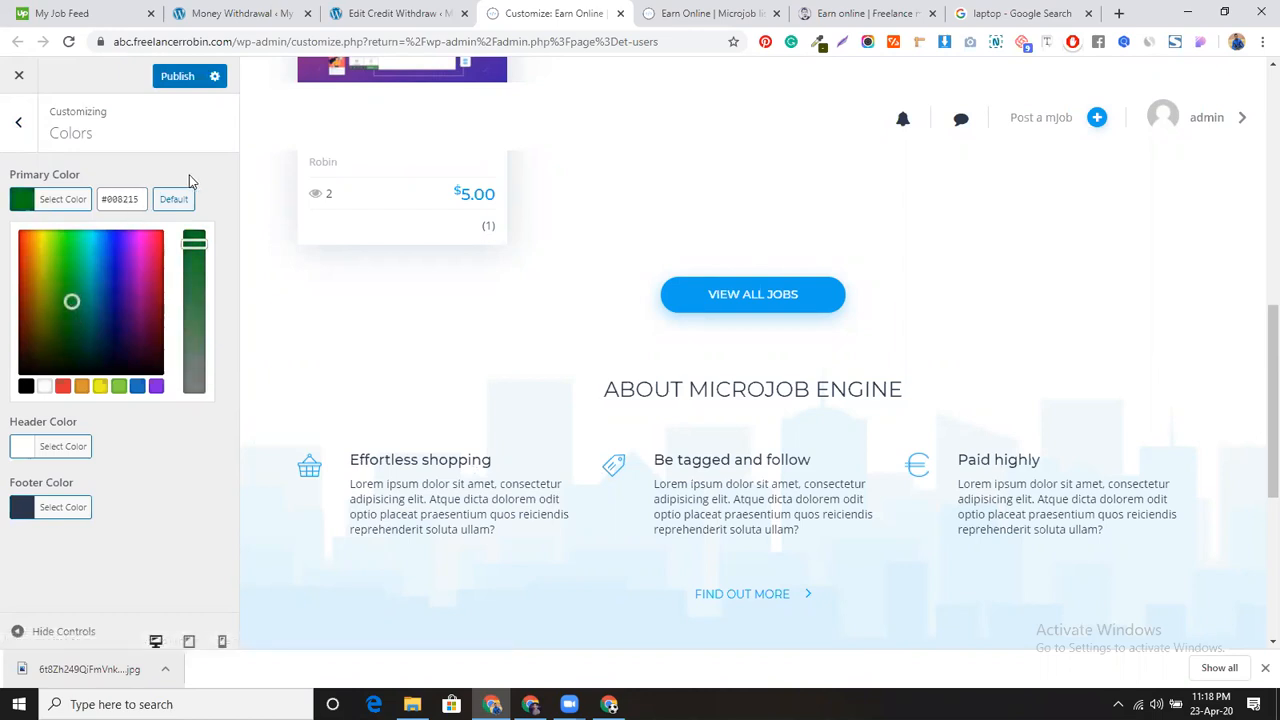
{"action": "left_click", "coordinate": [190, 180]}
Step: Set the Header Color to purple #8224e3 and publish the colours
{"action": "scroll", "coordinate": [550, 265], "scroll_direction": "up", "scroll_amount": 6}
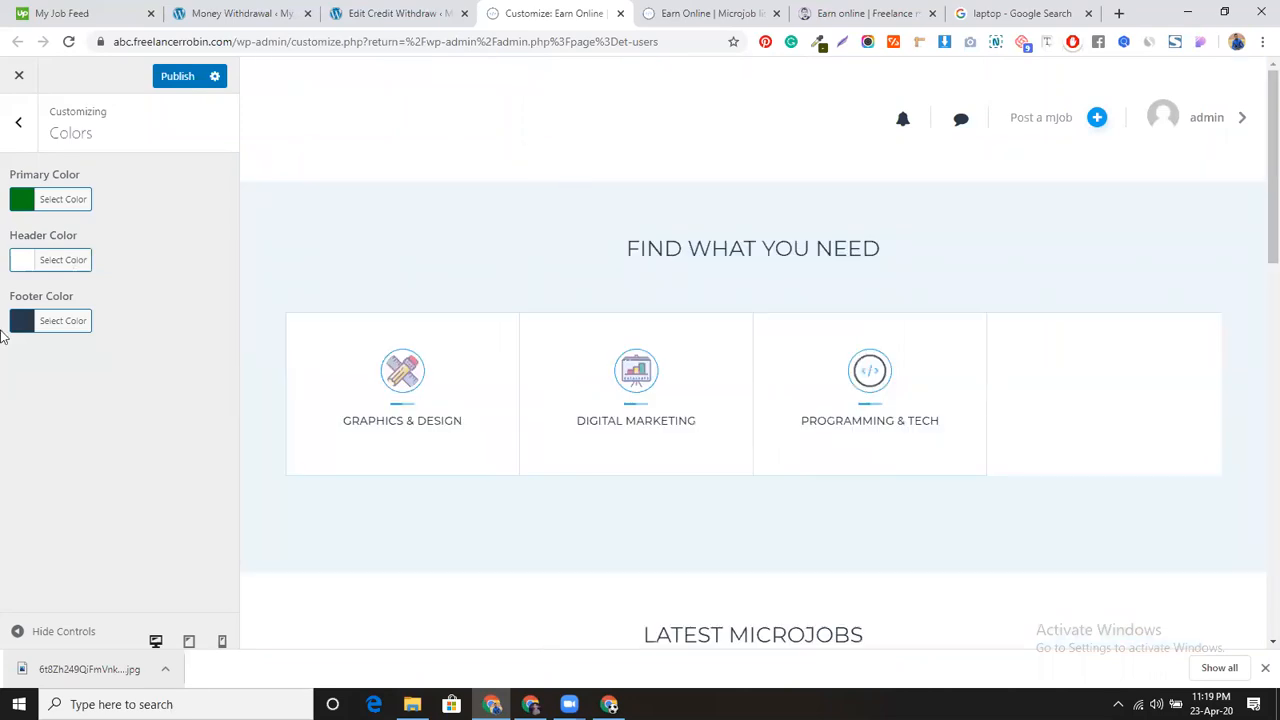
{"action": "left_click", "coordinate": [19, 262]}
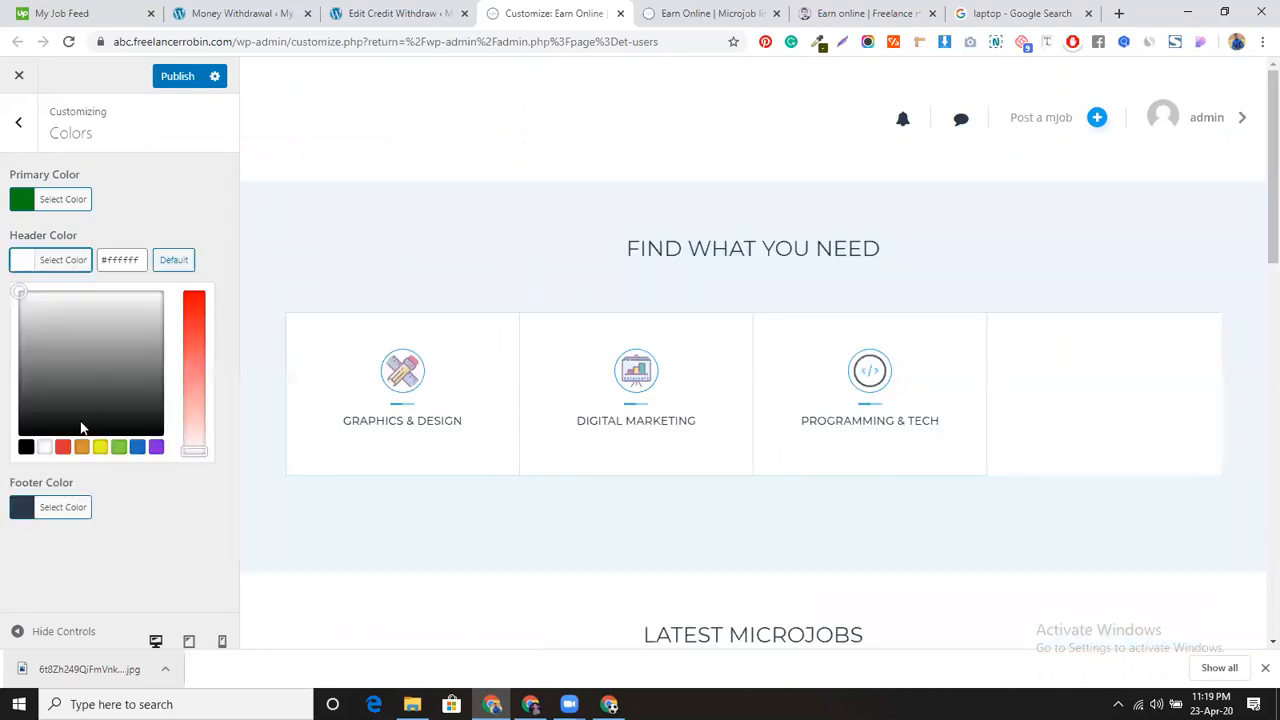
{"action": "left_click", "coordinate": [155, 446]}
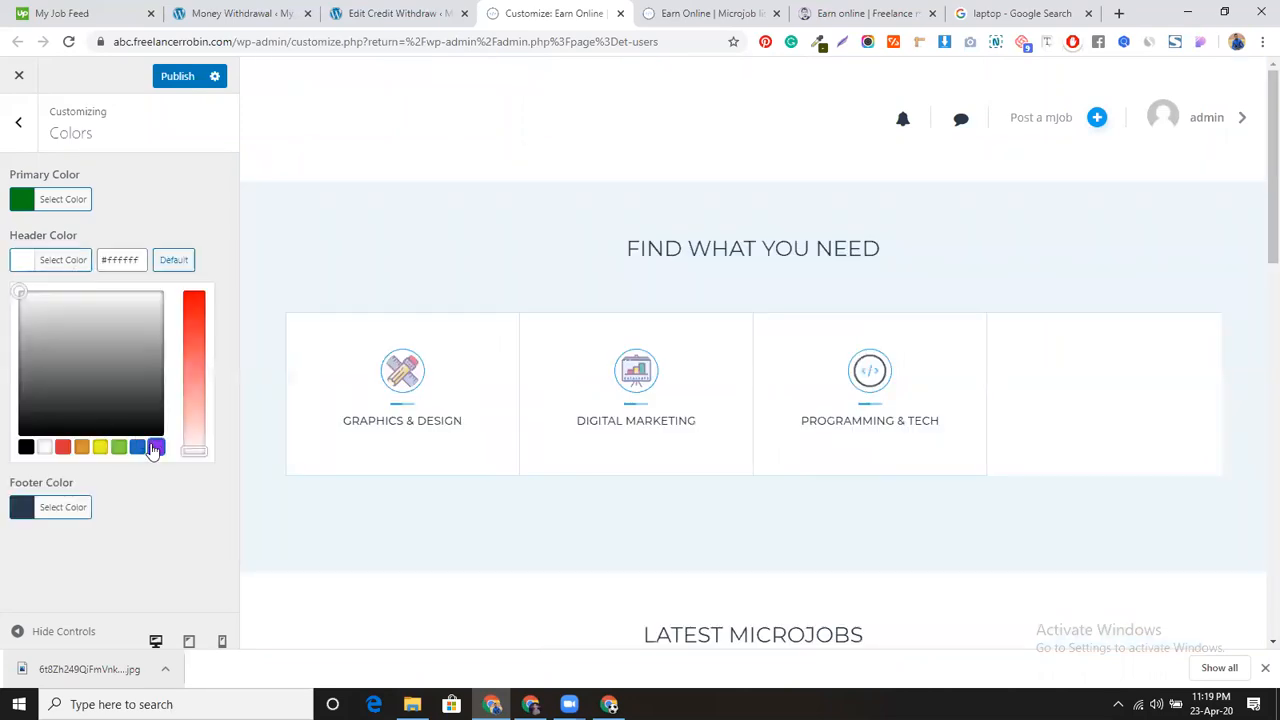
{"action": "left_click", "coordinate": [177, 77]}
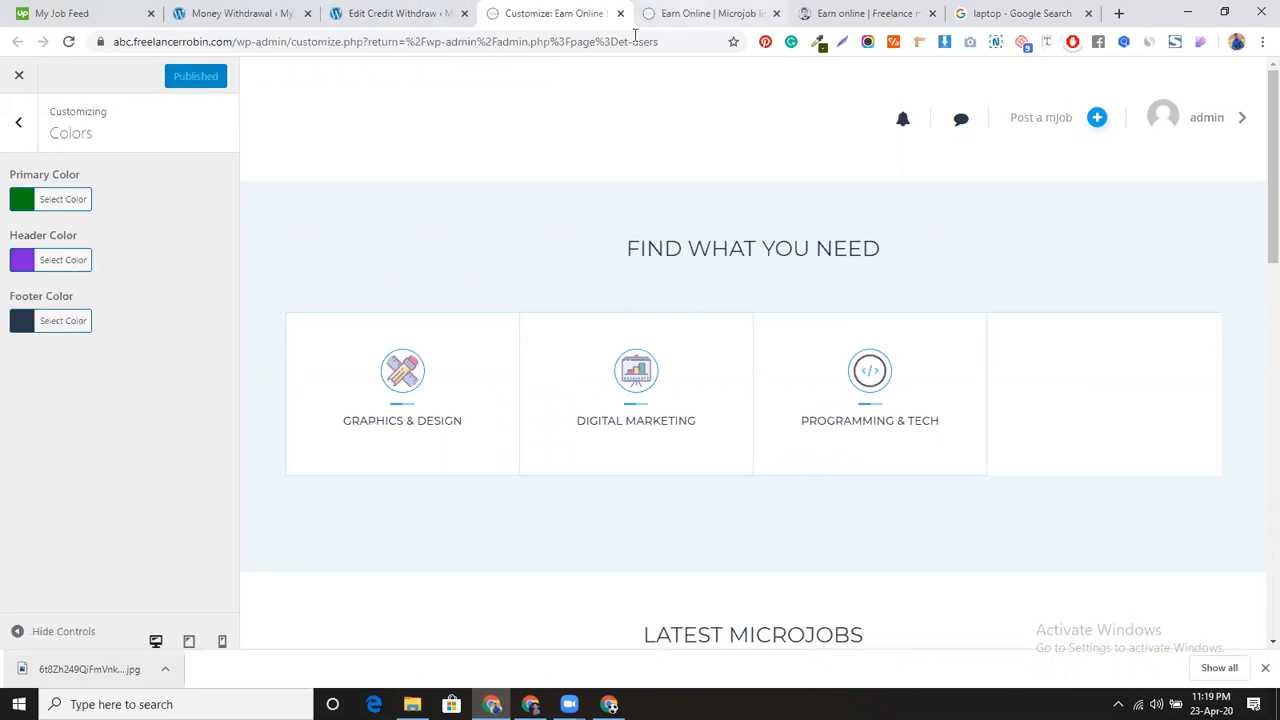
{"action": "left_click", "coordinate": [660, 14]}
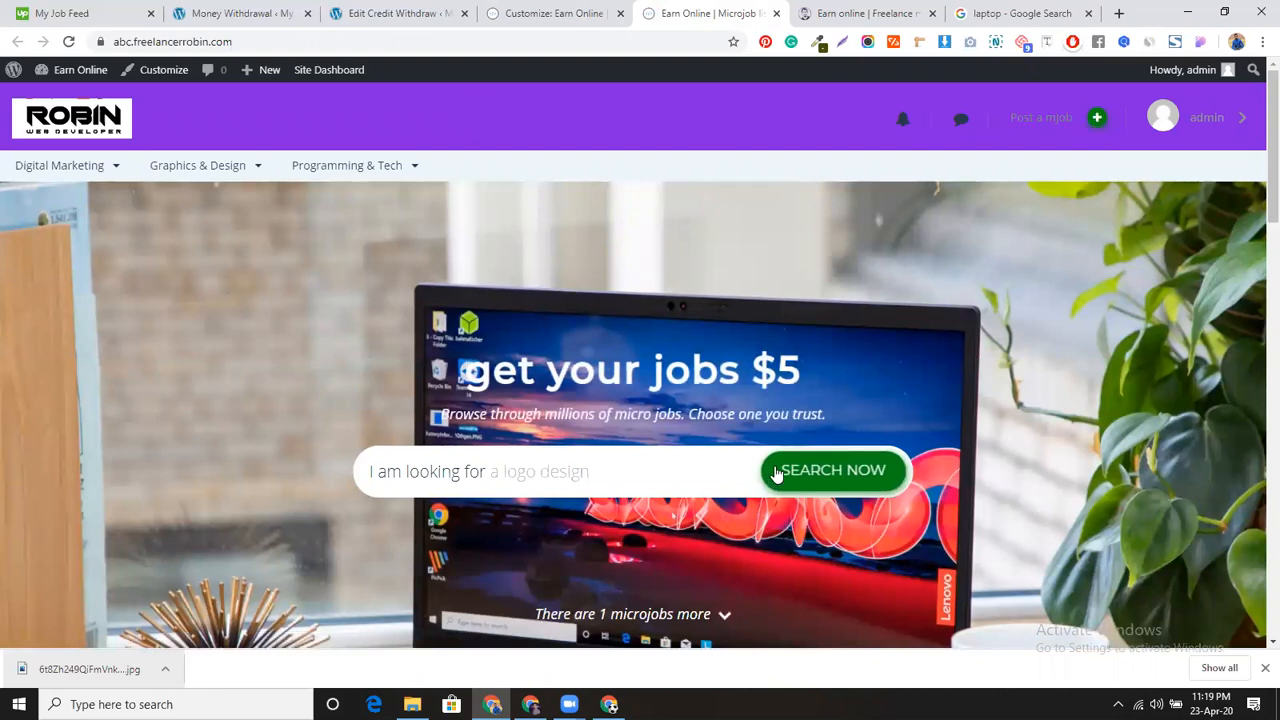
Step: Scroll the live homepage to check the purple header, green buttons and new headings
{"action": "scroll", "coordinate": [782, 473], "scroll_direction": "down", "scroll_amount": 7}
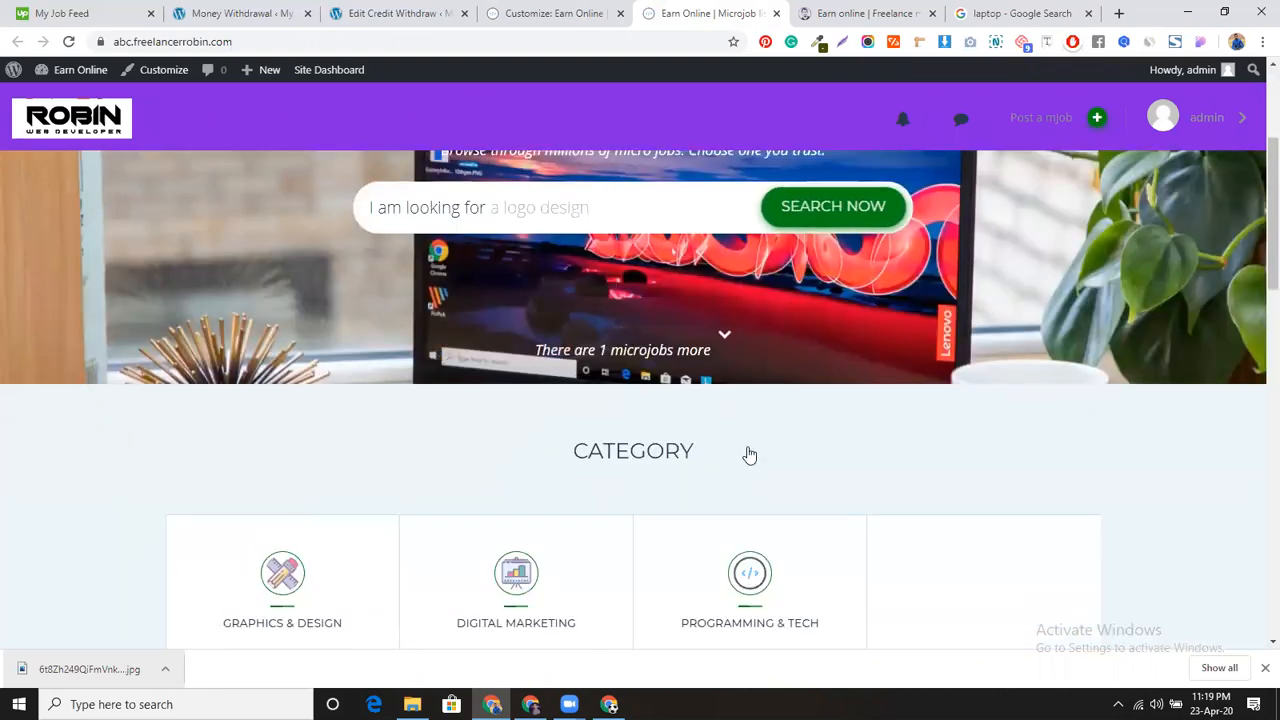
{"action": "scroll", "coordinate": [749, 453], "scroll_direction": "down", "scroll_amount": 5}
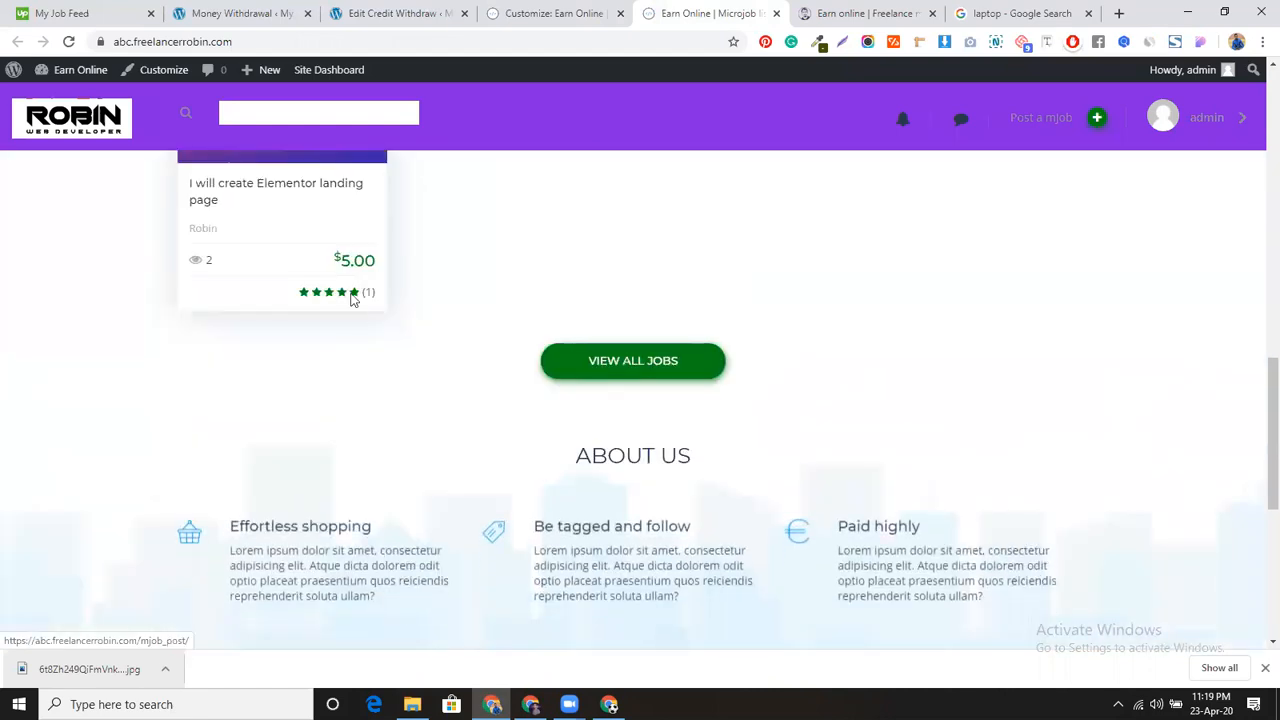
{"action": "scroll", "coordinate": [350, 331], "scroll_direction": "down", "scroll_amount": 2}
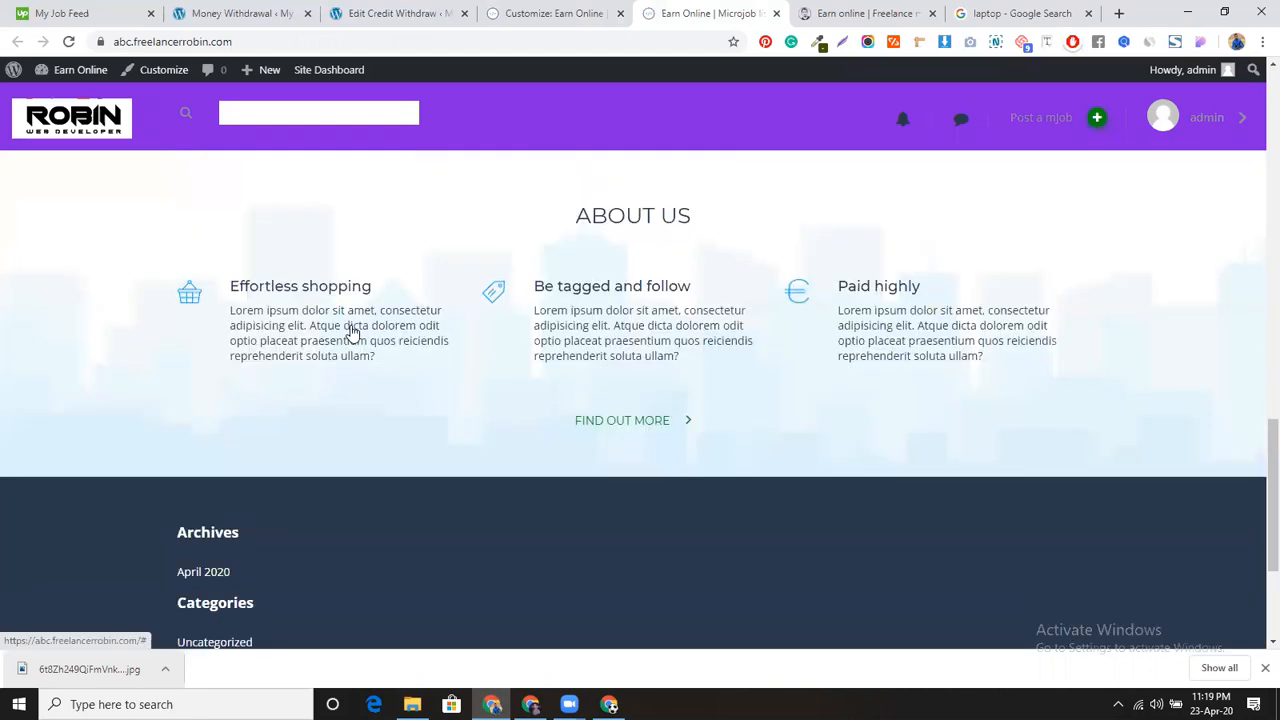
{"action": "scroll", "coordinate": [350, 331], "scroll_direction": "up", "scroll_amount": 4}
{"action": "scroll", "coordinate": [414, 429], "scroll_direction": "up", "scroll_amount": 8}
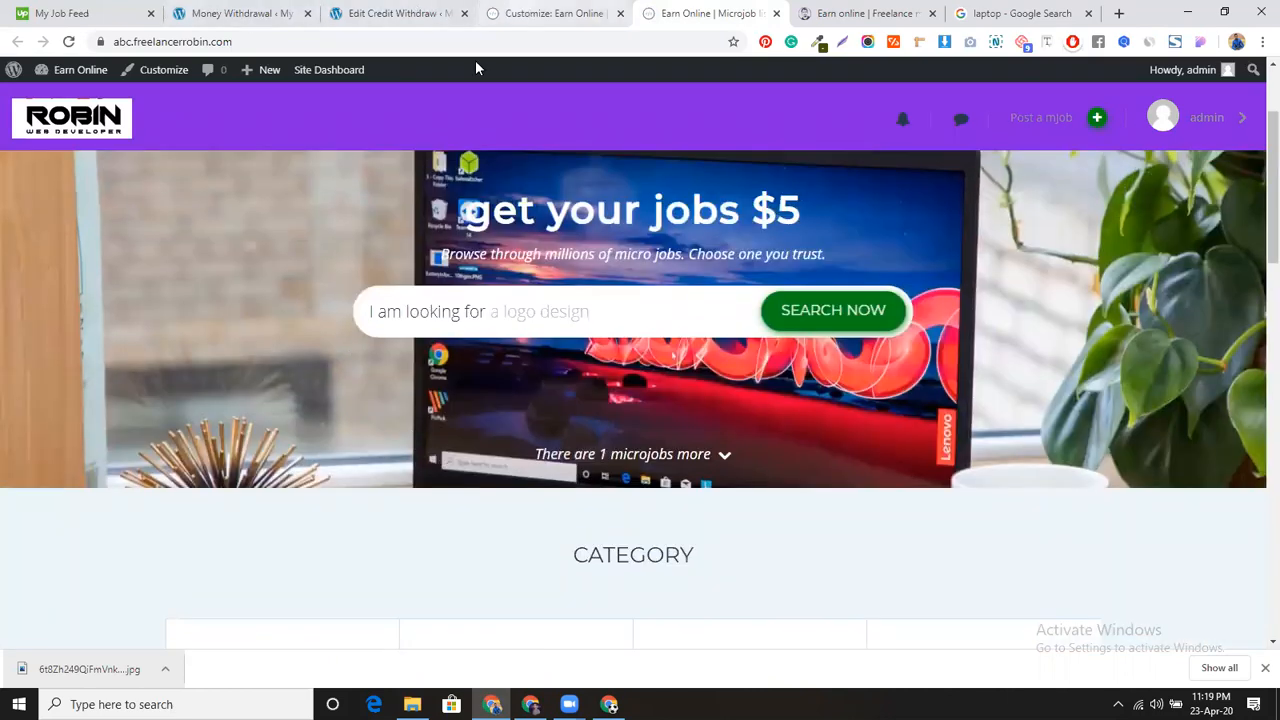
{"action": "left_click", "coordinate": [514, 15]}
{"action": "left_click", "coordinate": [18, 122]}
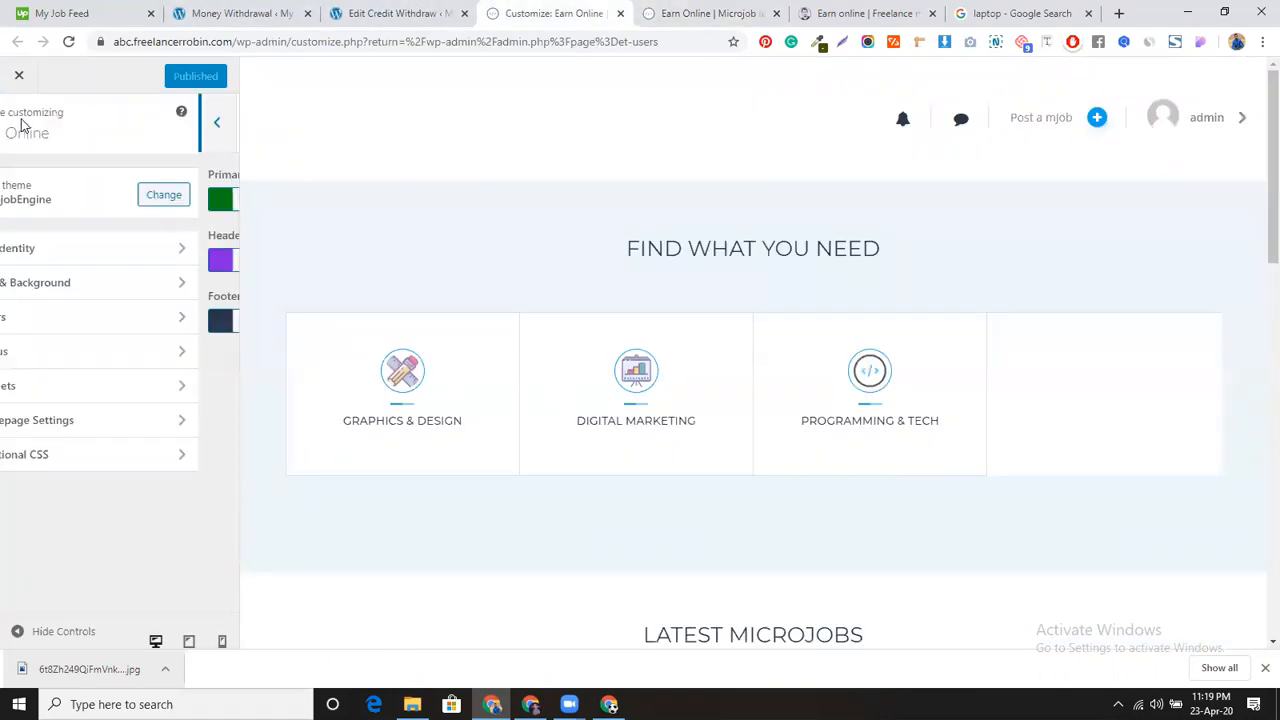
{"action": "left_click", "coordinate": [100, 351]}
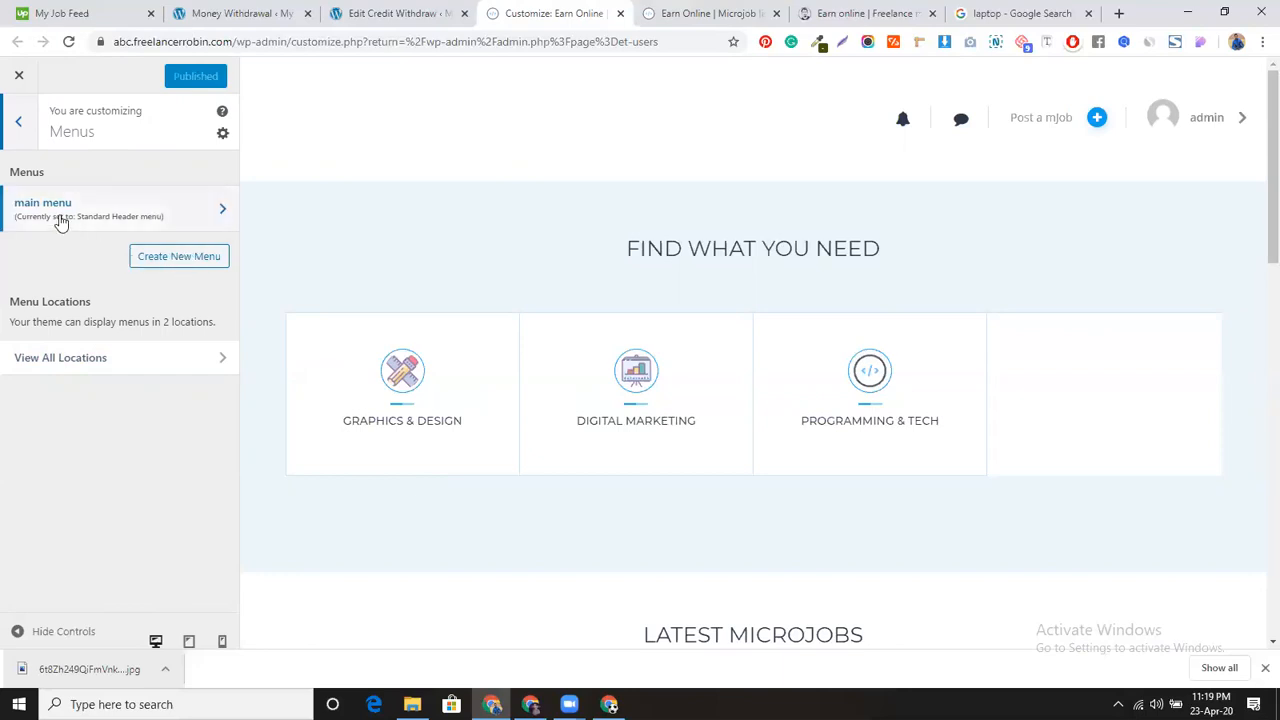
{"action": "left_click", "coordinate": [18, 123]}
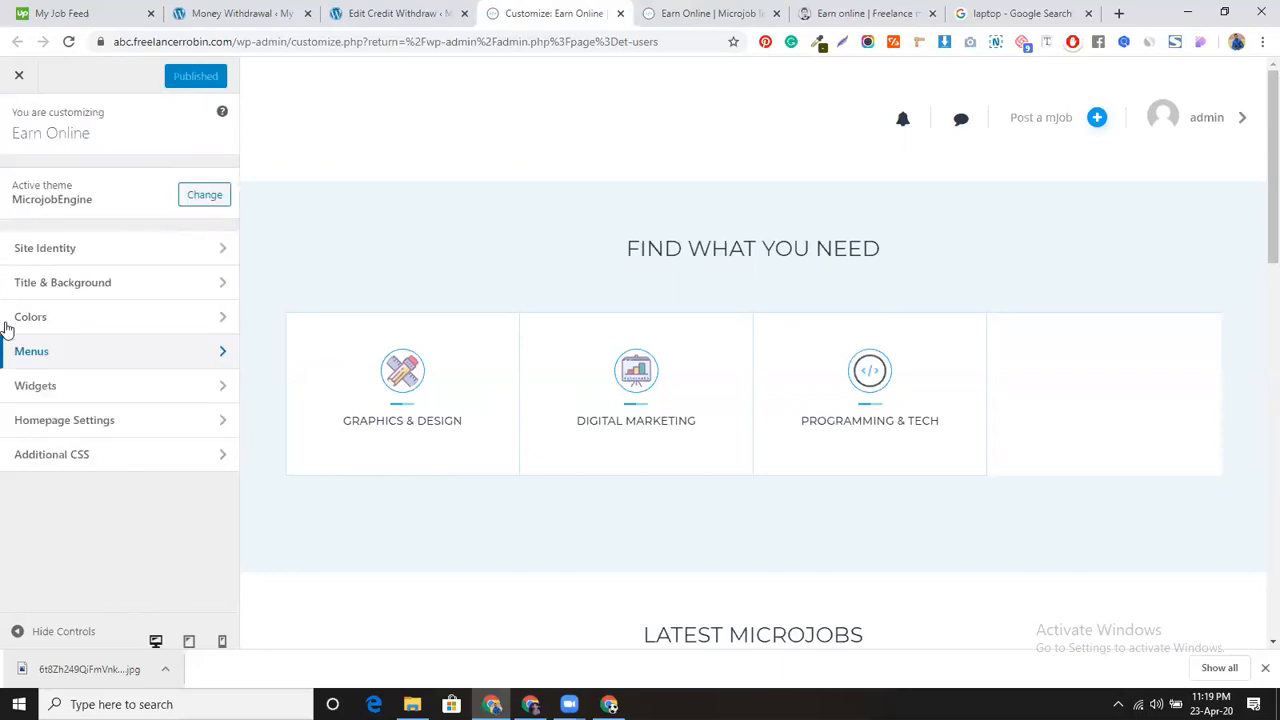
{"action": "left_click", "coordinate": [103, 393]}
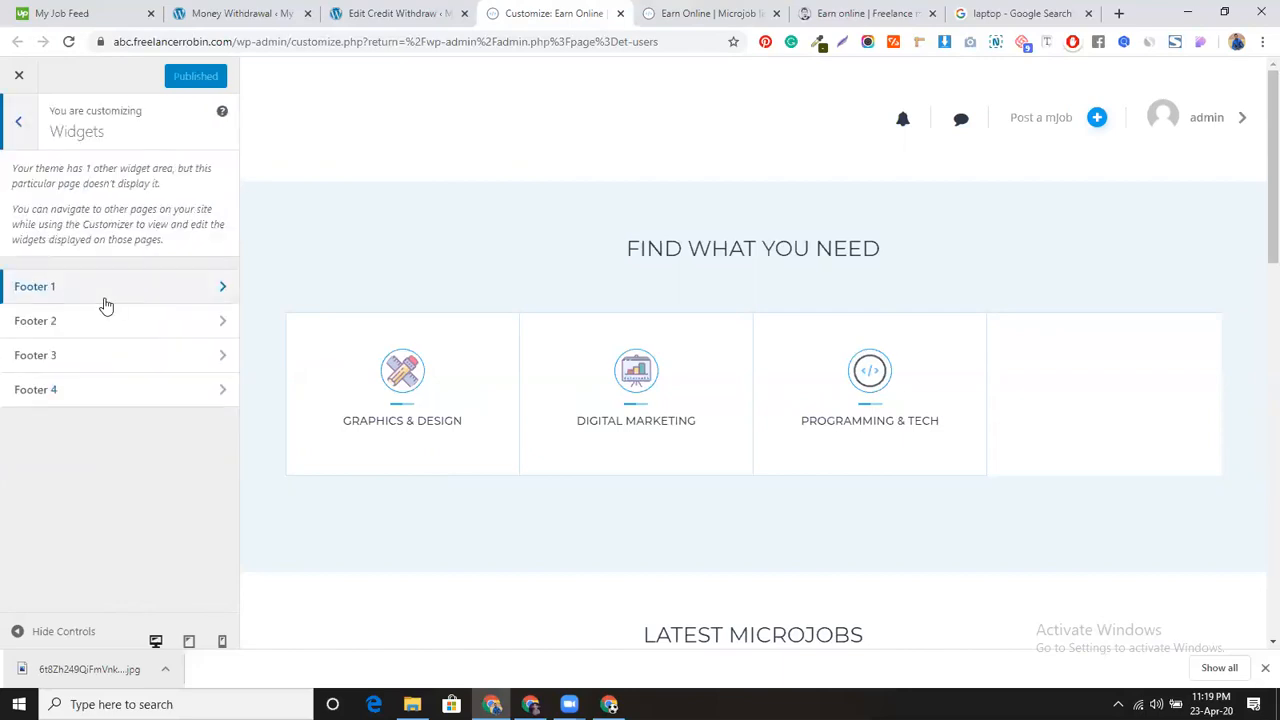
{"action": "left_click", "coordinate": [692, 8]}
{"action": "scroll", "coordinate": [418, 426], "scroll_direction": "down", "scroll_amount": 10}
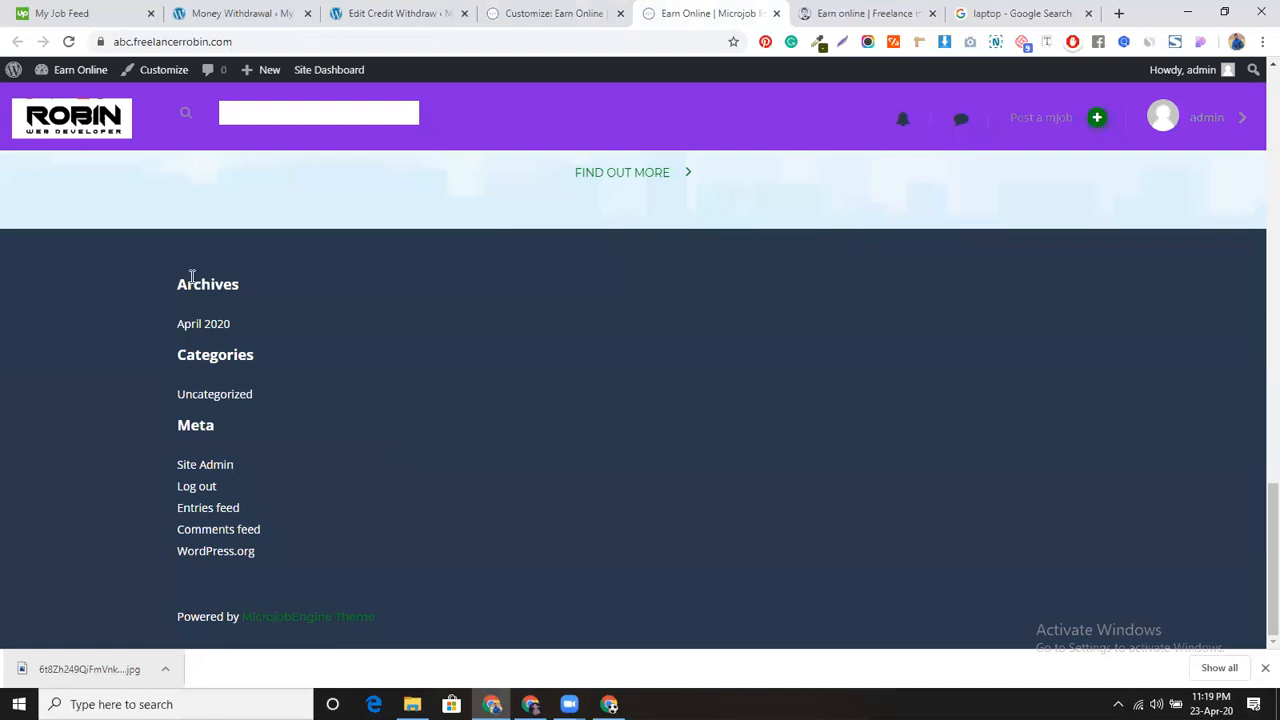
{"action": "left_click", "coordinate": [831, 8]}
{"action": "key", "text": "ctrl+shift+i"}
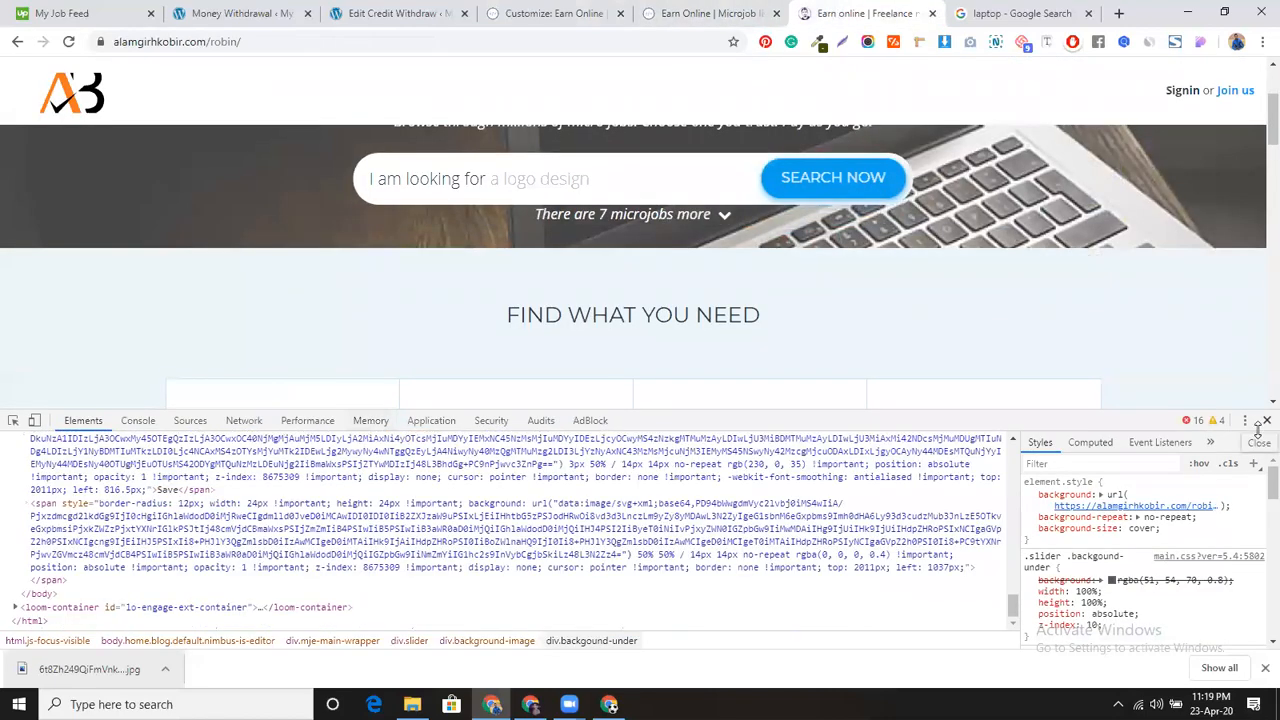
{"action": "left_click", "coordinate": [1266, 421]}
{"action": "scroll", "coordinate": [344, 545], "scroll_direction": "down", "scroll_amount": 10}
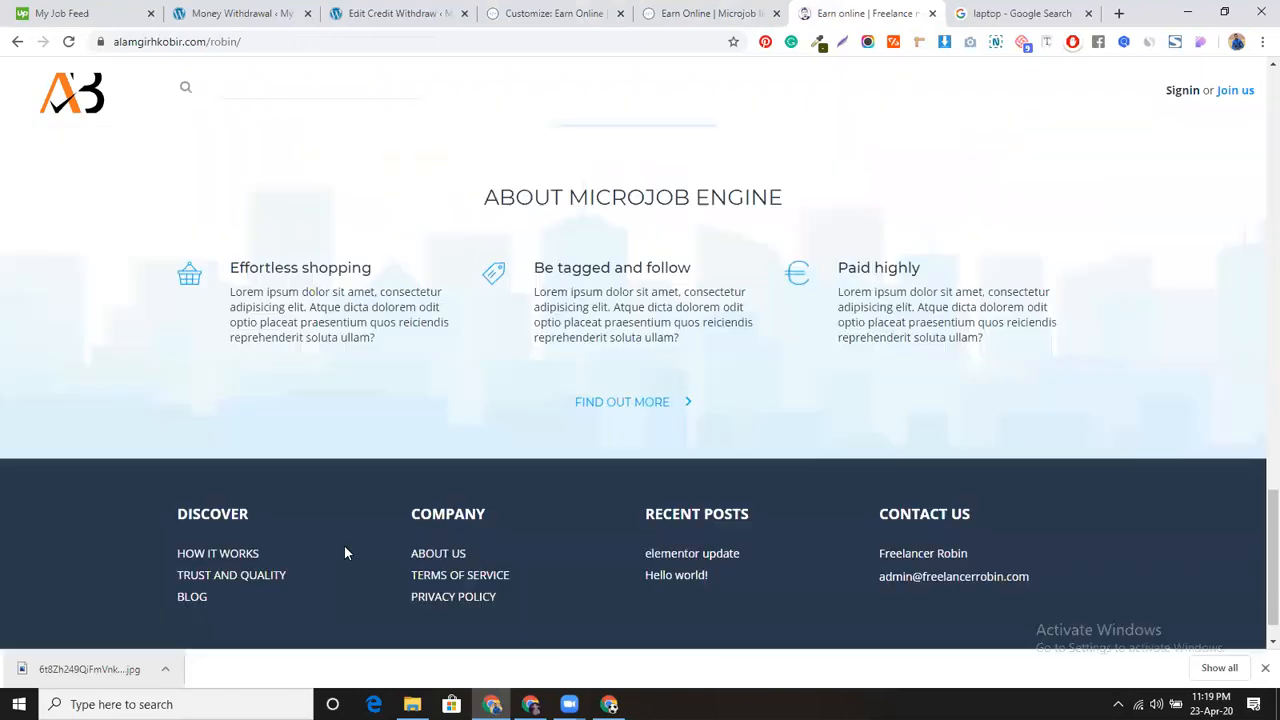
{"action": "scroll", "coordinate": [344, 553], "scroll_direction": "down", "scroll_amount": 1}
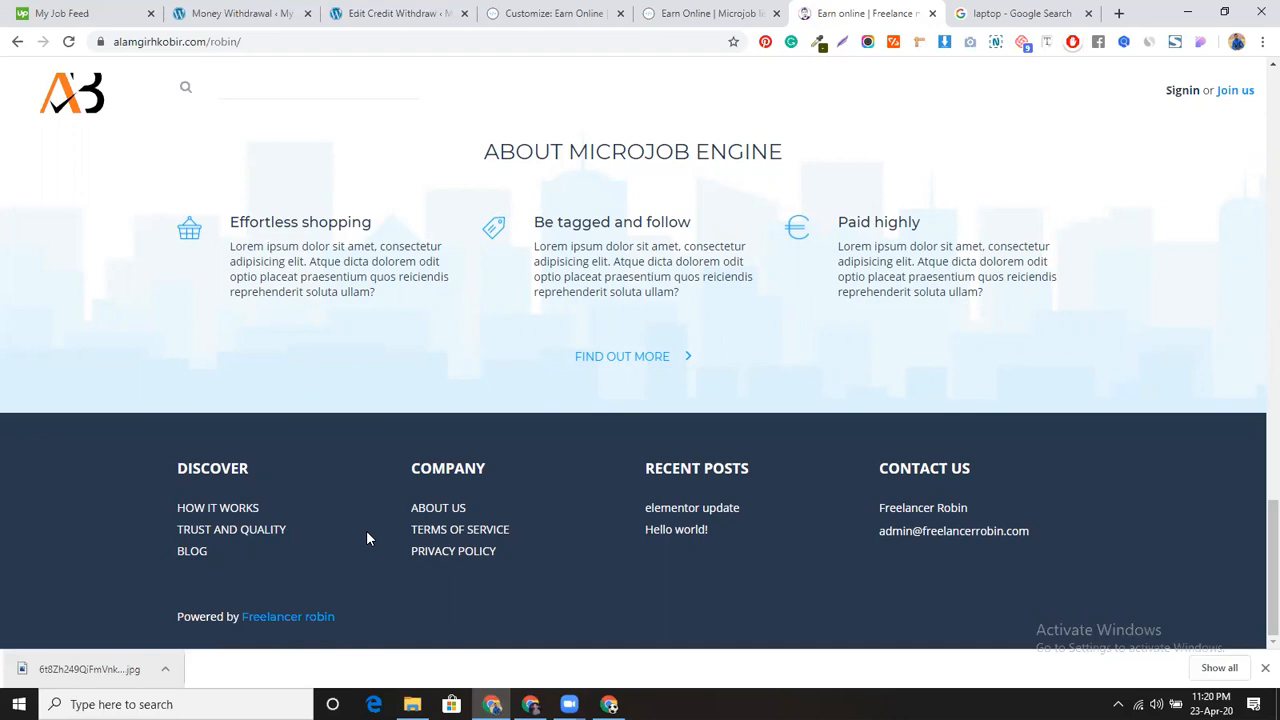
{"action": "left_click", "coordinate": [700, 12]}
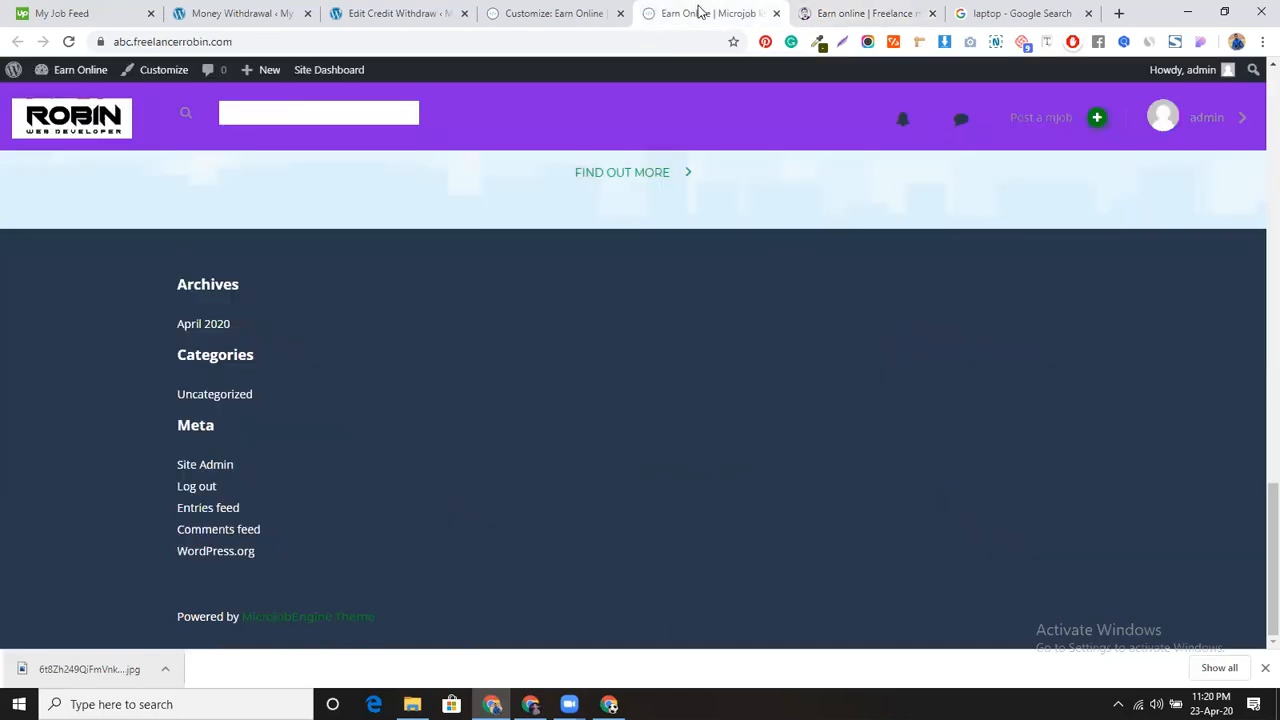
{"action": "left_click", "coordinate": [560, 12]}
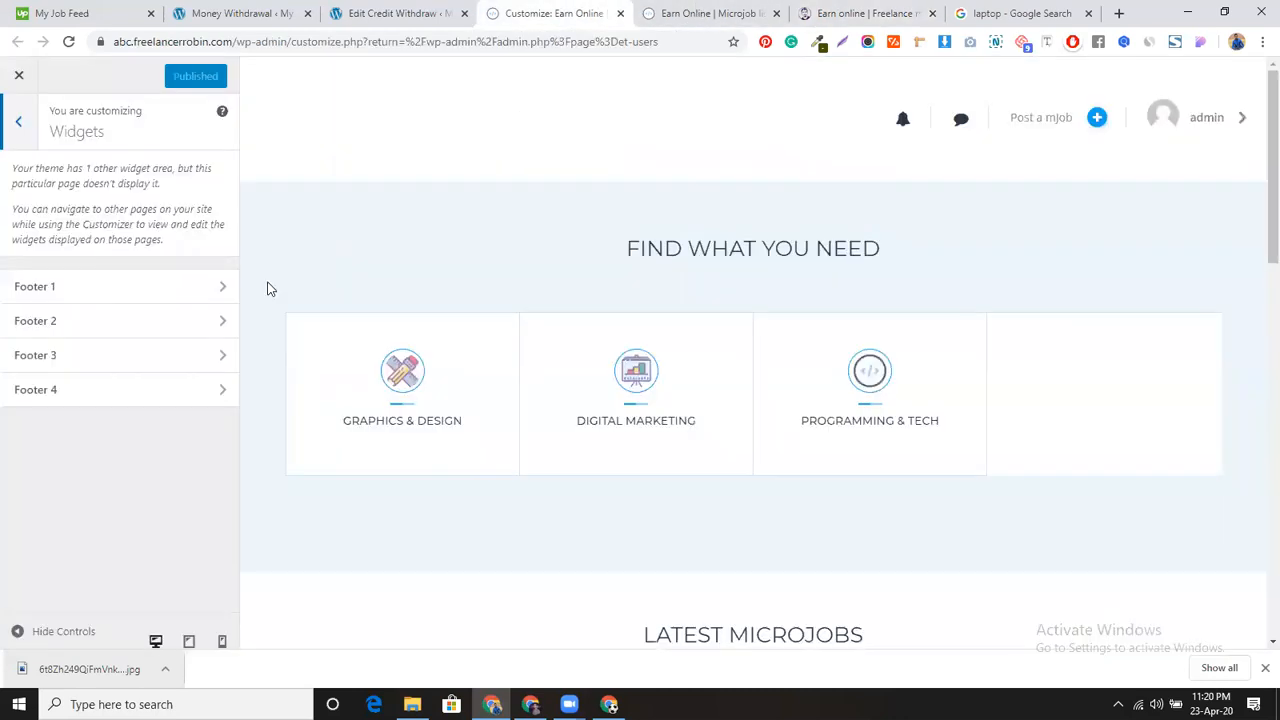
{"action": "left_click", "coordinate": [180, 288]}
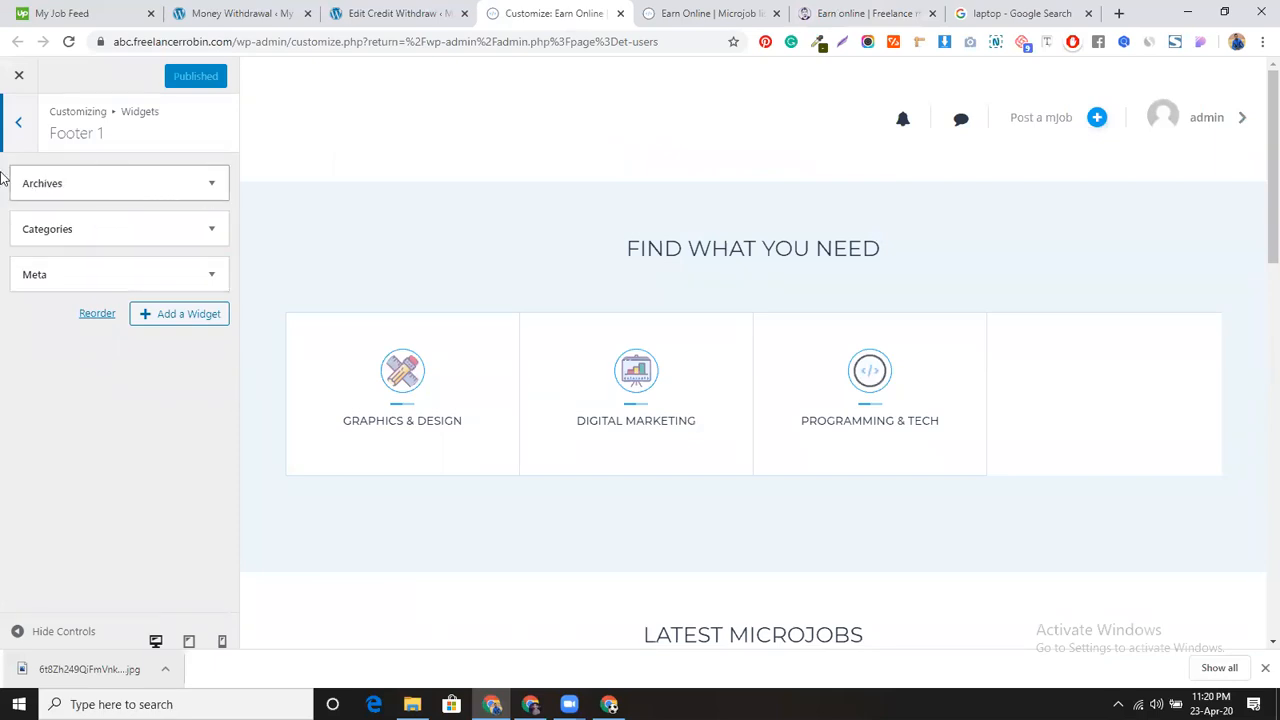
{"action": "left_click", "coordinate": [22, 128]}
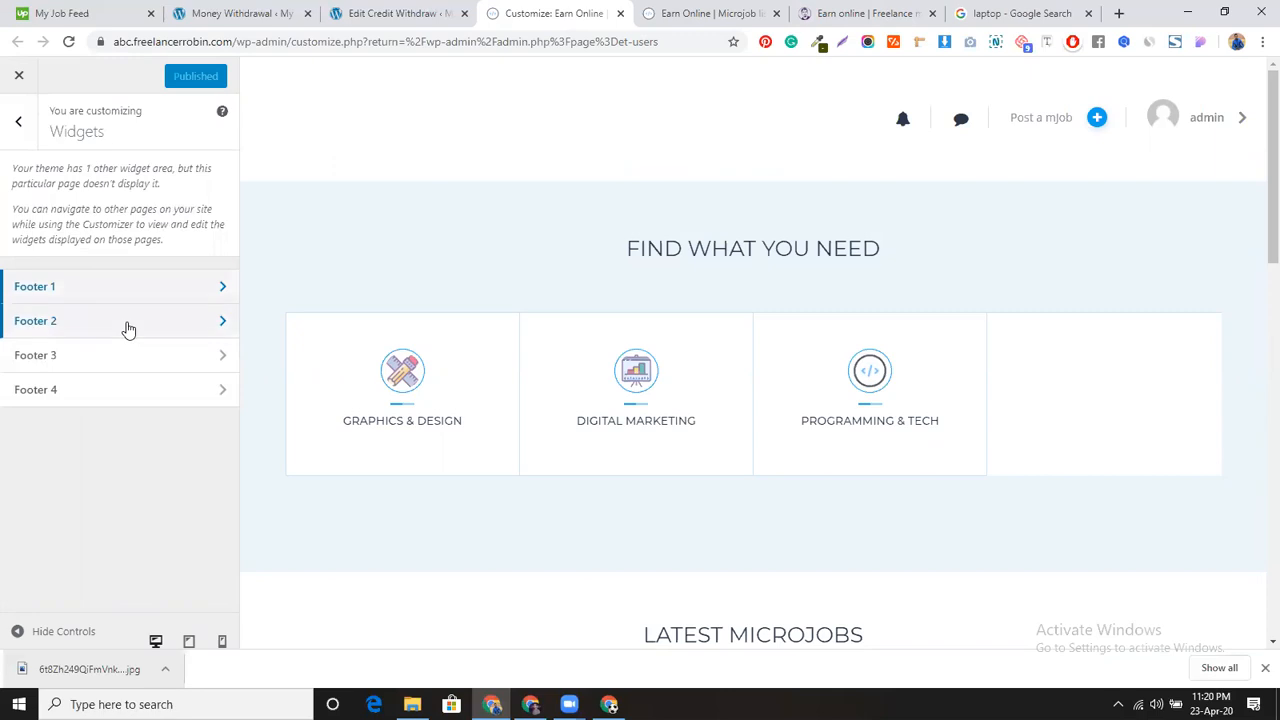
{"action": "left_click", "coordinate": [126, 326]}
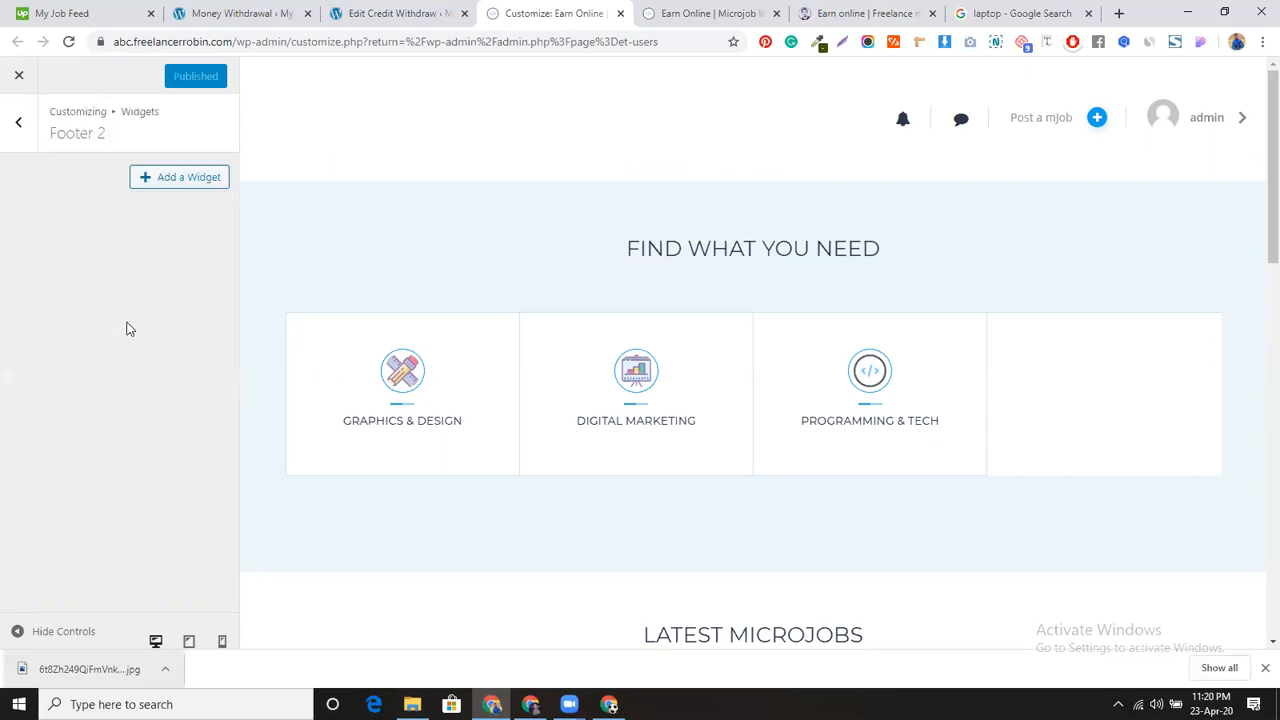
{"action": "left_click", "coordinate": [18, 130]}
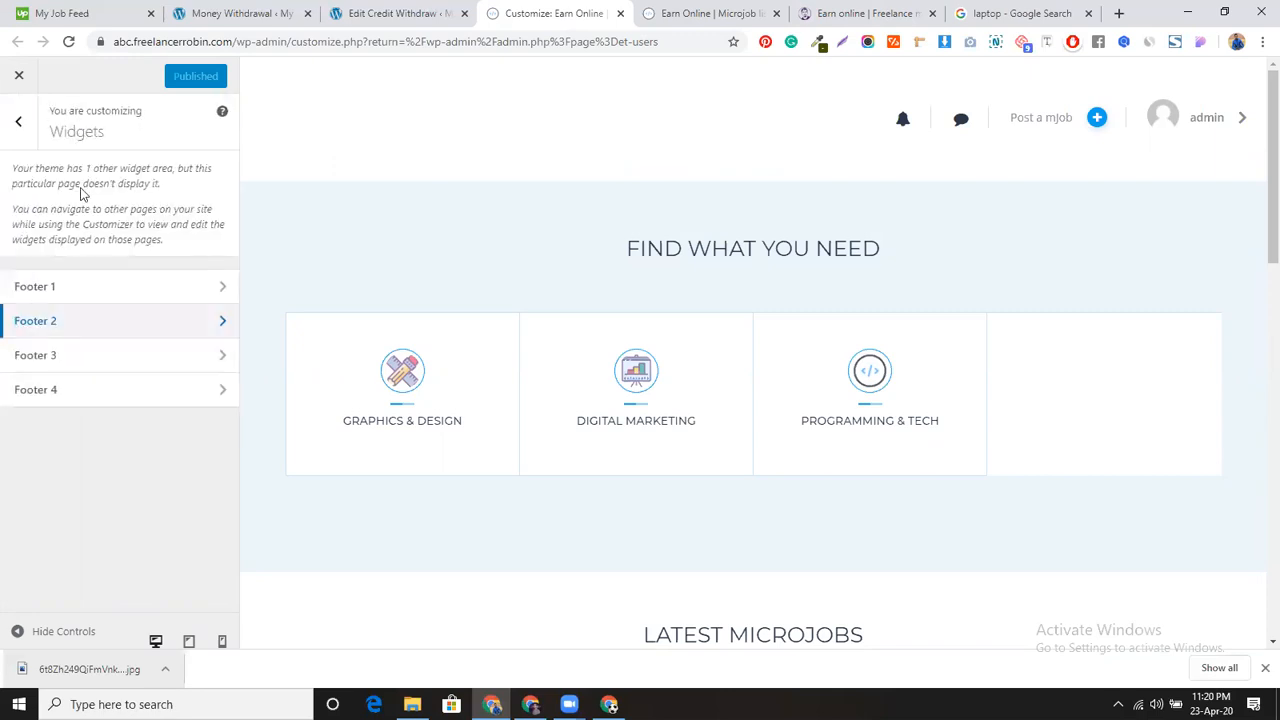
{"action": "left_click", "coordinate": [17, 128]}
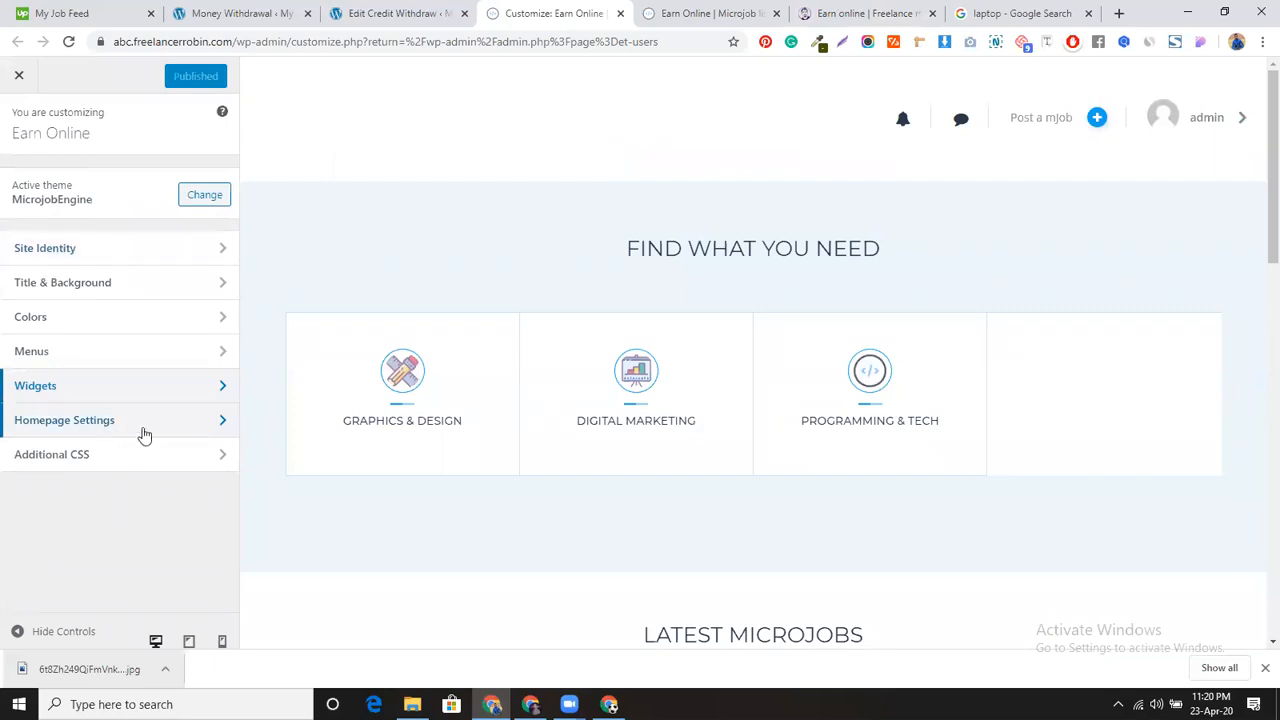
{"action": "left_click", "coordinate": [135, 424]}
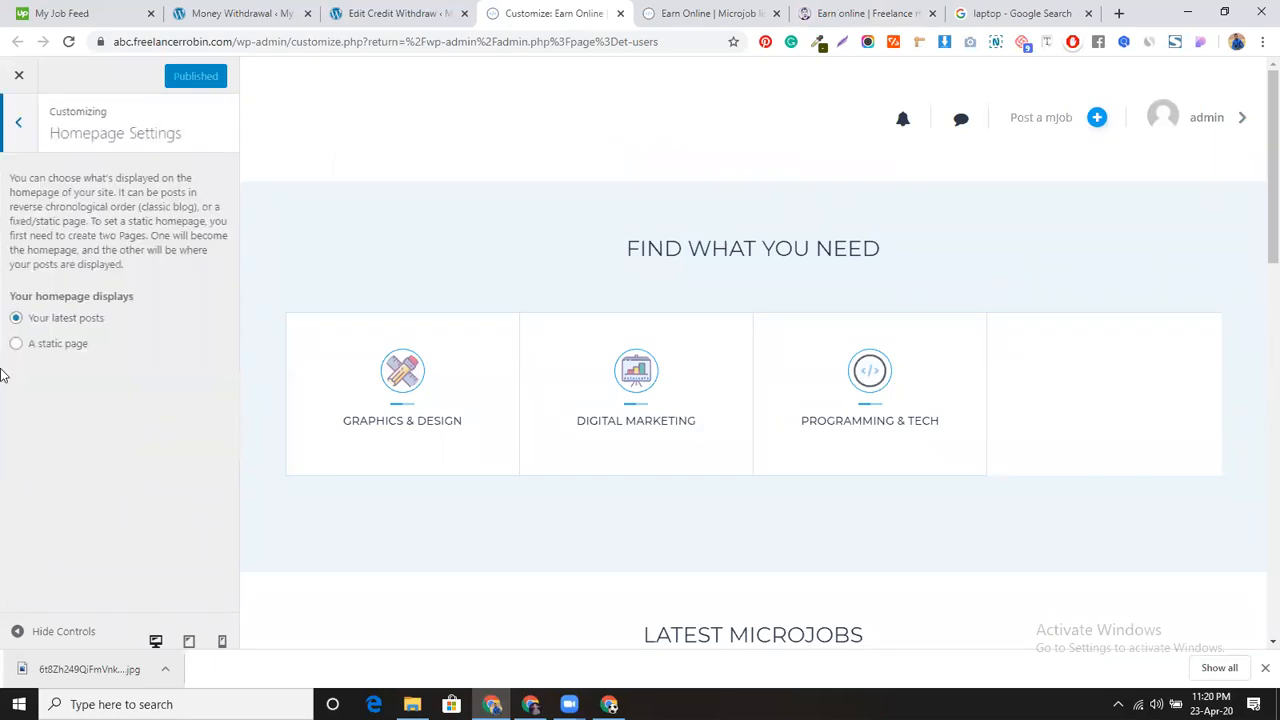
{"action": "left_click", "coordinate": [18, 124]}
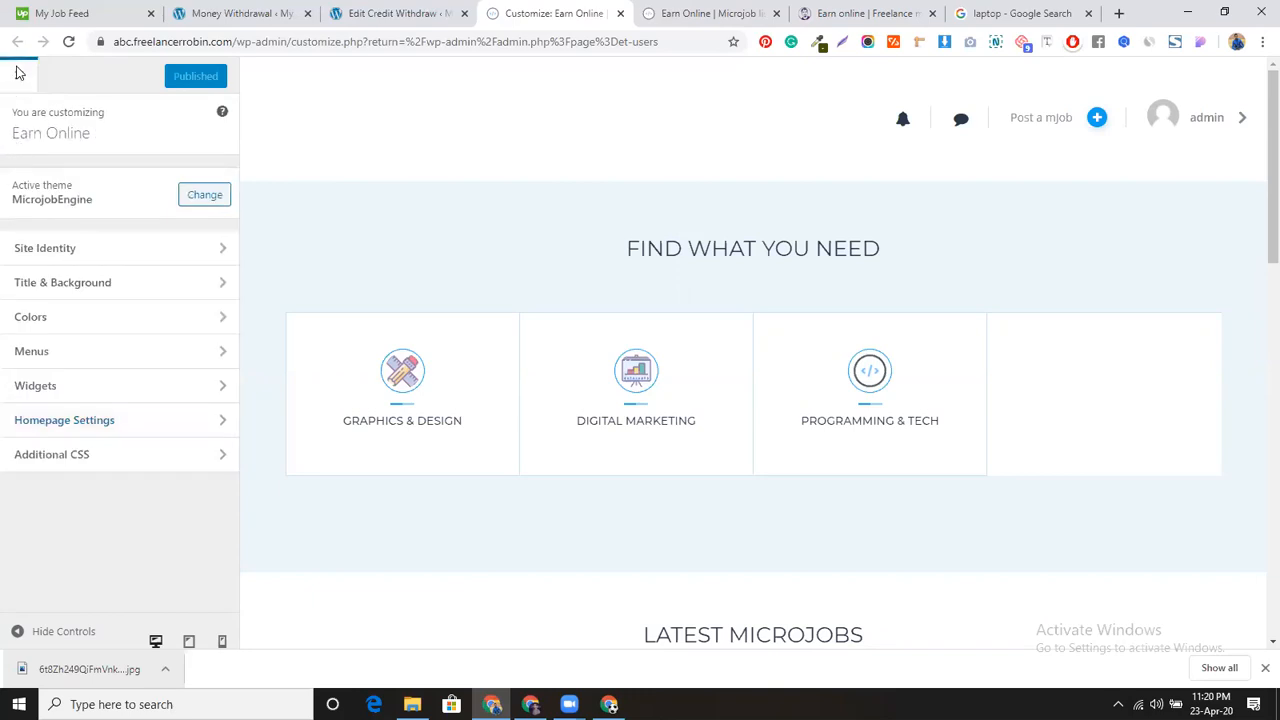
{"action": "left_click", "coordinate": [18, 74]}
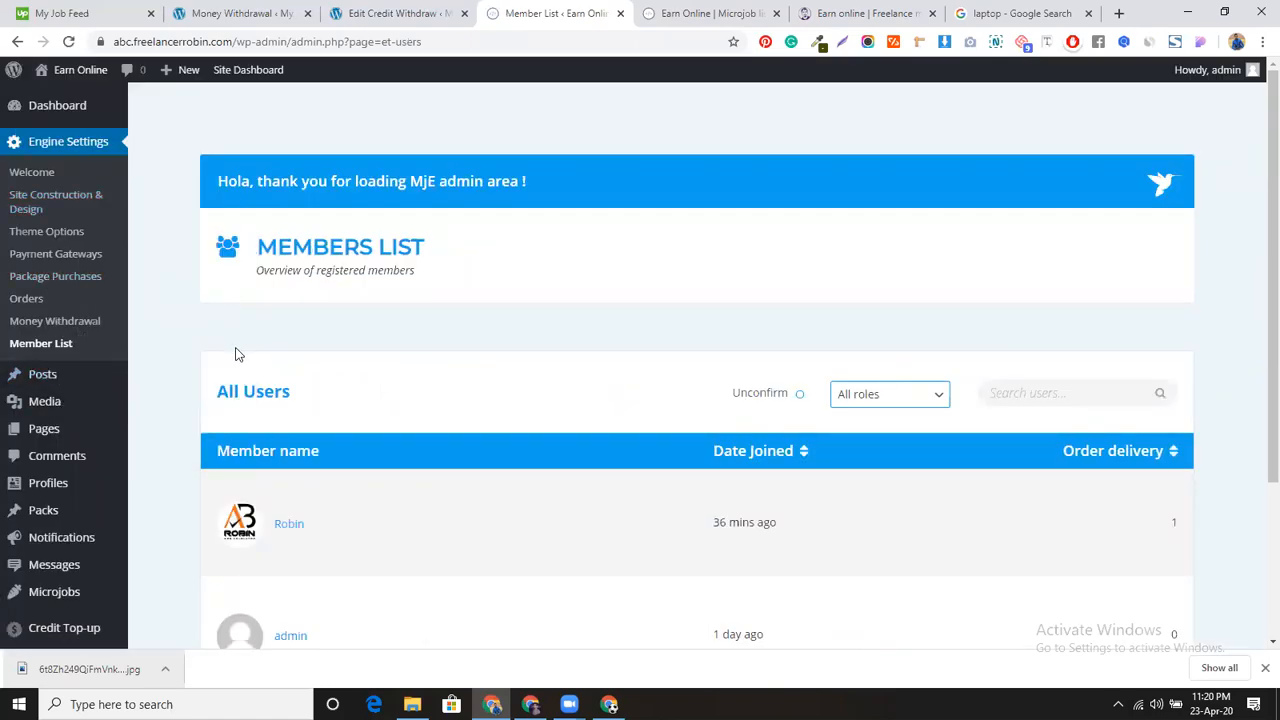
Step: Create a new page titled 'How It Works', copying the heading from the reference site
{"action": "mouse_move", "coordinate": [40, 432]}
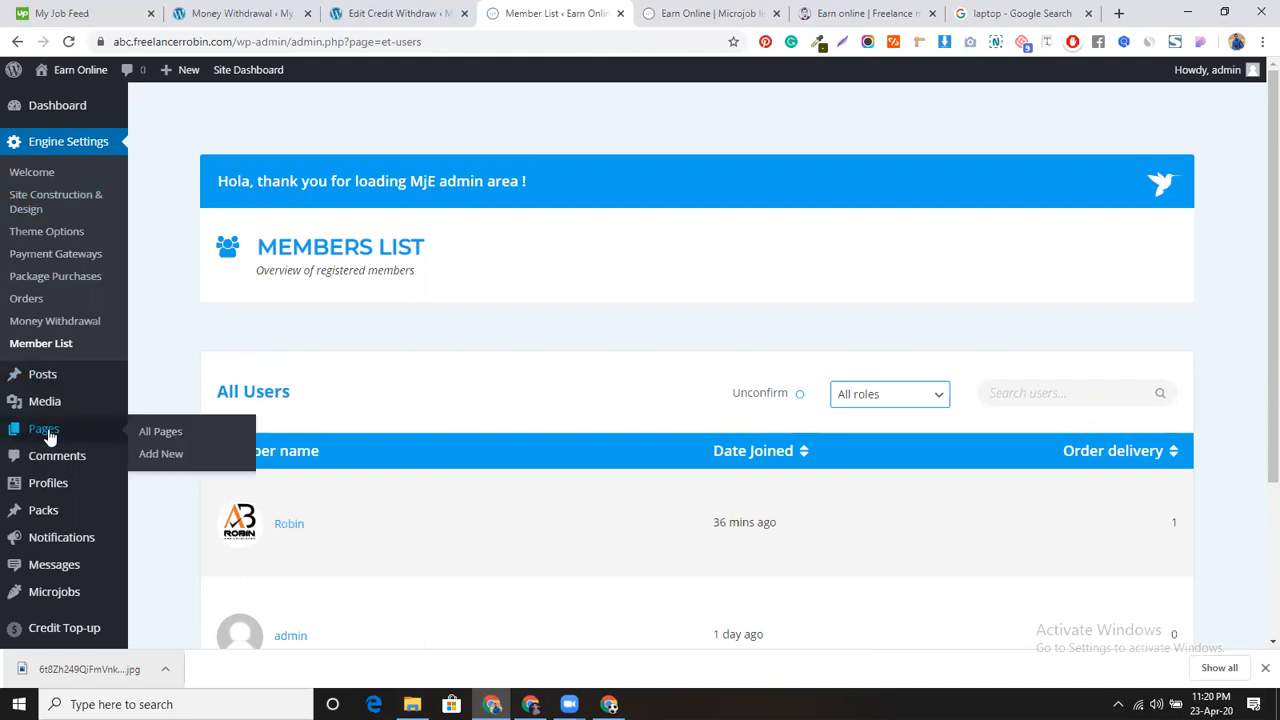
{"action": "middle_click", "coordinate": [164, 456]}
{"action": "left_click", "coordinate": [602, 20]}
{"action": "left_click", "coordinate": [875, 9]}
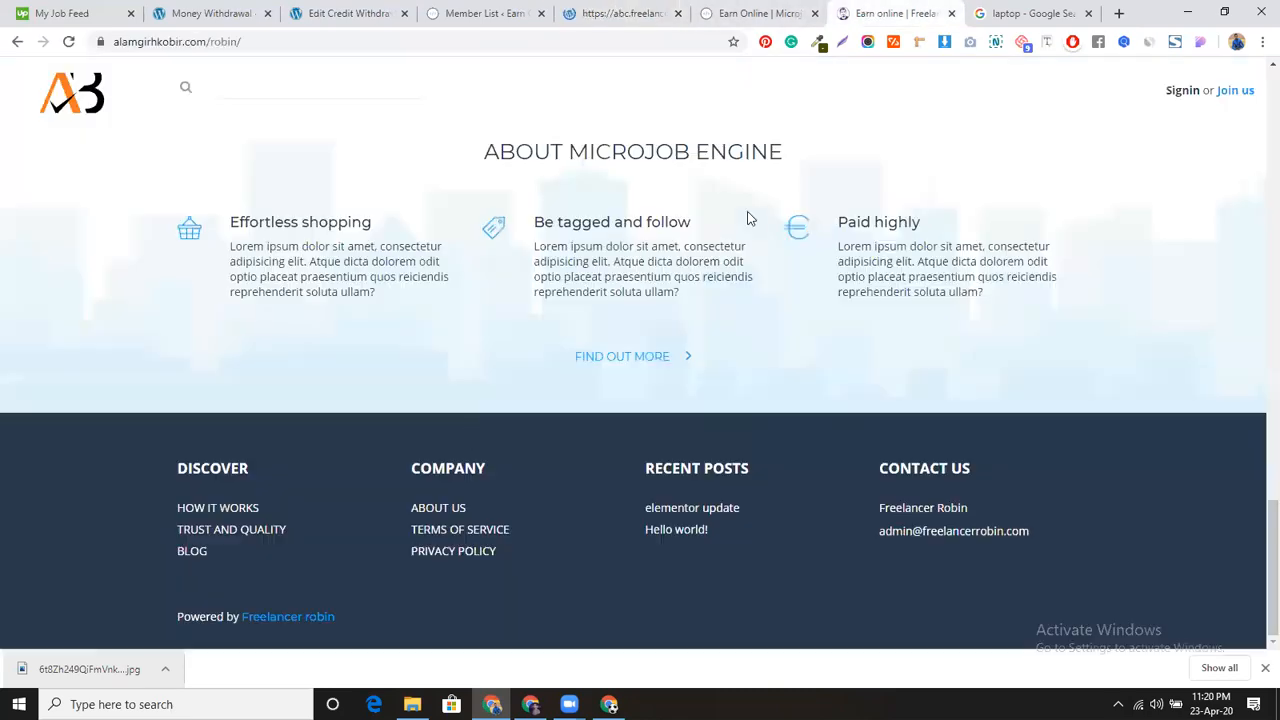
{"action": "middle_click", "coordinate": [232, 509]}
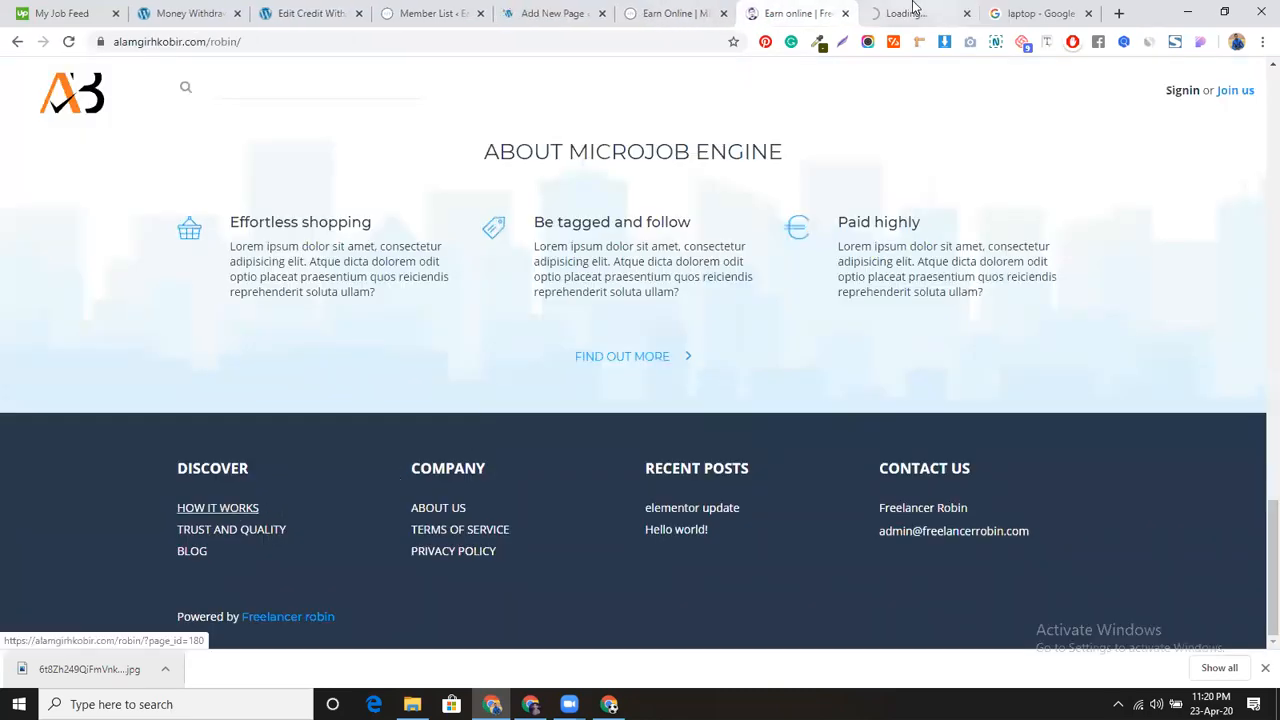
{"action": "left_click", "coordinate": [910, 12]}
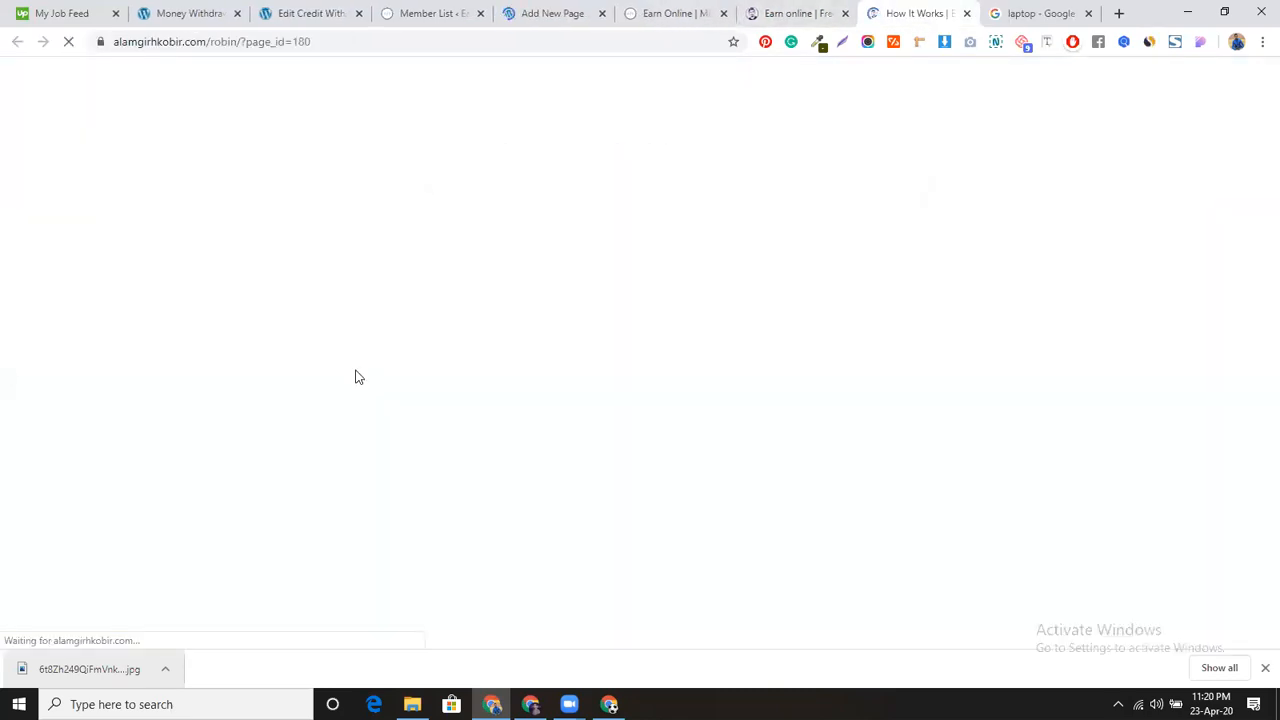
{"action": "left_click_drag", "start_coordinate": [163, 258], "coordinate": [293, 257]}
{"action": "key", "text": "ctrl+c"}
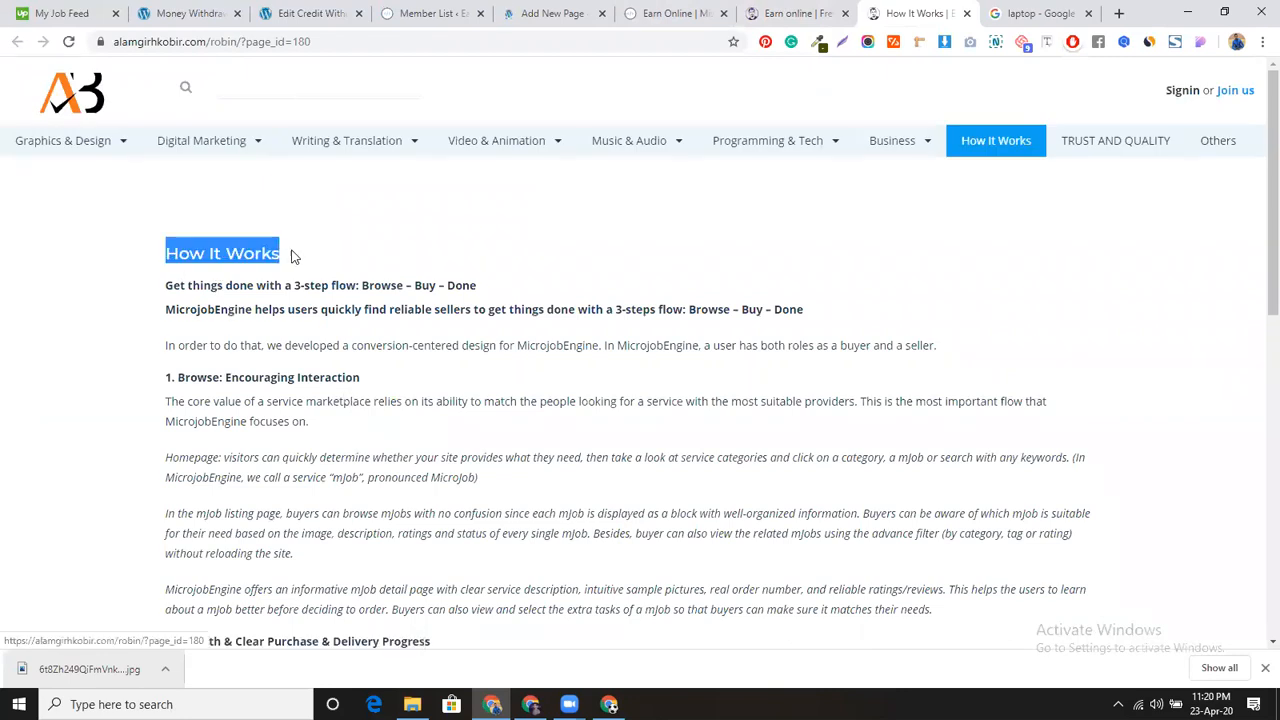
{"action": "left_click", "coordinate": [575, 14]}
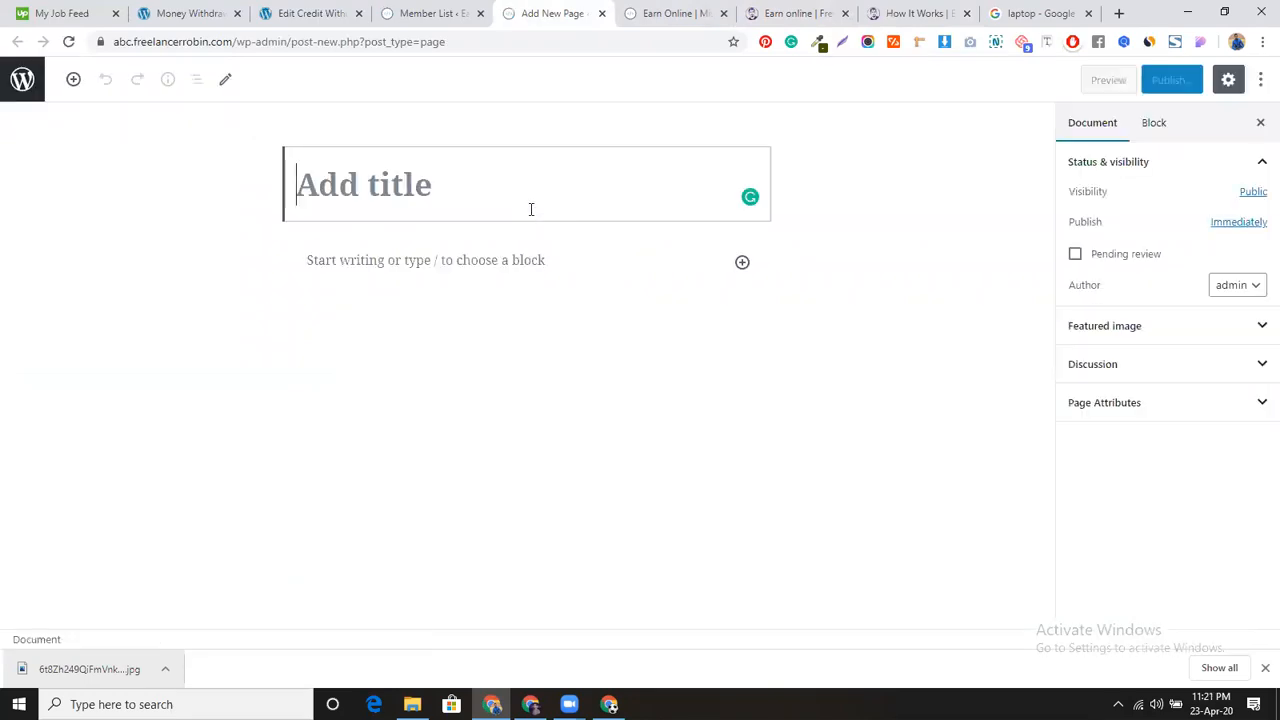
{"action": "key", "text": "ctrl+v"}
Step: Paste the reference How It Works page's full body text into the new page
{"action": "left_click", "coordinate": [912, 13]}
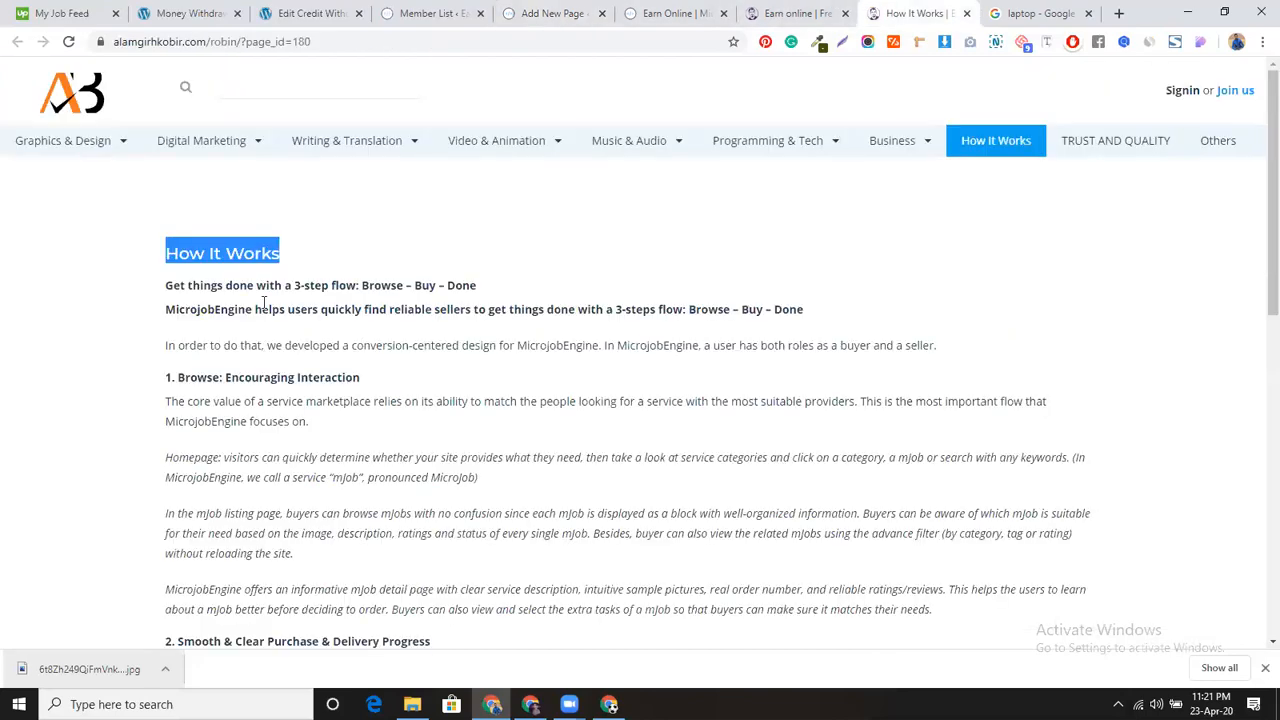
{"action": "left_click_drag", "start_coordinate": [165, 286], "coordinate": [680, 287]}
{"action": "scroll", "coordinate": [320, 400], "scroll_direction": "down", "scroll_amount": 3}
{"action": "scroll", "coordinate": [323, 420], "scroll_direction": "down", "scroll_amount": 5}
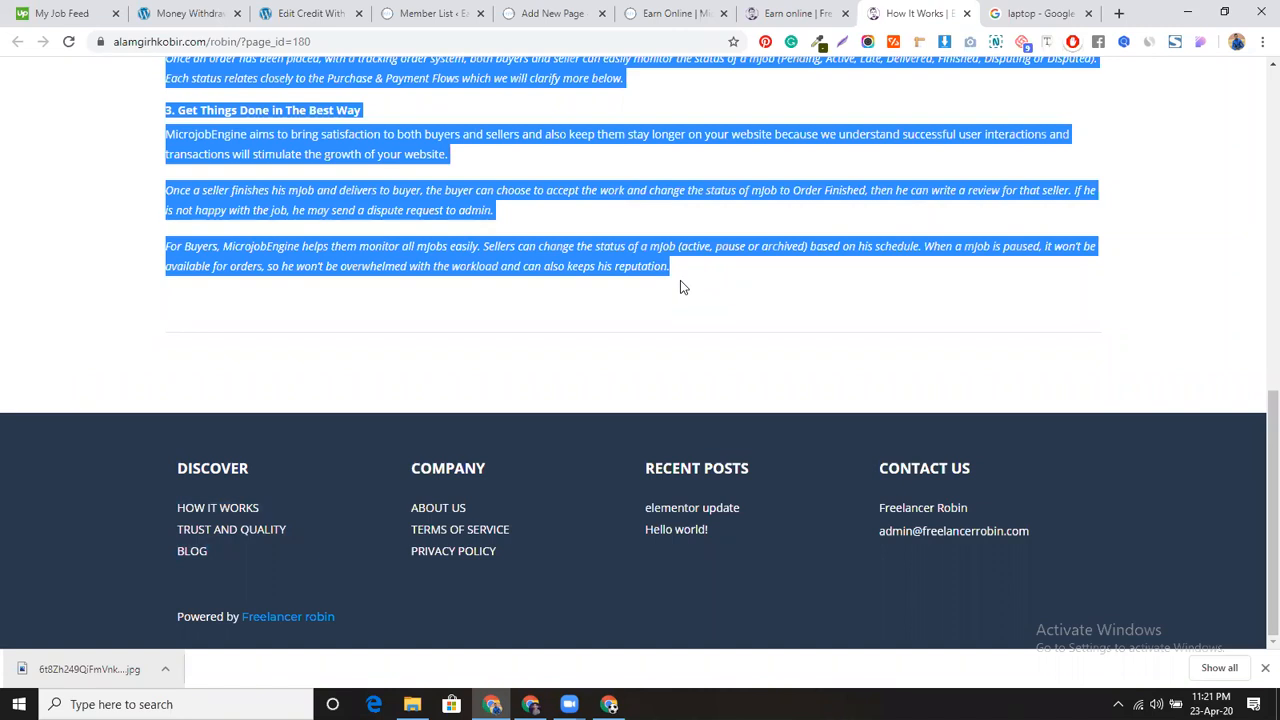
{"action": "left_click", "coordinate": [792, 13]}
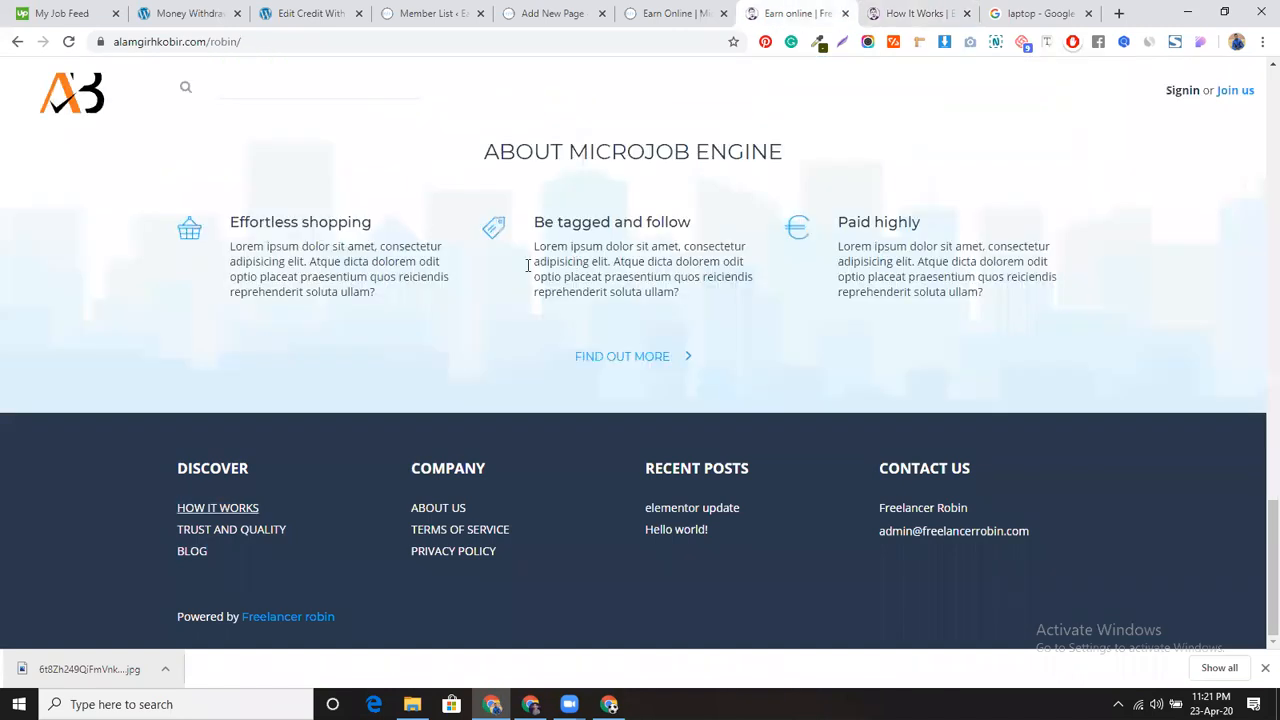
{"action": "left_click", "coordinate": [680, 13]}
{"action": "left_click", "coordinate": [578, 7]}
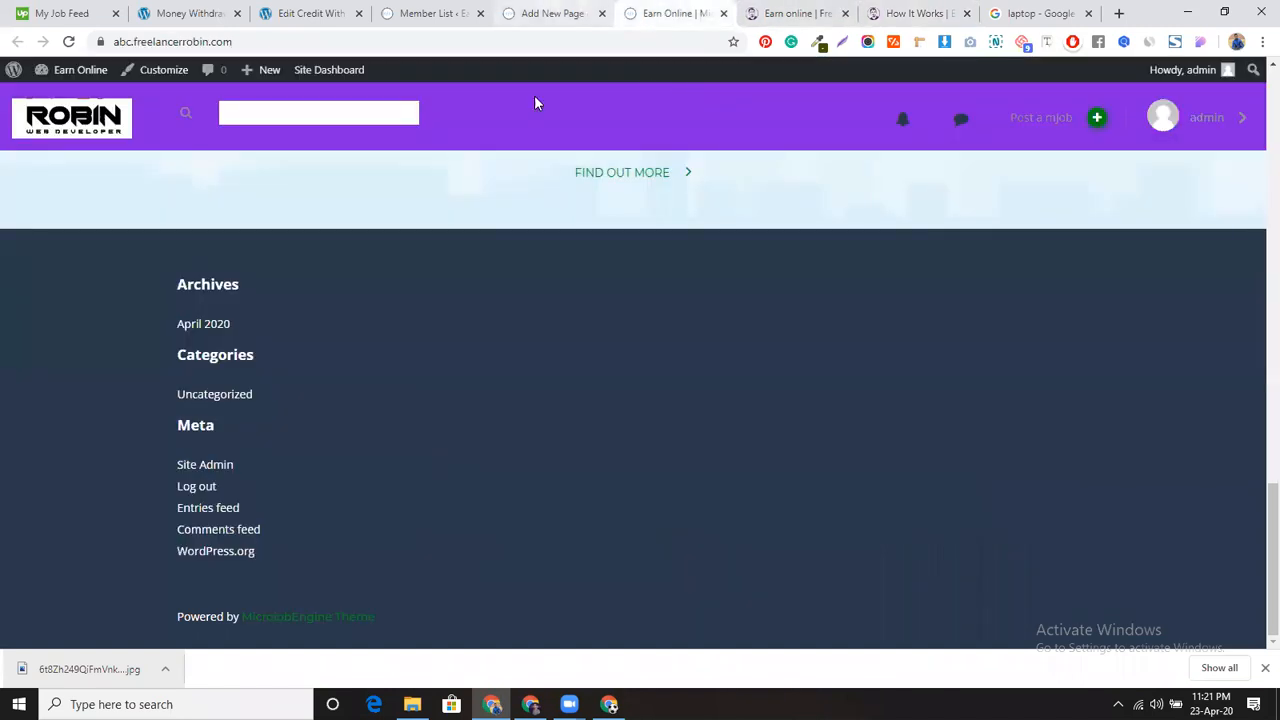
{"action": "left_click", "coordinate": [441, 260]}
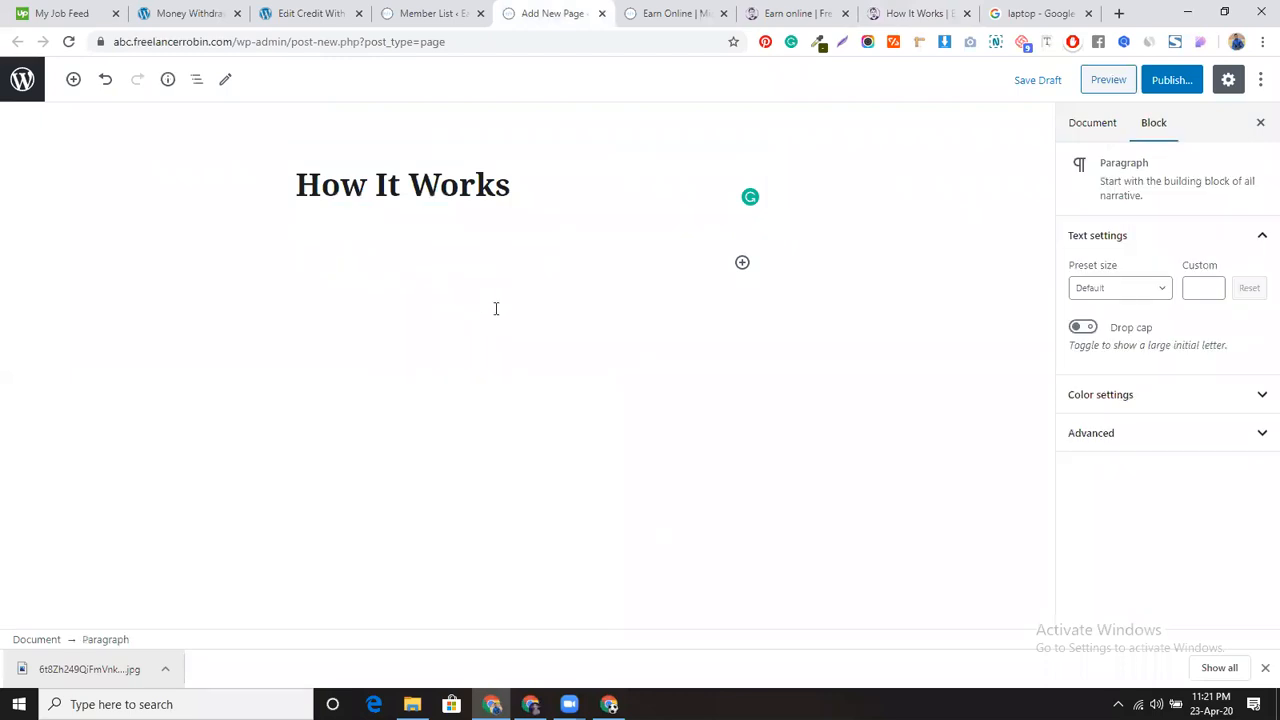
{"action": "key", "text": "ctrl+v"}
{"action": "key", "text": "alt+Tab"}
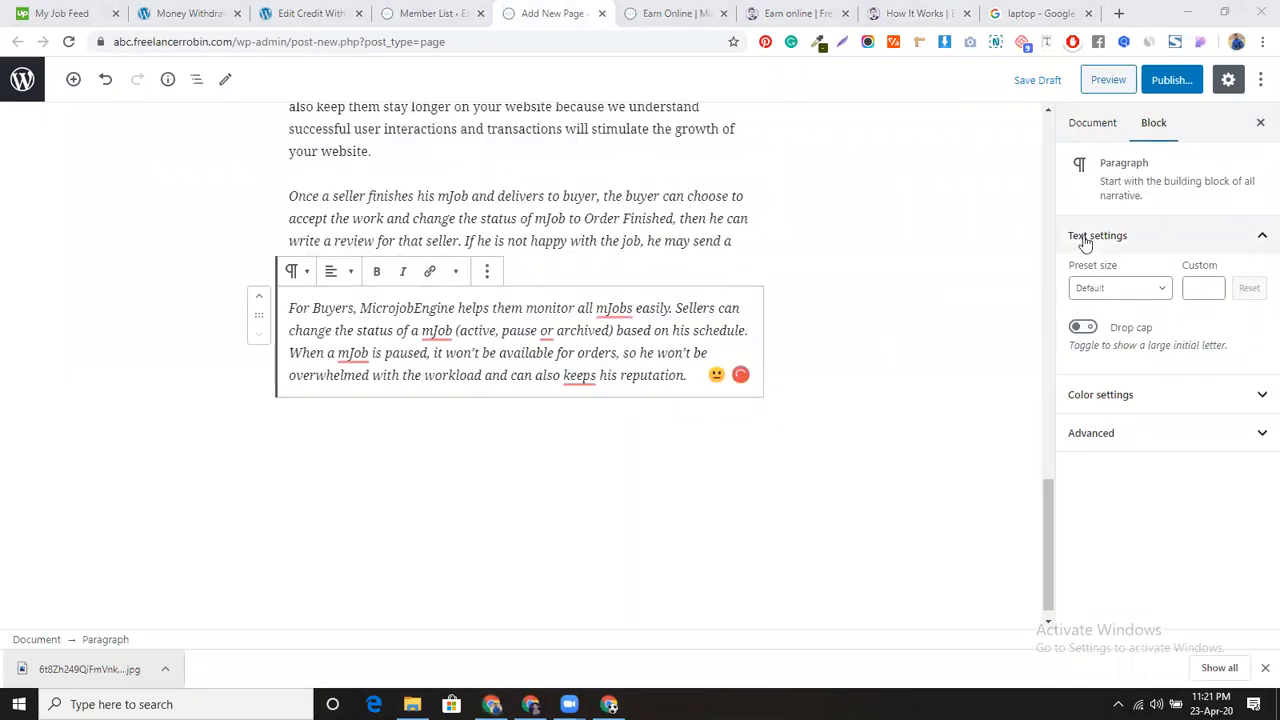
Step: Publish the How It Works page and return to All Pages
{"action": "left_click", "coordinate": [1177, 82]}
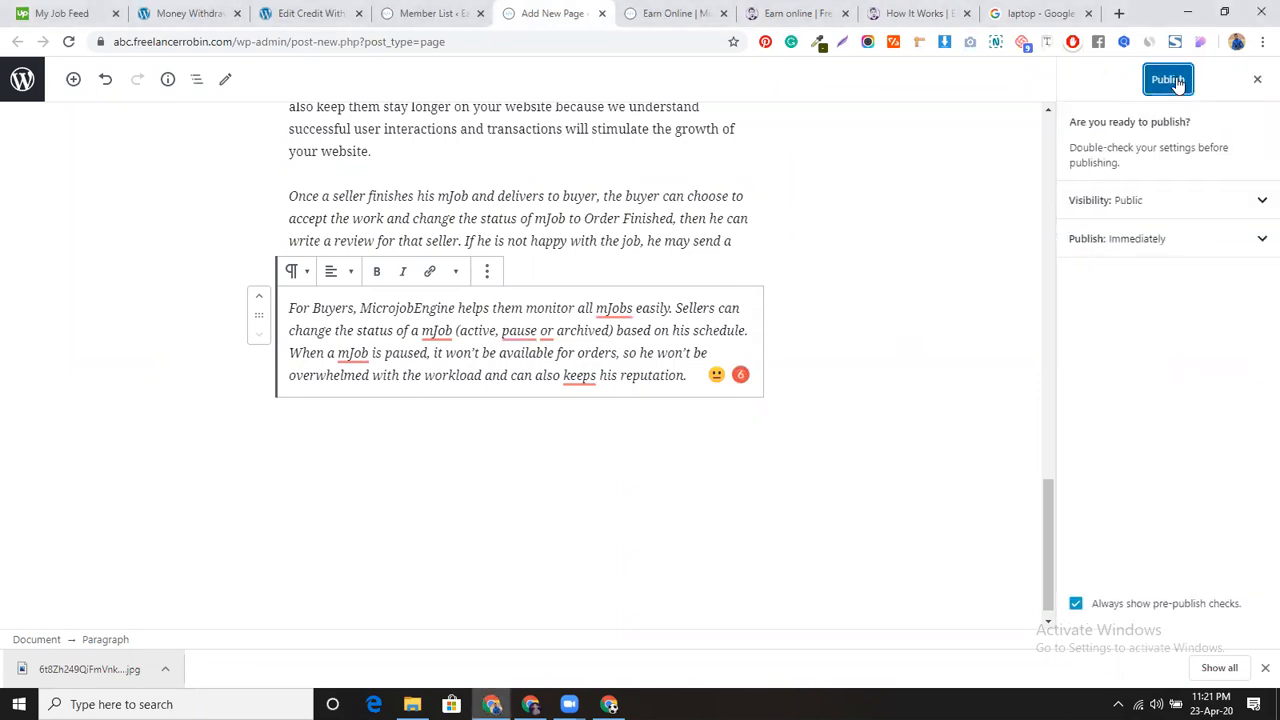
{"action": "left_click", "coordinate": [1177, 82]}
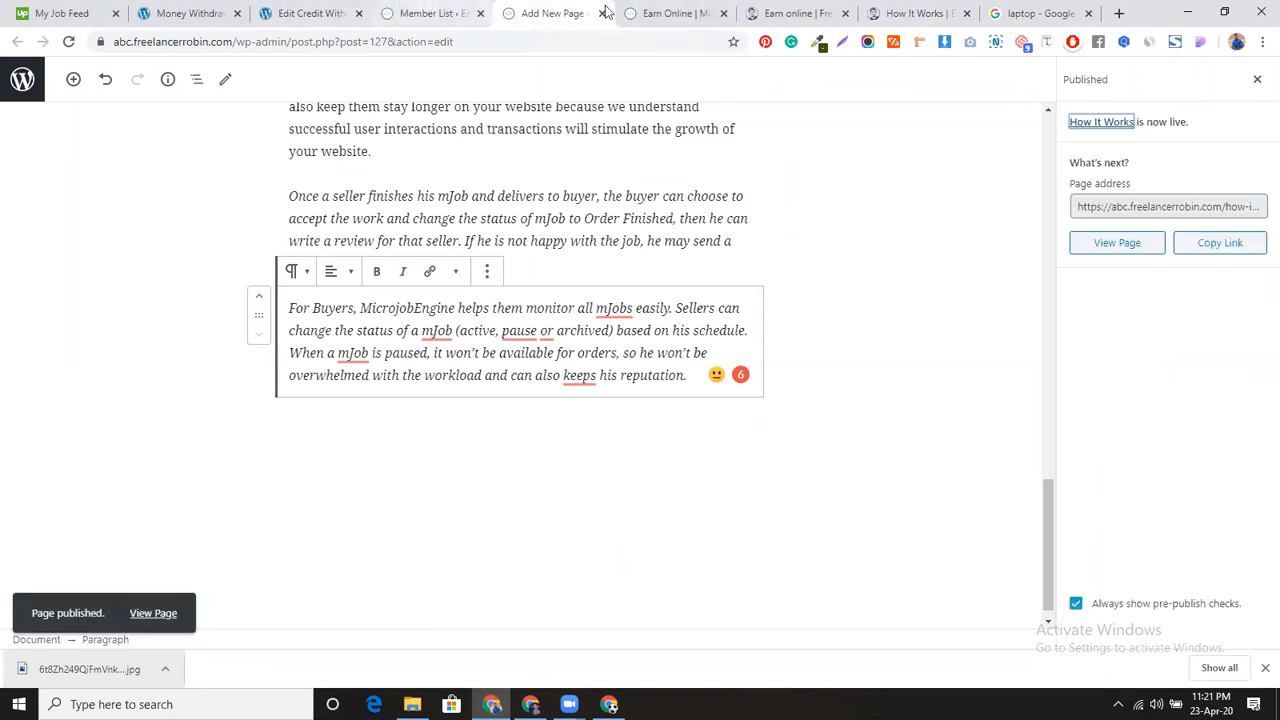
{"action": "scroll", "coordinate": [560, 140], "scroll_direction": "up", "scroll_amount": 10}
{"action": "scroll", "coordinate": [543, 148], "scroll_direction": "up", "scroll_amount": 5}
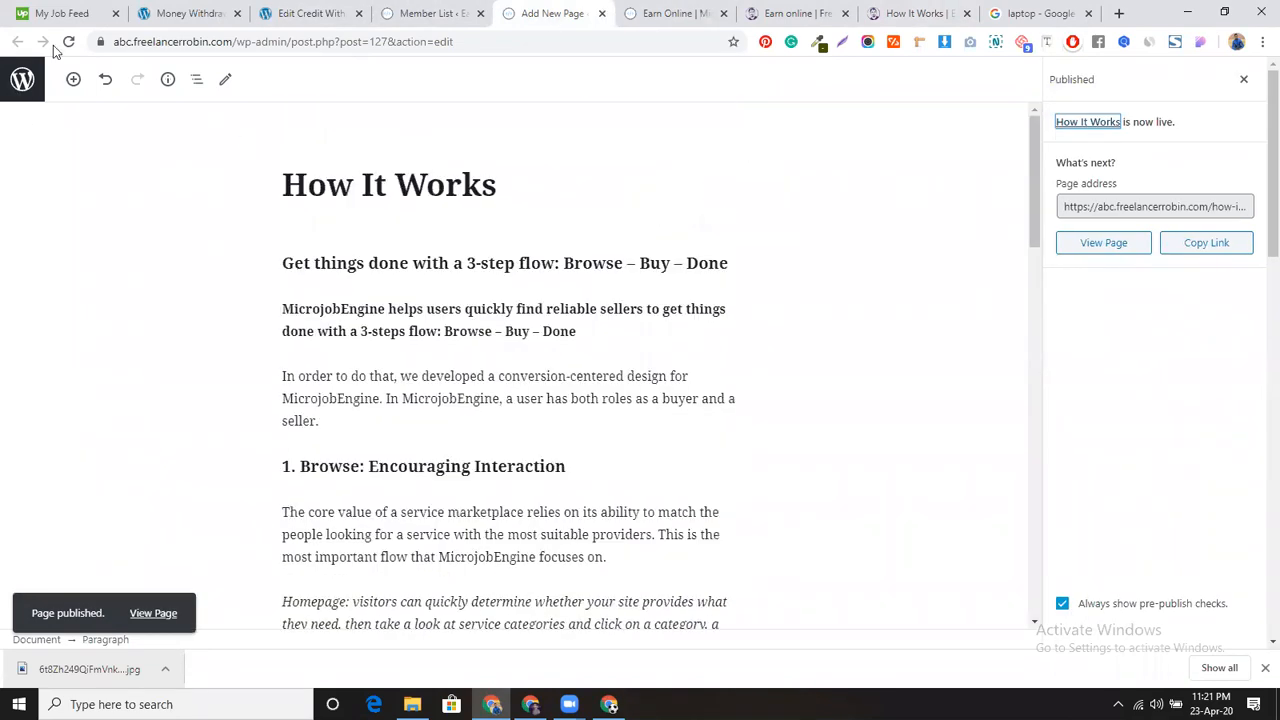
{"action": "left_click", "coordinate": [22, 79]}
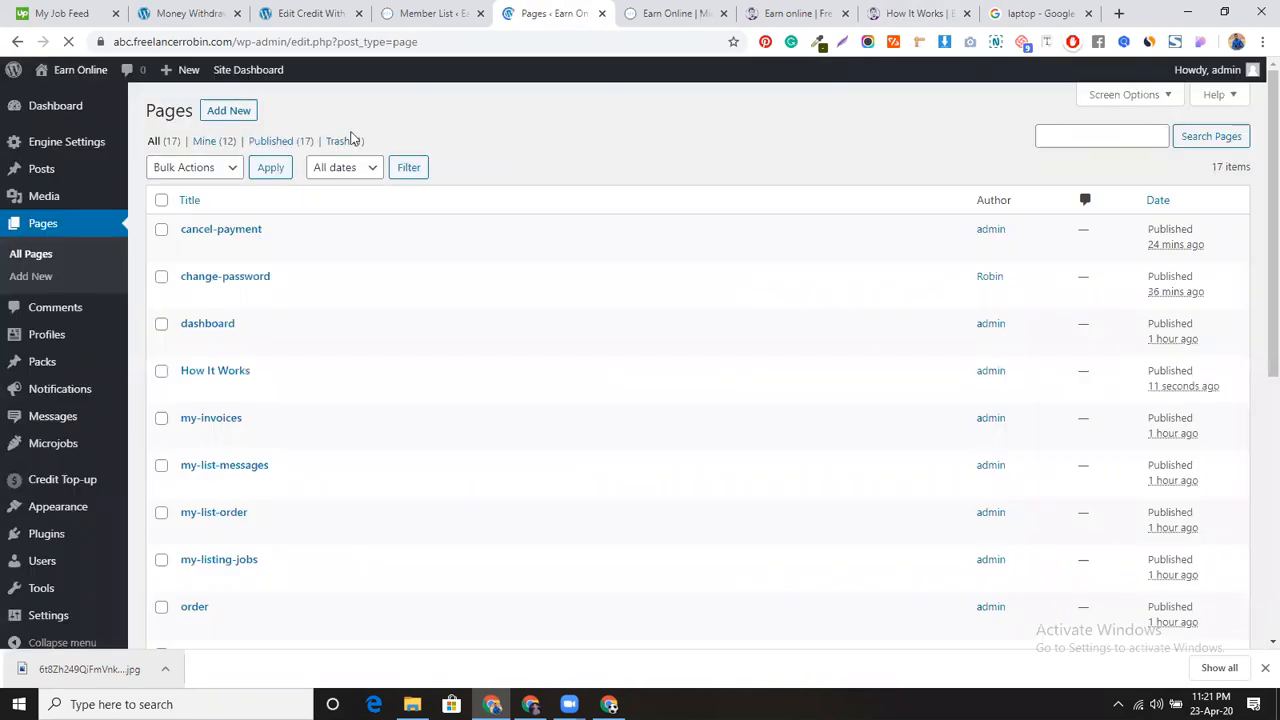
Step: Create a new page titled 'TRUST AND QUALITY', copying the heading from the reference site
{"action": "middle_click", "coordinate": [232, 113]}
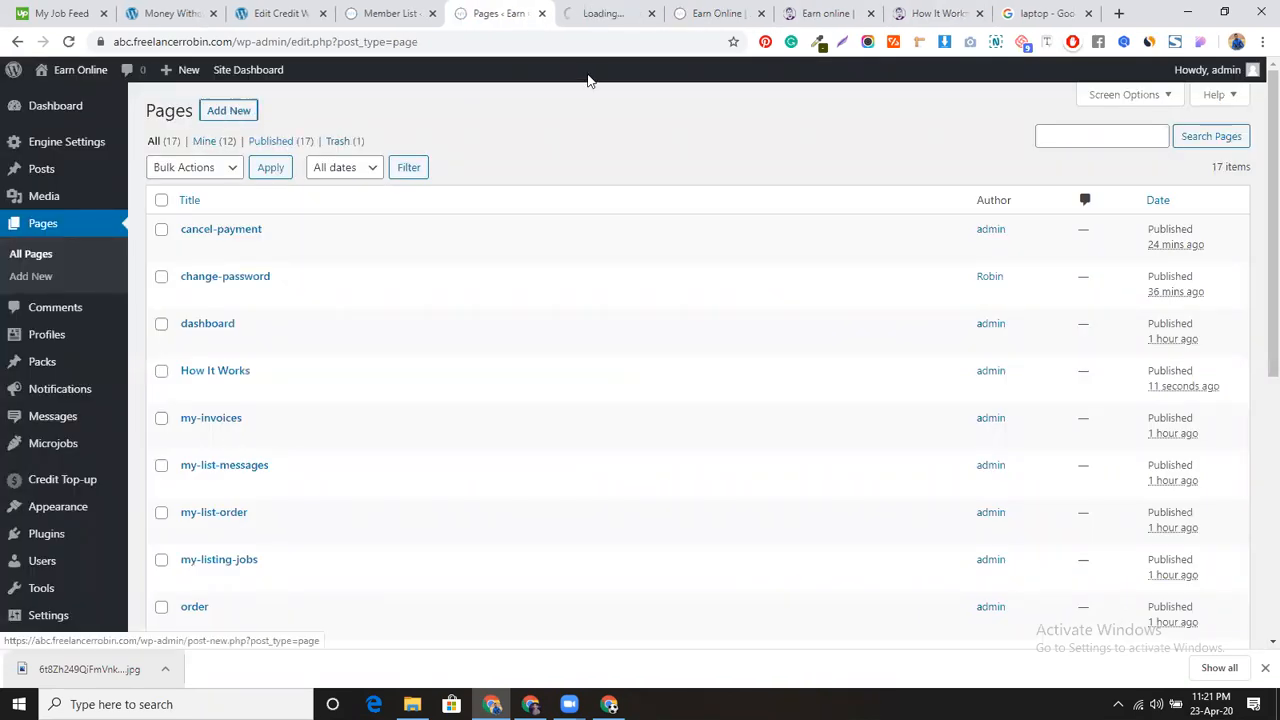
{"action": "left_click", "coordinate": [608, 14]}
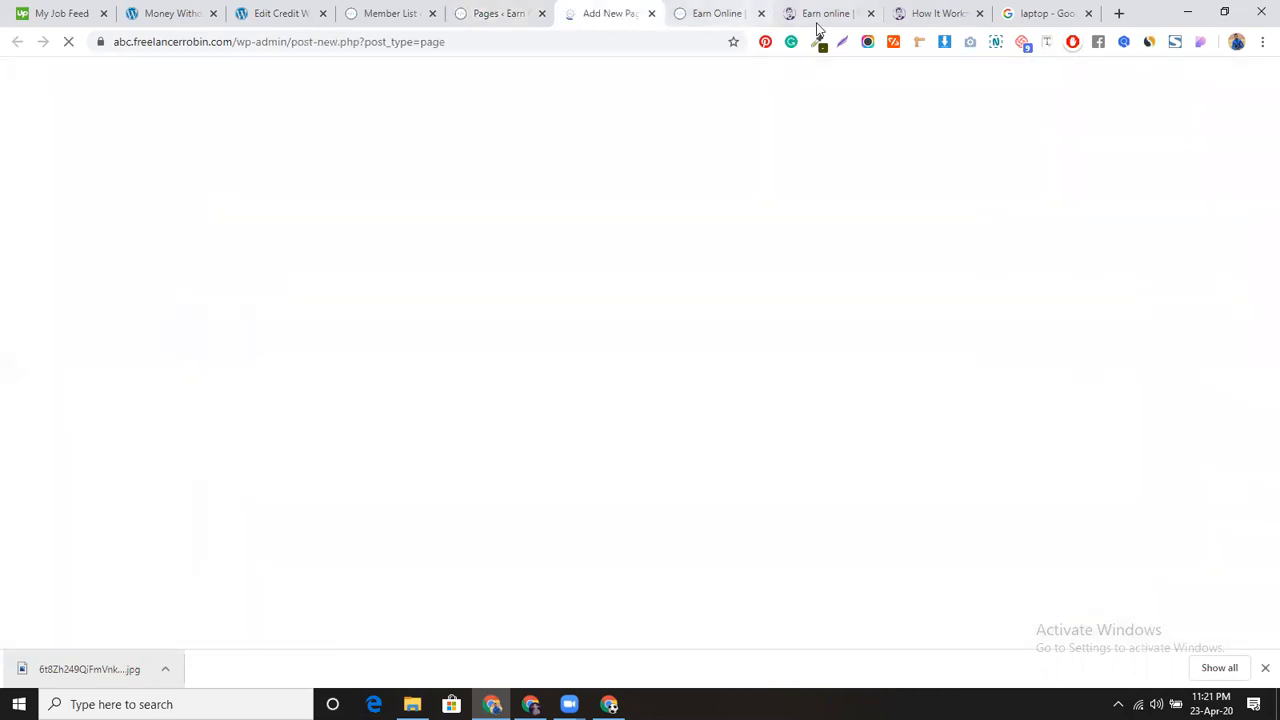
{"action": "left_click", "coordinate": [979, 13]}
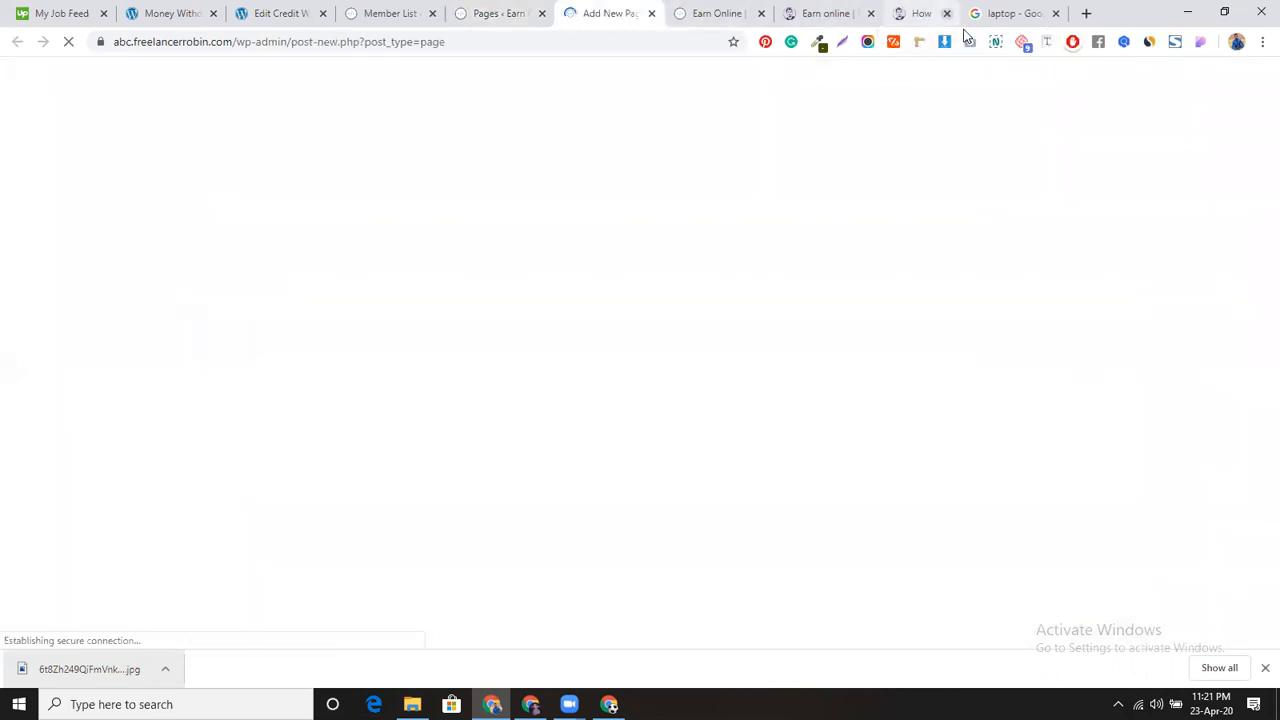
{"action": "left_click", "coordinate": [918, 13]}
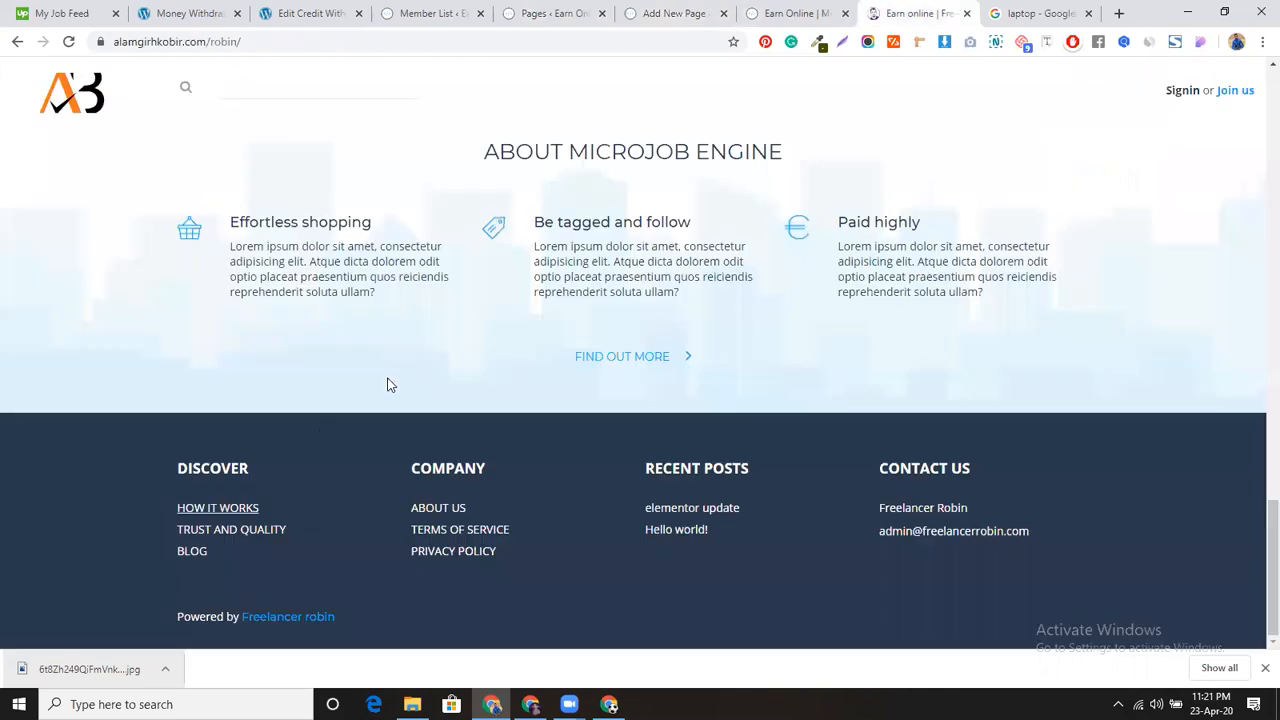
{"action": "middle_click", "coordinate": [246, 531]}
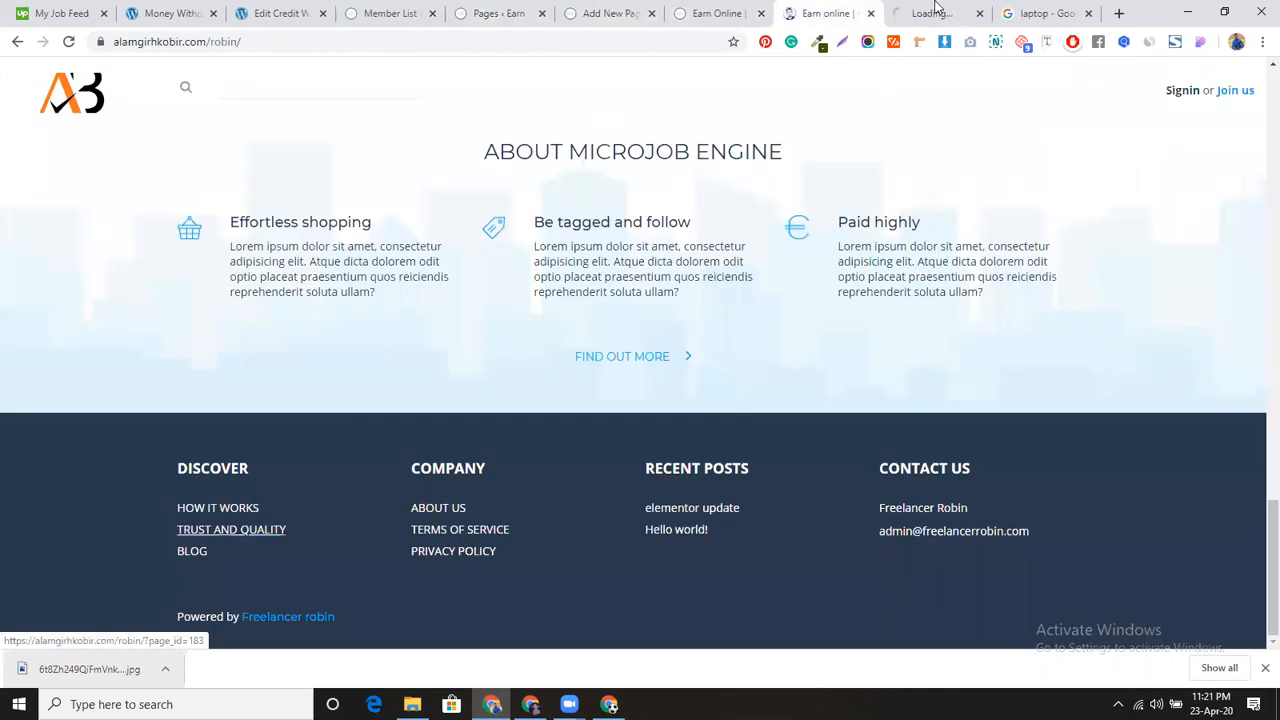
{"action": "left_click", "coordinate": [940, 10]}
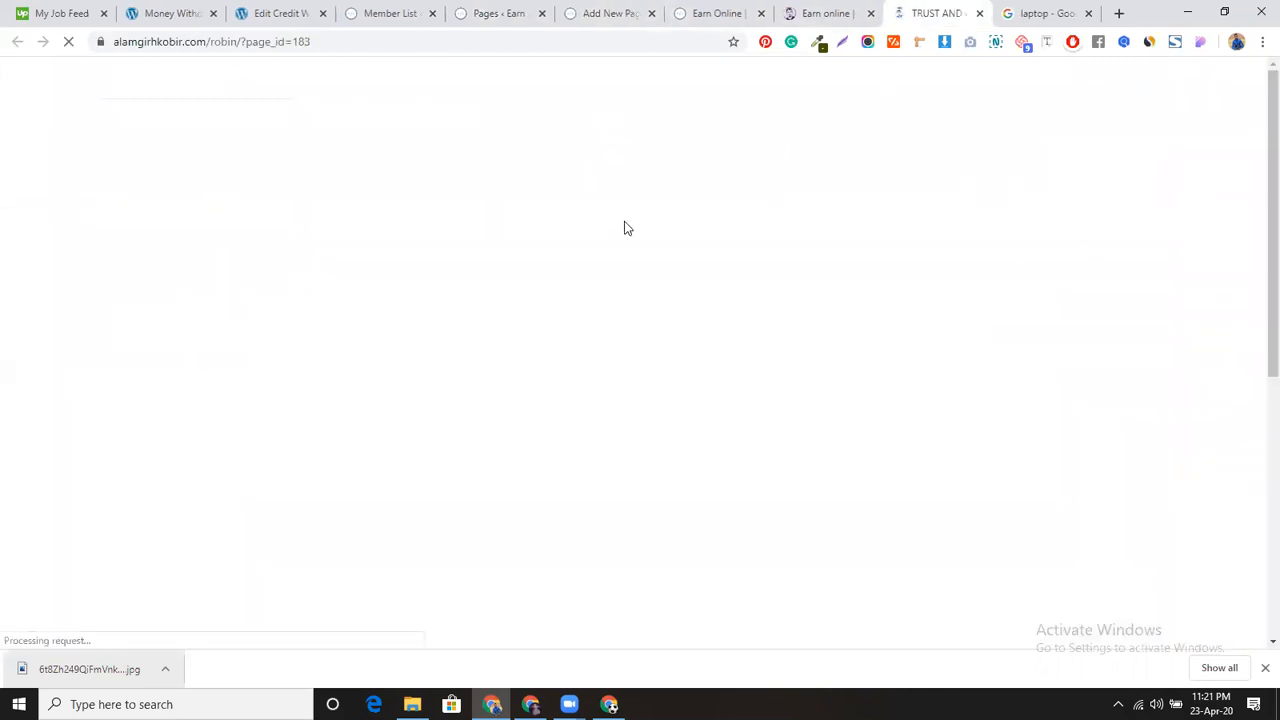
{"action": "left_click_drag", "start_coordinate": [145, 250], "coordinate": [380, 261]}
{"action": "key", "text": "ctrl+c"}
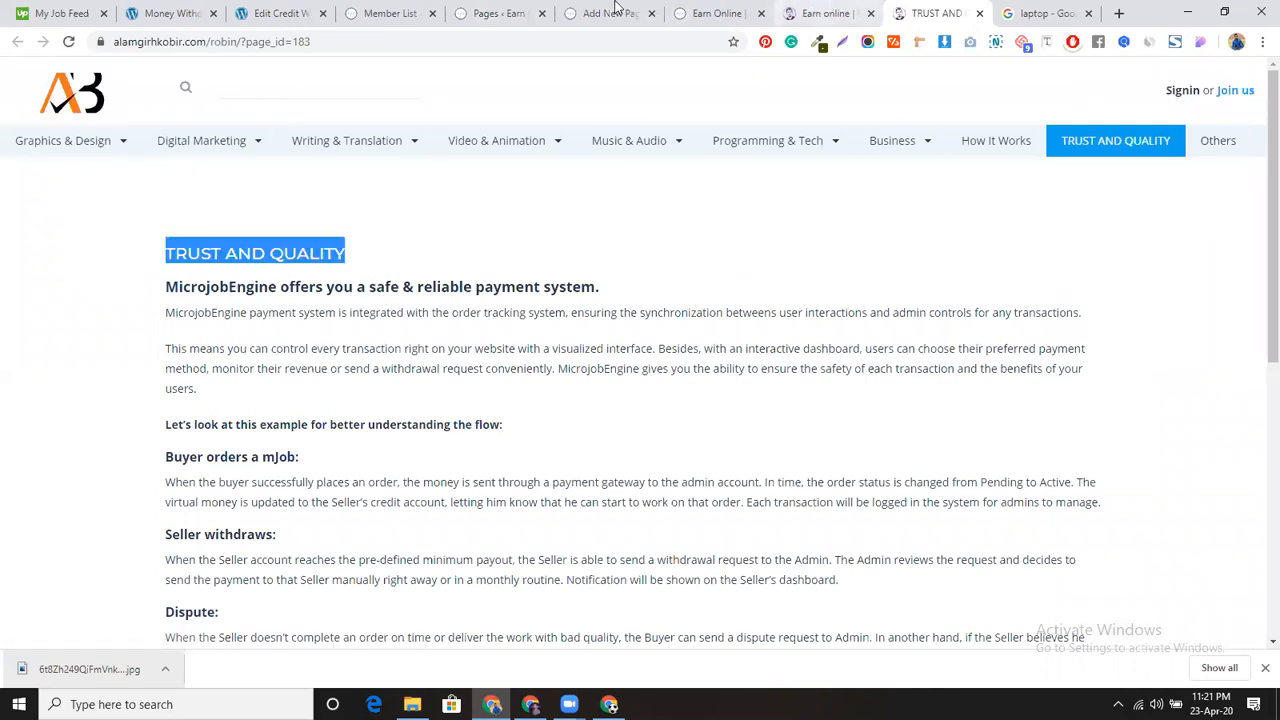
{"action": "left_click", "coordinate": [608, 13]}
{"action": "key", "text": "ctrl+v"}
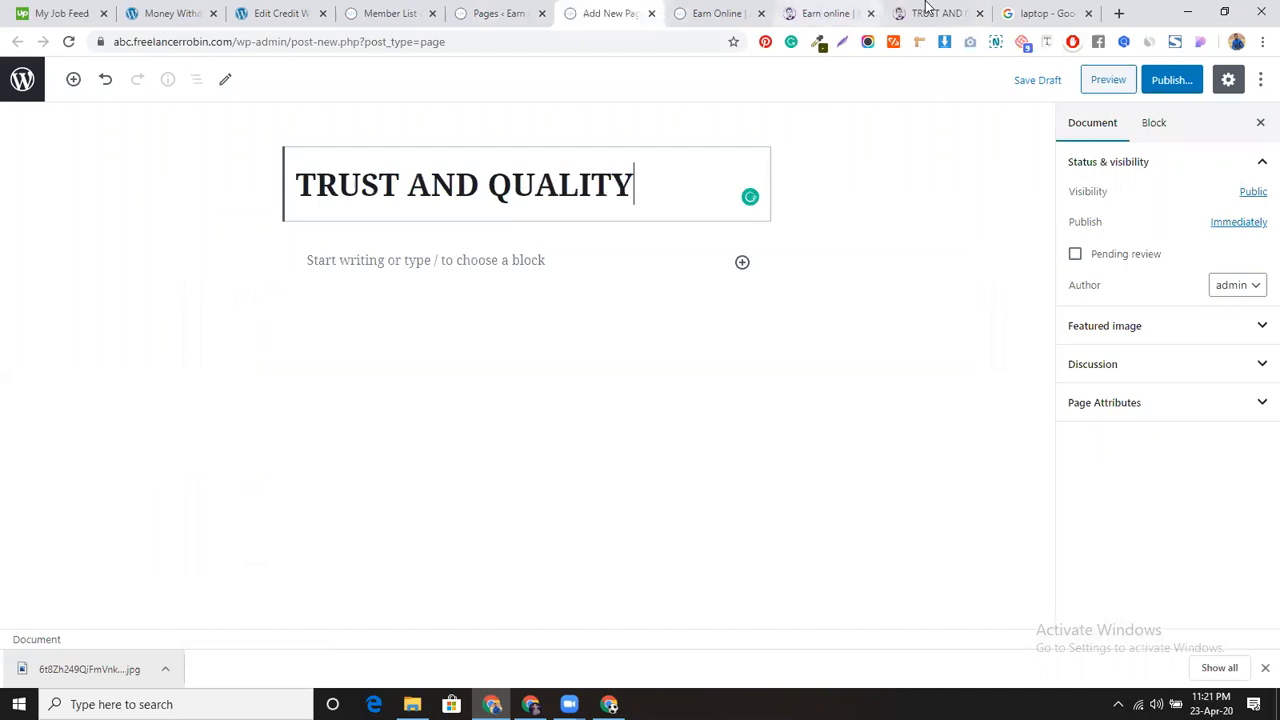
Step: Paste the reference payment-system text and monetizing plans list into the page body
{"action": "left_click", "coordinate": [922, 13]}
{"action": "left_click_drag", "start_coordinate": [165, 287], "coordinate": [700, 493]}
{"action": "scroll", "coordinate": [301, 421], "scroll_direction": "down", "scroll_amount": 3}
{"action": "left_click_drag", "start_coordinate": [816, 497], "coordinate": [904, 520]}
{"action": "left_click", "coordinate": [575, 8]}
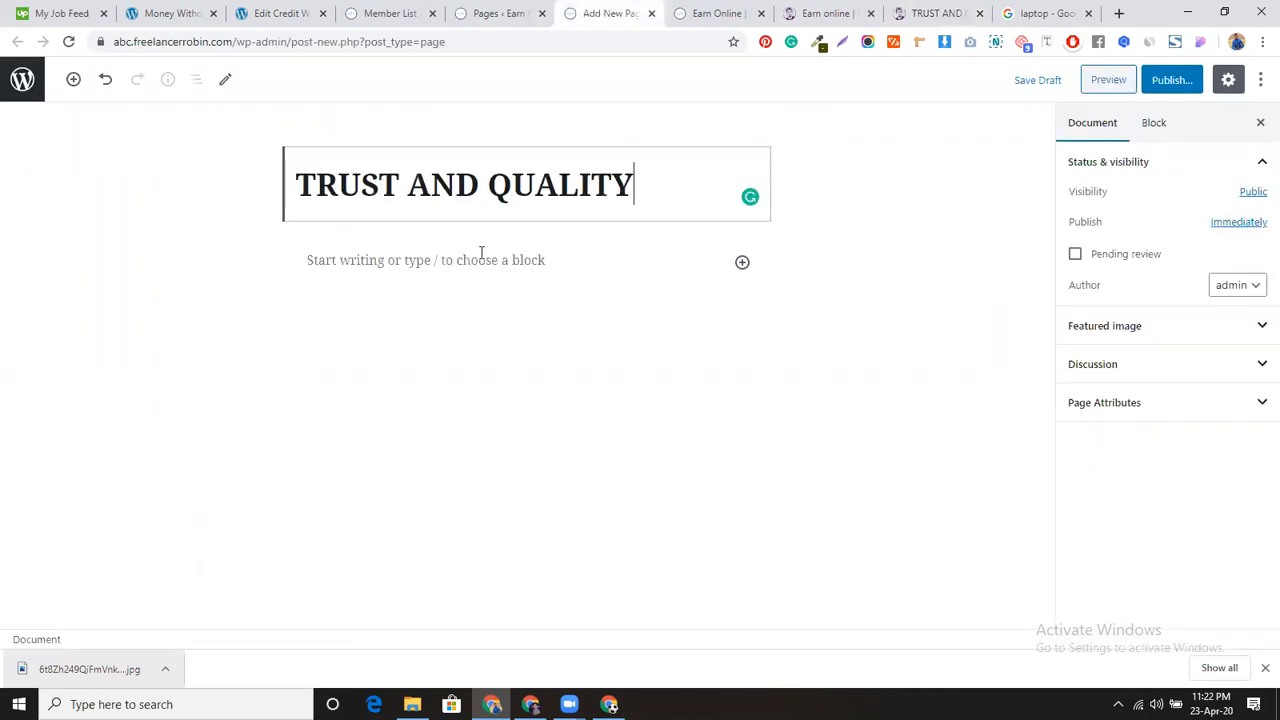
{"action": "left_click", "coordinate": [437, 278]}
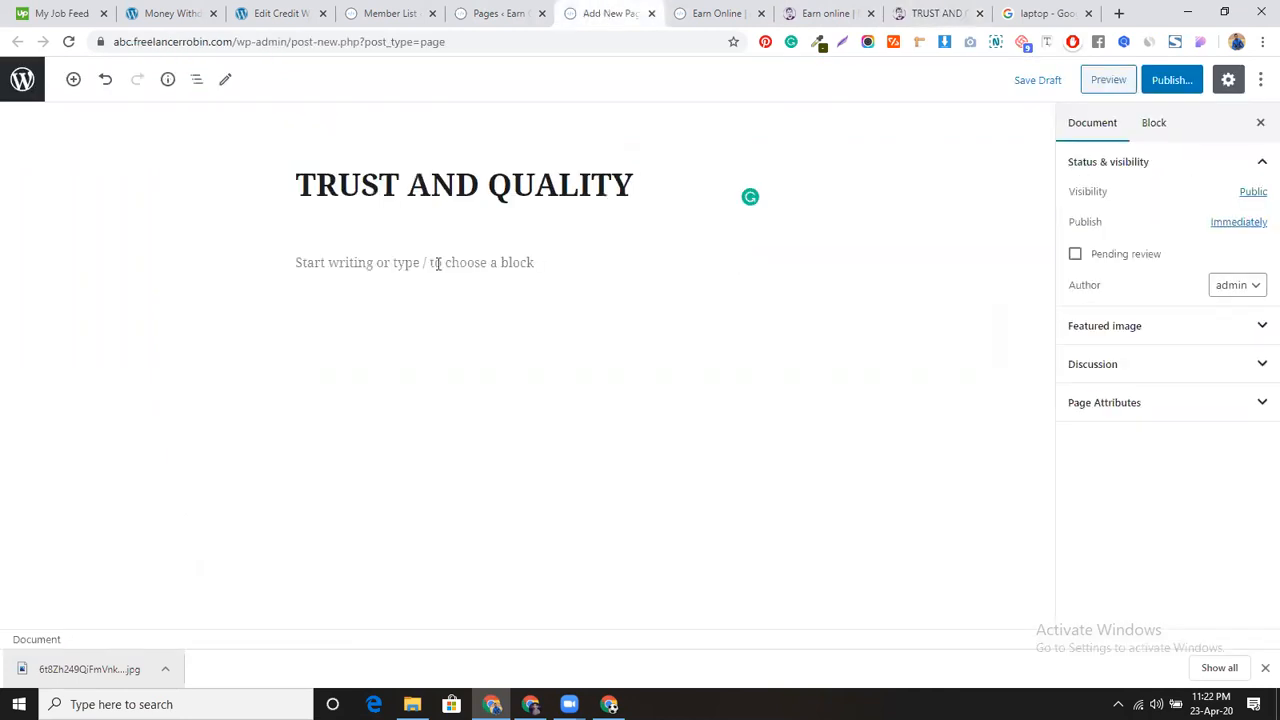
{"action": "left_click", "coordinate": [437, 263]}
{"action": "key", "text": "ctrl+v"}
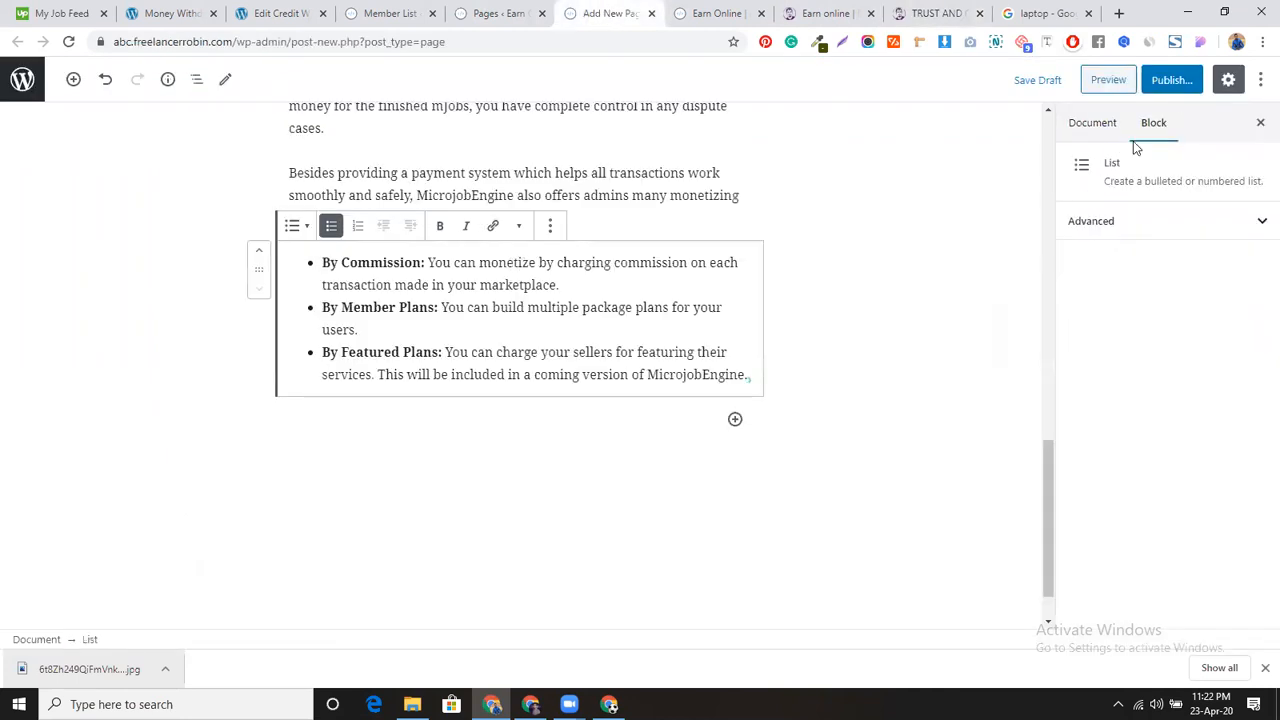
Step: Publish the TRUST AND QUALITY page
{"action": "left_click", "coordinate": [1177, 84]}
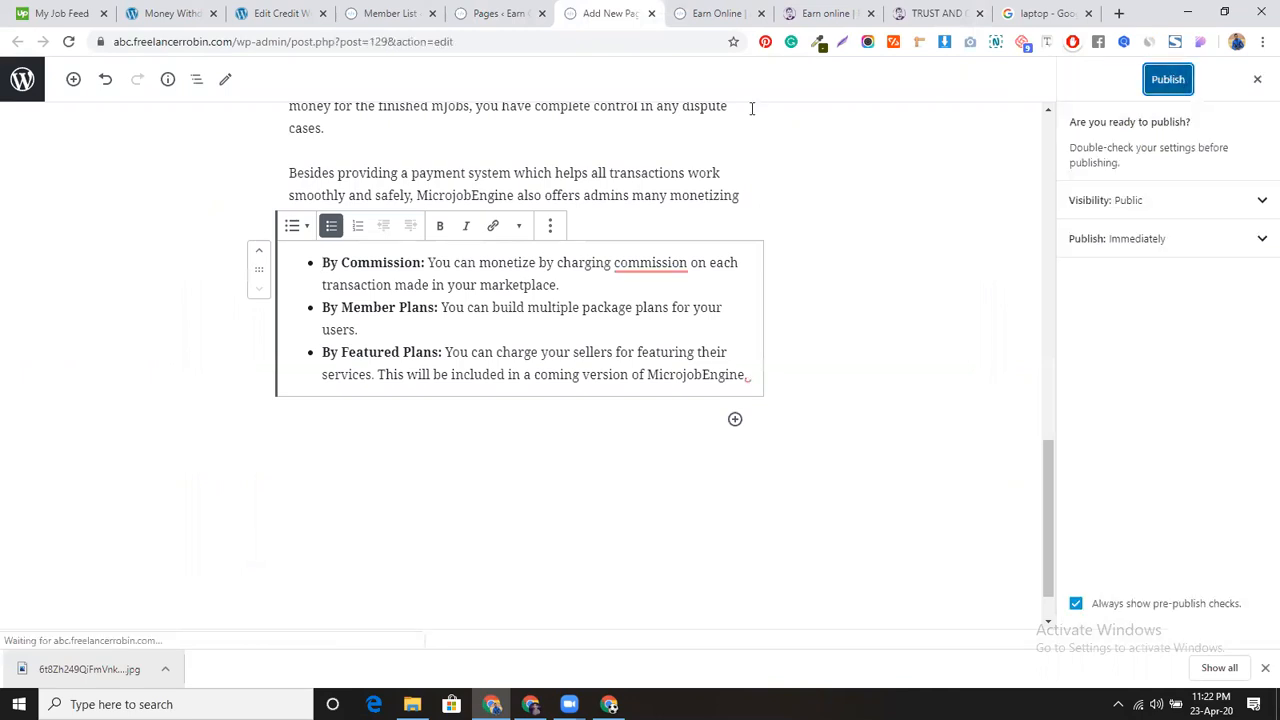
{"action": "left_click", "coordinate": [1170, 81]}
{"action": "left_click", "coordinate": [825, 13]}
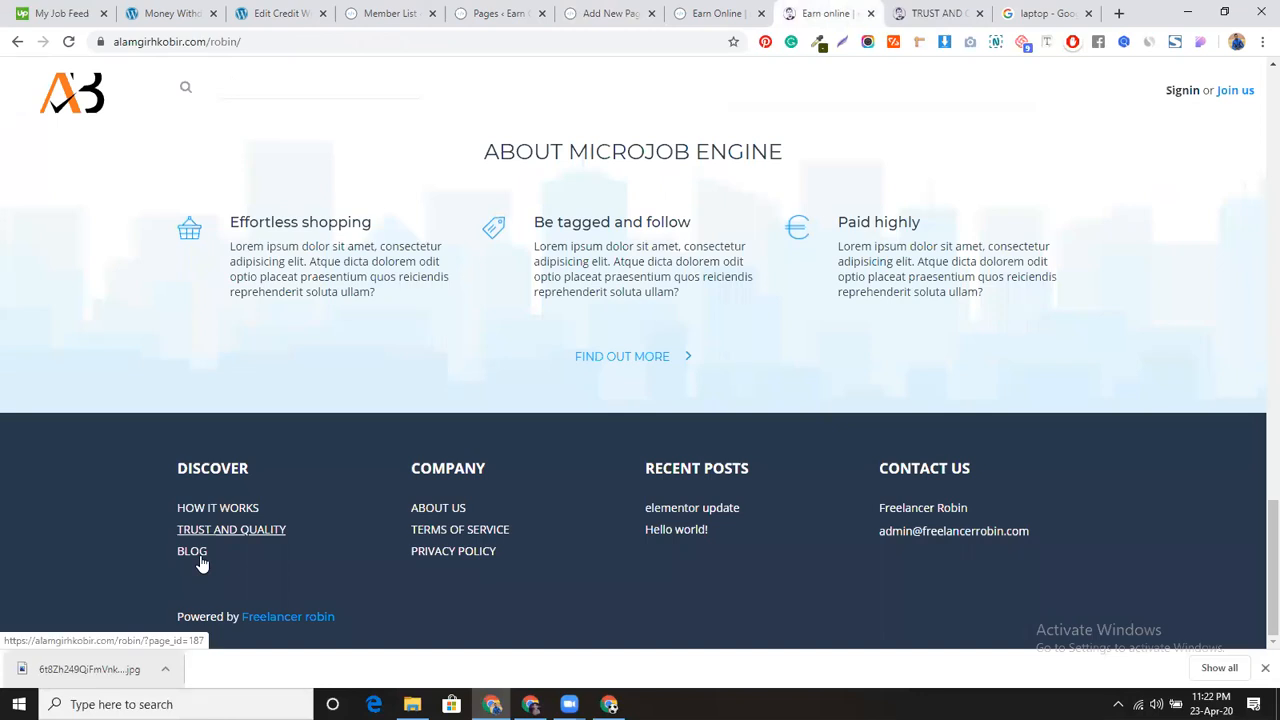
Step: Open the reference ABOUT US page and a fresh new page editor, closing finished tabs
{"action": "middle_click", "coordinate": [438, 509]}
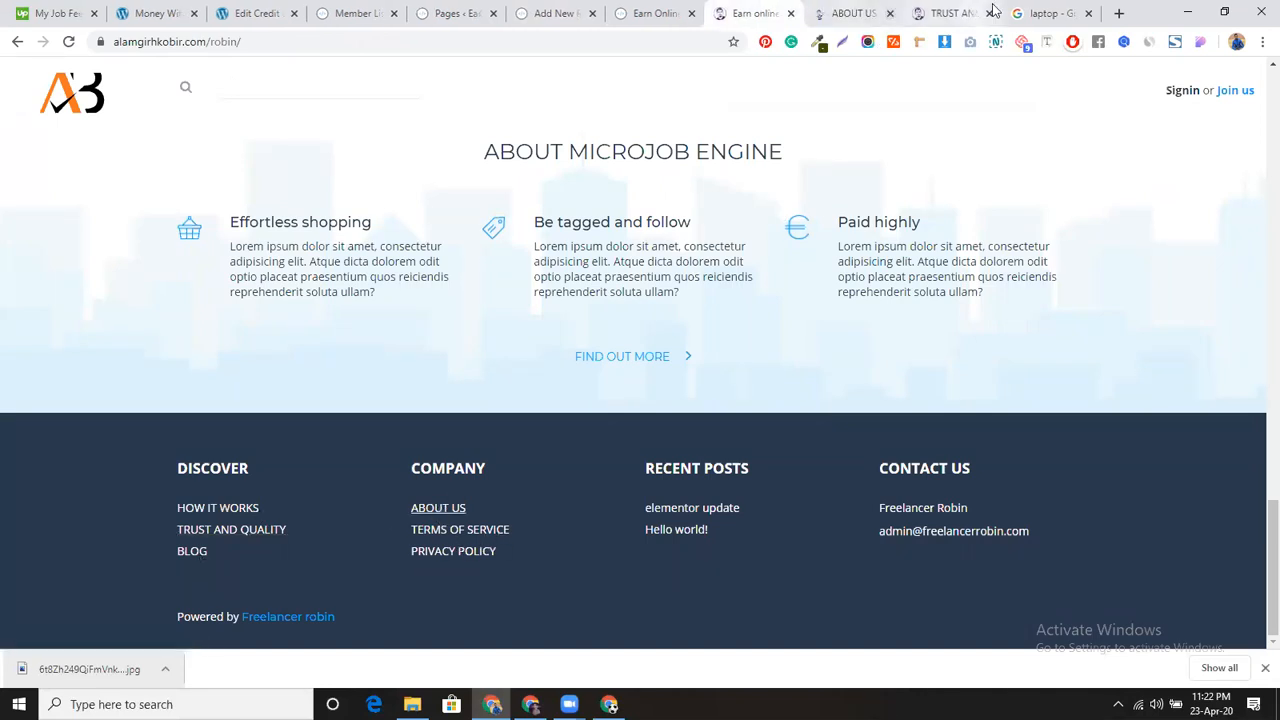
{"action": "left_click", "coordinate": [652, 14]}
{"action": "left_click", "coordinate": [691, 13]}
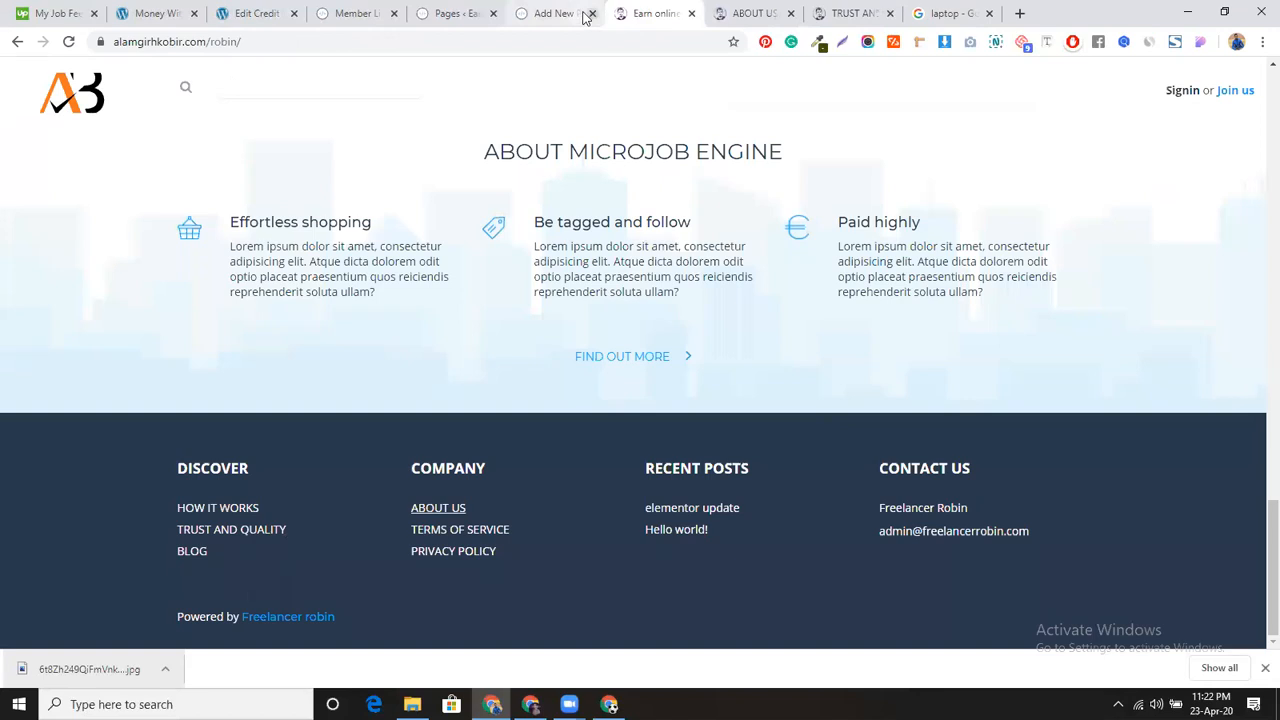
{"action": "left_click", "coordinate": [592, 13]}
{"action": "left_click", "coordinate": [460, 14]}
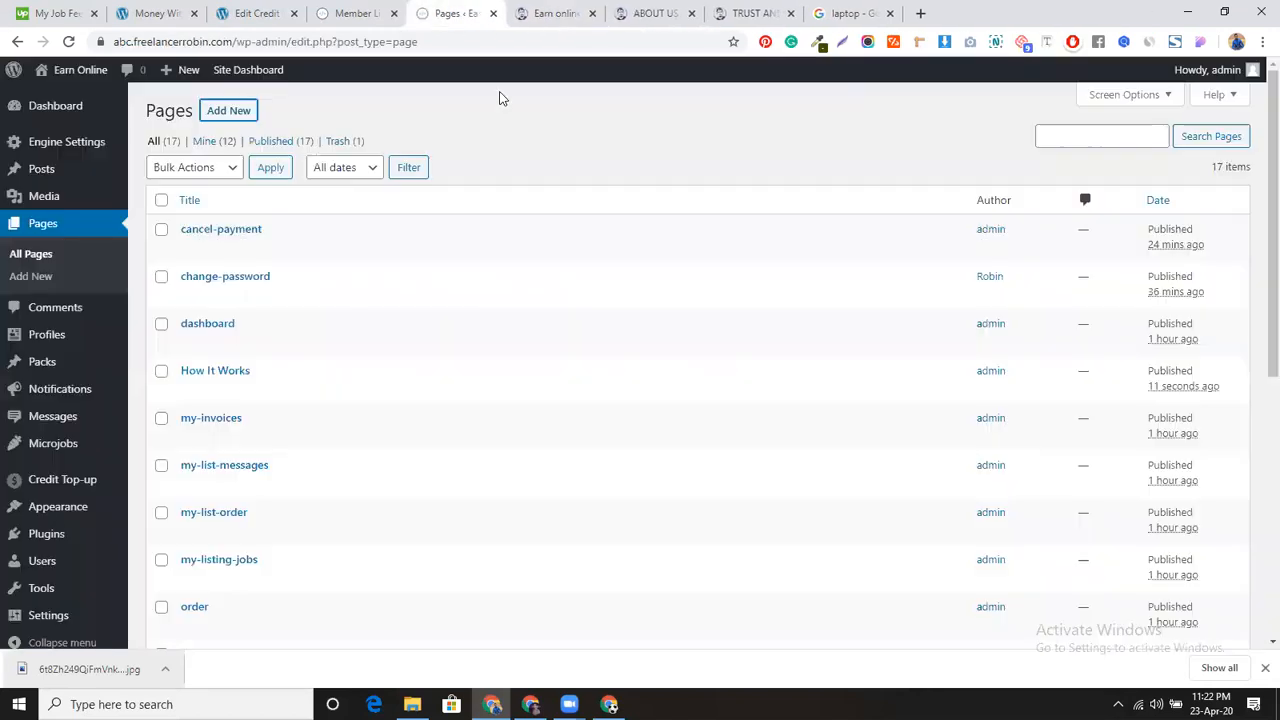
{"action": "middle_click", "coordinate": [237, 110]}
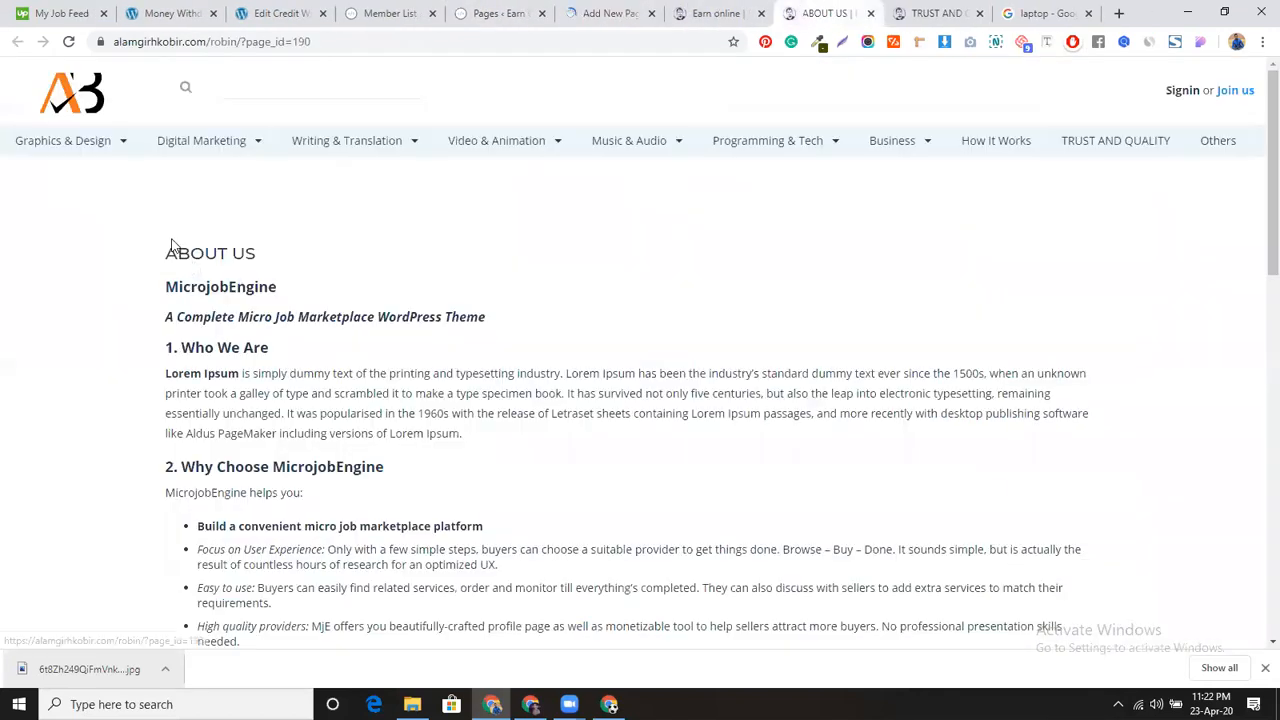
Step: Copy the reference heading 'ABOUT US' into the new page's title
{"action": "left_click_drag", "start_coordinate": [155, 252], "coordinate": [302, 251]}
{"action": "key", "text": "ctrl+c"}
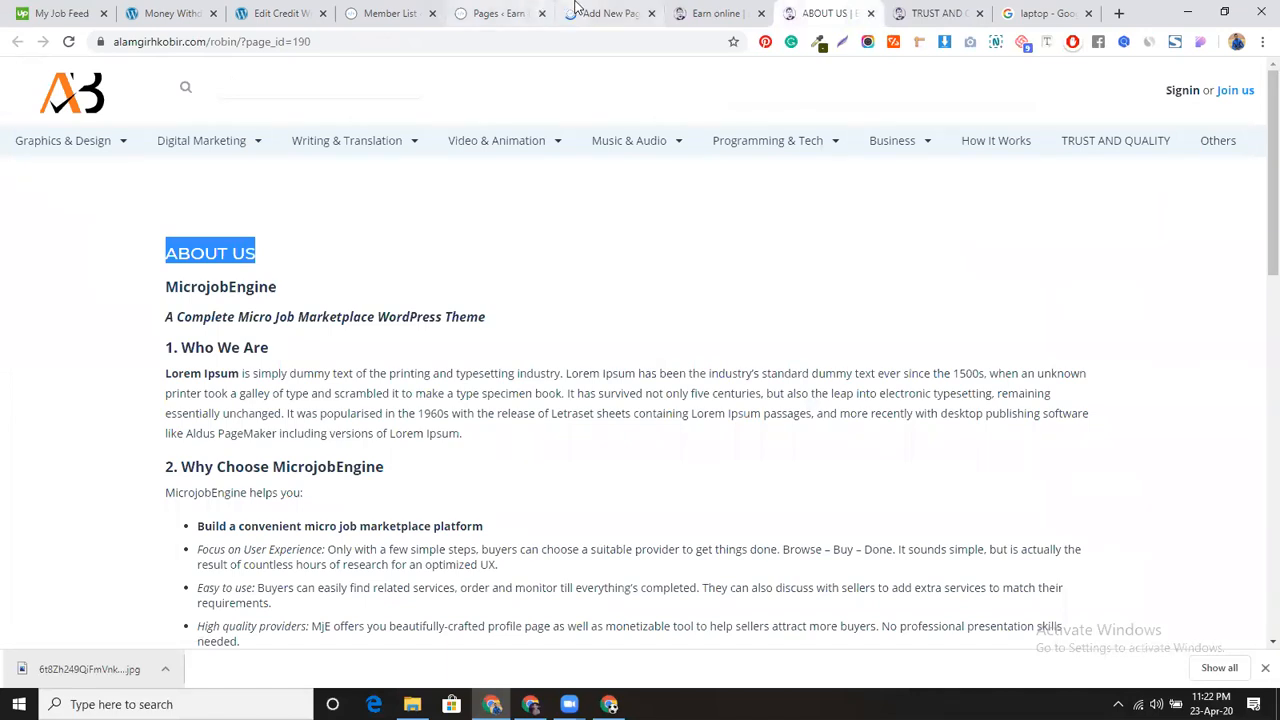
{"action": "left_click", "coordinate": [578, 13]}
{"action": "key", "text": "ctrl+v"}
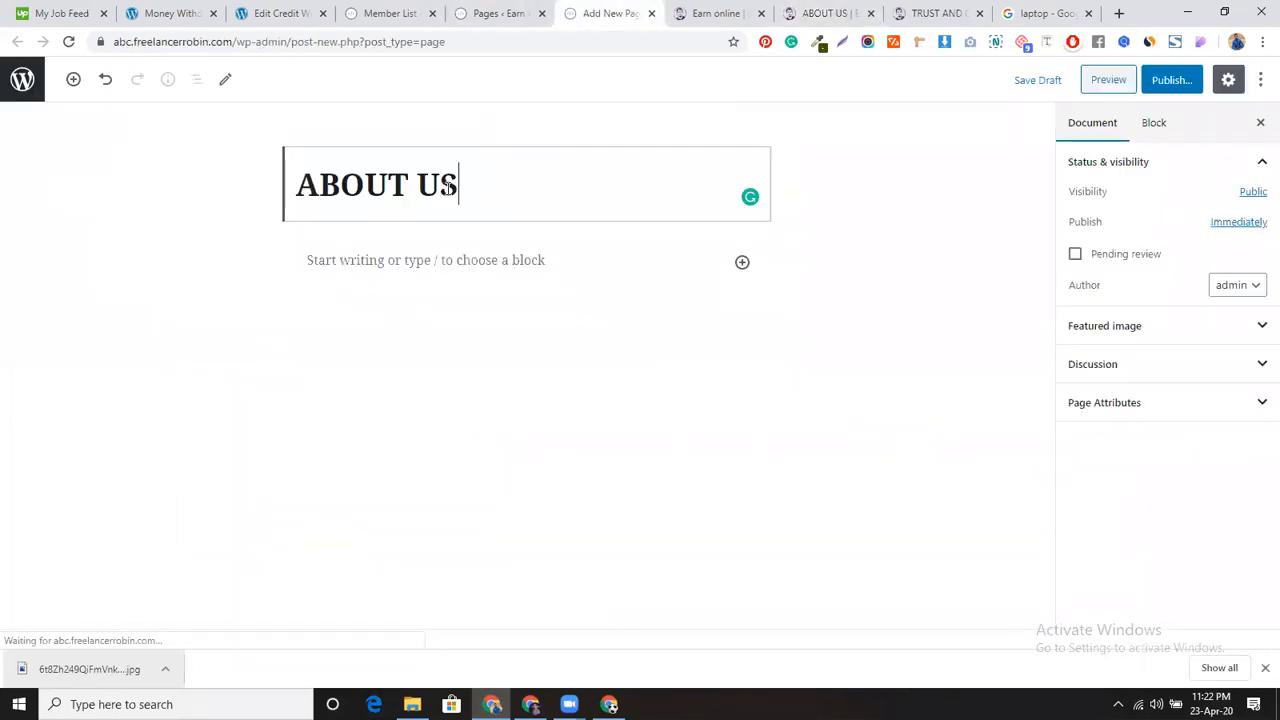
Step: Copy the reference About Us body text into the page's body block
{"action": "left_click", "coordinate": [828, 13]}
{"action": "left_click_drag", "start_coordinate": [142, 293], "coordinate": [671, 369]}
{"action": "key", "text": "ctrl+c"}
{"action": "scroll", "coordinate": [293, 365], "scroll_direction": "down", "scroll_amount": 8}
{"action": "left_click", "coordinate": [646, 10]}
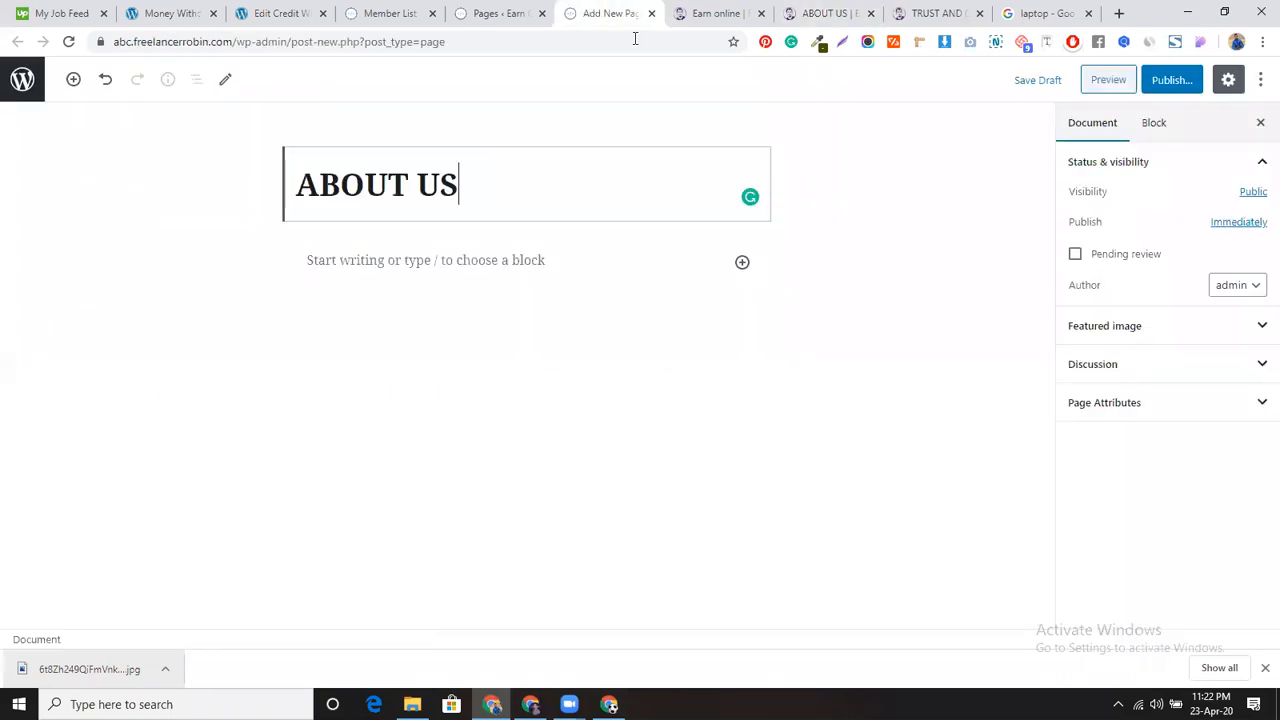
{"action": "left_click", "coordinate": [468, 259]}
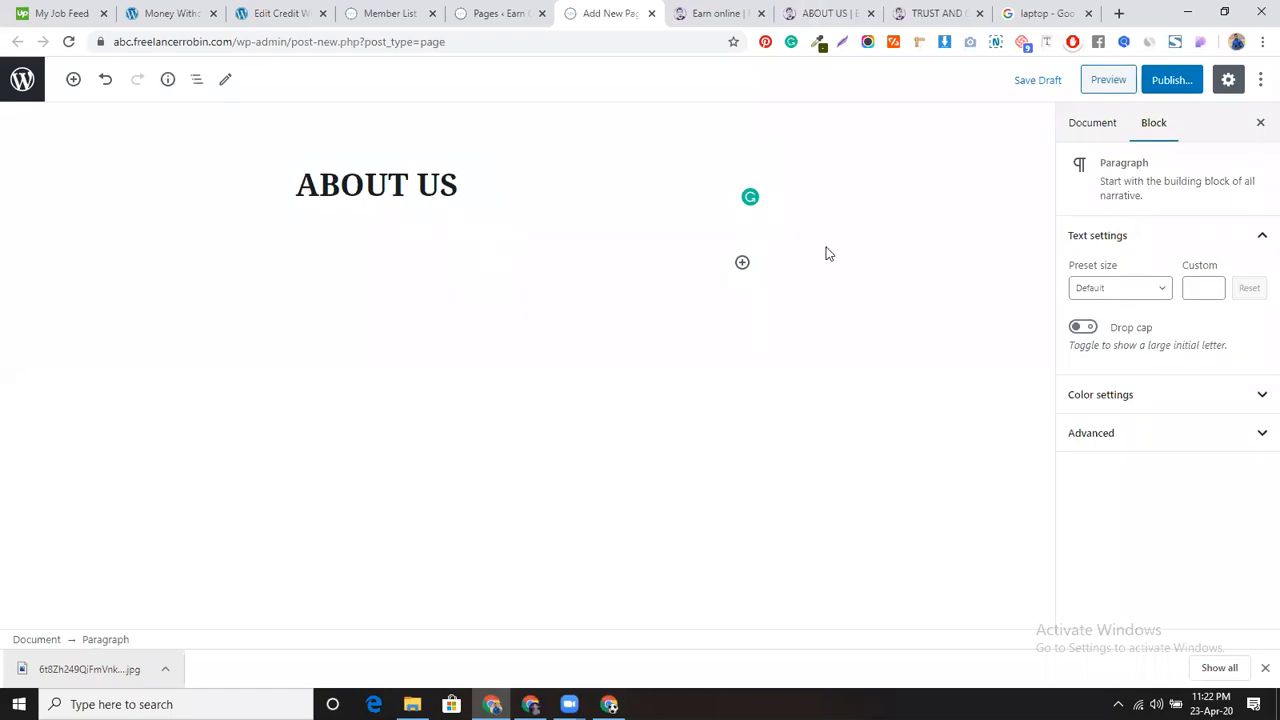
{"action": "key", "text": "ctrl+v"}
Step: Publish the ABOUT US page and close the ABOUT US reference tab
{"action": "left_click", "coordinate": [1165, 80]}
{"action": "left_click", "coordinate": [1160, 80]}
{"action": "left_click", "coordinate": [826, 13]}
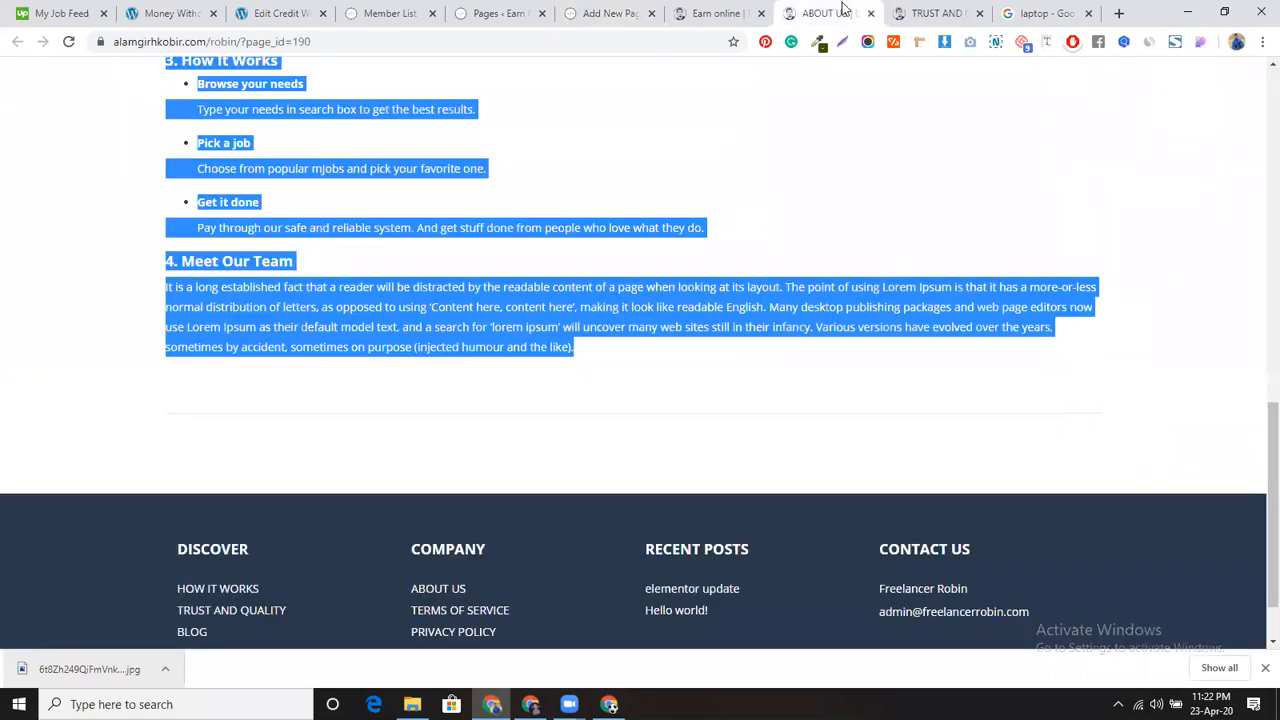
{"action": "left_click", "coordinate": [871, 14]}
Step: Close the TRUST AND QUALITY and laptop search tabs and open the reference TERMS OF SERVICE page
{"action": "left_click", "coordinate": [871, 14]}
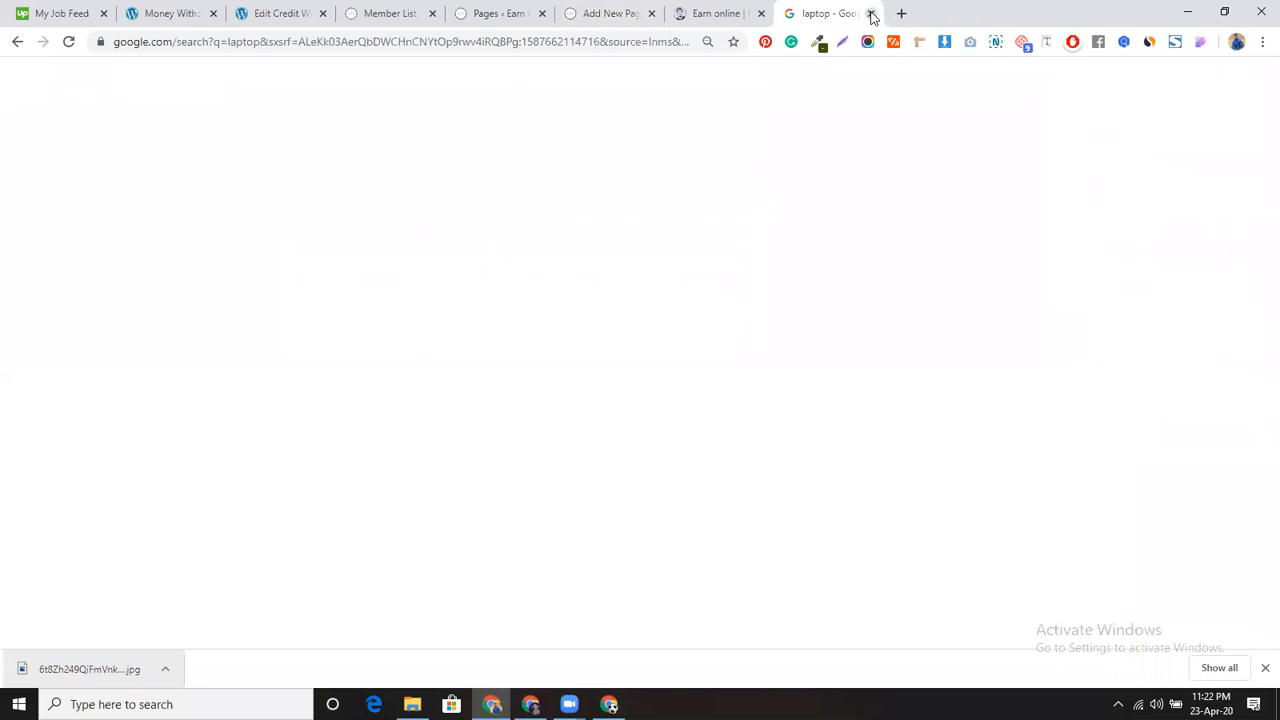
{"action": "left_click", "coordinate": [867, 14]}
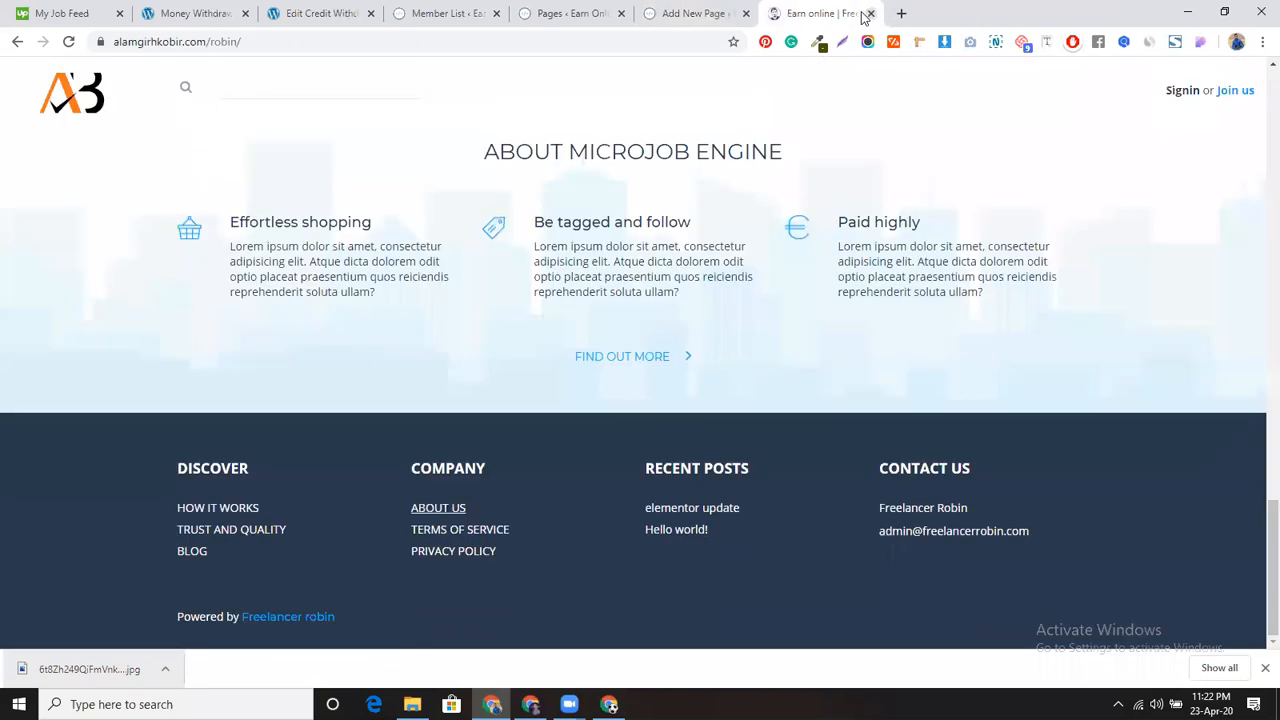
{"action": "middle_click", "coordinate": [425, 530]}
{"action": "left_click", "coordinate": [1012, 12]}
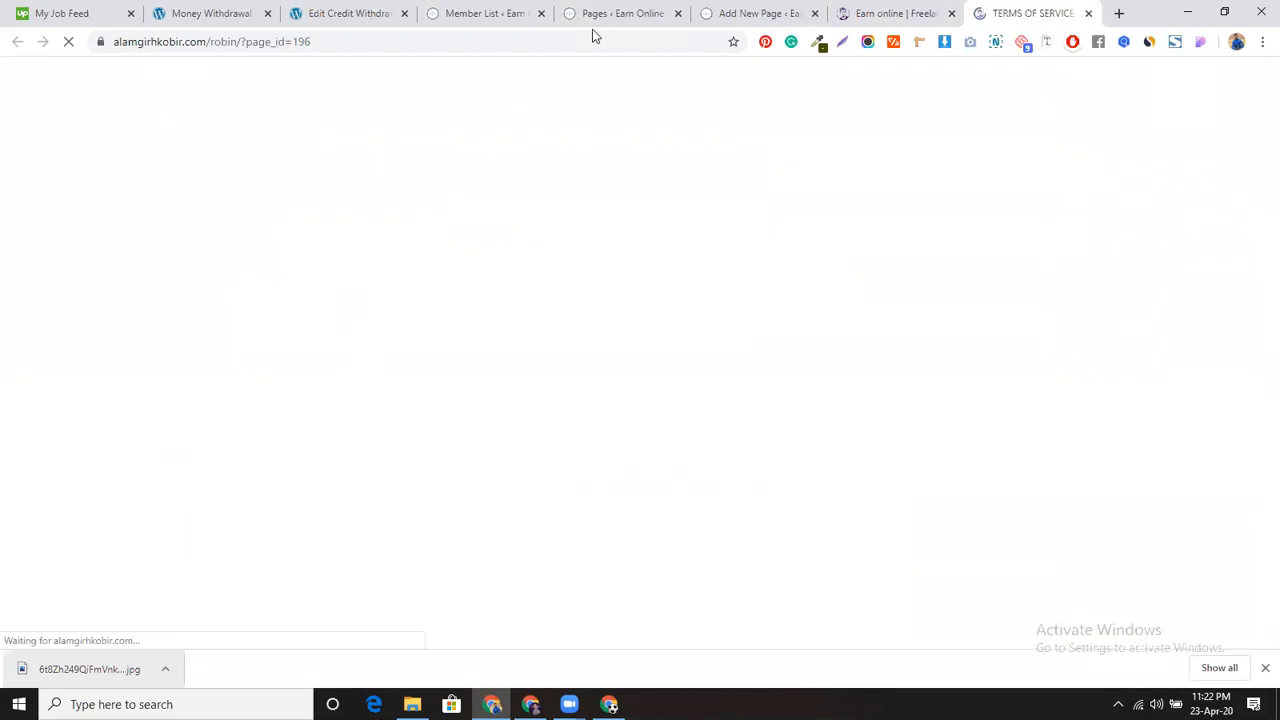
{"action": "left_click", "coordinate": [520, 12]}
Step: Start a new page and copy the heading 'TERMS OF SERVICE' into its title
{"action": "left_click", "coordinate": [615, 14]}
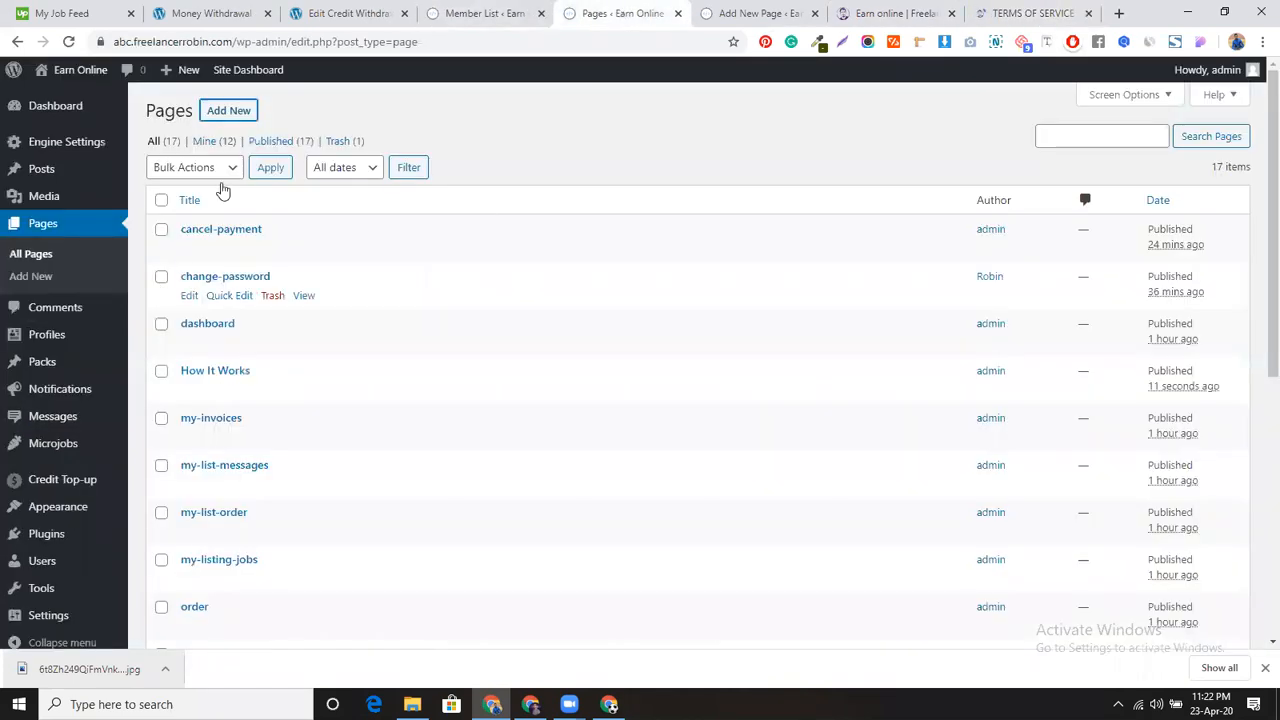
{"action": "middle_click", "coordinate": [220, 112]}
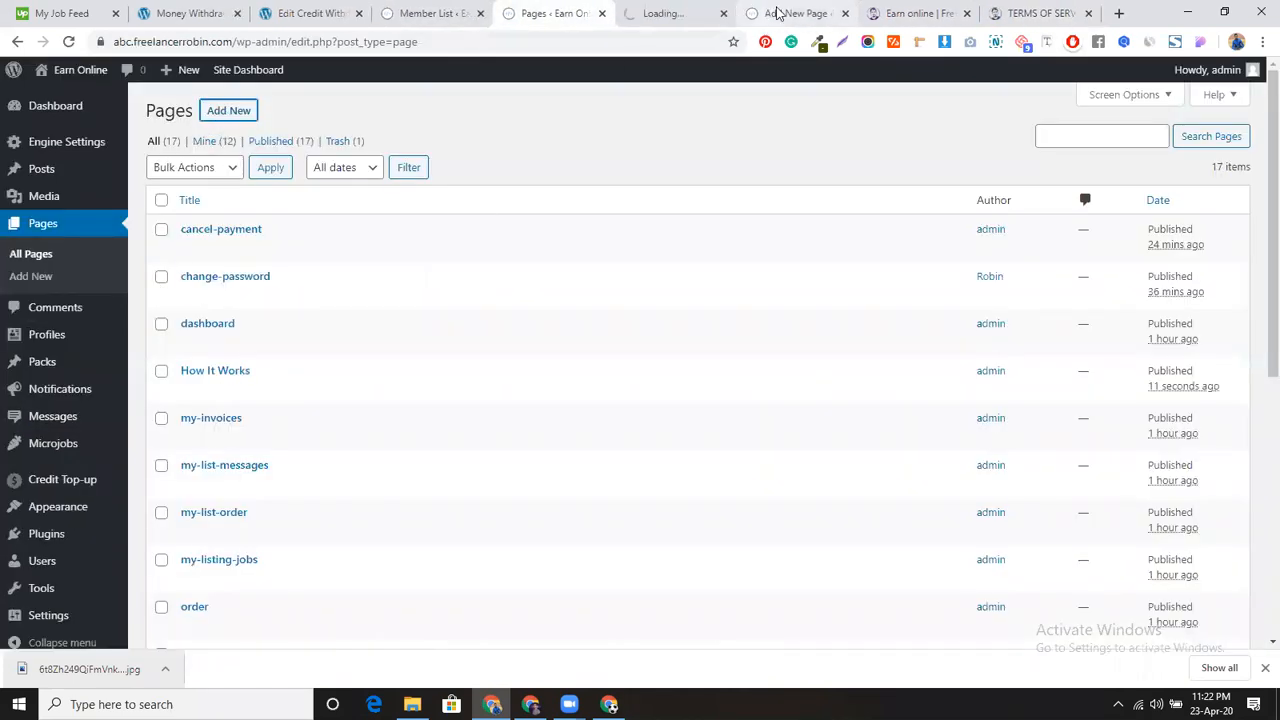
{"action": "left_click", "coordinate": [795, 14]}
{"action": "left_click", "coordinate": [845, 14]}
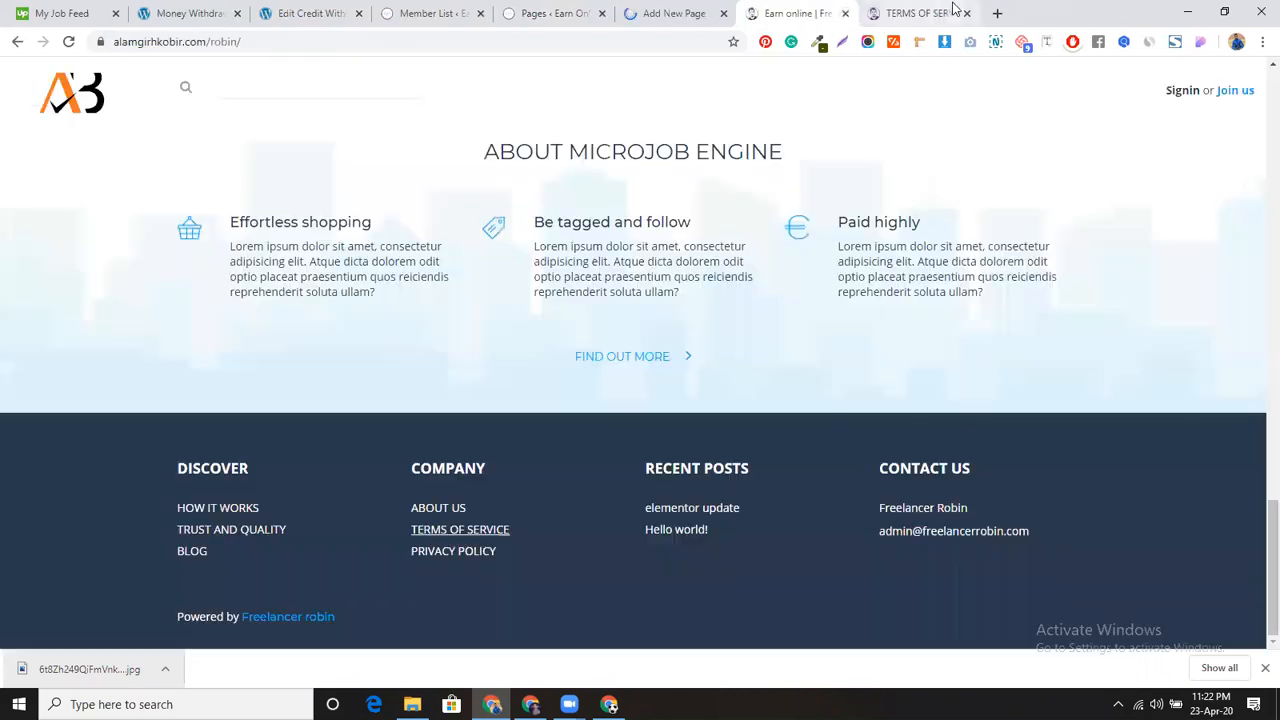
{"action": "left_click", "coordinate": [938, 12]}
{"action": "left_click_drag", "start_coordinate": [158, 253], "coordinate": [446, 252]}
{"action": "key", "text": "ctrl+c"}
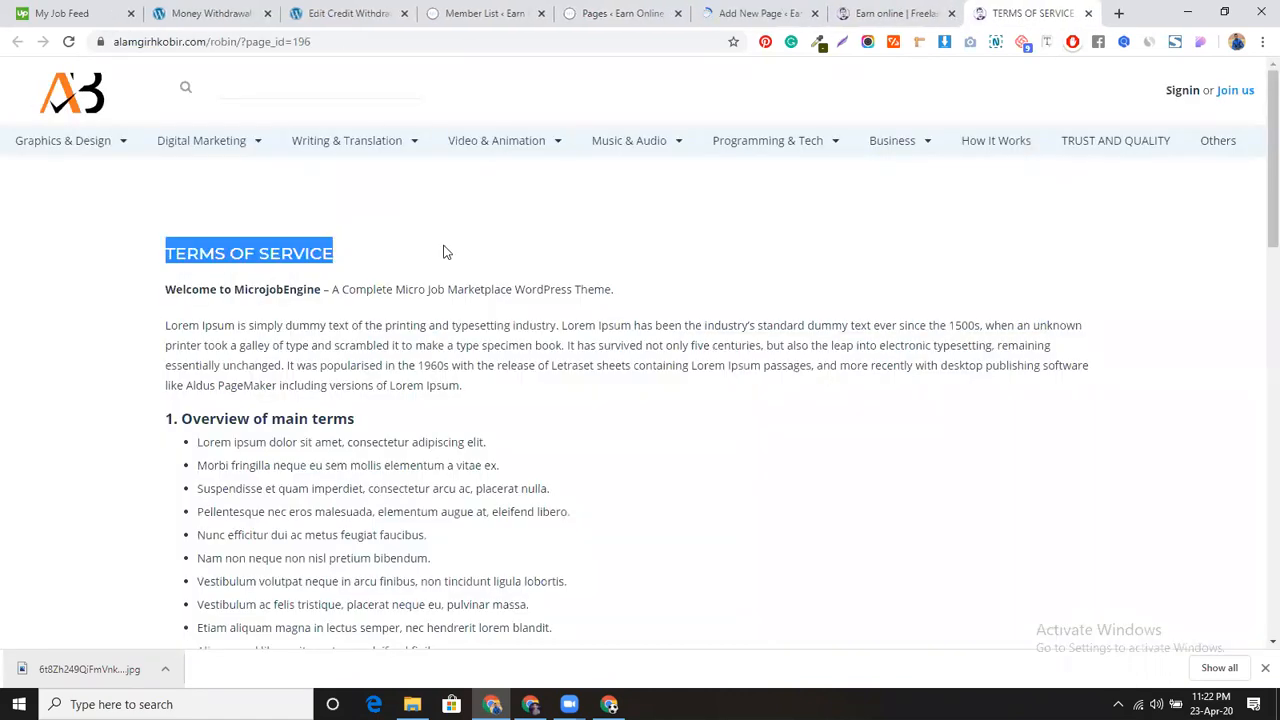
{"action": "left_click", "coordinate": [748, 7]}
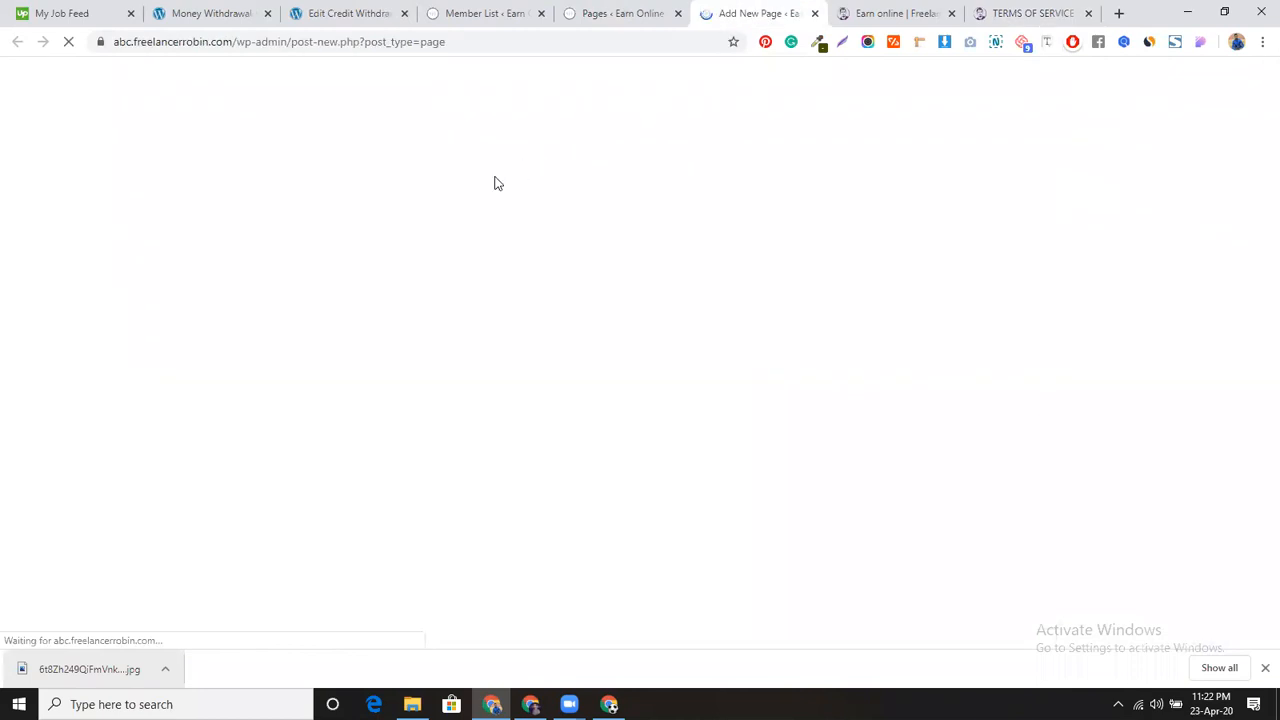
{"action": "key", "text": "ctrl+v"}
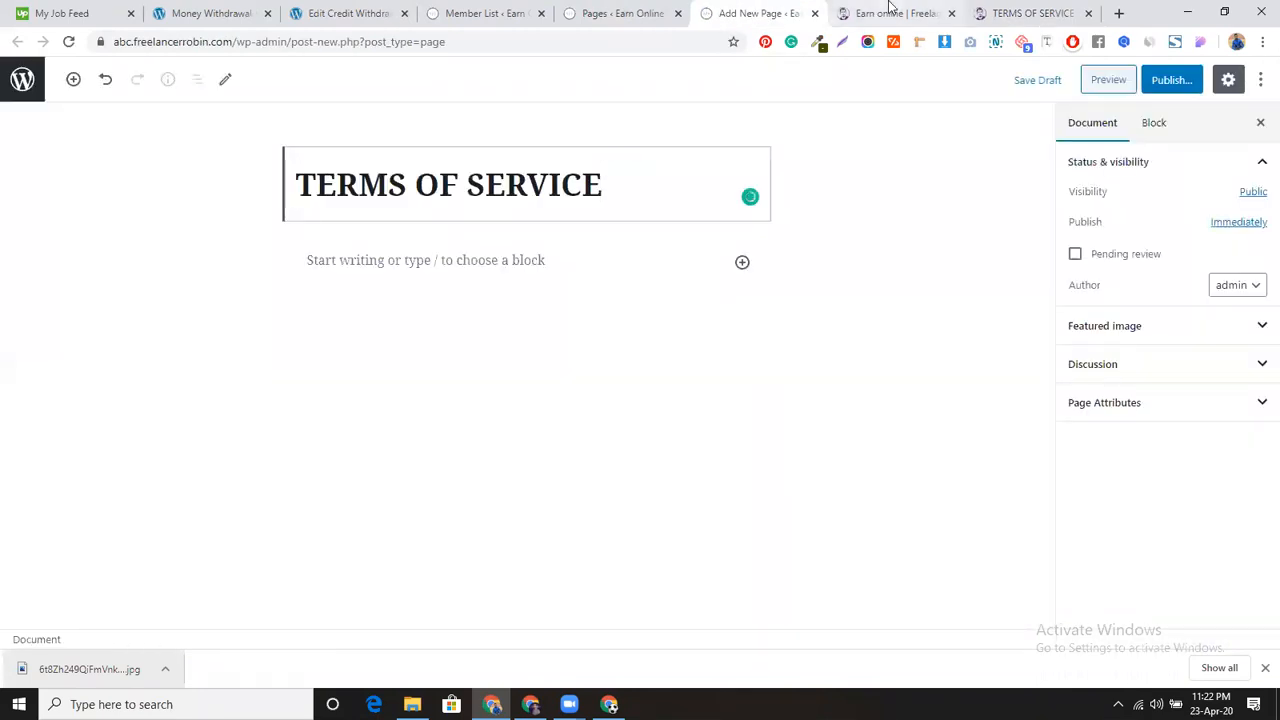
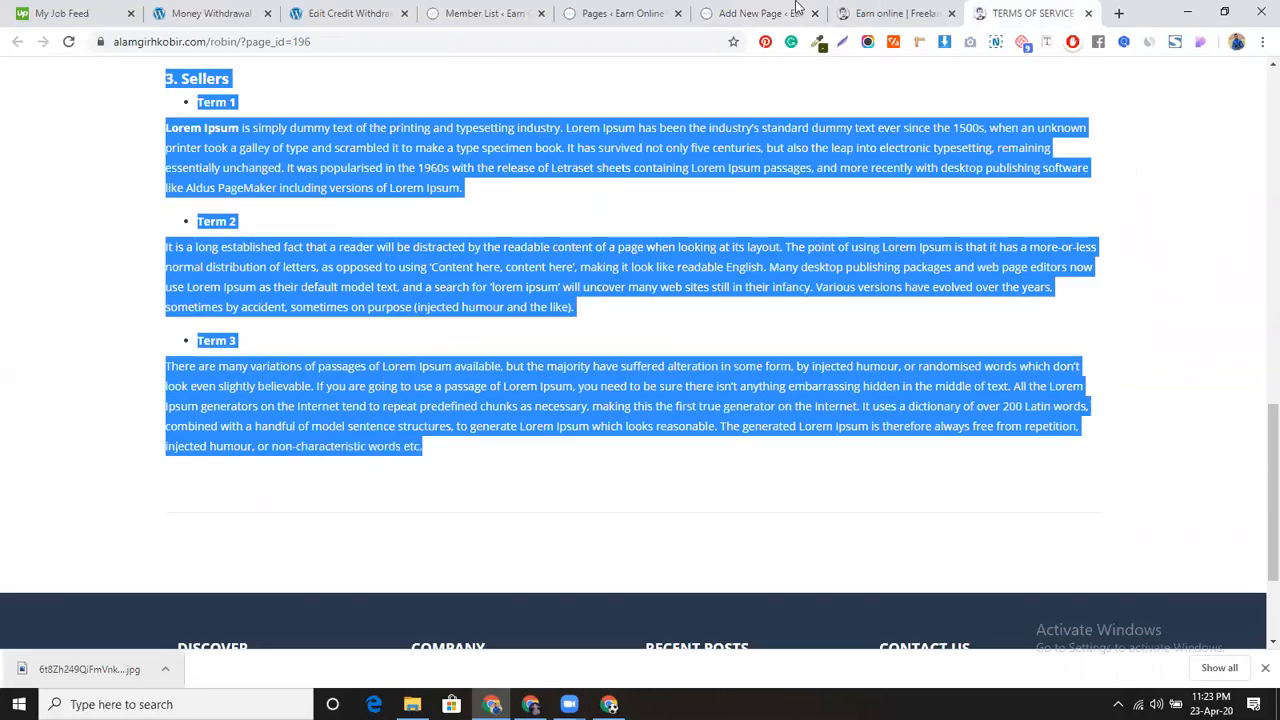
Step: Paste the Lorem Ipsum terms text into the TERMS OF SERVICE page body and publish it
{"action": "left_click", "coordinate": [797, 8]}
{"action": "left_click", "coordinate": [503, 260]}
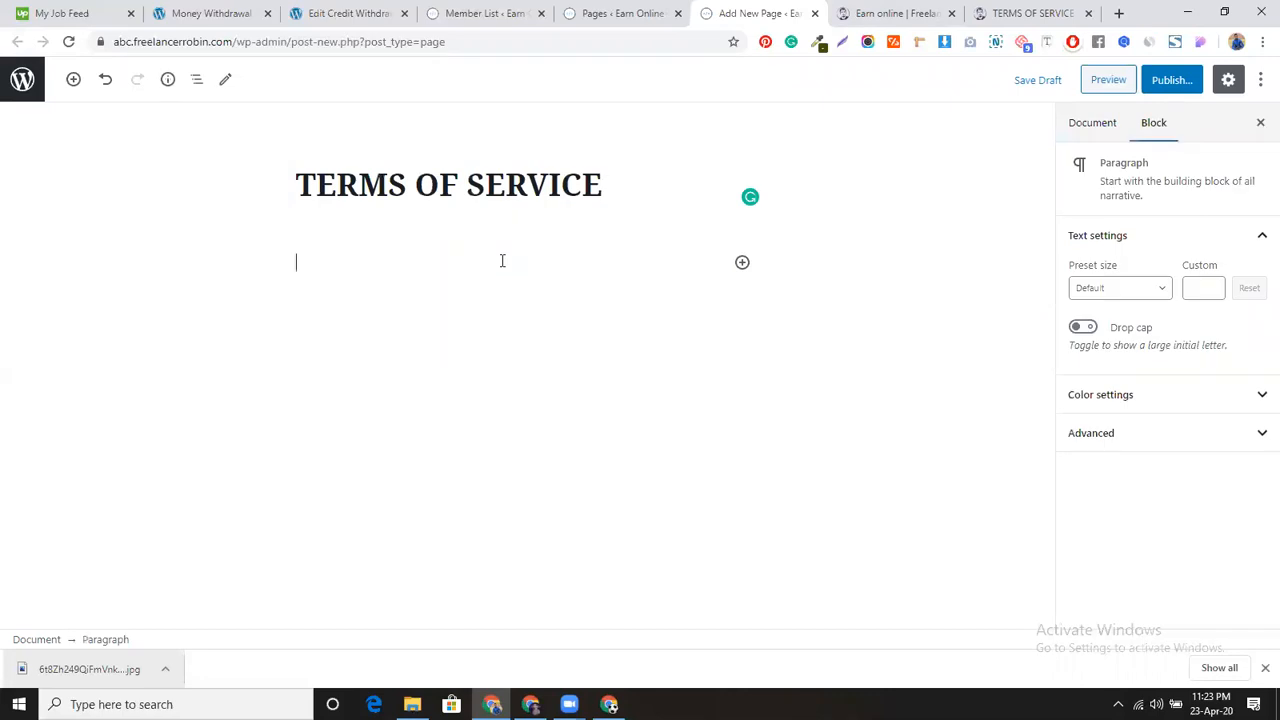
{"action": "key", "text": "ctrl+v"}
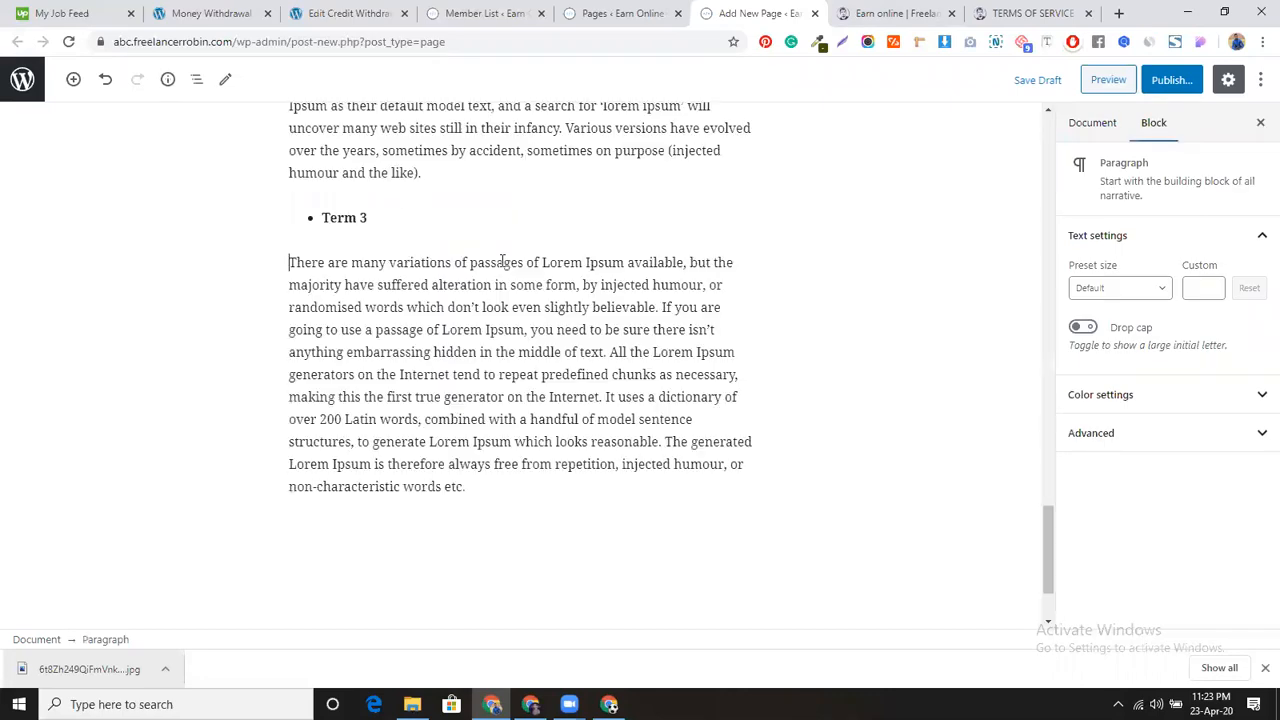
{"action": "left_click", "coordinate": [1166, 82]}
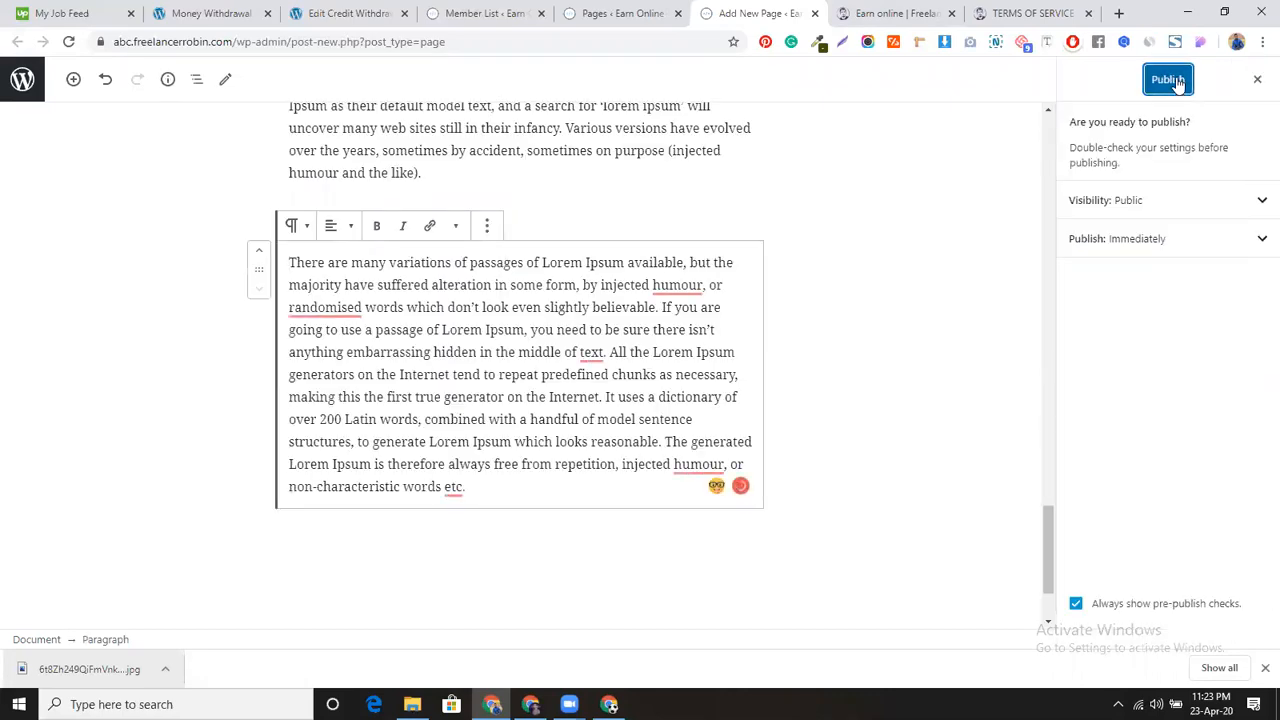
{"action": "left_click", "coordinate": [1175, 81]}
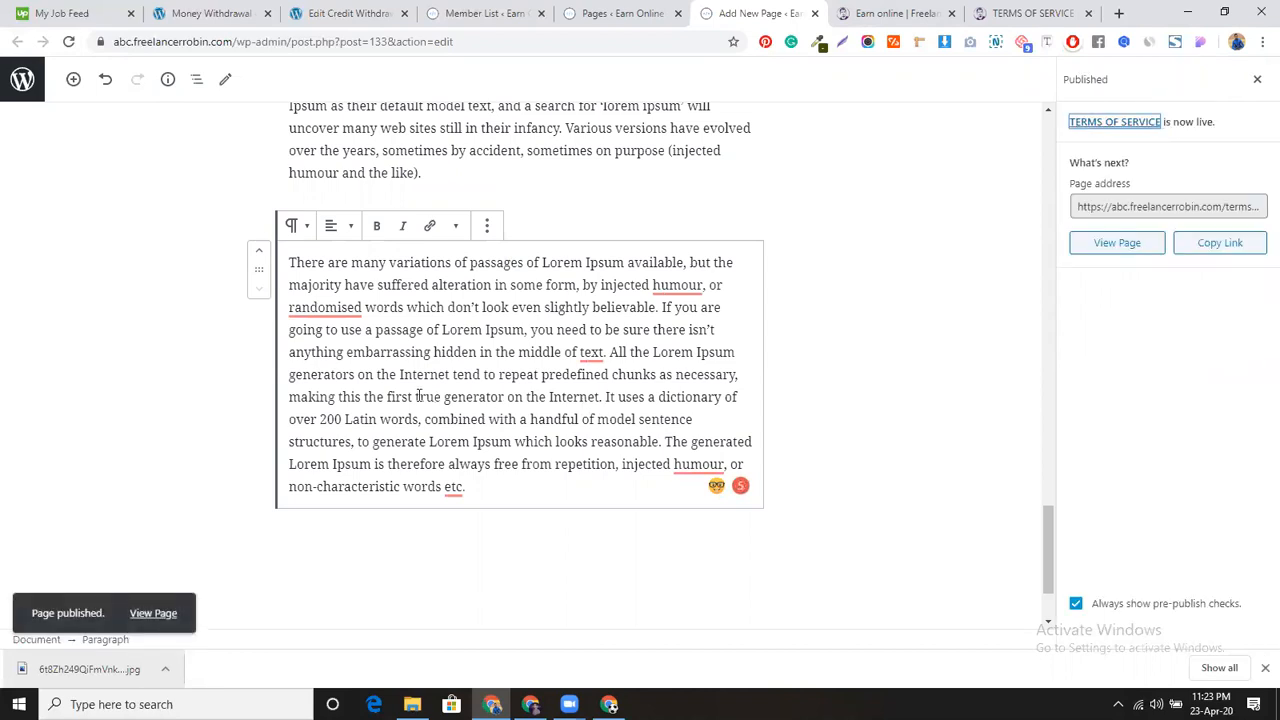
{"action": "scroll", "coordinate": [416, 396], "scroll_direction": "up", "scroll_amount": 15}
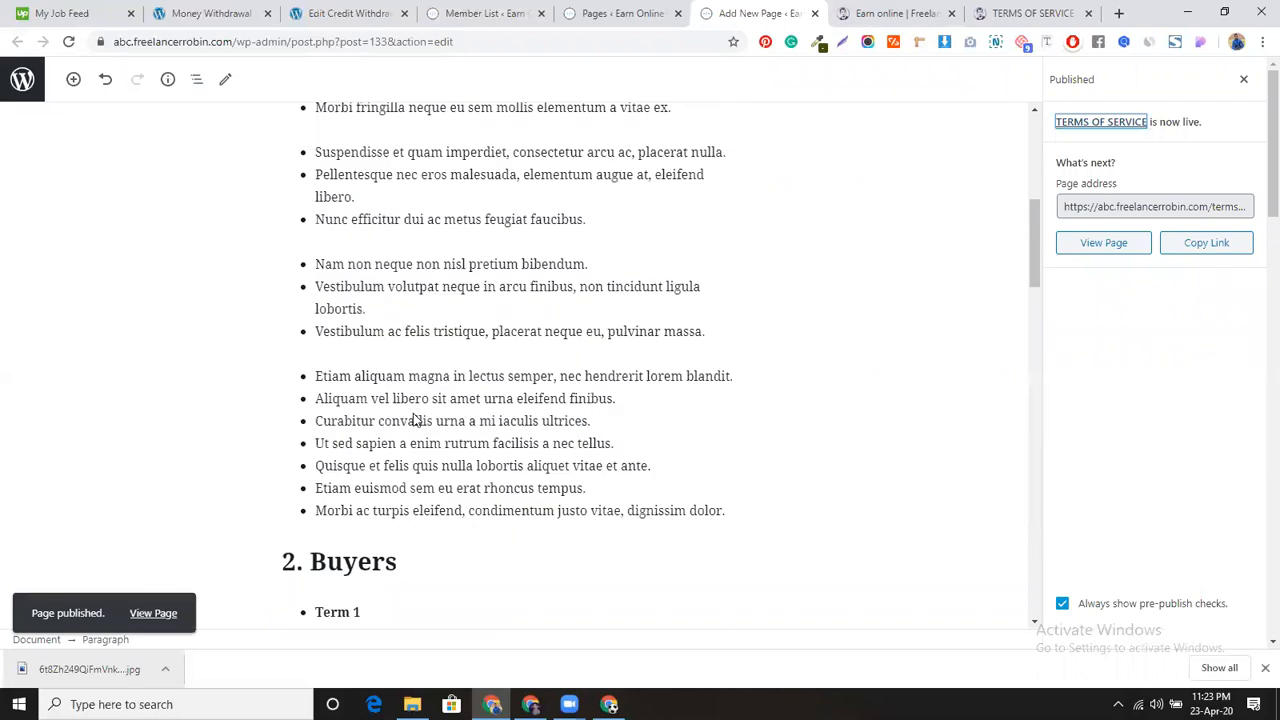
Step: Go to Appearance > Menus and start creating a new menu
{"action": "left_click", "coordinate": [240, 12]}
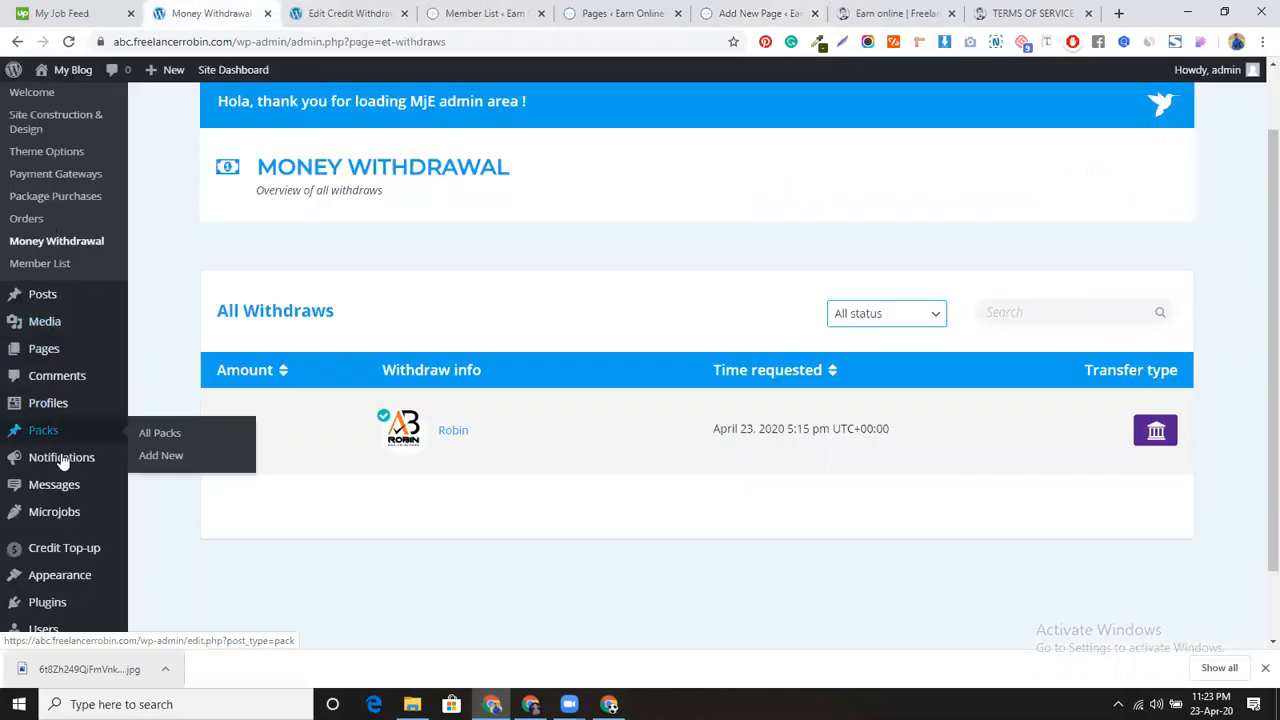
{"action": "scroll", "coordinate": [74, 400], "scroll_direction": "up", "scroll_amount": 2}
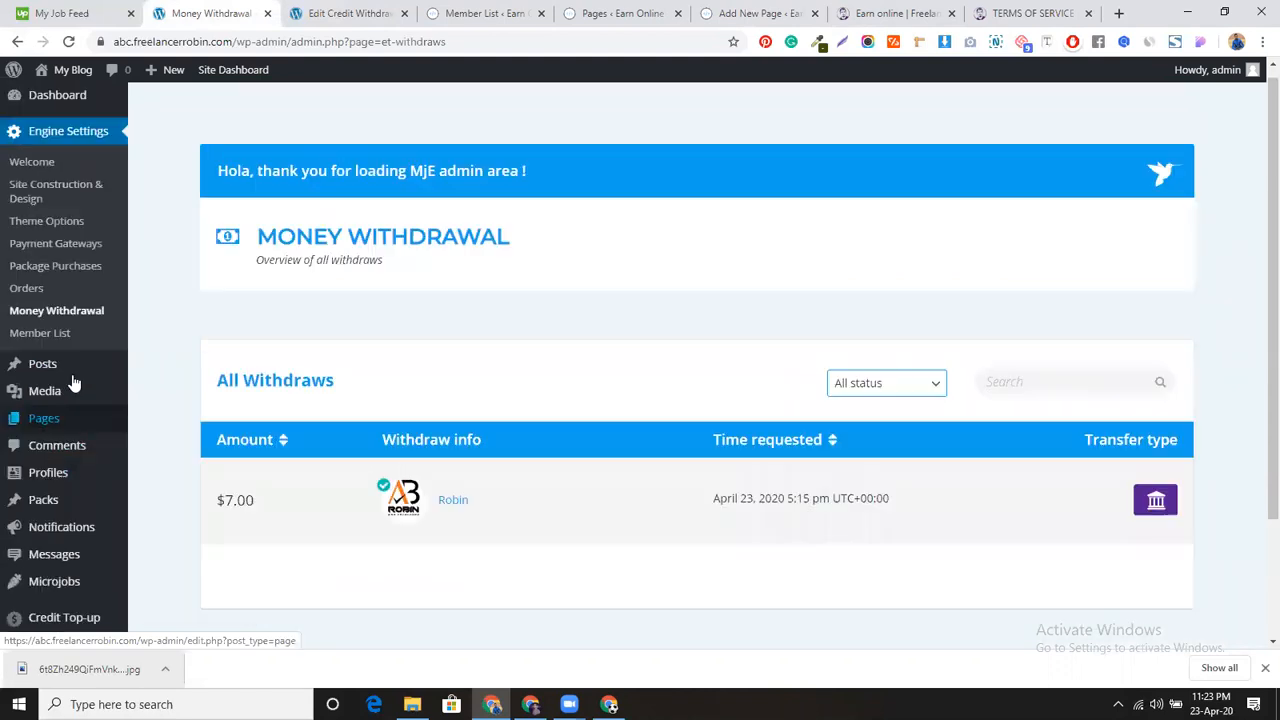
{"action": "scroll", "coordinate": [74, 378], "scroll_direction": "down", "scroll_amount": 3}
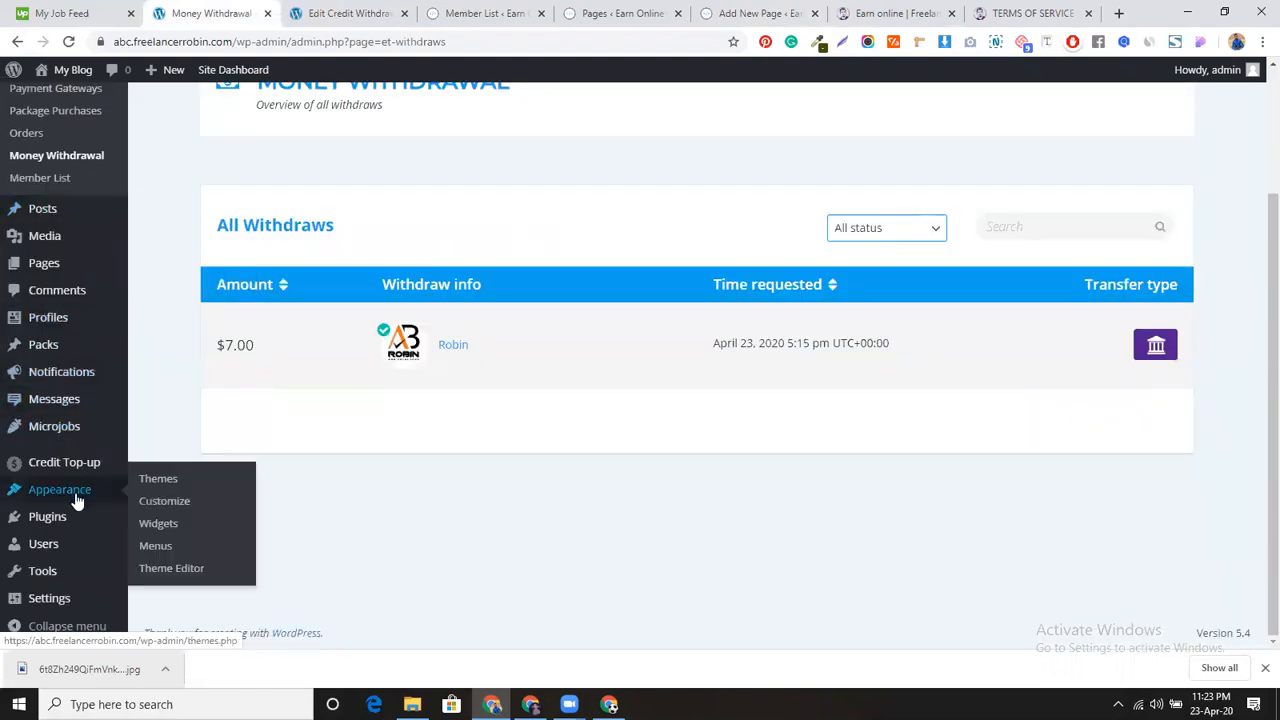
{"action": "left_click", "coordinate": [160, 545]}
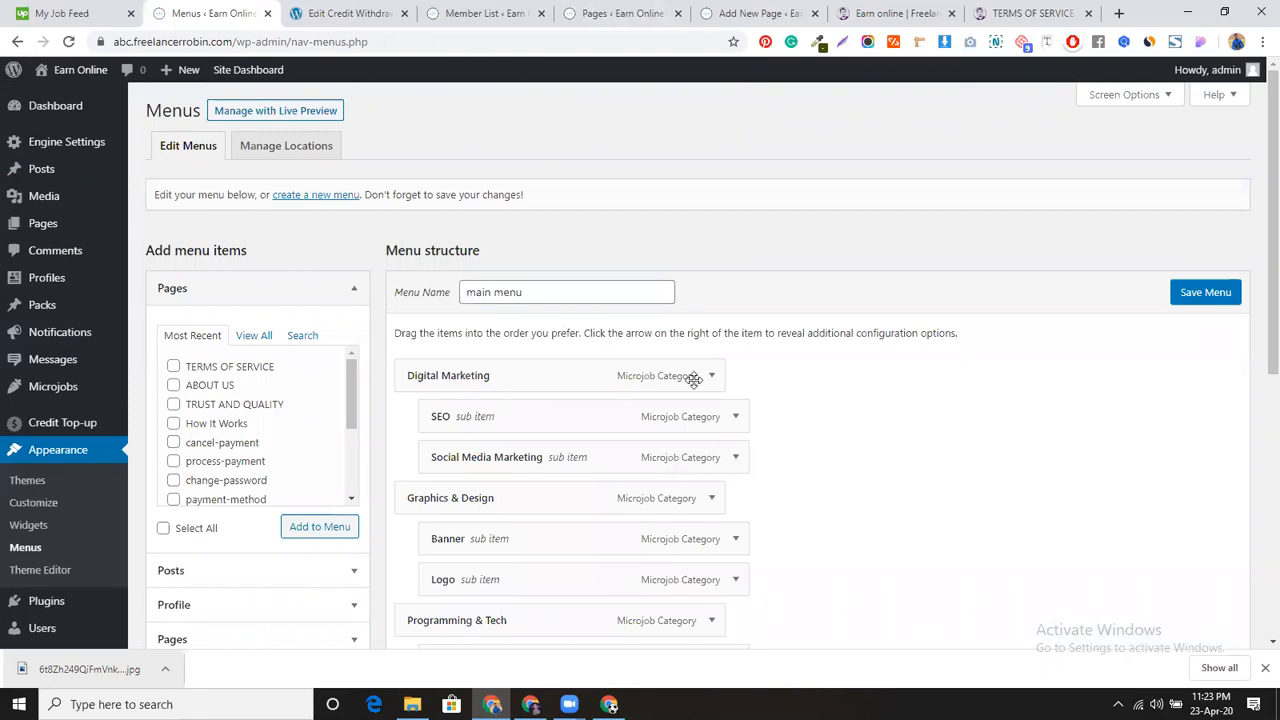
{"action": "scroll", "coordinate": [485, 418], "scroll_direction": "down", "scroll_amount": 1}
{"action": "scroll", "coordinate": [485, 418], "scroll_direction": "down", "scroll_amount": 4}
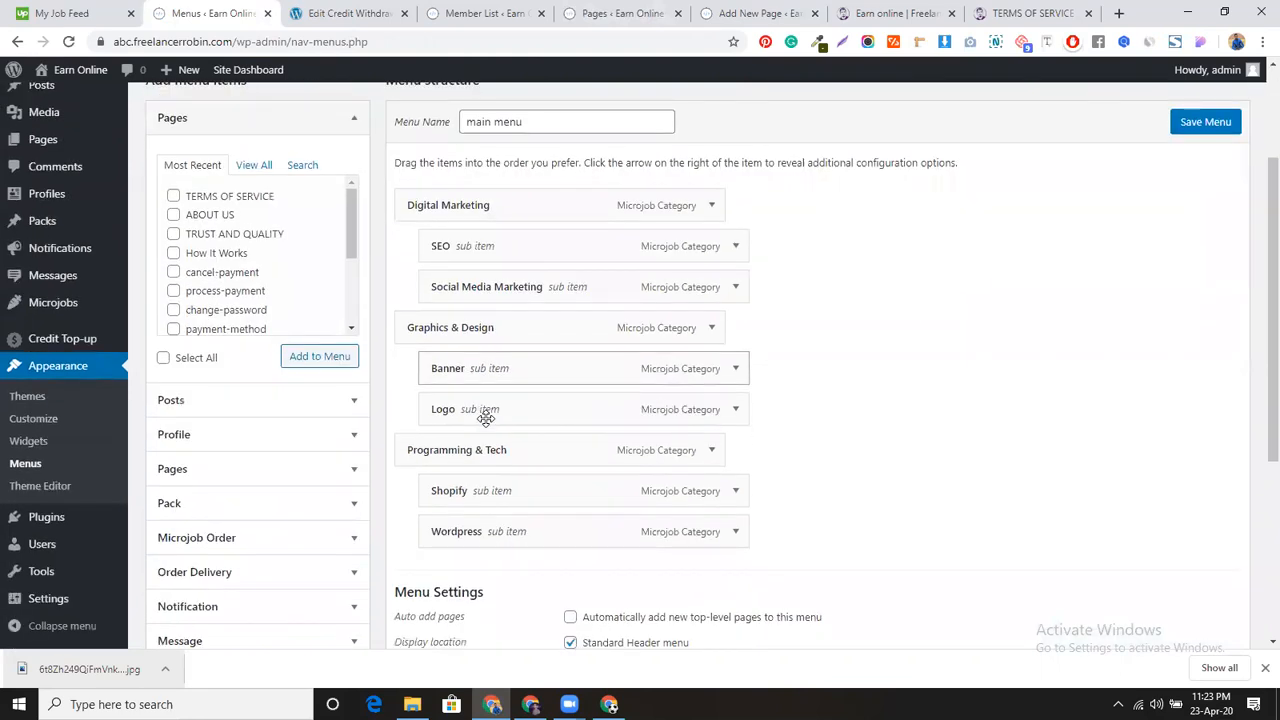
{"action": "scroll", "coordinate": [485, 427], "scroll_direction": "up", "scroll_amount": 5}
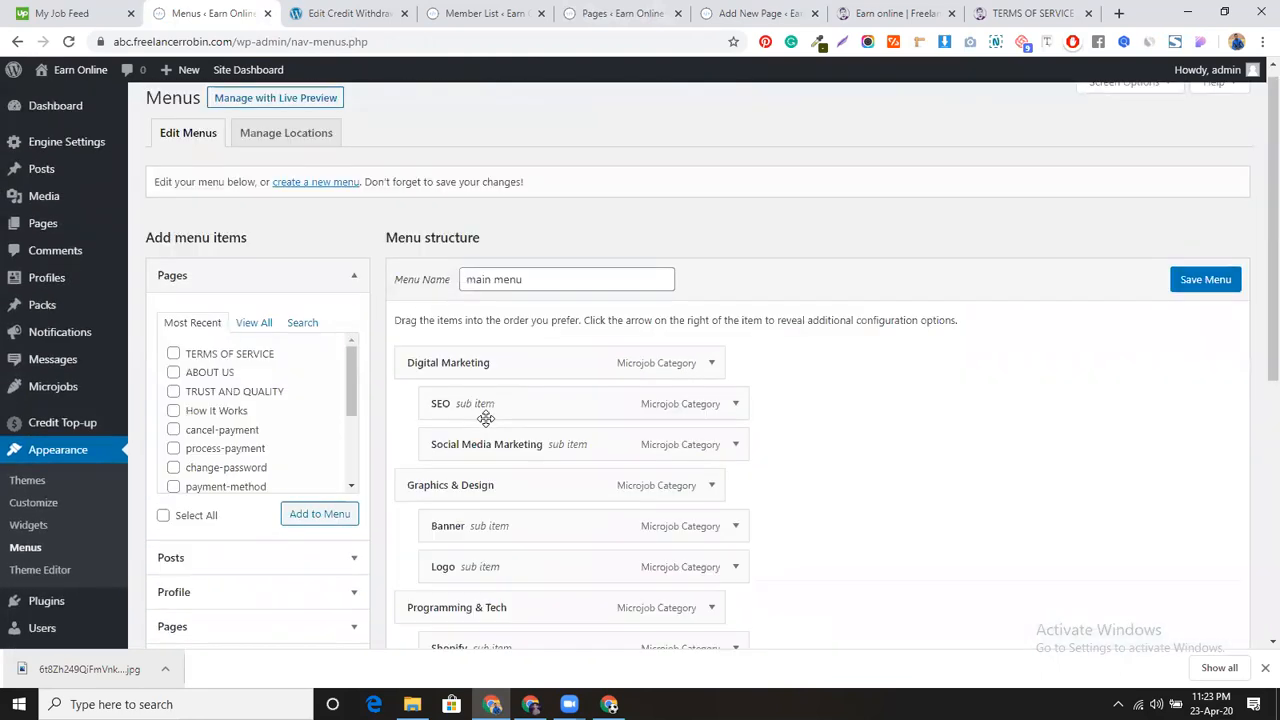
{"action": "left_click", "coordinate": [316, 196]}
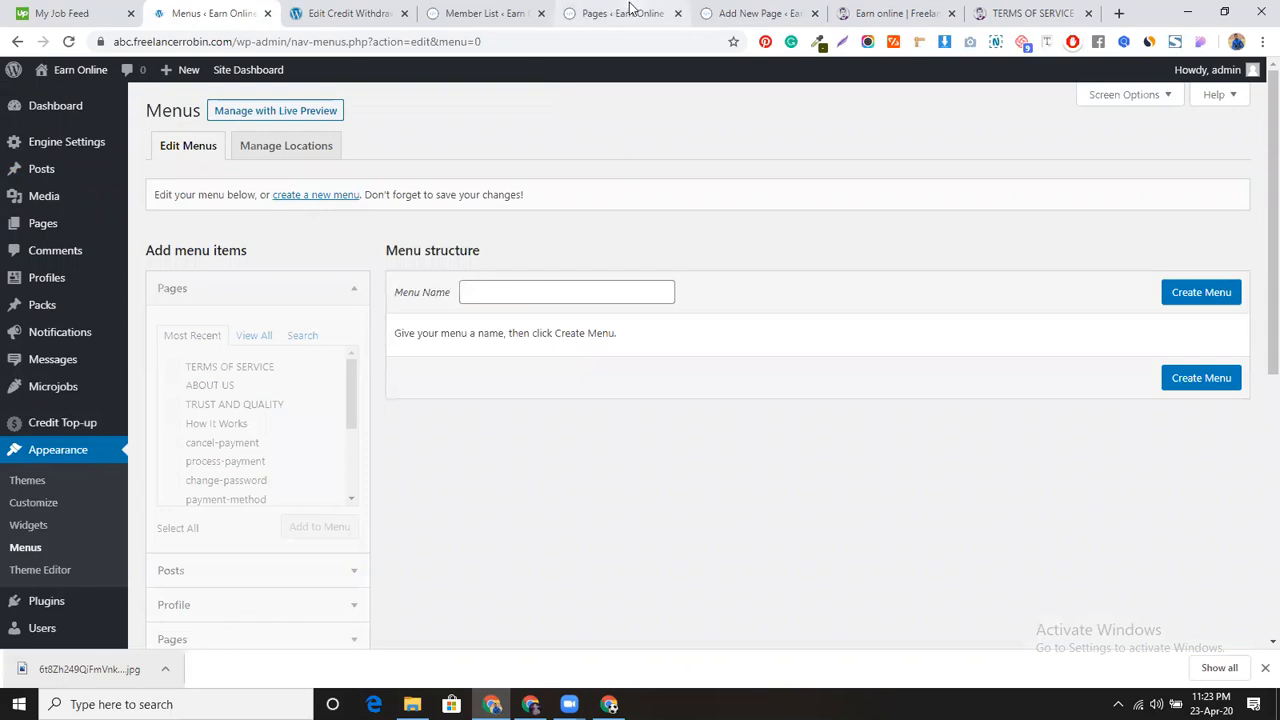
Step: Open the live site in a new tab, close the Pages and editor tabs, and check the footer
{"action": "left_click", "coordinate": [472, 8]}
{"action": "mouse_move", "coordinate": [60, 88]}
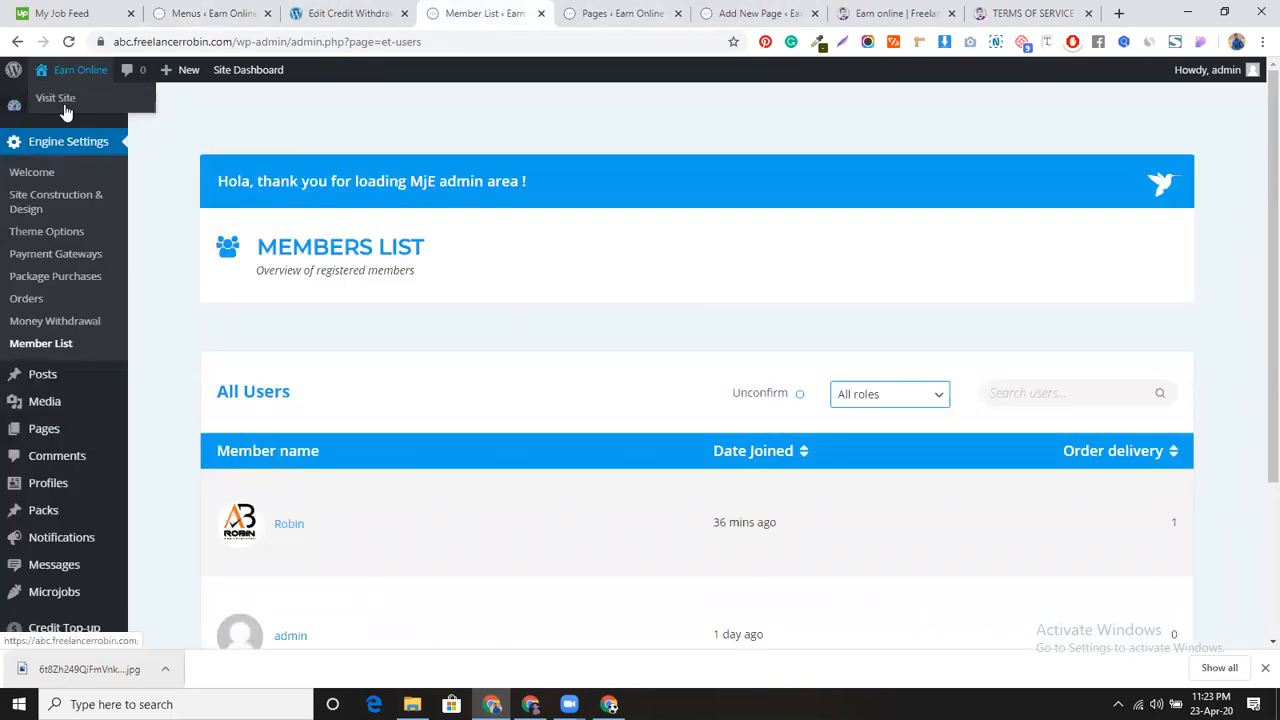
{"action": "middle_click", "coordinate": [63, 98]}
{"action": "left_click", "coordinate": [669, 7]}
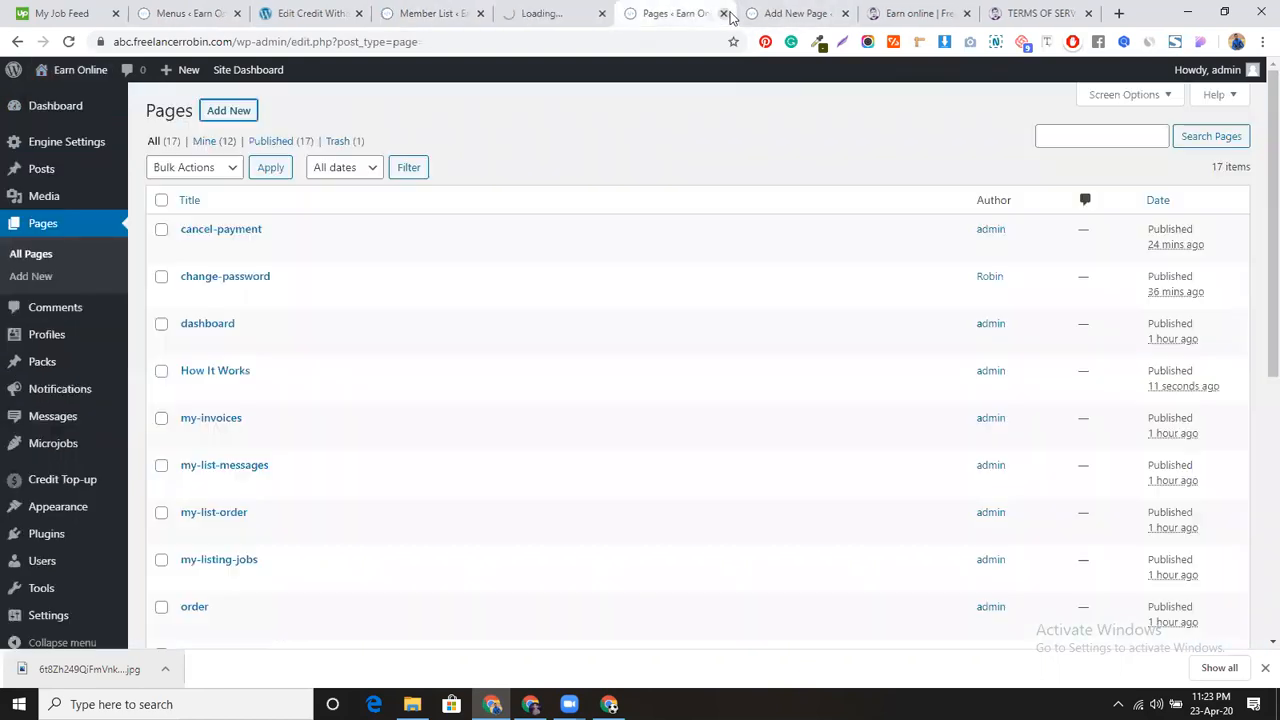
{"action": "left_click", "coordinate": [724, 13]}
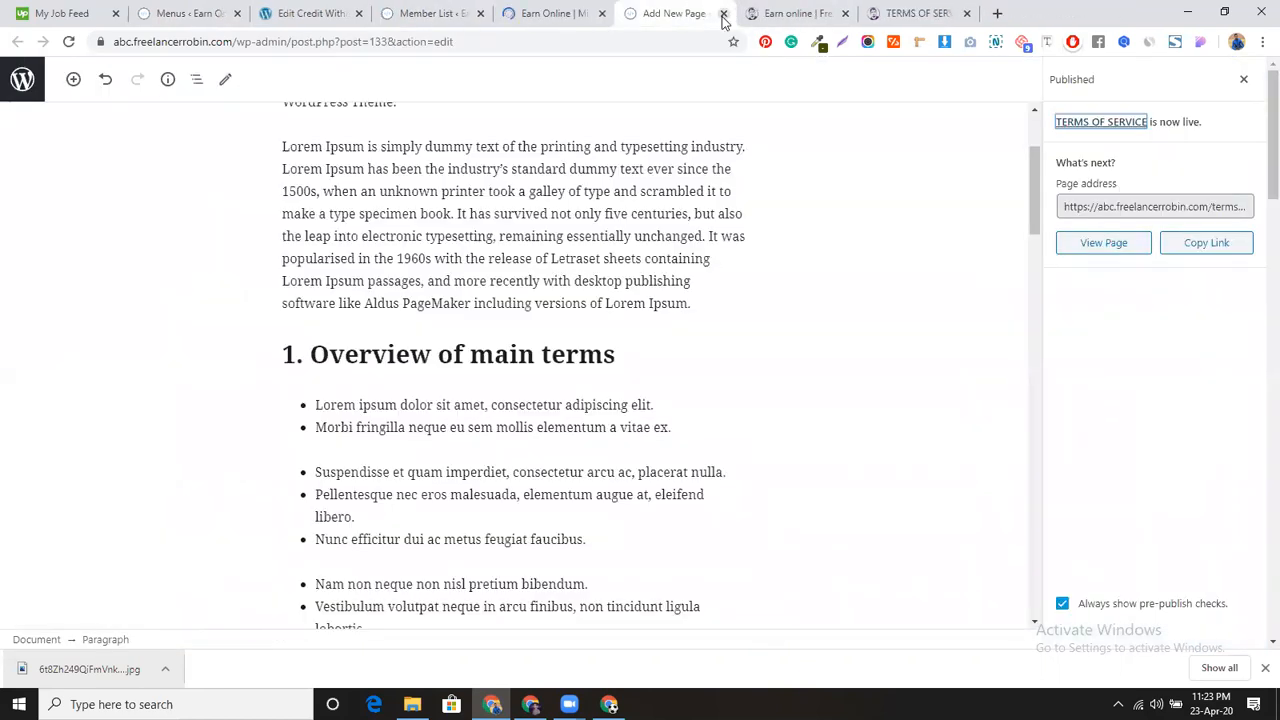
{"action": "left_click", "coordinate": [722, 13]}
{"action": "left_click", "coordinate": [560, 12]}
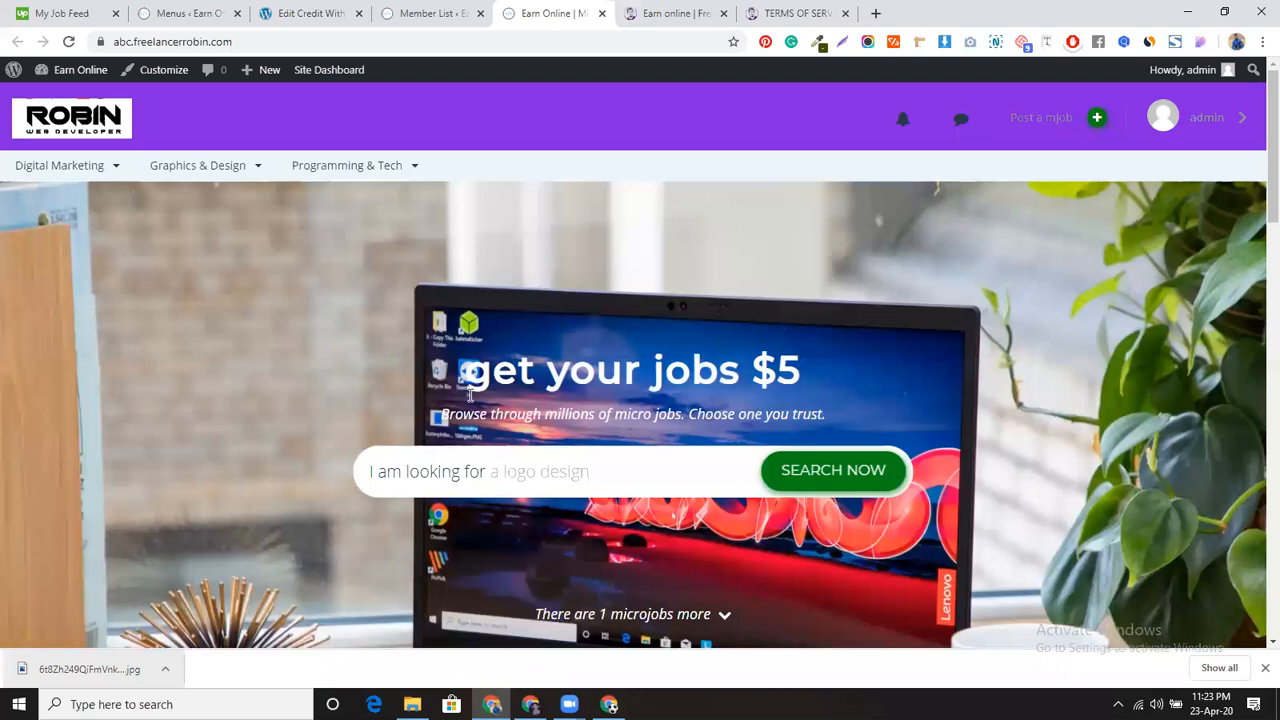
{"action": "scroll", "coordinate": [465, 420], "scroll_direction": "down", "scroll_amount": 5}
{"action": "scroll", "coordinate": [458, 432], "scroll_direction": "down", "scroll_amount": 10}
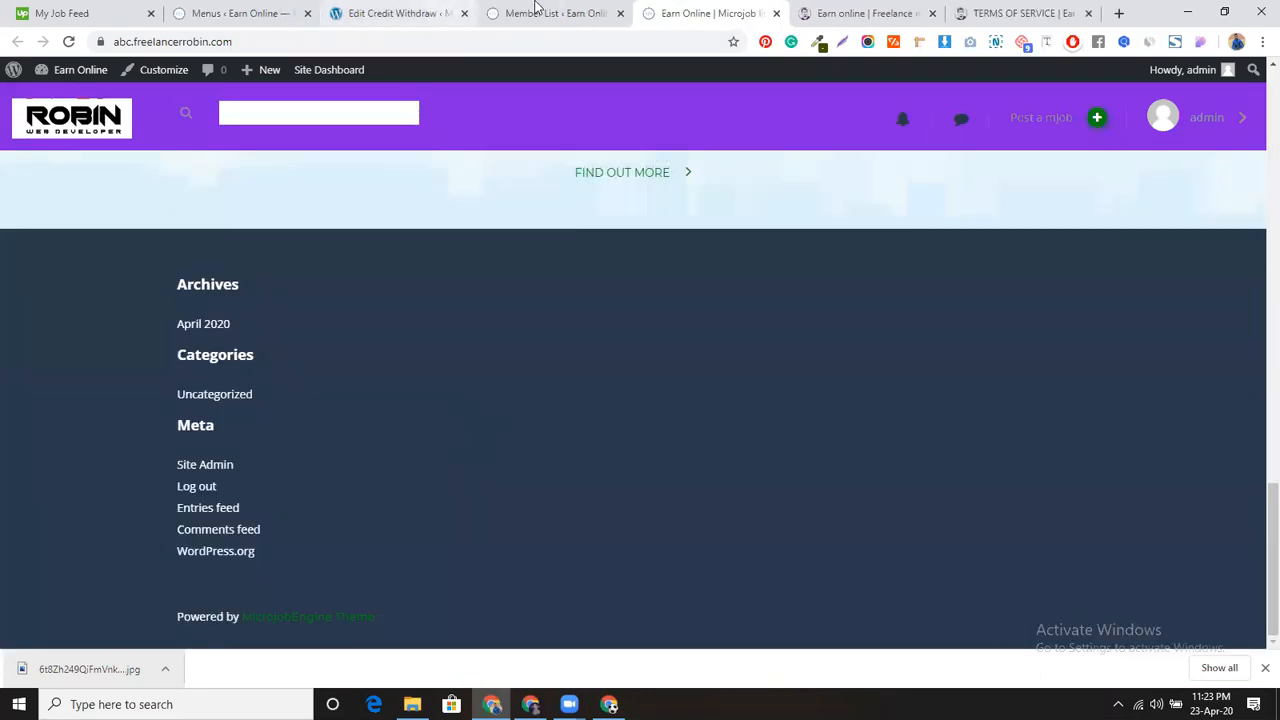
{"action": "left_click", "coordinate": [410, 8]}
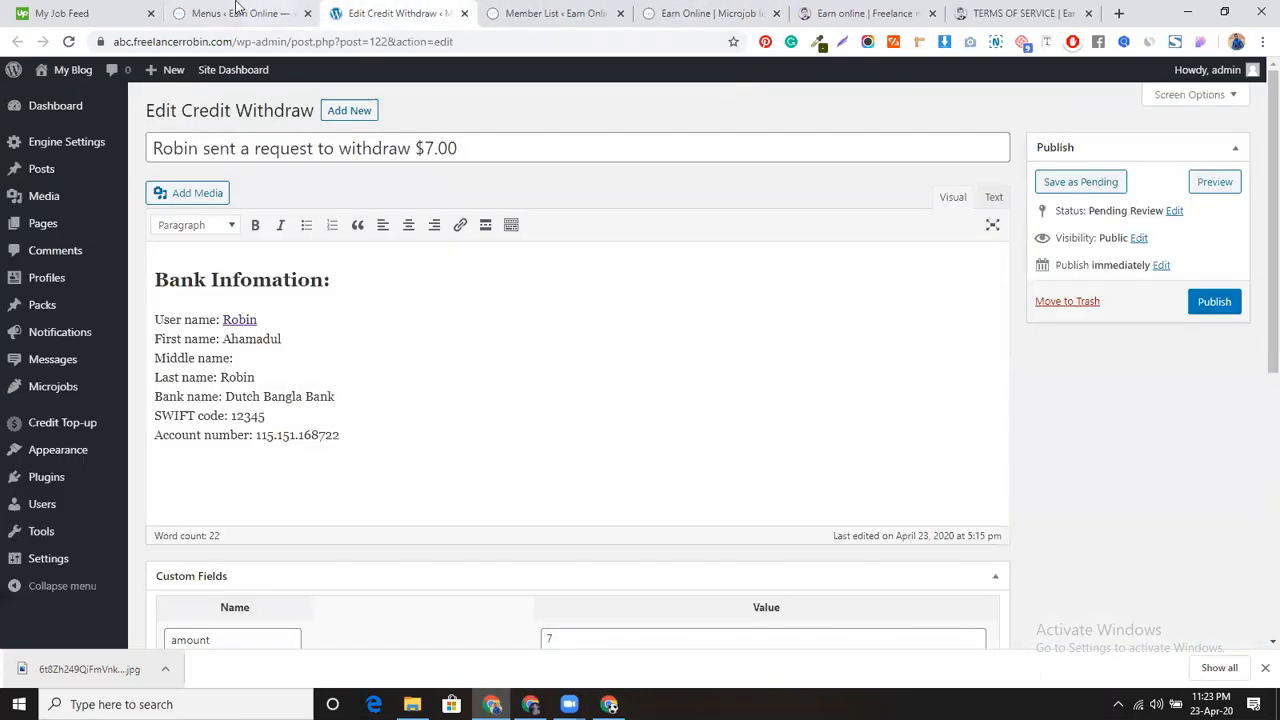
{"action": "left_click", "coordinate": [237, 8]}
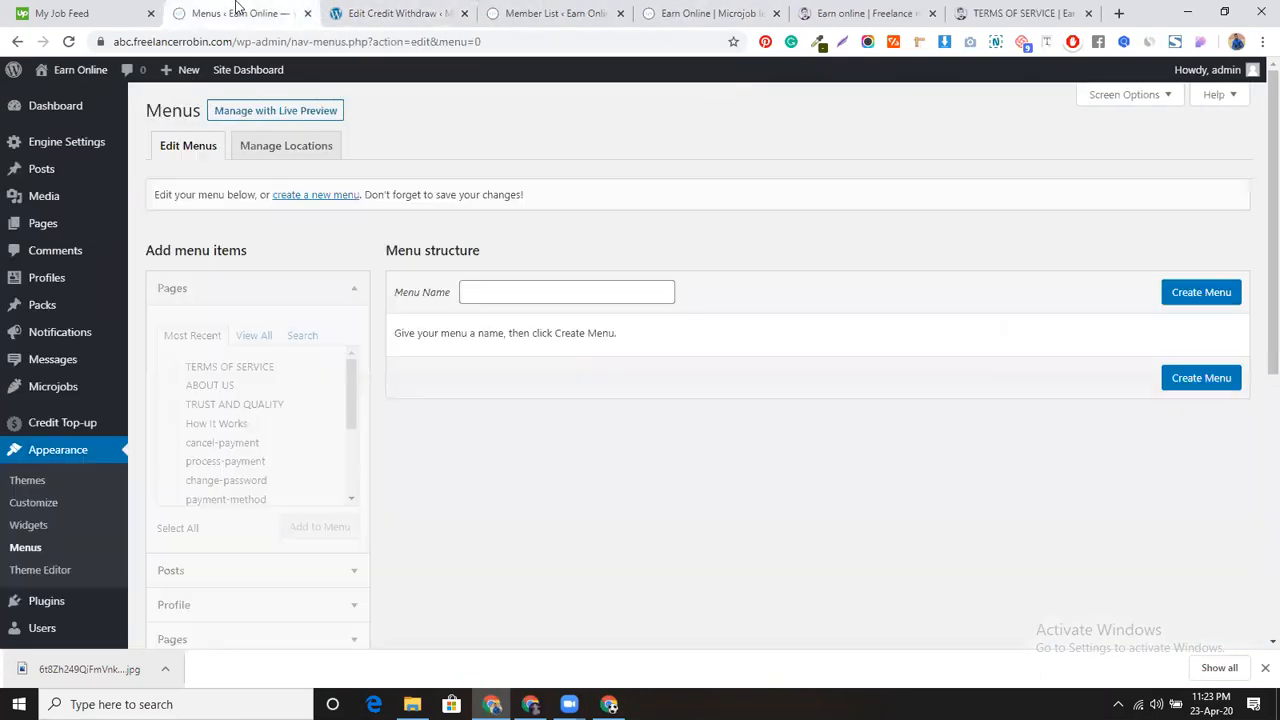
Step: Create a new menu named Footer1
{"action": "left_click", "coordinate": [577, 292]}
{"action": "left_click", "coordinate": [581, 363]}
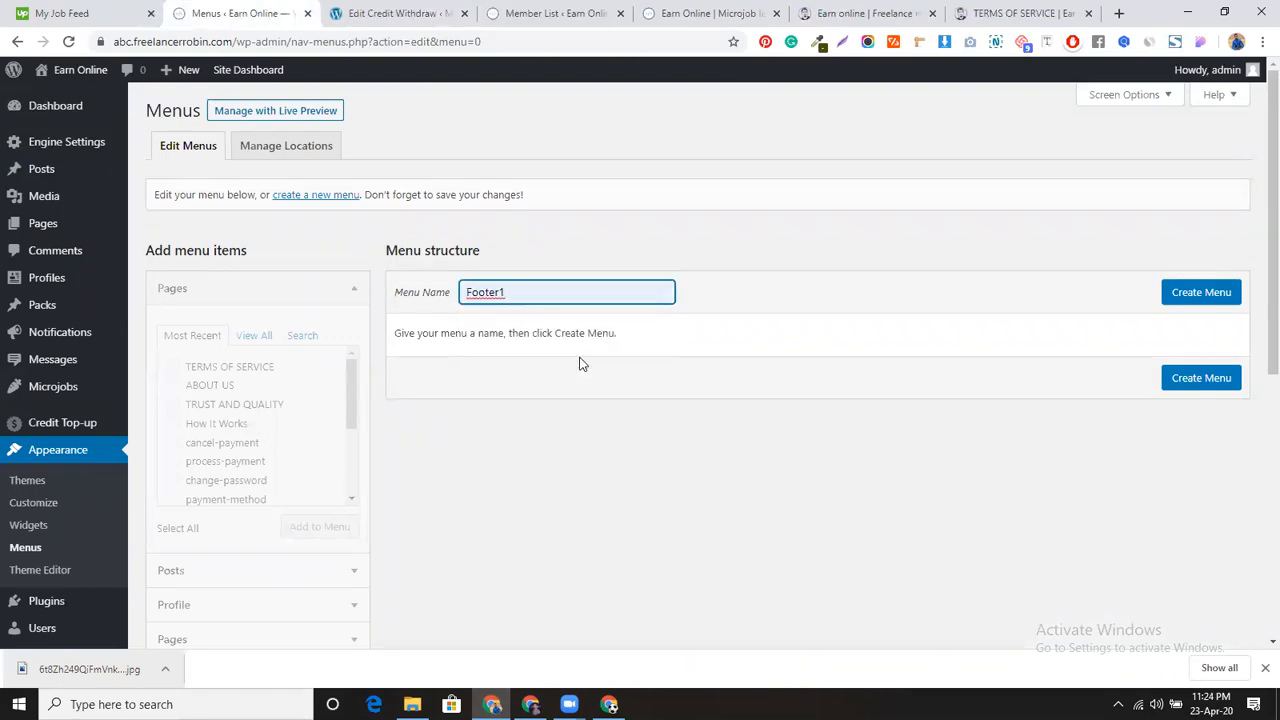
{"action": "left_click", "coordinate": [1211, 297]}
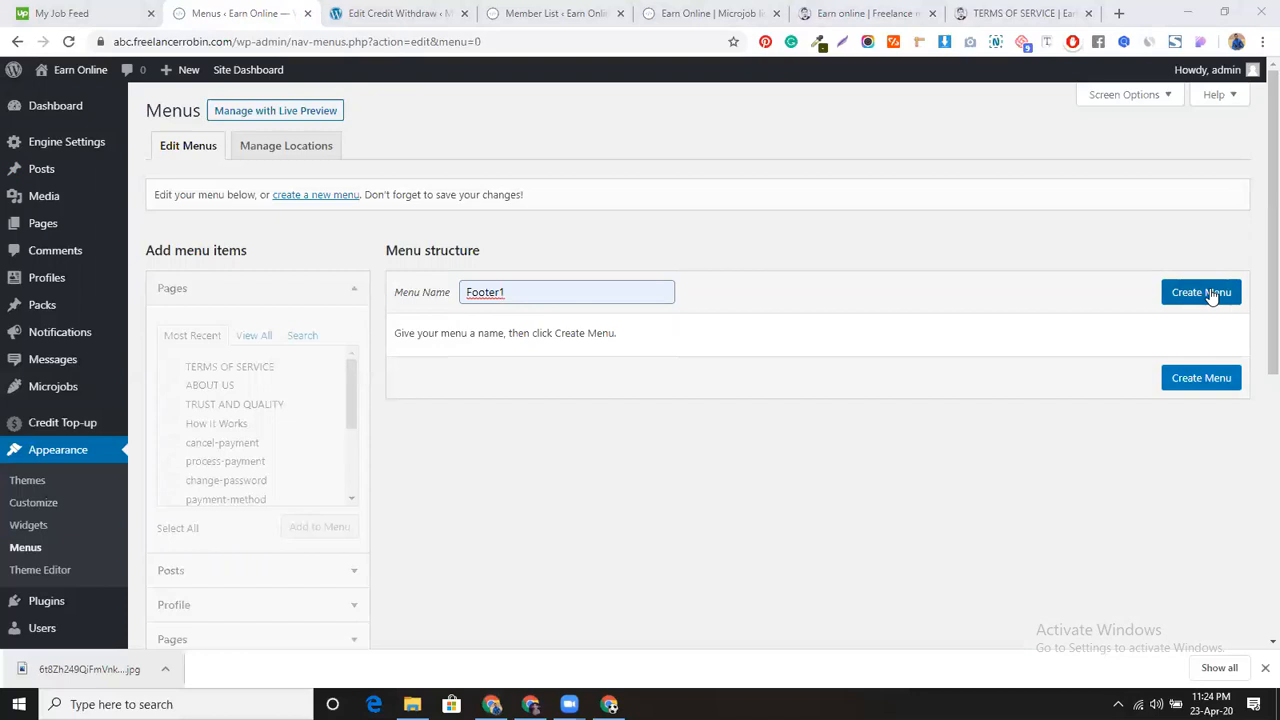
{"action": "left_click", "coordinate": [1211, 294]}
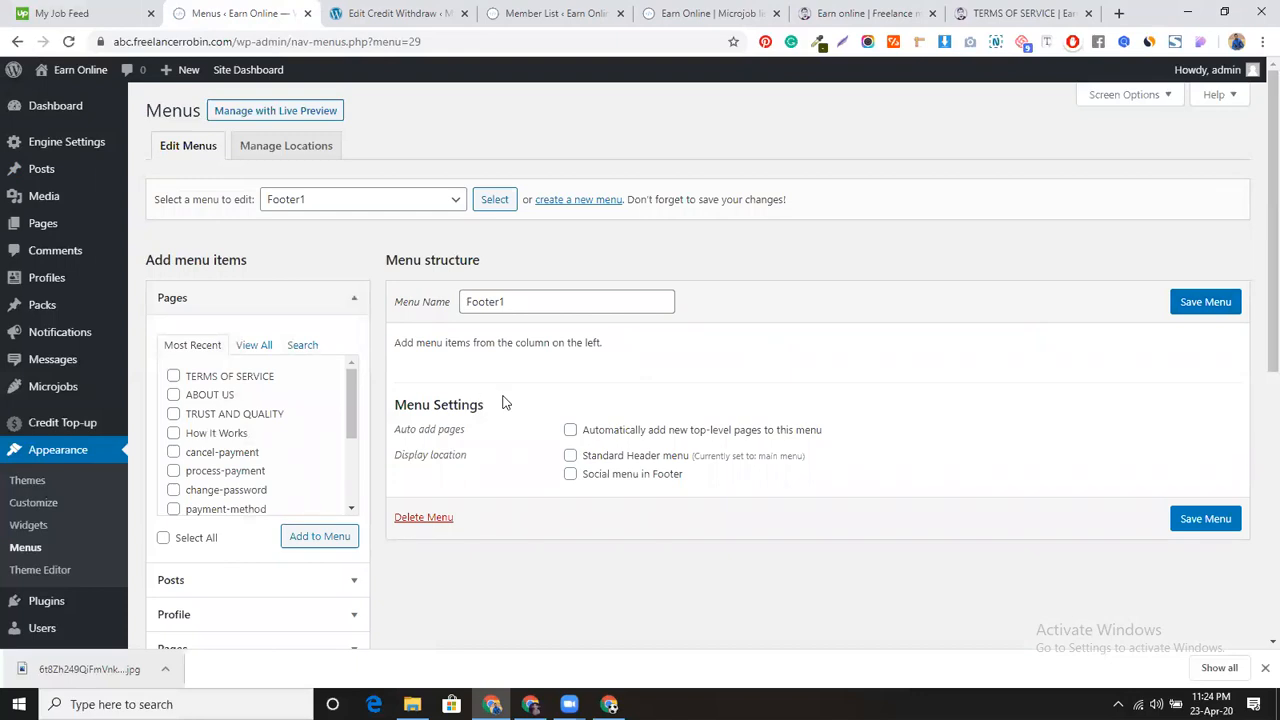
Step: Expand the Pages box of menu items and show all pages
{"action": "scroll", "coordinate": [506, 402], "scroll_direction": "down", "scroll_amount": 3}
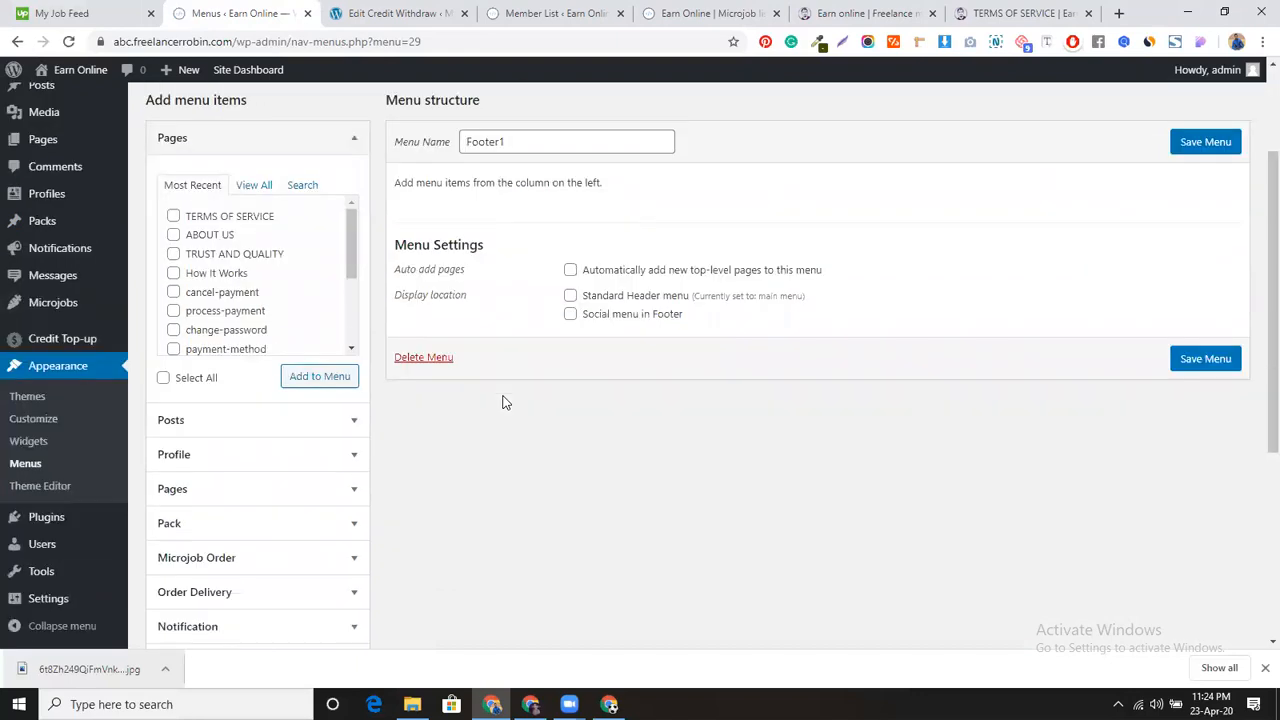
{"action": "left_click", "coordinate": [310, 492]}
{"action": "scroll", "coordinate": [469, 474], "scroll_direction": "down", "scroll_amount": 2}
{"action": "scroll", "coordinate": [448, 460], "scroll_direction": "up", "scroll_amount": 4}
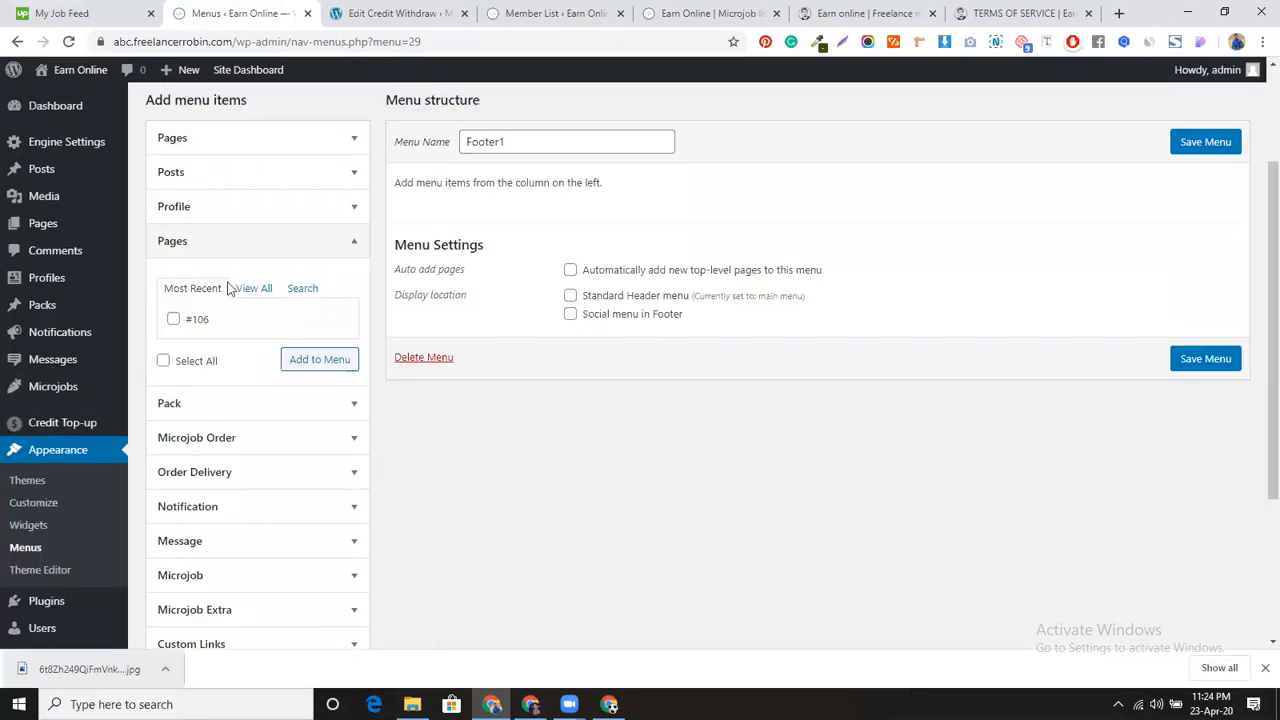
{"action": "left_click", "coordinate": [249, 288]}
{"action": "scroll", "coordinate": [249, 334], "scroll_direction": "down", "scroll_amount": 2}
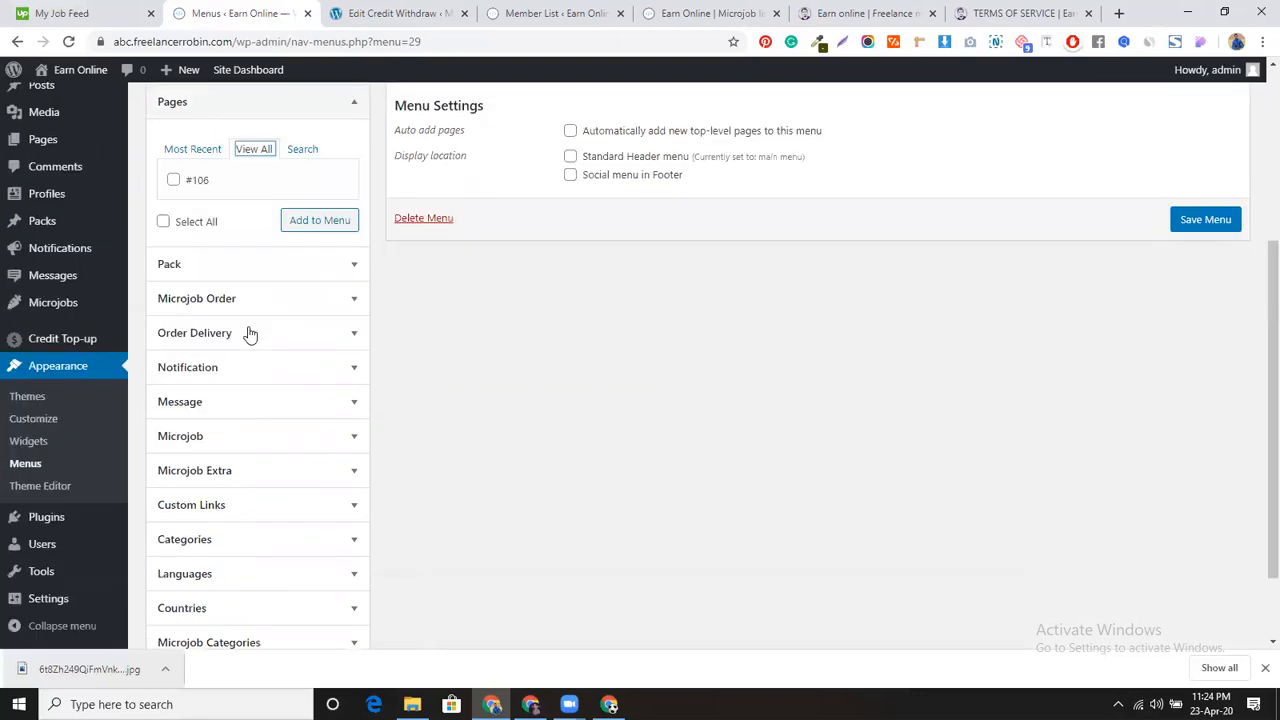
{"action": "scroll", "coordinate": [249, 334], "scroll_direction": "up", "scroll_amount": 4}
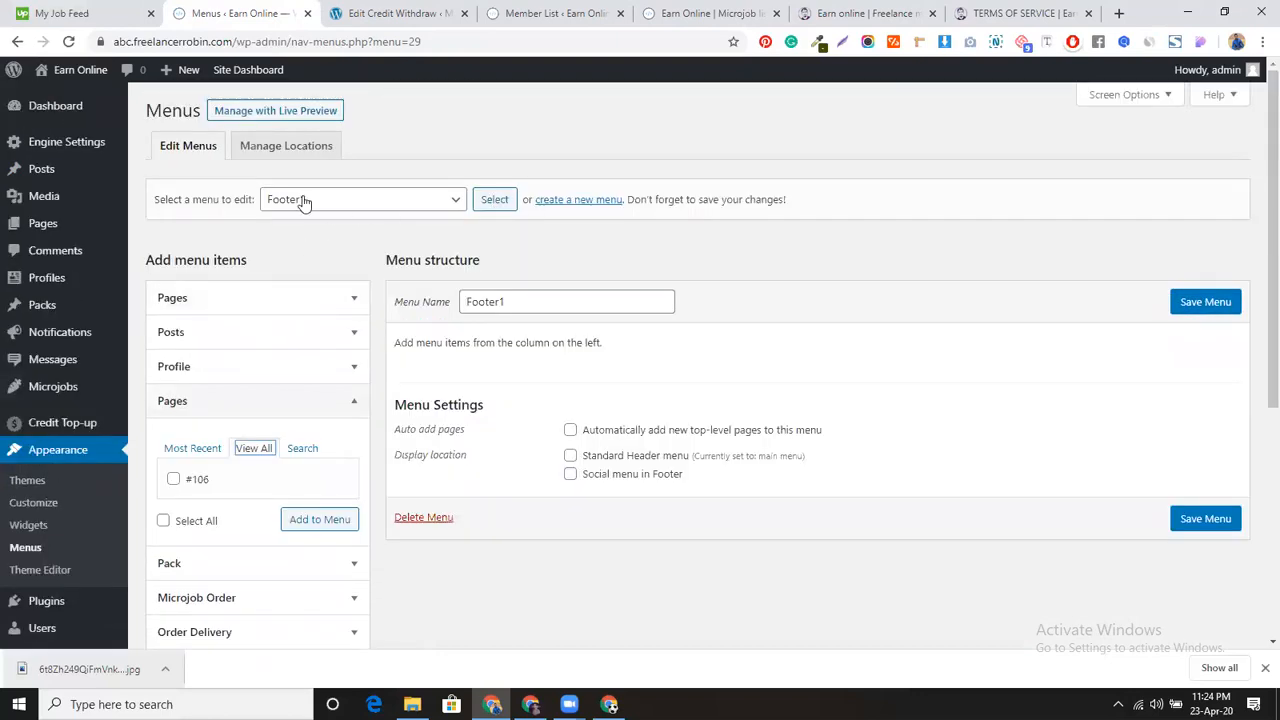
Step: Create a second menu named Footer2
{"action": "left_click", "coordinate": [567, 200]}
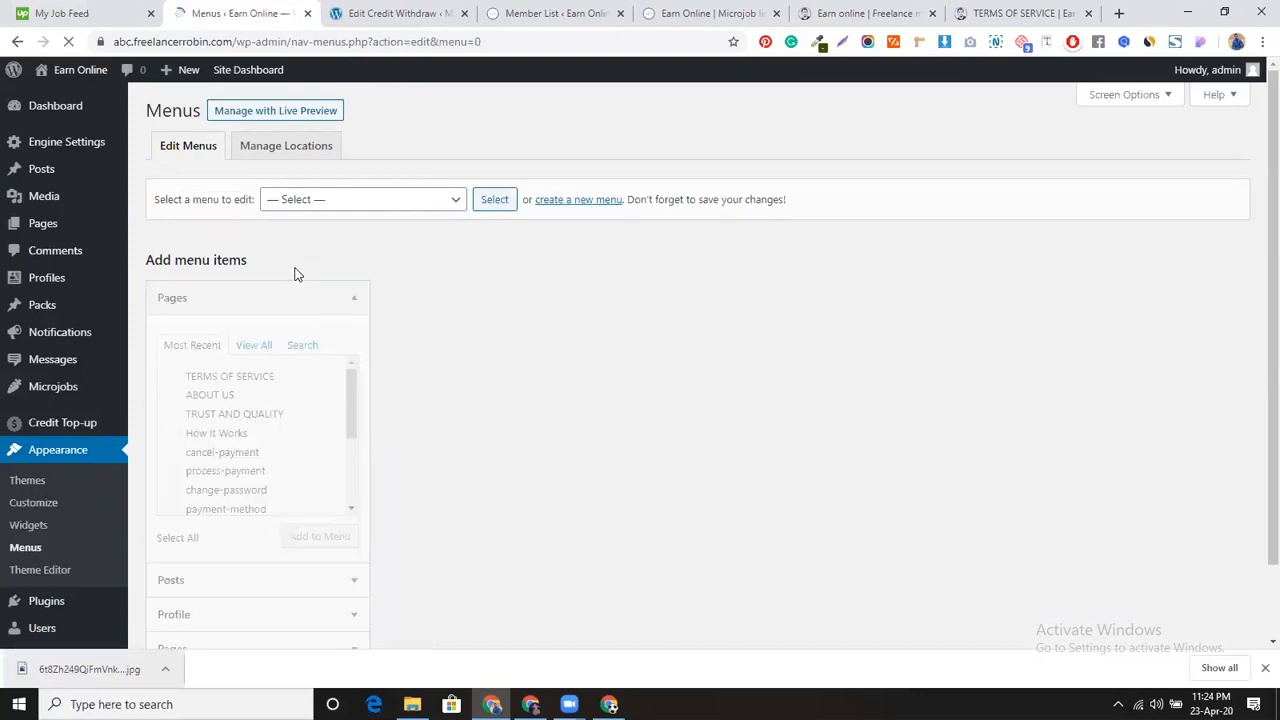
{"action": "left_click", "coordinate": [490, 301]}
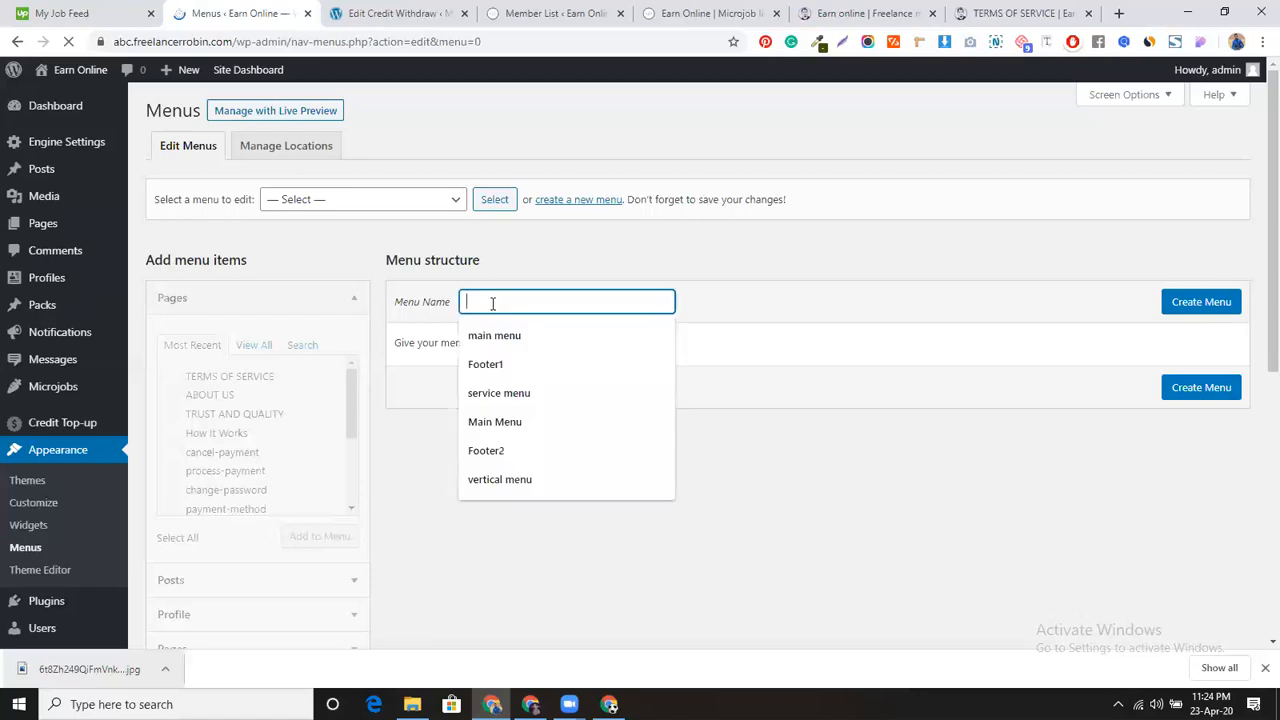
{"action": "left_click", "coordinate": [486, 451]}
{"action": "left_click", "coordinate": [1186, 310]}
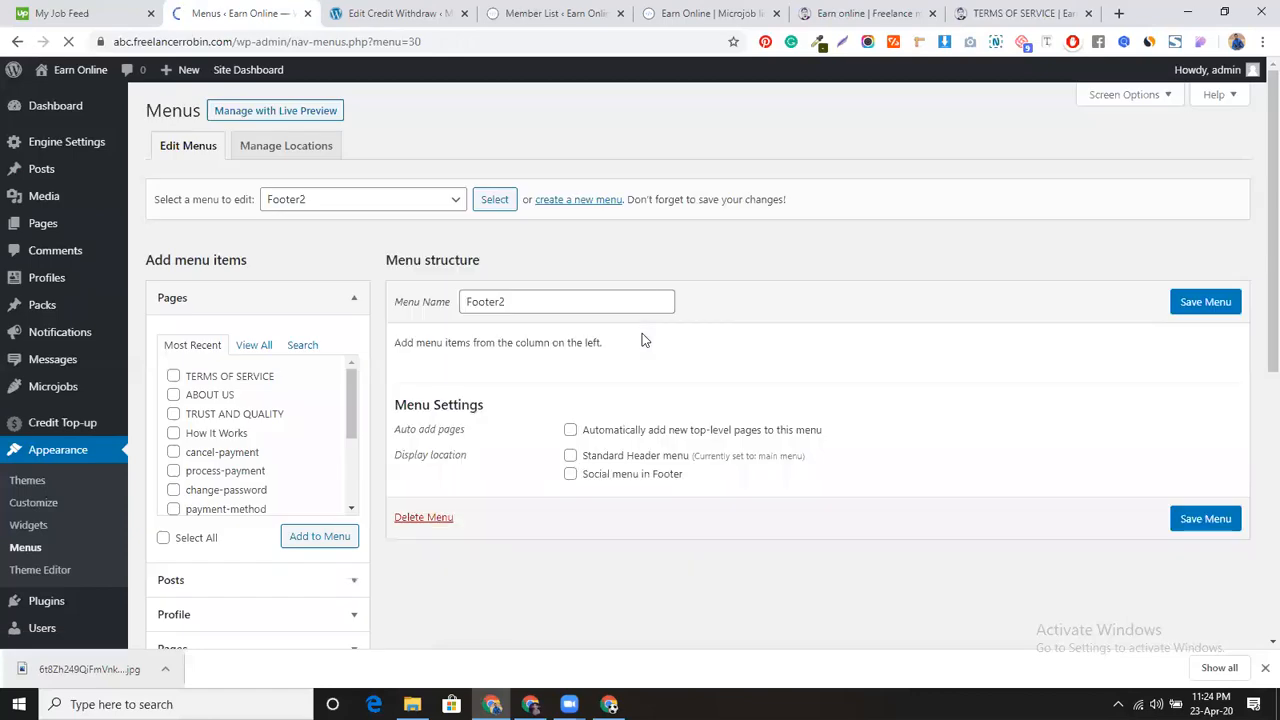
Step: Start a third new menu but leave its Menu Name field empty
{"action": "left_click", "coordinate": [557, 203]}
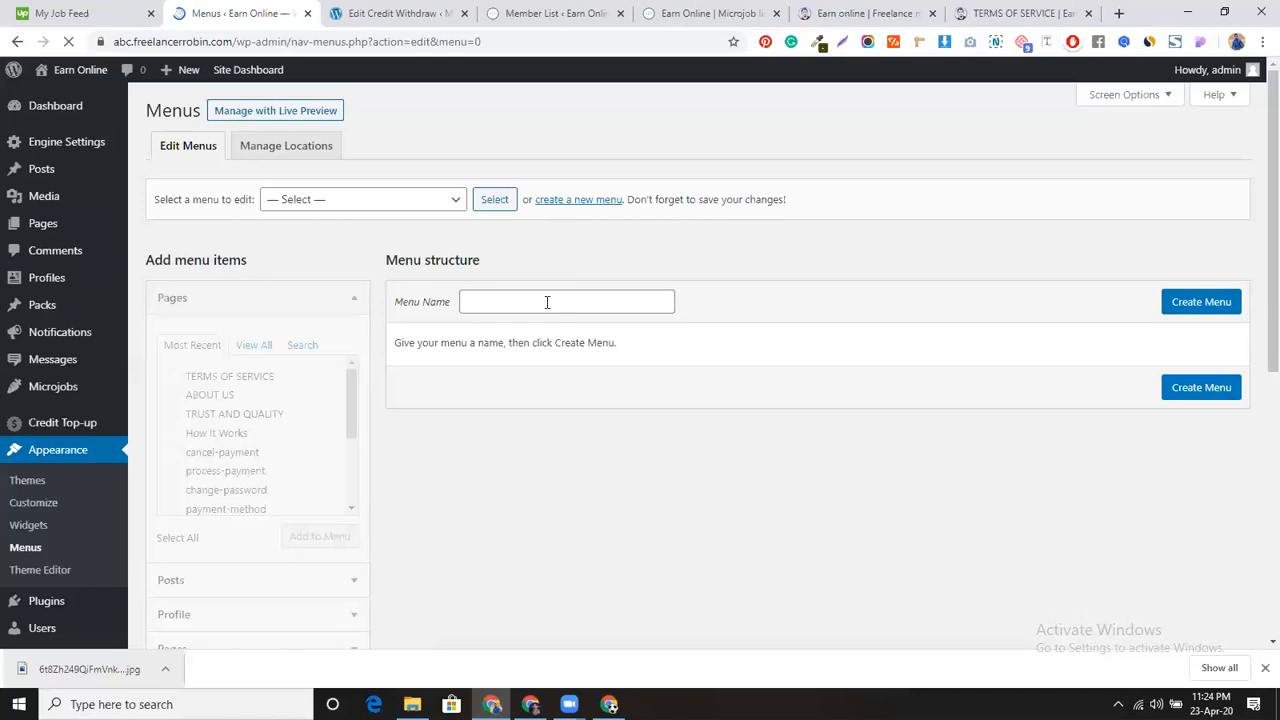
{"action": "left_click", "coordinate": [546, 303]}
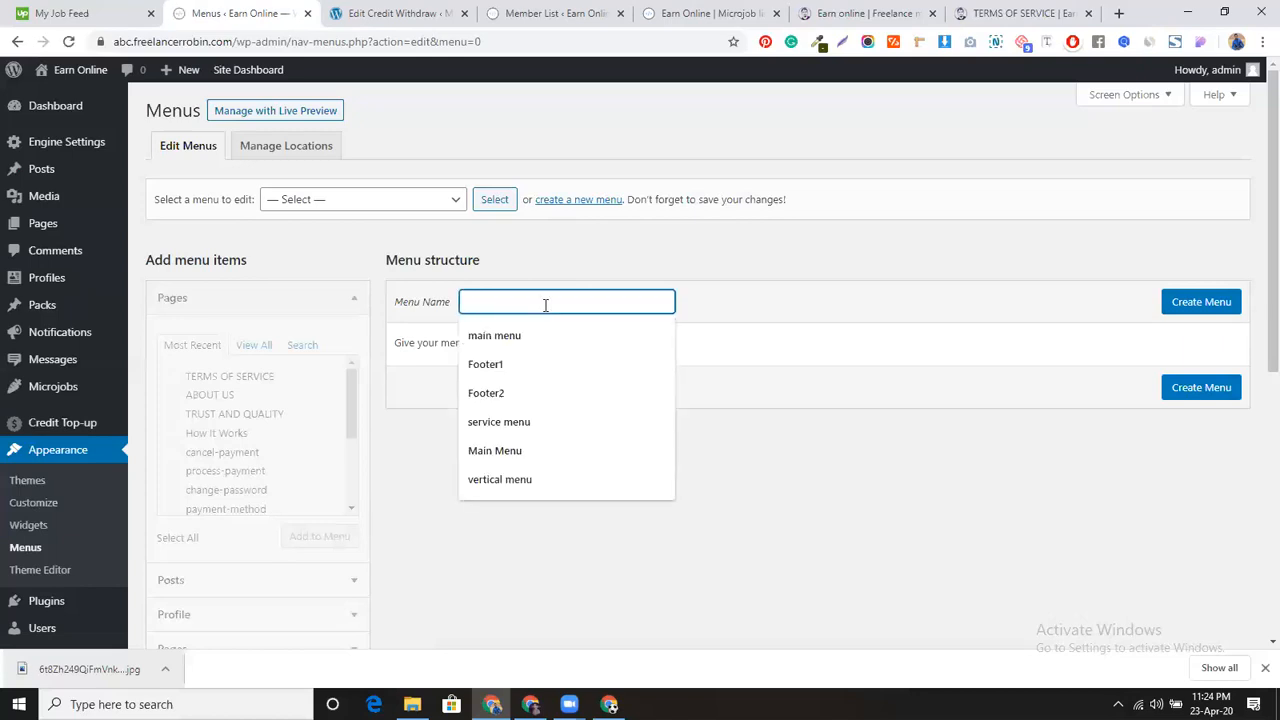
{"action": "type", "text": "f"}
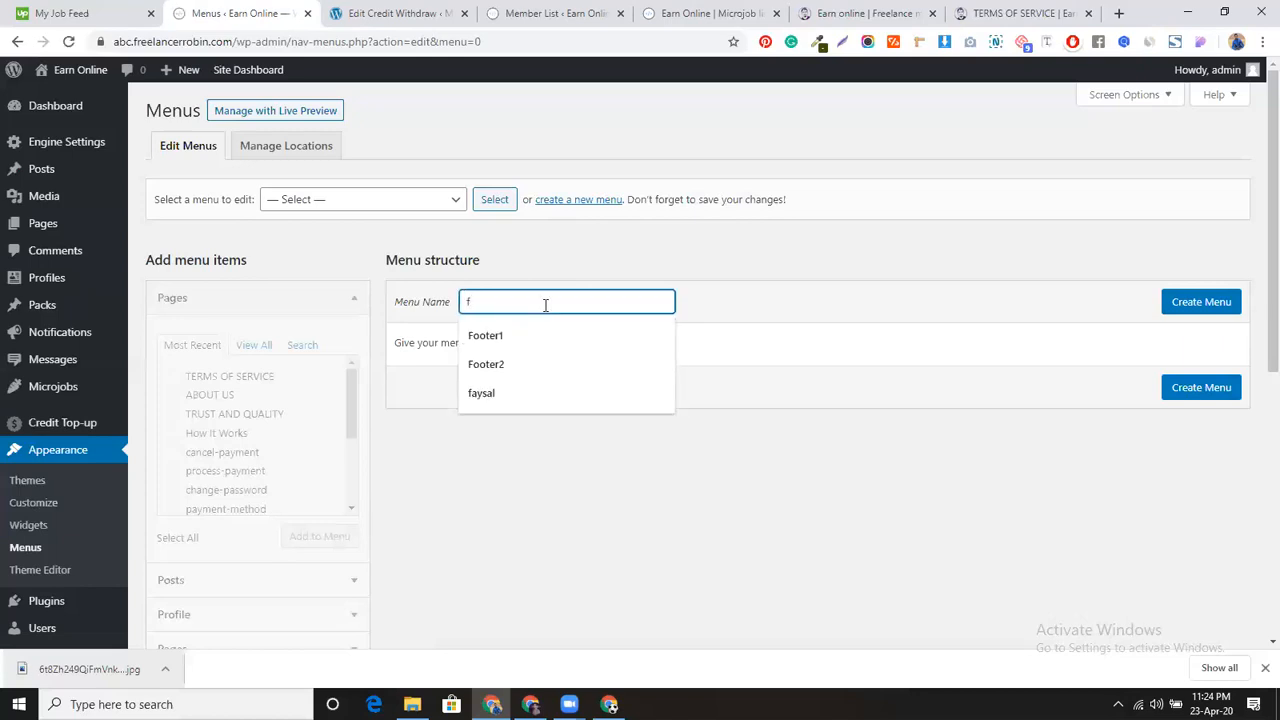
{"action": "key", "text": "BackSpace"}
{"action": "key", "text": "Return"}
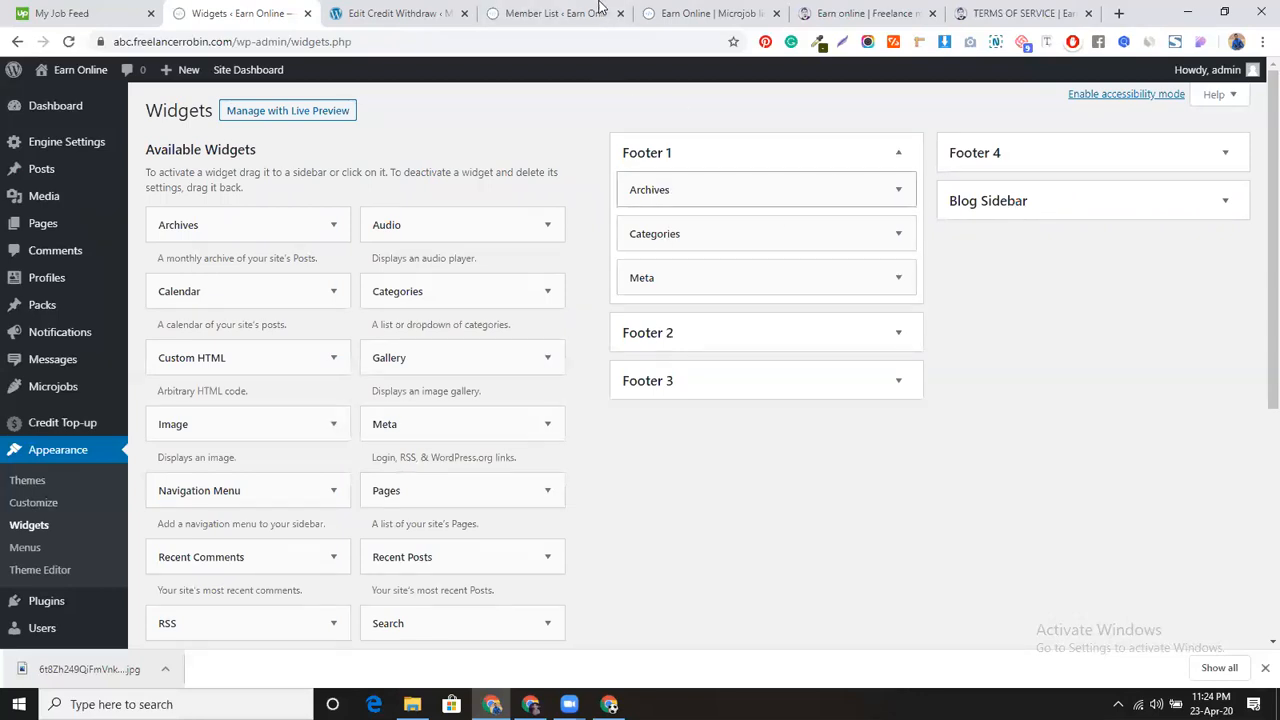
Step: Delete the Archives, Categories and Meta widgets from Footer 1
{"action": "left_click", "coordinate": [760, 10]}
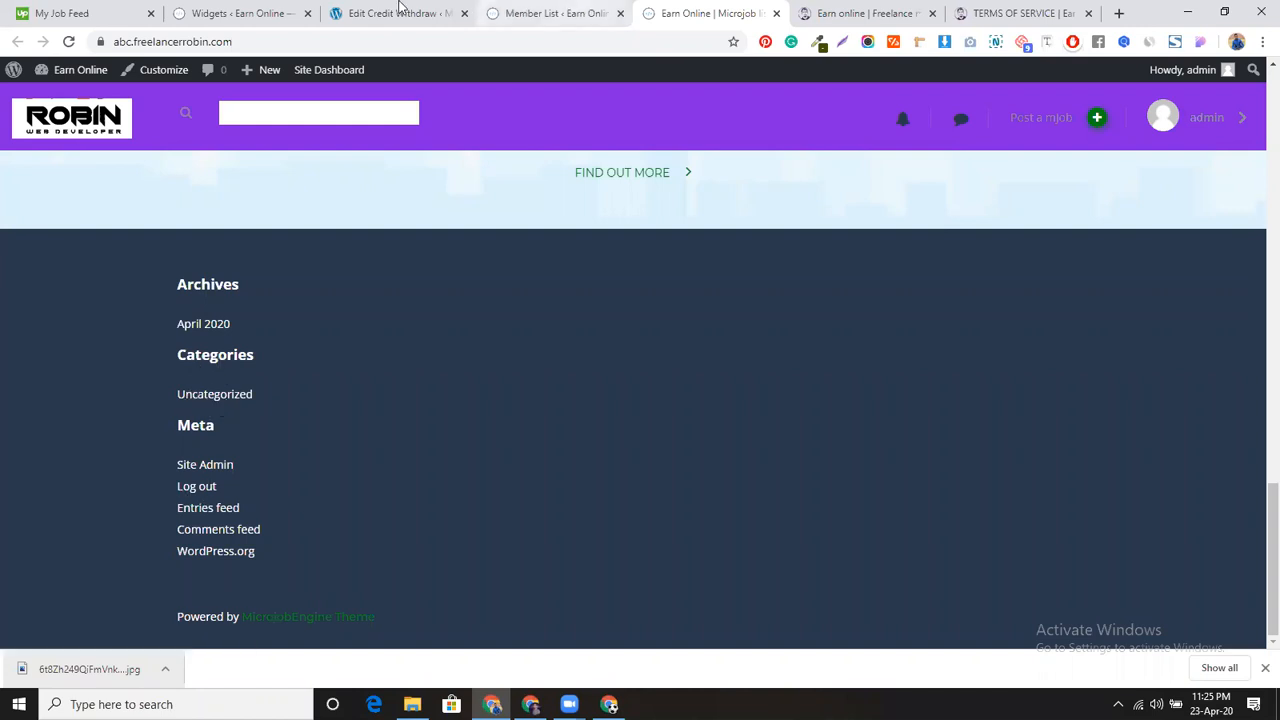
{"action": "left_click", "coordinate": [245, 13]}
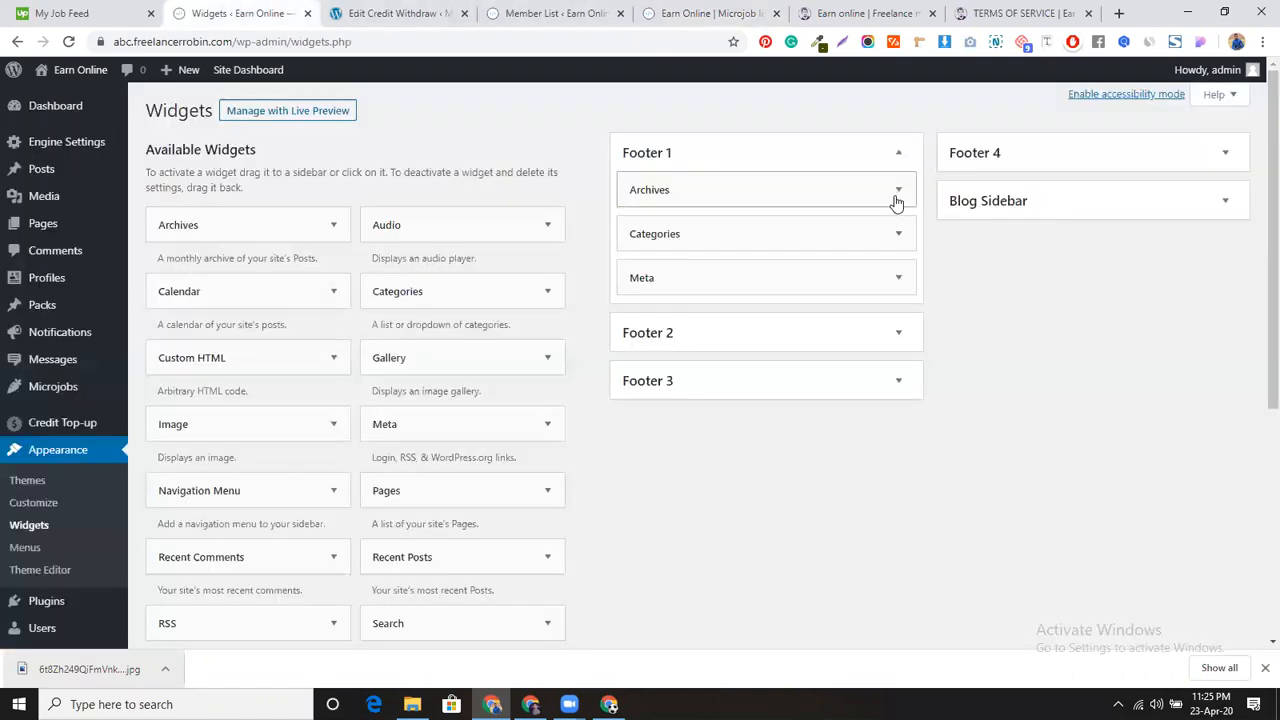
{"action": "left_click", "coordinate": [897, 195]}
{"action": "left_click", "coordinate": [641, 326]}
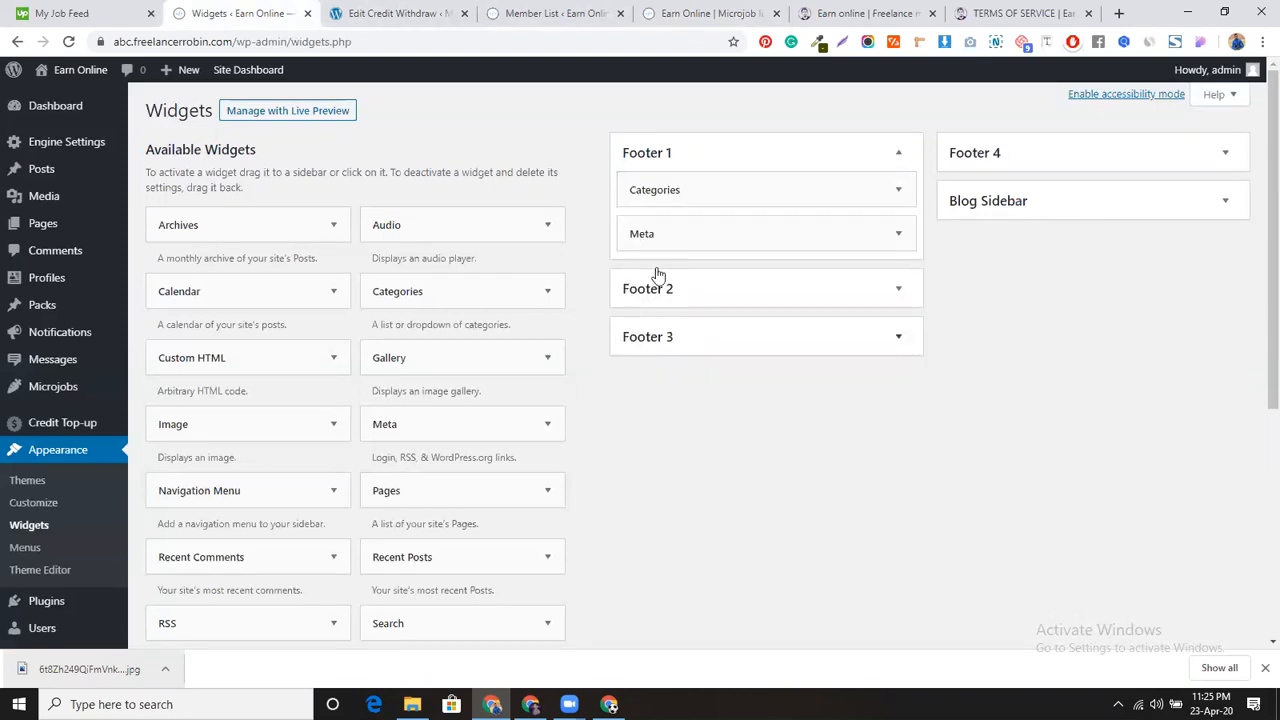
{"action": "left_click", "coordinate": [740, 194]}
{"action": "left_click", "coordinate": [644, 340]}
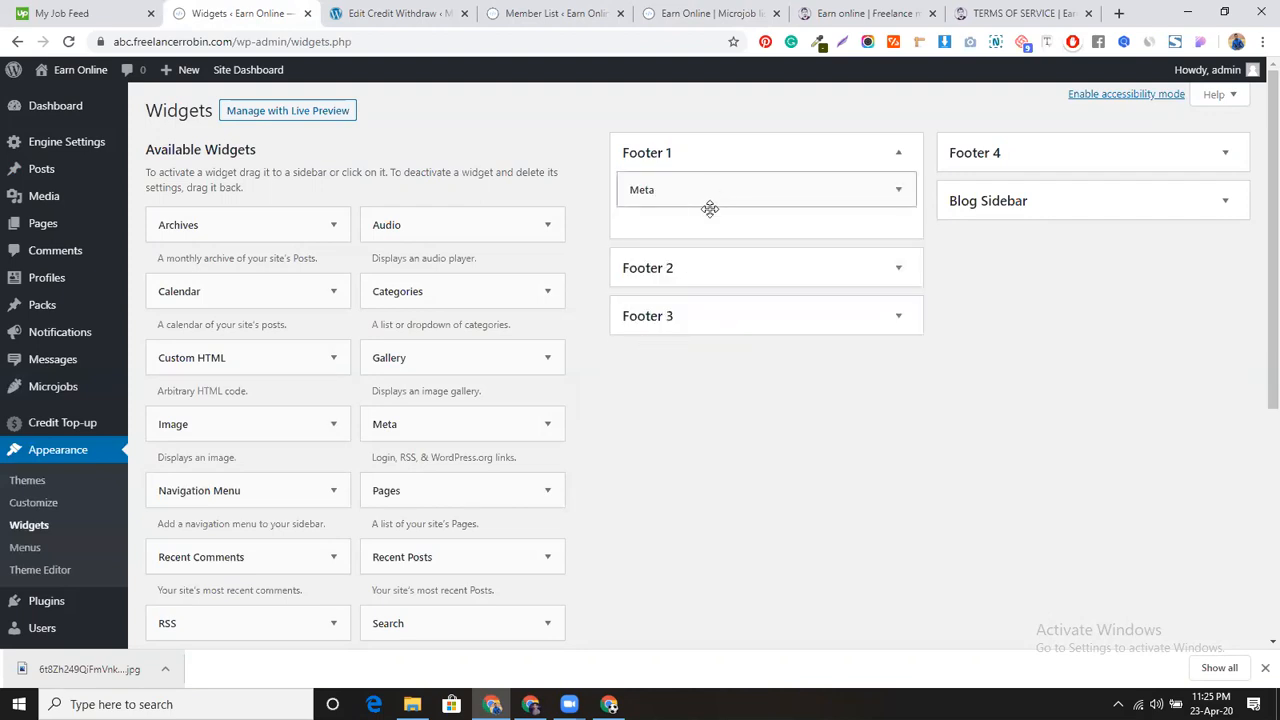
{"action": "left_click", "coordinate": [709, 204]}
{"action": "left_click", "coordinate": [645, 280]}
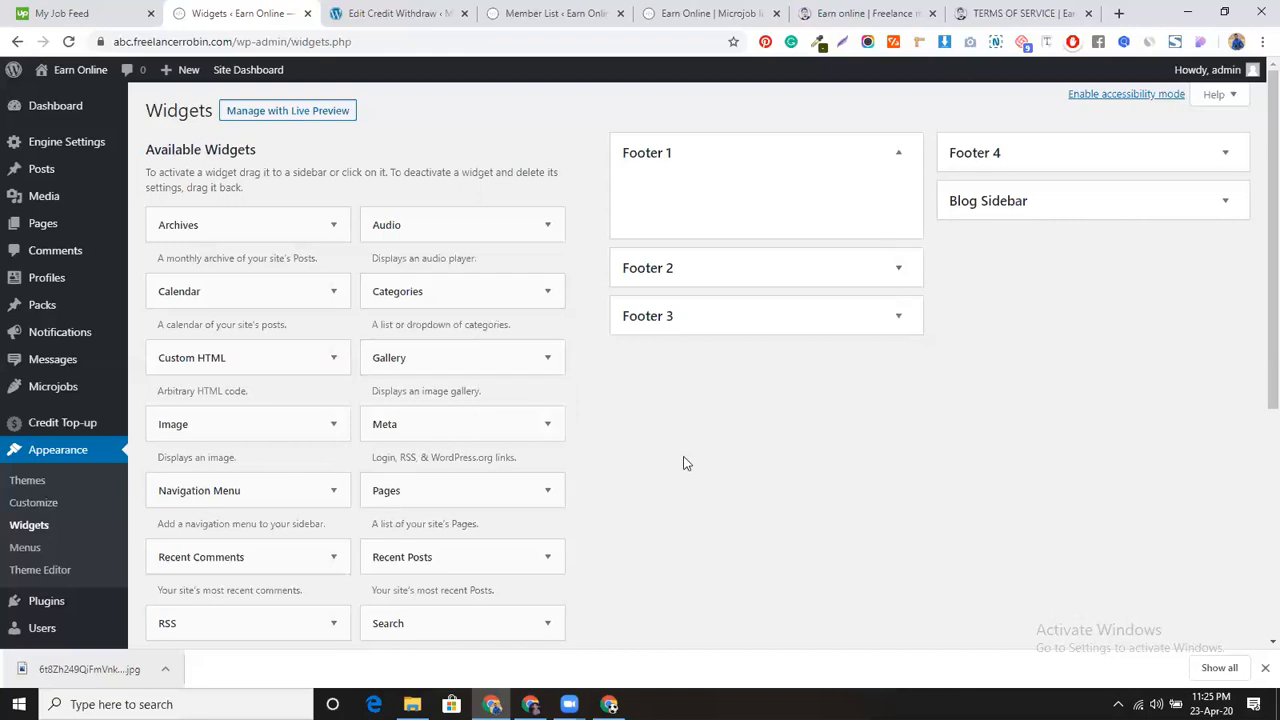
Step: Add a Navigation Menu widget to Footer 1 showing Footer1, titled DISCOVER, and save it
{"action": "left_click_drag", "start_coordinate": [251, 491], "coordinate": [741, 180]}
{"action": "left_click", "coordinate": [742, 288]}
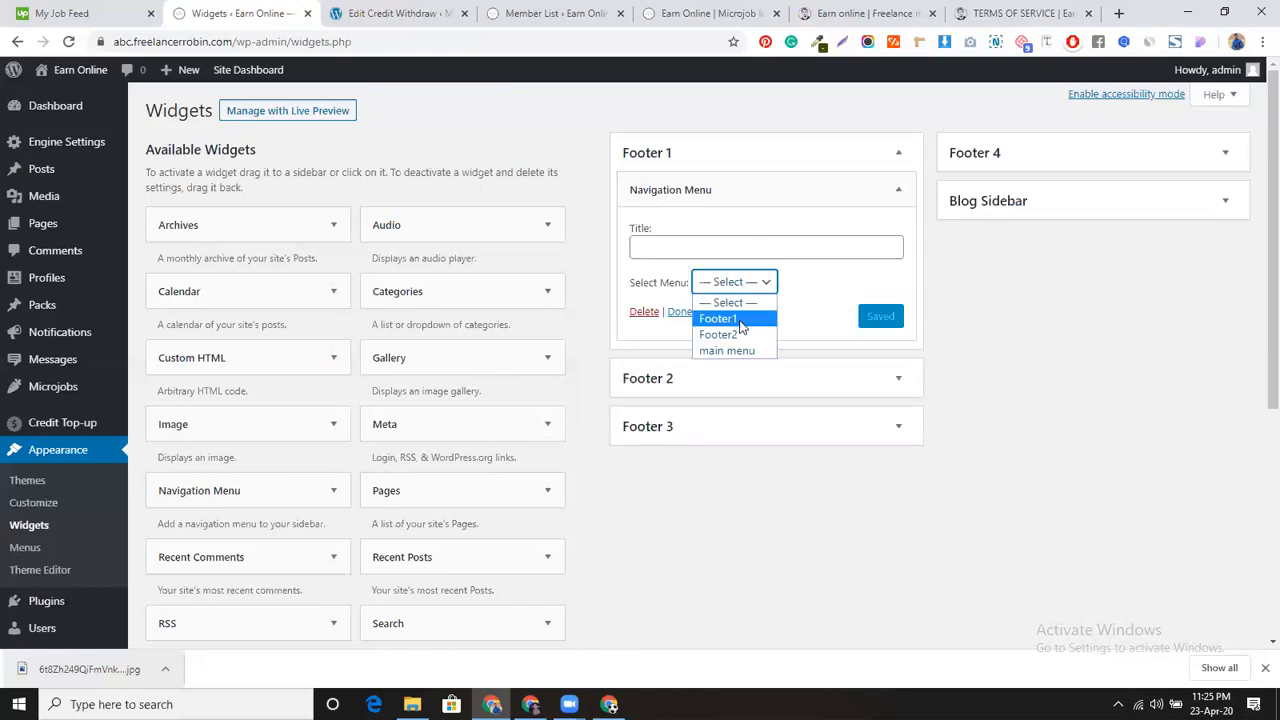
{"action": "left_click", "coordinate": [741, 319]}
{"action": "left_click", "coordinate": [707, 245]}
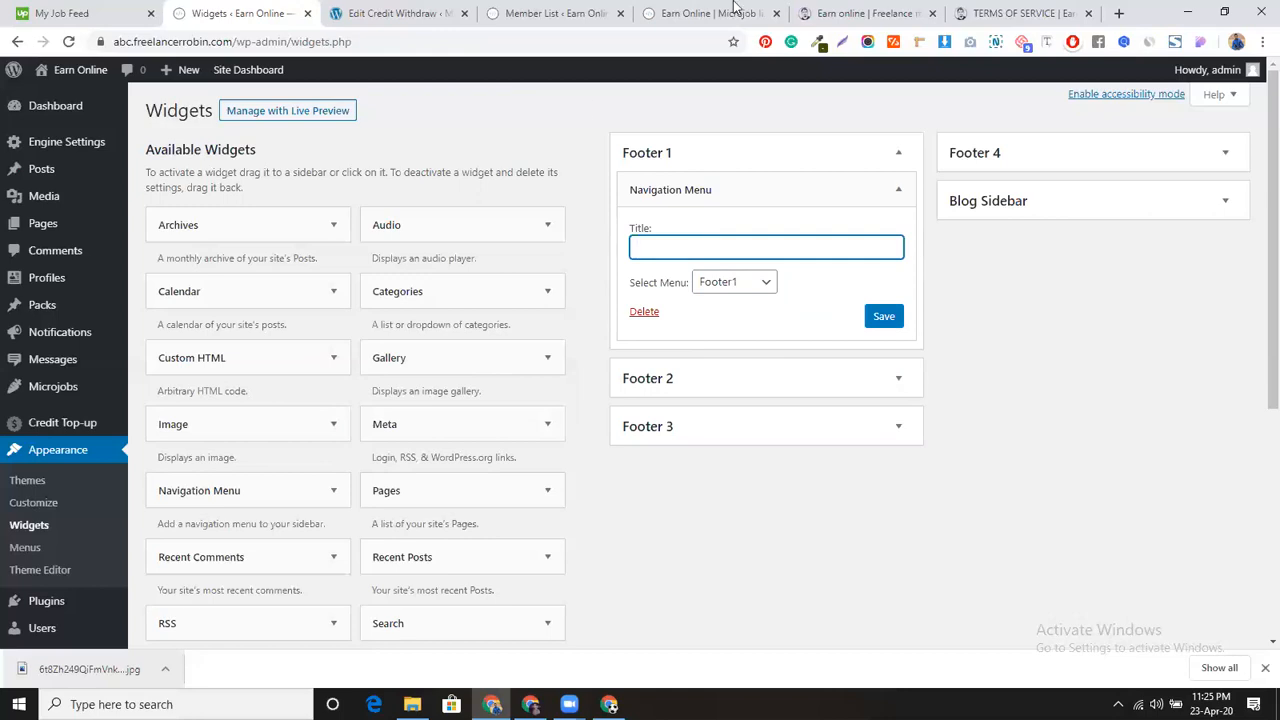
{"action": "left_click", "coordinate": [852, 12]}
{"action": "left_click_drag", "start_coordinate": [170, 469], "coordinate": [270, 465]}
{"action": "key", "text": "ctrl+c"}
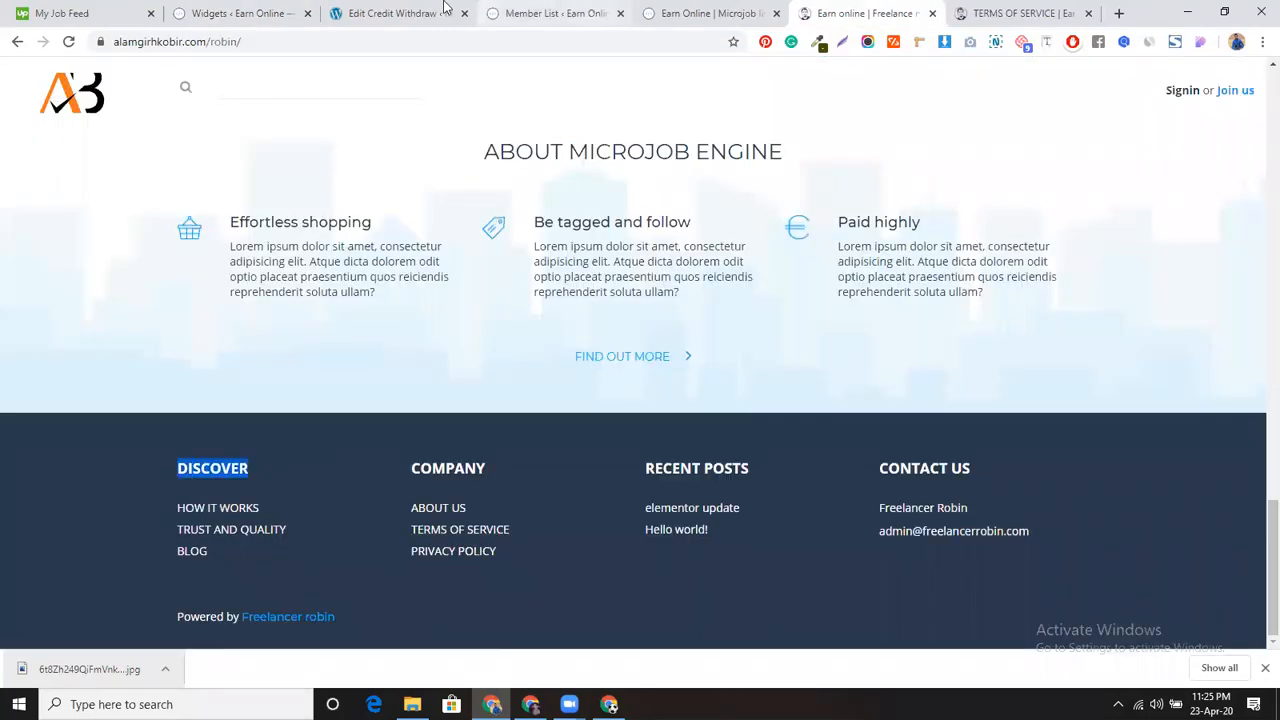
{"action": "left_click", "coordinate": [240, 13]}
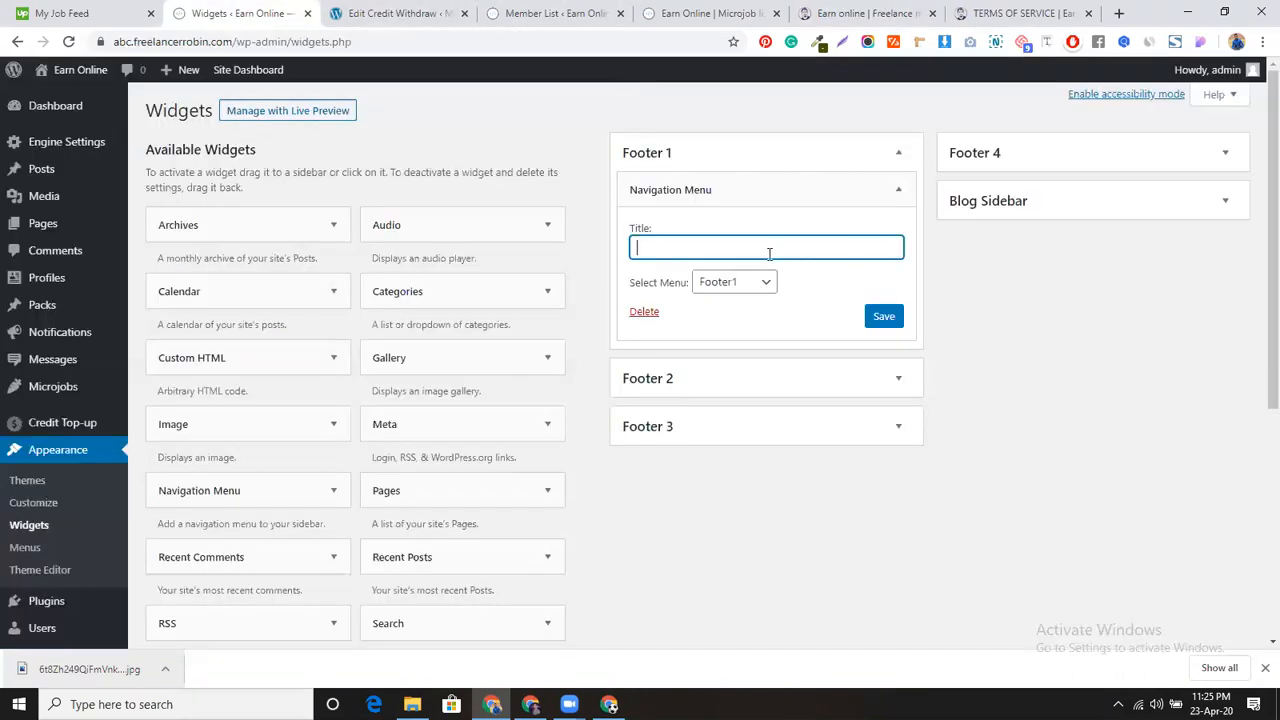
{"action": "key", "text": "ctrl+v"}
{"action": "left_click", "coordinate": [881, 320]}
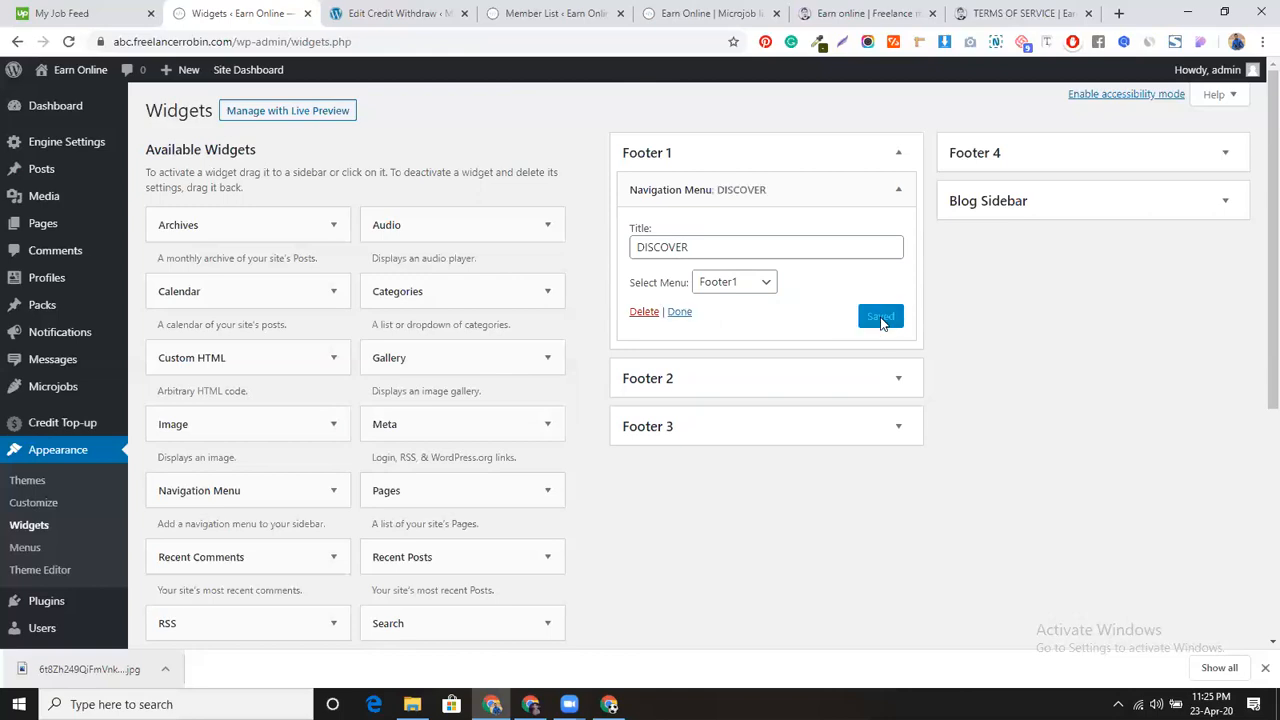
Step: Add a Navigation Menu widget to Footer 2 and copy the COMPANY heading from the reference footer
{"action": "left_click", "coordinate": [678, 314]}
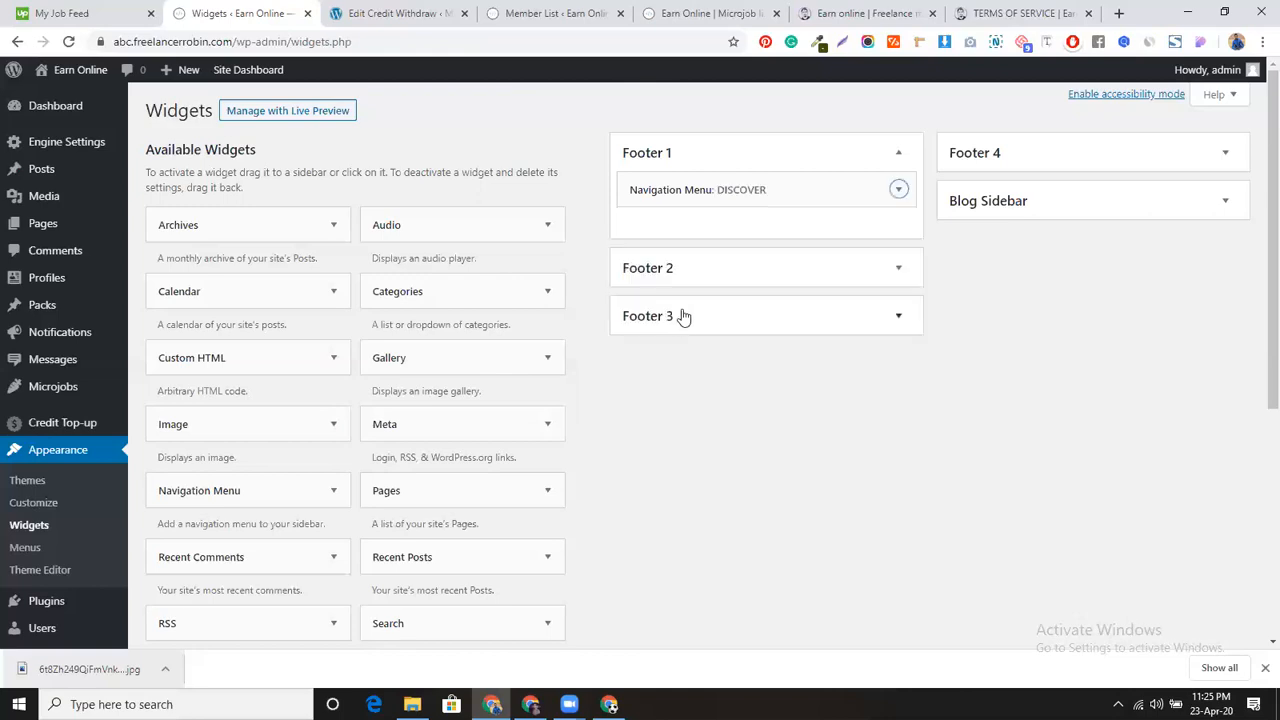
{"action": "left_click", "coordinate": [740, 276]}
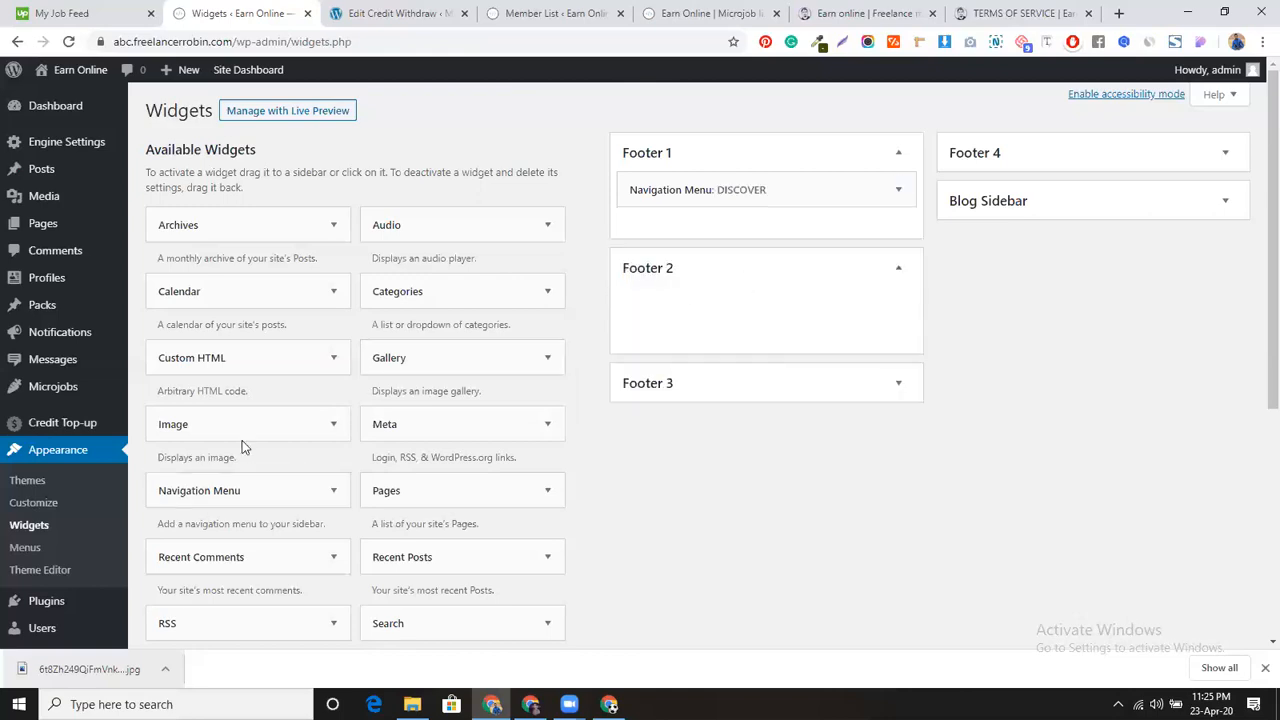
{"action": "left_click_drag", "start_coordinate": [646, 327], "coordinate": [800, 310]}
{"action": "left_click", "coordinate": [824, 12]}
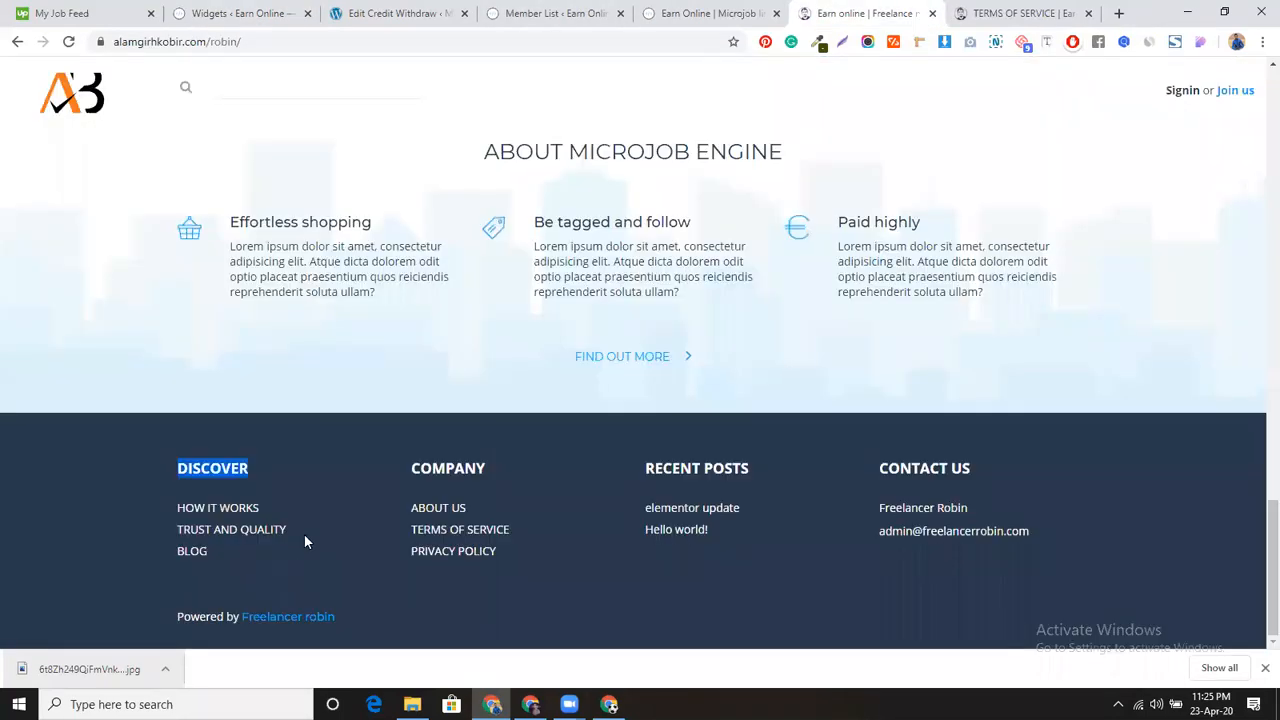
{"action": "left_click_drag", "start_coordinate": [396, 474], "coordinate": [521, 467]}
{"action": "key", "text": "ctrl+c"}
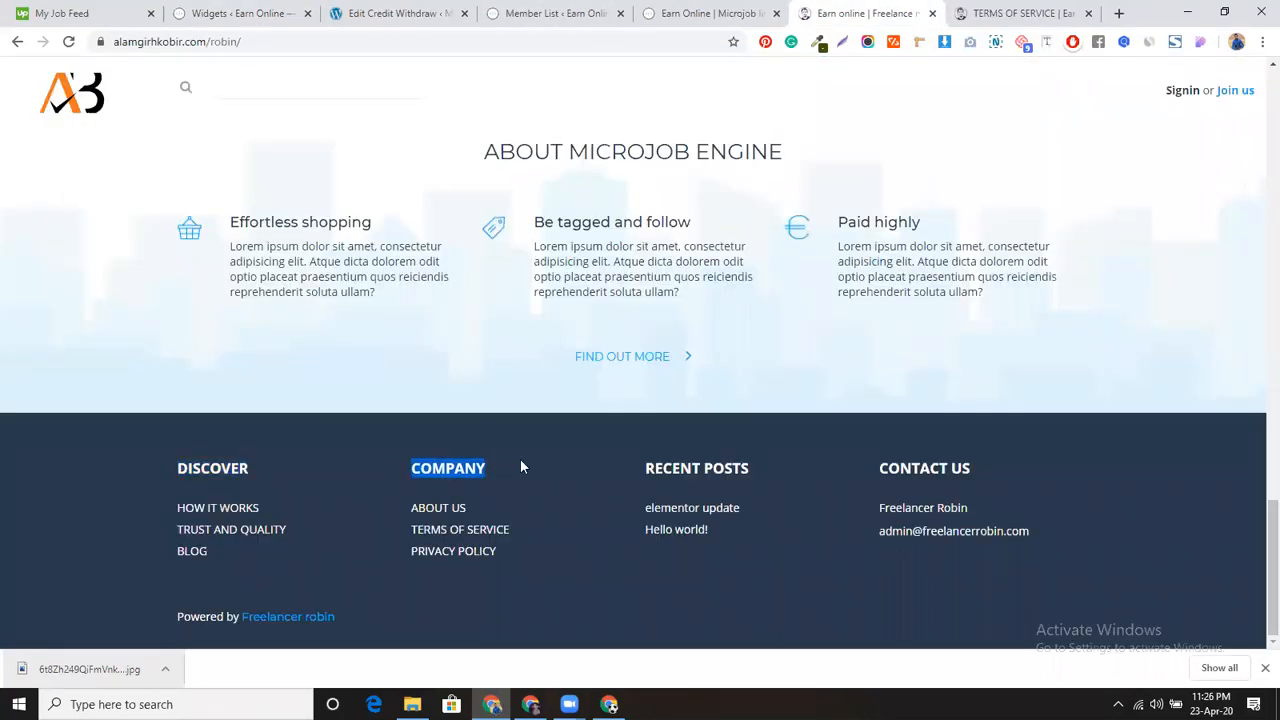
{"action": "left_click", "coordinate": [594, 12]}
{"action": "left_click", "coordinate": [420, 13]}
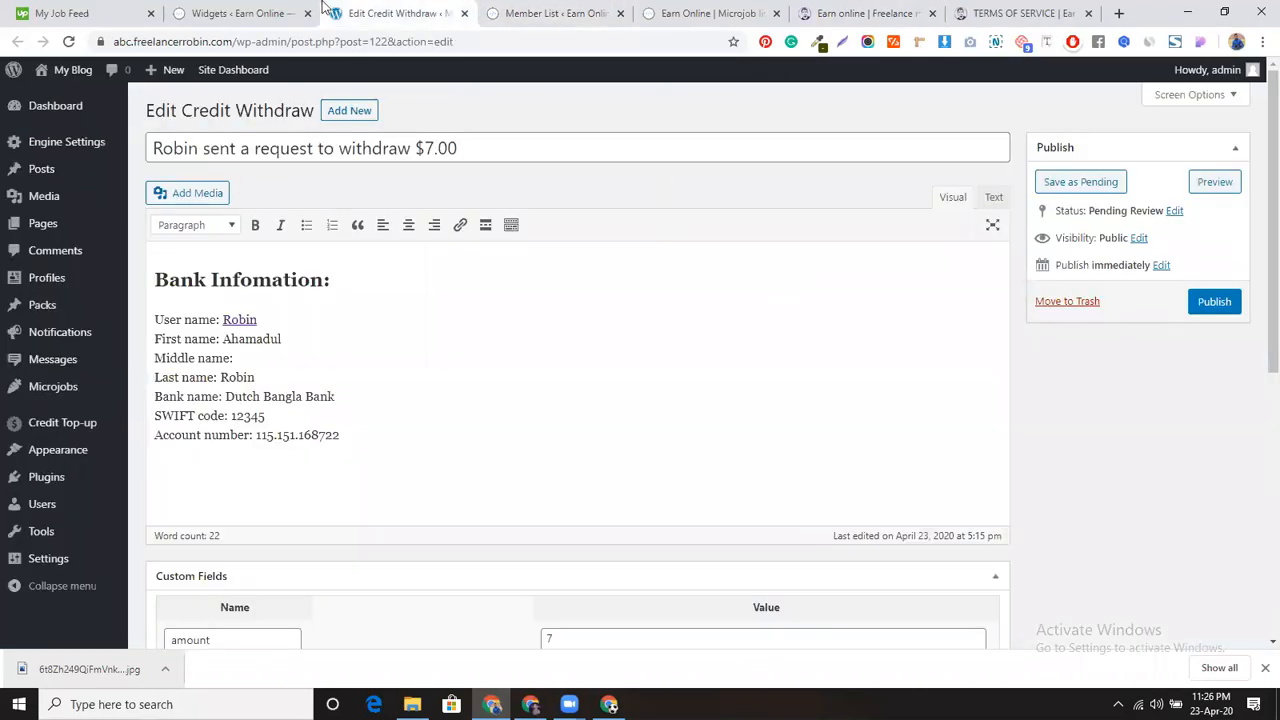
{"action": "left_click", "coordinate": [290, 12]}
Step: Title the Footer 2 widget COMPANY, select the Footer2 menu, and save it
{"action": "left_click", "coordinate": [694, 366]}
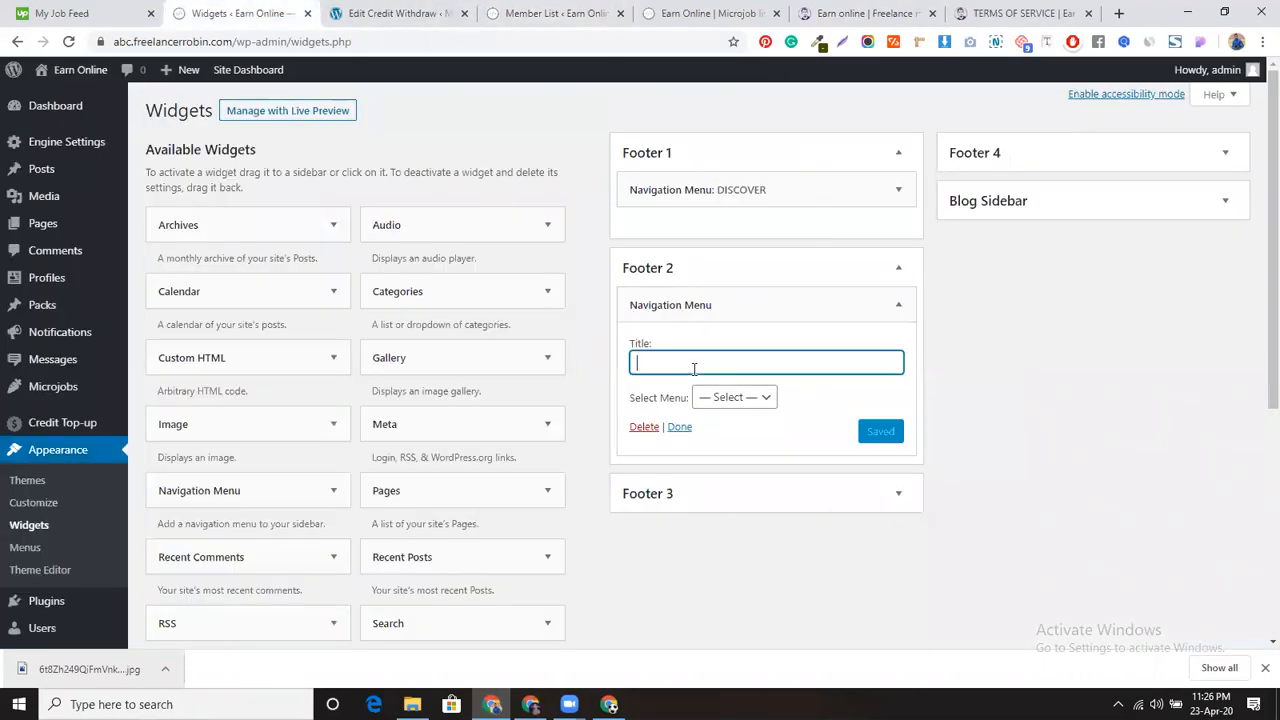
{"action": "key", "text": "ctrl+v"}
{"action": "left_click", "coordinate": [734, 397]}
{"action": "left_click", "coordinate": [703, 450]}
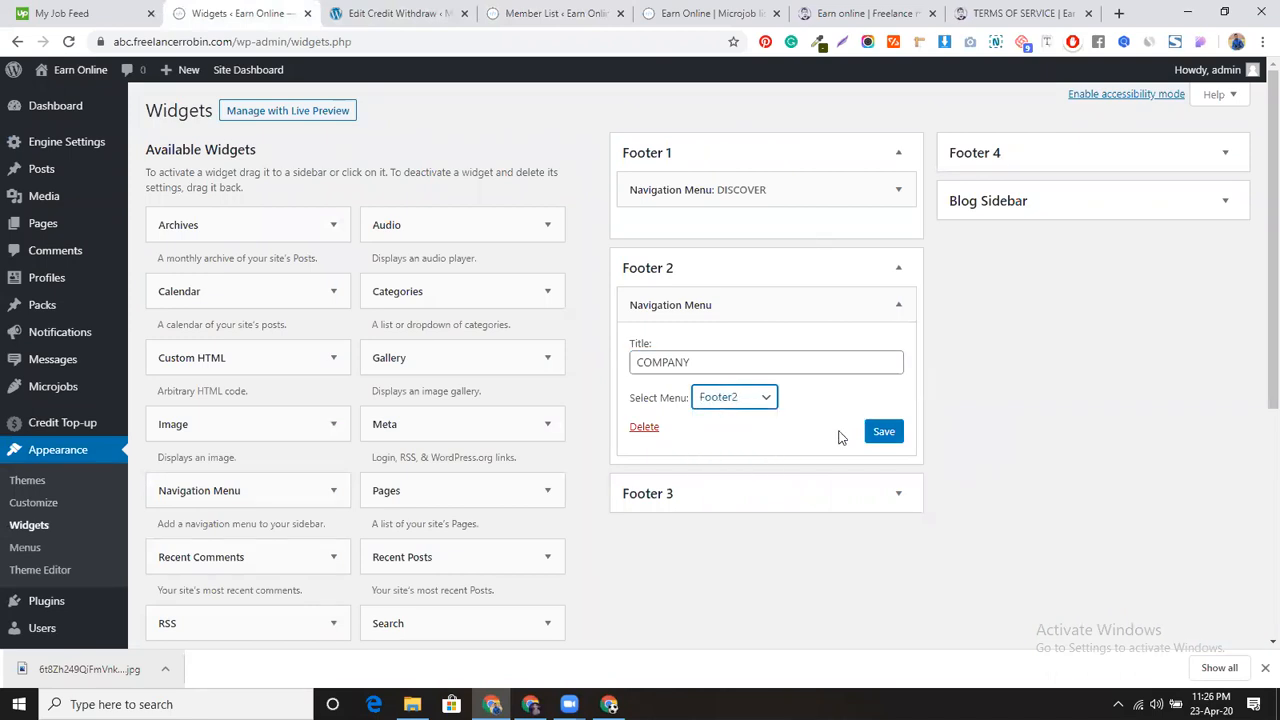
{"action": "left_click", "coordinate": [884, 432]}
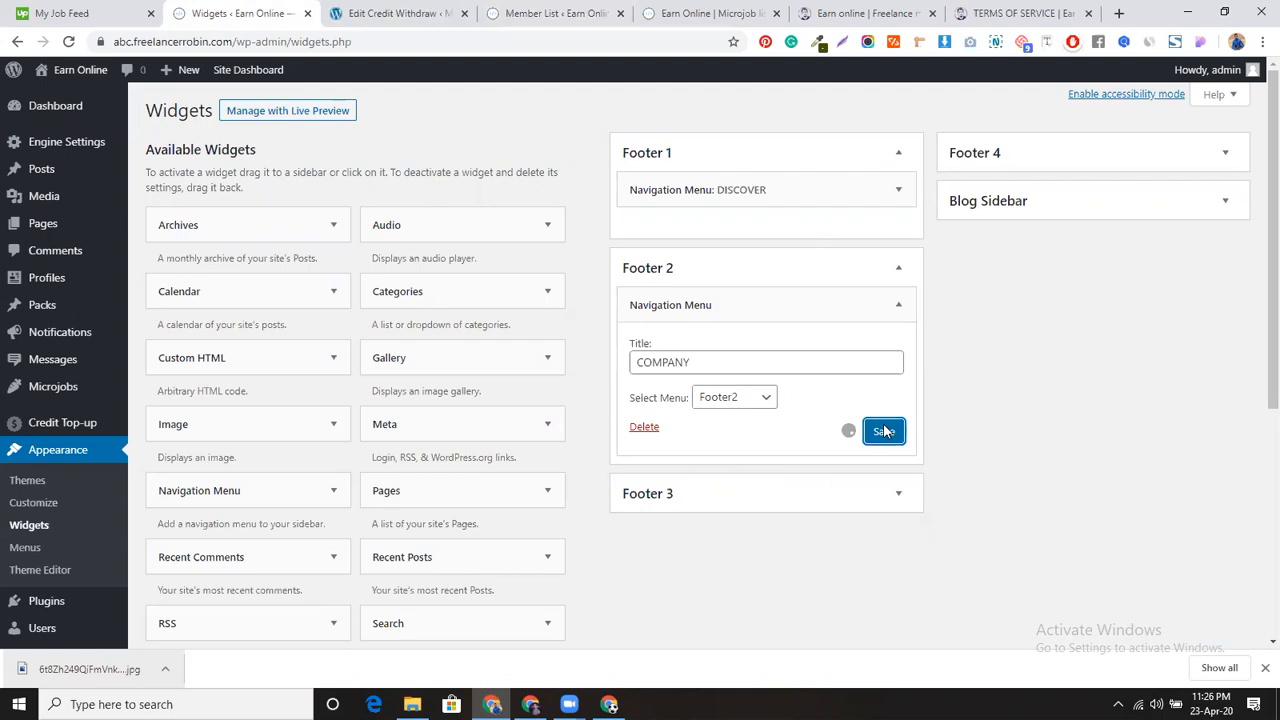
{"action": "left_click", "coordinate": [677, 431]}
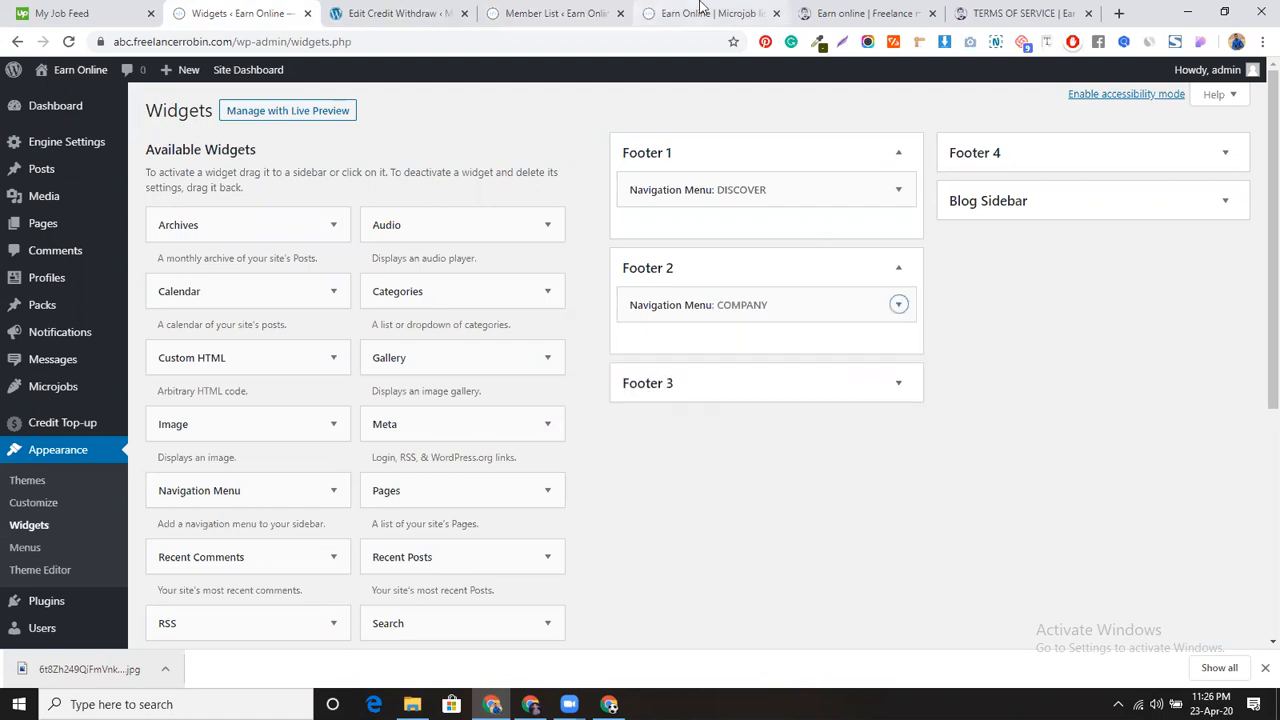
{"action": "left_click", "coordinate": [866, 13]}
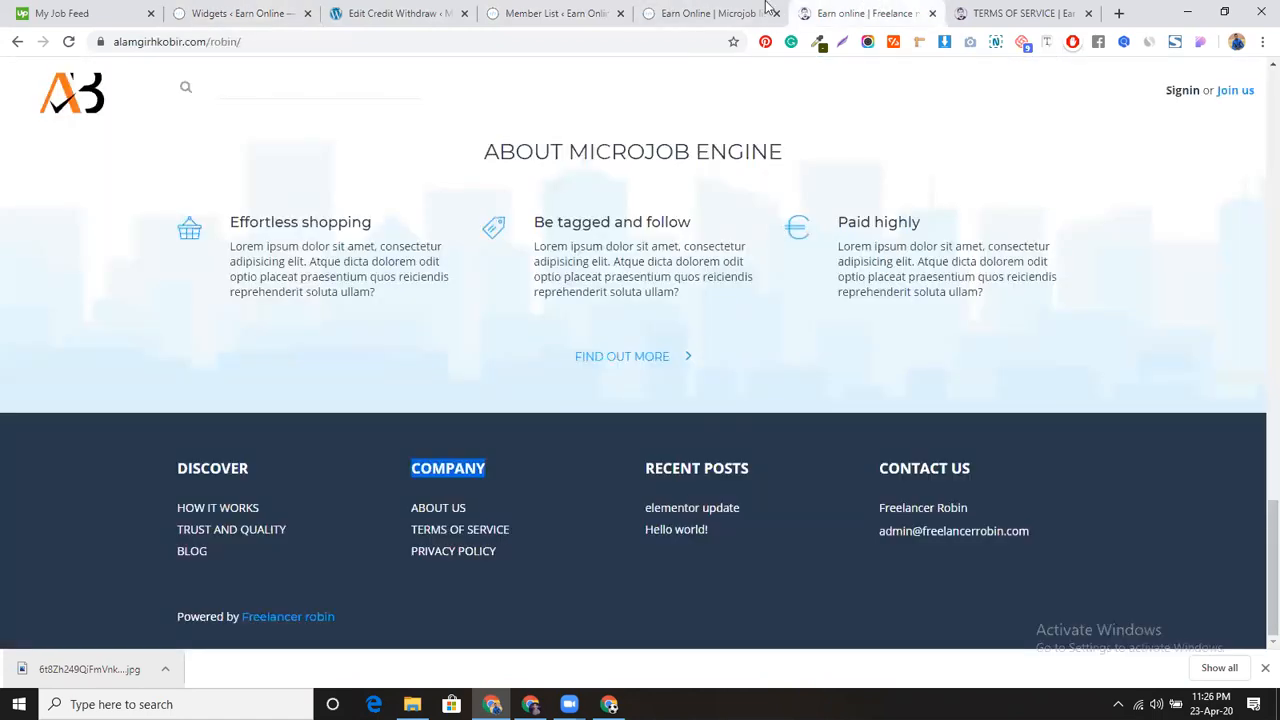
Step: Add a Recent Posts widget to Footer 3 titled RECENT POSTS showing 3 posts, and save it
{"action": "left_click", "coordinate": [292, 12]}
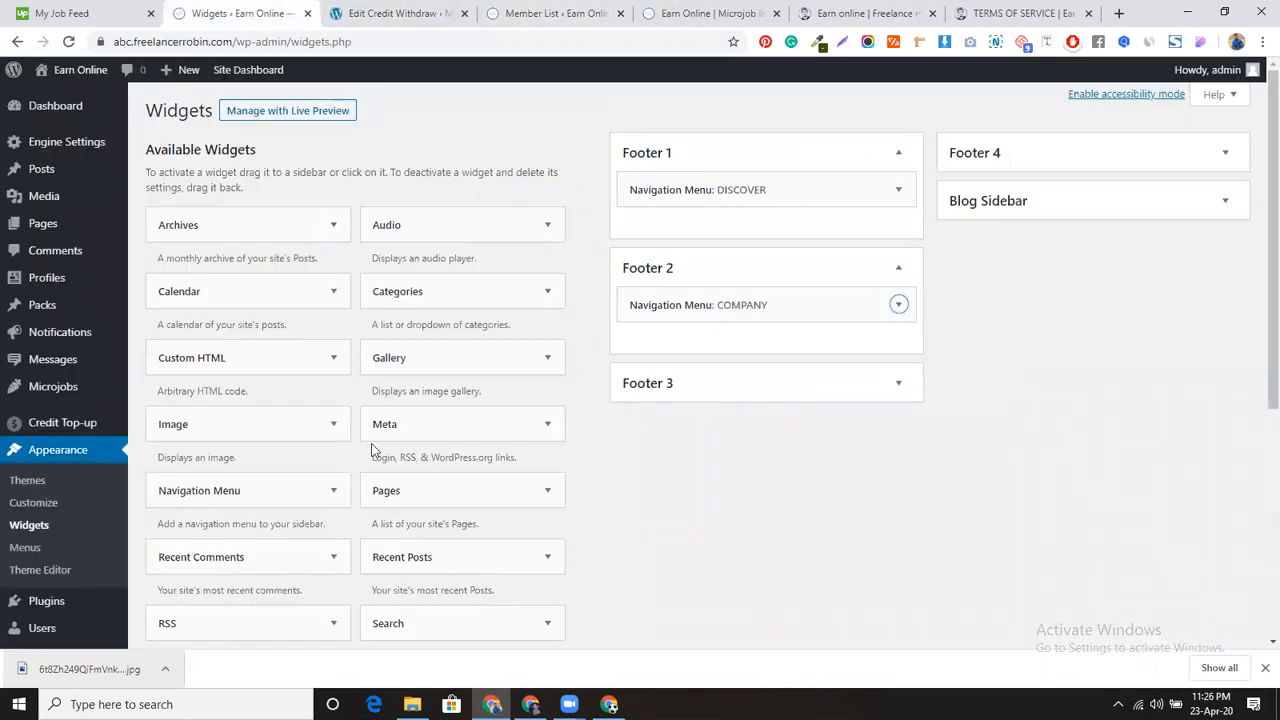
{"action": "scroll", "coordinate": [287, 448], "scroll_direction": "down", "scroll_amount": 2}
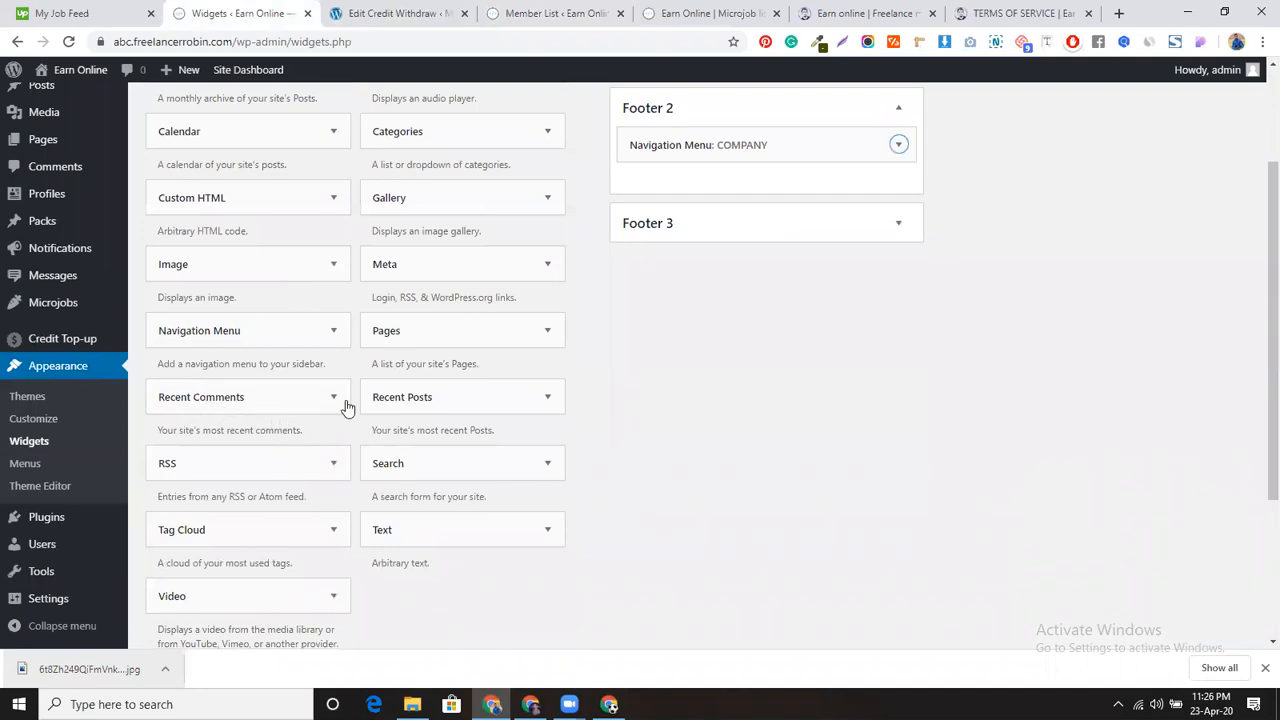
{"action": "left_click_drag", "start_coordinate": [417, 403], "coordinate": [721, 245]}
{"action": "left_click", "coordinate": [702, 315]}
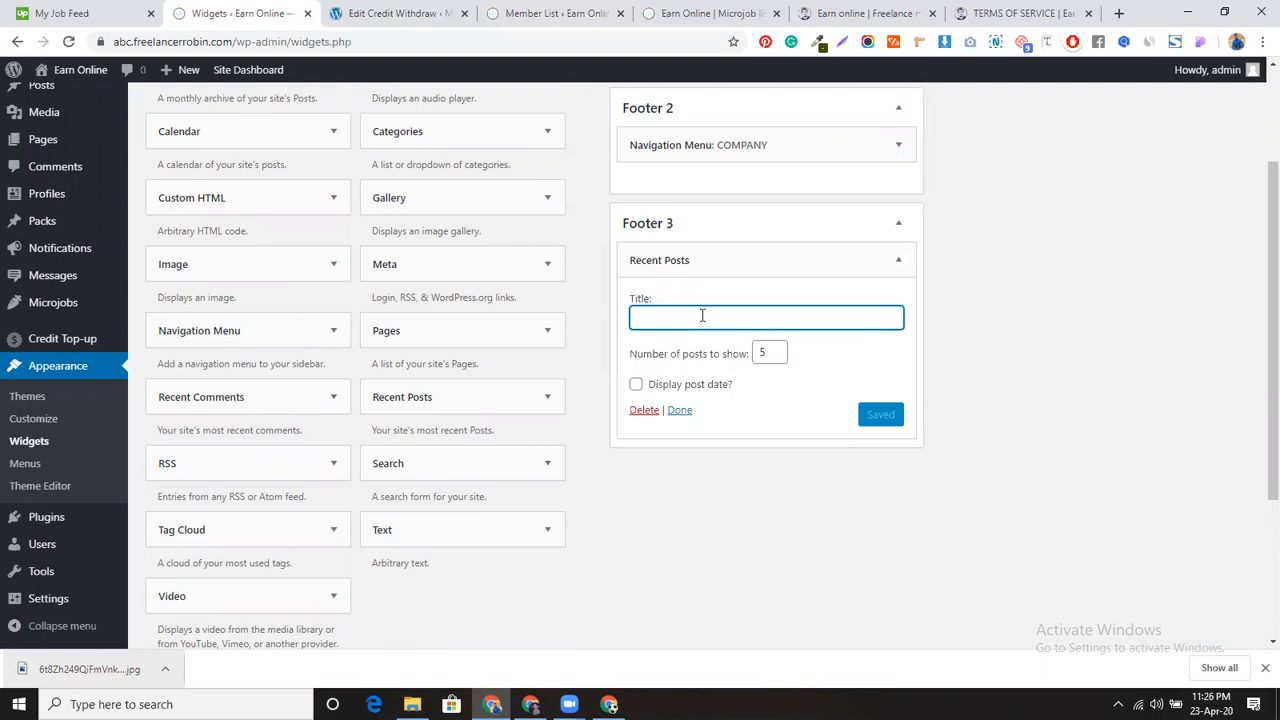
{"action": "left_click", "coordinate": [862, 13]}
{"action": "left_click_drag", "start_coordinate": [645, 470], "coordinate": [751, 474]}
{"action": "key", "text": "ctrl+c"}
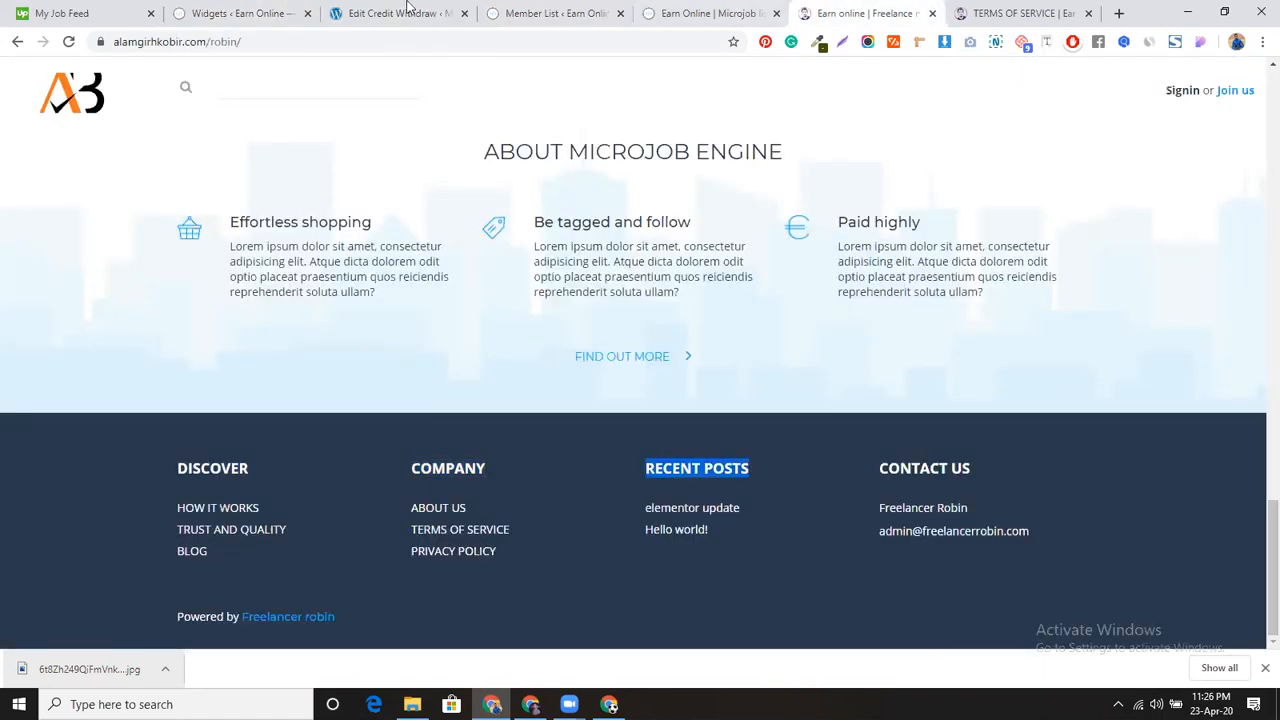
{"action": "left_click", "coordinate": [245, 13]}
{"action": "key", "text": "ctrl+v"}
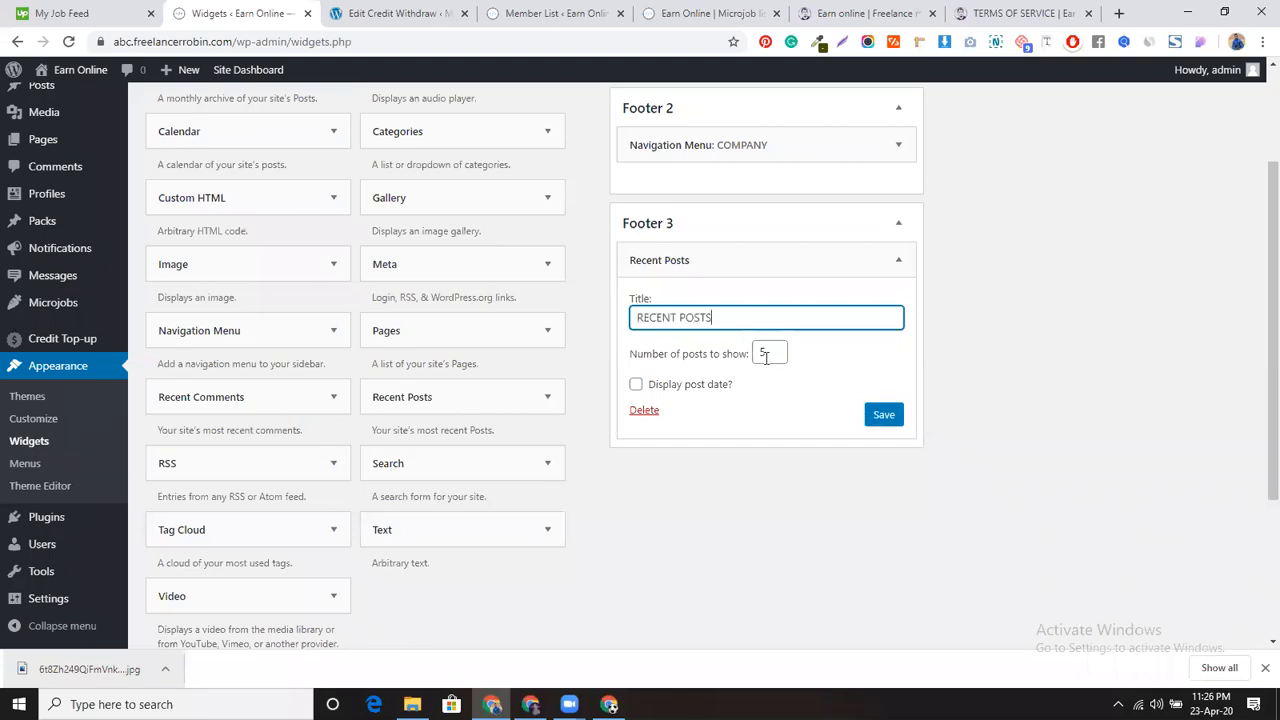
{"action": "left_click", "coordinate": [780, 358]}
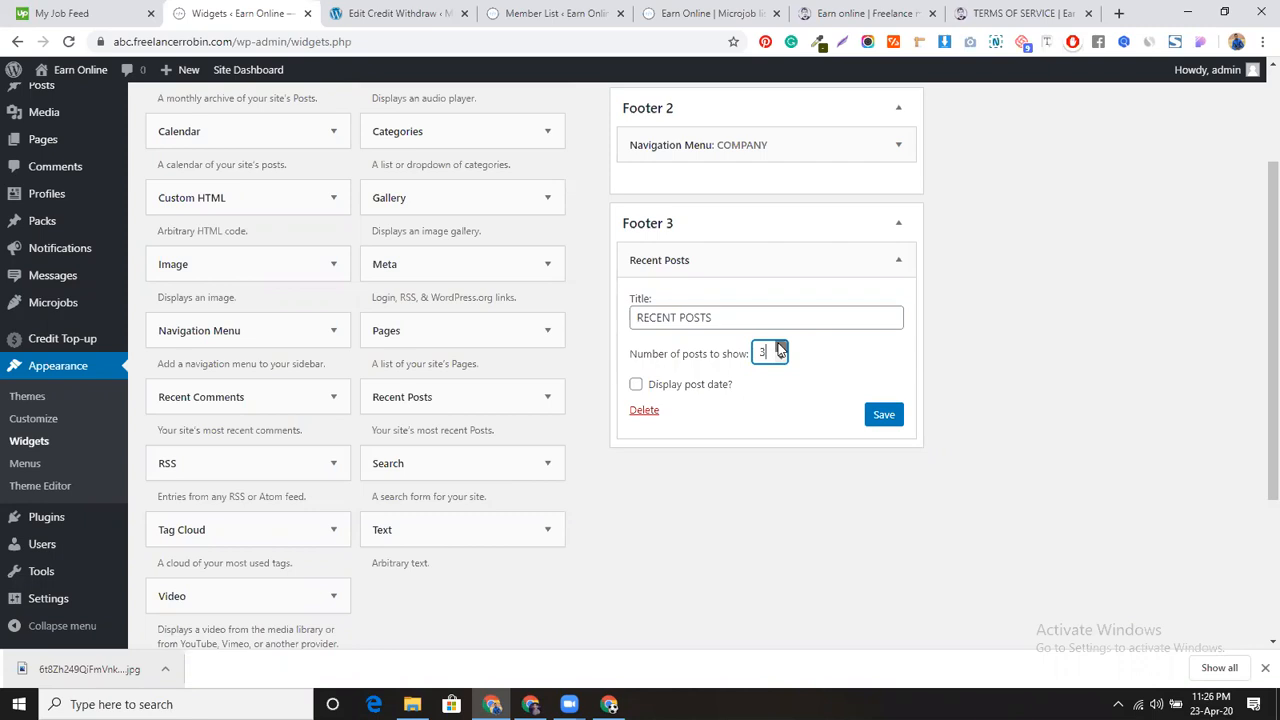
{"action": "left_click", "coordinate": [884, 417]}
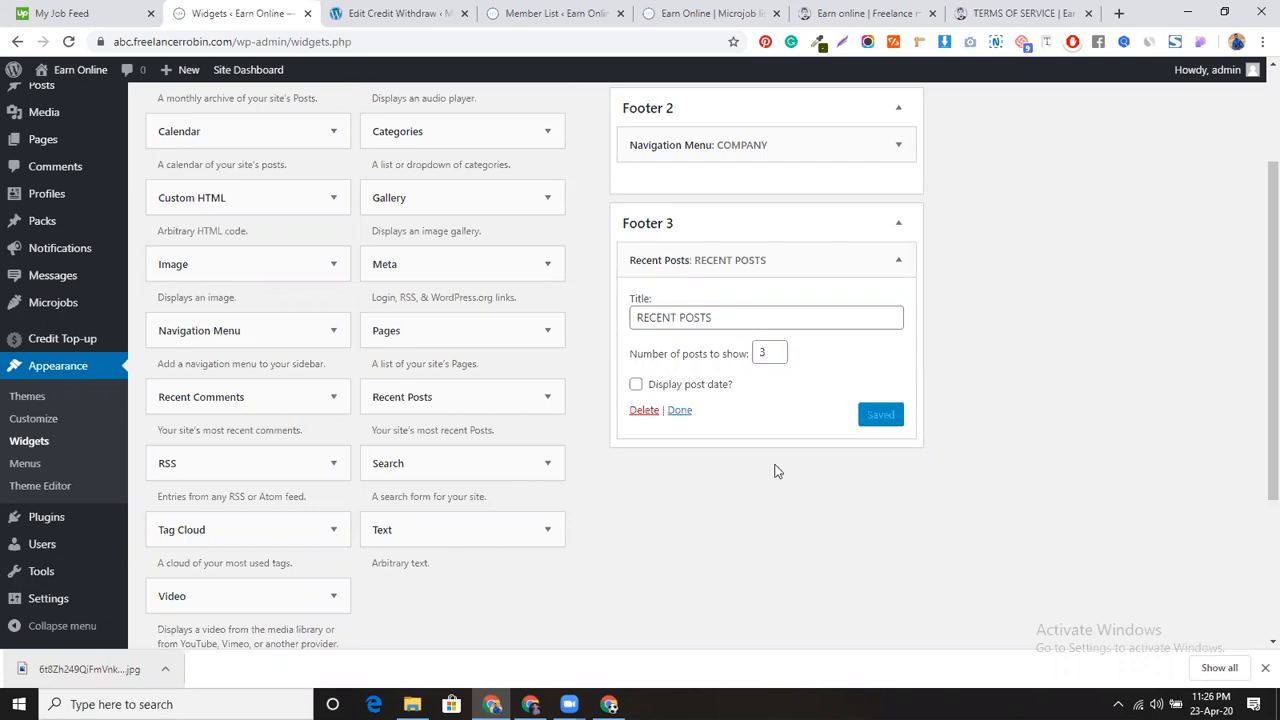
Step: Copy the CONTACT US heading from the reference site's footer
{"action": "scroll", "coordinate": [776, 470], "scroll_direction": "up", "scroll_amount": 3}
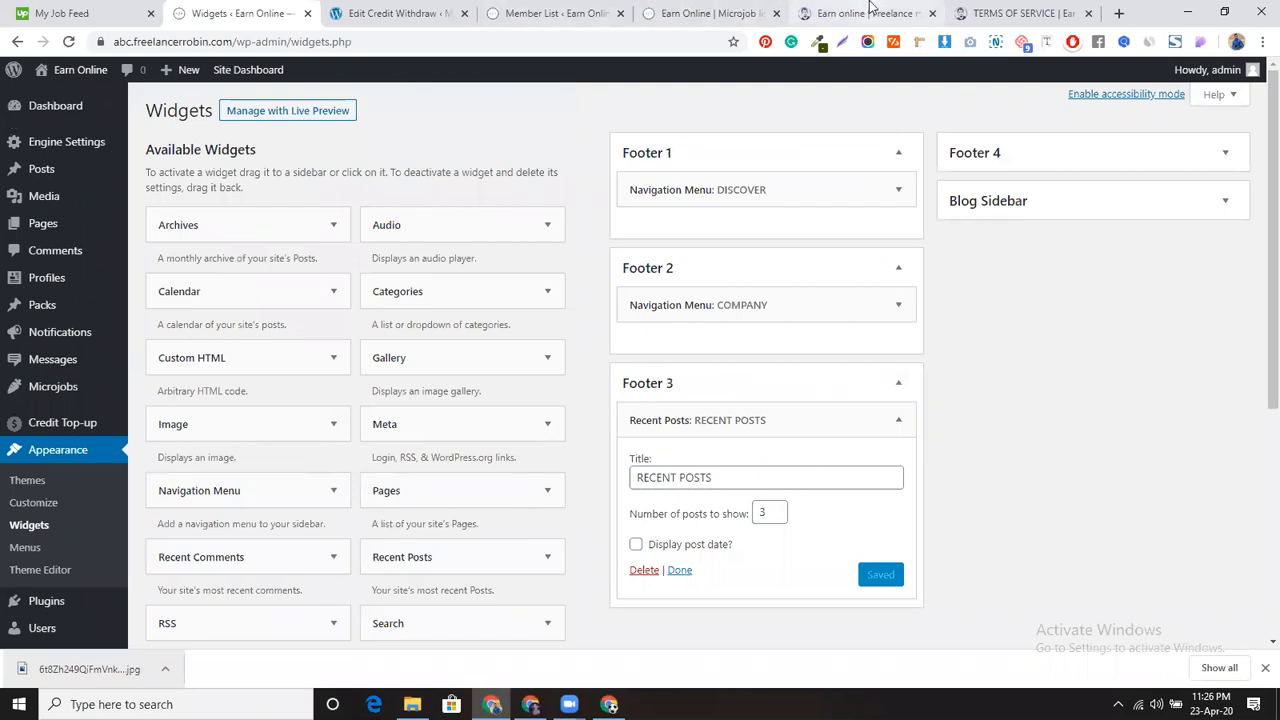
{"action": "left_click", "coordinate": [830, 13]}
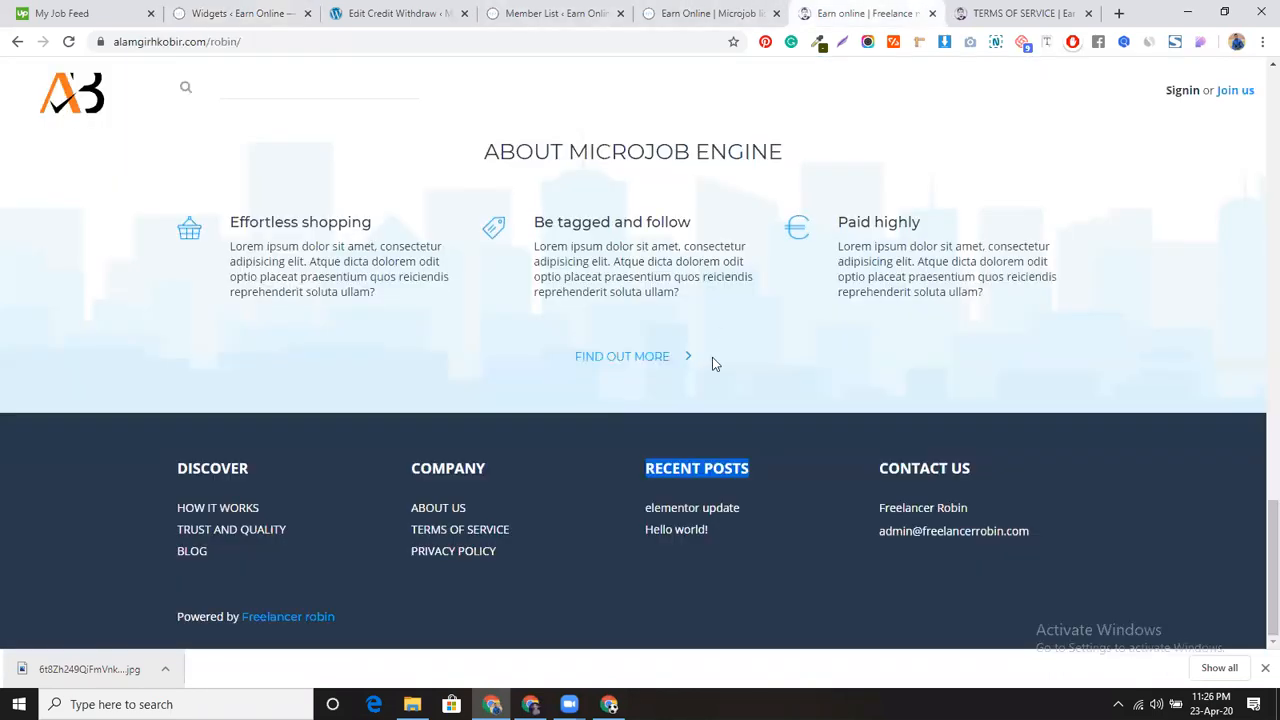
{"action": "triple_click", "coordinate": [952, 467]}
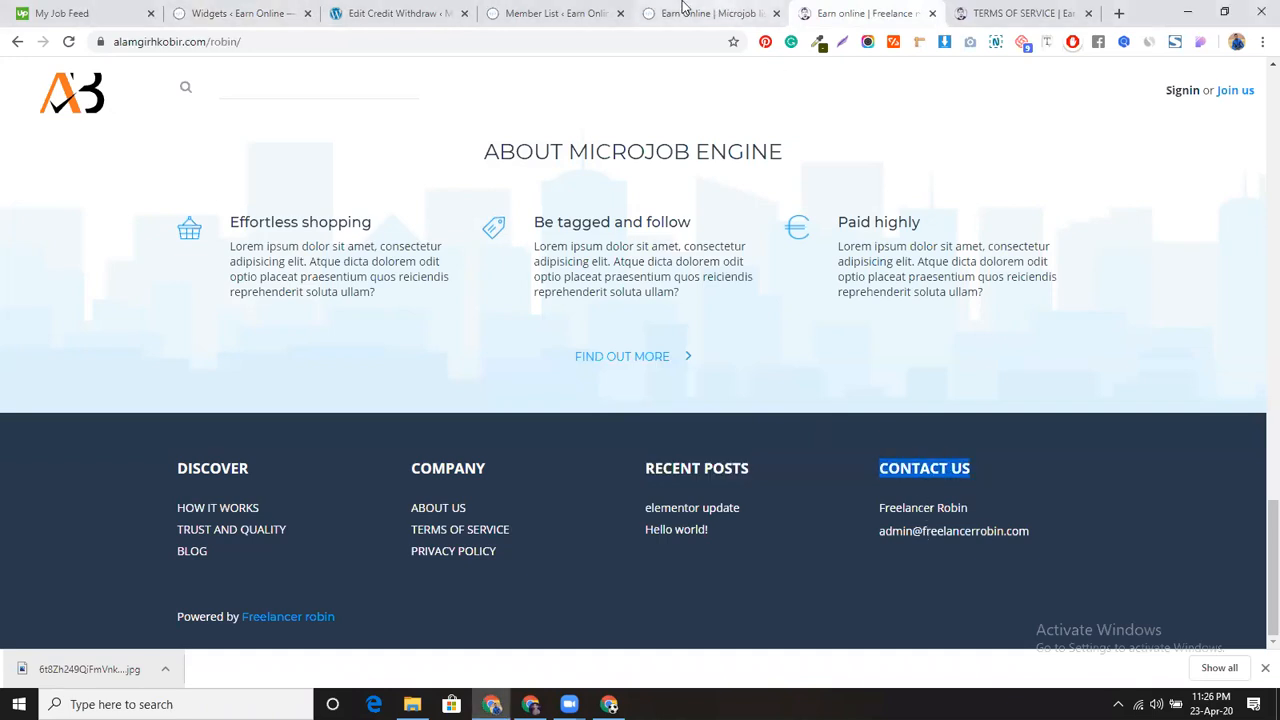
{"action": "left_click", "coordinate": [301, 5]}
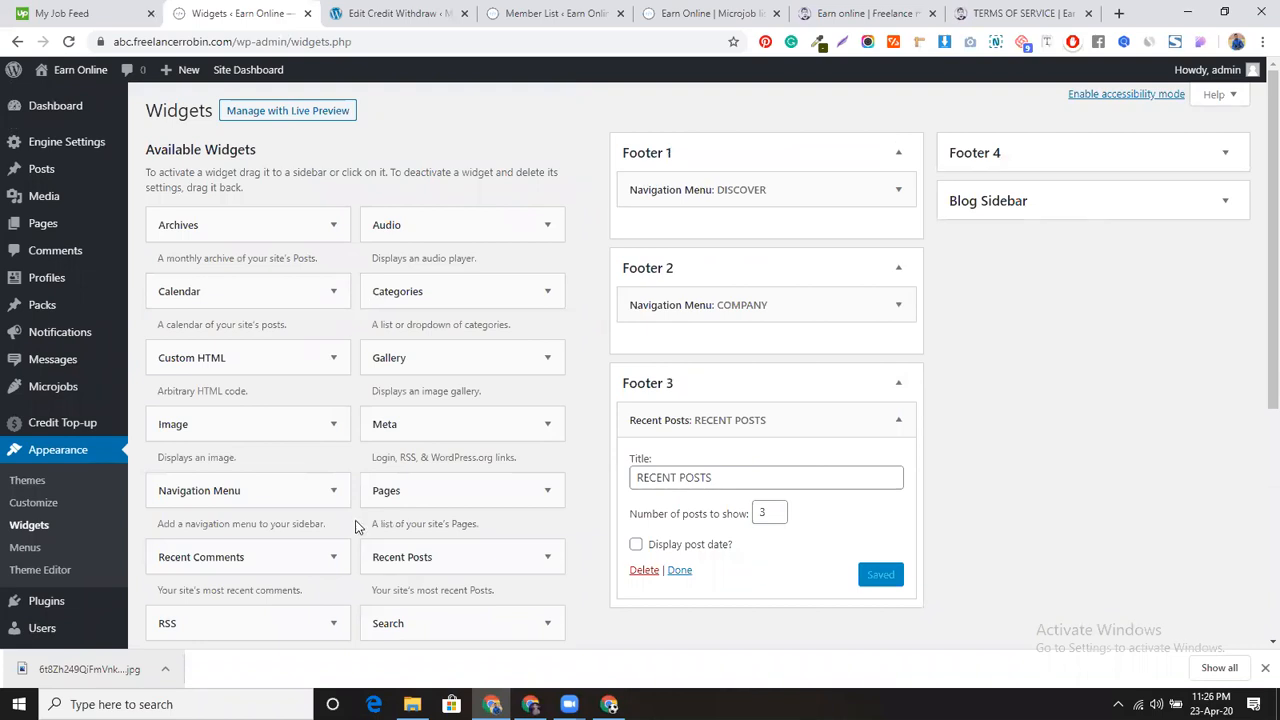
Step: Add a Text widget to Footer 4 titled CONTACT US with the copied contact name and e-mail, and save
{"action": "scroll", "coordinate": [357, 524], "scroll_direction": "down", "scroll_amount": 2}
{"action": "left_click_drag", "start_coordinate": [450, 460], "coordinate": [1034, 190]}
{"action": "left_click", "coordinate": [969, 249]}
{"action": "type", "text": "CONTACT US"}
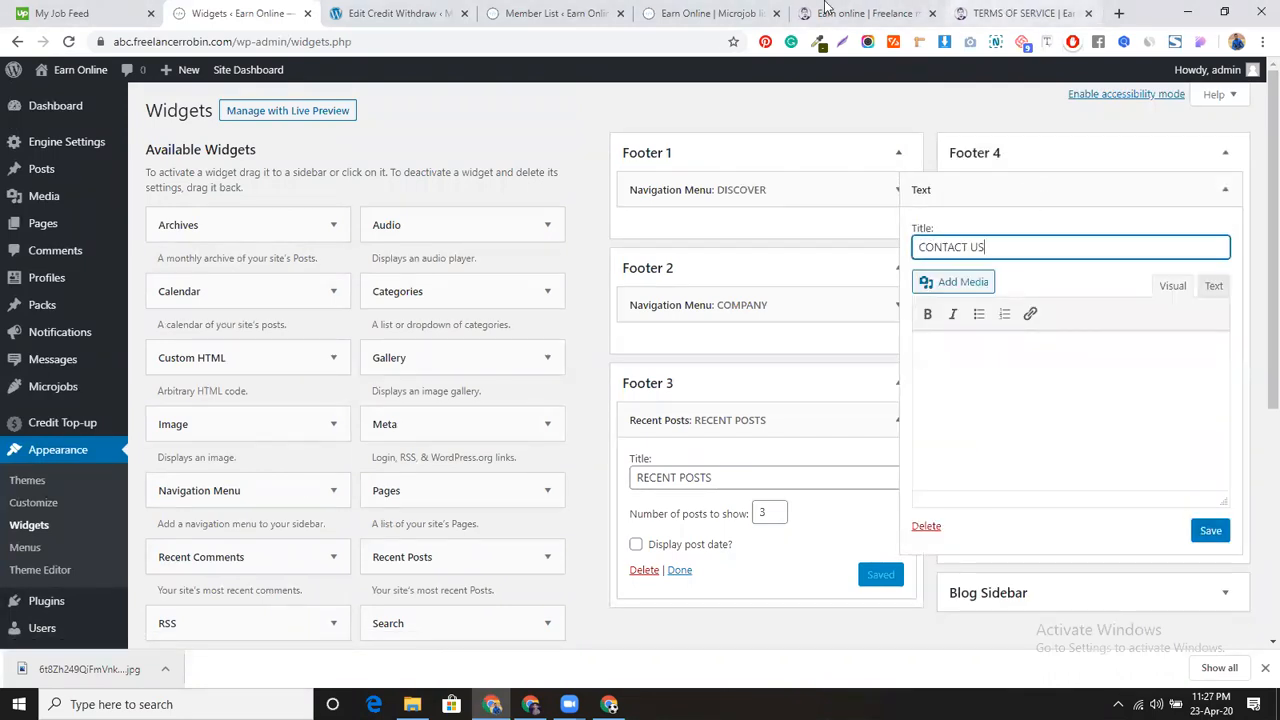
{"action": "left_click", "coordinate": [862, 13]}
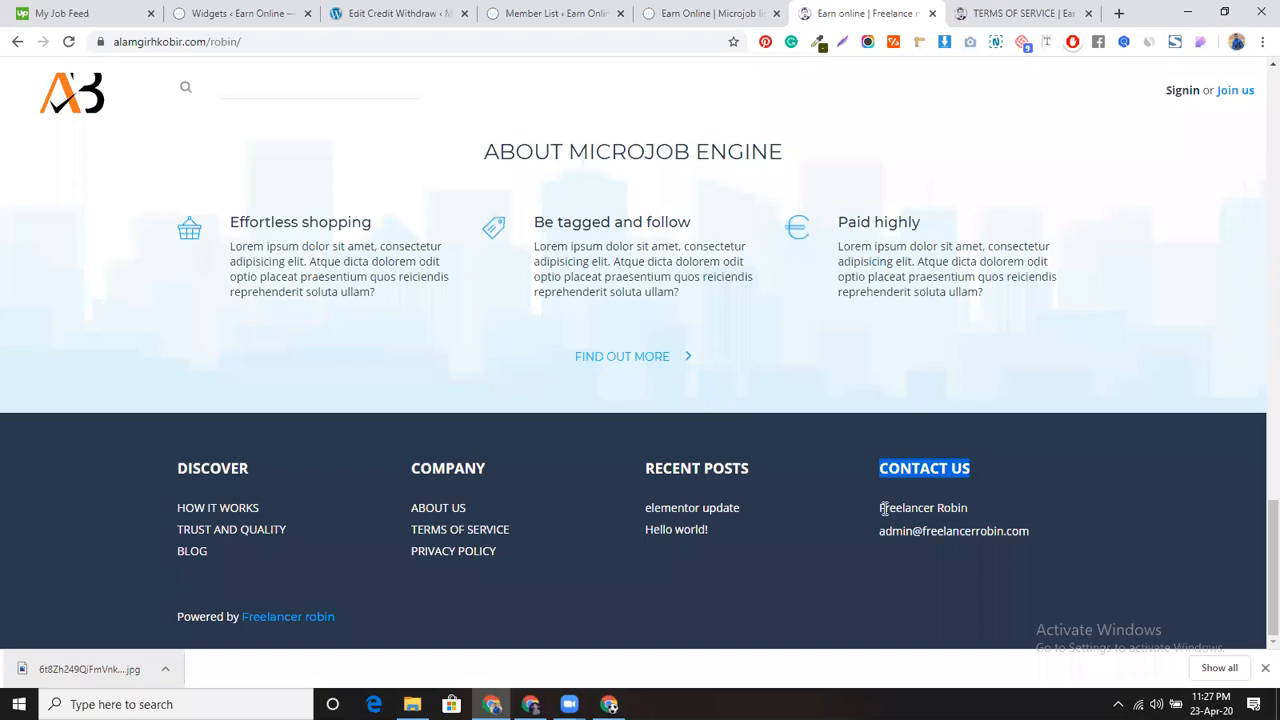
{"action": "left_click_drag", "start_coordinate": [876, 504], "coordinate": [1055, 551]}
{"action": "key", "text": "ctrl+c"}
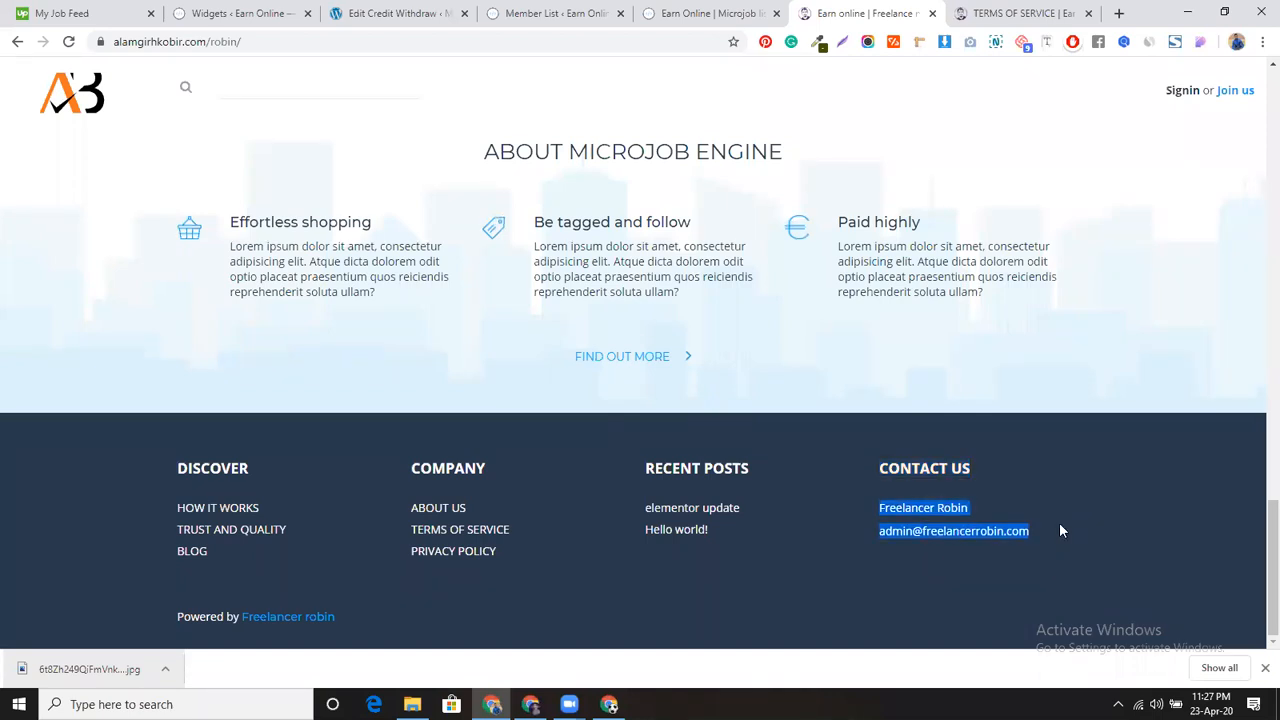
{"action": "left_click", "coordinate": [247, 12]}
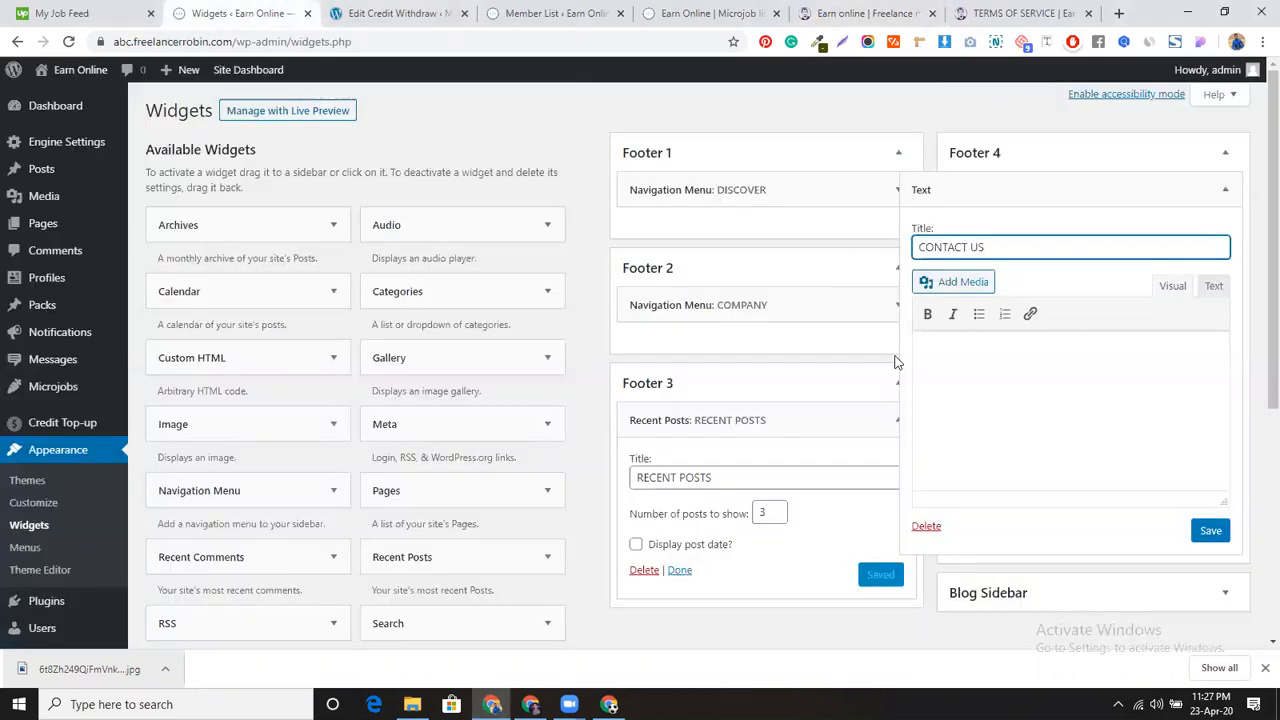
{"action": "left_click", "coordinate": [934, 356]}
{"action": "key", "text": "ctrl+v"}
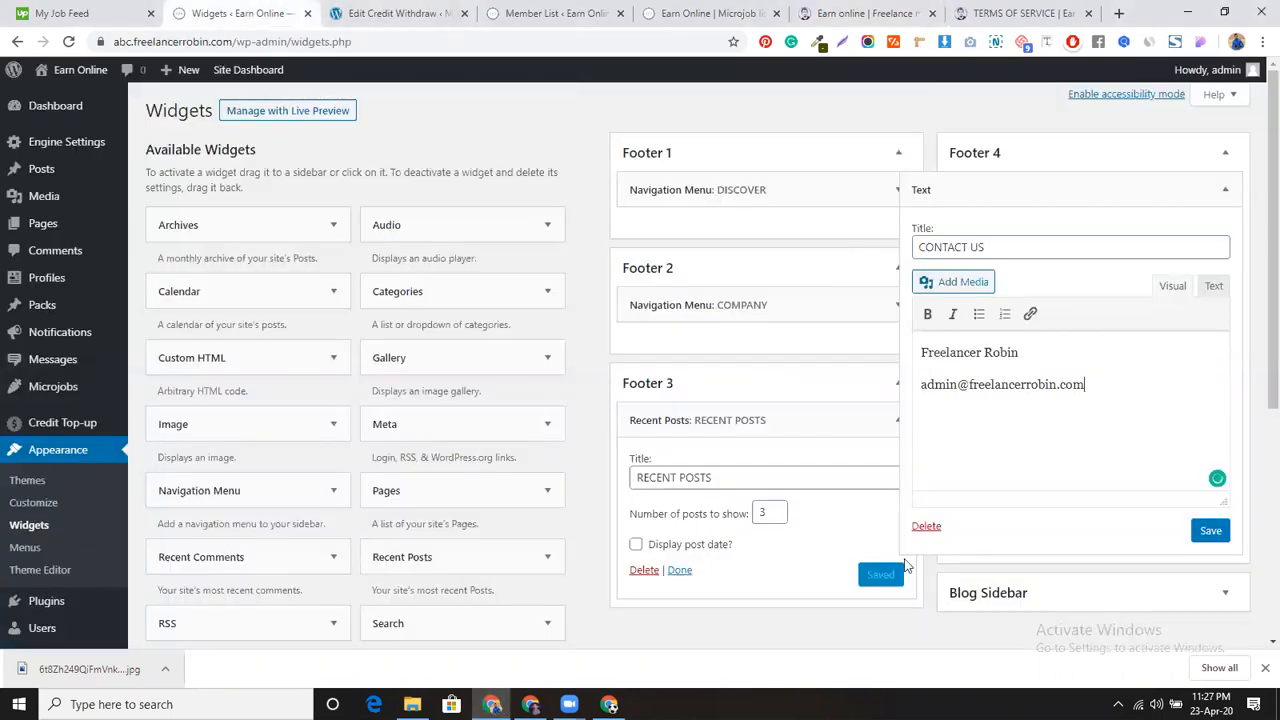
{"action": "left_click", "coordinate": [1213, 532]}
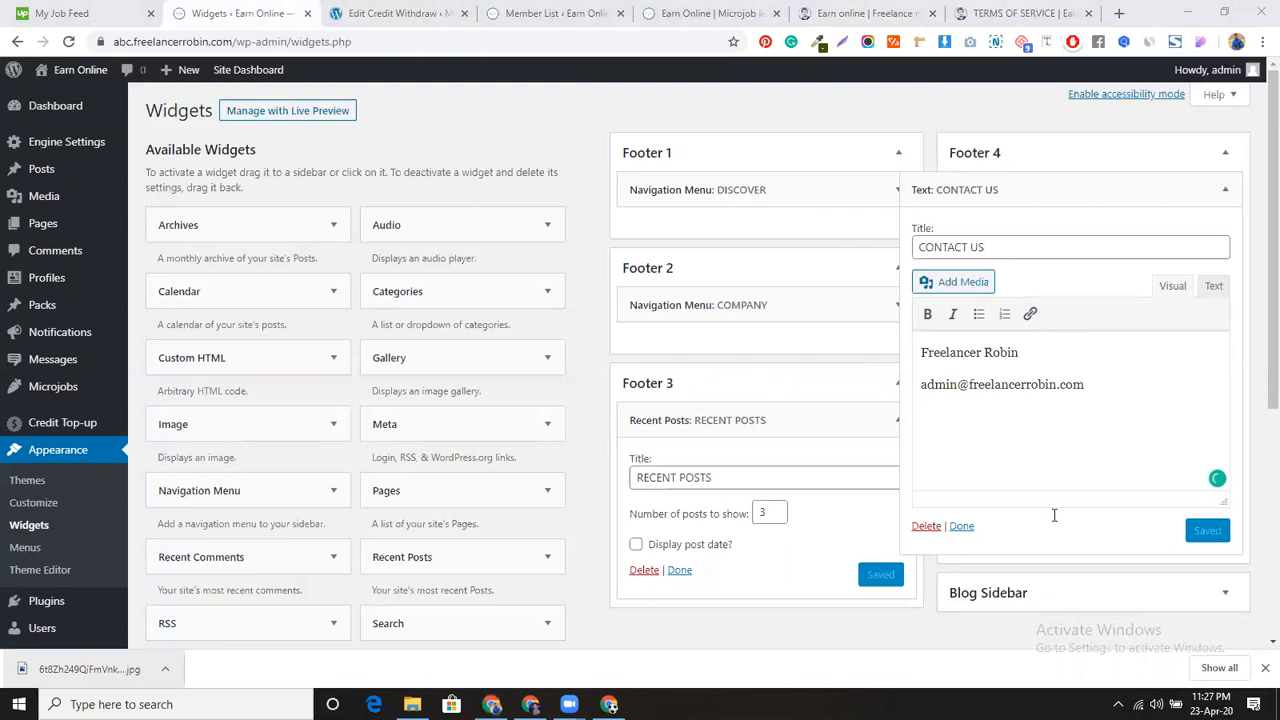
Step: Collapse the CONTACT US and Recent Posts widget settings and switch to the live site
{"action": "left_click", "coordinate": [961, 525]}
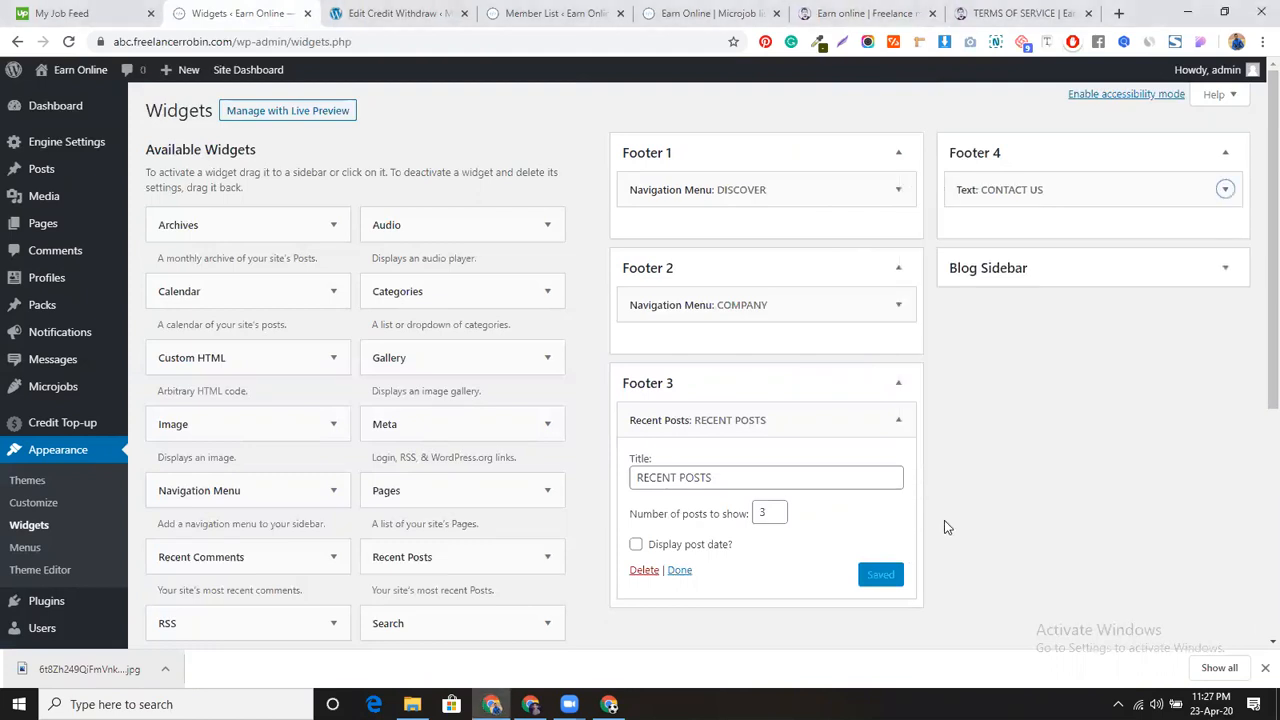
{"action": "scroll", "coordinate": [523, 397], "scroll_direction": "down", "scroll_amount": 4}
{"action": "scroll", "coordinate": [717, 410], "scroll_direction": "up", "scroll_amount": 4}
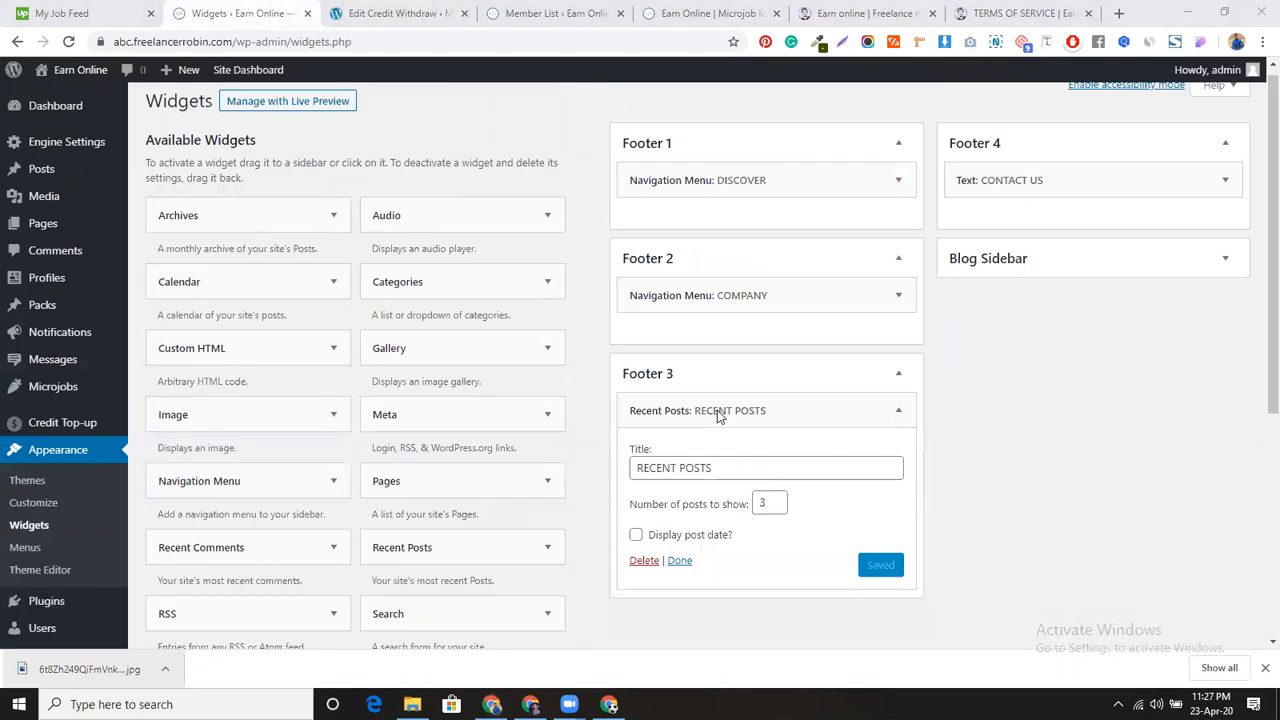
{"action": "left_click", "coordinate": [680, 570]}
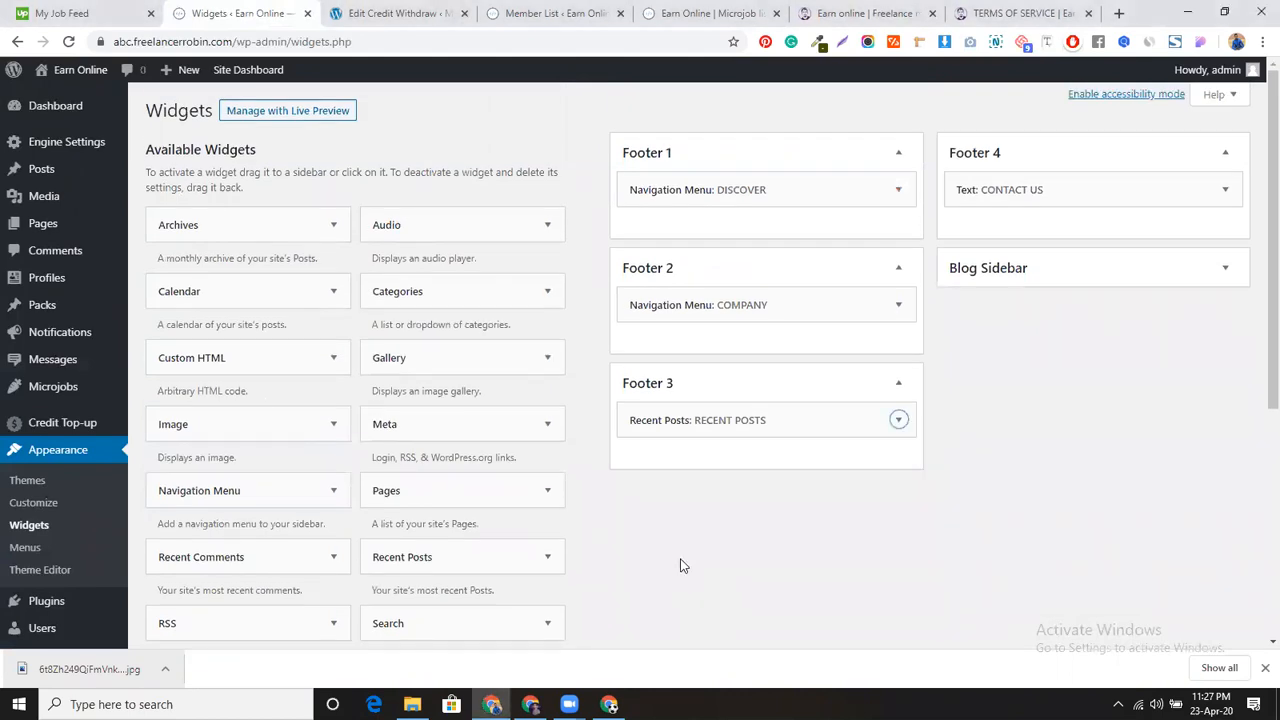
{"action": "left_click", "coordinate": [690, 12]}
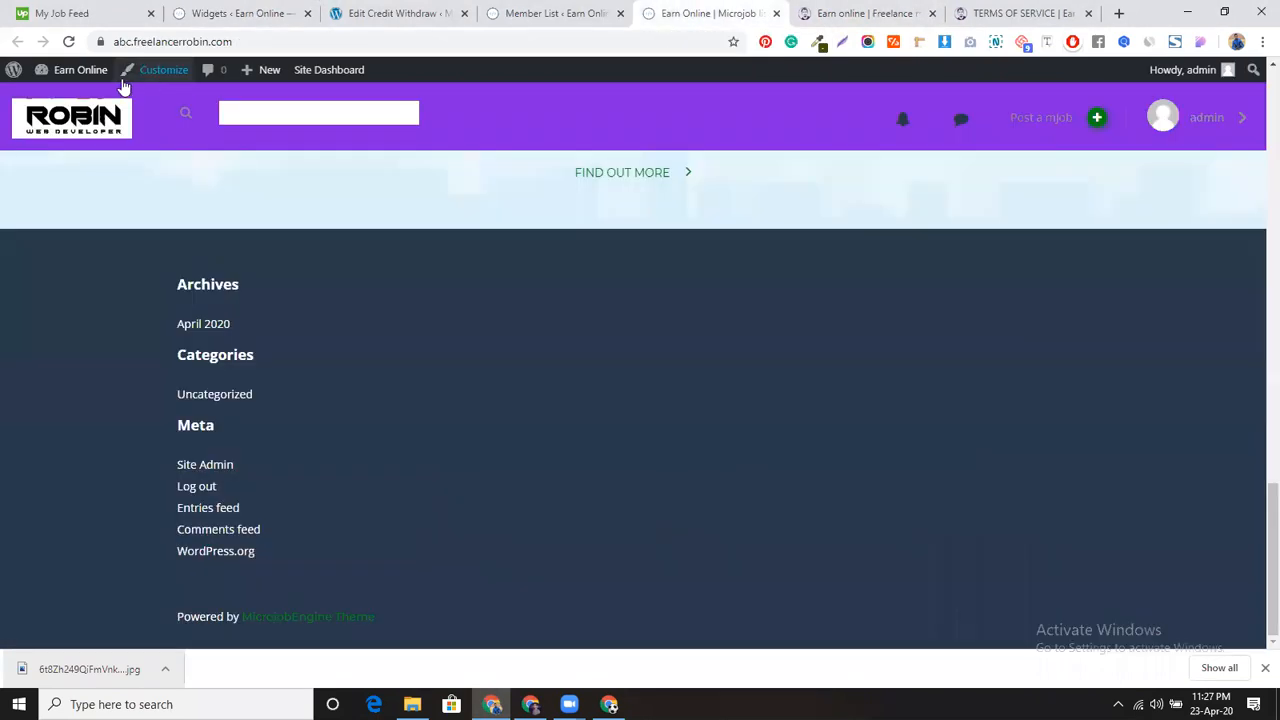
Step: Reload the live site via the dashboard and confirm the four headed footer columns
{"action": "mouse_move", "coordinate": [86, 74]}
{"action": "left_click", "coordinate": [78, 100], "text": "ctrl"}
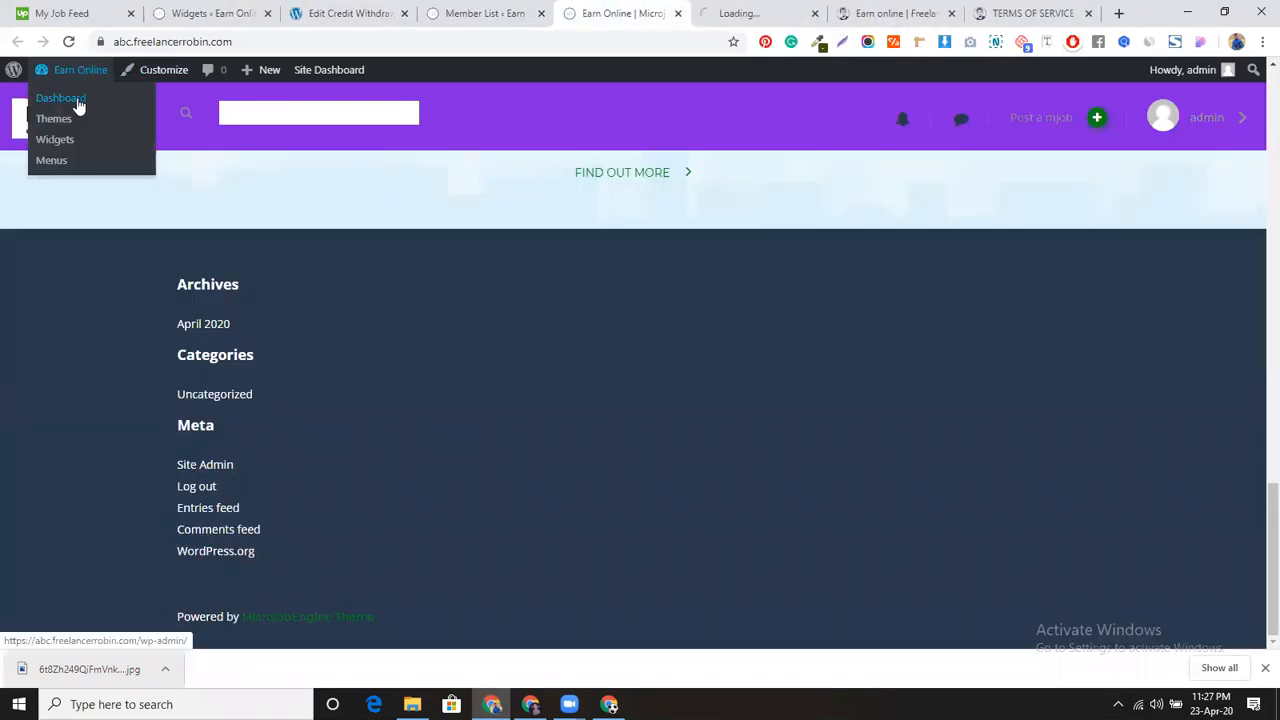
{"action": "left_click", "coordinate": [748, 13]}
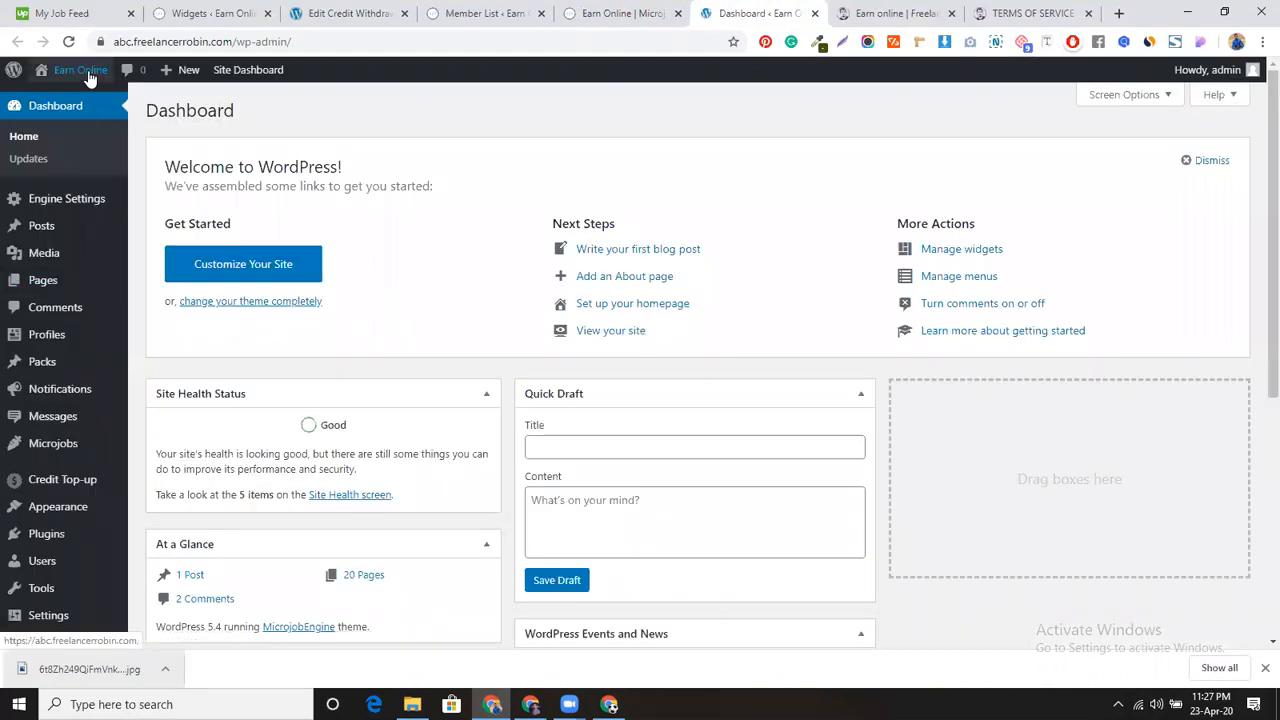
{"action": "mouse_move", "coordinate": [80, 72]}
{"action": "left_click", "coordinate": [66, 100]}
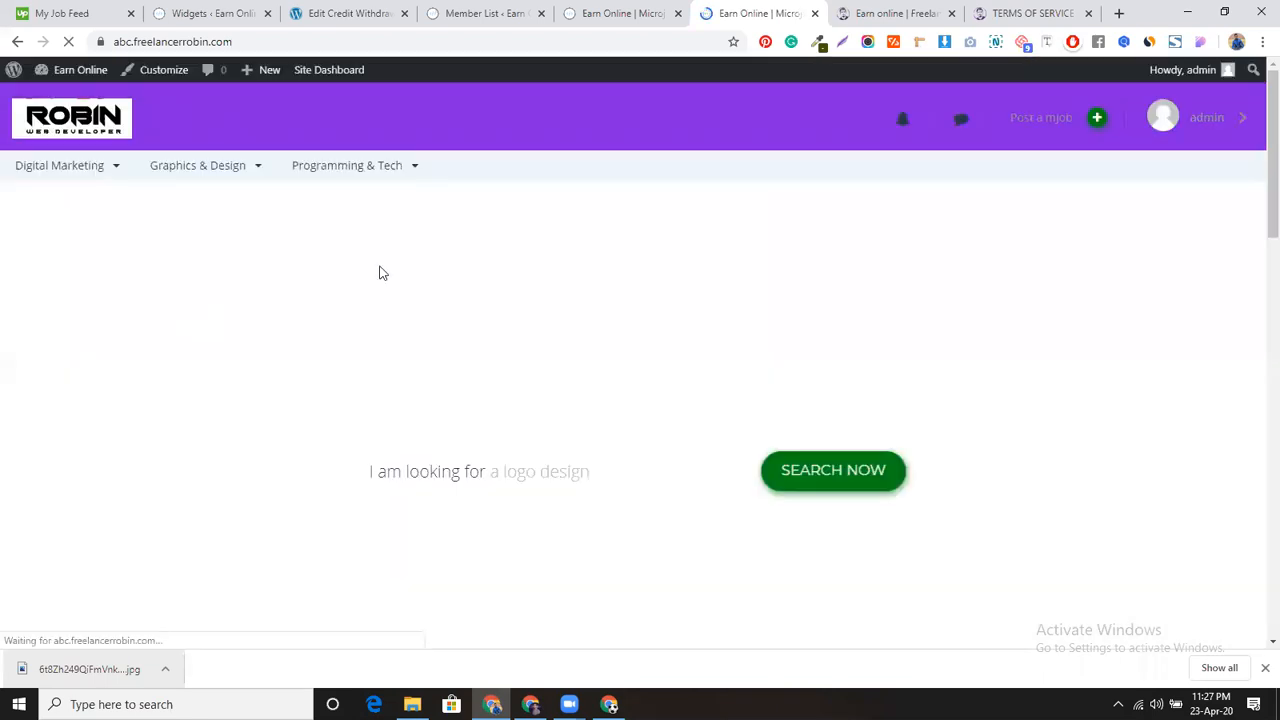
{"action": "scroll", "coordinate": [403, 422], "scroll_direction": "down", "scroll_amount": 5}
{"action": "scroll", "coordinate": [402, 420], "scroll_direction": "down", "scroll_amount": 10}
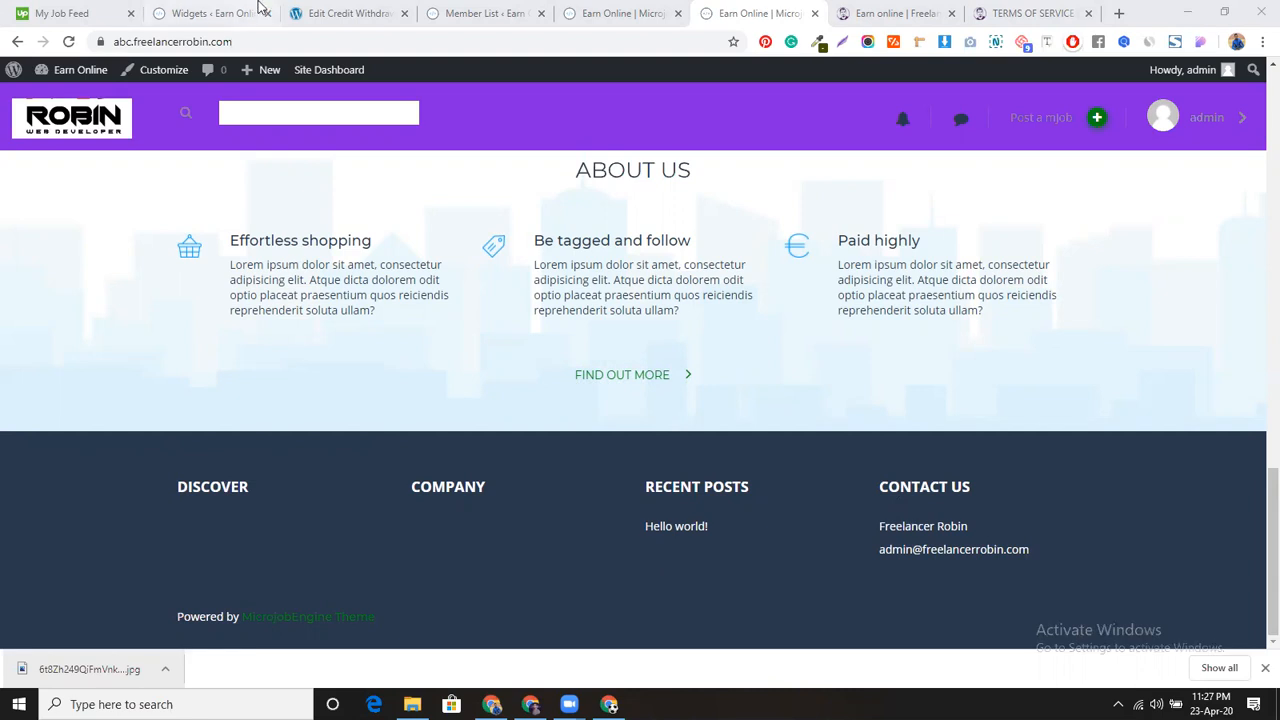
{"action": "left_click", "coordinate": [345, 13]}
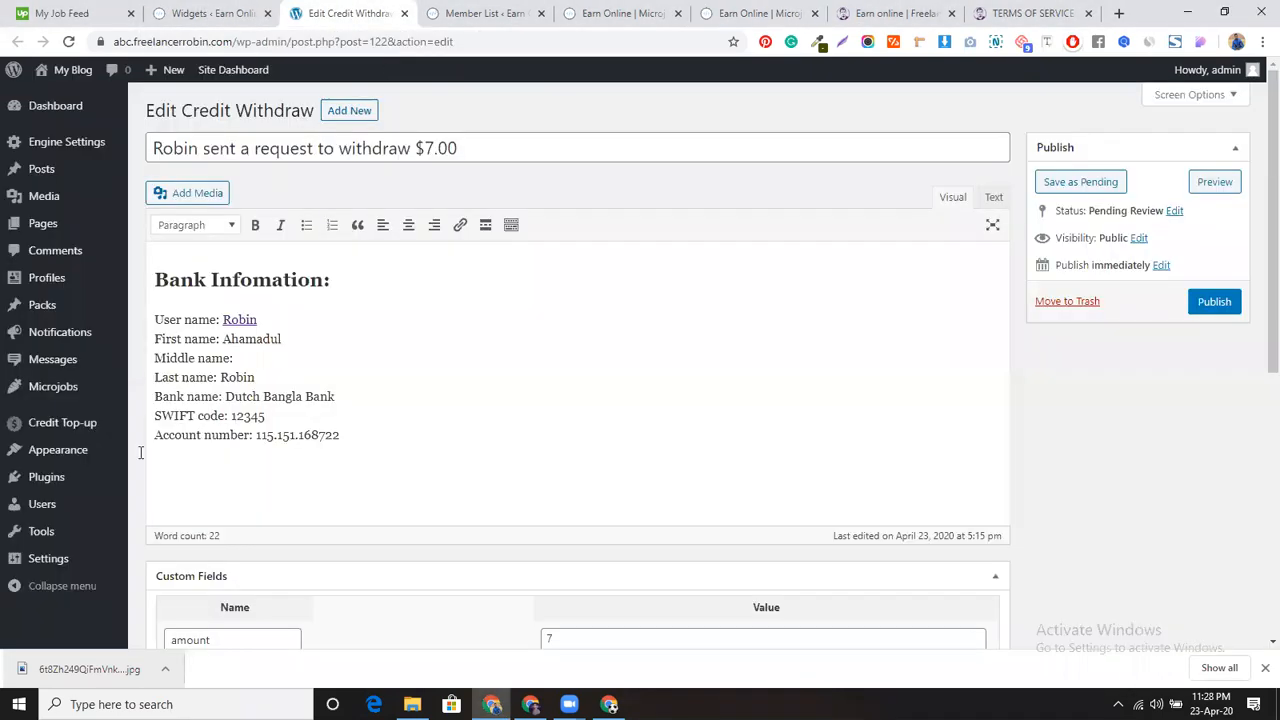
Step: Check the reference site's footer links, then add TRUST AND QUALITY and How It Works to the open menu
{"action": "mouse_move", "coordinate": [55, 465]}
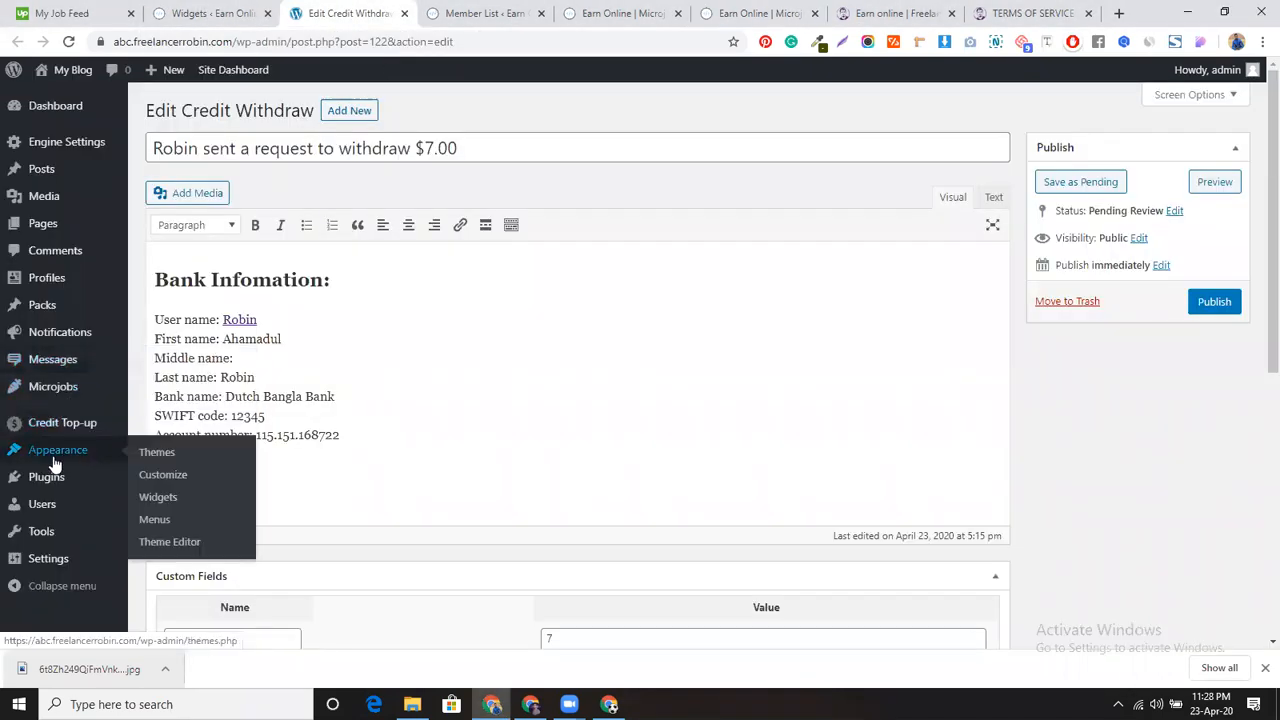
{"action": "left_click", "coordinate": [152, 520]}
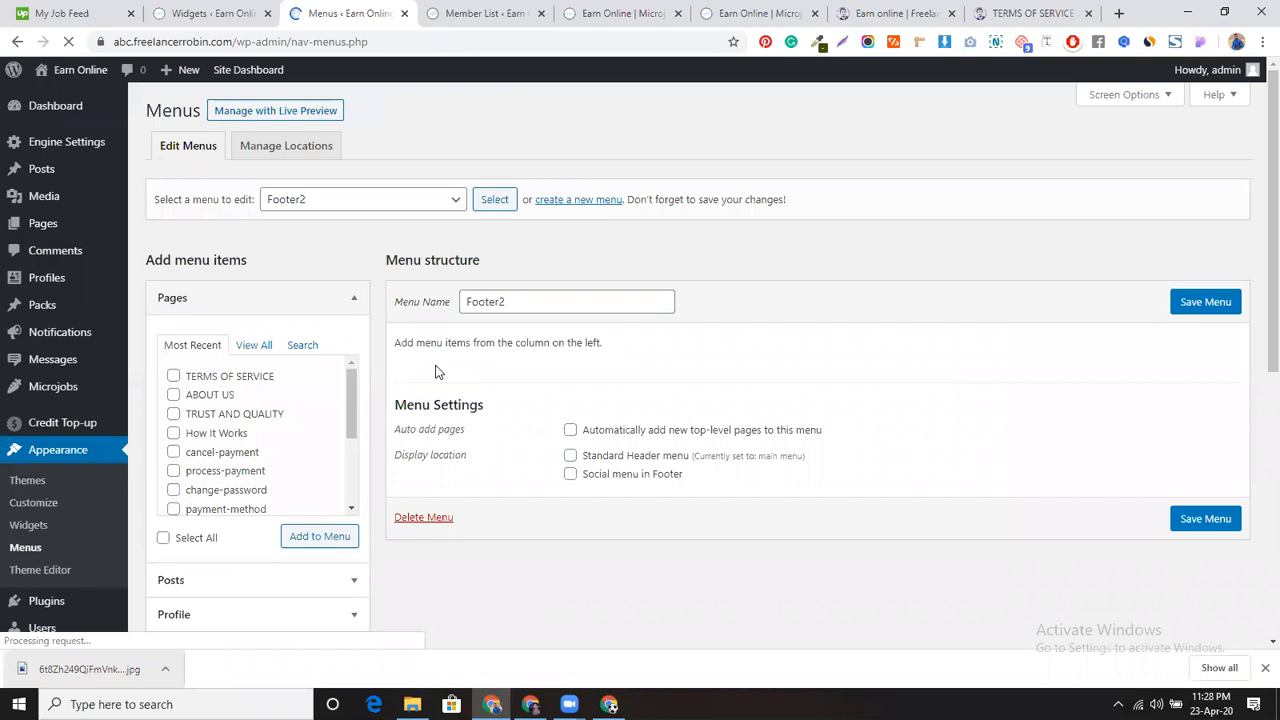
{"action": "left_click", "coordinate": [358, 205]}
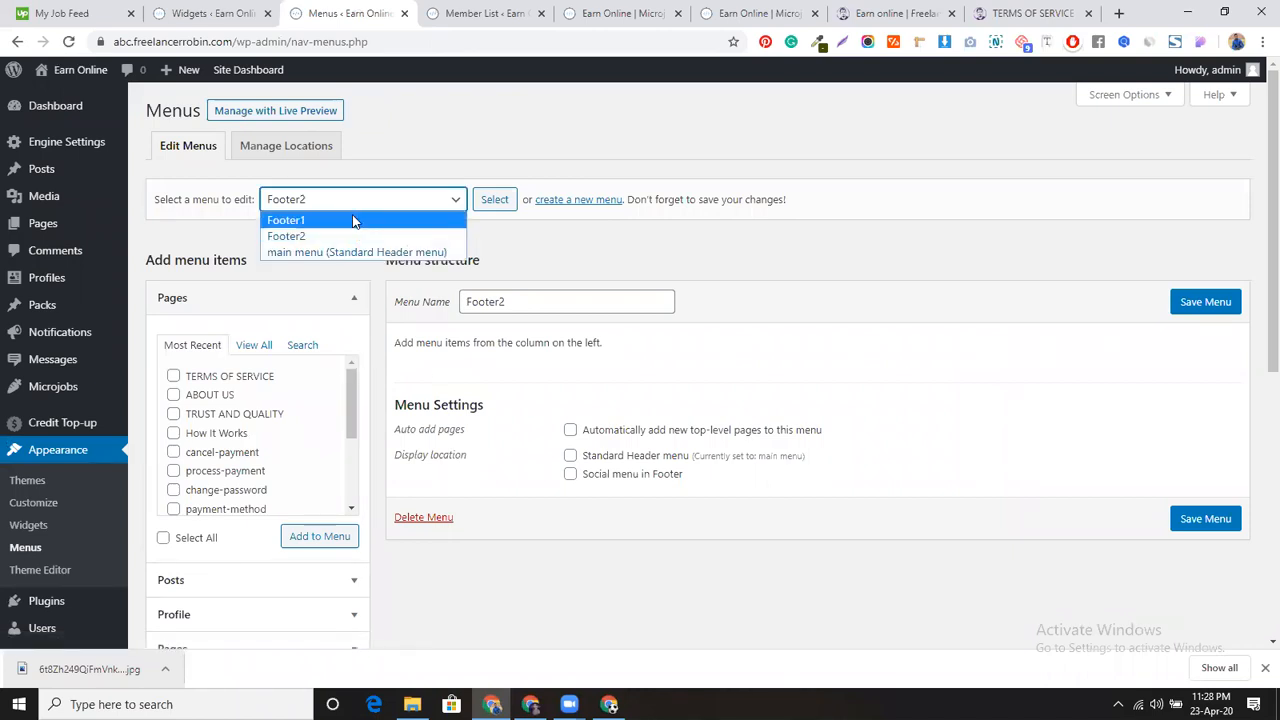
{"action": "left_click", "coordinate": [353, 221]}
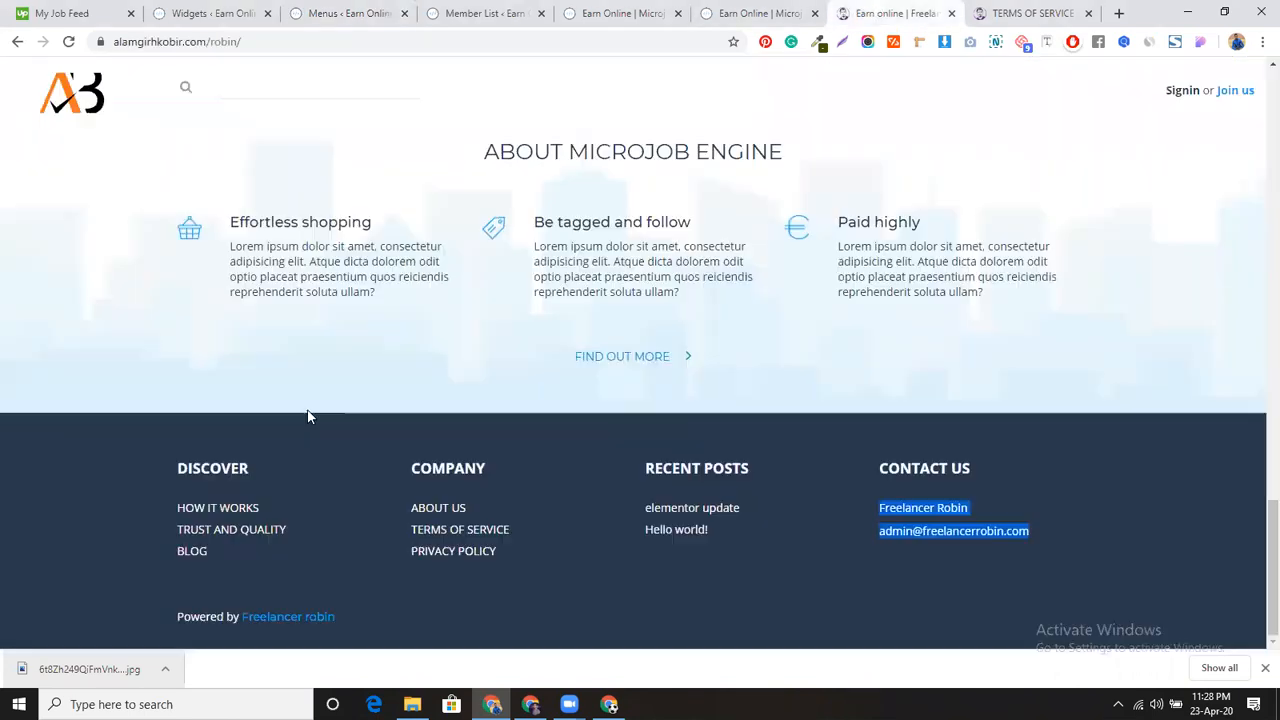
{"action": "left_click", "coordinate": [880, 12]}
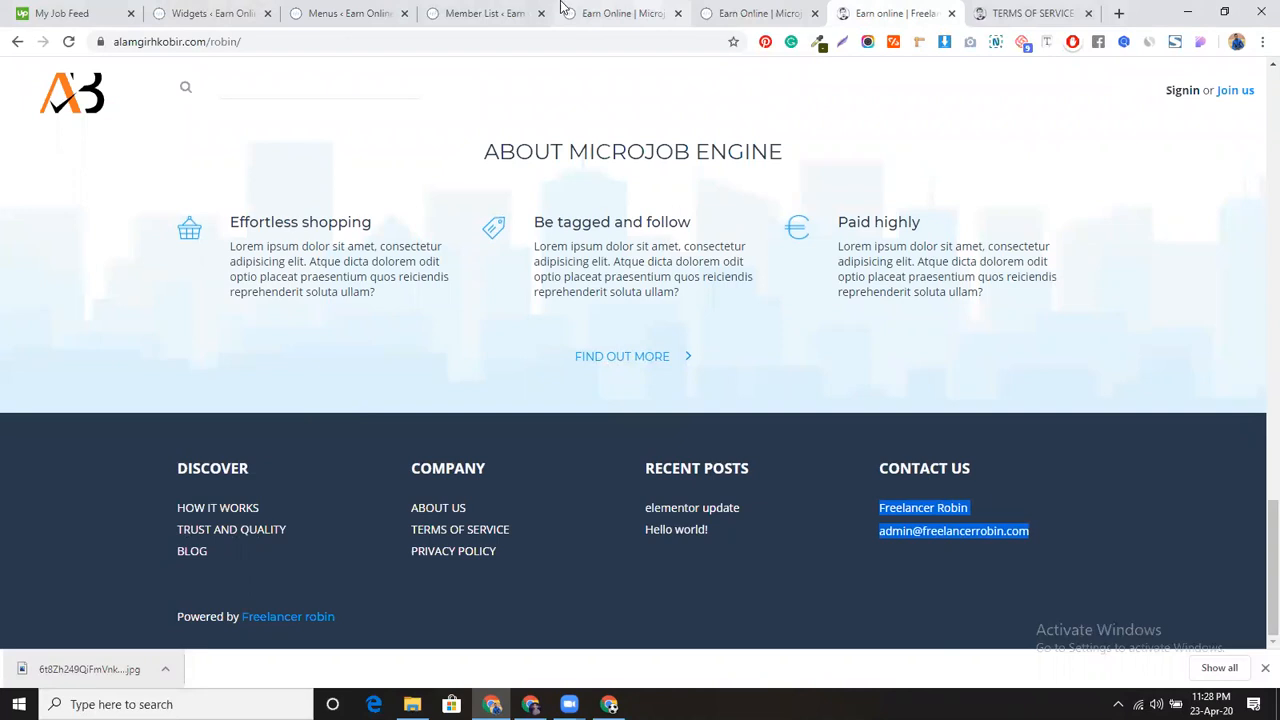
{"action": "left_click", "coordinate": [322, 10]}
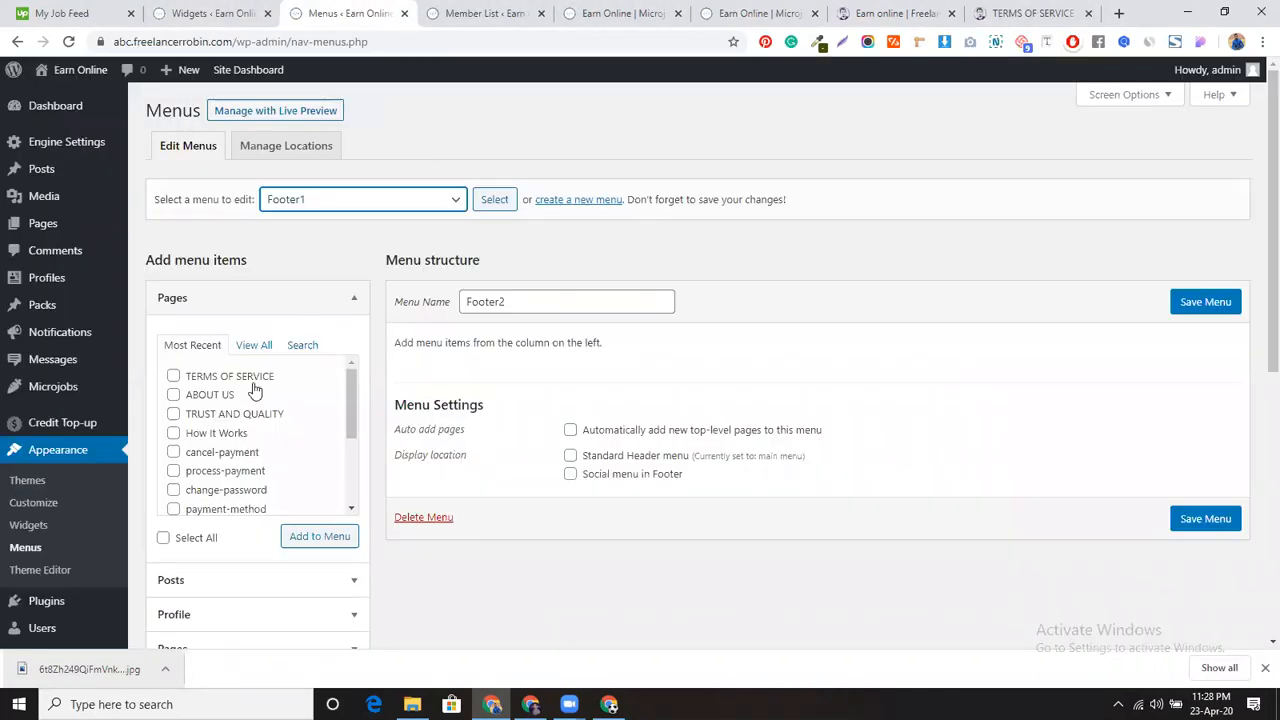
{"action": "left_click", "coordinate": [174, 414]}
{"action": "left_click", "coordinate": [174, 433]}
{"action": "left_click", "coordinate": [307, 535]}
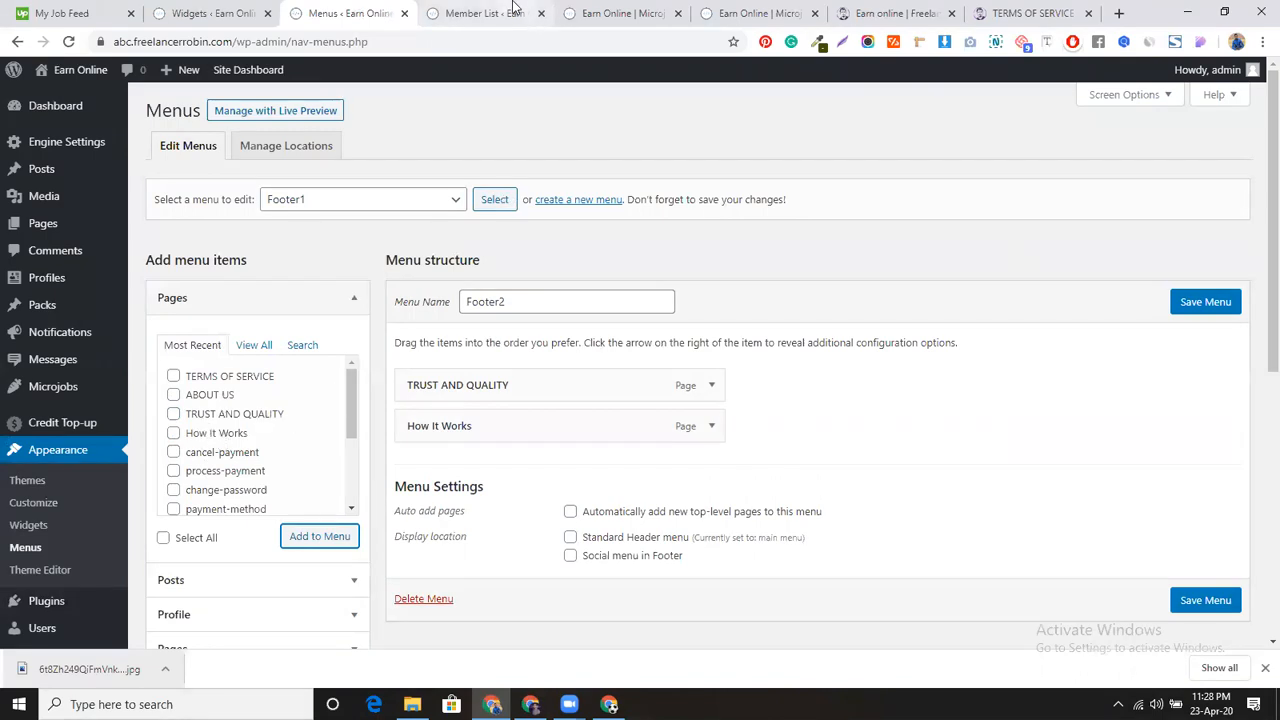
Step: After comparing with the reference footer, remove TRUST AND QUALITY and How It Works from Footer2
{"action": "left_click", "coordinate": [884, 13]}
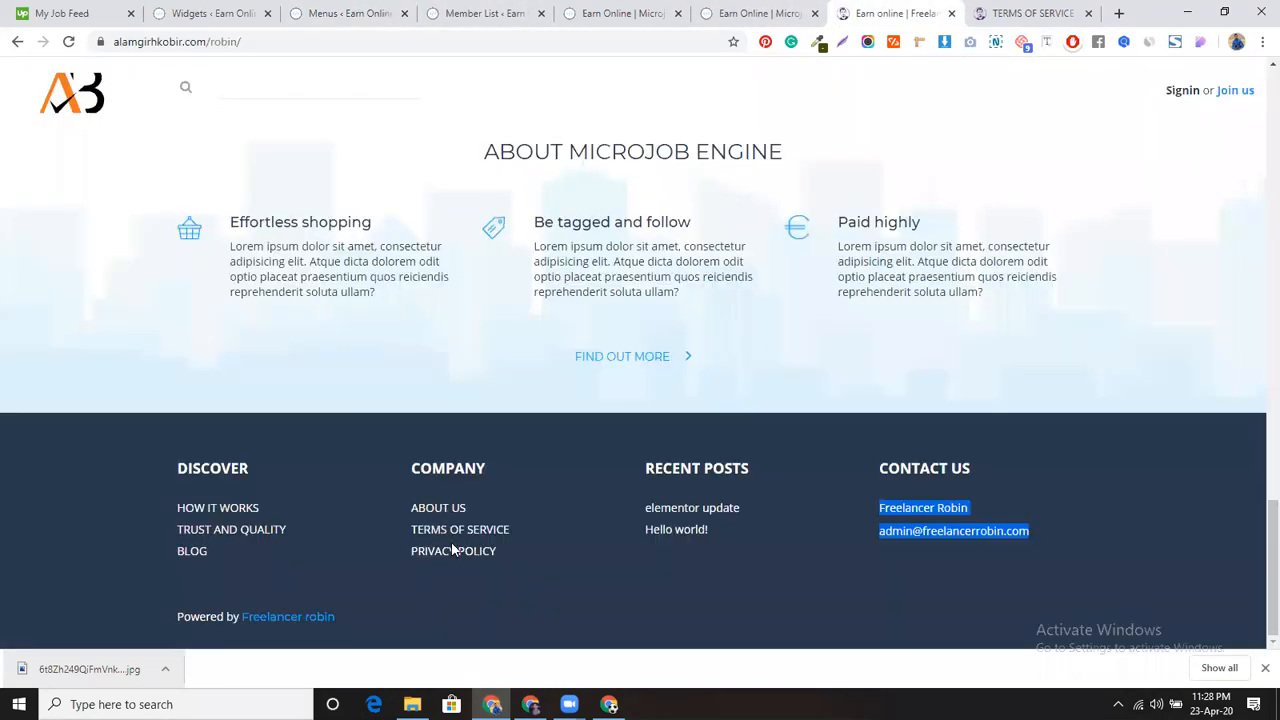
{"action": "left_click", "coordinate": [350, 13]}
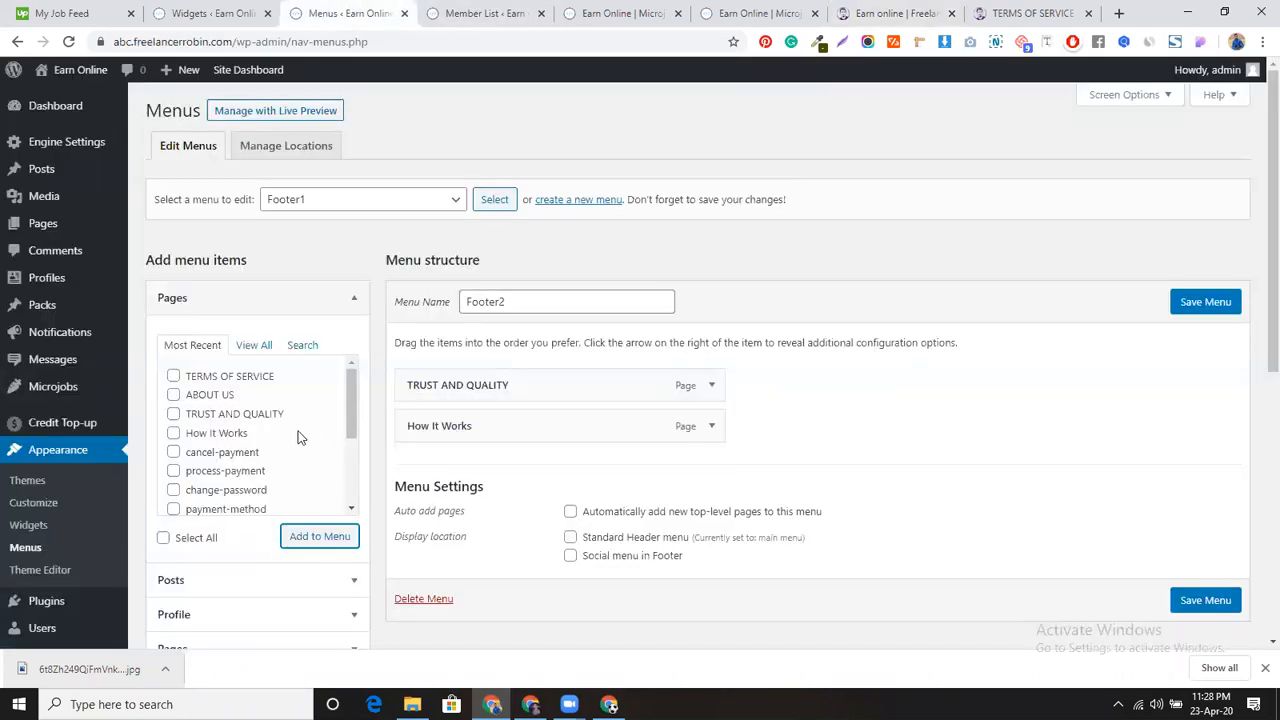
{"action": "left_click", "coordinate": [714, 389]}
{"action": "left_click", "coordinate": [422, 532]}
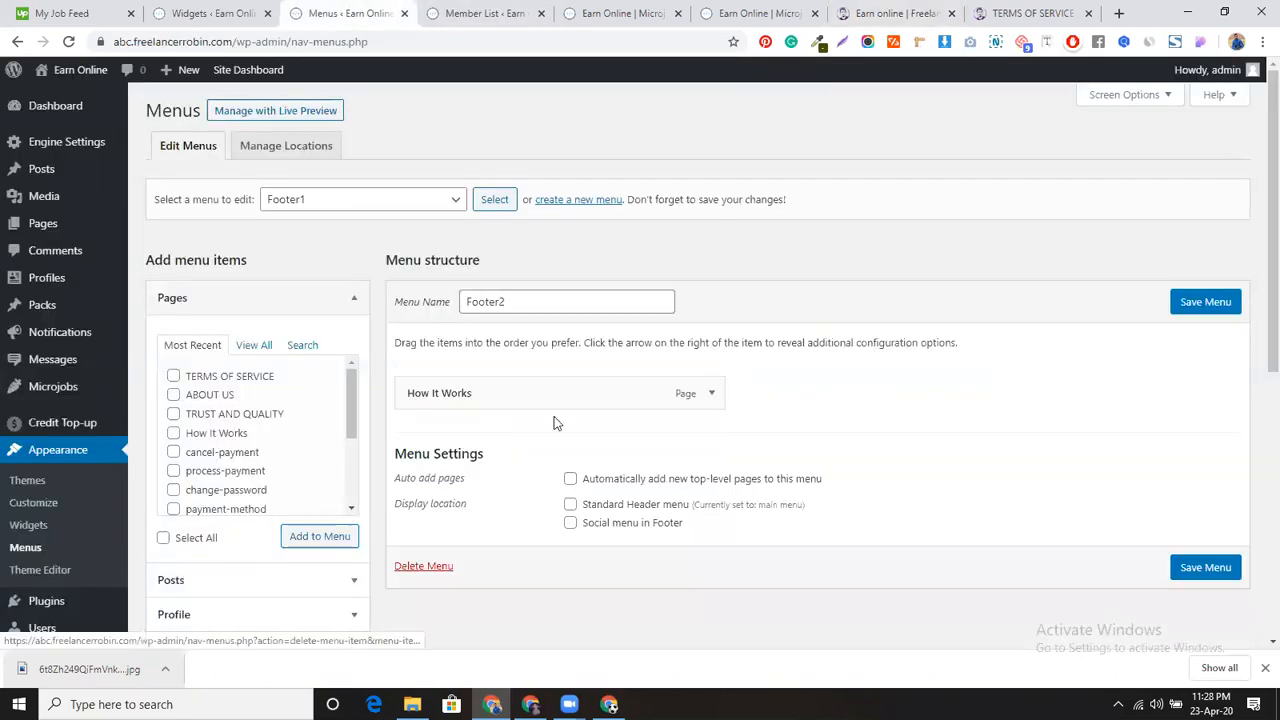
{"action": "left_click", "coordinate": [712, 393]}
{"action": "left_click", "coordinate": [421, 511]}
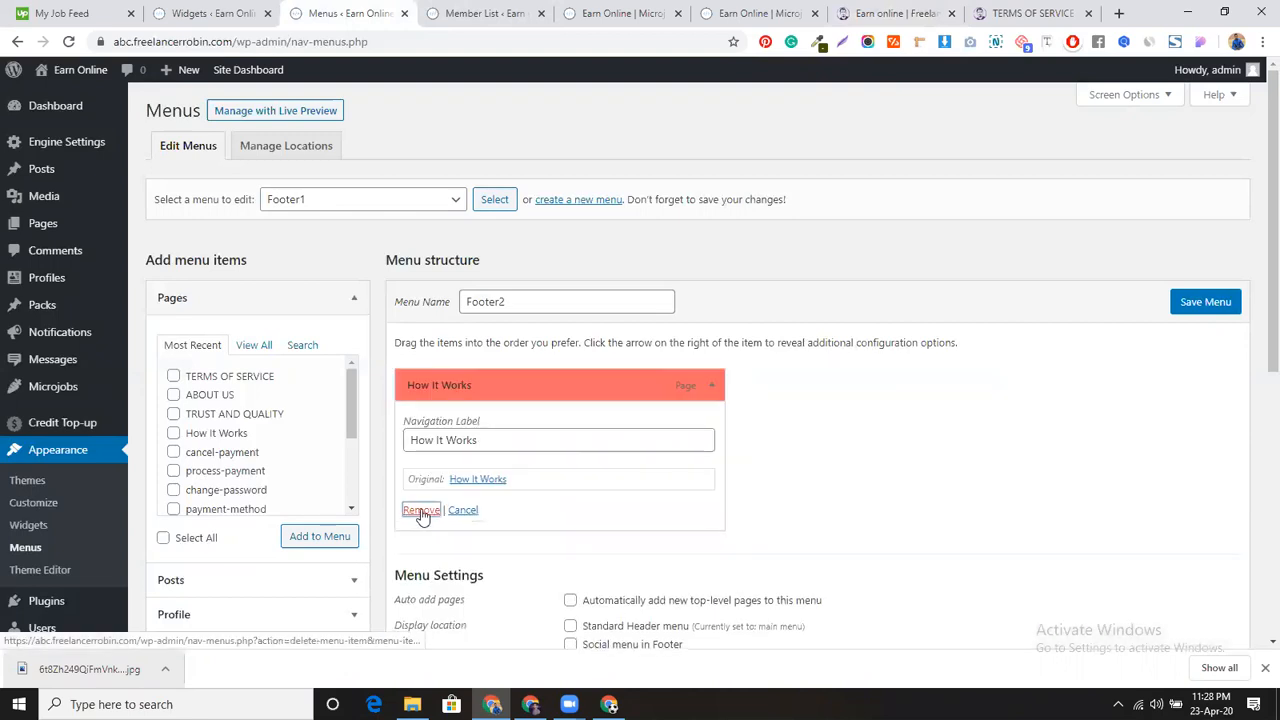
Step: Add TERMS OF SERVICE and ABOUT US to Footer2 and save the menu
{"action": "left_click", "coordinate": [174, 377]}
{"action": "left_click", "coordinate": [174, 395]}
{"action": "left_click", "coordinate": [297, 535]}
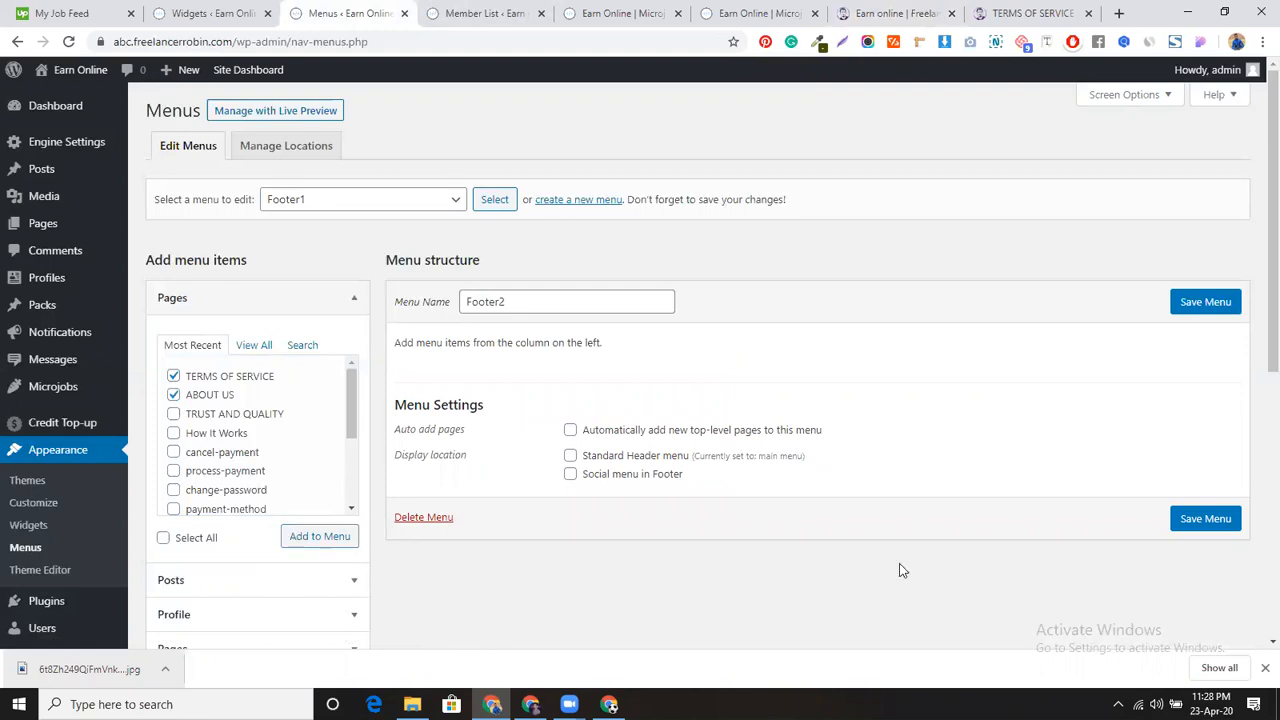
{"action": "left_click", "coordinate": [1206, 600]}
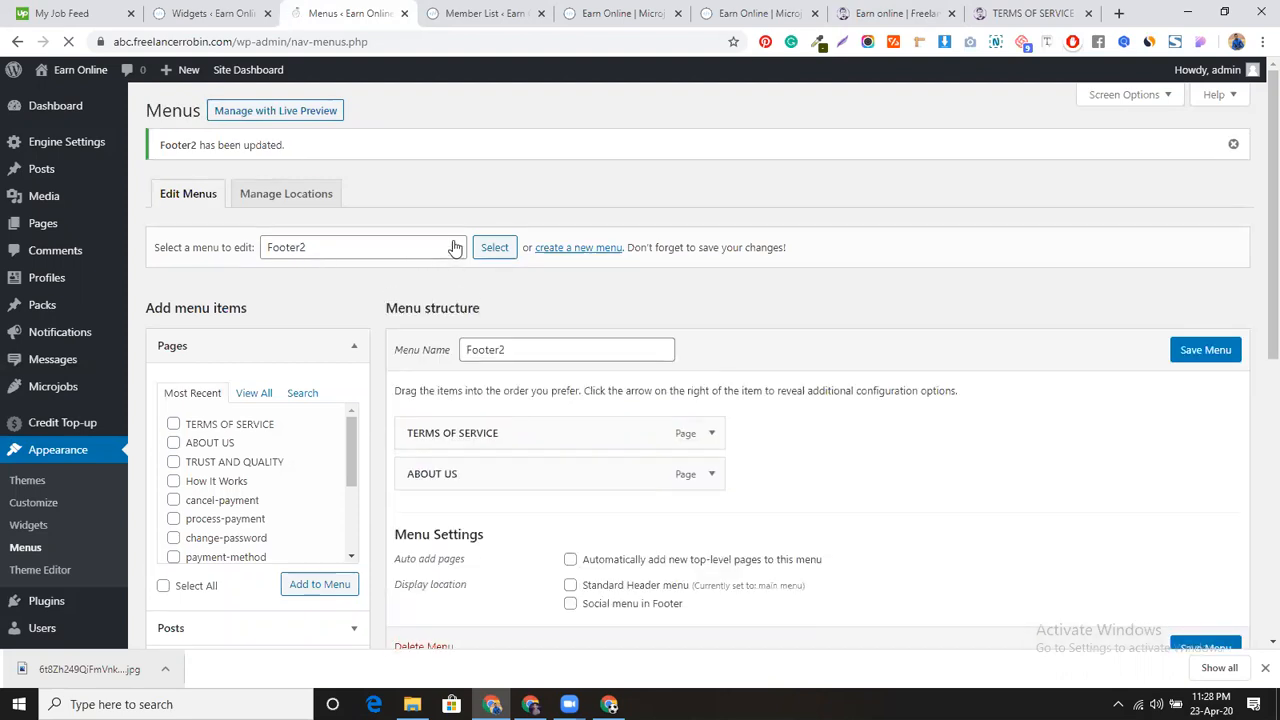
Step: Load the Footer1 menu, add TRUST AND QUALITY and How It Works, and save it
{"action": "left_click", "coordinate": [455, 247]}
{"action": "left_click", "coordinate": [448, 266]}
{"action": "left_click", "coordinate": [485, 252]}
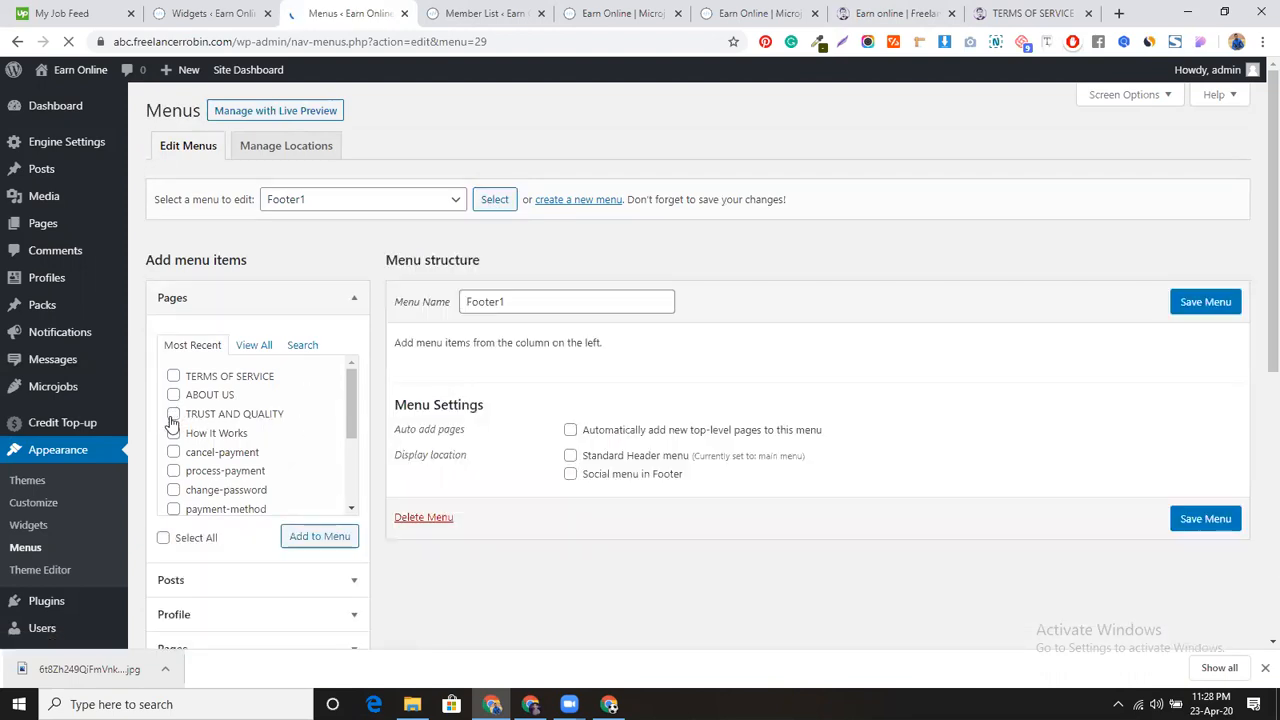
{"action": "left_click", "coordinate": [173, 414]}
{"action": "left_click", "coordinate": [173, 433]}
{"action": "left_click", "coordinate": [313, 539]}
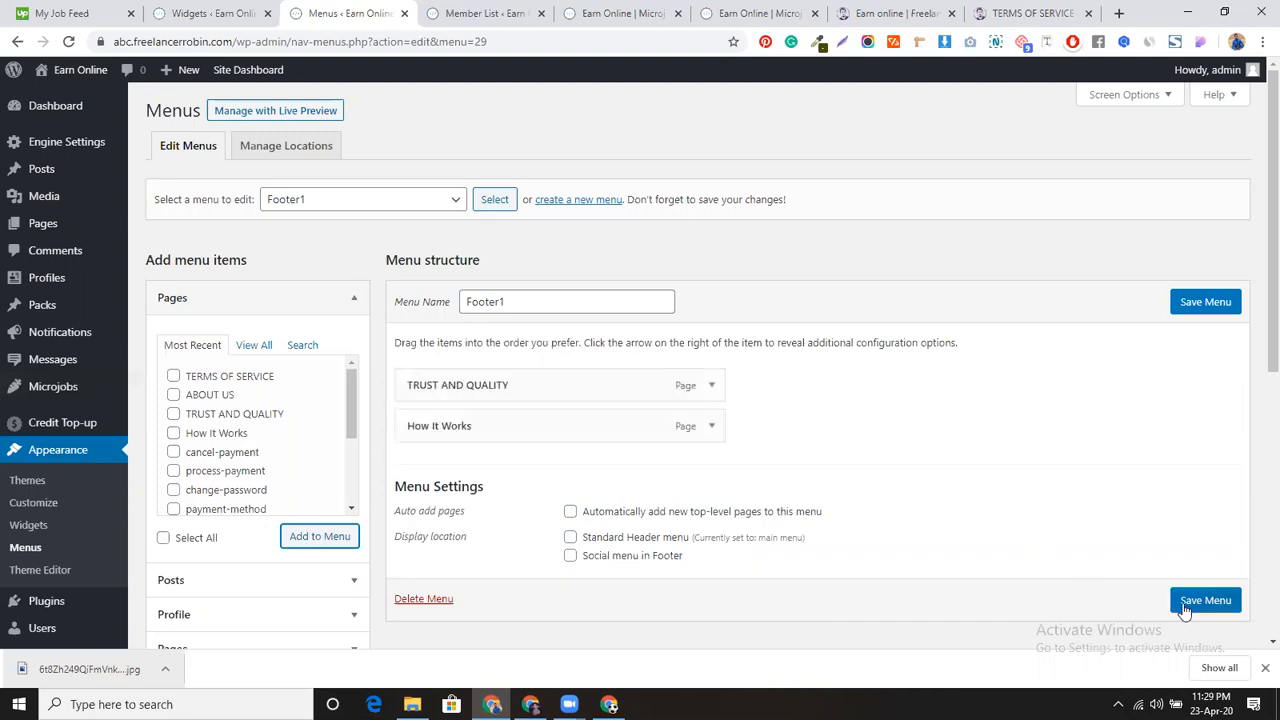
{"action": "left_click", "coordinate": [1185, 603]}
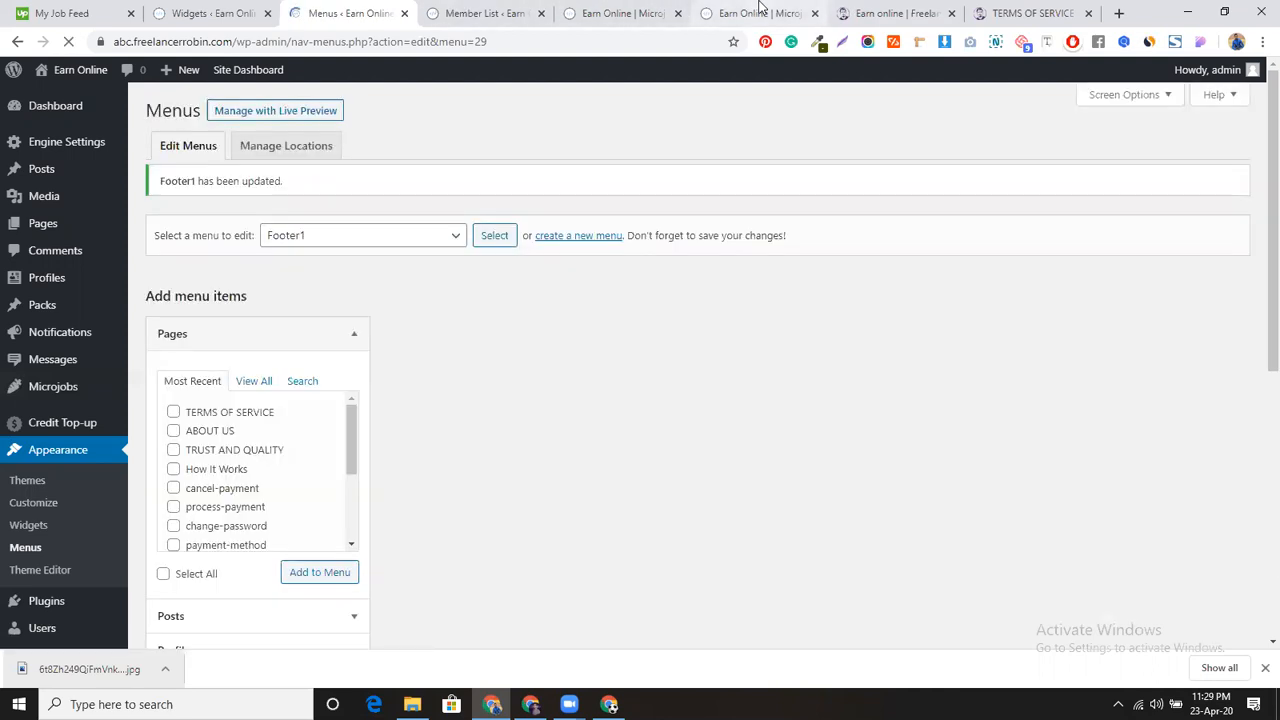
{"action": "left_click", "coordinate": [760, 13]}
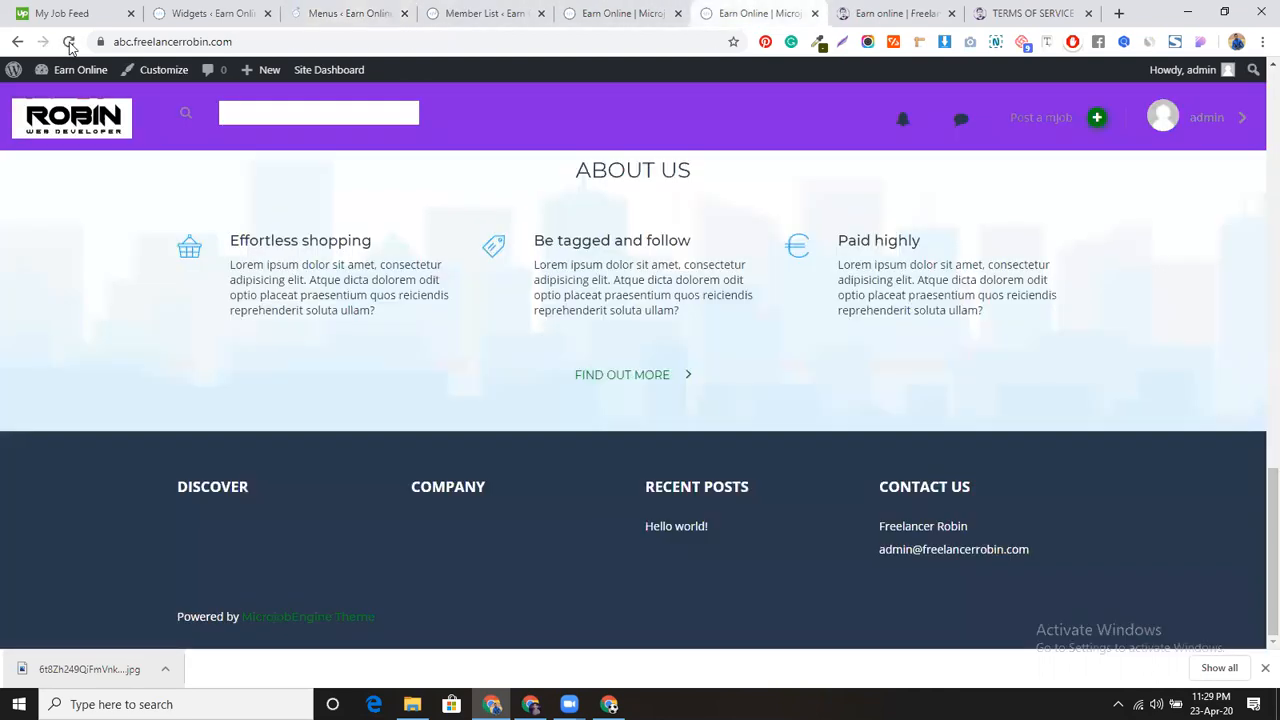
Step: Reload the site, confirm the footer's TRUST AND QUALITY link opens its page, then return to Widgets
{"action": "left_click", "coordinate": [68, 41]}
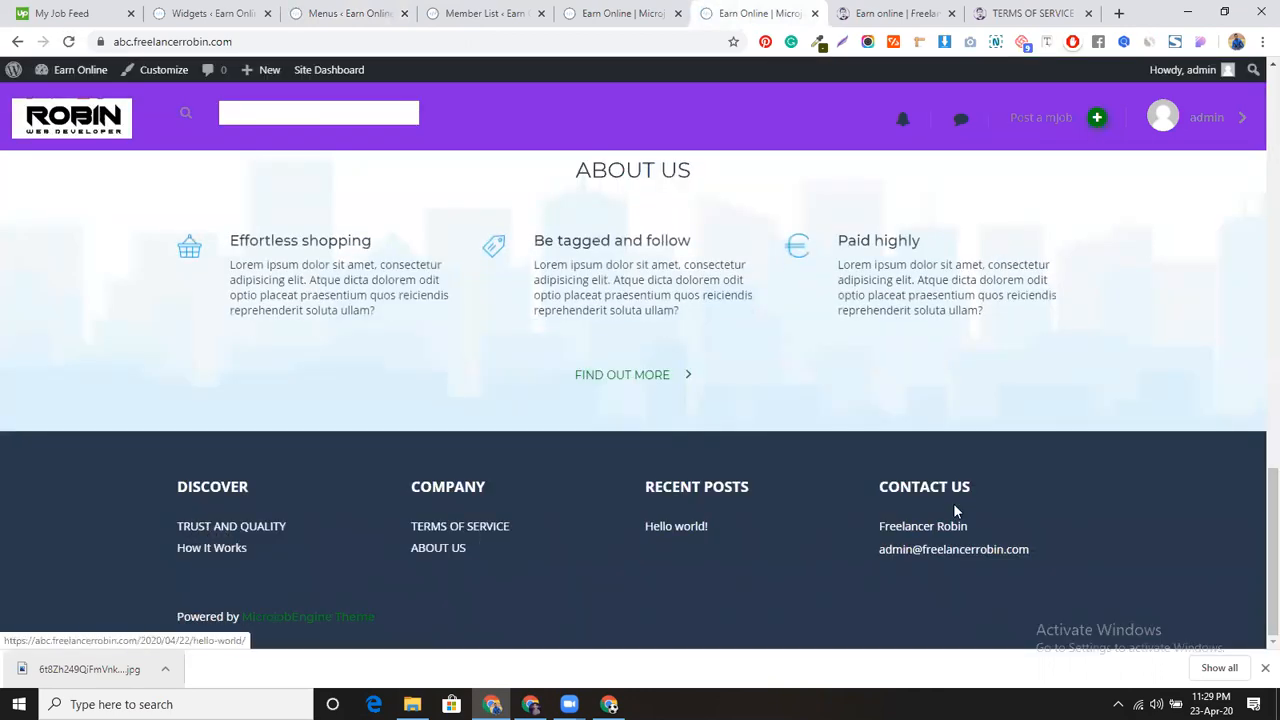
{"action": "left_click", "coordinate": [227, 537]}
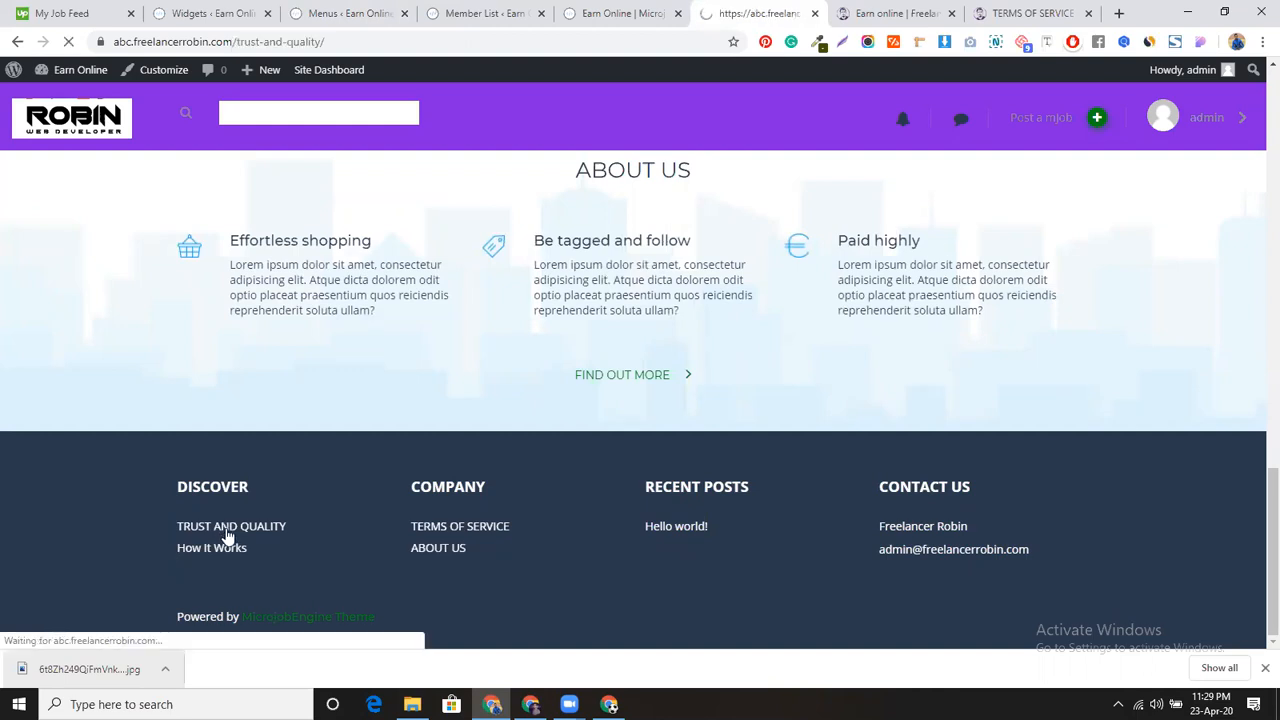
{"action": "scroll", "coordinate": [310, 428], "scroll_direction": "down", "scroll_amount": 5}
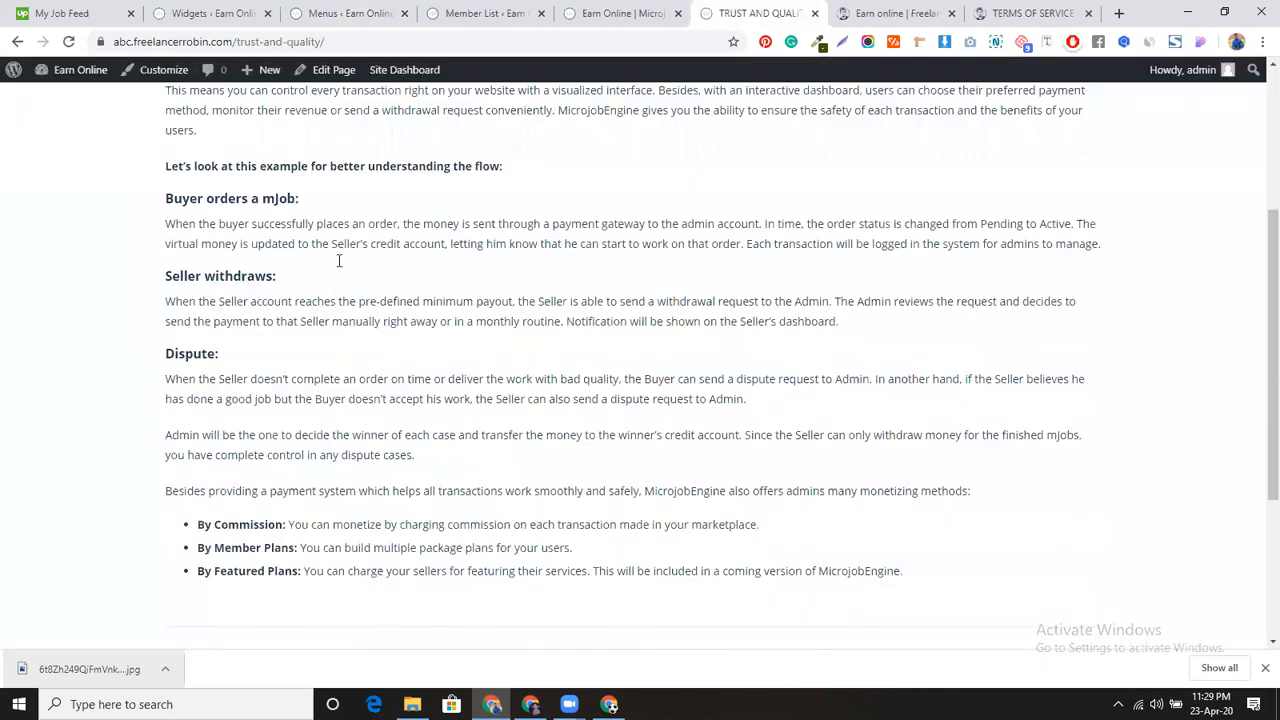
{"action": "scroll", "coordinate": [343, 308], "scroll_direction": "up", "scroll_amount": 6}
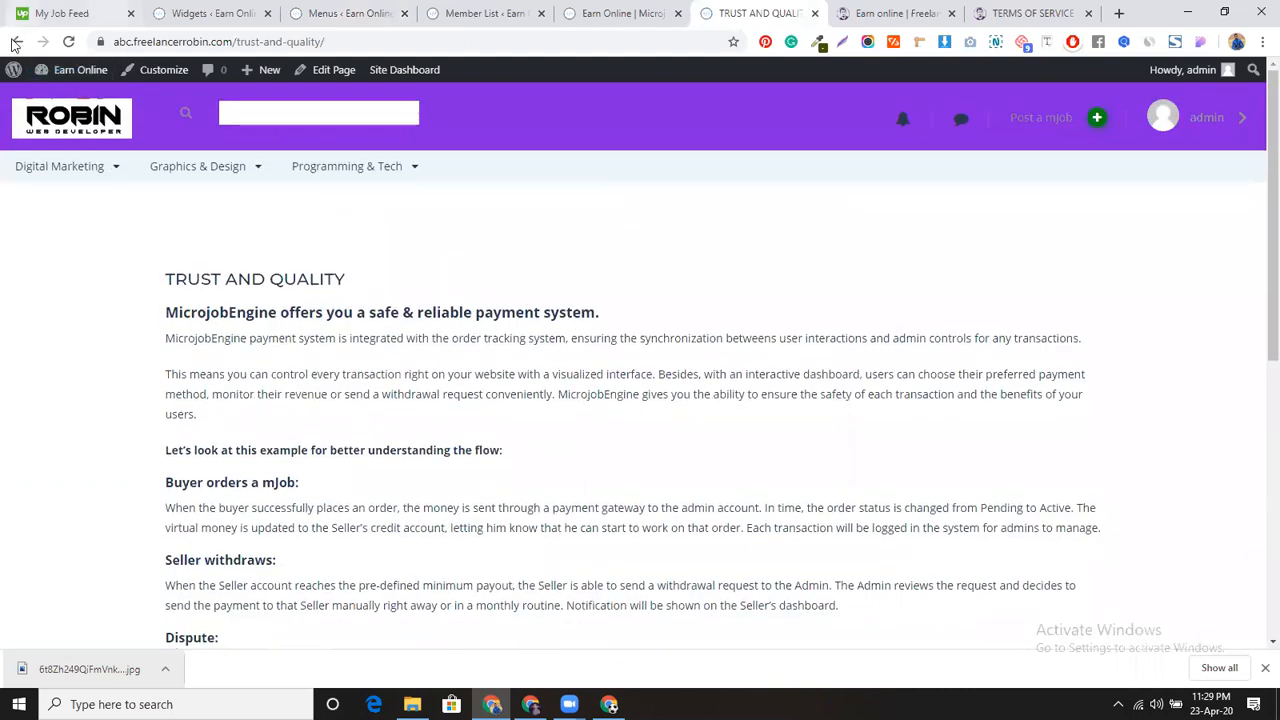
{"action": "left_click", "coordinate": [17, 41]}
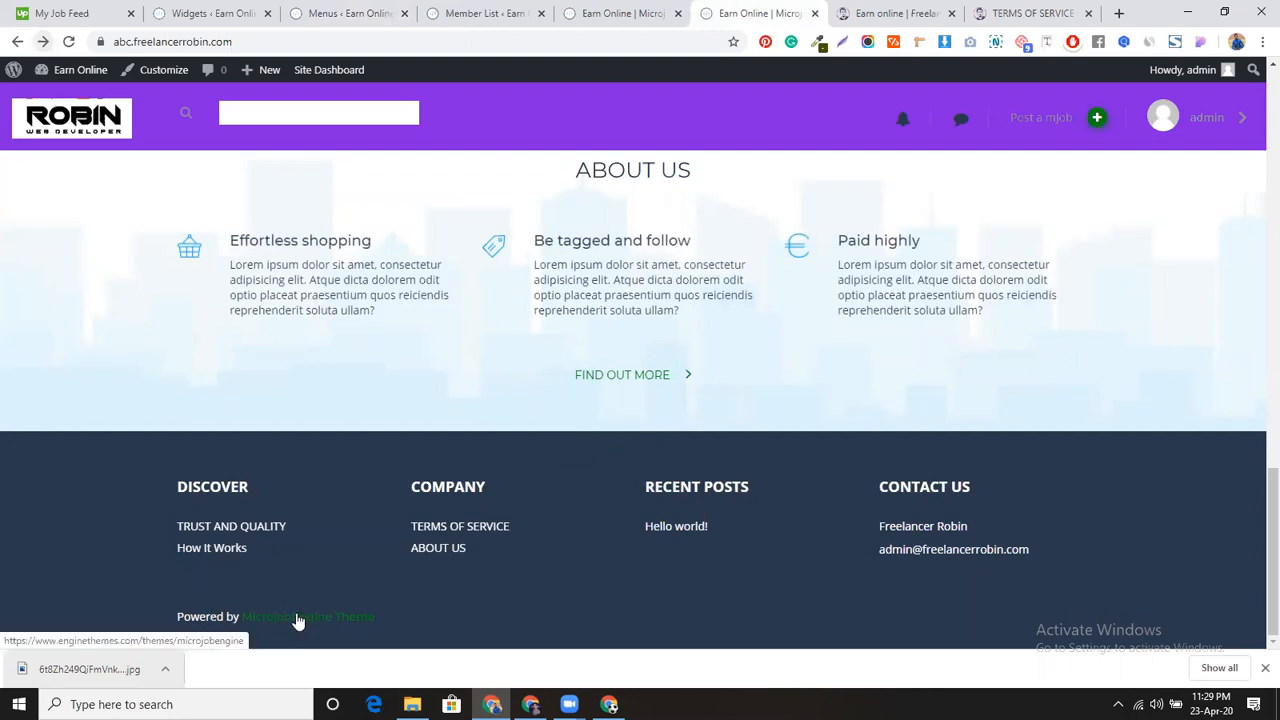
{"action": "left_click", "coordinate": [240, 8]}
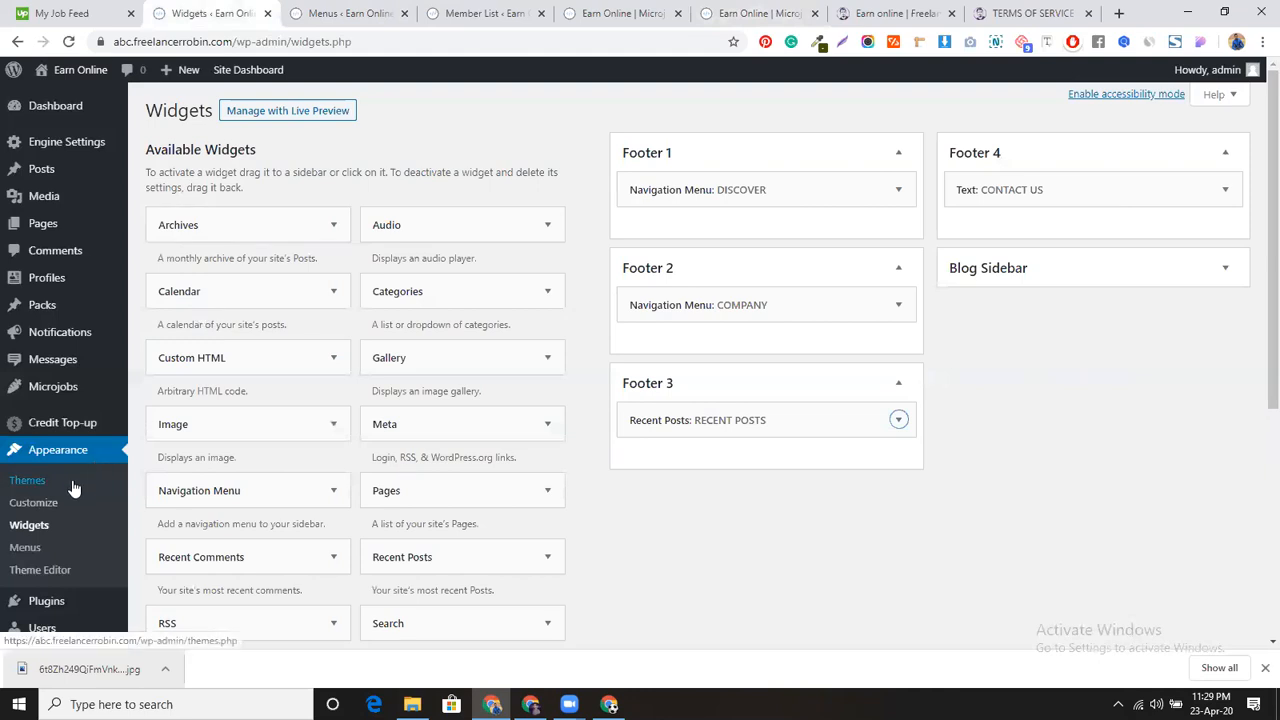
Step: Open footer.php in the Theme Editor and find the 'Powered by MicrojobEngine Theme' credit text
{"action": "left_click", "coordinate": [40, 570]}
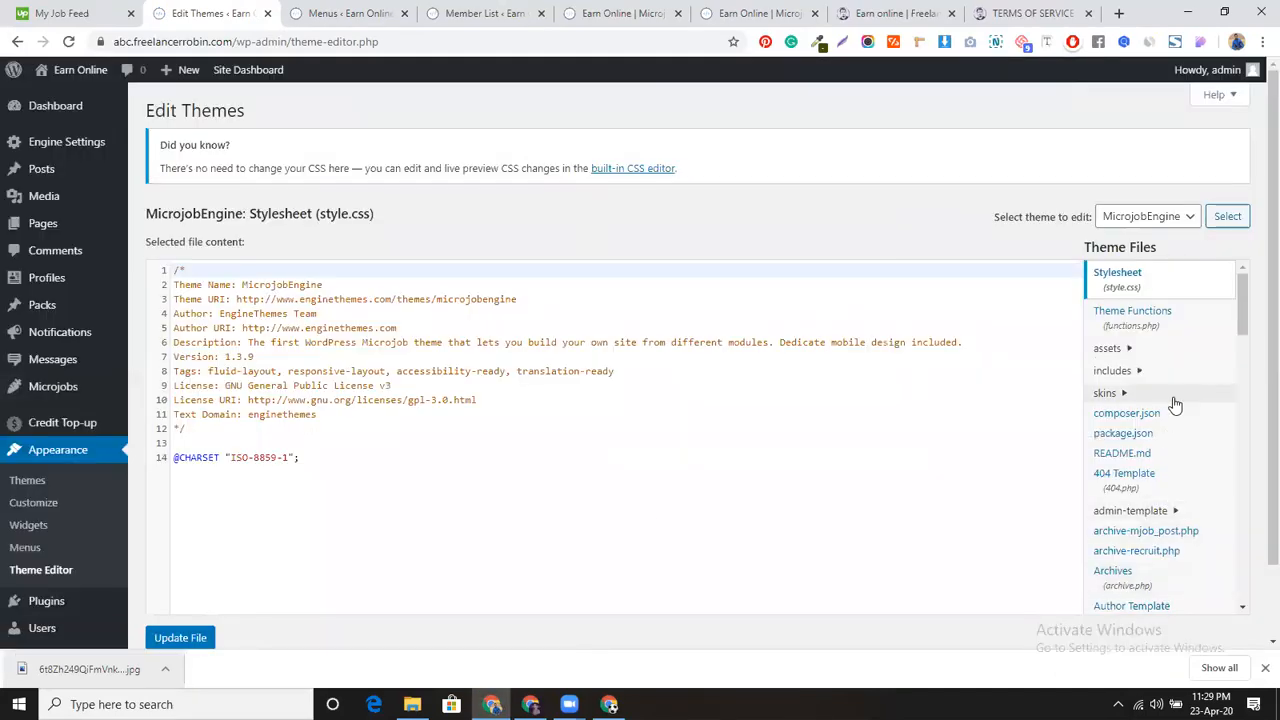
{"action": "scroll", "coordinate": [1171, 480], "scroll_direction": "down", "scroll_amount": 2}
{"action": "scroll", "coordinate": [1171, 484], "scroll_direction": "down", "scroll_amount": 2}
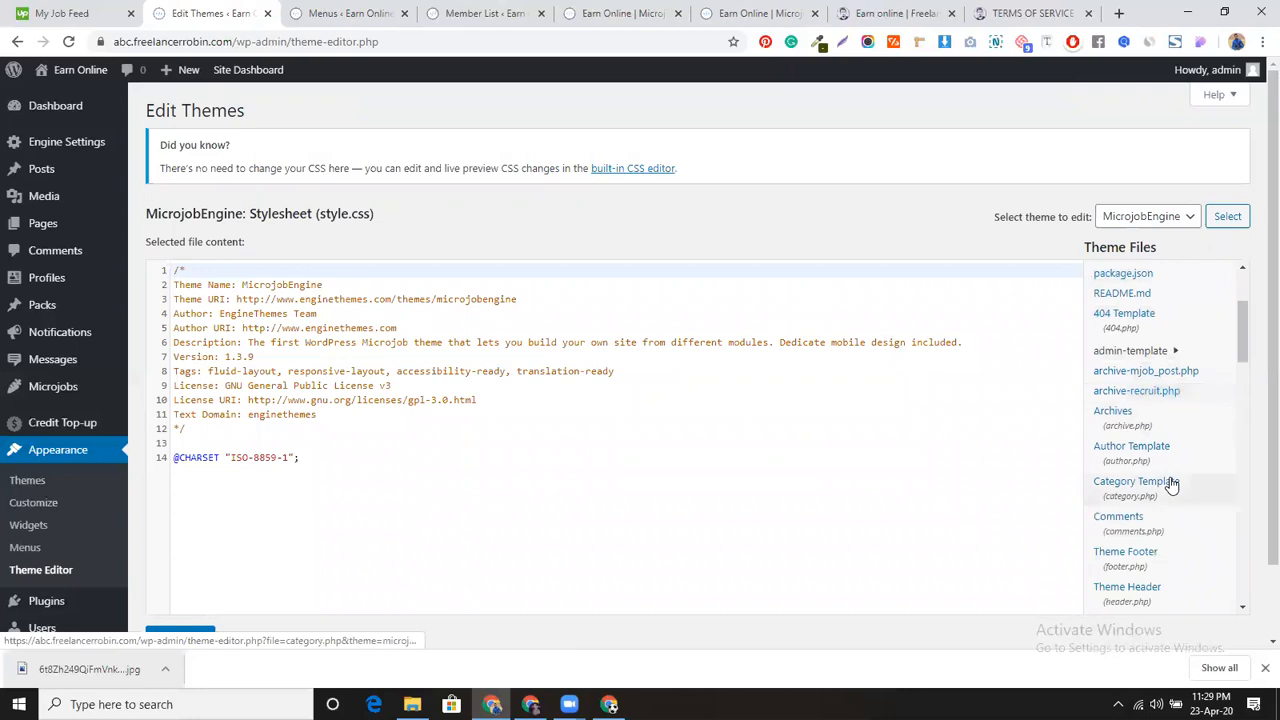
{"action": "left_click", "coordinate": [1155, 558]}
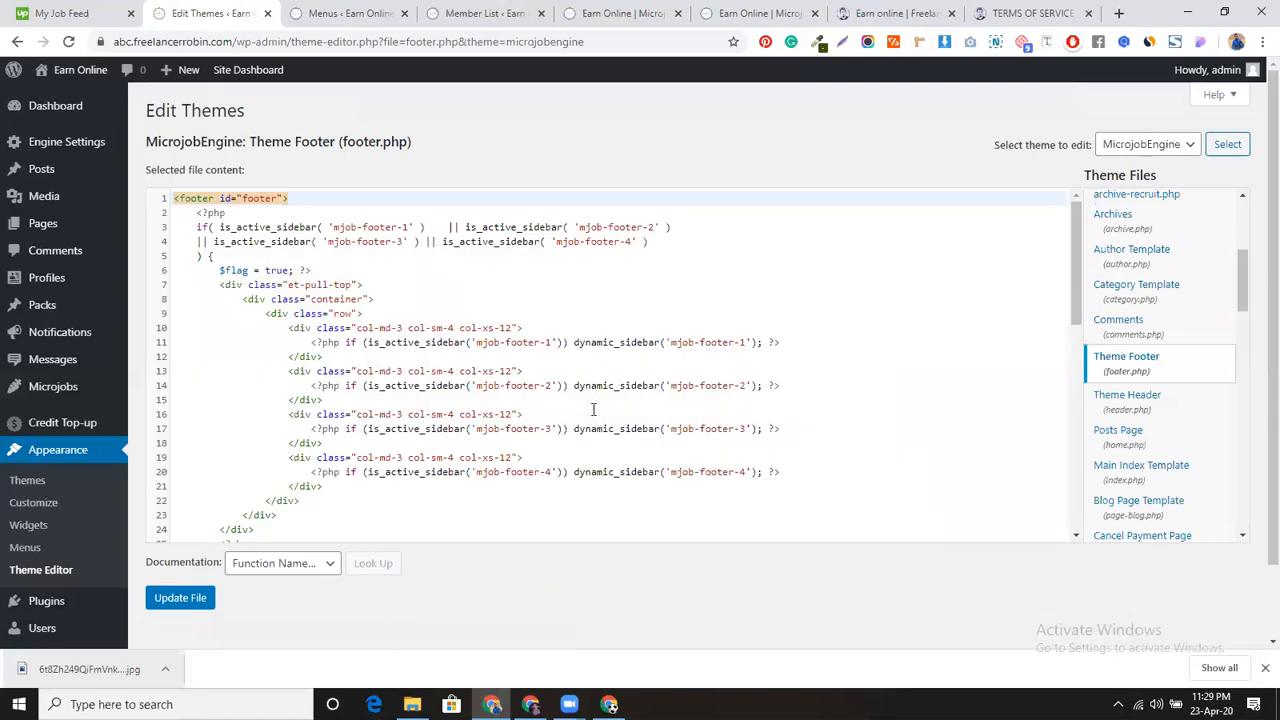
{"action": "scroll", "coordinate": [593, 409], "scroll_direction": "down", "scroll_amount": 10}
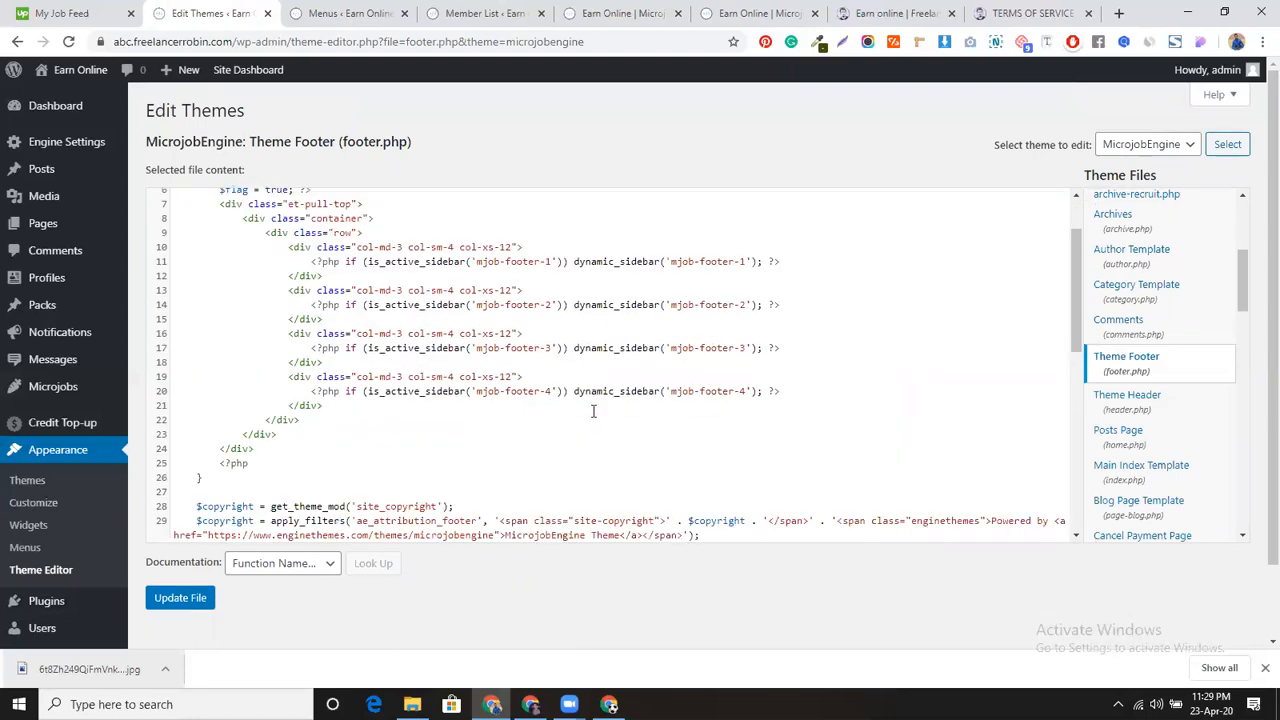
{"action": "scroll", "coordinate": [561, 387], "scroll_direction": "up", "scroll_amount": 2}
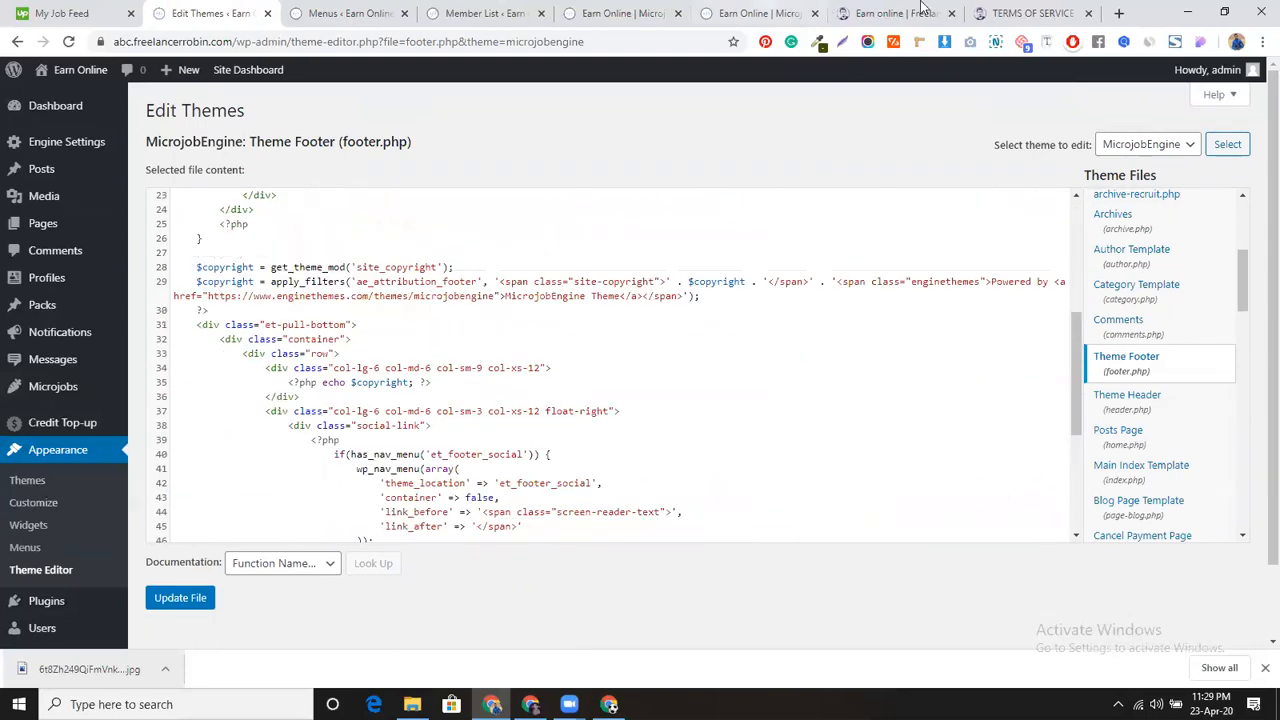
{"action": "left_click", "coordinate": [740, 13]}
{"action": "left_click_drag", "start_coordinate": [240, 608], "coordinate": [405, 593]}
{"action": "key", "text": "ctrl+c"}
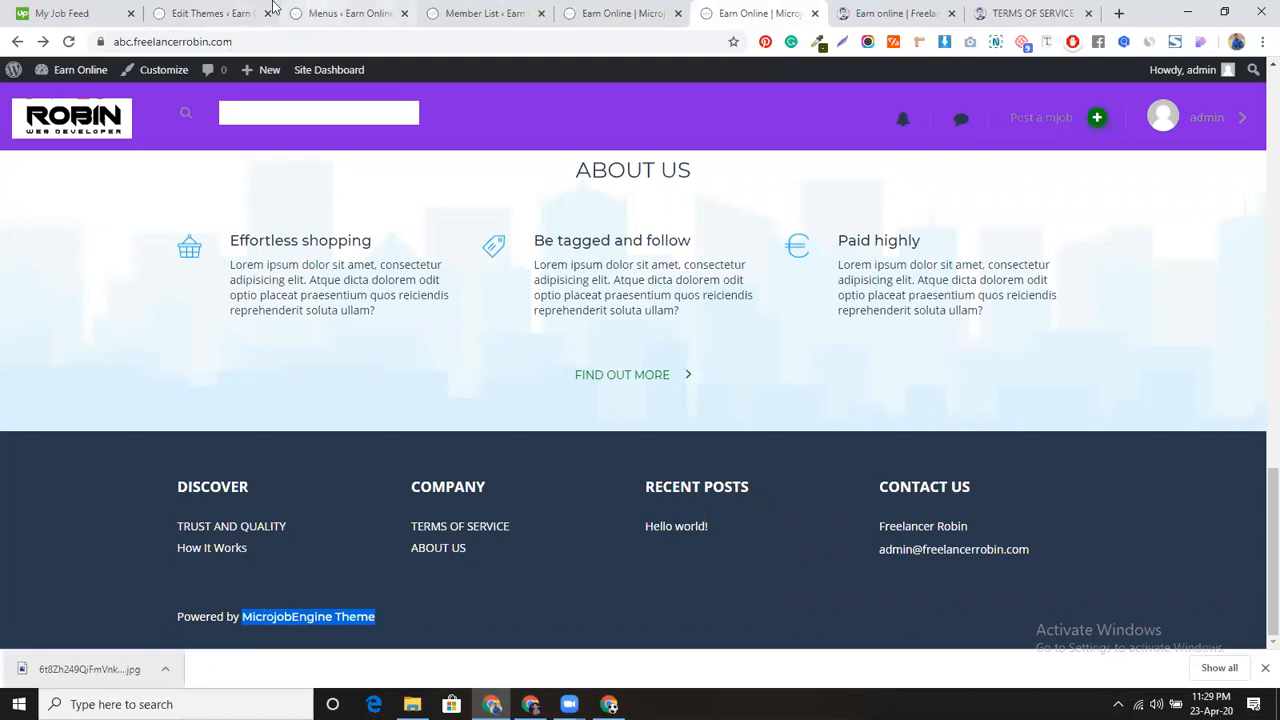
Step: Search footer.php for the credit and select 'MicrojobEngine Theme' in the code
{"action": "left_click", "coordinate": [222, 12]}
{"action": "key", "text": "ctrl+f"}
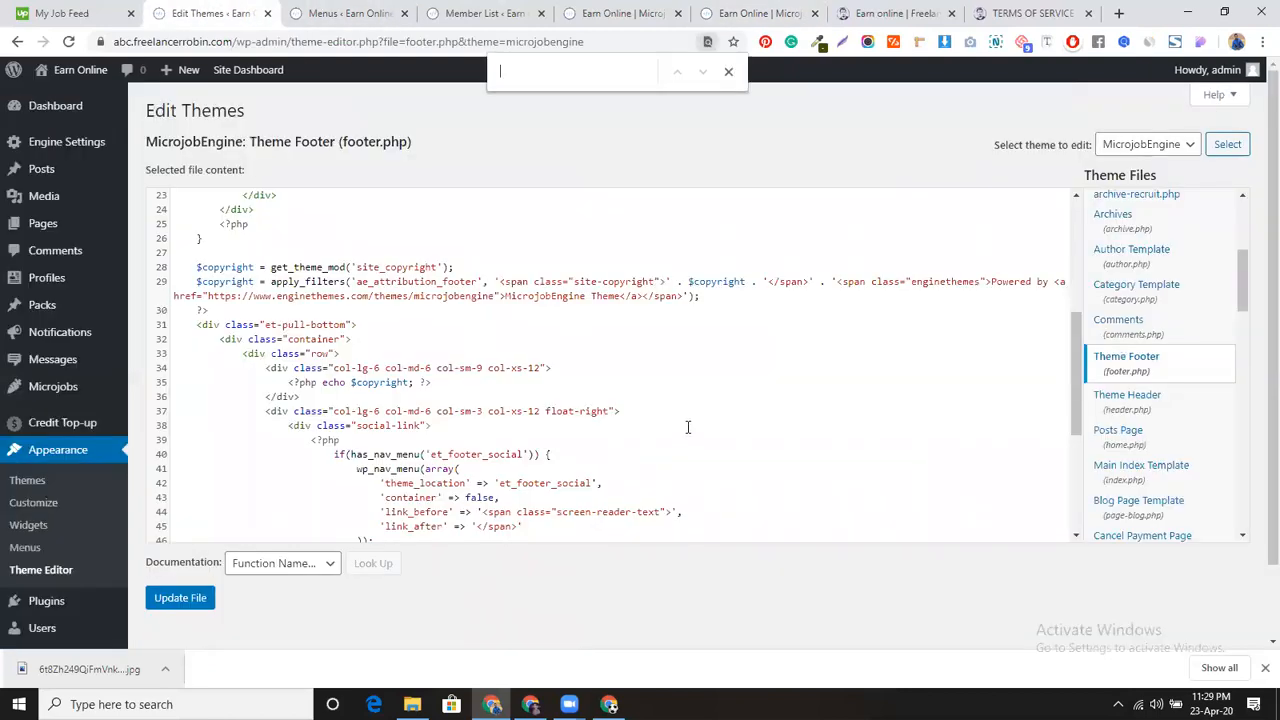
{"action": "key", "text": "ctrl+v"}
{"action": "key", "text": "BackSpace"}
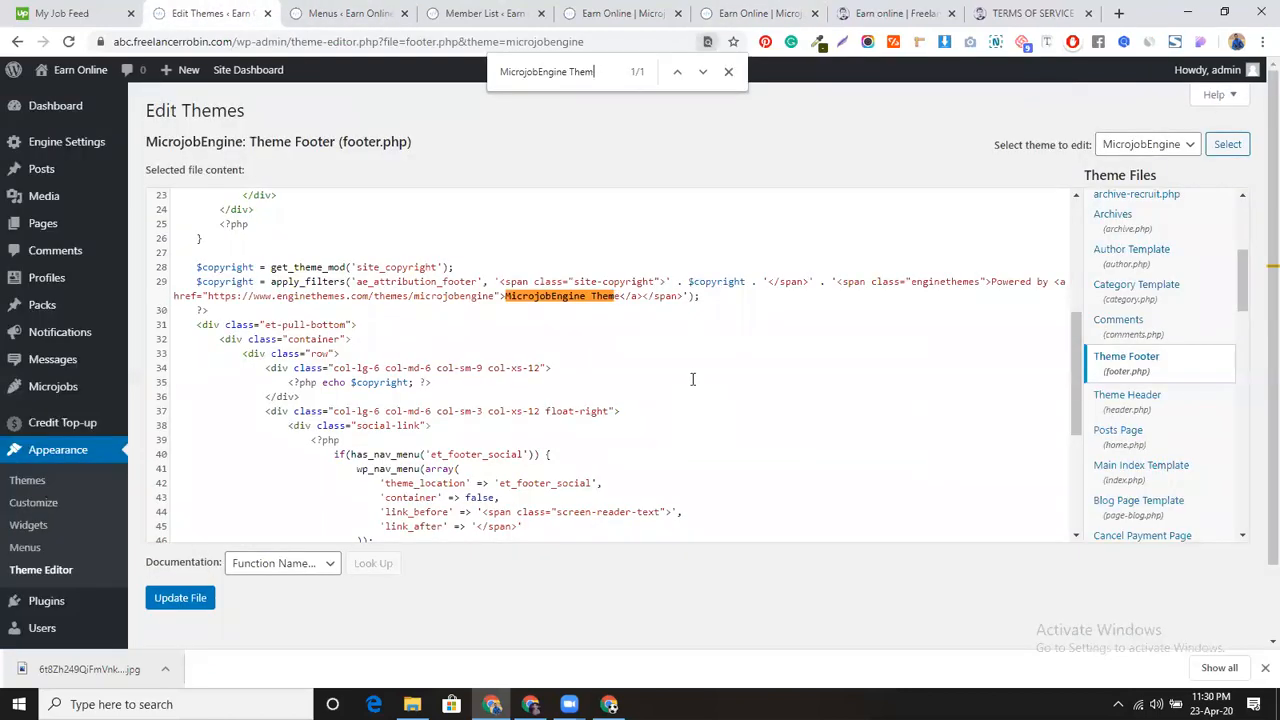
{"action": "key", "text": "Escape"}
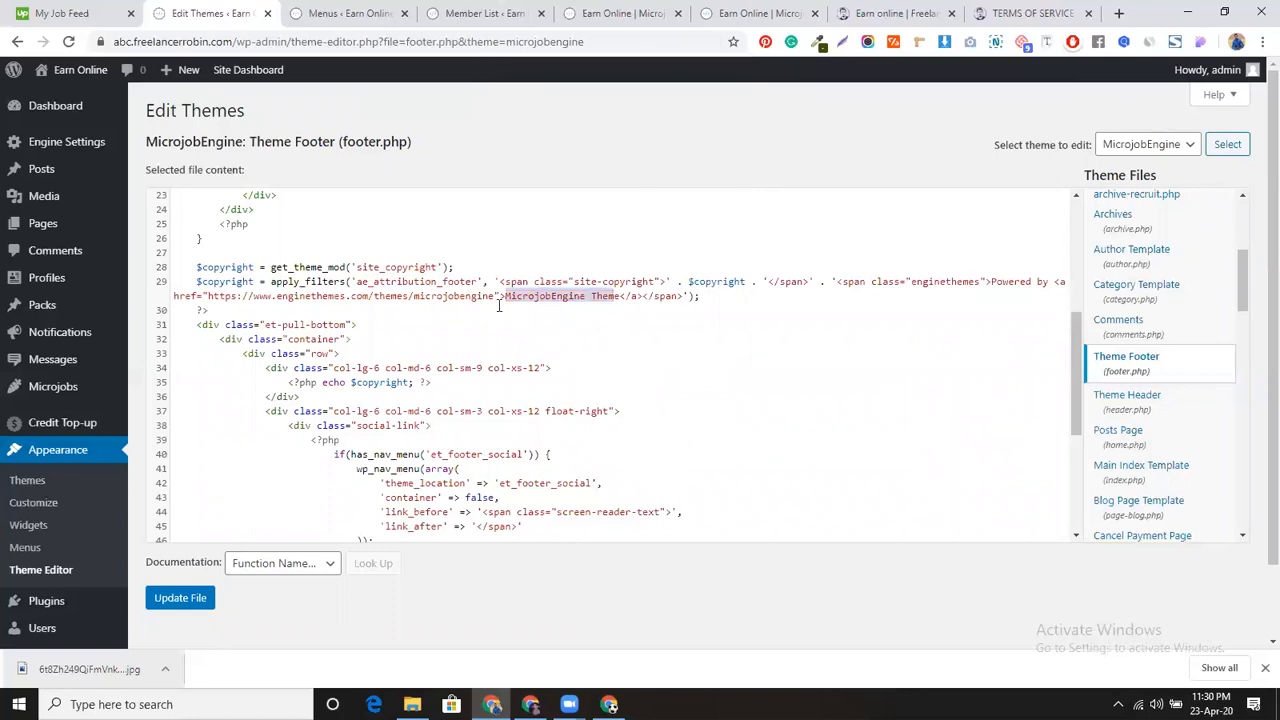
{"action": "left_click", "coordinate": [507, 295]}
{"action": "mouse_move", "coordinate": [507, 295]}
{"action": "left_mouse_down"}
{"action": "mouse_move", "coordinate": [622, 297]}
{"action": "mouse_move", "coordinate": [505, 298]}
{"action": "left_mouse_up"}
Step: Replace the credit with the owner's name, set its link to freelancerrobin.com, and save footer.php
{"action": "type", "text": "EB Robin"}
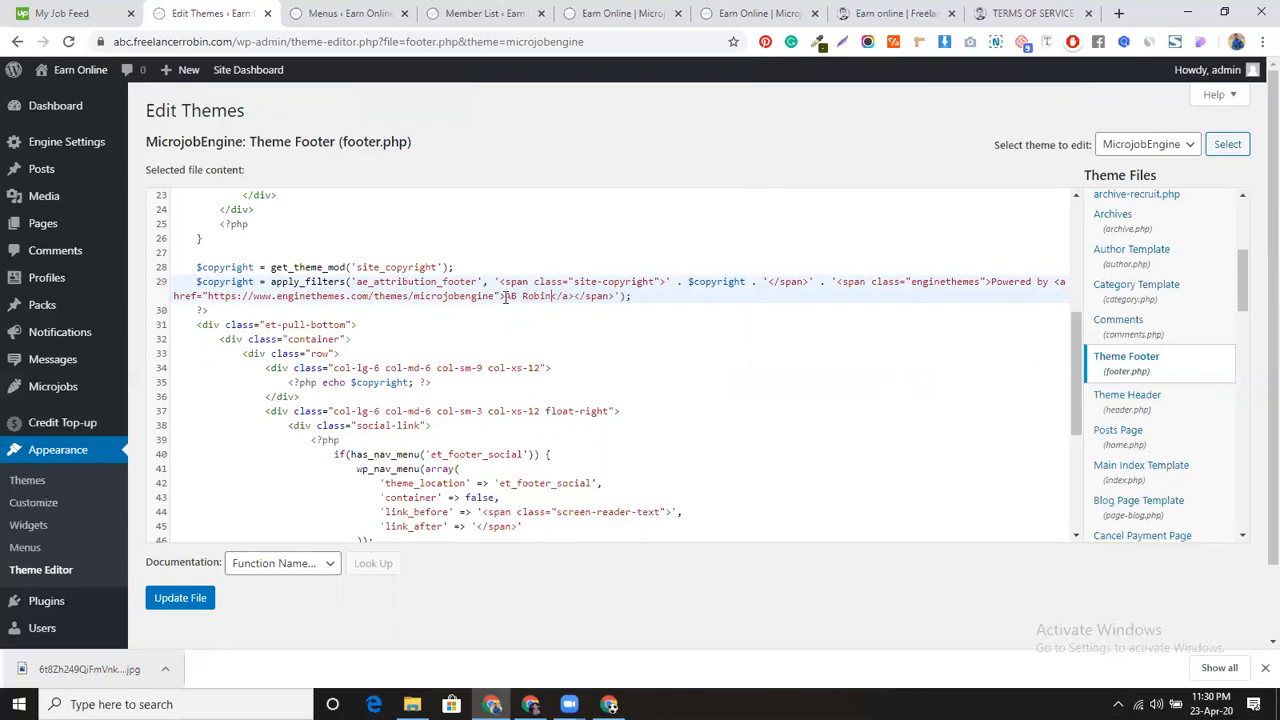
{"action": "left_click_drag", "start_coordinate": [207, 296], "coordinate": [492, 297]}
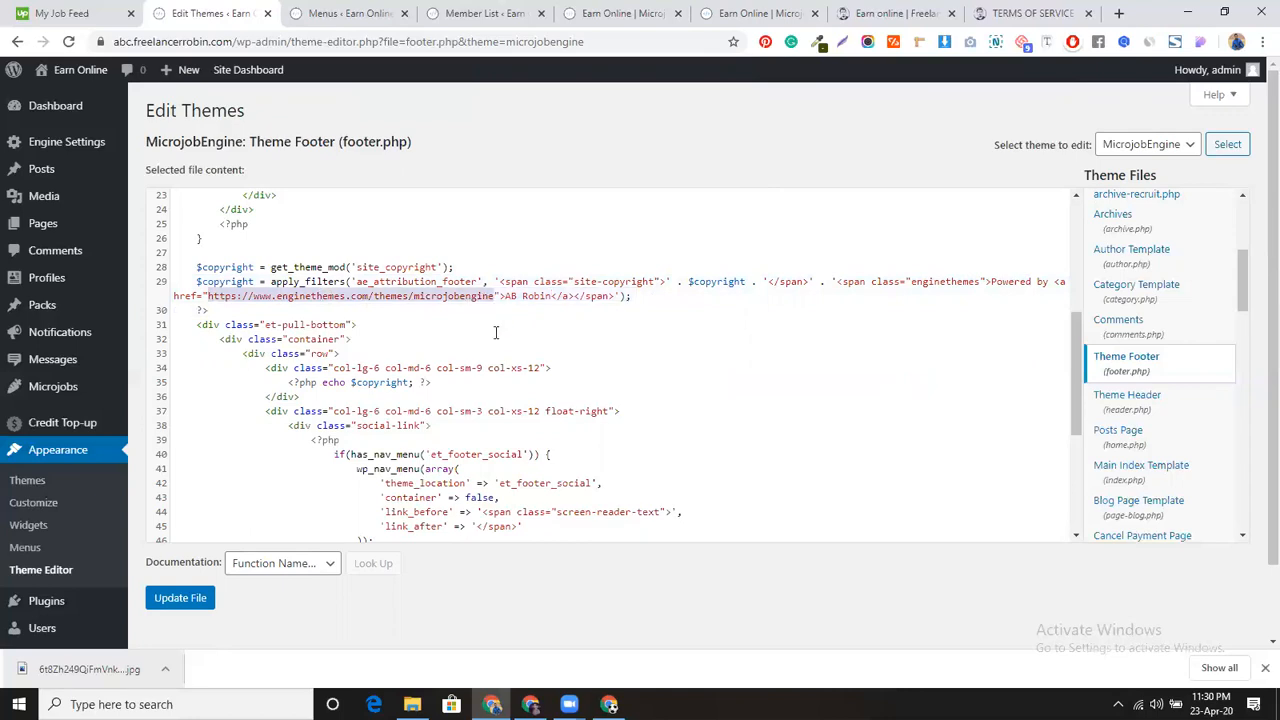
{"action": "type", "text": "freelancerrobin.com"}
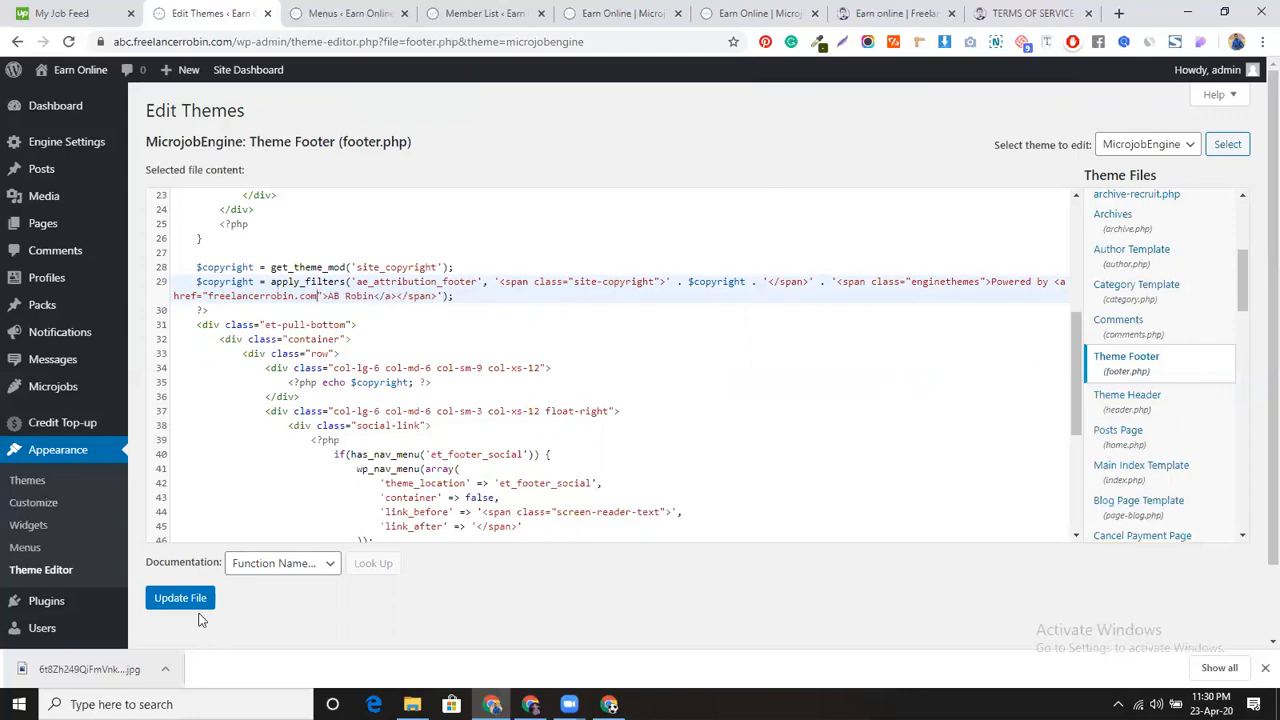
{"action": "left_click", "coordinate": [190, 600]}
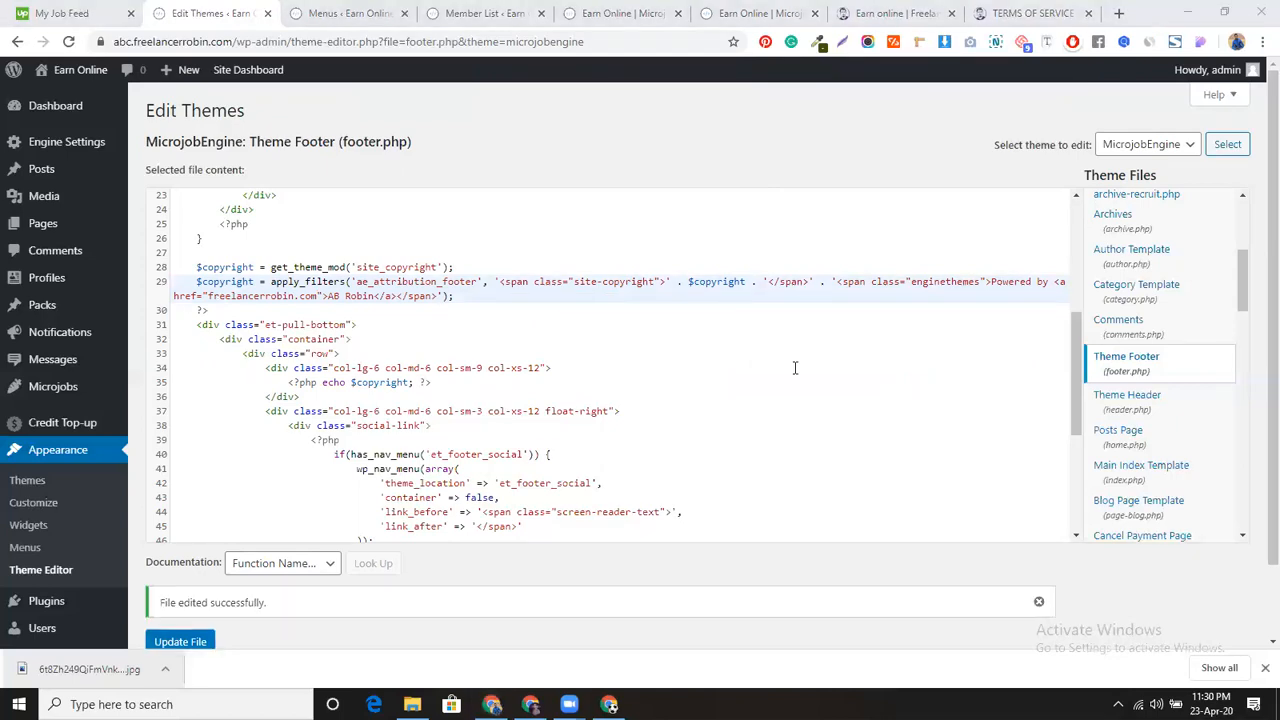
Step: Reload the live site to check the new 'Powered by' credit, then return to the theme editor
{"action": "left_click", "coordinate": [757, 13]}
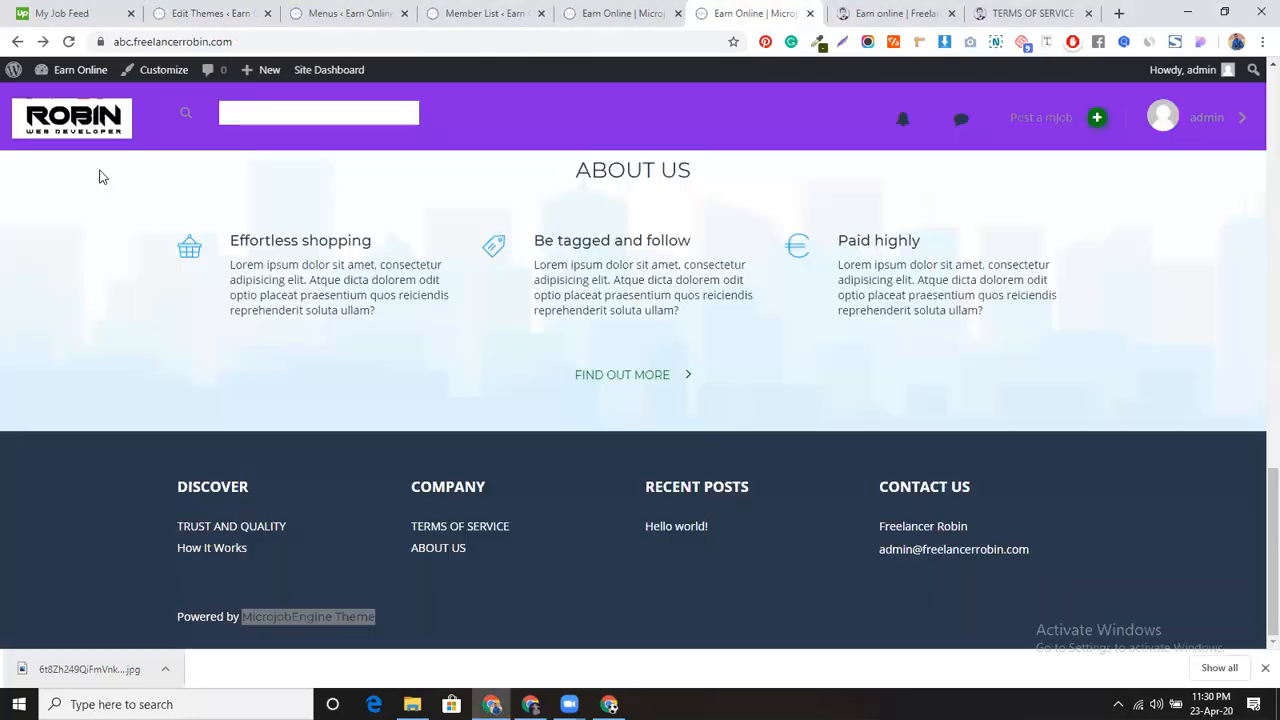
{"action": "left_click", "coordinate": [69, 42]}
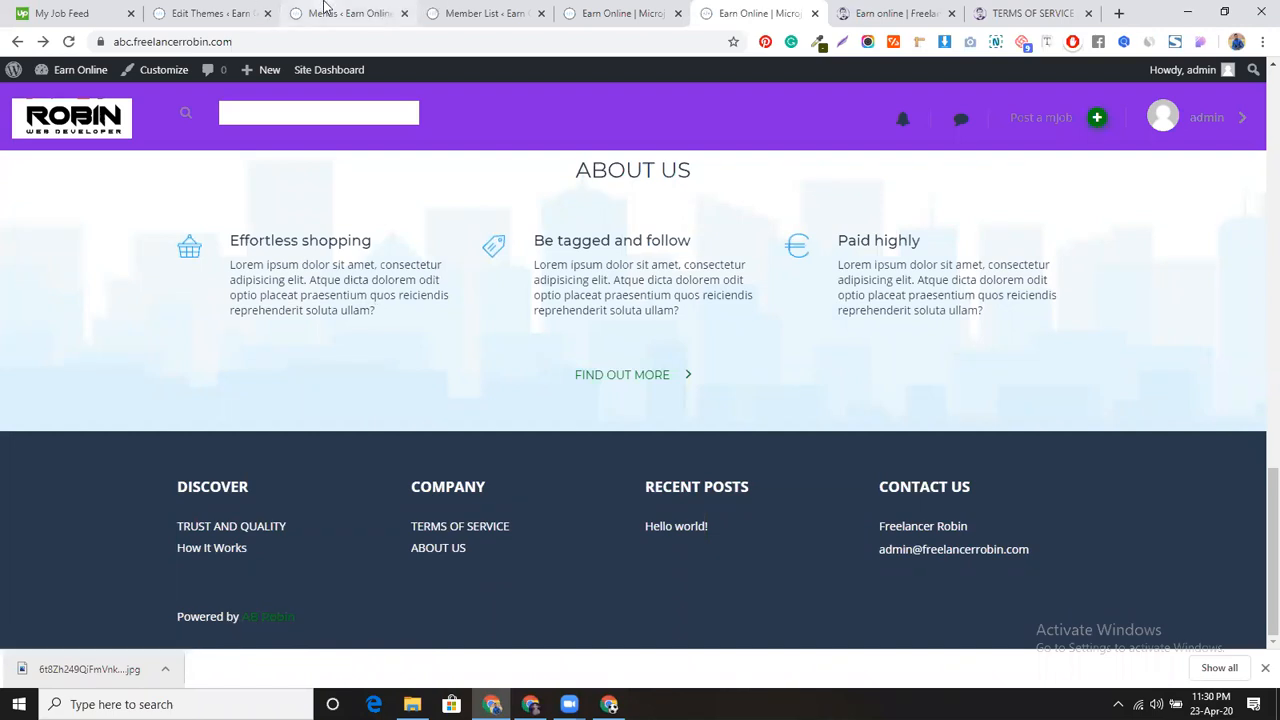
{"action": "left_click", "coordinate": [218, 12]}
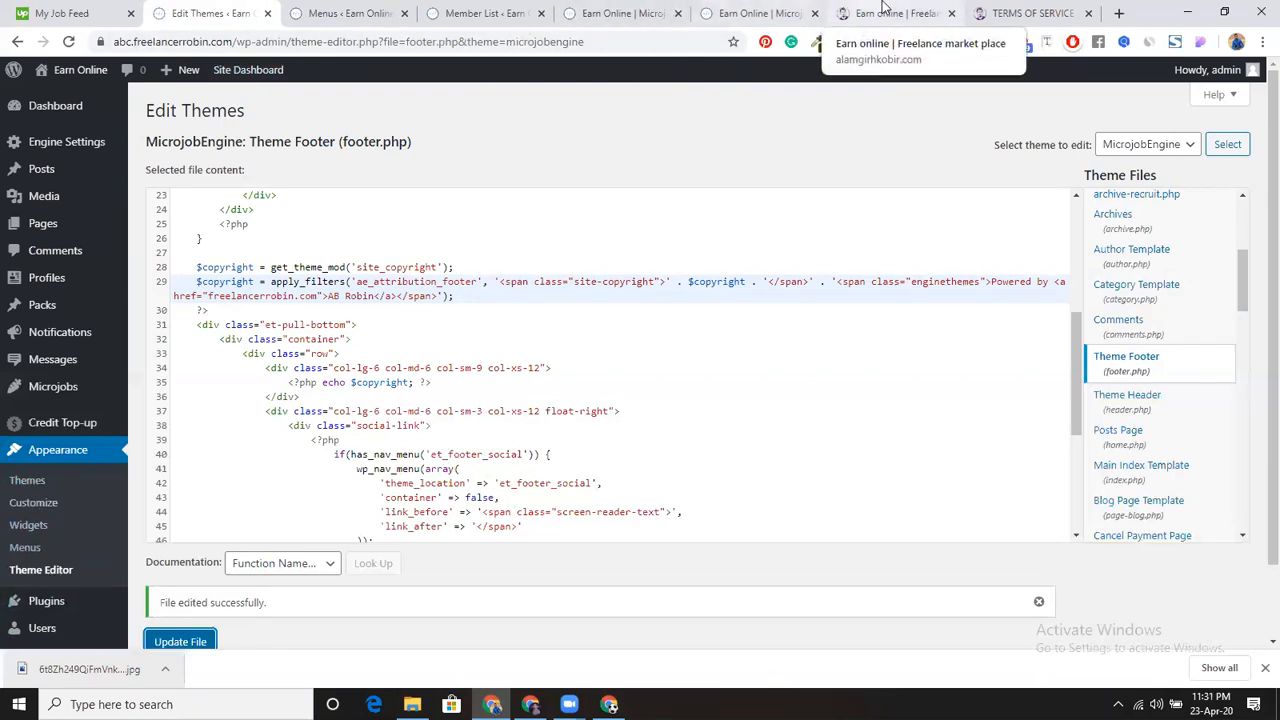
{"action": "left_click", "coordinate": [768, 12]}
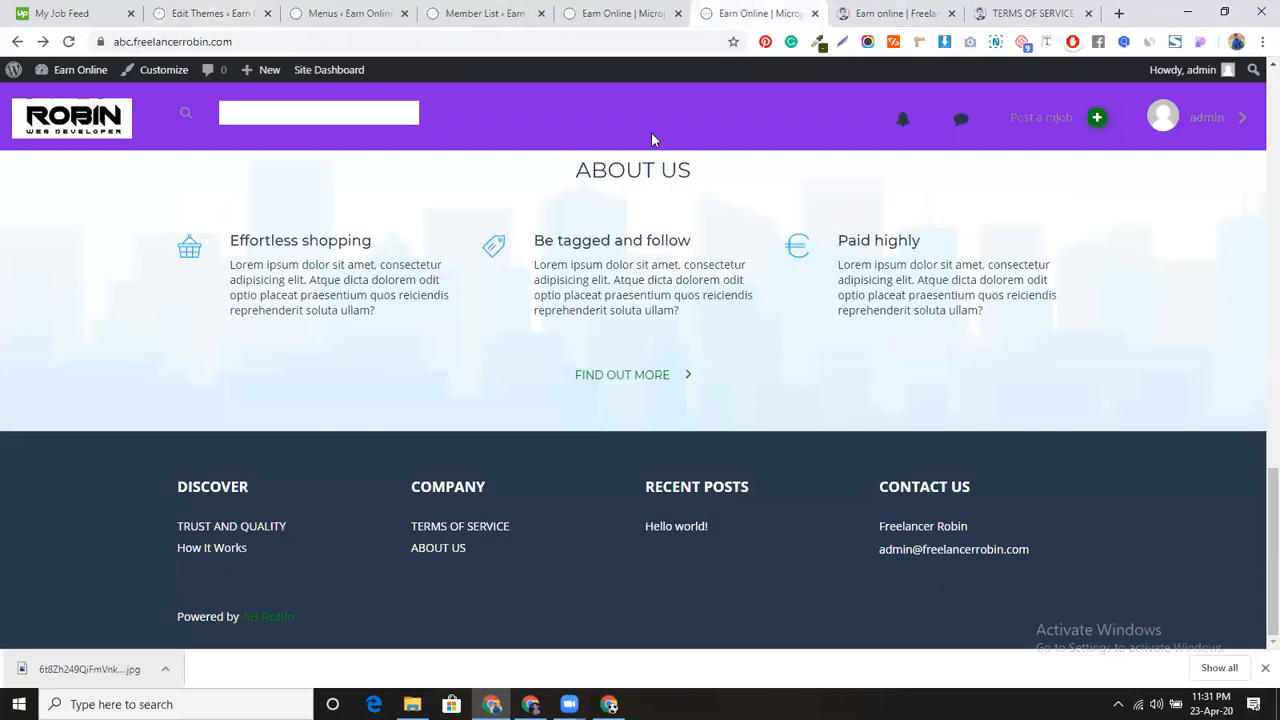
{"action": "scroll", "coordinate": [473, 505], "scroll_direction": "up", "scroll_amount": 15}
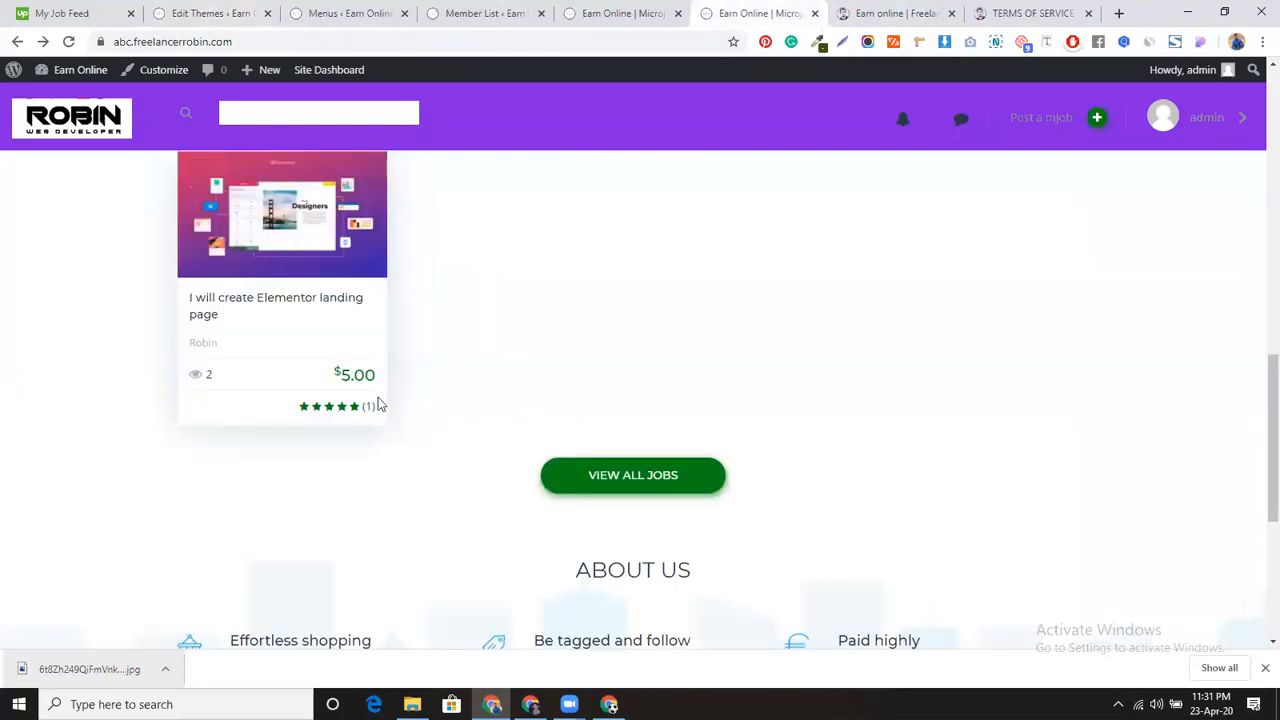
{"action": "scroll", "coordinate": [379, 400], "scroll_direction": "up", "scroll_amount": 1}
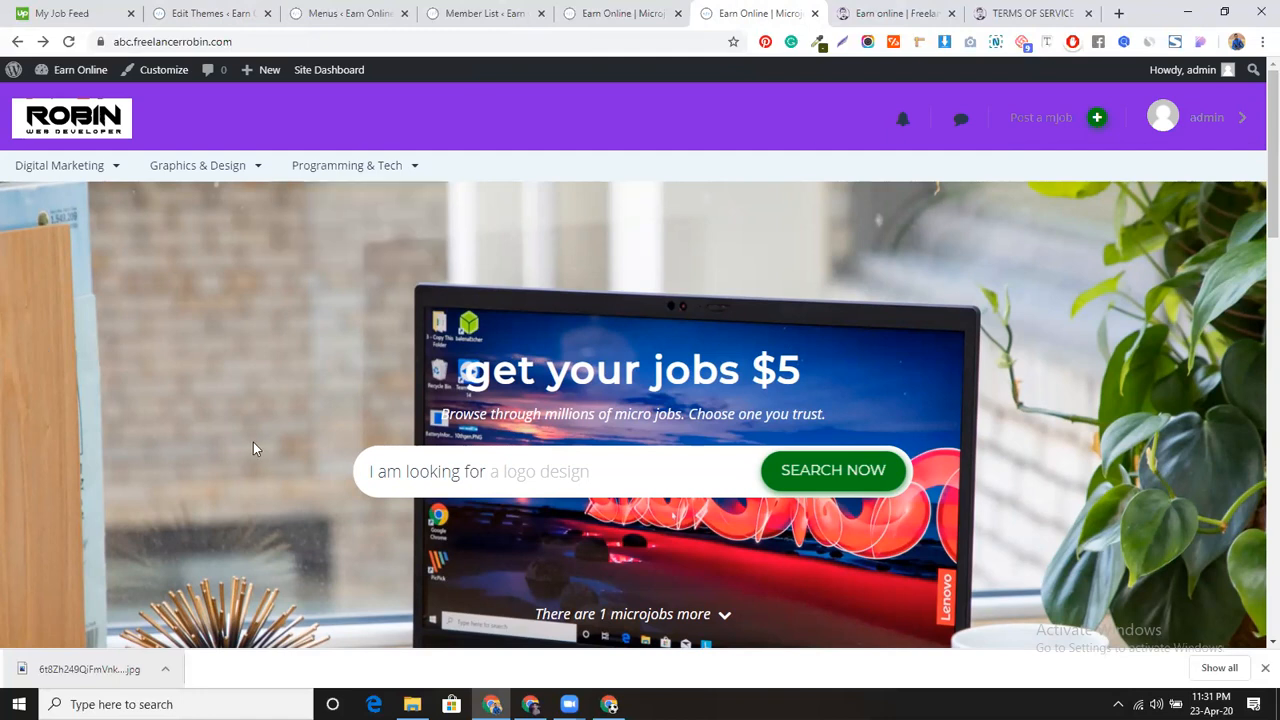
{"action": "mouse_move", "coordinate": [251, 168]}
{"action": "scroll", "coordinate": [472, 326], "scroll_direction": "down", "scroll_amount": 2}
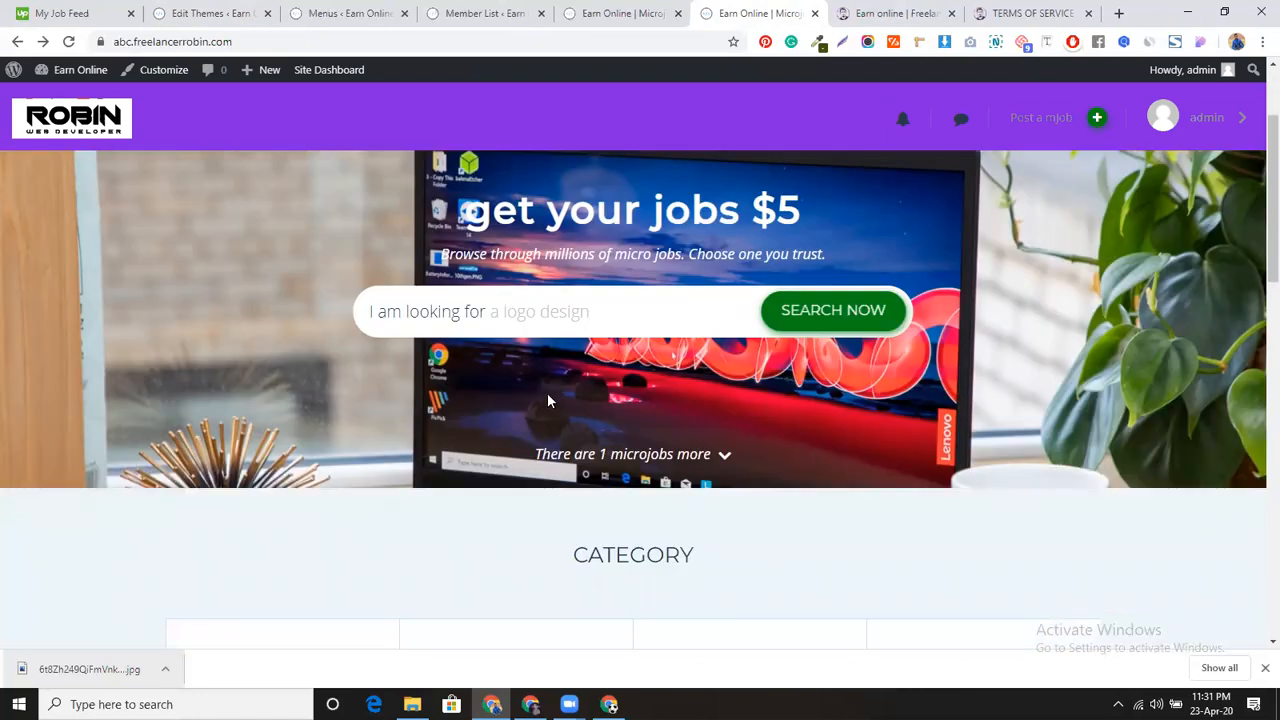
{"action": "scroll", "coordinate": [536, 364], "scroll_direction": "down", "scroll_amount": 3}
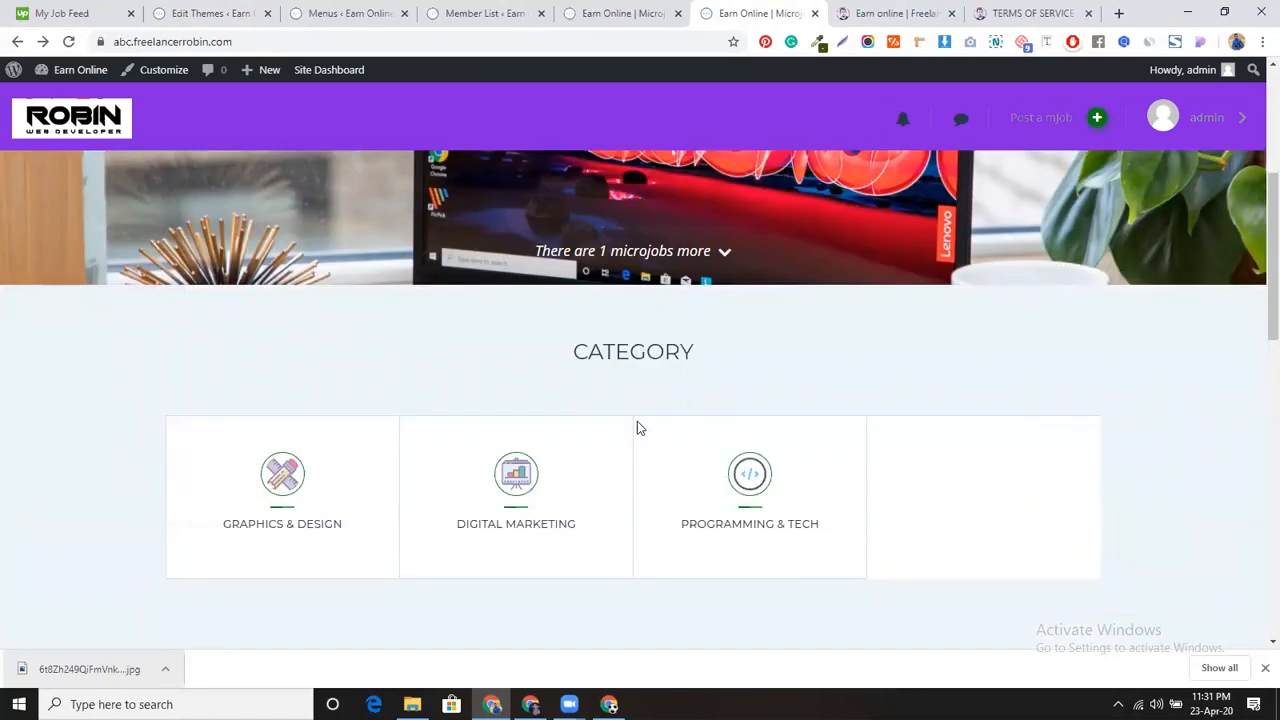
{"action": "scroll", "coordinate": [637, 421], "scroll_direction": "down", "scroll_amount": 1}
{"action": "scroll", "coordinate": [580, 394], "scroll_direction": "down", "scroll_amount": 4}
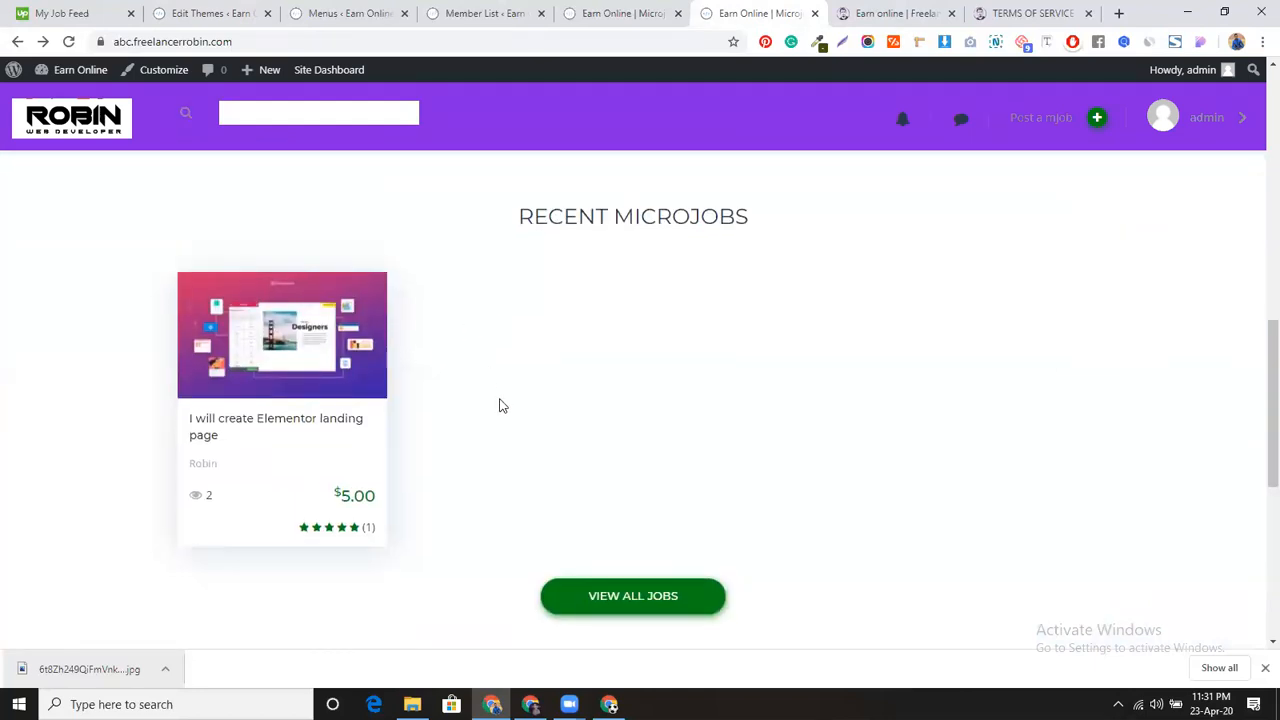
{"action": "scroll", "coordinate": [500, 406], "scroll_direction": "down", "scroll_amount": 4}
{"action": "scroll", "coordinate": [466, 423], "scroll_direction": "down", "scroll_amount": 1}
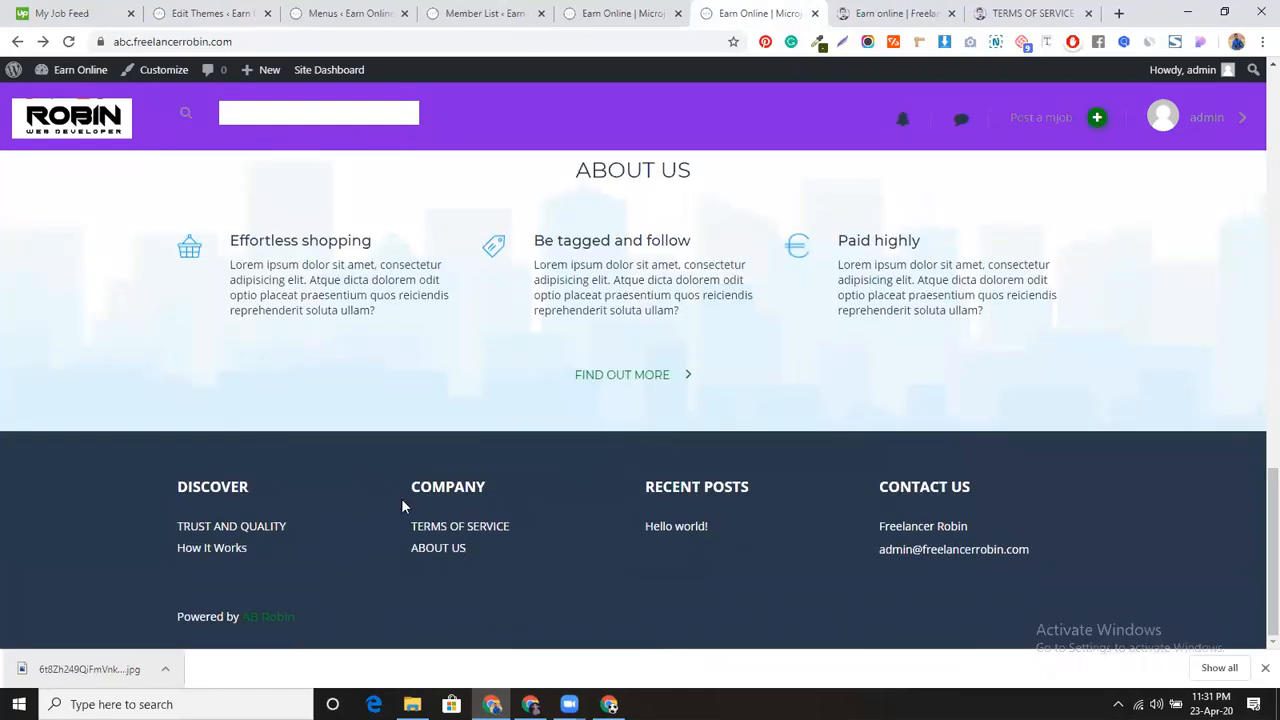
{"action": "scroll", "coordinate": [584, 488], "scroll_direction": "up", "scroll_amount": 15}
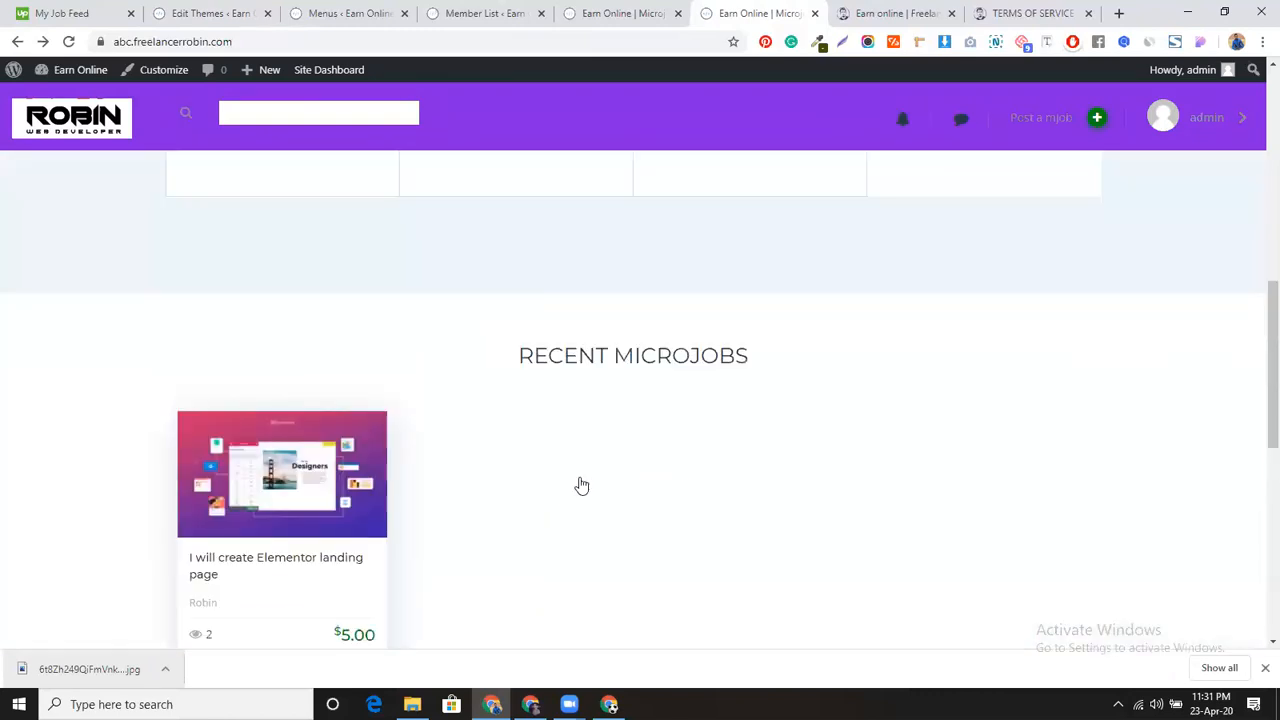